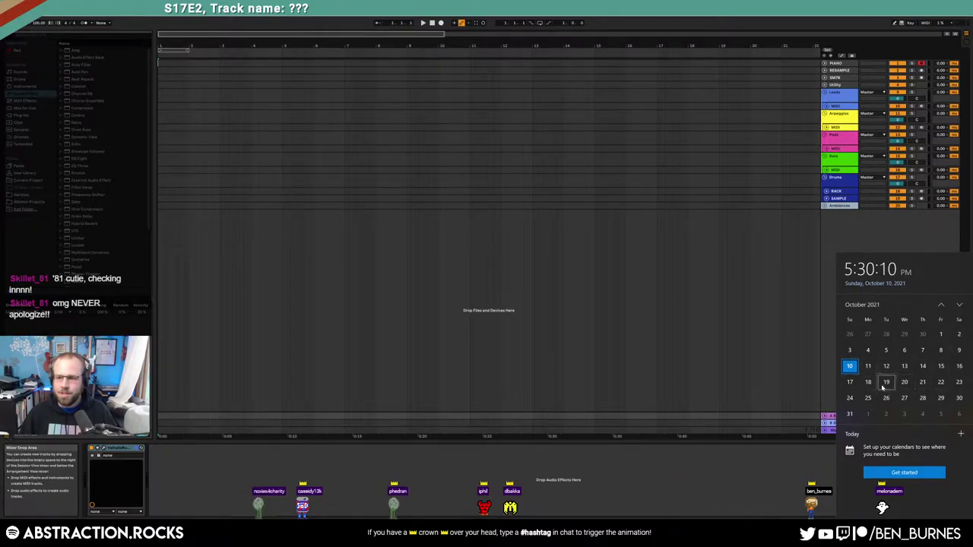
pyautogui.scroll(-1, 906, 370)
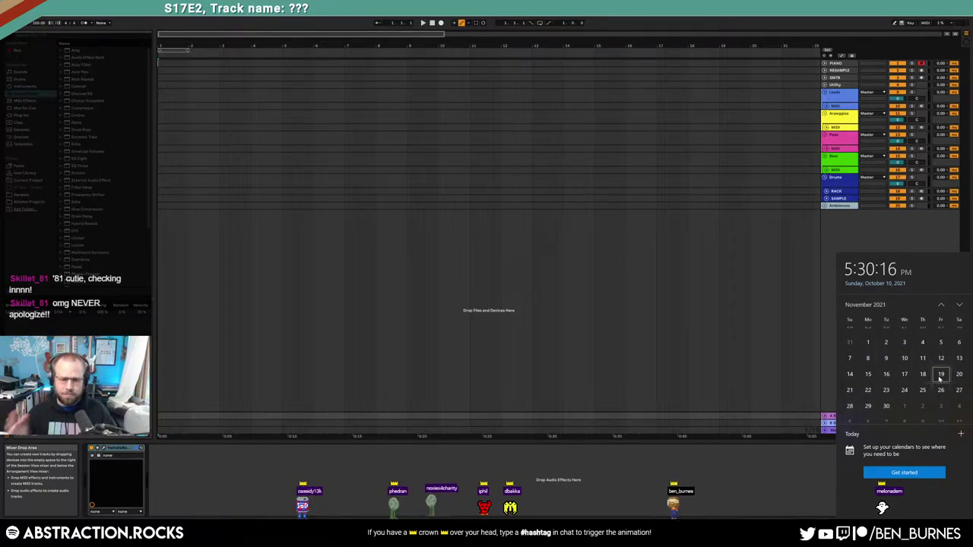
pyautogui.click(354, 159)
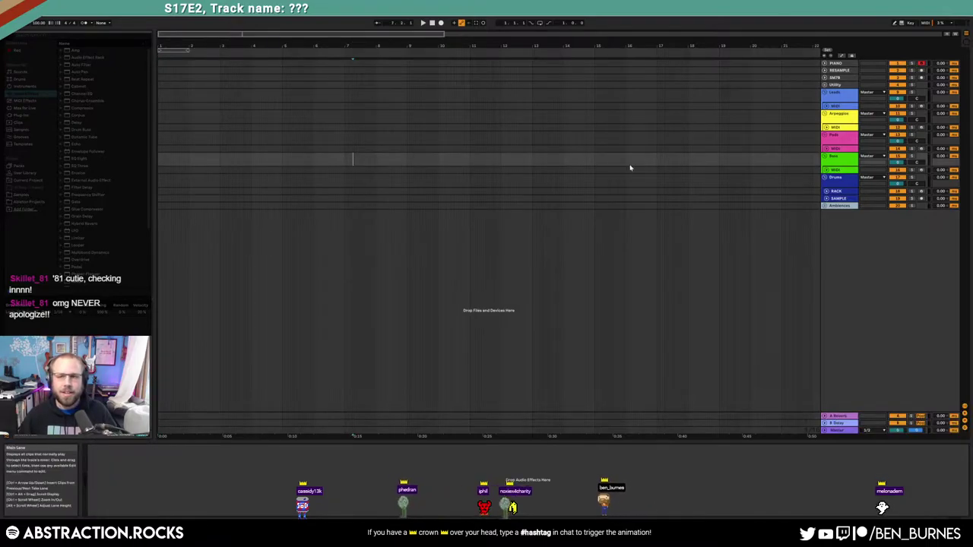
# Step: Unfold the Pads group's MIDI track and load Kontakt from the VST Komplete plug-ins onto it in place of Operator
pyautogui.click(827, 149)
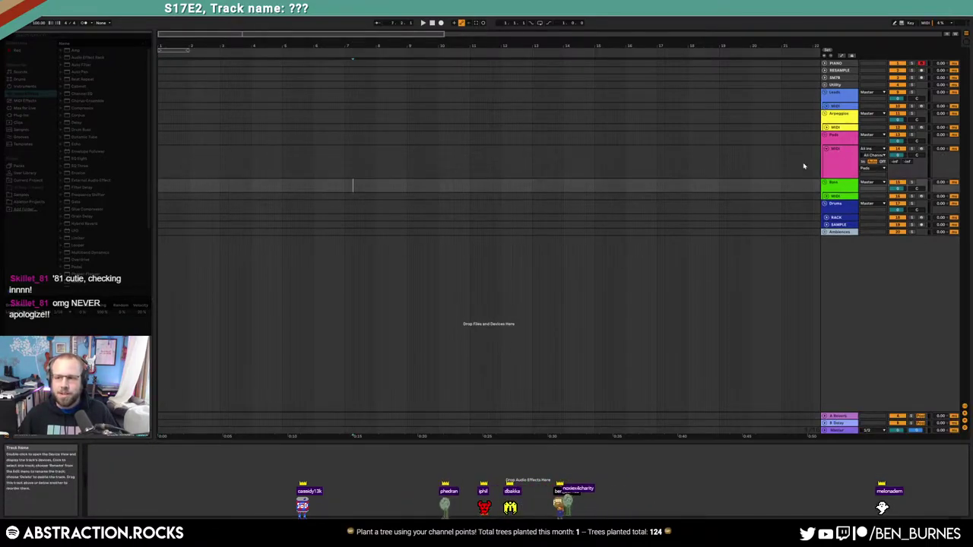
pyautogui.click(826, 172)
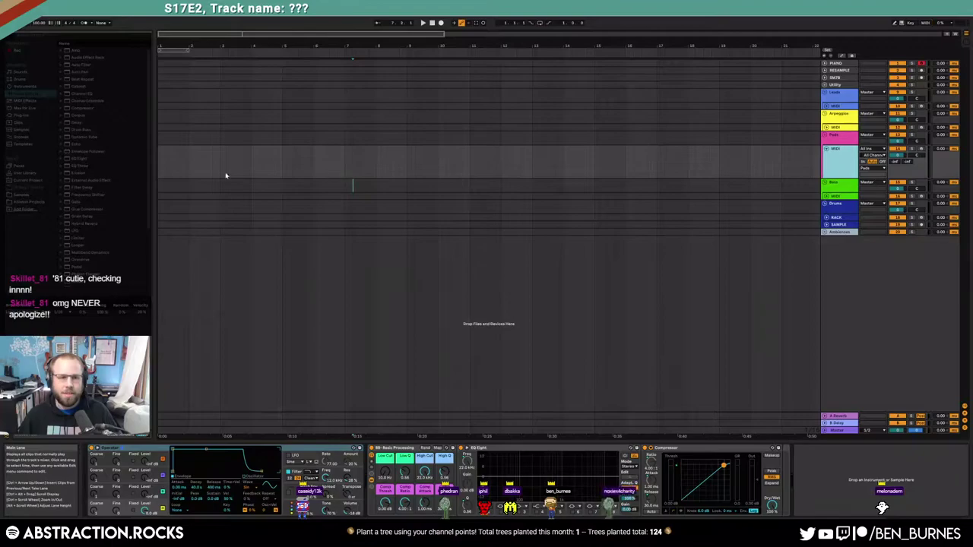
pyautogui.click(17, 116)
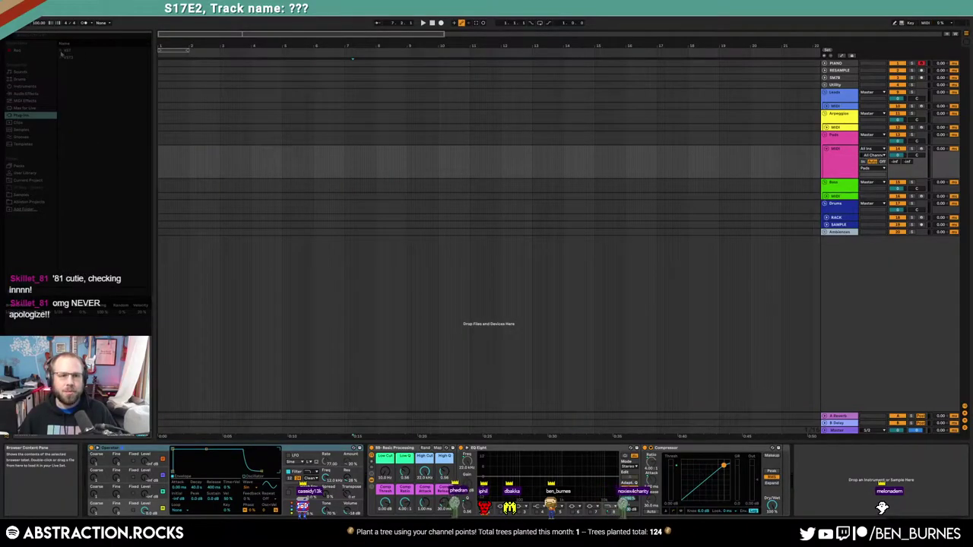
pyautogui.click(62, 52)
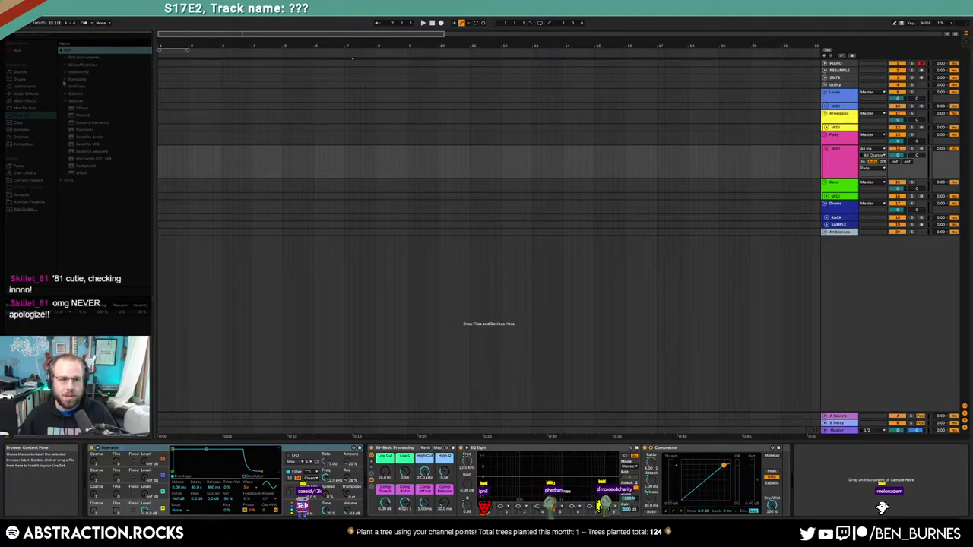
pyautogui.click(66, 79)
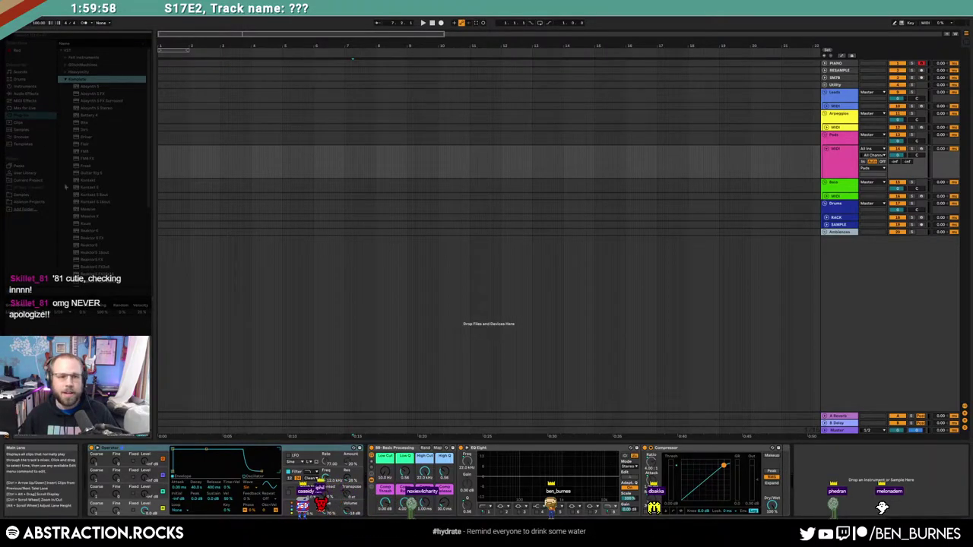
pyautogui.moveTo(88, 181); pyautogui.dragTo(289, 431)
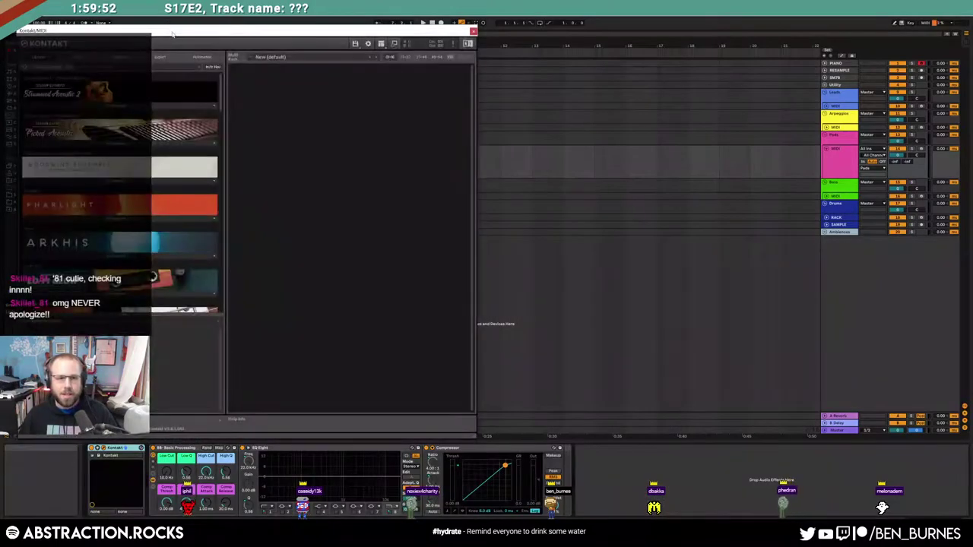
pyautogui.moveTo(152, 33); pyautogui.dragTo(488, 71)
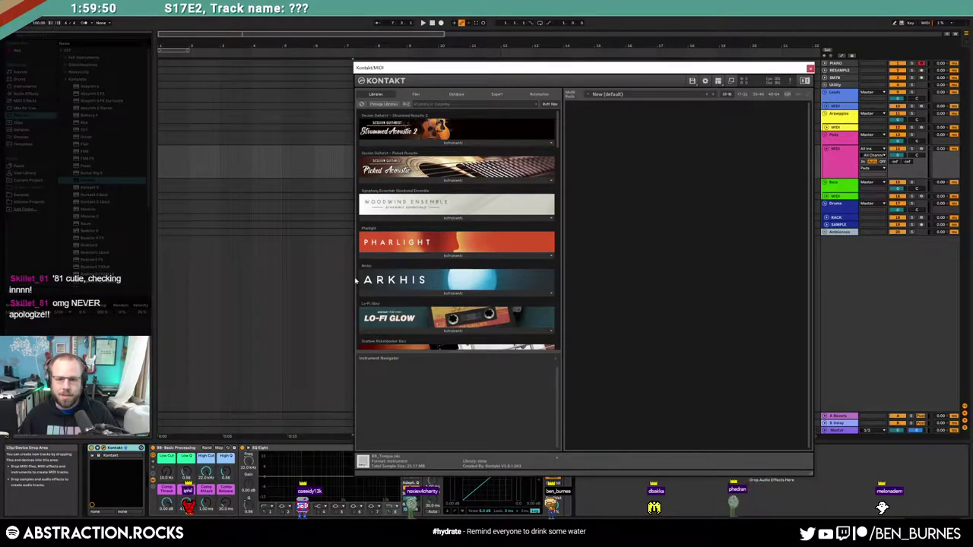
# Step: Load the Pharlight instrument in Kontakt, choose its Pad preset Monk says Oh, and hide the plug-in window
pyautogui.click(450, 256)
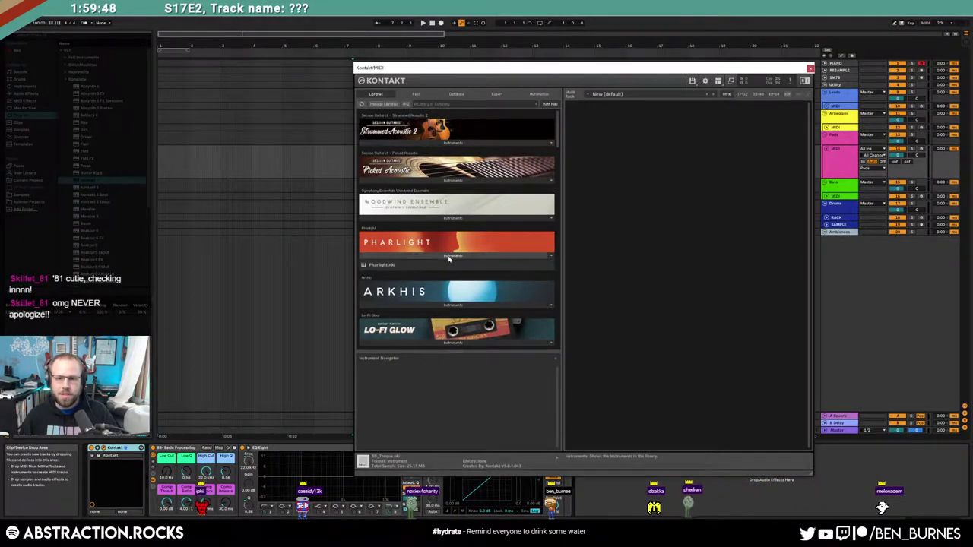
pyautogui.doubleClick(382, 265)
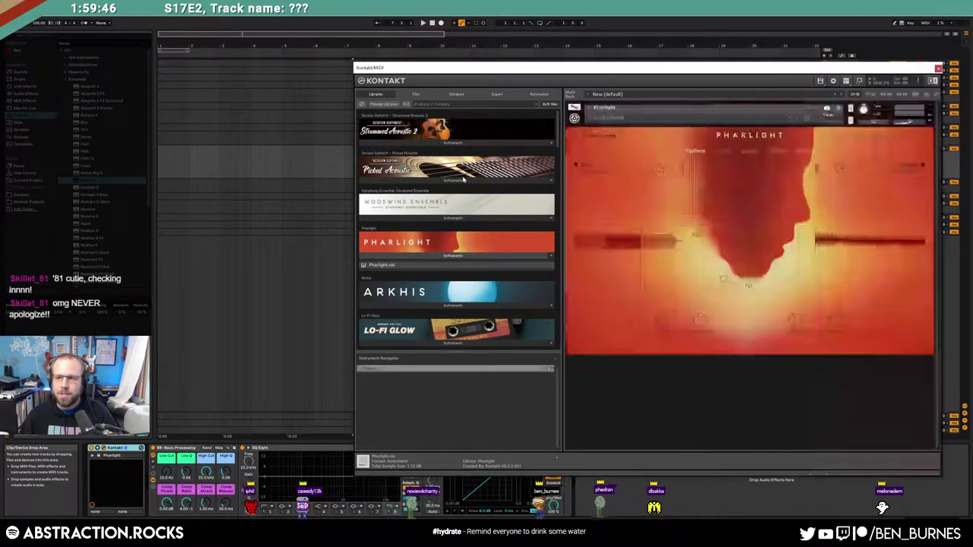
pyautogui.moveTo(631, 67); pyautogui.dragTo(479, 56)
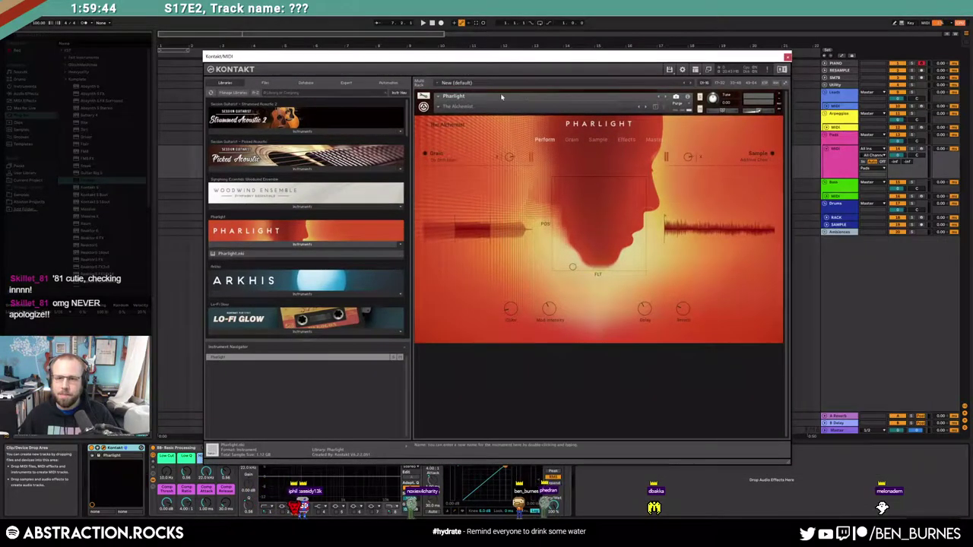
pyautogui.click(450, 106)
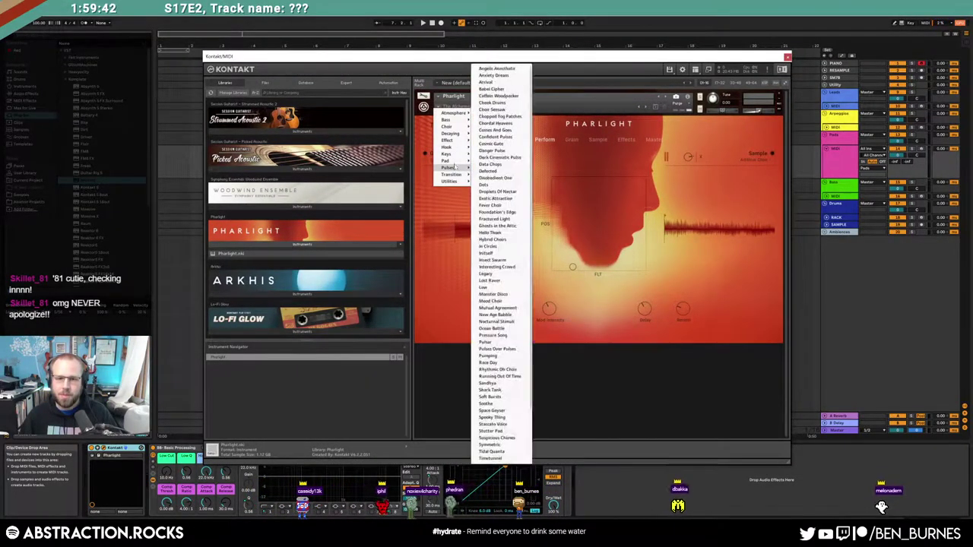
pyautogui.moveTo(445, 160)
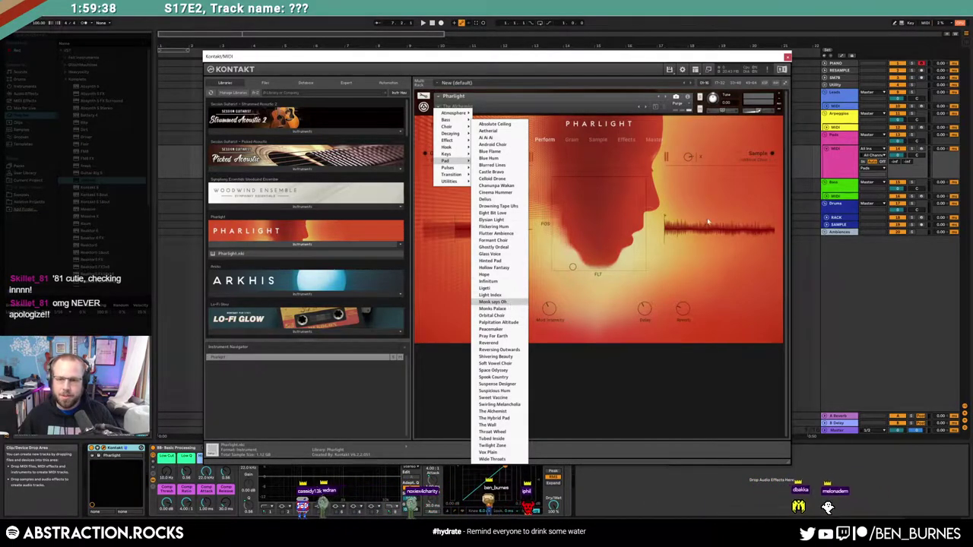
pyautogui.click(509, 304)
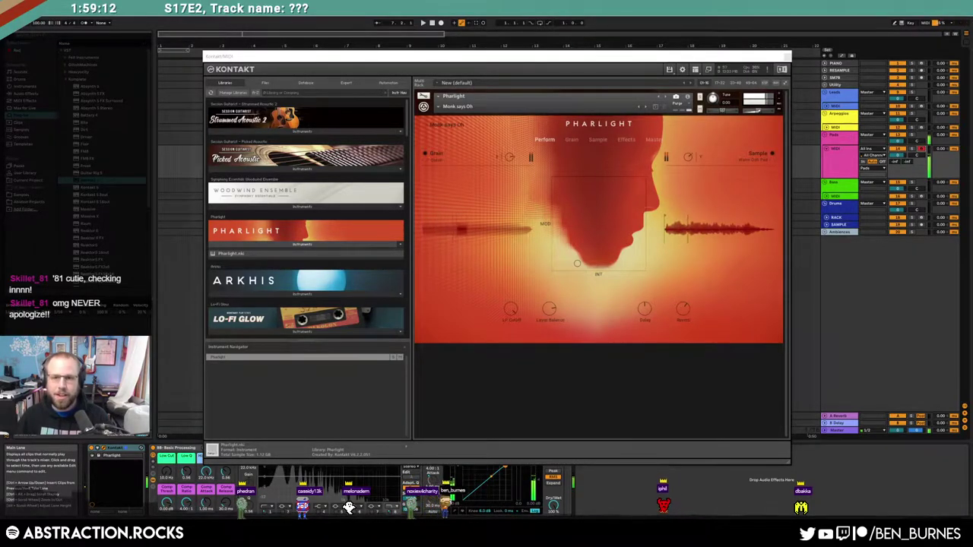
pyautogui.hotkey('ctrl', 'alt', 'p')
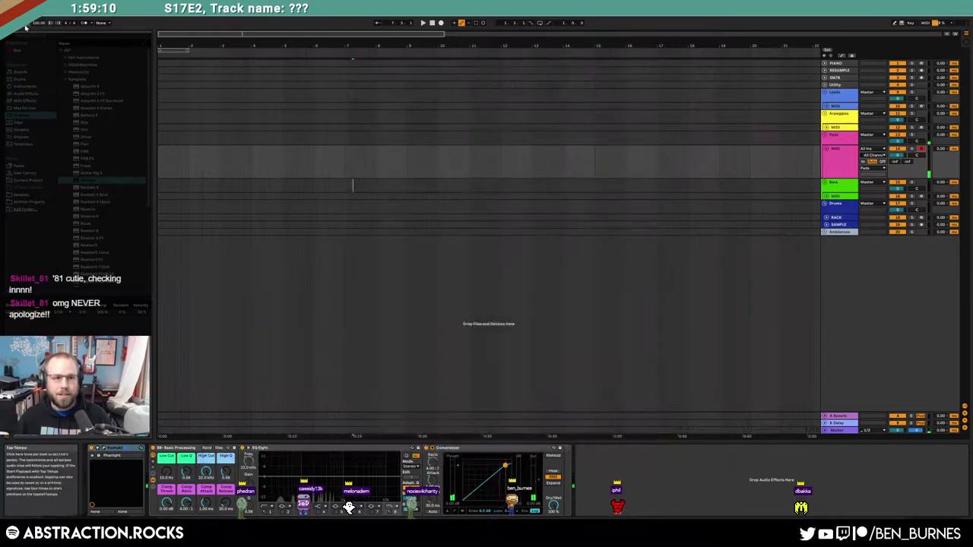
# Step: Tap out a tempo and set the project tempo to 85 BPM
pyautogui.click(25, 27)
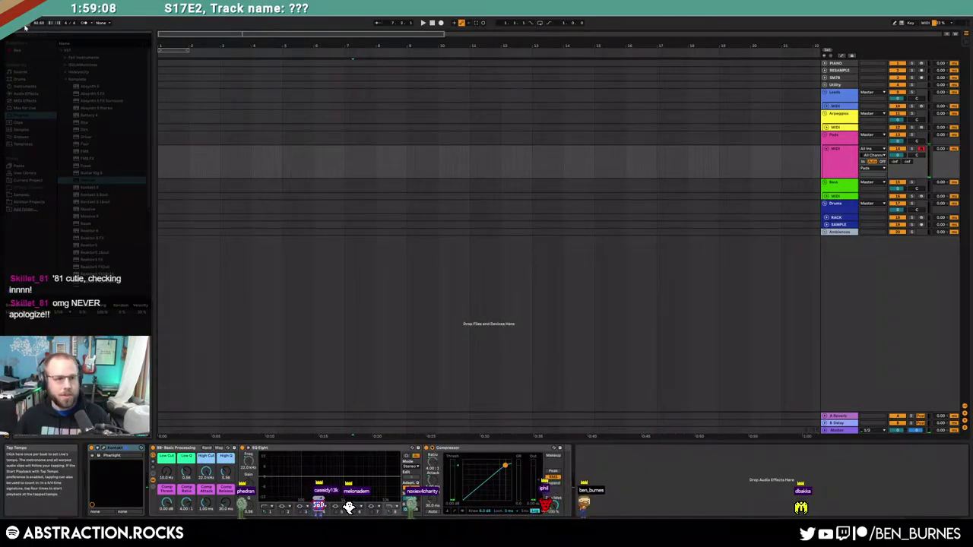
pyautogui.press('space')
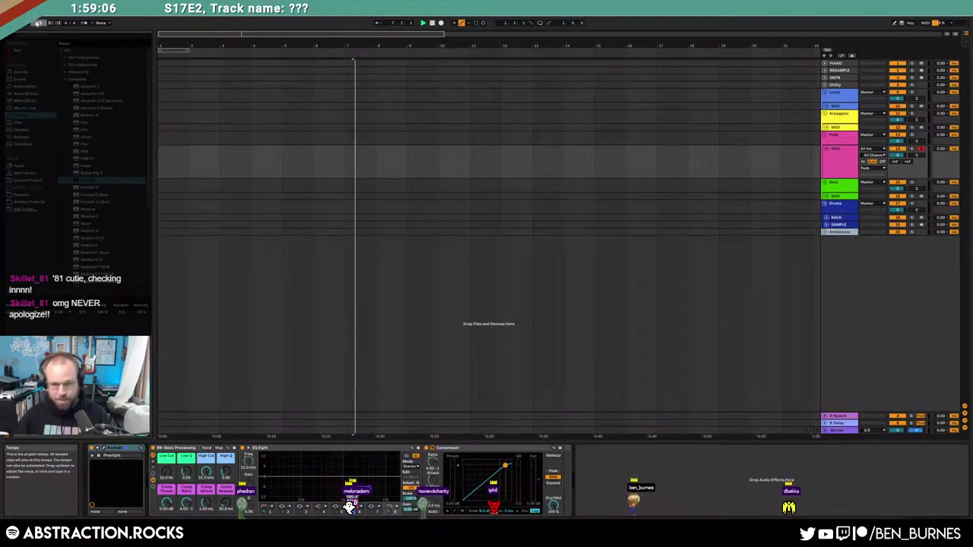
# Step: Record a four-chord pad progression about seven bars long on the Pads MIDI track from bar 1
pyautogui.click(432, 23)
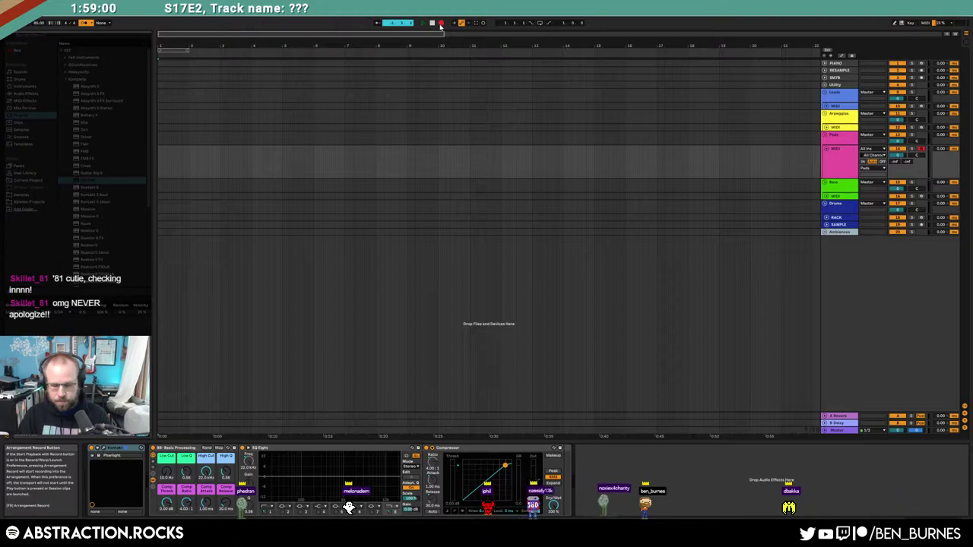
pyautogui.click(441, 23)
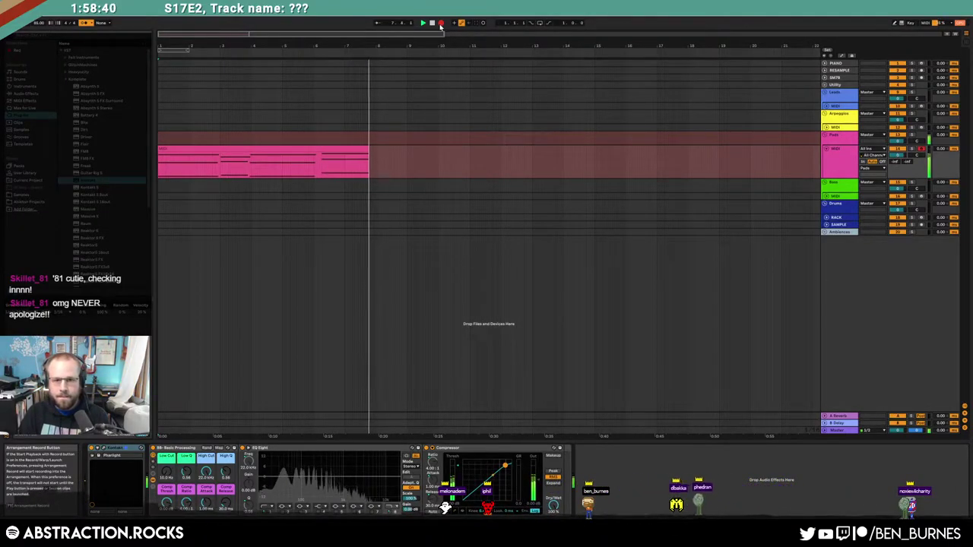
pyautogui.press('space')
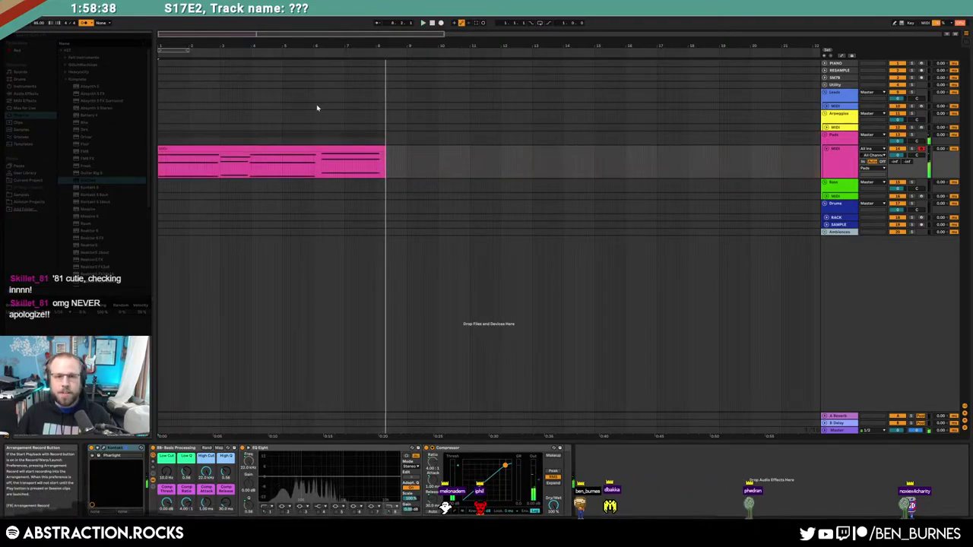
# Step: Align the recorded clip's last two chords to start at bars 6 and 4, and shorten the third chord to end at bar 6
pyautogui.doubleClick(321, 152)
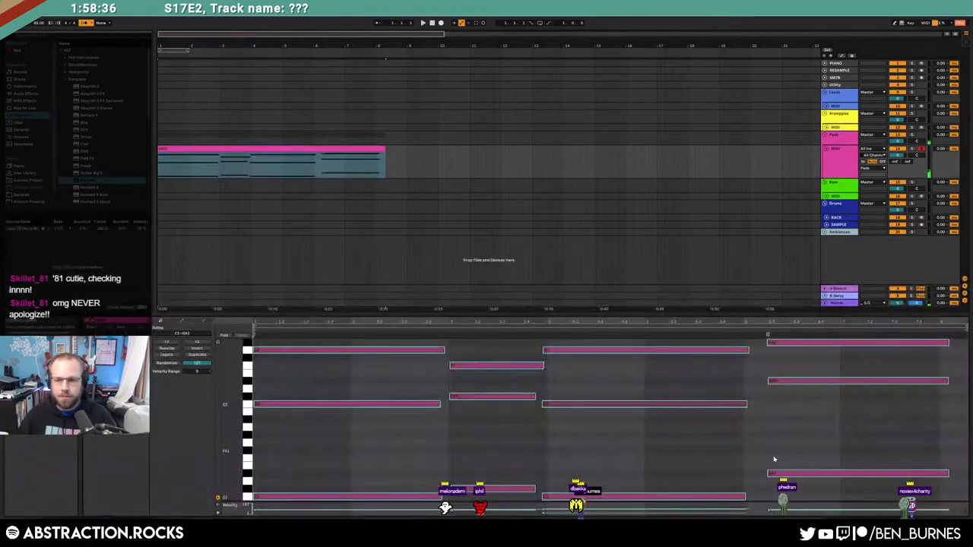
pyautogui.moveTo(784, 488); pyautogui.dragTo(770, 342)
pyautogui.press('Left')
pyautogui.press('Left')
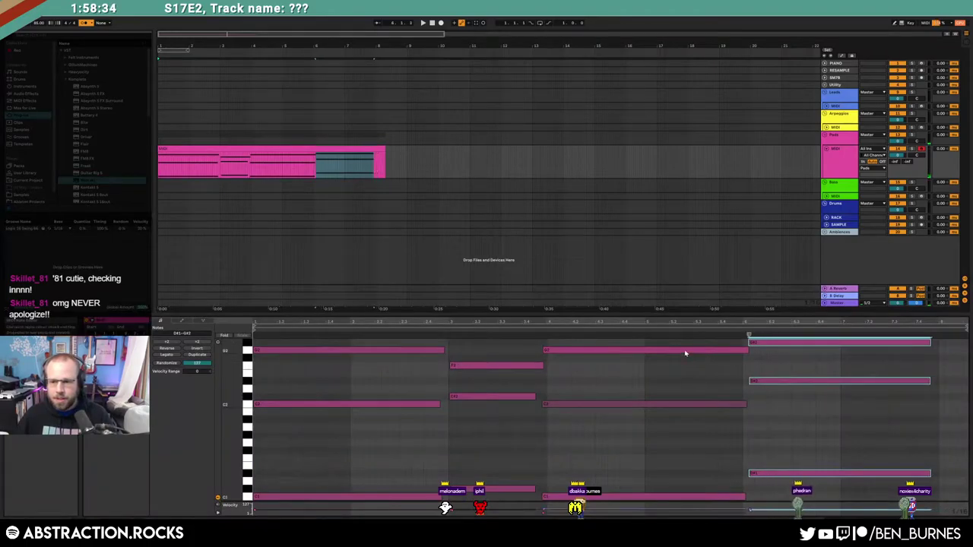
pyautogui.moveTo(673, 345); pyautogui.dragTo(658, 501)
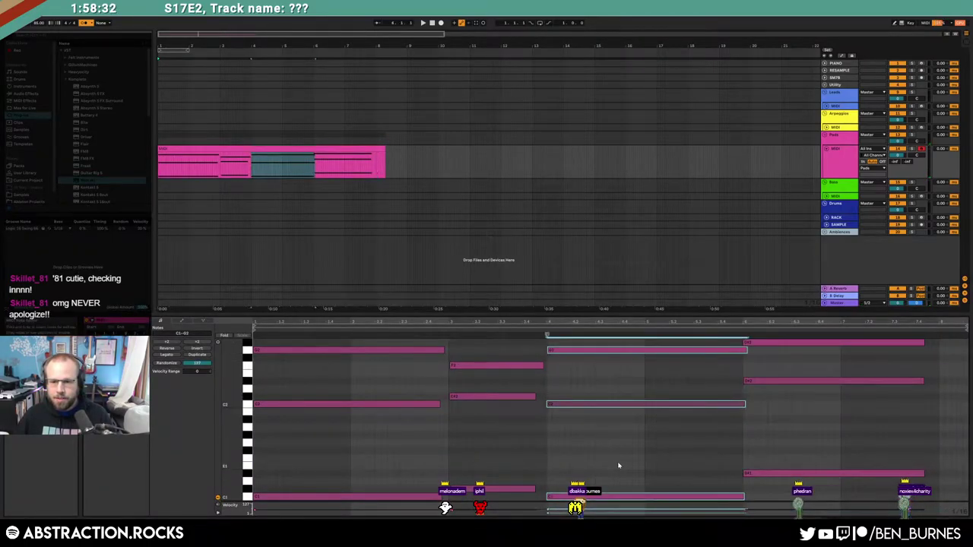
pyautogui.moveTo(741, 351); pyautogui.dragTo(743, 352)
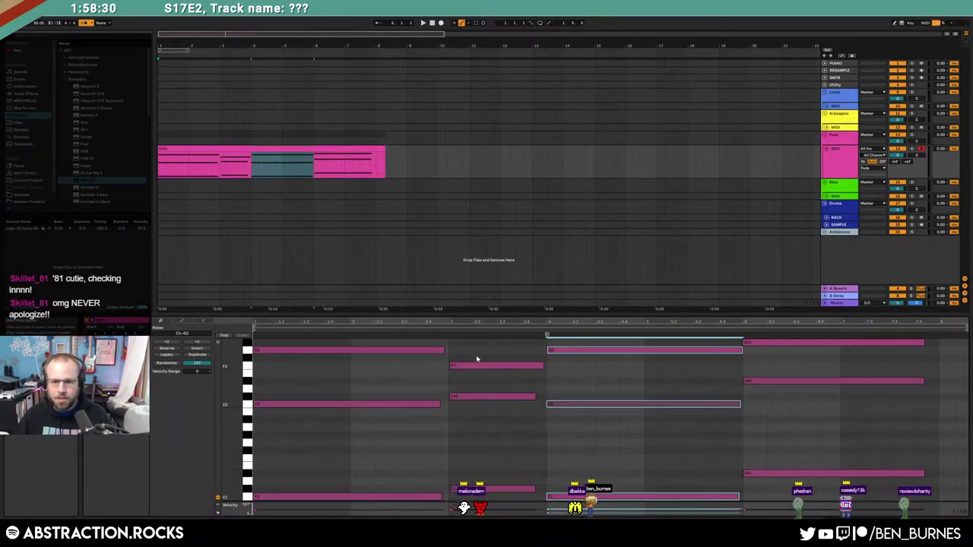
# Step: Lengthen the first chord's notes toward bar 3 and the second chord's two lower notes to bar 4
pyautogui.moveTo(411, 341); pyautogui.dragTo(394, 501)
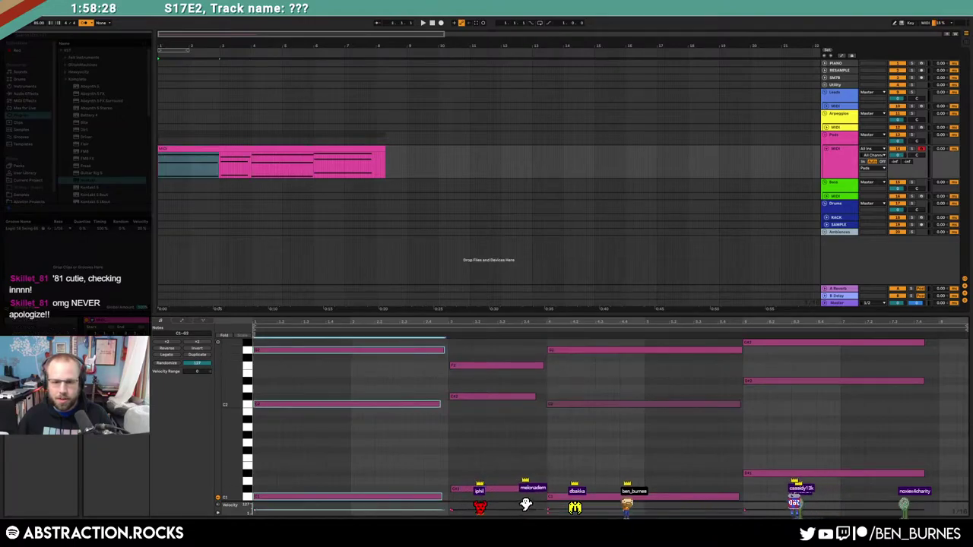
pyautogui.click(502, 353)
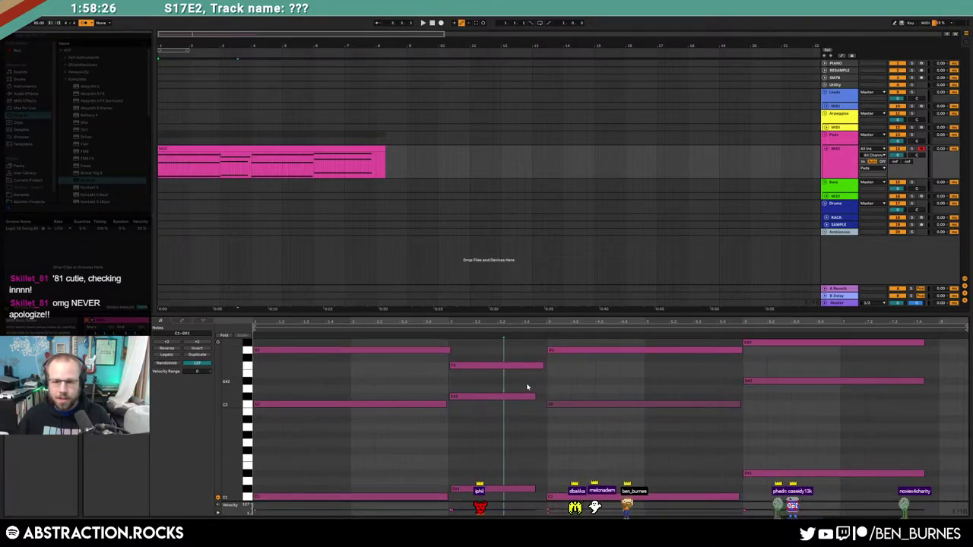
pyautogui.moveTo(528, 385); pyautogui.dragTo(519, 487)
pyautogui.moveTo(535, 488); pyautogui.dragTo(542, 489)
pyautogui.click(645, 468)
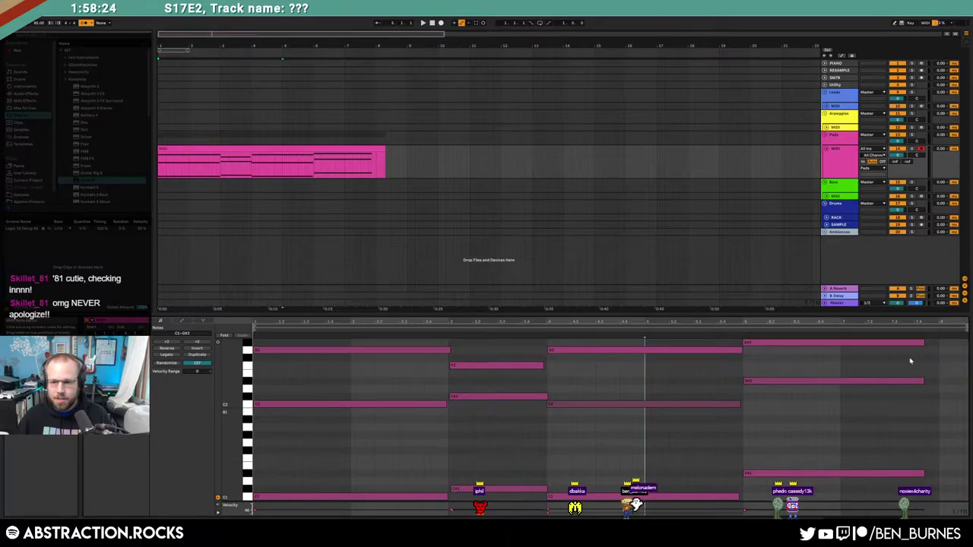
# Step: Trim the Pads clip to end at about bar 8 and lengthen the last chord's notes toward the clip's end
pyautogui.moveTo(384, 149); pyautogui.dragTo(375, 149)
pyautogui.moveTo(834, 491); pyautogui.dragTo(809, 341)
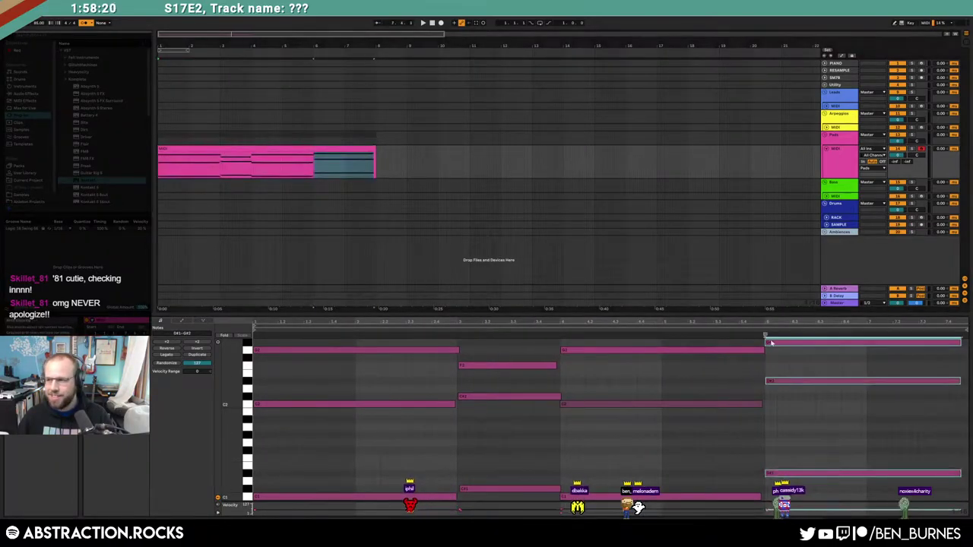
pyautogui.click(627, 441)
# Step: Loop and play the whole Pads clip while adjusting Pharlight's LP Cutoff and Layer Balance in Kontakt
pyautogui.hotkey('ctrl', 'a')
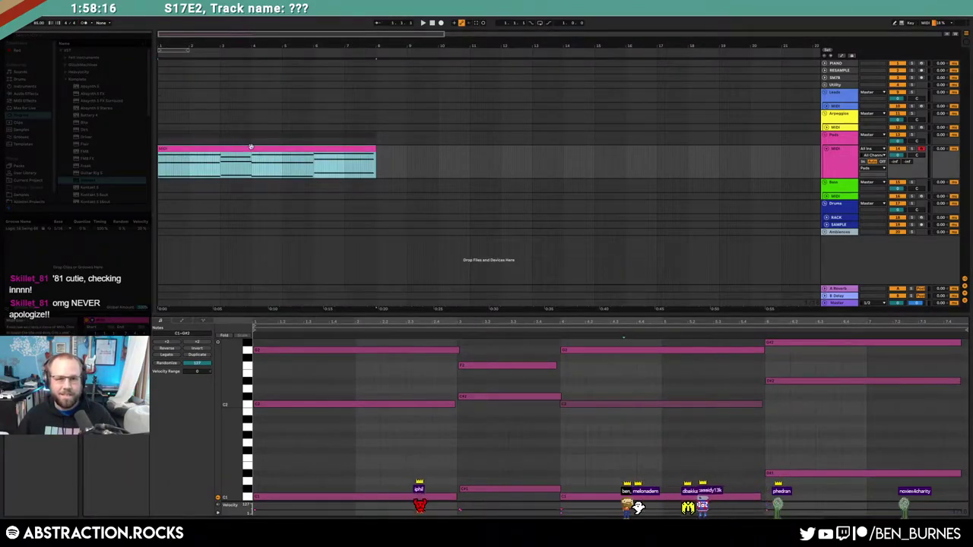
pyautogui.press('space')
pyautogui.click(424, 228)
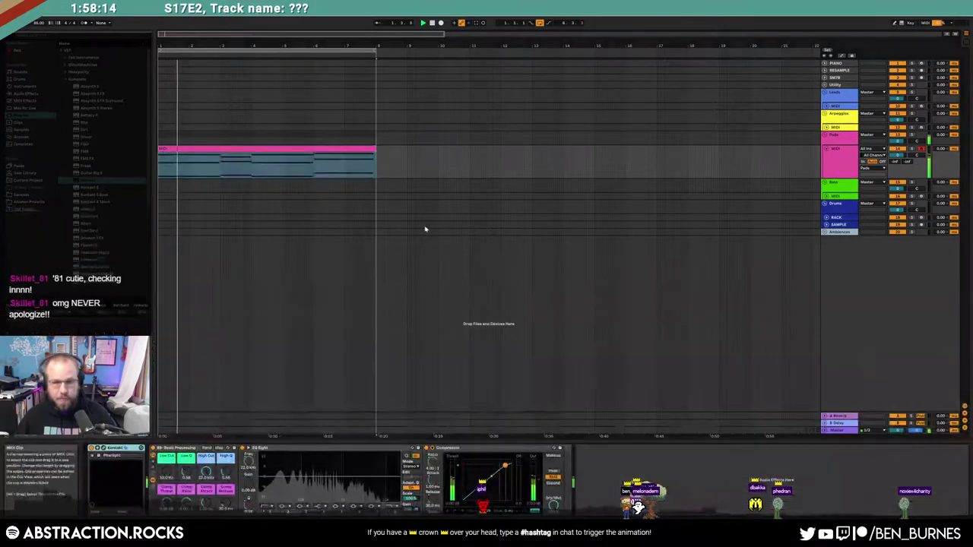
pyautogui.click(92, 447)
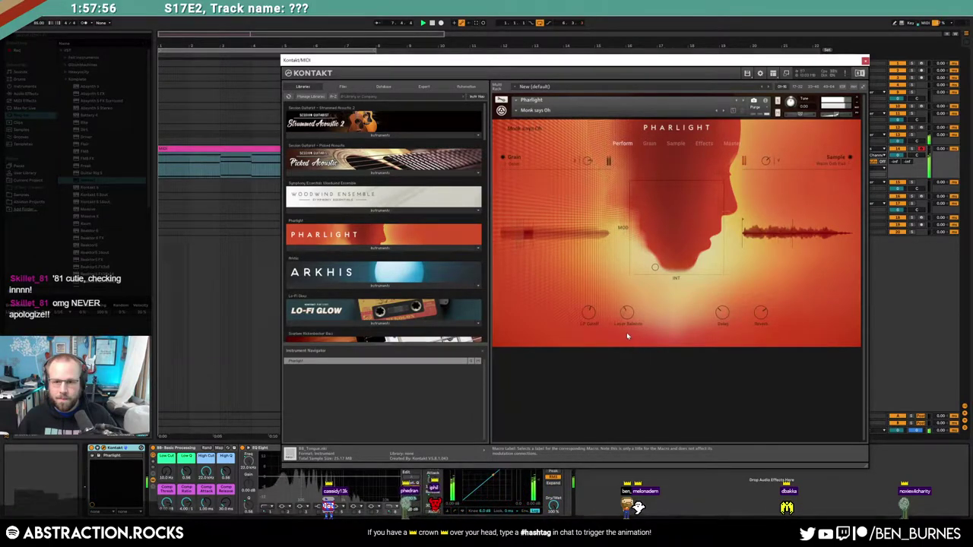
pyautogui.click(865, 60)
# Step: Extend the last chord's notes to the end of the Pads clip and check the clip's Layer Balance envelope
pyautogui.click(319, 154)
pyautogui.moveTo(855, 485); pyautogui.dragTo(859, 286)
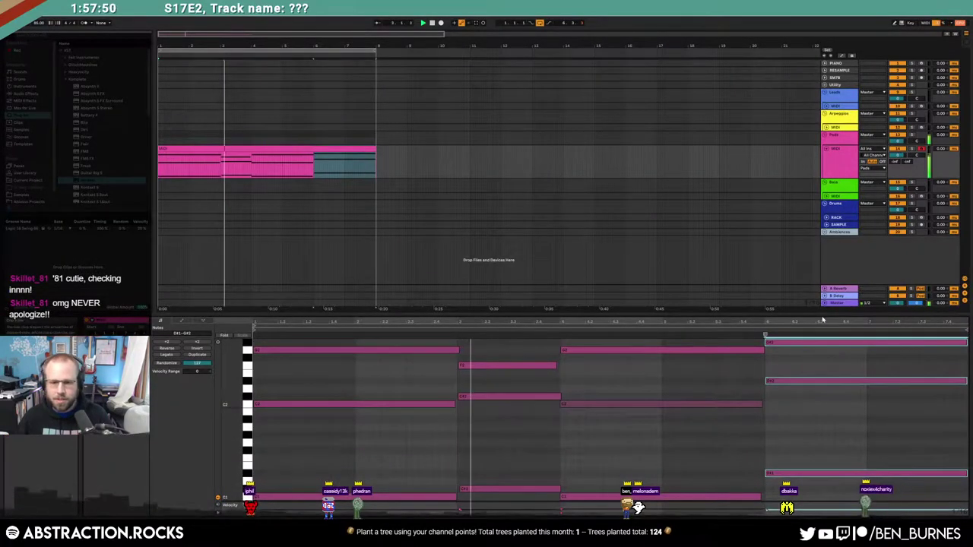
pyautogui.click(180, 320)
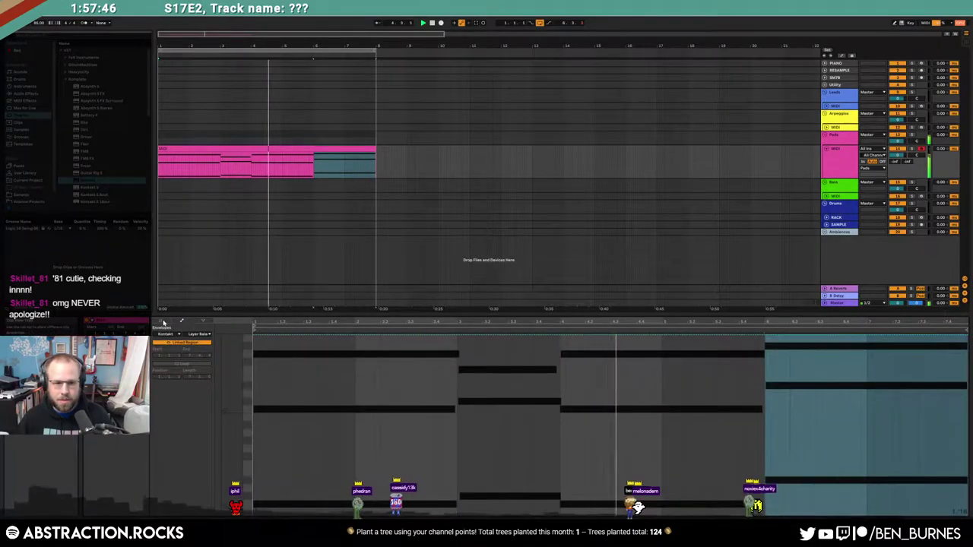
pyautogui.click(162, 323)
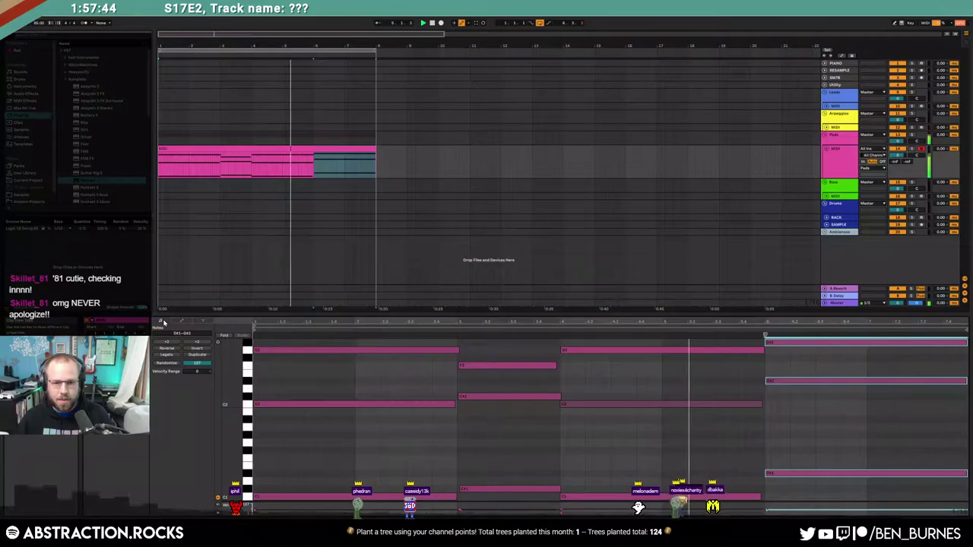
# Step: Switch the Pads clip's envelope view from Kontakt's Layer Balance to the MIDI Ctrl sustain (64) envelope and examine it
pyautogui.click(182, 322)
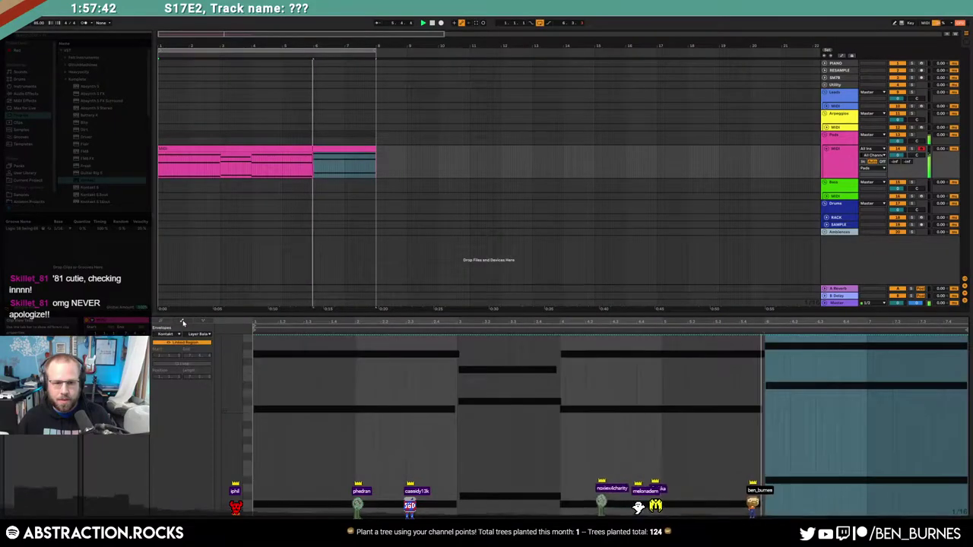
pyautogui.click(170, 335)
pyautogui.click(171, 339)
pyautogui.click(195, 336)
pyautogui.click(222, 325)
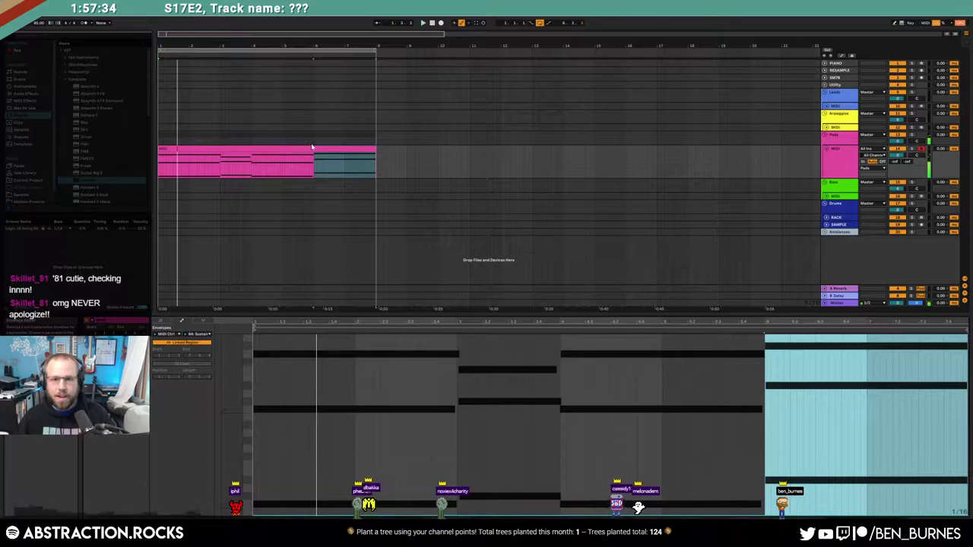
# Step: Duplicate the Pads clip to start at bar 8, and play from bar 7 to check the transition
pyautogui.hotkey('ctrl', 'd')
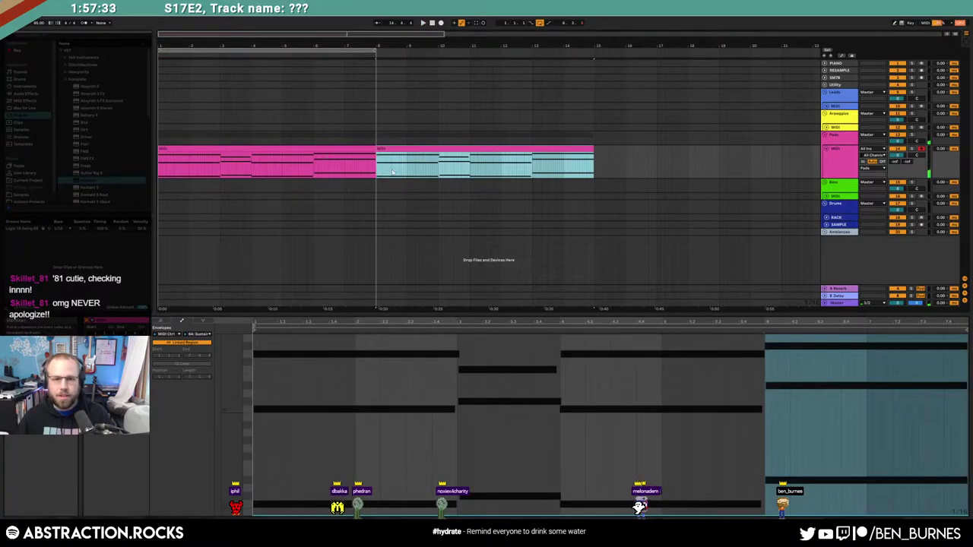
pyautogui.click(346, 166)
pyautogui.click(542, 22)
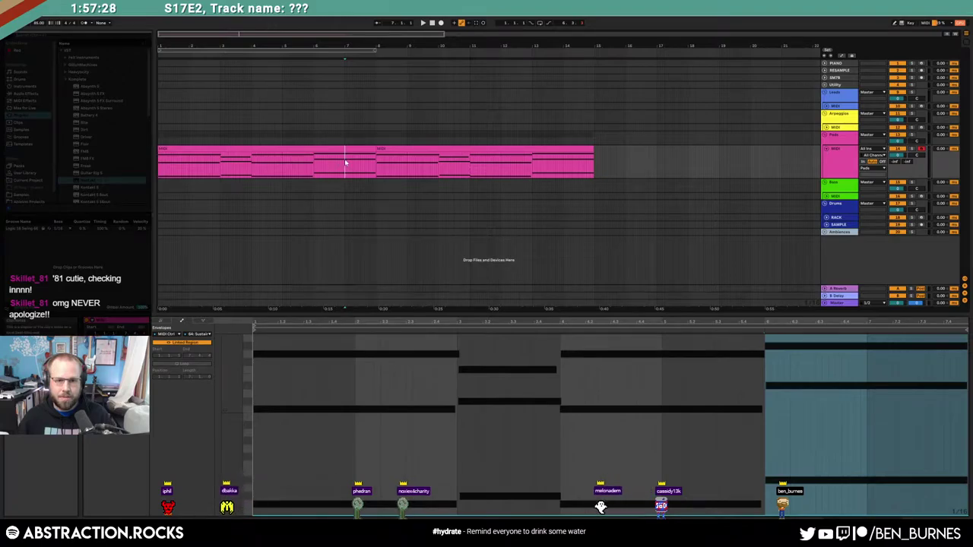
pyautogui.press('space')
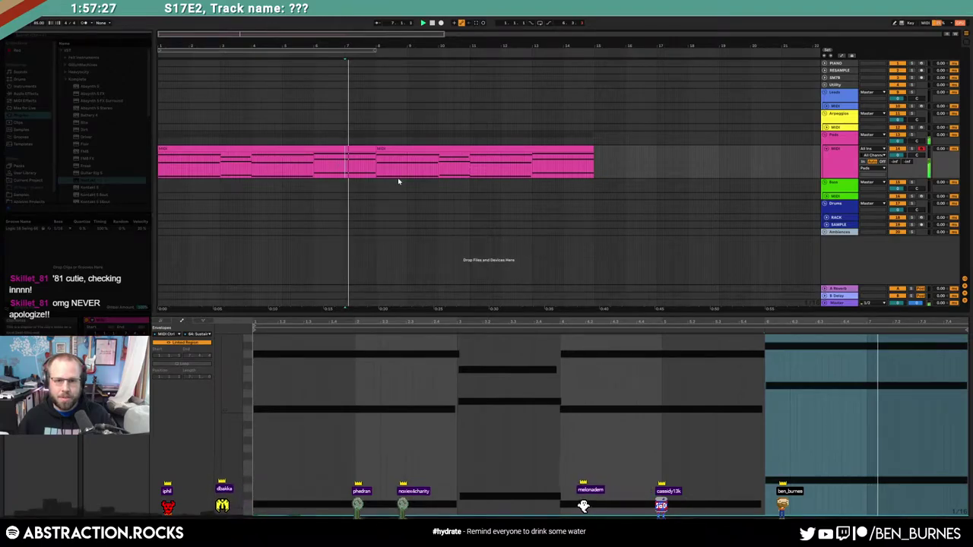
pyautogui.press('space')
# Step: Extend the arrangement loop to the end of the duplicated Pads clip at bar 15 and play it
pyautogui.click(372, 149)
pyautogui.click(397, 153)
pyautogui.click(399, 148)
pyautogui.hotkey('shift', 'Tab')
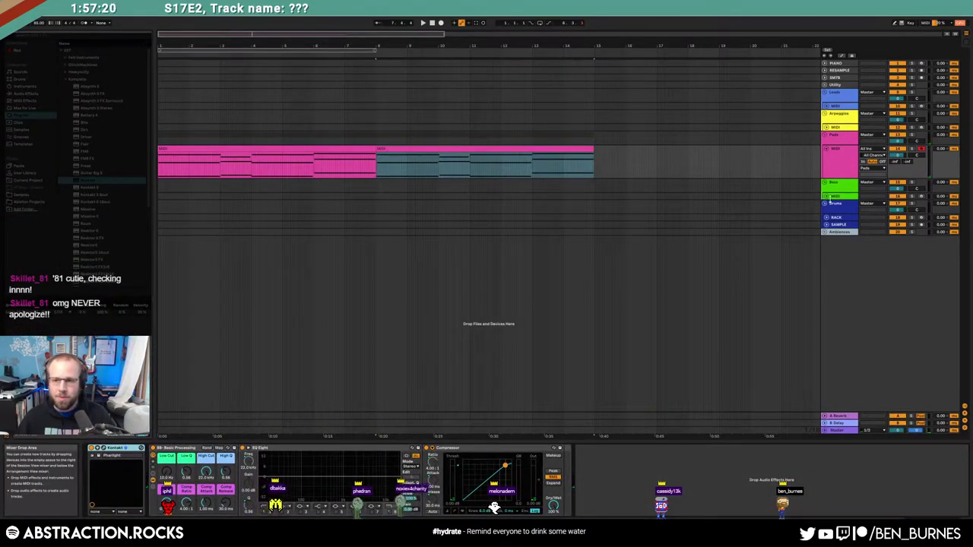
pyautogui.click(826, 218)
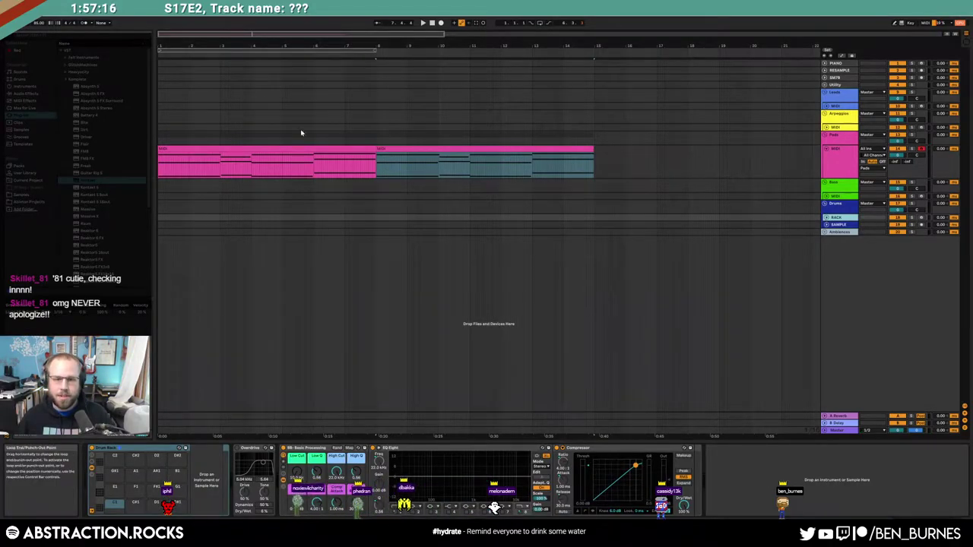
pyautogui.click(314, 150)
pyautogui.press('space')
pyautogui.moveTo(376, 47); pyautogui.dragTo(593, 90)
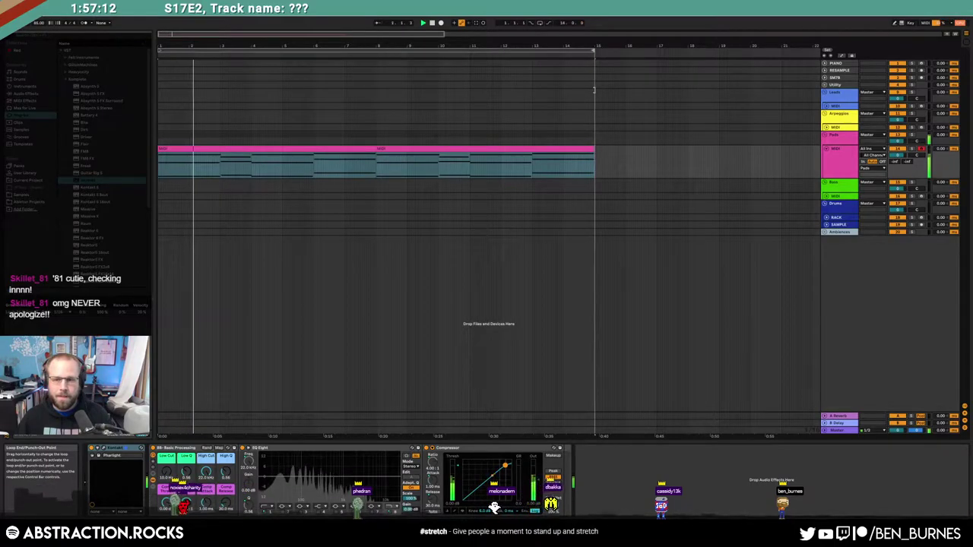
# Step: Stretch the looping first Pads clip over the duplicate to bar 15, making one continuous clip
pyautogui.click(408, 148)
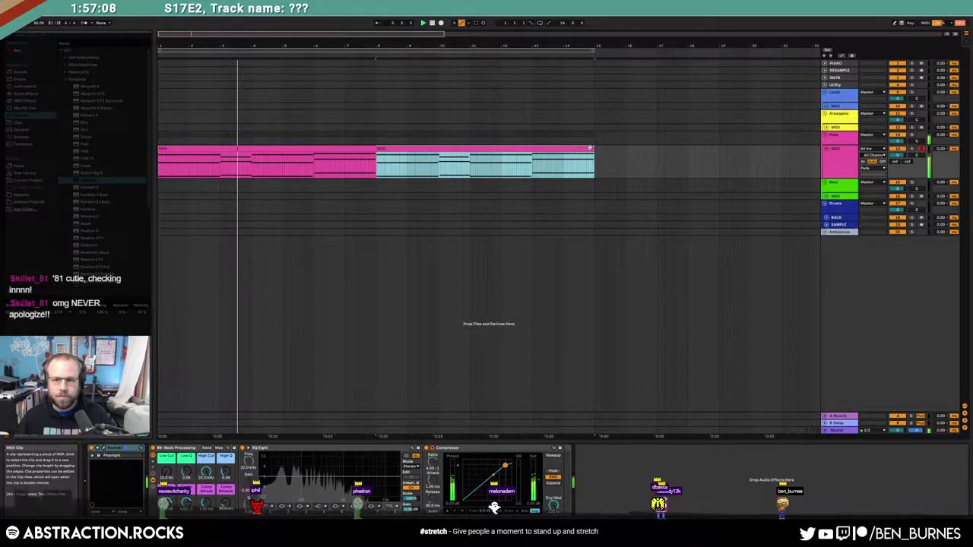
pyautogui.doubleClick(352, 149)
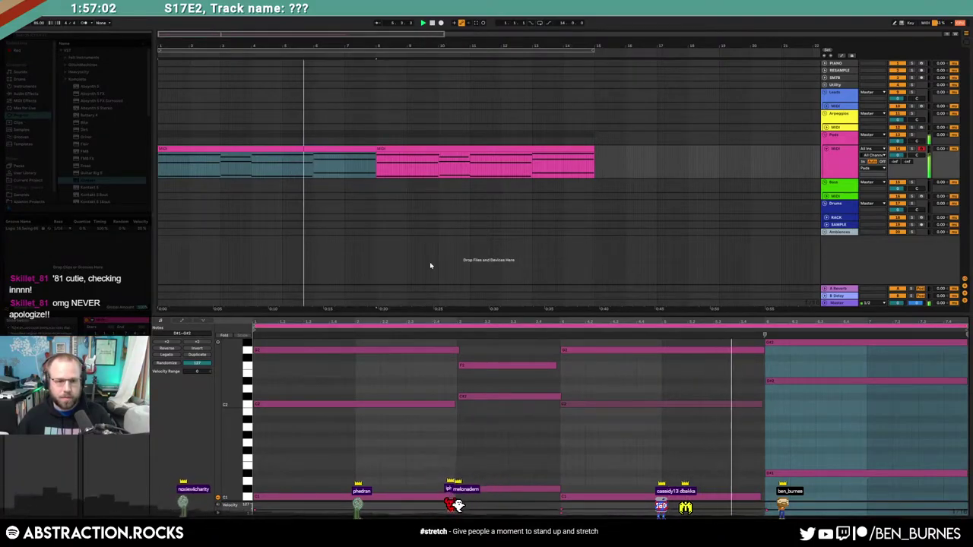
pyautogui.moveTo(373, 149); pyautogui.dragTo(594, 153)
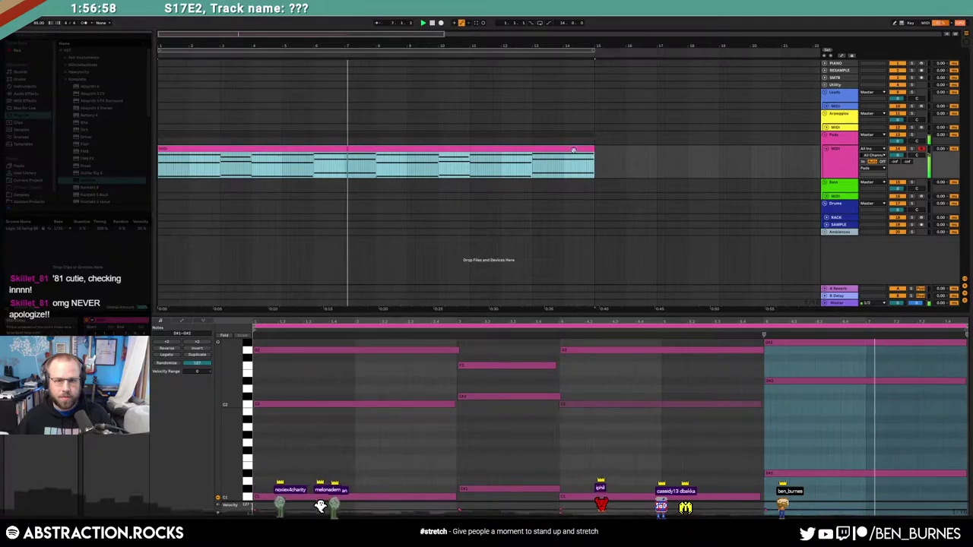
pyautogui.click(883, 427)
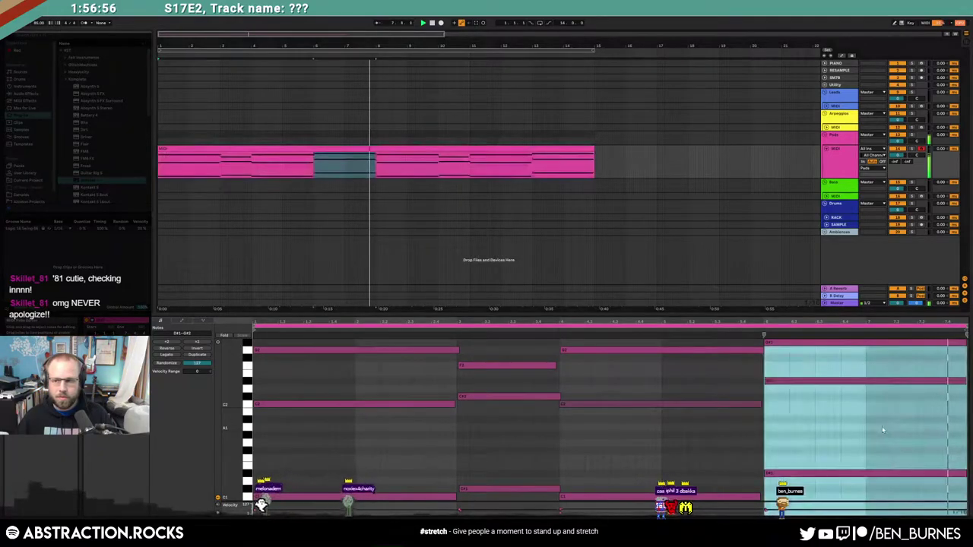
pyautogui.click(885, 425)
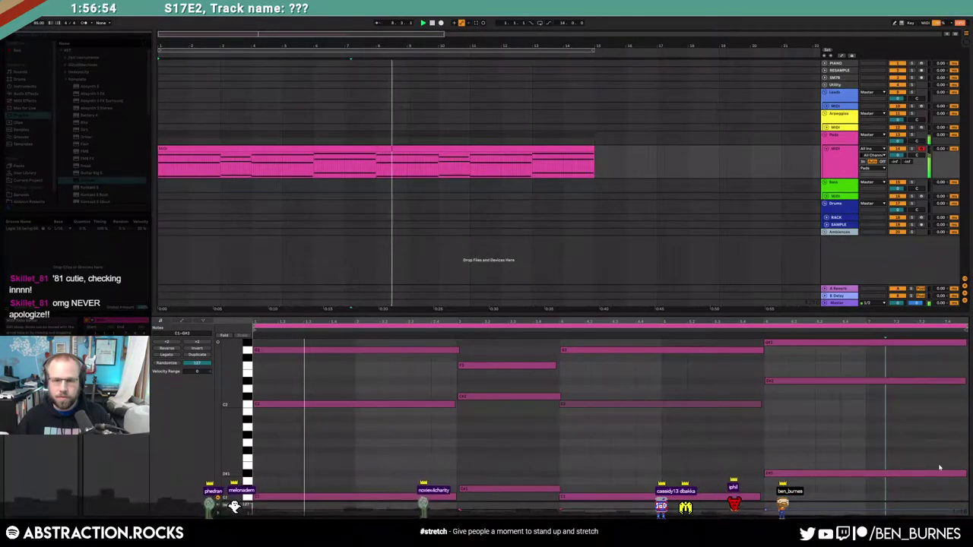
# Step: Load Kontakt 5 as the instrument on the MIDI track in the Leads group
pyautogui.hotkey('shift', 'Tab')
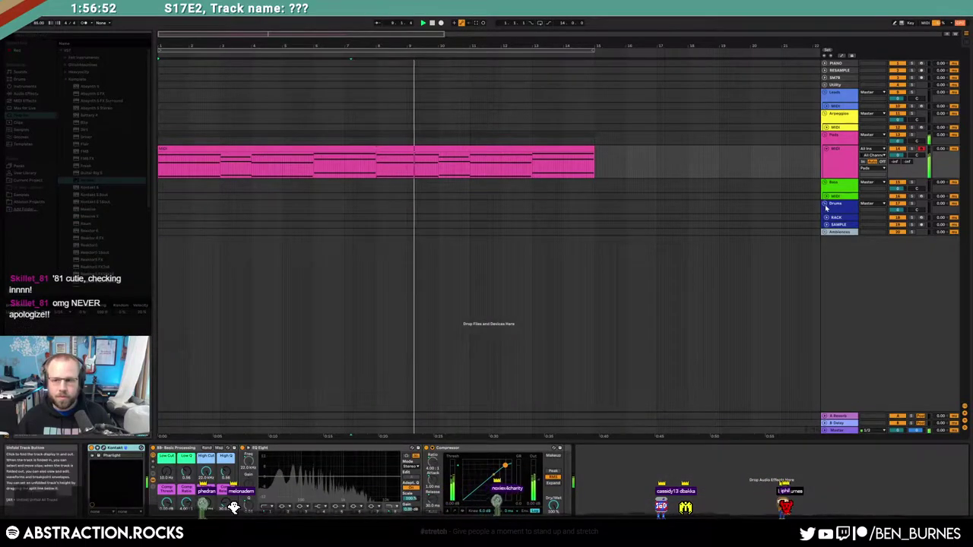
pyautogui.click(826, 106)
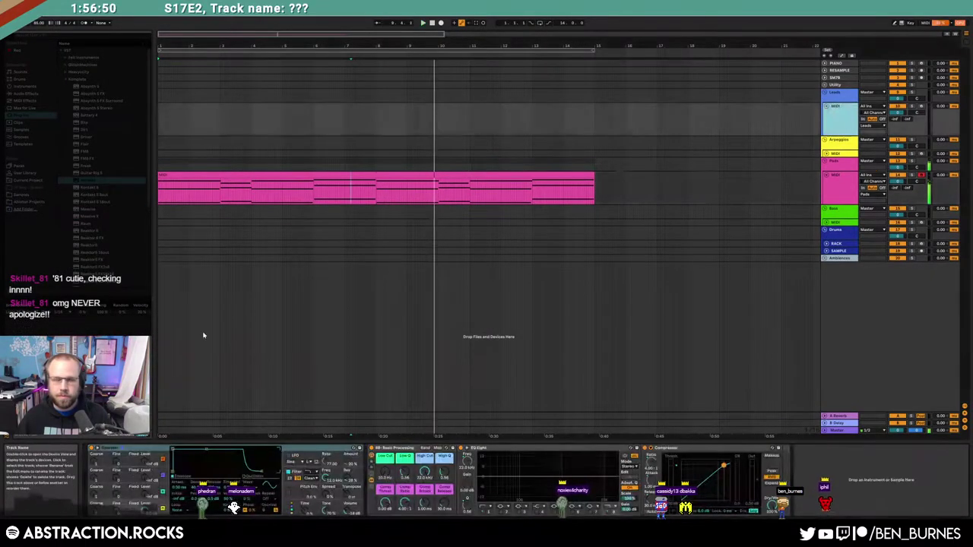
pyautogui.click(91, 187)
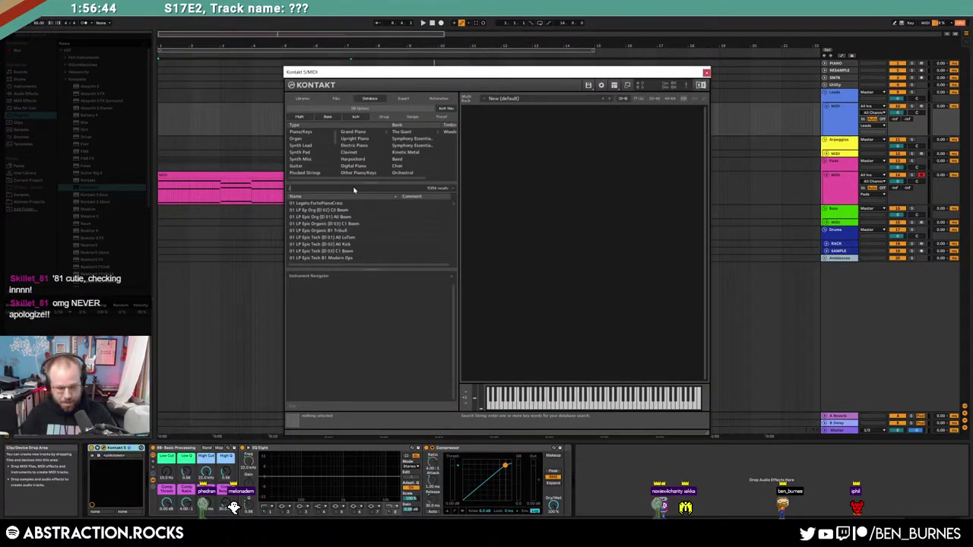
# Step: Search Kontakt's instrument database for "sh"
pyautogui.write('shak')
pyautogui.scroll(-1, 349, 228)
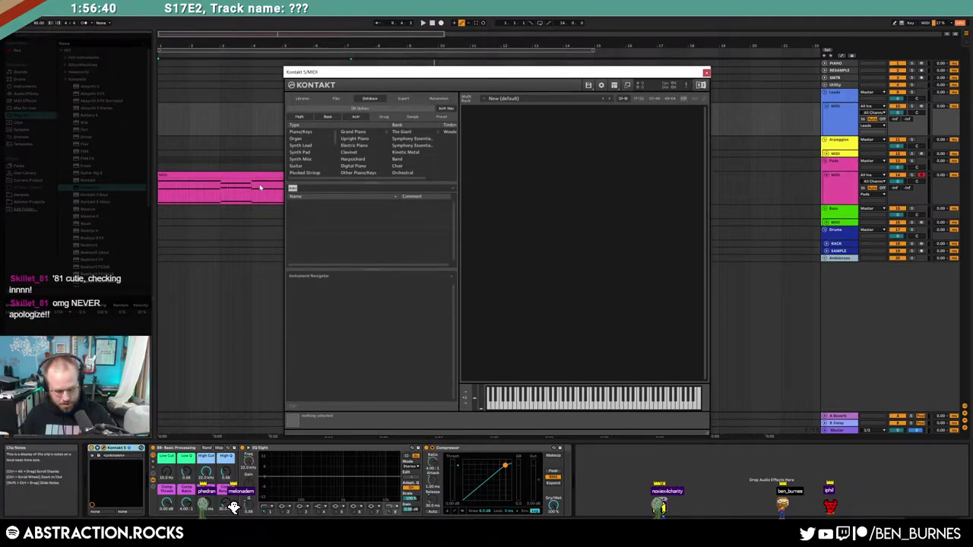
pyautogui.write('sh')
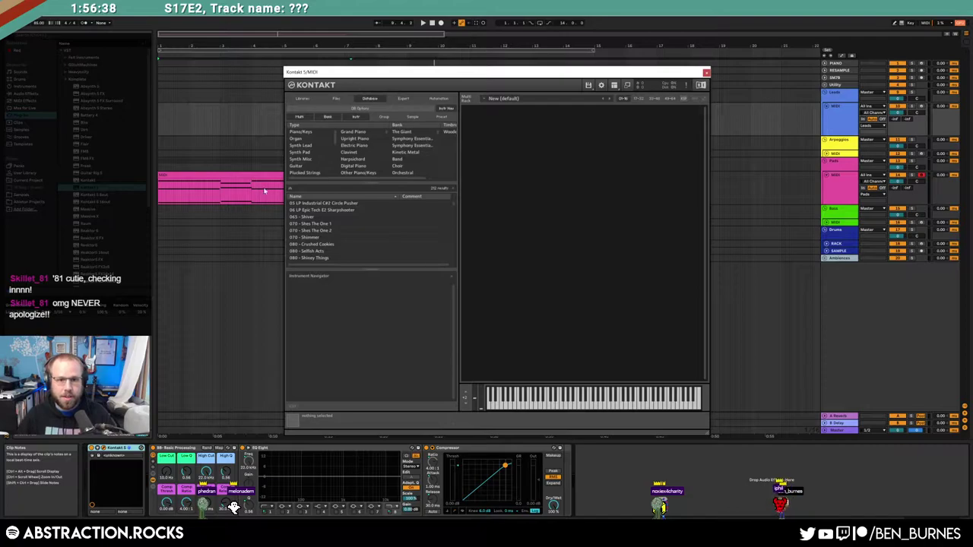
# Step: Find the Shakuhachi instrument in the search results, load it into Kontakt, and close the plug-in window
pyautogui.scroll(-3, 438, 220)
pyautogui.scroll(-5, 456, 220)
pyautogui.scroll(-10, 459, 241)
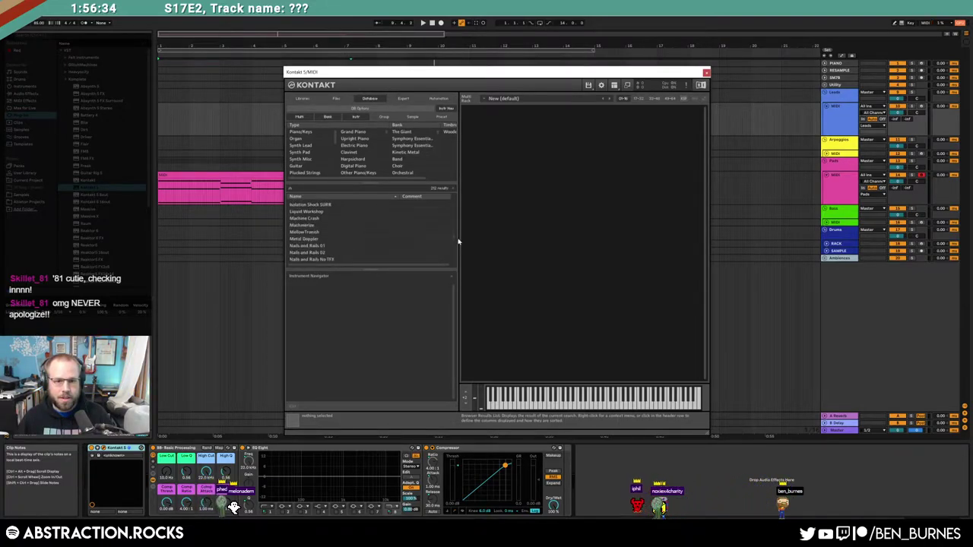
pyautogui.scroll(-15, 459, 247)
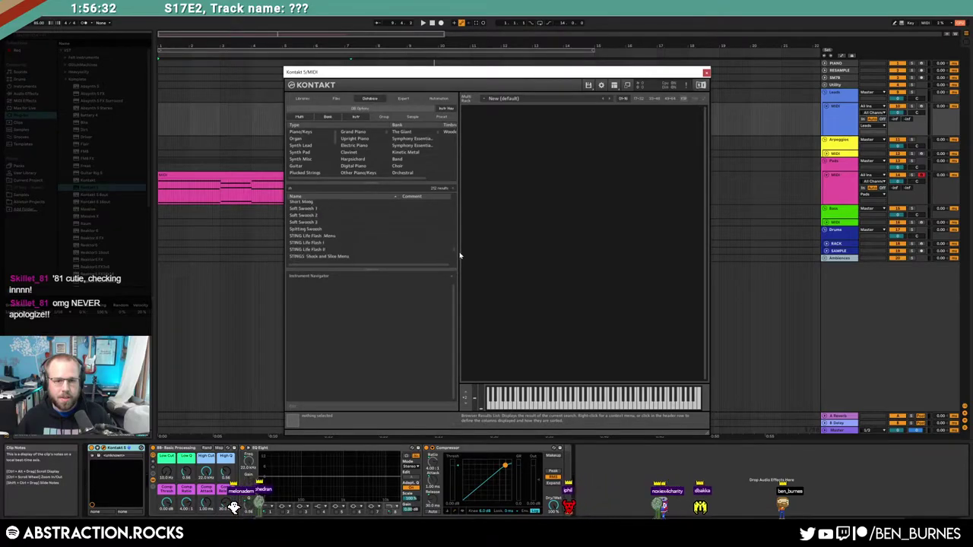
pyautogui.scroll(3, 365, 248)
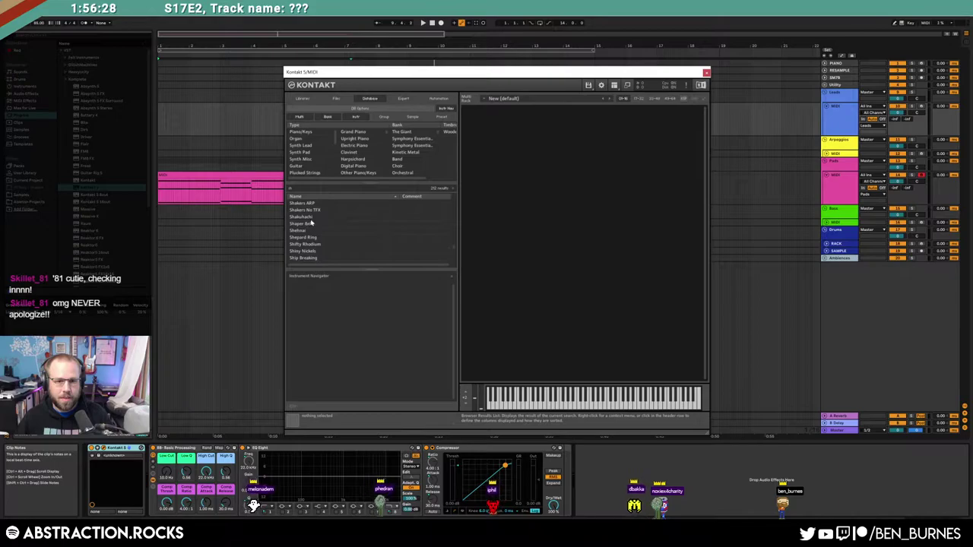
pyautogui.scroll(3, 326, 221)
pyautogui.scroll(-4, 327, 226)
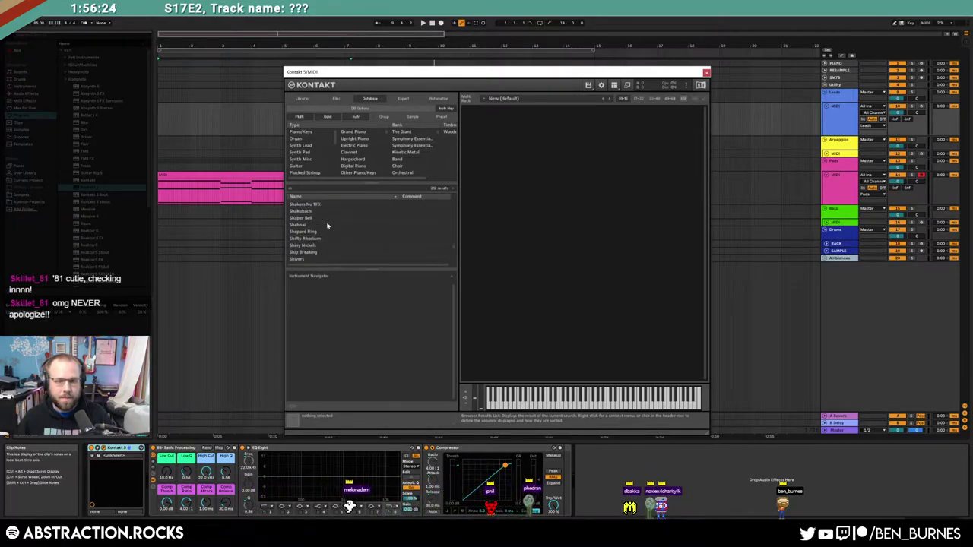
pyautogui.scroll(-1, 327, 225)
pyautogui.scroll(-3, 327, 225)
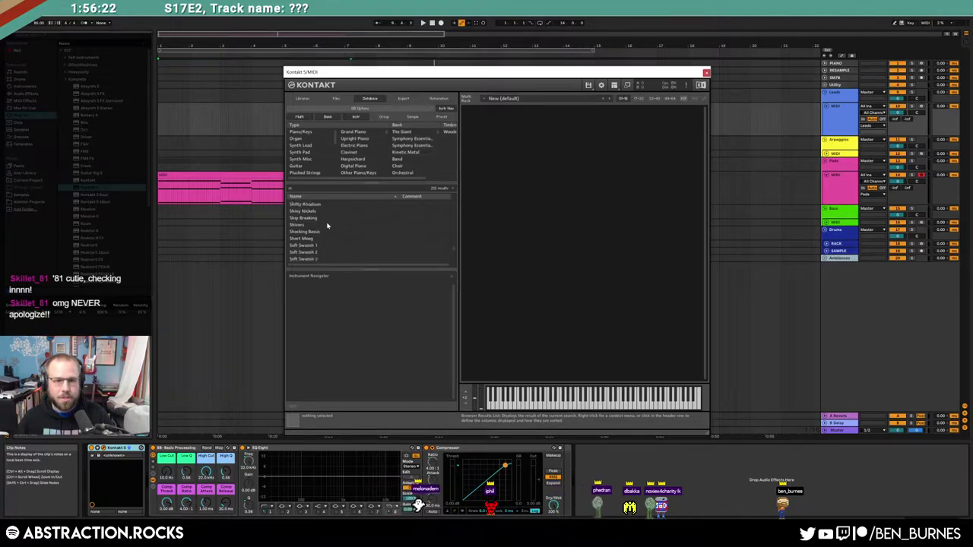
pyautogui.scroll(4, 327, 225)
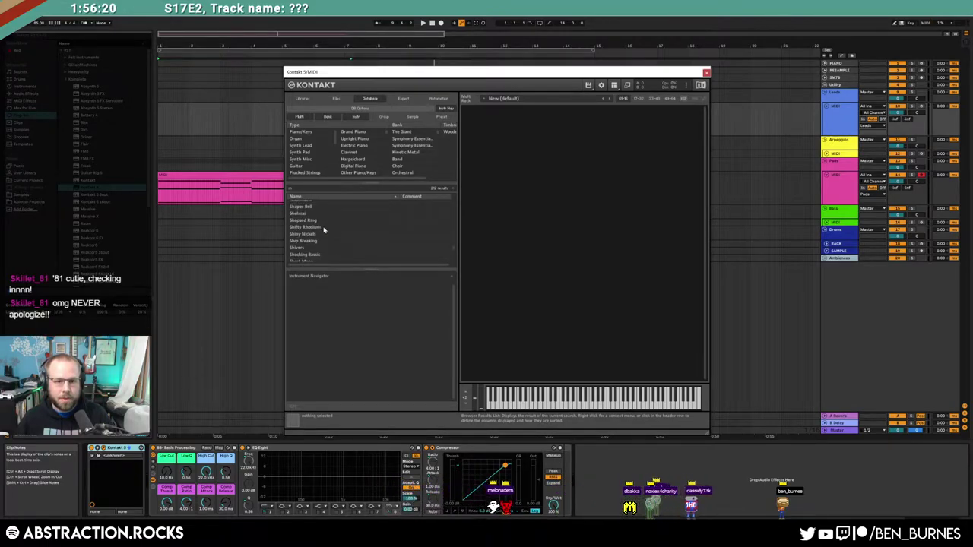
pyautogui.doubleClick(317, 211)
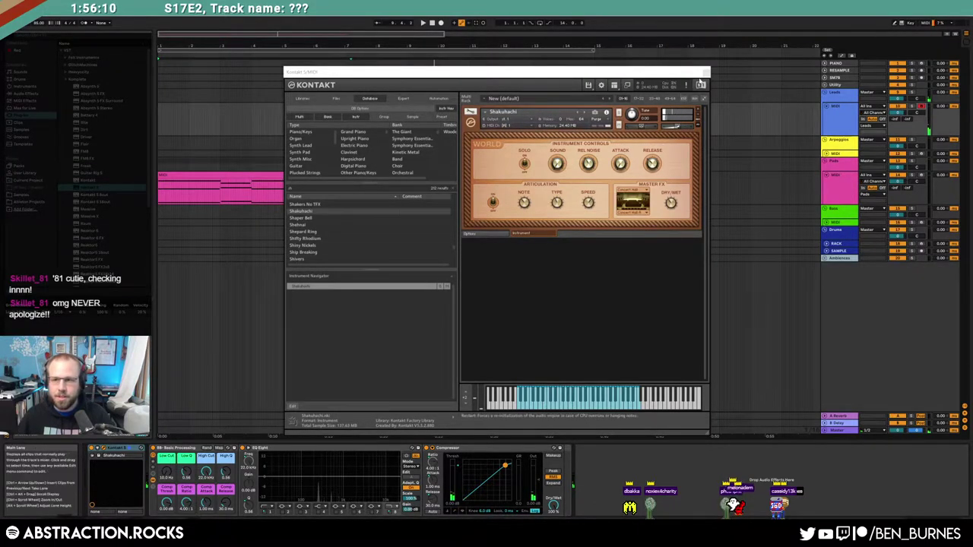
pyautogui.click(706, 72)
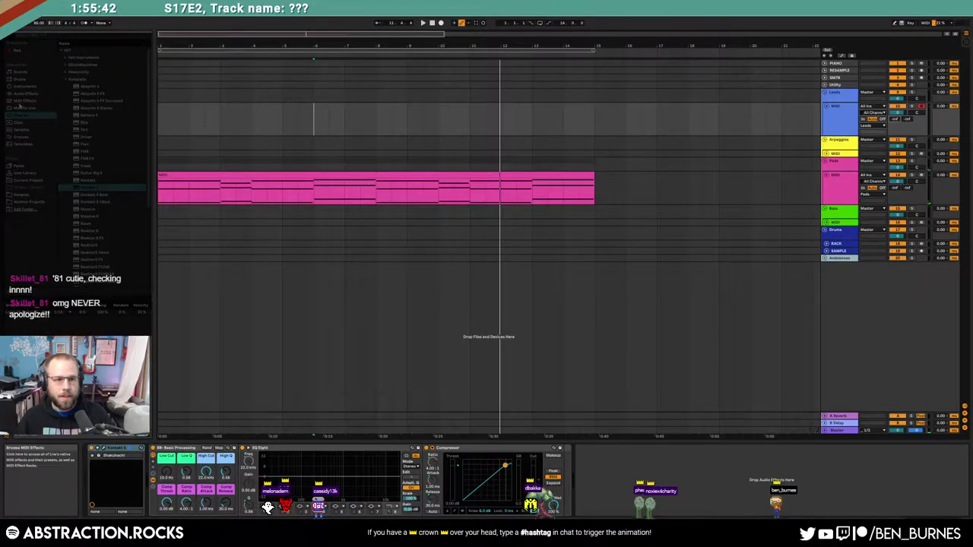
# Step: Add the Raum reverb plug-in after Kontakt 5 on the Leads MIDI track and close its window
pyautogui.click(23, 93)
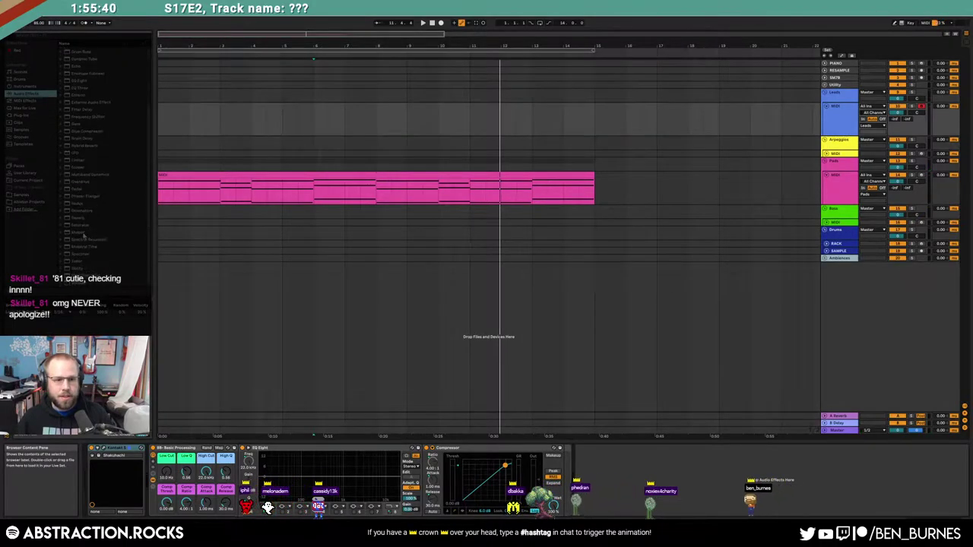
pyautogui.click(22, 116)
pyautogui.scroll(-1, 101, 238)
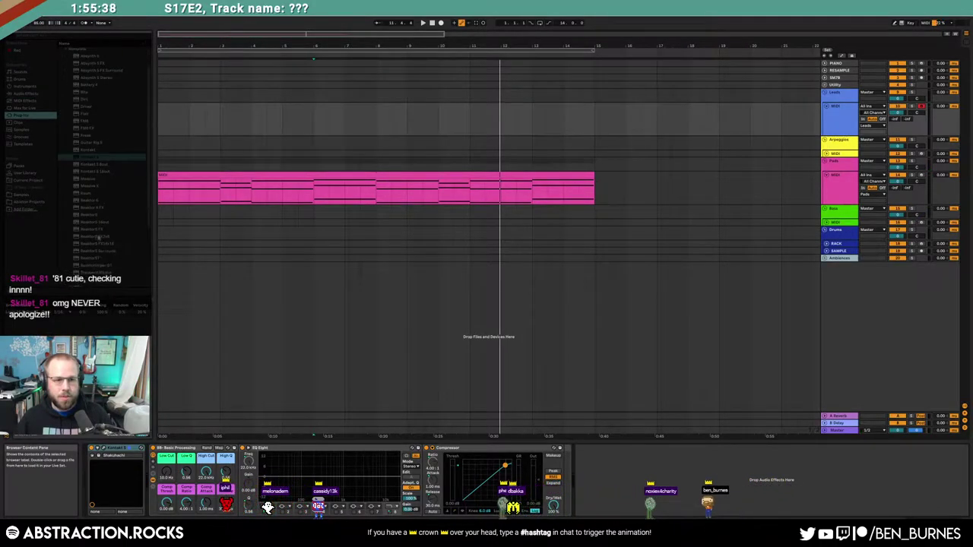
pyautogui.moveTo(207, 192); pyautogui.dragTo(517, 191)
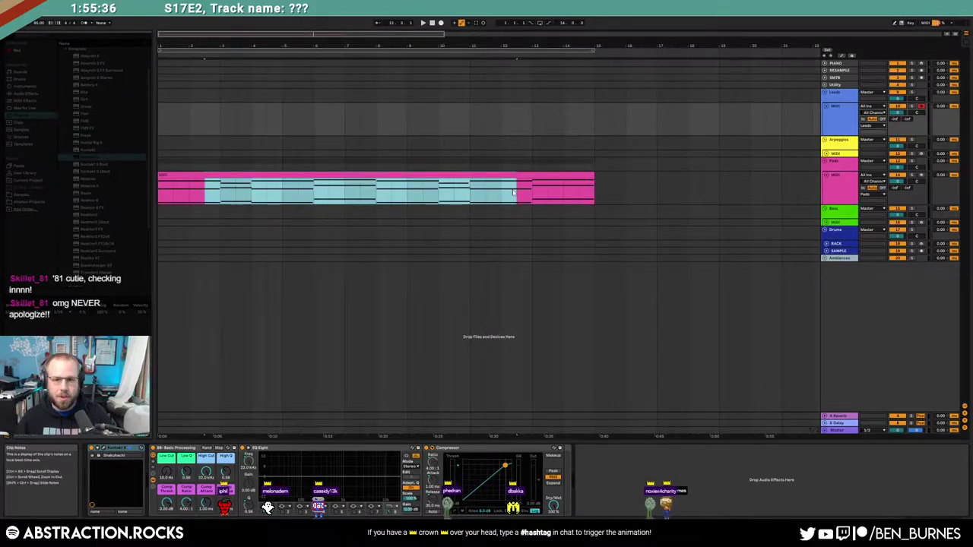
pyautogui.click(453, 193)
pyautogui.click(377, 116)
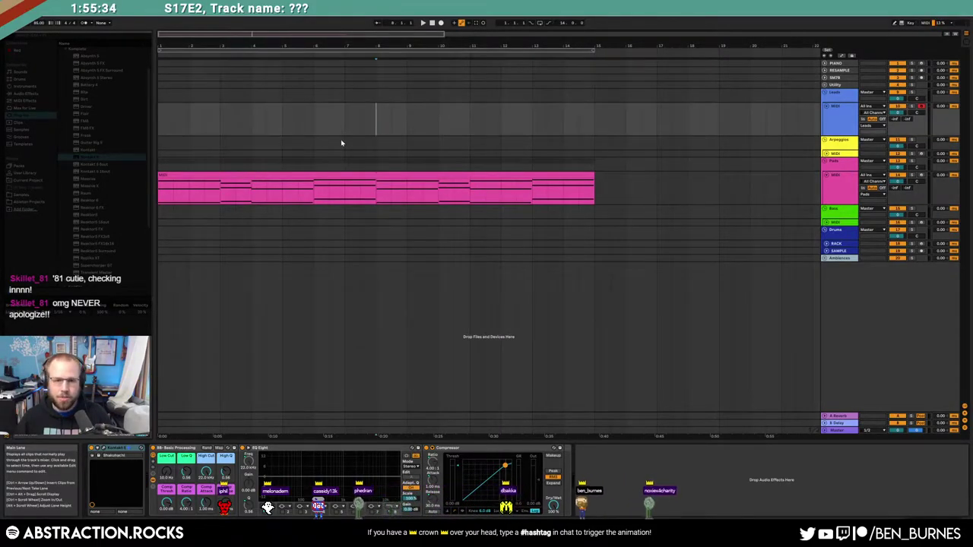
pyautogui.scroll(-4, 86, 214)
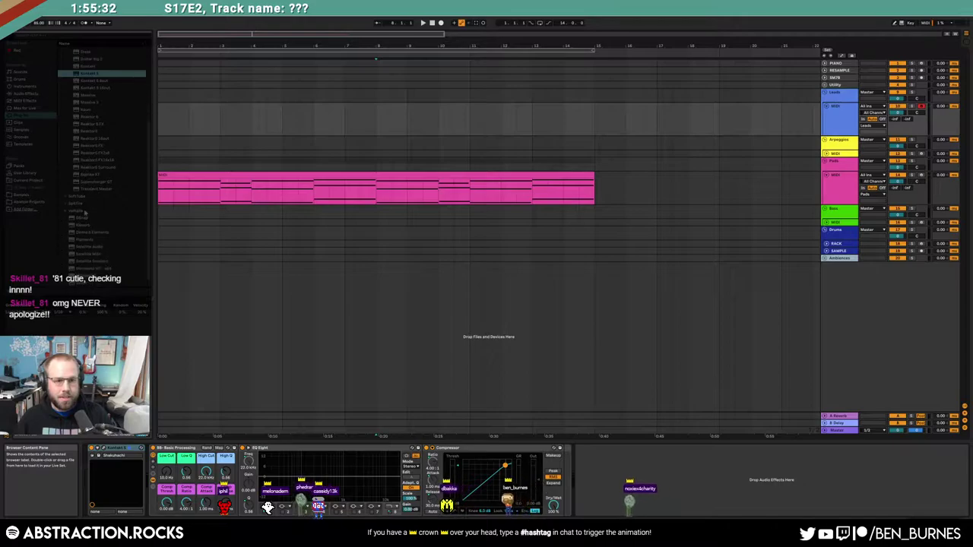
pyautogui.scroll(-1, 86, 212)
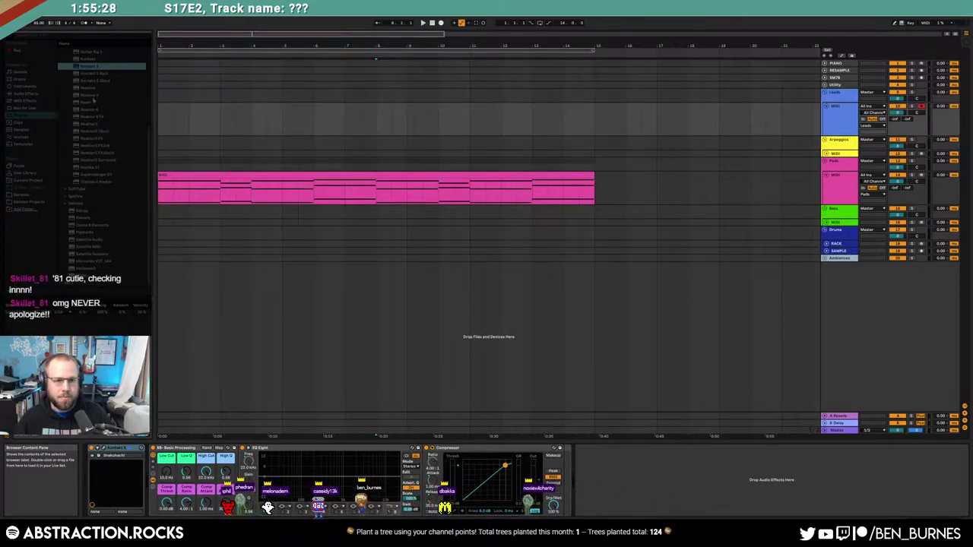
pyautogui.click(94, 101)
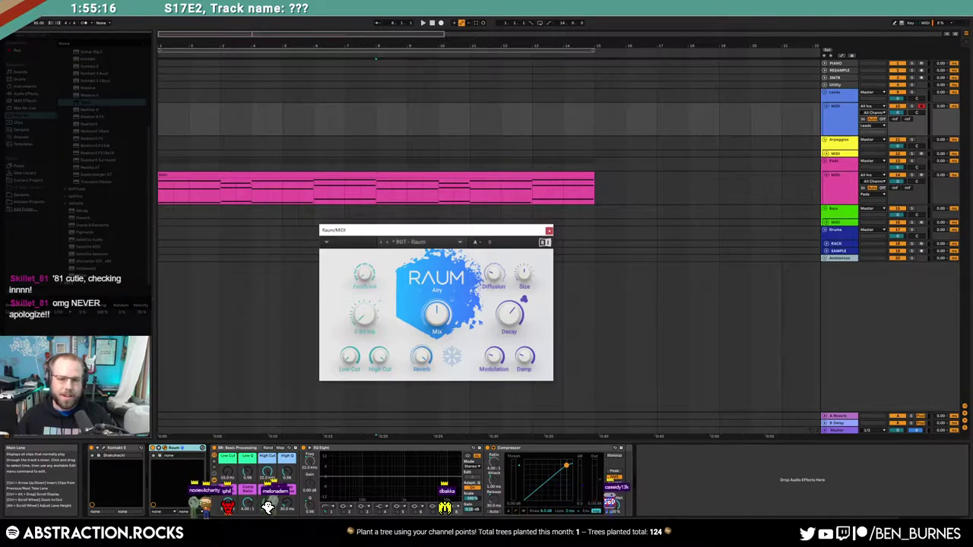
pyautogui.click(549, 230)
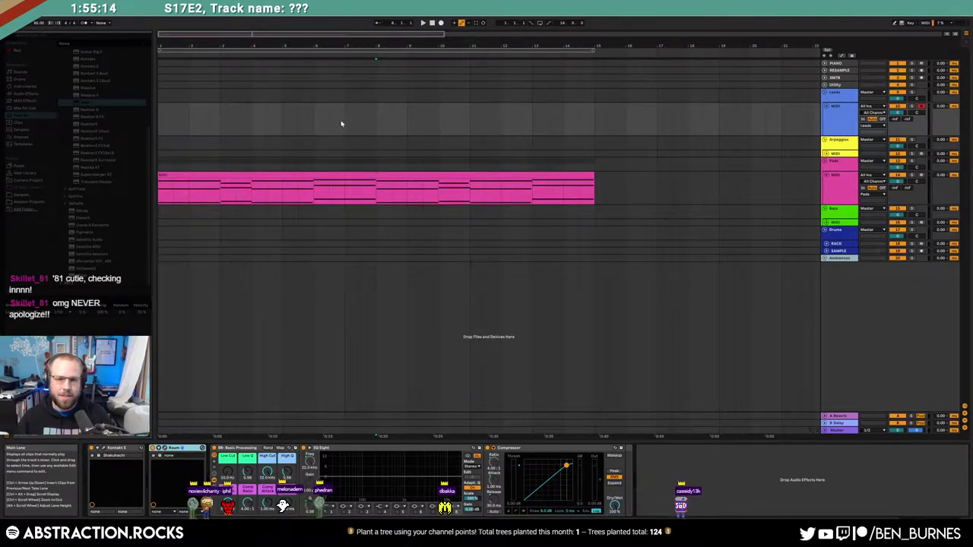
# Step: Search the plug-ins for "ther" and add the Thermal effect between Kontakt 5 and Raum on the Leads MIDI track
pyautogui.click(345, 120)
pyautogui.scroll(3, 76, 139)
pyautogui.click(68, 36)
pyautogui.write('ther')
pyautogui.click(65, 50)
pyautogui.click(67, 58)
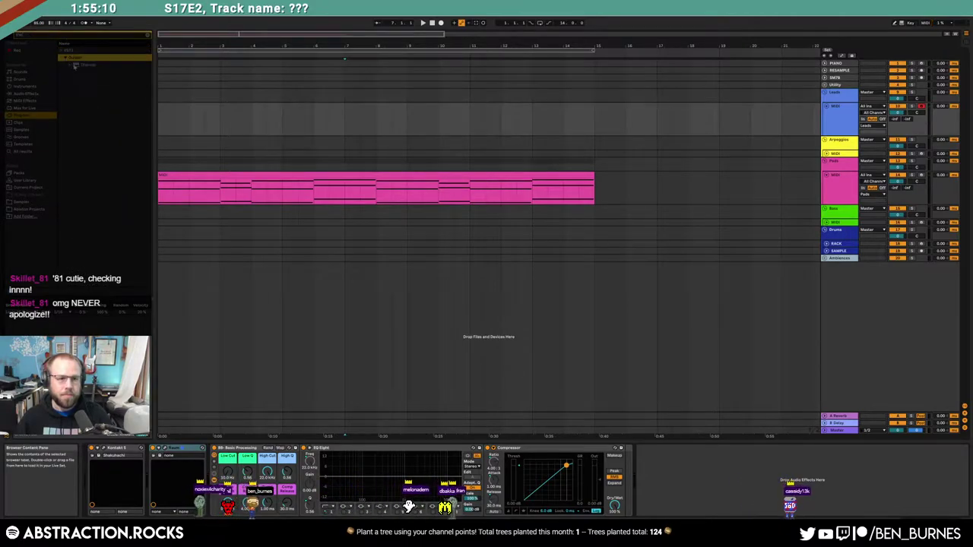
pyautogui.click(69, 65)
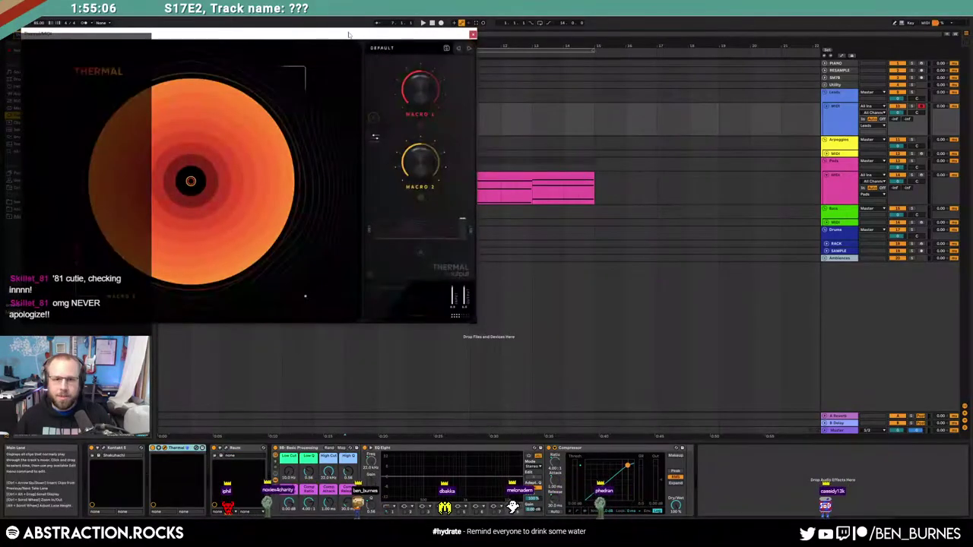
# Step: Load the Crush Mod preset from Thermal's Lofi category
pyautogui.moveTo(348, 35); pyautogui.dragTo(625, 115)
pyautogui.click(656, 128)
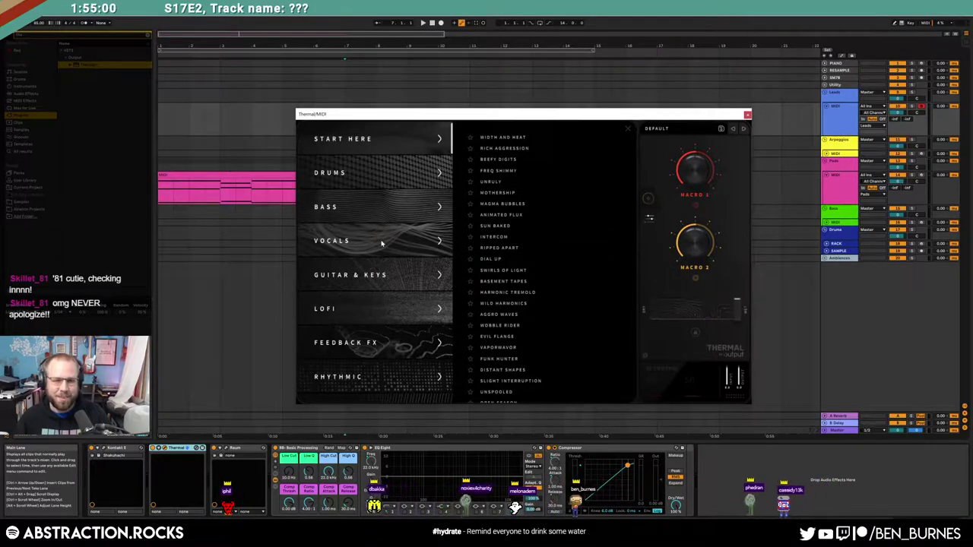
pyautogui.click(376, 317)
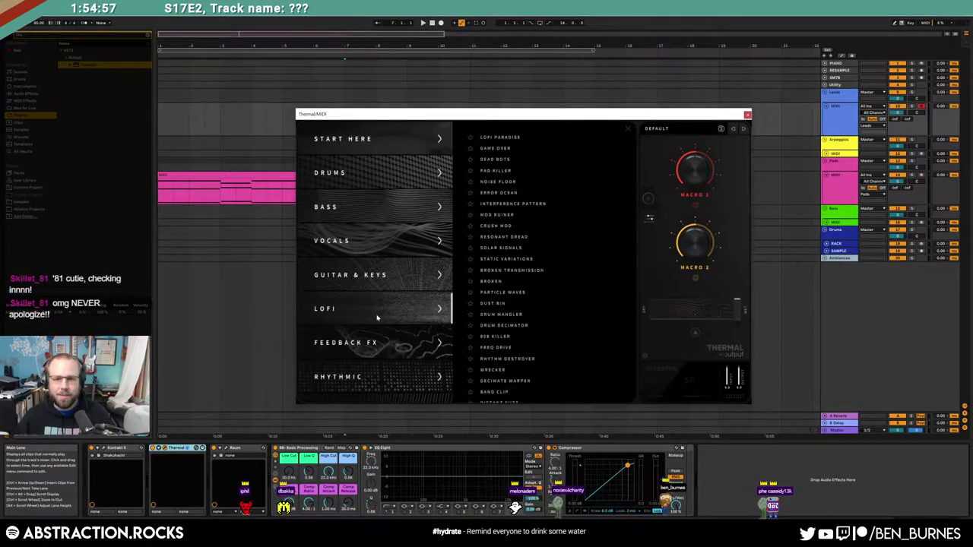
pyautogui.click(530, 227)
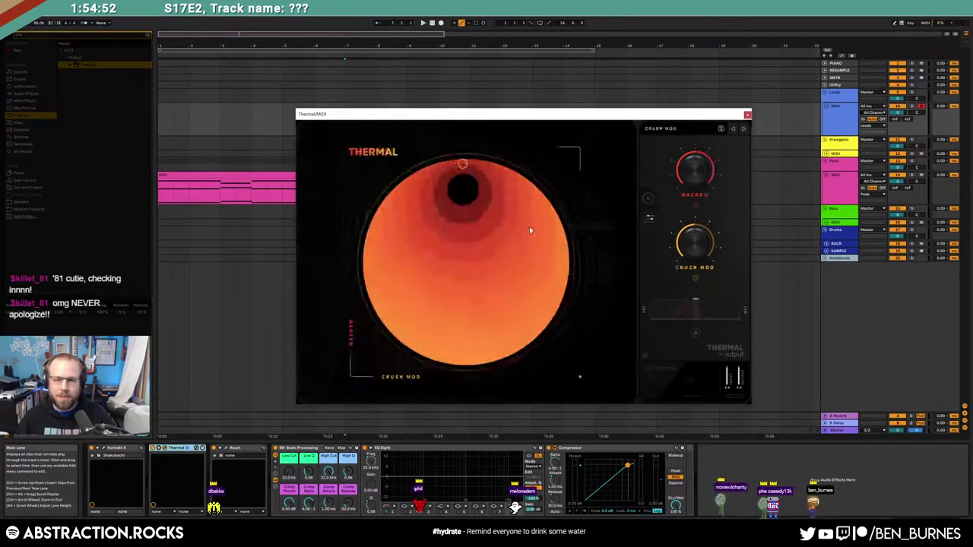
# Step: Adjust Thermal's Mayhem and Crush Mod amounts, set the dry/wet mix to 67, and close the plug-in window
pyautogui.moveTo(472, 167); pyautogui.dragTo(492, 191)
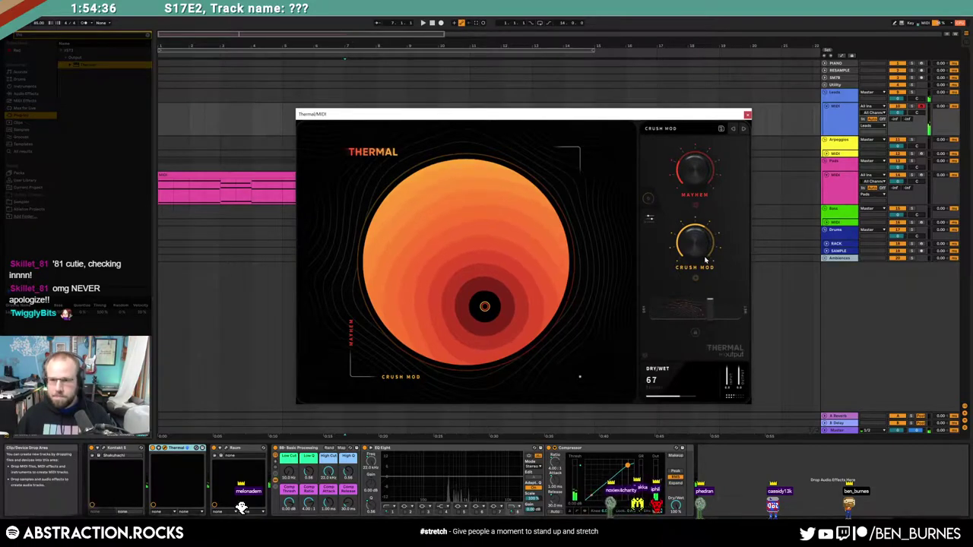
pyautogui.moveTo(703, 253); pyautogui.dragTo(705, 231)
pyautogui.click(748, 115)
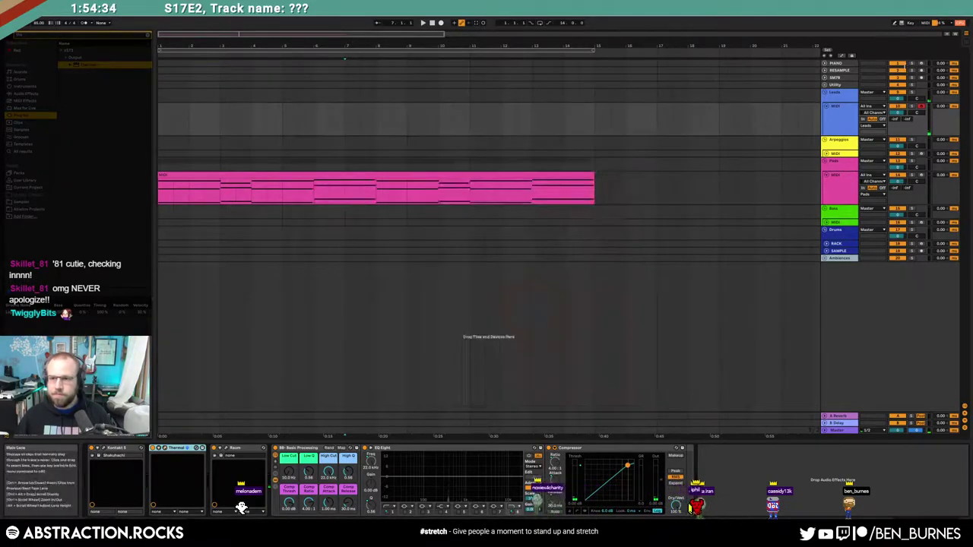
# Step: Arm the PIANO track, view Pawndemonium Cover.png from the Pawndemonium OST folder, and return to the maximized Live arrangement
pyautogui.click(922, 64)
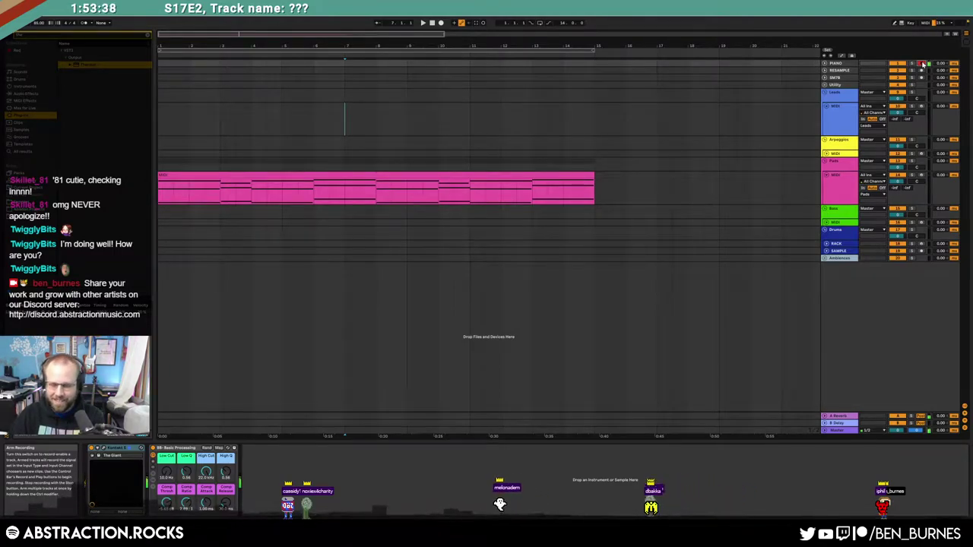
pyautogui.moveTo(917, 5); pyautogui.dragTo(895, 199)
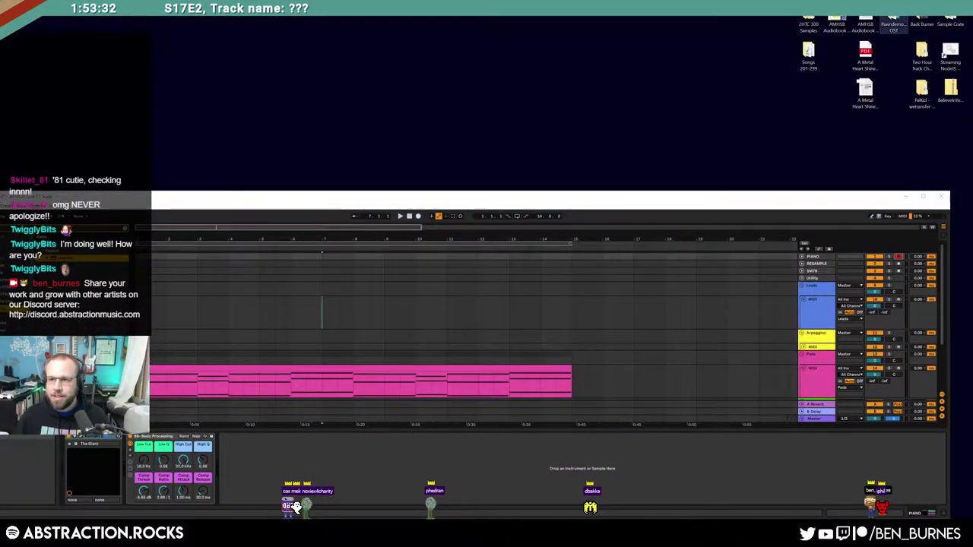
pyautogui.doubleClick(893, 24)
pyautogui.doubleClick(147, 188)
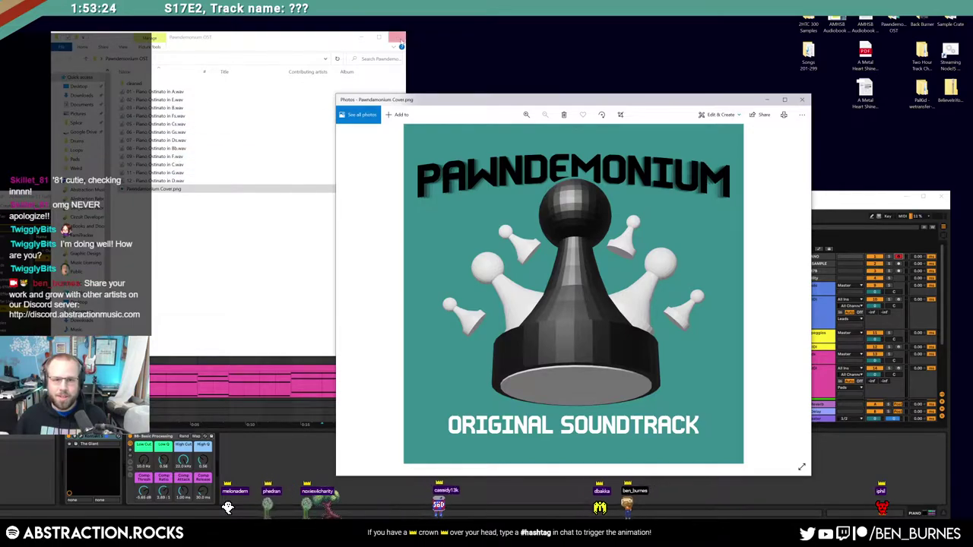
pyautogui.click(396, 37)
pyautogui.click(801, 100)
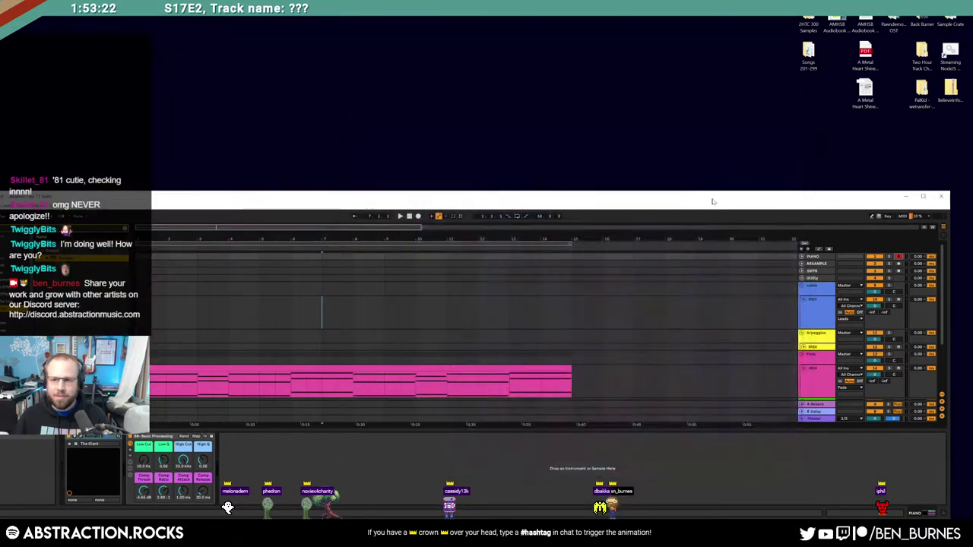
pyautogui.doubleClick(712, 202)
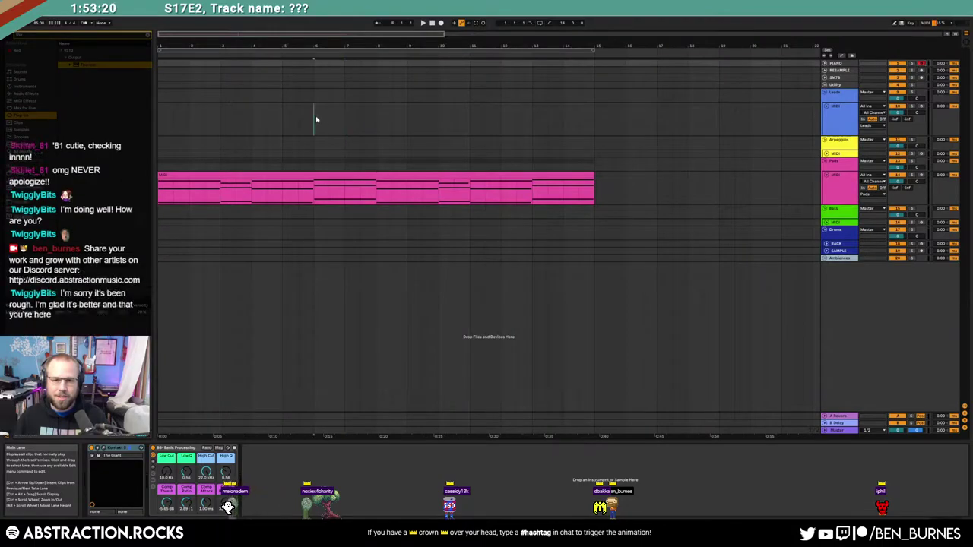
# Step: Re-arm the Leads MIDI track, record a Shakuhachi melody from bar 7, and trim the recorded clip to end at bar 15
pyautogui.click(315, 118)
pyautogui.click(922, 107)
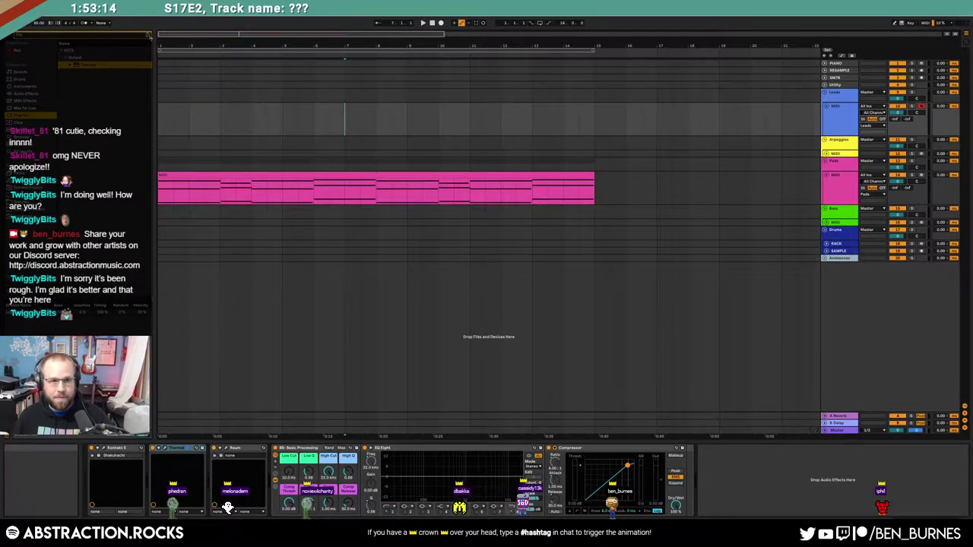
pyautogui.press('F9')
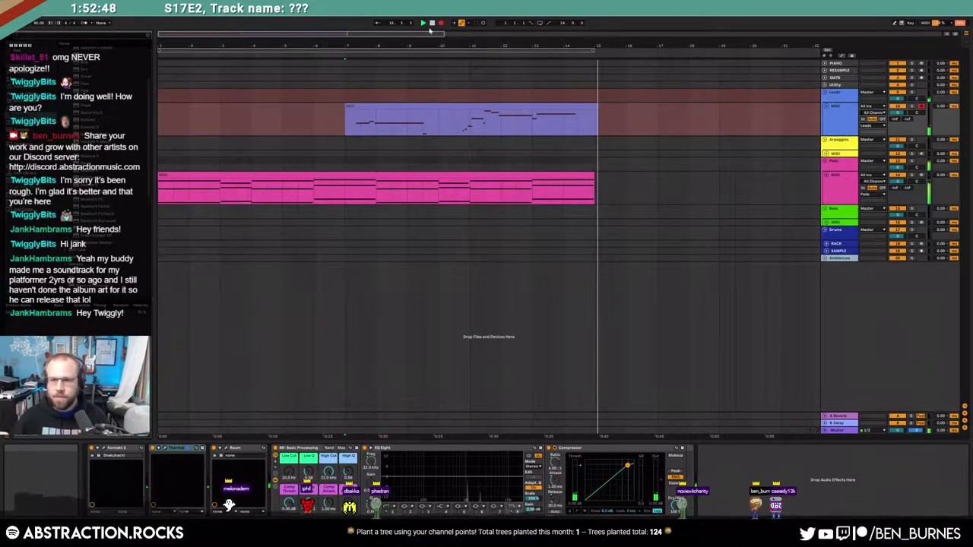
pyautogui.press('space')
pyautogui.click(596, 108)
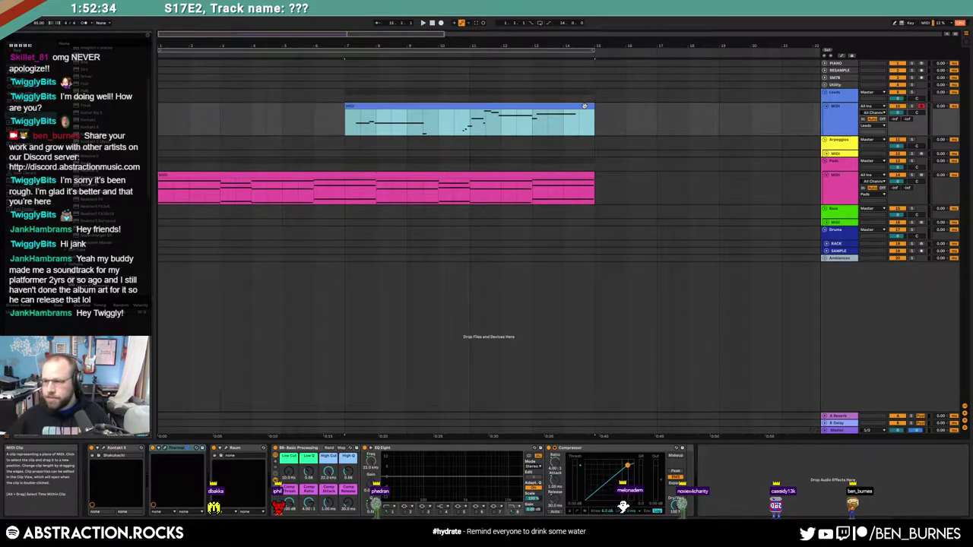
# Step: While playing from bar 7, lower Thermal's dry/wet mix, set its Crush Mod macro to 63, and close the Thermal and Raum windows
pyautogui.click(352, 136)
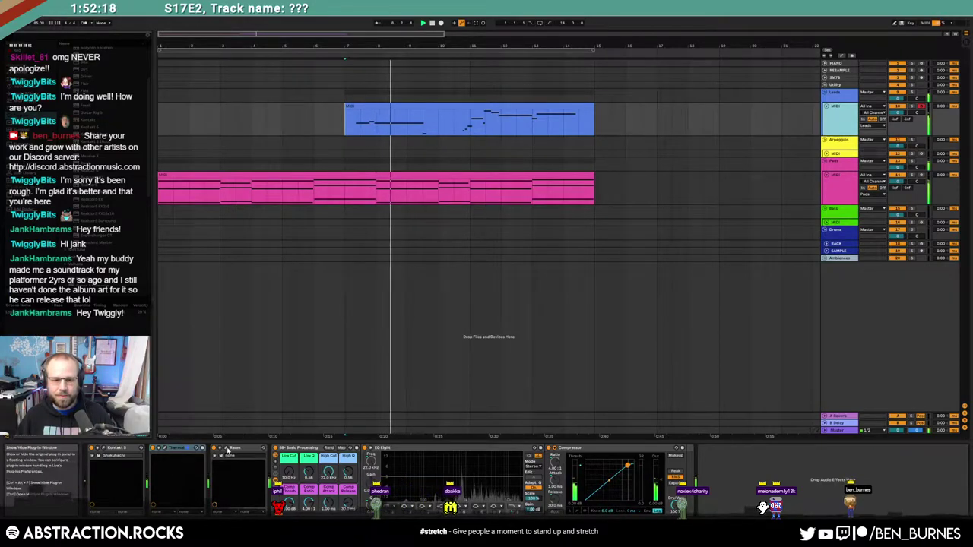
pyautogui.click(226, 450)
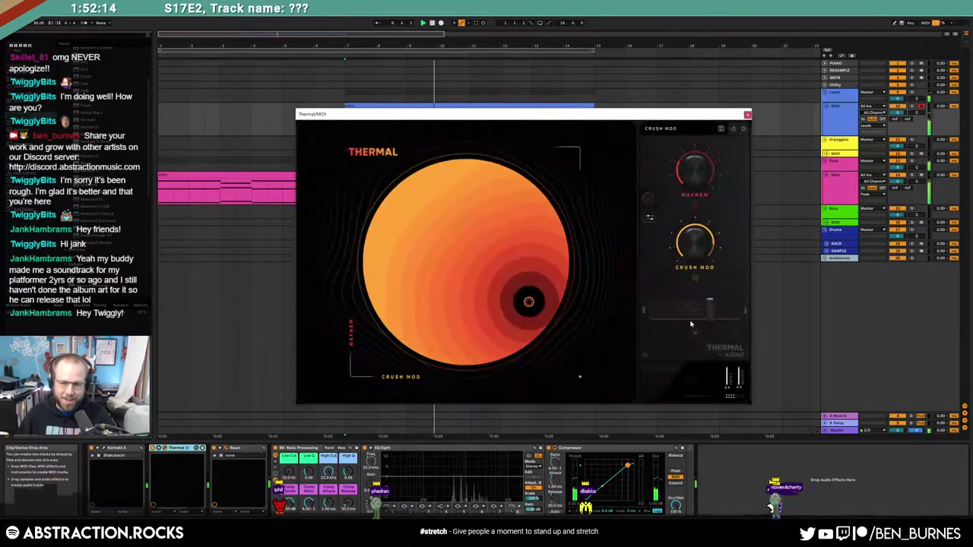
pyautogui.moveTo(706, 311); pyautogui.dragTo(684, 312)
pyautogui.moveTo(699, 237)
pyautogui.mouseDown()
pyautogui.moveTo(702, 253)
pyautogui.moveTo(704, 243)
pyautogui.mouseUp()
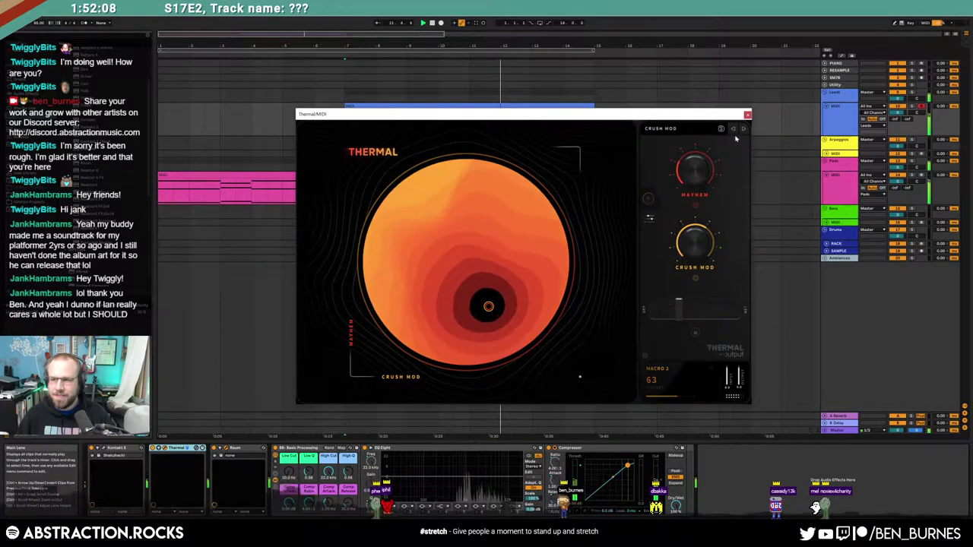
pyautogui.click(746, 114)
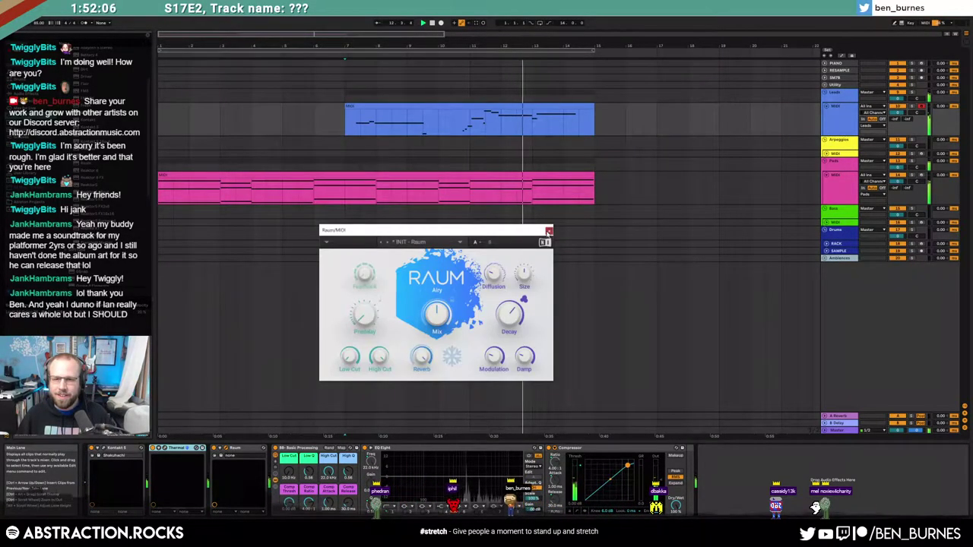
pyautogui.click(549, 231)
# Step: In the lead clip, shorten the final long C#4 note slightly and add a short D#4 note right after it
pyautogui.click(544, 107)
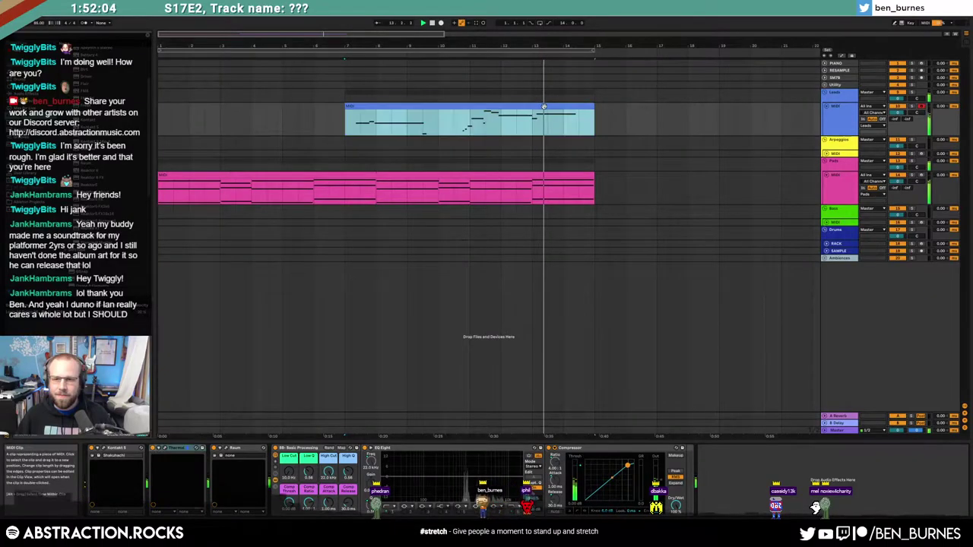
pyautogui.doubleClick(543, 107)
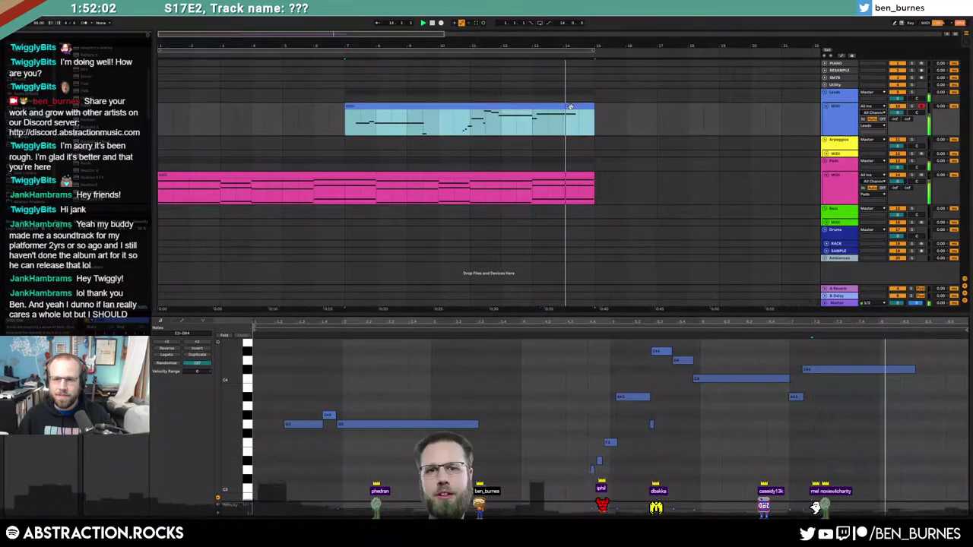
pyautogui.press('space')
pyautogui.moveTo(914, 371); pyautogui.dragTo(900, 370)
pyautogui.doubleClick(905, 352)
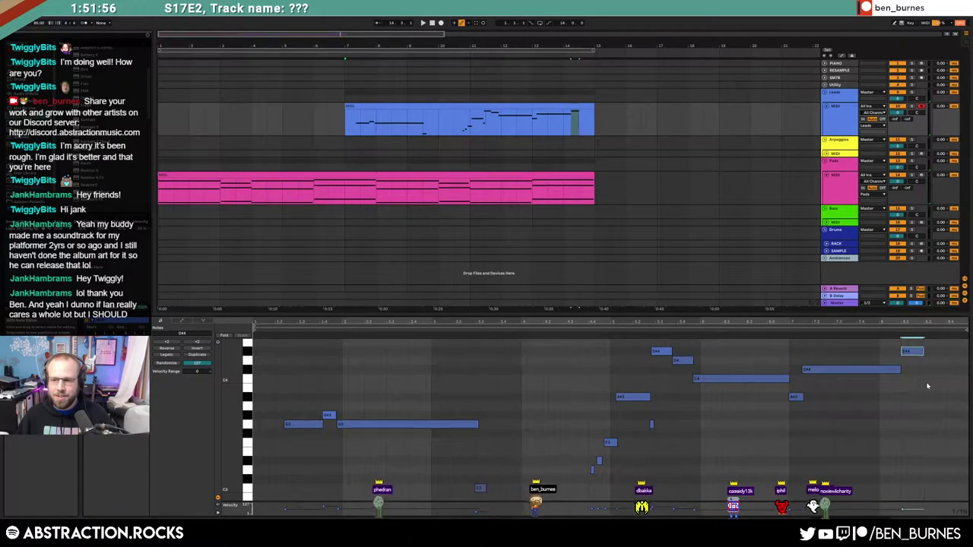
# Step: Add a C4 note at the end of the lead melody, extending the clip to the middle of bar 15 and lengthening the note
pyautogui.doubleClick(926, 378)
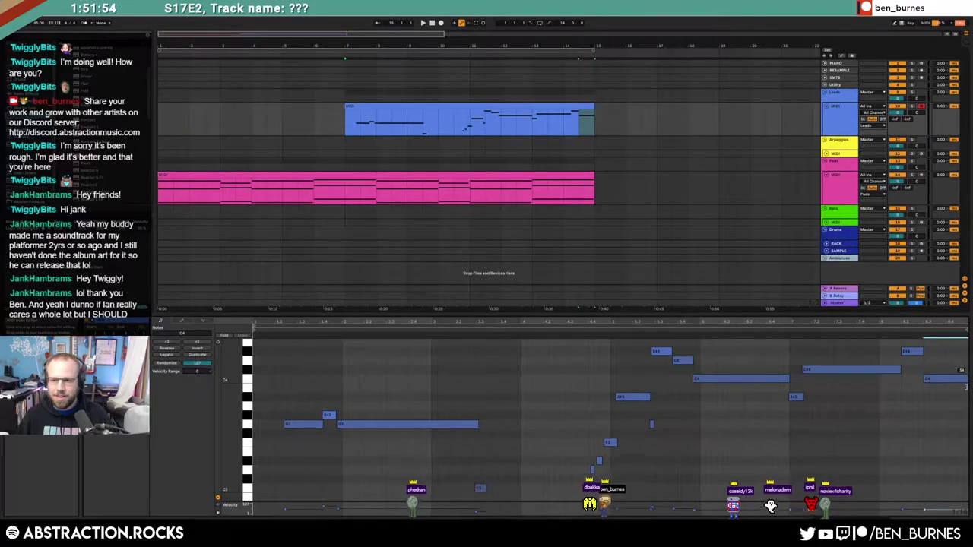
pyautogui.moveTo(594, 116); pyautogui.dragTo(610, 118)
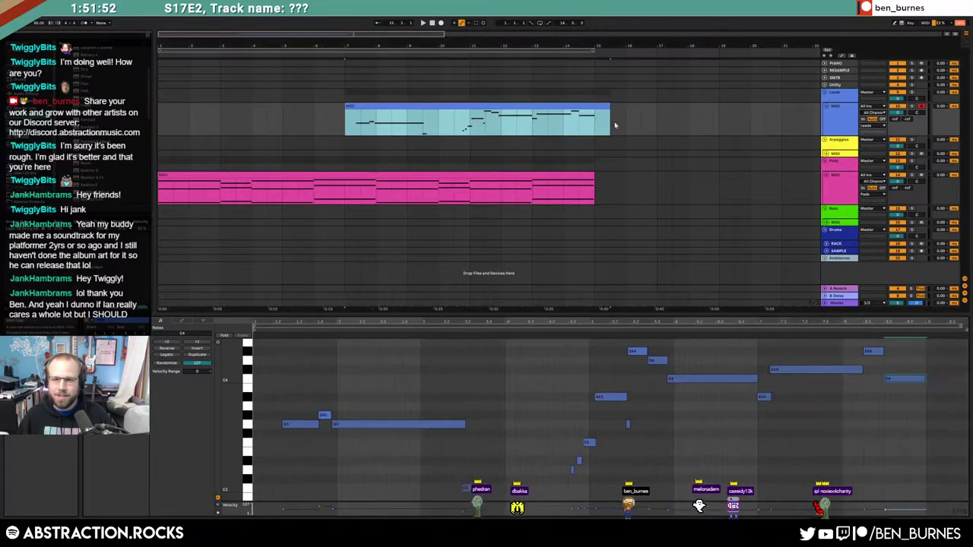
pyautogui.click(925, 388)
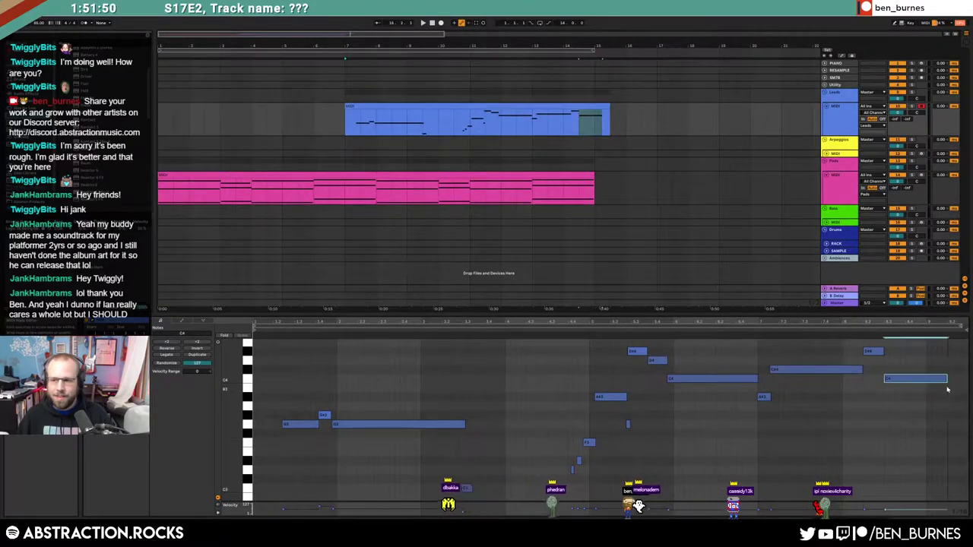
# Step: Extend the looping pad clip on the Pads MIDI track so it ends at bar 29
pyautogui.click(667, 224)
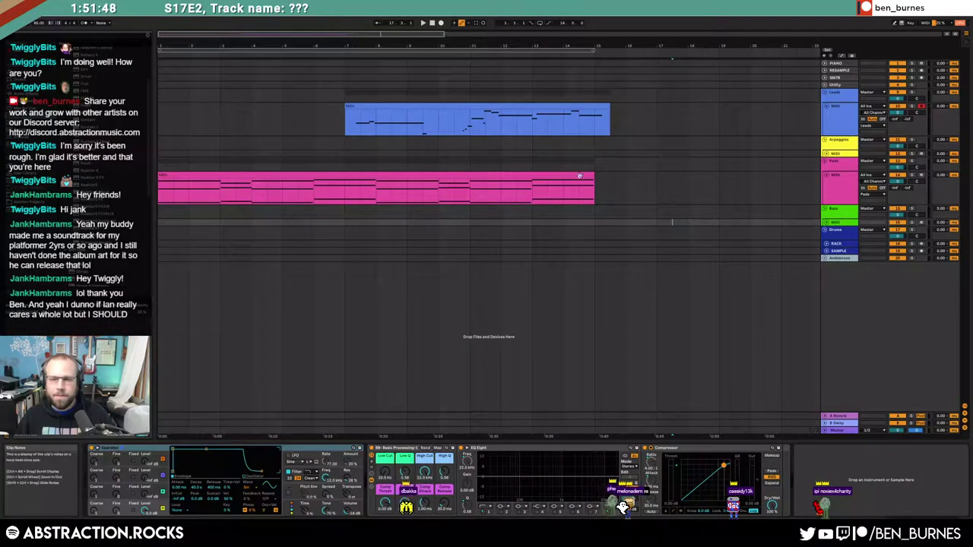
pyautogui.click(551, 175)
pyautogui.moveTo(641, 185); pyautogui.dragTo(781, 196)
pyautogui.scroll(-3, 707, 210)
pyautogui.moveTo(434, 190); pyautogui.dragTo(601, 194)
pyautogui.scroll(3, 447, 205)
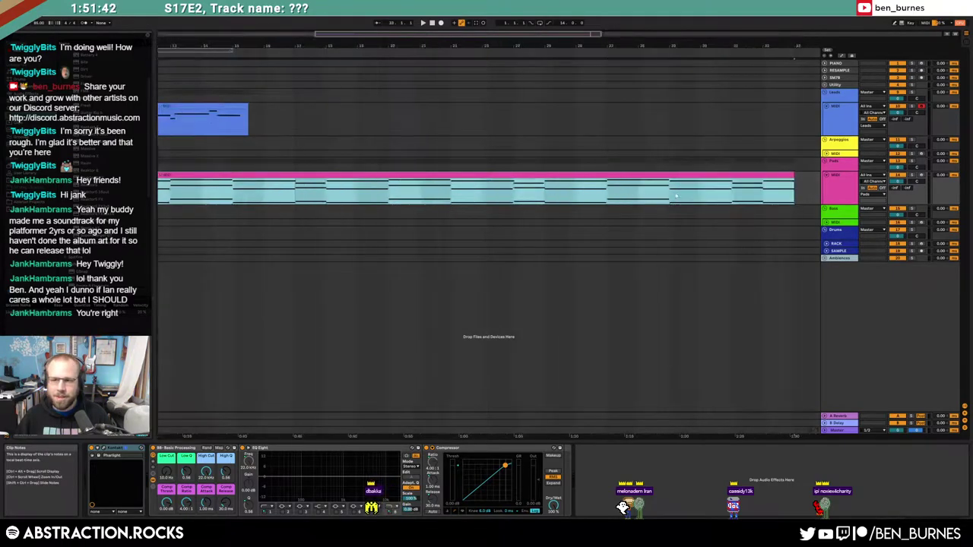
pyautogui.moveTo(790, 176); pyautogui.dragTo(555, 181)
pyautogui.hotkey('ctrl', 'z')
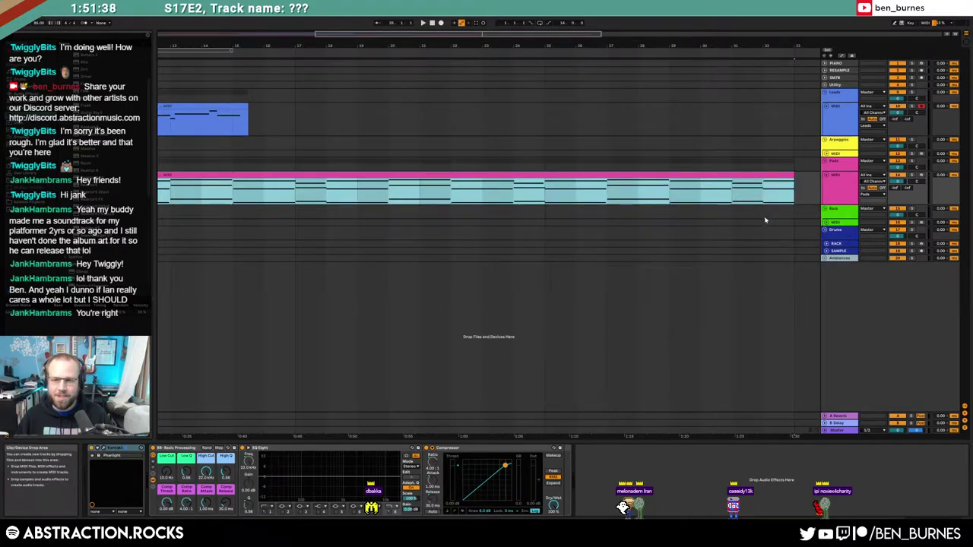
pyautogui.moveTo(791, 175); pyautogui.dragTo(676, 184)
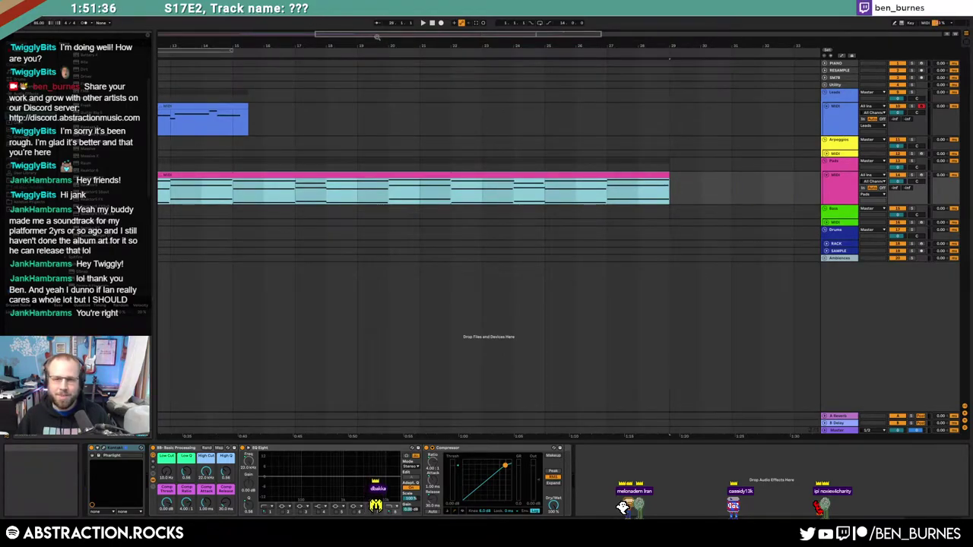
pyautogui.moveTo(391, 34)
pyautogui.mouseDown()
pyautogui.moveTo(252, 33)
pyautogui.moveTo(234, 19)
pyautogui.mouseUp()
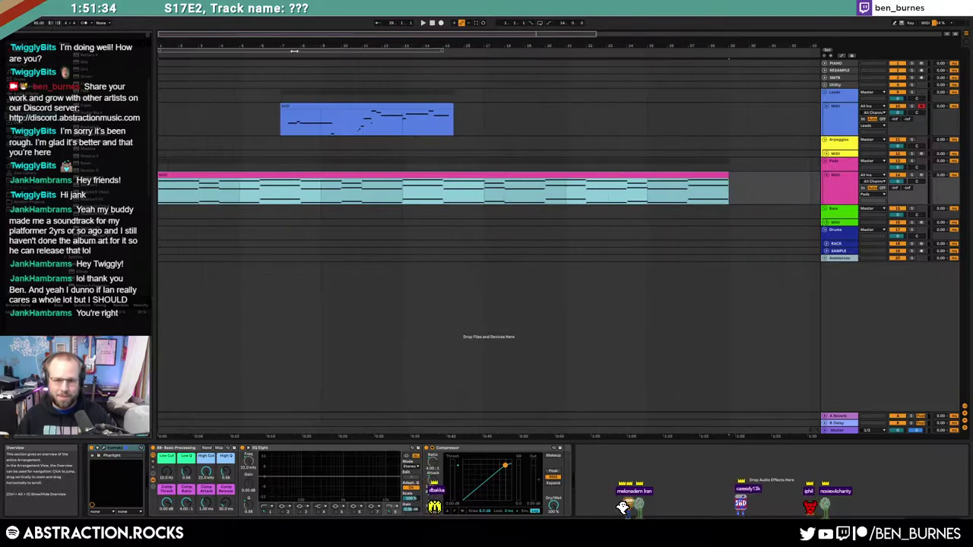
# Step: Unfold the SAMPLE and RACK tracks in the Drums group and select bars 15 to 21 on the RACK track
pyautogui.click(479, 117)
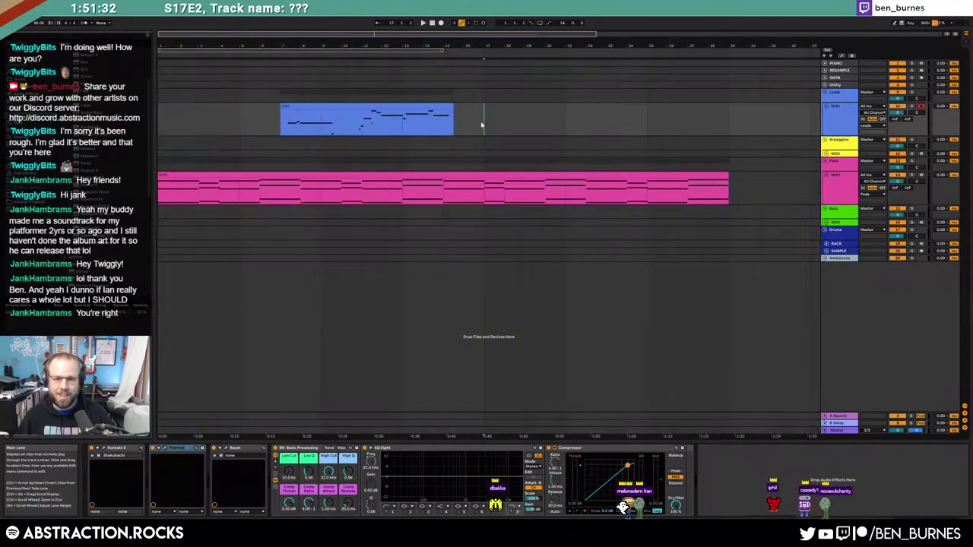
pyautogui.click(826, 251)
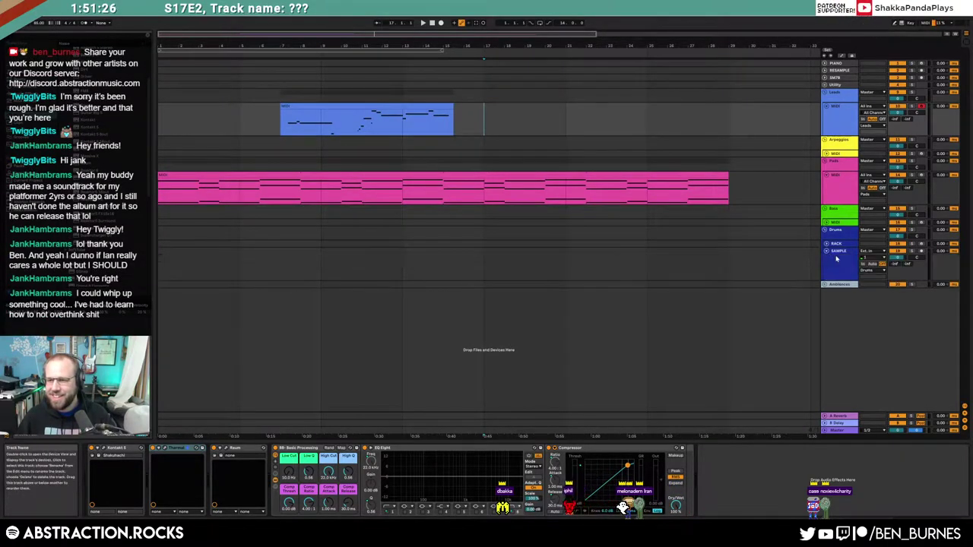
pyautogui.click(836, 260)
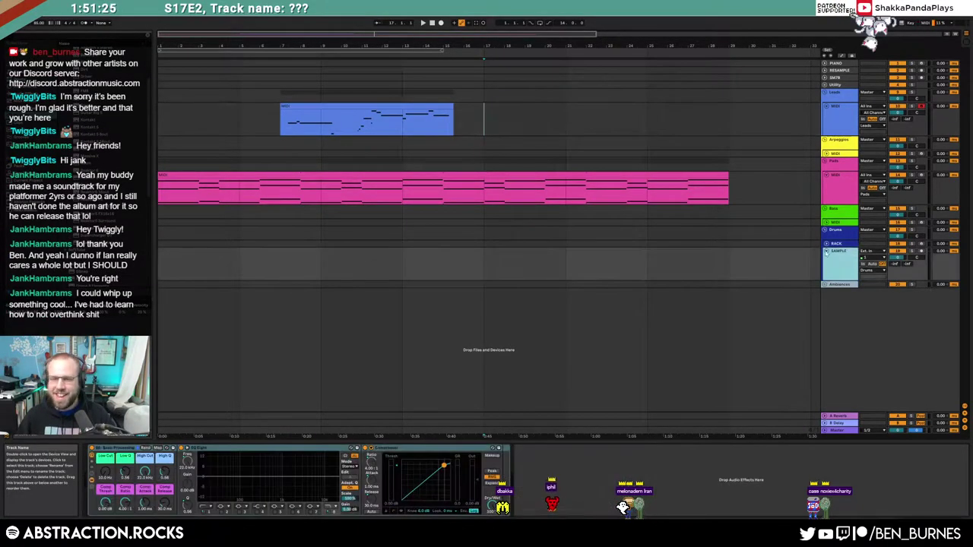
pyautogui.click(827, 244)
pyautogui.click(838, 248)
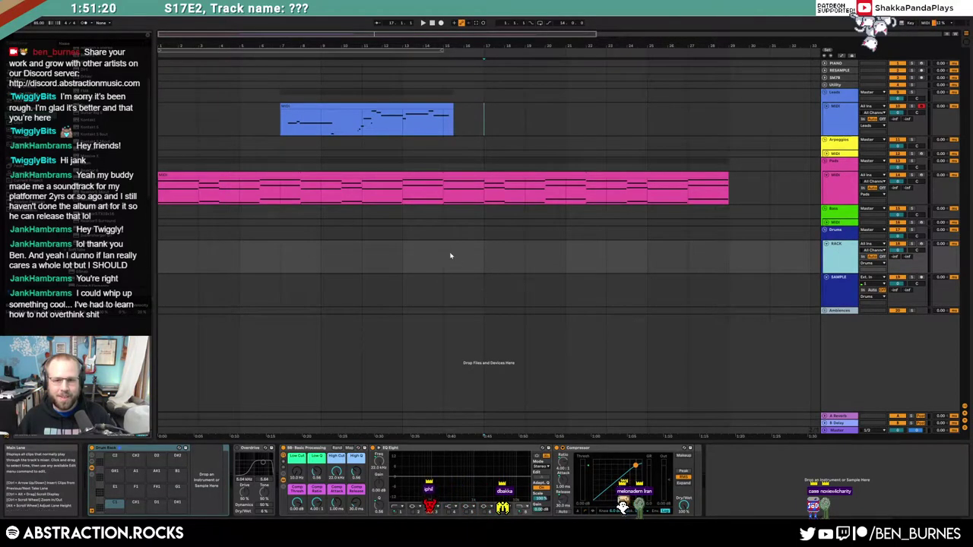
pyautogui.moveTo(446, 253); pyautogui.dragTo(565, 261)
pyautogui.scroll(3, 567, 263)
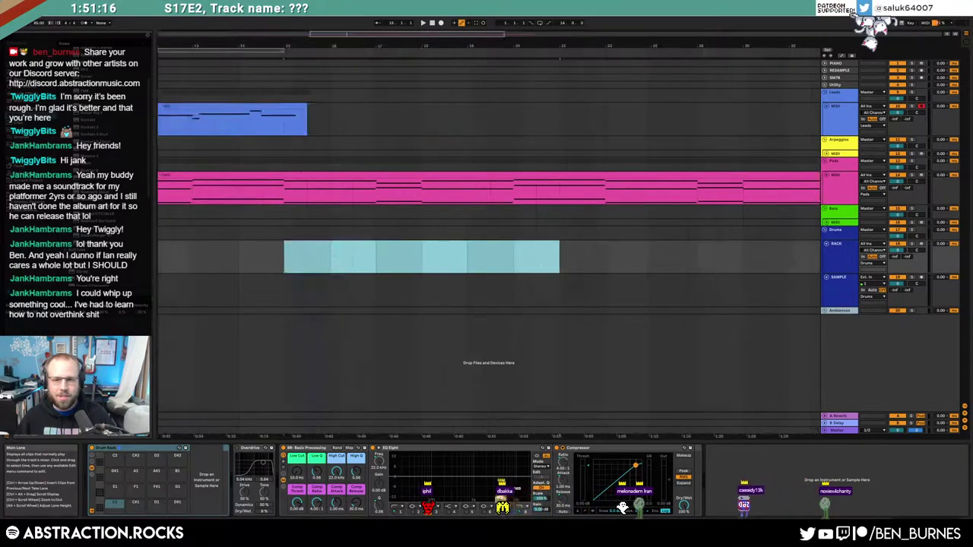
# Step: Create an empty one-bar MIDI clip at bar 15 on the RACK track and return to its device chain
pyautogui.click(275, 260)
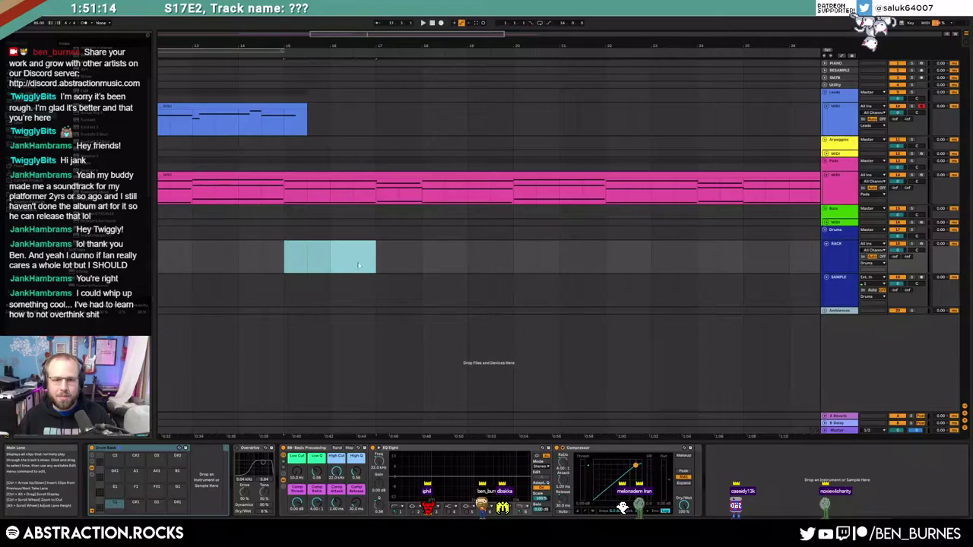
pyautogui.hotkey('ctrl', 'shift', 'm')
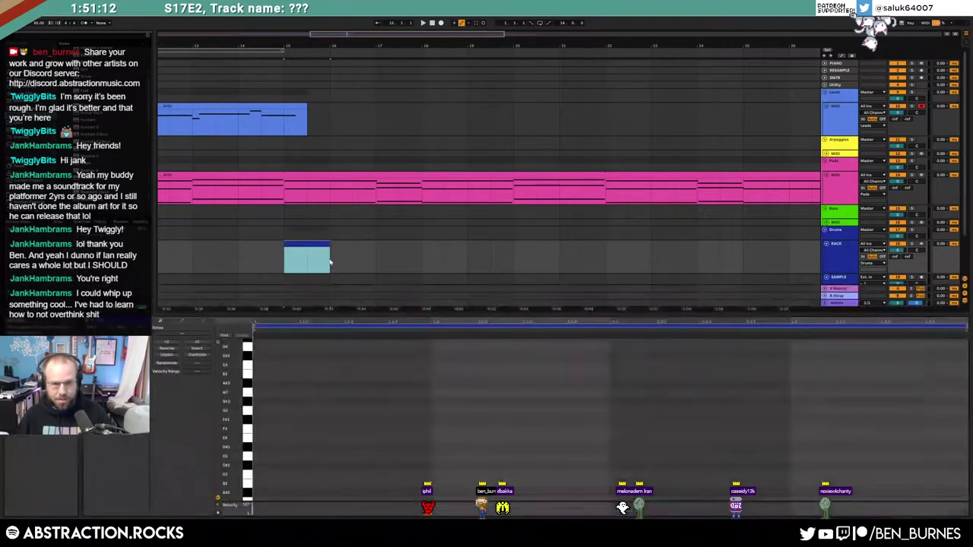
pyautogui.hotkey('shift', 'Tab')
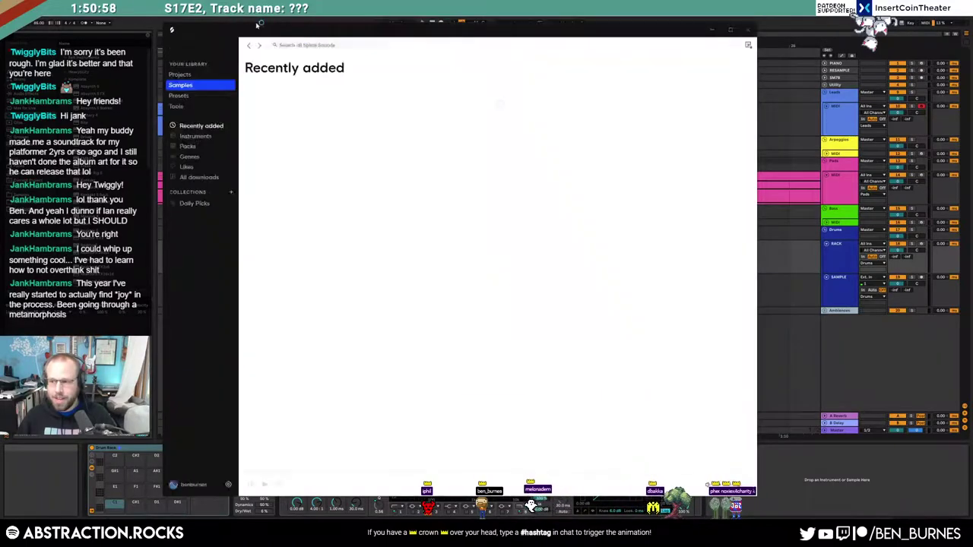
# Step: Switch to the Splice sample library and filter the Drums samples to loops at 85 BPM
pyautogui.moveTo(254, 23); pyautogui.dragTo(399, 26)
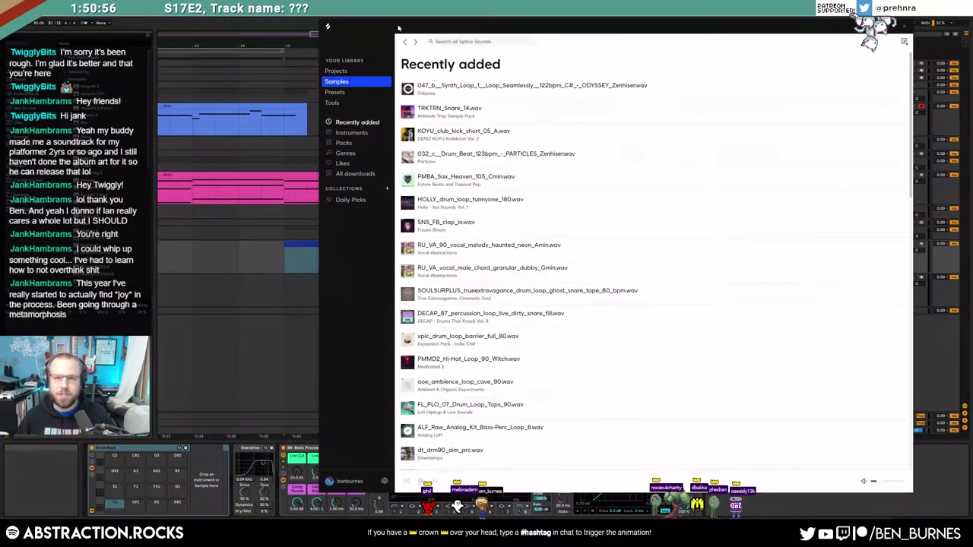
pyautogui.click(408, 89)
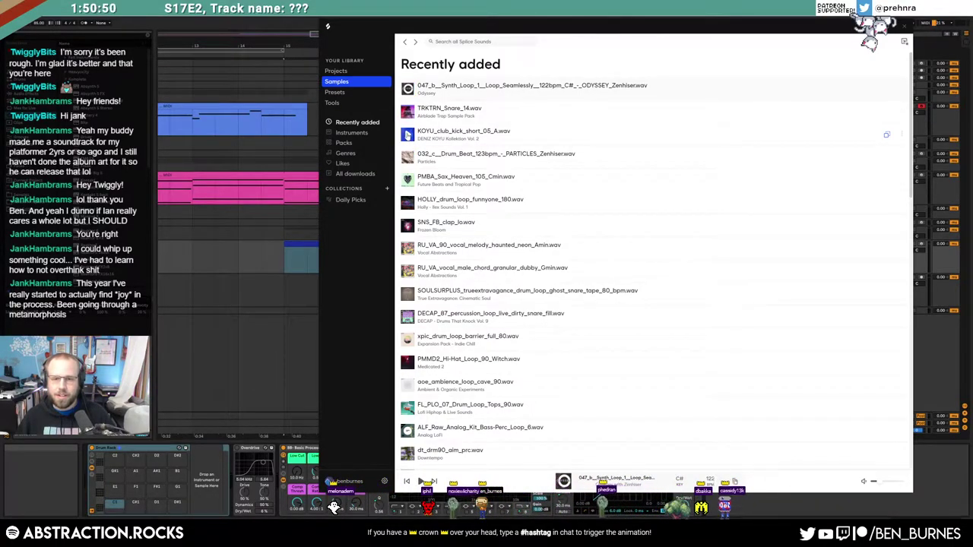
pyautogui.click(347, 132)
pyautogui.click(423, 104)
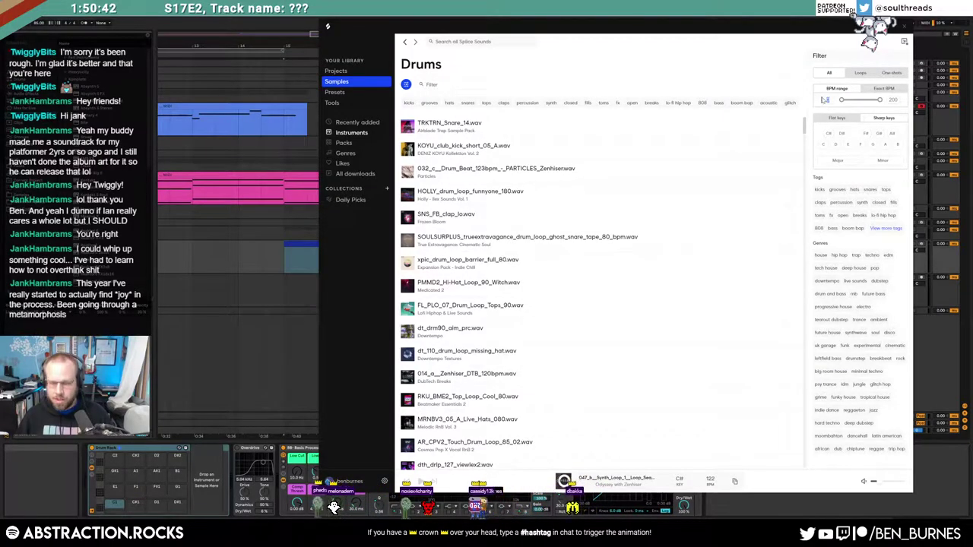
pyautogui.write('5')
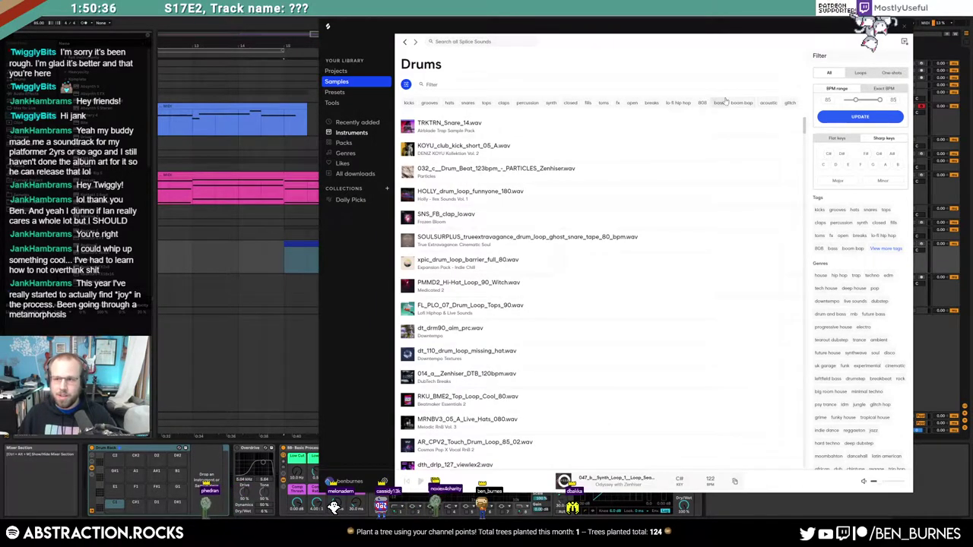
pyautogui.click(855, 116)
pyautogui.click(858, 73)
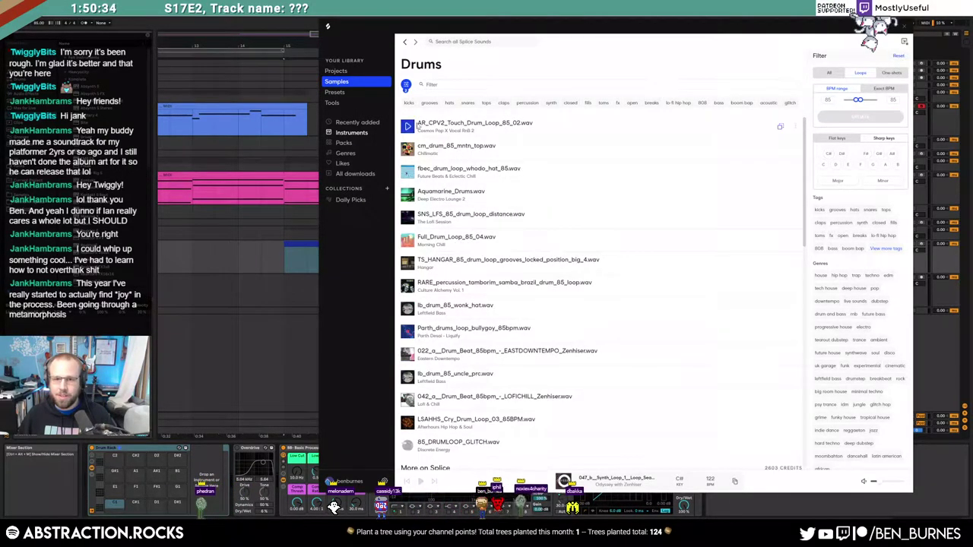
# Step: Get cb_drum_loop_gale_percussion_85.wav from the Splice results and place it at bar 15 on the SAMPLE track in Ableton Live
pyautogui.moveTo(805, 147); pyautogui.dragTo(830, 367)
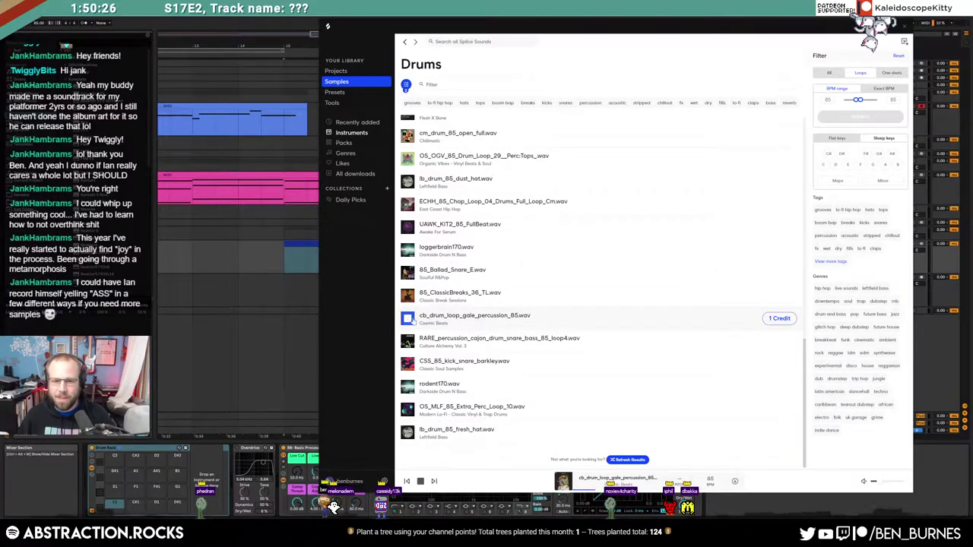
pyautogui.click(780, 320)
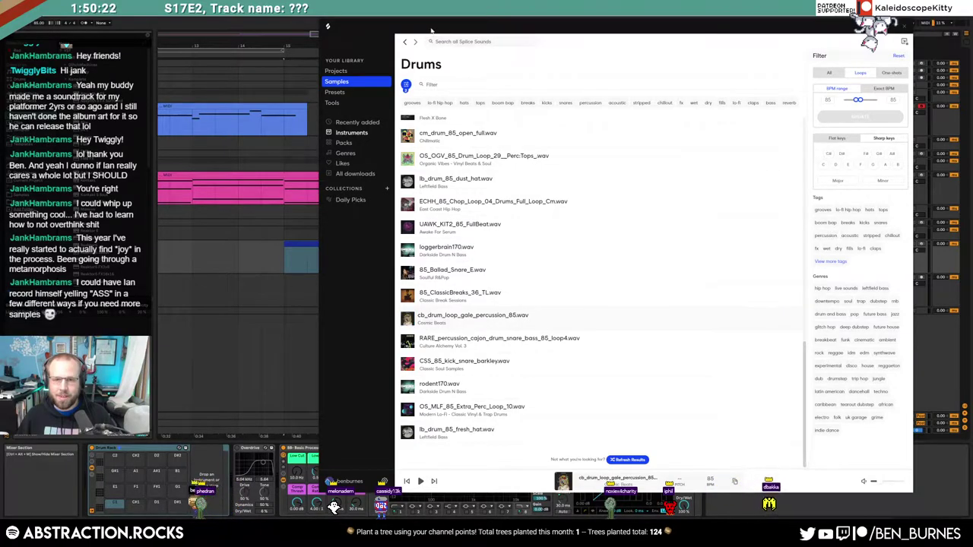
pyautogui.moveTo(432, 32); pyautogui.dragTo(663, 41)
pyautogui.moveTo(699, 327); pyautogui.dragTo(297, 287)
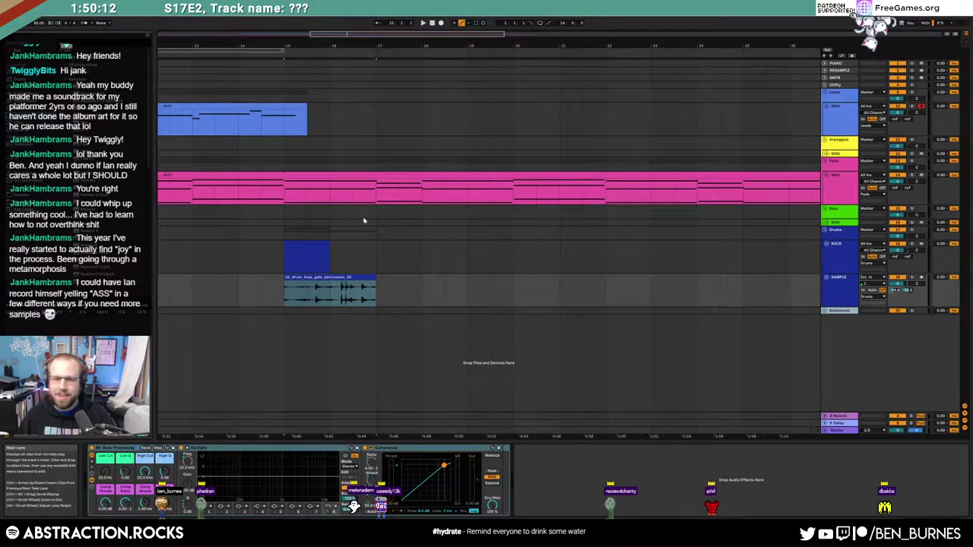
# Step: Warp the gale percussion clip in Beats mode with Preserve set to 1/4 and play it back
pyautogui.click(289, 292)
pyautogui.press('space')
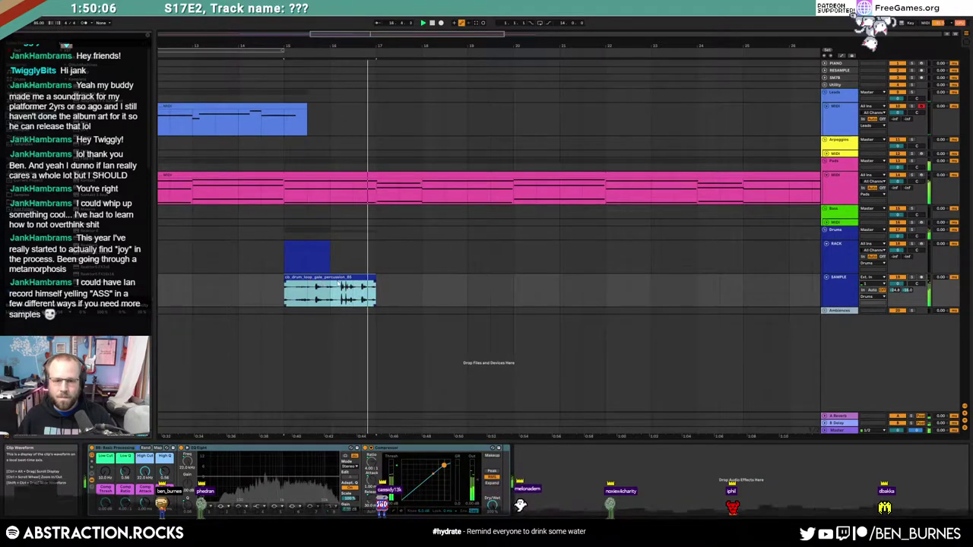
pyautogui.doubleClick(330, 287)
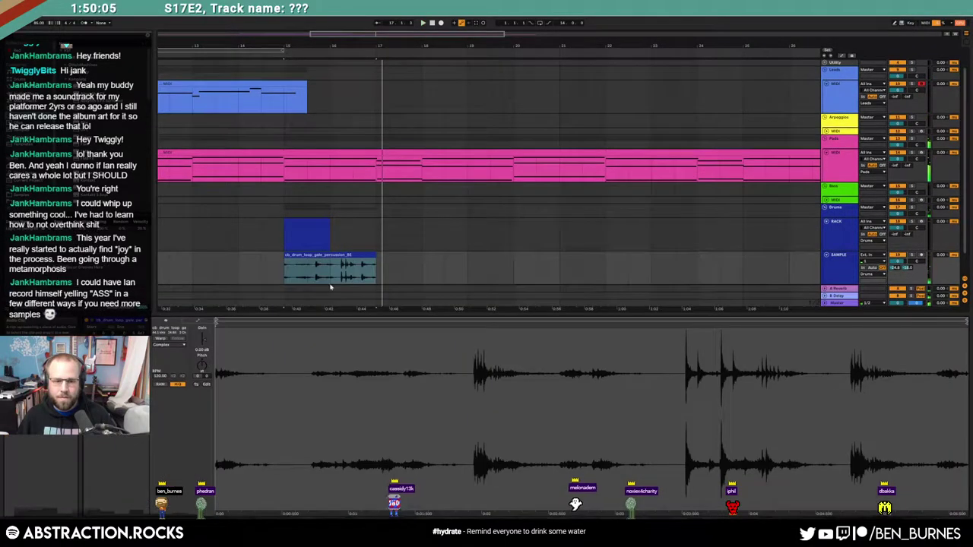
pyautogui.click(162, 341)
pyautogui.click(164, 346)
pyautogui.click(165, 345)
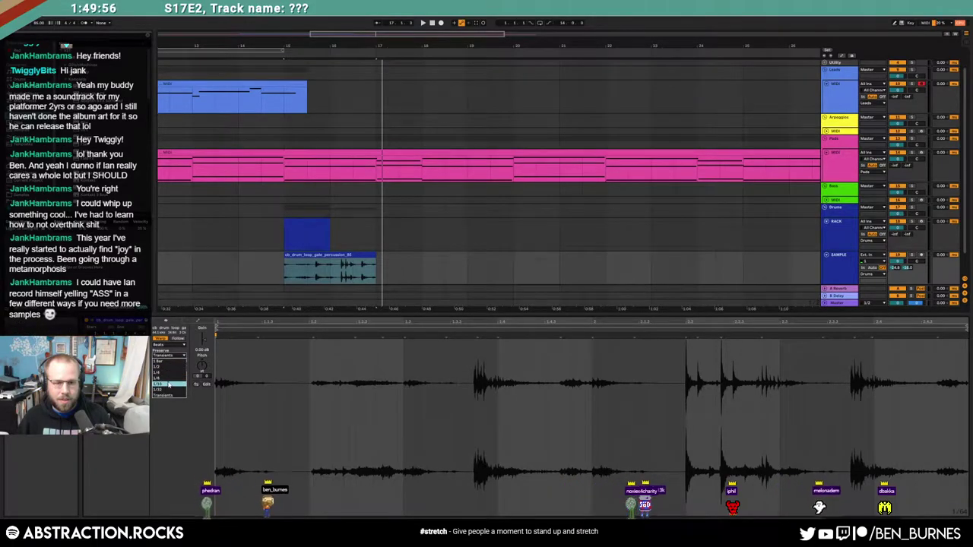
pyautogui.click(171, 356)
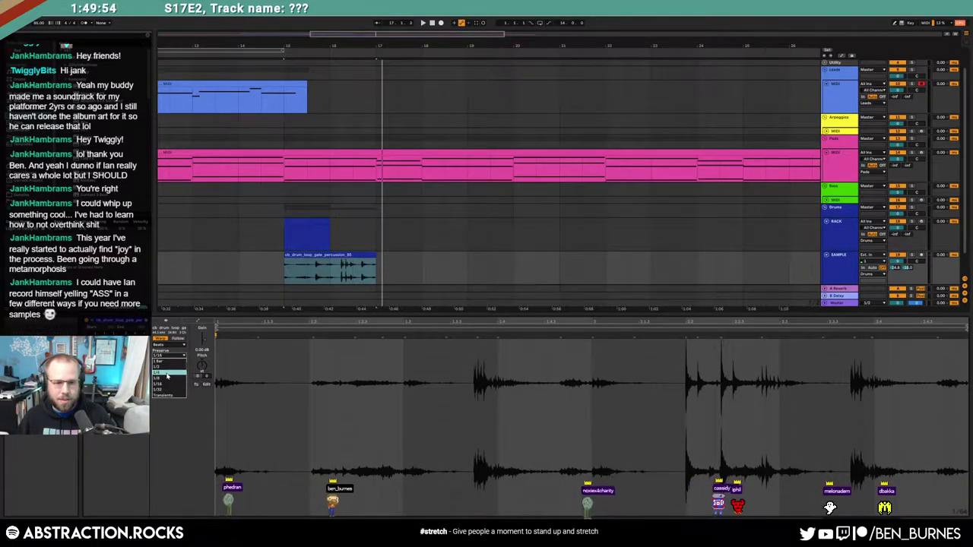
pyautogui.click(171, 373)
pyautogui.press('space')
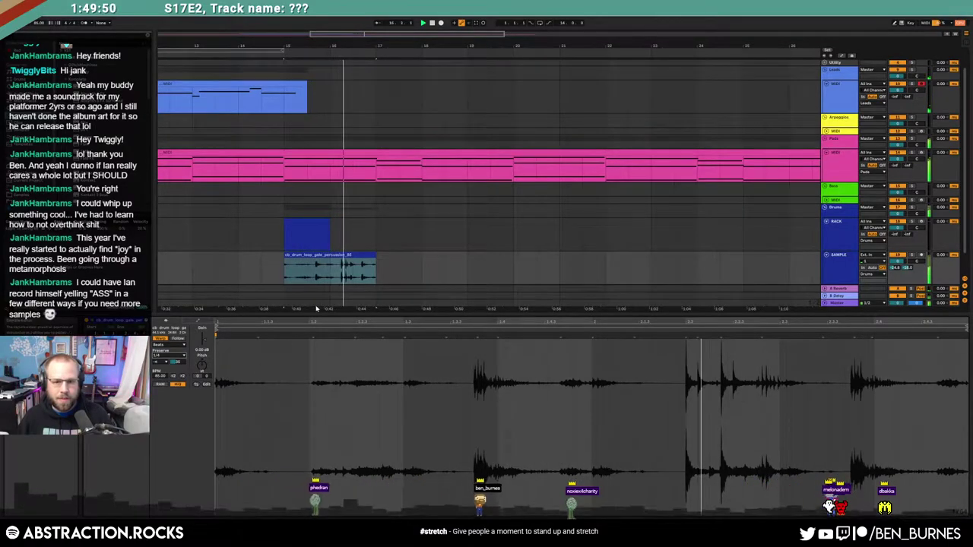
# Step: Set the arrangement loop to bars 15 to 17 around the percussion clip and listen to it
pyautogui.click(365, 253)
pyautogui.hotkey('ctrl', 'l')
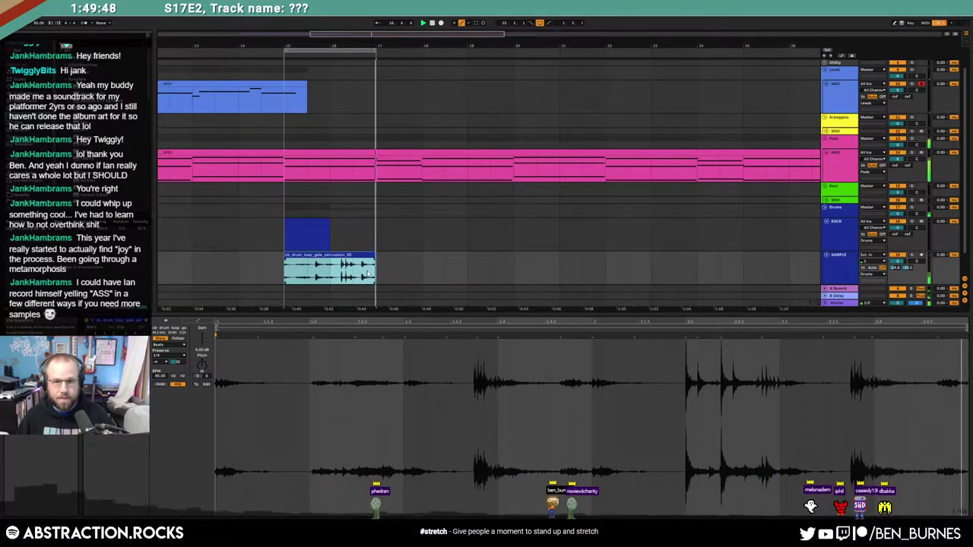
pyautogui.click(315, 222)
pyautogui.hotkey('shift', 'Tab')
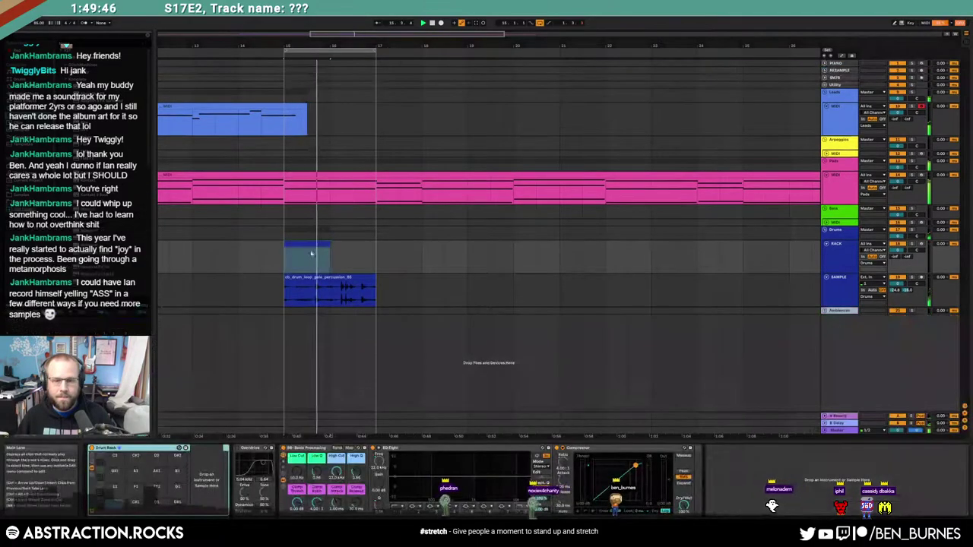
pyautogui.press('space')
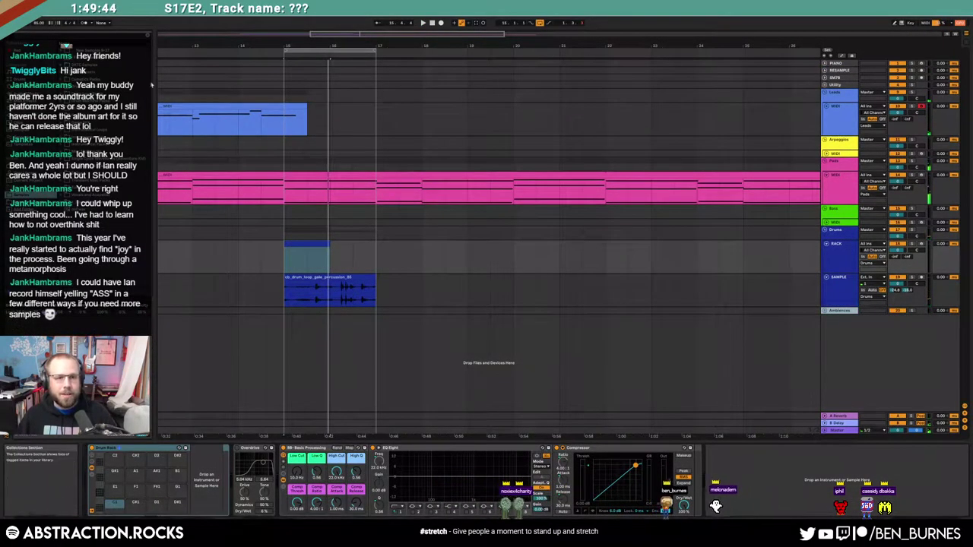
# Step: Turn on looping for the gale percussion clip and extend it to bar 29
pyautogui.doubleClick(328, 278)
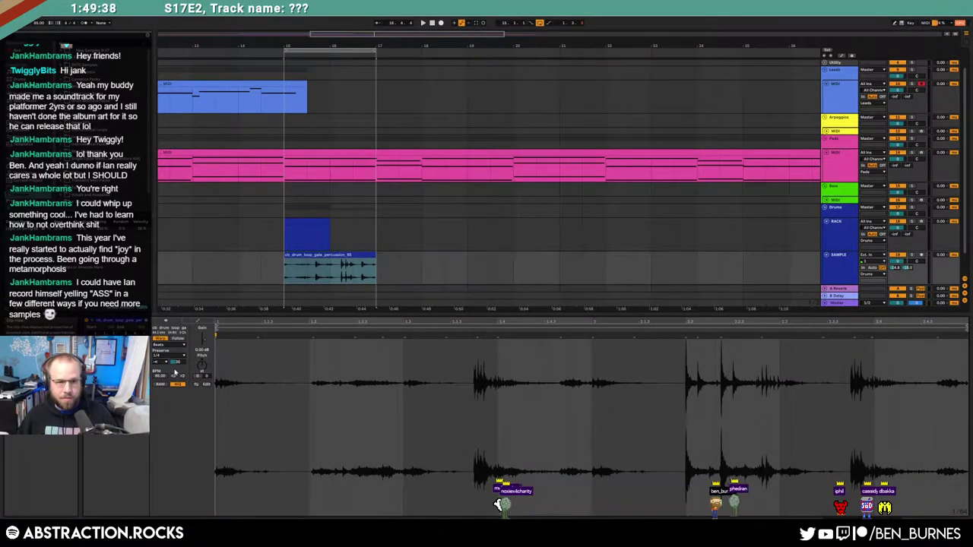
pyautogui.moveTo(375, 268); pyautogui.dragTo(605, 268)
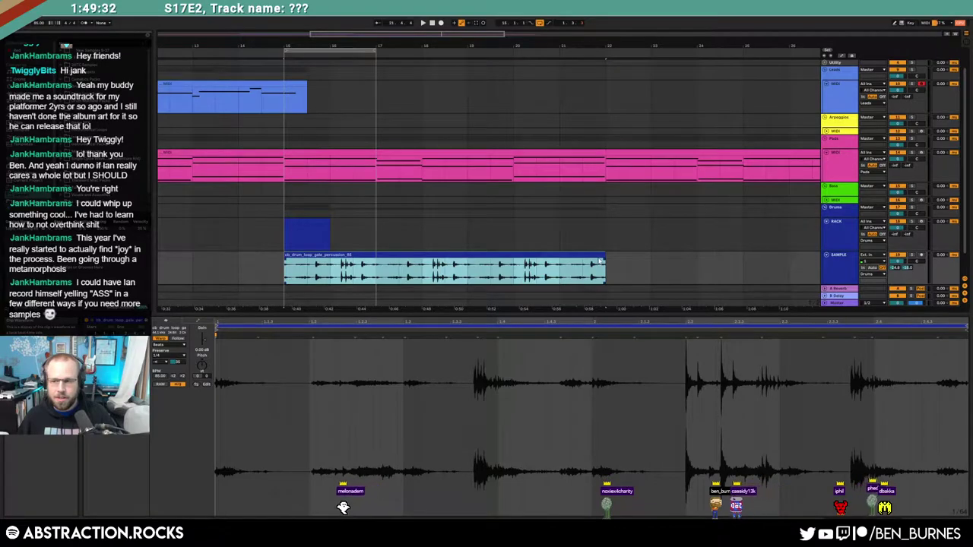
pyautogui.scroll(-4, 600, 260)
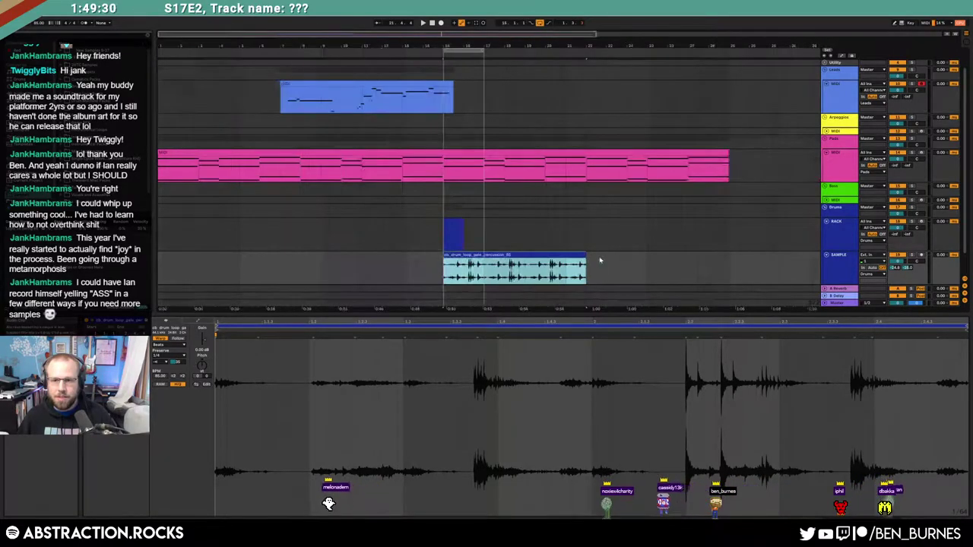
pyautogui.moveTo(679, 268); pyautogui.dragTo(728, 267)
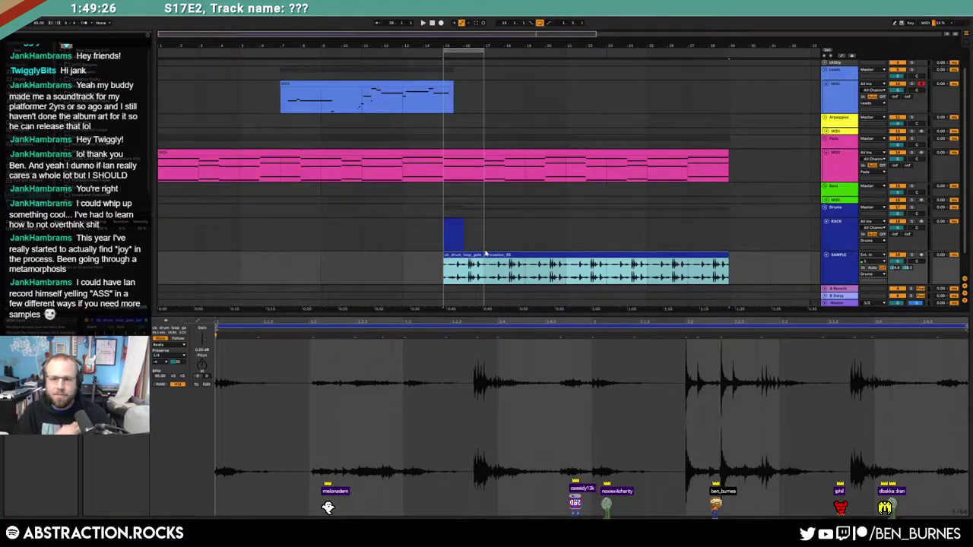
# Step: Extend the RACK MIDI clip from bar 15 to bar 29 and set the arrangement loop to the same range
pyautogui.hotkey('shift', 'Tab')
pyautogui.hotkey('shift', 'Tab')
pyautogui.click(545, 255)
pyautogui.scroll(1, 545, 257)
pyautogui.scroll(4, 547, 254)
pyautogui.hotkey('shift', 'Tab')
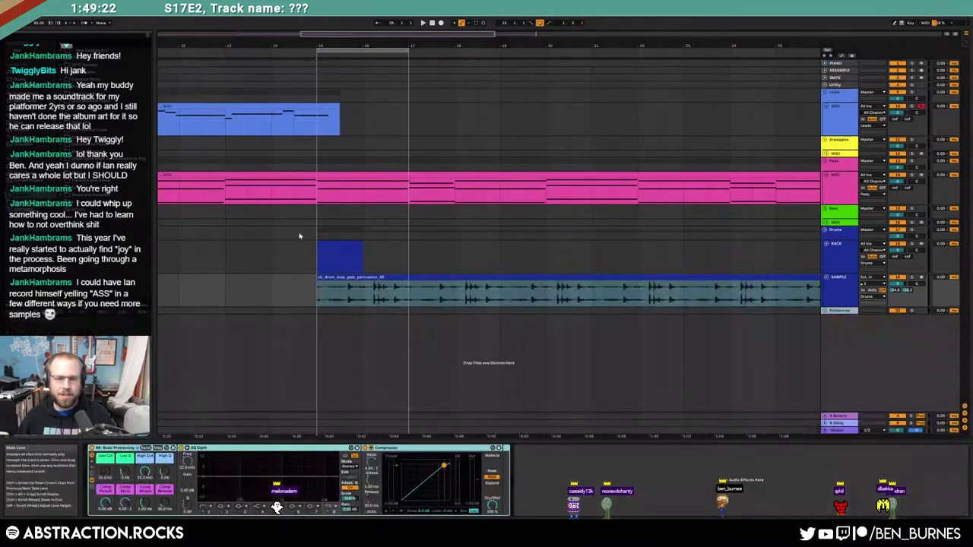
pyautogui.click(342, 250)
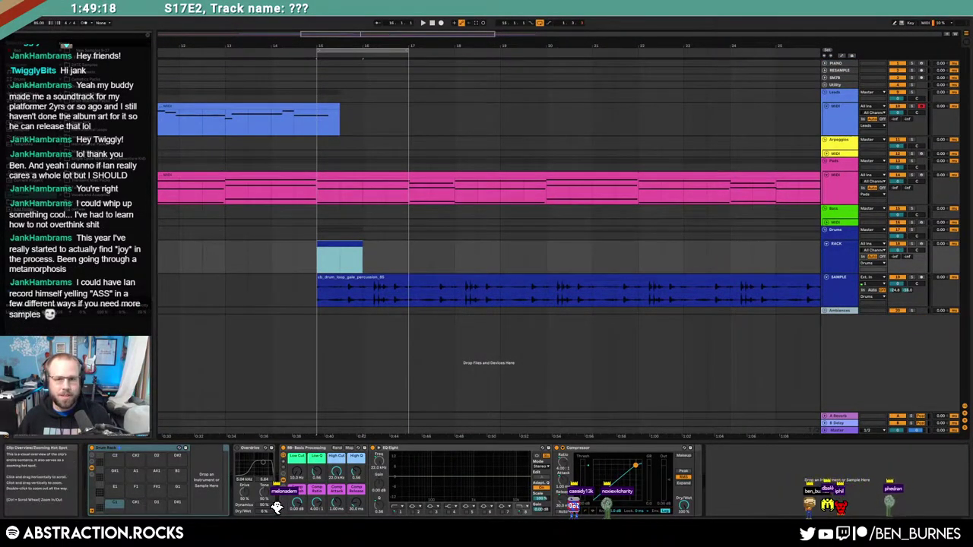
pyautogui.scroll(-3, 353, 194)
pyautogui.moveTo(352, 193); pyautogui.dragTo(308, 191)
pyautogui.moveTo(316, 251); pyautogui.dragTo(743, 251)
pyautogui.moveTo(348, 51); pyautogui.dragTo(734, 100)
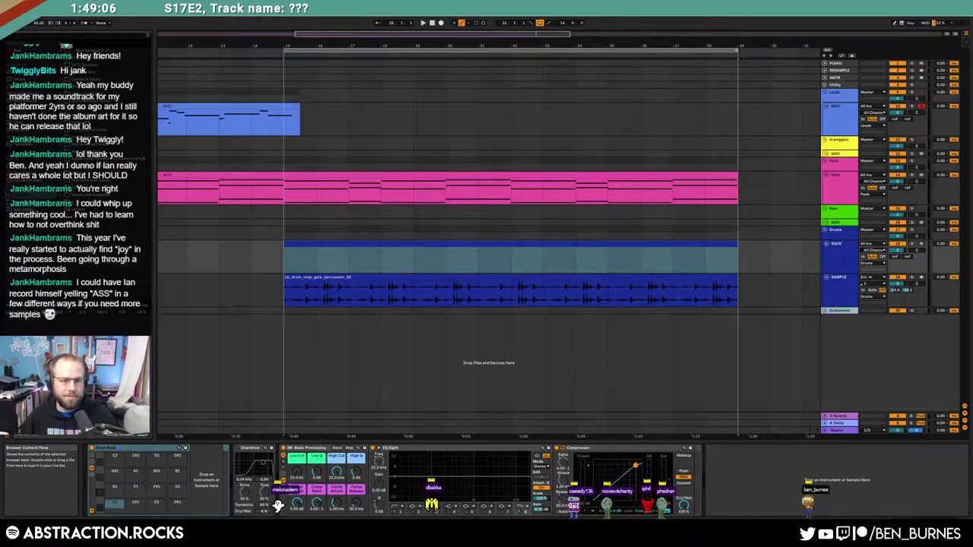
# Step: Audition Roland 808 kick samples in the browser and load a MaxV Roland808 bass drum onto the Drum Rack's C1 pad
pyautogui.click(67, 86)
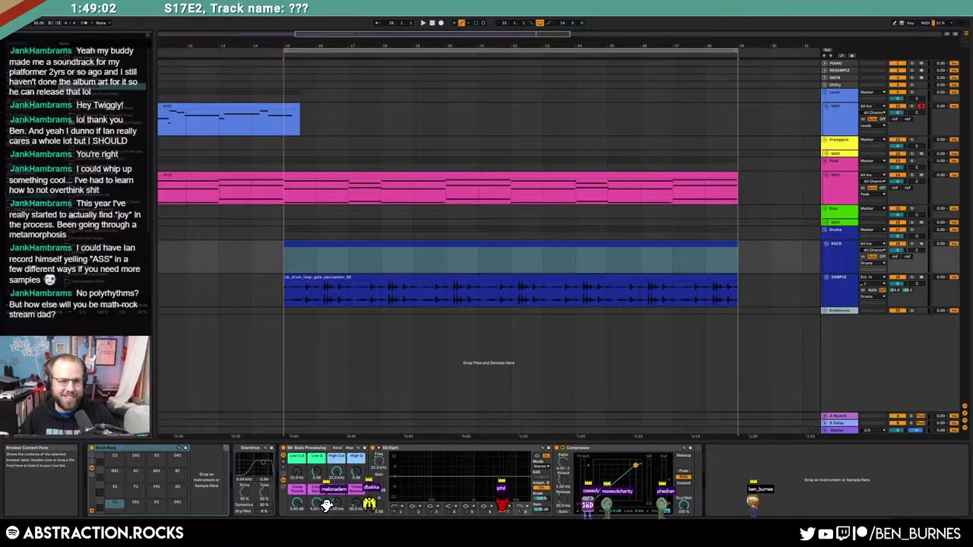
pyautogui.click(65, 100)
pyautogui.moveTo(150, 83); pyautogui.dragTo(156, 254)
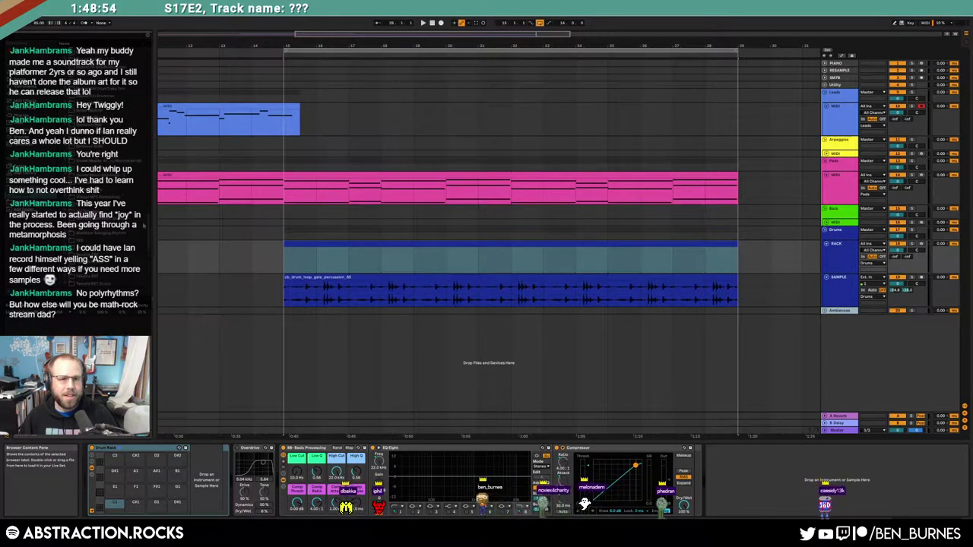
pyautogui.moveTo(150, 225); pyautogui.dragTo(150, 183)
pyautogui.click(131, 183)
pyautogui.click(137, 151)
pyautogui.moveTo(148, 216); pyautogui.dragTo(147, 170)
pyautogui.click(137, 162)
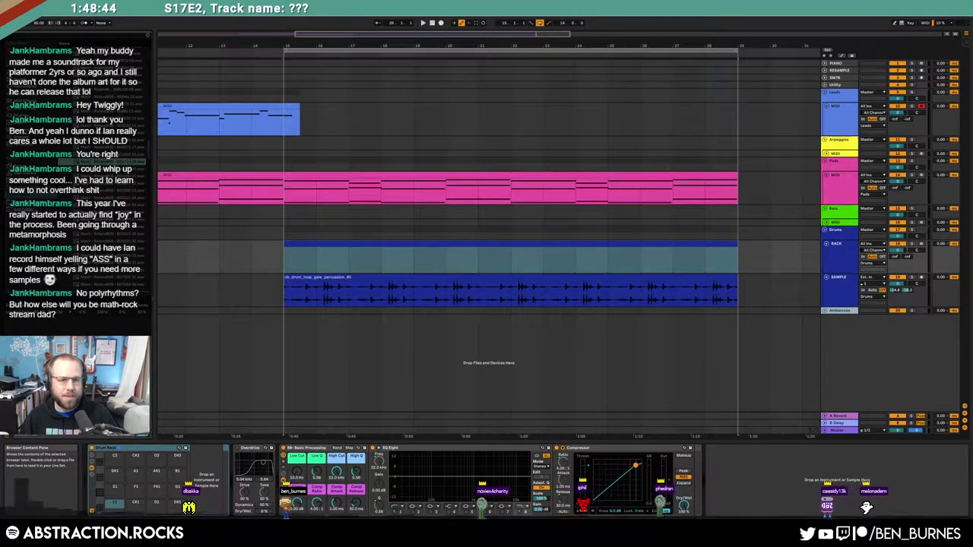
pyautogui.press('Up')
pyautogui.press('Up')
pyautogui.press('Up')
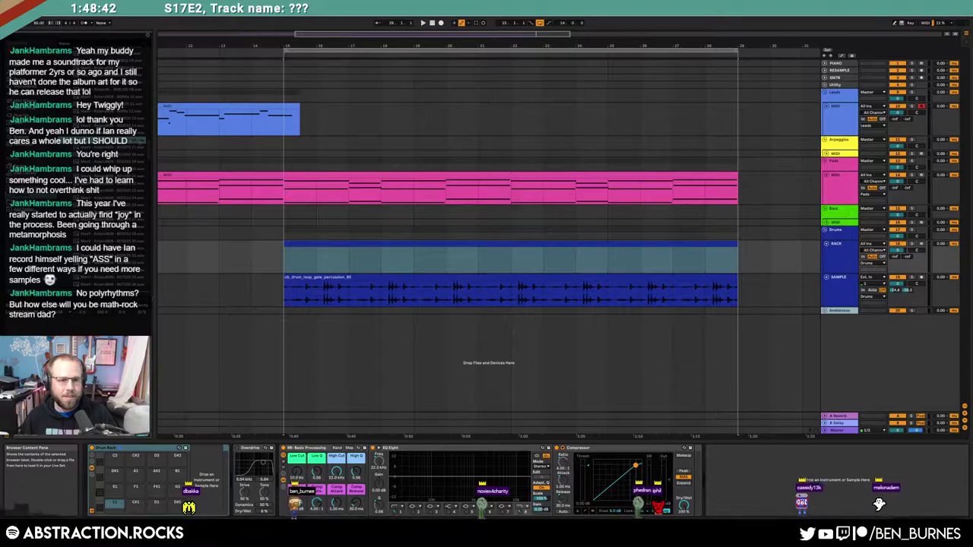
pyautogui.press('Down')
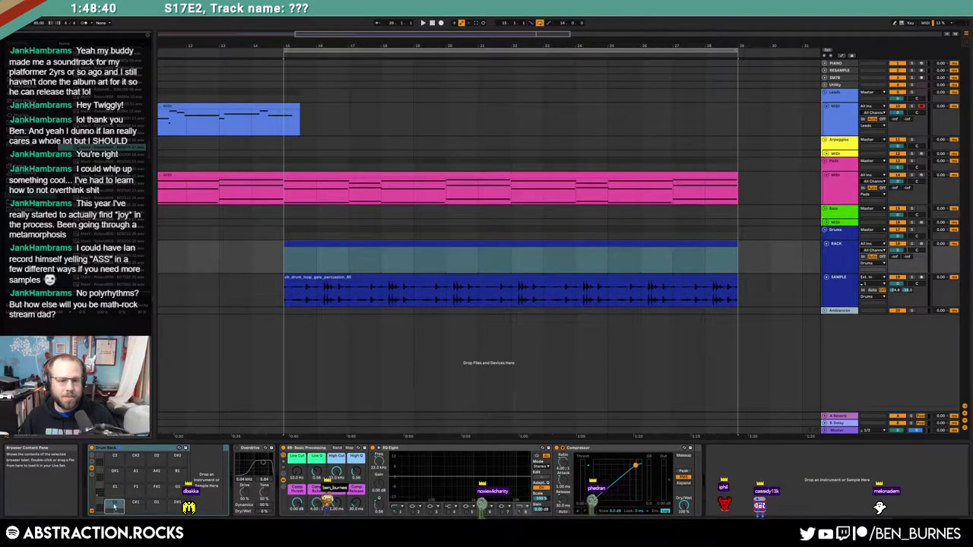
# Step: Add 808 kick notes on all four beats of the RACK clip's bar
pyautogui.doubleClick(335, 243)
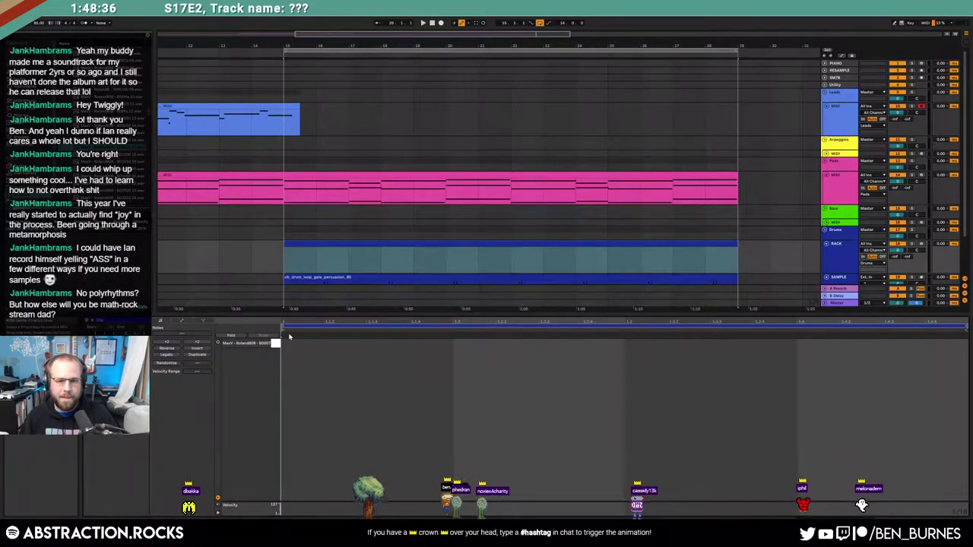
pyautogui.doubleClick(289, 343)
pyautogui.doubleClick(466, 348)
pyautogui.doubleClick(642, 348)
pyautogui.doubleClick(797, 347)
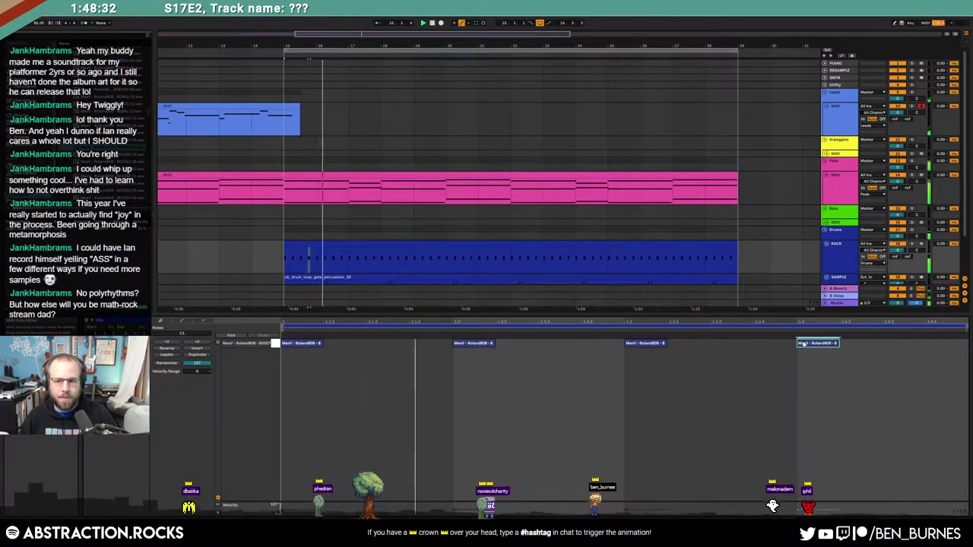
# Step: Delete the kick notes on beats 2 and 4, select the remaining two, and return to the RACK device chain
pyautogui.doubleClick(467, 348)
pyautogui.doubleClick(816, 348)
pyautogui.moveTo(792, 353); pyautogui.dragTo(303, 332)
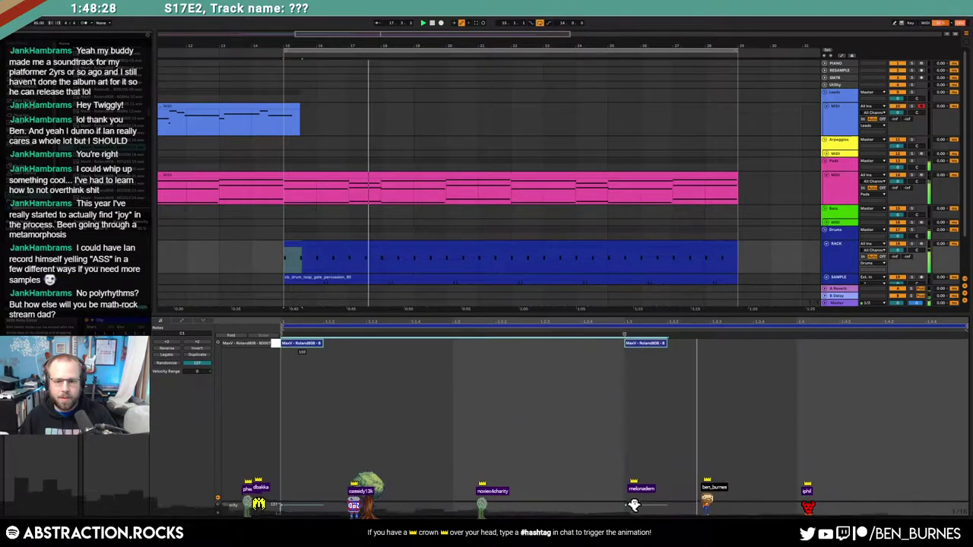
pyautogui.hotkey('shift', 'Tab')
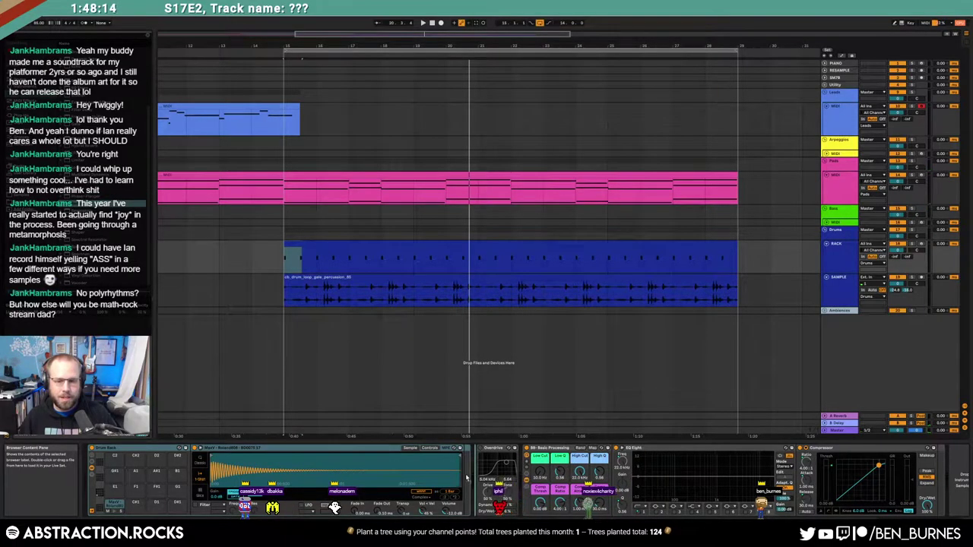
# Step: Insert Redux after the 808 kick's Simpler and adjust its sample rate during playback
pyautogui.moveTo(473, 479); pyautogui.dragTo(488, 479)
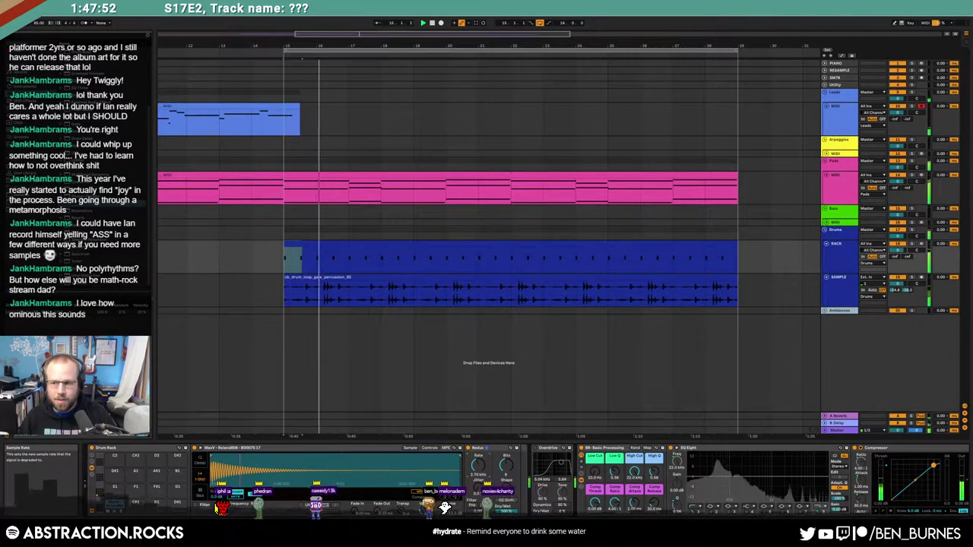
pyautogui.moveTo(480, 468); pyautogui.dragTo(479, 465)
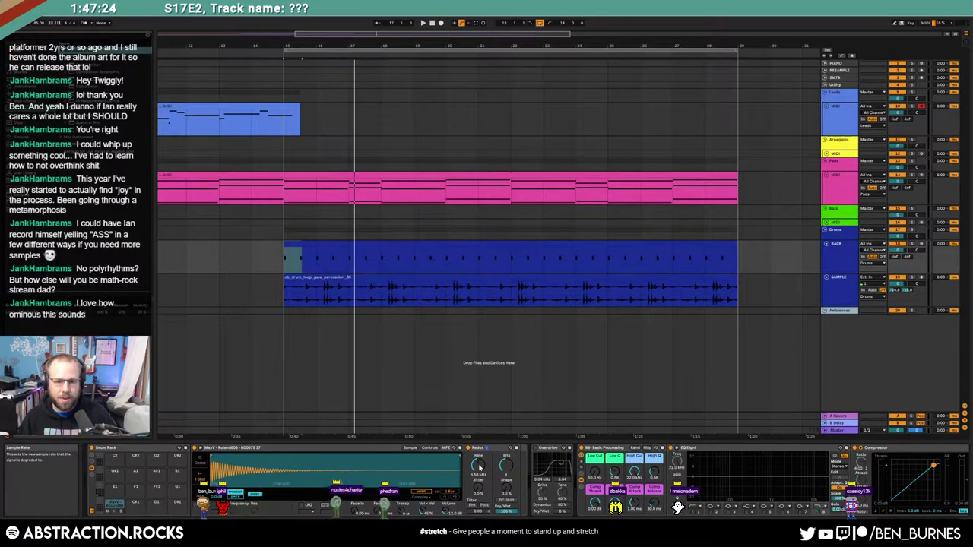
# Step: Automate Redux's Sample Rate on the RACK track with a flattened sine shape from bar 15, stretched to end at bar 18
pyautogui.press('a')
pyautogui.click(285, 262)
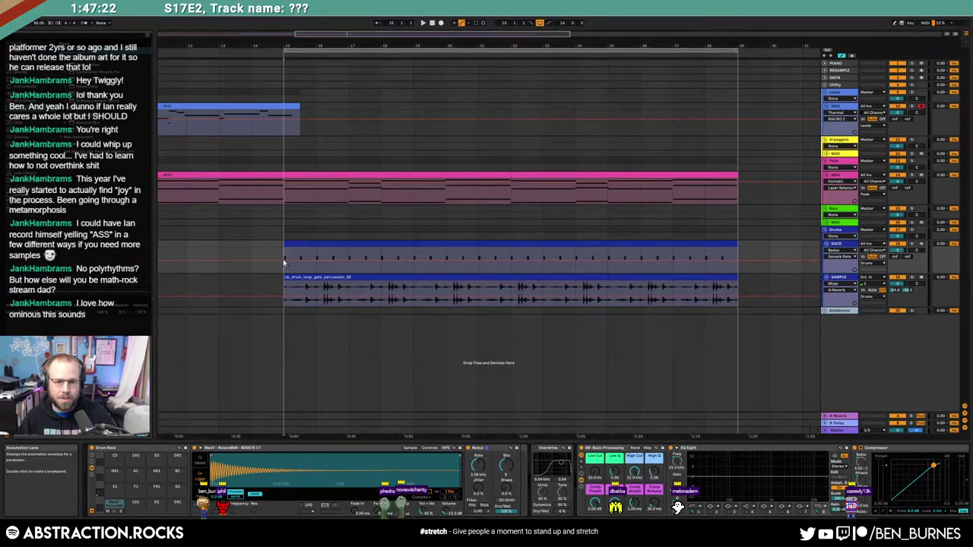
pyautogui.moveTo(285, 262); pyautogui.dragTo(348, 260)
pyautogui.rightClick(341, 259)
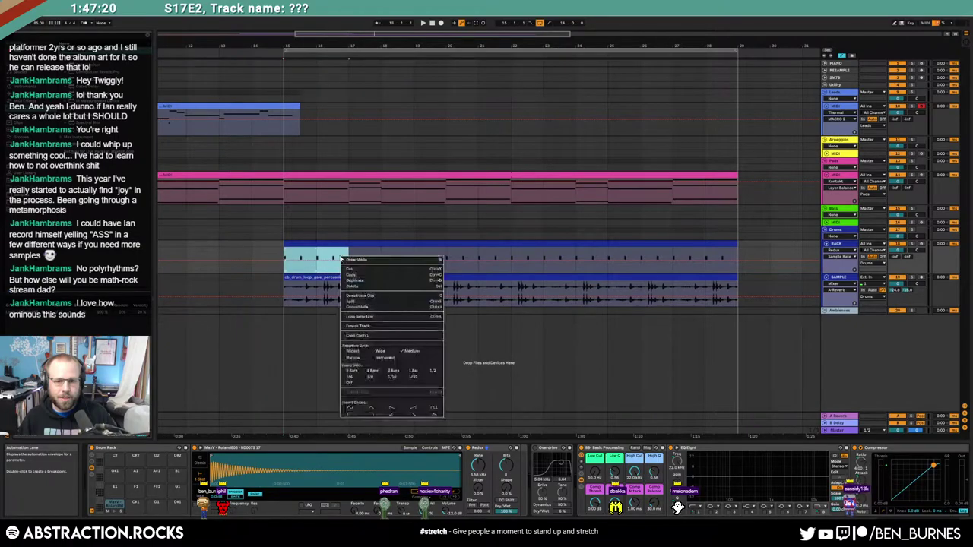
pyautogui.click(349, 409)
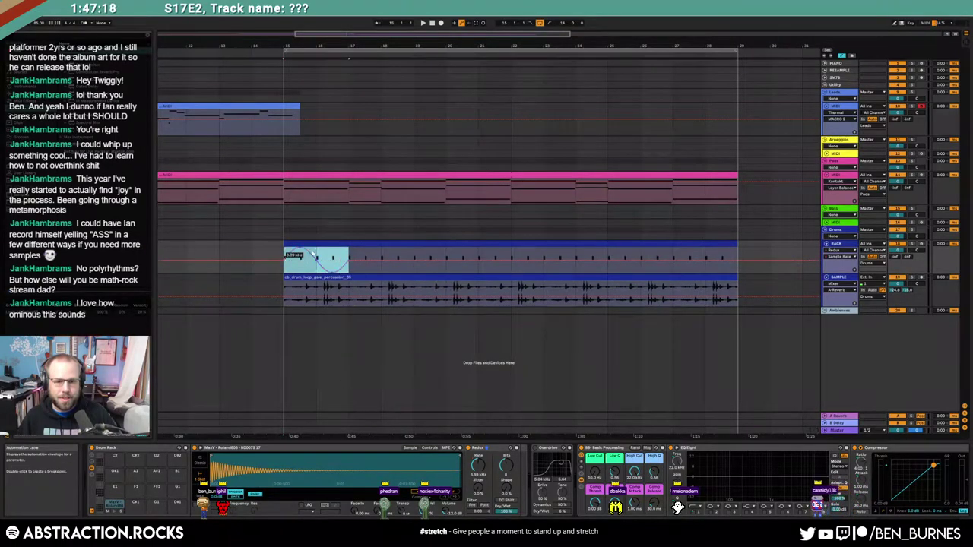
pyautogui.moveTo(317, 250); pyautogui.dragTo(316, 252)
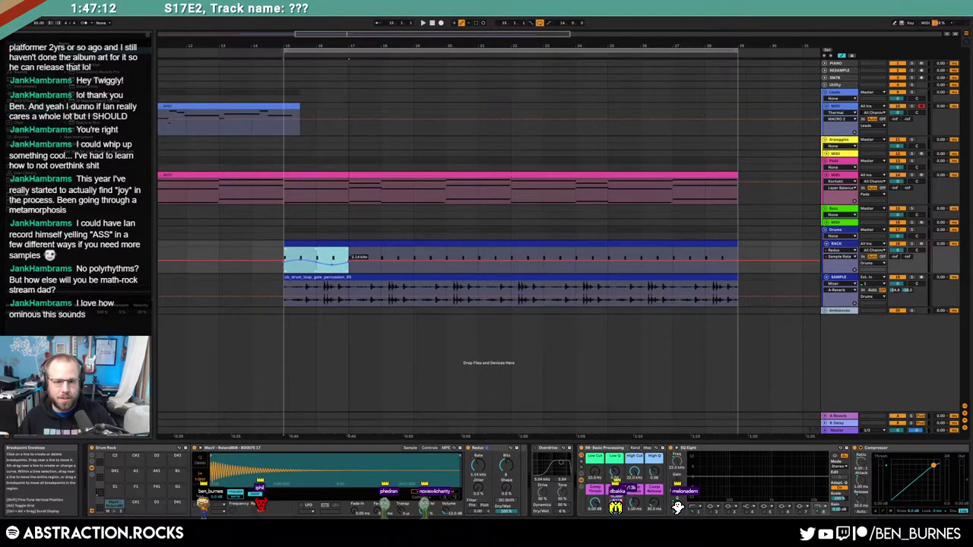
pyautogui.moveTo(349, 261); pyautogui.dragTo(414, 260)
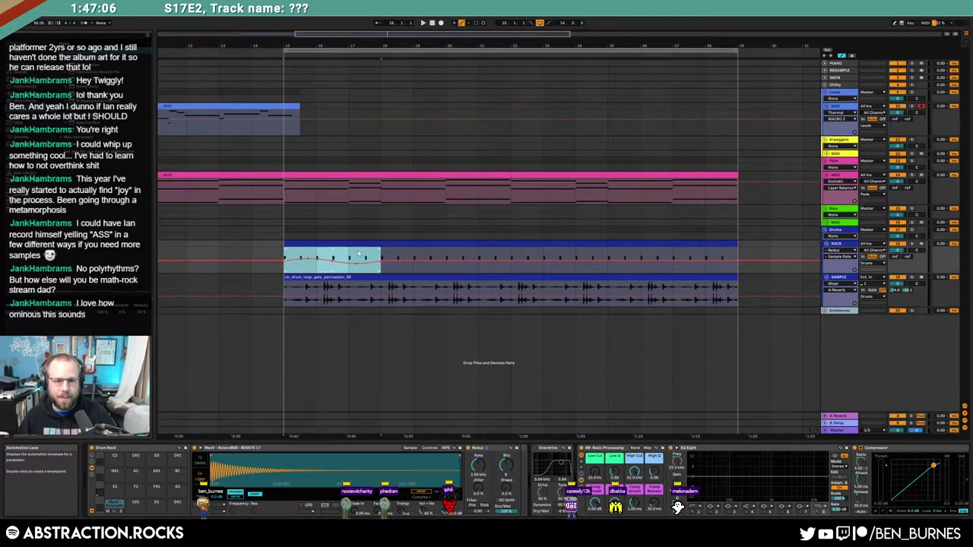
# Step: Duplicate the three-bar Sample Rate curve four times, listen from bar 15, and turn off the automation view
pyautogui.hotkey('ctrl', 'd')
pyautogui.hotkey('ctrl', 'd')
pyautogui.hotkey('ctrl', 'd')
pyautogui.hotkey('ctrl', 'd')
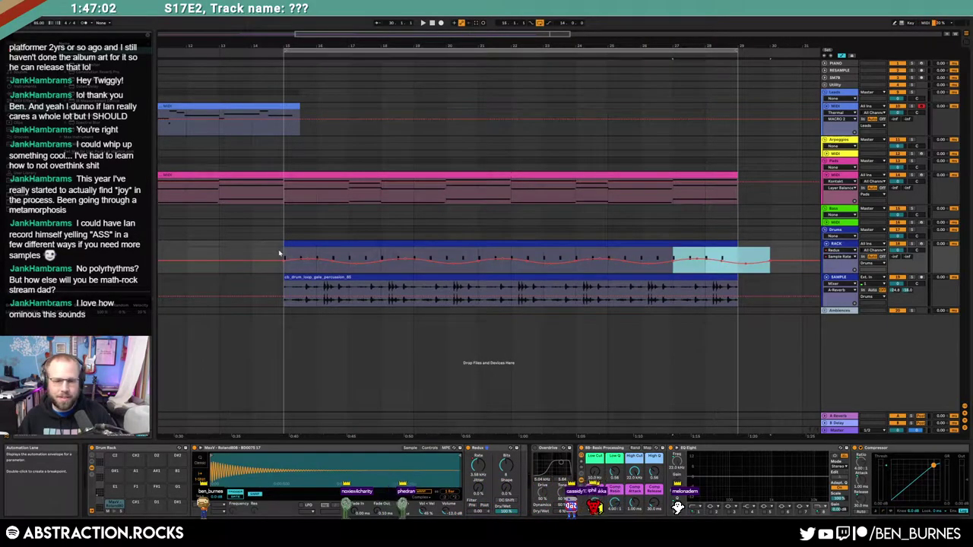
pyautogui.click(284, 253)
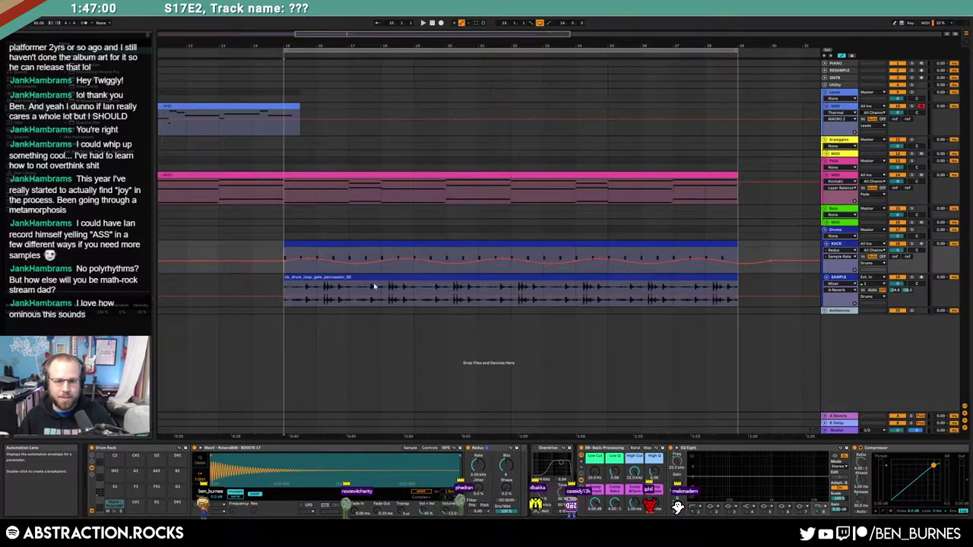
pyautogui.press('space')
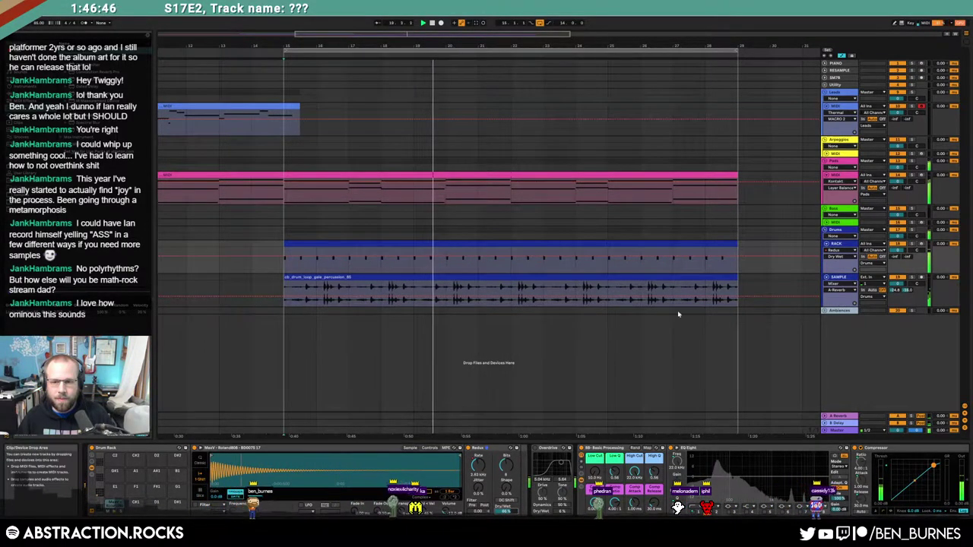
pyautogui.press('a')
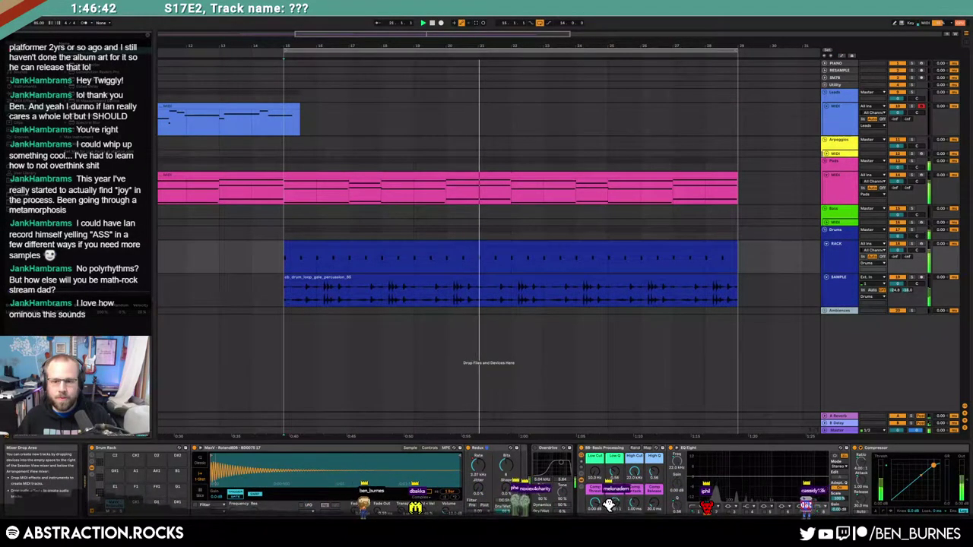
# Step: Unfold the Arpeggios MIDI track and give its Operator a decaying envelope and the Sine 4 Bit waveform
pyautogui.click(826, 154)
pyautogui.click(839, 154)
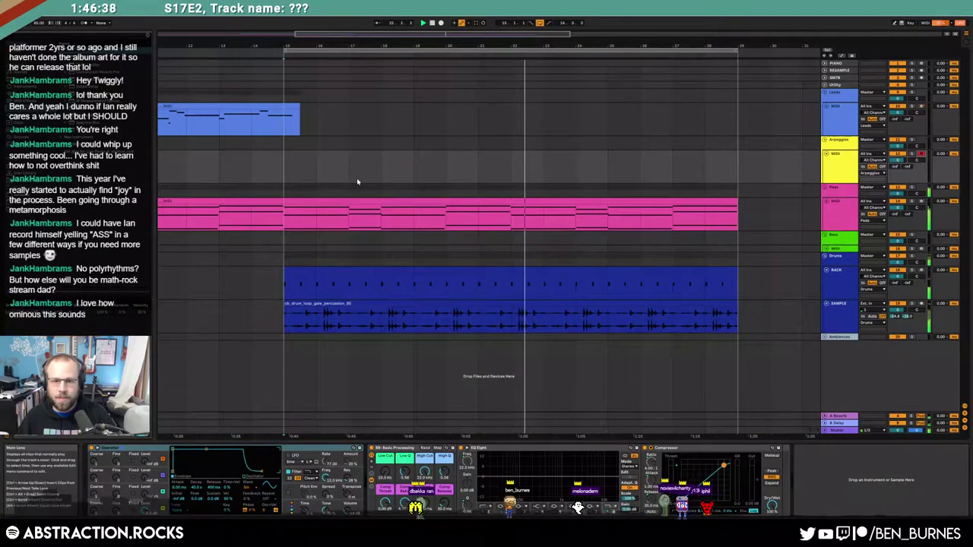
pyautogui.press('space')
pyautogui.moveTo(284, 161)
pyautogui.mouseDown()
pyautogui.moveTo(479, 171)
pyautogui.moveTo(291, 167)
pyautogui.mouseUp()
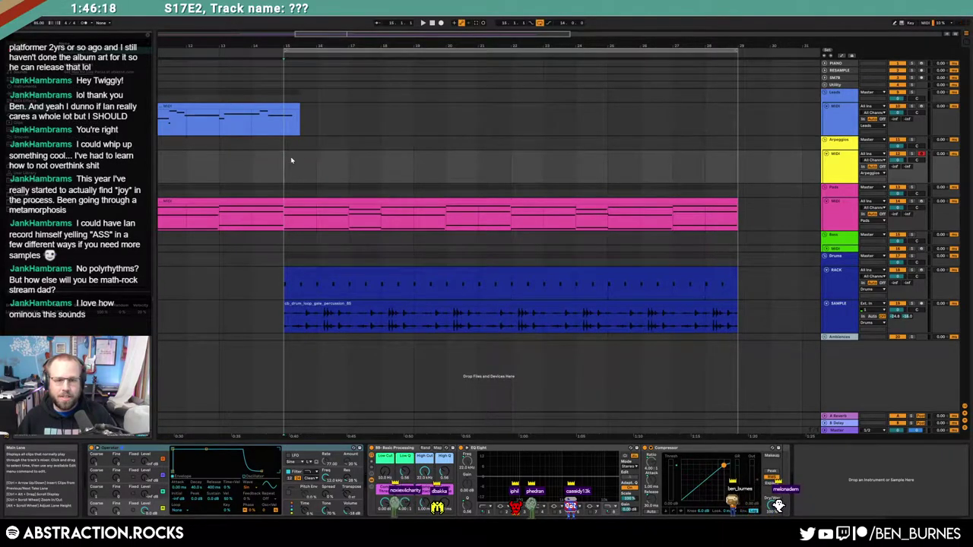
pyautogui.moveTo(206, 449); pyautogui.dragTo(203, 459)
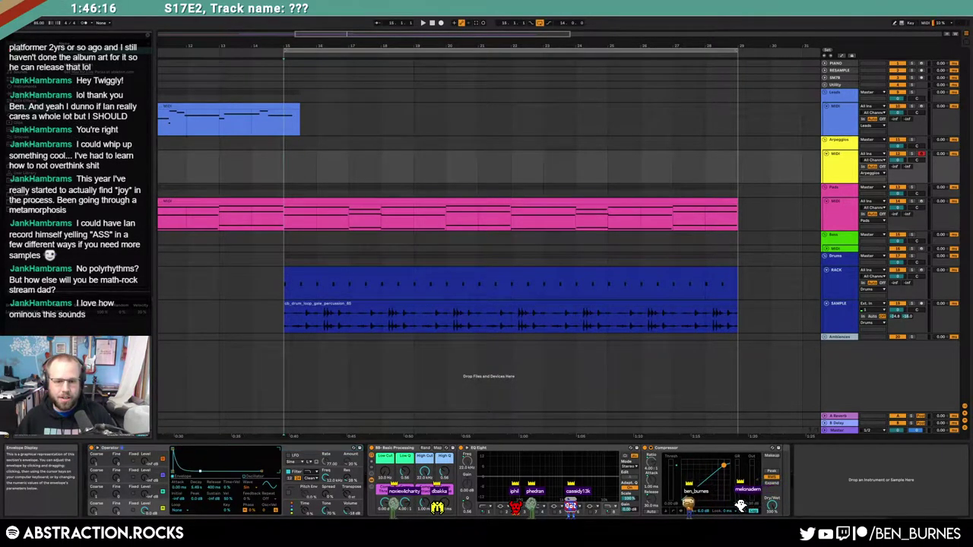
pyautogui.click(249, 490)
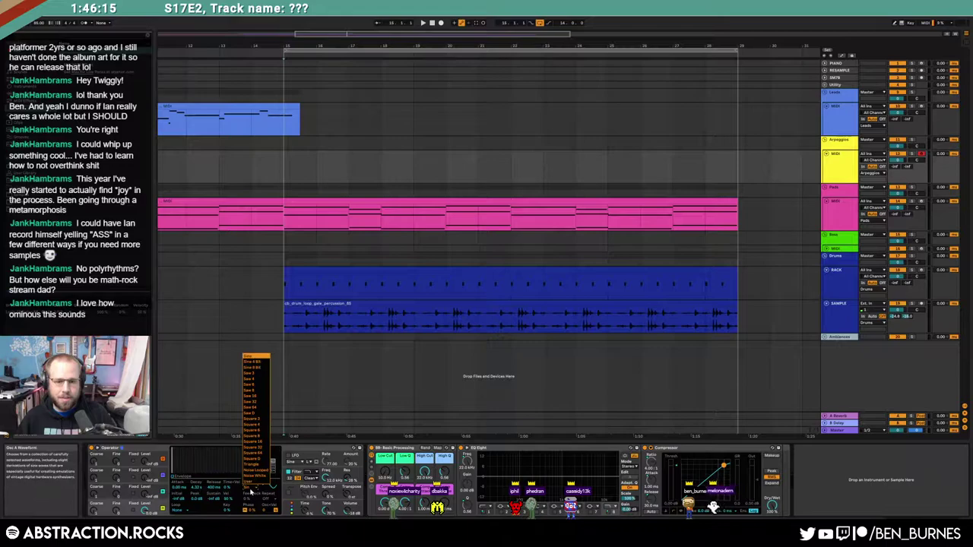
pyautogui.click(258, 363)
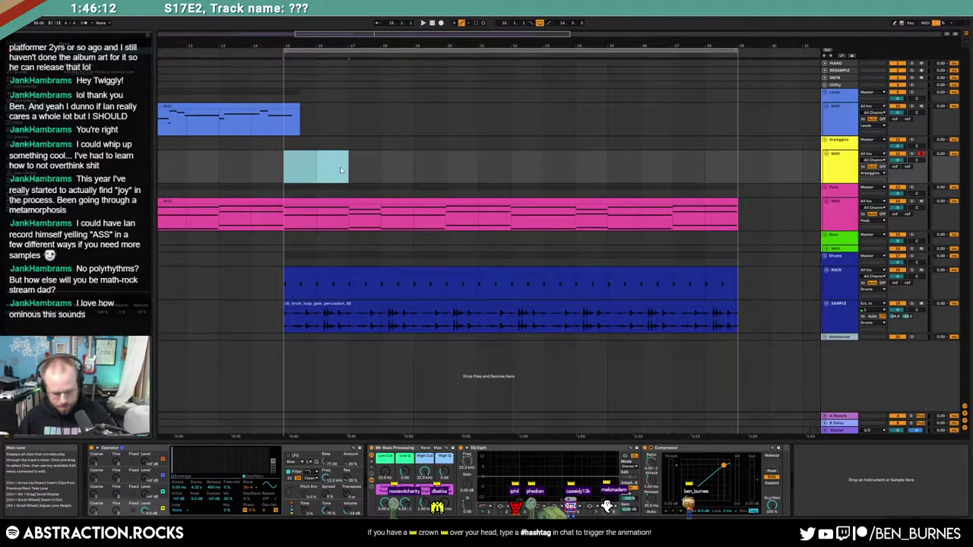
# Step: Create a two-bar Arpeggios clip at bar 15 with C4 notes on beat 2 of each bar, extend it to bar 29, and audition it
pyautogui.doubleClick(340, 170)
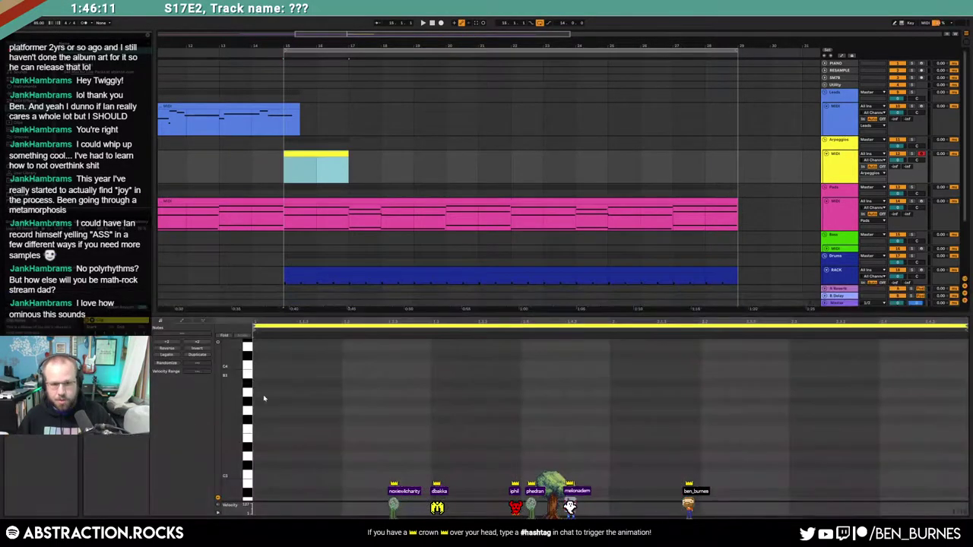
pyautogui.doubleClick(353, 365)
pyautogui.doubleClick(710, 367)
pyautogui.moveTo(346, 156); pyautogui.dragTo(738, 155)
pyautogui.press('space')
pyautogui.press('space')
# Step: Return to the Arpeggios device chain, shorten Operator's envelope decay, and play back the arrangement
pyautogui.hotkey('shift', 'Tab')
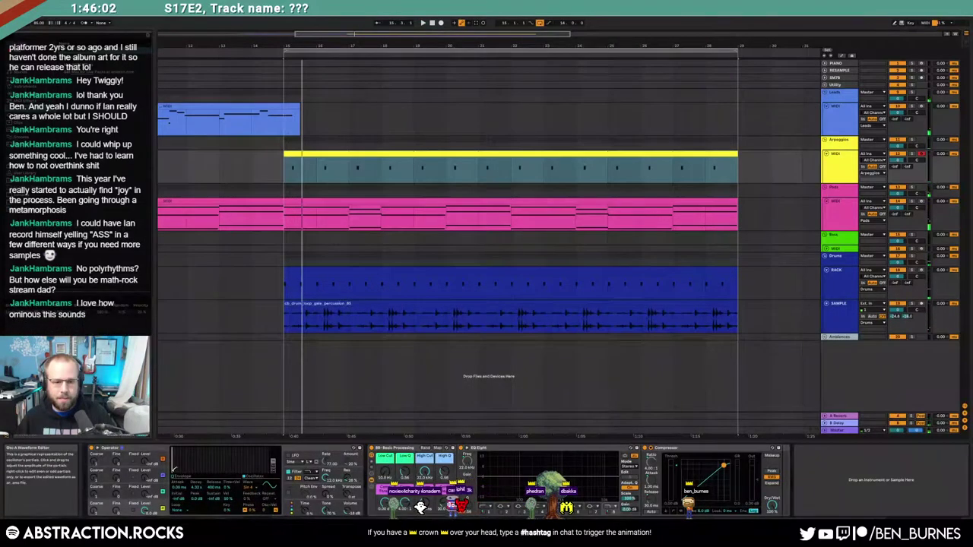
pyautogui.click(181, 476)
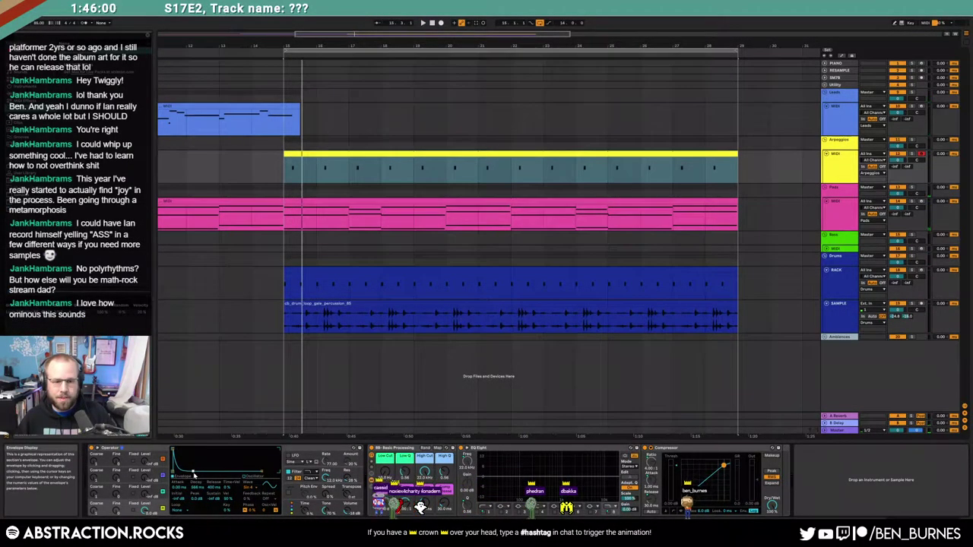
pyautogui.press('space')
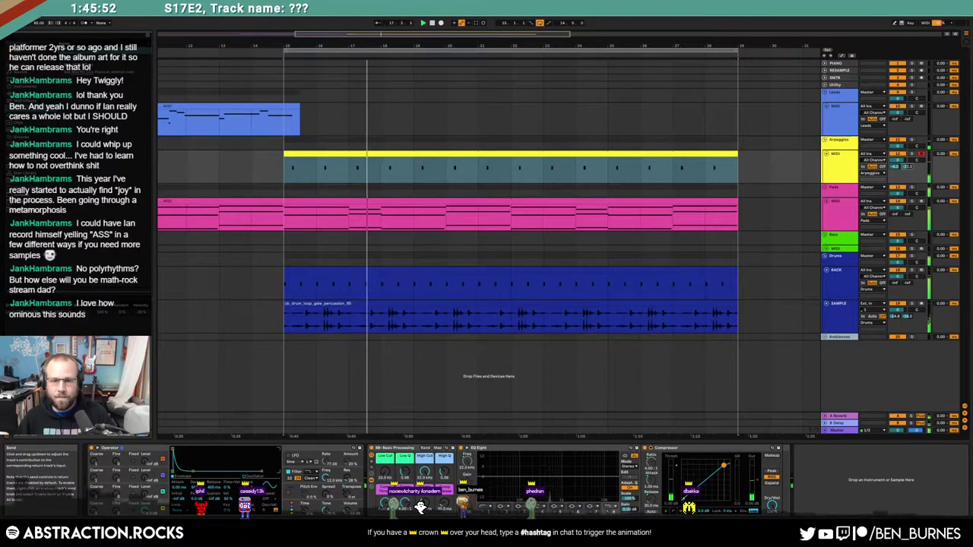
# Step: Try lengthening the RACK kick clip's loop to two bars, undo it, and return to the device chain
pyautogui.click(368, 278)
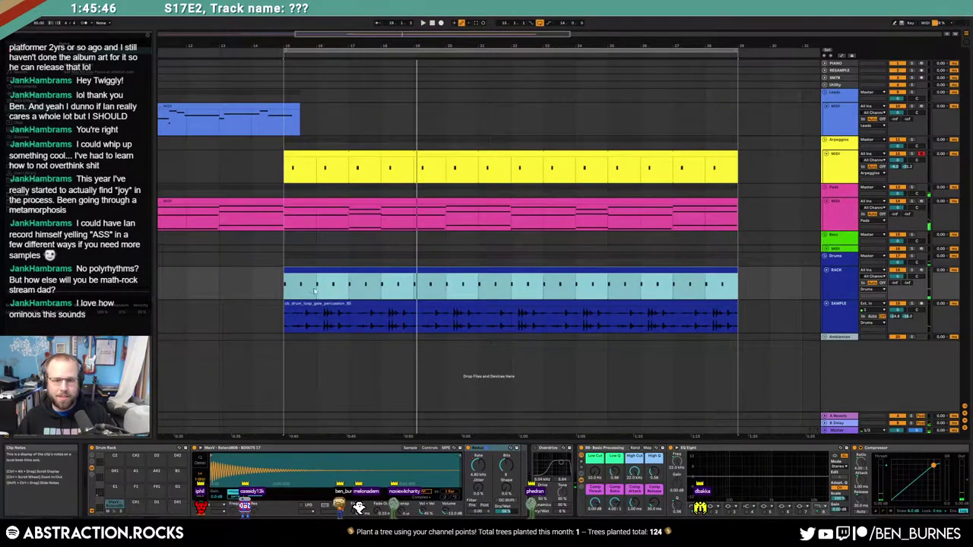
pyautogui.doubleClick(365, 271)
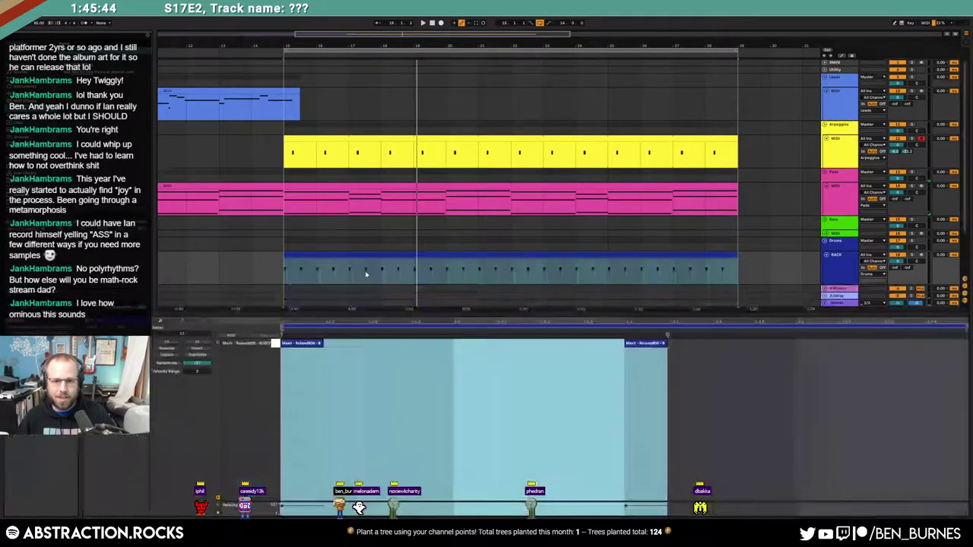
pyautogui.hotkey('ctrl', 'f')
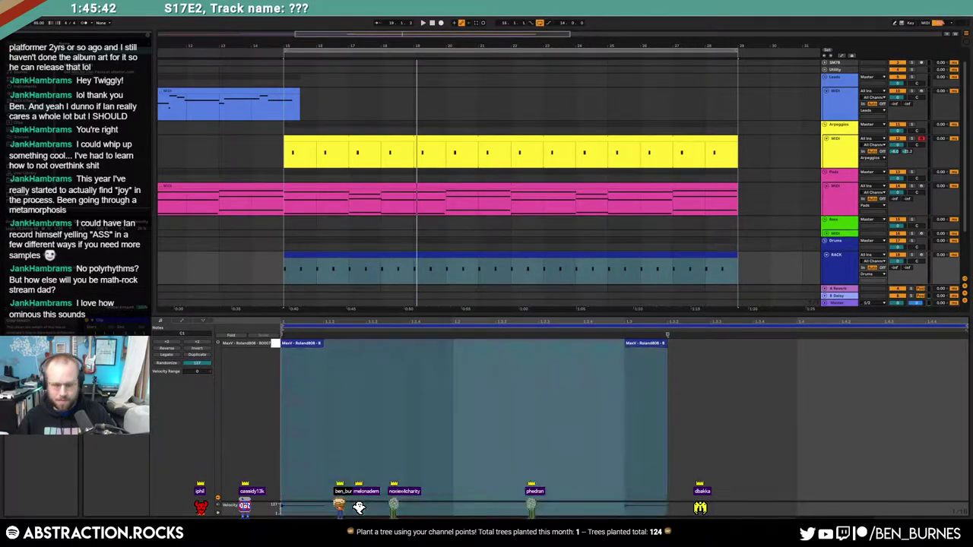
pyautogui.press('Return')
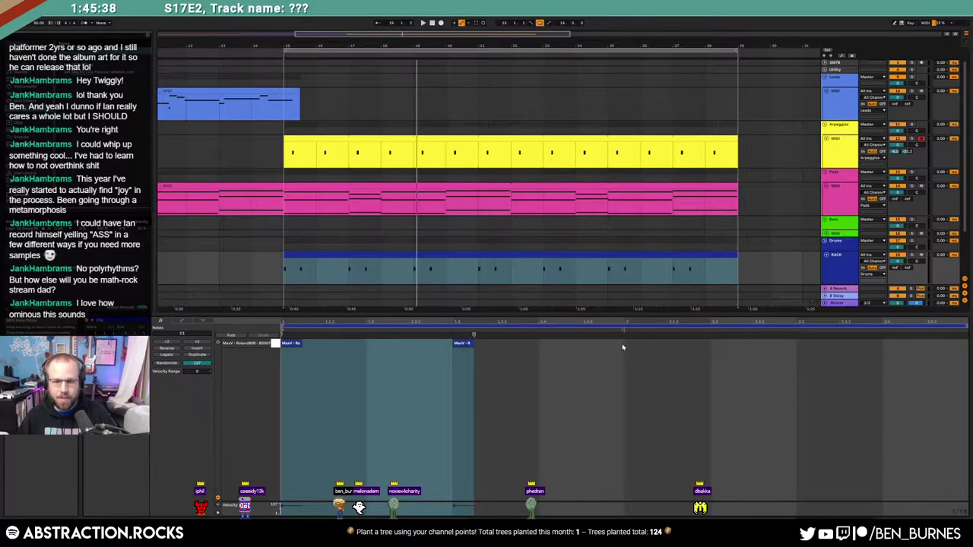
pyautogui.hotkey('ctrl', 'z')
pyautogui.hotkey('shift', 'Tab')
# Step: Browse the drum sample folders for snares and load snare OH MP 12 onto the Drum Rack's D1 pad
pyautogui.click(31, 195)
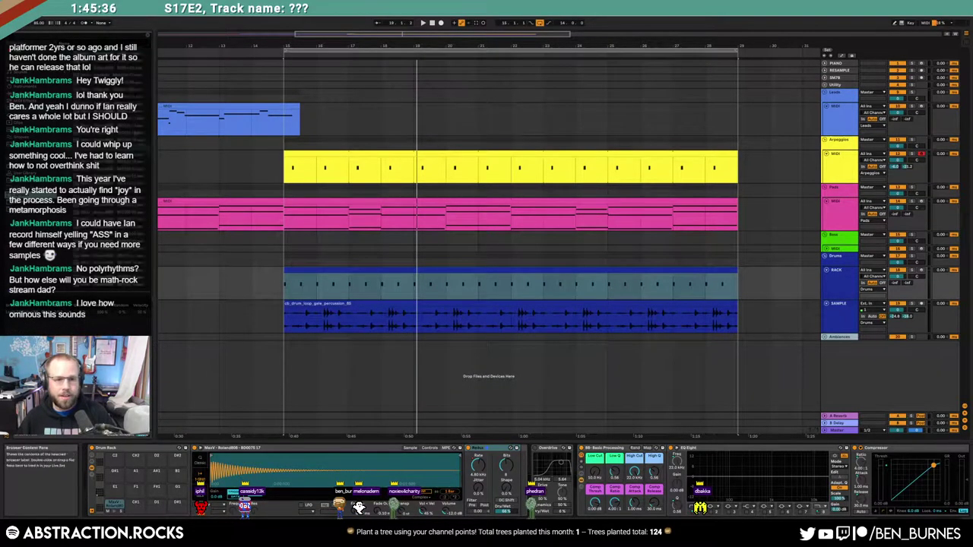
pyautogui.moveTo(150, 153); pyautogui.dragTo(150, 216)
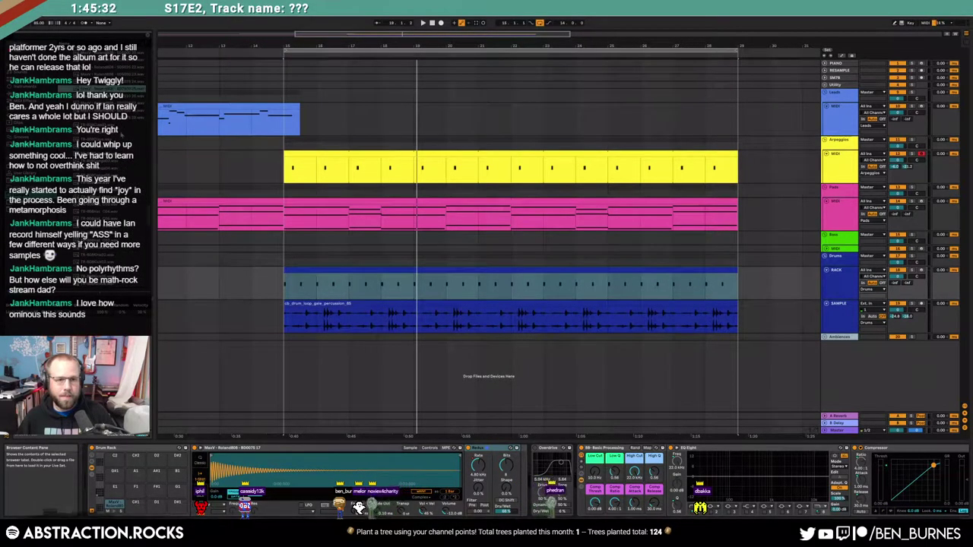
pyautogui.scroll(3, 118, 171)
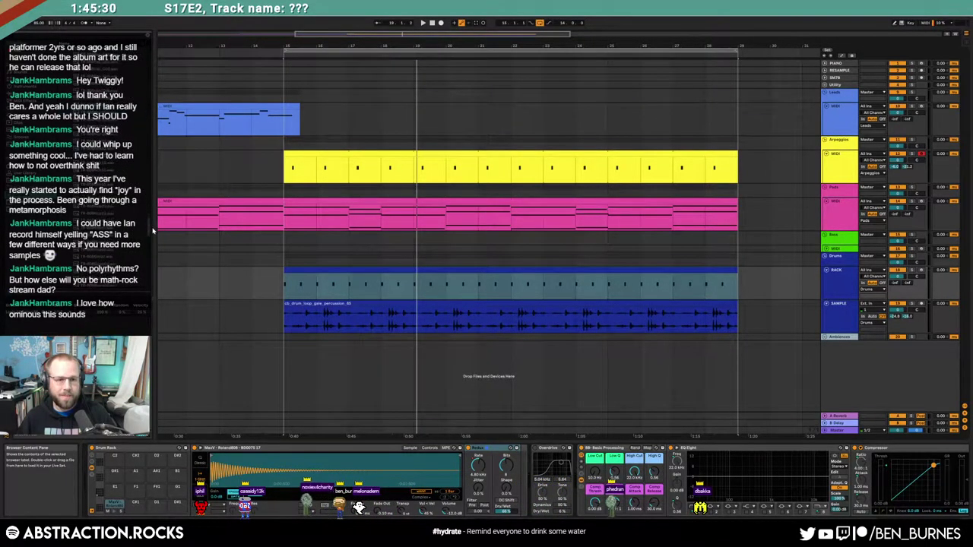
pyautogui.press('Left')
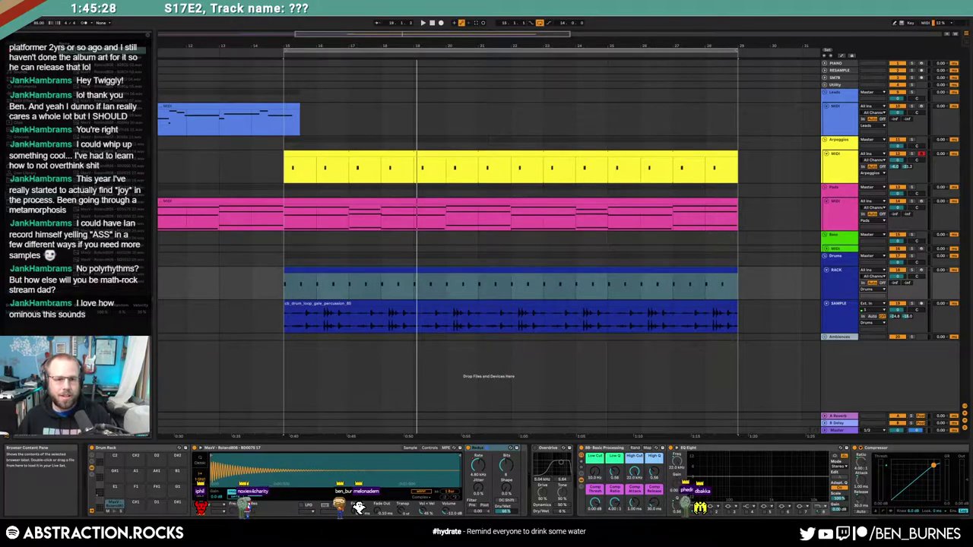
pyautogui.press('Left')
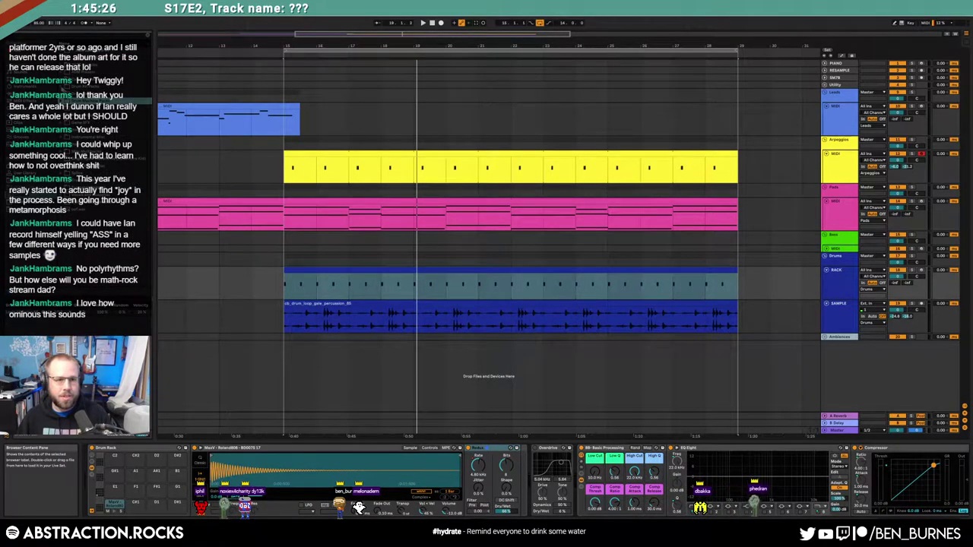
pyautogui.press('Right')
pyautogui.click(66, 210)
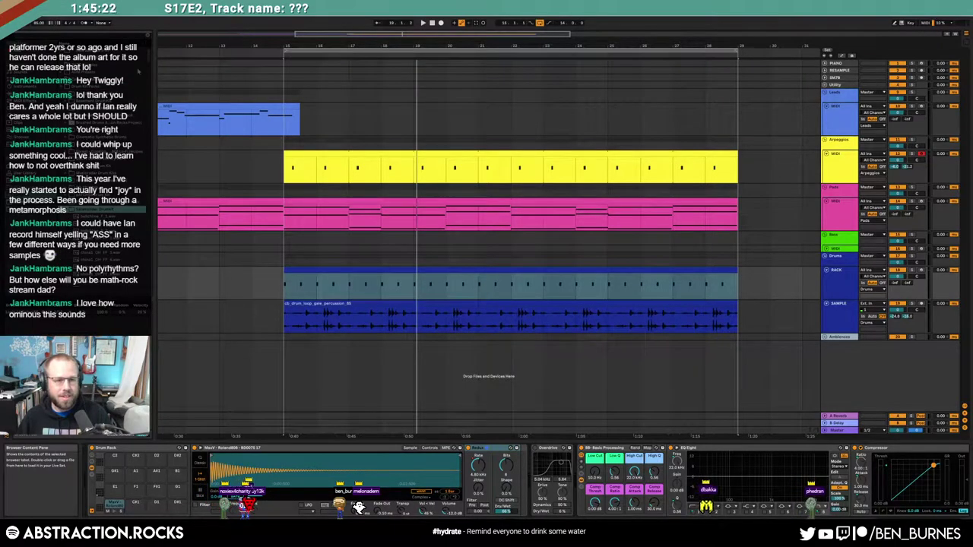
pyautogui.moveTo(150, 59); pyautogui.dragTo(145, 186)
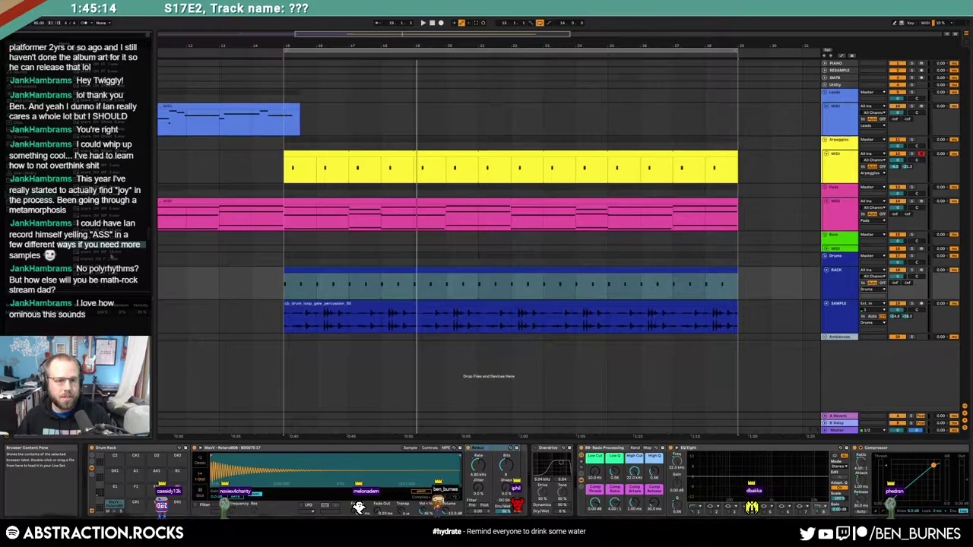
pyautogui.moveTo(149, 507); pyautogui.dragTo(153, 507)
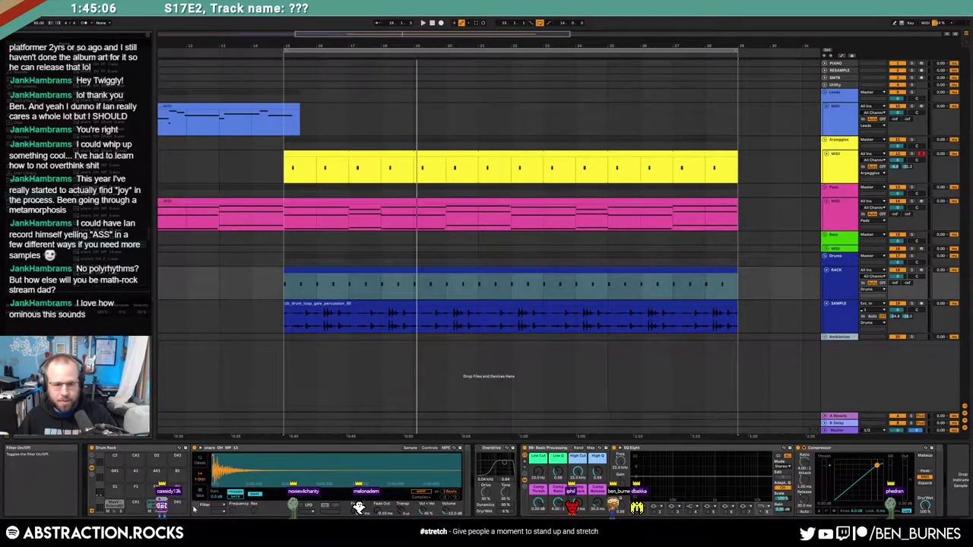
# Step: Enable the filter in the snare's Simpler, preview the pad, and adjust the filter's cutoff frequency
pyautogui.click(218, 509)
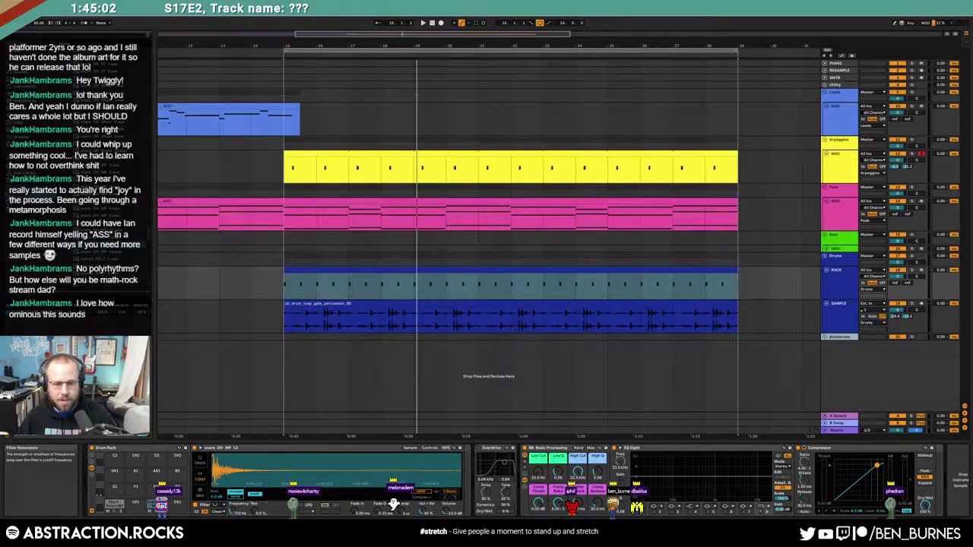
pyautogui.click(156, 513)
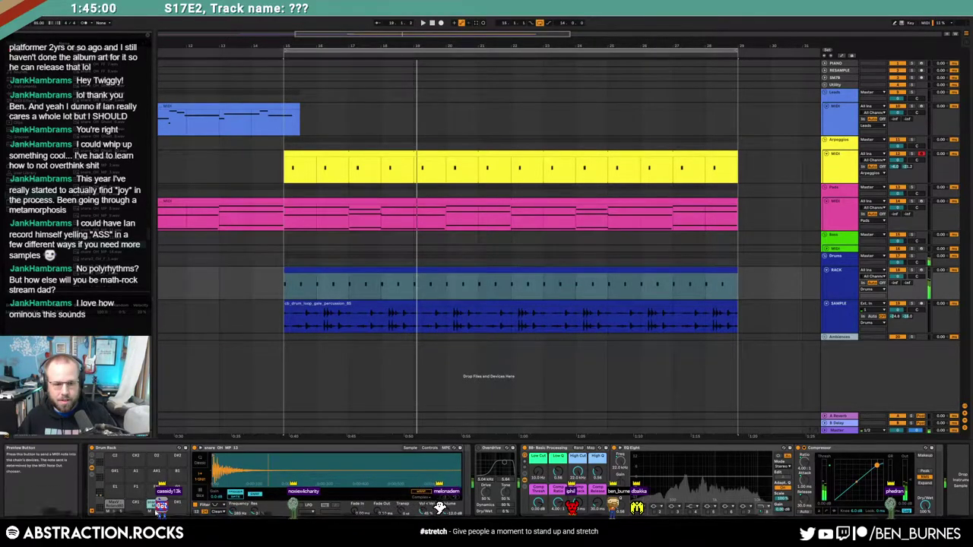
pyautogui.moveTo(231, 512); pyautogui.dragTo(231, 505)
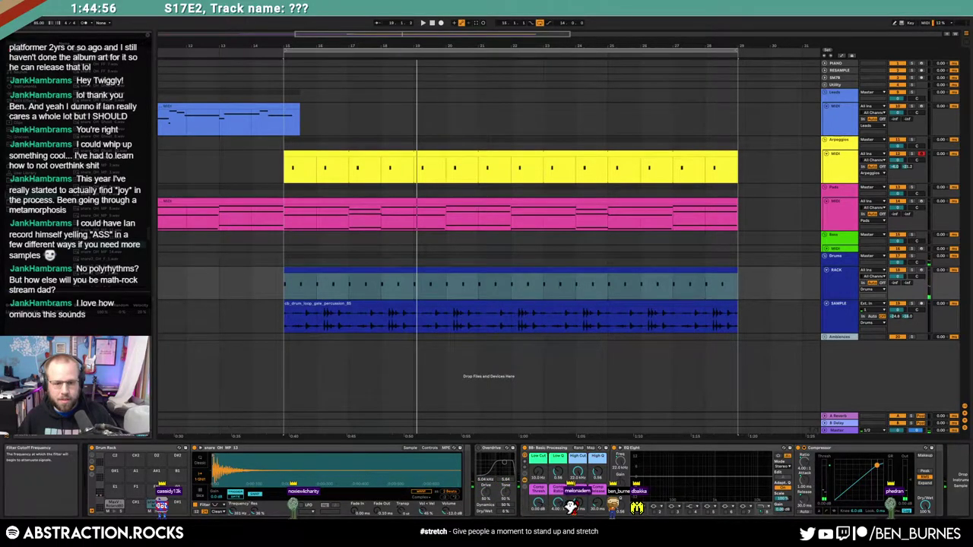
# Step: Open the RACK drum clip, add a snare note on beat 2, and return to the device chain
pyautogui.doubleClick(366, 271)
pyautogui.click(456, 354)
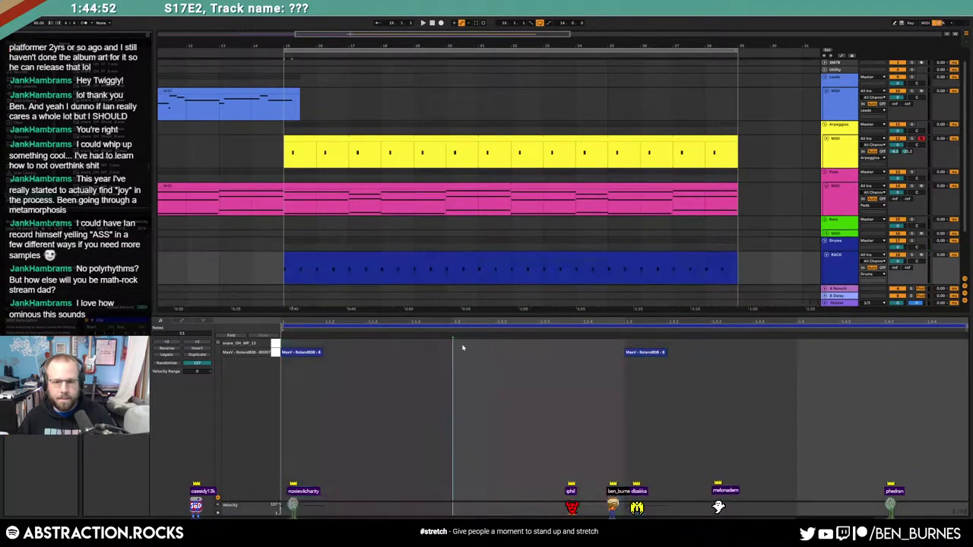
pyautogui.doubleClick(463, 345)
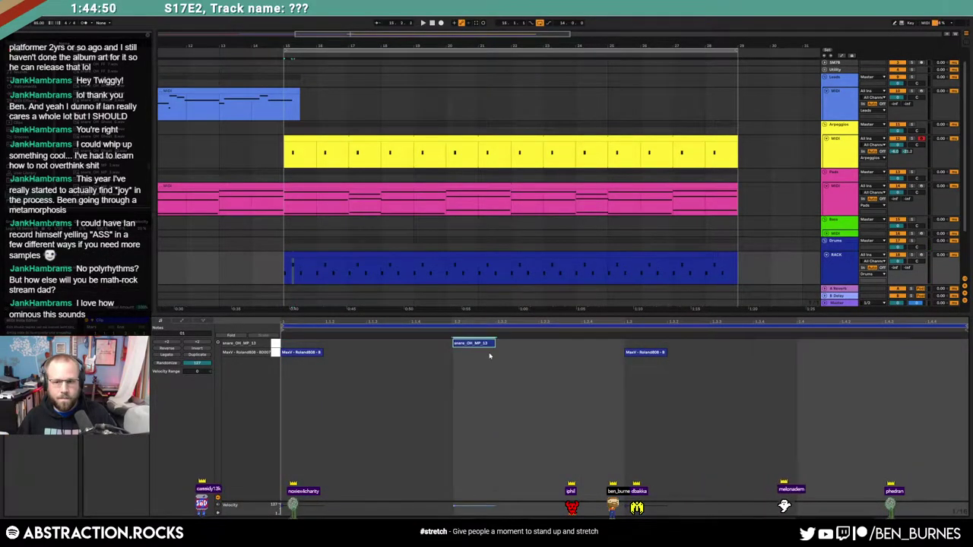
pyautogui.hotkey('shift', 'Tab')
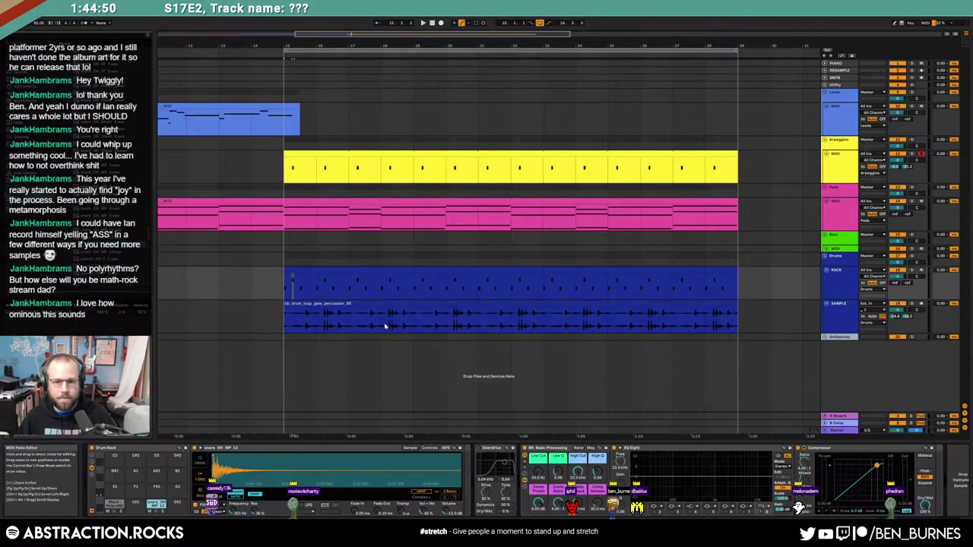
# Step: Extend the RACK clip's loop to two bars, duplicate the kick notes into the second bar, and play it back
pyautogui.click(325, 281)
pyautogui.hotkey('shift', 'Tab')
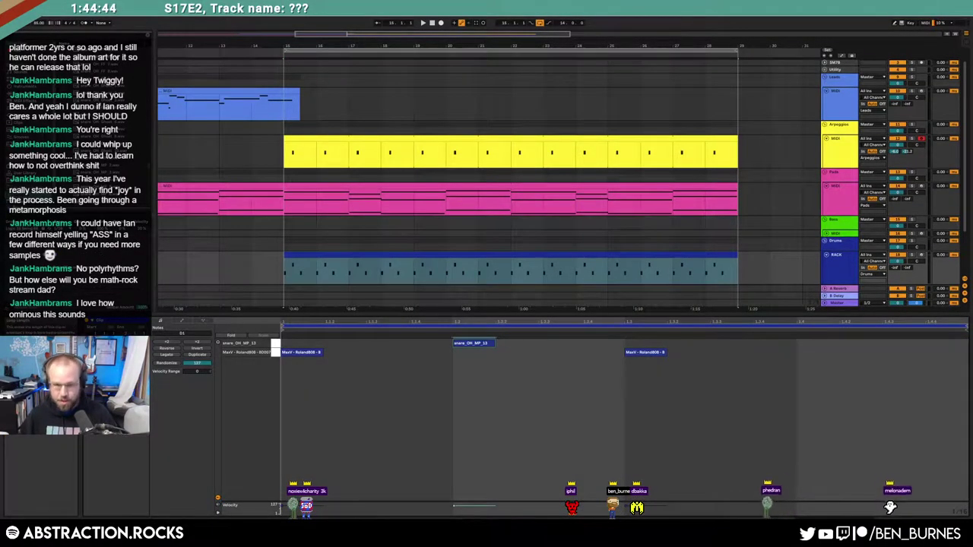
pyautogui.press('Return')
pyautogui.moveTo(624, 355); pyautogui.dragTo(275, 373)
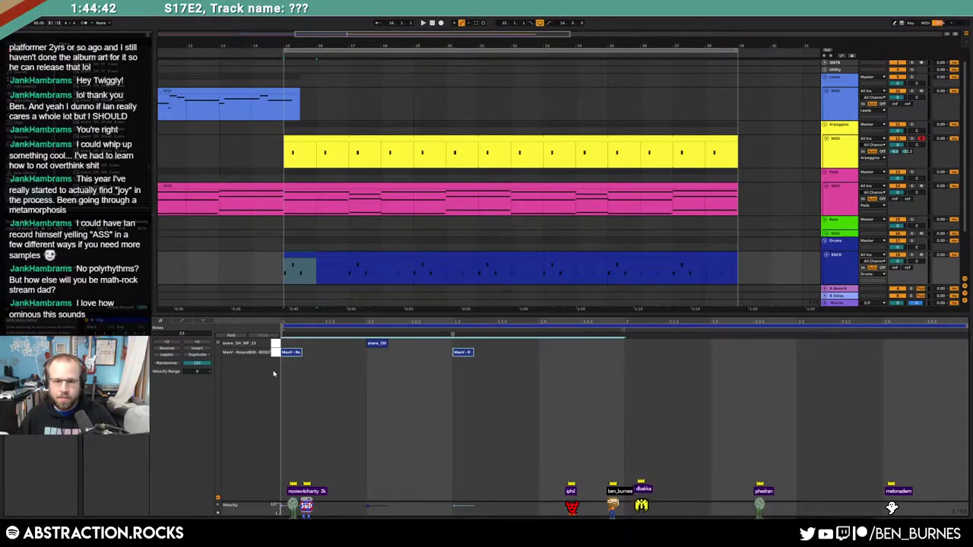
pyautogui.hotkey('ctrl', 'd')
pyautogui.press('space')
pyautogui.hotkey('shift', 'Tab')
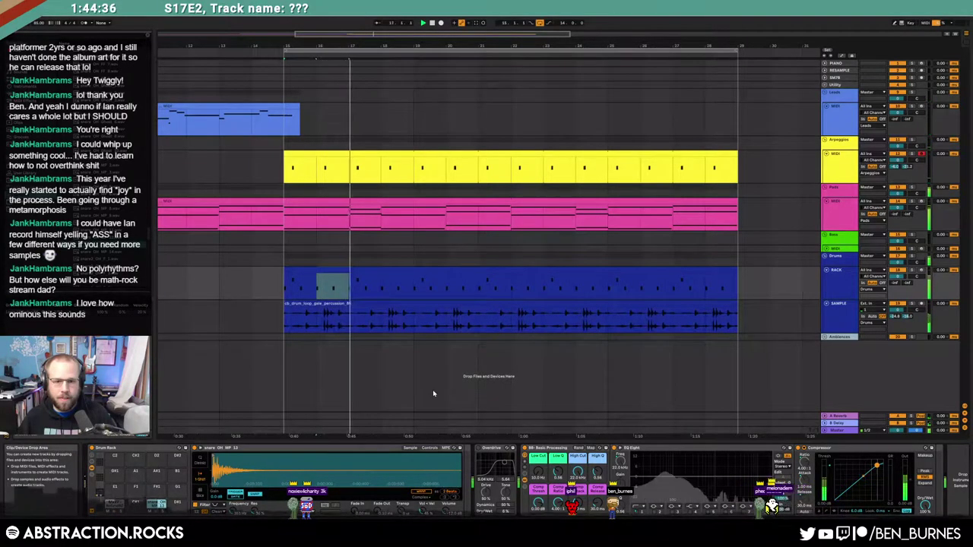
# Step: Shorten the snare sample in Simpler, add a Compressor with makeup gain after it, and preview the pad
pyautogui.click(348, 269)
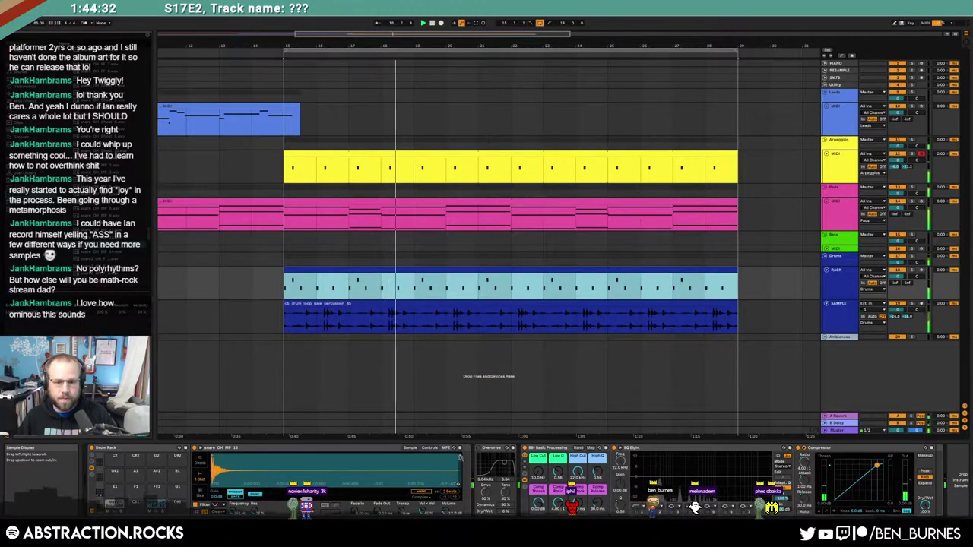
pyautogui.moveTo(460, 456); pyautogui.dragTo(269, 459)
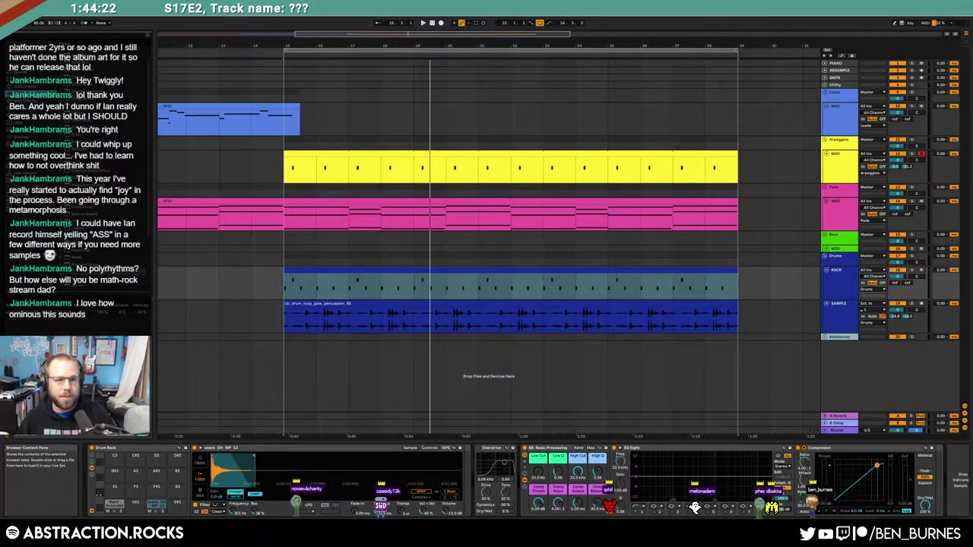
pyautogui.moveTo(492, 479); pyautogui.dragTo(524, 499)
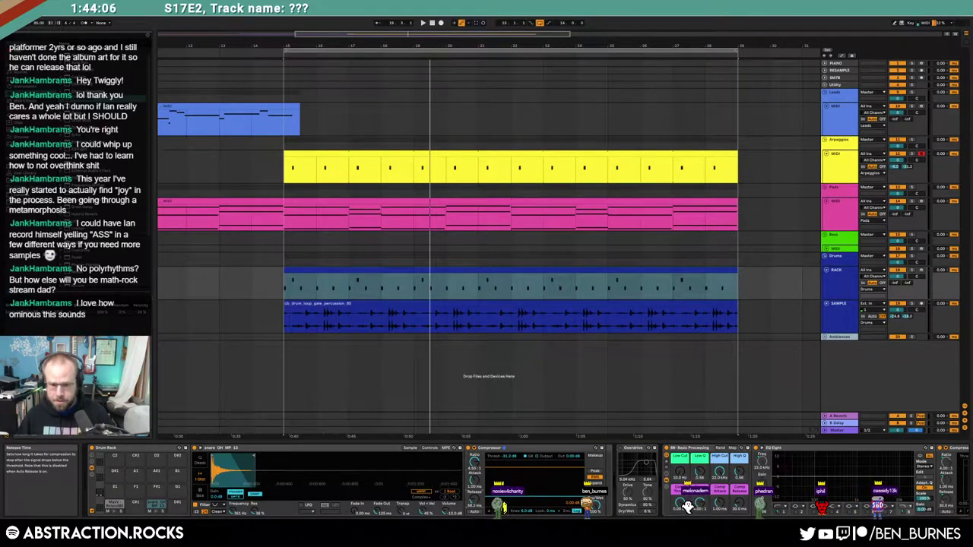
pyautogui.click(156, 508)
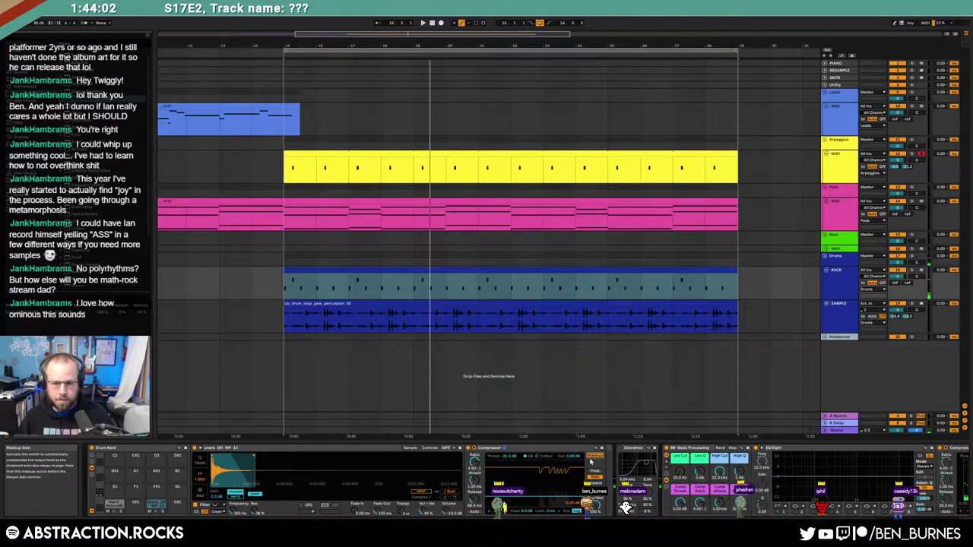
pyautogui.click(156, 509)
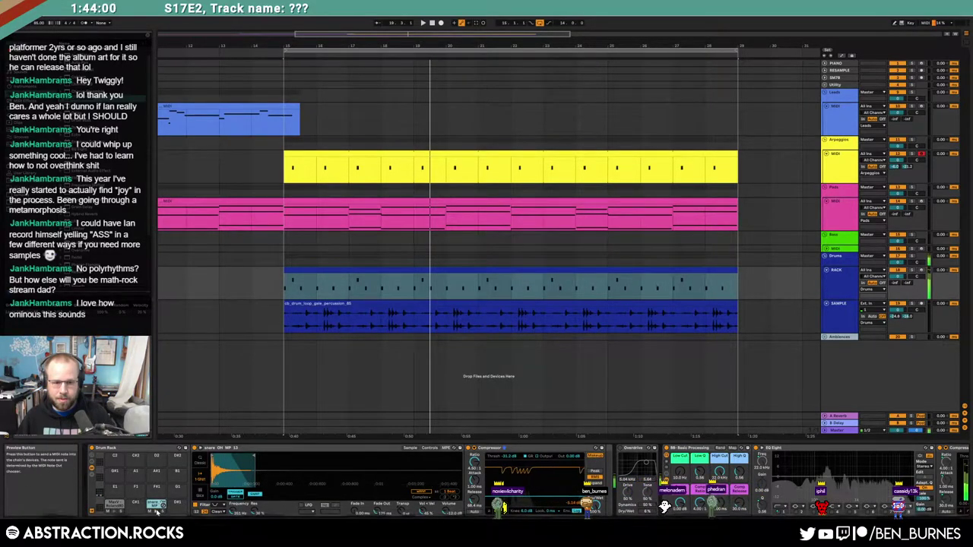
# Step: Lower the snare note's velocity in the RACK clip during playback and return to the device chain
pyautogui.doubleClick(348, 289)
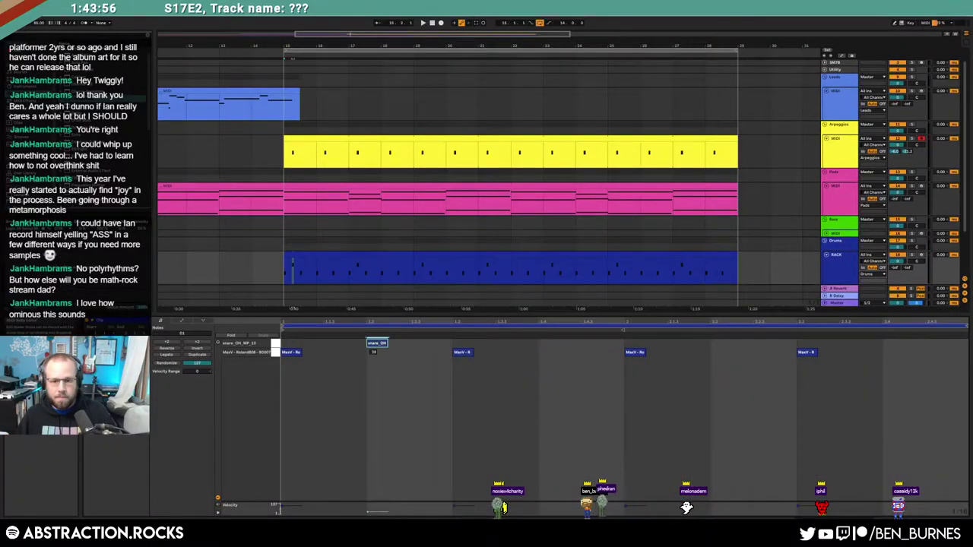
pyautogui.press('space')
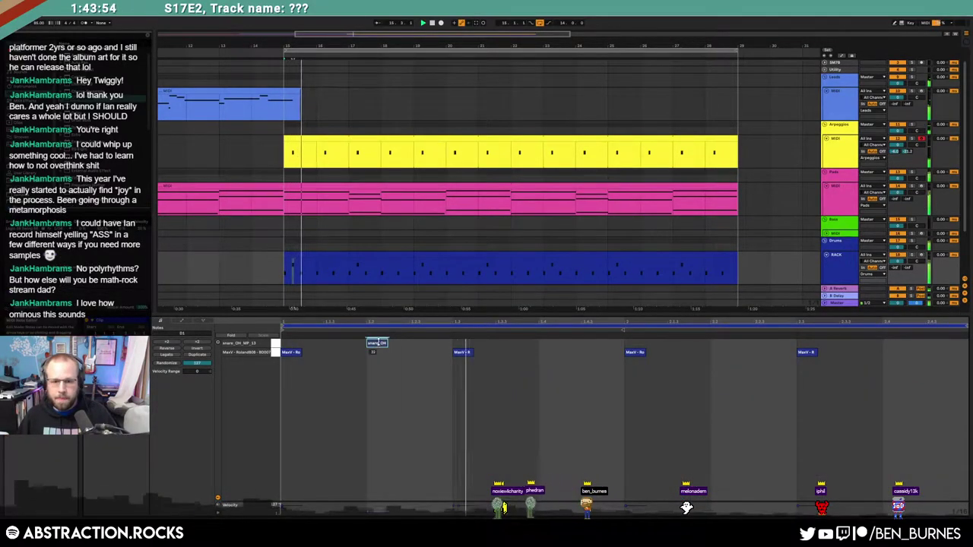
pyautogui.hotkey('shift', 'Tab')
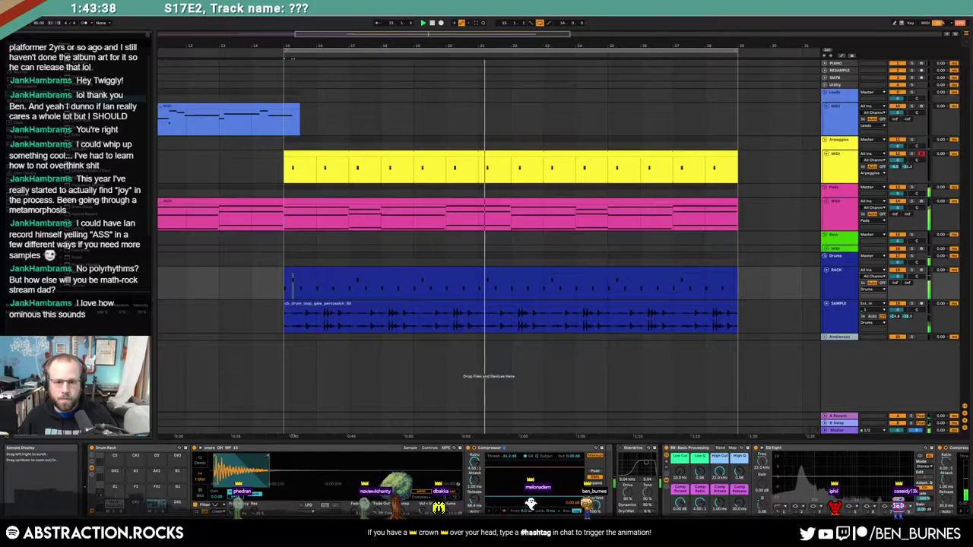
pyautogui.click(497, 271)
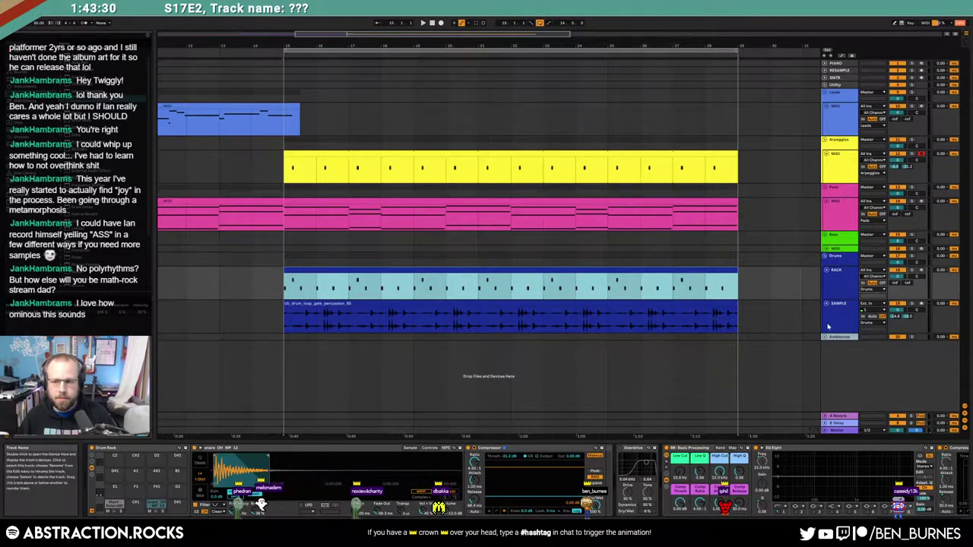
# Step: Duplicate the percussion SAMPLE track, remove the copied clip, and unfold the new track
pyautogui.click(837, 319)
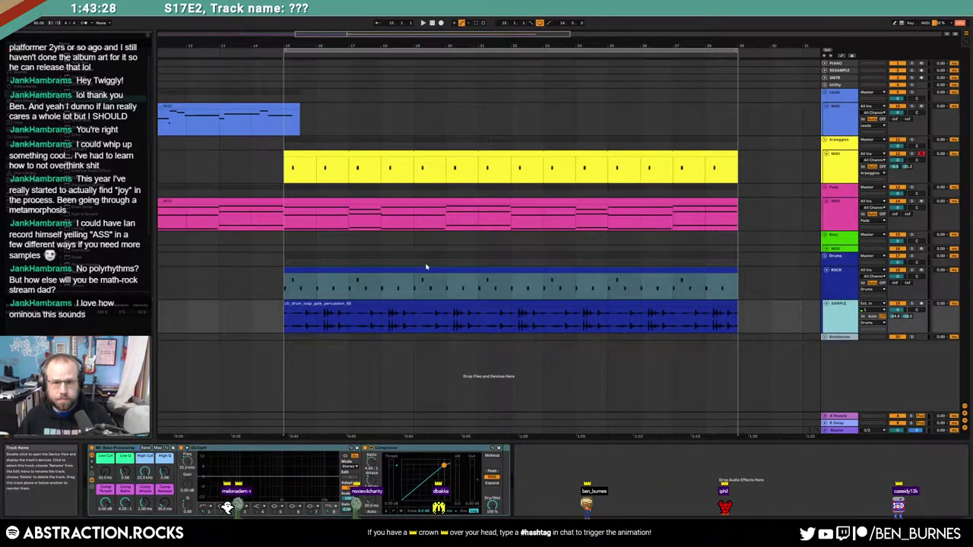
pyautogui.hotkey('ctrl', 'd')
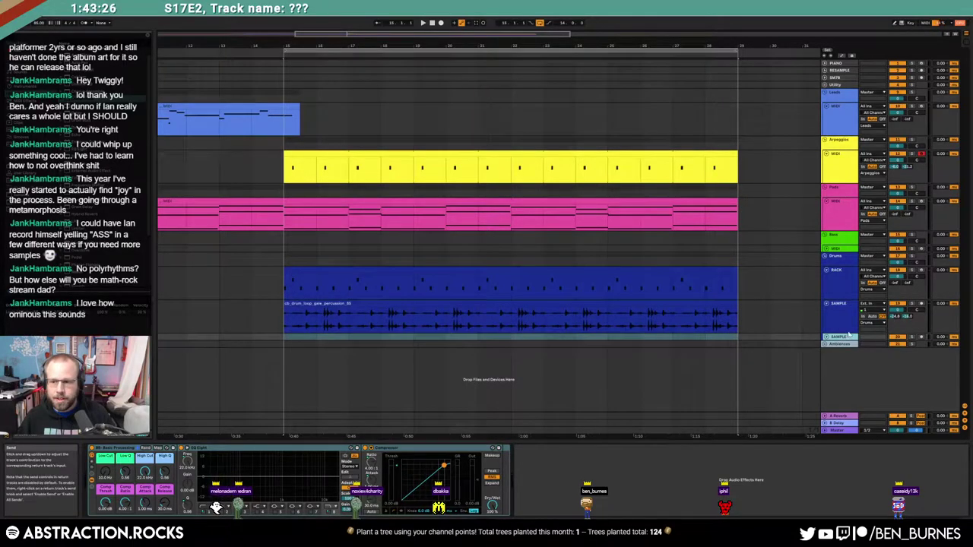
pyautogui.click(826, 339)
# Step: Place the snare sample on the new SAMPLE track at bar 15 and delete the snare from the Drum Rack's D1 pad
pyautogui.click(404, 280)
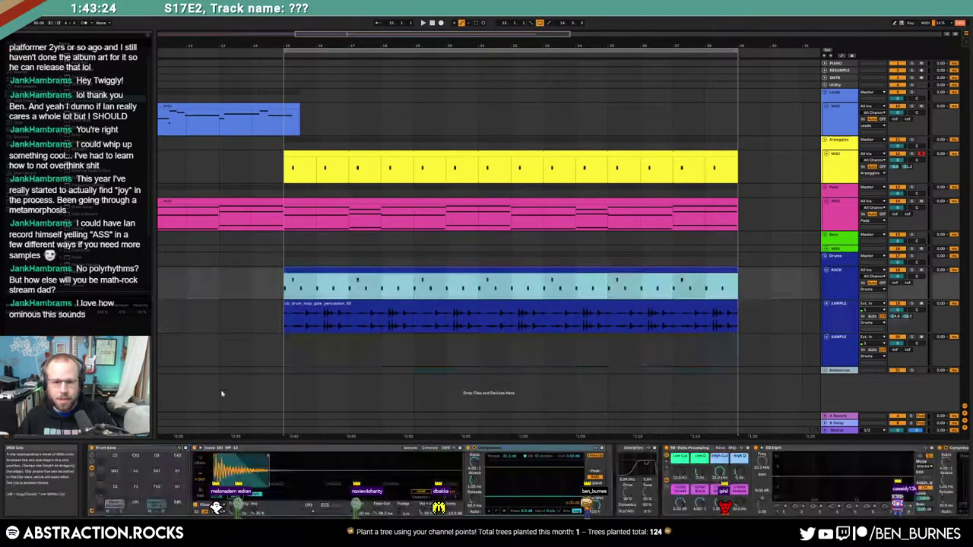
pyautogui.click(217, 508)
pyautogui.click(154, 506)
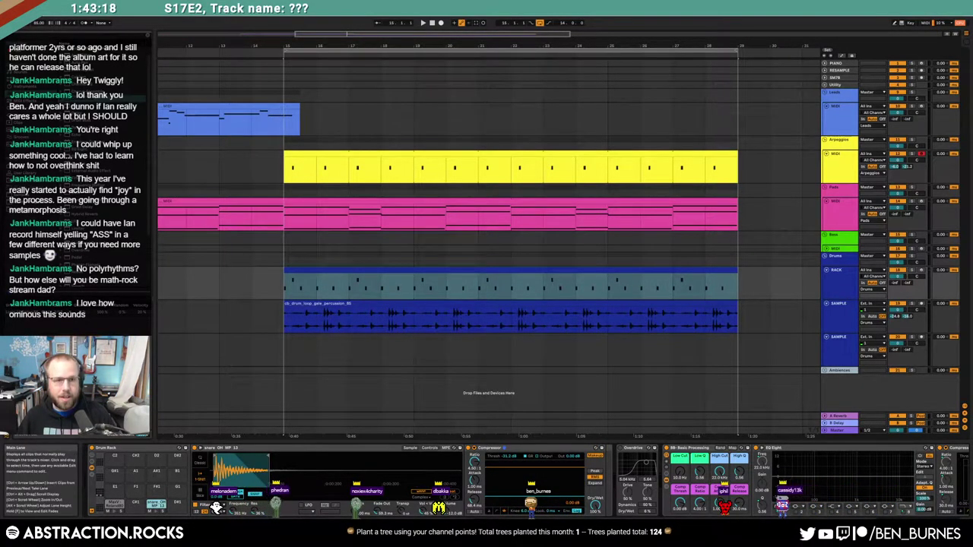
pyautogui.moveTo(103, 245); pyautogui.dragTo(290, 356)
pyautogui.click(334, 283)
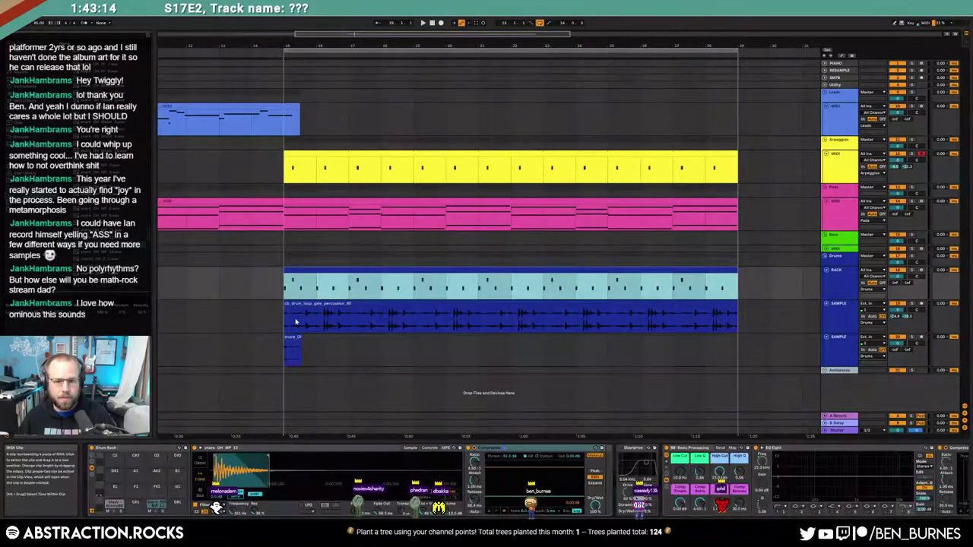
pyautogui.press('Delete')
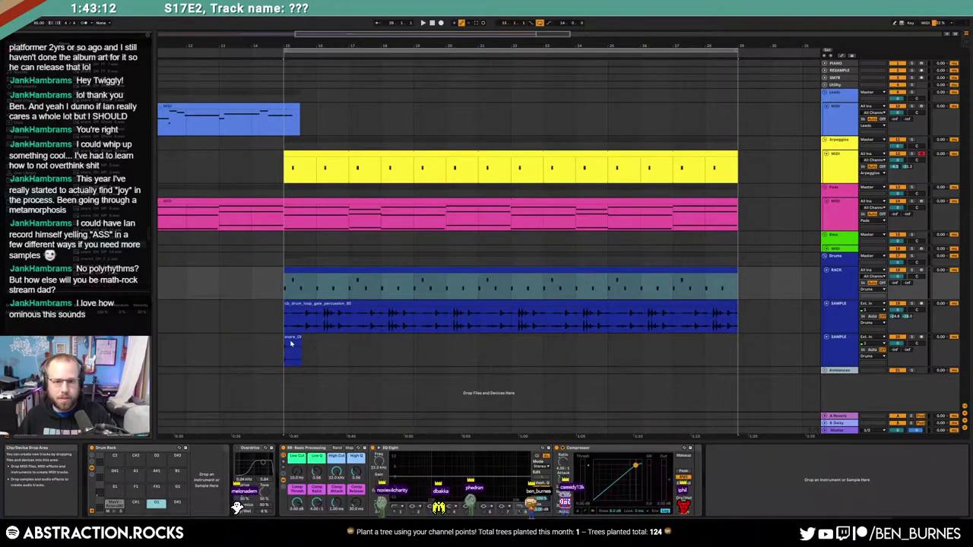
# Step: Move the snare audio clip to beat 2 of bar 15, in line with the RACK clip's snare note
pyautogui.click(291, 338)
pyautogui.scroll(6, 291, 340)
pyautogui.moveTo(270, 343); pyautogui.dragTo(362, 343)
pyautogui.click(349, 281)
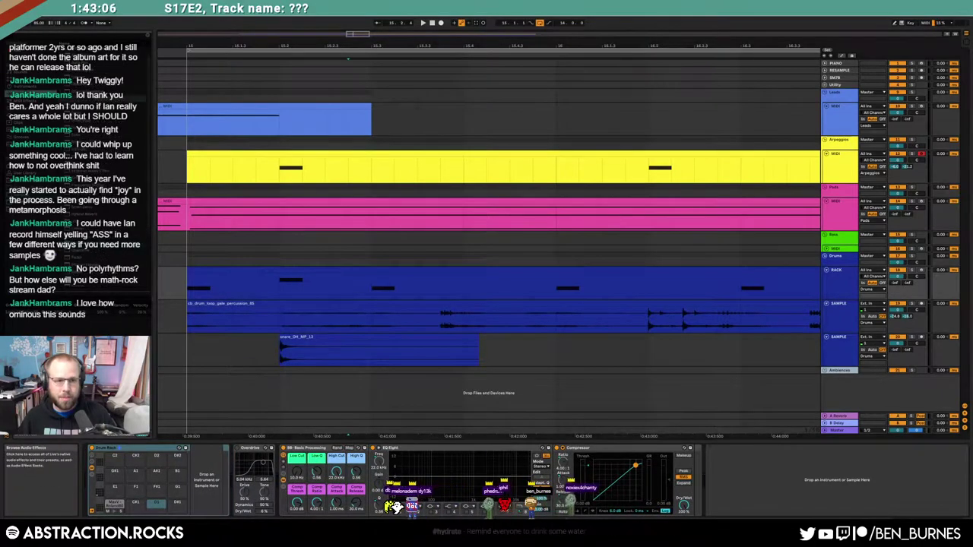
# Step: Add a second Compressor to the snare track, raise Low Cut, enable the first Compressor's makeup gain, and set Comp Thresh to -22.4 dB
pyautogui.click(405, 346)
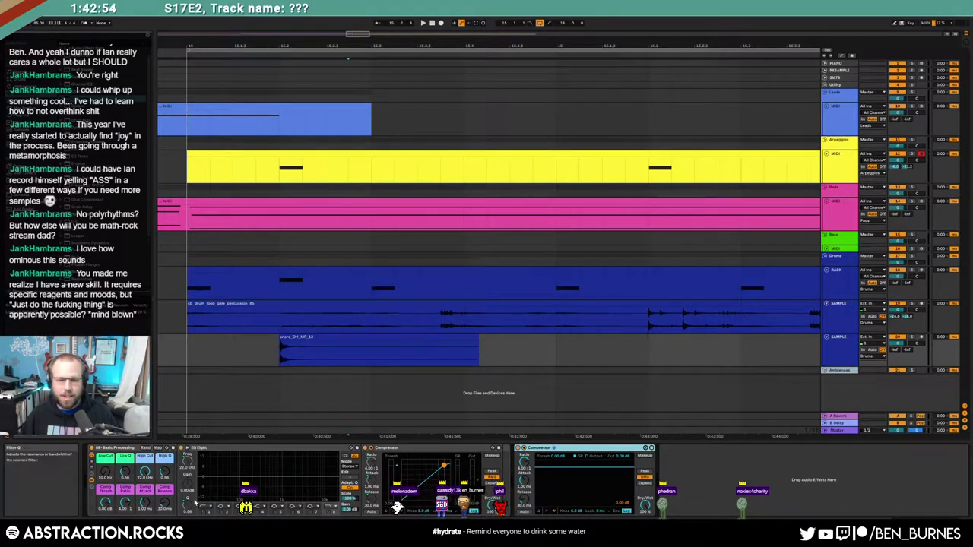
pyautogui.moveTo(105, 472); pyautogui.dragTo(105, 447)
pyautogui.click(493, 456)
pyautogui.moveTo(108, 504); pyautogui.dragTo(108, 525)
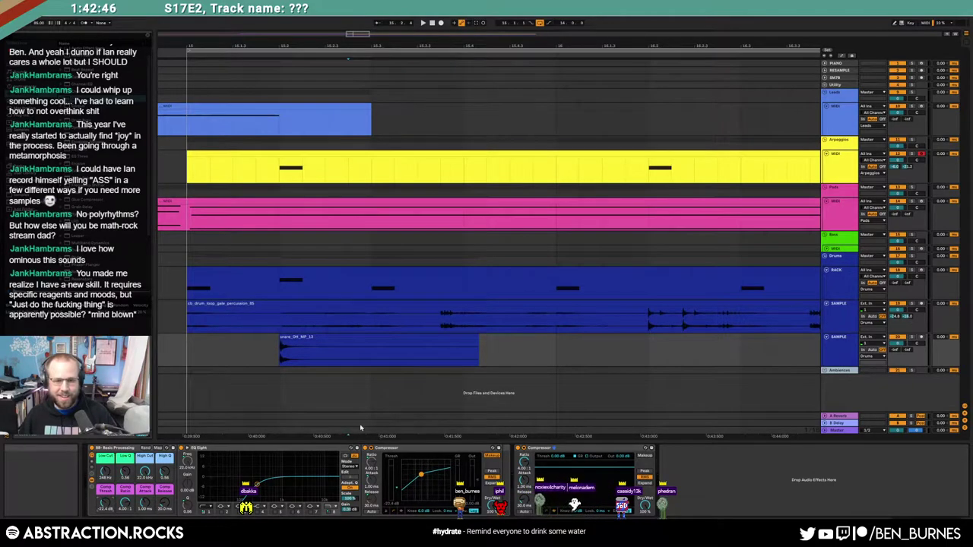
# Step: Trim the snare audio clip to the length of a sixteenth note and raise its clip gain
pyautogui.moveTo(477, 350); pyautogui.dragTo(289, 339)
pyautogui.doubleClick(288, 340)
pyautogui.moveTo(217, 323); pyautogui.dragTo(238, 325)
pyautogui.hotkey('shift', 'Tab')
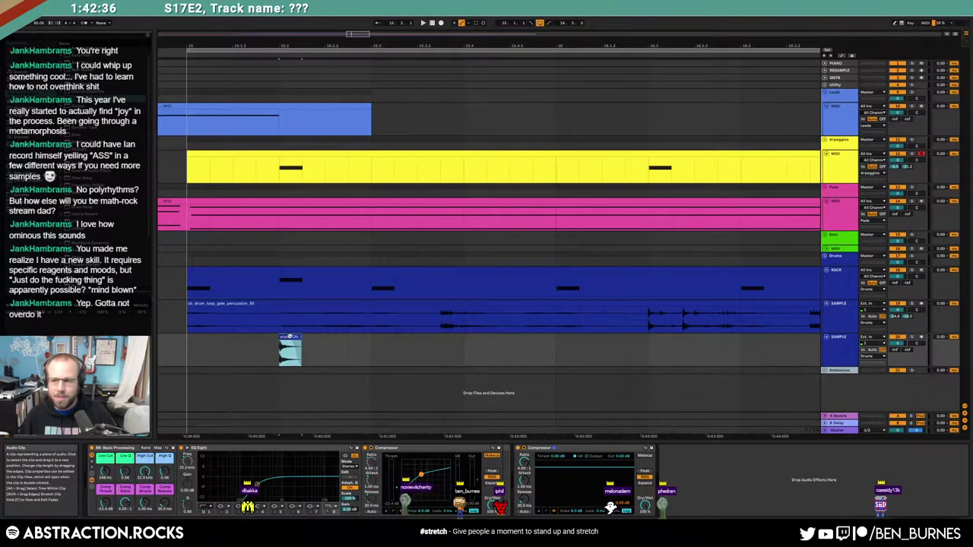
# Step: Delete the leftover D1 snare note from the RACK clip and return to the device chain
pyautogui.doubleClick(481, 271)
pyautogui.doubleClick(379, 342)
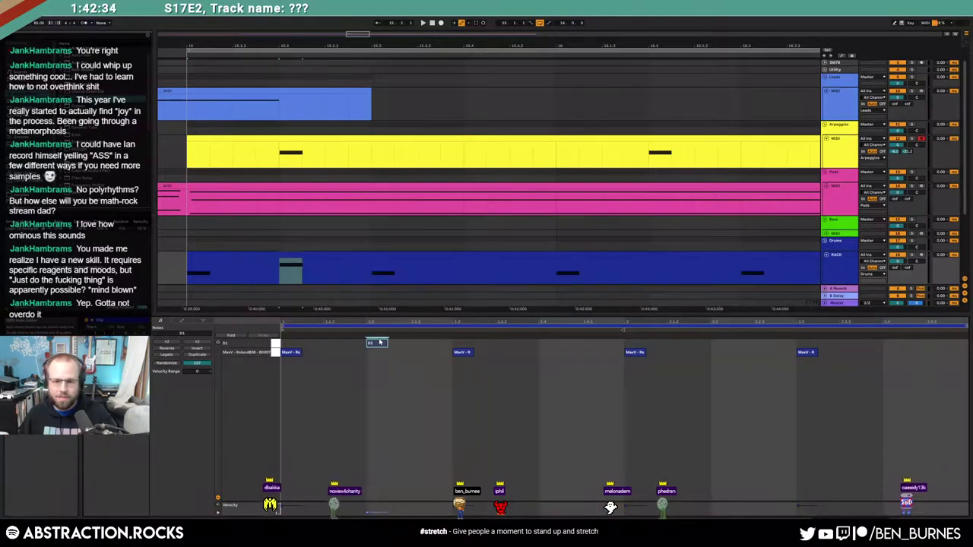
pyautogui.hotkey('shift', 'Tab')
# Step: Raise the snare track's sends to A Reverb and B Delay
pyautogui.click(283, 338)
pyautogui.scroll(-3, 514, 349)
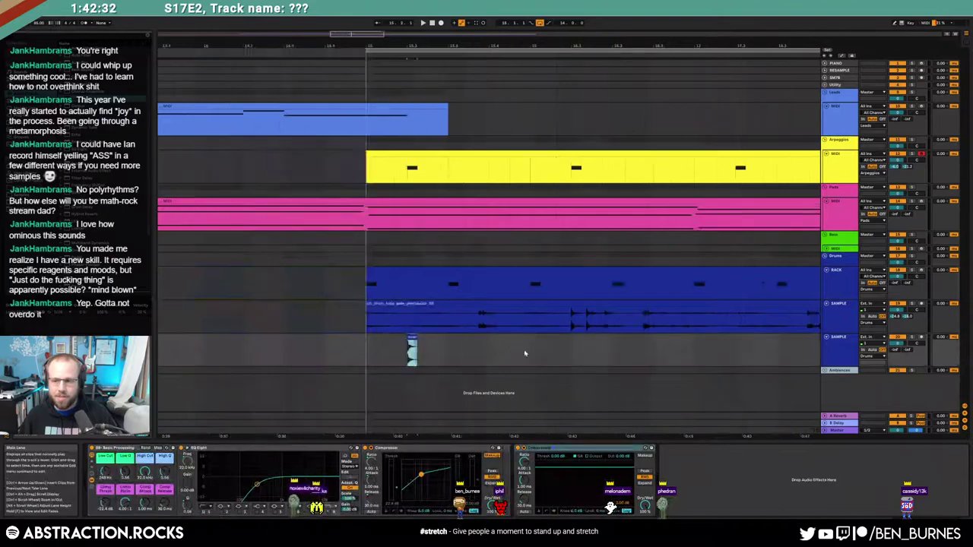
pyautogui.moveTo(921, 343); pyautogui.dragTo(921, 341)
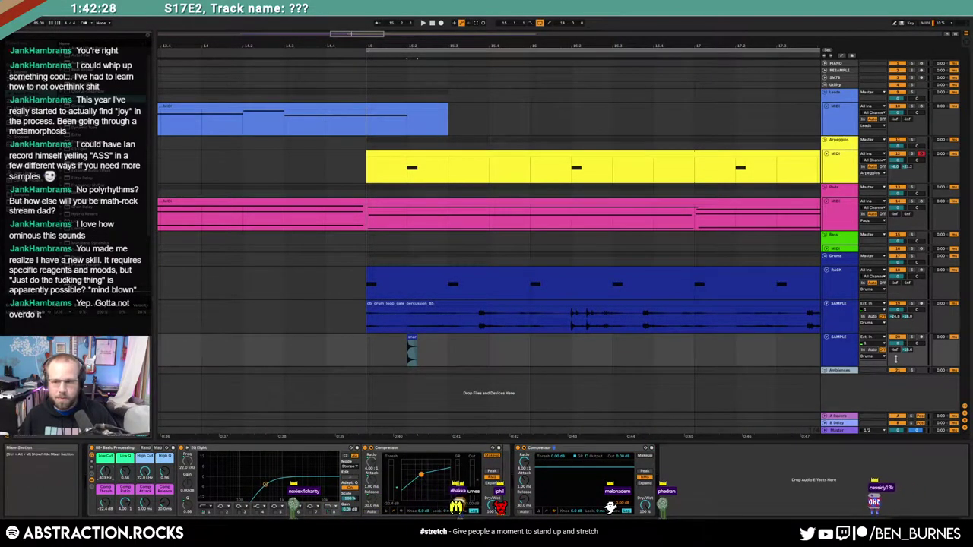
pyautogui.moveTo(895, 350); pyautogui.dragTo(896, 349)
# Step: Duplicate the two-bar snare section from bar 15 to bar 17, play it back, and lower the snare track's volume
pyautogui.moveTo(373, 350)
pyautogui.mouseDown()
pyautogui.moveTo(558, 349)
pyautogui.moveTo(686, 362)
pyautogui.mouseUp()
pyautogui.hotkey('ctrl', 'd')
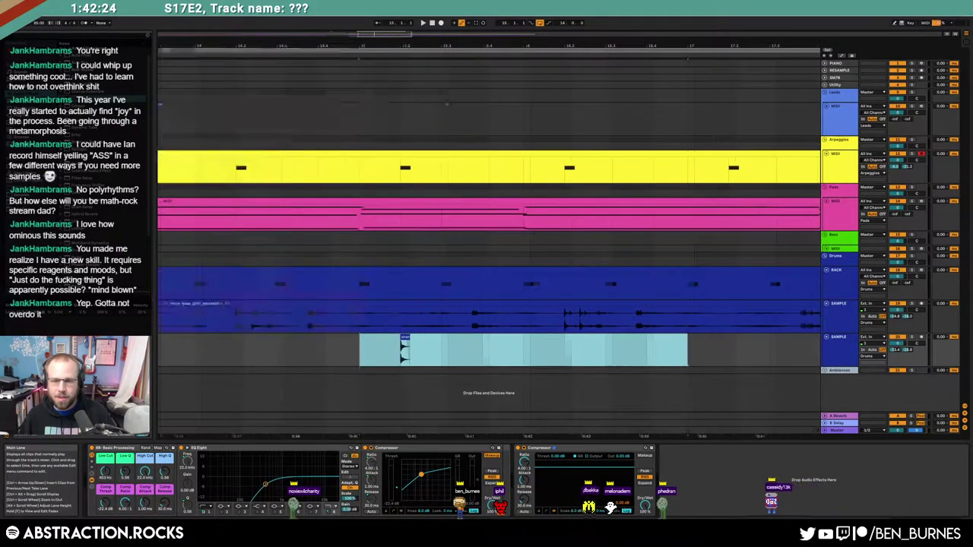
pyautogui.click(254, 355)
pyautogui.scroll(-3, 266, 353)
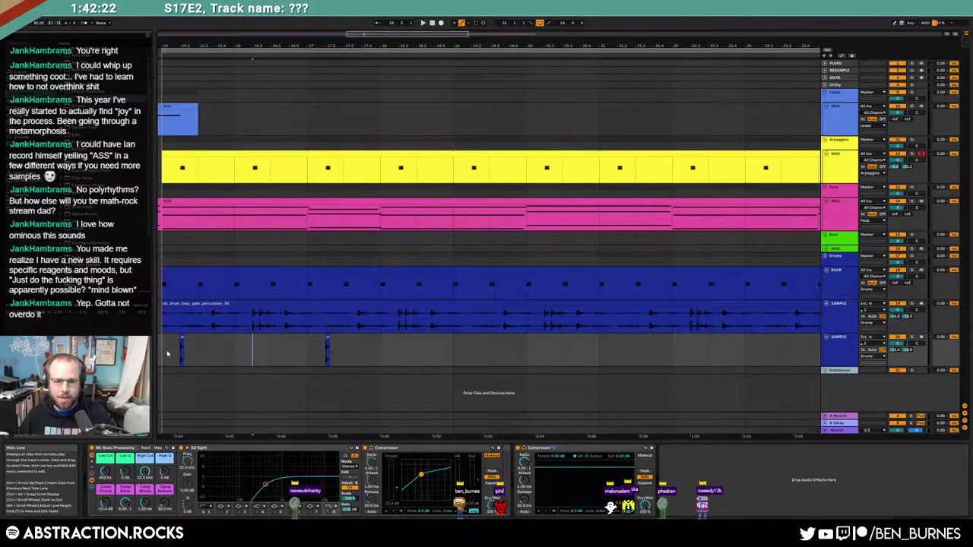
pyautogui.press('space')
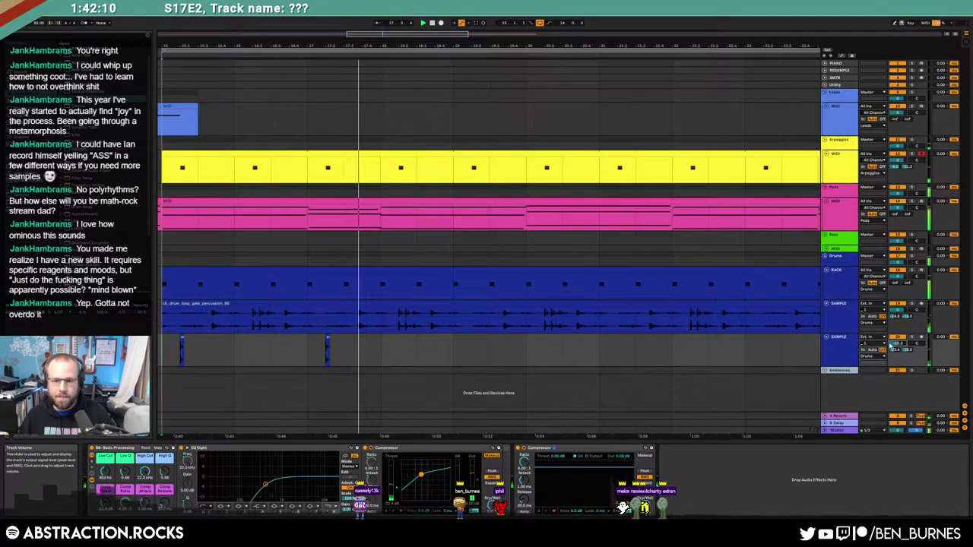
# Step: Duplicate the four-bar snare section from bar 15 three times and delete the extra hit past bar 29
pyautogui.scroll(-2, 373, 353)
pyautogui.moveTo(275, 353); pyautogui.dragTo(399, 355)
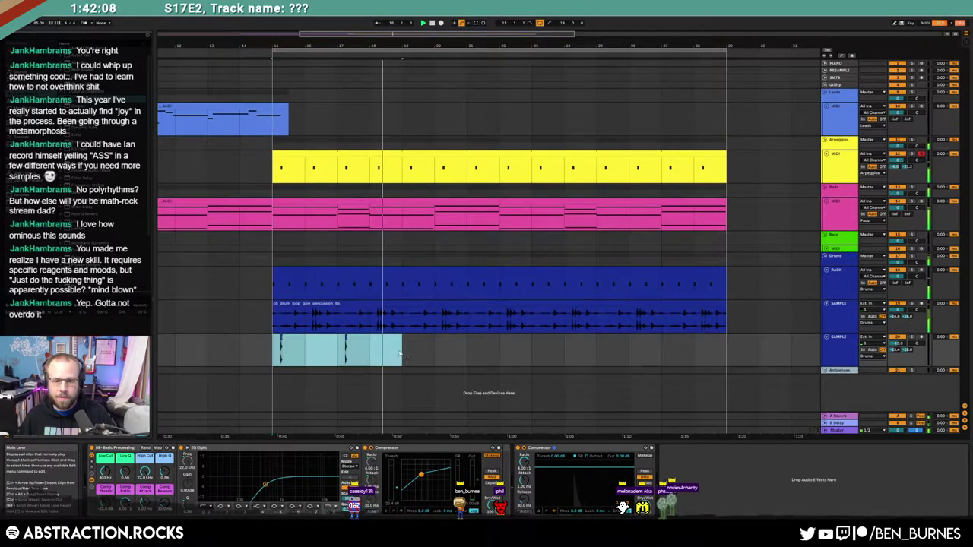
pyautogui.hotkey('ctrl', 'd')
pyautogui.hotkey('ctrl', 'd')
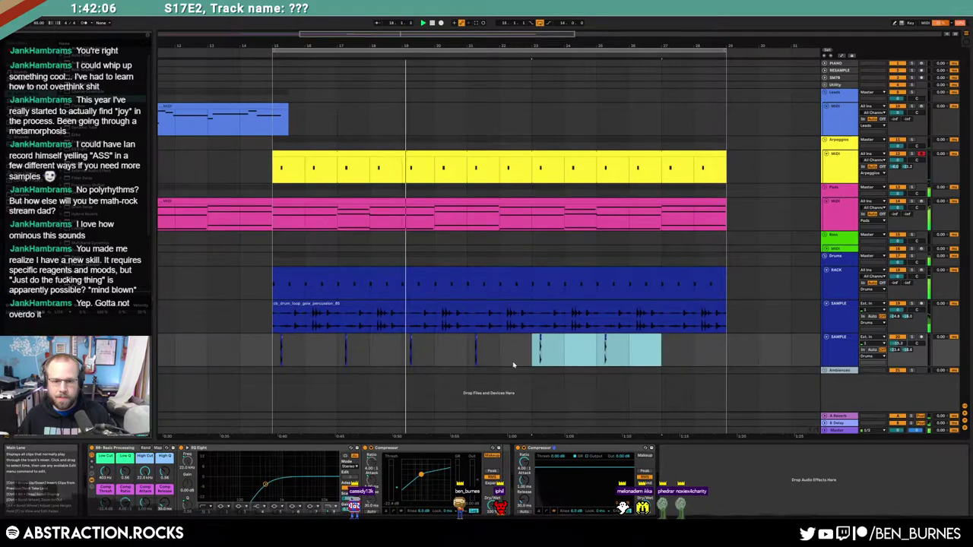
pyautogui.hotkey('ctrl', 'd')
pyautogui.moveTo(759, 355); pyautogui.dragTo(732, 354)
pyautogui.press('Delete')
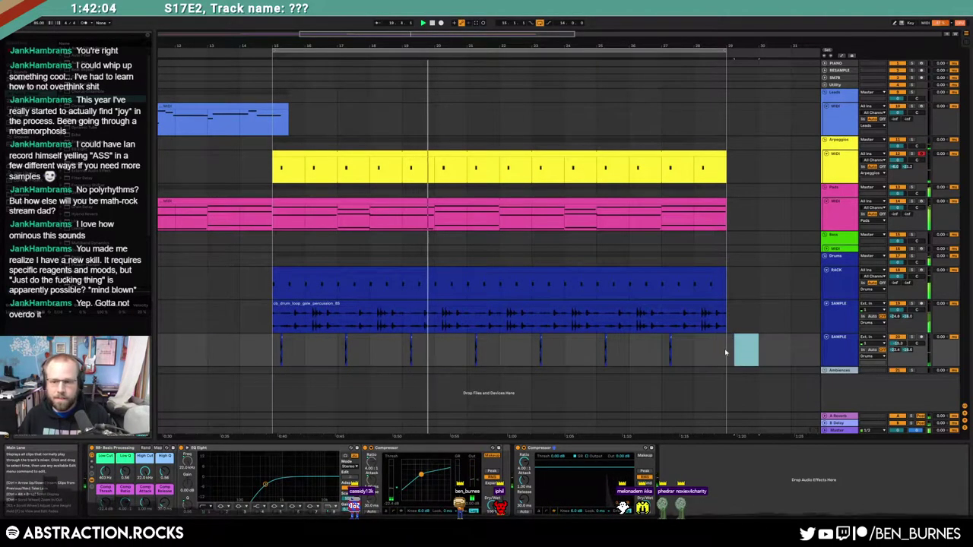
# Step: Place the insert marker at bar 29 on the snare track and show the automation lanes
pyautogui.click(729, 350)
pyautogui.hotkey('shift', 'Tab')
pyautogui.hotkey('shift', 'Tab')
pyautogui.press('a')
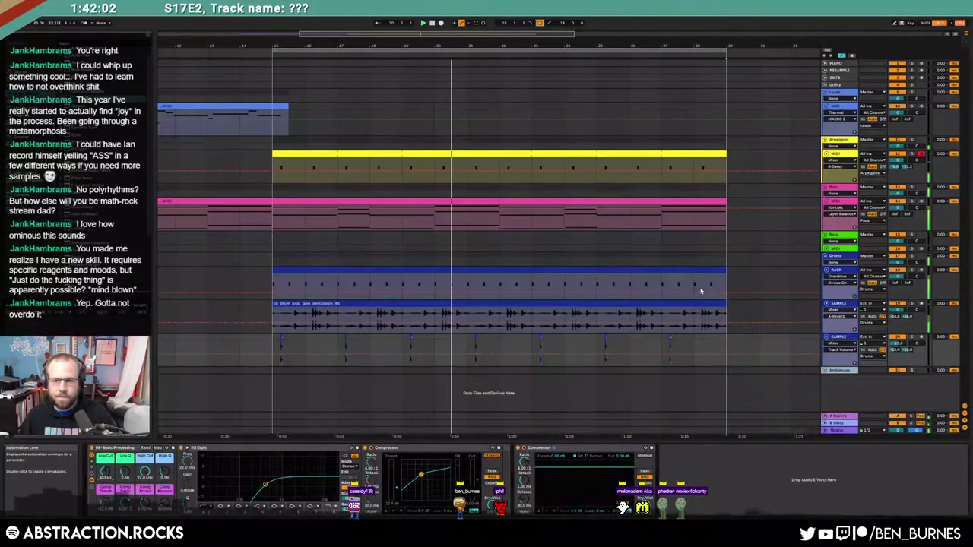
# Step: Show the kick rack's Redux Sample Rate automation, select it from bar 15 to 30, compress its end to bar 29, and hide the automation
pyautogui.click(715, 281)
pyautogui.click(840, 277)
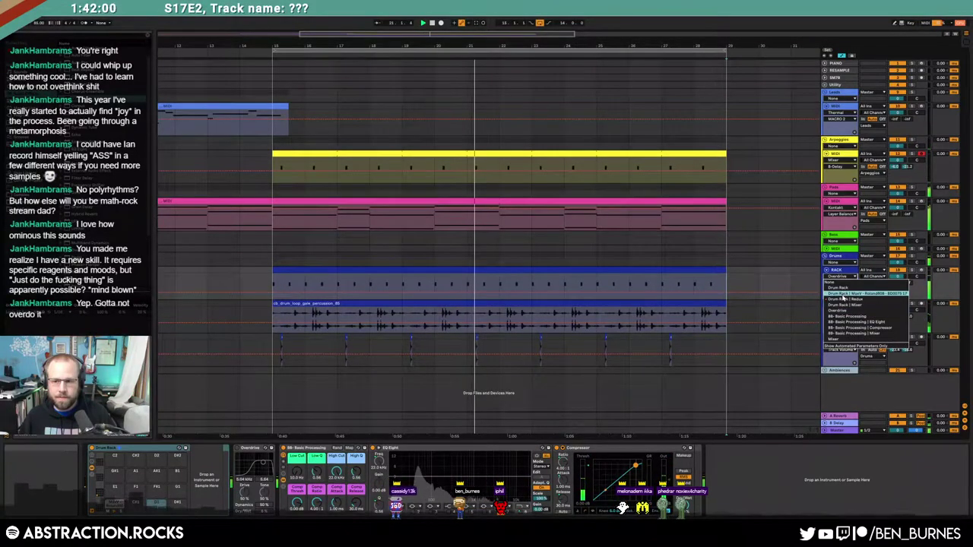
pyautogui.click(843, 300)
pyautogui.click(840, 283)
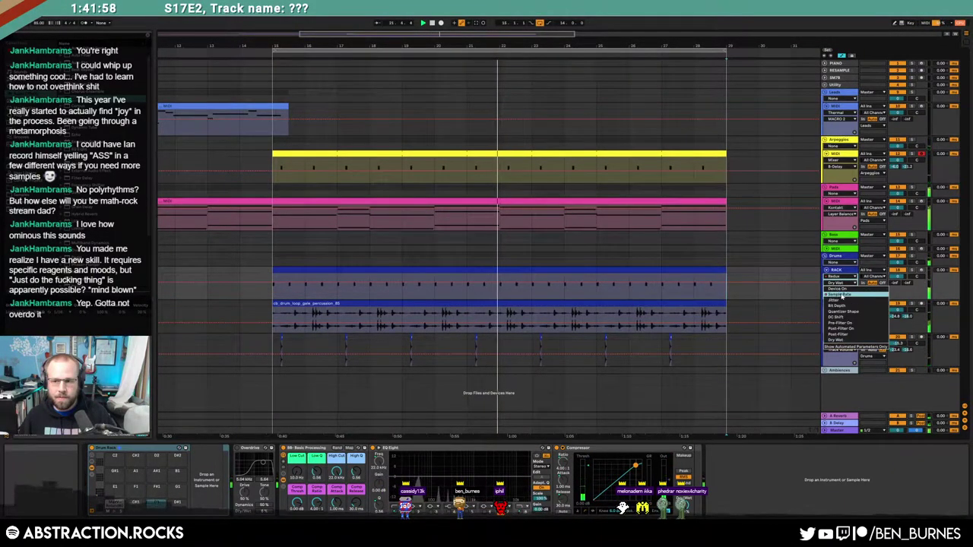
pyautogui.click(841, 295)
pyautogui.moveTo(758, 289); pyautogui.dragTo(273, 289)
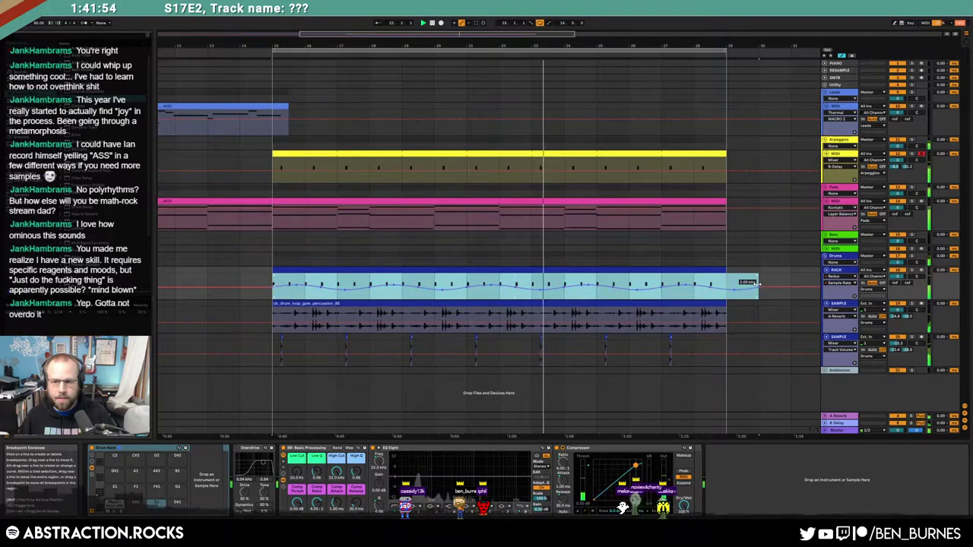
pyautogui.moveTo(756, 285); pyautogui.dragTo(726, 285)
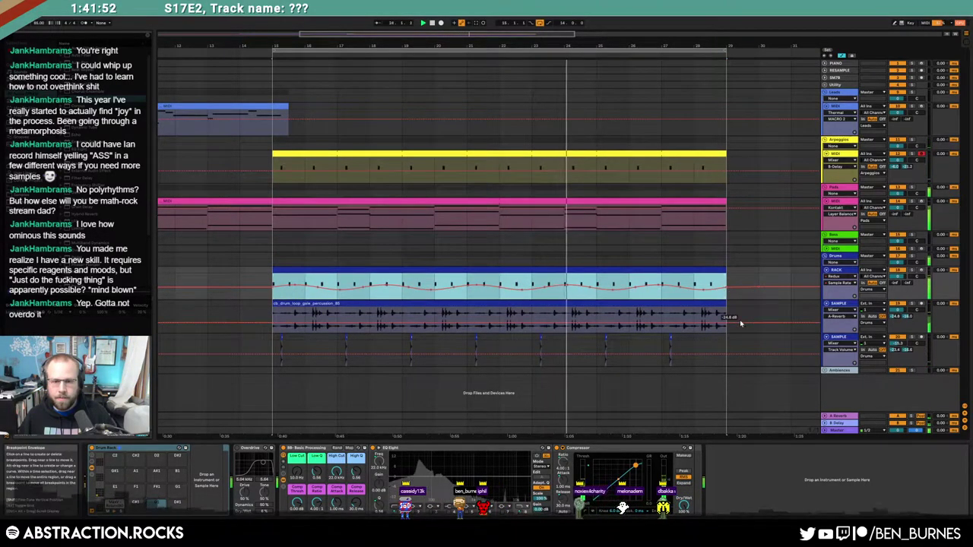
pyautogui.click(750, 278)
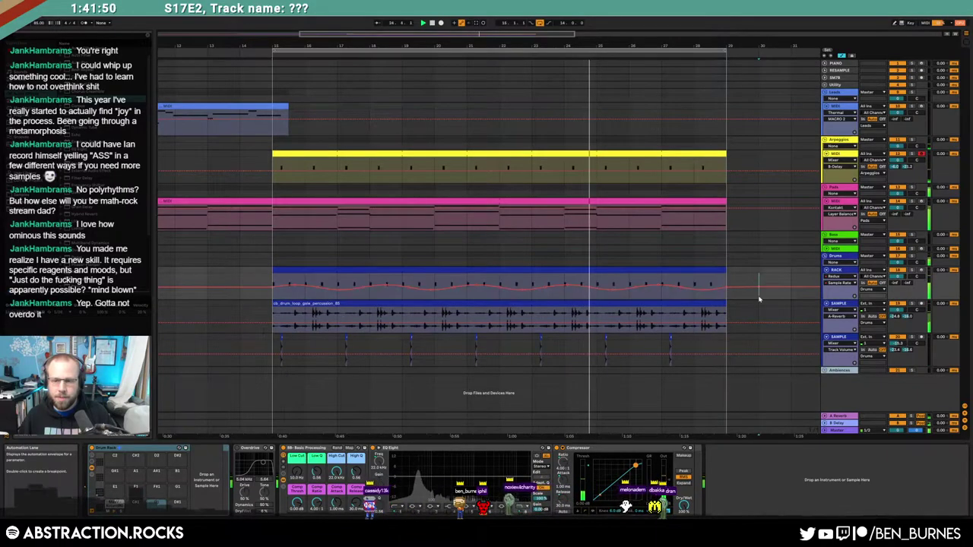
pyautogui.press('a')
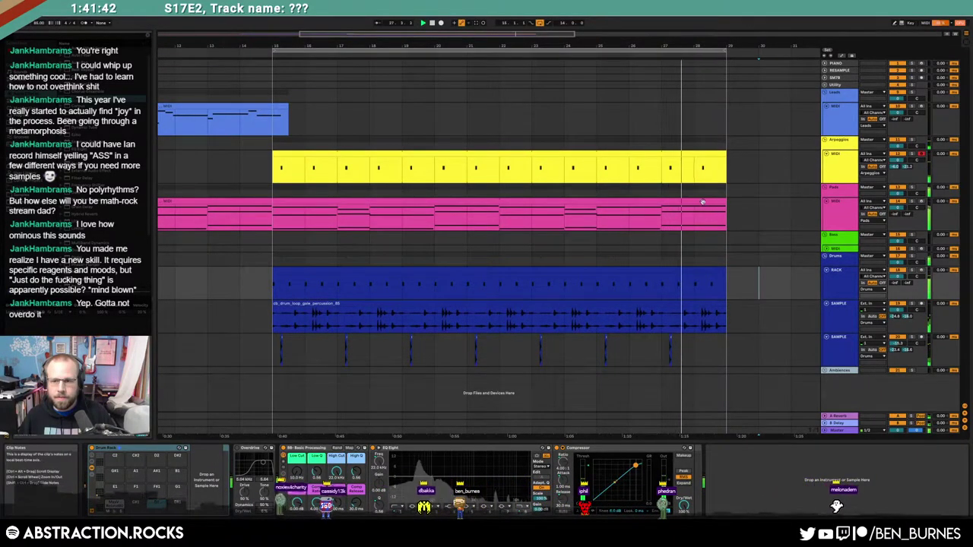
# Step: Separate bars 22 to 29 of the pad track into their own clip and open its notes at the last chord
pyautogui.click(502, 214)
pyautogui.moveTo(502, 214); pyautogui.dragTo(721, 220)
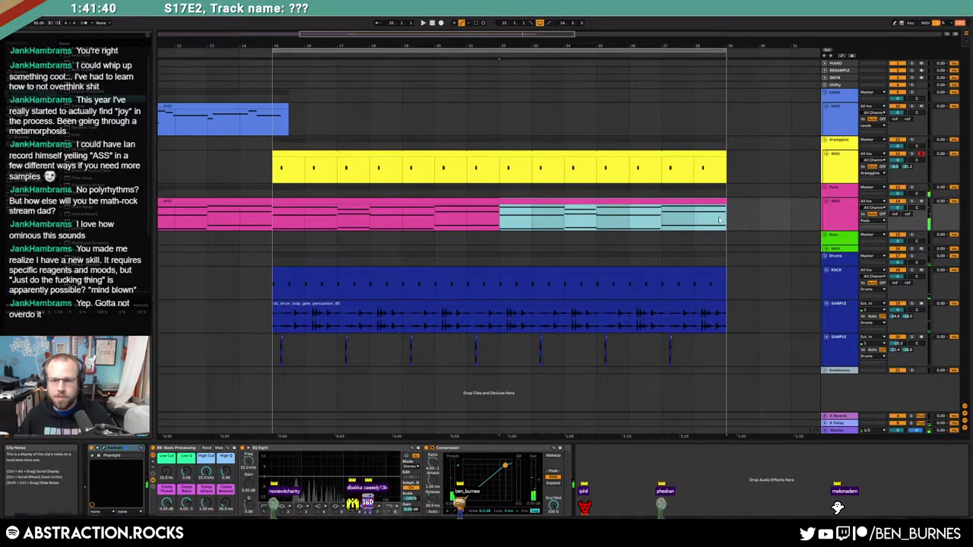
pyautogui.doubleClick(704, 200)
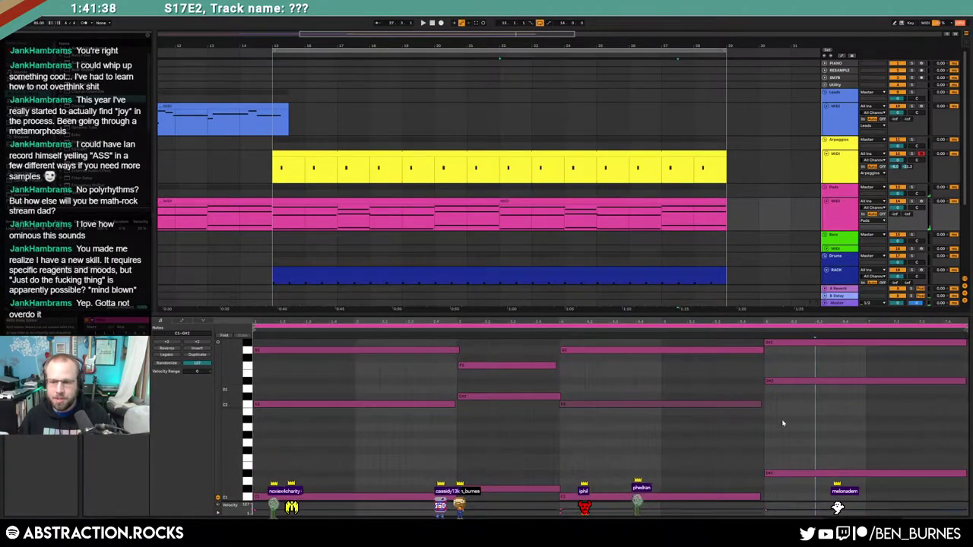
pyautogui.click(811, 489)
pyautogui.scroll(1, 797, 448)
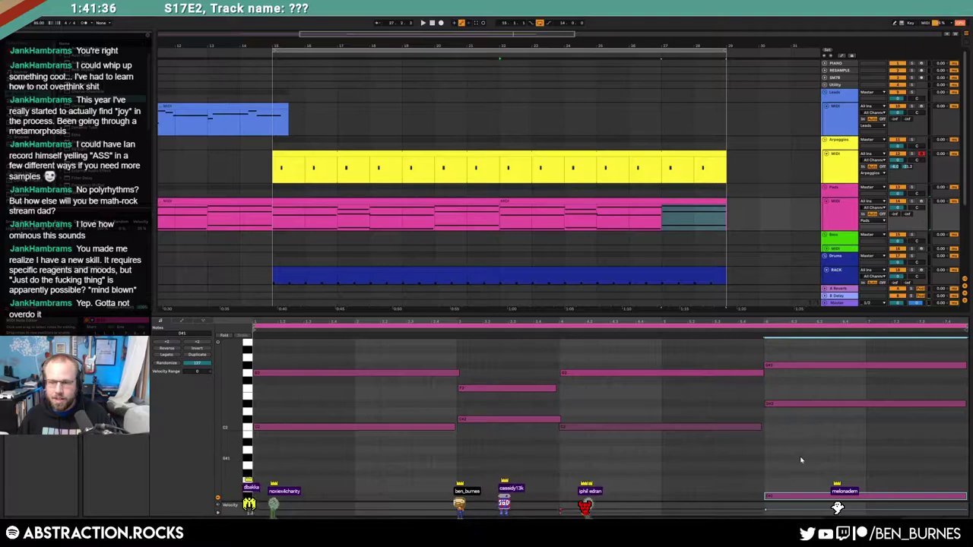
pyautogui.scroll(-4, 806, 459)
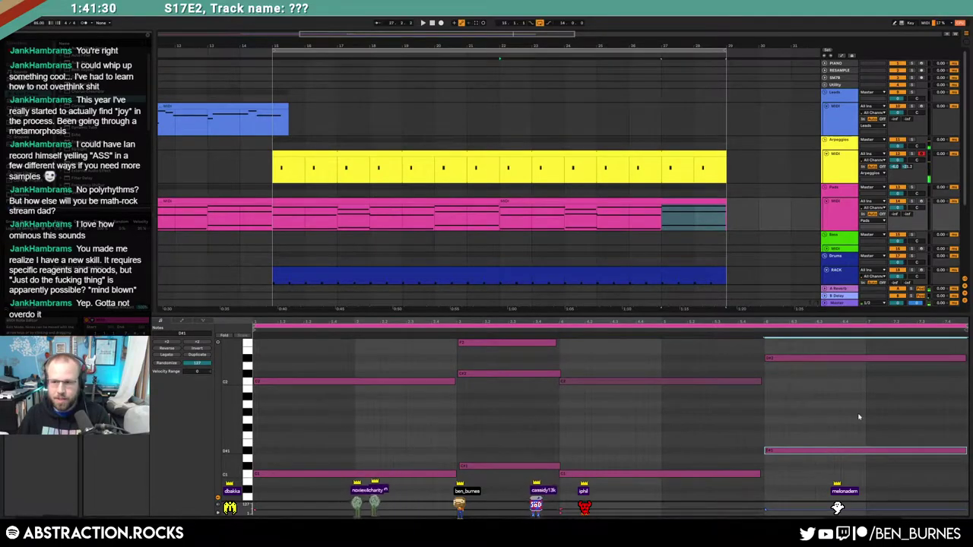
# Step: With the pad track armed, lower the last chord's D#1 and D#2 to C#1 and C#2 and add a two-bar D#3 above it
pyautogui.click(922, 201)
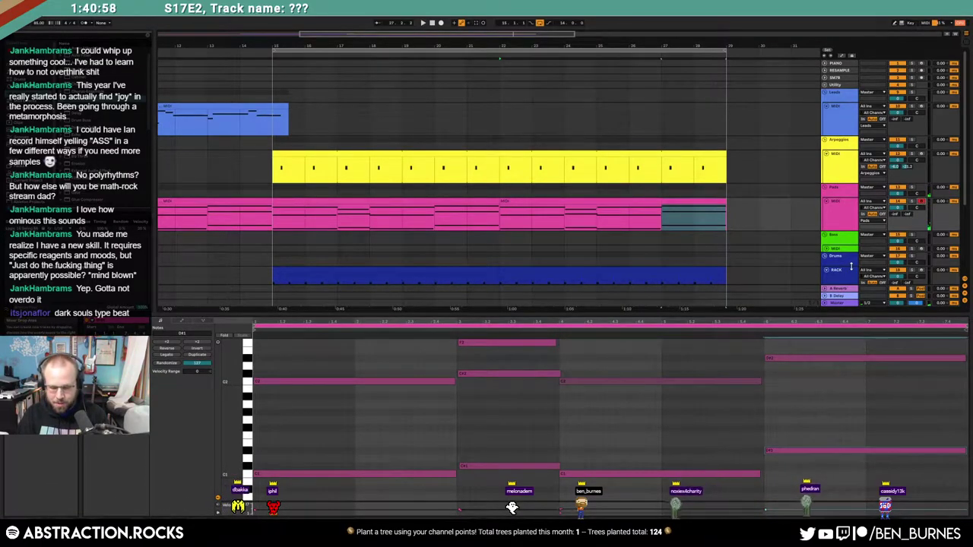
pyautogui.scroll(3, 796, 395)
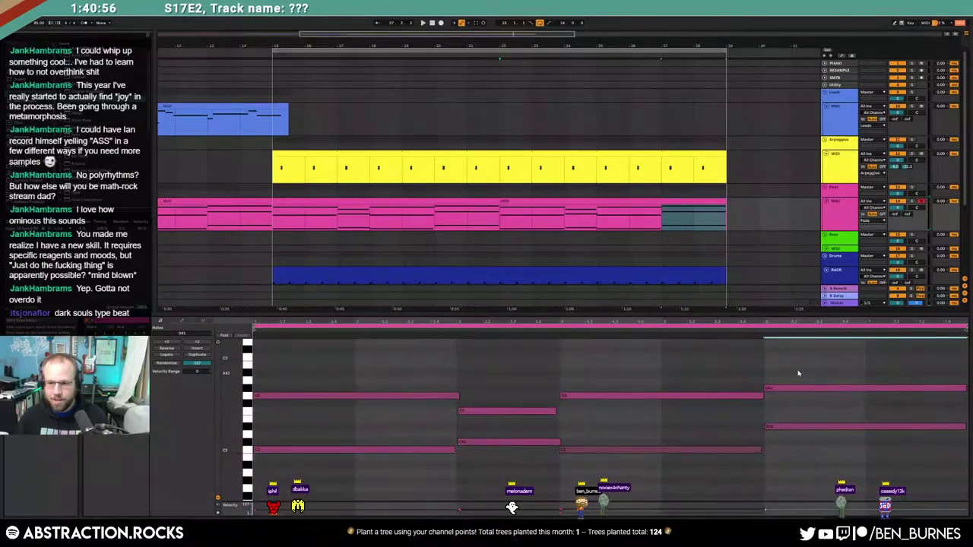
pyautogui.scroll(-2, 798, 401)
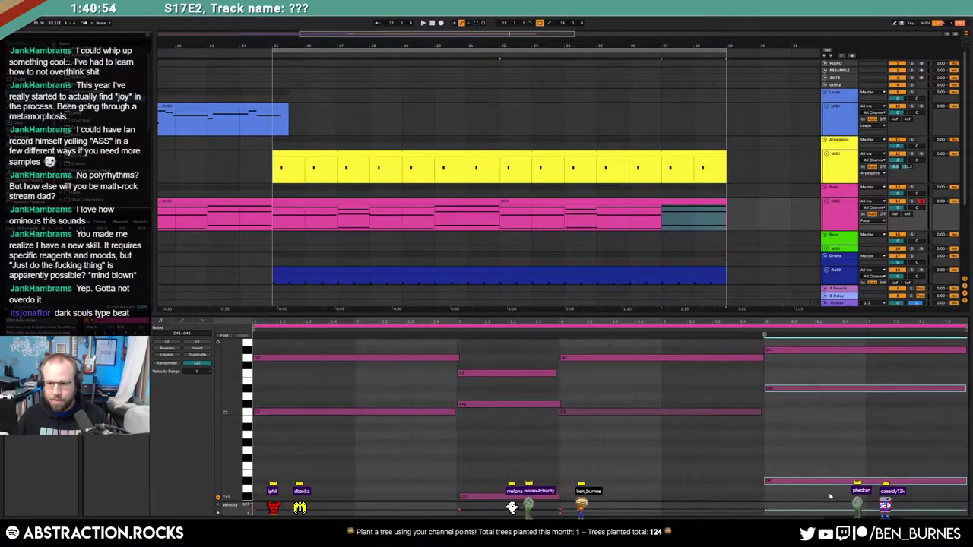
pyautogui.scroll(3, 821, 435)
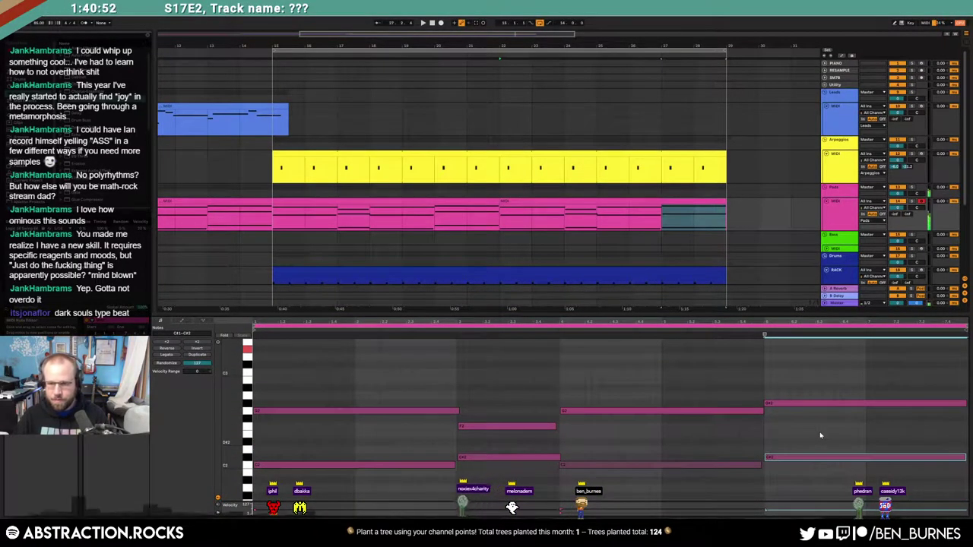
pyautogui.doubleClick(765, 349)
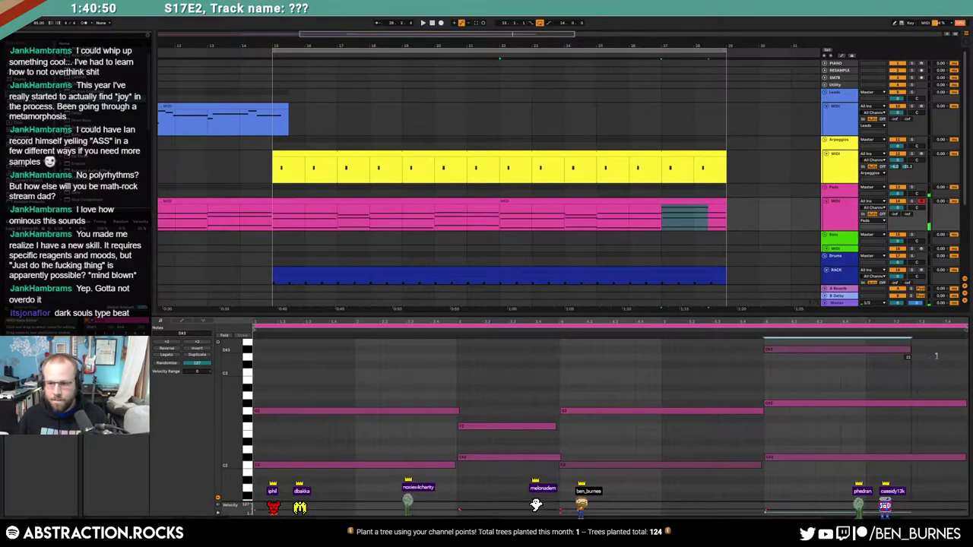
# Step: Duplicate the pad clip spanning bars 22 to 29 so the copy starts at bar 29
pyautogui.keyDown('shift'); pyautogui.click(537, 210); pyautogui.keyUp('shift')
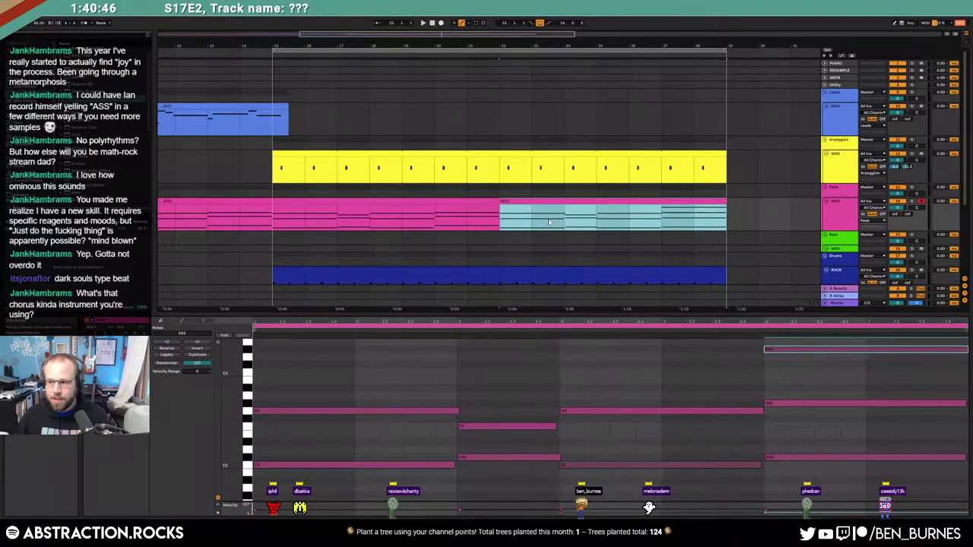
pyautogui.hotkey('ctrl', 'd')
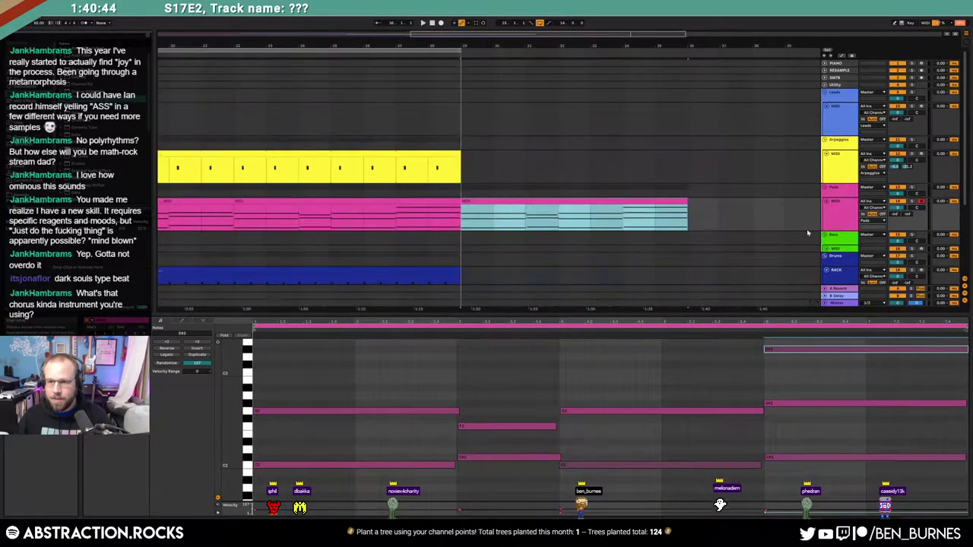
# Step: Show the pad track's Pharlight instrument in the Kontakt window and close it again
pyautogui.doubleClick(839, 212)
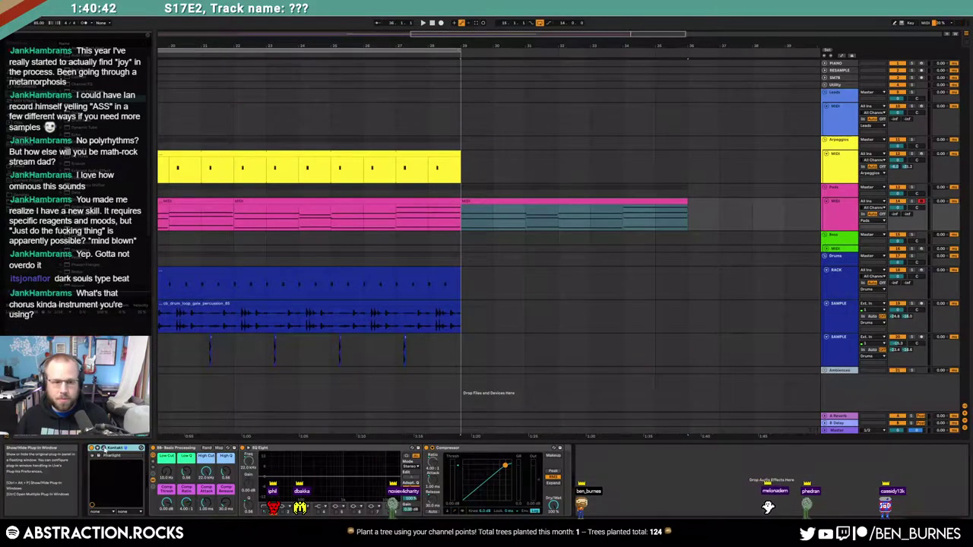
pyautogui.click(92, 448)
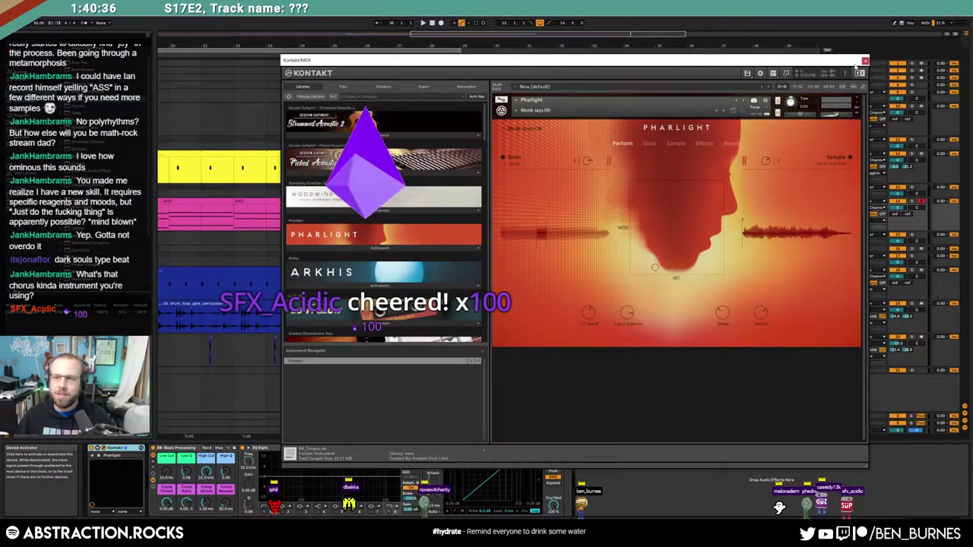
pyautogui.click(865, 61)
# Step: Open the pad clip at bar 29 and add top notes: D3 over its bars 1–2, C#3 over bar 3, and D3 over bars 4–5
pyautogui.click(518, 201)
pyautogui.doubleClick(519, 202)
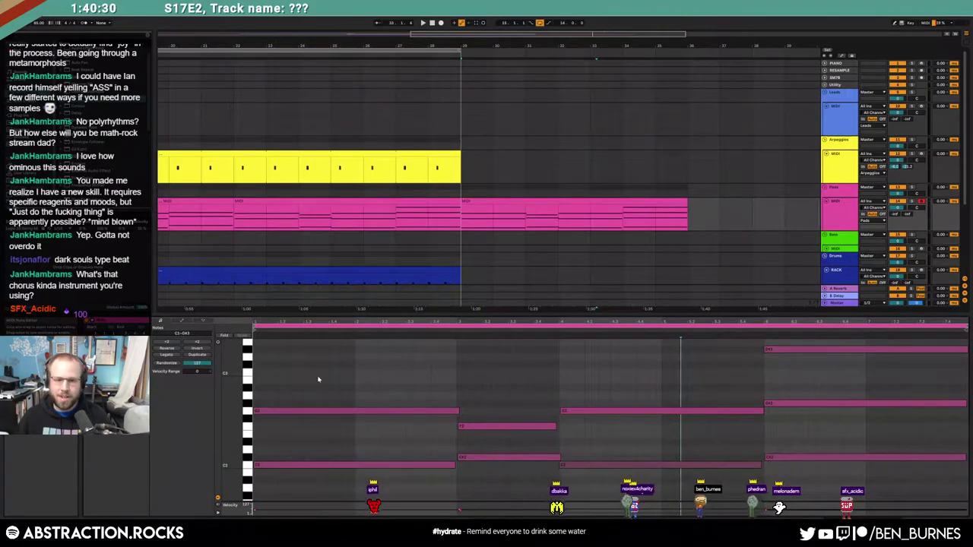
pyautogui.moveTo(255, 358)
pyautogui.mouseDown()
pyautogui.moveTo(455, 358)
pyautogui.moveTo(558, 376)
pyautogui.moveTo(762, 354)
pyautogui.mouseUp()
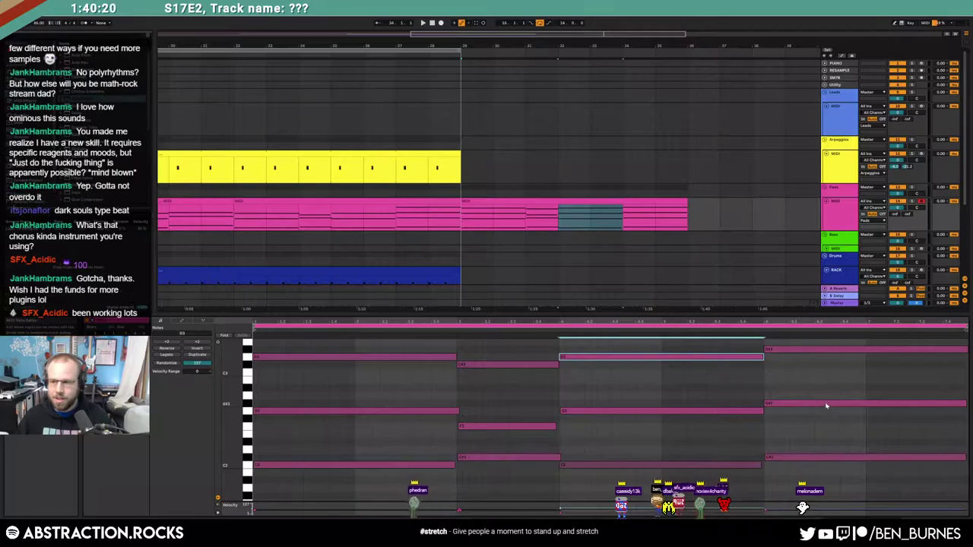
# Step: Raise the C#1 and C#2 notes of the clip's last chord two semitones to D#1 and D#2, and close the note editor
pyautogui.scroll(-3, 827, 405)
pyautogui.scroll(-3, 827, 404)
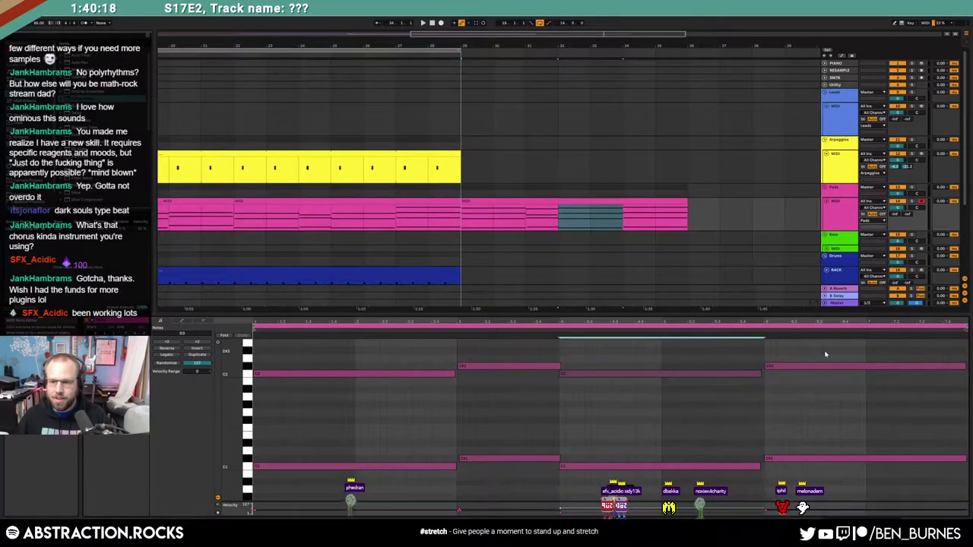
pyautogui.moveTo(825, 353); pyautogui.dragTo(838, 482)
pyautogui.press('Up')
pyautogui.press('Up')
pyautogui.click(726, 417)
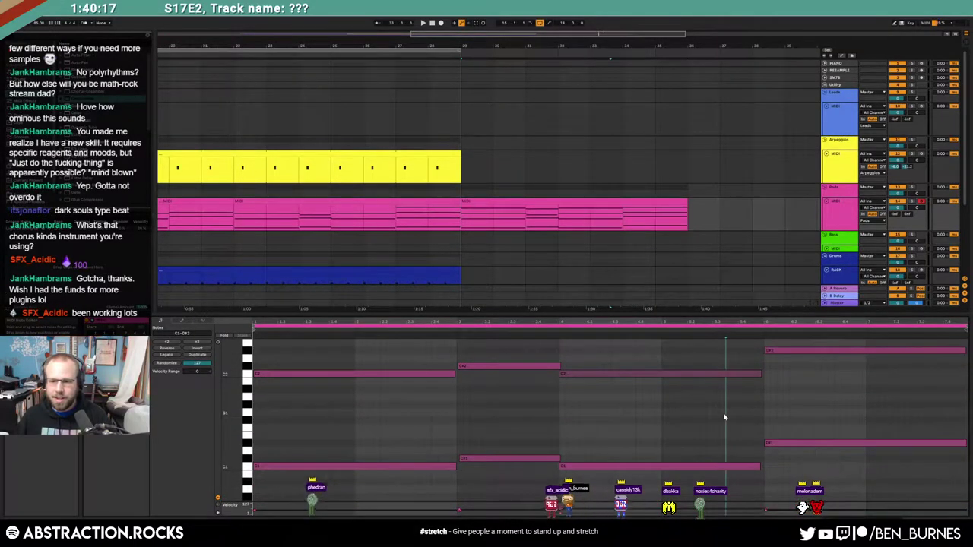
pyautogui.click(674, 373)
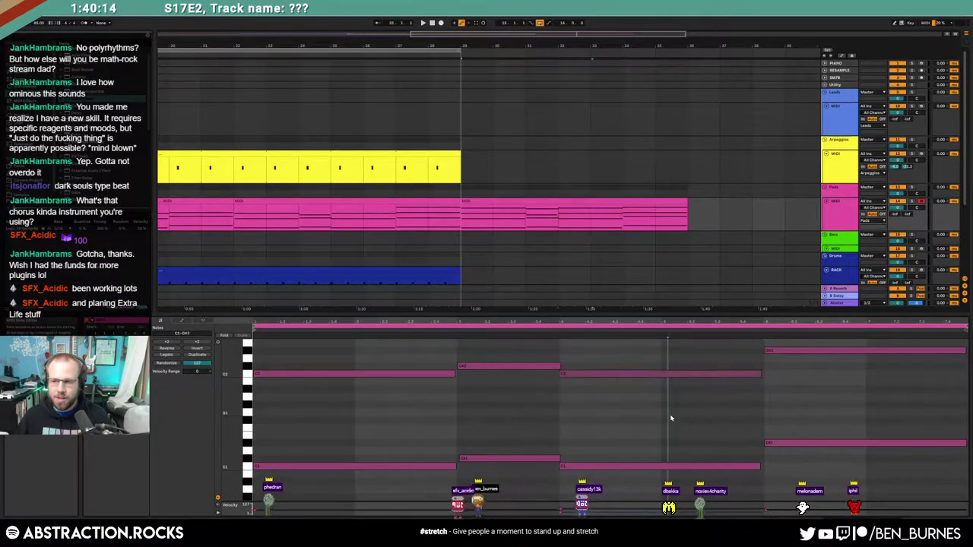
pyautogui.click(684, 418)
pyautogui.hotkey('shift', 'Tab')
# Step: Duplicate the kick rack section from bars 15–29 to bar 29 and extend the last pad clip to bar 43
pyautogui.click(550, 201)
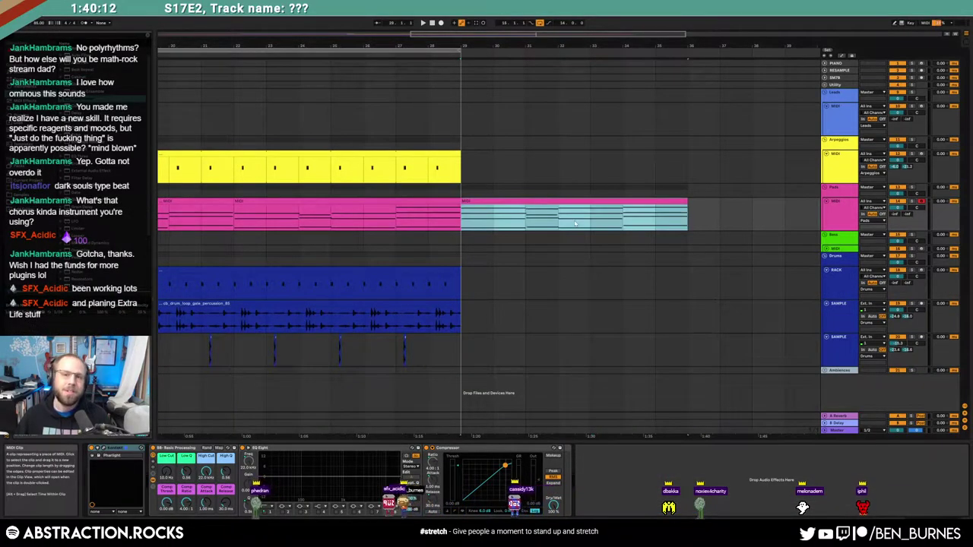
pyautogui.moveTo(508, 35); pyautogui.dragTo(402, 21)
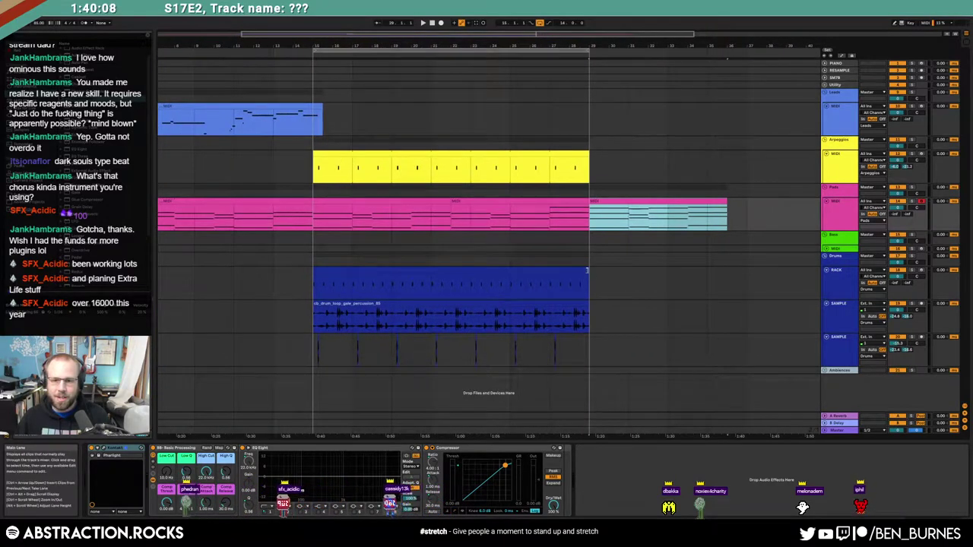
pyautogui.click(586, 274)
pyautogui.hotkey('ctrl', 'd')
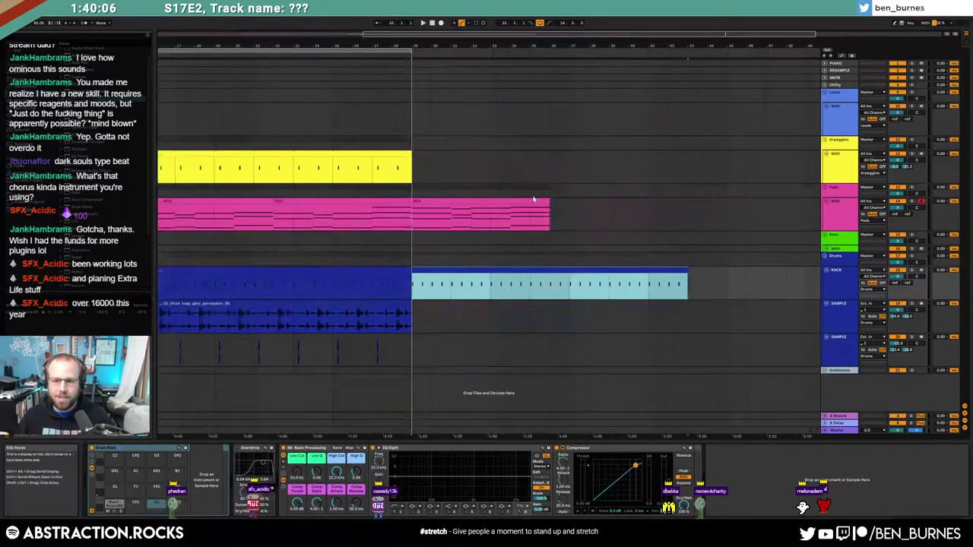
pyautogui.moveTo(548, 205); pyautogui.dragTo(688, 211)
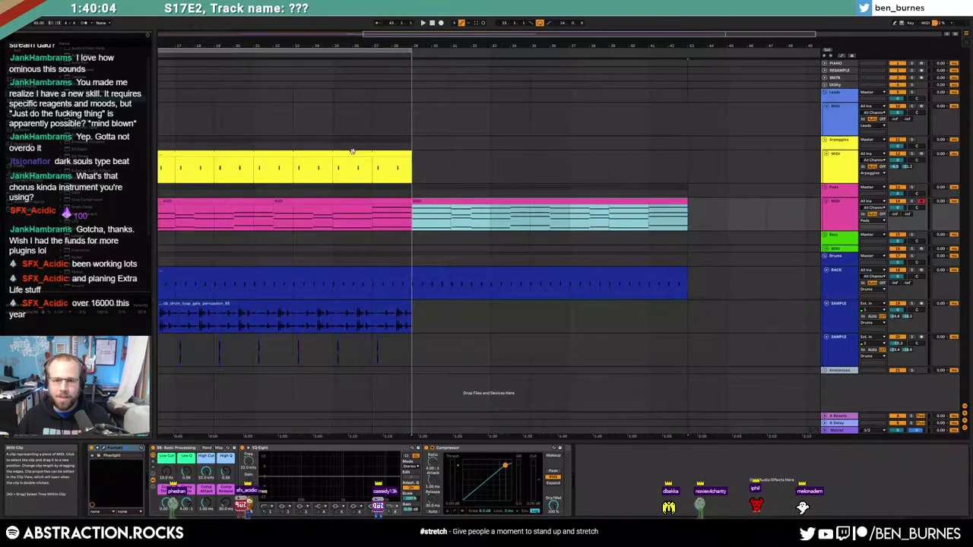
# Step: Extend the arpeggio and percussion loop clips to bar 43 and duplicate the snare hits of bars 15–29 to bar 29
pyautogui.moveTo(411, 153); pyautogui.dragTo(688, 153)
pyautogui.moveTo(411, 317); pyautogui.dragTo(688, 316)
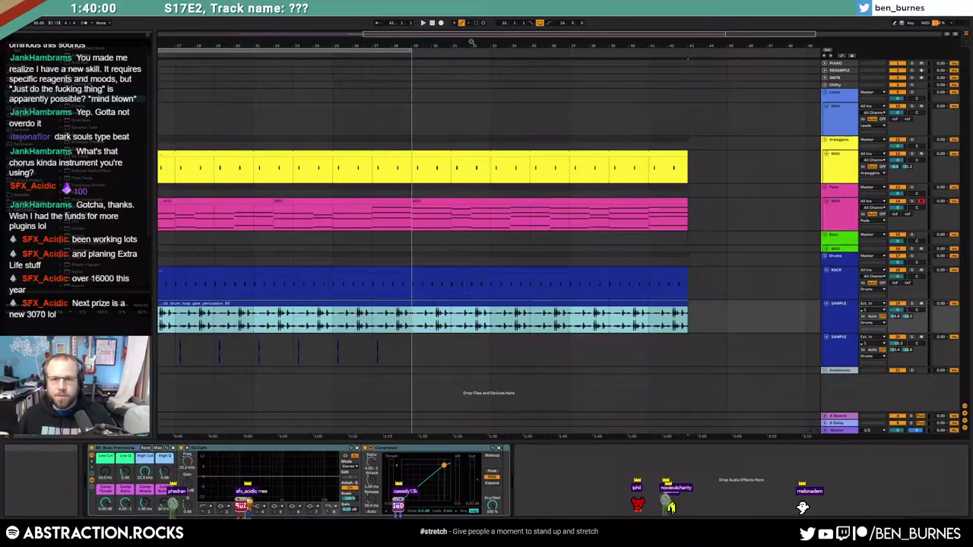
pyautogui.moveTo(471, 42); pyautogui.dragTo(629, 44)
pyautogui.moveTo(291, 355); pyautogui.dragTo(570, 355)
pyautogui.hotkey('ctrl', 'd')
pyautogui.scroll(-3, 423, 161)
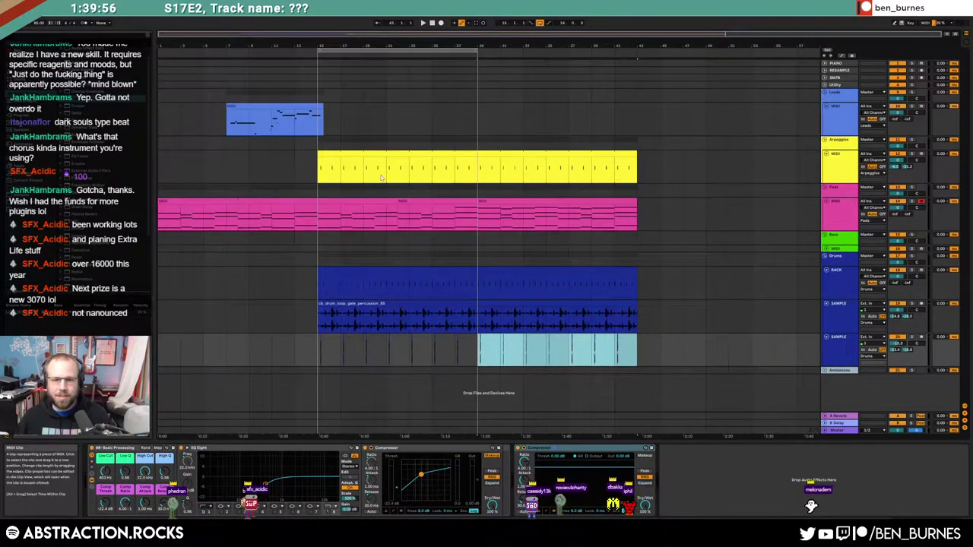
# Step: Play the arrangement from bar 1 and open the notes of the lead clip
pyautogui.click(435, 24)
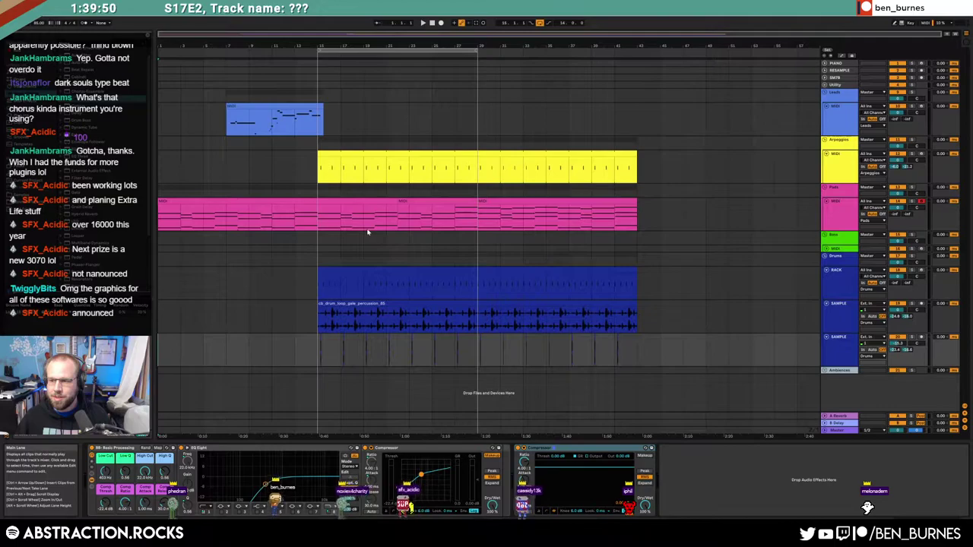
pyautogui.press('space')
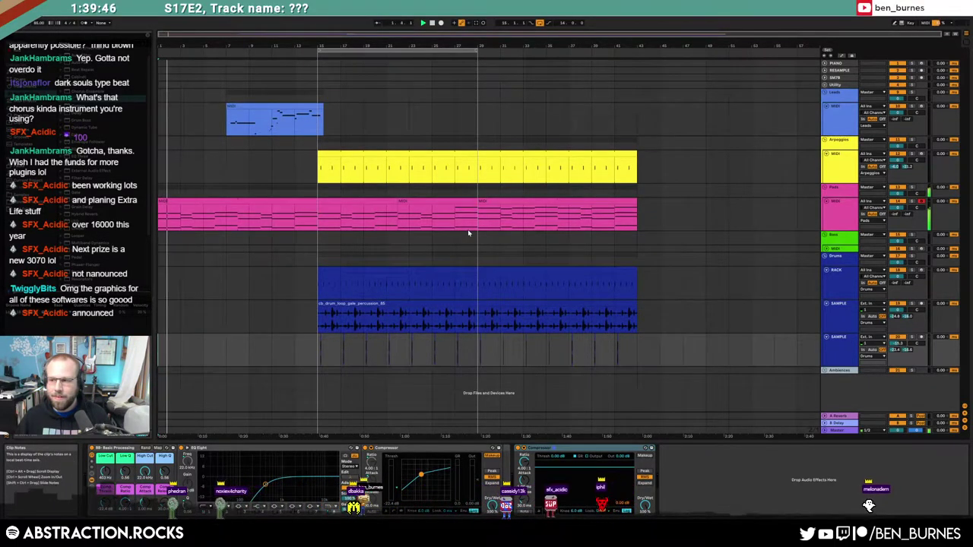
pyautogui.click(226, 283)
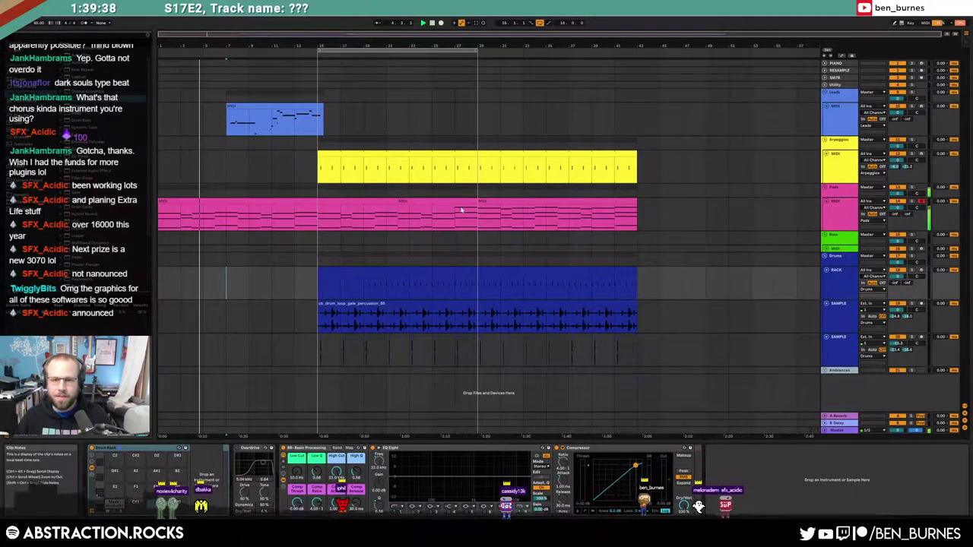
pyautogui.click(478, 156)
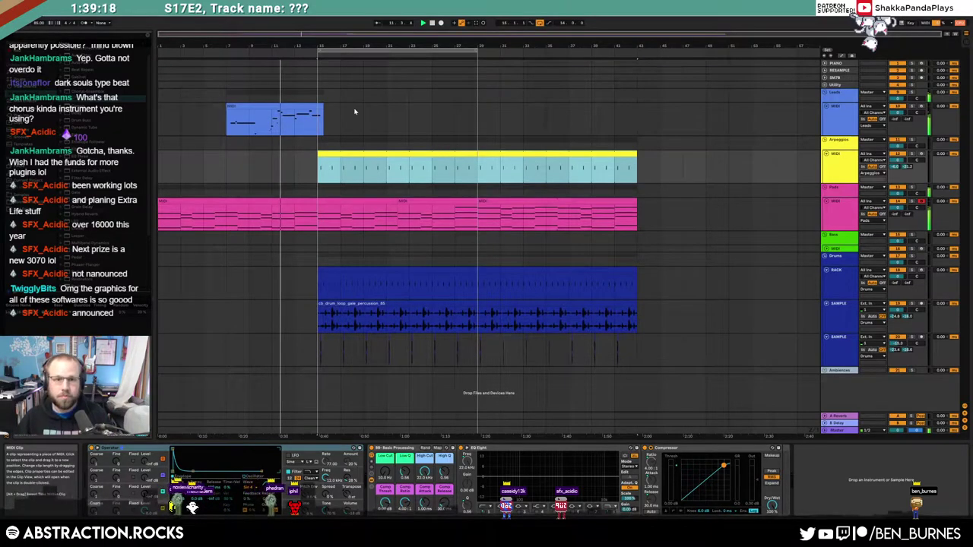
pyautogui.doubleClick(290, 102)
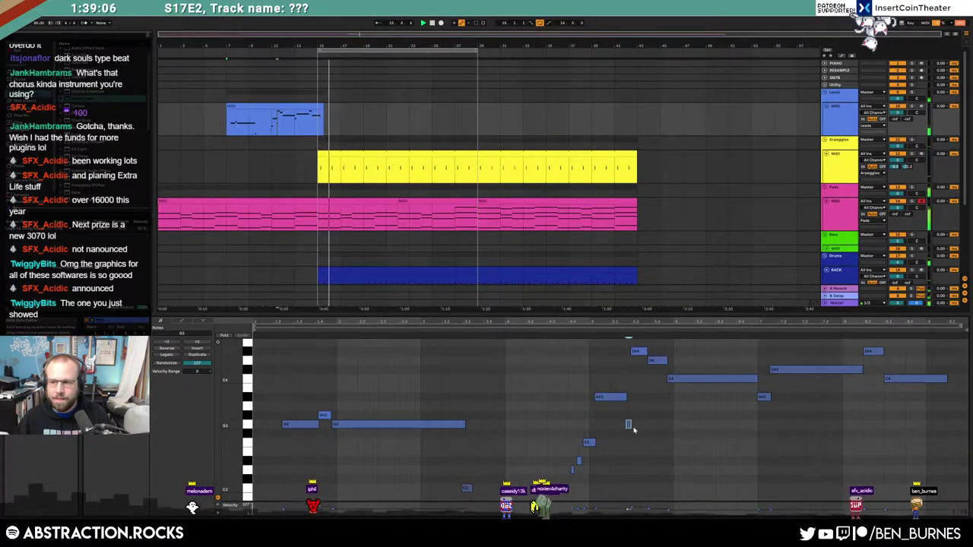
# Step: Examine the devices on the arpeggio and pad tracks, including the pad's Pharlight instrument in Kontakt
pyautogui.hotkey('shift', 'Tab')
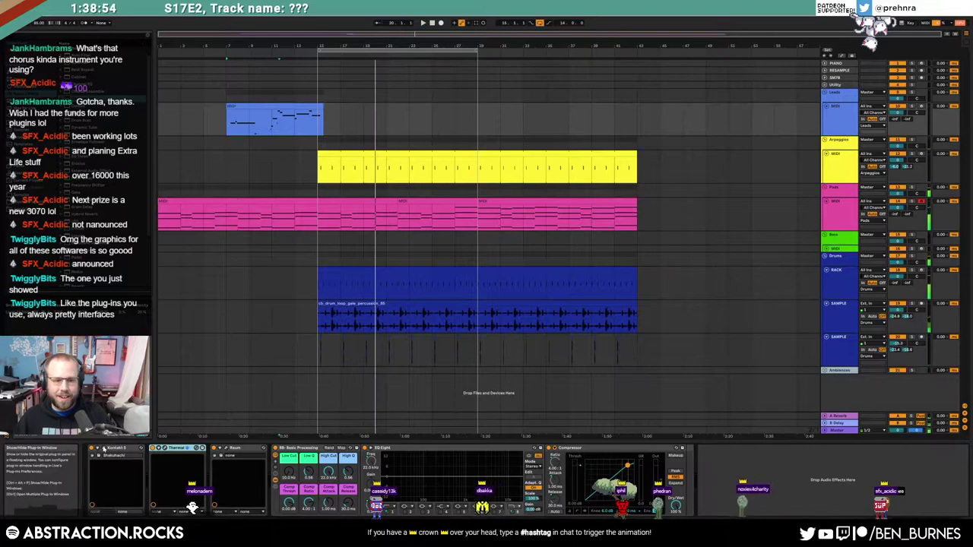
pyautogui.click(837, 159)
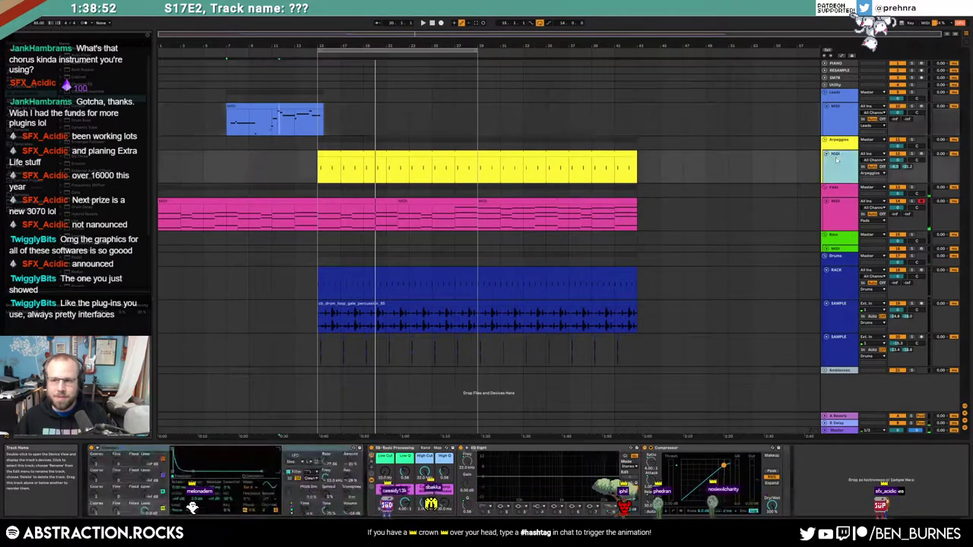
pyautogui.click(847, 215)
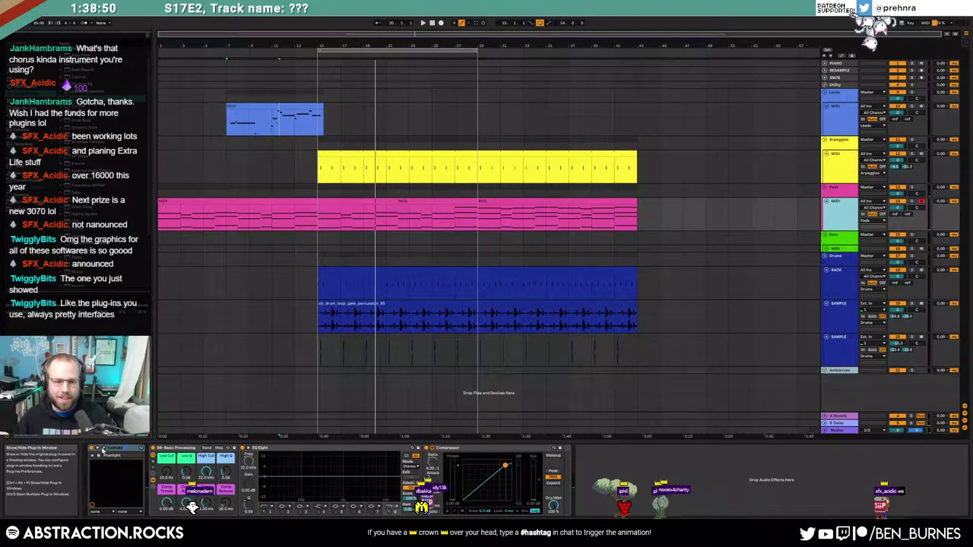
pyautogui.click(104, 449)
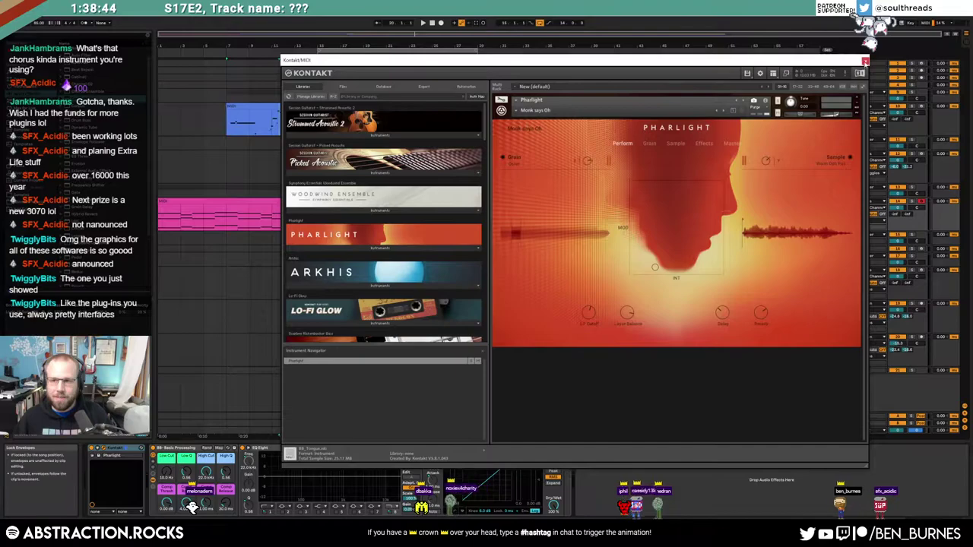
pyautogui.click(865, 61)
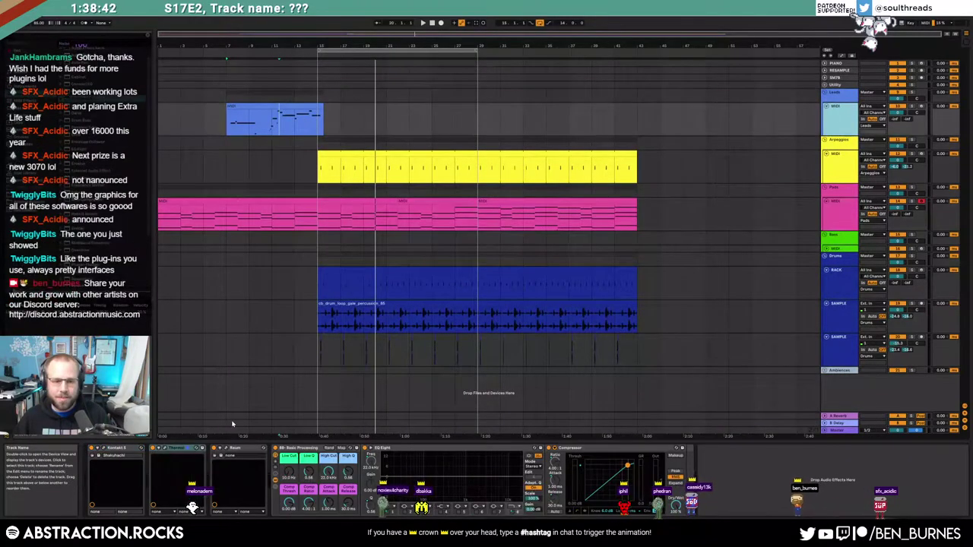
# Step: Move the XY control of the lead track's Thermal effect slightly upward, view its detailed settings, and close the plug-in window
pyautogui.click(165, 449)
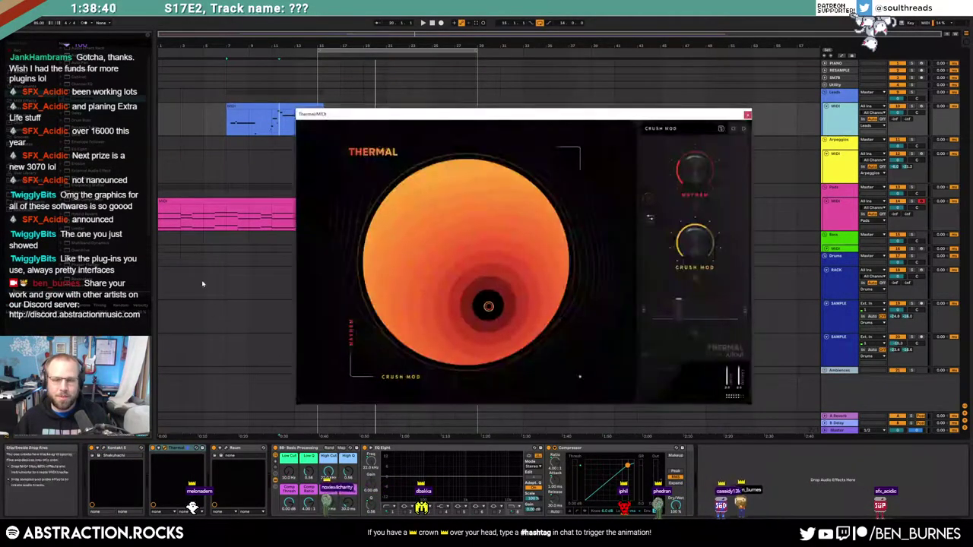
pyautogui.moveTo(489, 306)
pyautogui.mouseDown()
pyautogui.moveTo(426, 287)
pyautogui.moveTo(432, 228)
pyautogui.moveTo(457, 302)
pyautogui.moveTo(492, 290)
pyautogui.mouseUp()
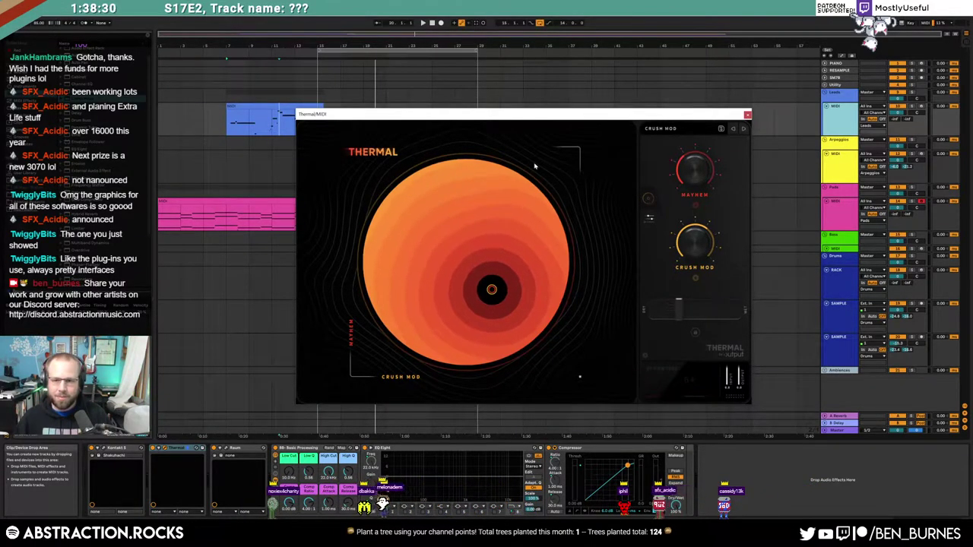
pyautogui.click(649, 218)
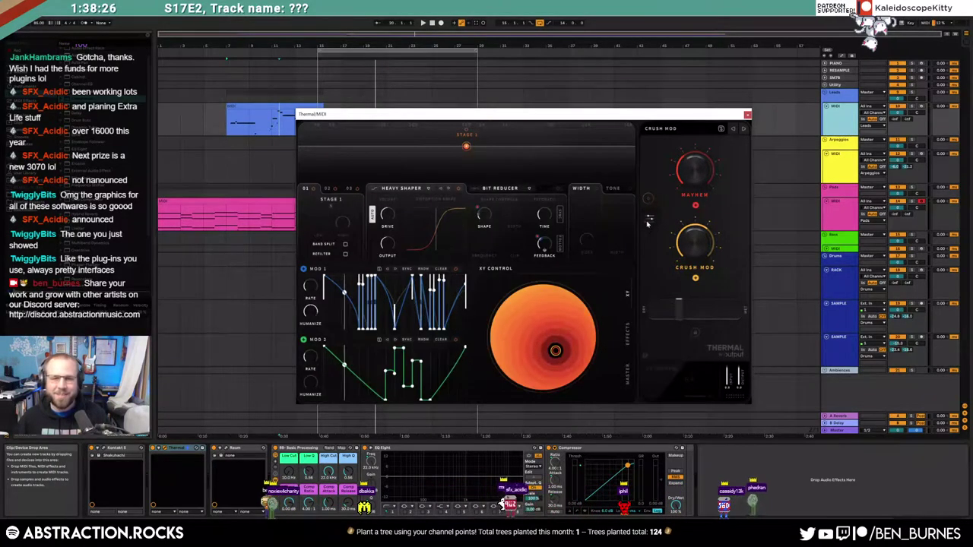
pyautogui.click(649, 219)
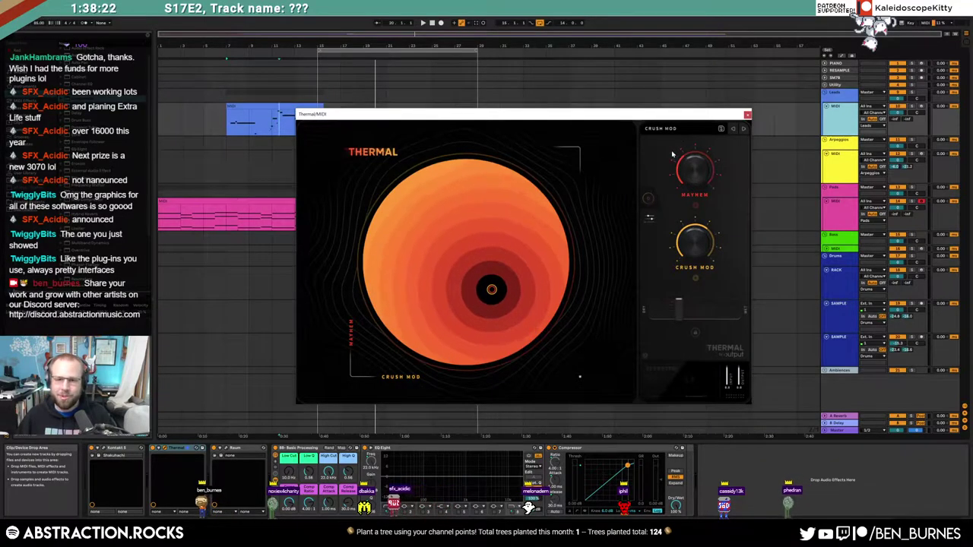
pyautogui.click(748, 115)
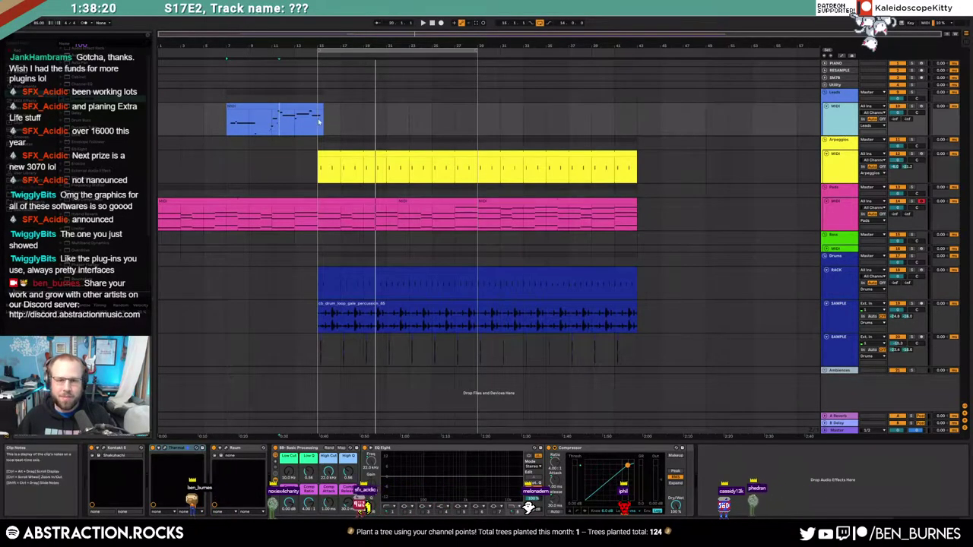
# Step: Play the arrangement from bar 15, unfold the MIDI track in the Bass group, and load Kontakt 5 onto it
pyautogui.press('space')
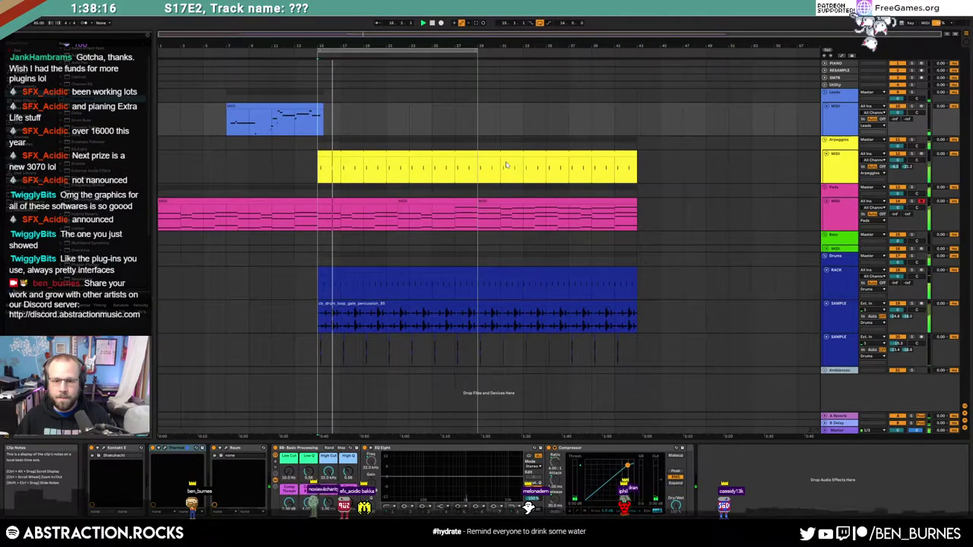
pyautogui.click(826, 248)
pyautogui.click(843, 252)
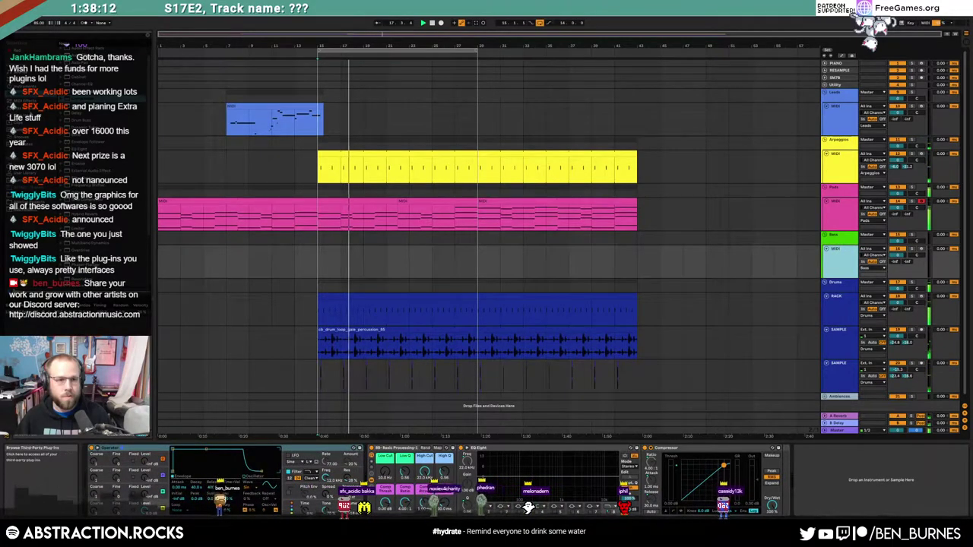
pyautogui.click(27, 115)
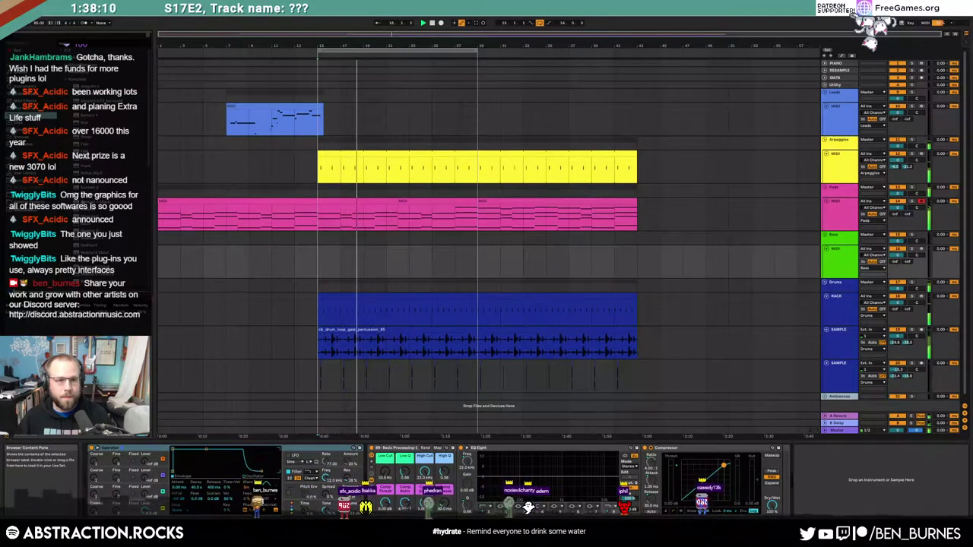
pyautogui.moveTo(89, 187); pyautogui.dragTo(139, 449)
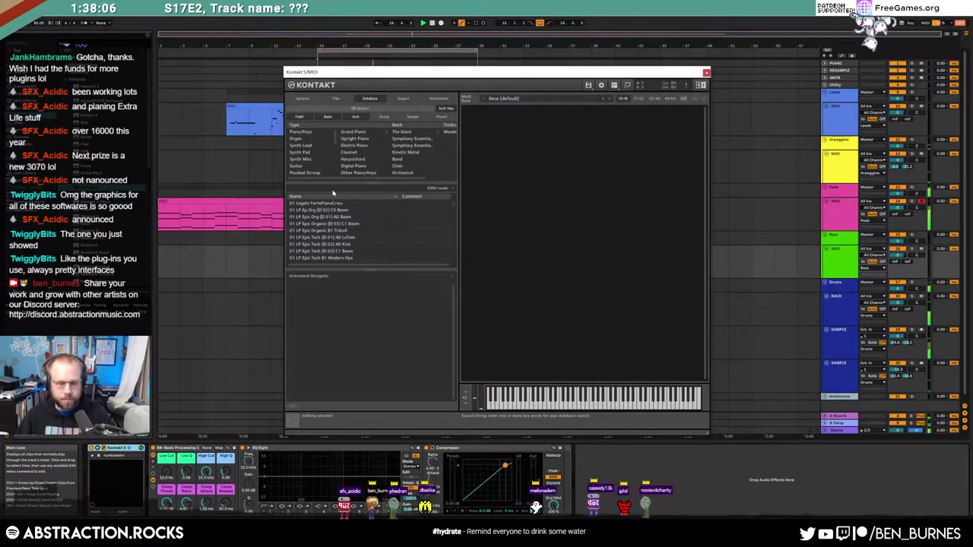
# Step: Search Kontakt's database for "upright", load the Upright Bass instrument, and close the plug-in window with the bass track armed
pyautogui.click(333, 190)
pyautogui.write('upright')
pyautogui.scroll(-3, 336, 232)
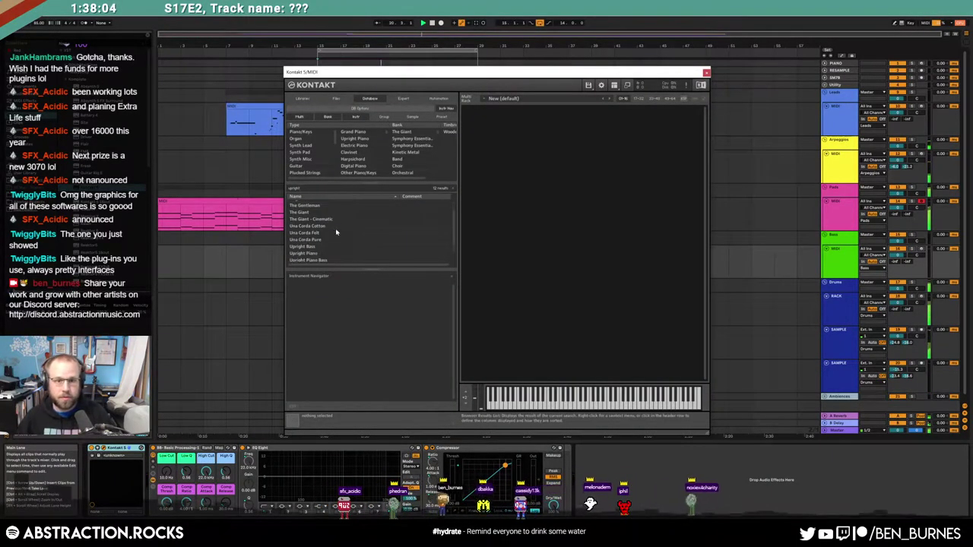
pyautogui.doubleClick(321, 247)
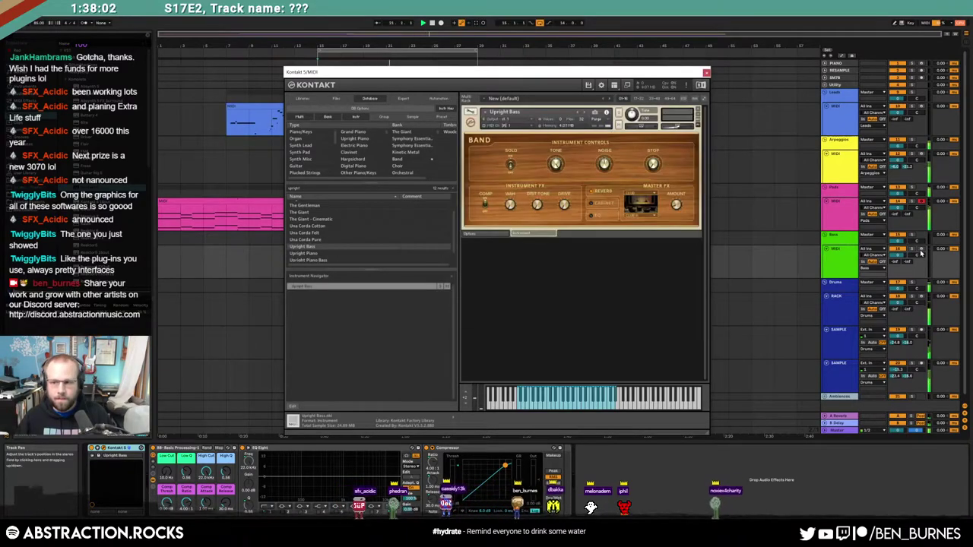
pyautogui.click(707, 72)
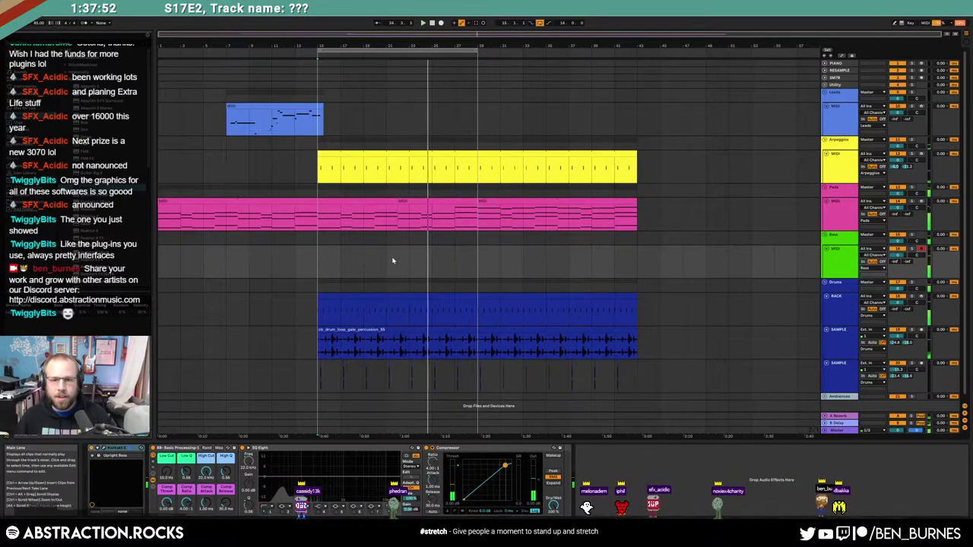
# Step: Insert a Compressor directly after Kontakt 5 on the bass track, with a -27.8 dB threshold, and toggle its Makeup option
pyautogui.scroll(3, 403, 261)
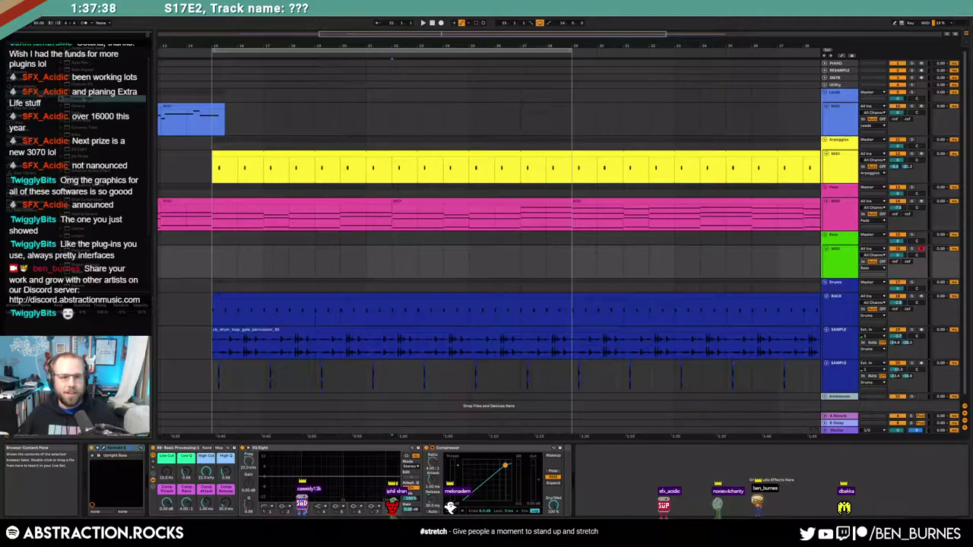
pyautogui.moveTo(82, 98); pyautogui.dragTo(190, 502)
pyautogui.click(279, 456)
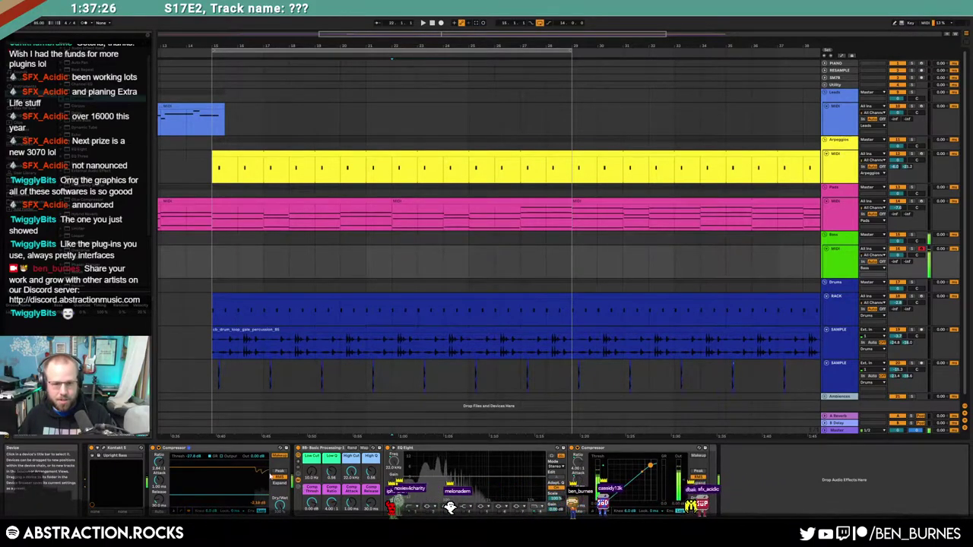
# Step: Record an upright bass line on the bass track from about bar 21 to bar 29, turning the arrangement loop off before stopping
pyautogui.click(340, 258)
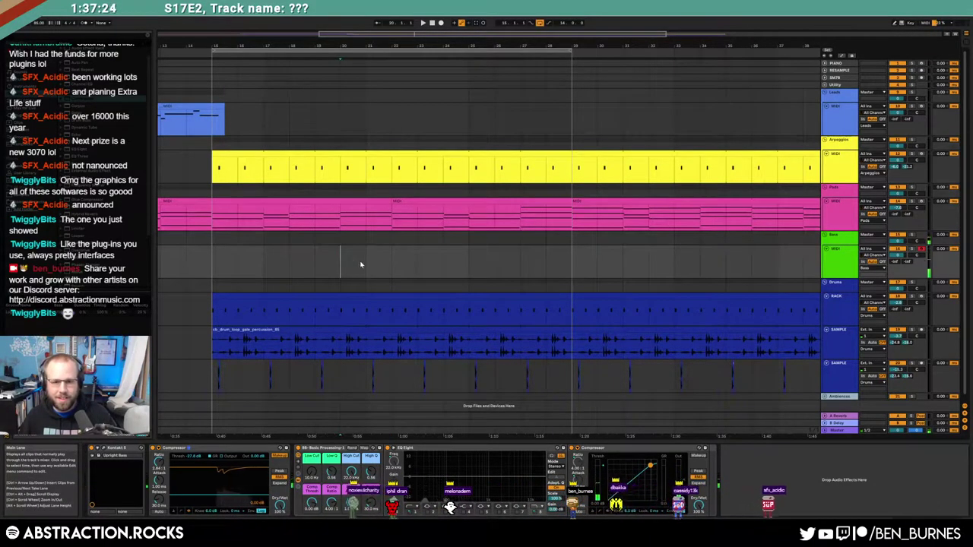
pyautogui.press('F9')
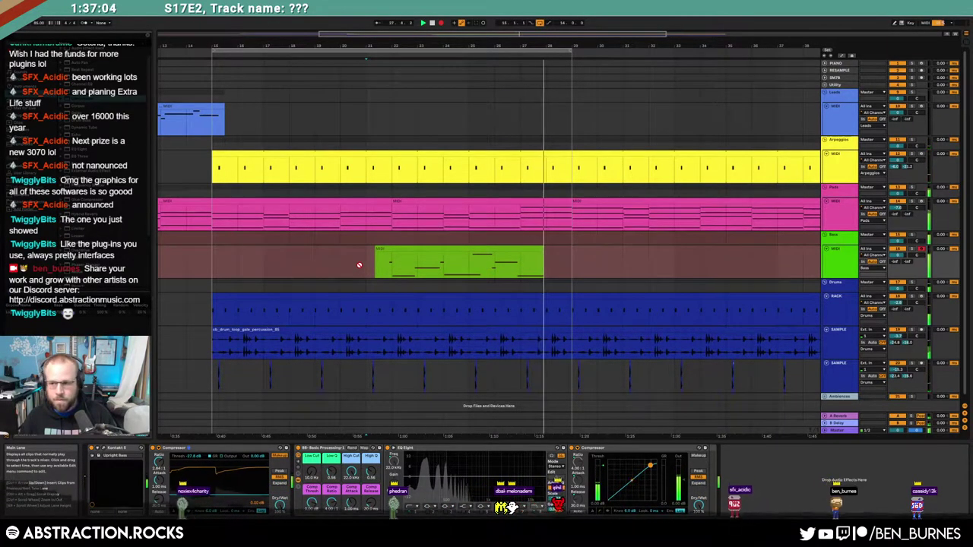
pyautogui.click(539, 23)
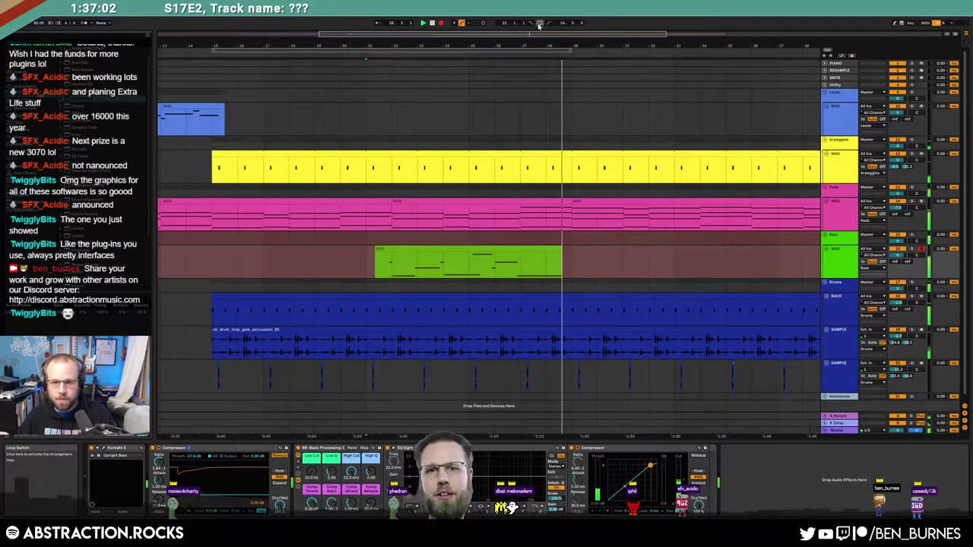
pyautogui.press('space')
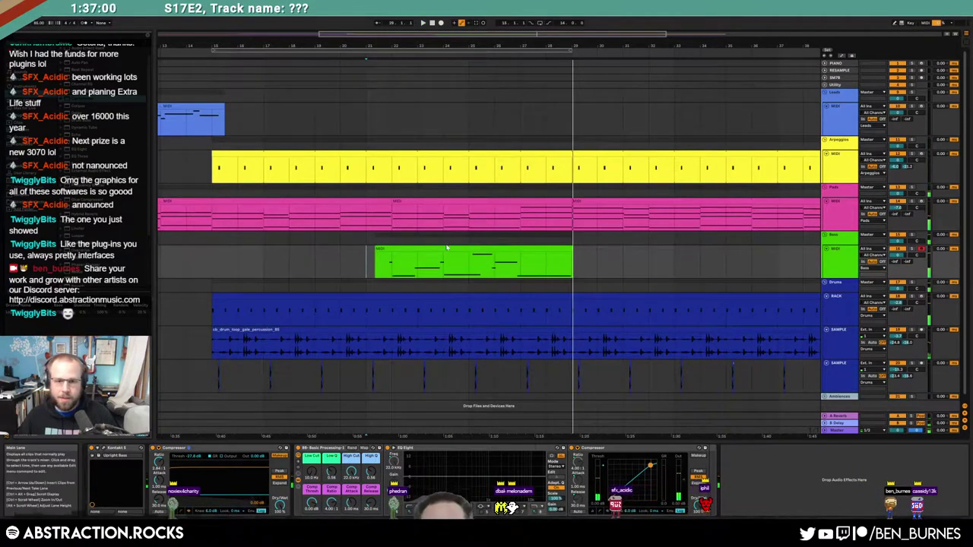
# Step: Adjust the recorded bass clip to span exactly bars 21 to 29 and open its notes for editing
pyautogui.click(373, 248)
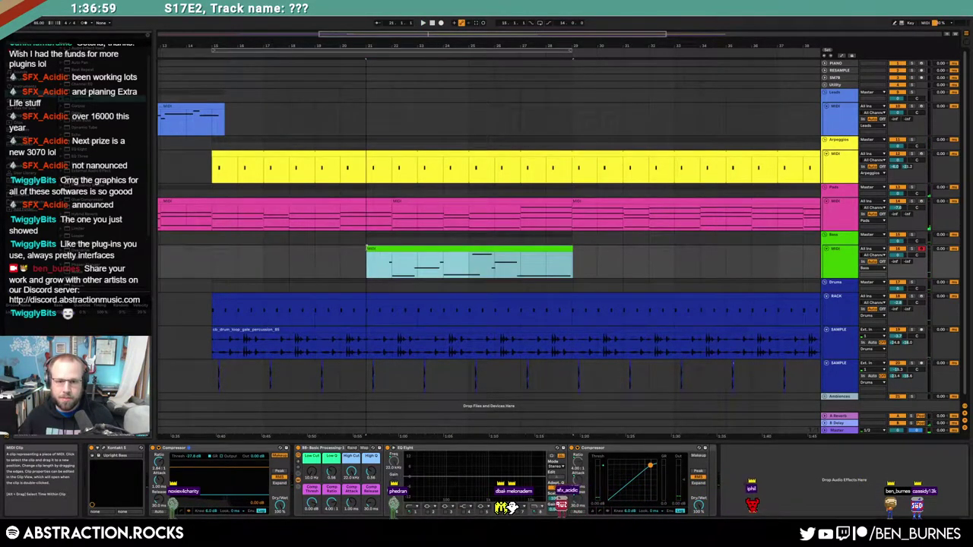
pyautogui.moveTo(572, 250); pyautogui.dragTo(571, 250)
pyautogui.doubleClick(563, 251)
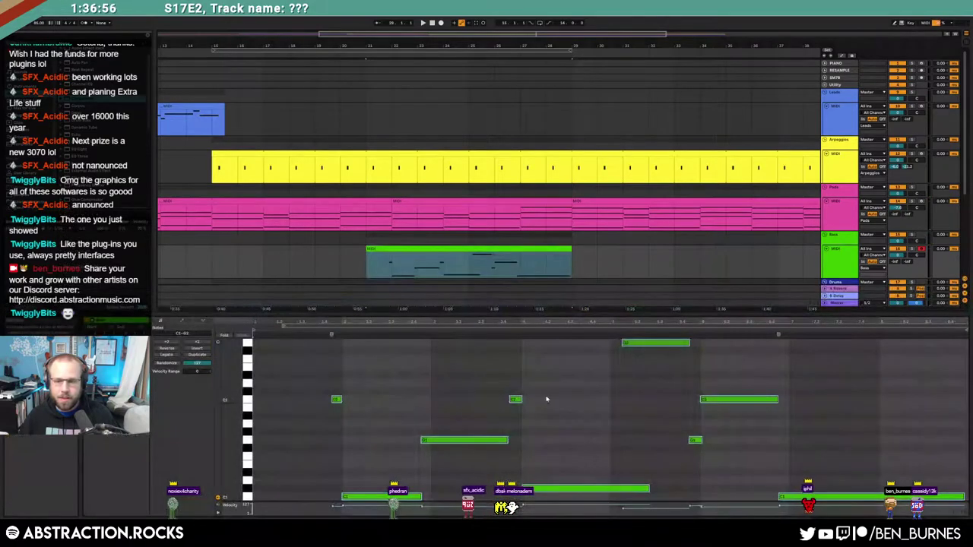
# Step: Shorten the last long C2 note, add a short C2 pickup after it, and shift the final C1 note later and up to D#1
pyautogui.click(785, 456)
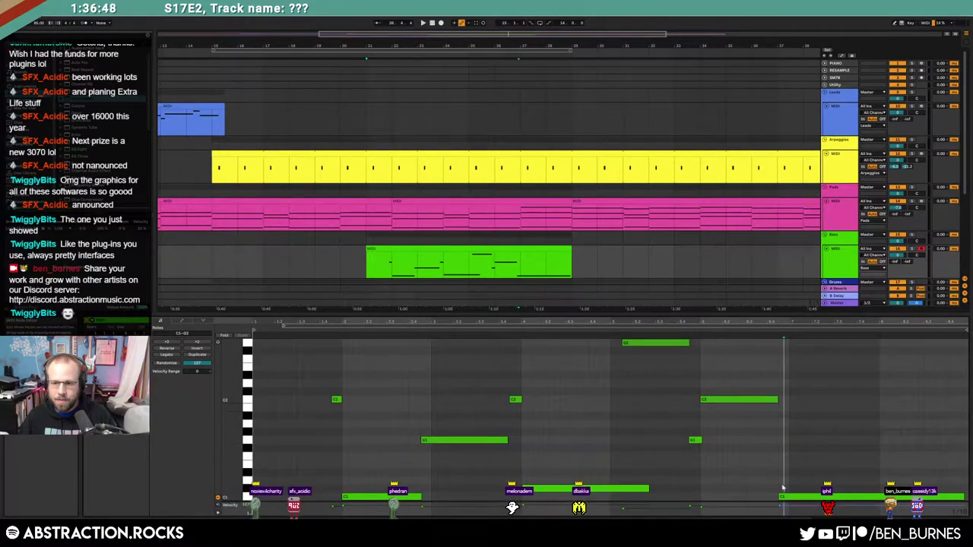
pyautogui.moveTo(778, 399); pyautogui.dragTo(767, 399)
pyautogui.doubleClick(781, 400)
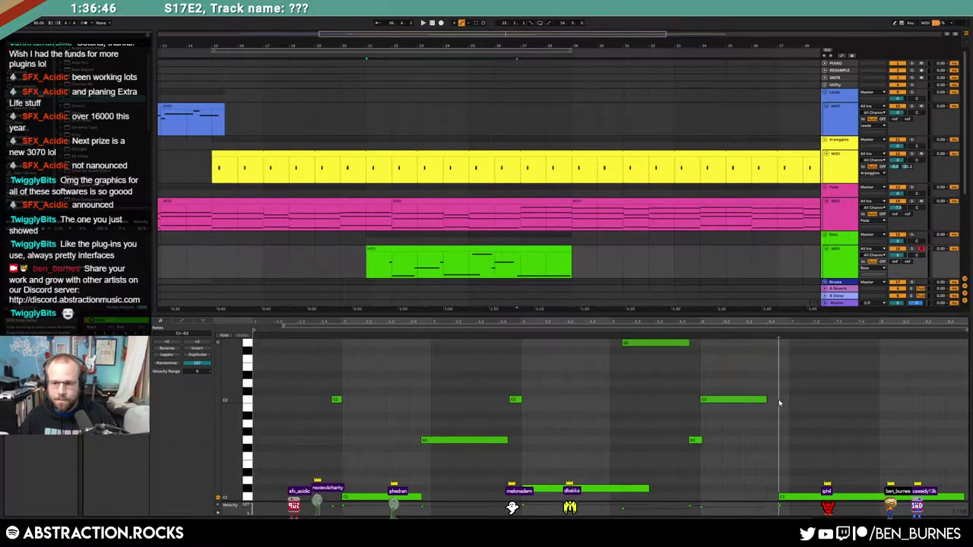
pyautogui.moveTo(781, 512); pyautogui.dragTo(800, 475)
# Step: Play the bass clip, shorten the final D#1 note slightly, and copy the short C2 pickup note to the clip's end
pyautogui.press('space')
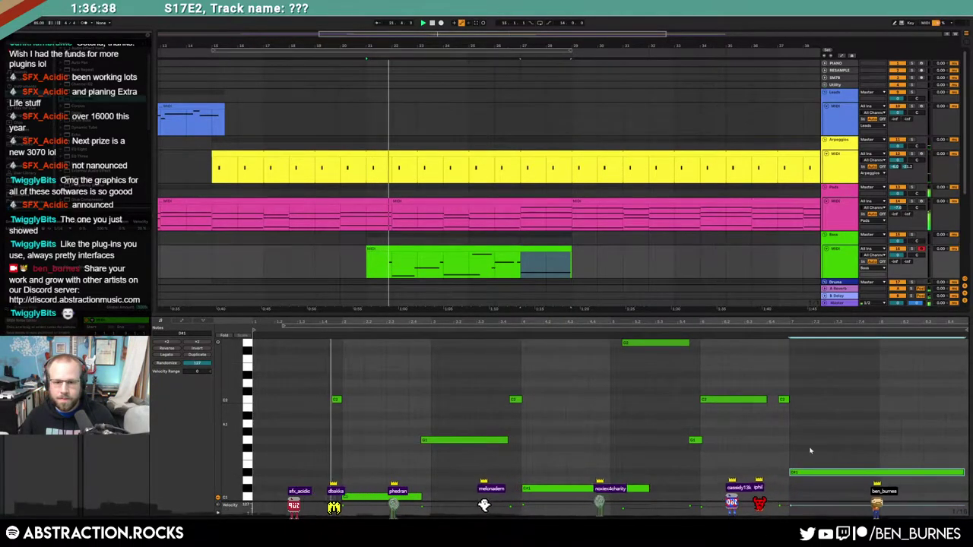
pyautogui.moveTo(964, 472); pyautogui.dragTo(953, 472)
pyautogui.moveTo(336, 400); pyautogui.dragTo(963, 404)
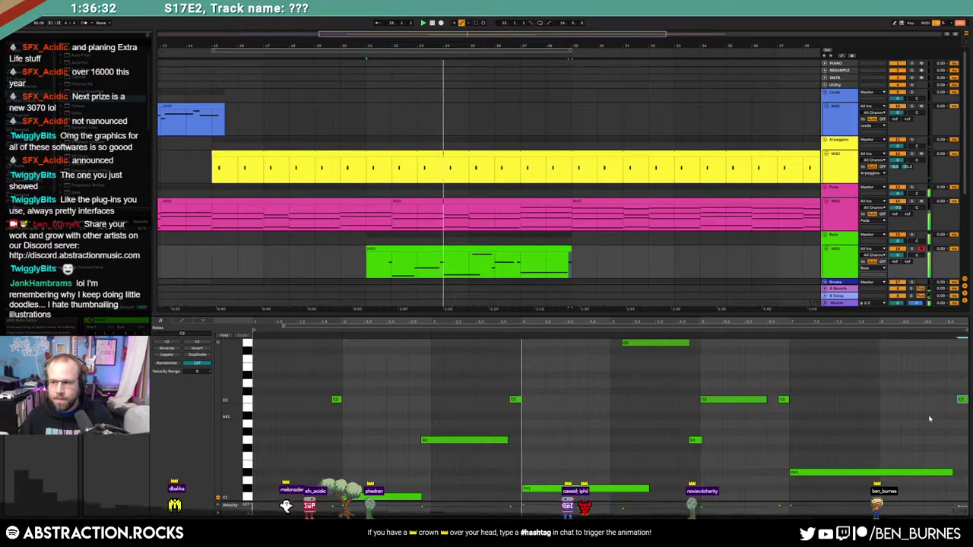
# Step: Set the bass clip's loop to start at its second bar and extend the looped clip to bar 36
pyautogui.moveTo(392, 266); pyautogui.dragTo(564, 267)
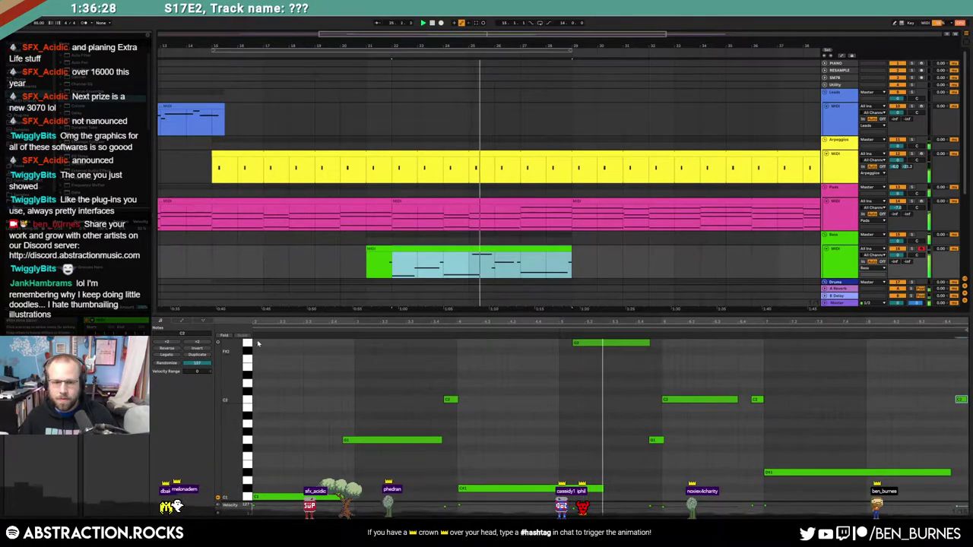
pyautogui.doubleClick(273, 324)
pyautogui.moveTo(254, 331); pyautogui.dragTo(340, 332)
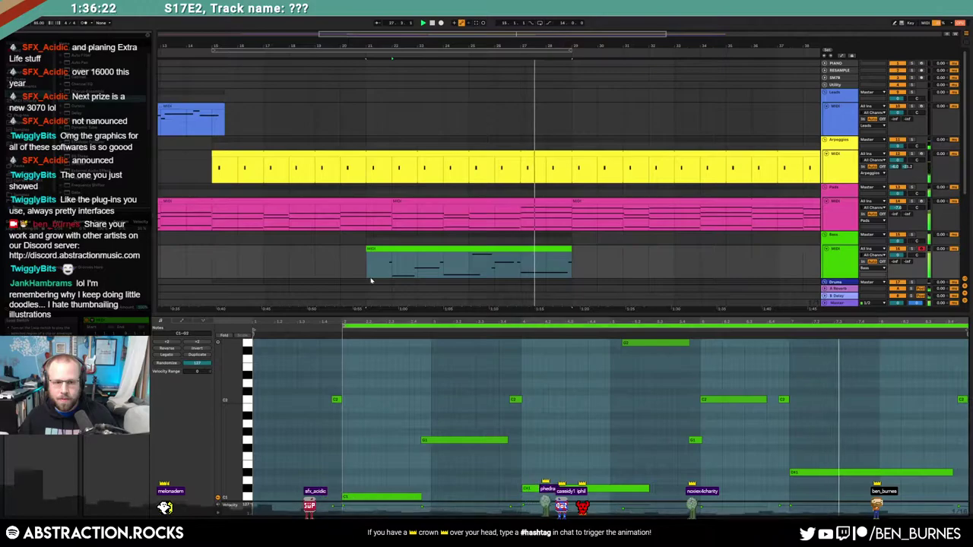
pyautogui.moveTo(570, 249); pyautogui.dragTo(751, 250)
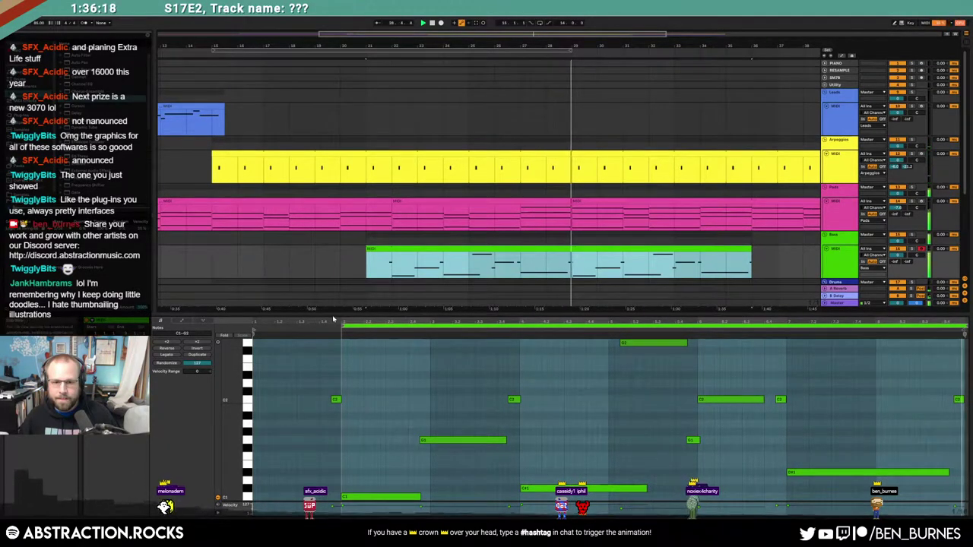
pyautogui.click(368, 320)
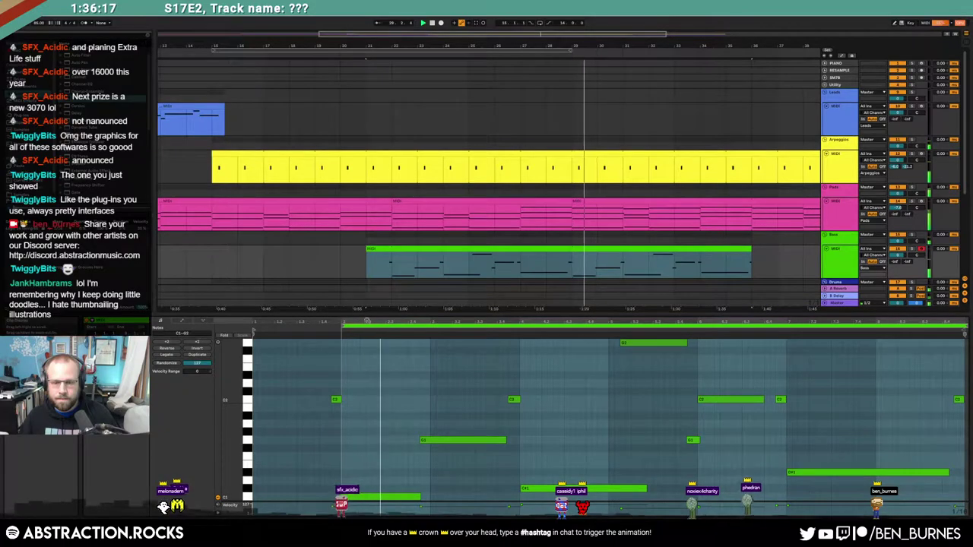
pyautogui.click(353, 499)
pyautogui.click(620, 446)
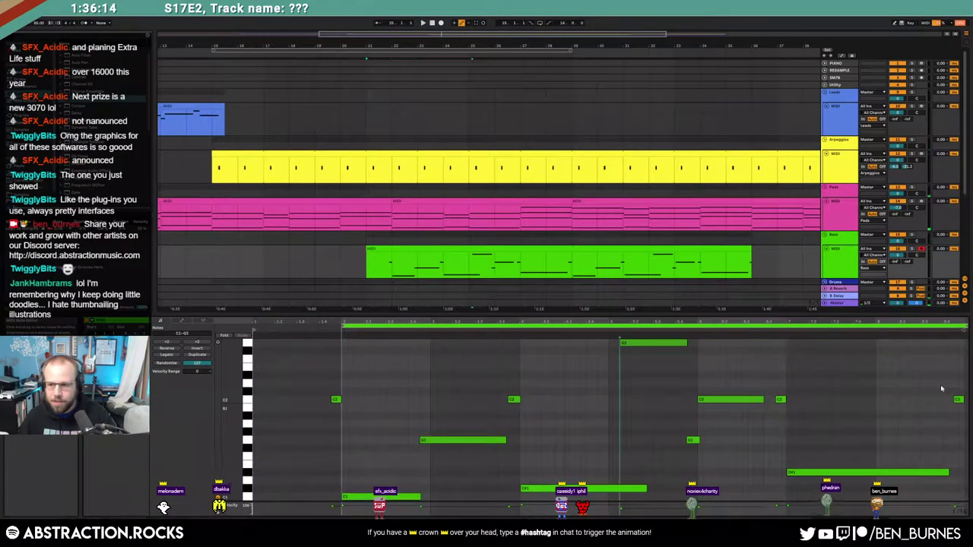
pyautogui.click(967, 327)
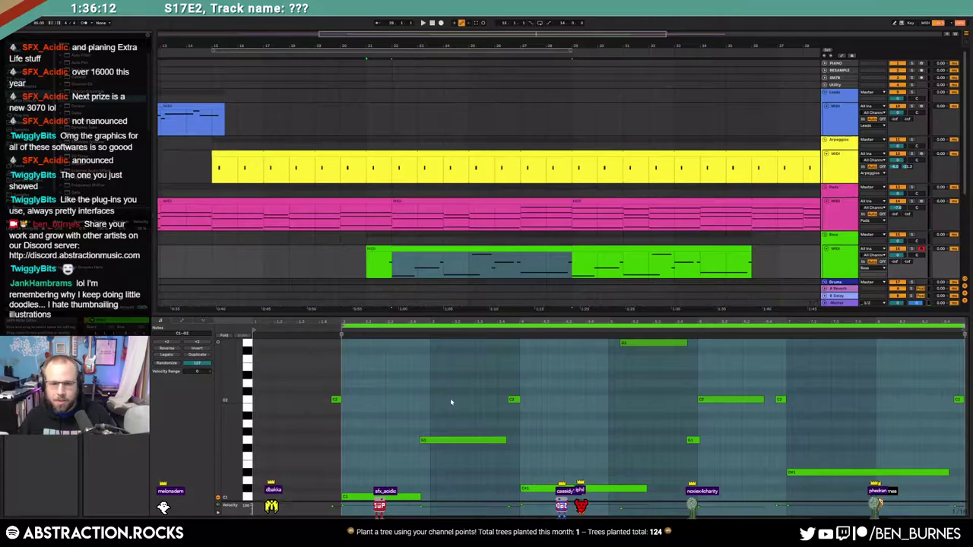
pyautogui.click(414, 396)
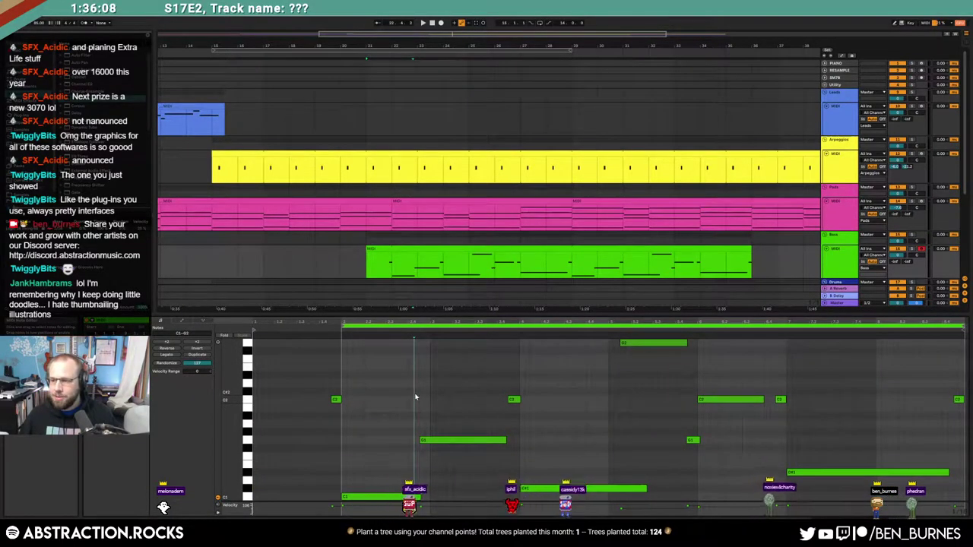
# Step: Trim the bass clip's start to just before bar 22 and extend its looped end to bar 43
pyautogui.moveTo(365, 255); pyautogui.dragTo(386, 262)
pyautogui.click(361, 264)
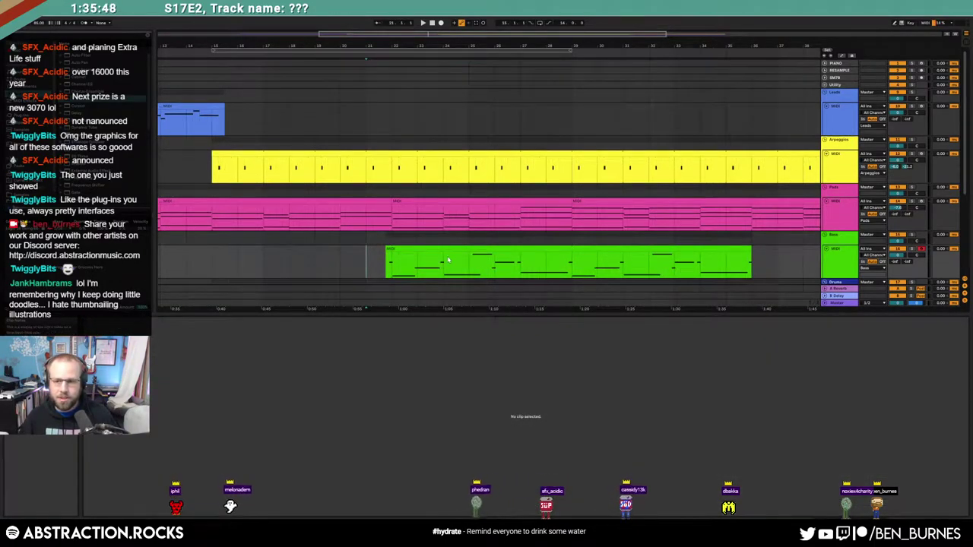
pyautogui.hotkey('shift', 'Tab')
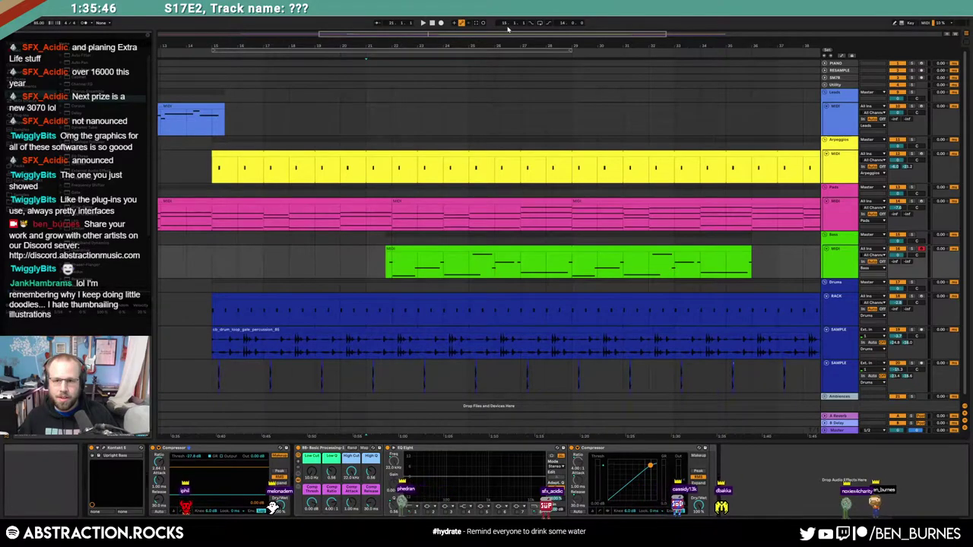
pyautogui.moveTo(508, 34); pyautogui.dragTo(532, 27)
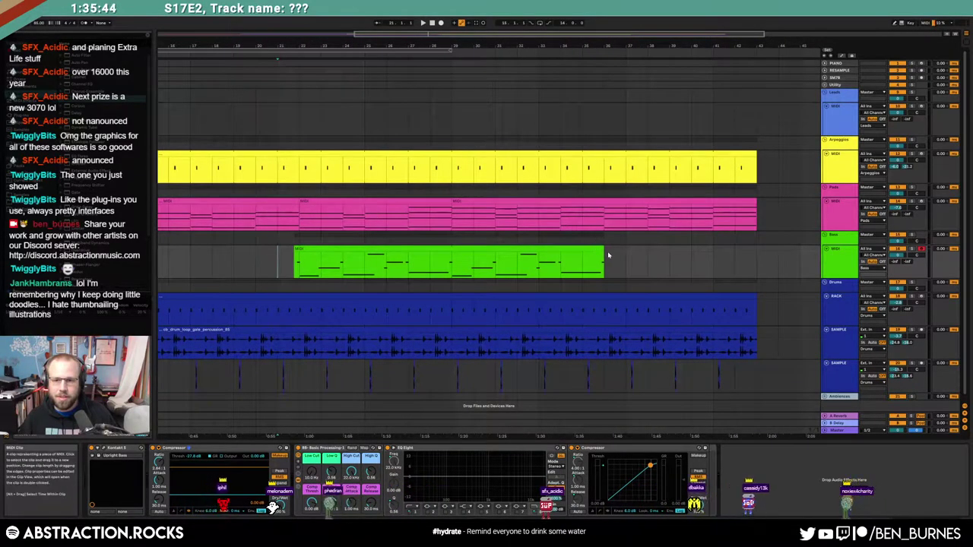
pyautogui.moveTo(603, 262); pyautogui.dragTo(756, 262)
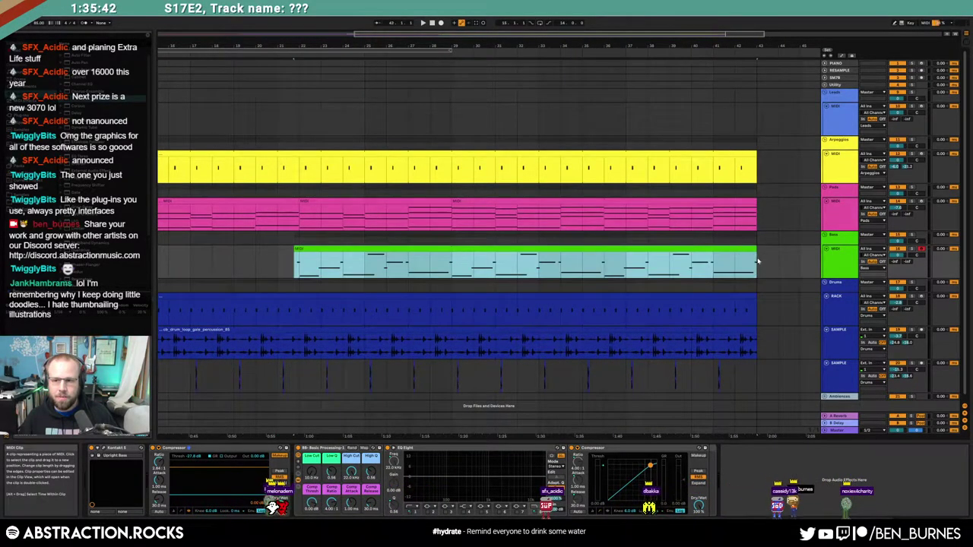
# Step: Play from bar 20, arm the Leads MIDI track, and record a Shakuhachi line from about bar 28 to 39
pyautogui.click(254, 262)
pyautogui.press('space')
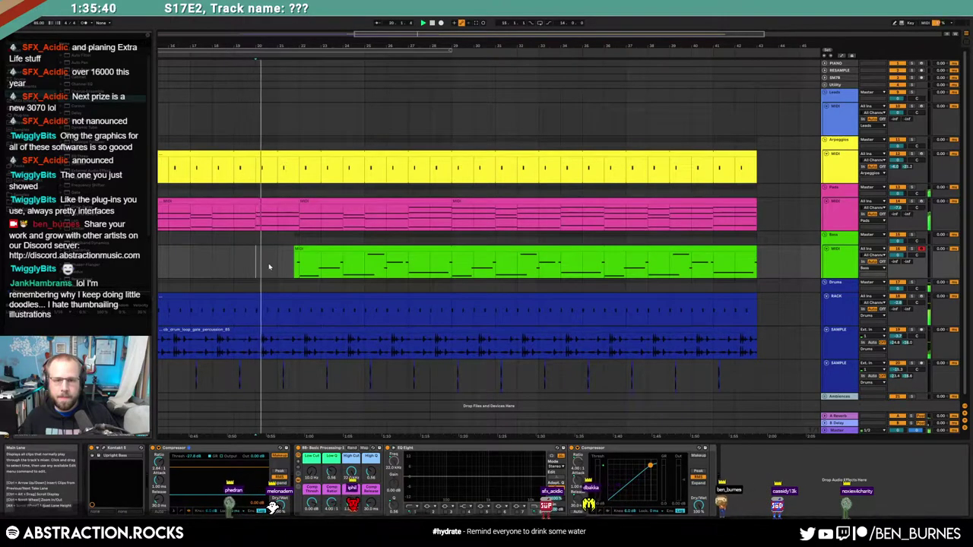
pyautogui.click(921, 106)
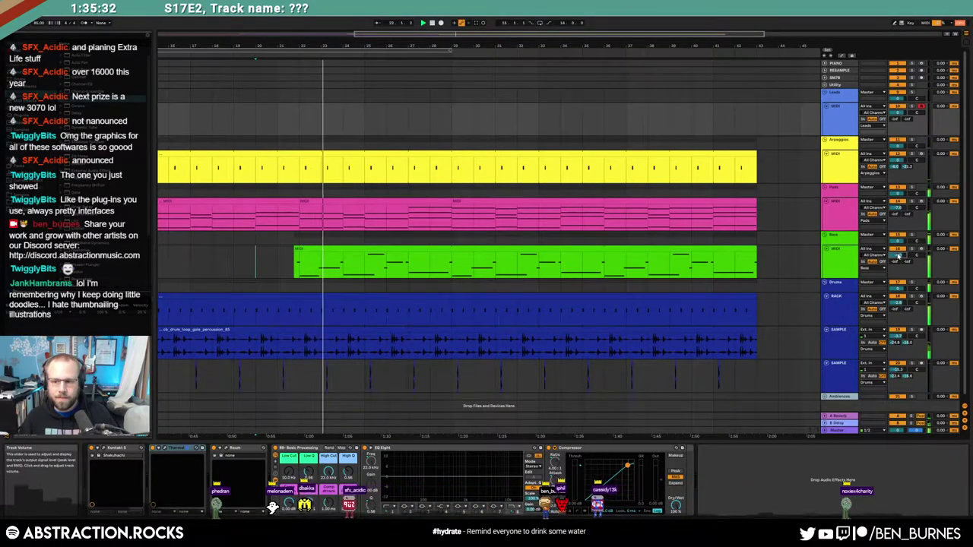
pyautogui.press('Tab')
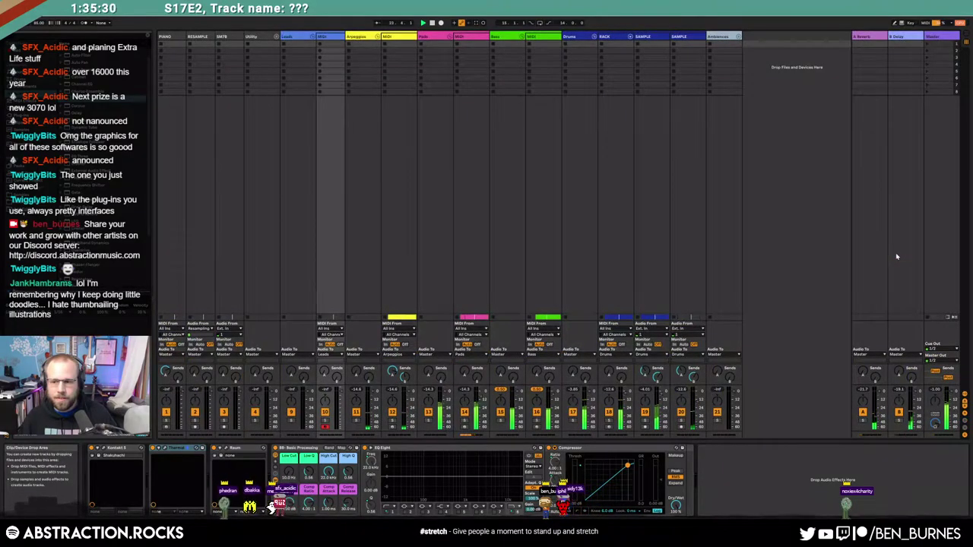
pyautogui.press('Tab')
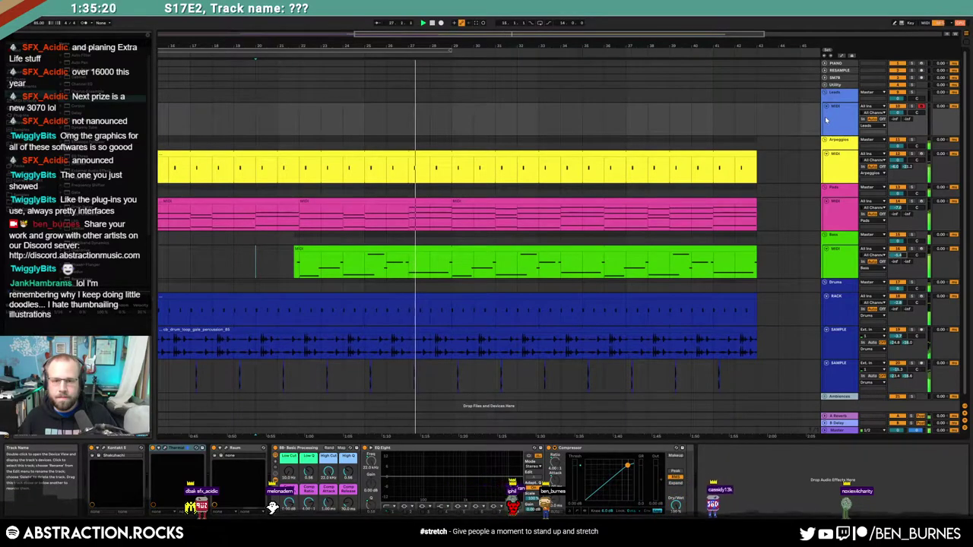
pyautogui.press('F9')
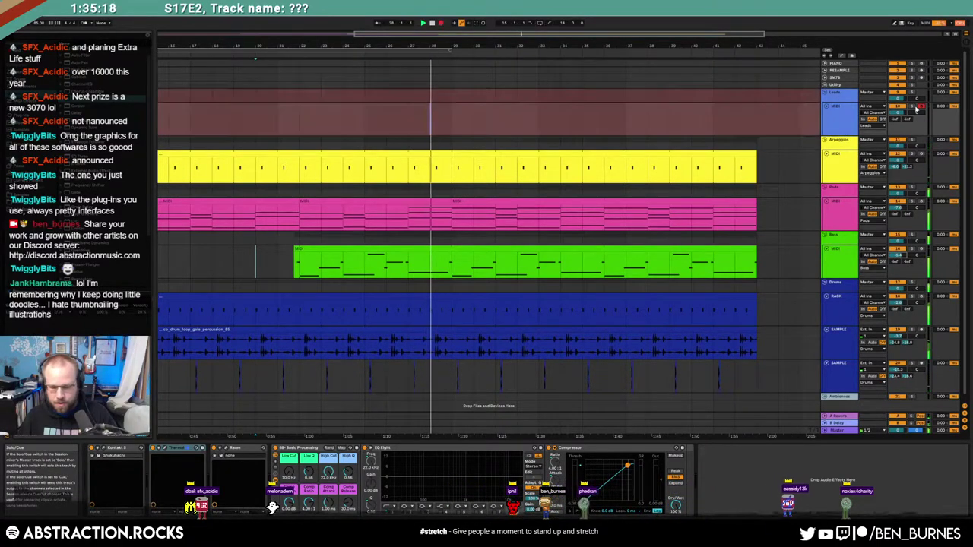
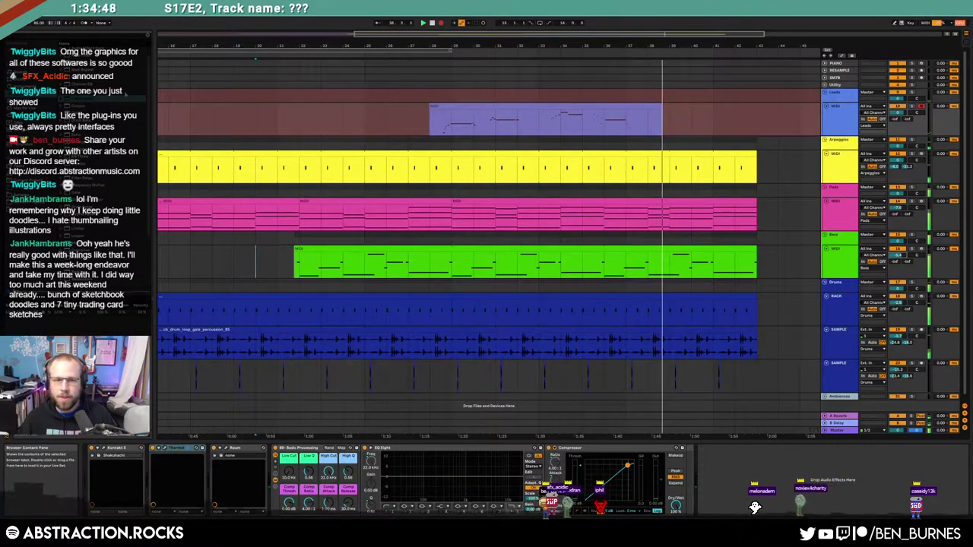
pyautogui.click(441, 23)
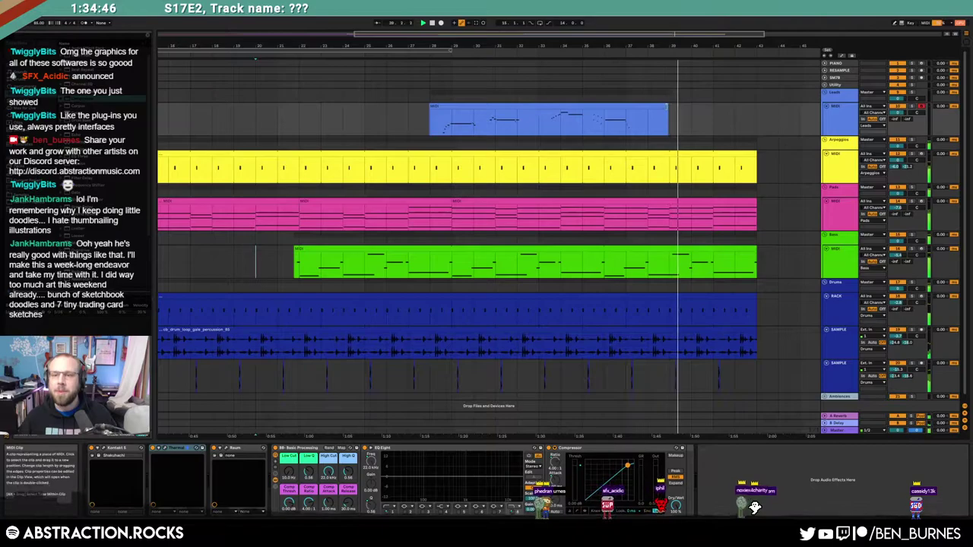
# Step: Trim the new lead clip's end to about bar 38 and shift a short note after the last long C4 earlier
pyautogui.moveTo(669, 112); pyautogui.dragTo(648, 113)
pyautogui.doubleClick(619, 108)
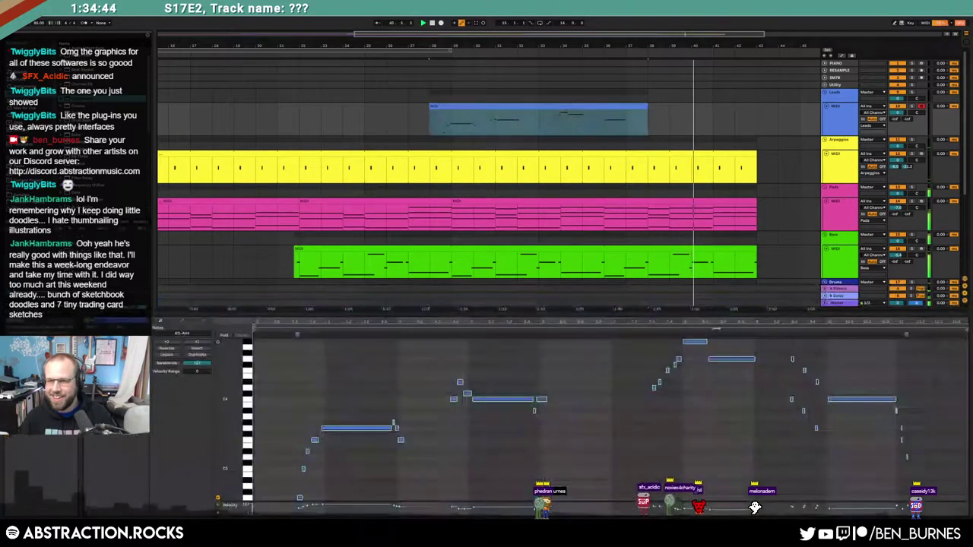
pyautogui.moveTo(903, 428); pyautogui.dragTo(899, 429)
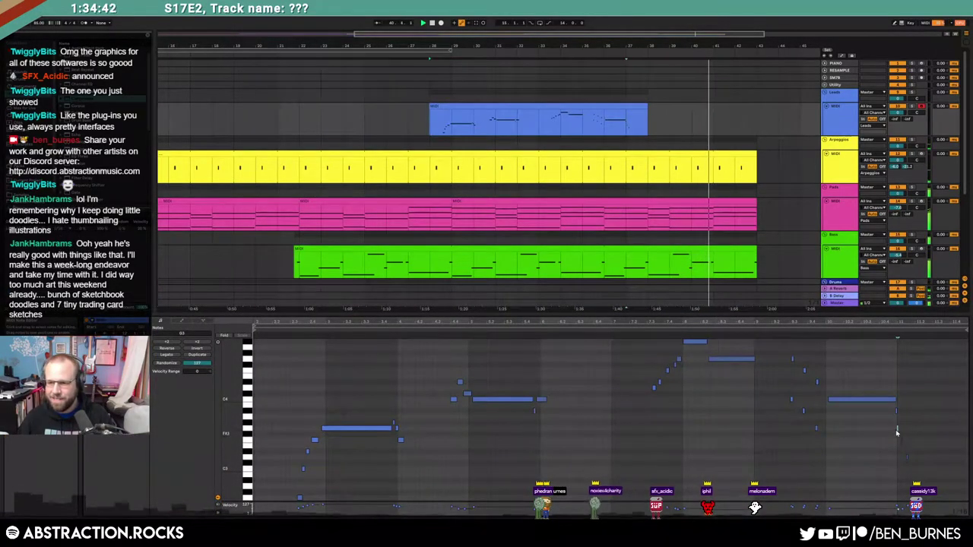
pyautogui.scroll(3, 917, 438)
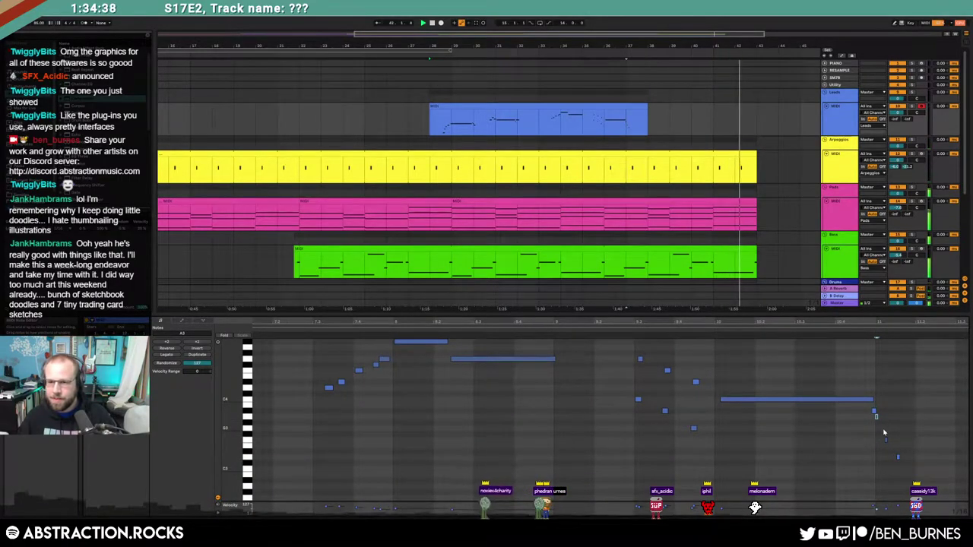
# Step: Play from bar 22 and refine the lead clip's closing descending run, adding short notes and moving the D3 note earlier
pyautogui.click(279, 168)
pyautogui.click(301, 175)
pyautogui.press('space')
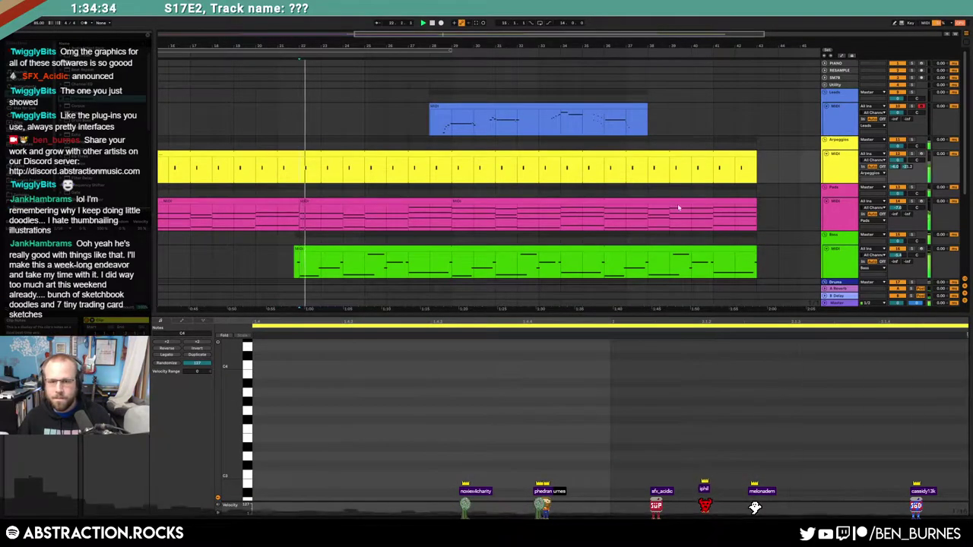
pyautogui.click(612, 131)
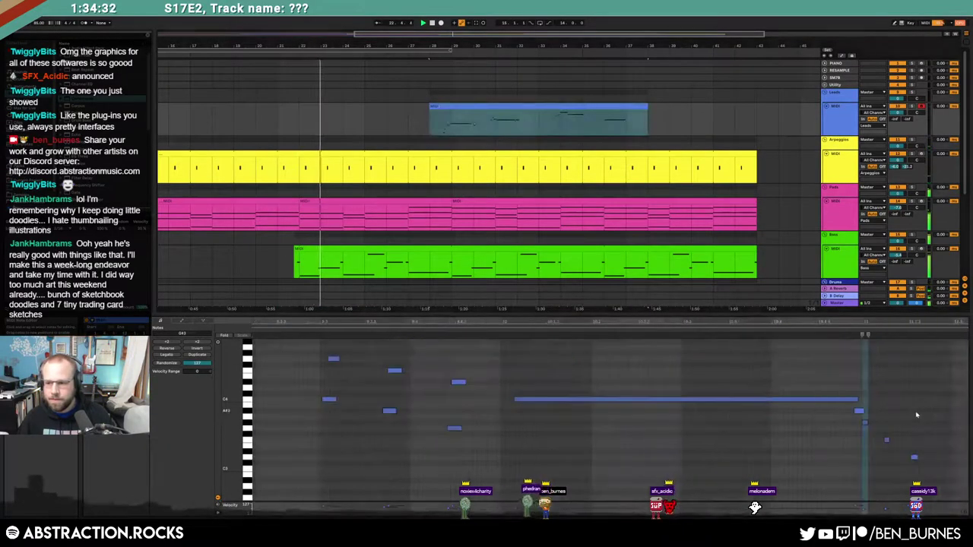
pyautogui.doubleClick(826, 434)
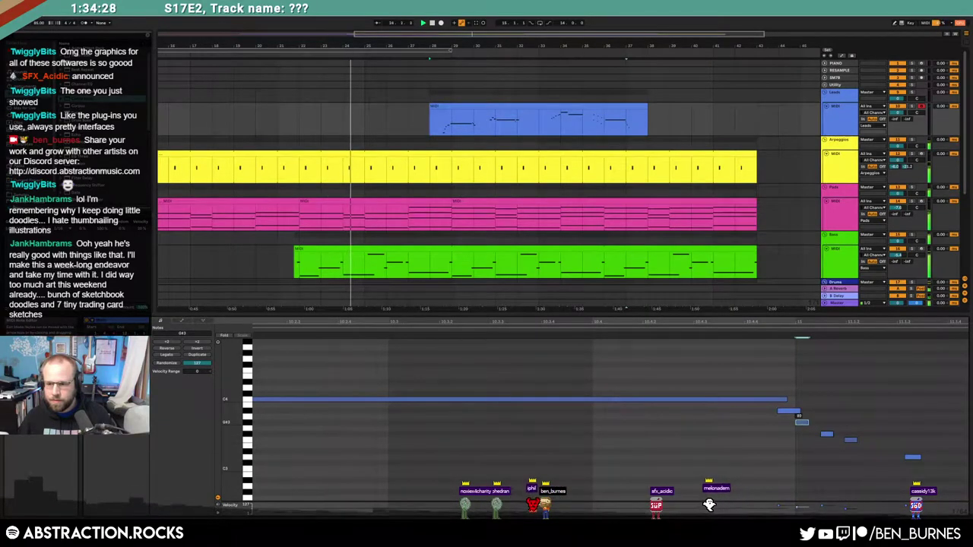
pyautogui.moveTo(886, 462); pyautogui.dragTo(860, 463)
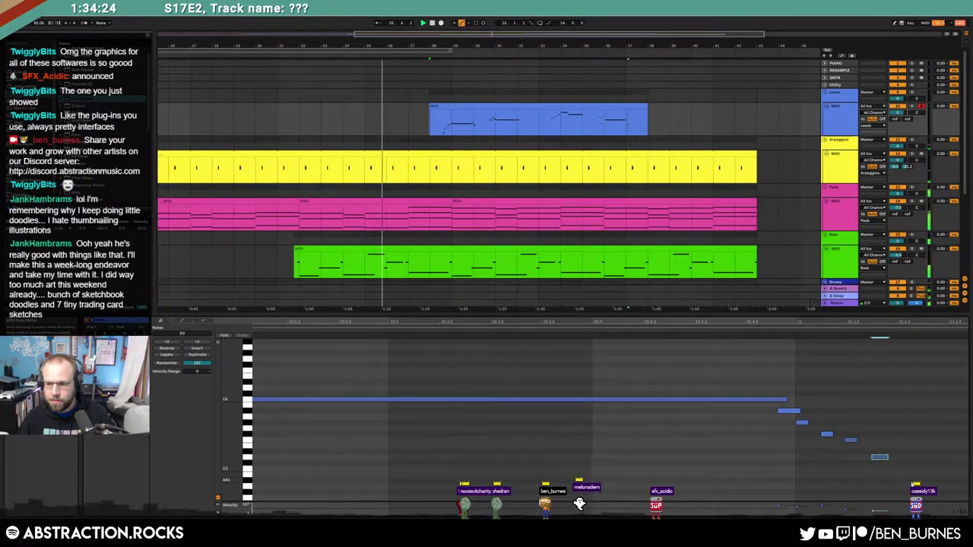
pyautogui.click(937, 456)
pyautogui.scroll(-2, 938, 457)
pyautogui.hotkey('shift', 'Tab')
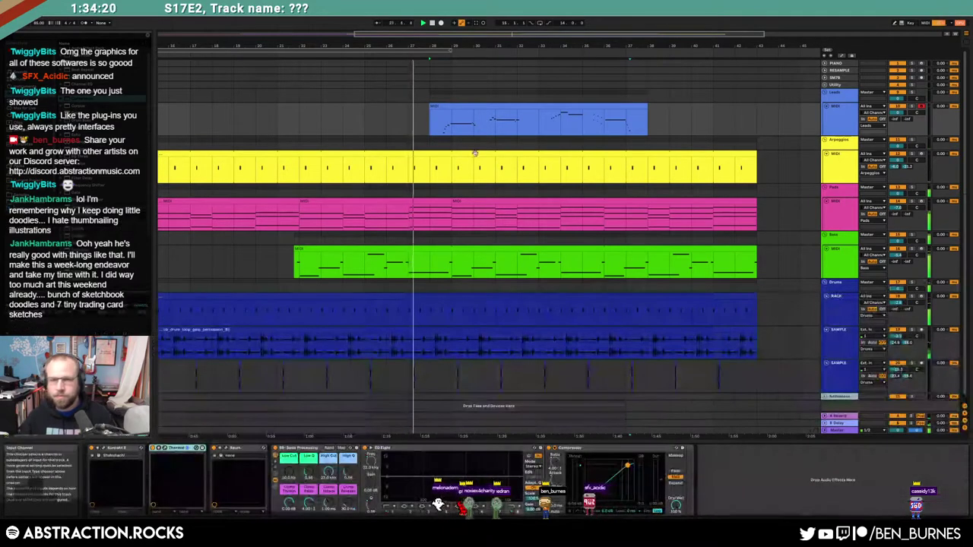
# Step: Play back the new lead clip and examine its sustained notes, high peak note and closing descending run
pyautogui.click(512, 105)
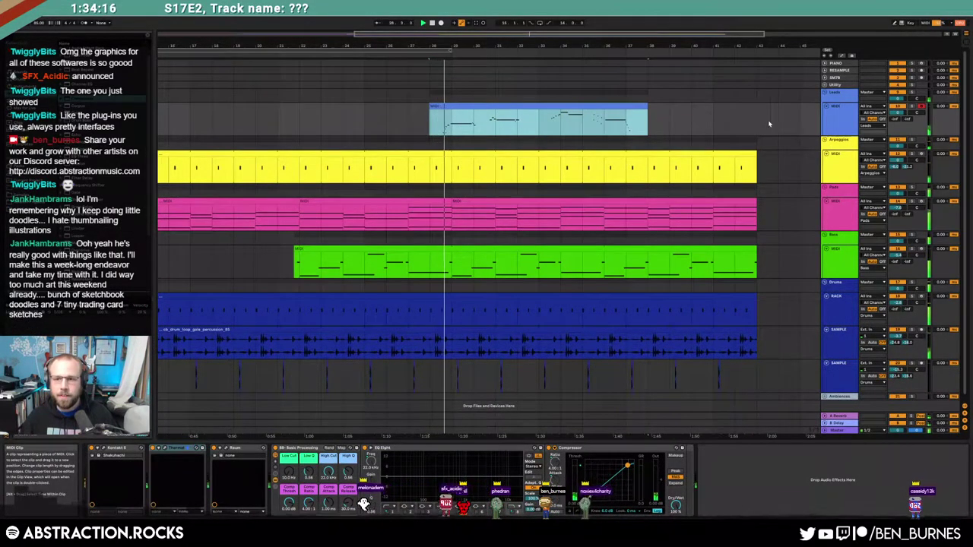
pyautogui.doubleClick(555, 104)
pyautogui.click(363, 428)
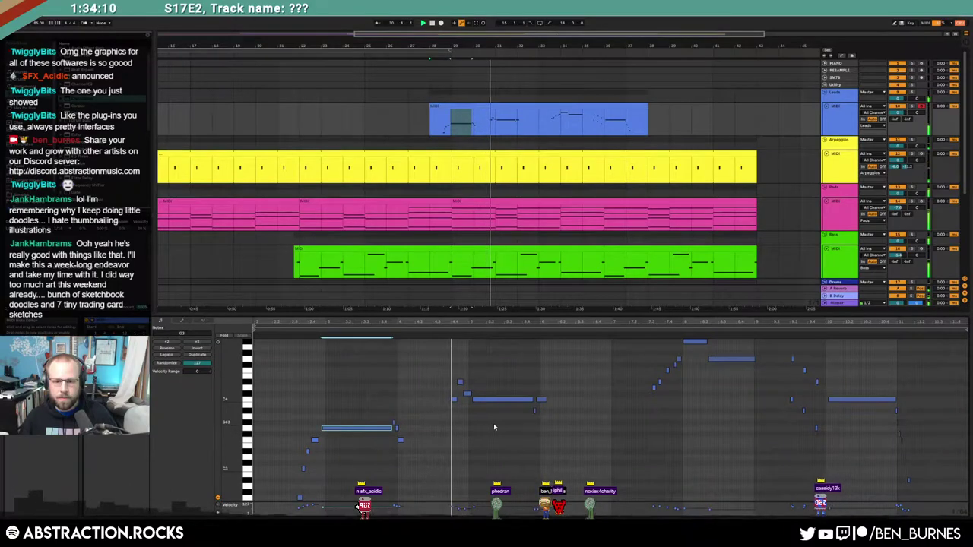
pyautogui.click(509, 399)
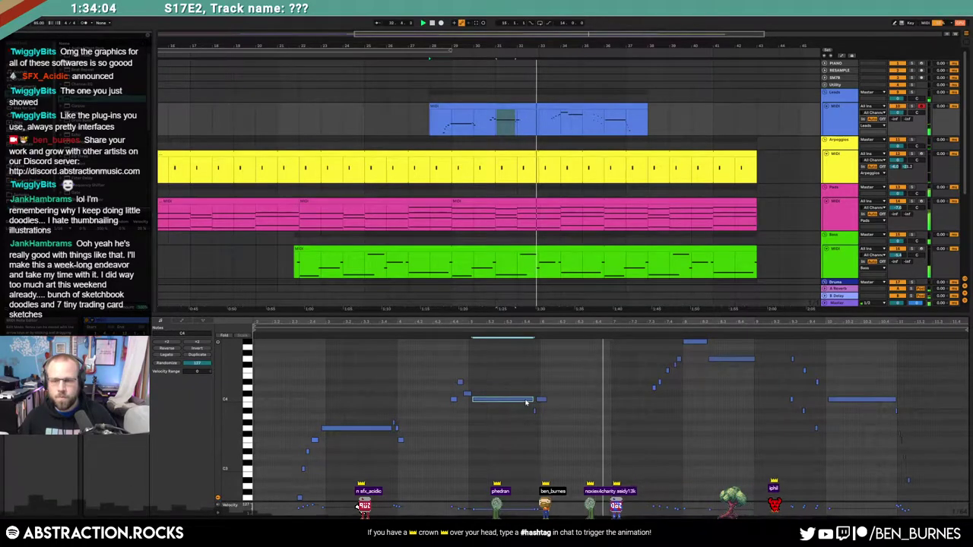
pyautogui.hotkey('shift', 'Tab')
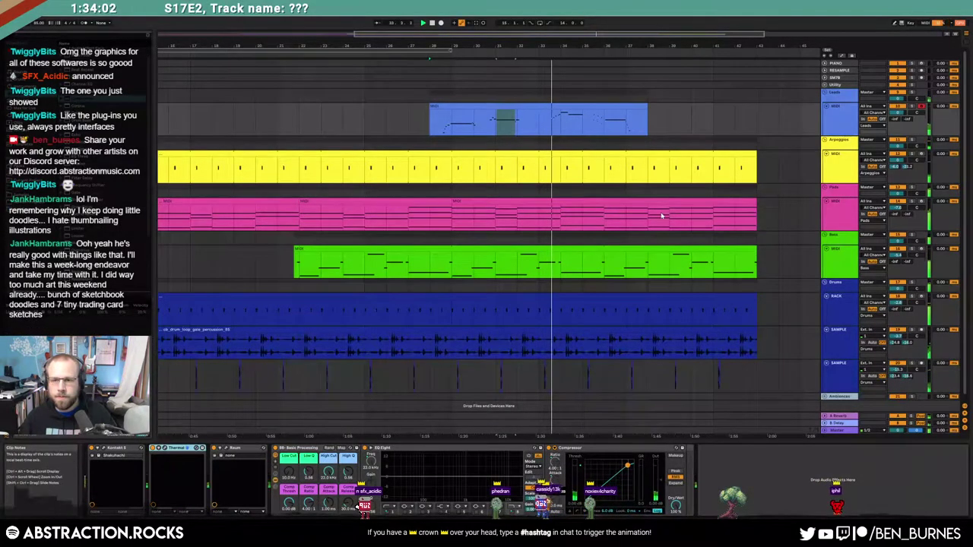
pyautogui.scroll(-2, 566, 118)
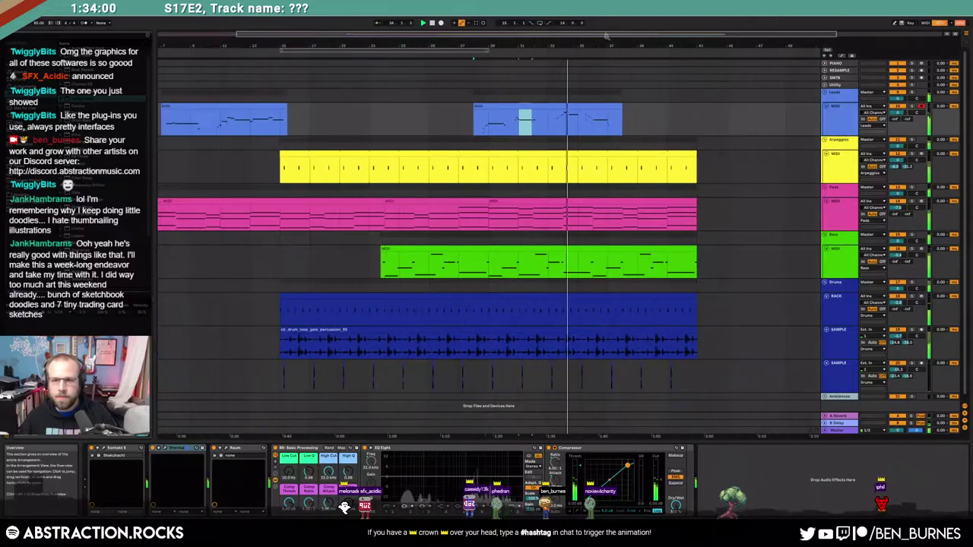
pyautogui.doubleClick(559, 106)
pyautogui.click(566, 118)
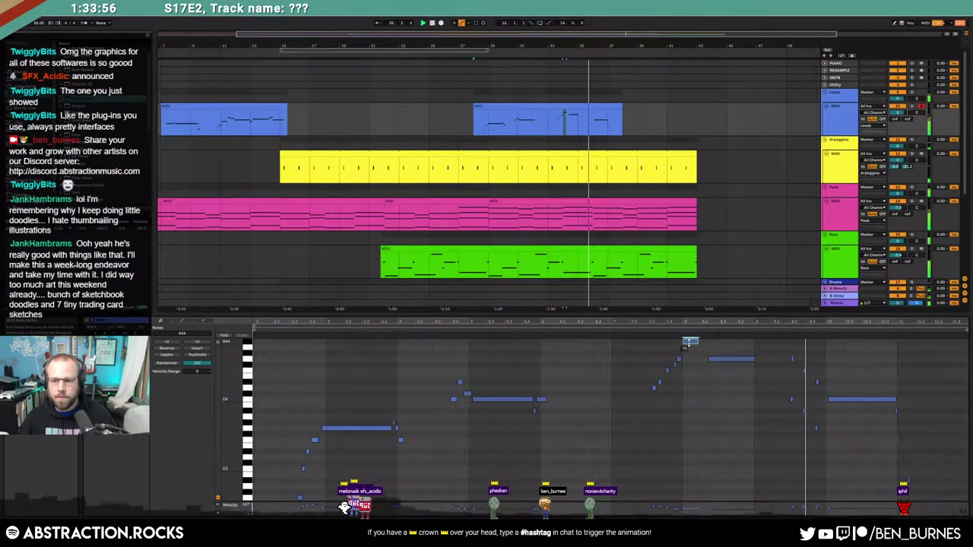
pyautogui.click(827, 429)
pyautogui.moveTo(904, 465); pyautogui.dragTo(921, 486)
pyautogui.click(868, 466)
pyautogui.hotkey('shift', 'Tab')
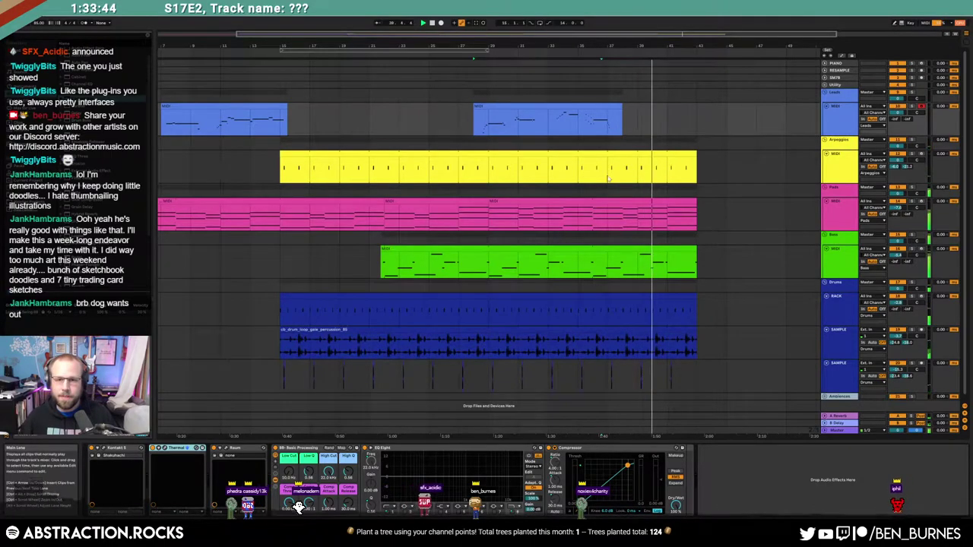
# Step: Add a two-bar ending to the pad part from bar 43 to bar 45 and play it
pyautogui.moveTo(575, 35); pyautogui.dragTo(575, 19)
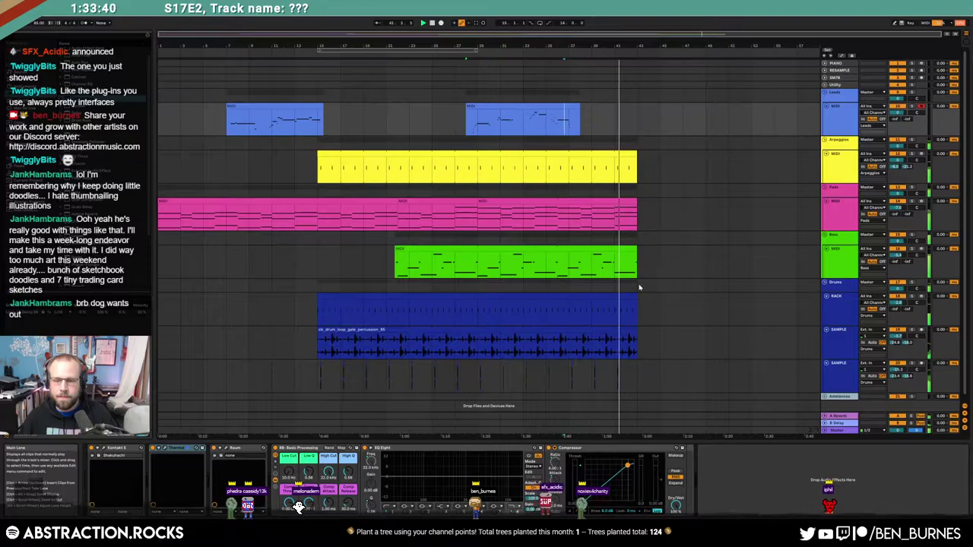
pyautogui.click(473, 297)
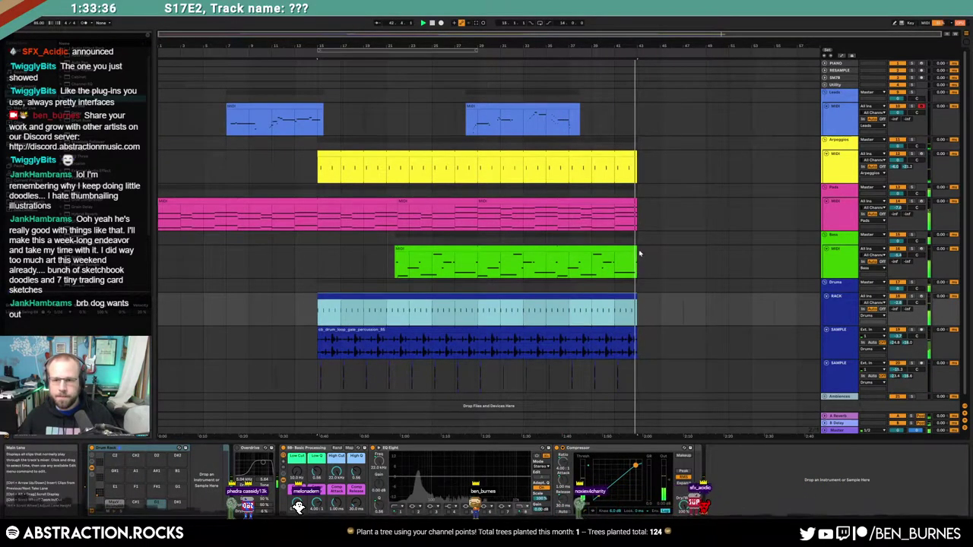
pyautogui.moveTo(636, 203); pyautogui.dragTo(683, 219)
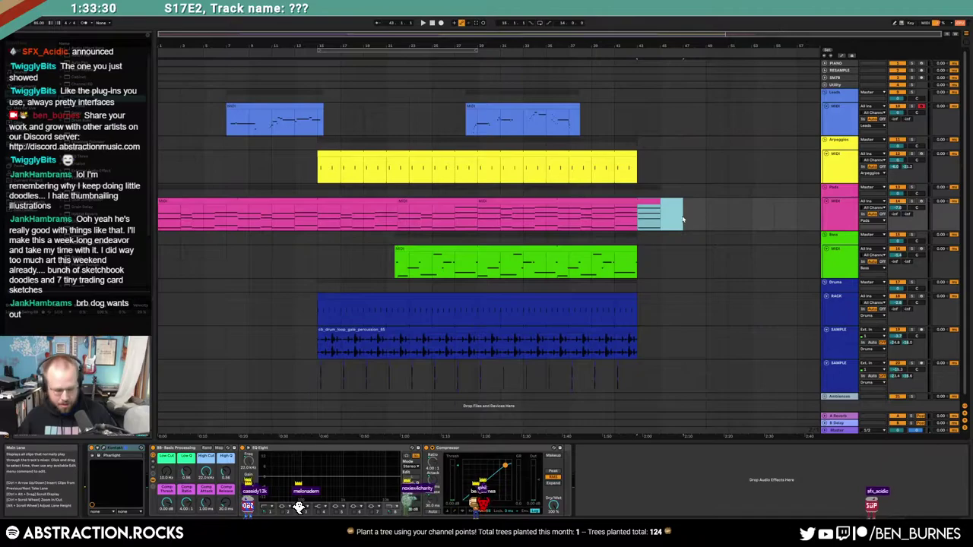
pyautogui.click(655, 201)
pyautogui.press('space')
# Step: Add an ending bass clip from bar 43 to bar 47 and delete all its notes except the opening C1
pyautogui.moveTo(636, 258); pyautogui.dragTo(657, 257)
pyautogui.click(652, 247)
pyautogui.doubleClick(652, 246)
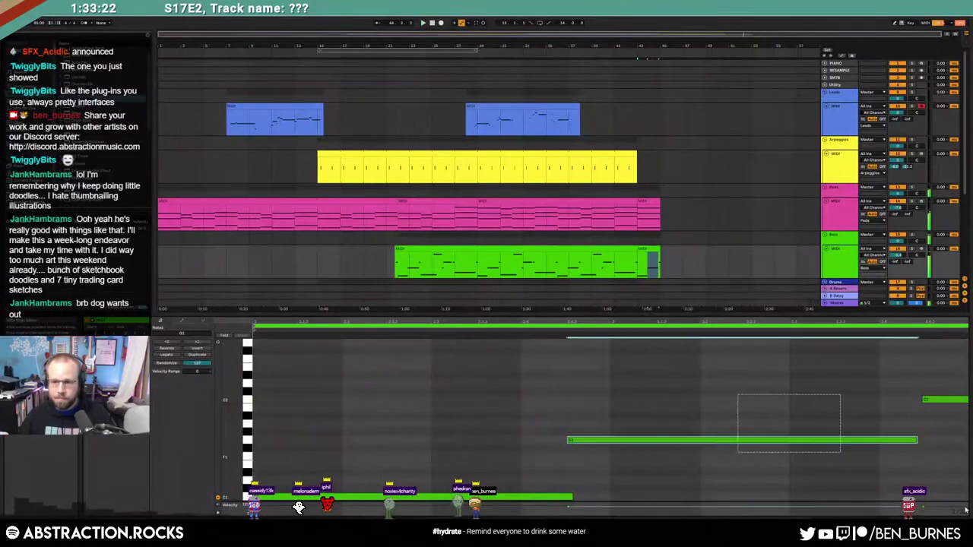
pyautogui.moveTo(656, 248); pyautogui.dragTo(671, 248)
pyautogui.moveTo(605, 492); pyautogui.dragTo(960, 341)
pyautogui.press('Delete')
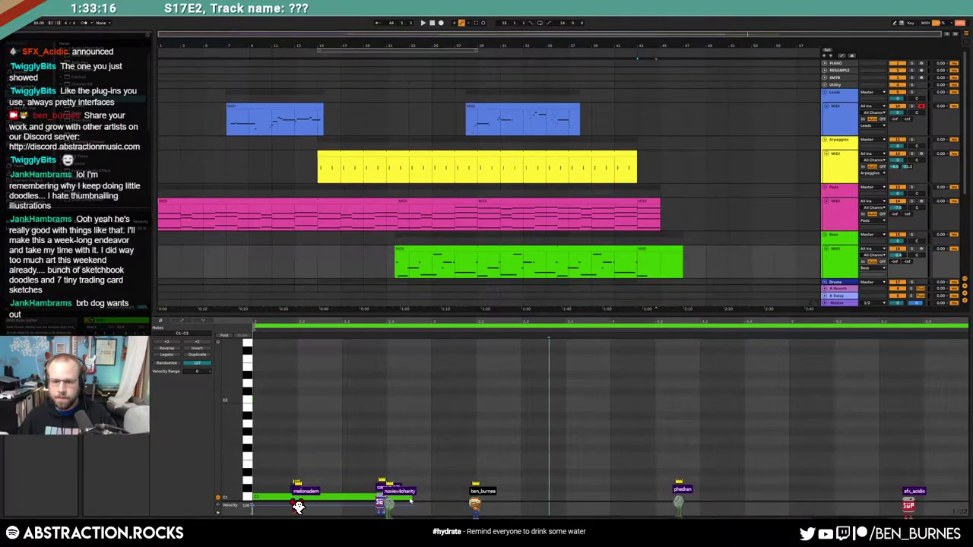
# Step: Lengthen the C1 note in the ending bass clip so it sustains until about bar 46
pyautogui.moveTo(412, 497); pyautogui.dragTo(787, 497)
pyautogui.hotkey('shift', 'Tab')
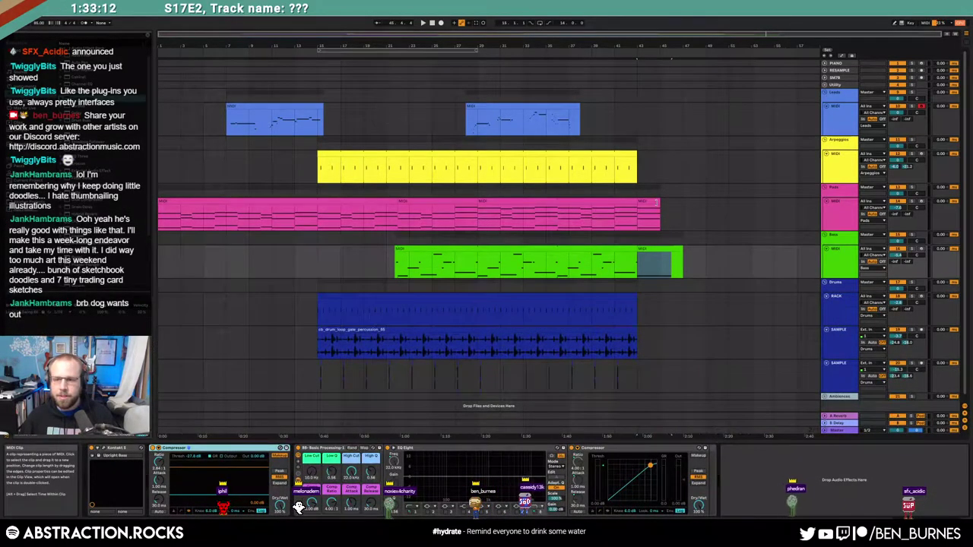
pyautogui.press('Up')
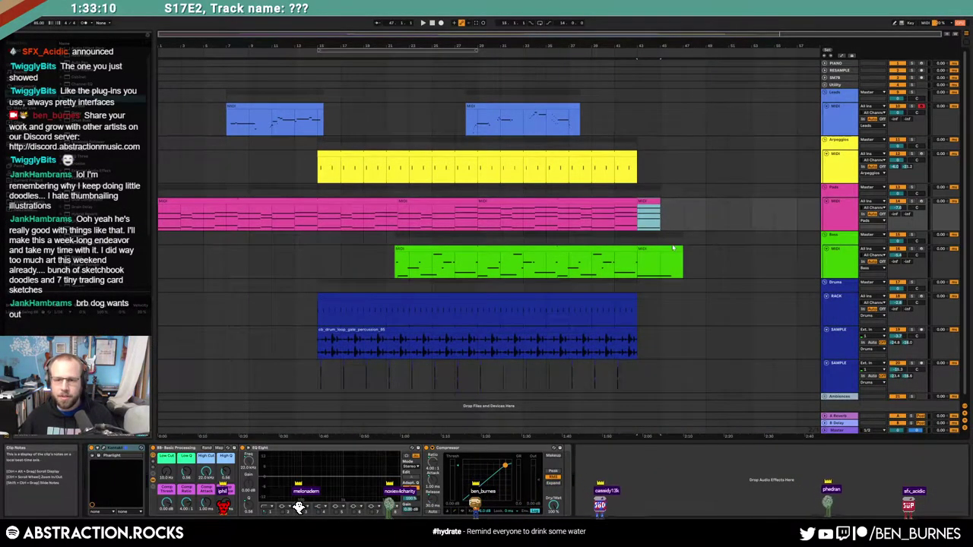
pyautogui.press('Up')
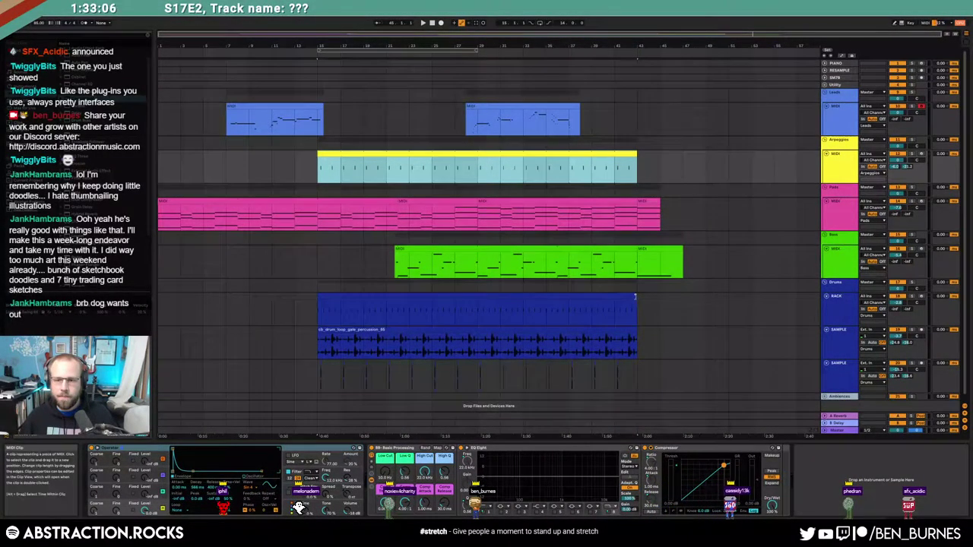
# Step: Extend the drum rack clip about half a bar past bar 43 and add a closing percussion sample hit at bar 43
pyautogui.moveTo(635, 297); pyautogui.dragTo(642, 297)
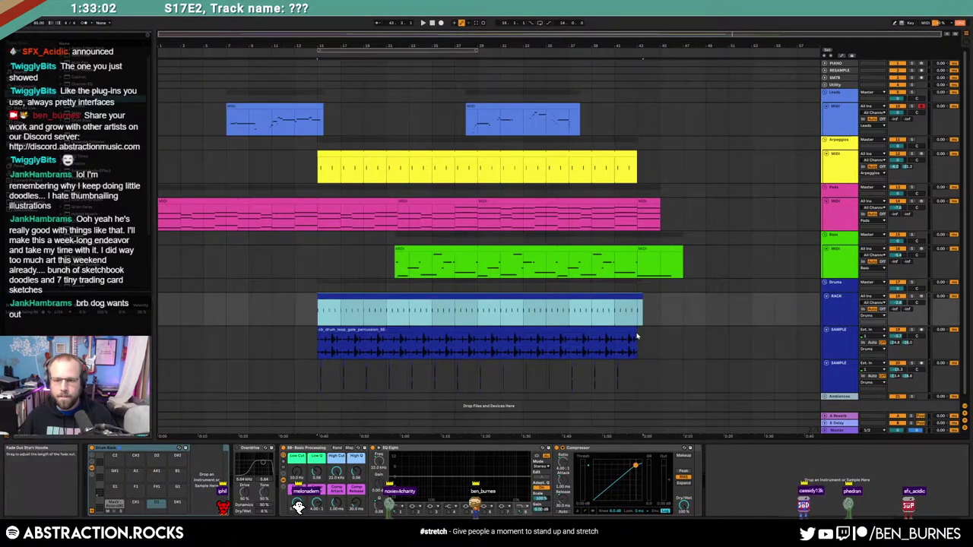
pyautogui.click(635, 375)
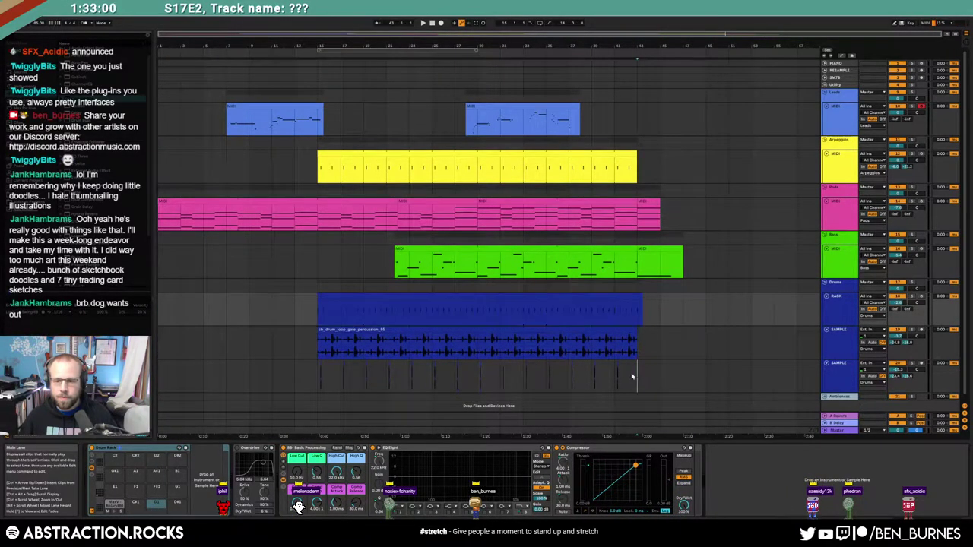
pyautogui.click(626, 372)
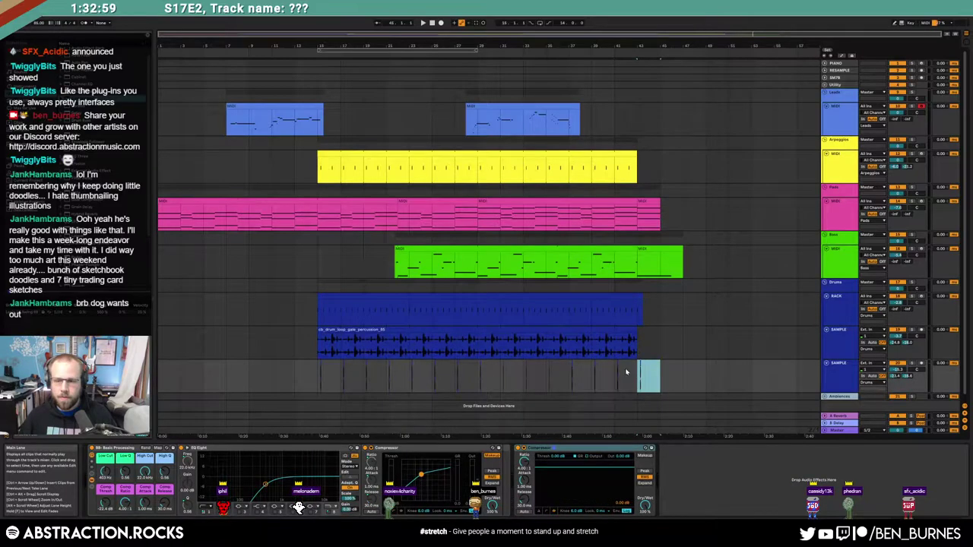
# Step: Play the arrangement from bar 35 and open the ending bass clip's notes to check them
pyautogui.click(549, 269)
pyautogui.press('space')
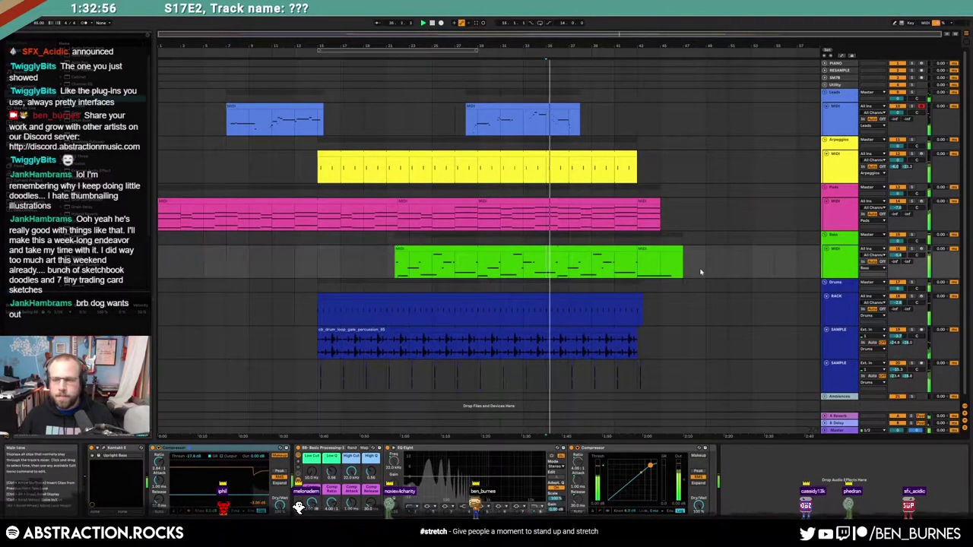
pyautogui.moveTo(632, 34)
pyautogui.mouseDown()
pyautogui.moveTo(633, 56)
pyautogui.moveTo(632, 33)
pyautogui.mouseUp()
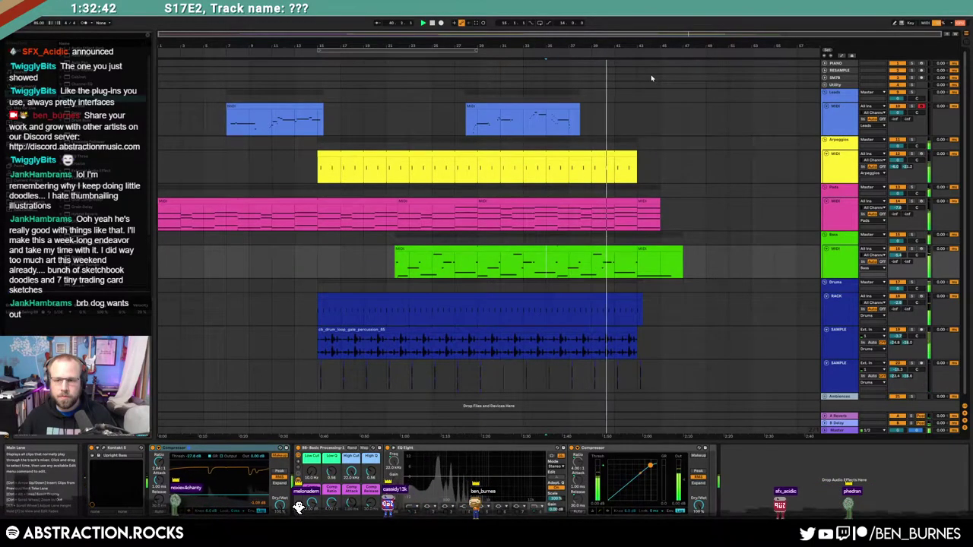
pyautogui.doubleClick(679, 259)
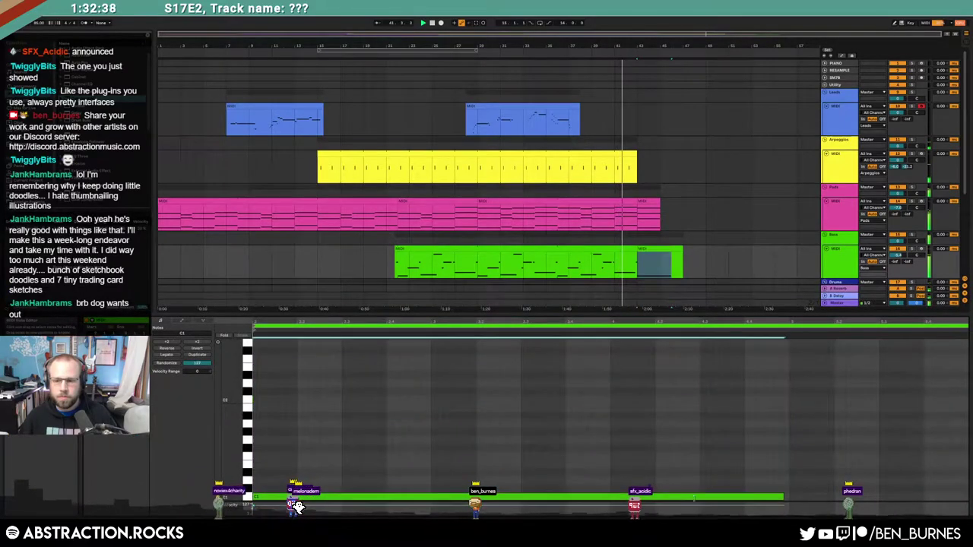
# Step: Shorten all the notes in the pad's ending clip slightly so they stop just before the clip's end
pyautogui.click(648, 200)
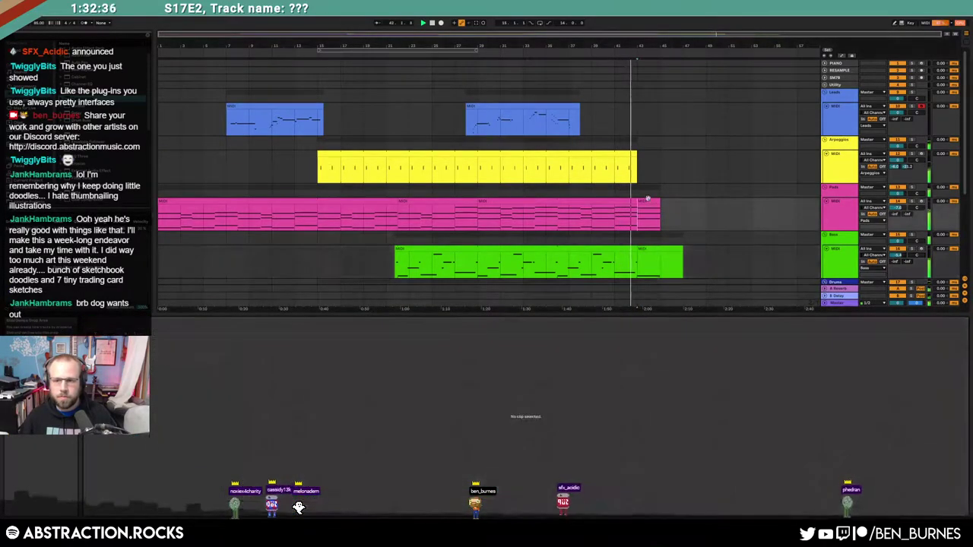
pyautogui.hotkey('ctrl', 'a')
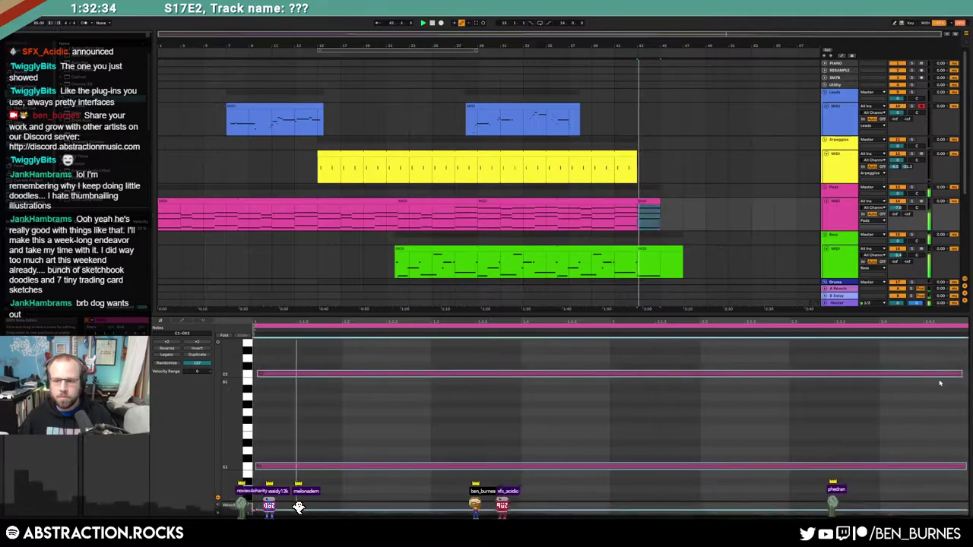
pyautogui.moveTo(961, 375)
pyautogui.mouseDown()
pyautogui.moveTo(938, 376)
pyautogui.moveTo(946, 379)
pyautogui.mouseUp()
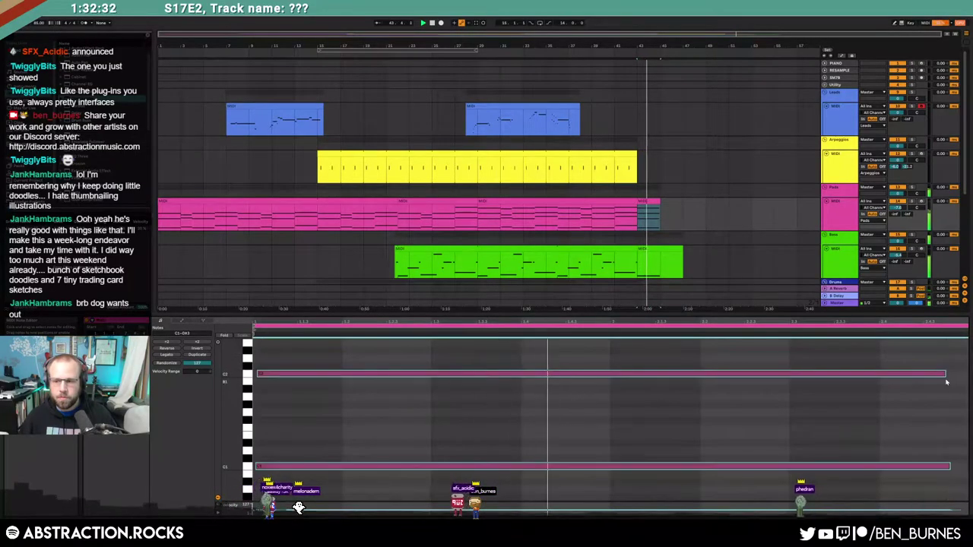
pyautogui.hotkey('shift', 'Tab')
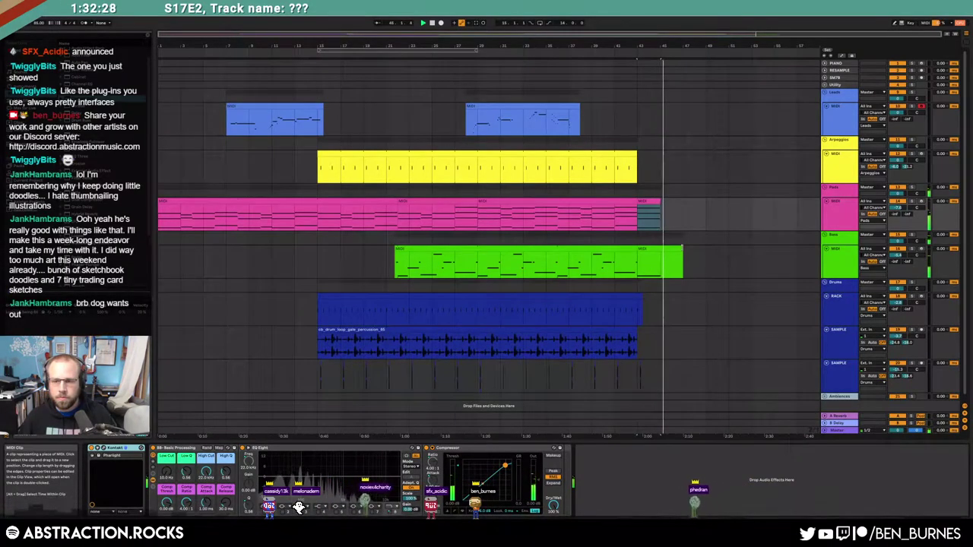
# Step: Trim the ending bass clip so it finishes at bar 46
pyautogui.scroll(3, 675, 249)
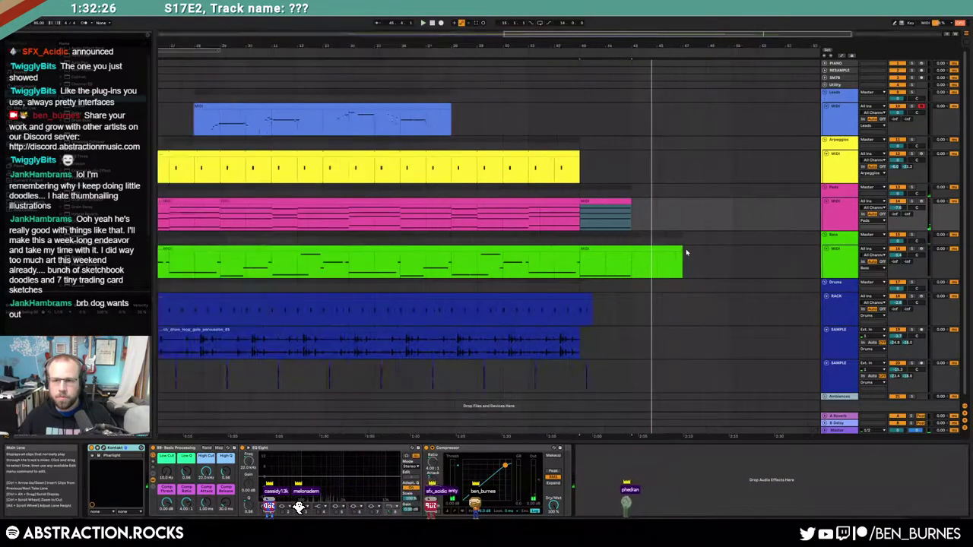
pyautogui.moveTo(682, 253); pyautogui.dragTo(659, 253)
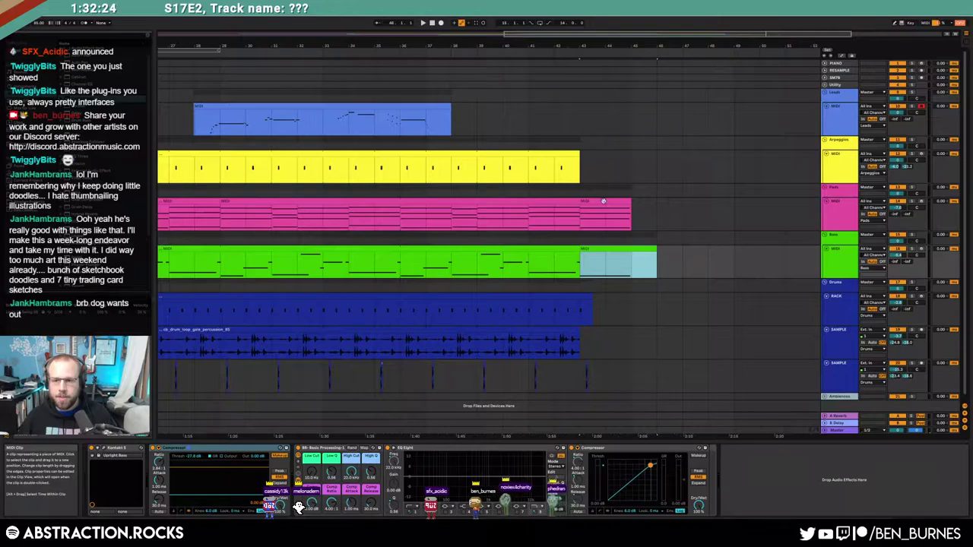
# Step: Automate the pad's A-Reverb send to rise from just after bar 43 to a peak at bar 45, and fall back shortly after
pyautogui.click(603, 200)
pyautogui.press('a')
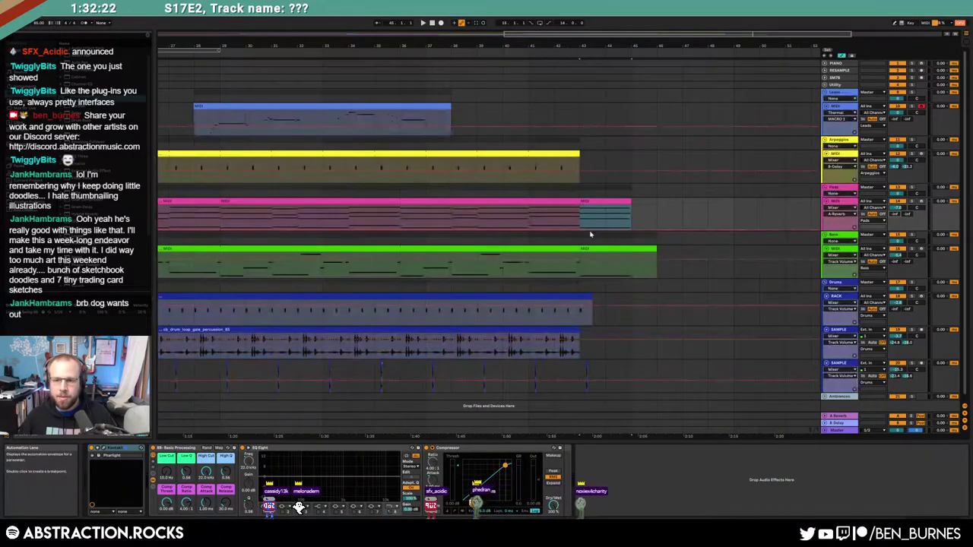
pyautogui.click(587, 230)
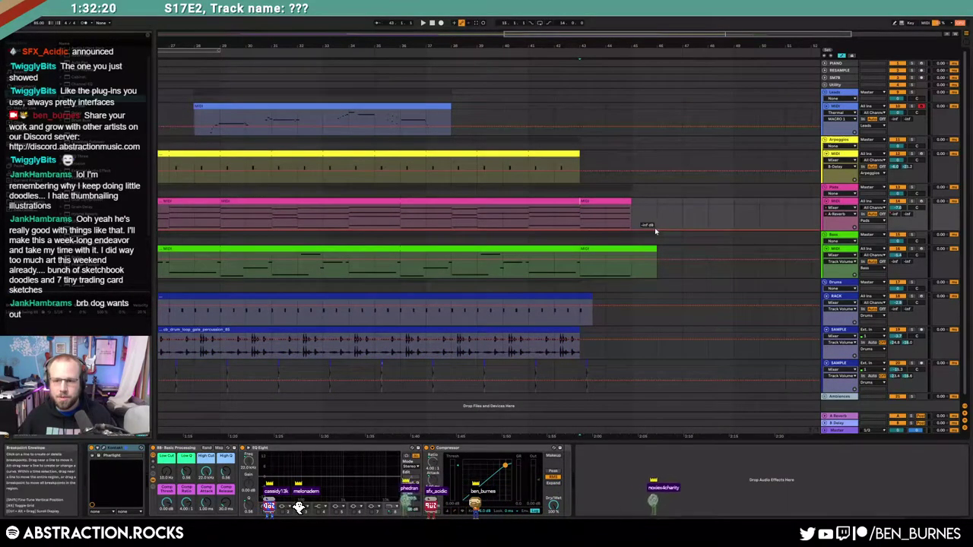
pyautogui.moveTo(630, 231); pyautogui.dragTo(631, 222)
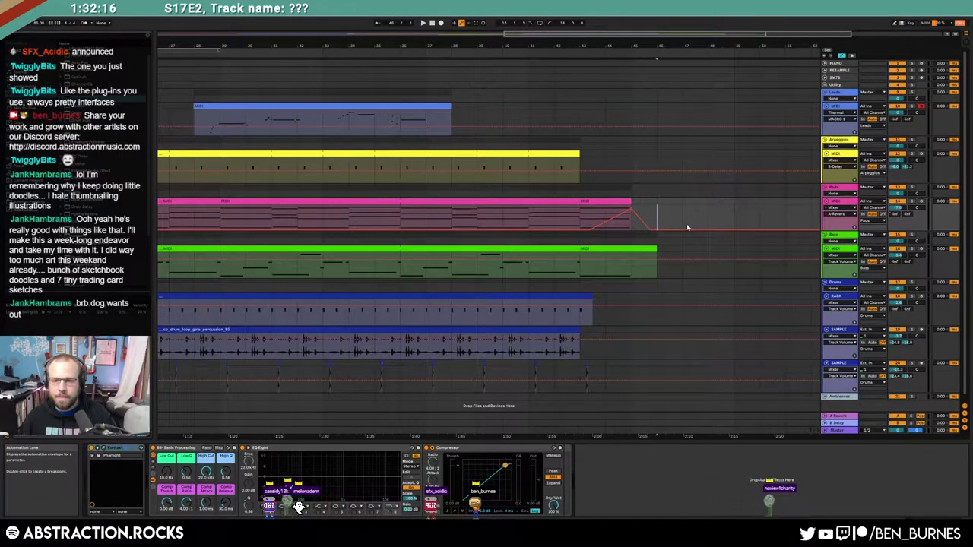
pyautogui.press('a')
pyautogui.press('w')
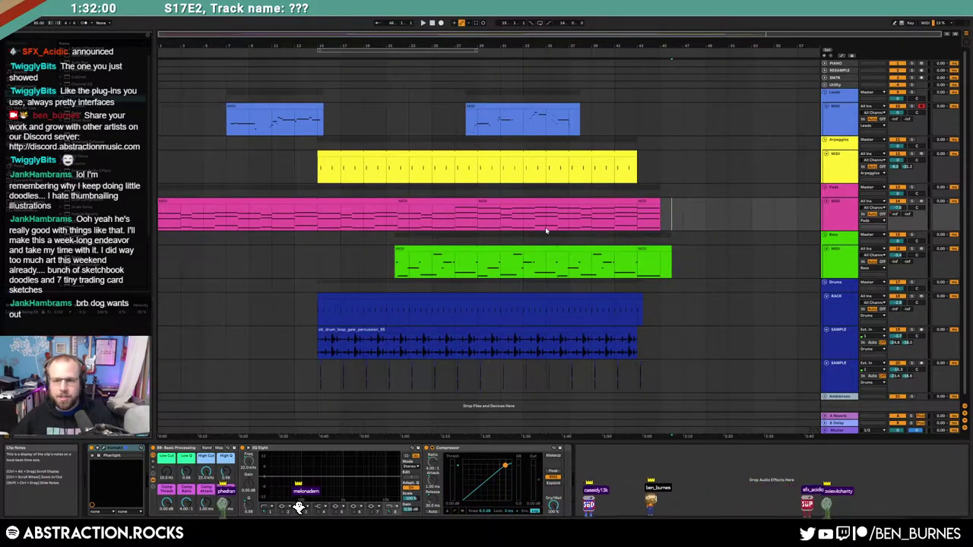
# Step: Insert a second MIDI track below the Shakuhachi track in the Leads group
pyautogui.click(479, 217)
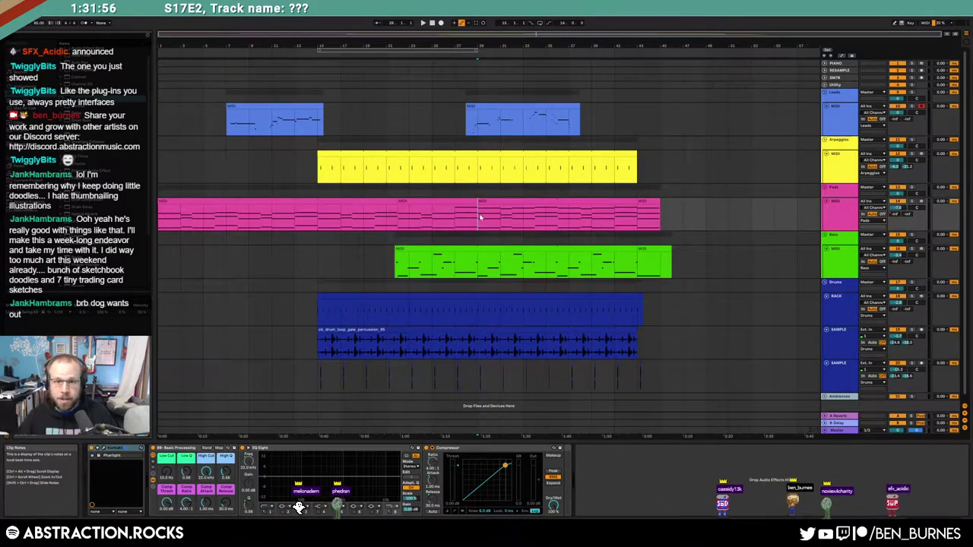
pyautogui.click(832, 114)
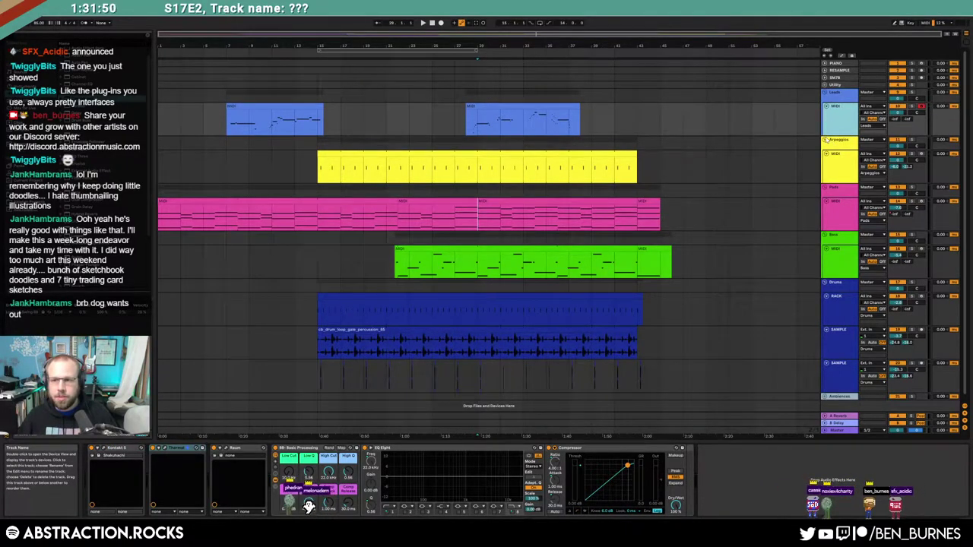
pyautogui.hotkey('ctrl', 'shift', 't')
pyautogui.click(826, 140)
pyautogui.click(838, 142)
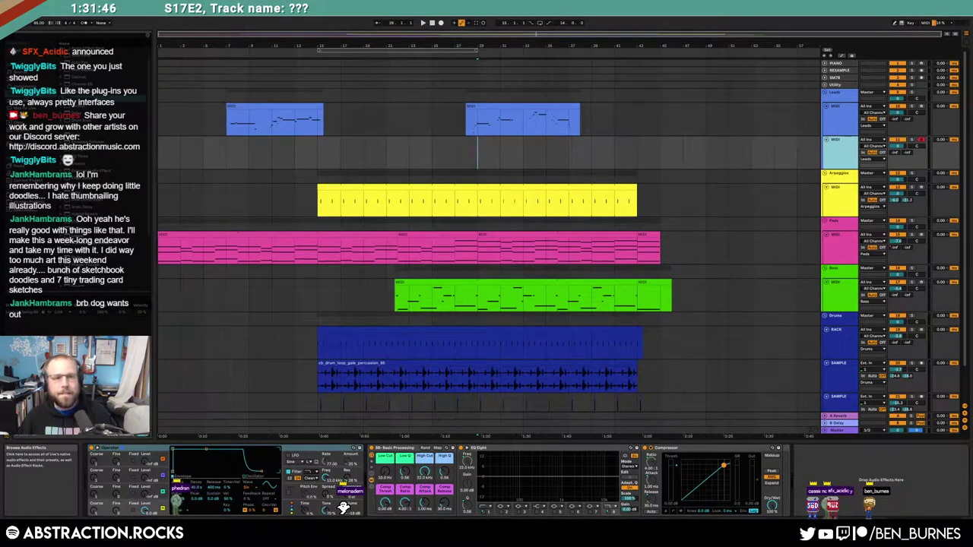
# Step: Load Kontakt on the new Leads track and show its file browser
pyautogui.click(26, 87)
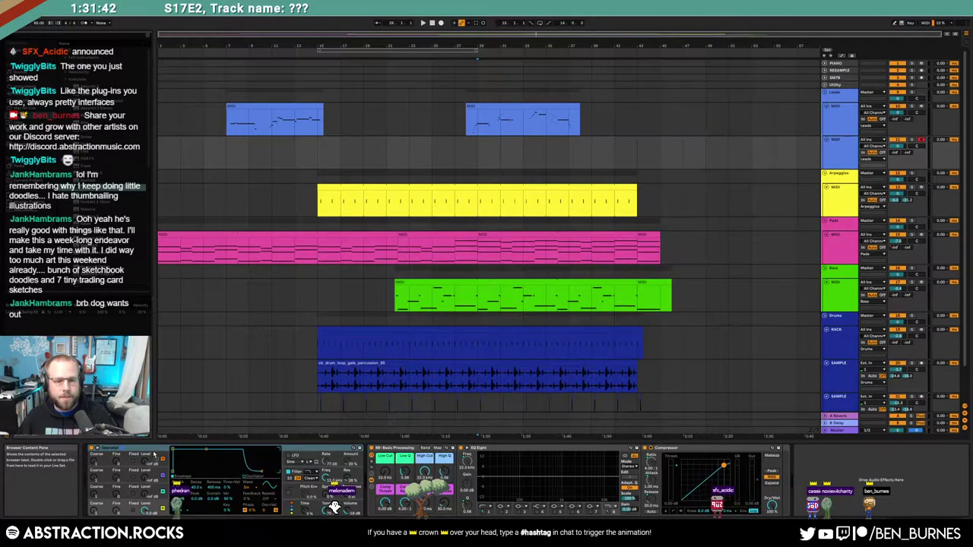
pyautogui.doubleClick(95, 180)
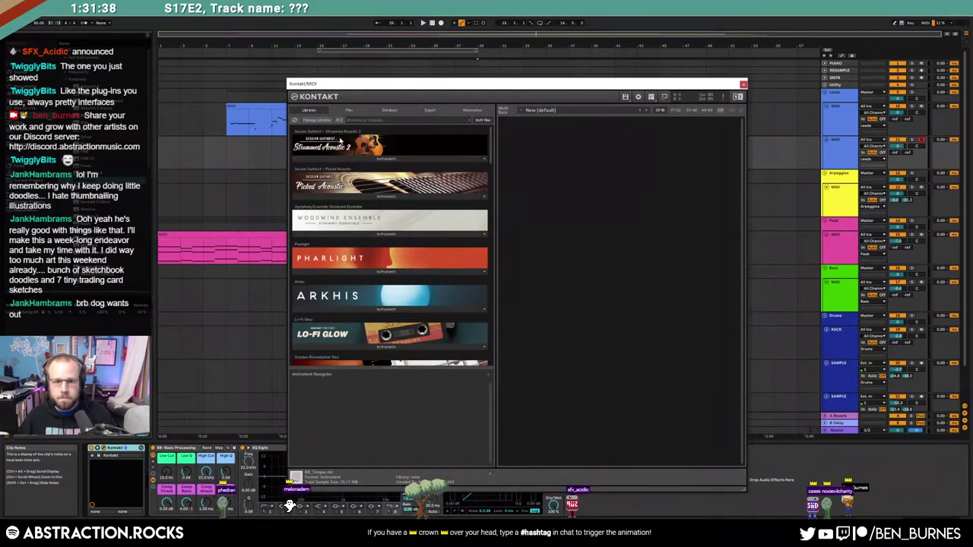
pyautogui.click(349, 110)
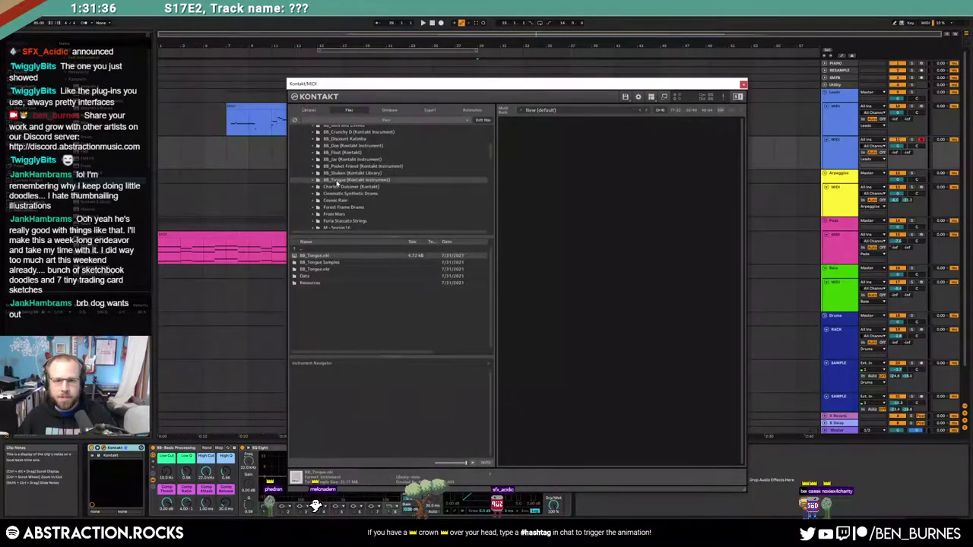
# Step: Load Charles' Dulcimer.nki from the Charles' Dulcimer (Kontakt) folder and close the Kontakt window
pyautogui.scroll(-3, 334, 187)
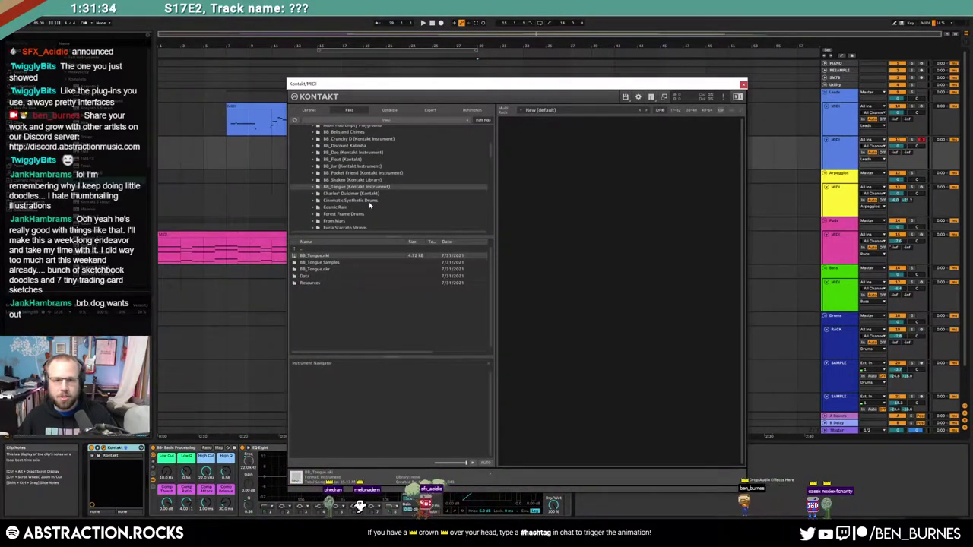
pyautogui.click(318, 180)
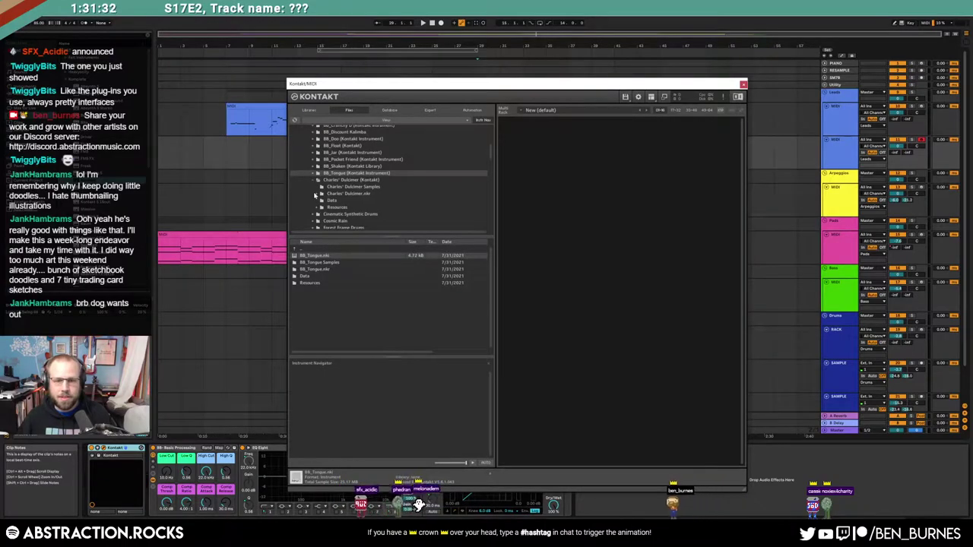
pyautogui.click(343, 181)
pyautogui.doubleClick(321, 255)
pyautogui.moveTo(684, 85); pyautogui.dragTo(493, 81)
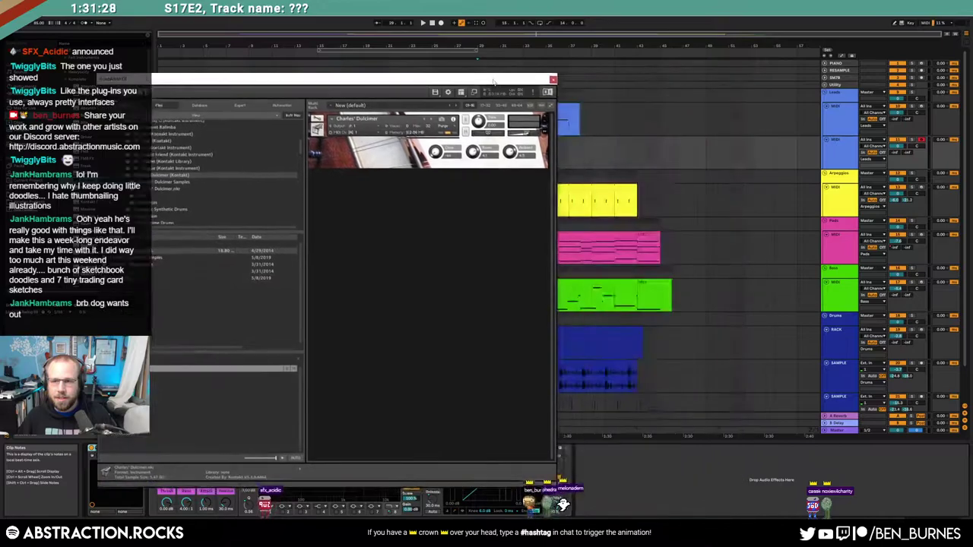
pyautogui.click(553, 80)
# Step: Play from bar 37 to try out the dulcimer, and remove it from Kontakt
pyautogui.click(567, 159)
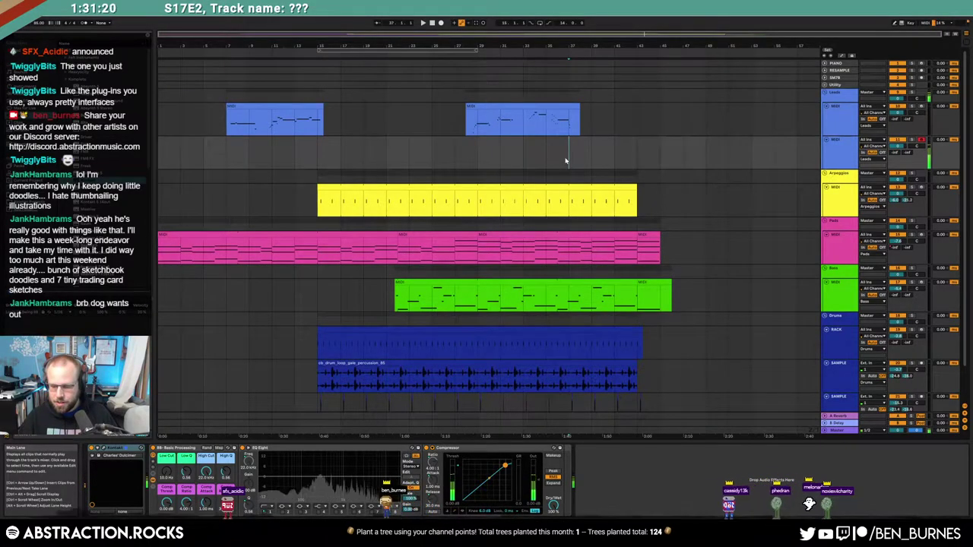
pyautogui.press('space')
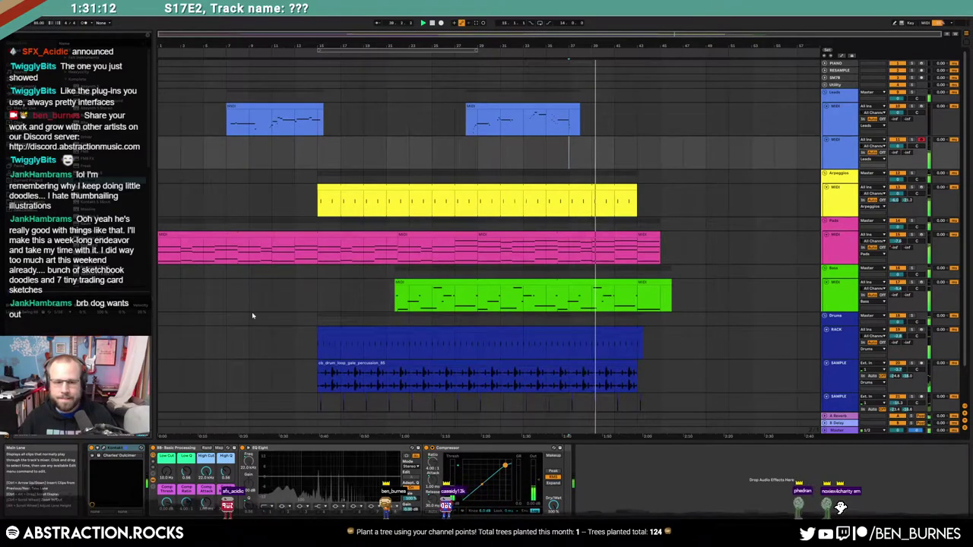
pyautogui.click(104, 449)
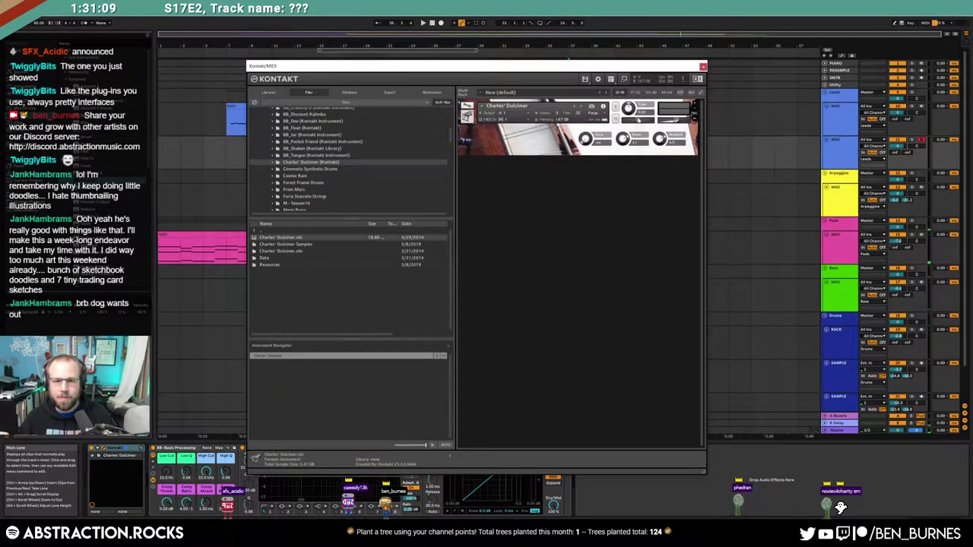
pyautogui.click(694, 105)
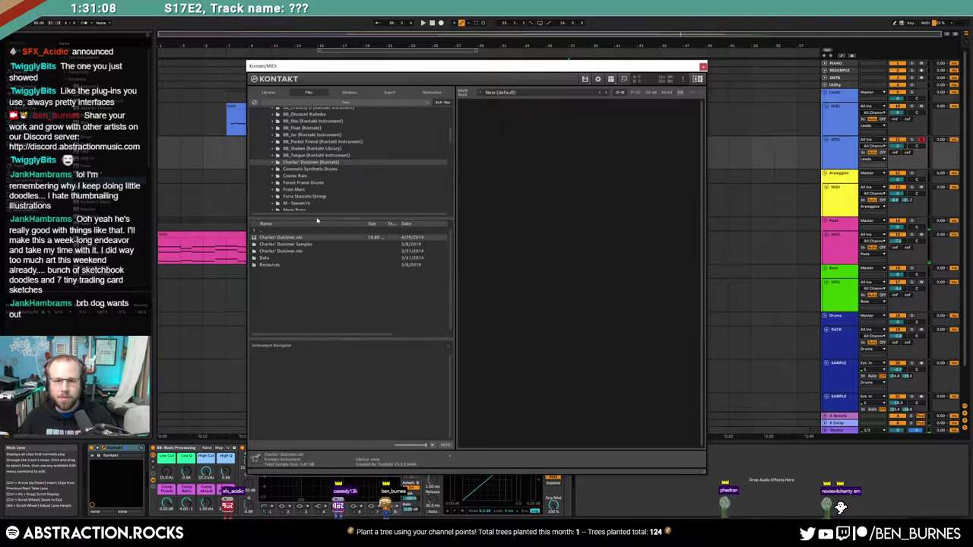
# Step: Search the Kontakt database for a dulcimer instrument
pyautogui.click(348, 93)
pyautogui.click(301, 225)
pyautogui.write('dulcim')
pyautogui.press('Return')
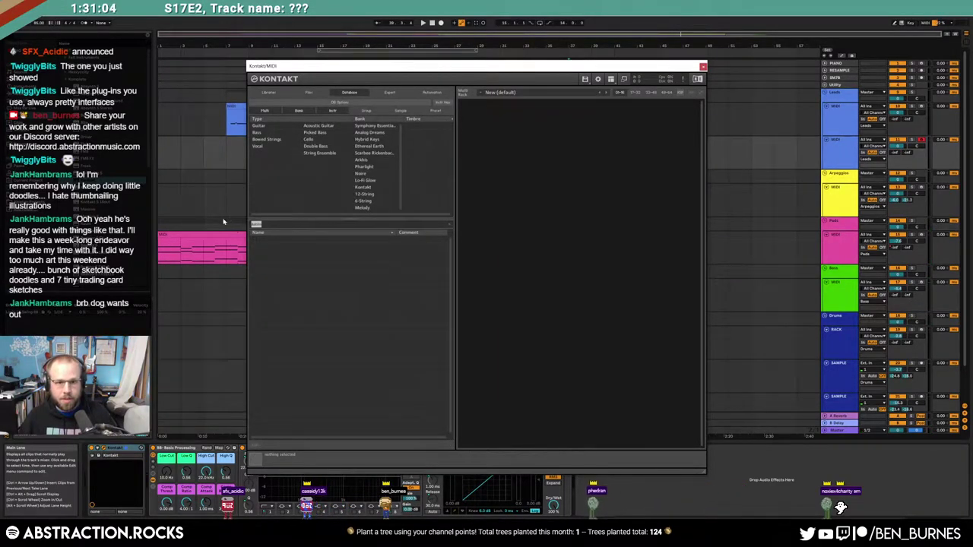
pyautogui.press('BackSpace')
pyautogui.write('au')
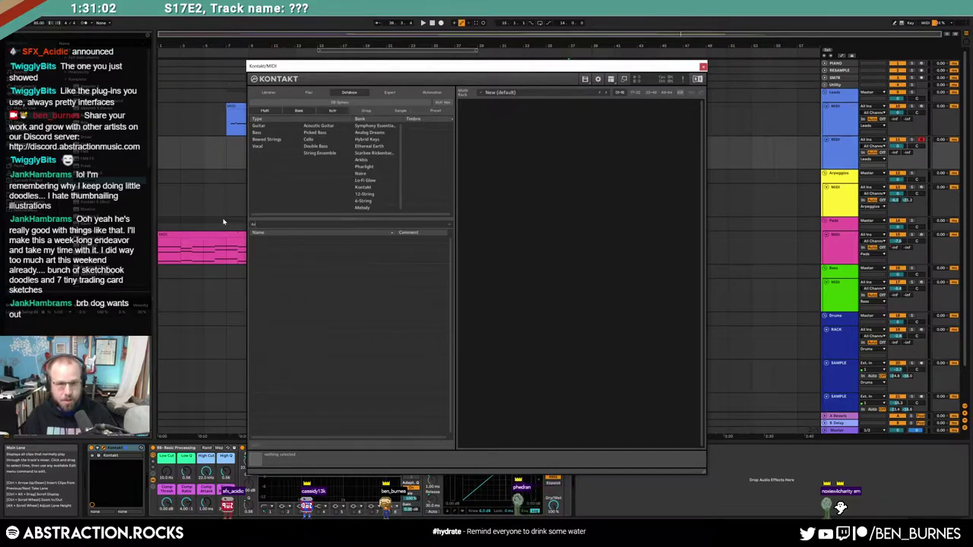
# Step: Close the Kontakt window, open Kontakt 5 on the same track instead, and search its database for a dulcimer
pyautogui.click(703, 67)
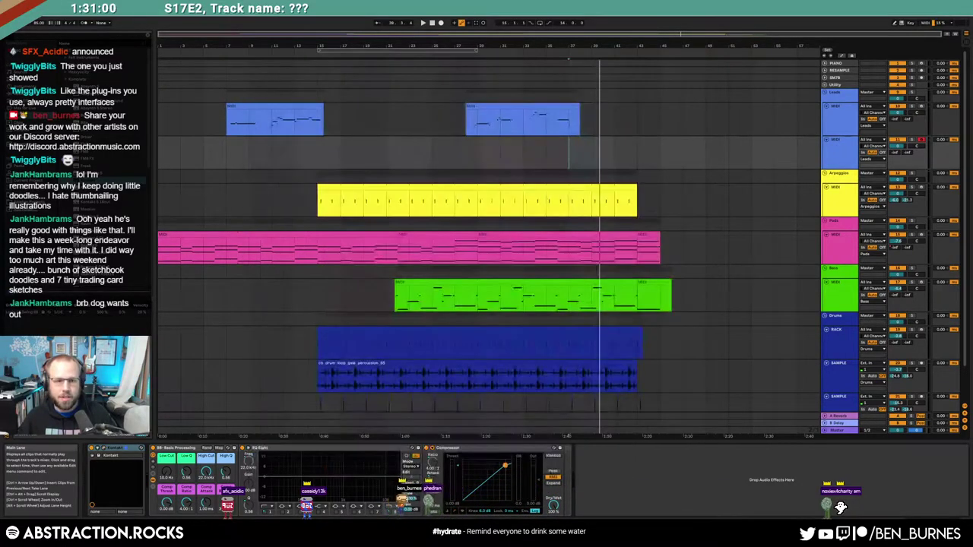
pyautogui.click(125, 461)
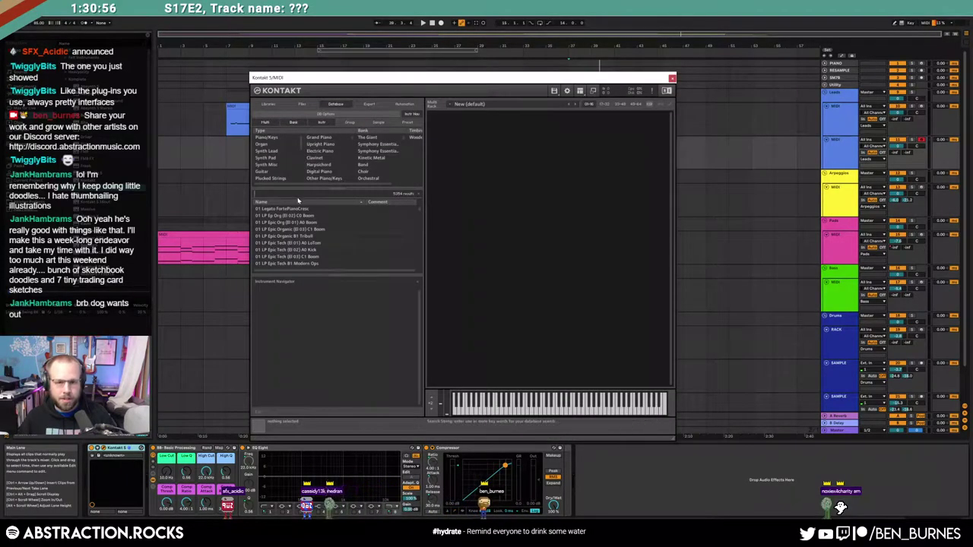
pyautogui.write('dul')
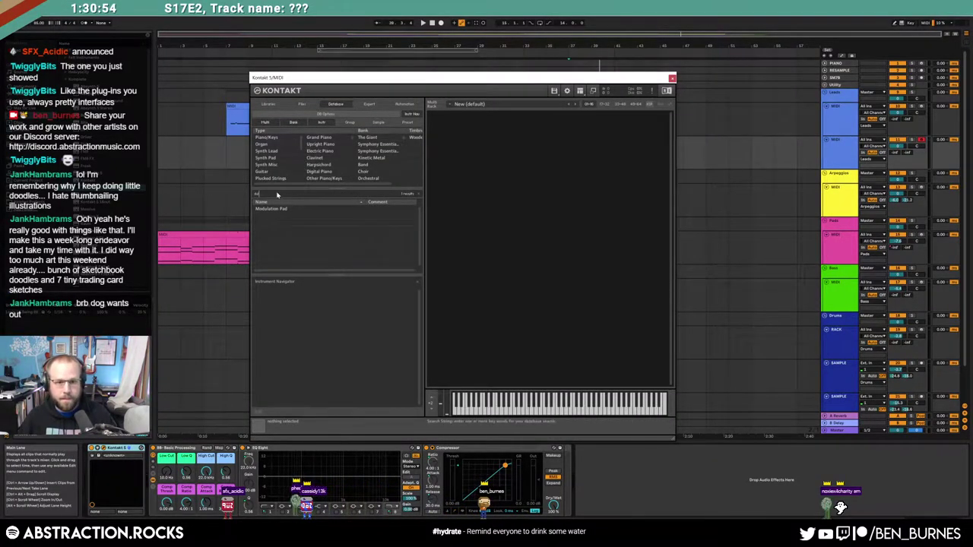
# Step: Load Charles' Dulcimer.nki from the Charles' Dulcimer library folder and remove the Doo instrument without saving it
pyautogui.click(302, 103)
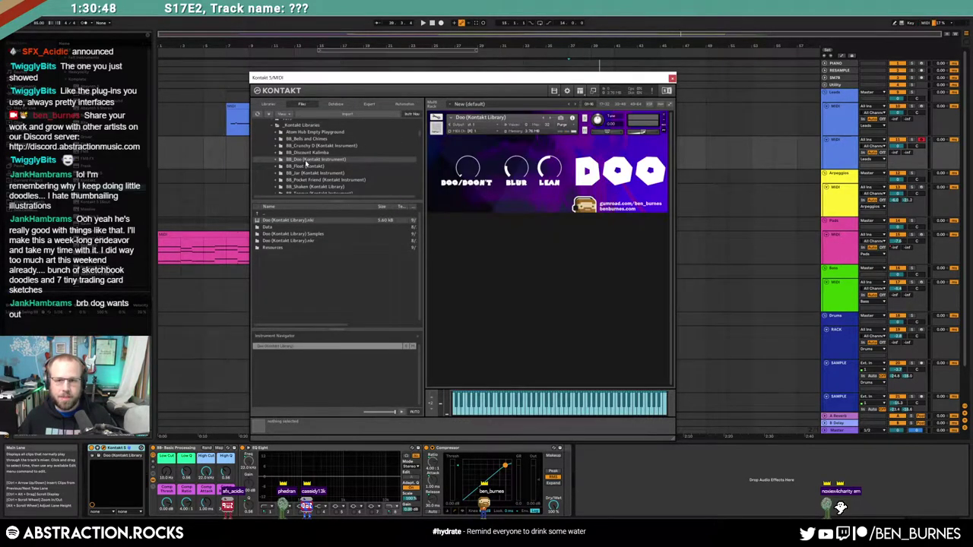
pyautogui.scroll(-3, 278, 156)
pyautogui.click(292, 161)
pyautogui.doubleClick(284, 220)
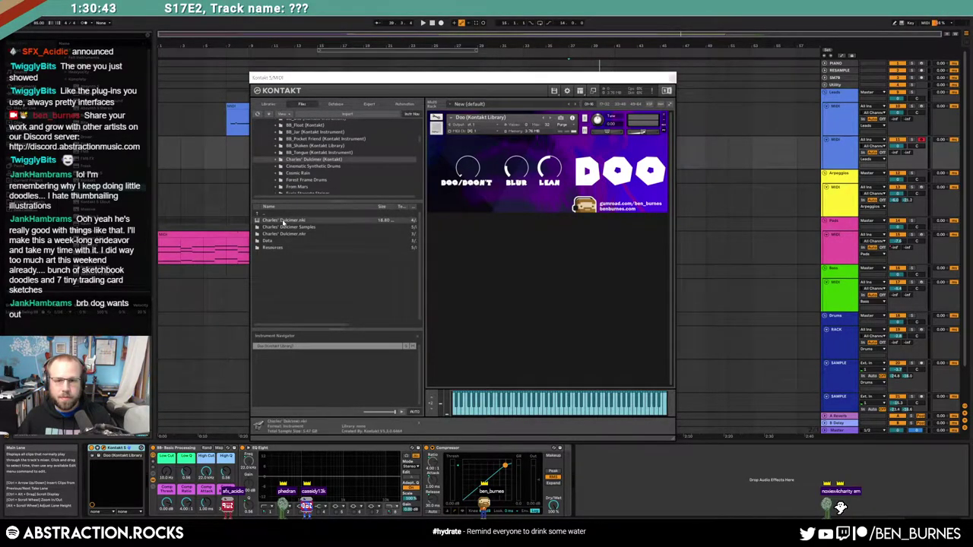
pyautogui.click(663, 119)
pyautogui.click(491, 298)
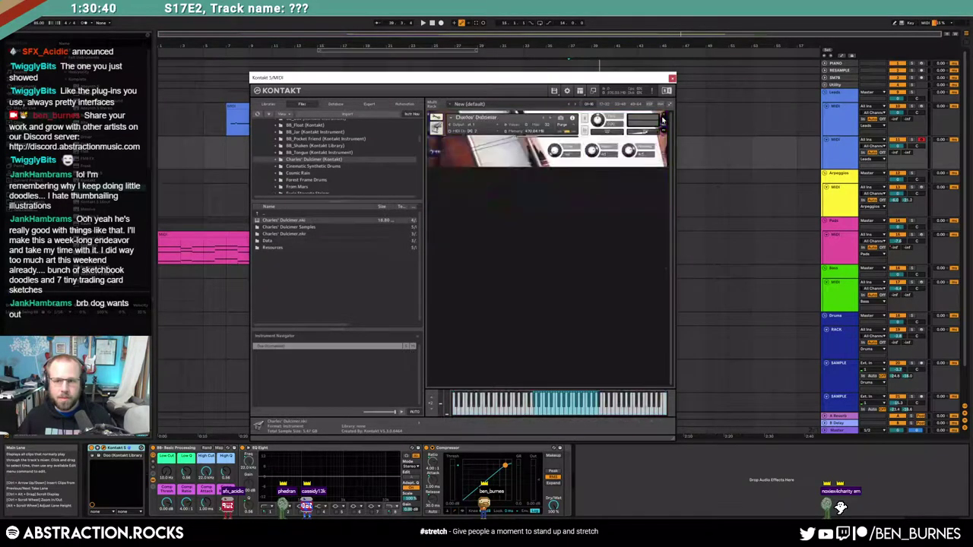
# Step: Place Charles' Dulcimer.nki in the rack again, close the Kontakt 5 window, and select the second MIDI track under Leads
pyautogui.click(663, 119)
pyautogui.moveTo(279, 222); pyautogui.dragTo(557, 171)
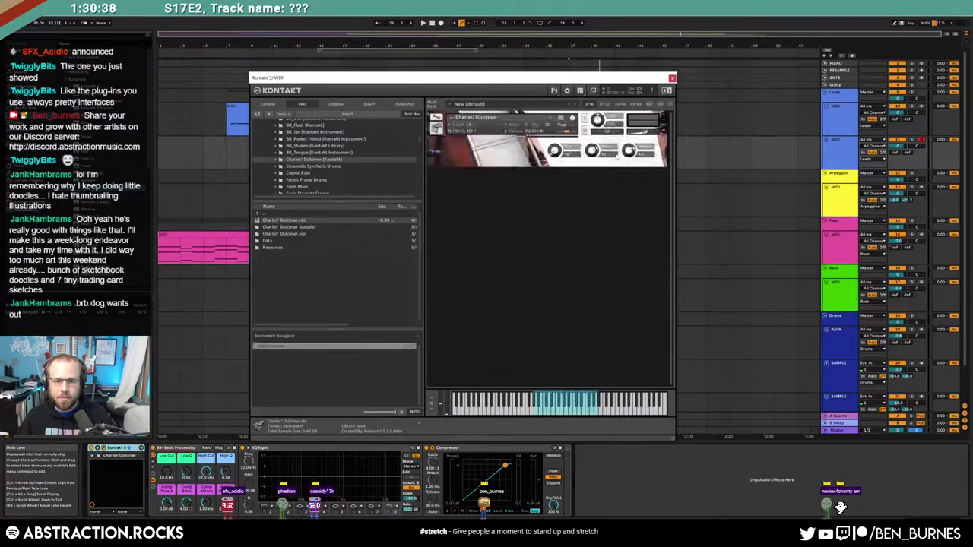
pyautogui.click(672, 78)
pyautogui.click(836, 157)
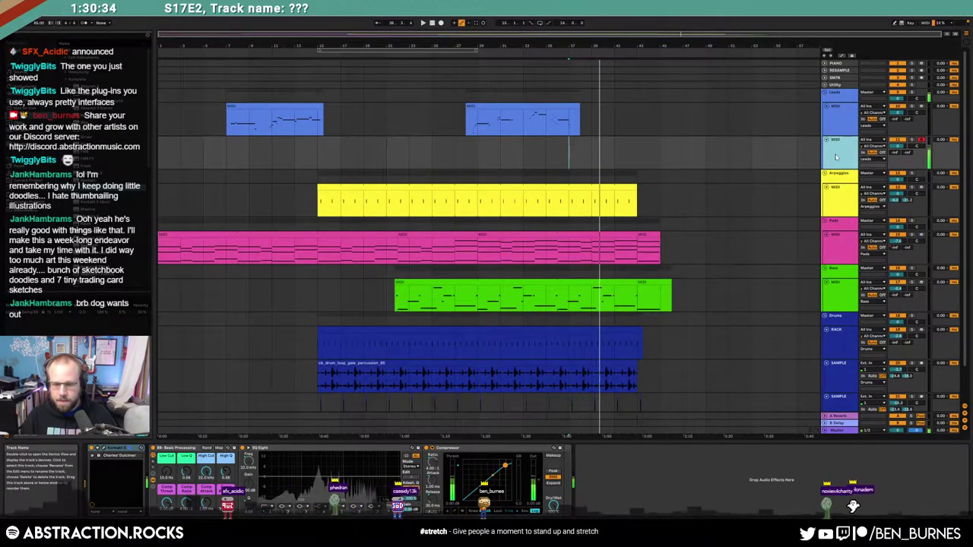
# Step: Reopen Kontakt 5, open Charles' Dulcimer for editing, and look through its groups, mapping and effects sections
pyautogui.click(103, 448)
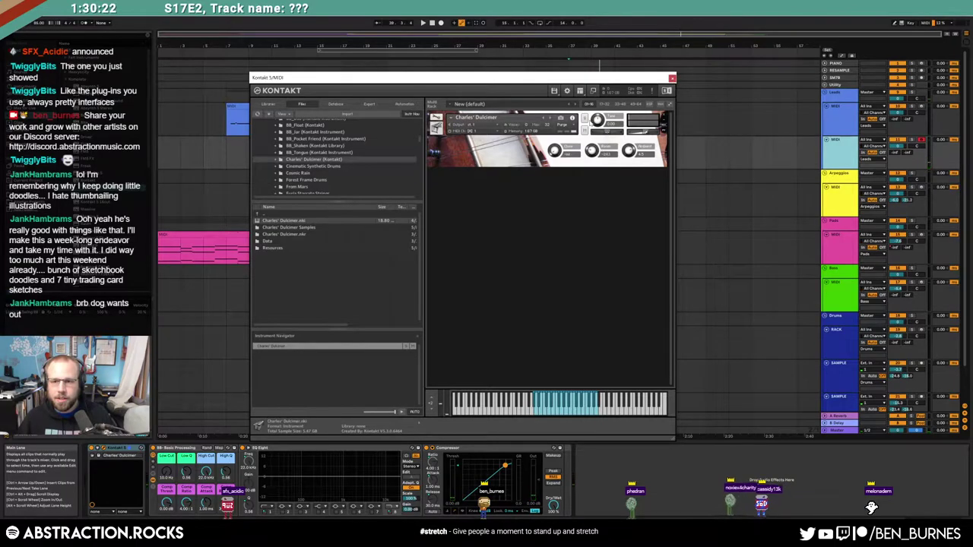
pyautogui.click(435, 122)
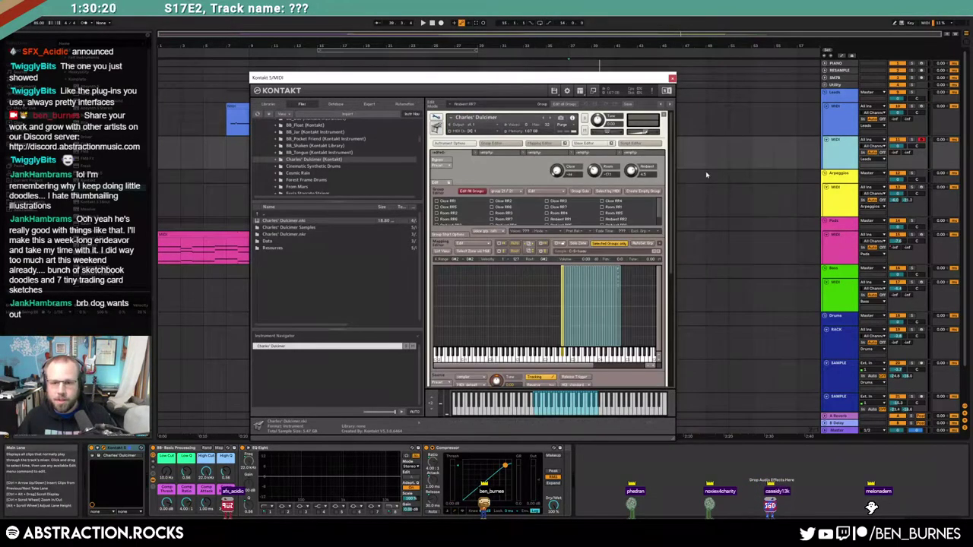
pyautogui.scroll(-3, 671, 150)
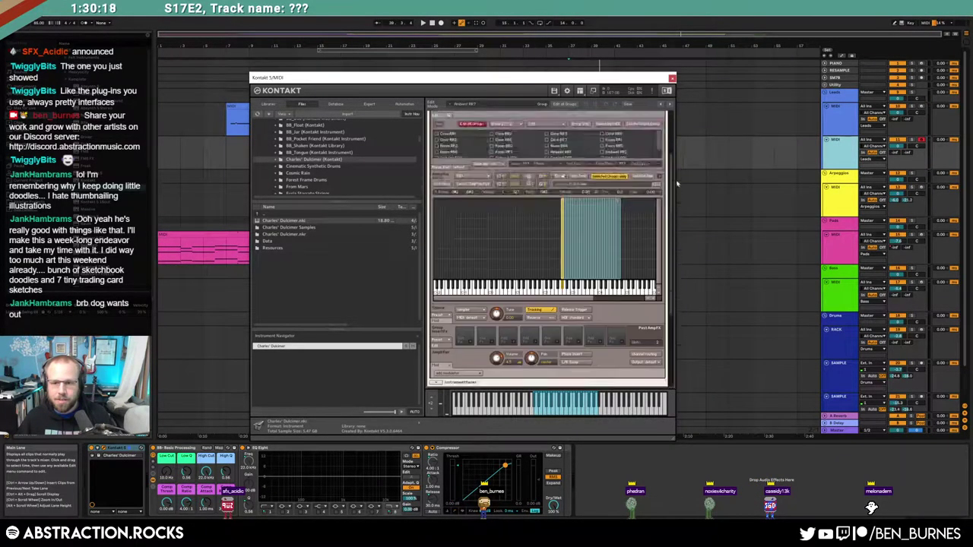
pyautogui.scroll(-3, 677, 177)
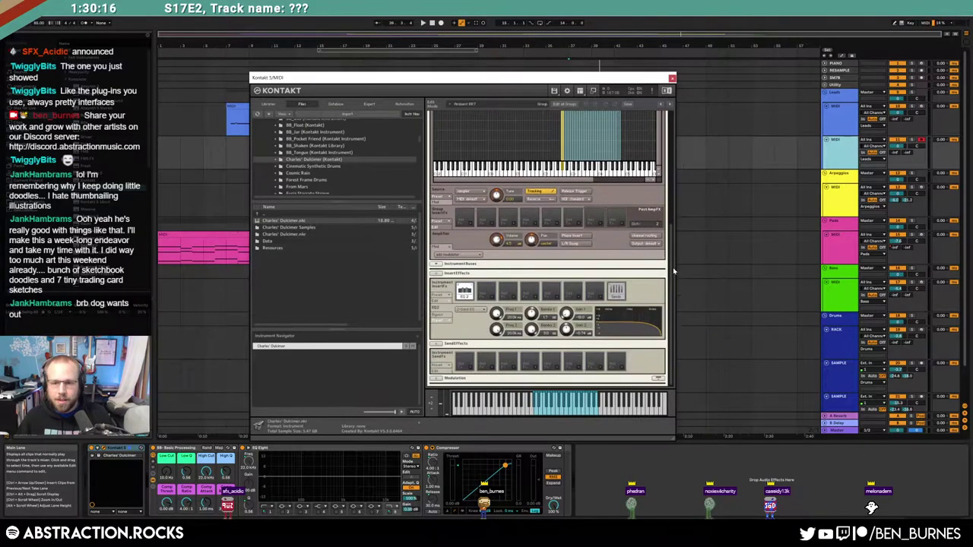
pyautogui.scroll(6, 674, 122)
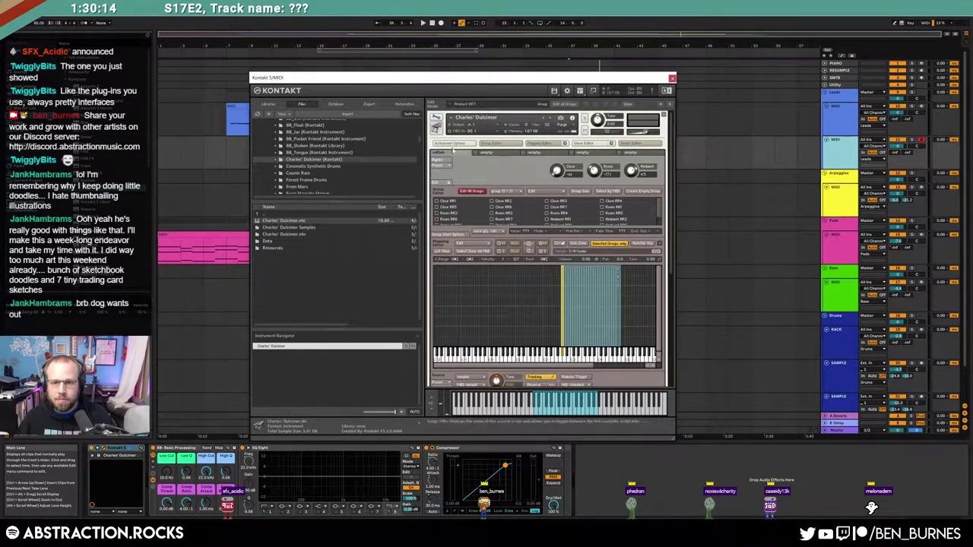
# Step: Hide the group and mapping editors, then inspect Charles' Dulcimer's Wave Editor and Instrument Options
pyautogui.click(507, 143)
pyautogui.click(543, 143)
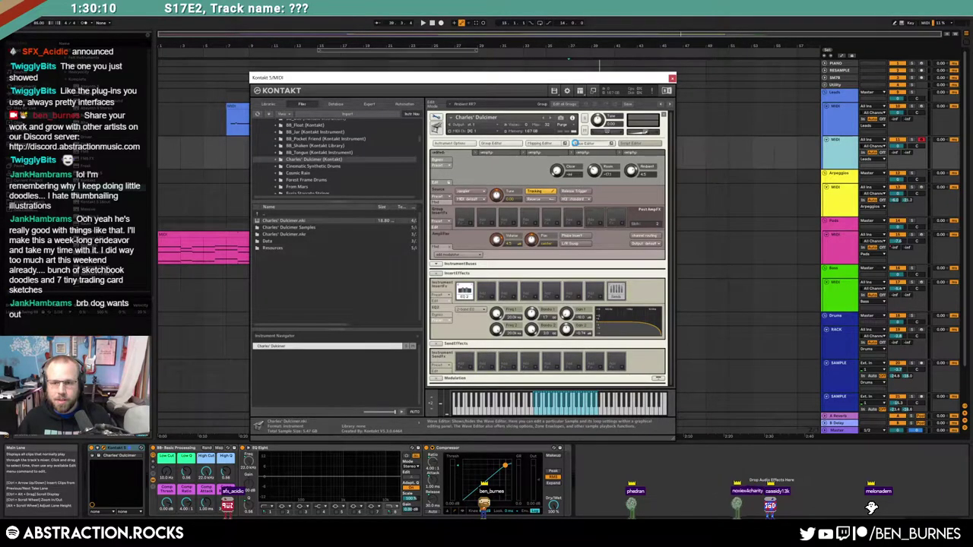
pyautogui.click(578, 143)
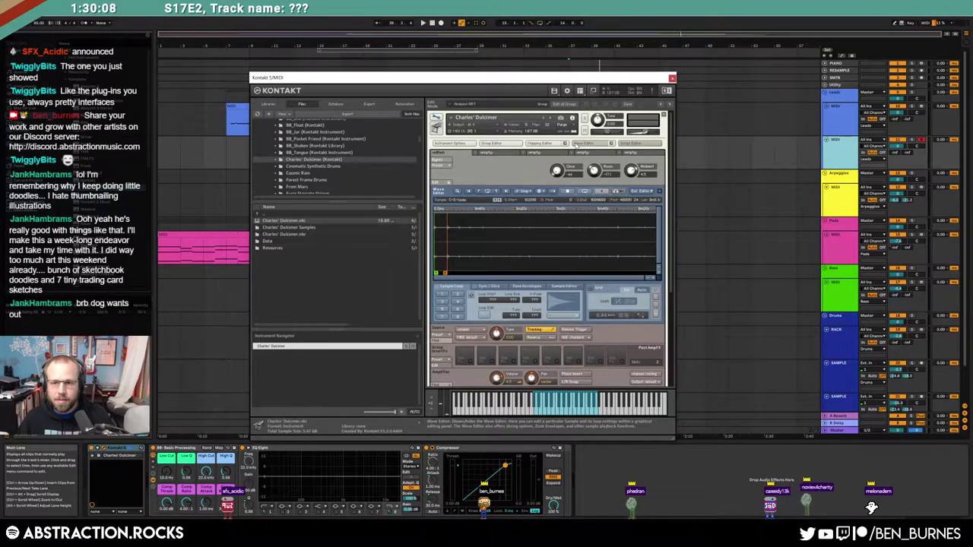
pyautogui.click(582, 143)
pyautogui.click(540, 143)
pyautogui.click(540, 143)
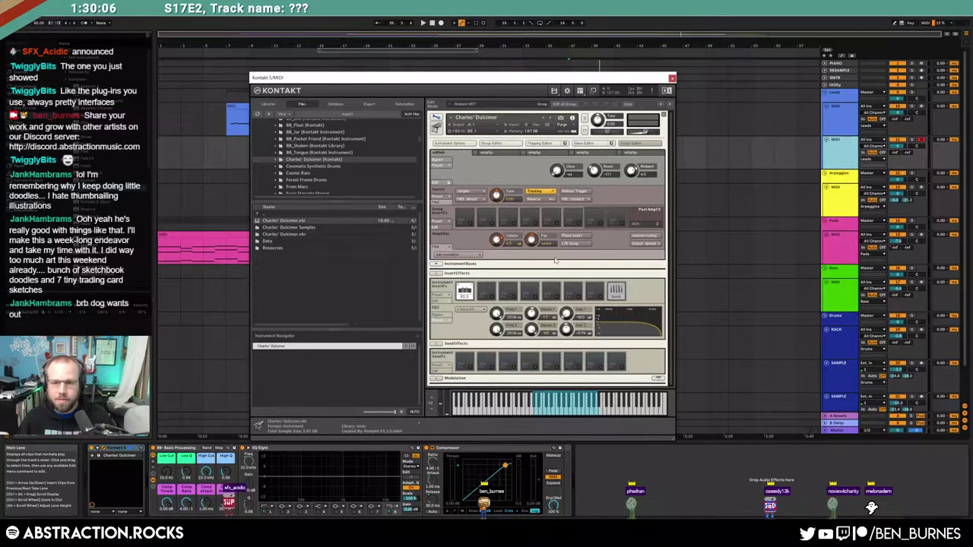
pyautogui.click(450, 143)
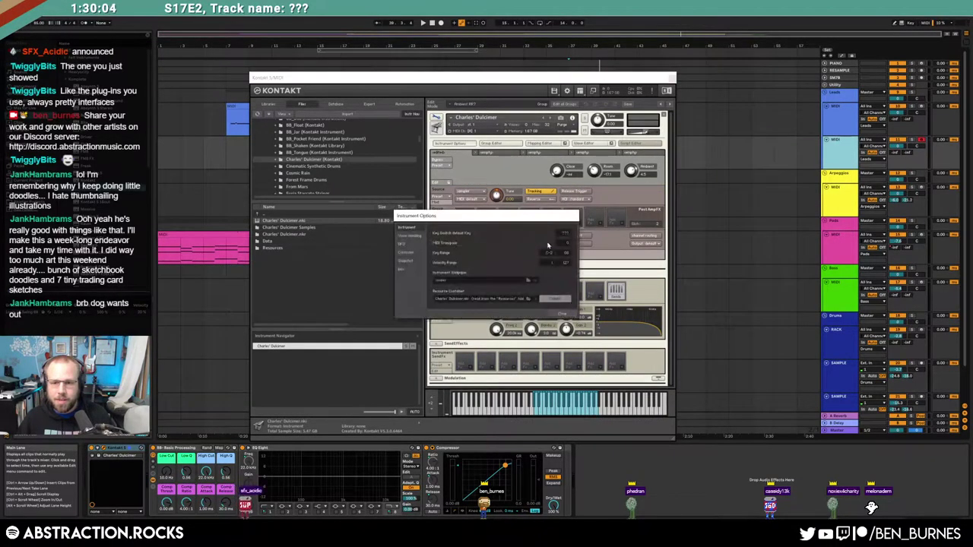
pyautogui.click(564, 314)
# Step: Show the Group Editor, check the Instrument Buses, and collapse the Insert Effects and Send Effects sections
pyautogui.click(492, 143)
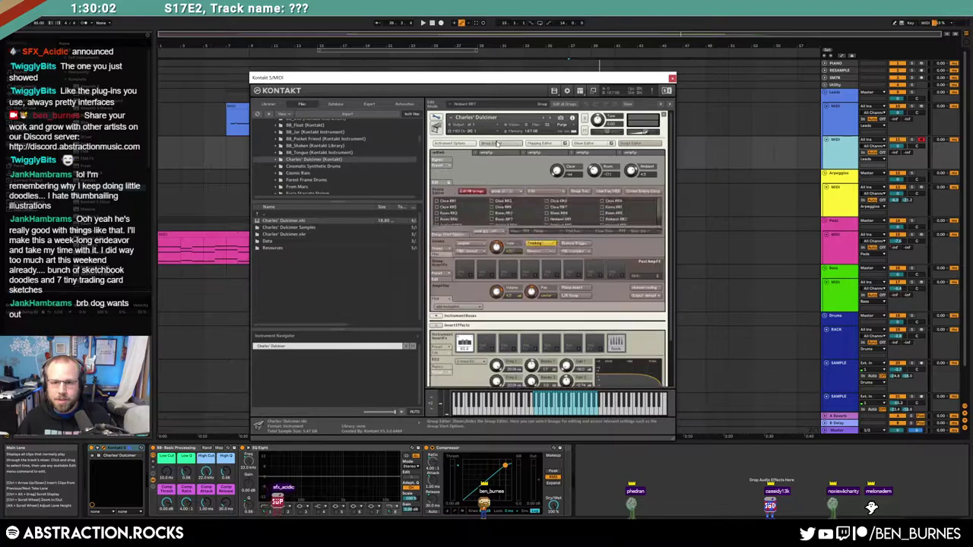
pyautogui.scroll(-2, 525, 258)
pyautogui.scroll(-2, 531, 324)
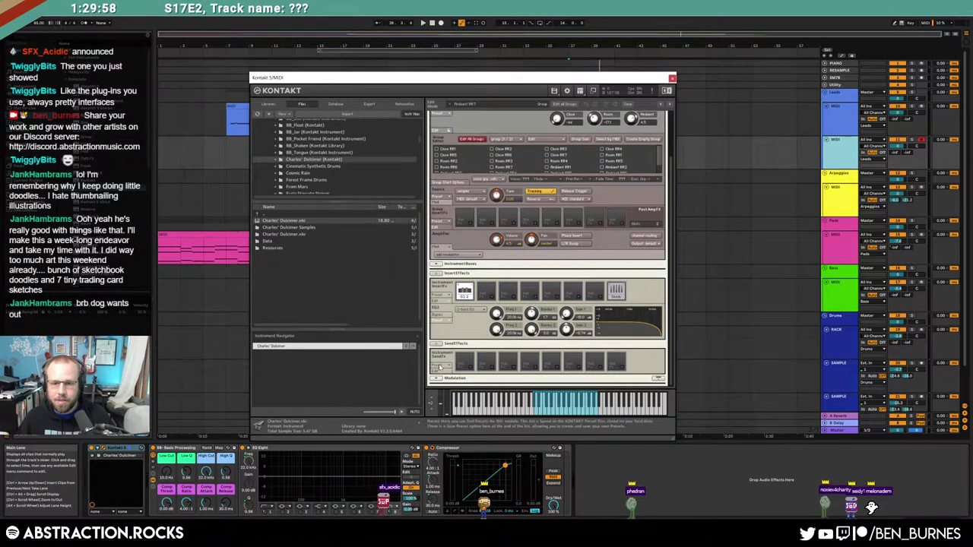
pyautogui.click(435, 263)
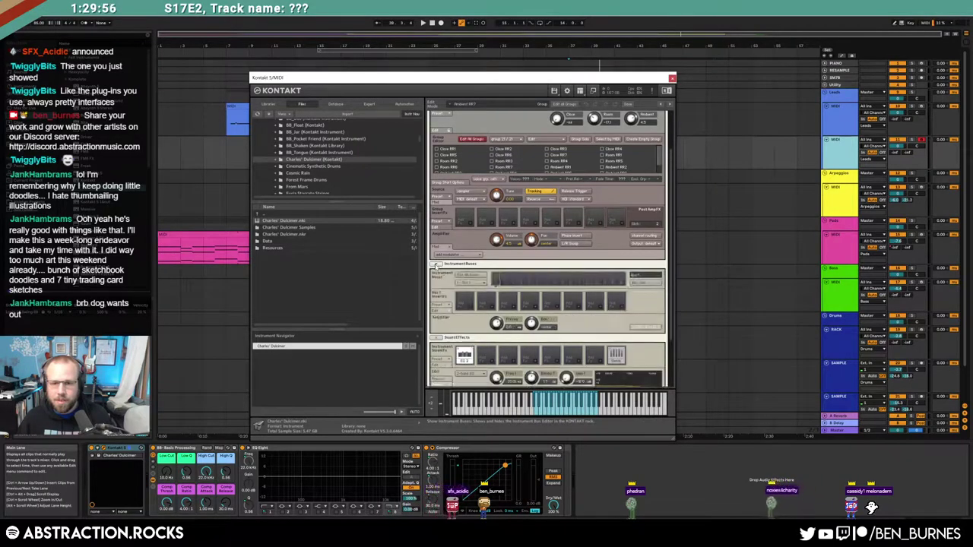
pyautogui.click(434, 264)
pyautogui.click(437, 274)
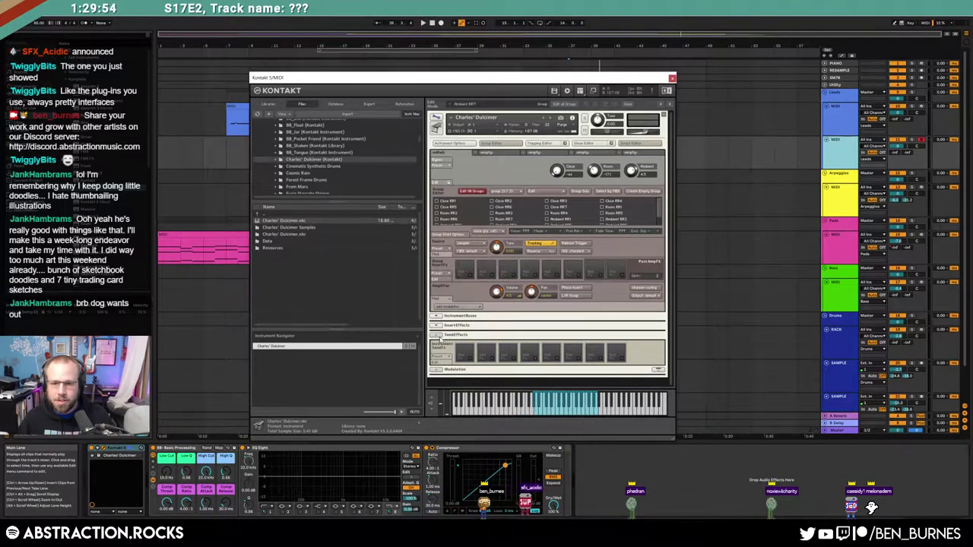
pyautogui.click(436, 336)
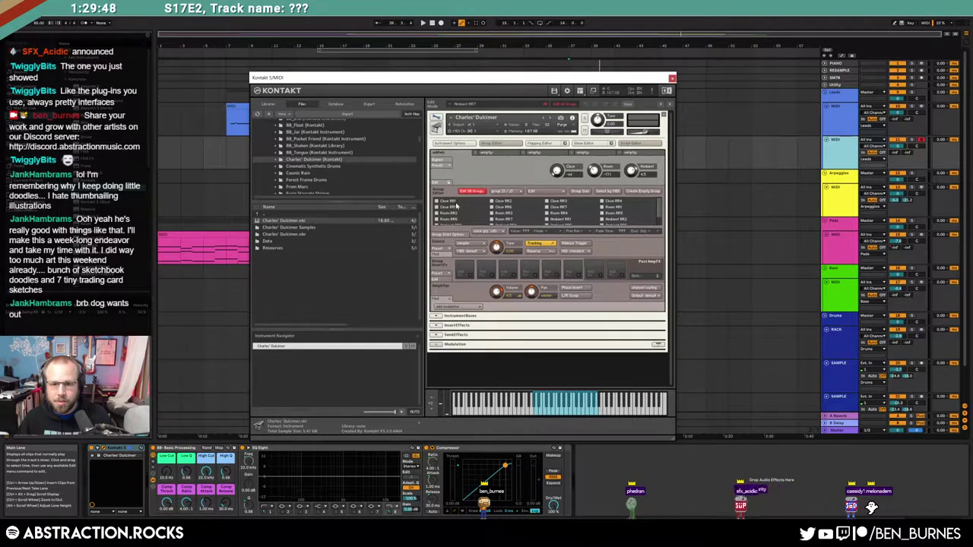
# Step: Check the Instrument Options again, then show the Mapping Editor and inspect the zones and Instrument Buses
pyautogui.click(450, 143)
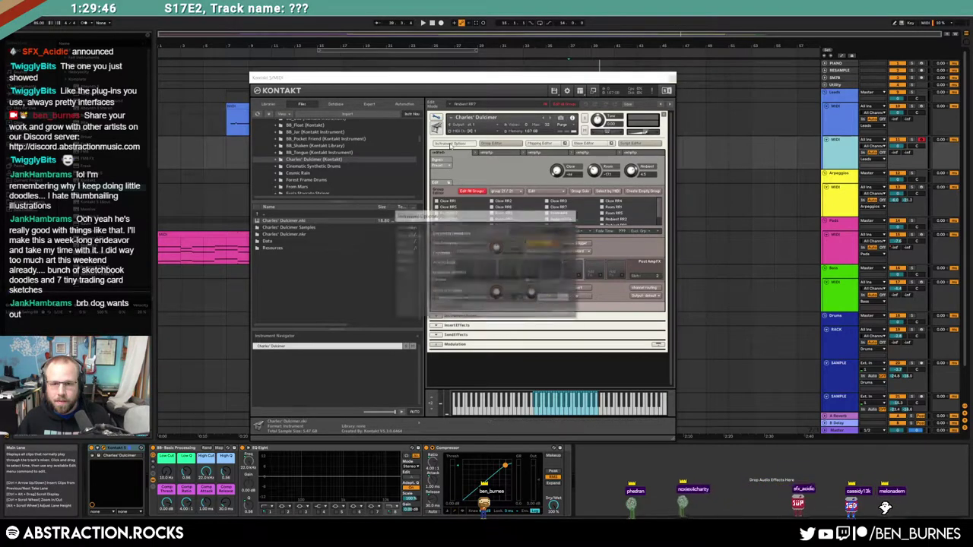
pyautogui.click(562, 314)
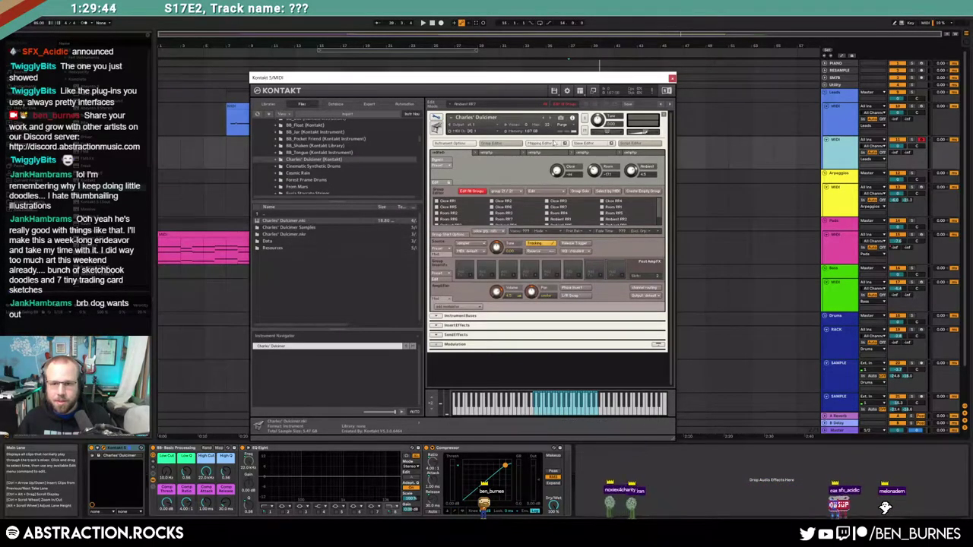
pyautogui.click(584, 143)
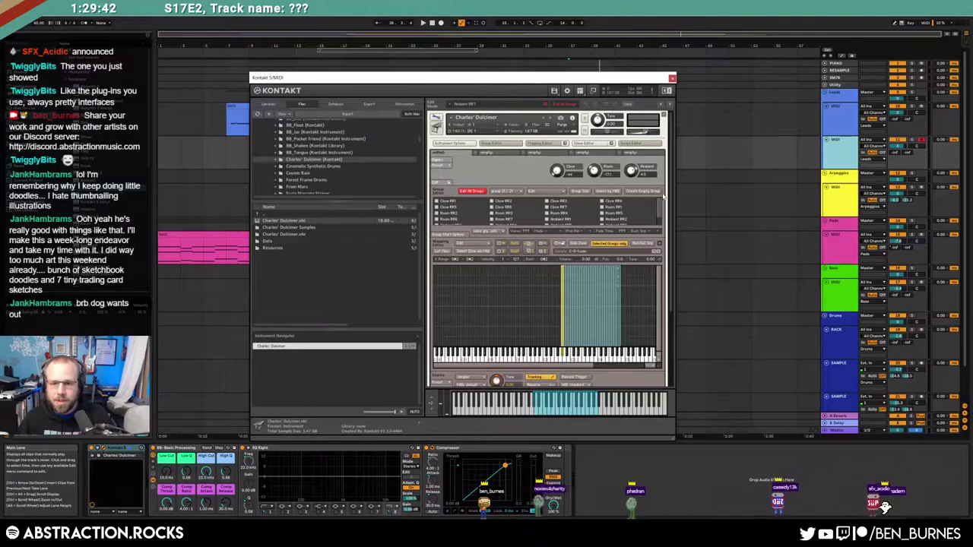
pyautogui.moveTo(672, 190); pyautogui.dragTo(672, 272)
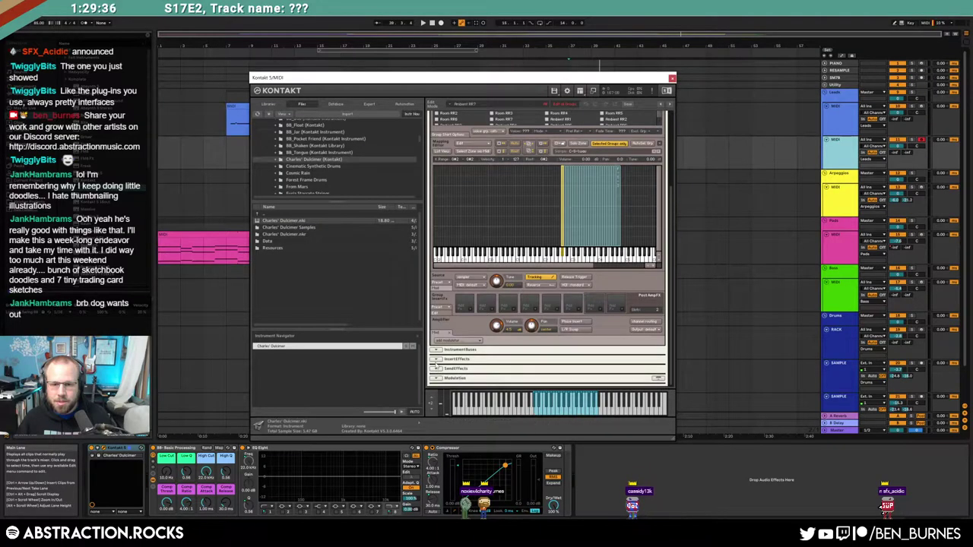
pyautogui.click(444, 350)
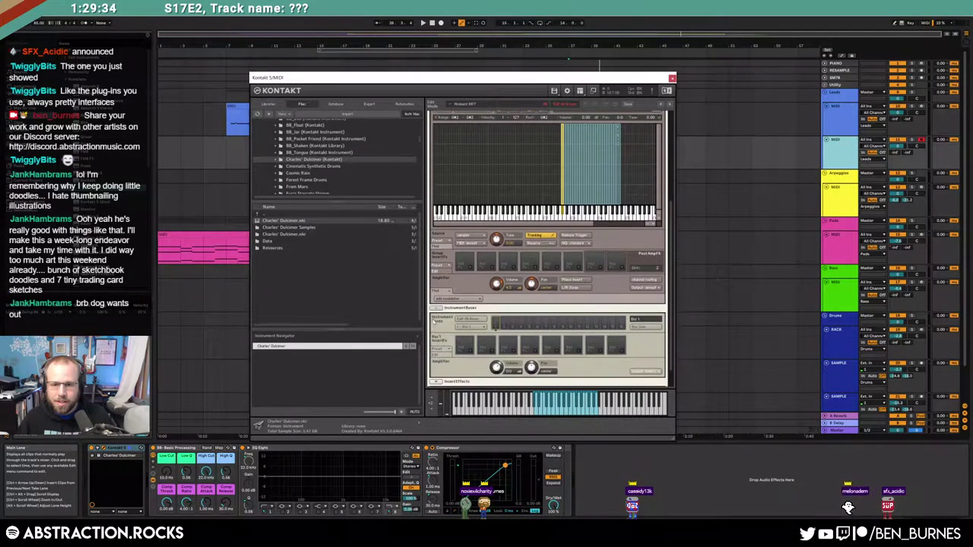
pyautogui.click(432, 308)
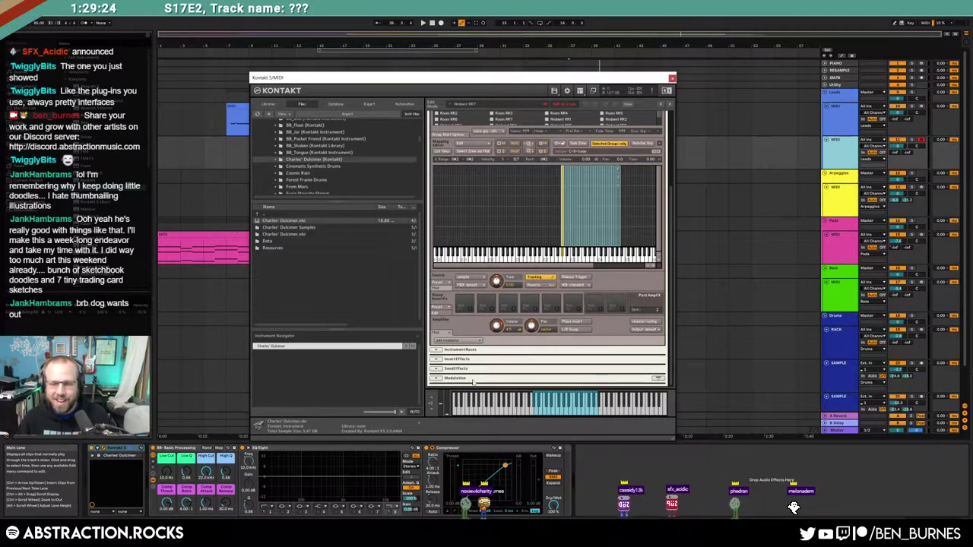
# Step: Hide the Group Editor and Mapping Editor, and remove Charles' Dulcimer from the rack without saving changes
pyautogui.scroll(5, 498, 366)
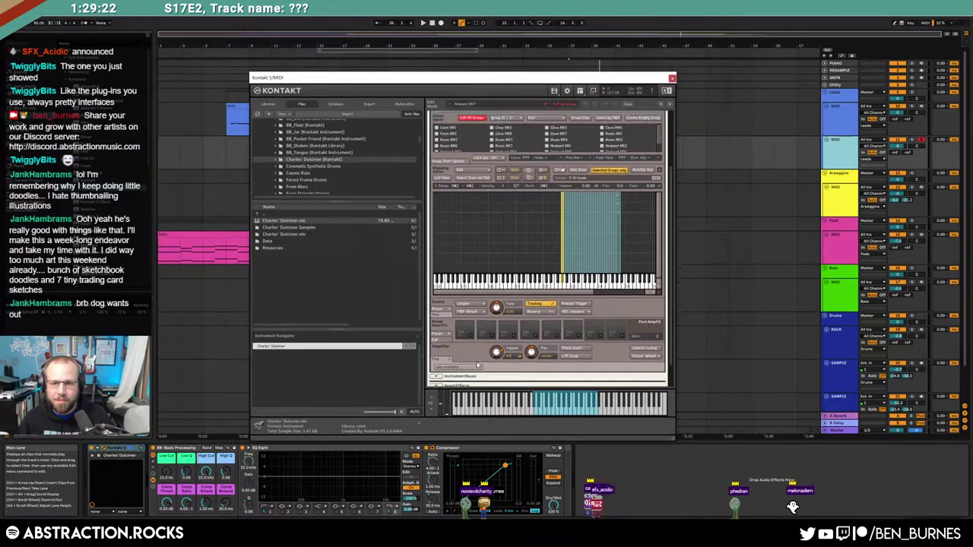
pyautogui.scroll(2, 487, 365)
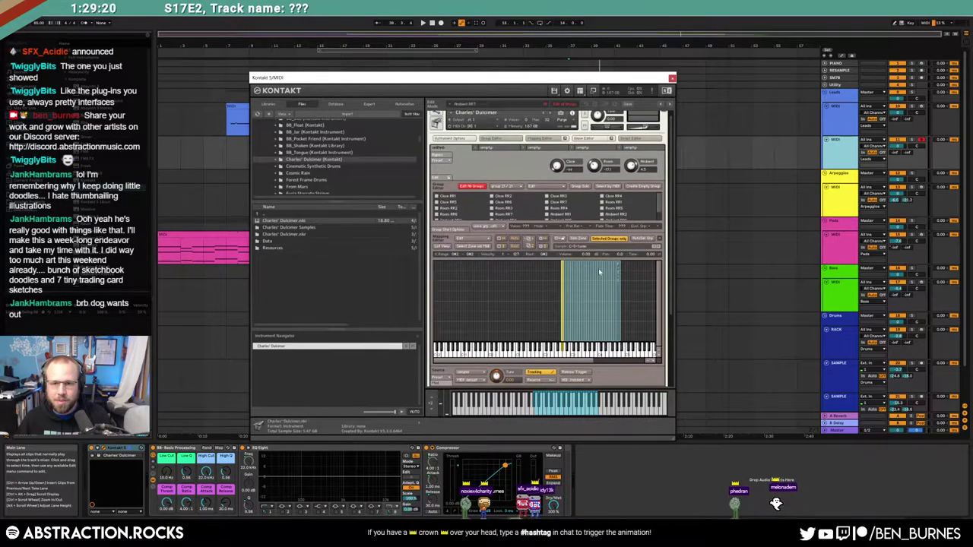
pyautogui.scroll(2, 514, 152)
pyautogui.click(509, 144)
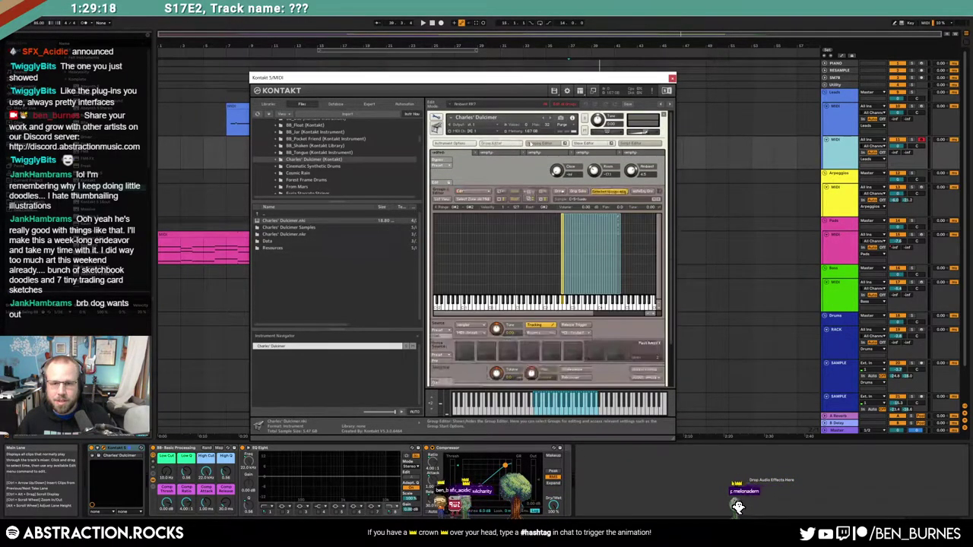
pyautogui.click(538, 144)
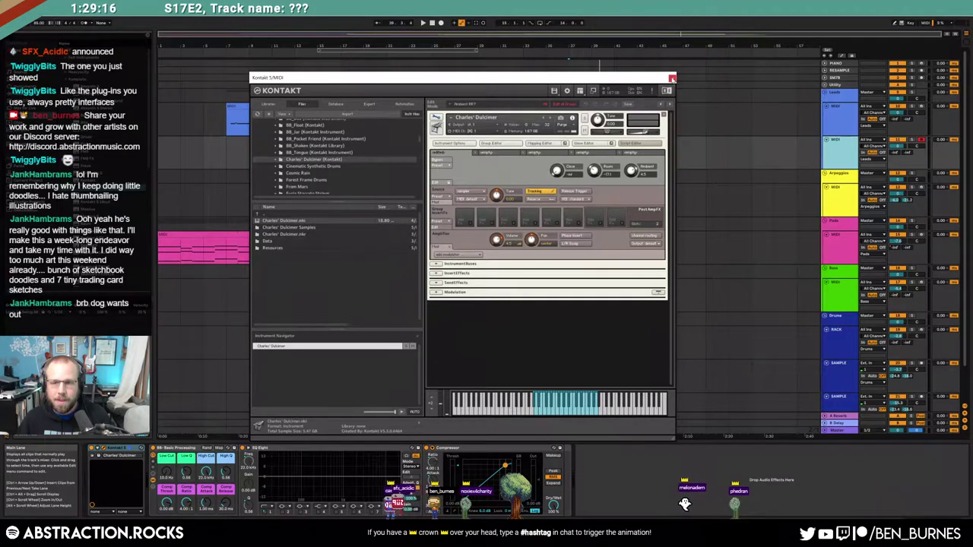
pyautogui.click(663, 116)
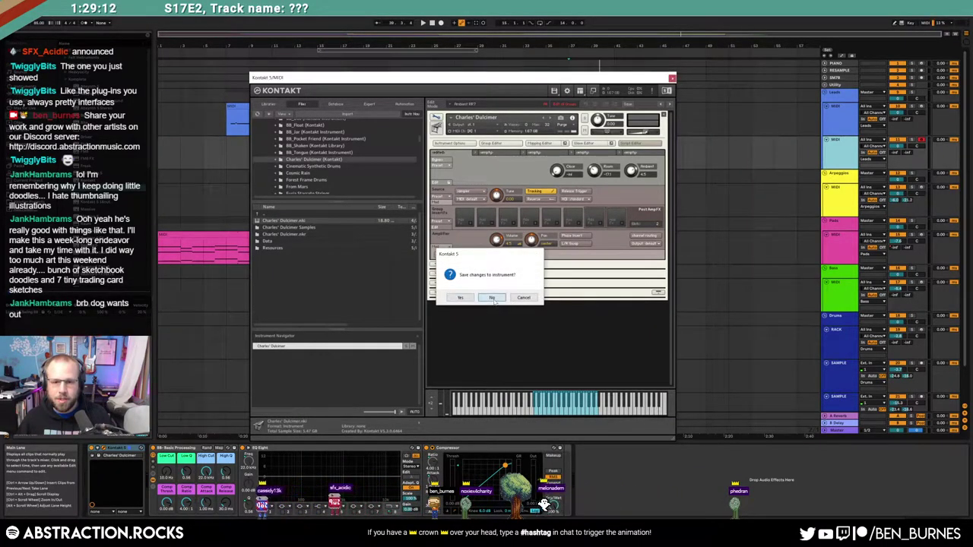
pyautogui.click(491, 297)
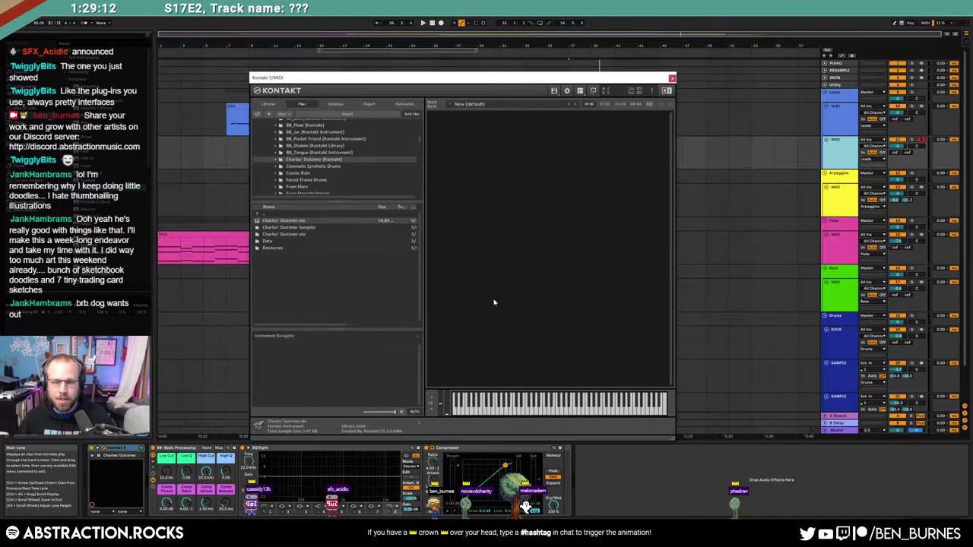
# Step: Search the Kontakt instrument database for "ham" and load Mahler Hammer
pyautogui.click(335, 104)
pyautogui.click(301, 194)
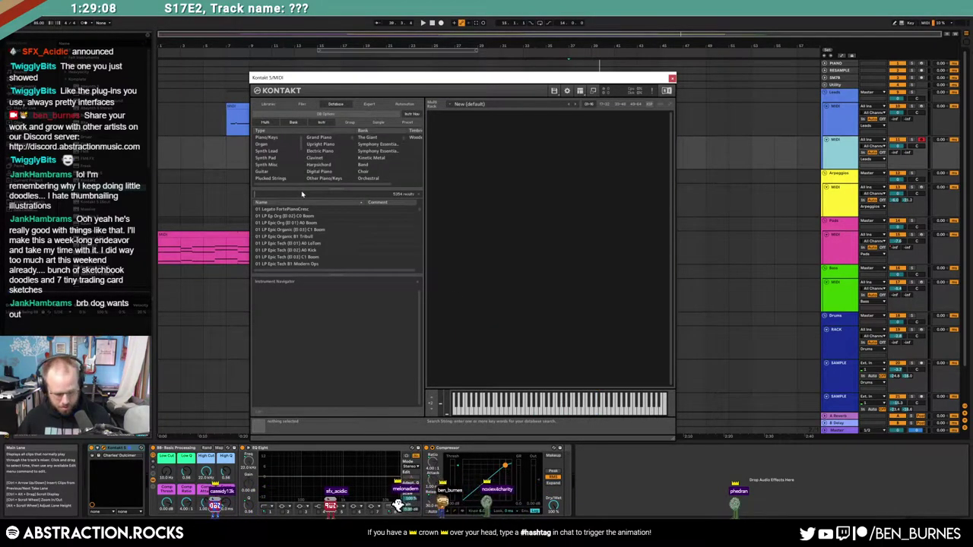
pyautogui.write('ham')
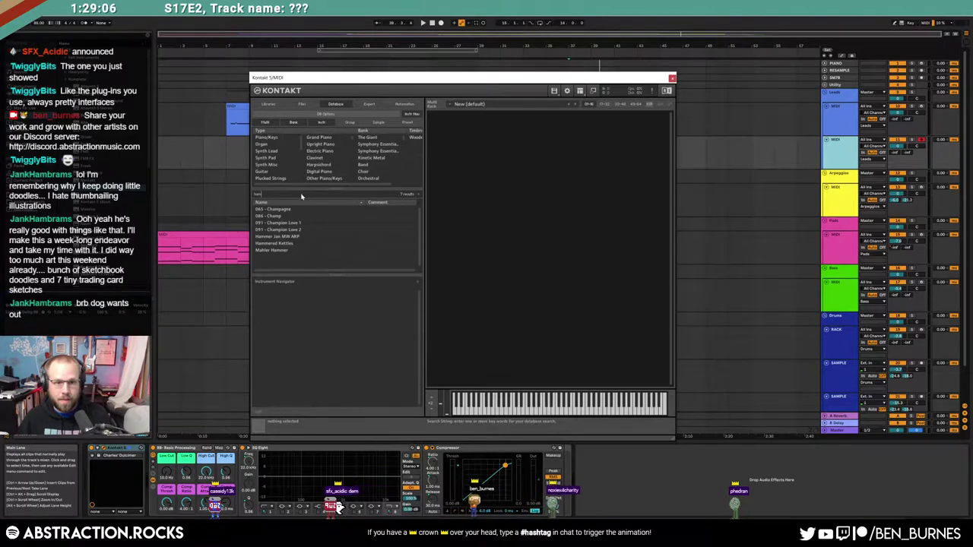
pyautogui.doubleClick(307, 250)
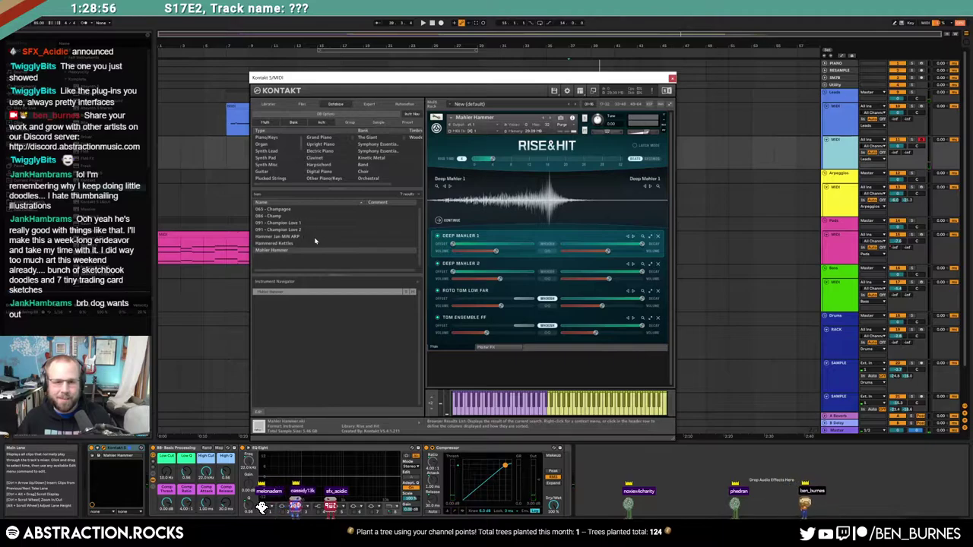
# Step: Replace Mahler Hammer with the Hammer Jan MW ARP instrument, discarding changes to the old one
pyautogui.click(664, 116)
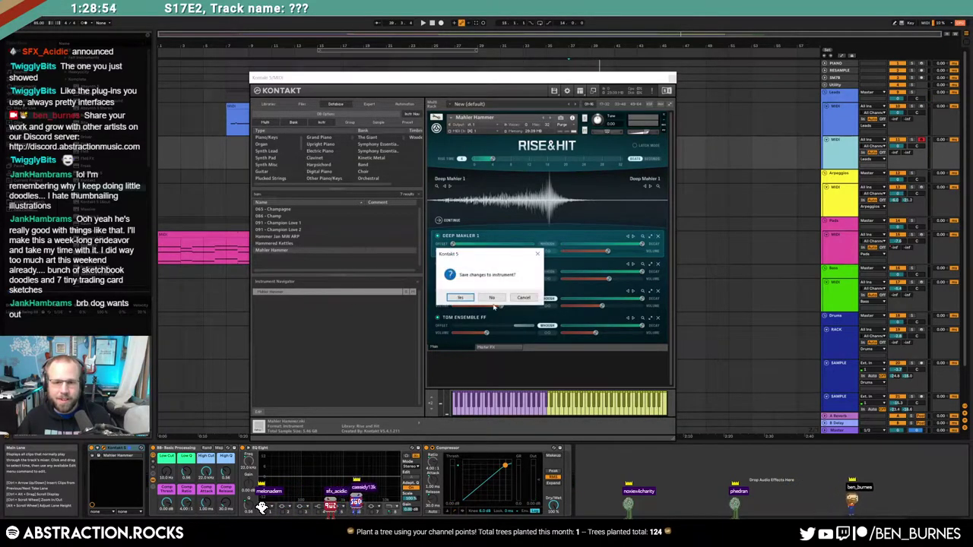
pyautogui.click(492, 297)
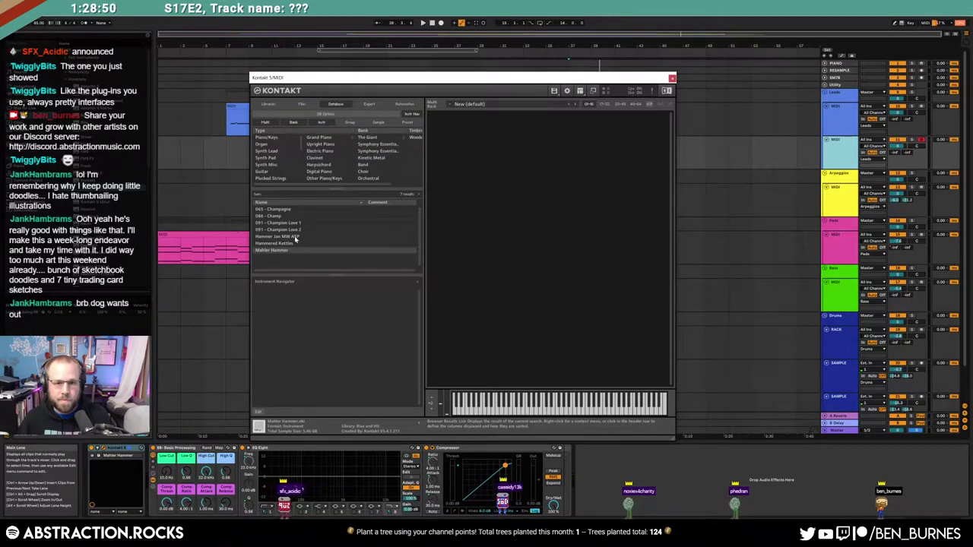
pyautogui.doubleClick(295, 238)
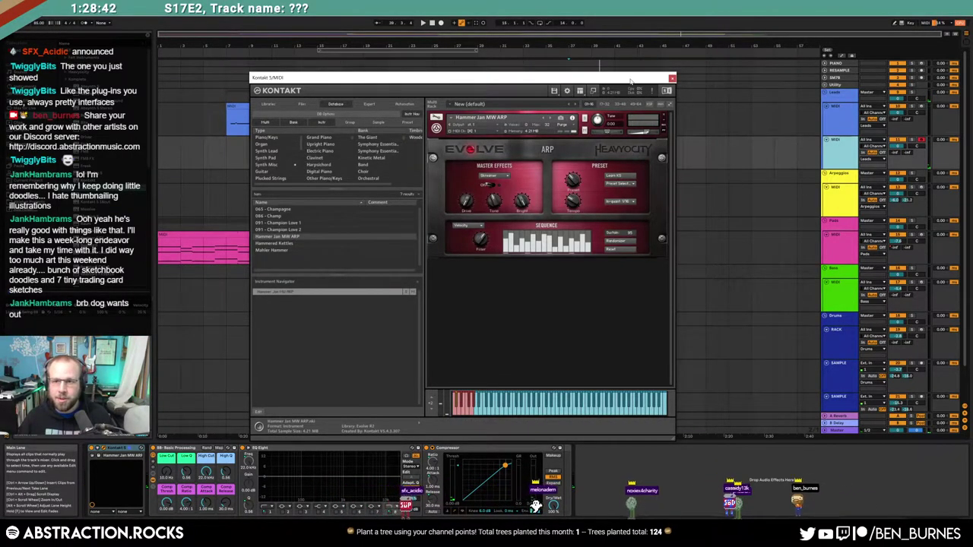
# Step: Move the Kontakt window off the arrangement and play the song from bar 37 to audition Hammer Jan MW ARP
pyautogui.moveTo(664, 80); pyautogui.dragTo(530, 151)
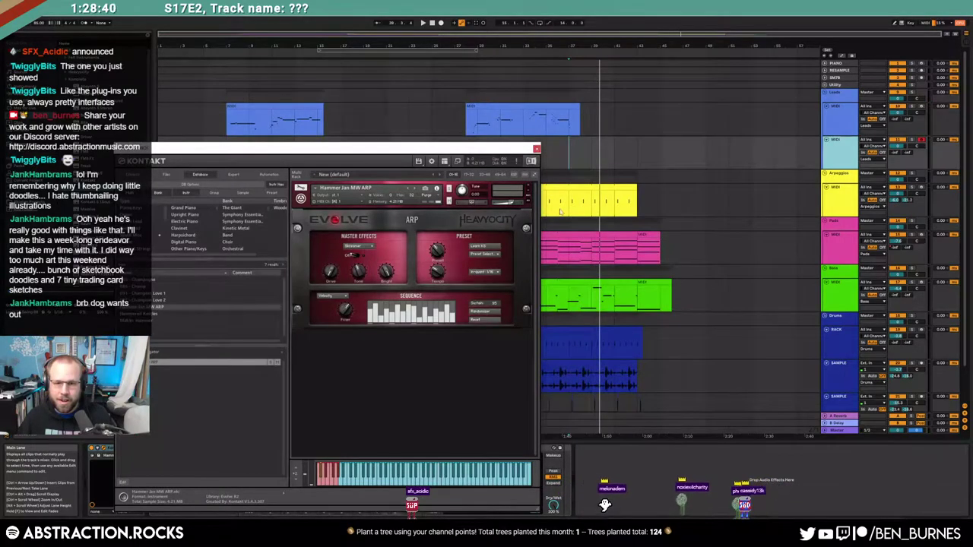
pyautogui.click(569, 156)
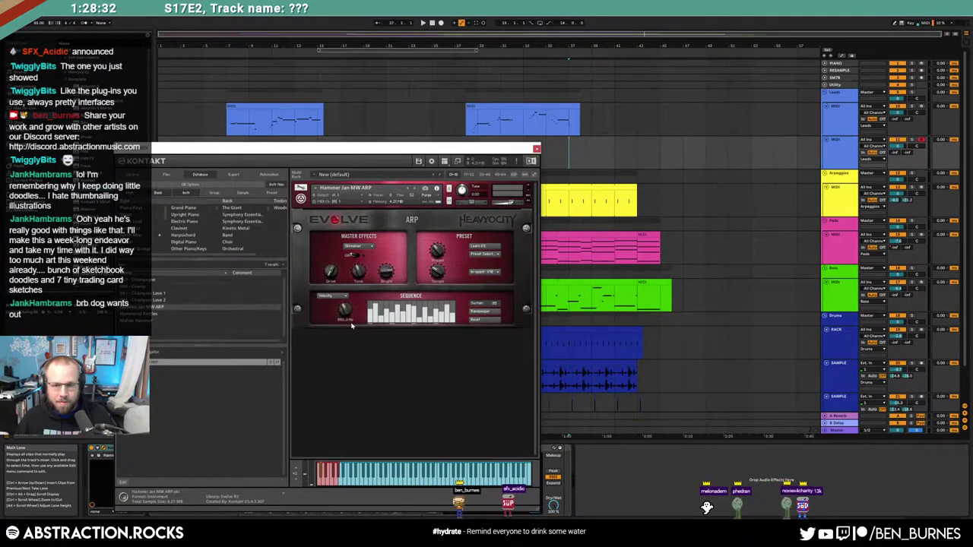
pyautogui.press('space')
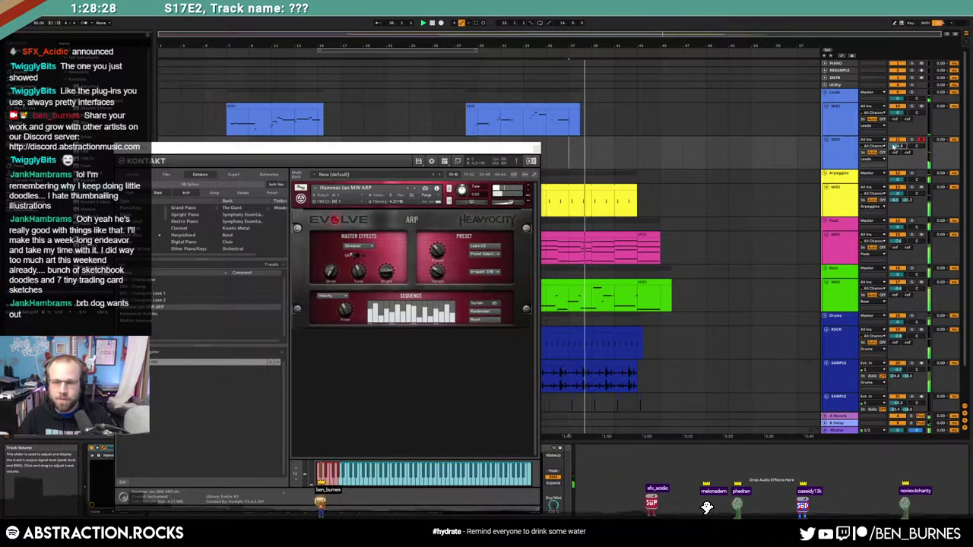
pyautogui.press('space')
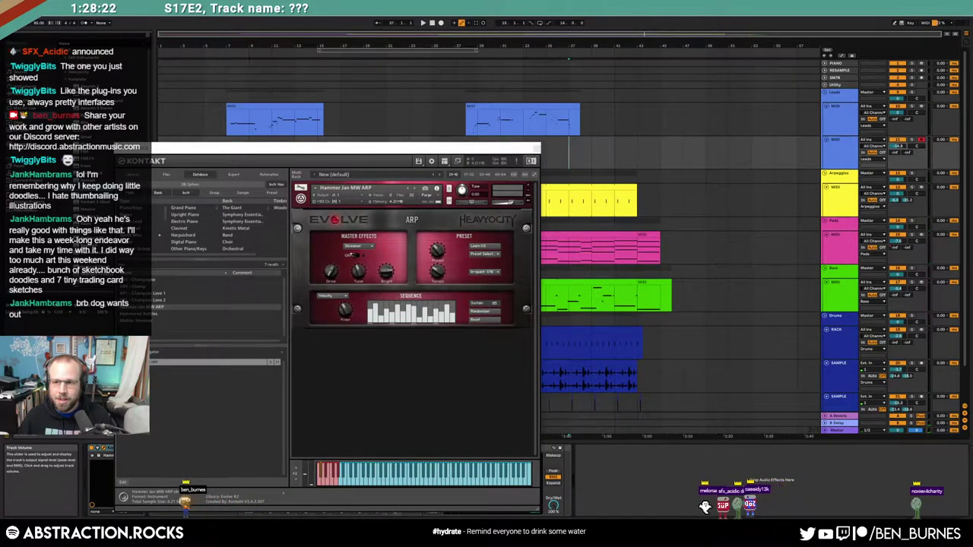
# Step: Close the Kontakt window, create a MIDI clip at bar 37 on the second lead track, and repeat a short C3 note one bar apart
pyautogui.click(536, 151)
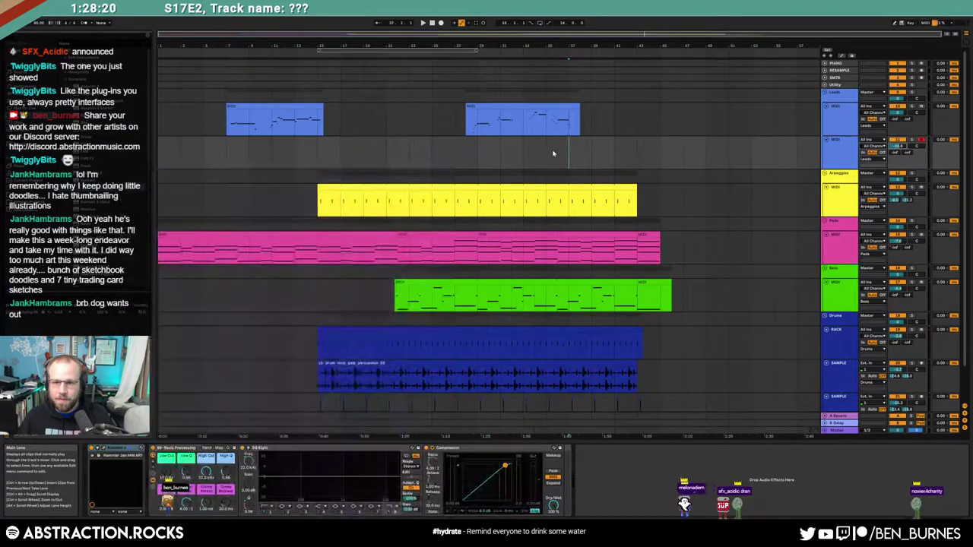
pyautogui.doubleClick(590, 158)
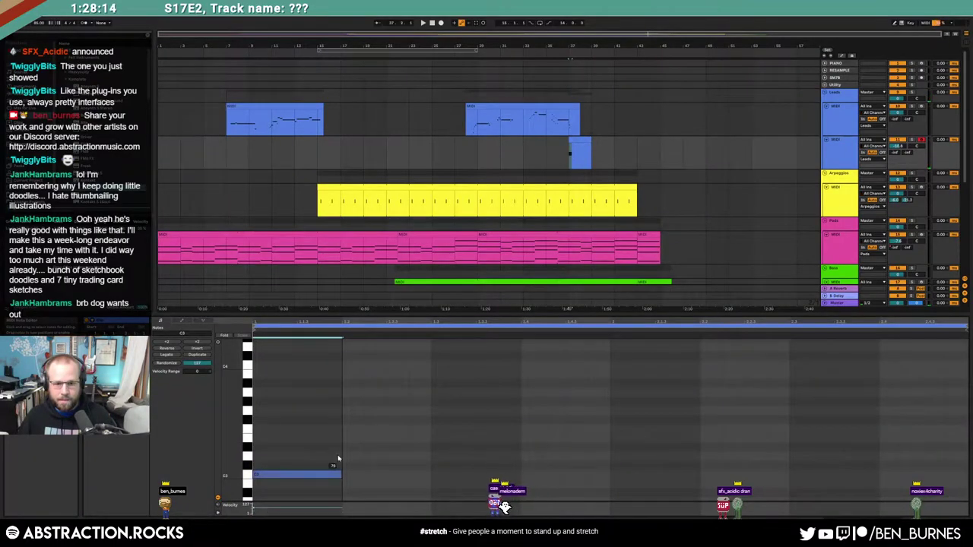
pyautogui.press('space')
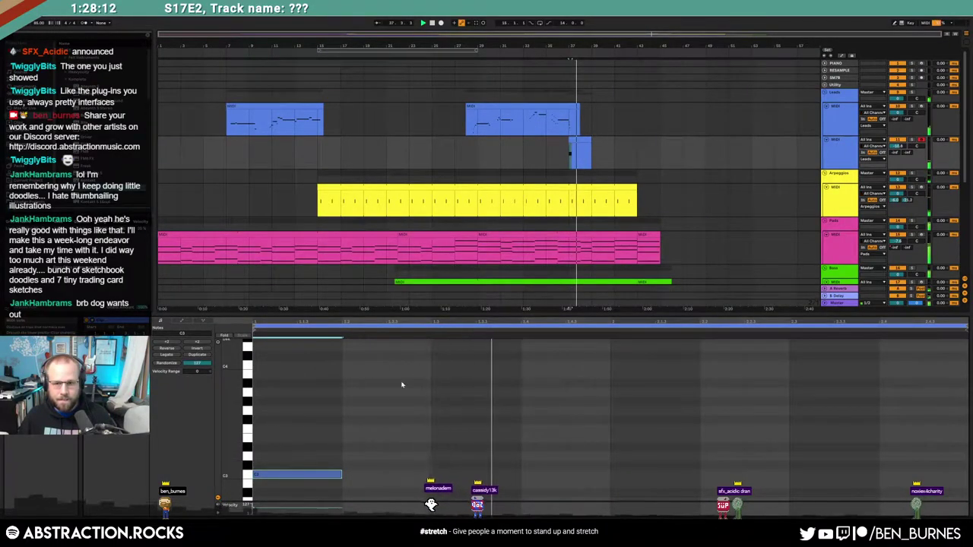
pyautogui.moveTo(605, 459); pyautogui.dragTo(327, 491)
pyautogui.hotkey('ctrl', 'd')
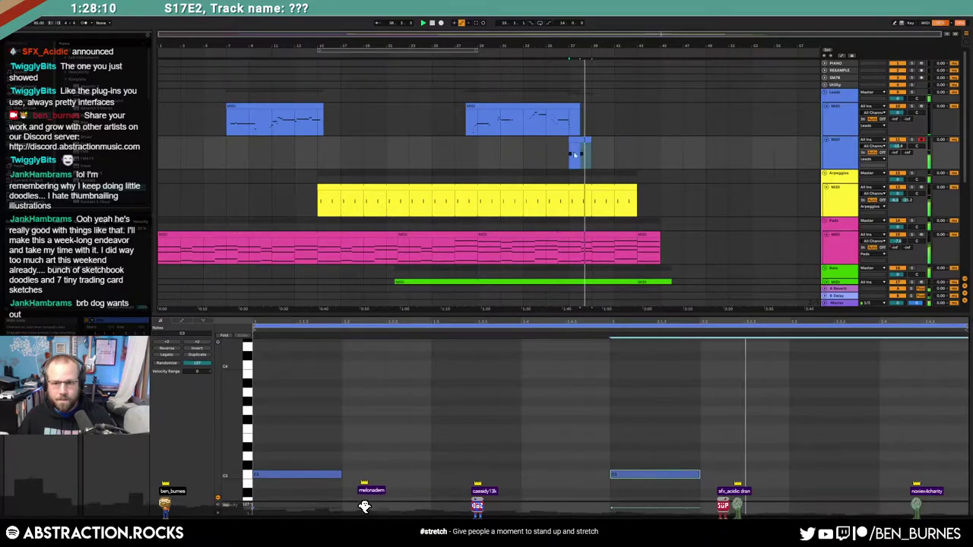
# Step: Extend the new lead clip to bar 43 during playback, then stop the song and show the track's devices
pyautogui.moveTo(591, 139); pyautogui.dragTo(637, 139)
pyautogui.hotkey('shift', 'Tab')
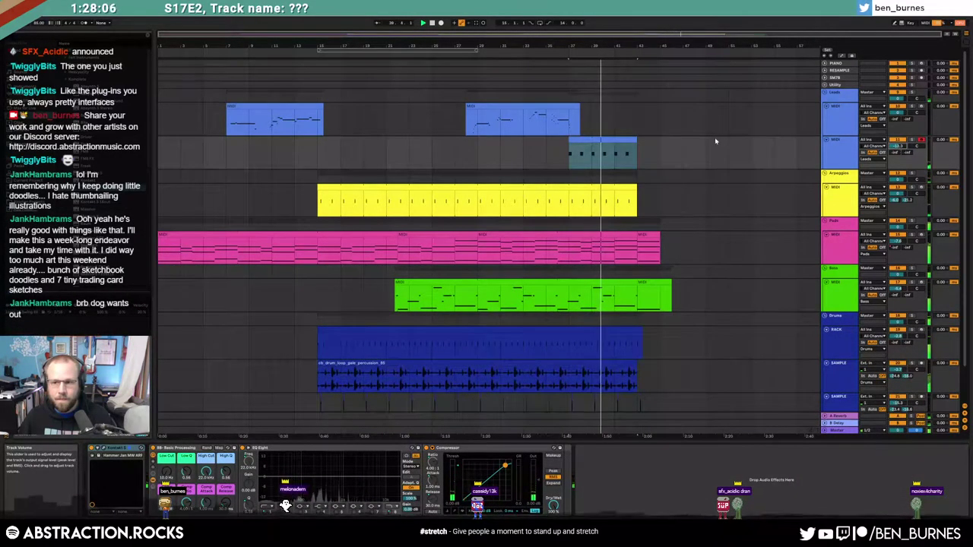
pyautogui.click(600, 155)
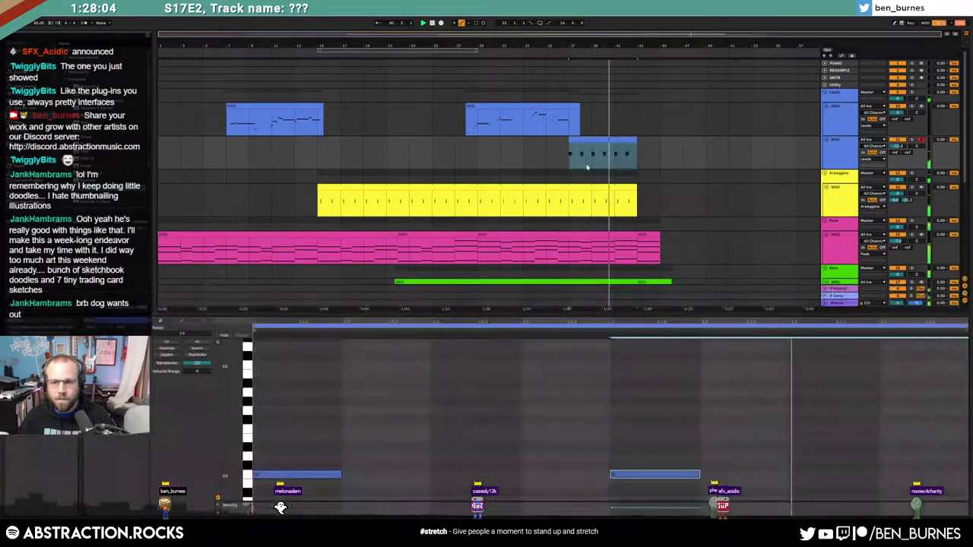
pyautogui.click(579, 417)
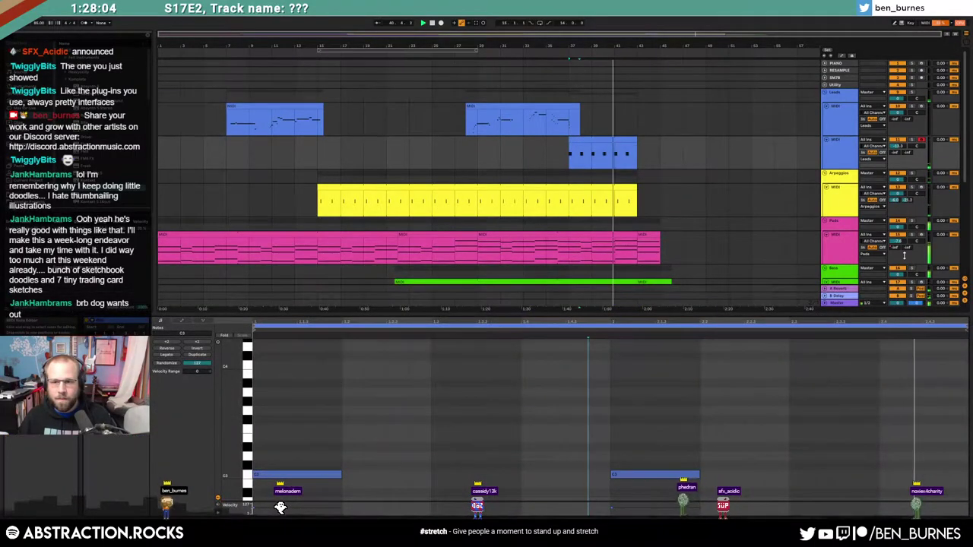
pyautogui.doubleClick(834, 188)
pyautogui.press('space')
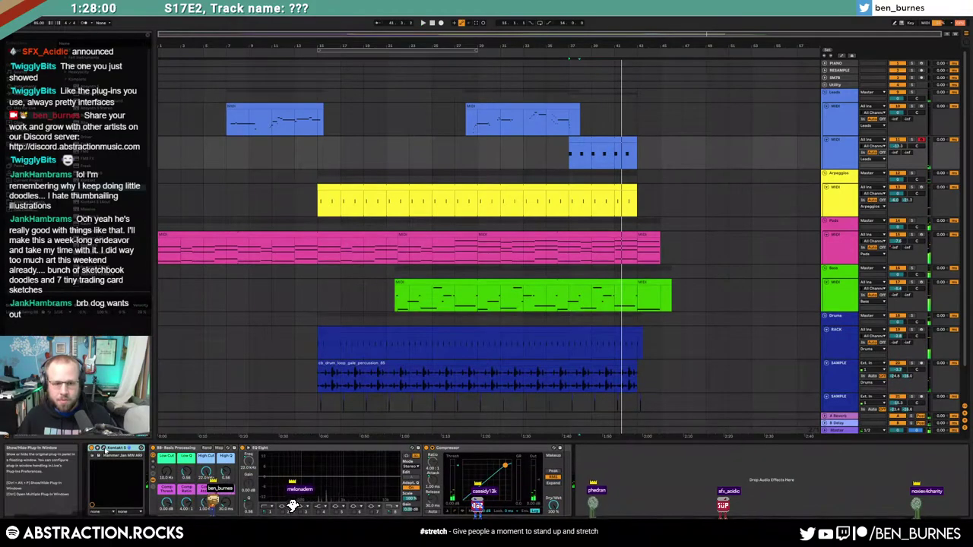
# Step: Reopen Hammer Jan MW ARP, move its window up, and randomize the arp sequence while the song plays
pyautogui.click(104, 449)
pyautogui.moveTo(479, 149); pyautogui.dragTo(477, 95)
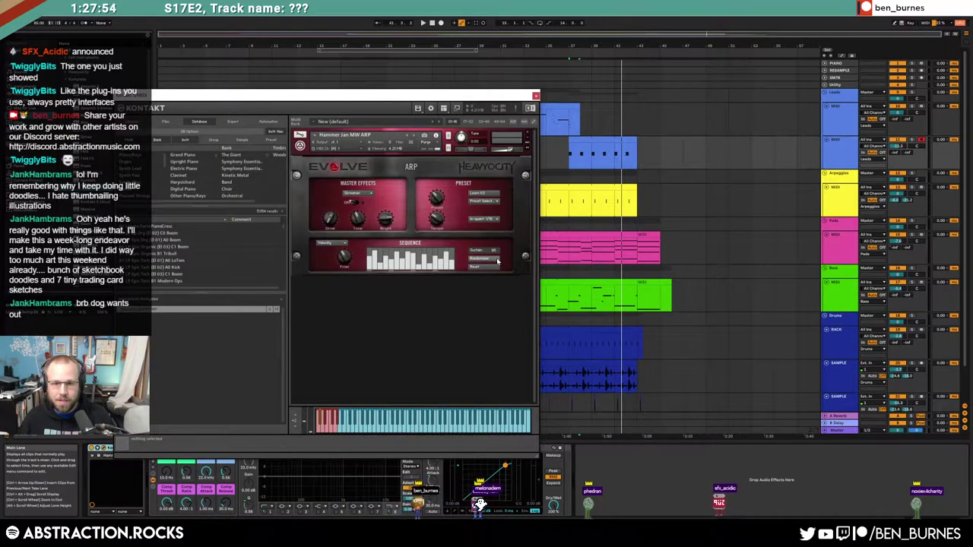
pyautogui.press('space')
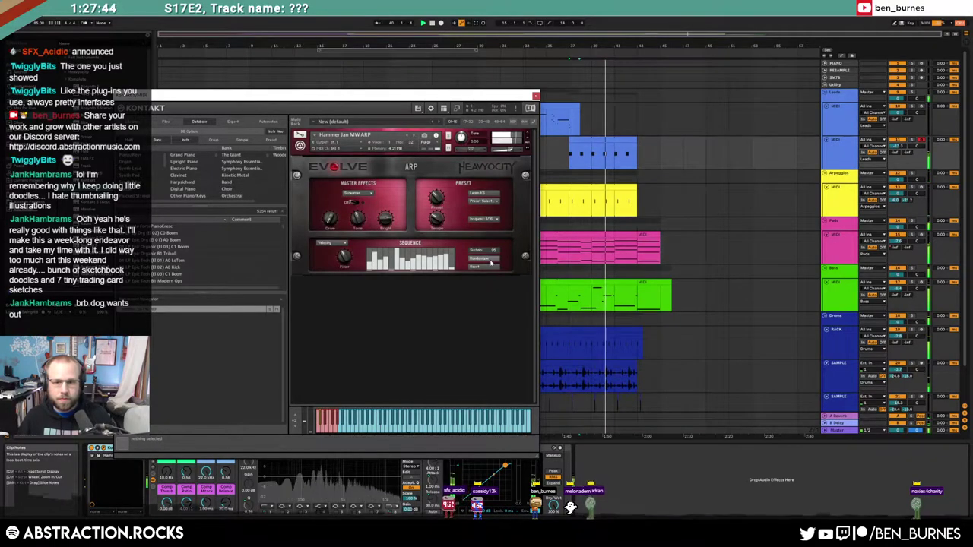
# Step: Show the arrangement's automation lanes and adjust the arp's Filter knob to bring up its envelope on the lead track
pyautogui.press('a')
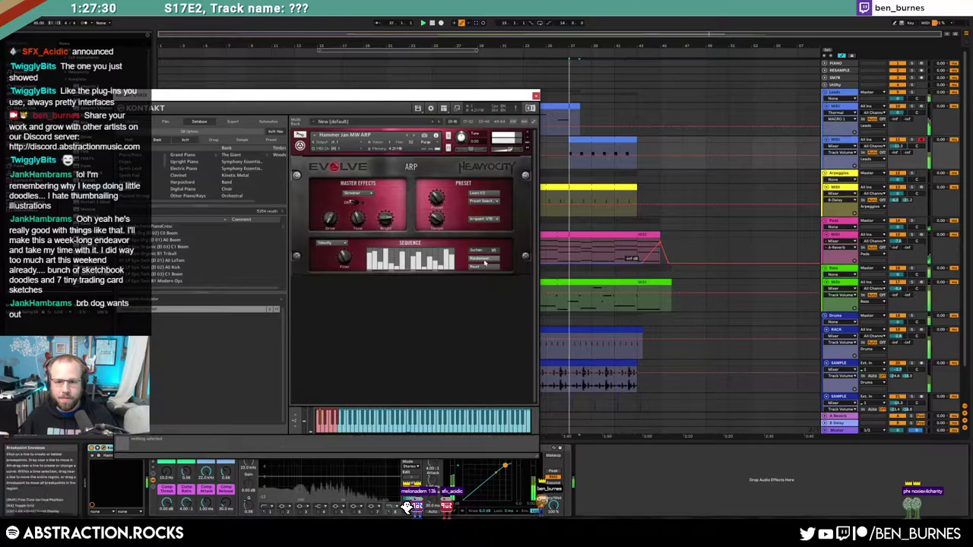
pyautogui.moveTo(349, 264); pyautogui.dragTo(356, 271)
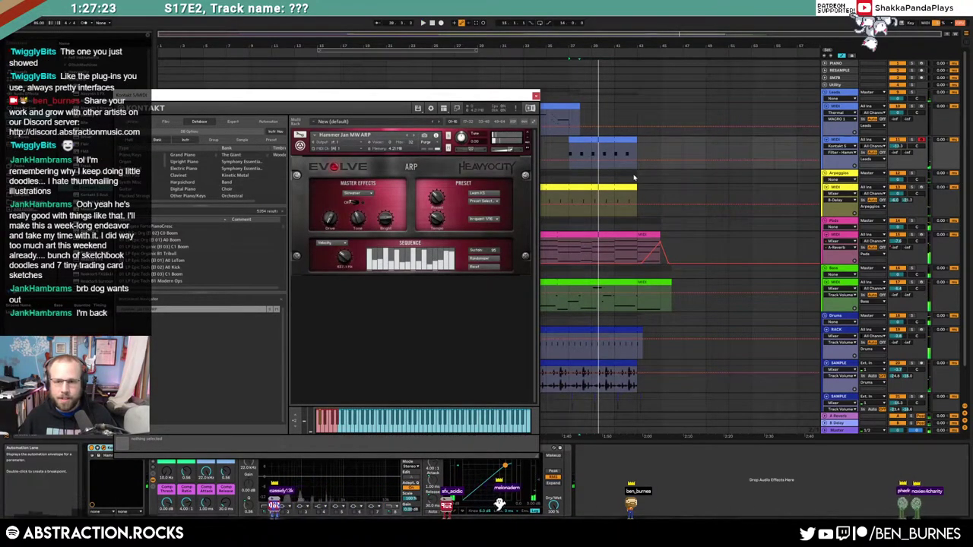
# Step: Try an ADSR-style filter automation shape over bars 37 to 39, then across the whole lead clip, and play it
pyautogui.moveTo(571, 155); pyautogui.dragTo(601, 154)
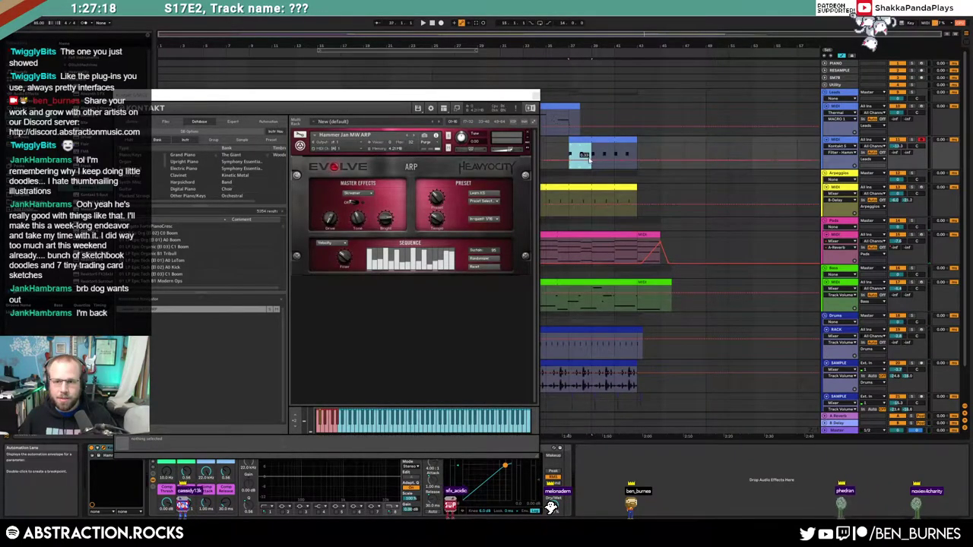
pyautogui.rightClick(587, 156)
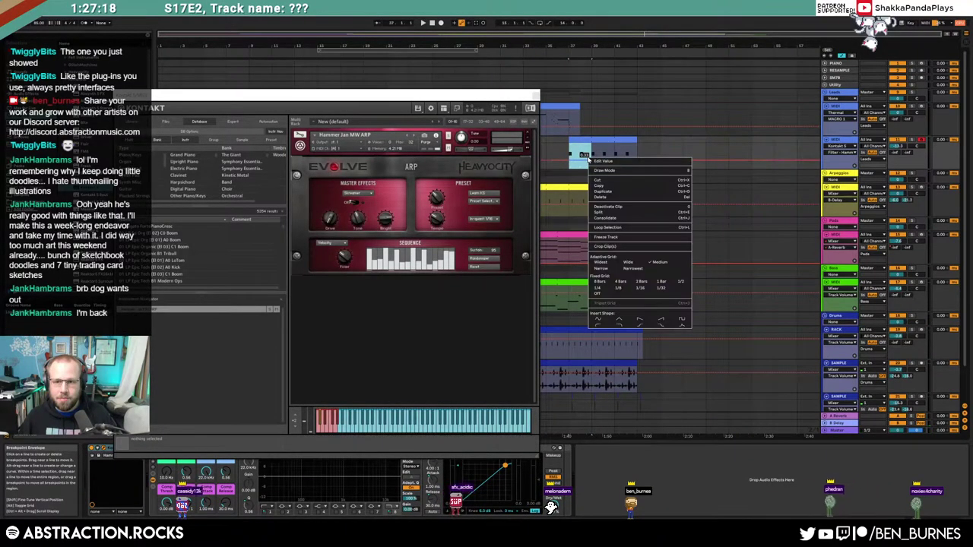
pyautogui.click(679, 326)
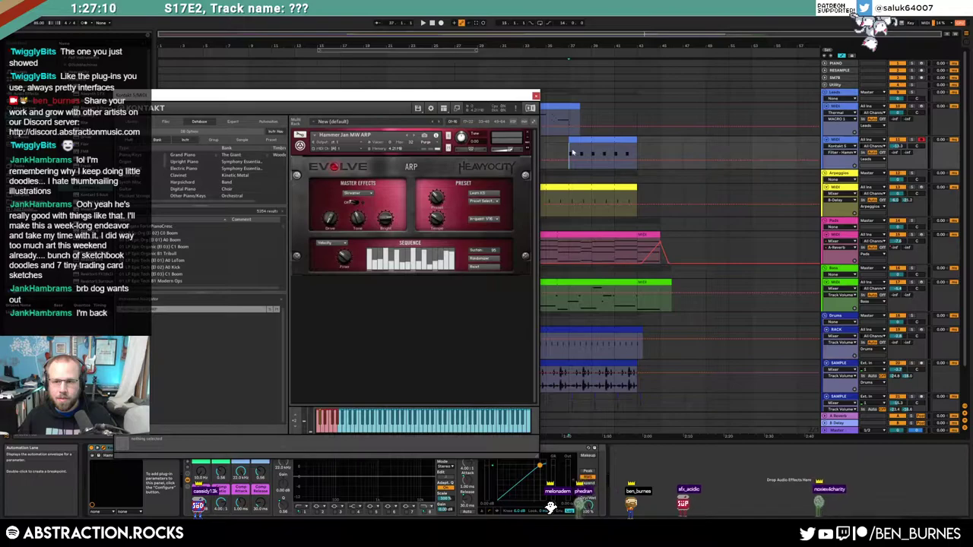
pyautogui.rightClick(637, 154)
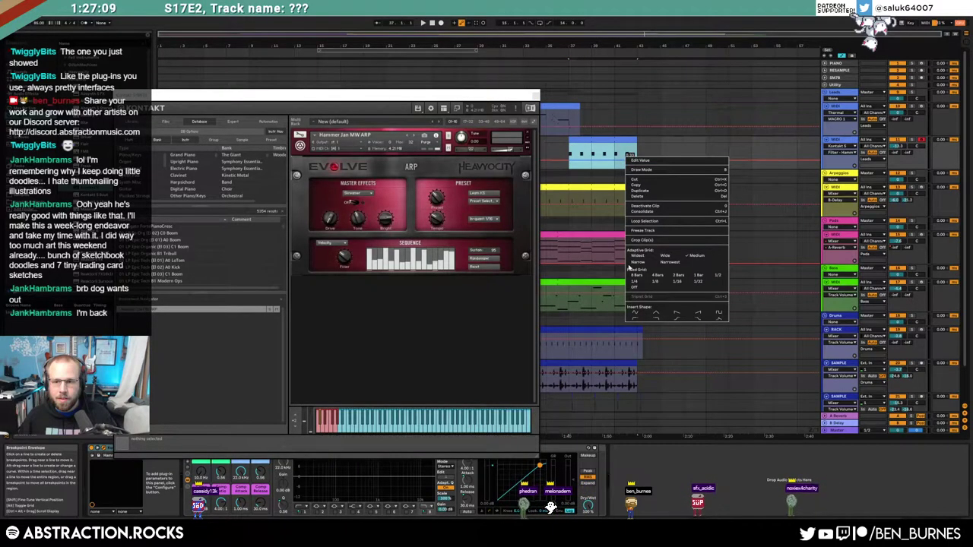
pyautogui.click(720, 322)
pyautogui.press('space')
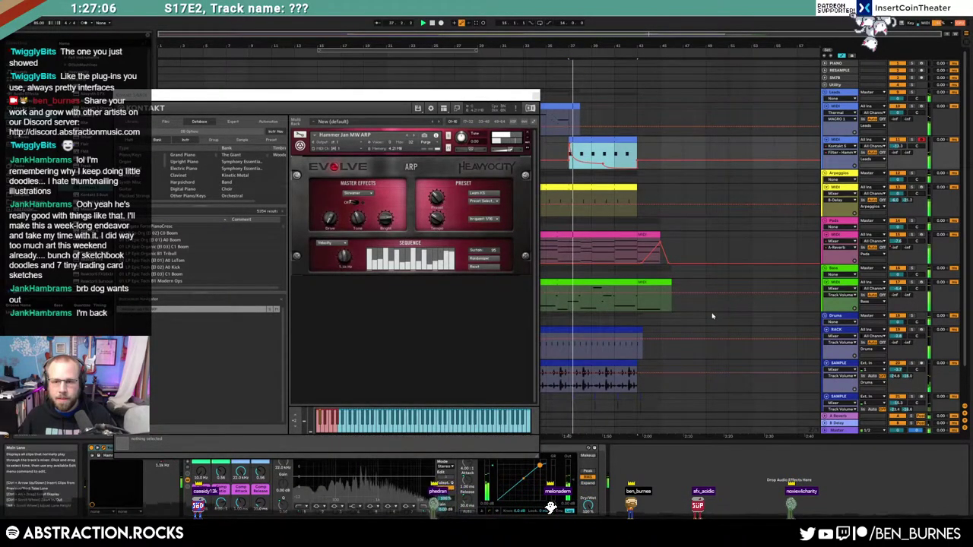
# Step: Insert a sine shape as the filter automation across the whole lead clip and play the result
pyautogui.rightClick(596, 152)
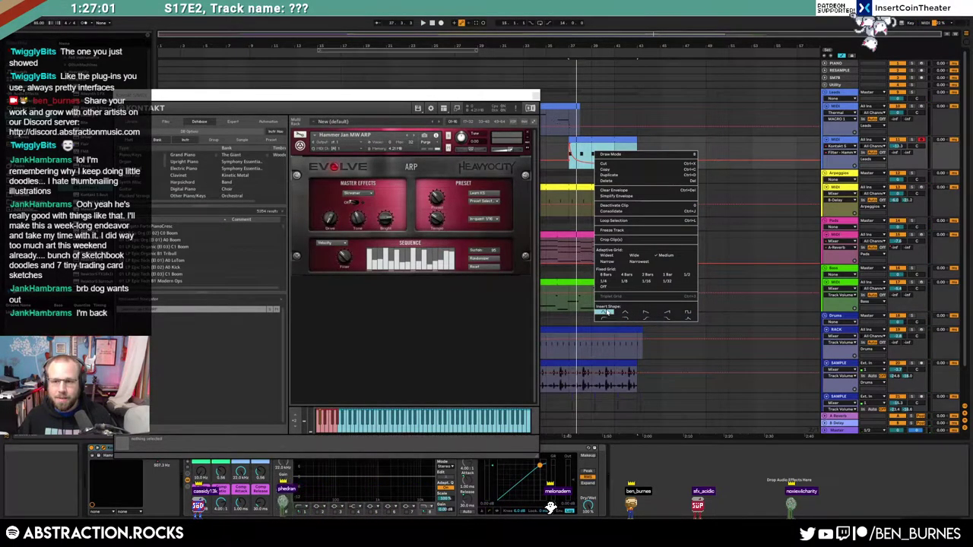
pyautogui.click(606, 312)
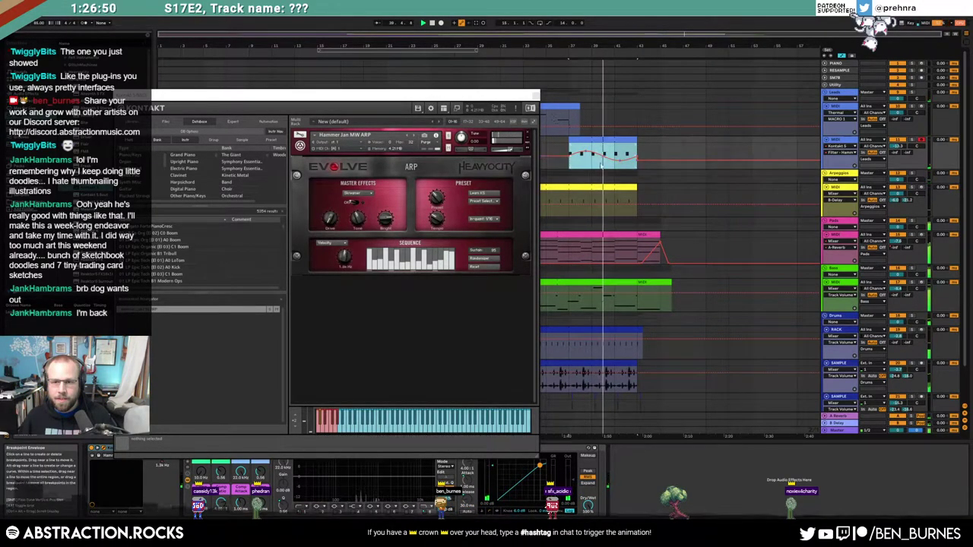
# Step: Remove the filter automation, give the Screamer effect's Bright parameter a sine automation shape over the lead clip, play it, and close the Kontakt window
pyautogui.click(638, 160)
pyautogui.click(645, 152)
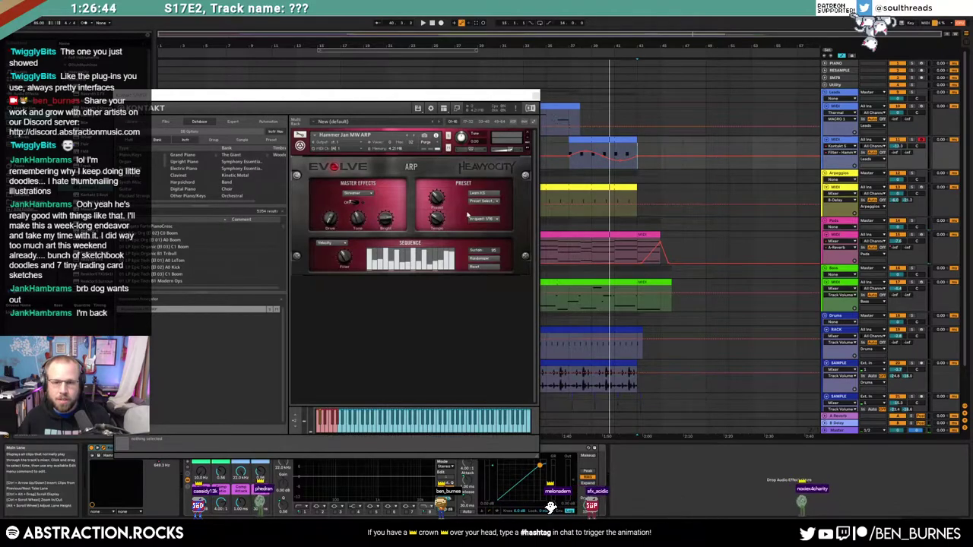
pyautogui.press('Delete')
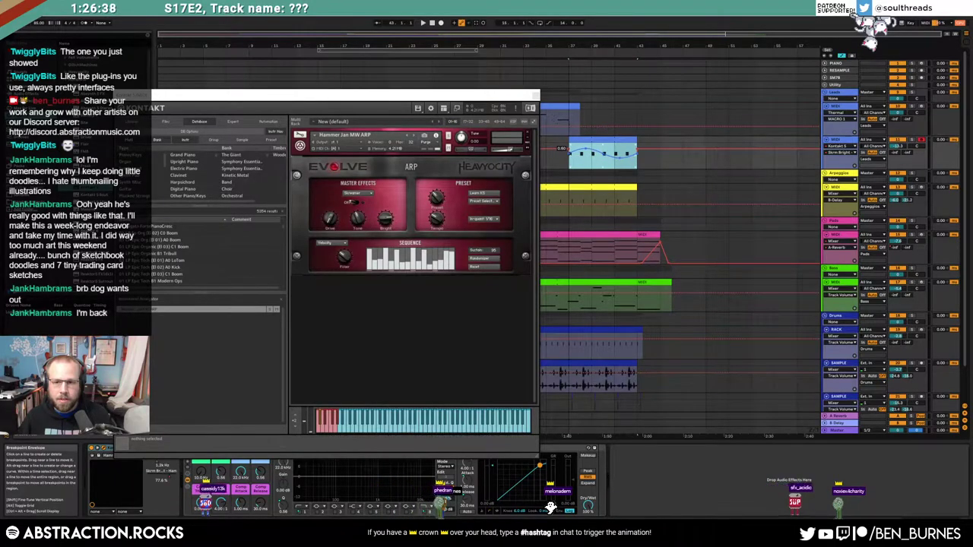
pyautogui.press('space')
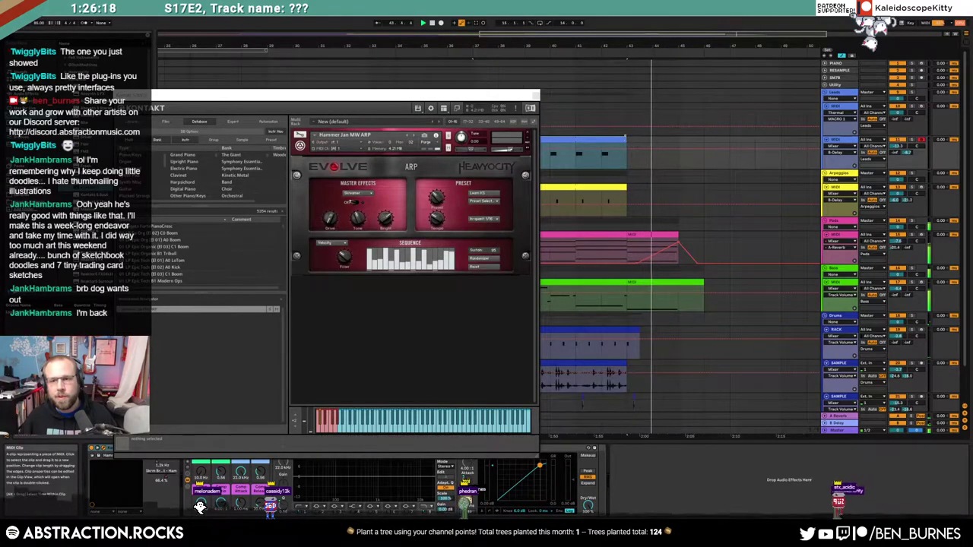
pyautogui.click(535, 95)
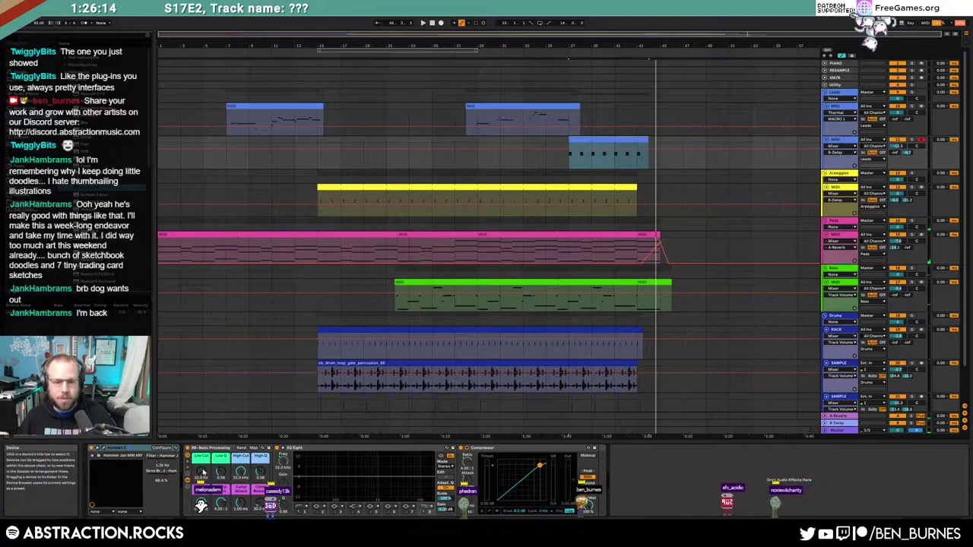
# Step: Automate the processing rack's High Cut macro on the arp lead track to ramp from 106 Hz at bar 37 up to 22.0 kHz
pyautogui.moveTo(212, 505); pyautogui.dragTo(249, 507)
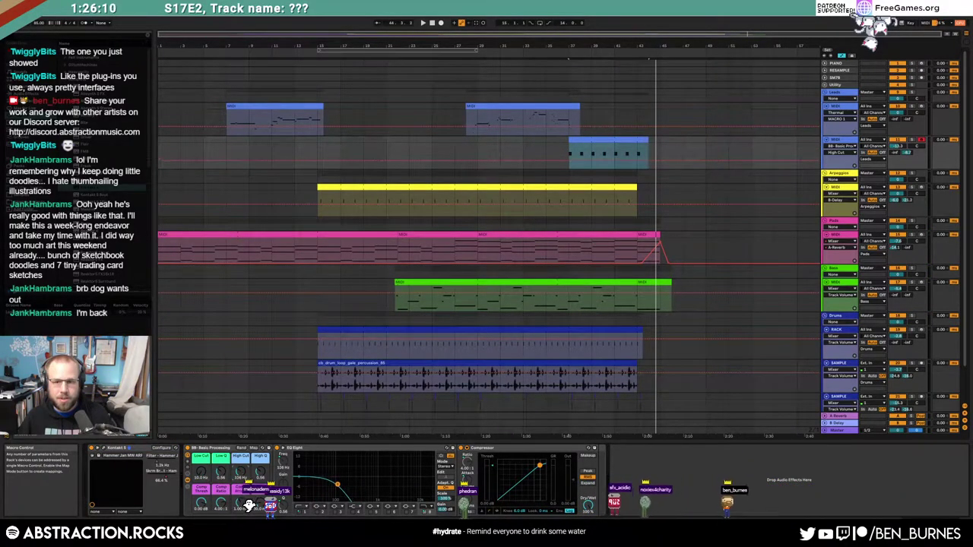
pyautogui.click(569, 161)
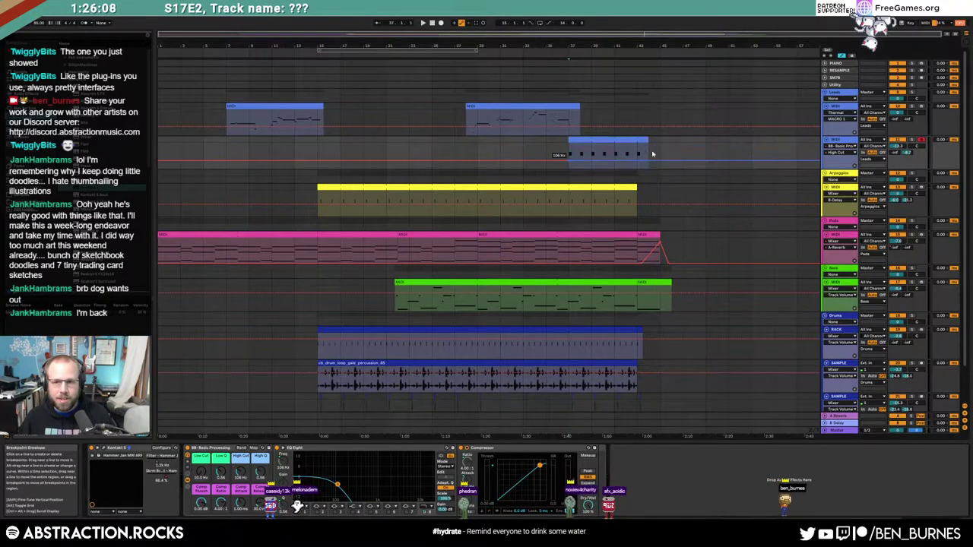
pyautogui.moveTo(325, 504); pyautogui.dragTo(342, 507)
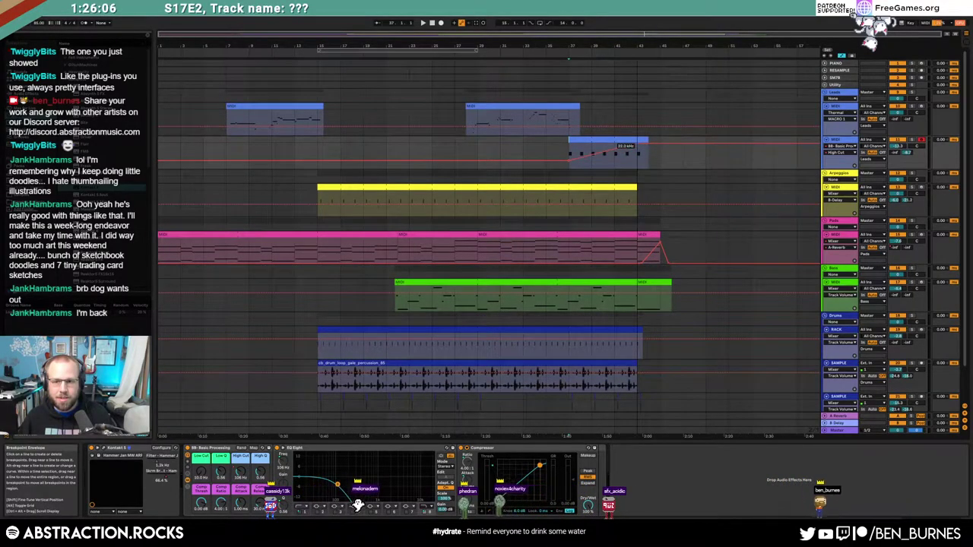
# Step: Play the song from just before the arp lead clip, and raise the starting value of its High Cut ramp
pyautogui.press('a')
pyautogui.click(547, 151)
pyautogui.press('space')
pyautogui.click(581, 140)
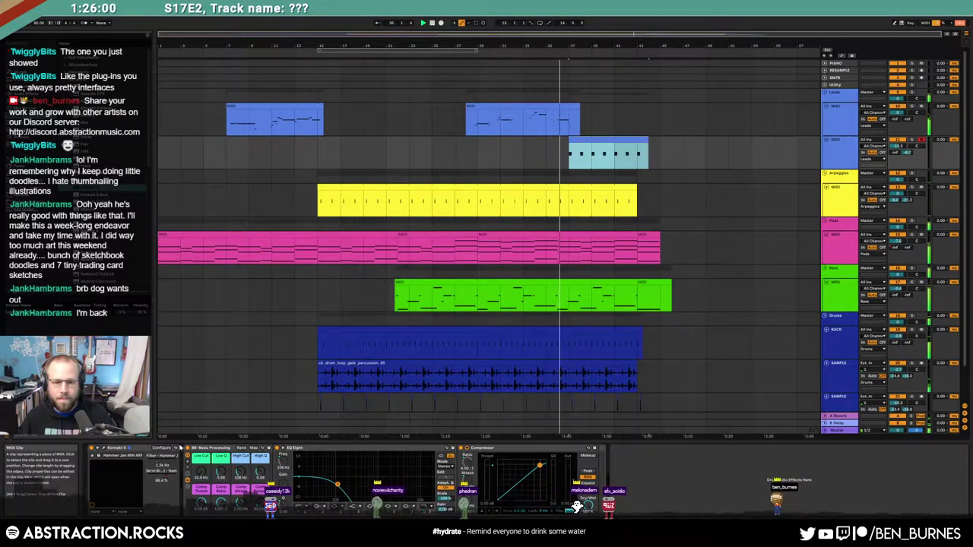
pyautogui.click(158, 464)
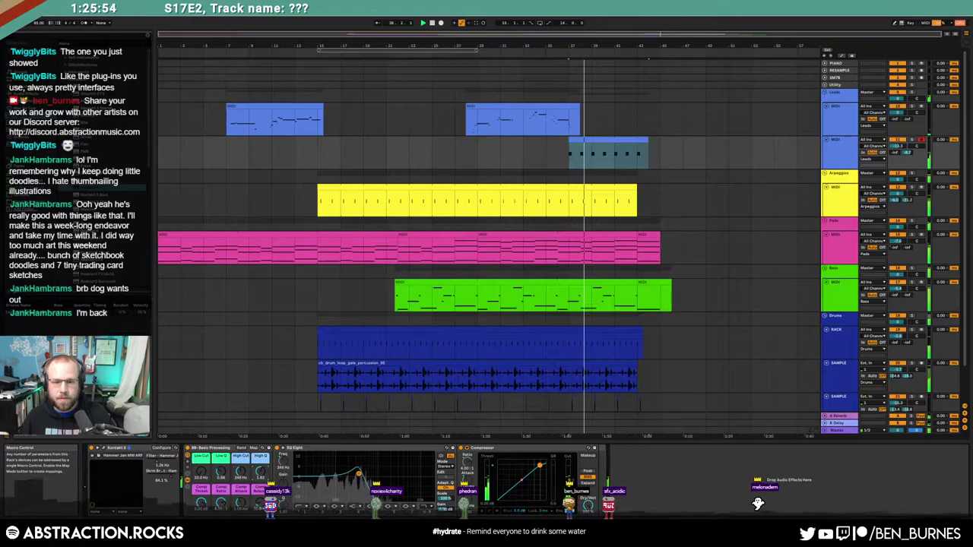
pyautogui.press('a')
pyautogui.moveTo(558, 159); pyautogui.dragTo(558, 153)
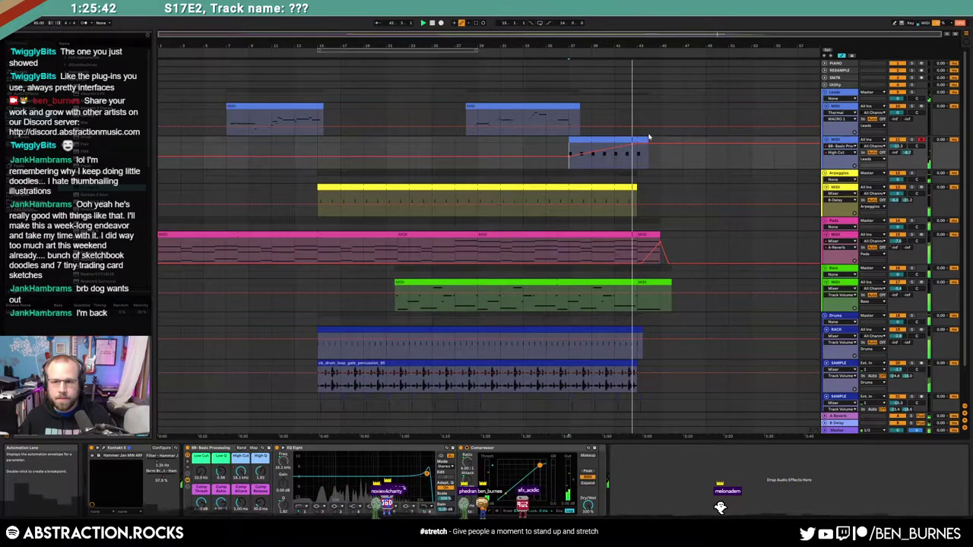
# Step: Automate the arp lead track's B-Delay send to rise near the end of the clip
pyautogui.doubleClick(608, 139)
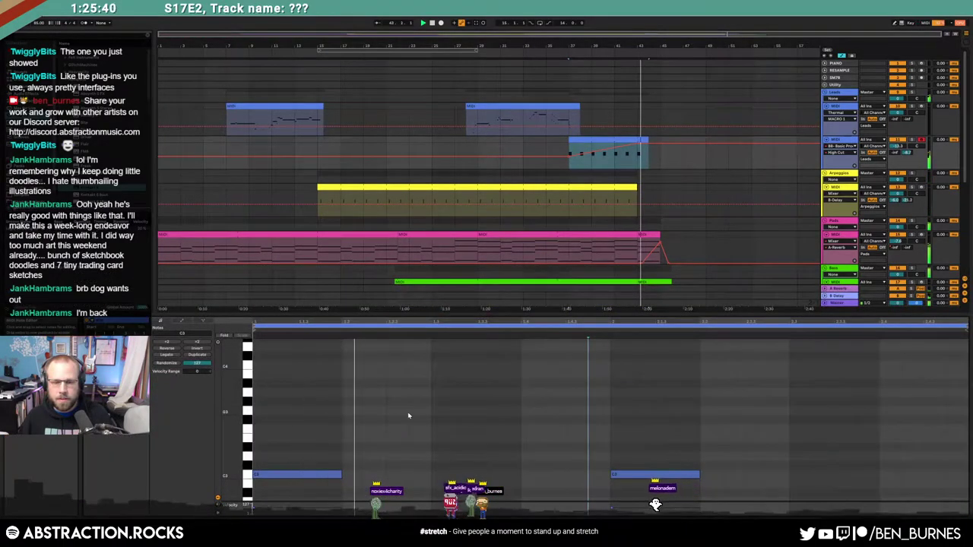
pyautogui.press('a')
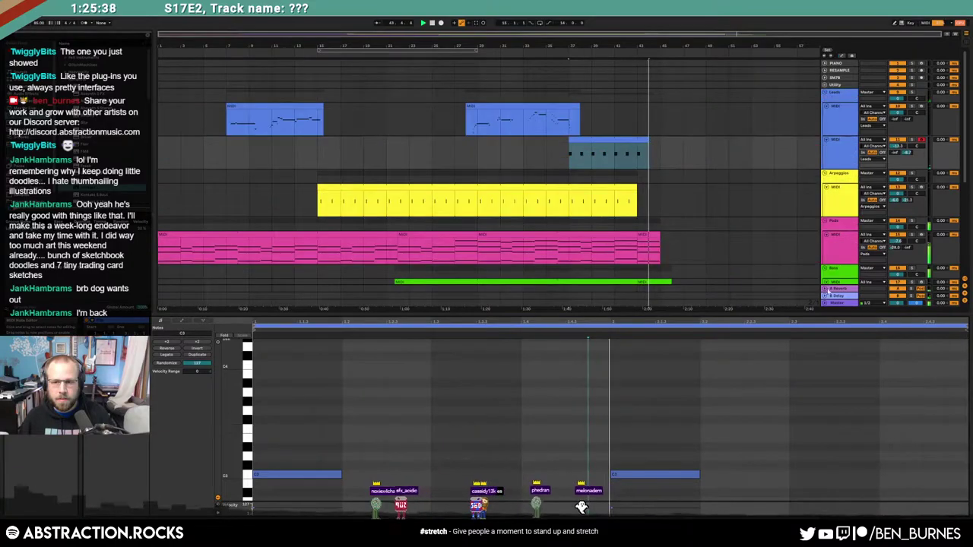
pyautogui.press('a')
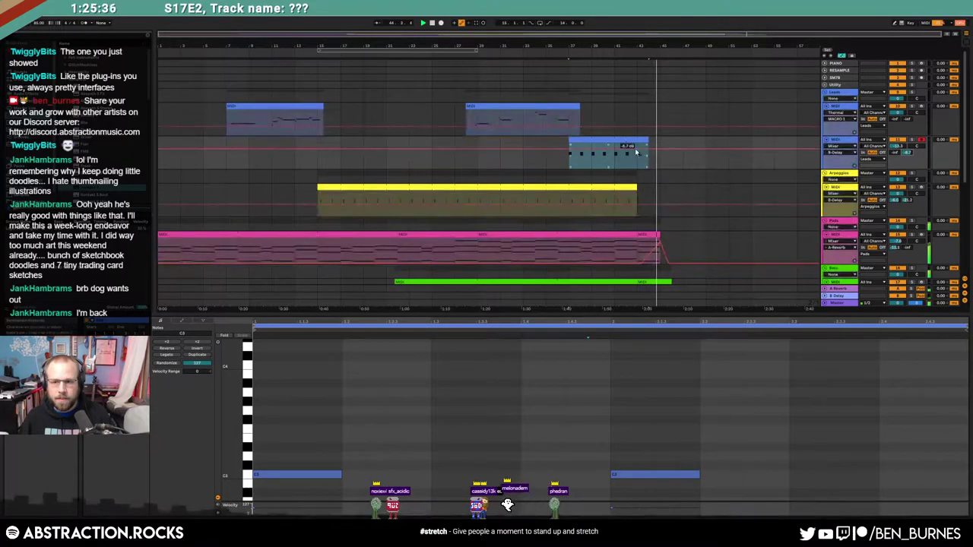
pyautogui.moveTo(636, 151); pyautogui.dragTo(638, 147)
pyautogui.click(660, 156)
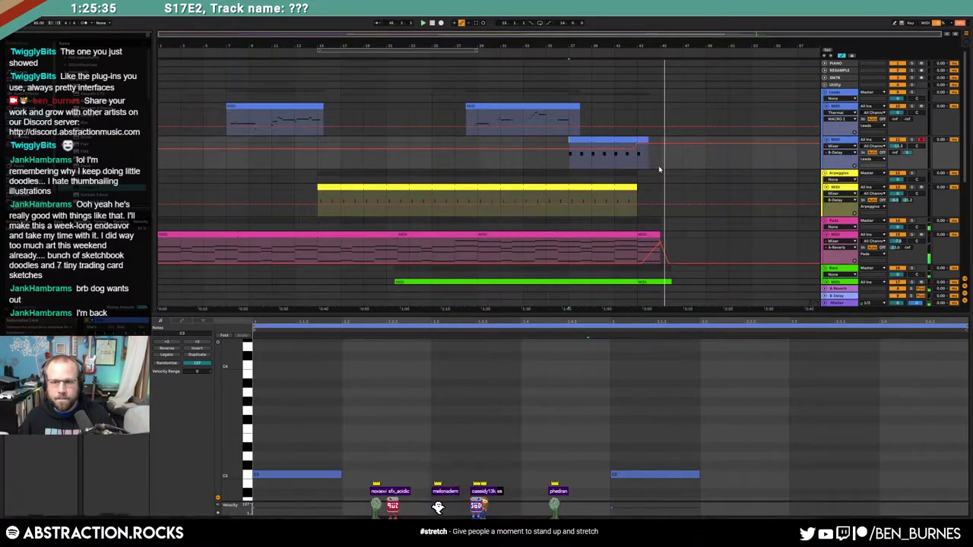
# Step: Adjust the A-Reverb send automation at the end of the pad clip to reach 0.0 dB, and hide the automation lanes
pyautogui.scroll(-2, 690, 199)
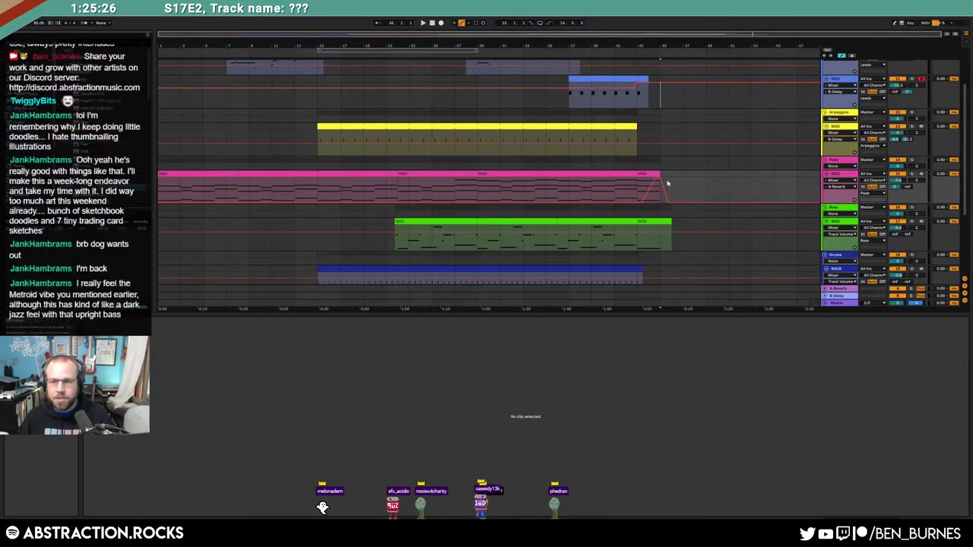
pyautogui.scroll(3, 663, 194)
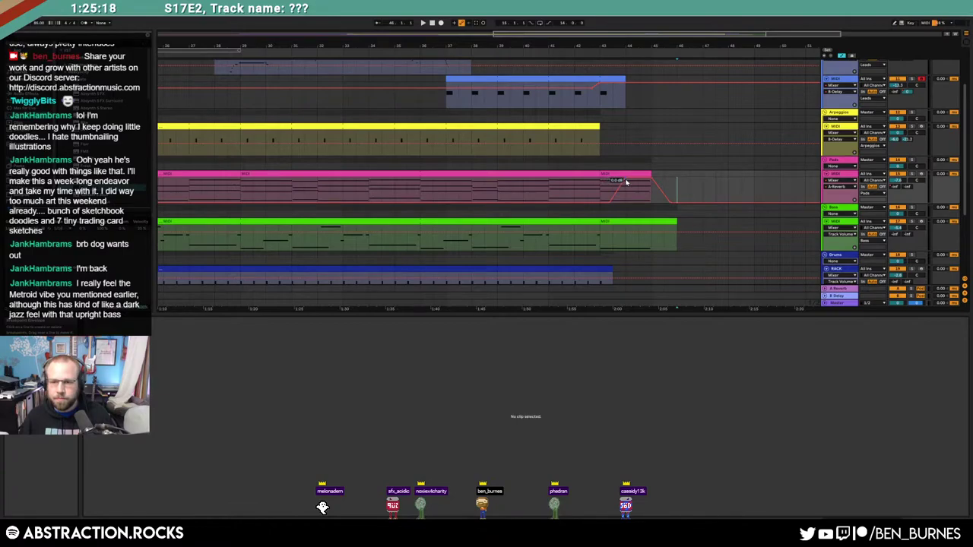
pyautogui.scroll(-3, 657, 181)
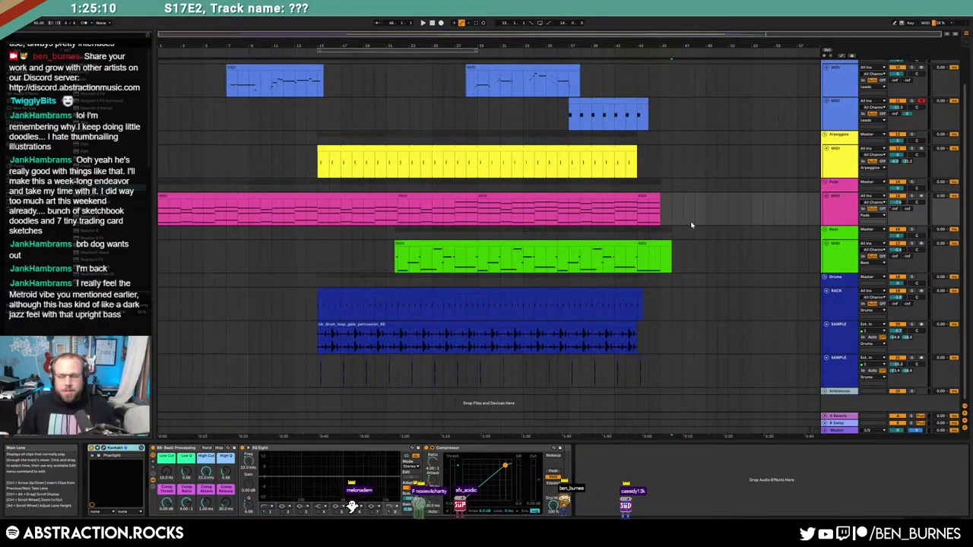
# Step: Play the song from the beginning and adjust the volume of the first lead track
pyautogui.click(432, 24)
pyautogui.press('space')
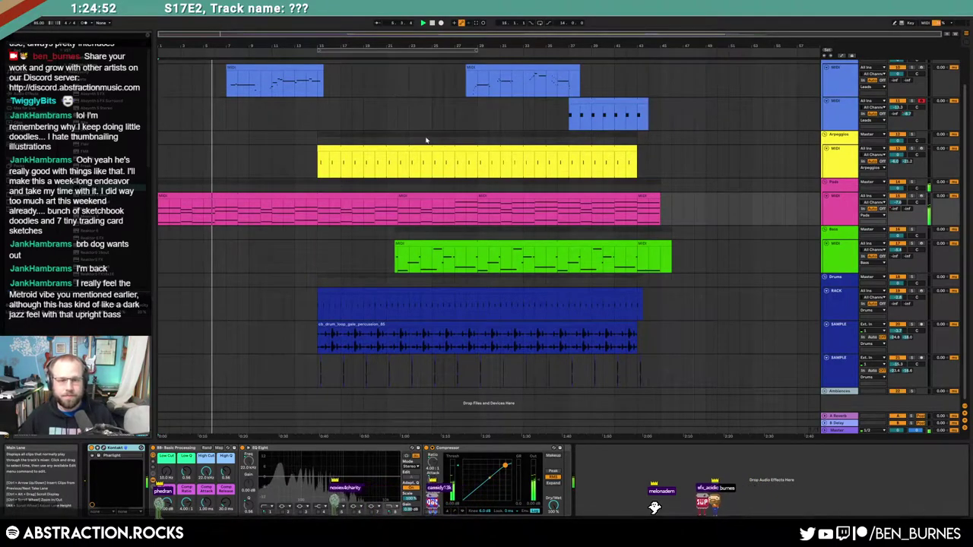
pyautogui.click(853, 215)
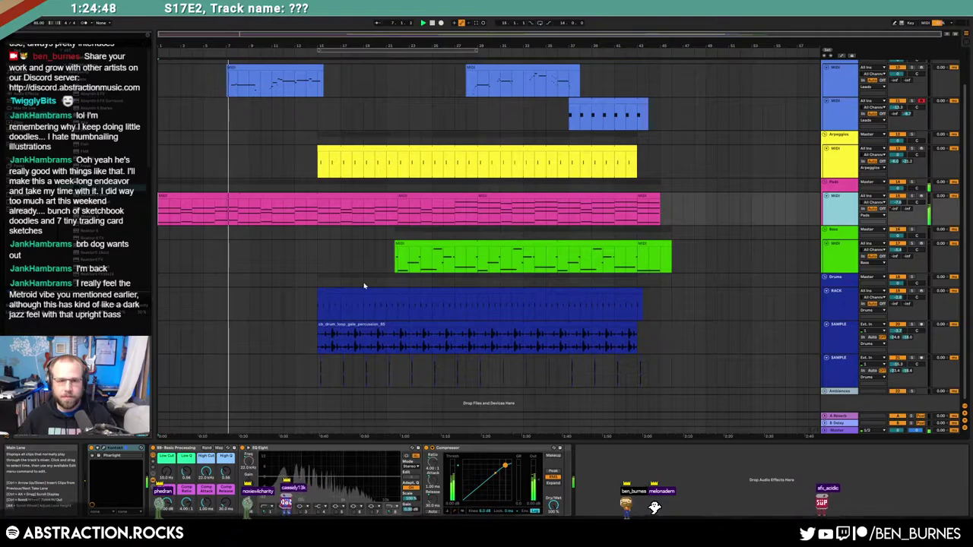
pyautogui.click(898, 73)
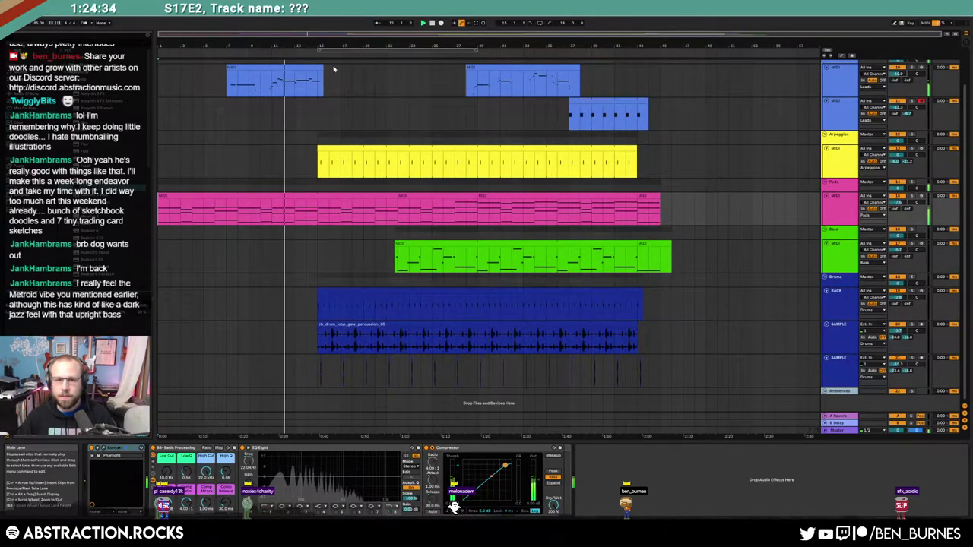
# Step: Adjust the note velocities in the second clip of the first lead track, and return to the device view
pyautogui.doubleClick(306, 68)
pyautogui.click(519, 69)
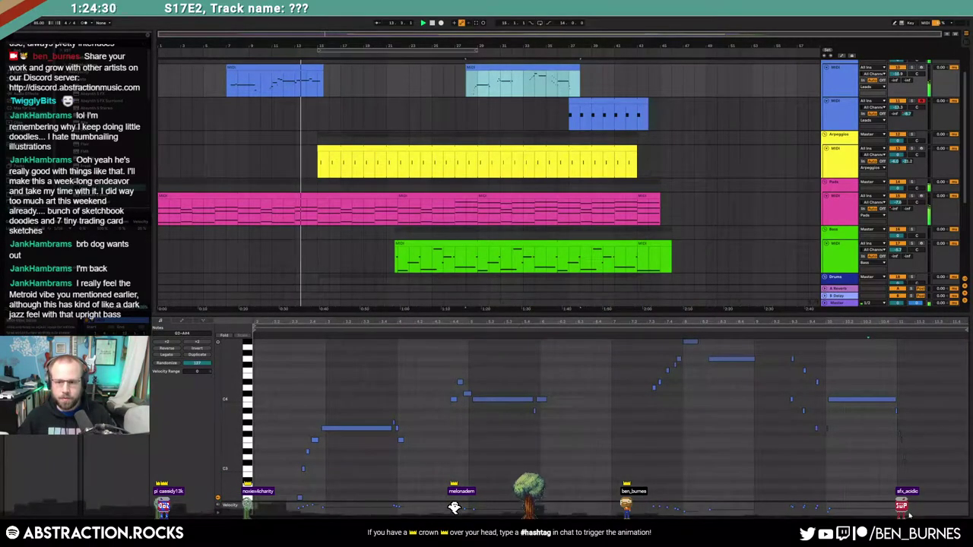
pyautogui.moveTo(921, 515); pyautogui.dragTo(226, 513)
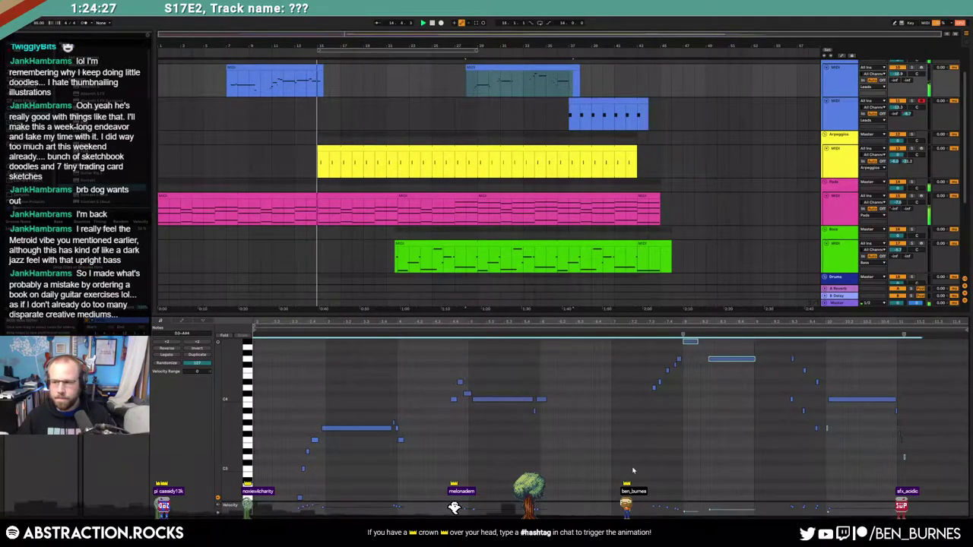
pyautogui.moveTo(683, 514); pyautogui.dragTo(681, 513)
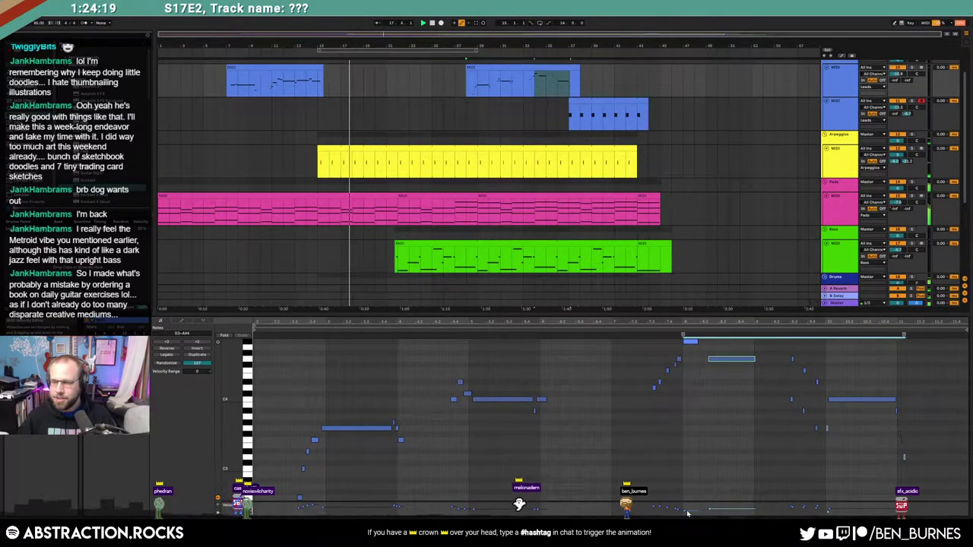
pyautogui.hotkey('shift', 'Tab')
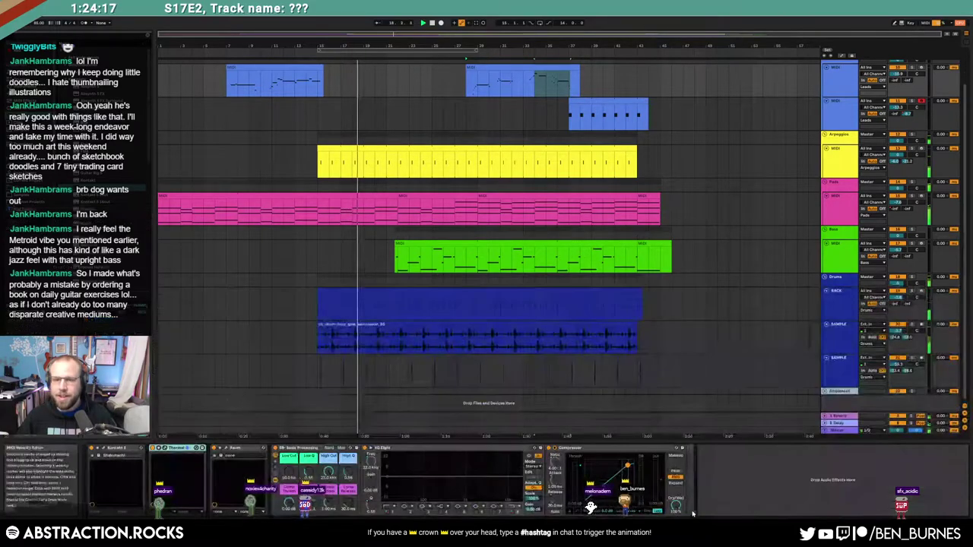
# Step: Adjust the note velocities in the first clip of the first lead track, and return to the device view
pyautogui.click(364, 121)
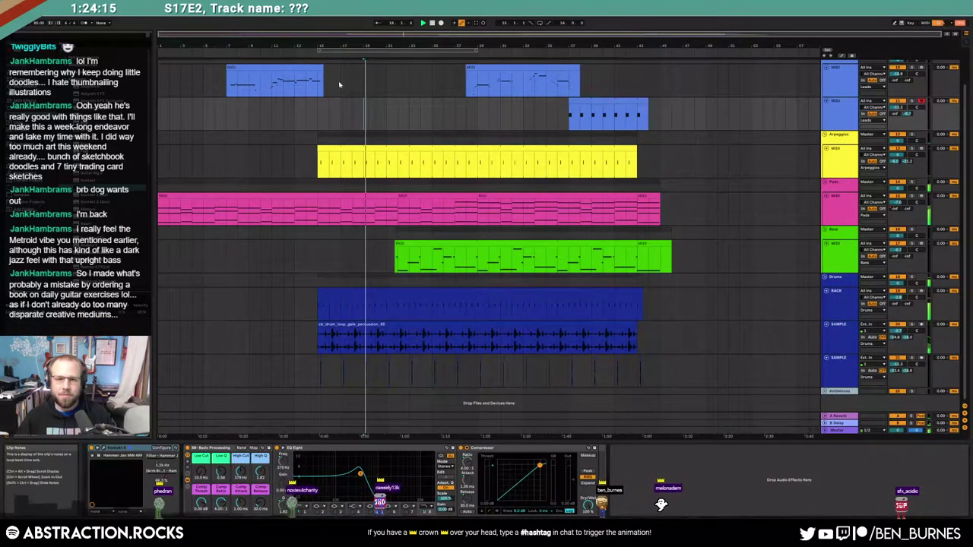
pyautogui.doubleClick(294, 68)
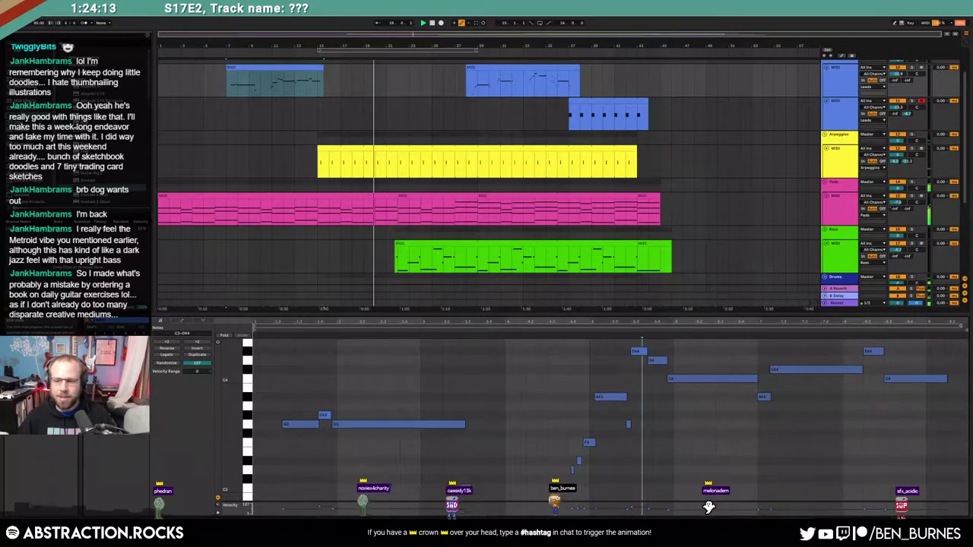
pyautogui.moveTo(263, 512); pyautogui.dragTo(949, 511)
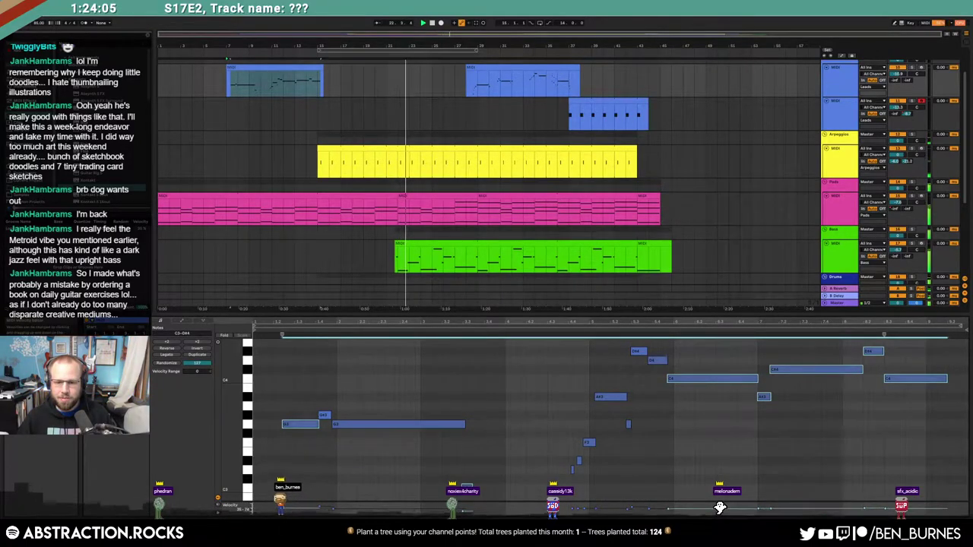
pyautogui.click(504, 489)
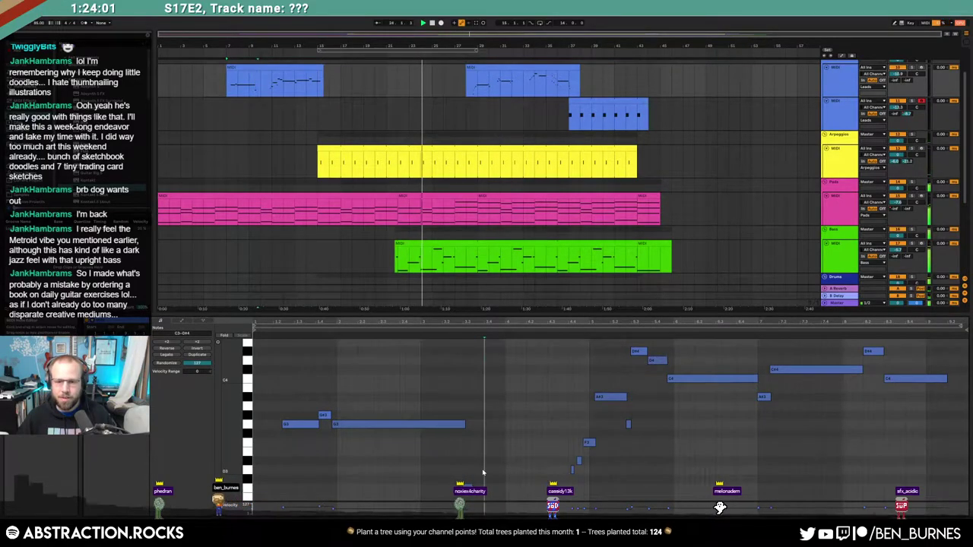
pyautogui.hotkey('shift', 'Tab')
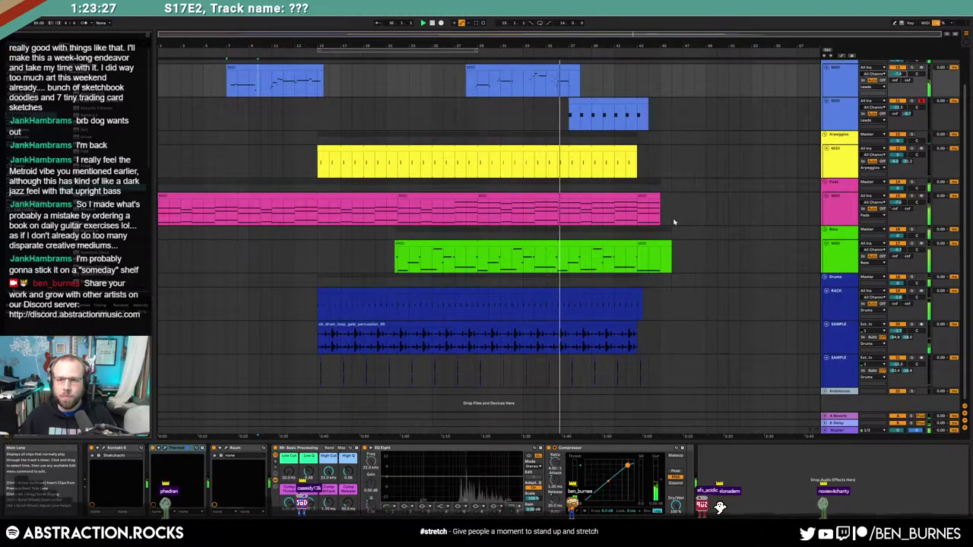
# Step: Open the Pitch Bend envelope of the second lead clip and draw a shallow downward dip under its last long note
pyautogui.doubleClick(567, 67)
pyautogui.click(829, 445)
pyautogui.click(181, 321)
pyautogui.click(178, 336)
pyautogui.click(180, 342)
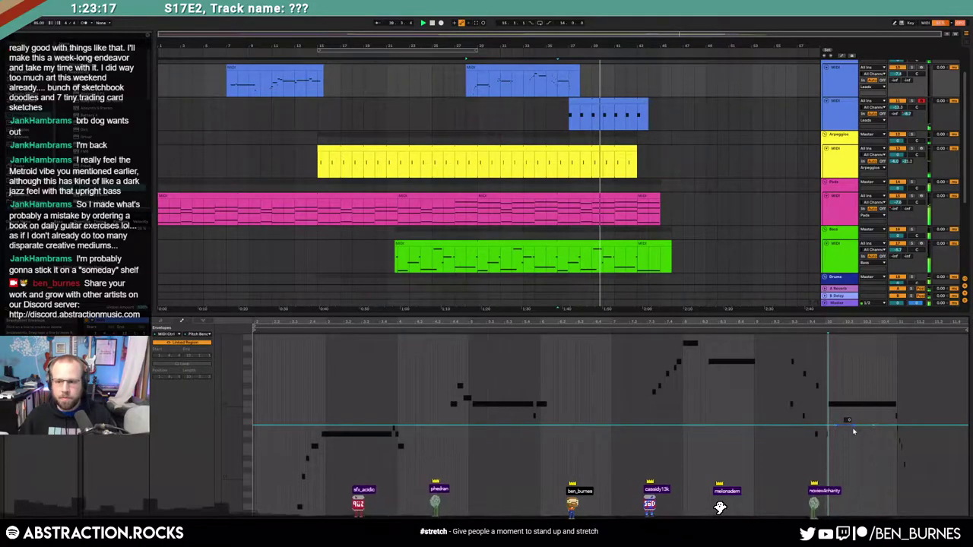
pyautogui.moveTo(853, 431); pyautogui.dragTo(853, 438)
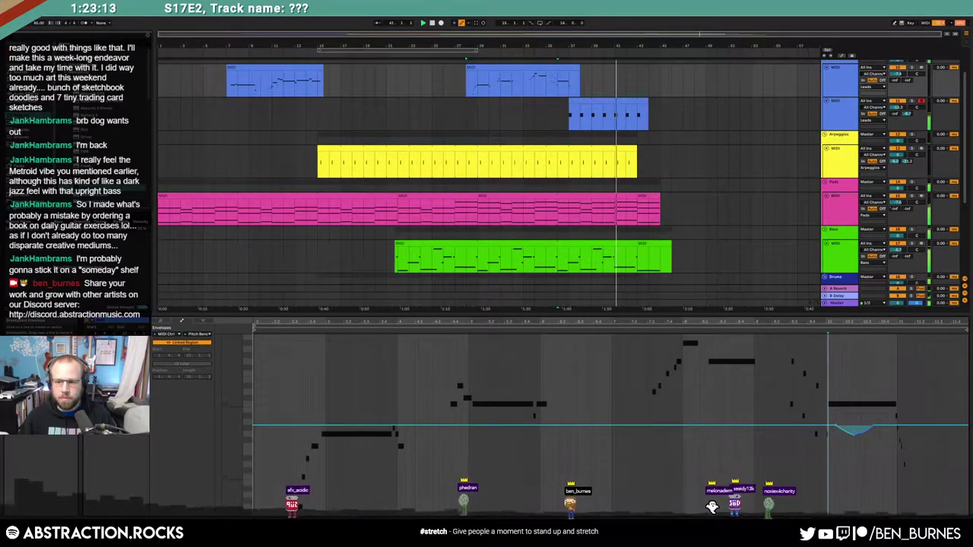
pyautogui.moveTo(869, 432)
pyautogui.mouseDown()
pyautogui.moveTo(880, 430)
pyautogui.moveTo(866, 430)
pyautogui.mouseUp()
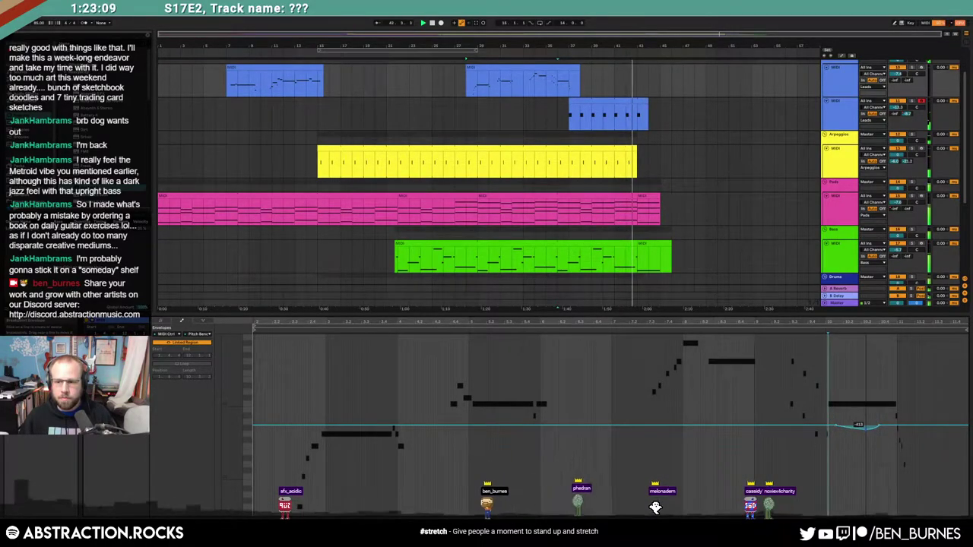
# Step: Replay the end of the second lead clip and deepen and widen the pitch-bend dip under its last long note
pyautogui.press('space')
pyautogui.press('space')
pyautogui.press('space')
pyautogui.click(807, 328)
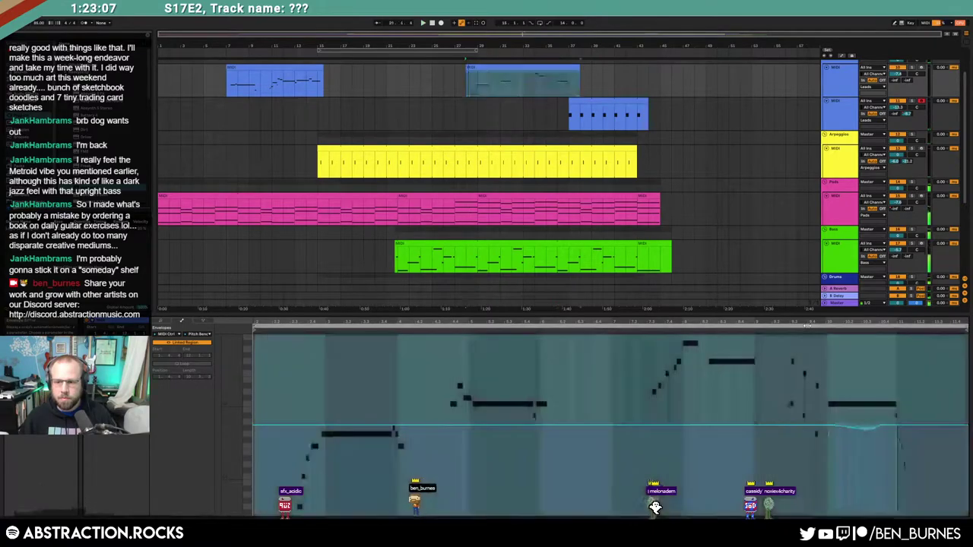
pyautogui.press('space')
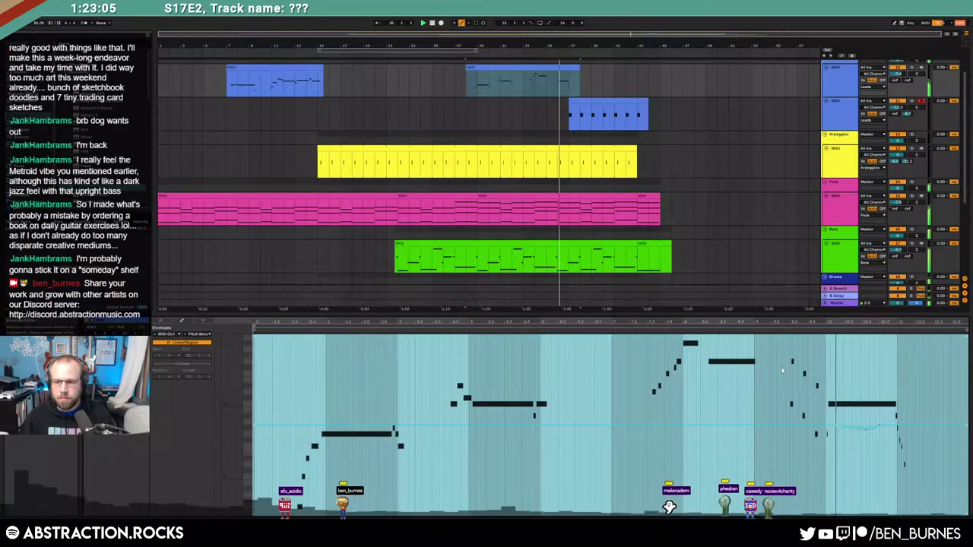
pyautogui.click(866, 436)
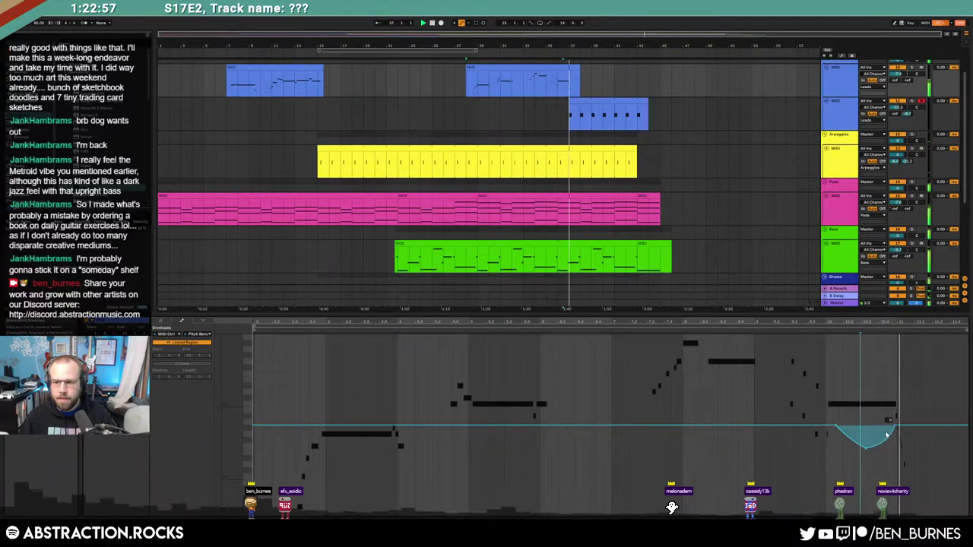
# Step: Pull the pitch-bend dip under the second lead clip's last long note down near the minimum, steepen its onset, and return to the device view
pyautogui.moveTo(867, 447); pyautogui.dragTo(870, 469)
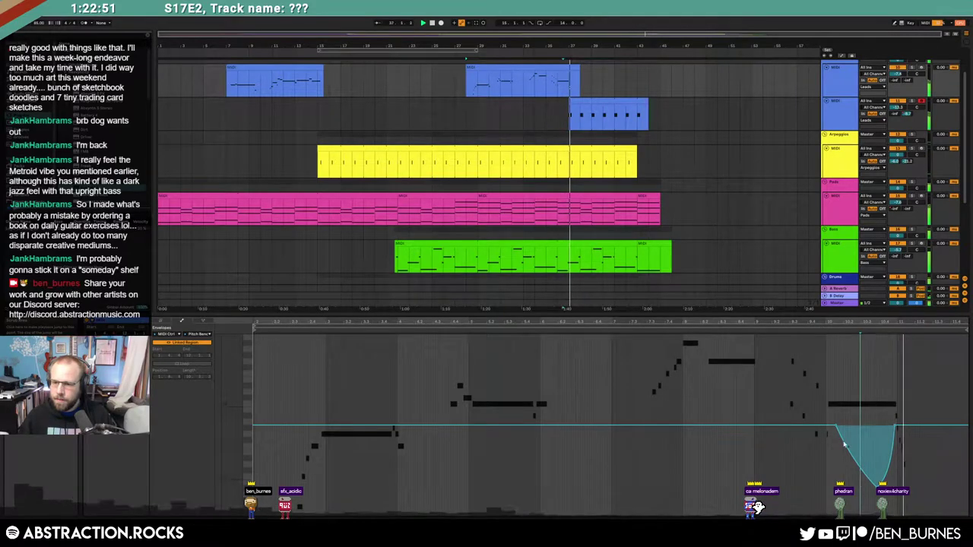
pyautogui.moveTo(876, 487); pyautogui.dragTo(876, 502)
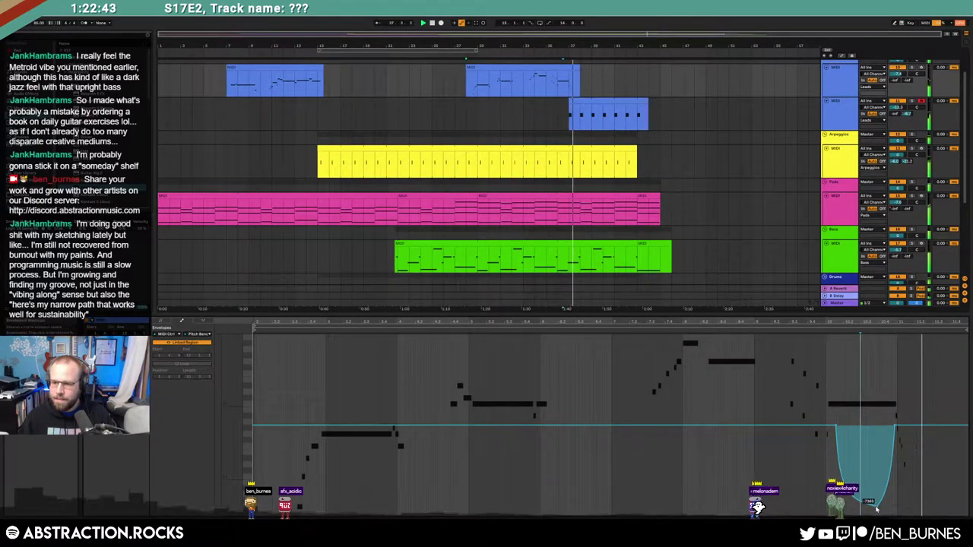
pyautogui.hotkey('shift', 'Tab')
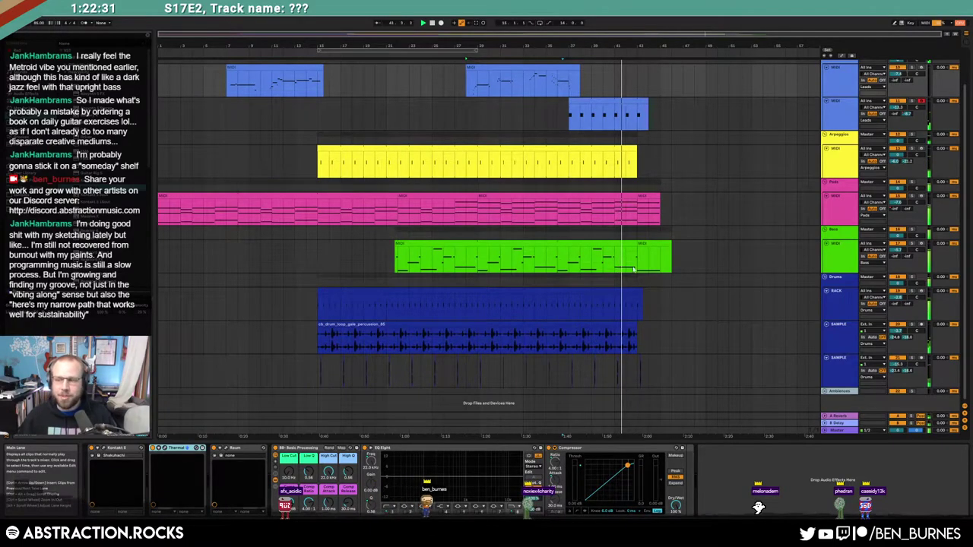
# Step: Automate the last SAMPLE track's B-Delay send to rise to 0.0 dB for its final hit and drop back at bar 44
pyautogui.click(639, 162)
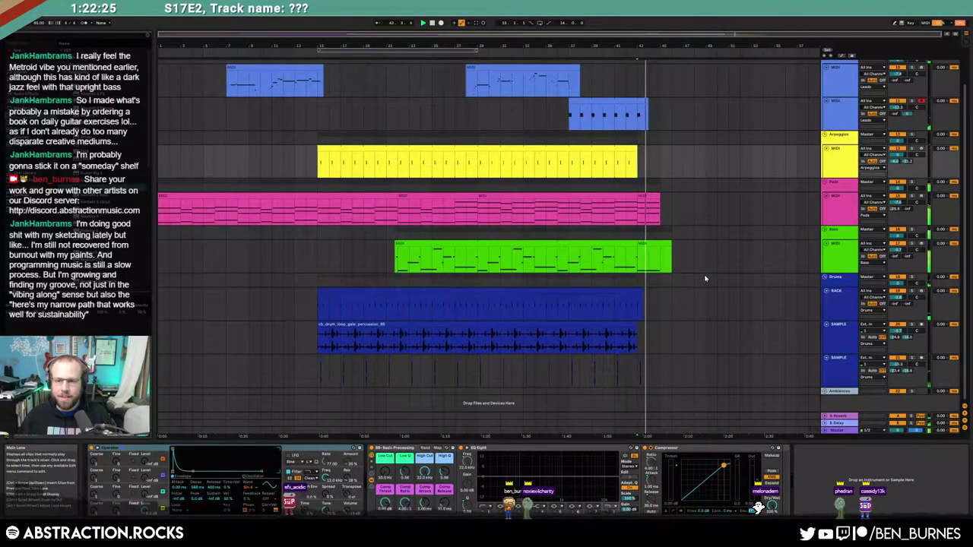
pyautogui.scroll(5, 703, 281)
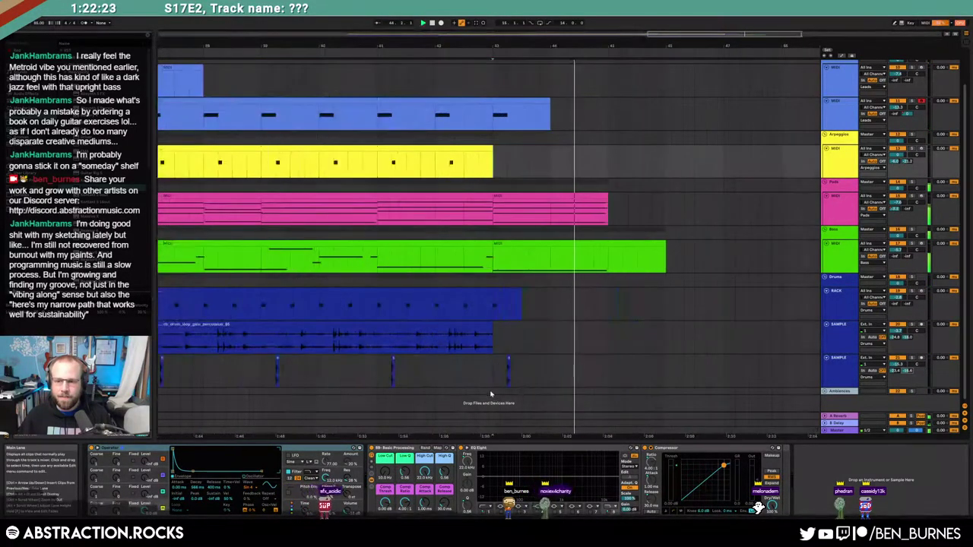
pyautogui.press('a')
pyautogui.click(497, 372)
pyautogui.moveTo(502, 372); pyautogui.dragTo(564, 363)
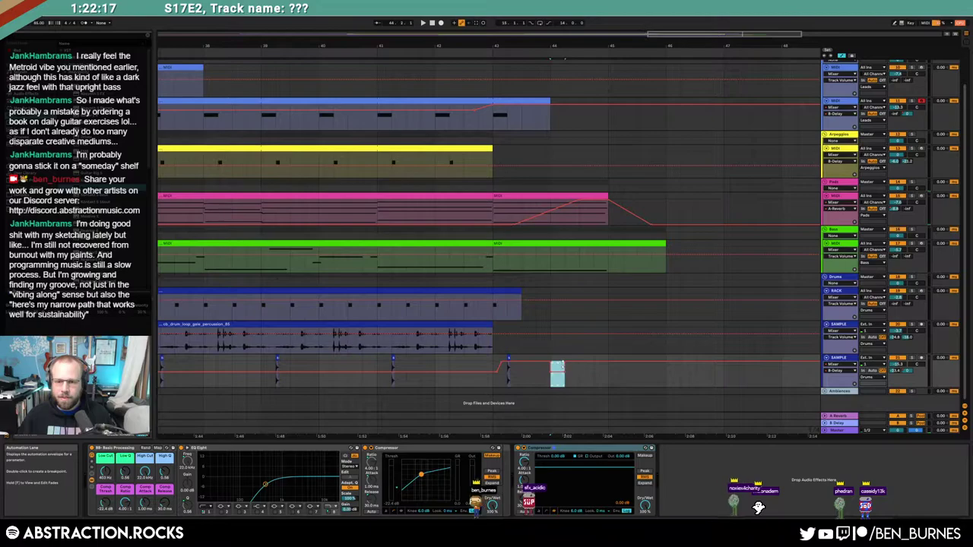
pyautogui.click(576, 372)
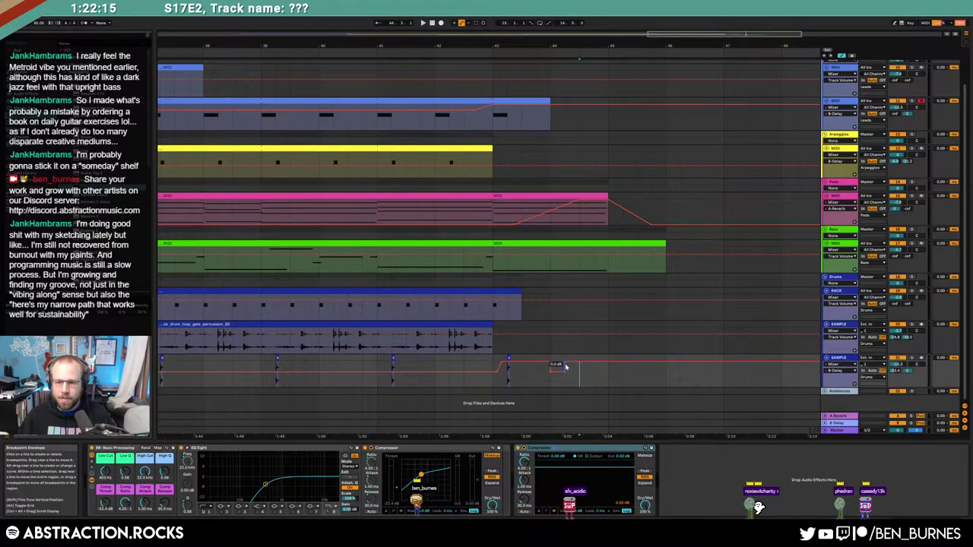
pyautogui.moveTo(565, 367); pyautogui.dragTo(565, 375)
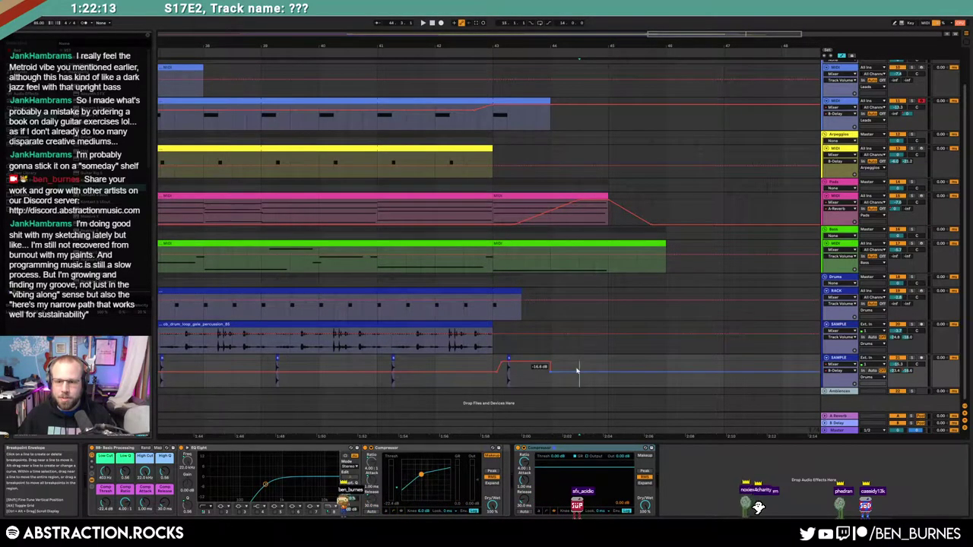
pyautogui.press('w')
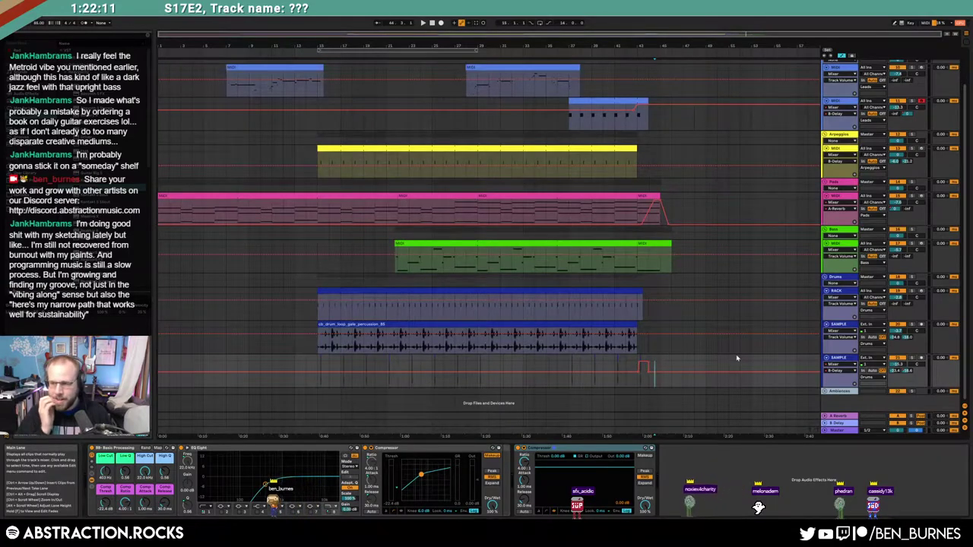
# Step: Play back the song's ending, and insert an empty one-bar MIDI clip at bar 46 on the Arpeggios group's MIDI track
pyautogui.click(848, 150)
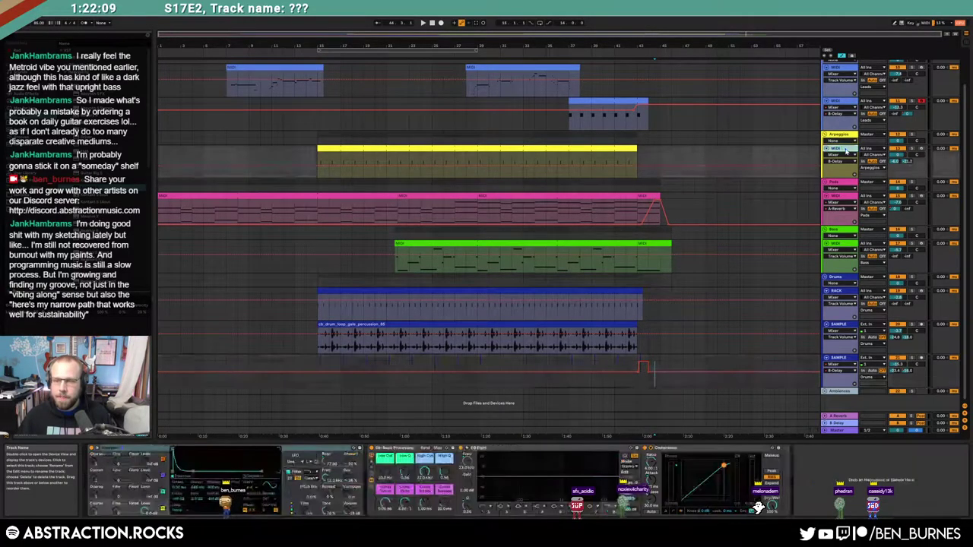
pyautogui.scroll(3, 684, 156)
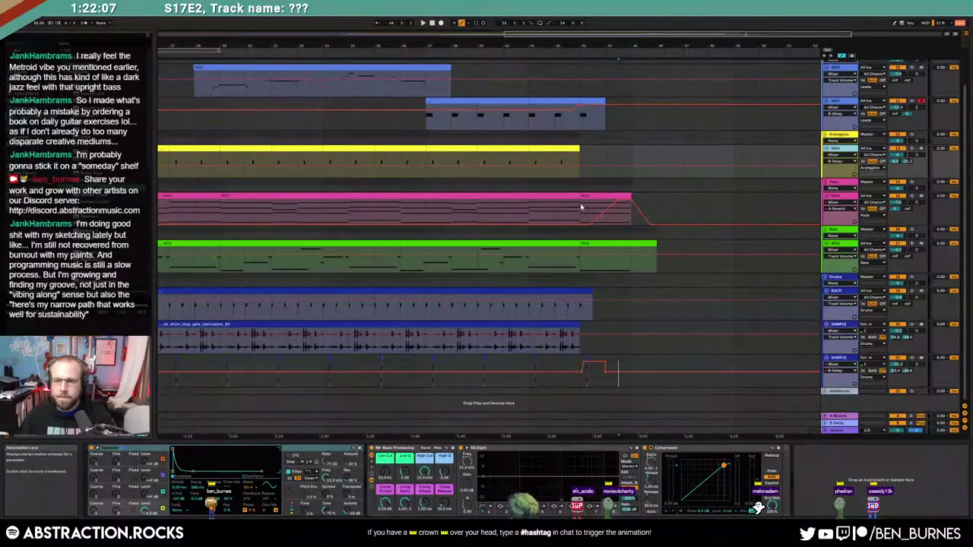
pyautogui.click(582, 205)
pyautogui.press('space')
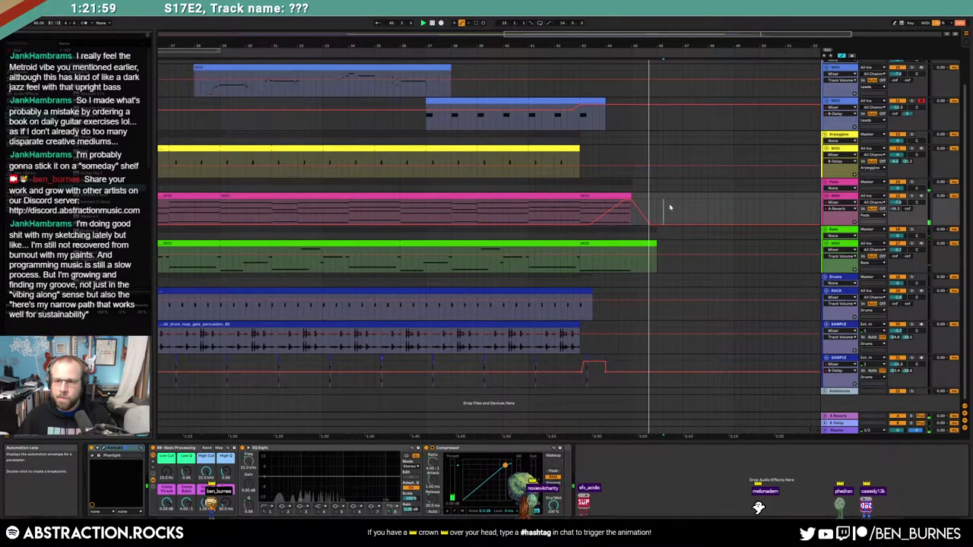
pyautogui.press('a')
pyautogui.click(839, 164)
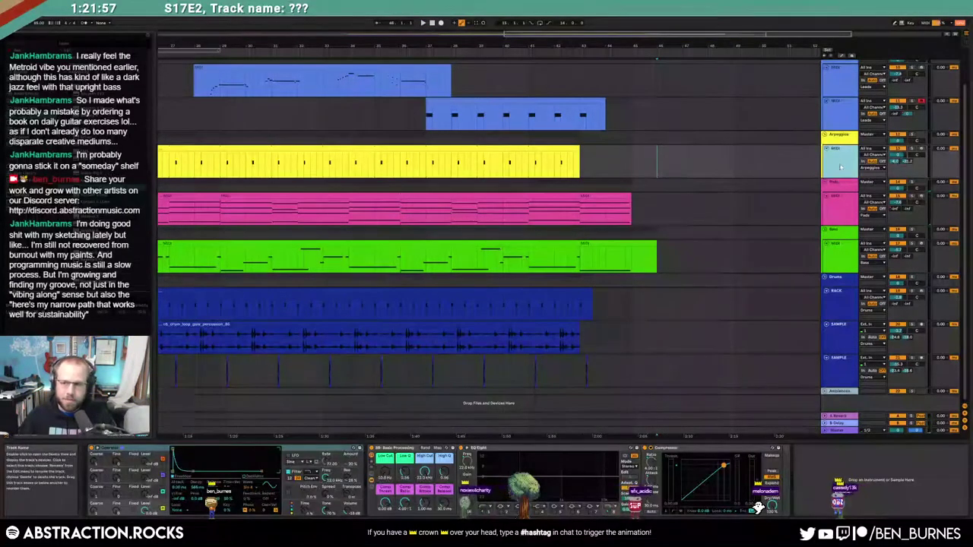
pyautogui.moveTo(658, 163); pyautogui.dragTo(682, 169)
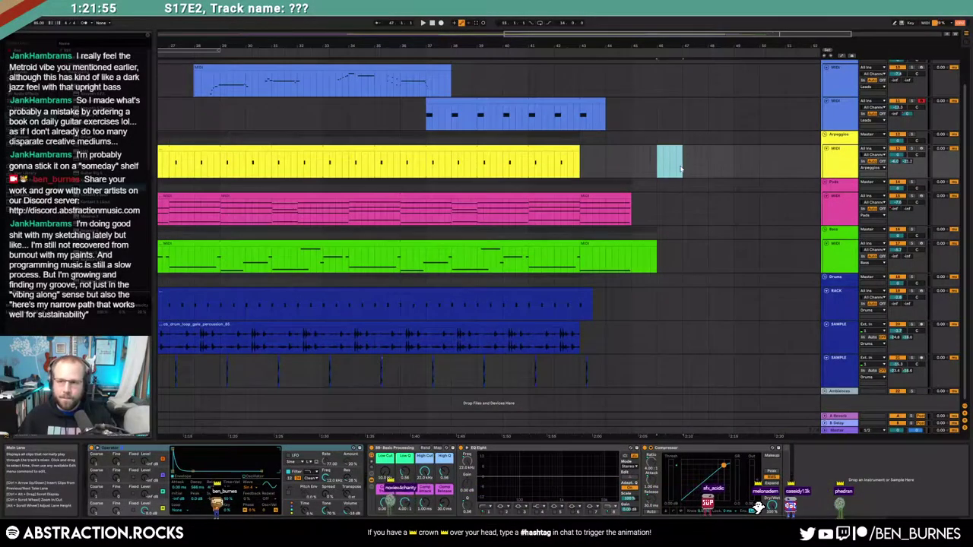
pyautogui.hotkey('ctrl', 'shift', 'm')
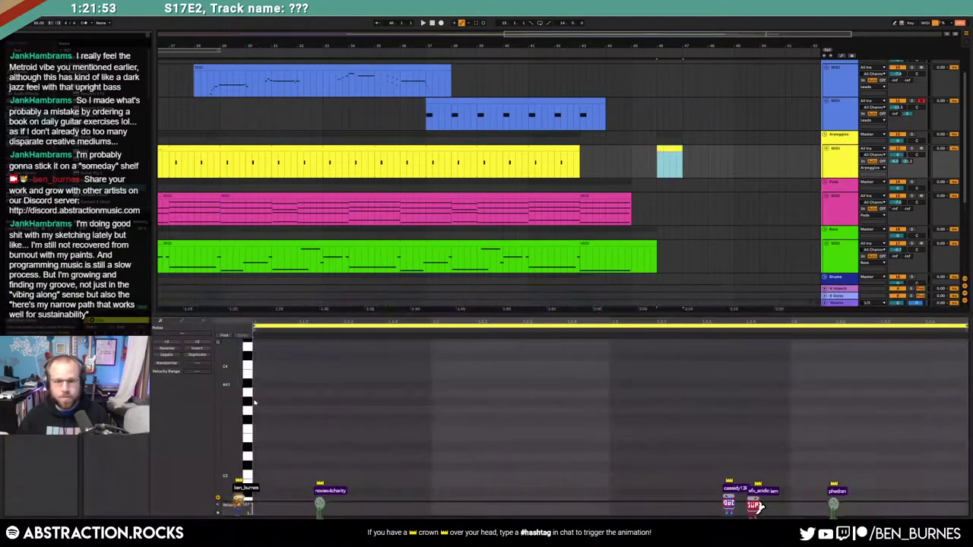
# Step: Add sixteenth notes C3, D#3, G3, A#3, G3 and C#3 across the new clip, with A#3 shifted one sixteenth after beat 3
pyautogui.moveTo(231, 397); pyautogui.dragTo(217, 397)
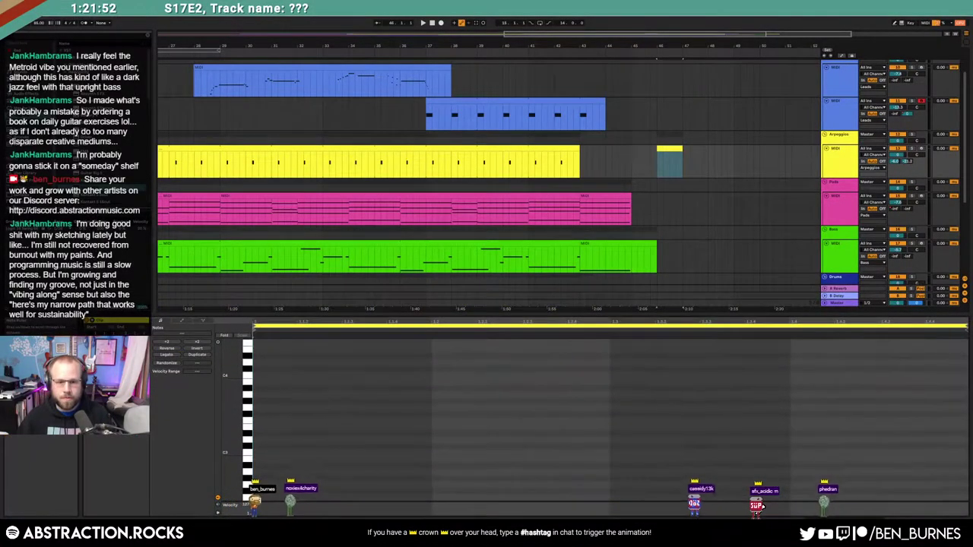
pyautogui.doubleClick(264, 453)
pyautogui.doubleClick(387, 433)
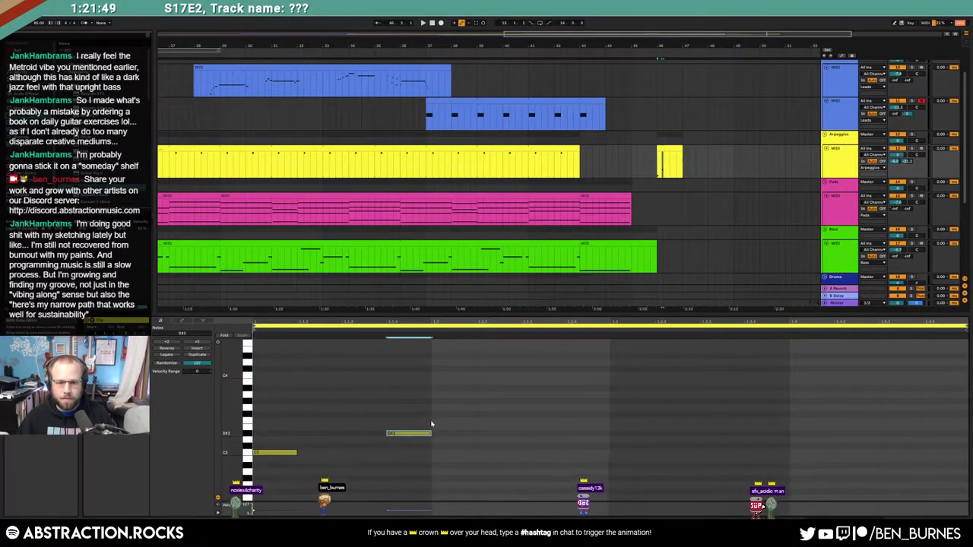
pyautogui.doubleClick(525, 408)
pyautogui.doubleClick(614, 388)
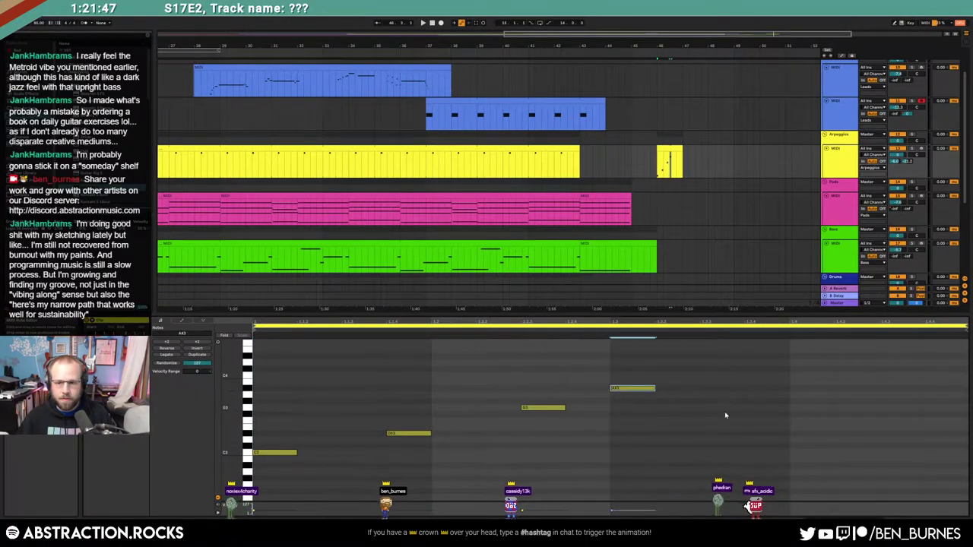
pyautogui.press('Right')
pyautogui.doubleClick(795, 408)
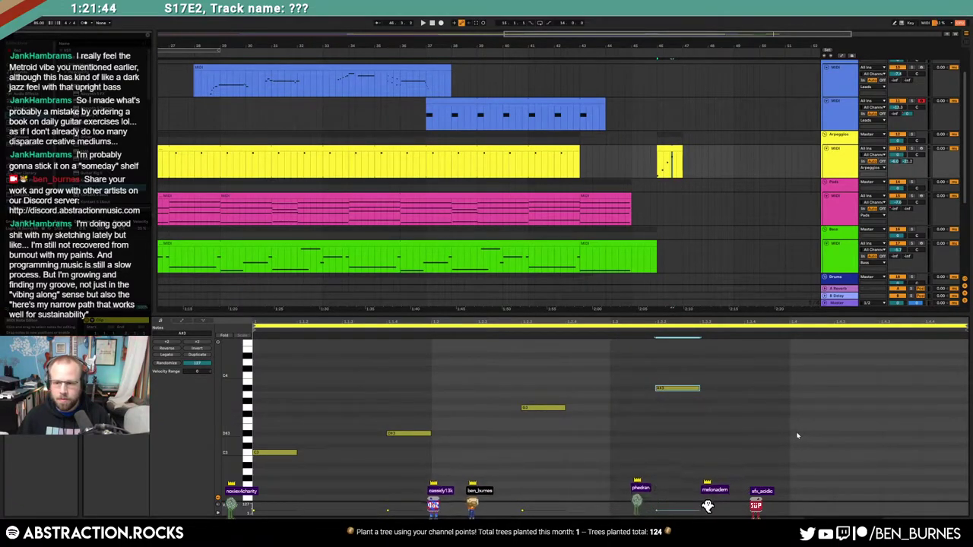
pyautogui.doubleClick(887, 446)
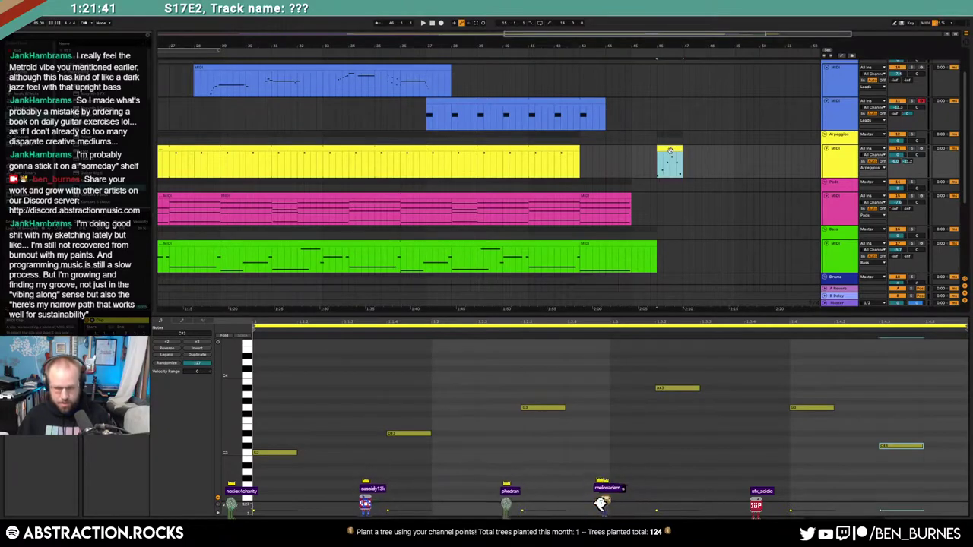
# Step: Loop playback over the new arpeggio clip, lower its highest note to G#3, and return to the device view
pyautogui.press('space')
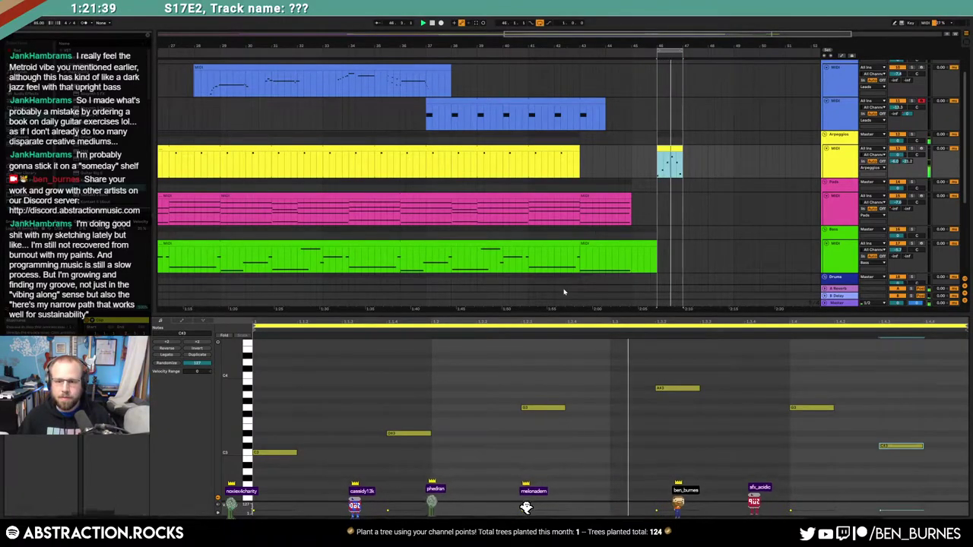
pyautogui.moveTo(684, 388); pyautogui.dragTo(690, 403)
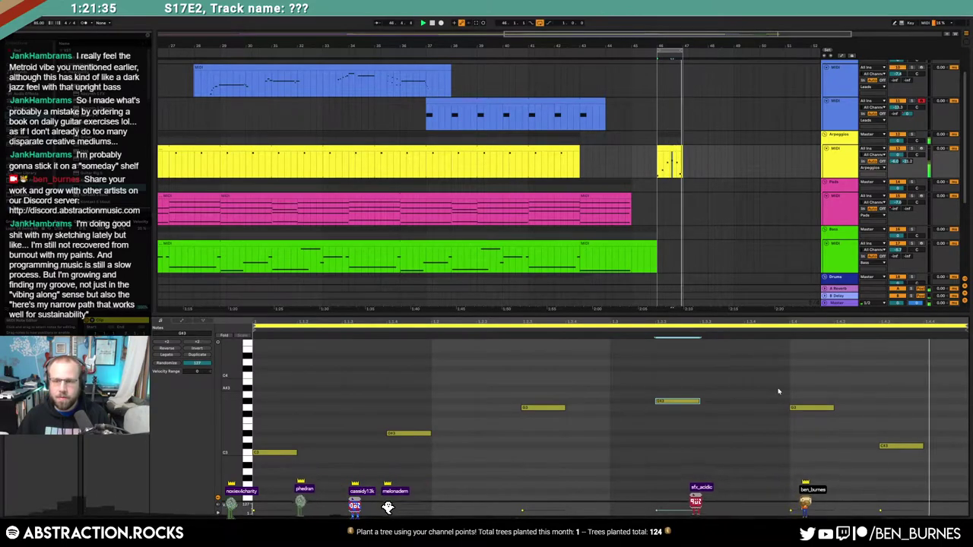
pyautogui.hotkey('shift', 'Tab')
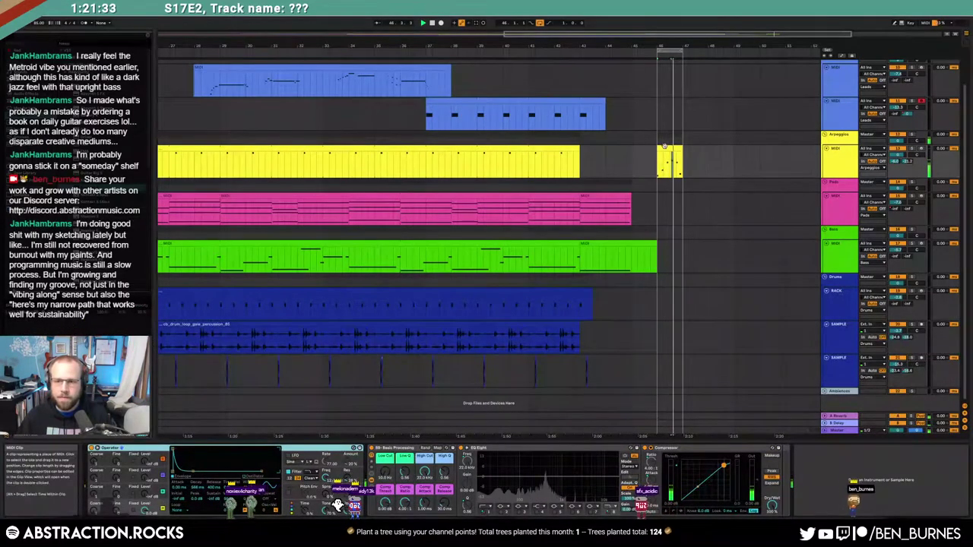
# Step: Insert a MIDI track below the arpeggio track, move the one-bar clip at bar 46 onto it, and unfold the new track
pyautogui.click(842, 164)
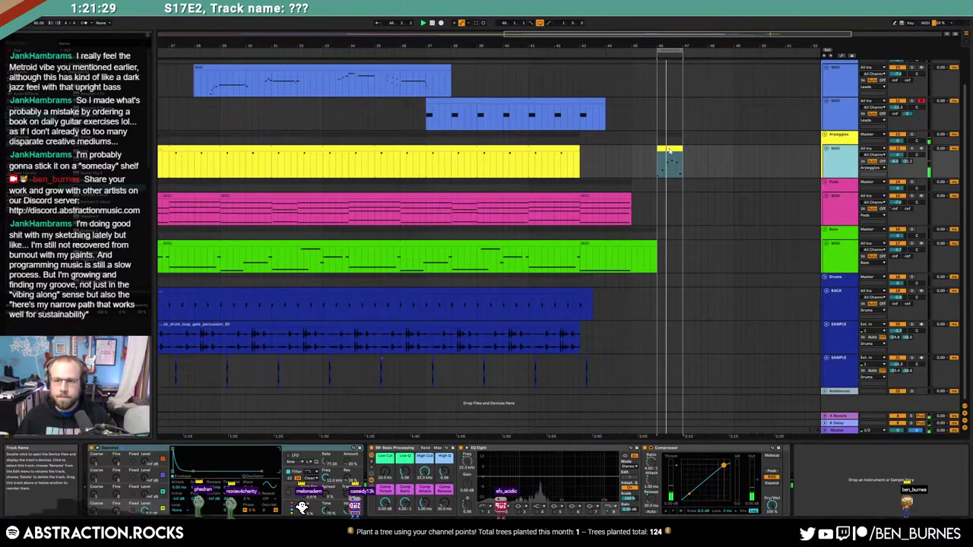
pyautogui.hotkey('ctrl', 'shift', 't')
pyautogui.moveTo(669, 150); pyautogui.dragTo(670, 181)
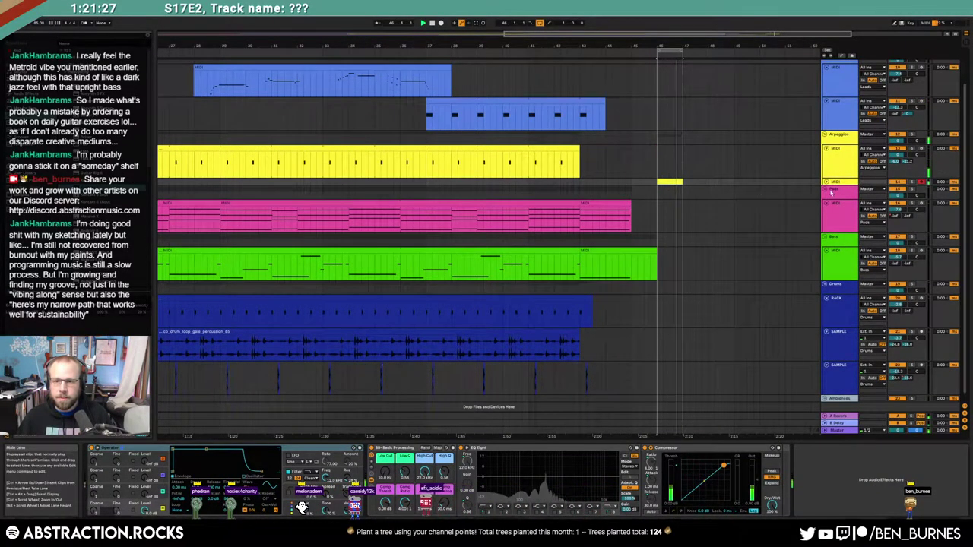
pyautogui.click(826, 183)
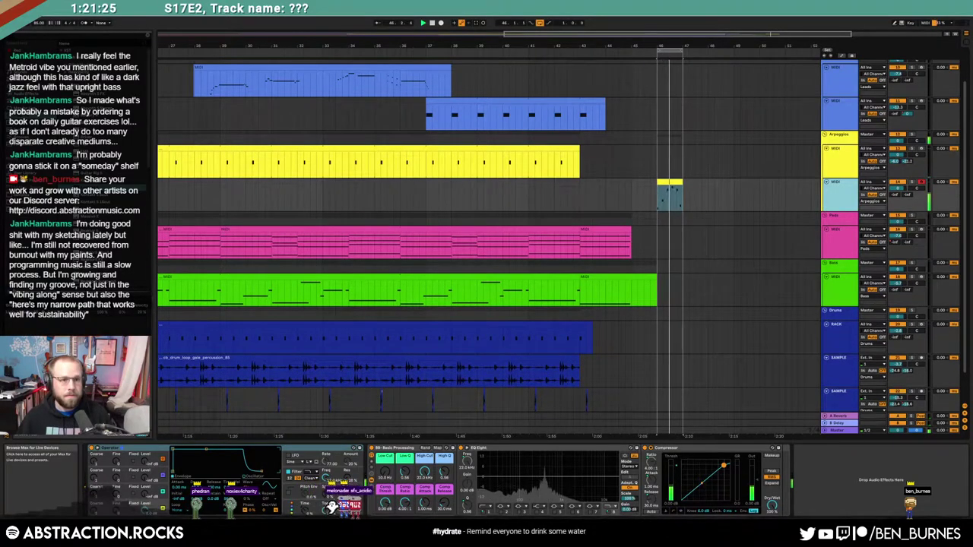
# Step: Load Pigments as the instrument on the new arpeggio track and show its envelope settings
pyautogui.click(99, 78)
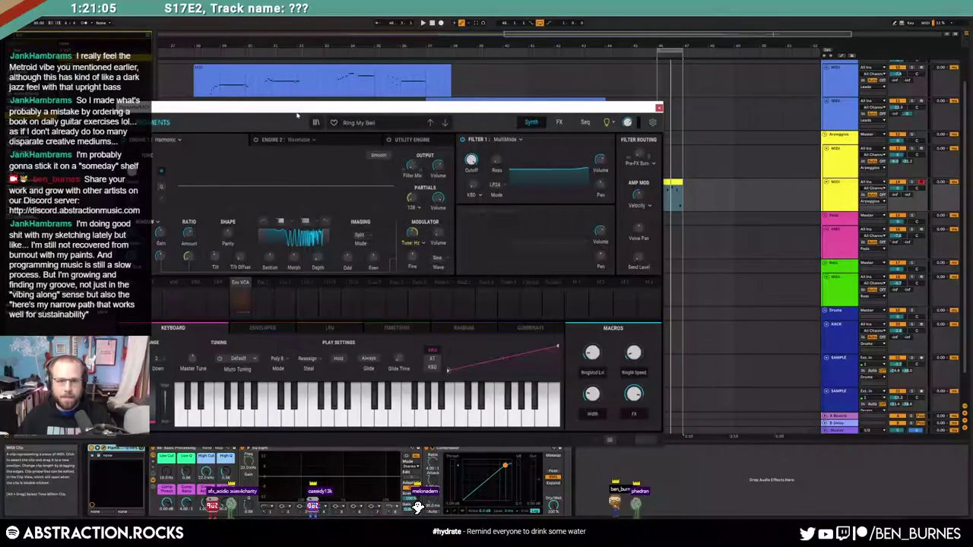
pyautogui.moveTo(302, 111); pyautogui.dragTo(316, 92)
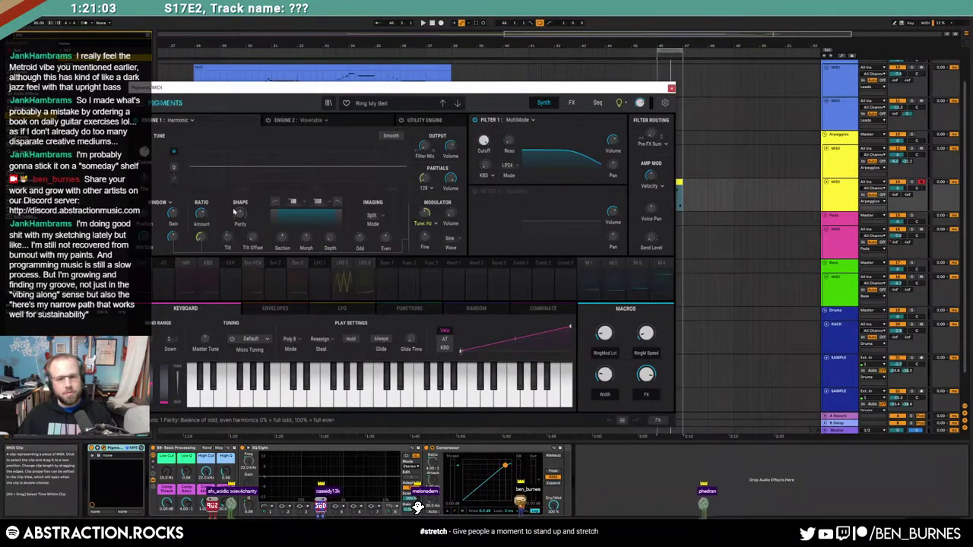
pyautogui.click(257, 308)
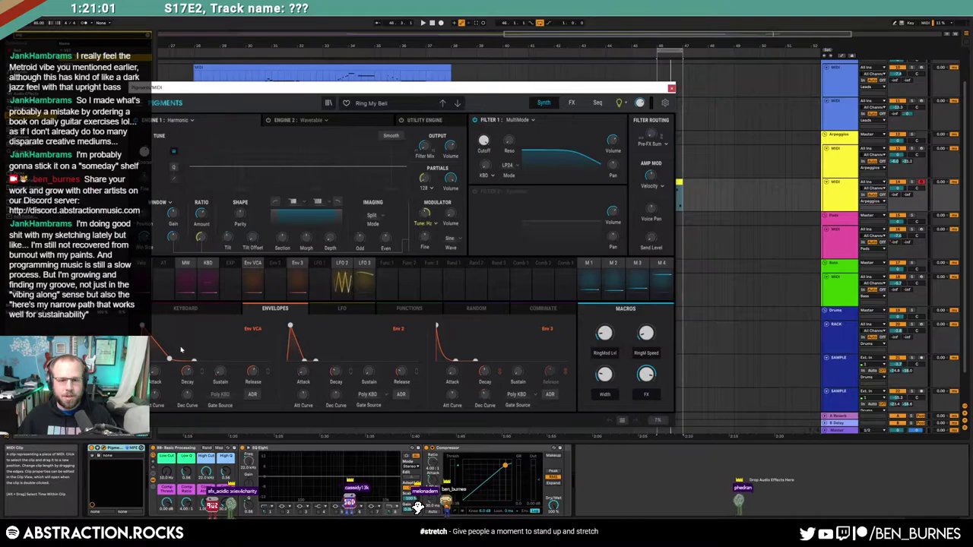
# Step: Audition the looped arpeggio and load the Incubation preset from the Keys presets in Pigments
pyautogui.press('space')
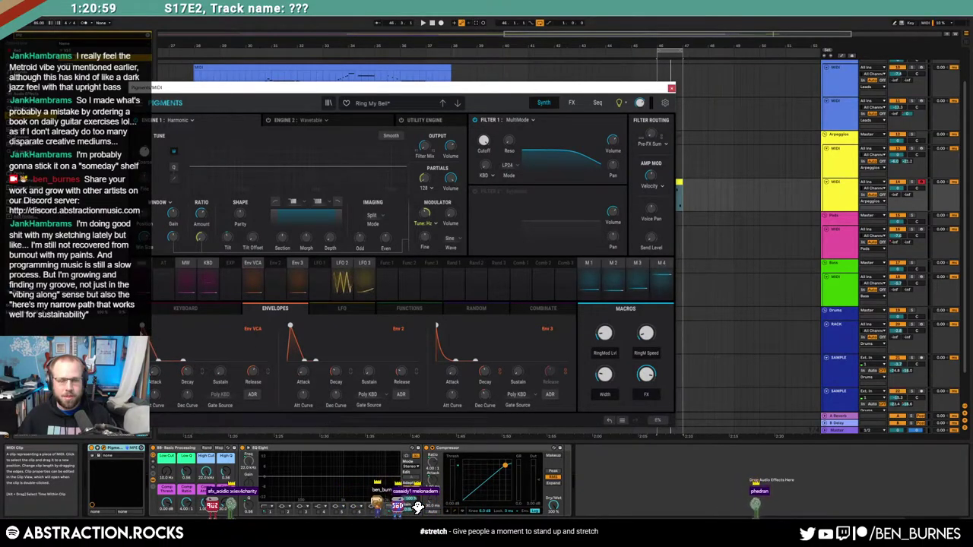
pyautogui.click(371, 105)
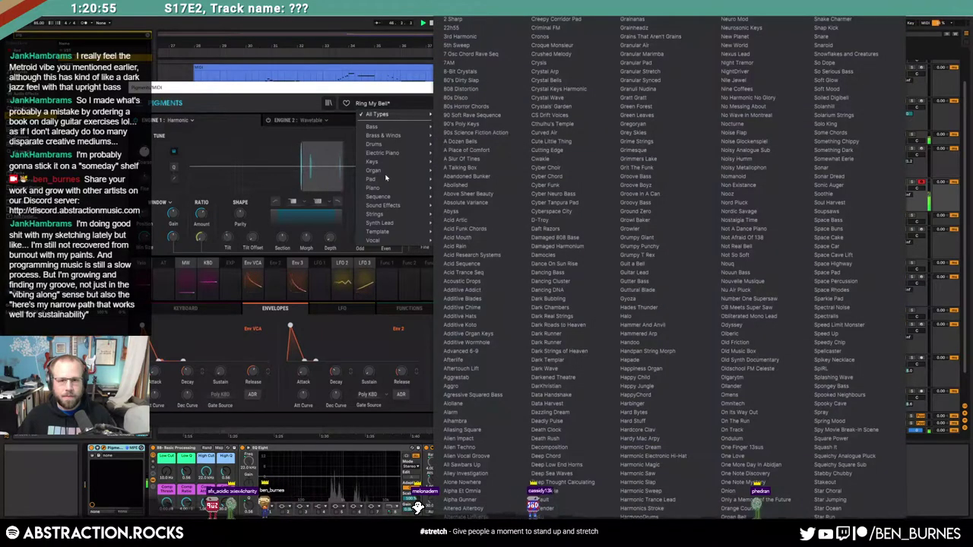
pyautogui.moveTo(386, 178)
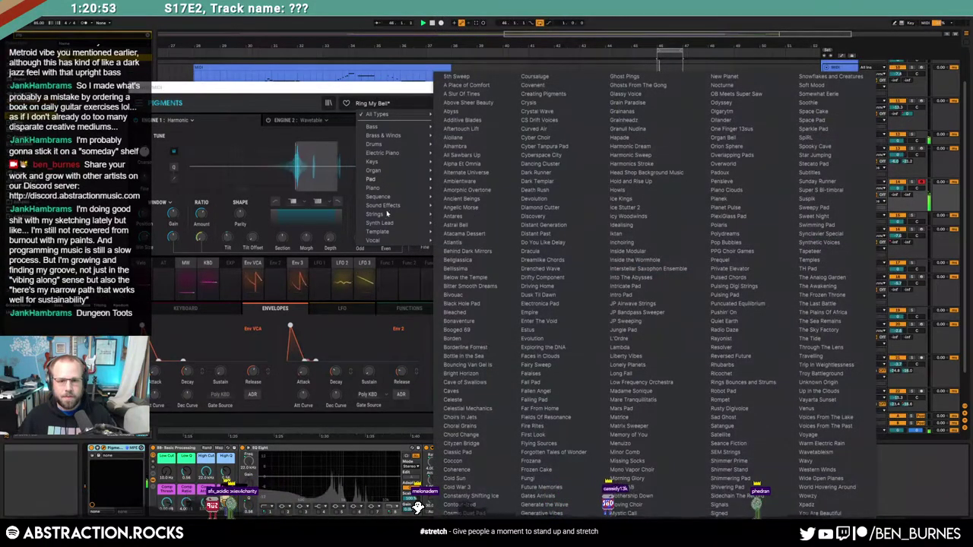
pyautogui.moveTo(387, 221)
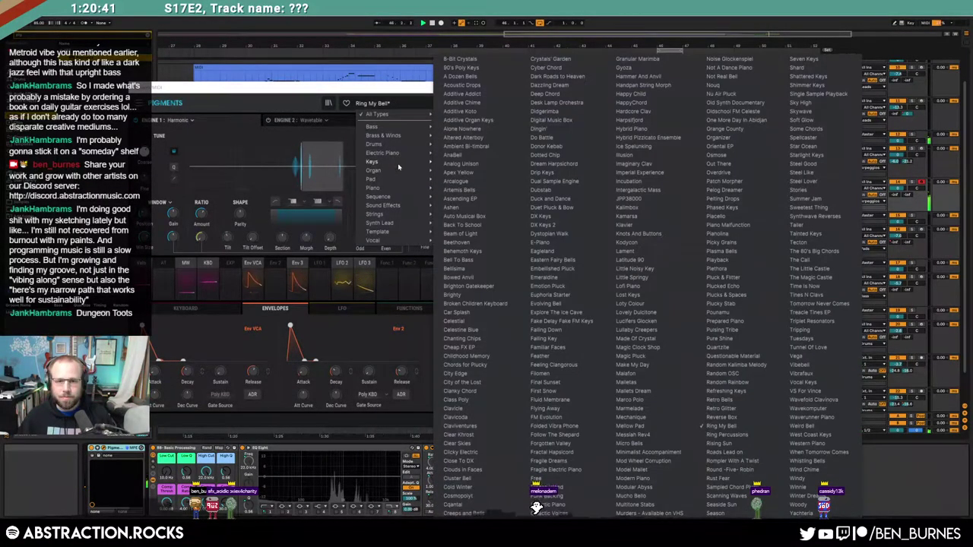
pyautogui.click(630, 182)
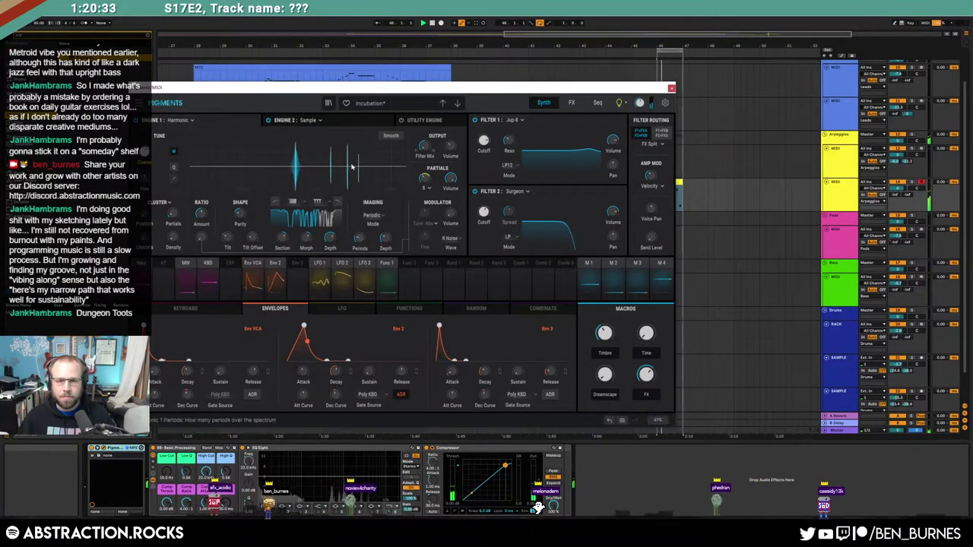
# Step: Try the Illusion and Imperial Experience presets on the looped arpeggio, then return to Incubation
pyautogui.click(383, 105)
pyautogui.moveTo(386, 165)
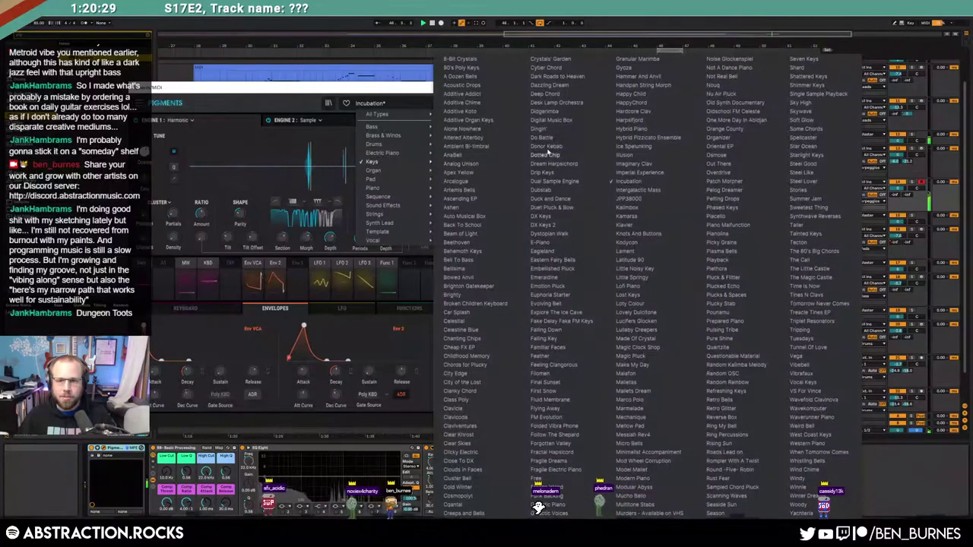
pyautogui.click(640, 156)
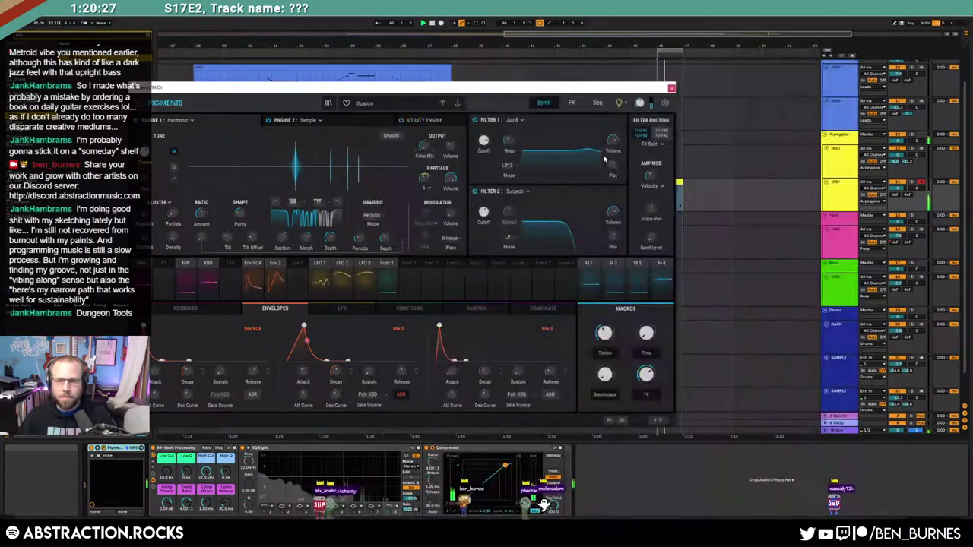
pyautogui.click(368, 104)
pyautogui.moveTo(399, 161)
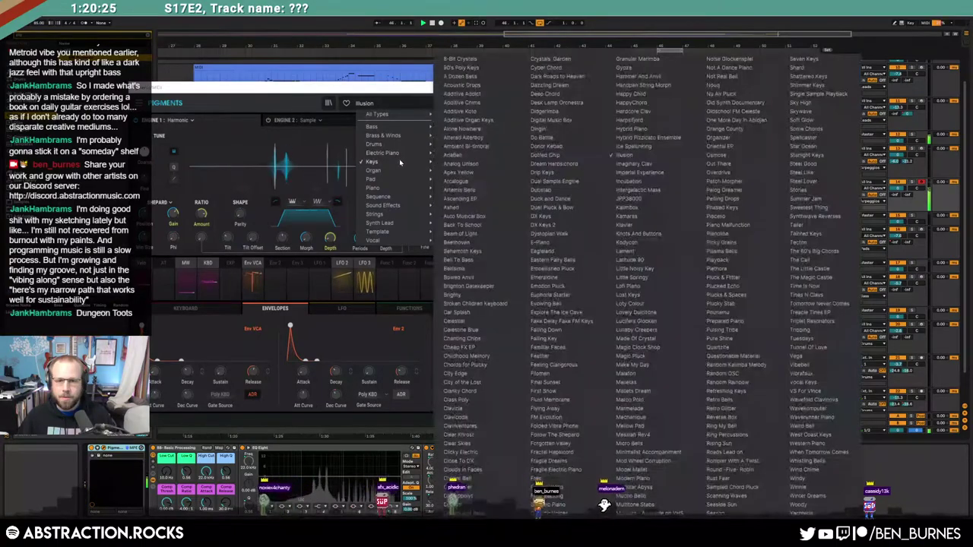
pyautogui.click(655, 164)
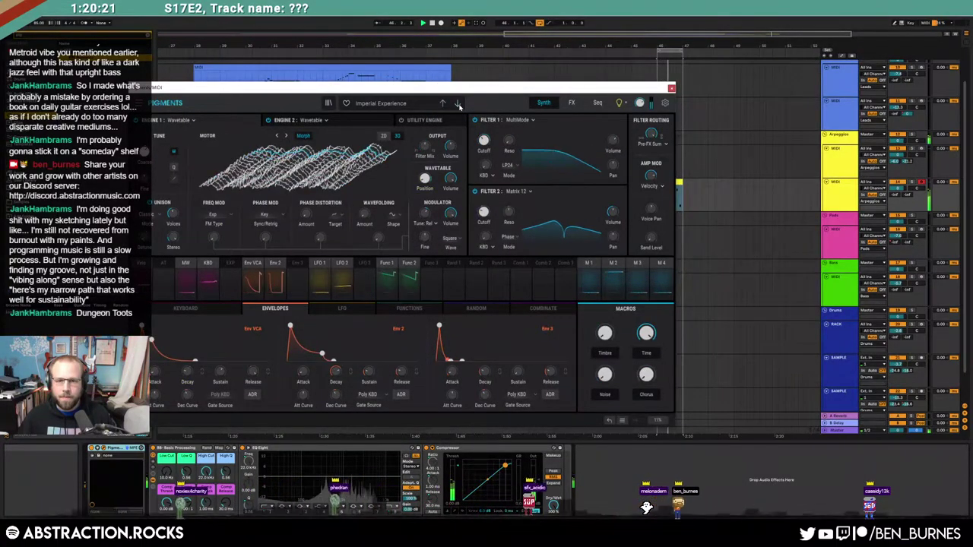
pyautogui.click(459, 104)
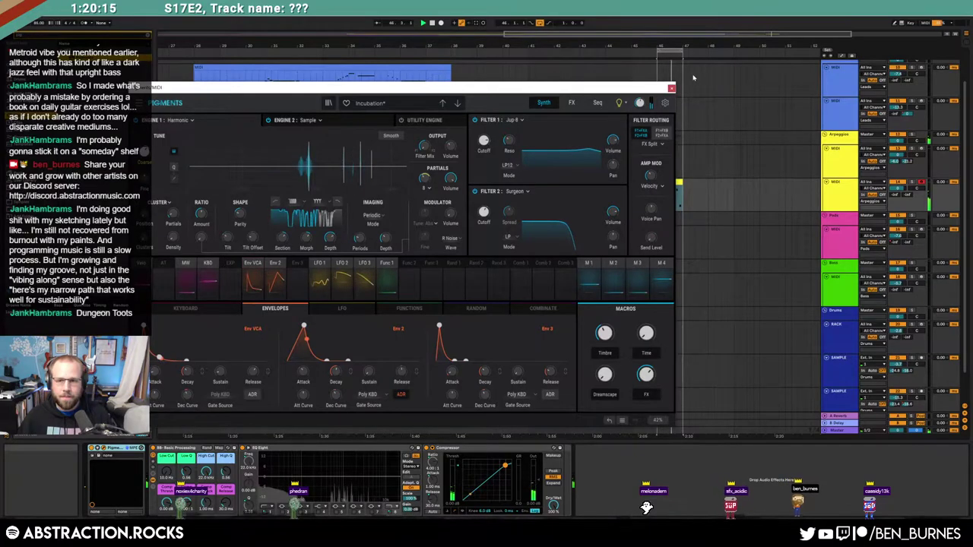
# Step: Close the Pigments window and copy the last two bars of the upper arpeggio clip to bar 46 on the same track
pyautogui.click(672, 89)
pyautogui.click(583, 199)
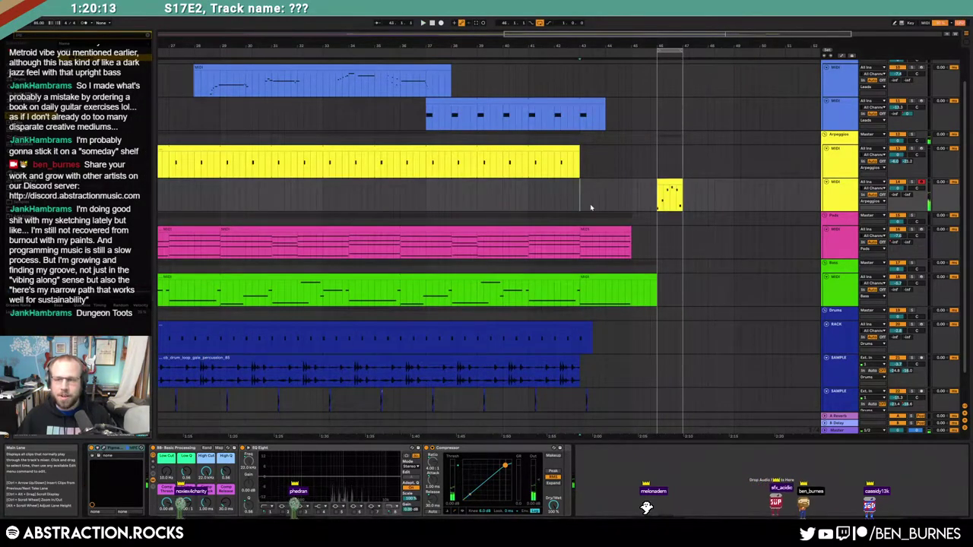
pyautogui.press('space')
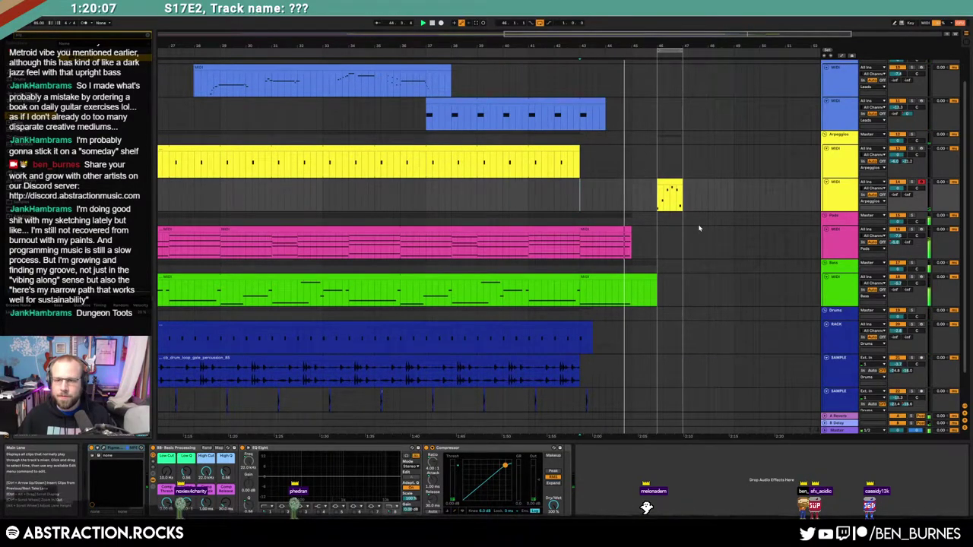
pyautogui.moveTo(564, 170); pyautogui.dragTo(581, 171)
pyautogui.hotkey('ctrl', 'c')
pyautogui.click(657, 165)
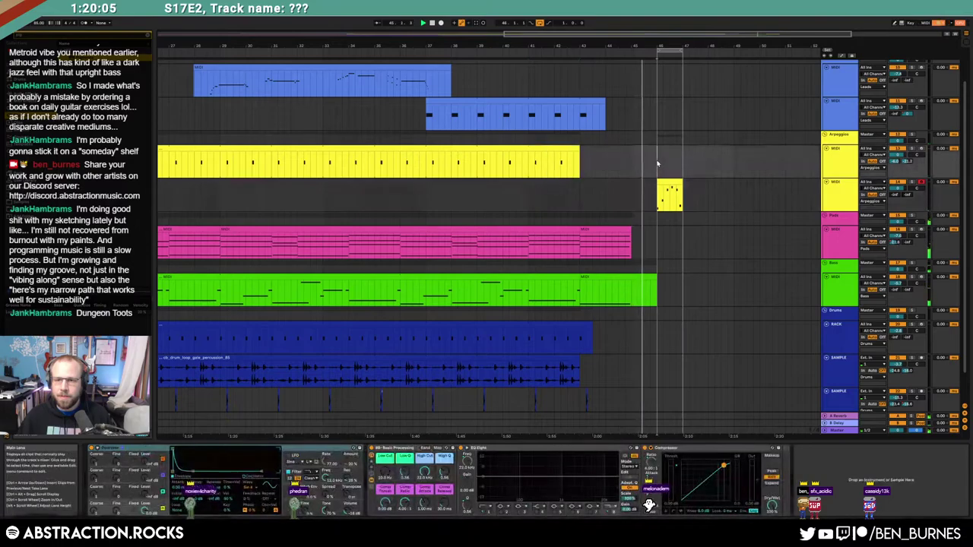
pyautogui.hotkey('ctrl', 'v')
pyautogui.press('a')
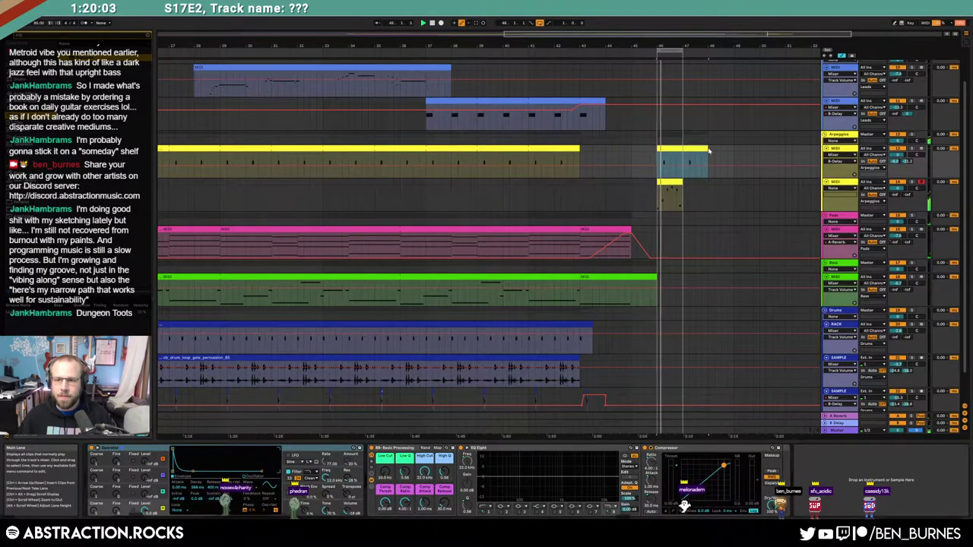
# Step: In the pasted clip, delete the second bar's C4 and add a C4 on the last sixteenth of the first bar
pyautogui.doubleClick(695, 149)
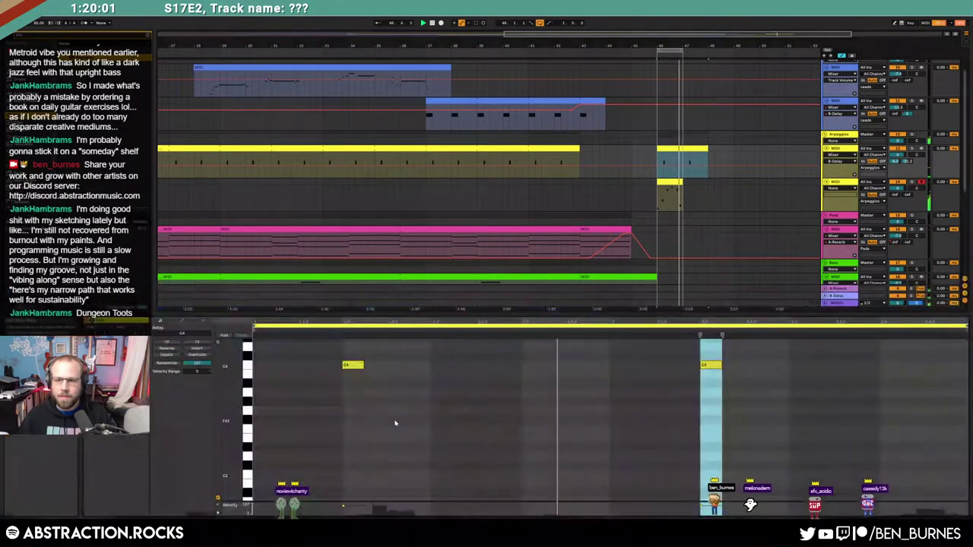
pyautogui.click(357, 366)
pyautogui.moveTo(635, 356); pyautogui.dragTo(787, 380)
pyautogui.press('Delete')
pyautogui.doubleClick(573, 368)
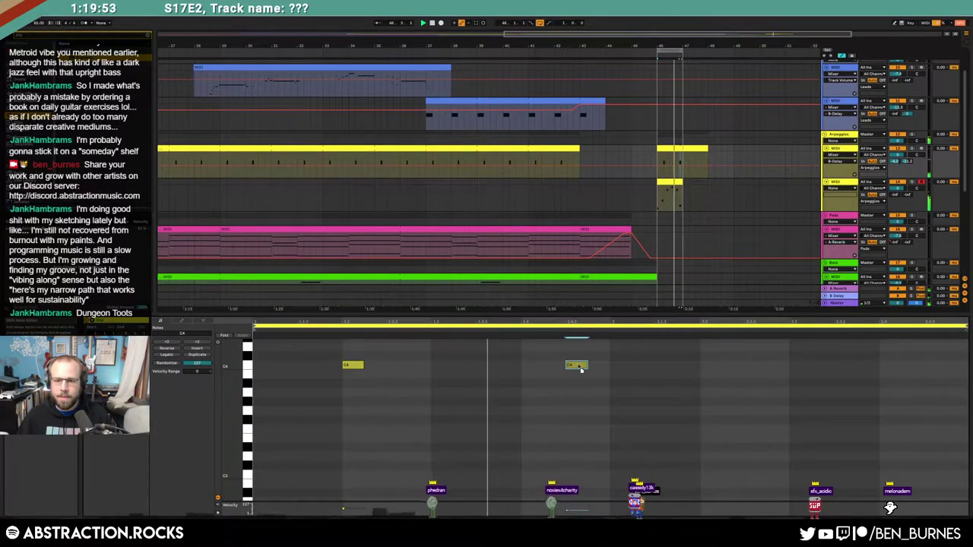
pyautogui.moveTo(579, 368); pyautogui.dragTo(604, 367)
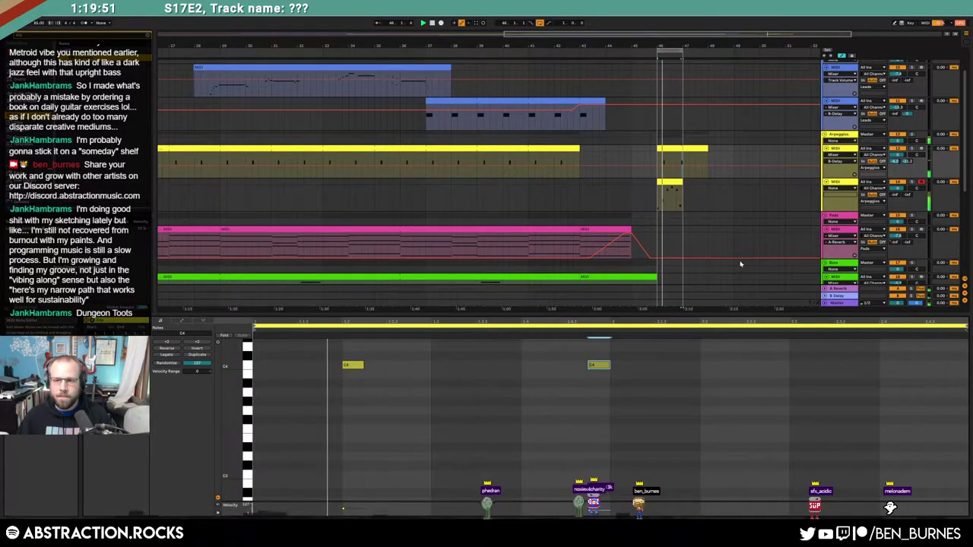
# Step: Shorten the copied arpeggio clip to one bar, return to the device view and hide the automation lanes
pyautogui.click(710, 162)
pyautogui.click(701, 148)
pyautogui.doubleClick(701, 149)
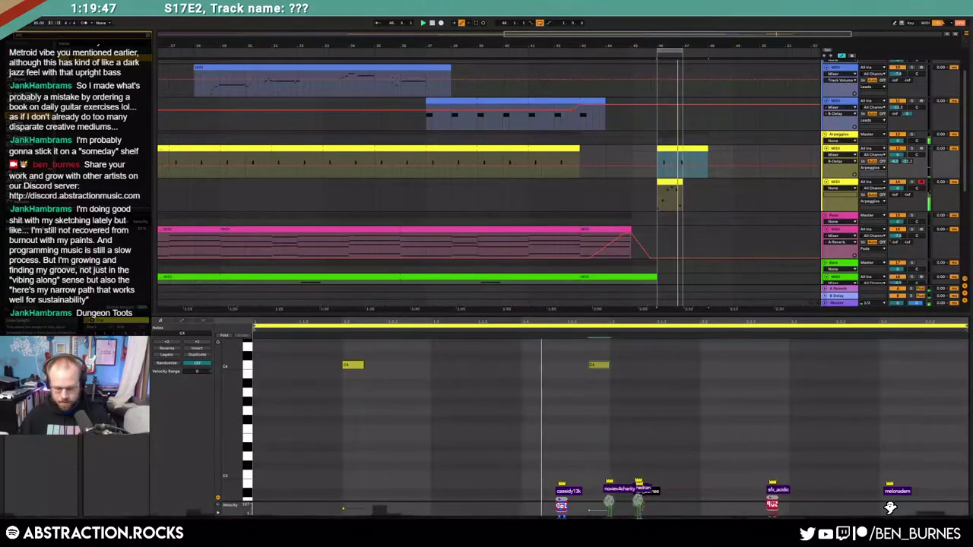
pyautogui.hotkey('shift', 'Tab')
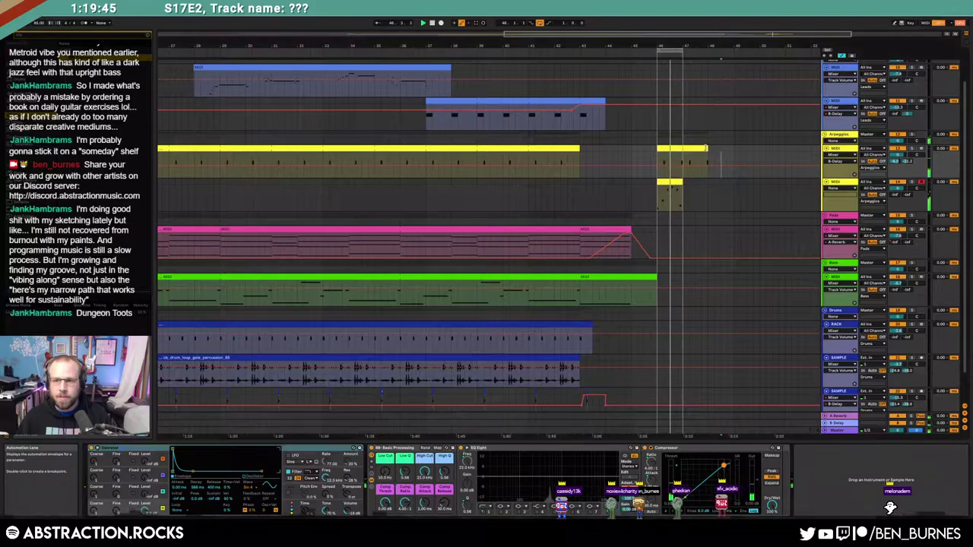
pyautogui.hotkey('shift', 'Tab')
pyautogui.click(611, 415)
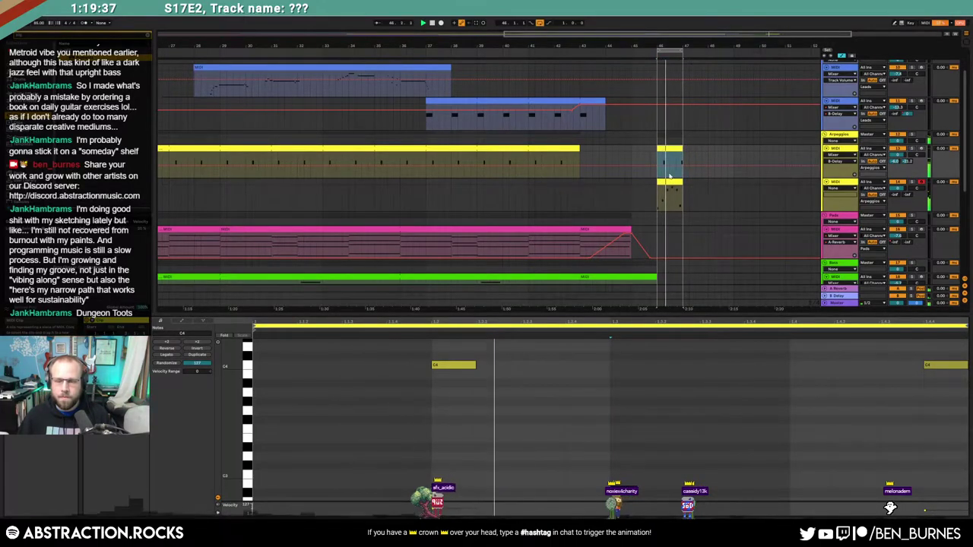
pyautogui.hotkey('shift', 'Tab')
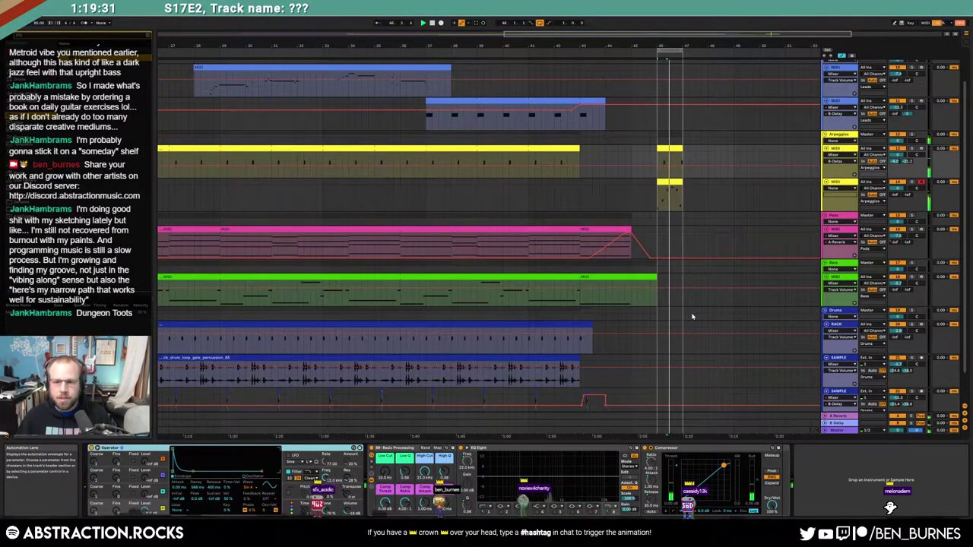
pyautogui.press('a')
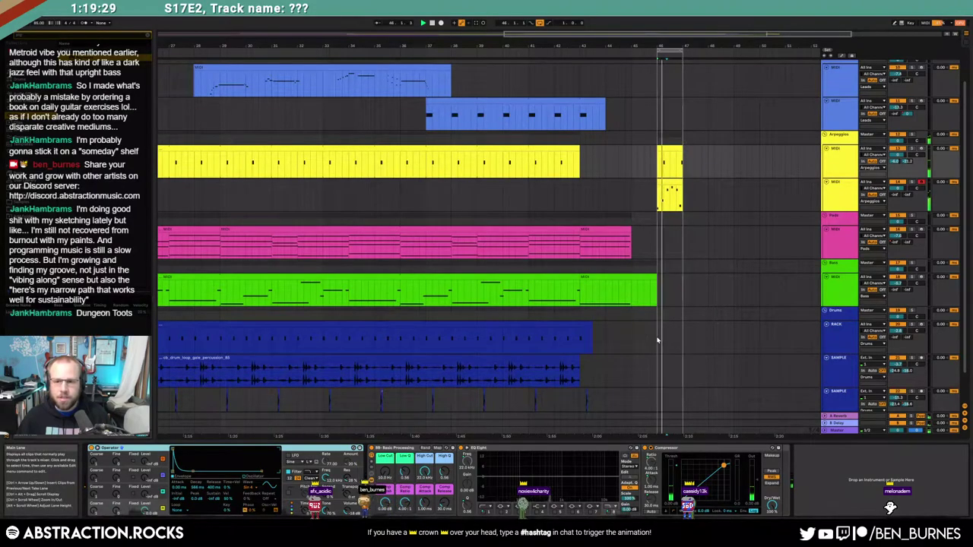
# Step: Insert a one-bar MIDI clip at bar 46 on the drum rack track with a Roland 808 kick on the downbeat
pyautogui.click(658, 340)
pyautogui.hotkey('ctrl', 'shift', 'm')
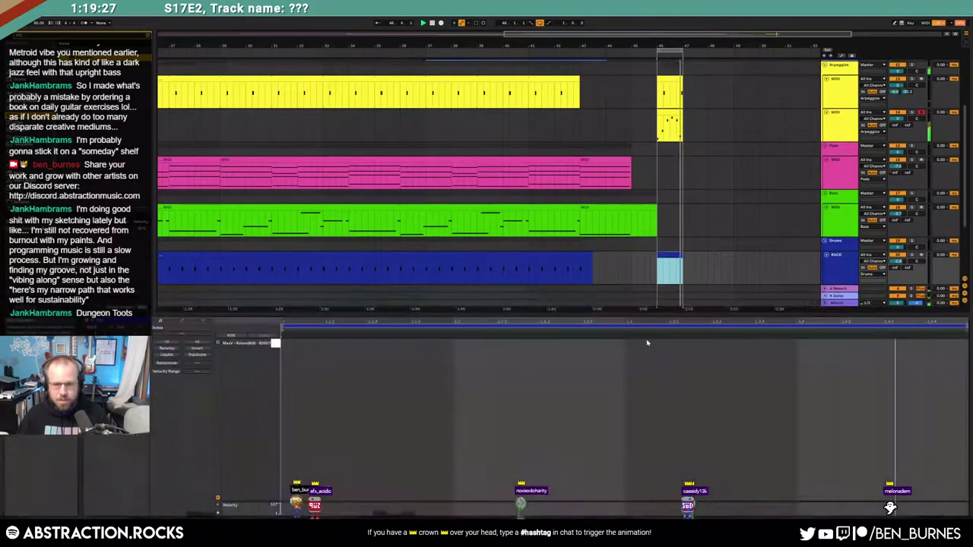
pyautogui.doubleClick(295, 344)
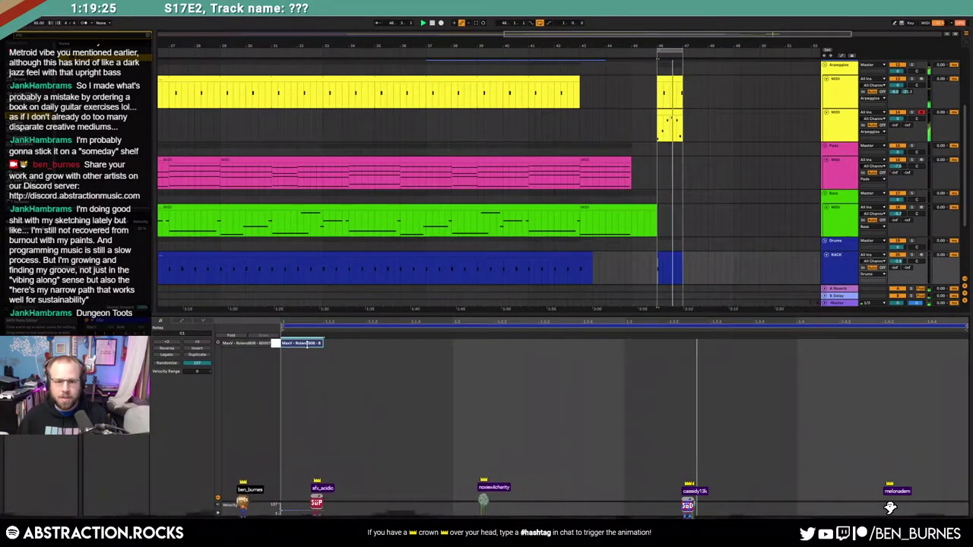
pyautogui.hotkey('shift', 'Tab')
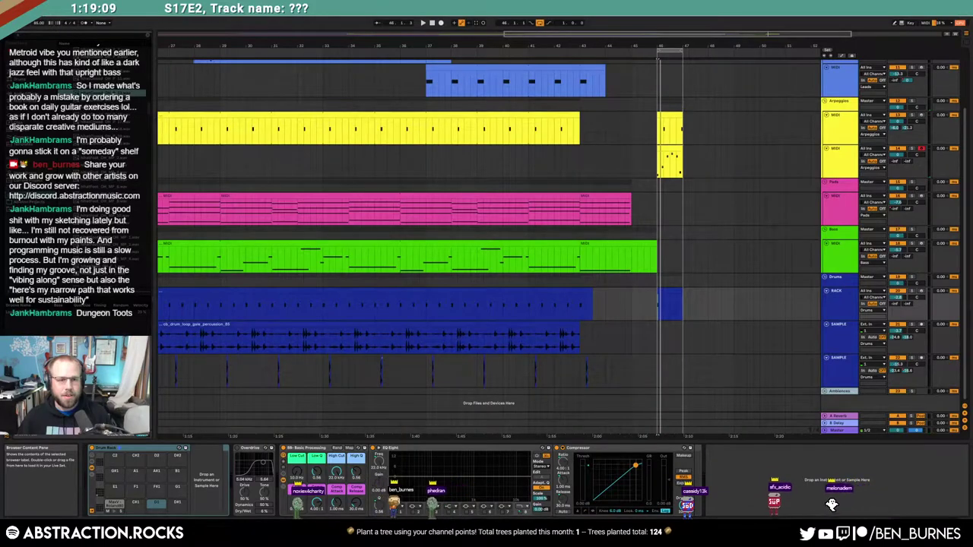
# Step: Load a closed hi-hat sample into the drum rack and place three consecutive sixteenth hits from the drum clip's start
pyautogui.moveTo(107, 93); pyautogui.dragTo(115, 487)
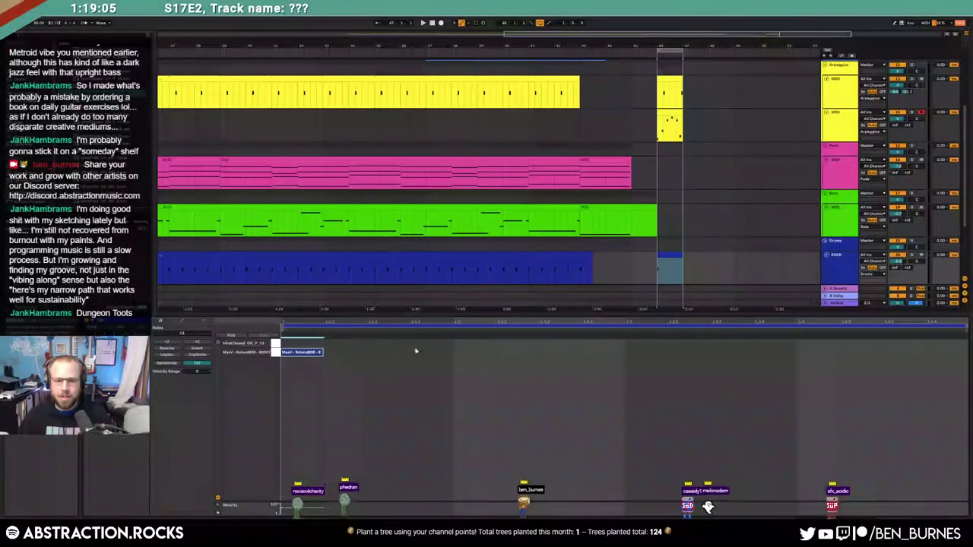
pyautogui.doubleClick(667, 302)
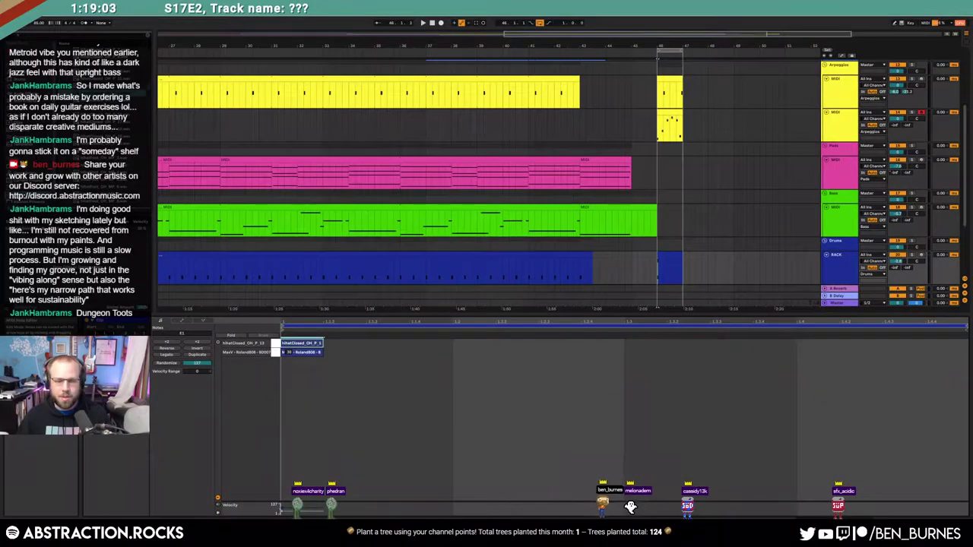
pyautogui.hotkey('ctrl', 'd')
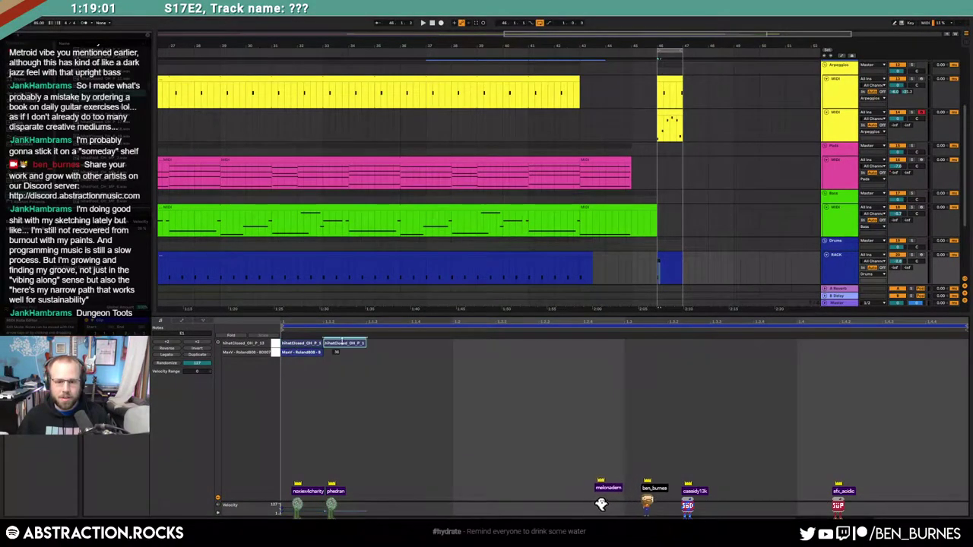
pyautogui.hotkey('ctrl', 'd')
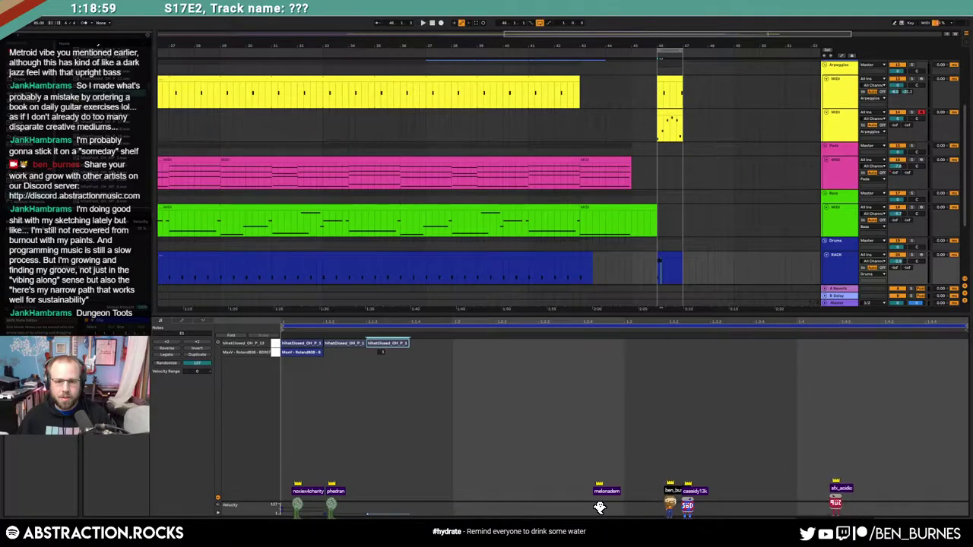
# Step: Select the three hi-hat hits and duplicate them four times across the bar
pyautogui.press('space')
pyautogui.keyDown('shift'); pyautogui.click(346, 345); pyautogui.keyUp('shift')
pyautogui.keyDown('shift'); pyautogui.click(310, 345); pyautogui.keyUp('shift')
pyautogui.hotkey('ctrl', 'd')
pyautogui.hotkey('ctrl', 'd')
pyautogui.hotkey('ctrl', 'd')
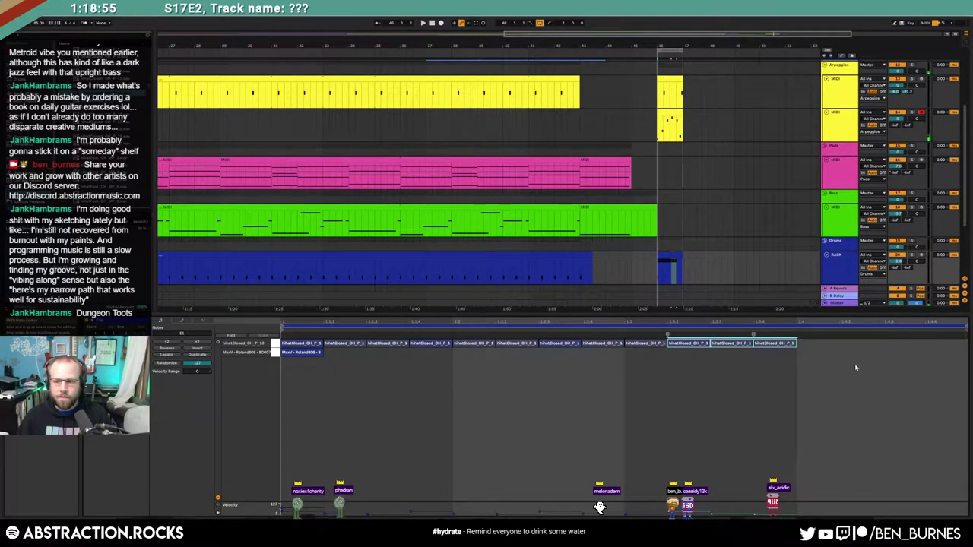
pyautogui.hotkey('ctrl', 'd')
# Step: Halve the last hi-hat's length, duplicate it into a four-hit roll ending the bar, and ramp the roll's velocities upward
pyautogui.click(891, 368)
pyautogui.click(903, 346)
pyautogui.moveTo(925, 346); pyautogui.dragTo(896, 352)
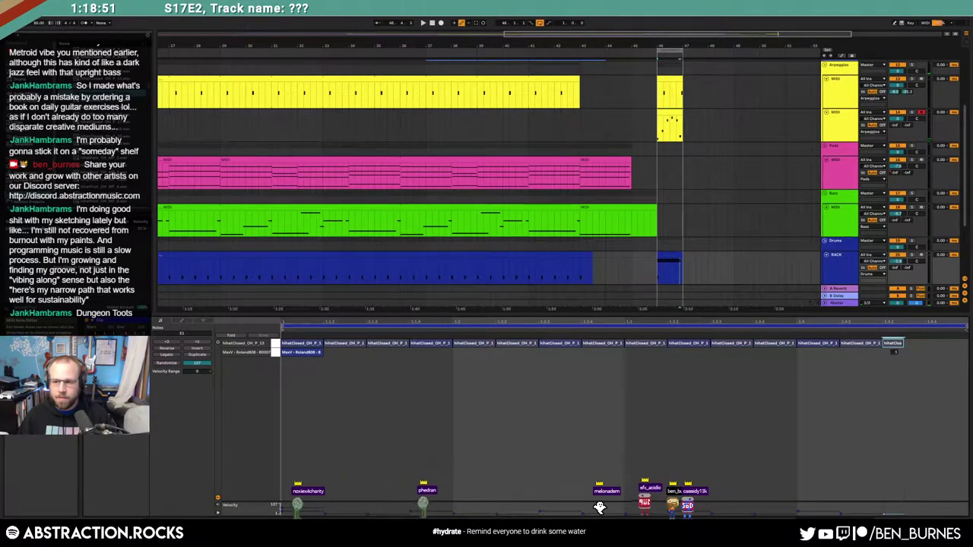
pyautogui.hotkey('ctrl', 'd')
pyautogui.hotkey('ctrl', 'd')
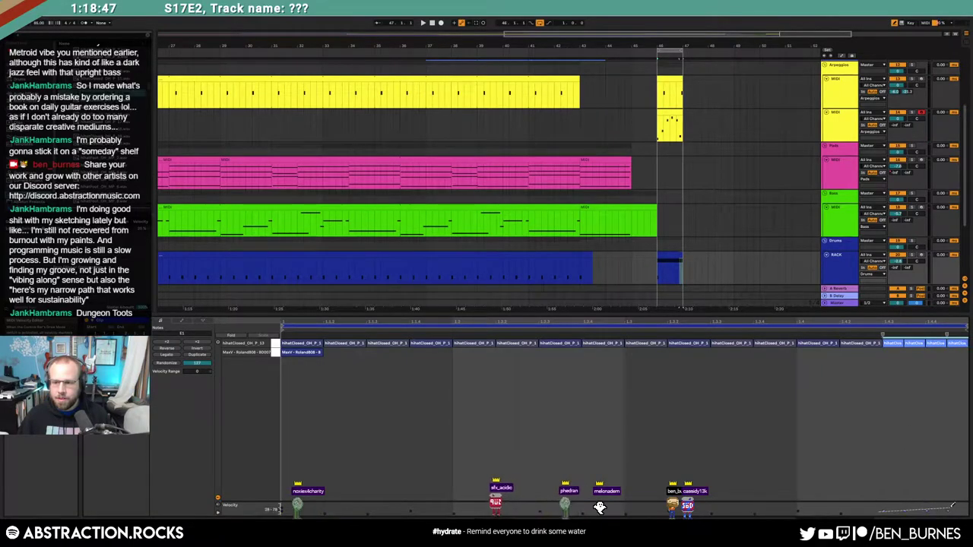
# Step: Play the loop, shorten the closed hi-hat sample's playback region in its drum rack sampler, and adjust its transposition
pyautogui.press('a')
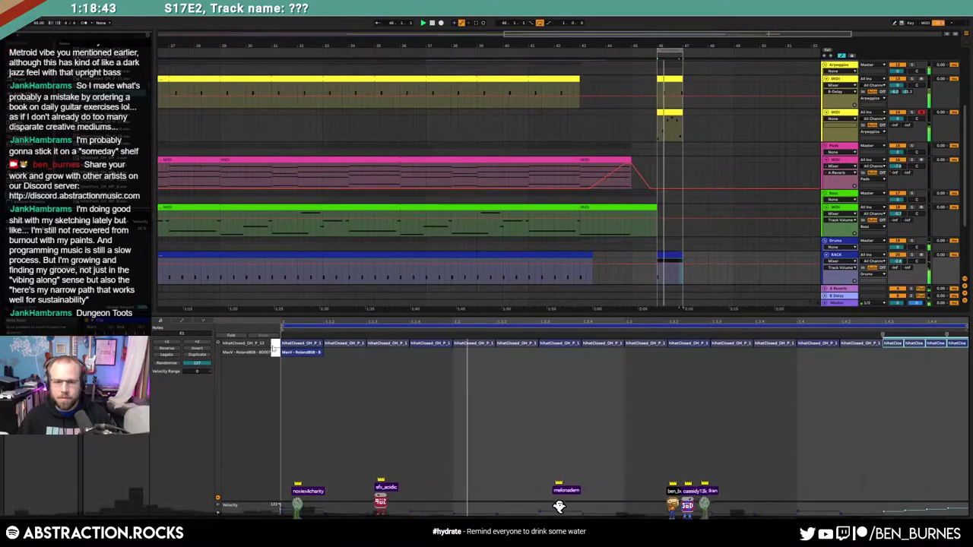
pyautogui.hotkey('ctrl', 'a')
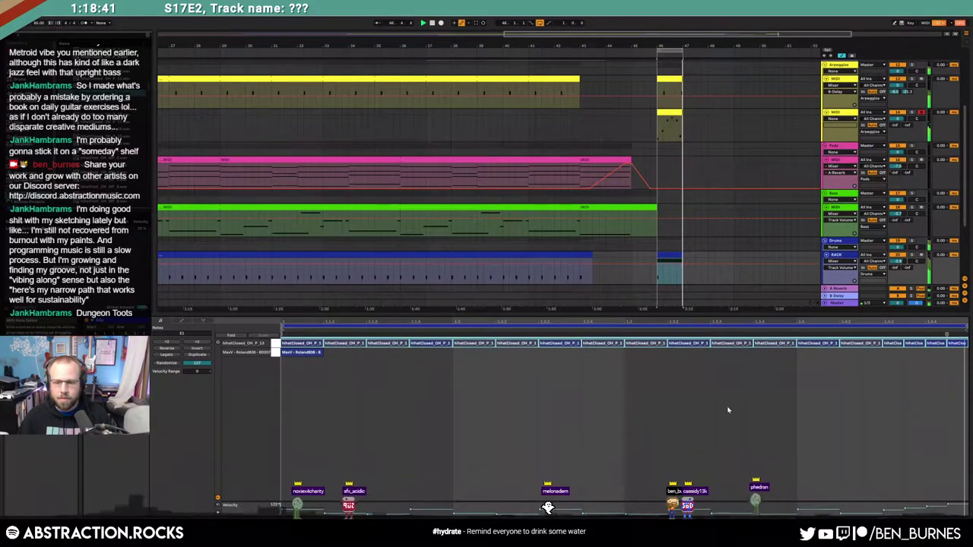
pyautogui.click(698, 407)
pyautogui.click(937, 346)
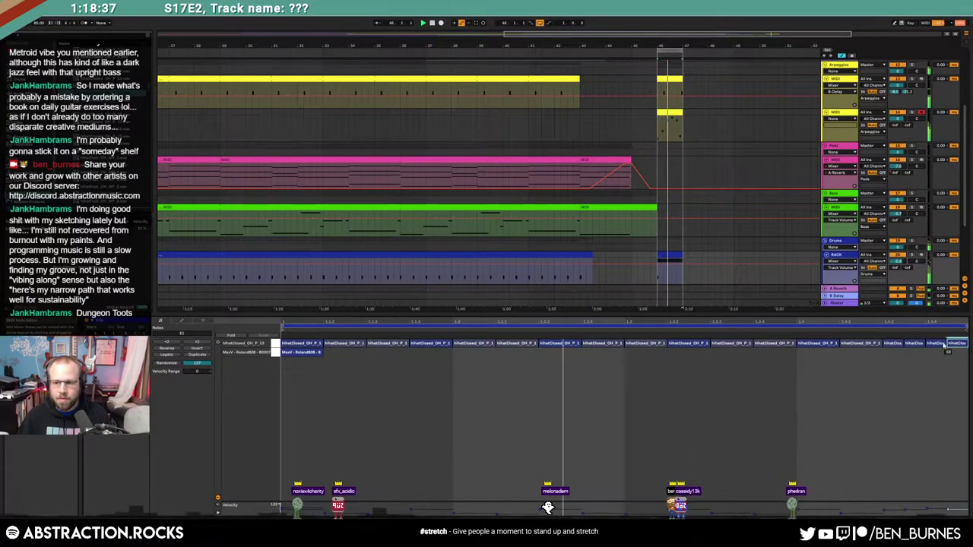
pyautogui.click(861, 343)
pyautogui.hotkey('shift', 'Tab')
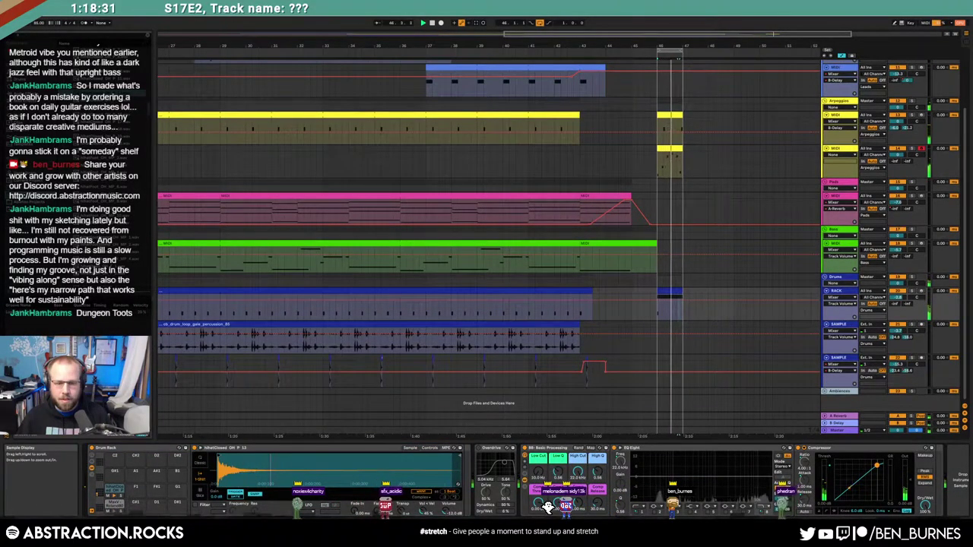
pyautogui.moveTo(459, 456)
pyautogui.mouseDown()
pyautogui.moveTo(238, 456)
pyautogui.moveTo(256, 456)
pyautogui.mouseUp()
pyautogui.moveTo(383, 514); pyautogui.dragTo(405, 506)
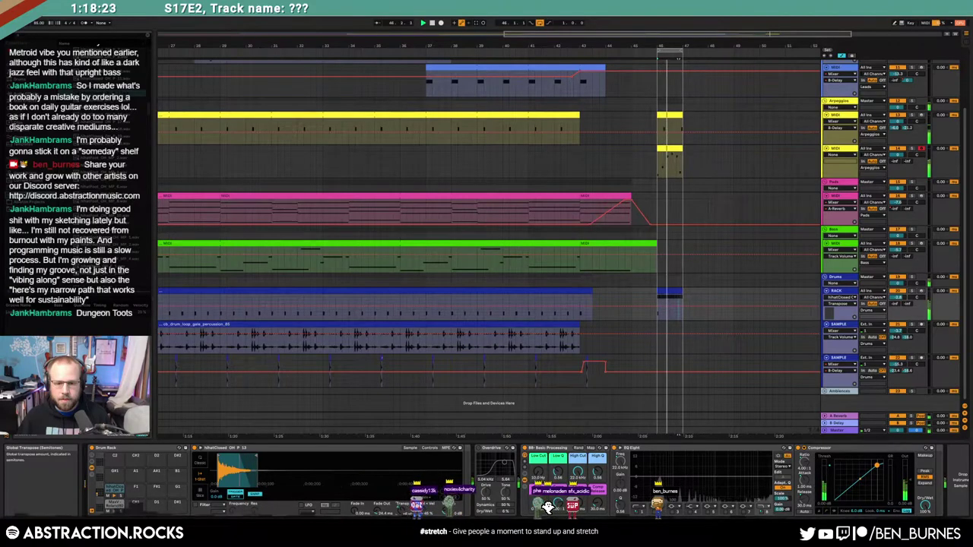
# Step: Enable the hi-hat sampler's LFO with a stepped waveform, modulate the pitch with it, and adjust the LFO rate
pyautogui.click(431, 448)
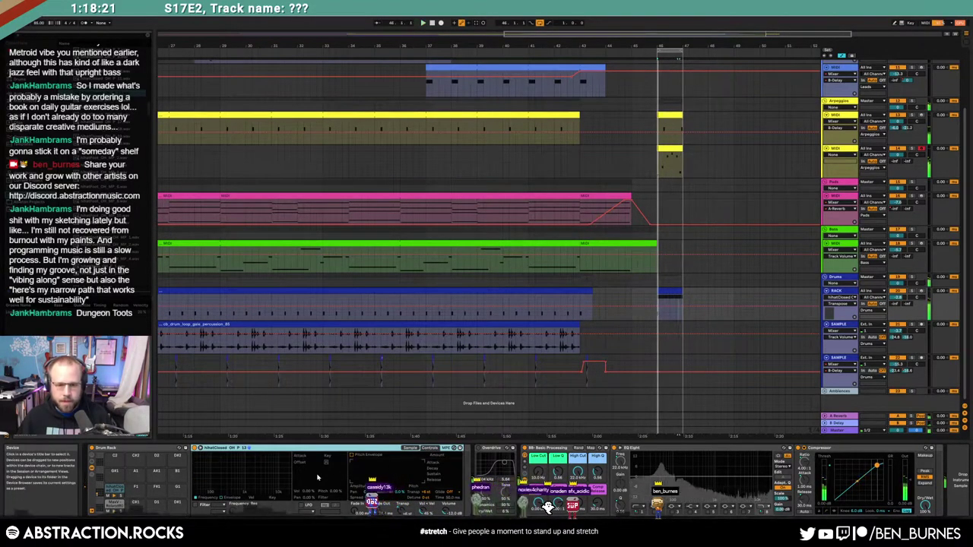
pyautogui.click(301, 505)
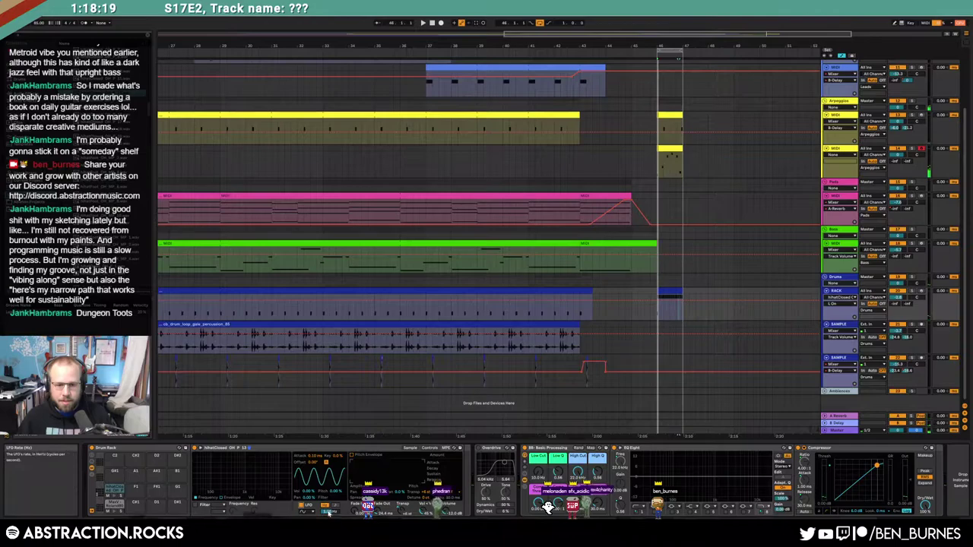
pyautogui.click(304, 484)
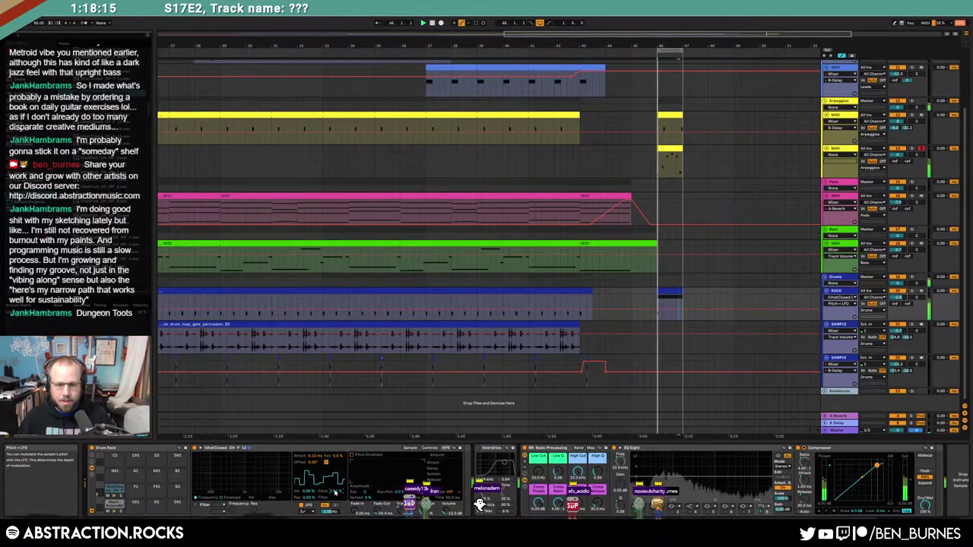
pyautogui.moveTo(330, 511); pyautogui.dragTo(330, 491)
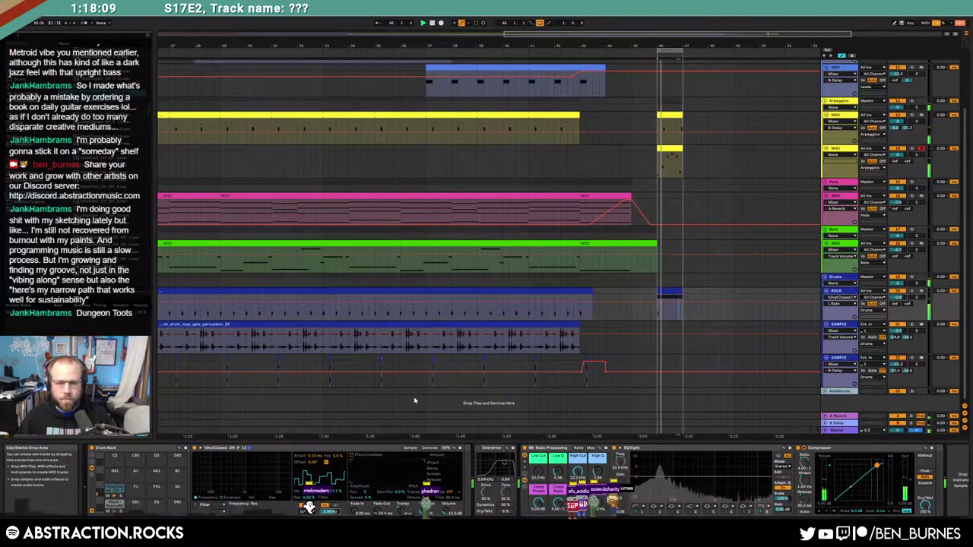
pyautogui.hotkey('shift', 'Tab')
pyautogui.hotkey('shift', 'Tab')
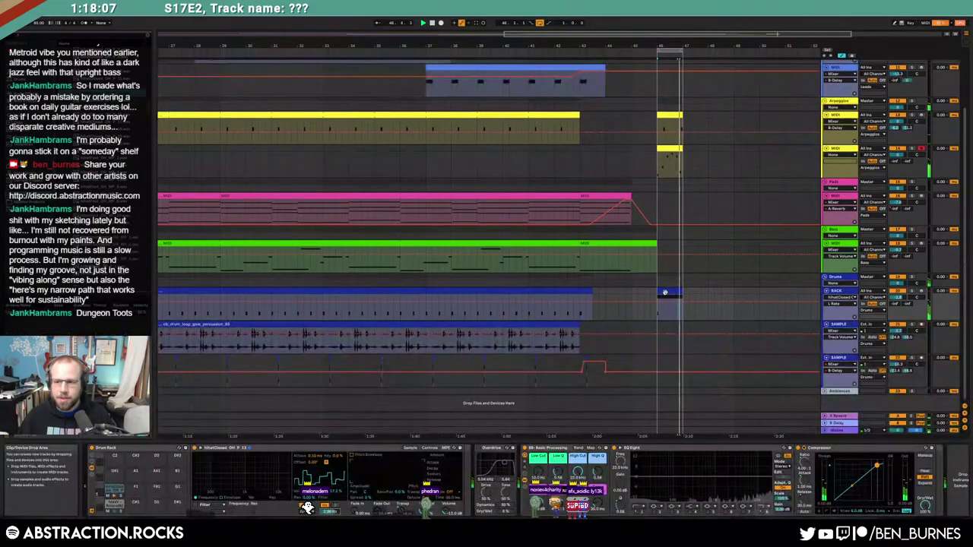
# Step: Automate a rising send level on the pad track near the end of its last clip before bar 45, and play the transition
pyautogui.press('space')
pyautogui.press('a')
pyautogui.click(670, 291)
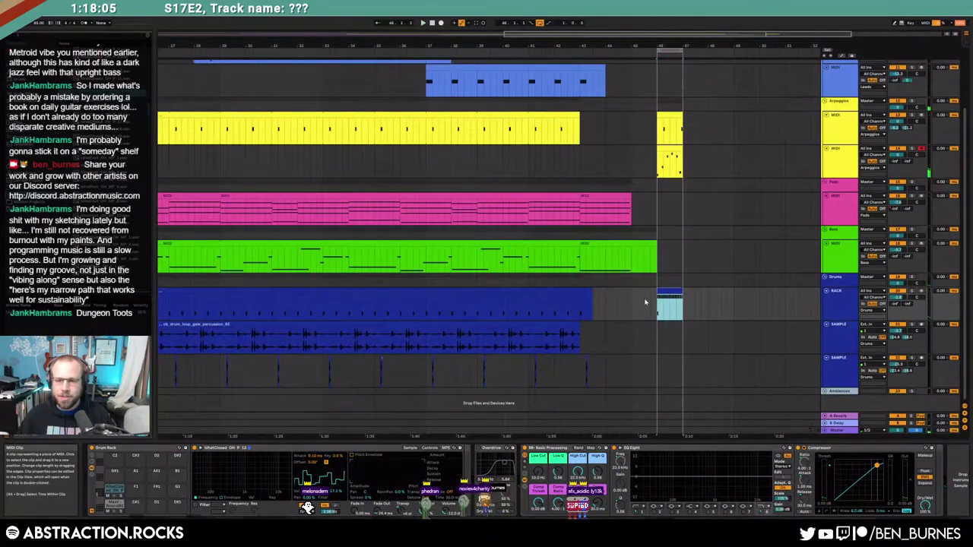
pyautogui.click(579, 214)
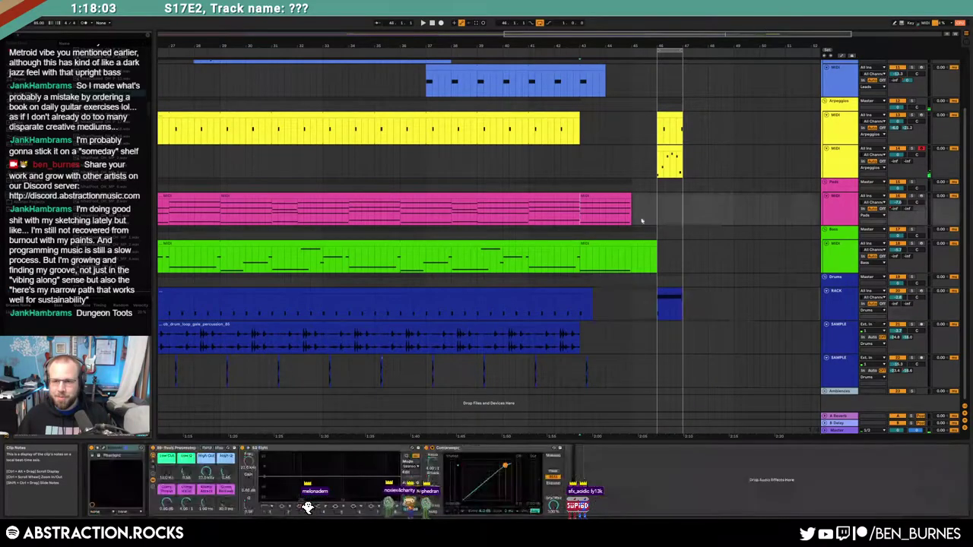
pyautogui.scroll(3, 756, 219)
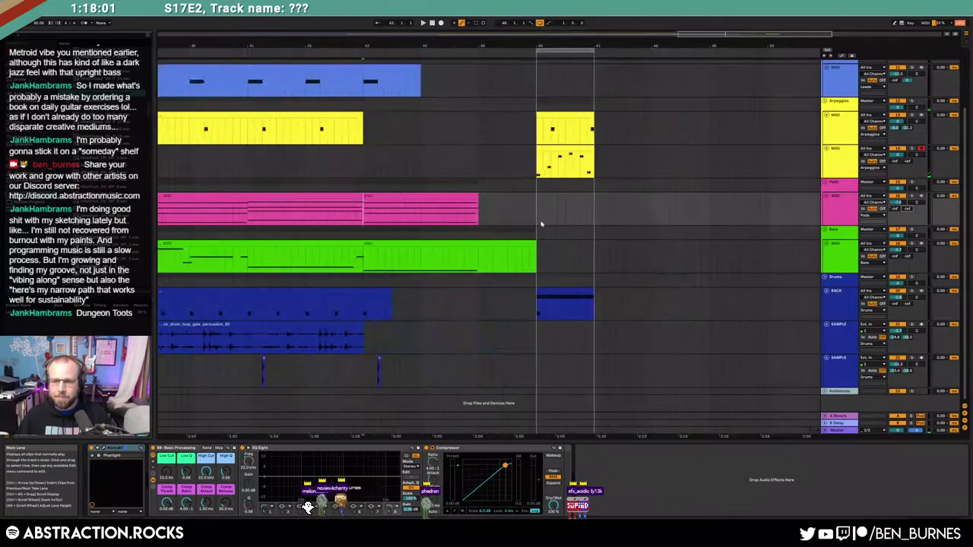
pyautogui.press('a')
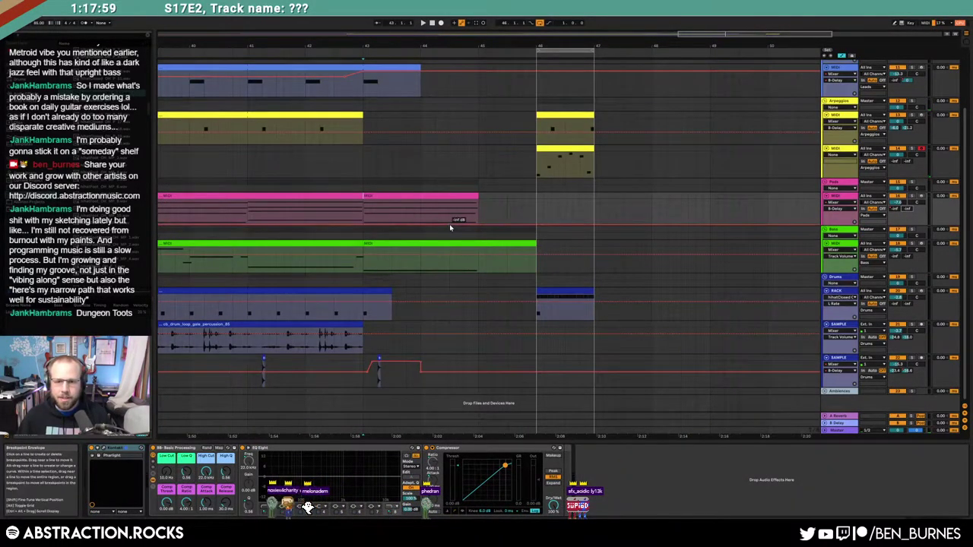
pyautogui.moveTo(466, 228); pyautogui.dragTo(472, 203)
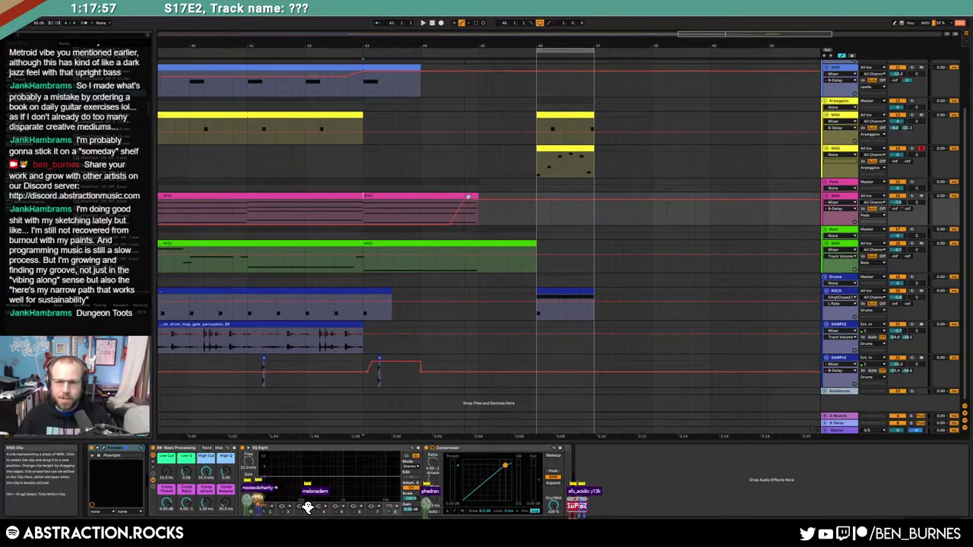
pyautogui.press('space')
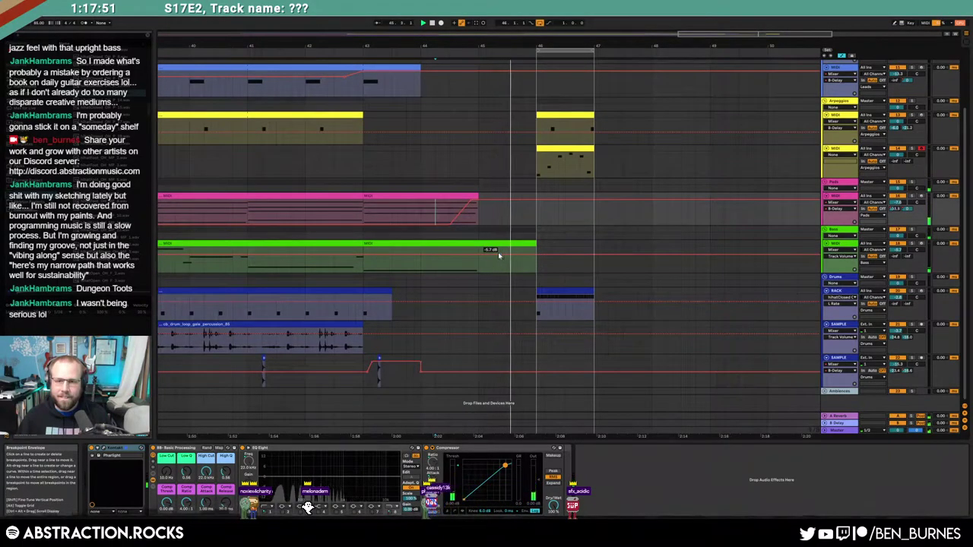
pyautogui.press('a')
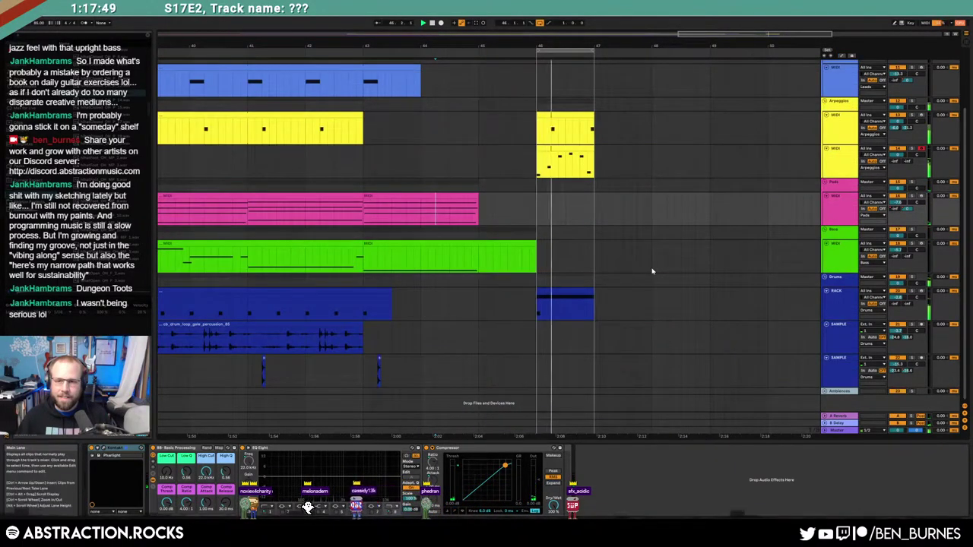
# Step: Insert an empty one-bar MIDI clip at bar 46 on the pad track
pyautogui.moveTo(537, 209); pyautogui.dragTo(593, 210)
pyautogui.hotkey('ctrl', 'shift', 'm')
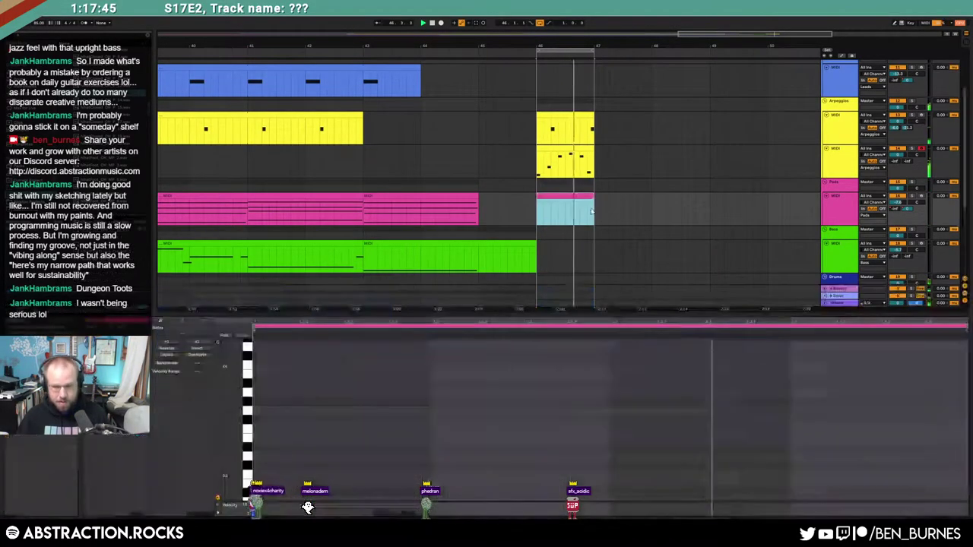
# Step: Try shortening both C4 notes in the first arpeggio track's bar 46 clip, and undo the change
pyautogui.click(562, 116)
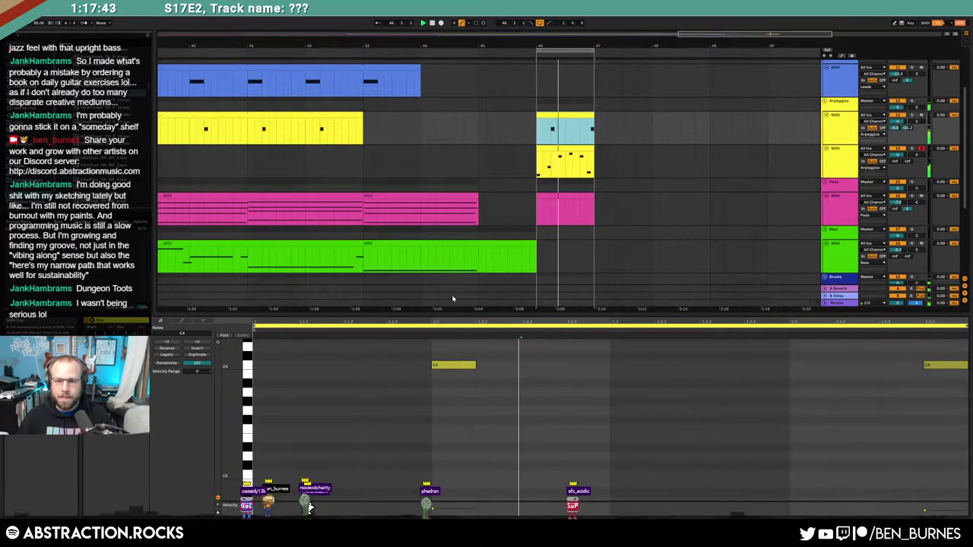
pyautogui.moveTo(407, 349); pyautogui.dragTo(942, 402)
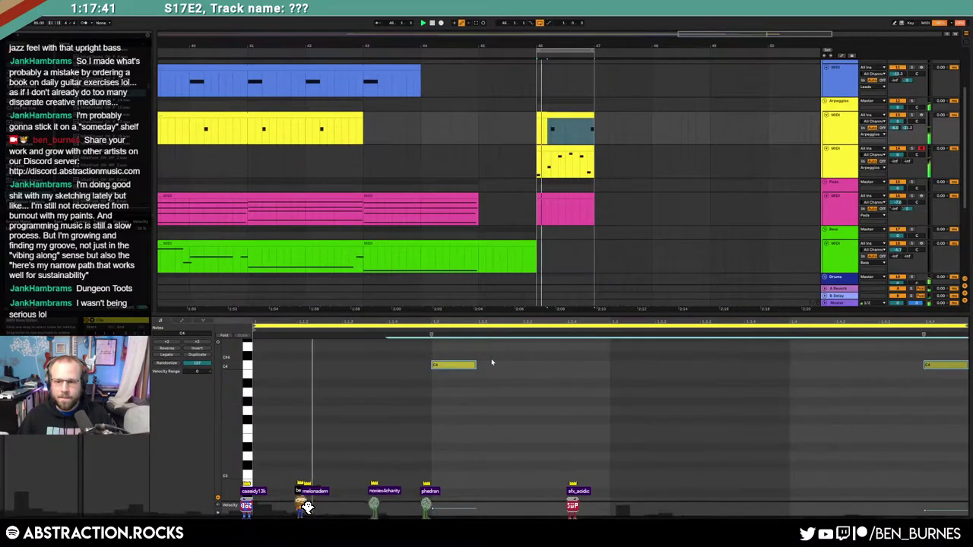
pyautogui.moveTo(474, 366); pyautogui.dragTo(450, 366)
pyautogui.hotkey('ctrl', 'z')
pyautogui.hotkey('ctrl', 'y')
pyautogui.hotkey('ctrl', 'z')
pyautogui.press('space')
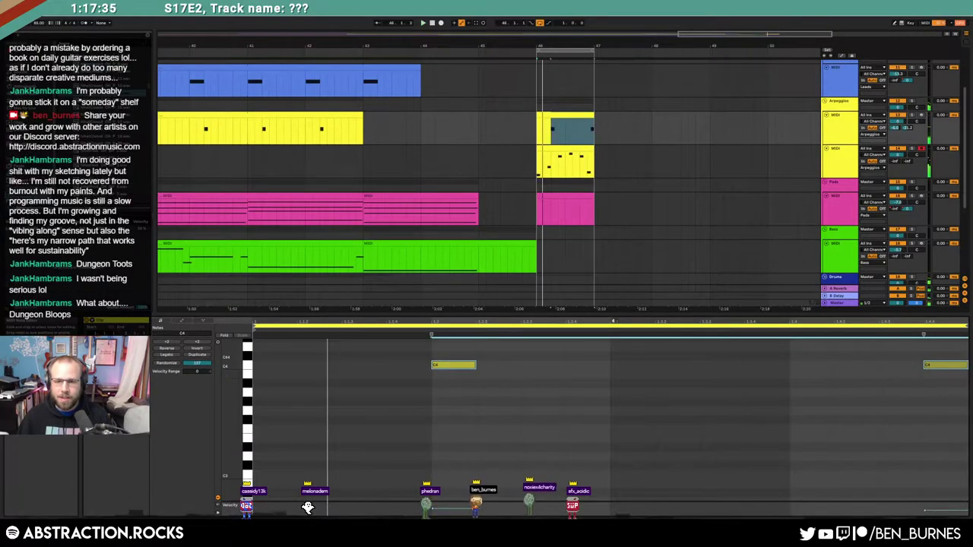
pyautogui.hotkey('shift', 'Tab')
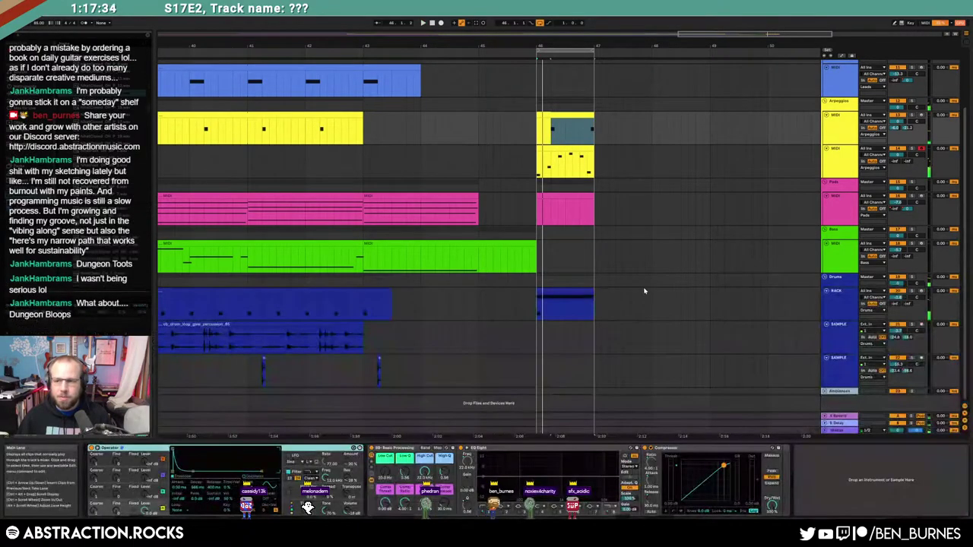
# Step: Draw a bar-long C2 note in the pad clip at bar 46 and audition it an octave lower before restoring its pitch
pyautogui.doubleClick(564, 198)
pyautogui.scroll(-2, 259, 456)
pyautogui.moveTo(256, 462)
pyautogui.mouseDown()
pyautogui.moveTo(869, 456)
pyautogui.moveTo(936, 454)
pyautogui.moveTo(955, 441)
pyautogui.mouseUp()
pyautogui.press('space')
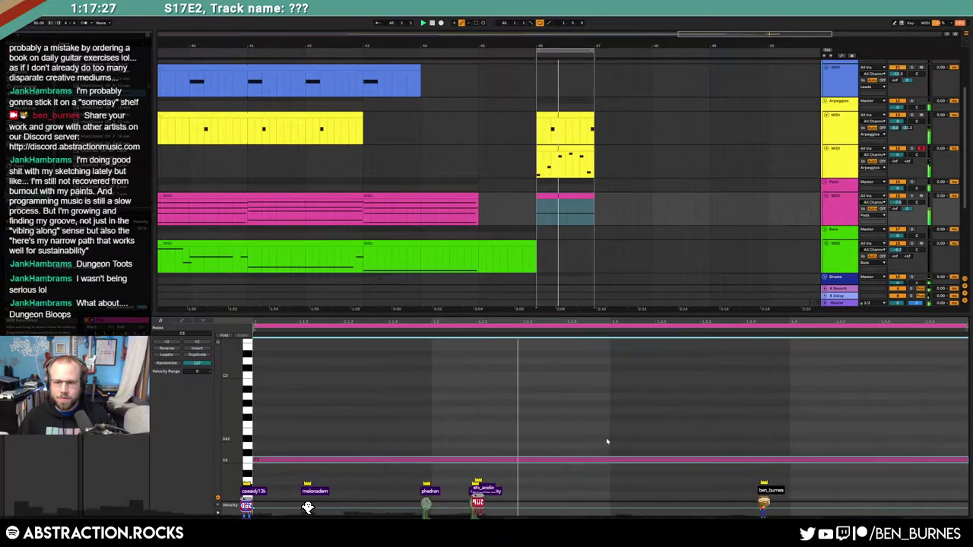
pyautogui.hotkey('shift', 'Down')
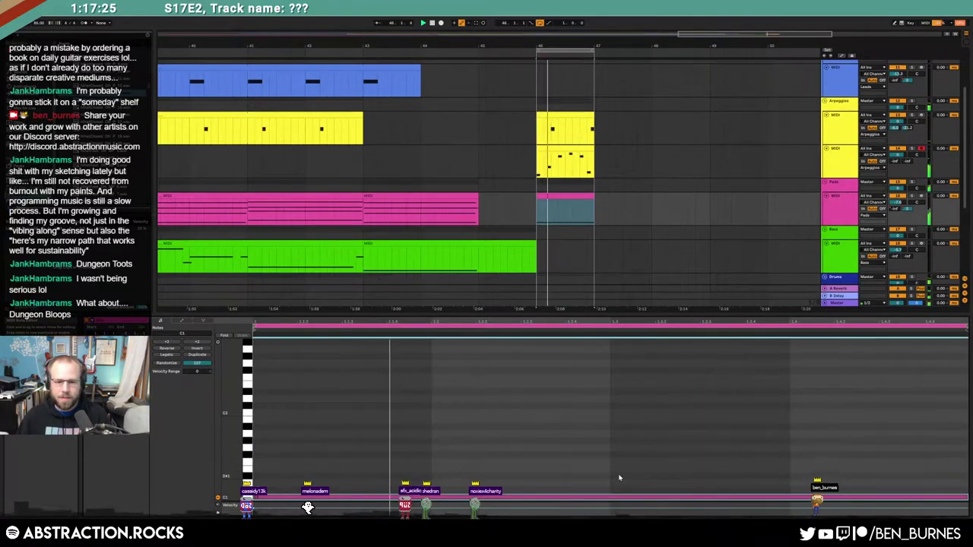
pyautogui.hotkey('shift', 'Up')
# Step: Play the bar 46 loop to hear the sustained pad note against the arpeggios and drums
pyautogui.click(621, 232)
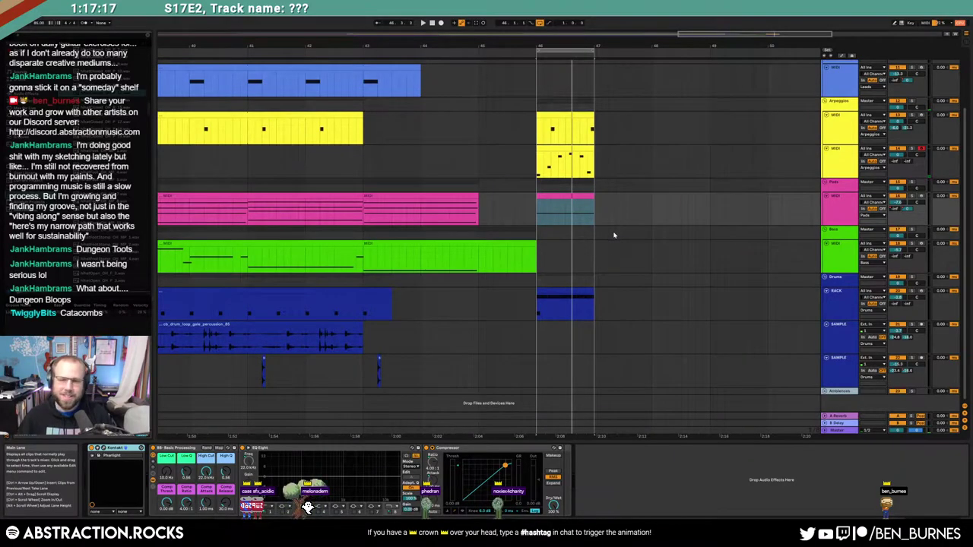
pyautogui.hotkey('ctrl', 'shift', 'm')
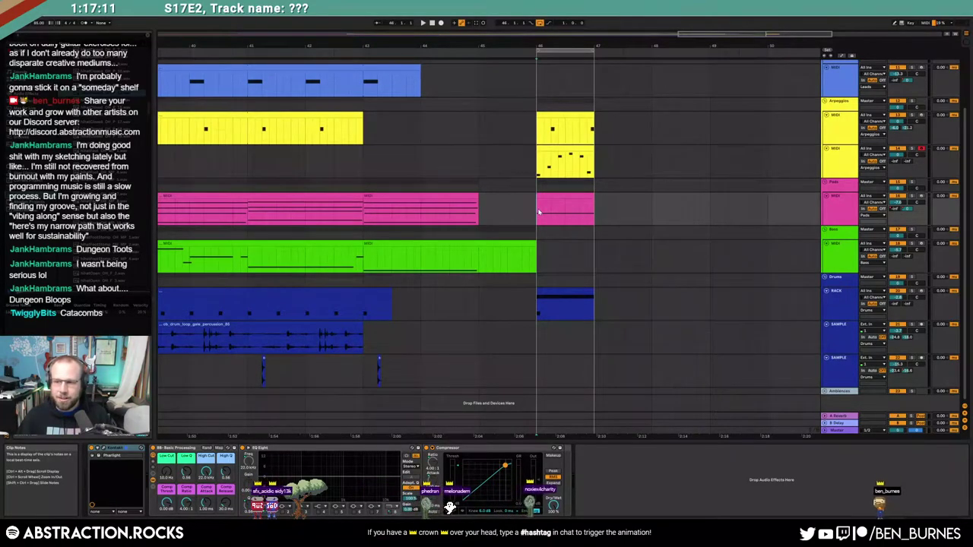
pyautogui.press('space')
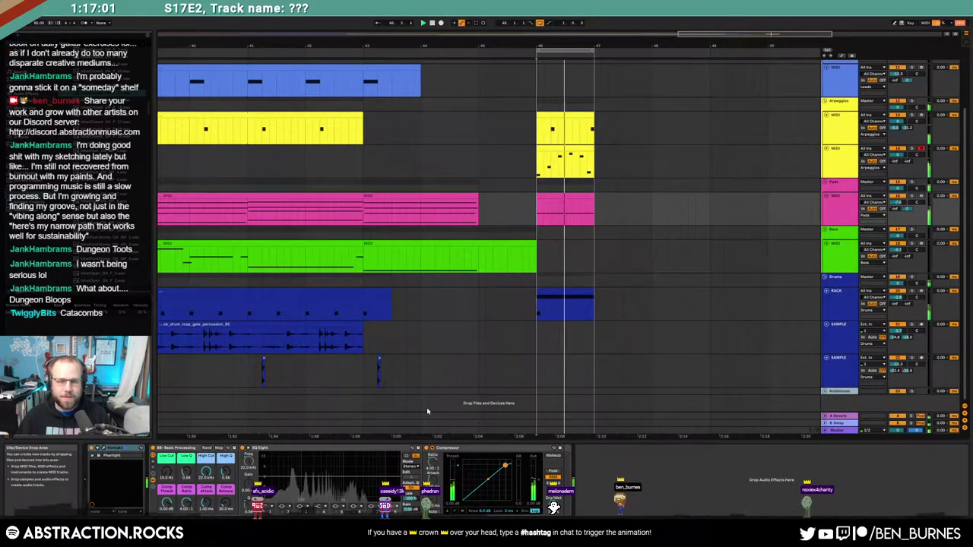
pyautogui.click(834, 168)
pyautogui.press('space')
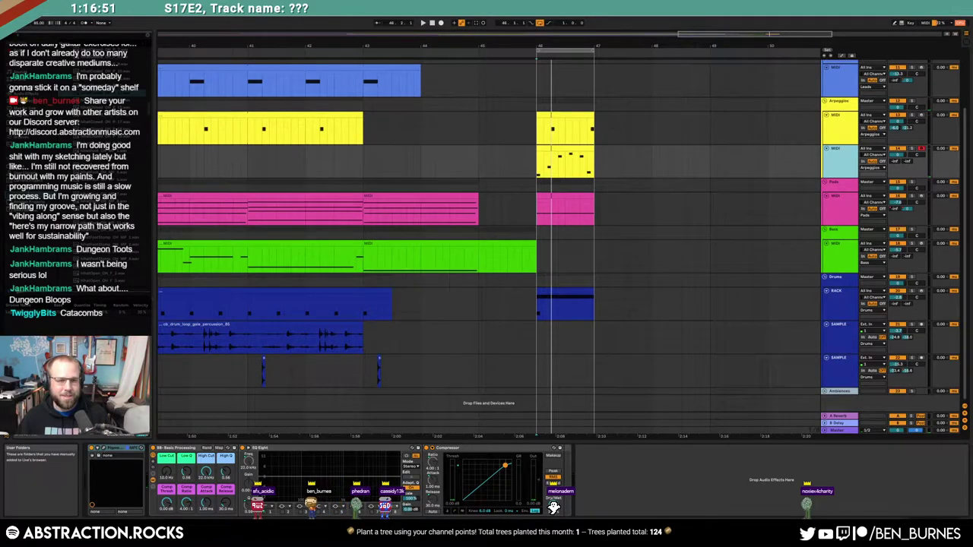
# Step: Add the saved sampler MIDI track with its effects below the second arpeggio track and place a copy of the arpeggio clip at bar 46
pyautogui.click(638, 167)
pyautogui.click(565, 165)
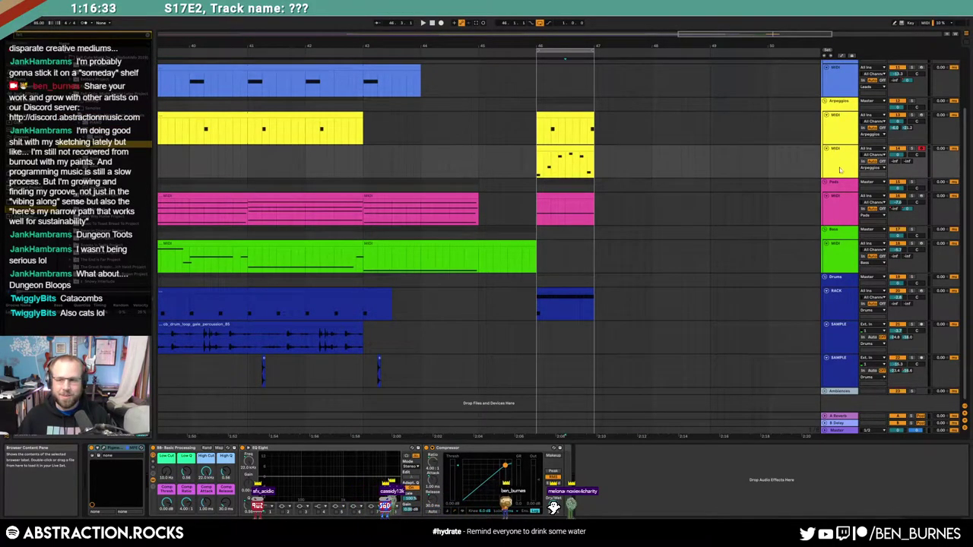
pyautogui.hotkey('ctrl', 'shift', 't')
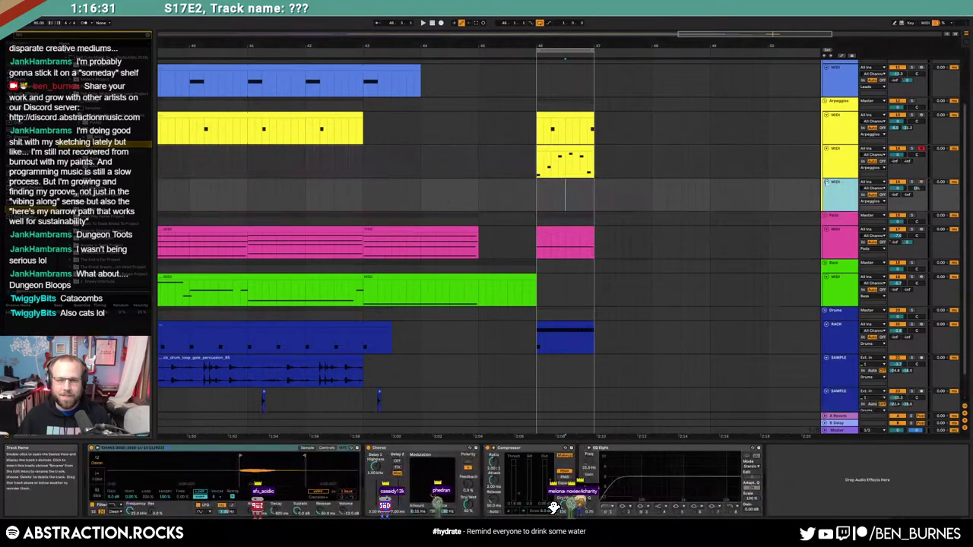
pyautogui.press('w')
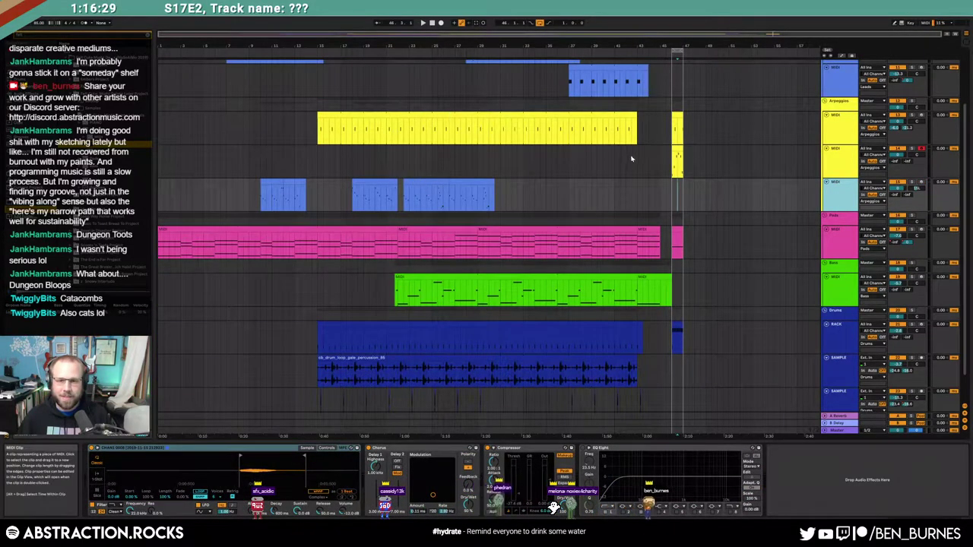
pyautogui.hotkey('ctrl', 'shift', 'm')
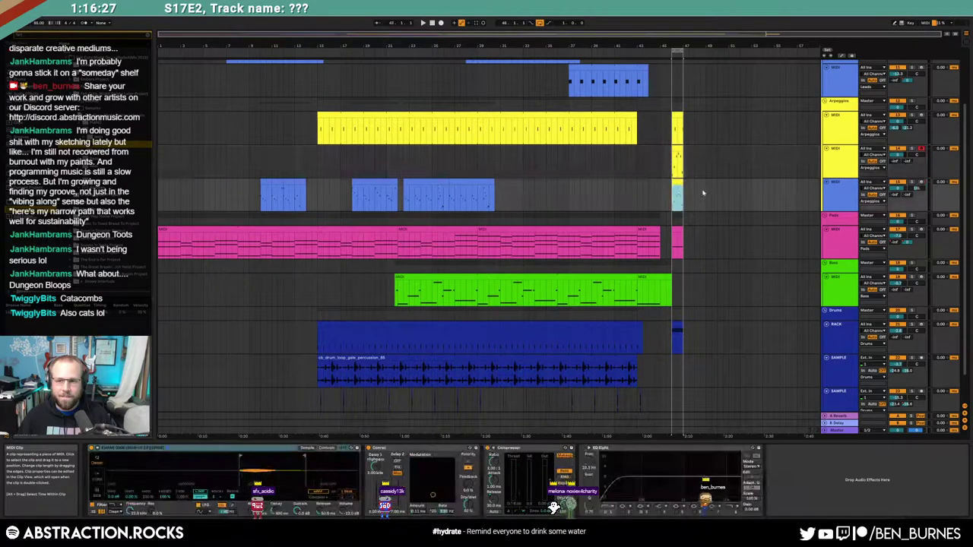
pyautogui.press('space')
# Step: Delete the imported clips before bar 46 on the new sampler track and color the track yellow
pyautogui.moveTo(552, 194)
pyautogui.mouseDown()
pyautogui.moveTo(204, 242)
pyautogui.moveTo(214, 202)
pyautogui.mouseUp()
pyautogui.press('Delete')
pyautogui.click(483, 198)
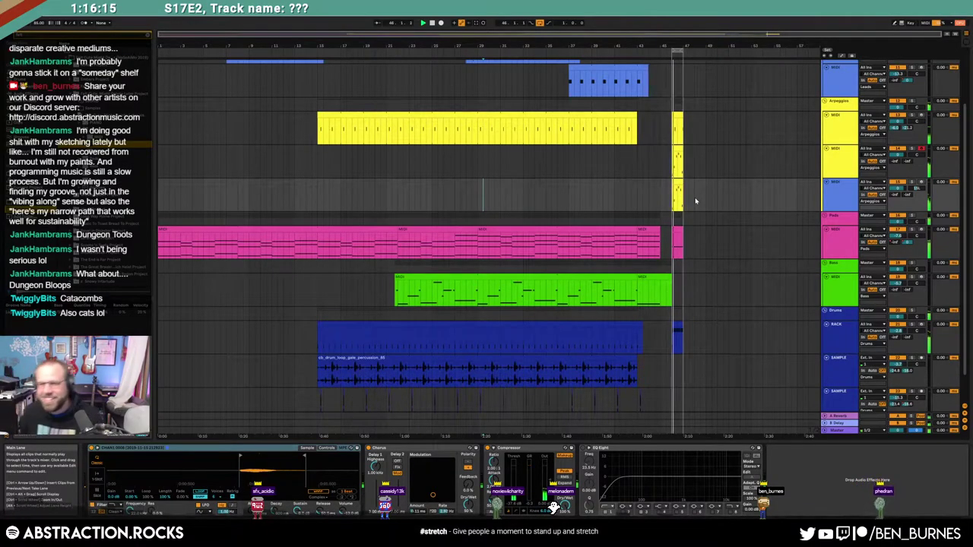
pyautogui.rightClick(846, 192)
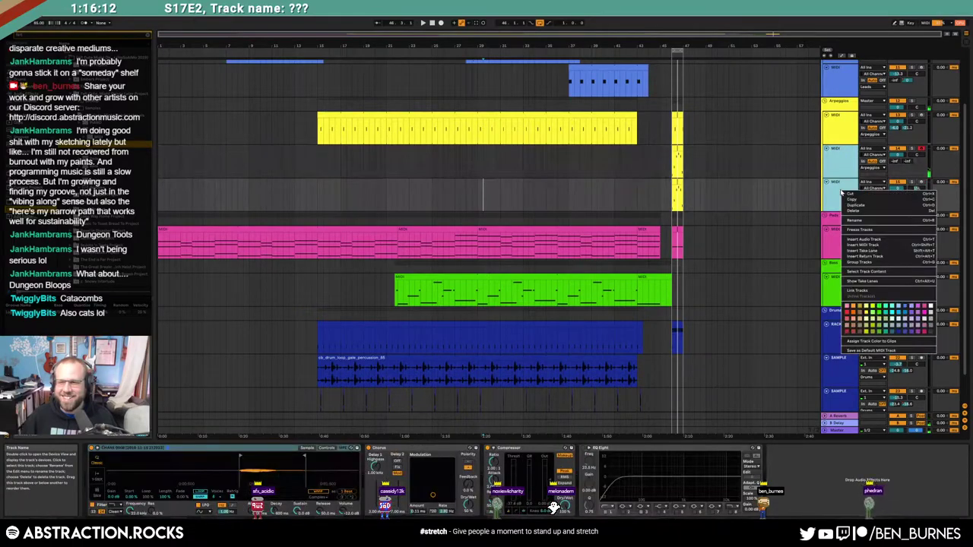
pyautogui.click(869, 313)
pyautogui.click(727, 194)
# Step: Transpose all notes of the sampler track's arpeggio clip at bar 46 up one octave and play it in the loop
pyautogui.doubleClick(677, 186)
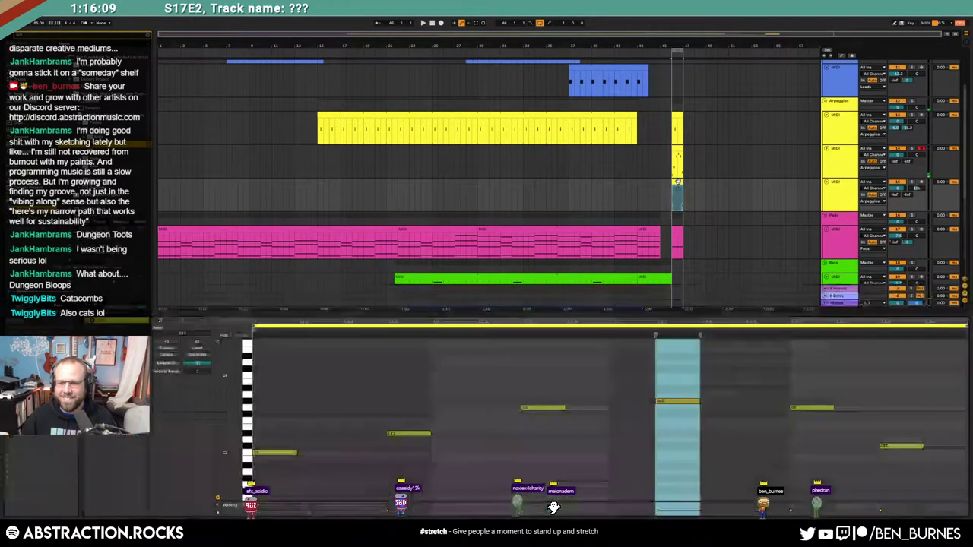
pyautogui.click(542, 376)
pyautogui.hotkey('ctrl', 'a')
pyautogui.hotkey('shift', 'Up')
pyautogui.press('space')
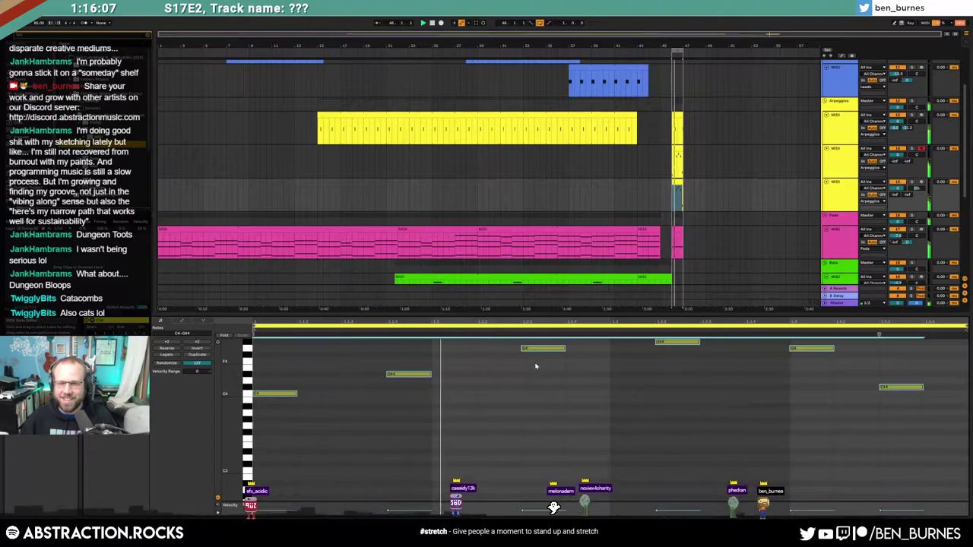
pyautogui.hotkey('shift', 'Tab')
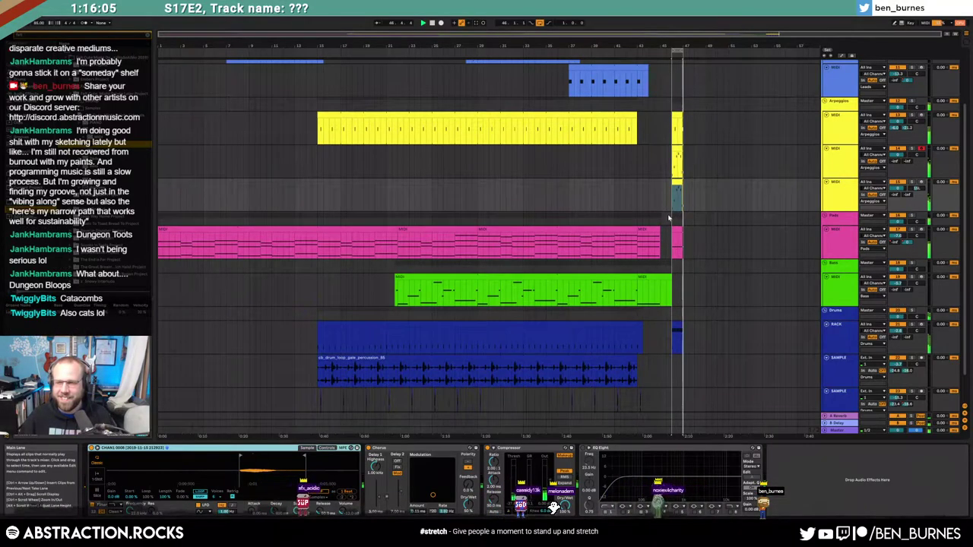
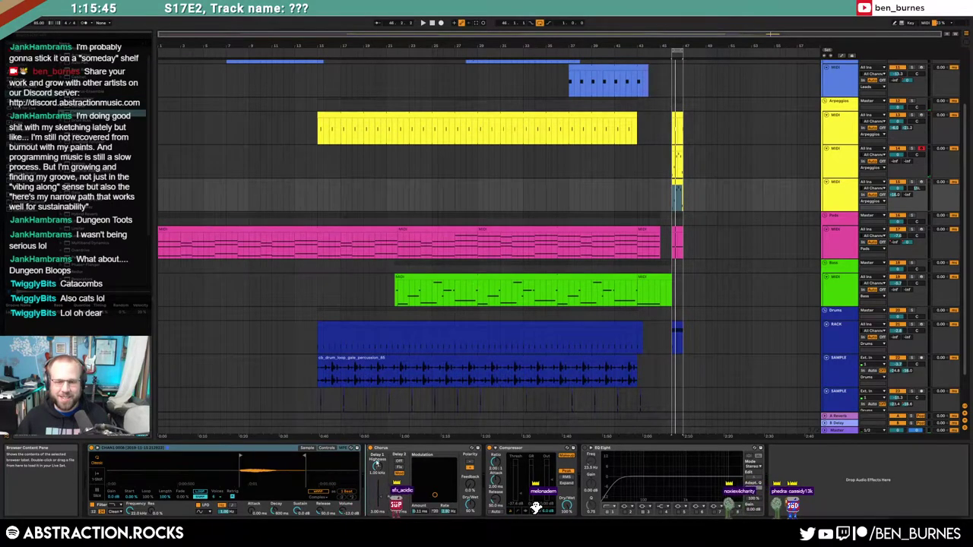
# Step: Add a Delay before the Chorus on the sampler track, adjust its right delay time and shift its filter band while the loop plays
pyautogui.moveTo(371, 463); pyautogui.dragTo(372, 463)
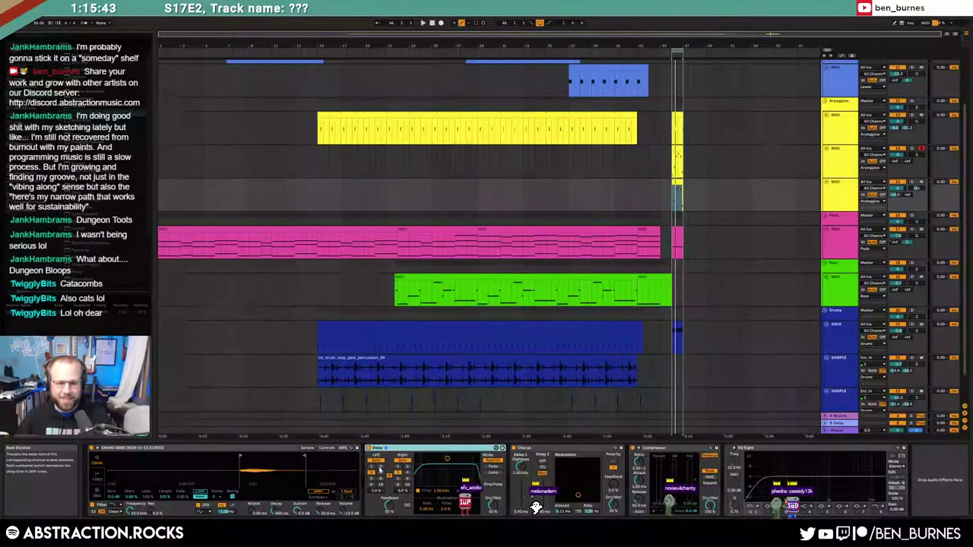
pyautogui.click(407, 467)
pyautogui.press('space')
pyautogui.moveTo(447, 459); pyautogui.dragTo(454, 478)
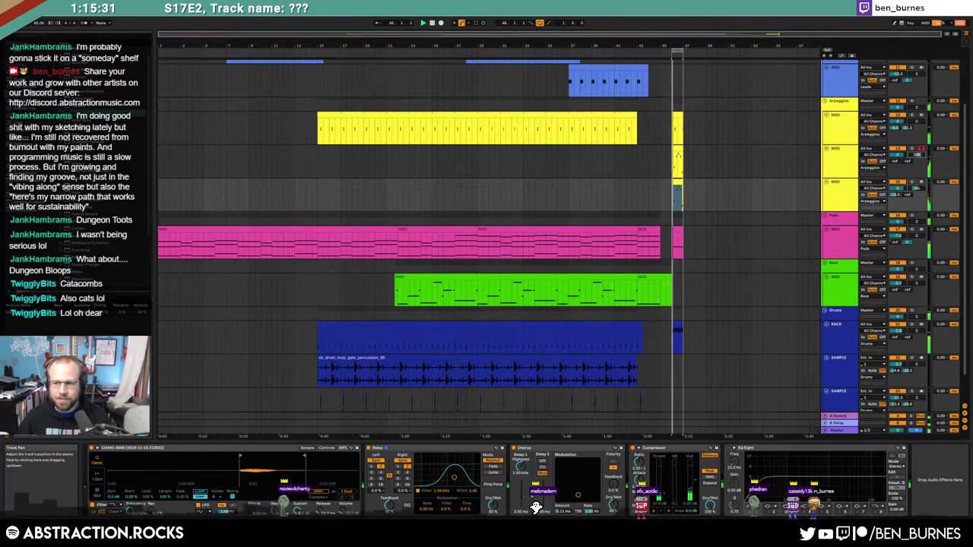
pyautogui.click(699, 198)
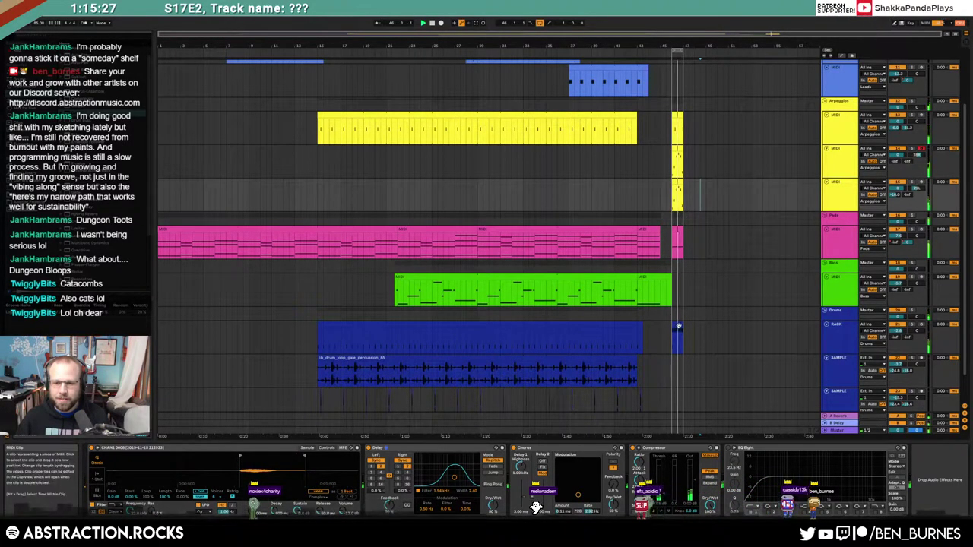
# Step: Browse the sample folders for a glitch step groove loop and place it on the first drum SAMPLE track at bar 46
pyautogui.click(677, 333)
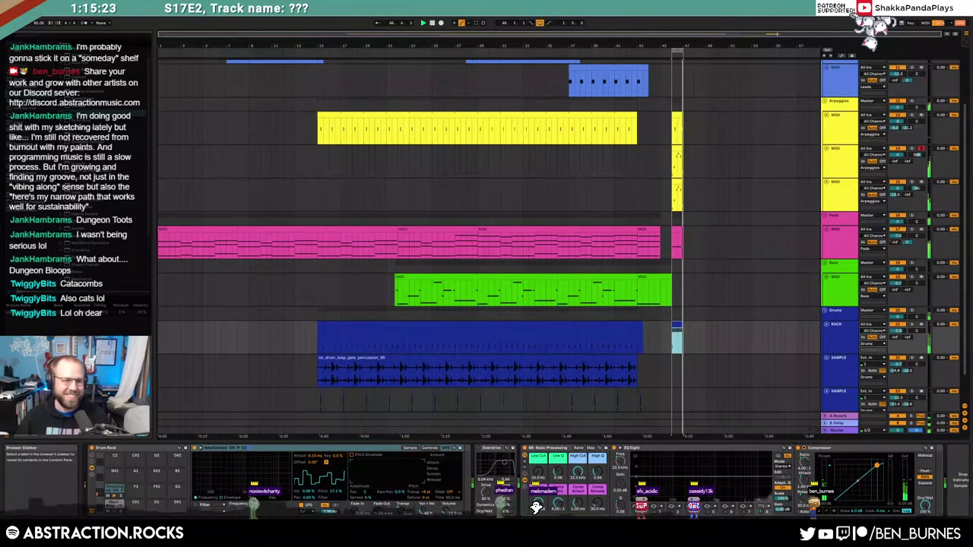
pyautogui.click(31, 195)
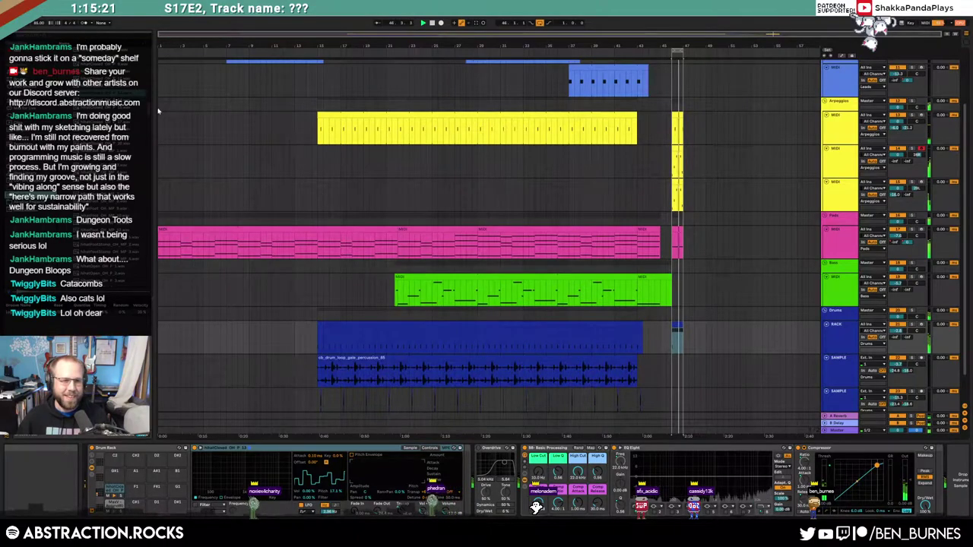
pyautogui.click(66, 87)
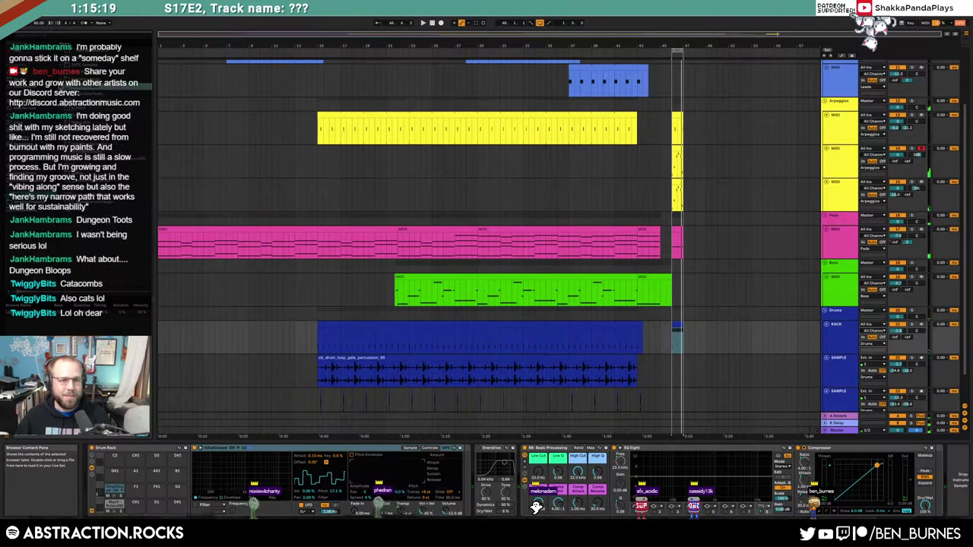
pyautogui.press('Up')
pyautogui.press('Down')
pyautogui.press('Down')
pyautogui.press('Right')
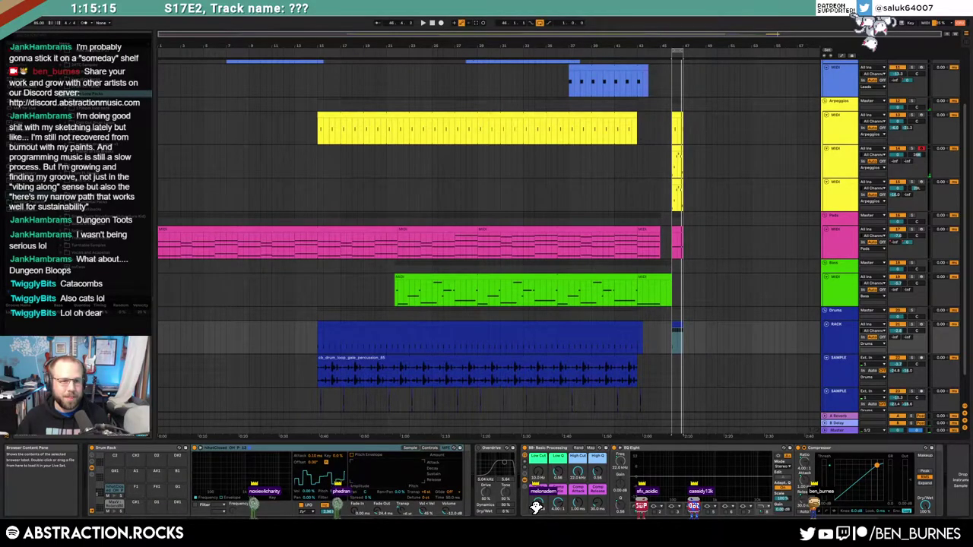
pyautogui.press('Down')
pyautogui.press('Right')
pyautogui.moveTo(152, 82); pyautogui.dragTo(153, 137)
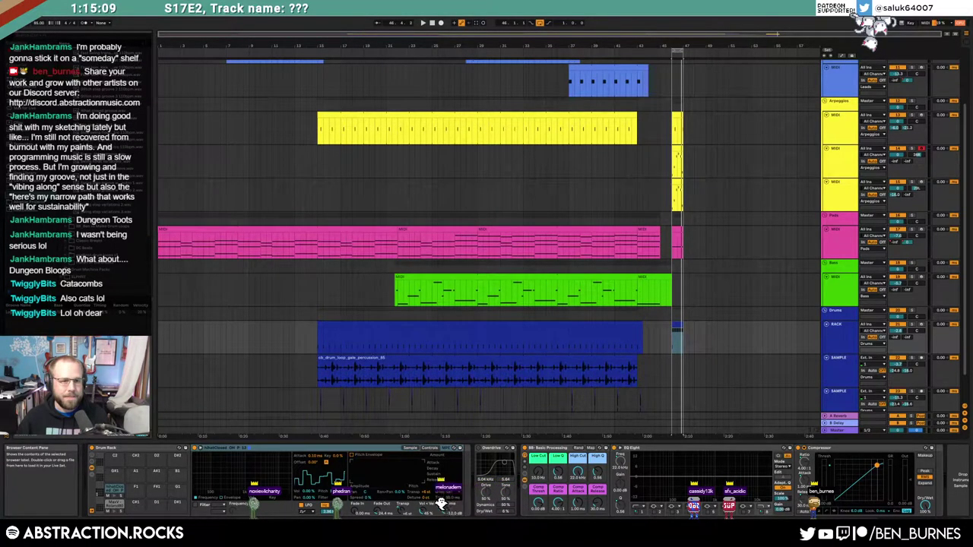
pyautogui.moveTo(111, 83); pyautogui.dragTo(674, 377)
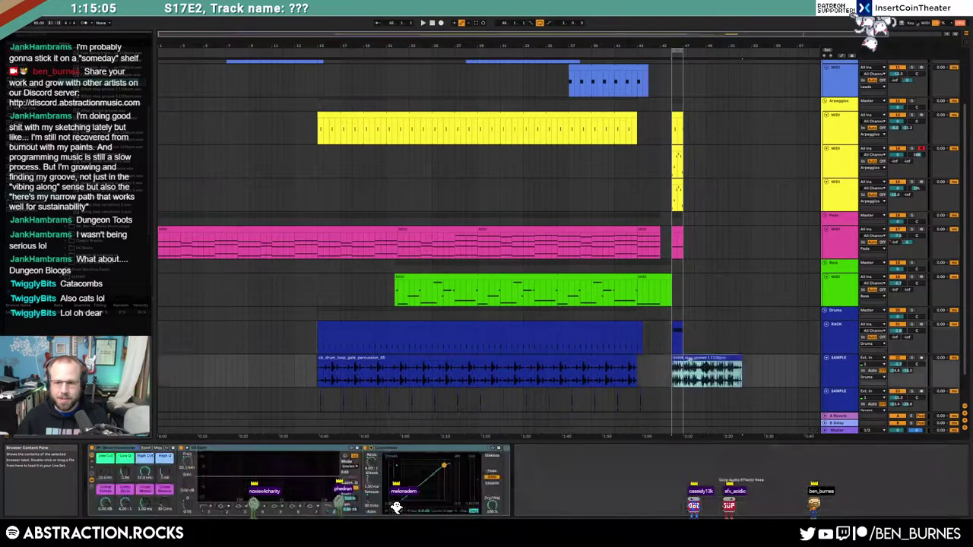
# Step: Set the glitch groove clip's BPM to 110 and play it against the bar 46 loop
pyautogui.doubleClick(691, 359)
pyautogui.click(160, 339)
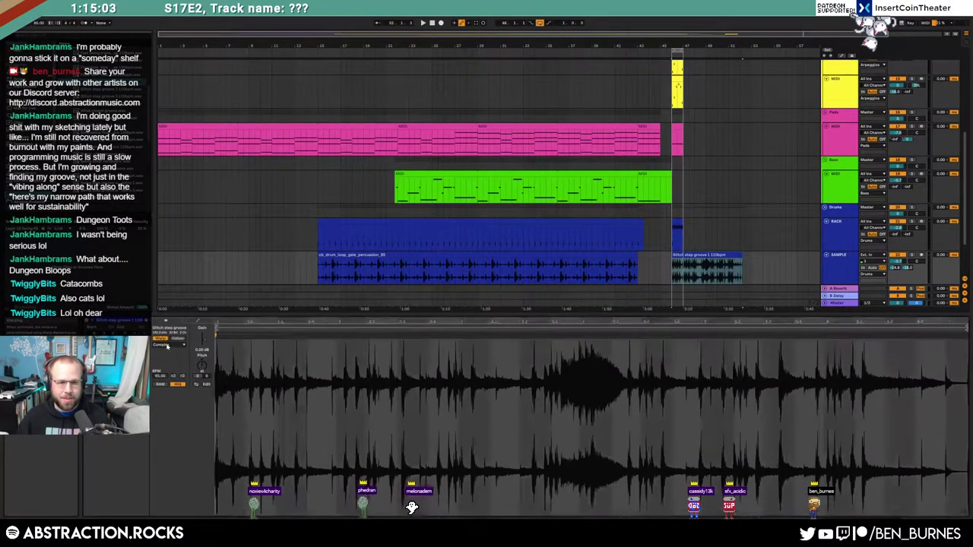
pyautogui.click(159, 377)
pyautogui.write('110')
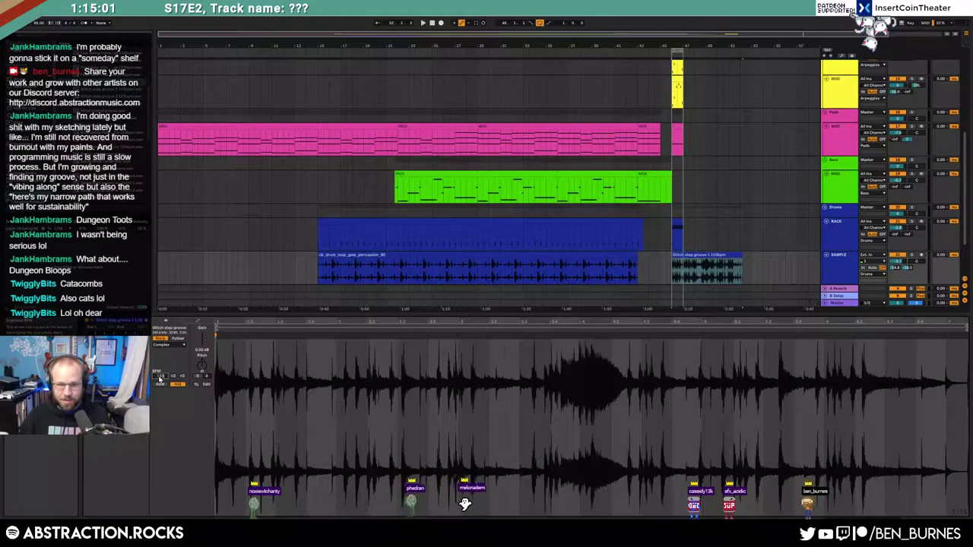
pyautogui.press('Return')
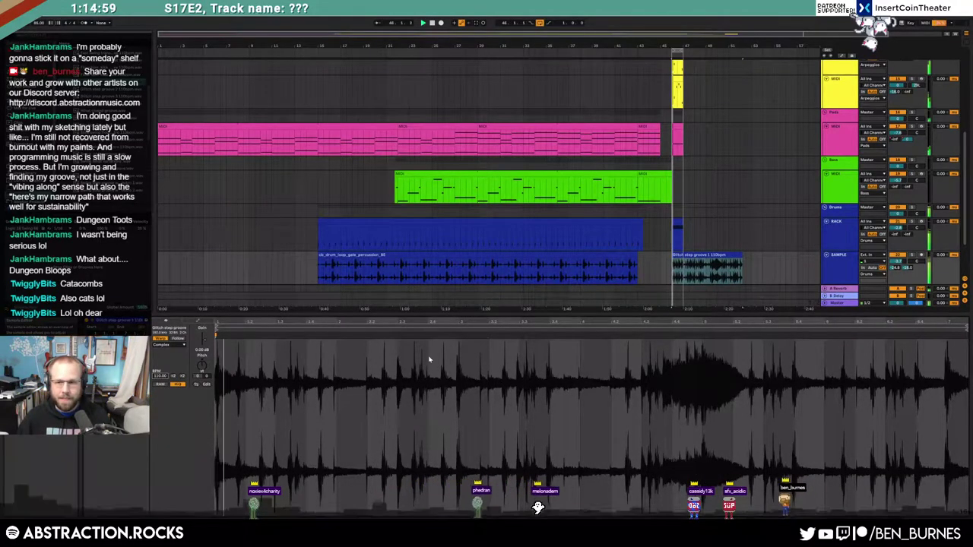
pyautogui.press('space')
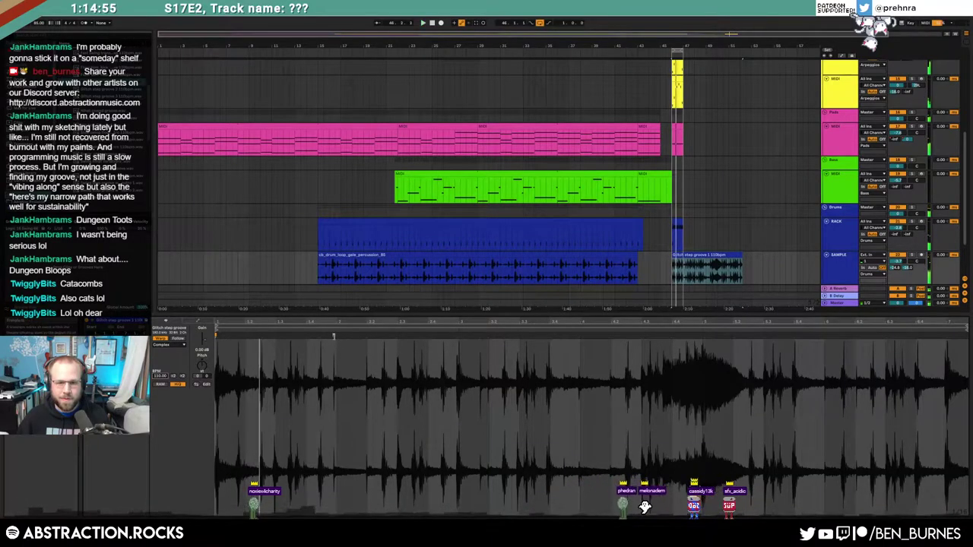
# Step: Add warp markers on hits in the groove loop to align them with the grid, and shift the clip one bar earlier
pyautogui.click(335, 344)
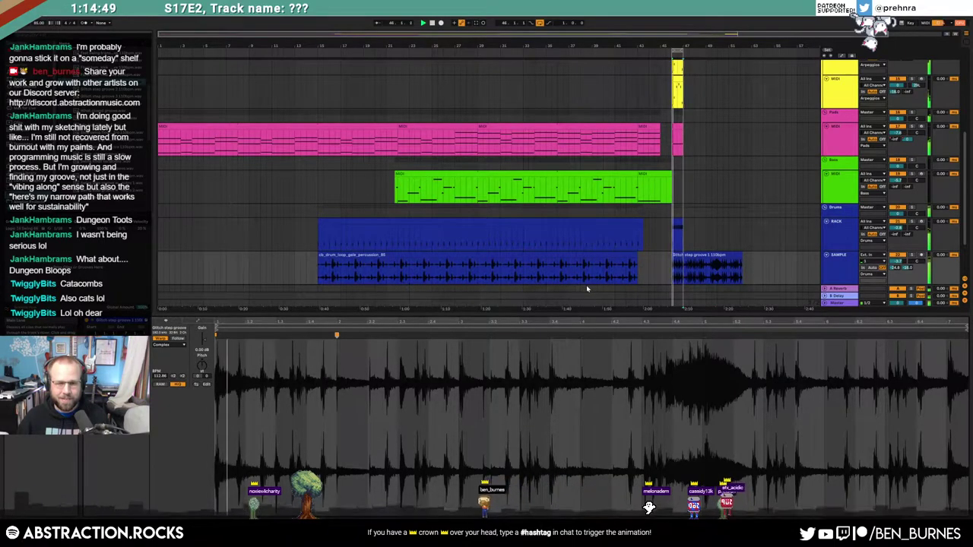
pyautogui.click(688, 256)
pyautogui.moveTo(684, 257); pyautogui.dragTo(683, 255)
pyautogui.press('space')
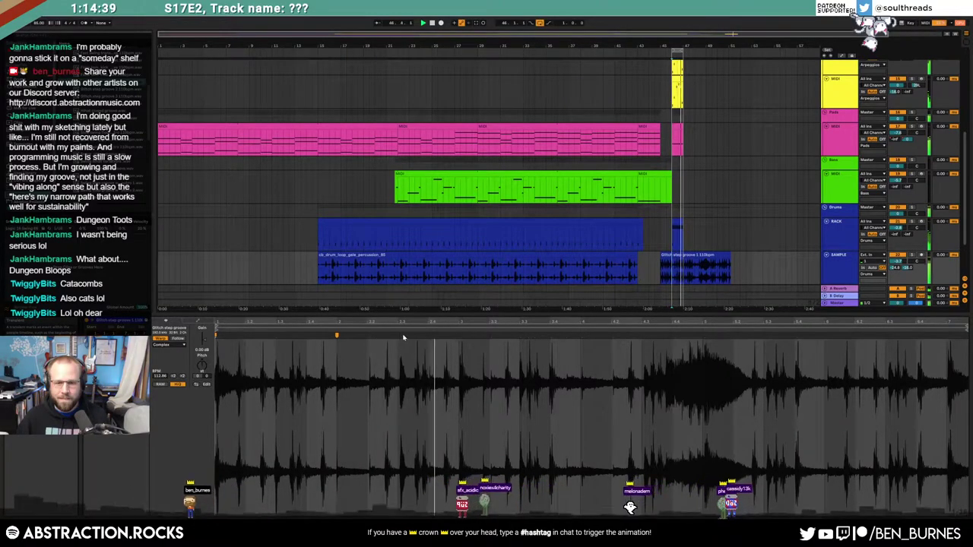
pyautogui.moveTo(400, 336); pyautogui.dragTo(398, 335)
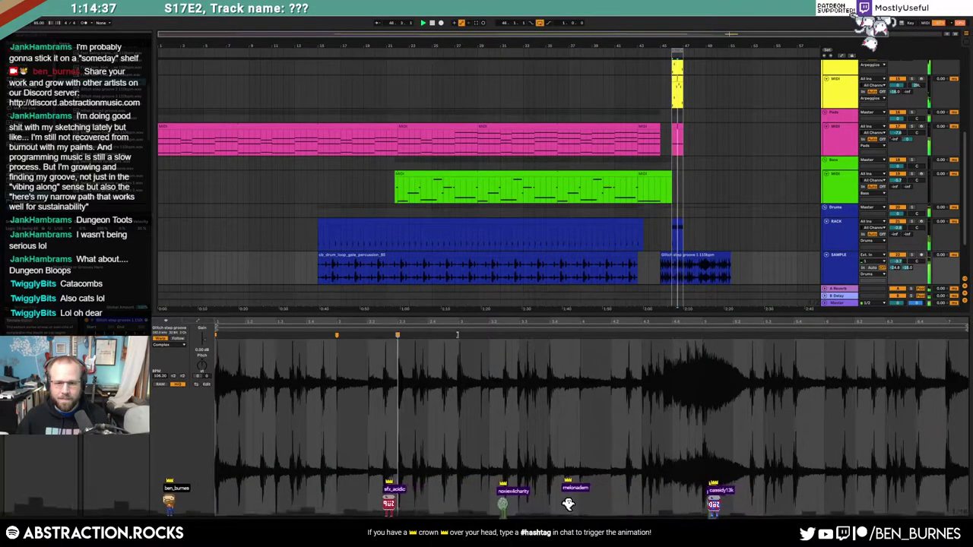
pyautogui.moveTo(457, 336); pyautogui.dragTo(463, 336)
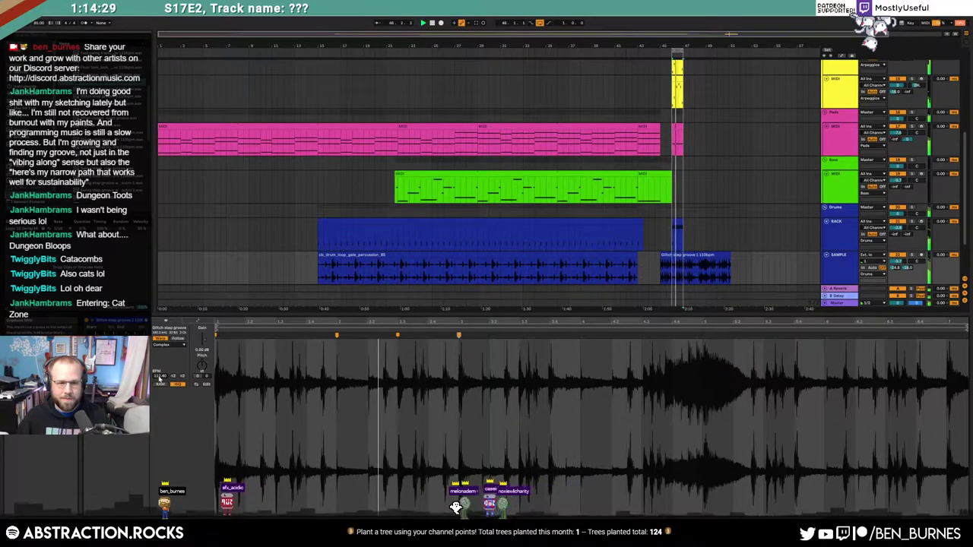
# Step: Switch the groove clip's warp mode to Beats and set Preserve to 1/4
pyautogui.click(174, 345)
pyautogui.click(172, 350)
pyautogui.click(169, 355)
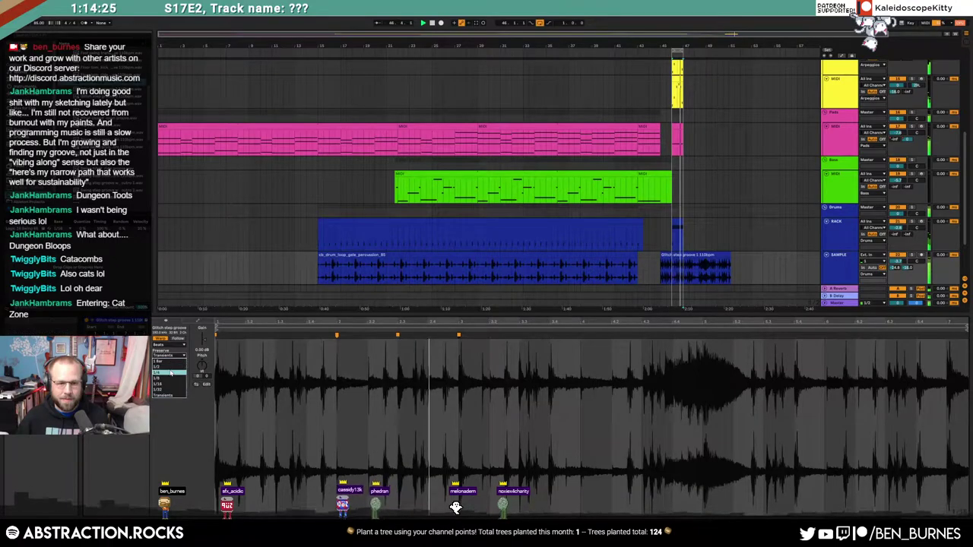
pyautogui.click(166, 370)
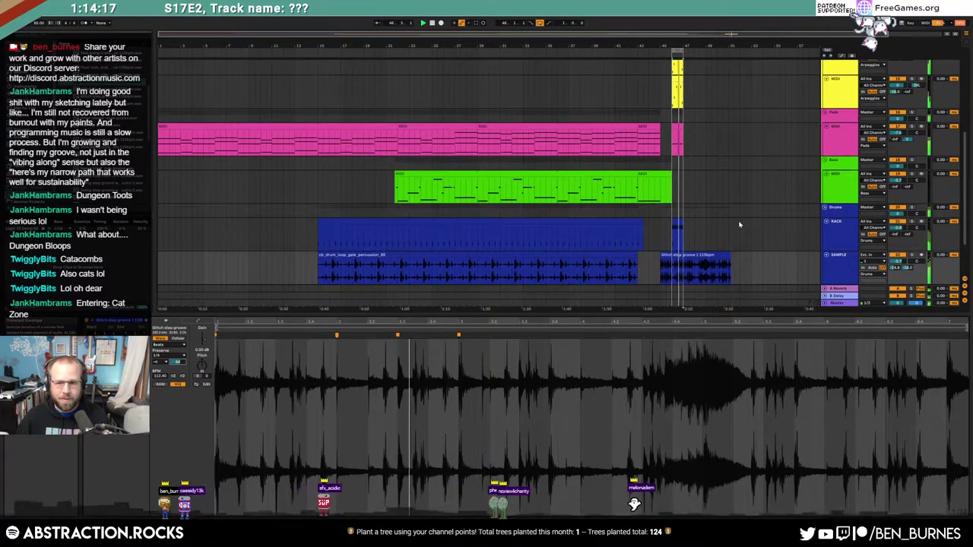
# Step: Trim the start of the groove clip to bar 46 and set its Preserve value to 1/8
pyautogui.moveTo(663, 256); pyautogui.dragTo(672, 257)
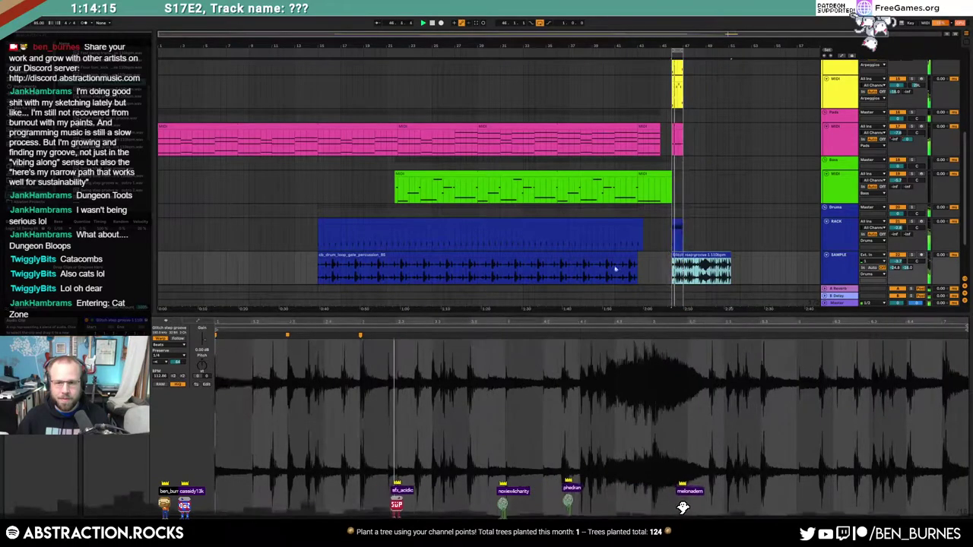
pyautogui.click(182, 355)
pyautogui.click(172, 378)
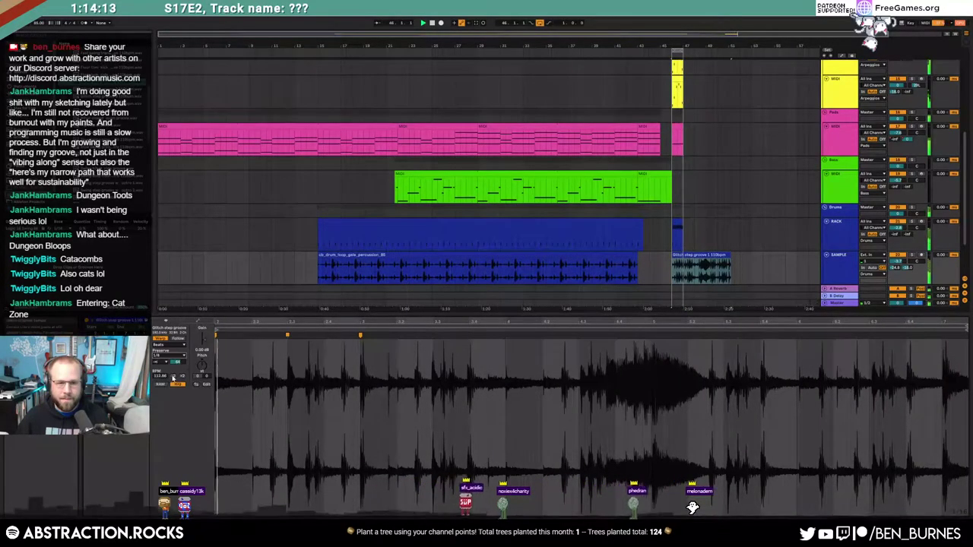
# Step: Add warp markers on the first hits of the trimmed groove clip and quantize its whole waveform
pyautogui.doubleClick(254, 334)
pyautogui.moveTo(254, 334); pyautogui.dragTo(269, 335)
pyautogui.doubleClick(271, 335)
pyautogui.hotkey('ctrl', 'a')
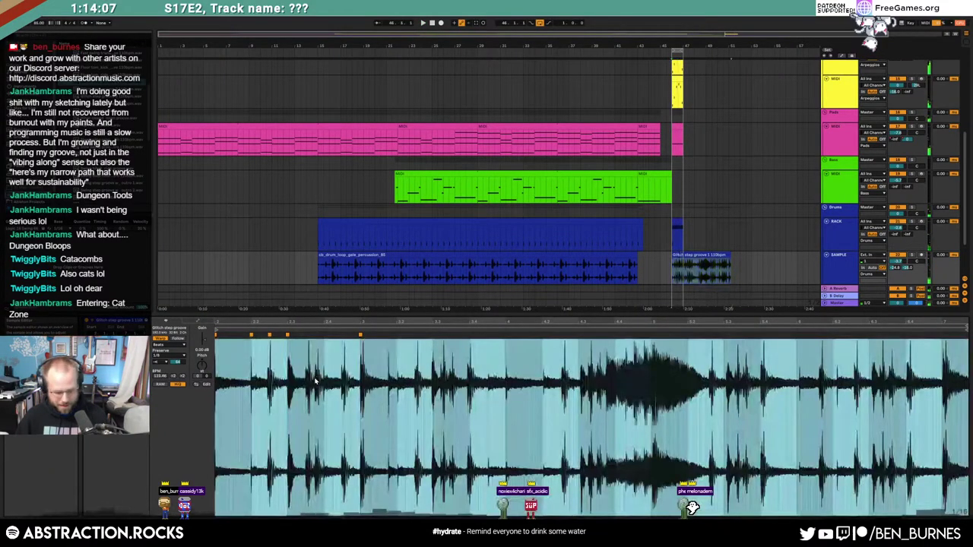
pyautogui.hotkey('ctrl', 'u')
# Step: Audition the rest of the quantized groove clip and delete everything after bar 47, keeping one bar
pyautogui.click(702, 255)
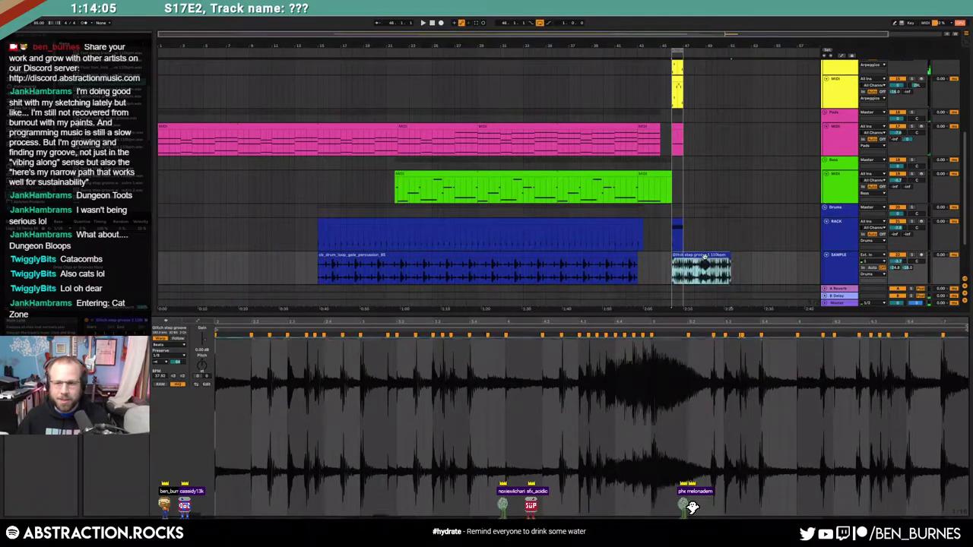
pyautogui.moveTo(686, 270); pyautogui.dragTo(729, 274)
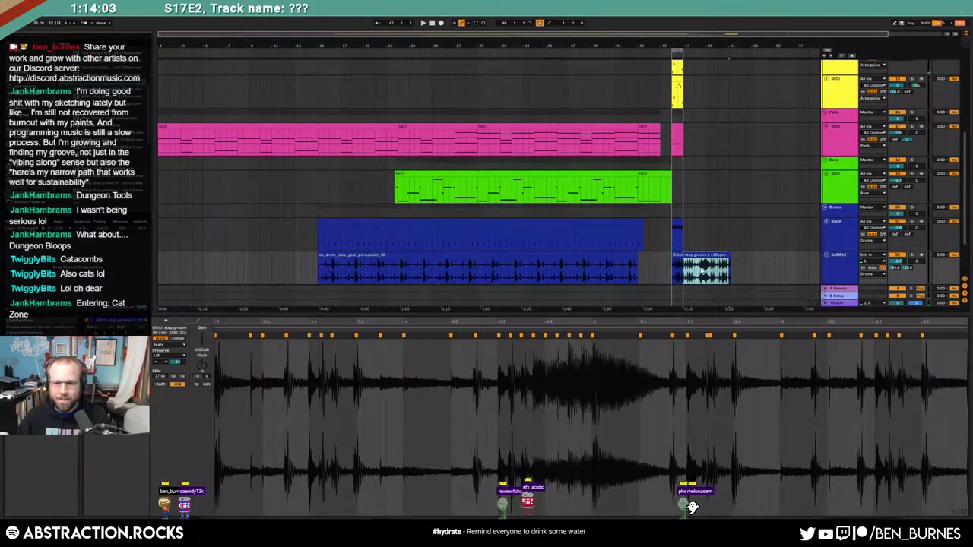
pyautogui.click(701, 271)
pyautogui.press('space')
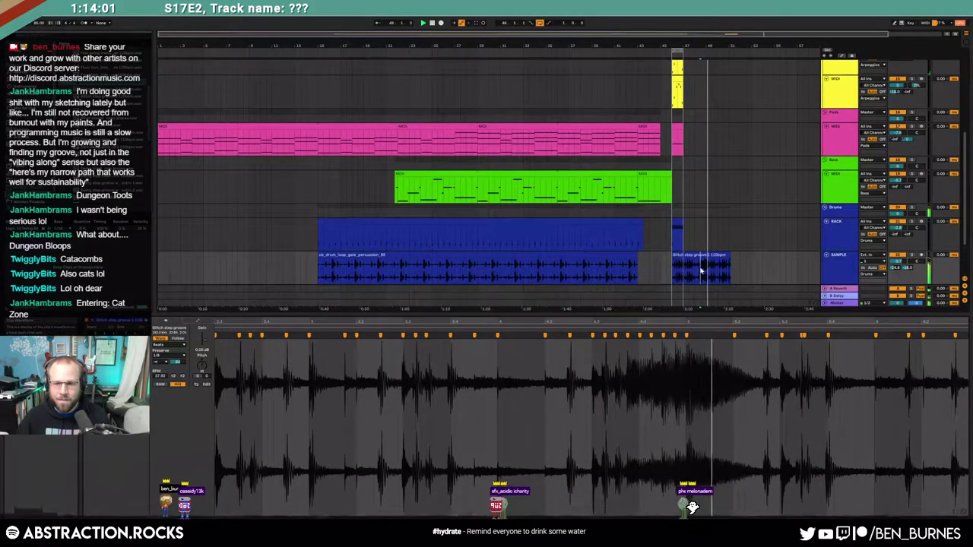
pyautogui.moveTo(745, 267); pyautogui.dragTo(685, 266)
pyautogui.press('Delete')
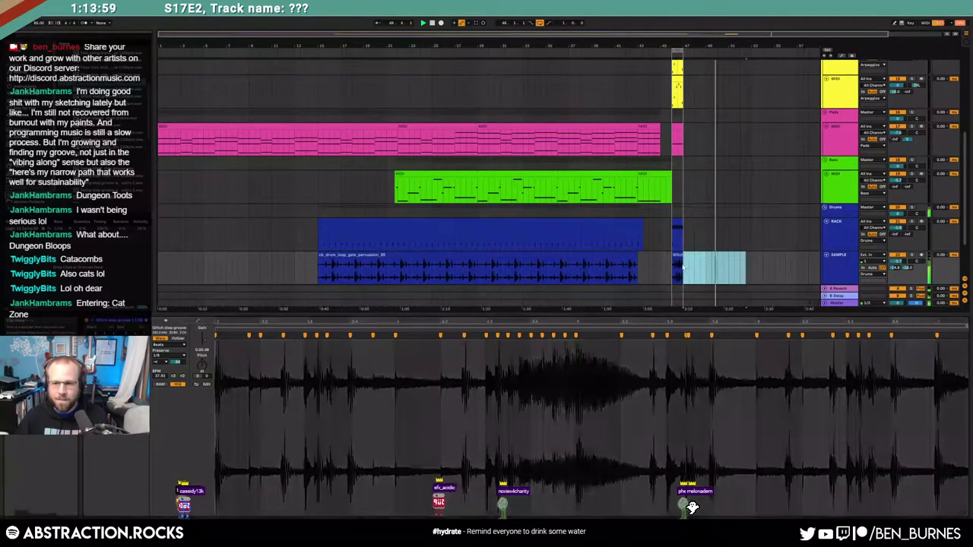
# Step: Play the one-bar groove clip, try another Preserve value and set Preserve to 1/4
pyautogui.click(674, 266)
pyautogui.press('space')
pyautogui.press('space')
pyautogui.click(160, 356)
pyautogui.click(159, 386)
pyautogui.click(161, 356)
pyautogui.click(167, 372)
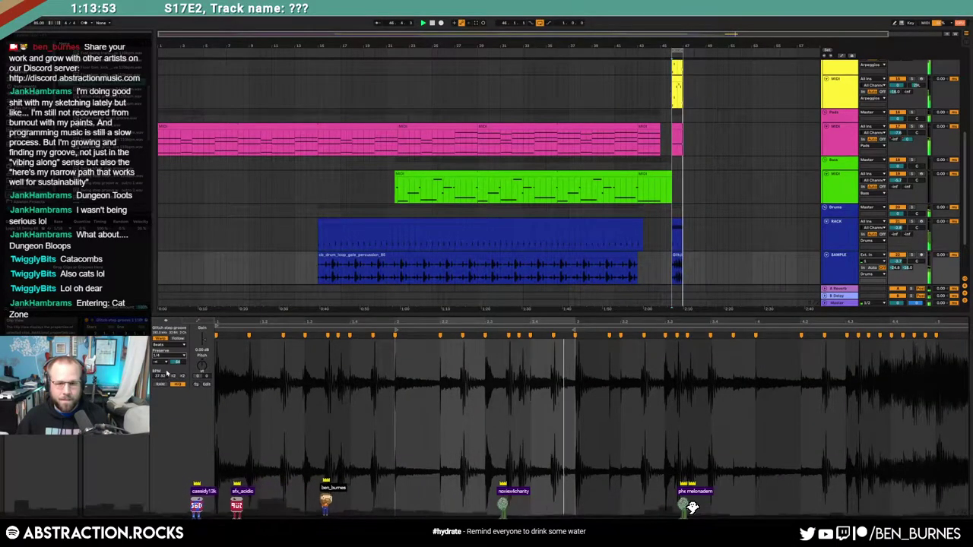
# Step: Insert a new audio track below the first drum SAMPLE track and move the one-bar groove clip onto it at bar 46
pyautogui.hotkey('shift', 'Tab')
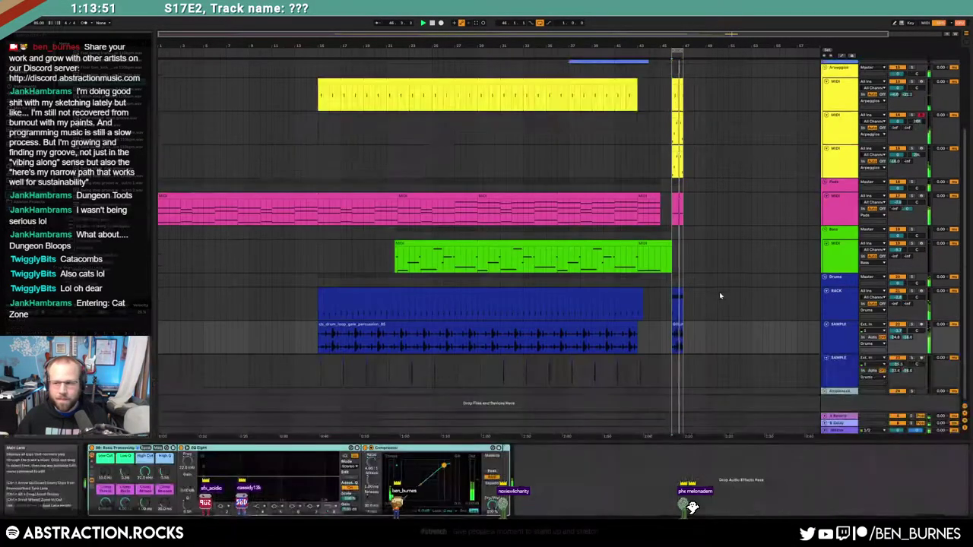
pyautogui.scroll(2, 713, 328)
pyautogui.click(844, 343)
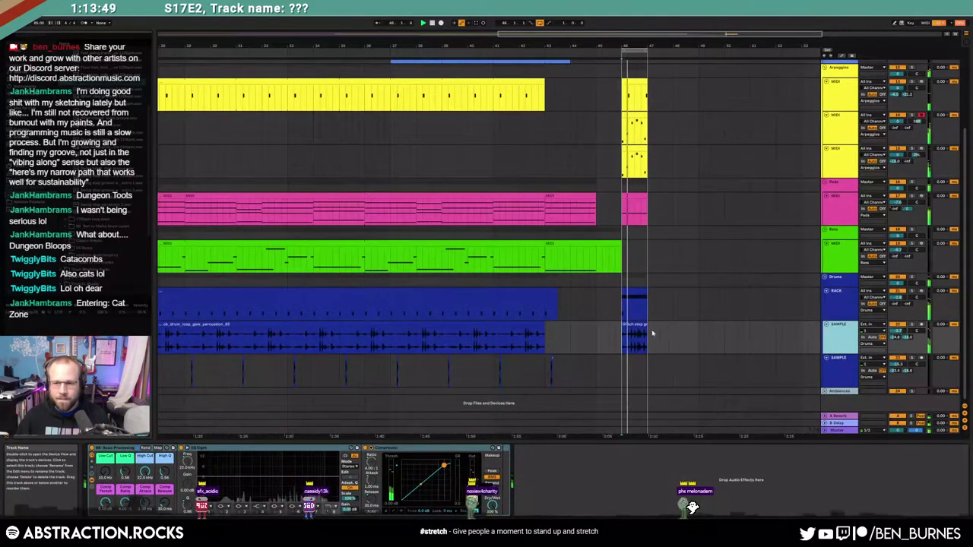
pyautogui.hotkey('ctrl', 't')
pyautogui.moveTo(632, 327); pyautogui.dragTo(631, 358)
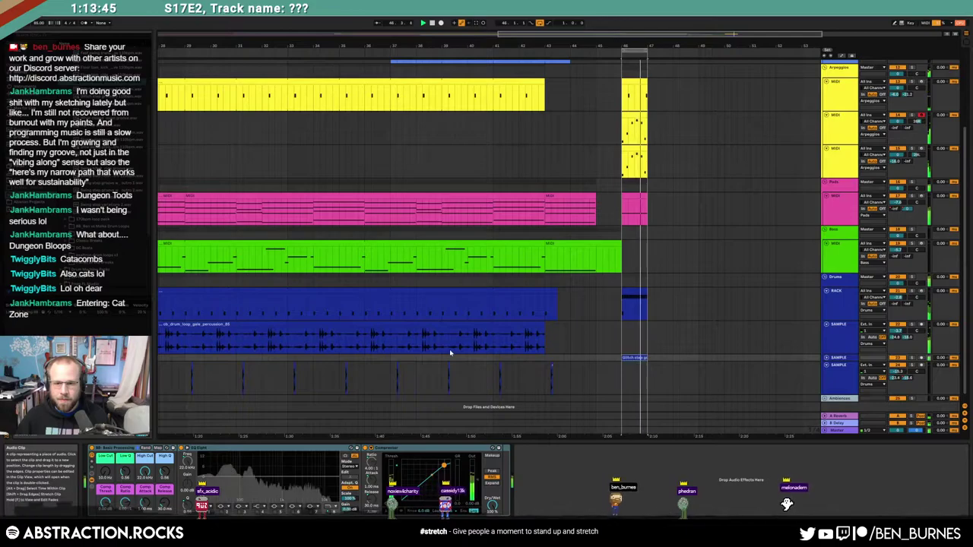
# Step: Copy the last two bars of the gate percussion loop to bar 46 and unfold the groove's SAMPLE track below
pyautogui.moveTo(493, 341); pyautogui.dragTo(603, 341)
pyautogui.hotkey('ctrl', 'c')
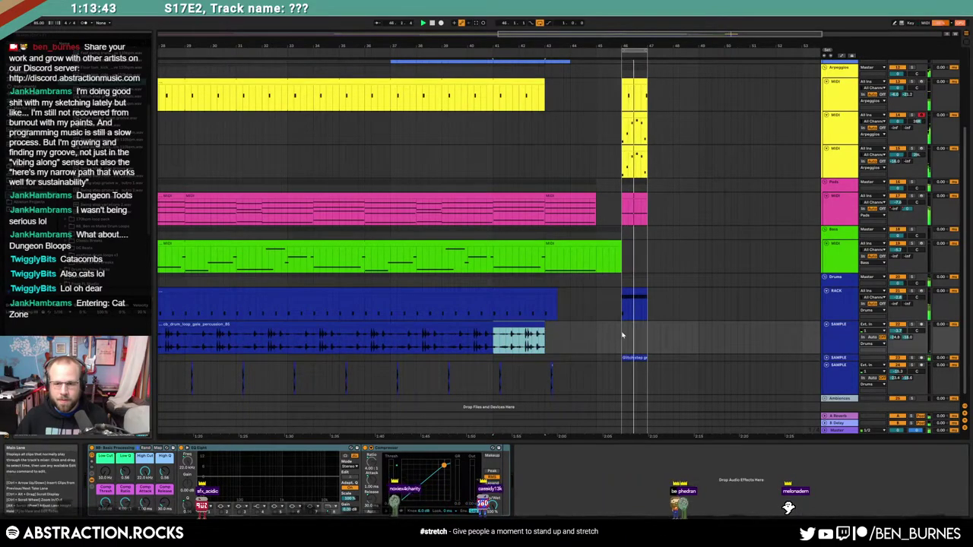
pyautogui.click(622, 339)
pyautogui.hotkey('ctrl', 'v')
pyautogui.click(698, 340)
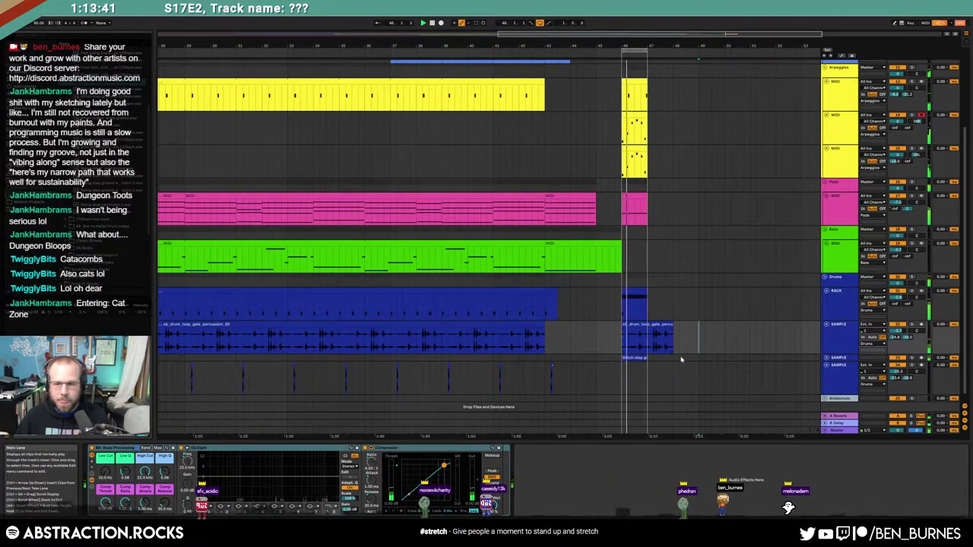
pyautogui.click(827, 357)
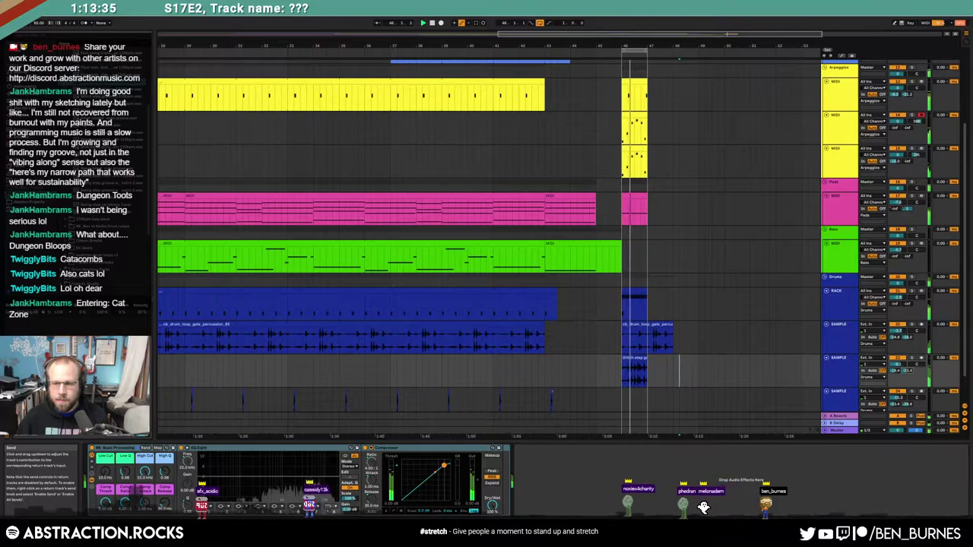
# Step: Open the copied percussion loop at bar 46 and set its Preserve value to 1/16
pyautogui.doubleClick(643, 335)
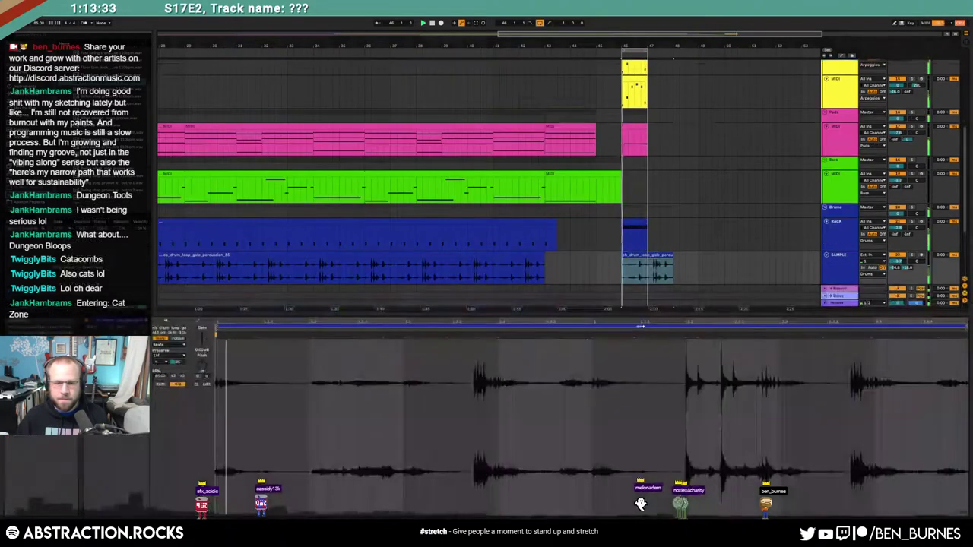
pyautogui.click(177, 357)
pyautogui.click(162, 384)
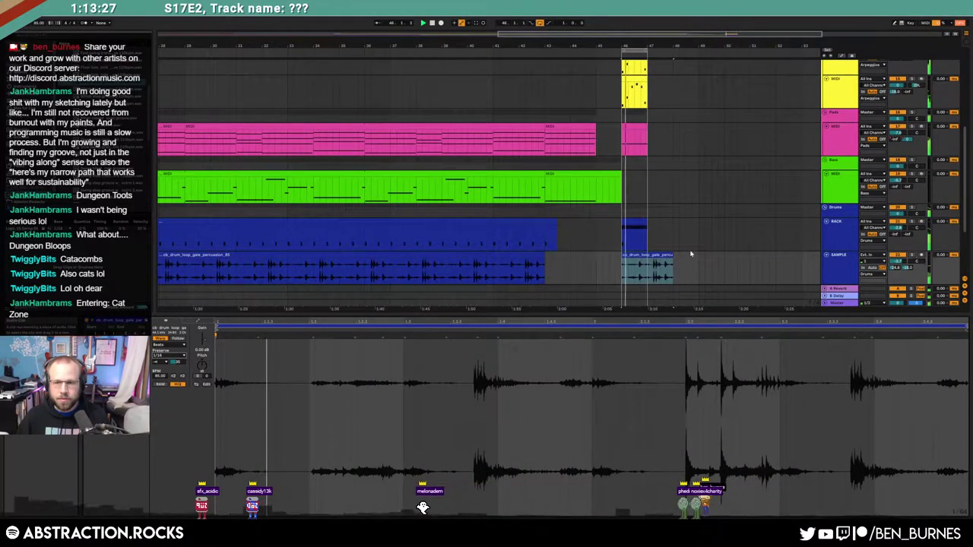
# Step: Extend the drum rack clip and the pad clip at bar 46 to end at bar 48
pyautogui.press('Up')
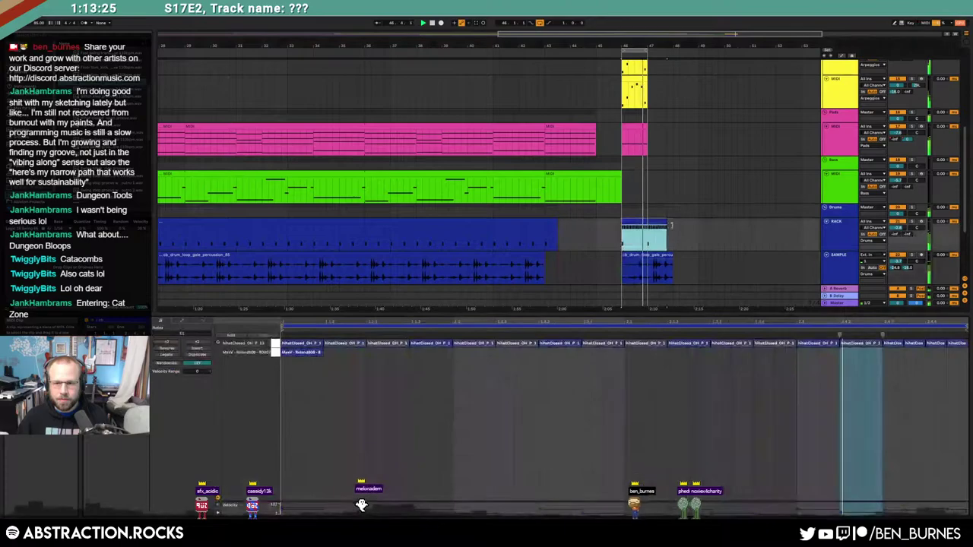
pyautogui.press('Up')
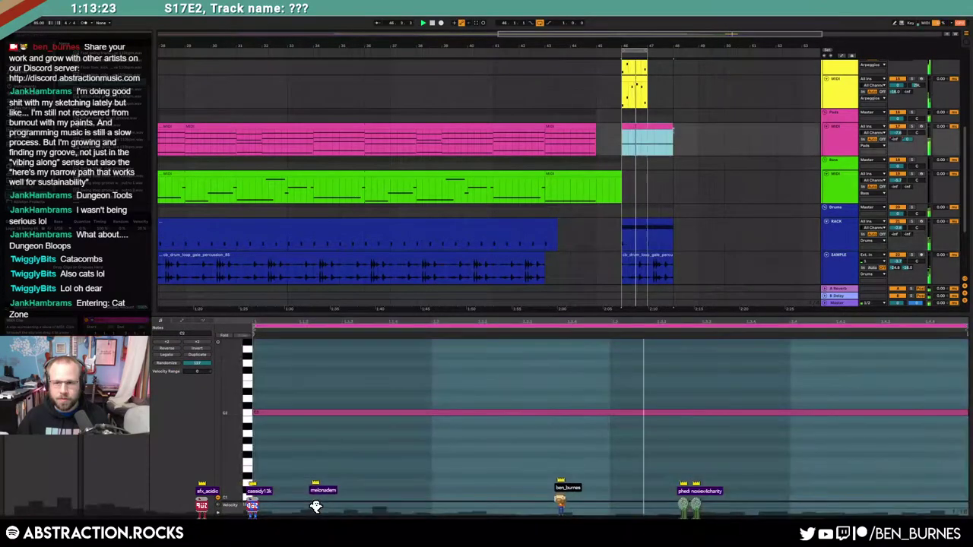
pyautogui.scroll(2, 702, 159)
pyautogui.scroll(3, 665, 122)
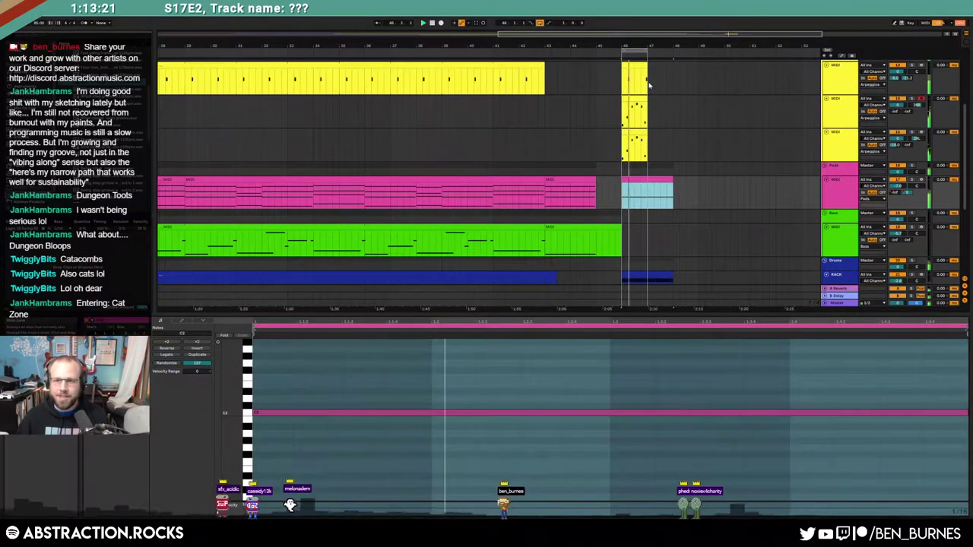
# Step: Extend the three arpeggio clips at bar 46 to two bars so they end at bar 48
pyautogui.moveTo(646, 104); pyautogui.dragTo(675, 109)
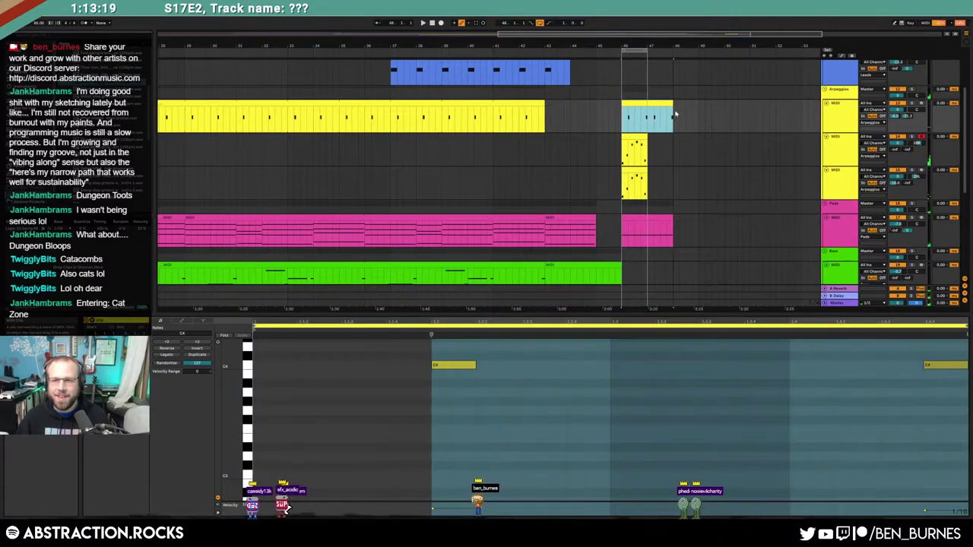
pyautogui.press('Down')
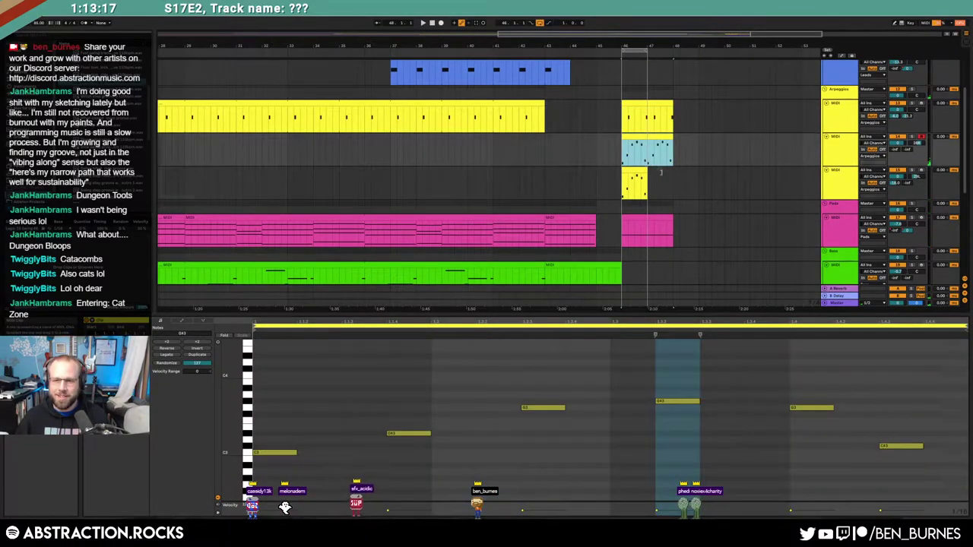
pyautogui.press('Down')
pyautogui.hotkey('shift', 'Tab')
pyautogui.scroll(3, 703, 195)
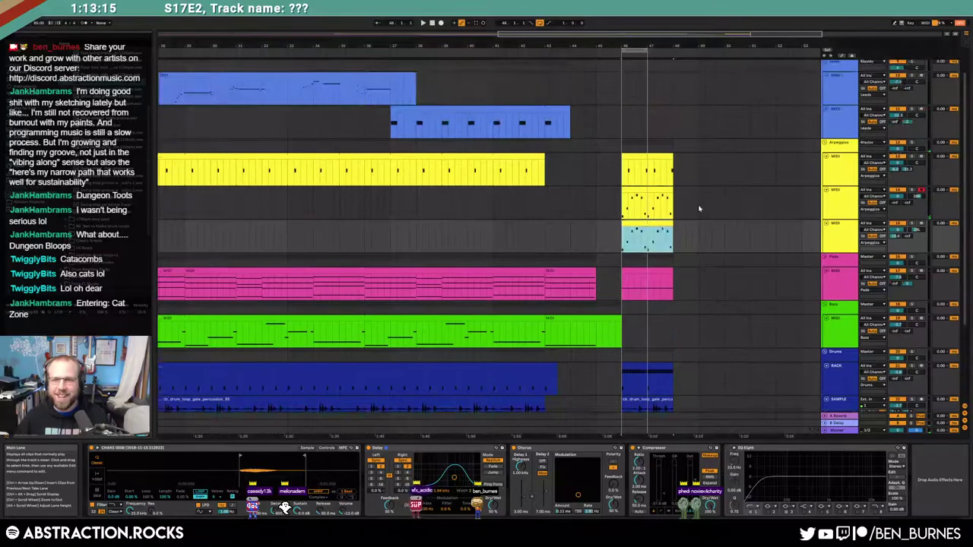
# Step: Lengthen the arrangement loop to bar 48 and extend the groove clip to the same point
pyautogui.moveTo(646, 51); pyautogui.dragTo(669, 60)
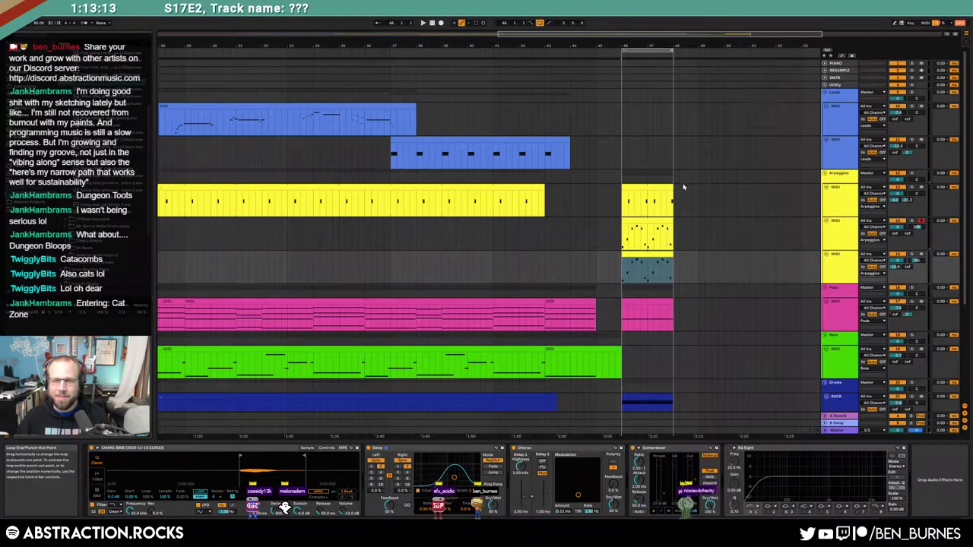
pyautogui.scroll(-3, 684, 186)
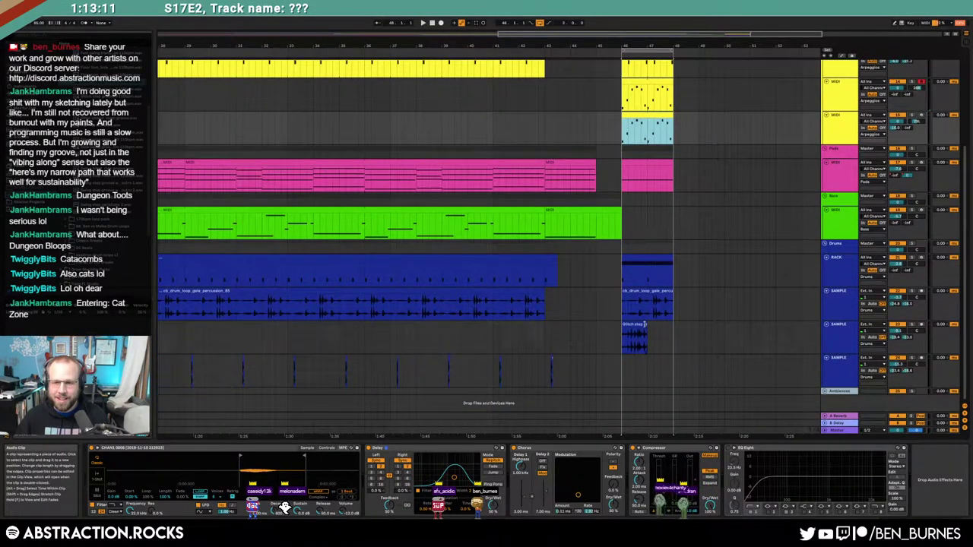
pyautogui.click(645, 324)
pyautogui.moveTo(665, 331); pyautogui.dragTo(671, 333)
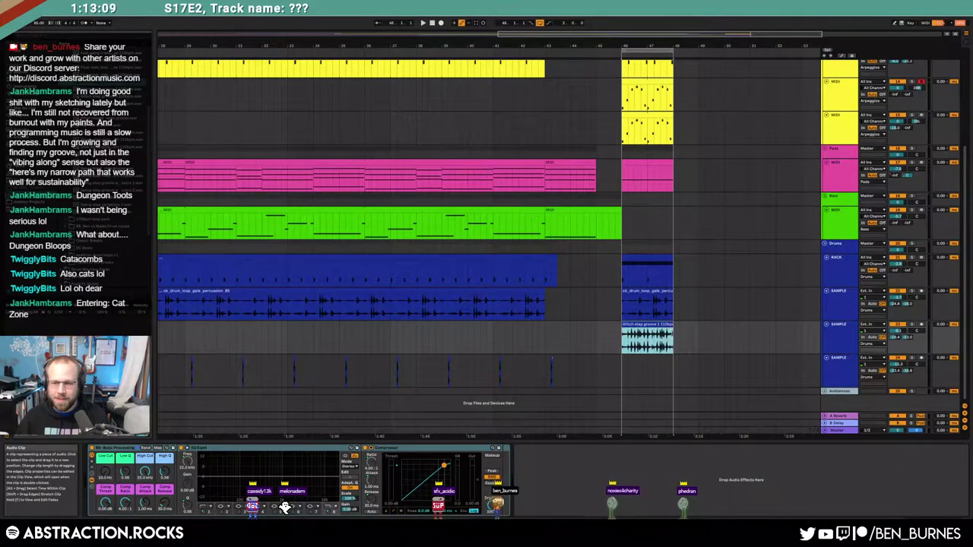
# Step: Play the looped two-bar section and check the percussion loop against the layers above it
pyautogui.press('space')
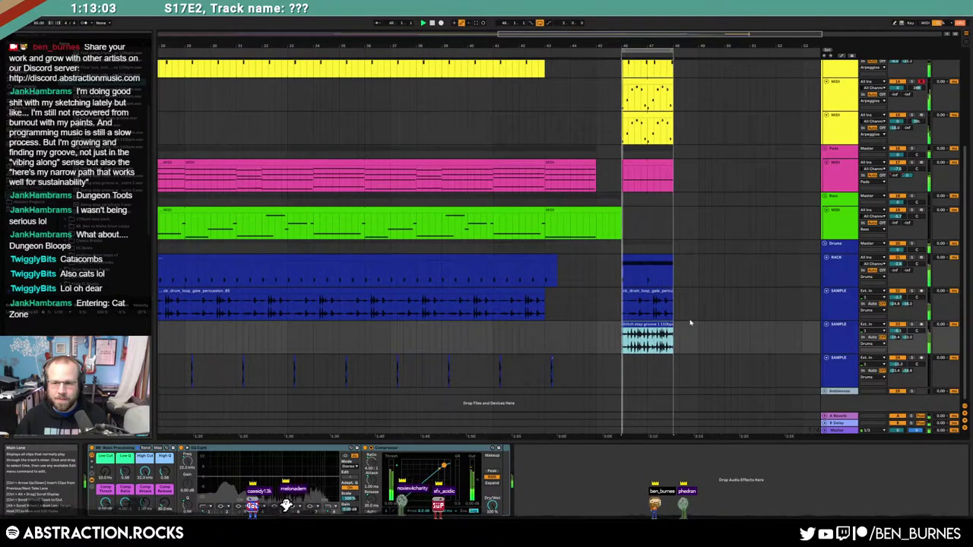
pyautogui.click(660, 291)
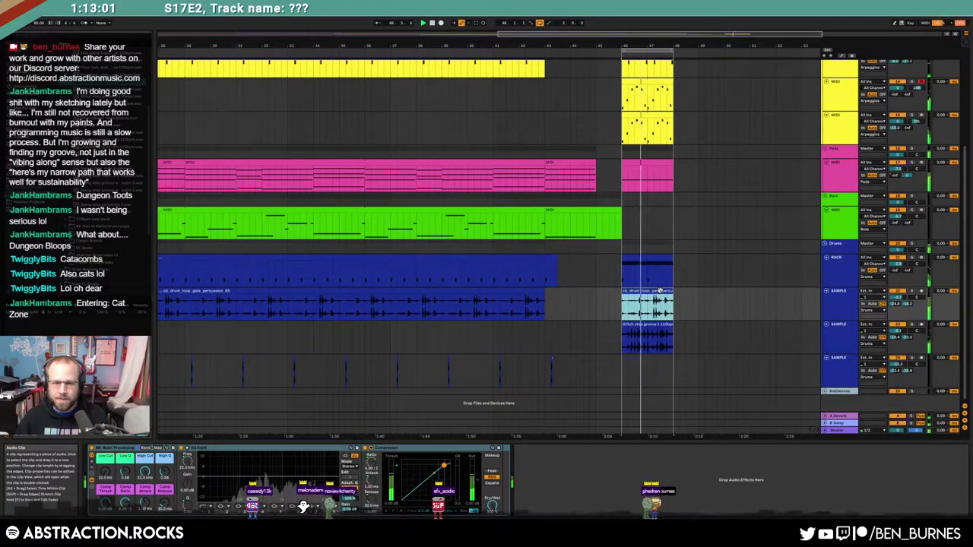
pyautogui.scroll(4, 660, 290)
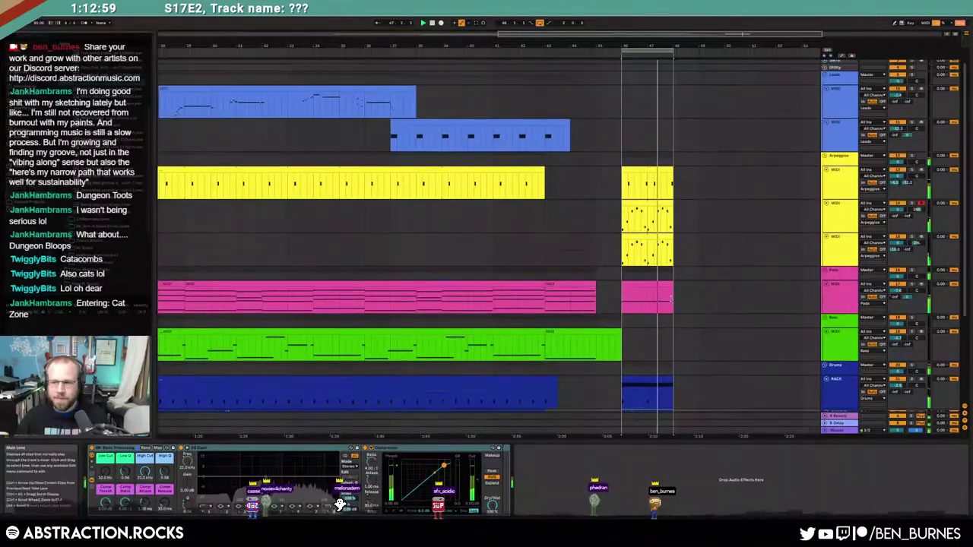
pyautogui.scroll(1, 670, 298)
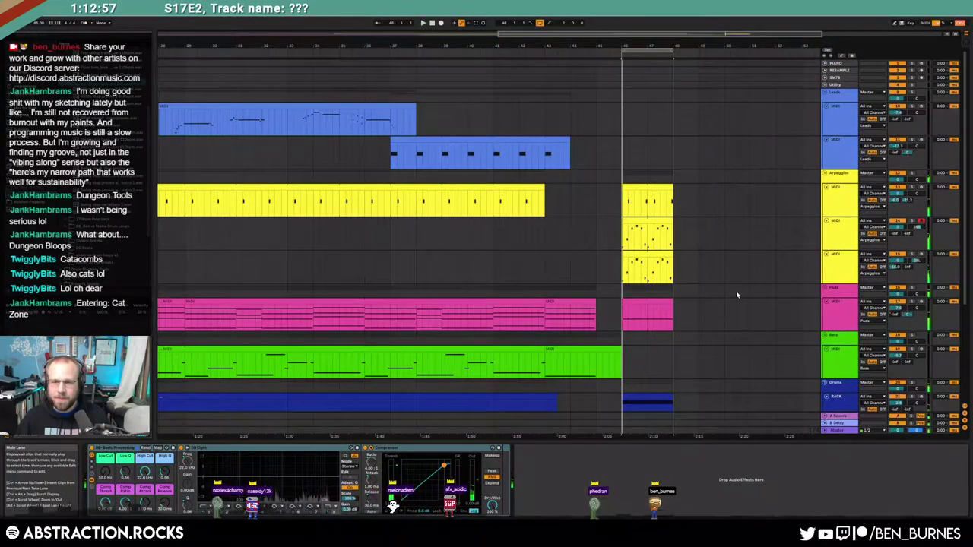
# Step: Save the Live Set as "2021-10-10 Catacombs" in the 2 Hour Tracks 2021 folder
pyautogui.hotkey('ctrl', 's')
pyautogui.moveTo(172, 25); pyautogui.dragTo(529, 142)
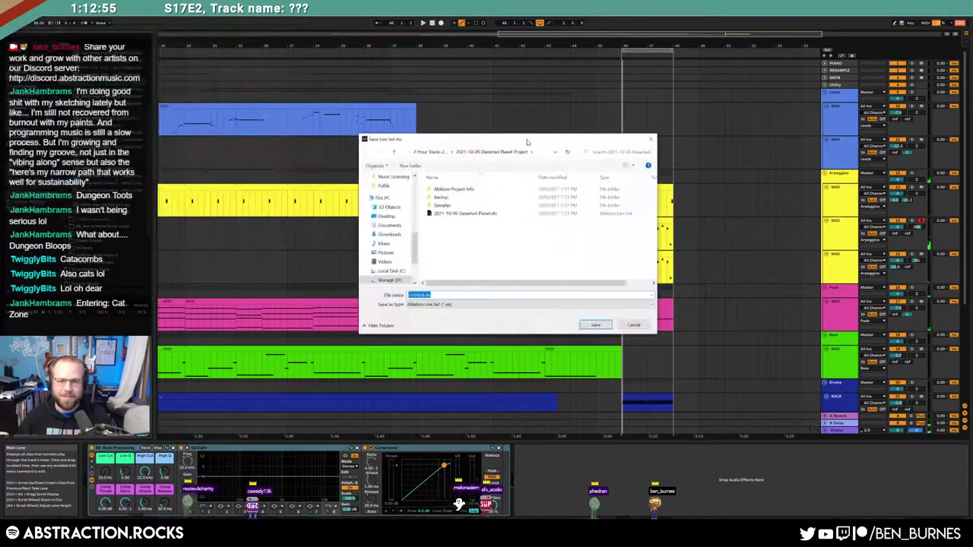
pyautogui.click(431, 153)
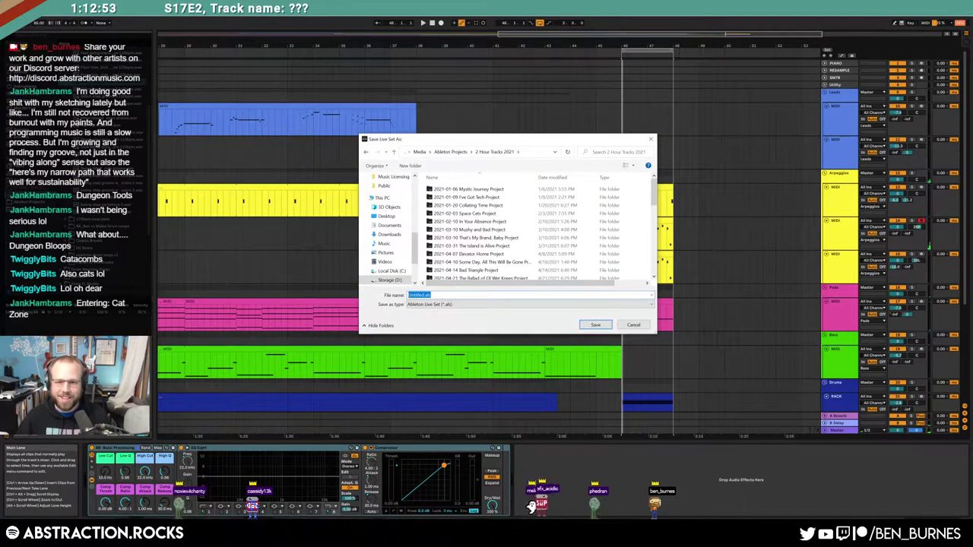
pyautogui.write('2021-1')
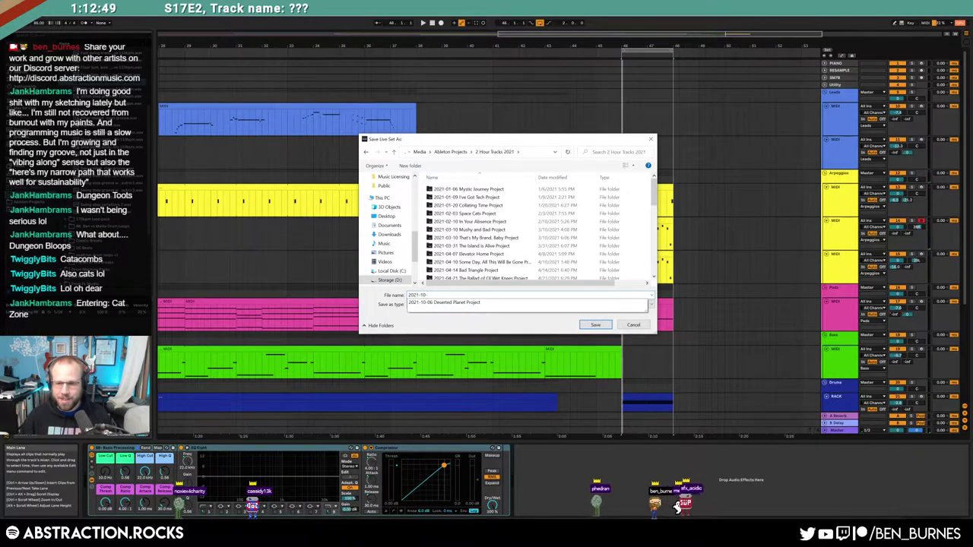
pyautogui.write('0-')
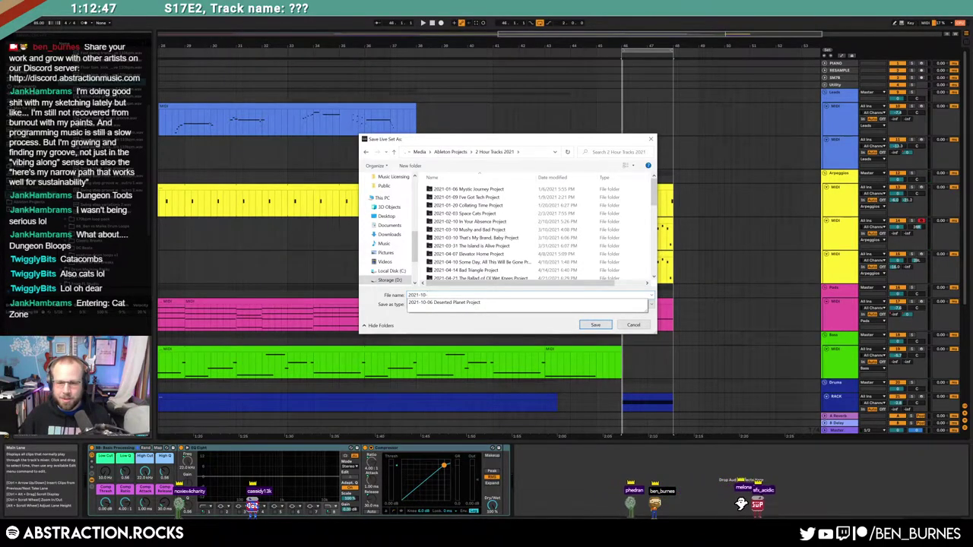
pyautogui.write('10 Catacombs')
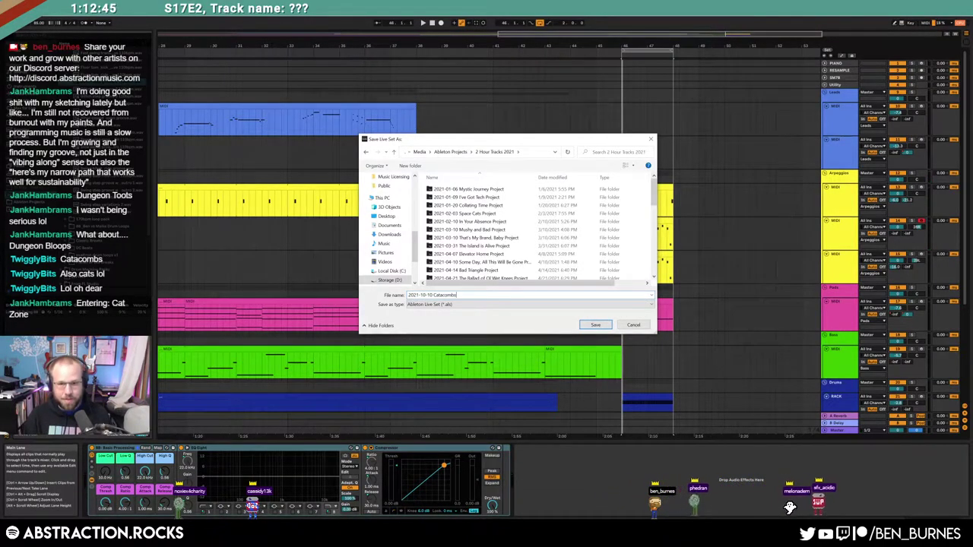
pyautogui.press('Return')
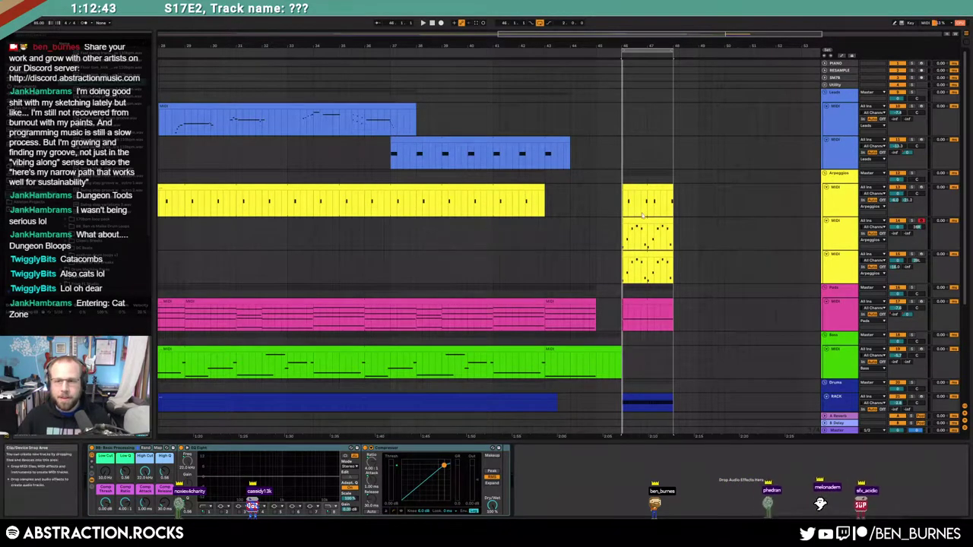
# Step: Play from bar 41, copy the last bar of the second lead clip to bar 46 and extend it to bar 48
pyautogui.click(494, 203)
pyautogui.press('space')
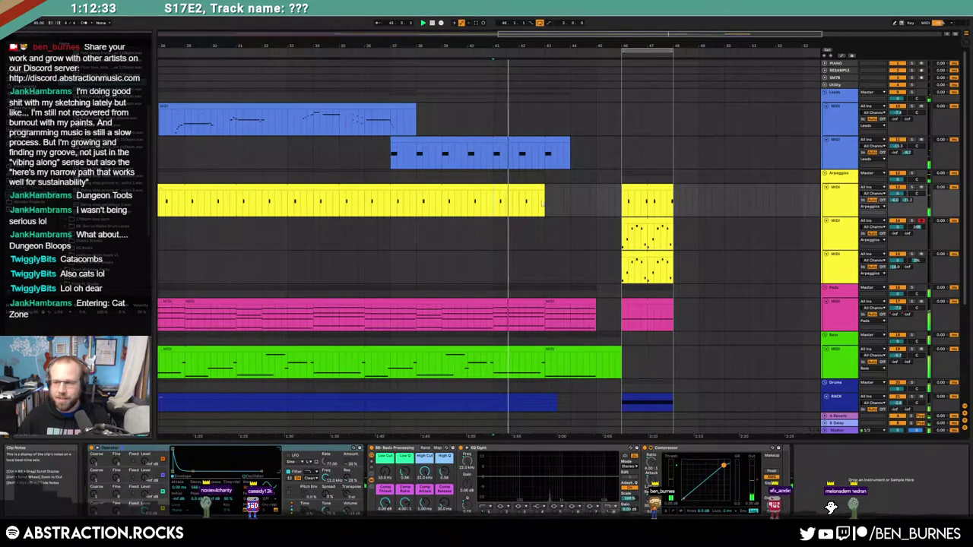
pyautogui.moveTo(547, 160); pyautogui.dragTo(569, 162)
pyautogui.hotkey('ctrl', 'c')
pyautogui.click(623, 155)
pyautogui.hotkey('ctrl', 'v')
pyautogui.moveTo(647, 144); pyautogui.dragTo(674, 148)
pyautogui.scroll(-1, 695, 191)
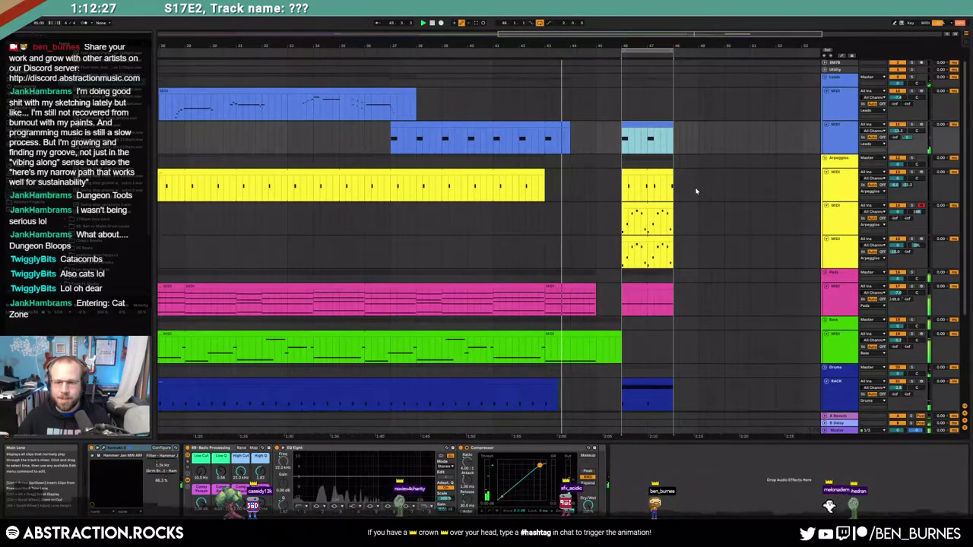
pyautogui.scroll(-1, 695, 191)
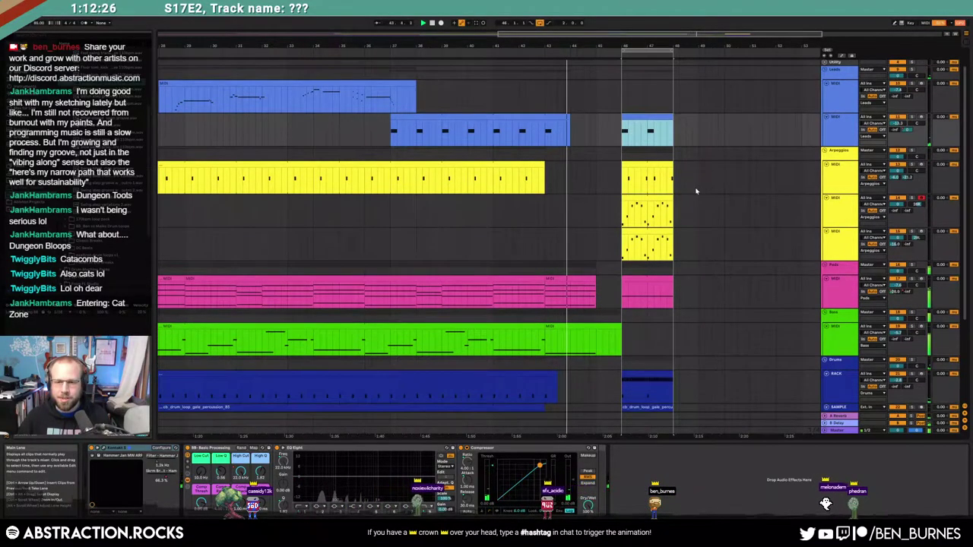
# Step: Deactivate the lead, first arpeggio, pad, drum rack and both percussion loop clips in the bar 46 section
pyautogui.keyDown('shift'); pyautogui.click(651, 162); pyautogui.keyUp('shift')
pyautogui.press('0')
pyautogui.click(648, 279)
pyautogui.press('0')
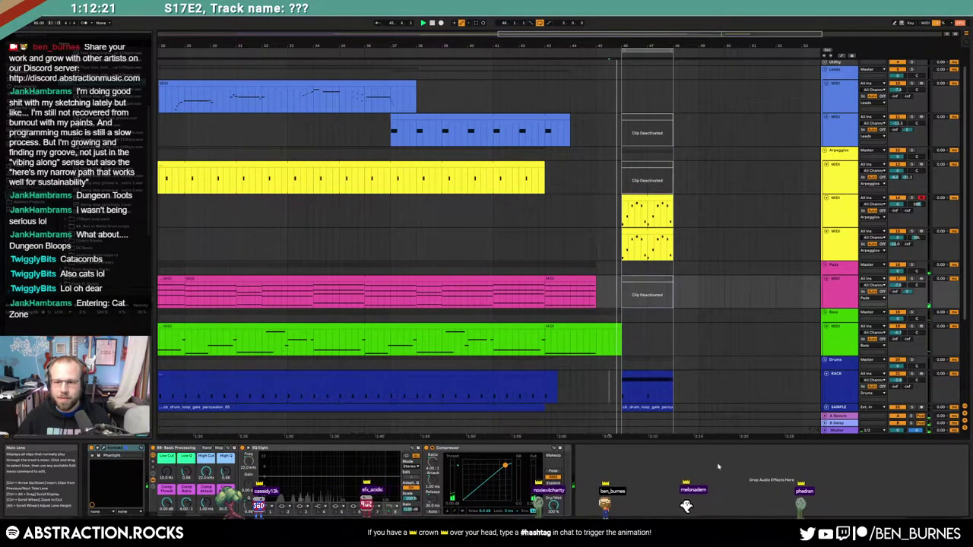
pyautogui.moveTo(609, 388); pyautogui.dragTo(796, 430)
pyautogui.press('0')
# Step: Reactivate the drum rack clip at bar 46, followed by the lead and first arpeggio clips, during loop playback
pyautogui.click(700, 316)
pyautogui.moveTo(725, 43); pyautogui.dragTo(555, 39)
pyautogui.scroll(-3, 606, 220)
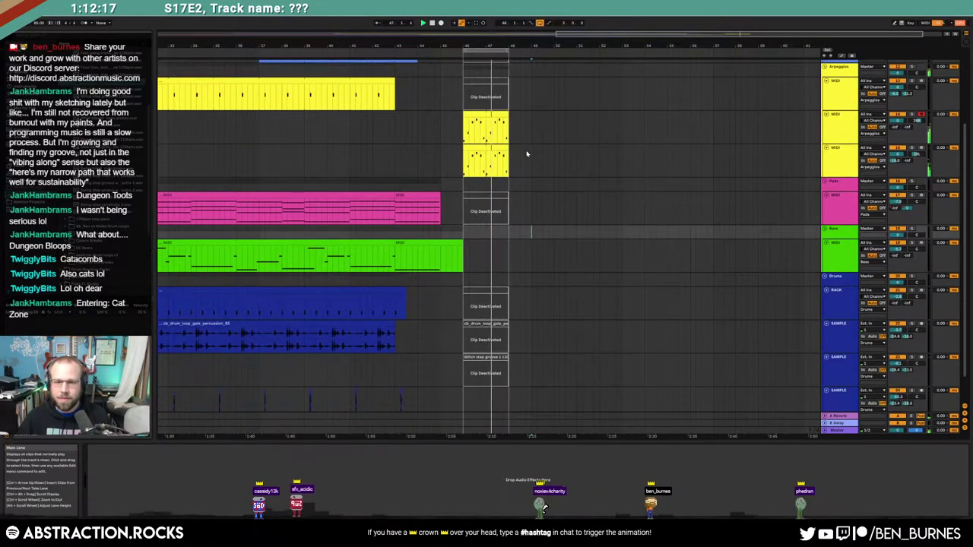
pyautogui.click(472, 298)
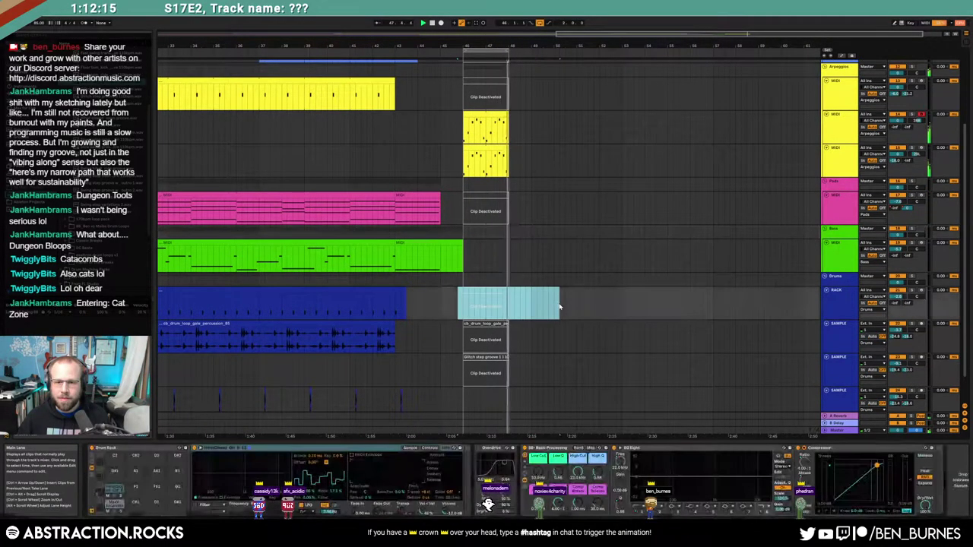
pyautogui.scroll(1, 458, 108)
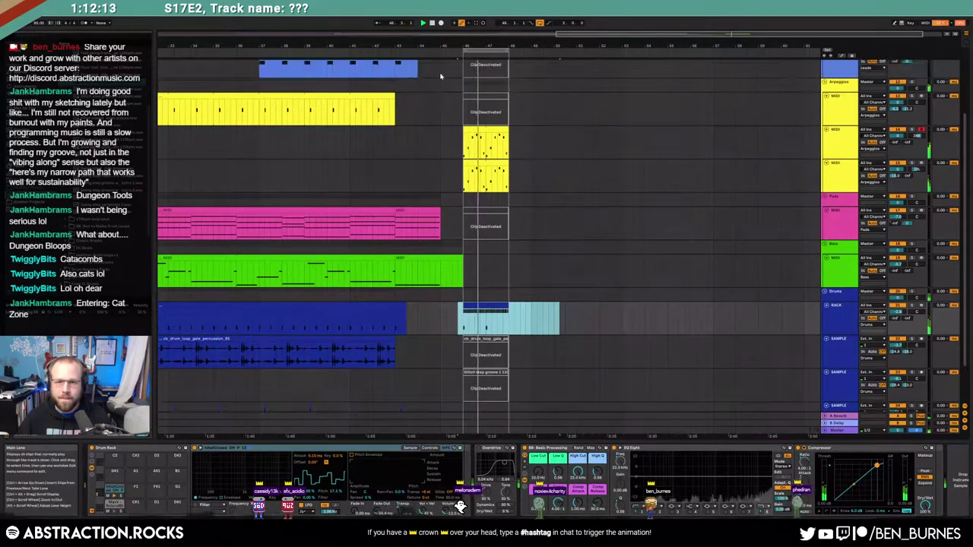
pyautogui.moveTo(453, 64); pyautogui.dragTo(530, 111)
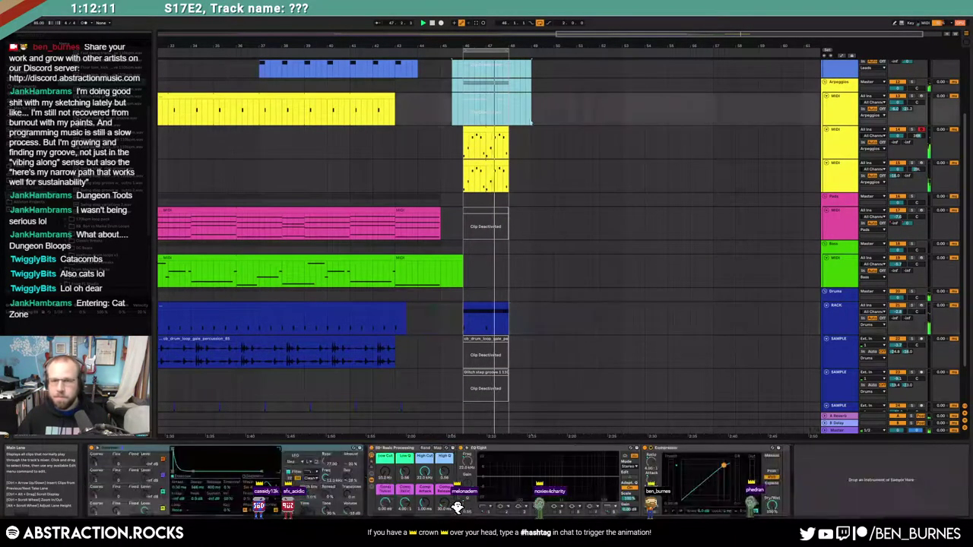
pyautogui.press('0')
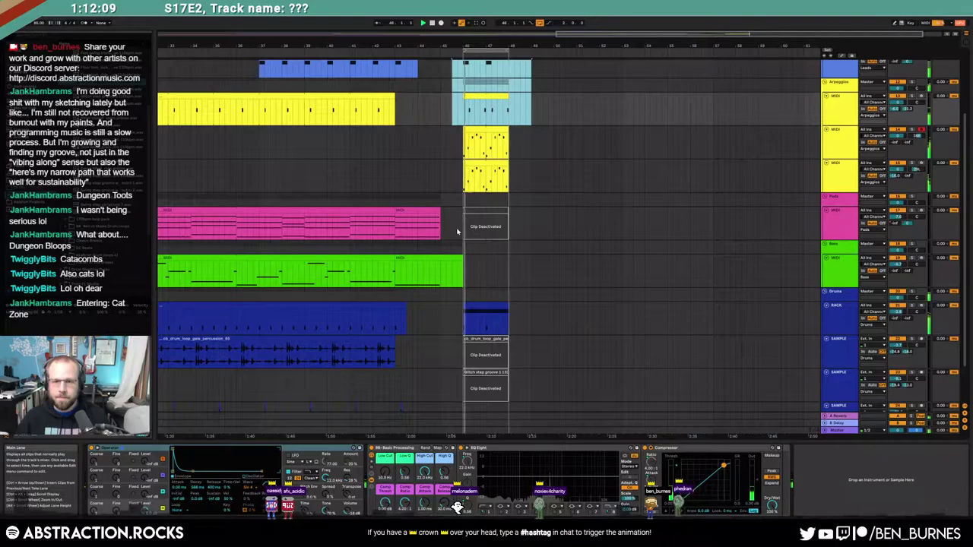
# Step: Reactivate the pad clip and then both percussion loop clips in the bar 46 section during loop playback
pyautogui.moveTo(453, 225); pyautogui.dragTo(525, 226)
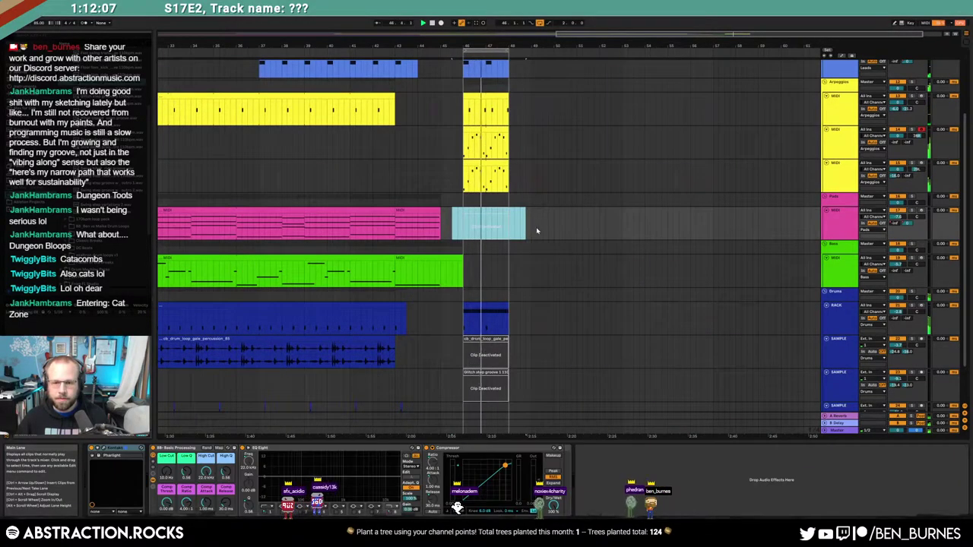
pyautogui.moveTo(441, 352); pyautogui.dragTo(561, 396)
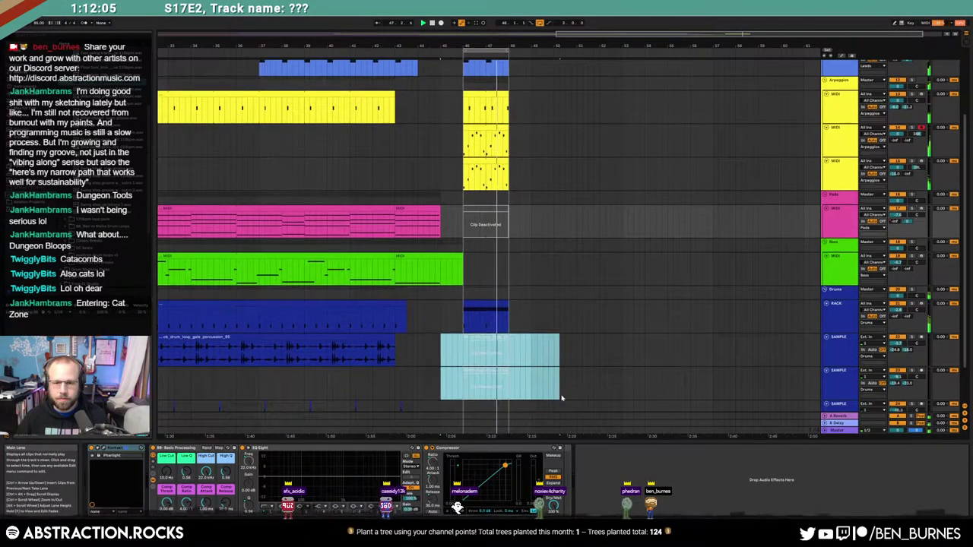
pyautogui.moveTo(523, 219); pyautogui.dragTo(454, 222)
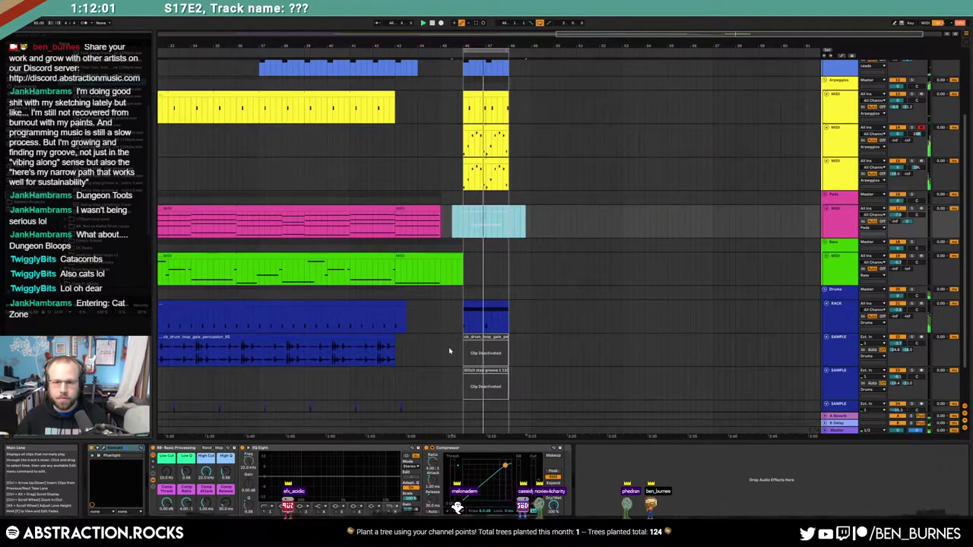
pyautogui.moveTo(448, 355); pyautogui.dragTo(525, 386)
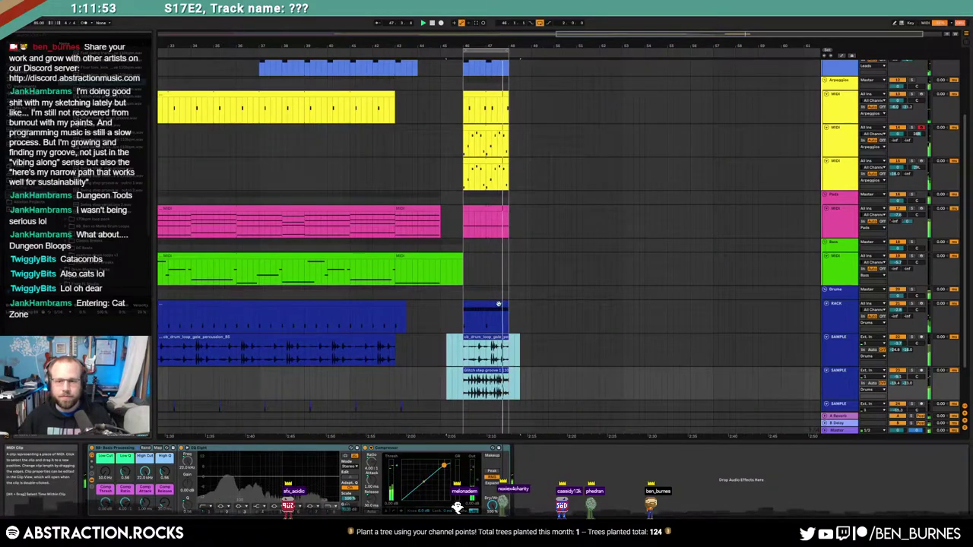
# Step: Raise the Low Cut macro on the glitch step groove loop's track and stop playback
pyautogui.click(840, 386)
pyautogui.moveTo(107, 475); pyautogui.dragTo(107, 452)
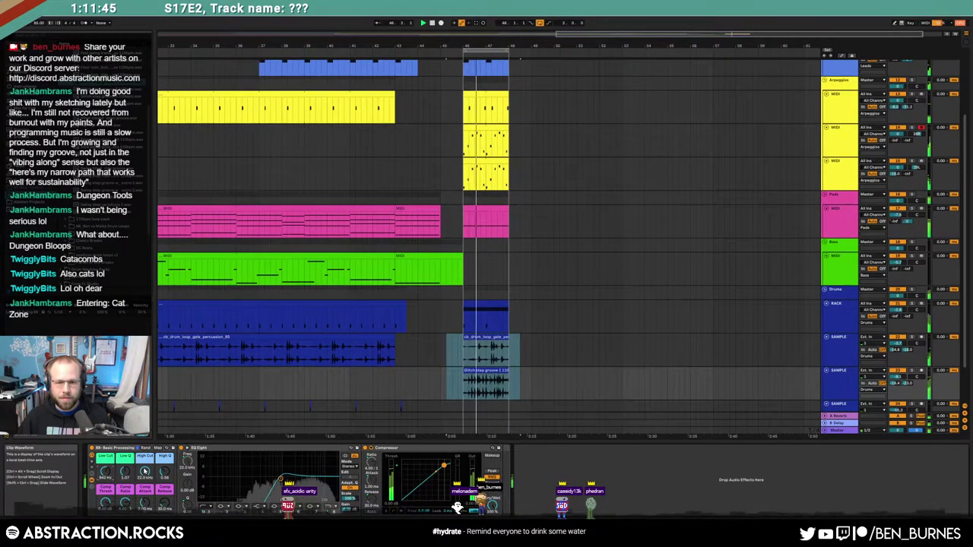
pyautogui.press('space')
pyautogui.click(591, 353)
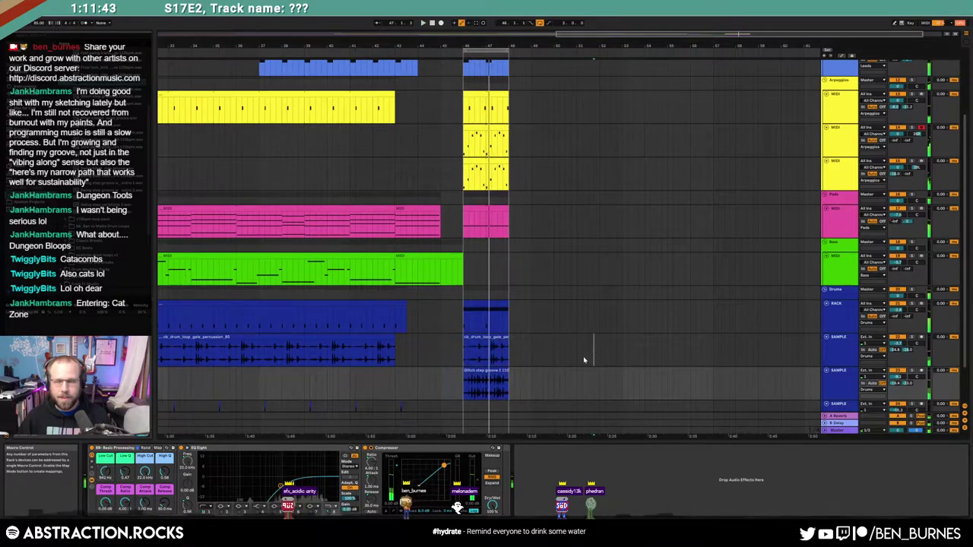
# Step: Move the second lead and first arpeggio clips from bar 46 to bar 48, and the pad clip to bar 50
pyautogui.scroll(2, 561, 357)
pyautogui.scroll(1, 558, 350)
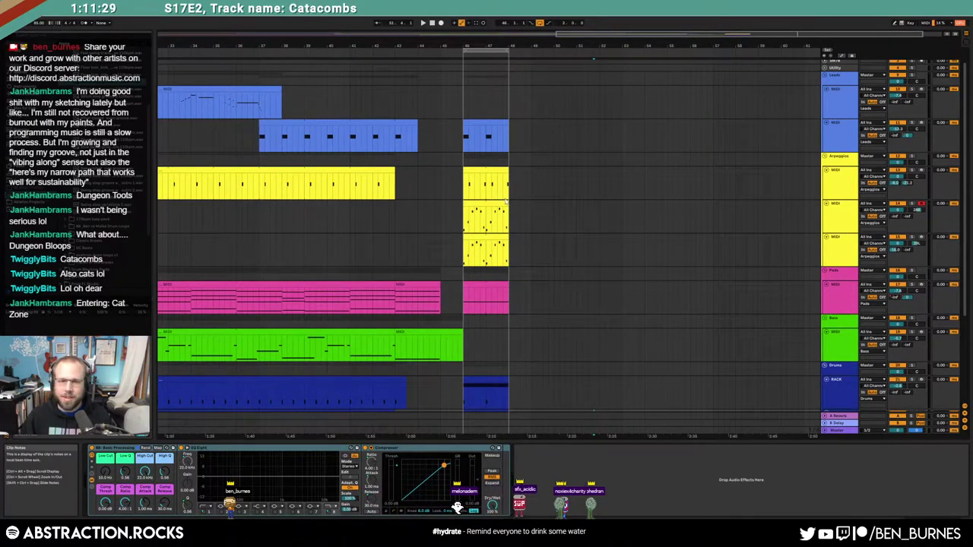
pyautogui.click(466, 137)
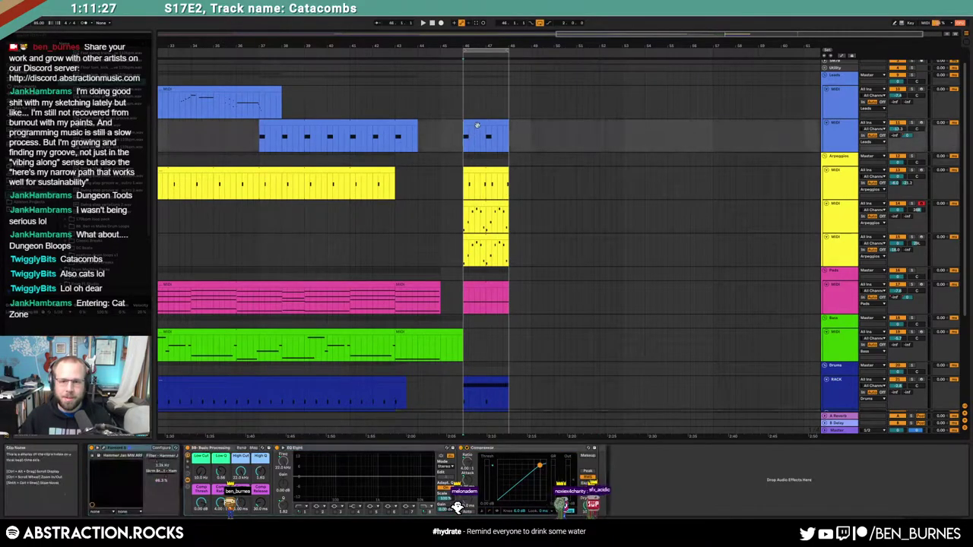
pyautogui.press('a')
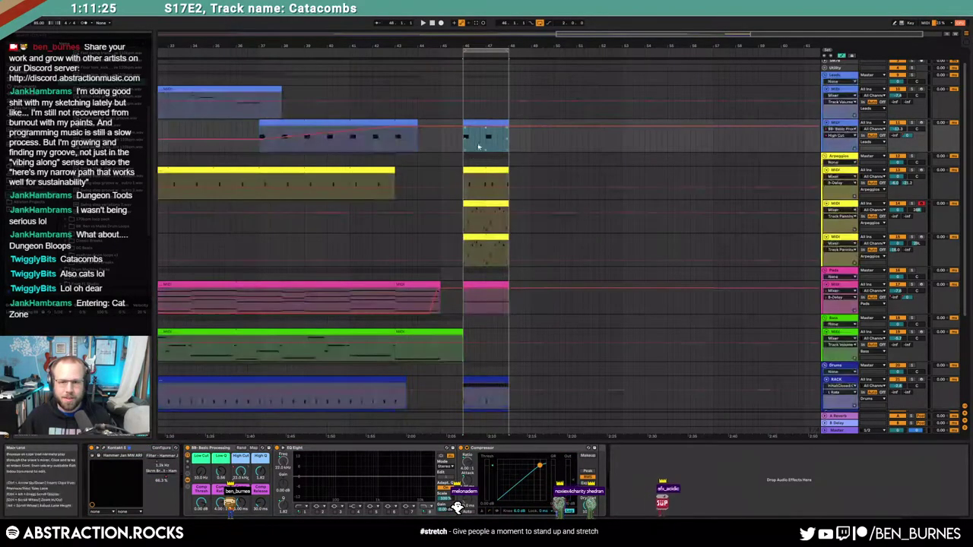
pyautogui.click(458, 127)
pyautogui.moveTo(463, 127); pyautogui.dragTo(512, 137)
pyautogui.press('a')
pyautogui.moveTo(487, 174); pyautogui.dragTo(532, 174)
pyautogui.moveTo(486, 293); pyautogui.dragTo(570, 287)
# Step: Extend all three arpeggio clips and the second lead clip to bar 52
pyautogui.moveTo(507, 207); pyautogui.dragTo(601, 211)
pyautogui.moveTo(507, 238); pyautogui.dragTo(601, 244)
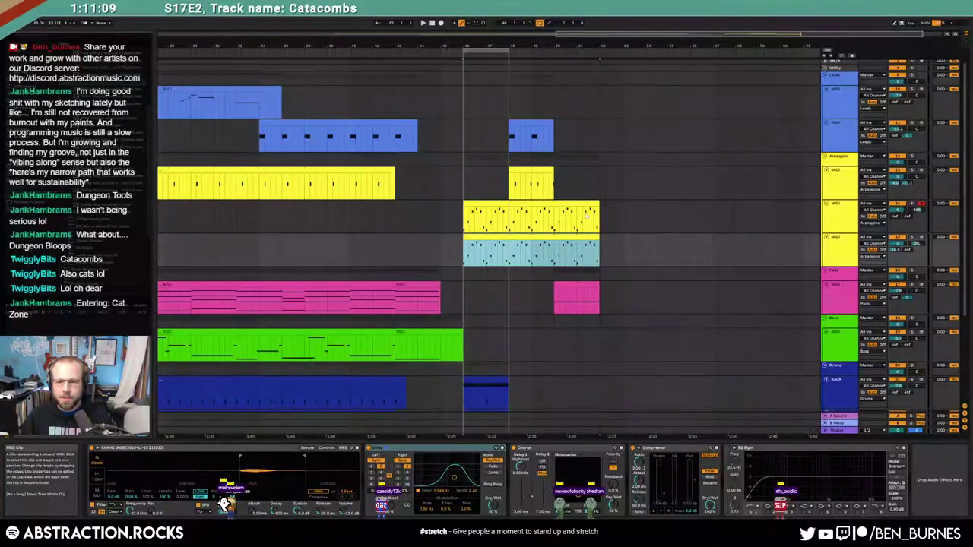
pyautogui.moveTo(553, 183); pyautogui.dragTo(599, 183)
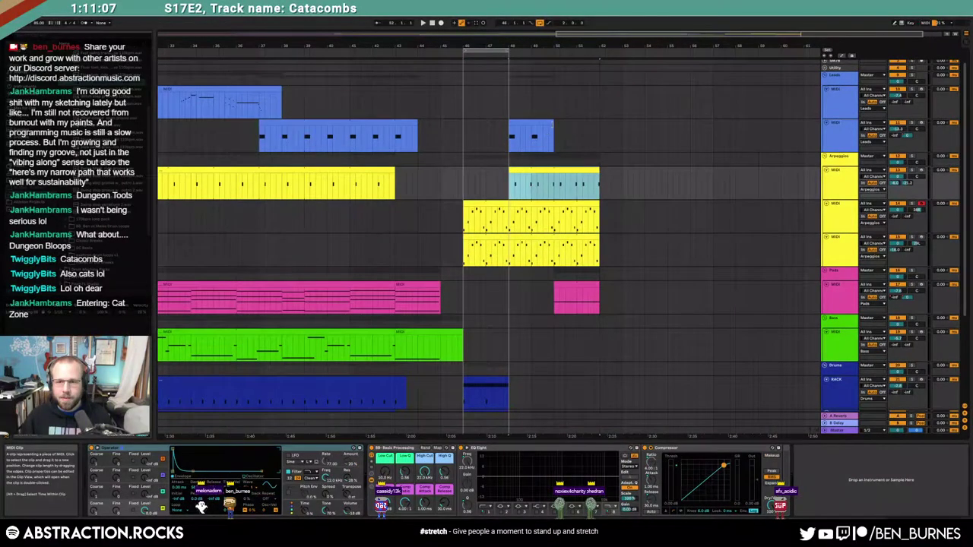
pyautogui.moveTo(553, 126); pyautogui.dragTo(596, 130)
# Step: Move the drum rack clip and both percussion loop clips from bar 46 to bar 52
pyautogui.scroll(-5, 599, 152)
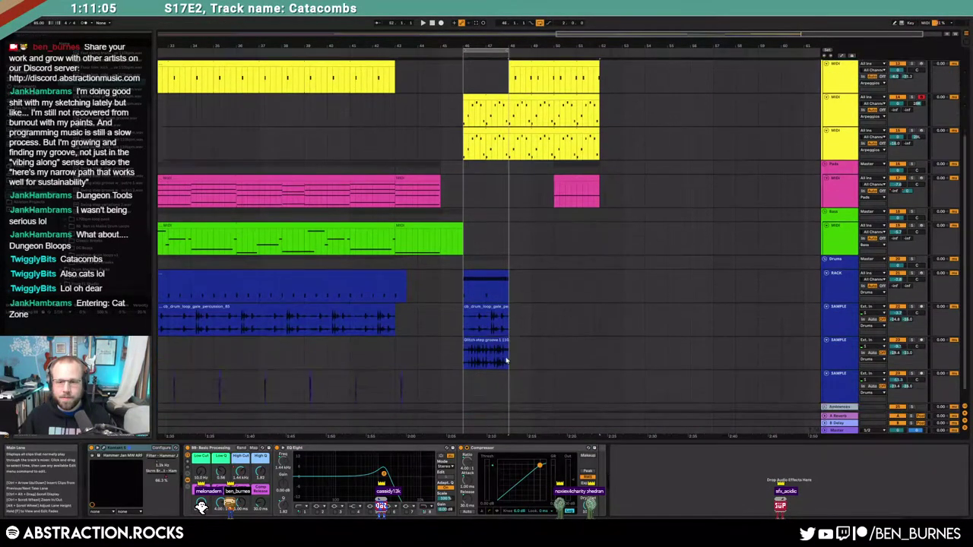
pyautogui.moveTo(466, 293); pyautogui.dragTo(515, 357)
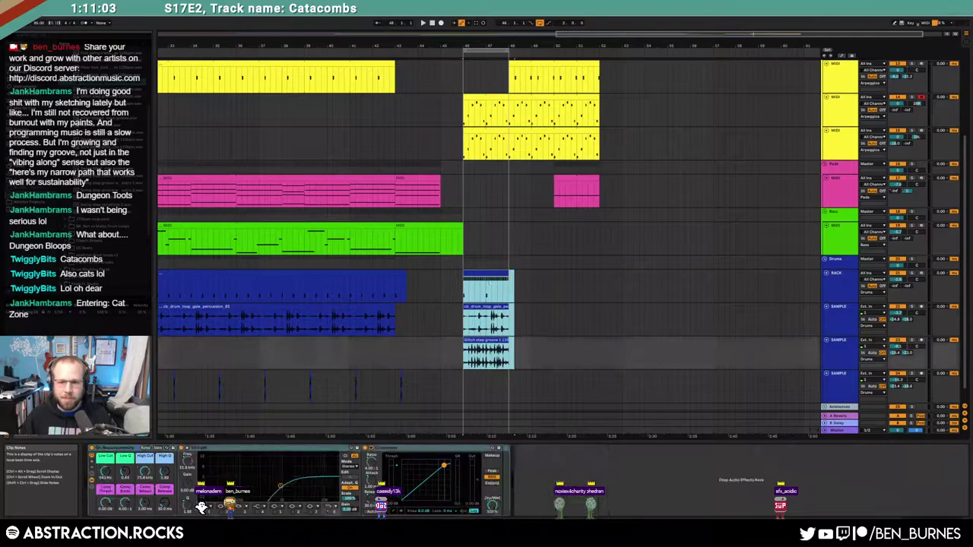
pyautogui.moveTo(488, 278); pyautogui.dragTo(624, 279)
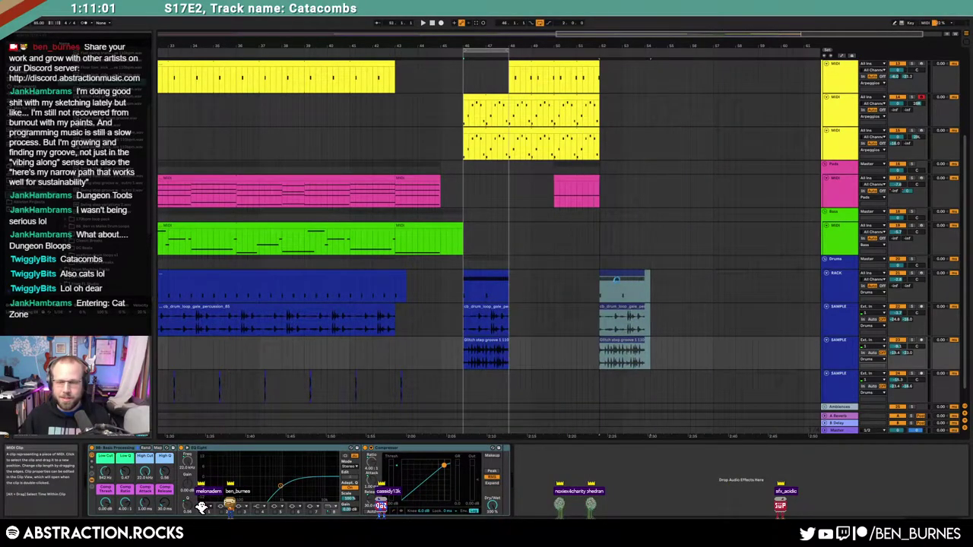
# Step: Extend the third arpeggio clip and the pad clip to bar 54
pyautogui.scroll(5, 609, 260)
pyautogui.moveTo(598, 222); pyautogui.dragTo(650, 224)
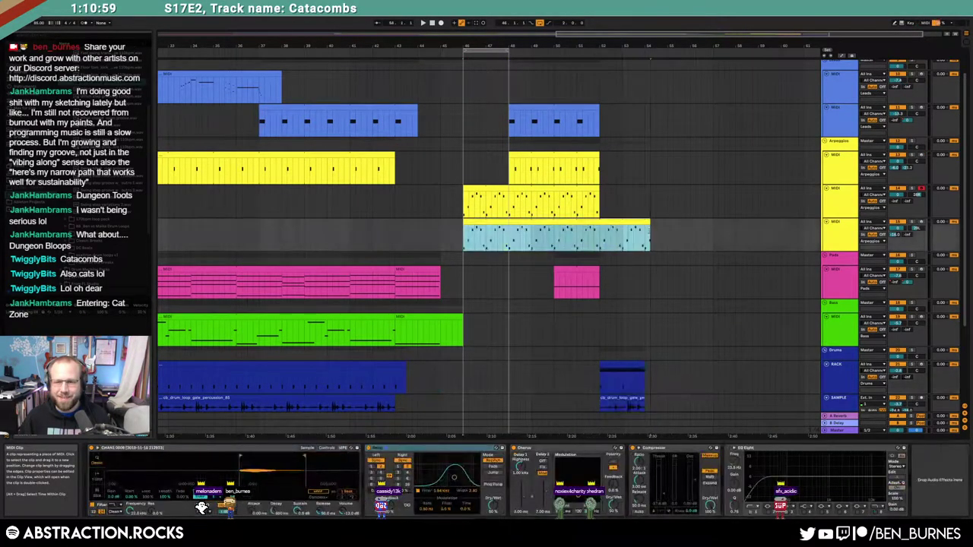
pyautogui.moveTo(598, 268); pyautogui.dragTo(639, 268)
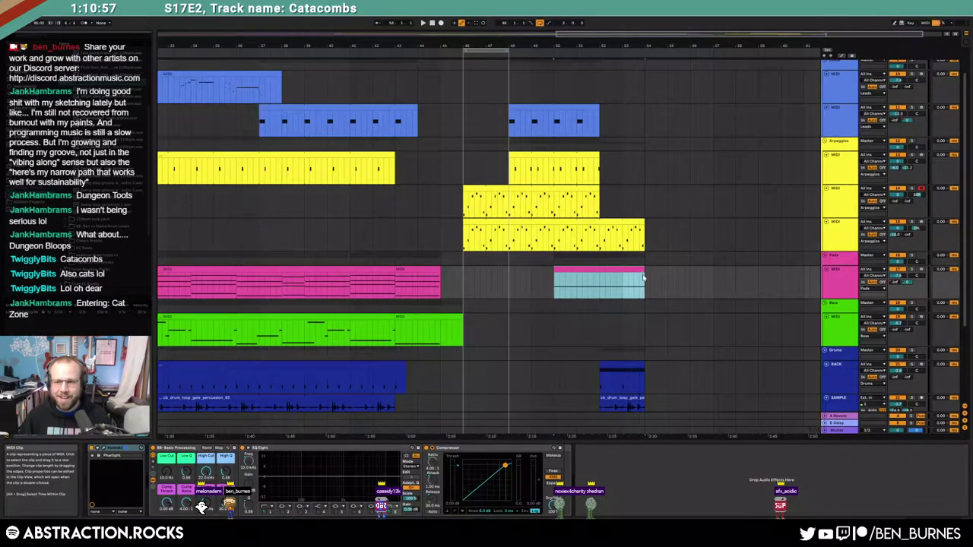
# Step: Play from bar 42, extend the second lead and first two arpeggio clips to bar 54, and move the loop to bars 52–54
pyautogui.click(373, 211)
pyautogui.press('space')
pyautogui.moveTo(599, 110); pyautogui.dragTo(646, 112)
pyautogui.moveTo(490, 51); pyautogui.dragTo(628, 62)
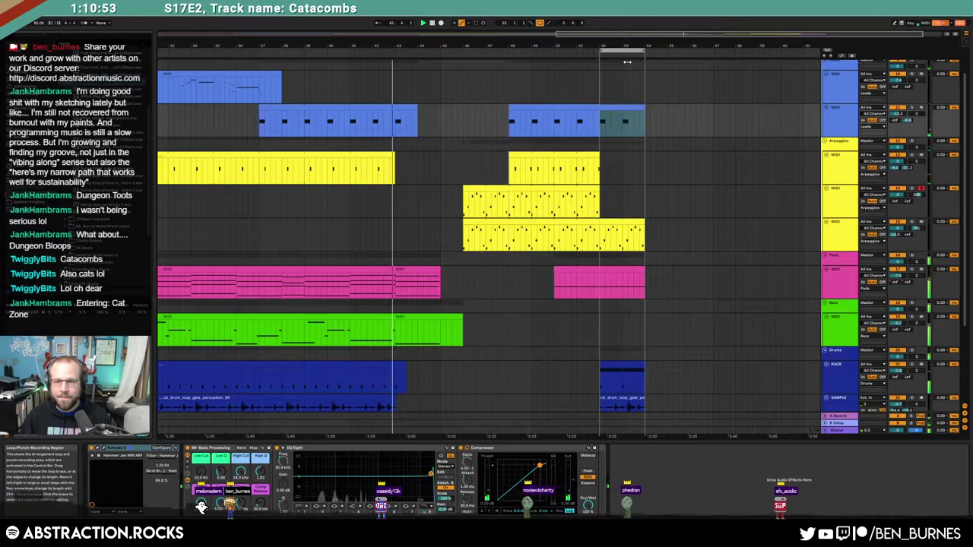
pyautogui.moveTo(599, 168); pyautogui.dragTo(639, 168)
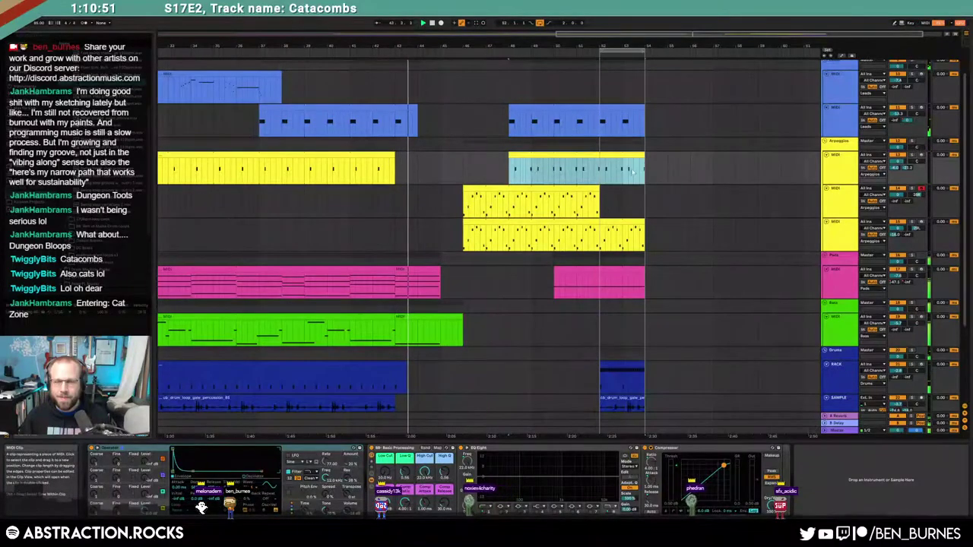
pyautogui.moveTo(599, 202); pyautogui.dragTo(644, 200)
pyautogui.click(671, 239)
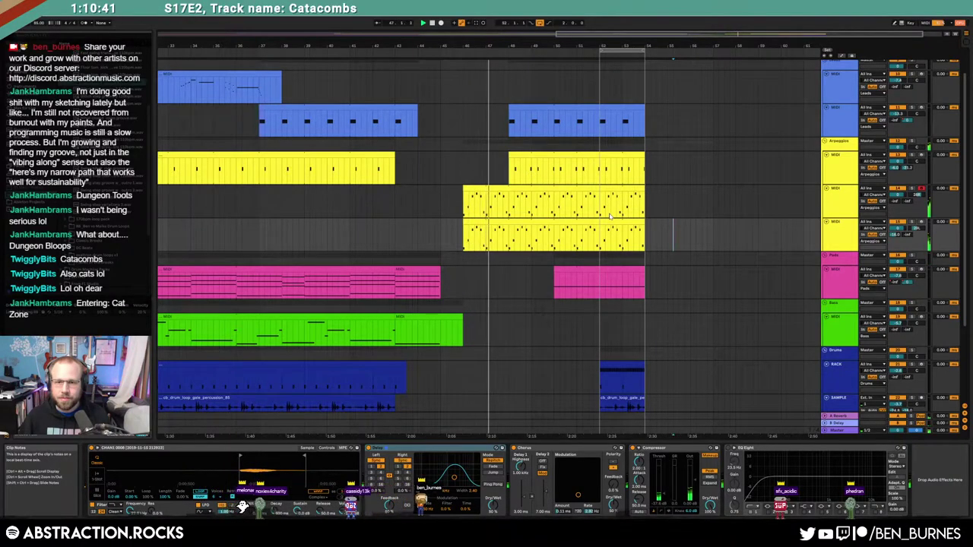
# Step: Arm the first lead track for recording and extend the second lead and first arpeggio clips to bar 56
pyautogui.click(903, 82)
pyautogui.click(922, 75)
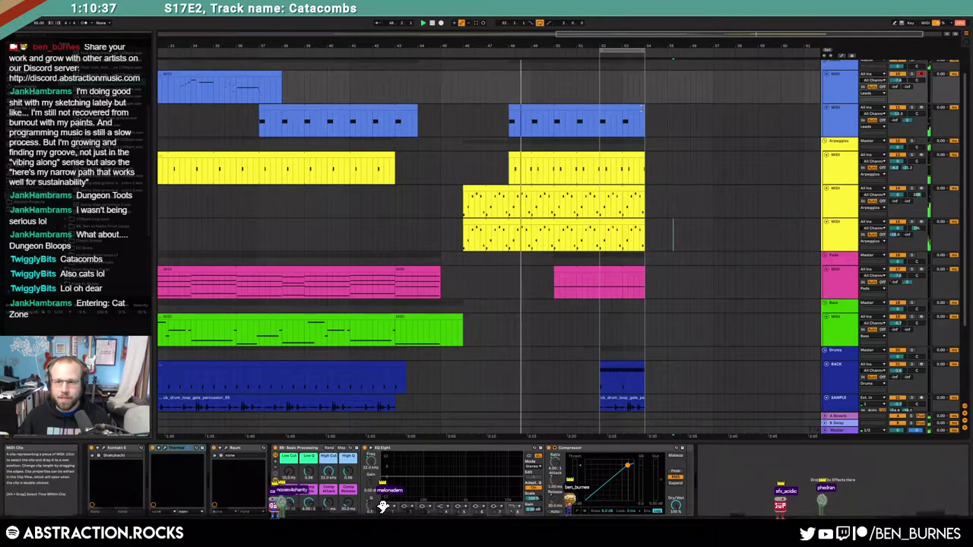
pyautogui.moveTo(639, 109); pyautogui.dragTo(684, 111)
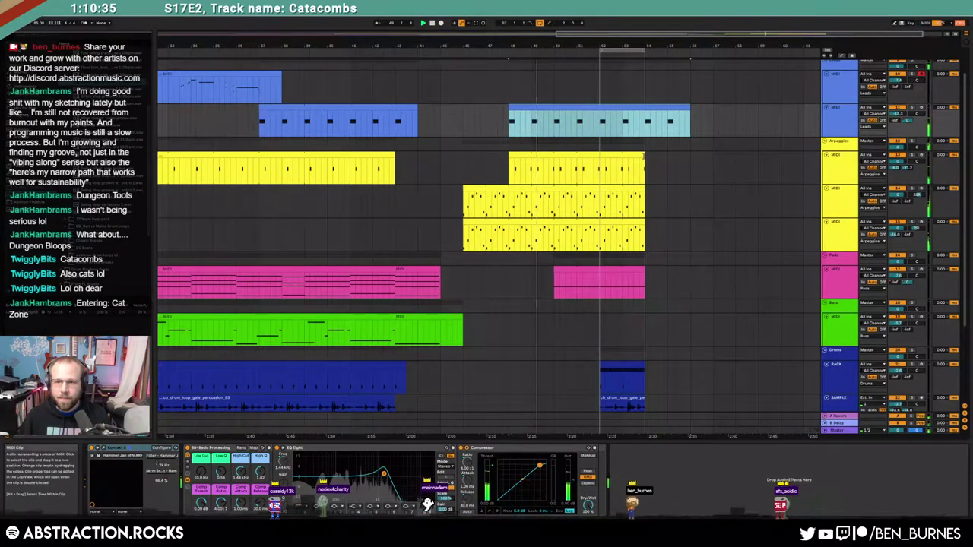
pyautogui.moveTo(642, 161); pyautogui.dragTo(688, 163)
# Step: Extend the second and third arpeggio, pad, drum rack and percussion loop clips to bar 56
pyautogui.moveTo(653, 195); pyautogui.dragTo(602, 471)
pyautogui.moveTo(600, 204); pyautogui.dragTo(666, 488)
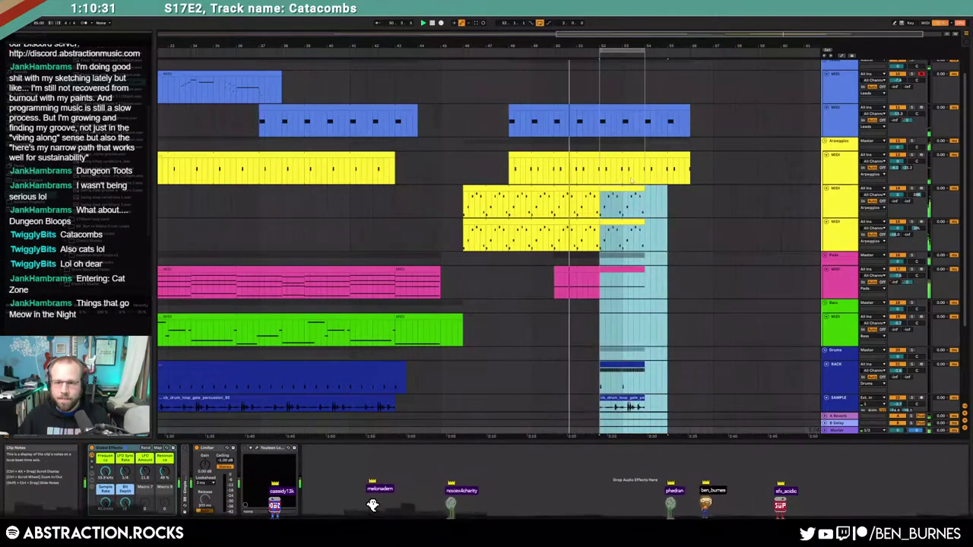
pyautogui.hotkey('ctrl', 'd')
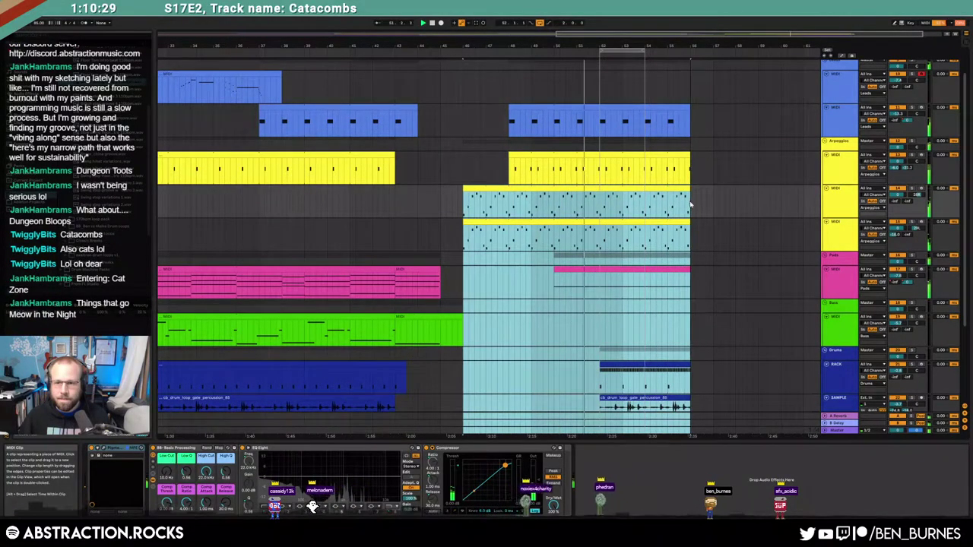
pyautogui.click(652, 77)
# Step: Set the loop to bars 52–56 and record a melody on the first lead track
pyautogui.moveTo(600, 203); pyautogui.dragTo(685, 204)
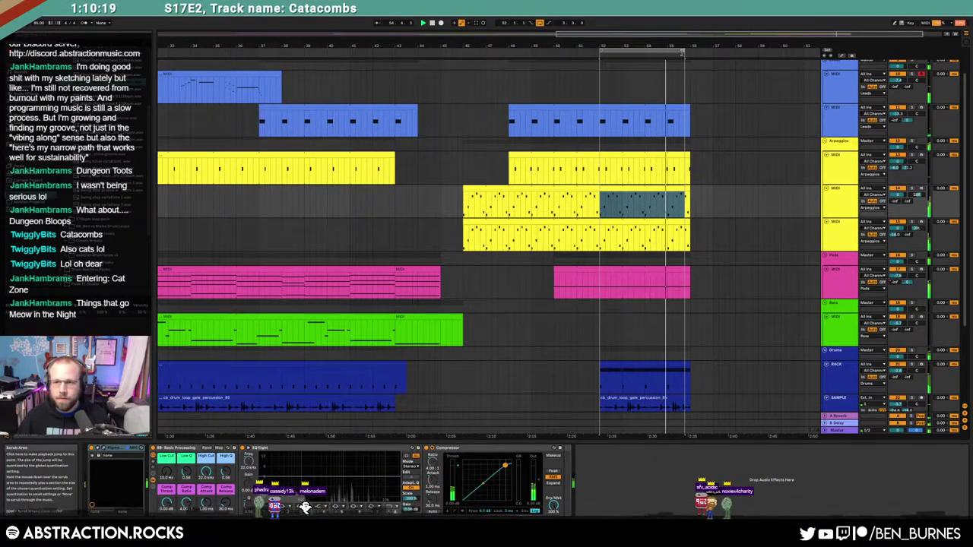
pyautogui.moveTo(683, 52); pyautogui.dragTo(688, 53)
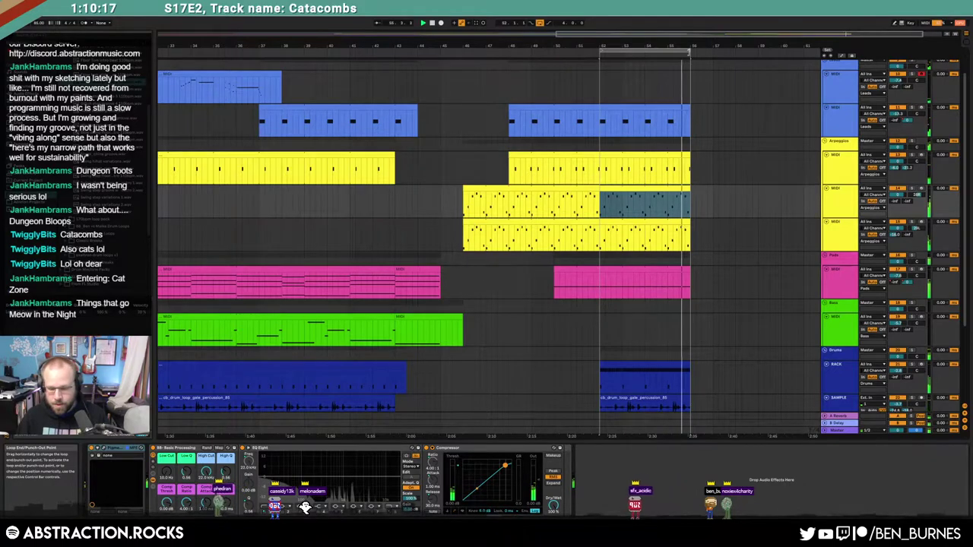
pyautogui.press('F9')
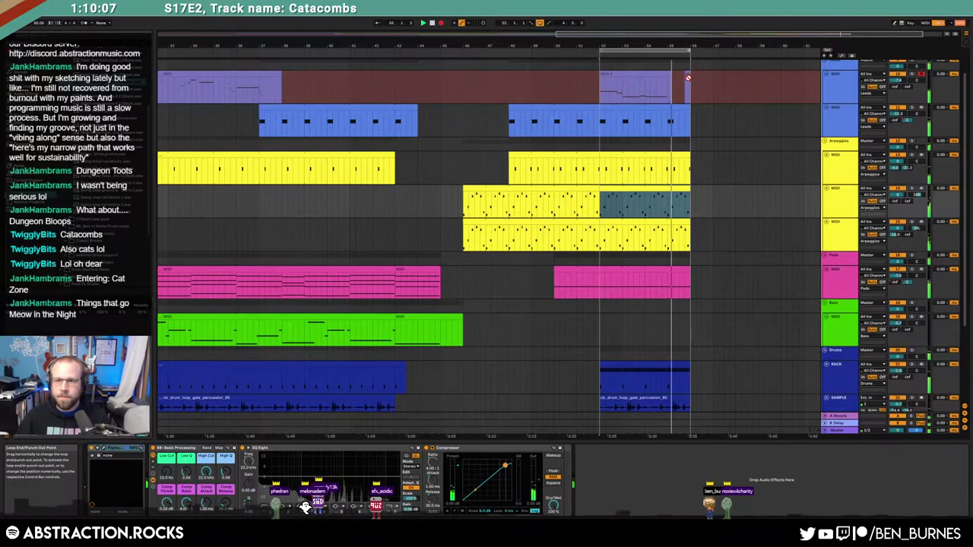
pyautogui.press('F9')
# Step: Delete the short leftover recorded fragment just before bar 56 on the first lead track
pyautogui.moveTo(688, 91)
pyautogui.mouseDown()
pyautogui.moveTo(675, 77)
pyautogui.moveTo(701, 85)
pyautogui.mouseUp()
pyautogui.press('Delete')
pyautogui.click(716, 84)
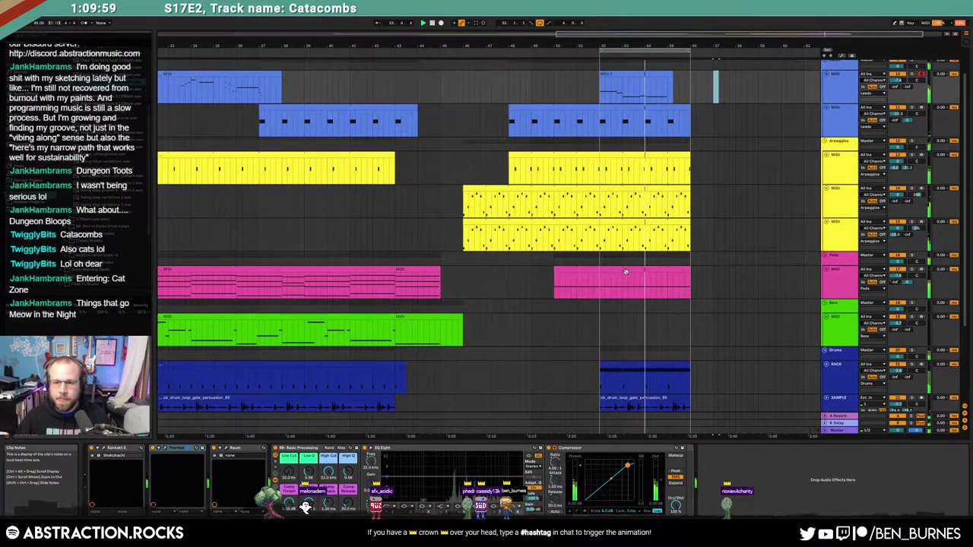
# Step: Select the drum rack clip at bar 52, stop playback and look through the sample library in the browser
pyautogui.scroll(-4, 626, 271)
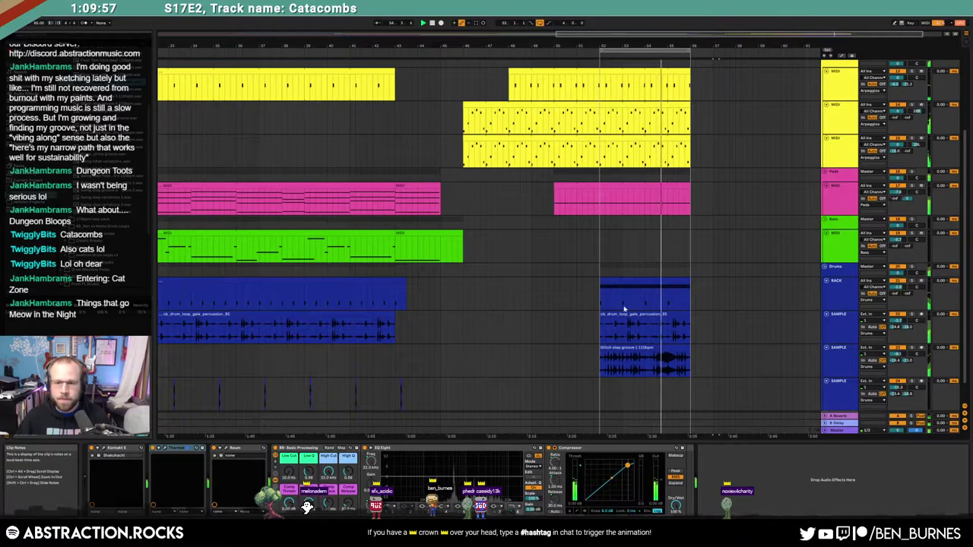
pyautogui.click(637, 304)
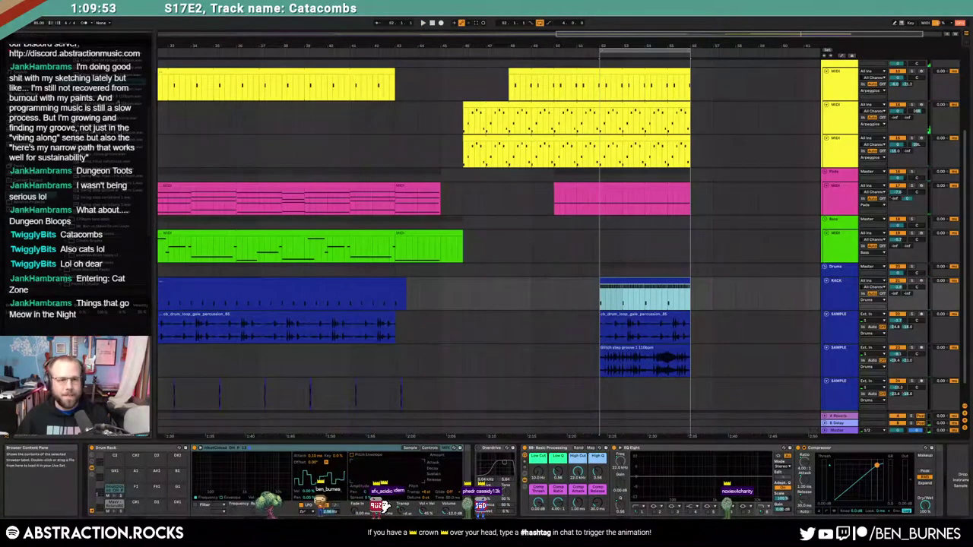
pyautogui.moveTo(150, 123); pyautogui.dragTo(138, 77)
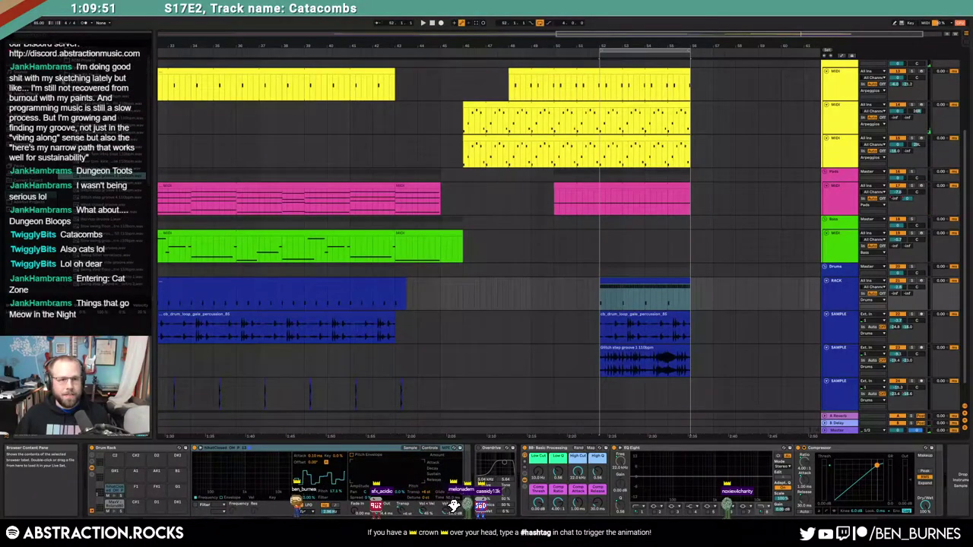
pyautogui.click(63, 94)
pyautogui.click(62, 87)
pyautogui.moveTo(150, 59); pyautogui.dragTo(151, 242)
pyautogui.click(90, 218)
pyautogui.press('Left')
pyautogui.press('Left')
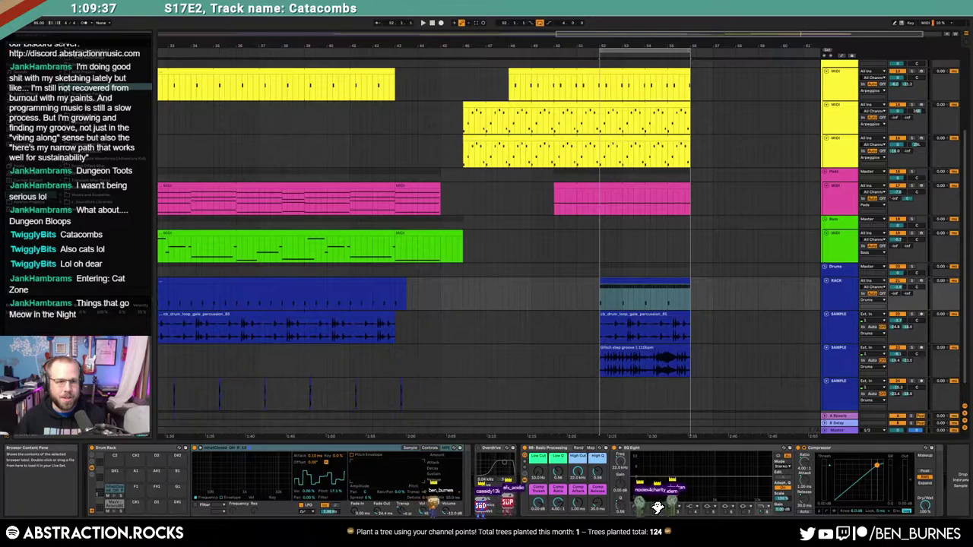
# Step: Browse the sample library's folders down to the VEE snare samples
pyautogui.click(61, 152)
pyautogui.click(66, 256)
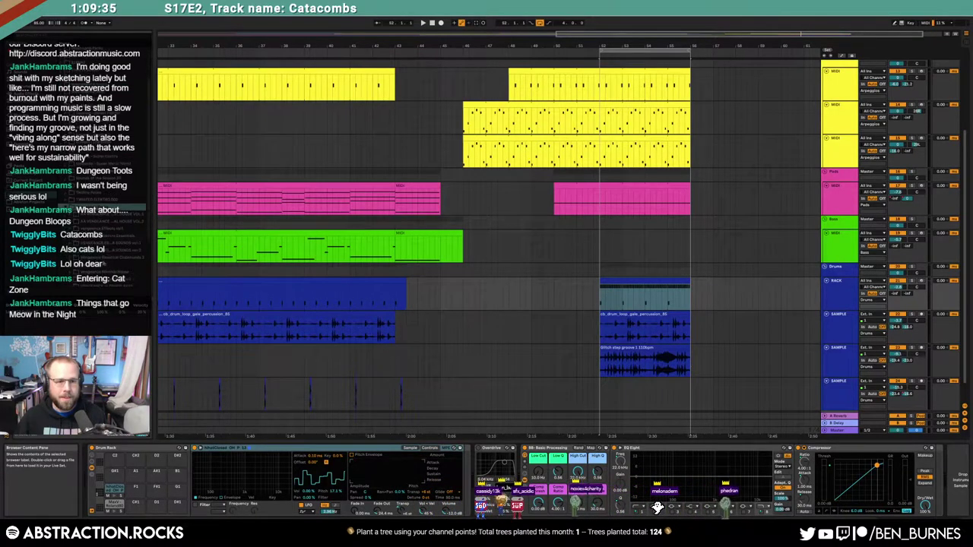
pyautogui.moveTo(149, 187); pyautogui.dragTo(149, 231)
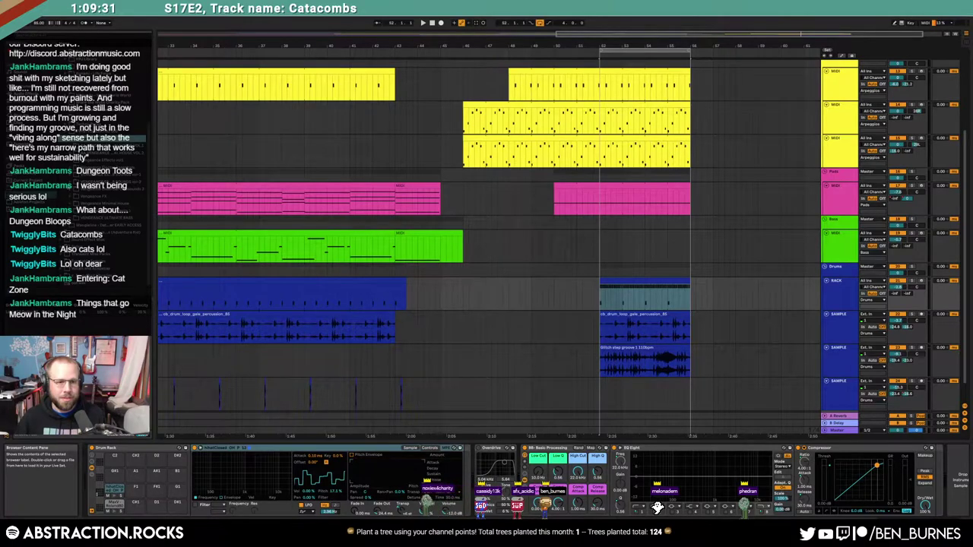
pyautogui.click(71, 168)
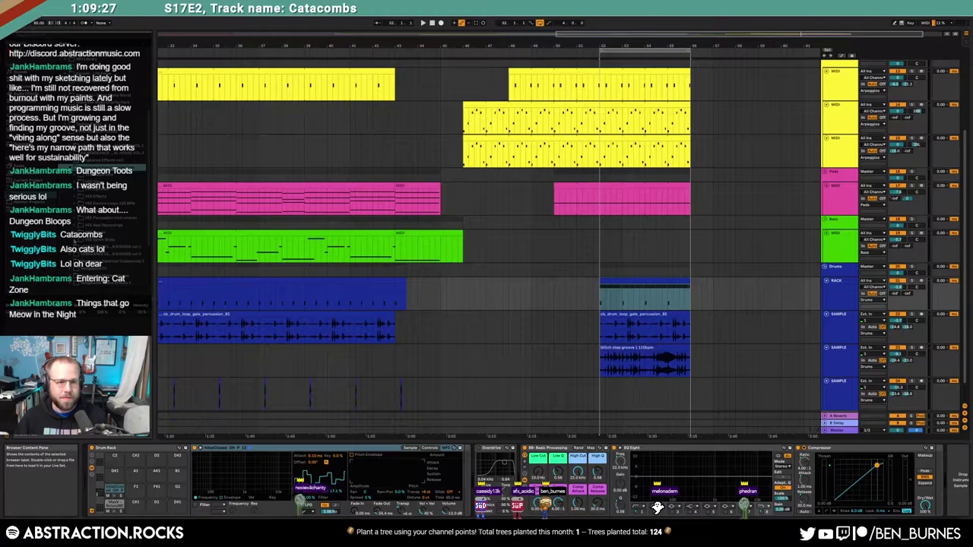
pyautogui.click(89, 233)
pyautogui.click(106, 247)
pyautogui.scroll(-2, 108, 245)
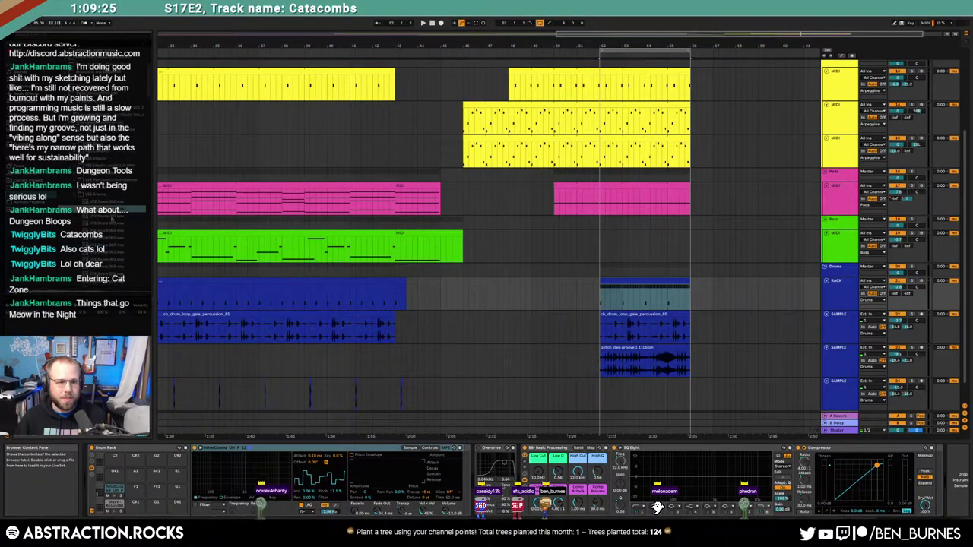
# Step: Audition the VEE snare samples and load VEE Snare 015 into the drum rack
pyautogui.click(111, 217)
pyautogui.click(102, 230)
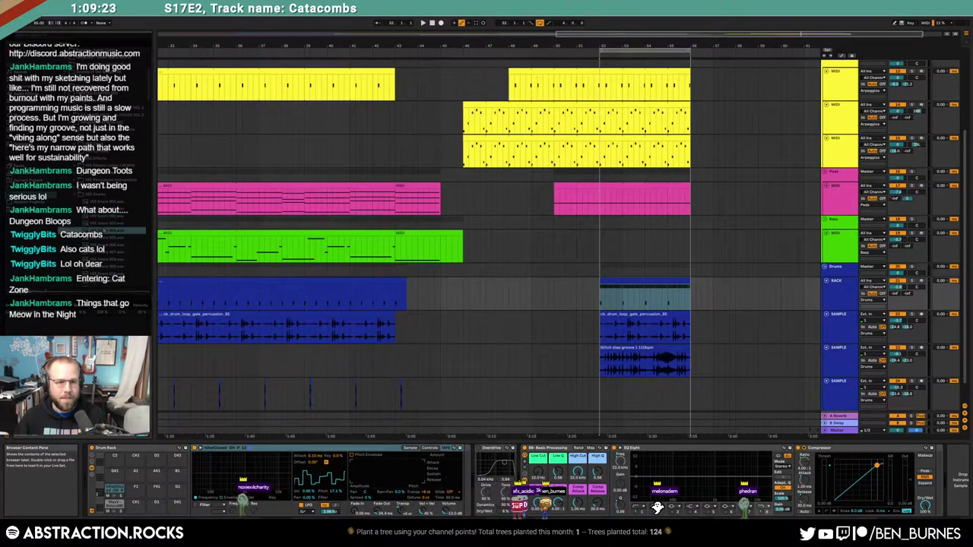
pyautogui.click(102, 224)
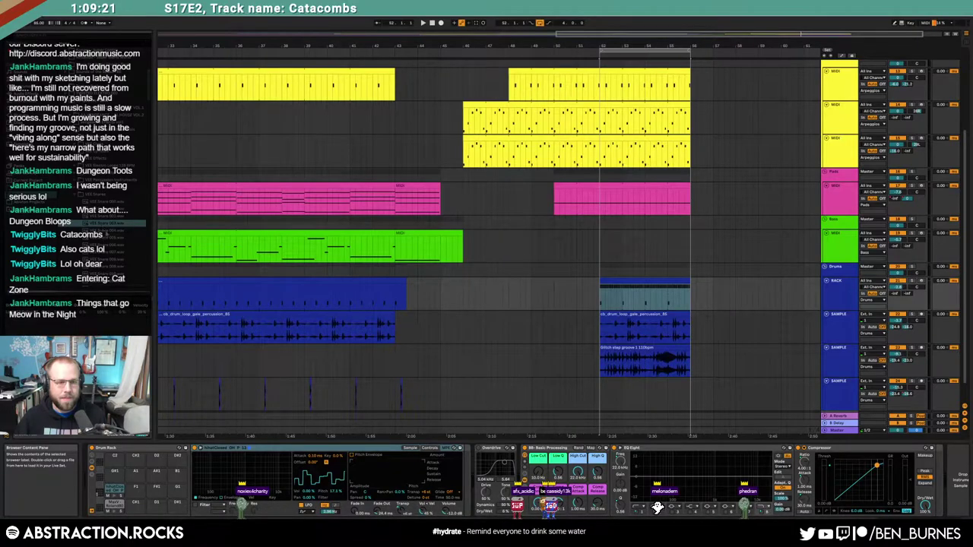
pyautogui.press('Down')
pyautogui.press('Down')
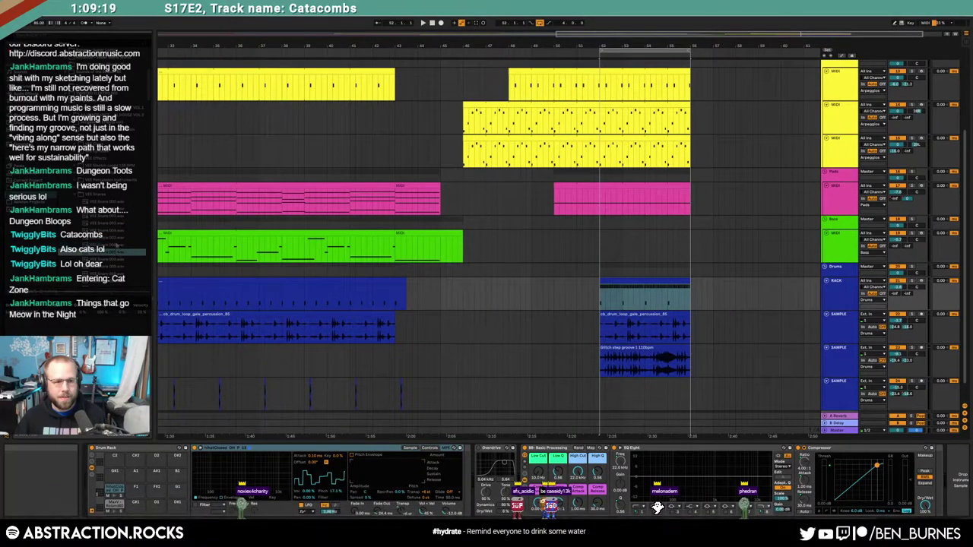
pyautogui.press('Down')
pyautogui.press('Down')
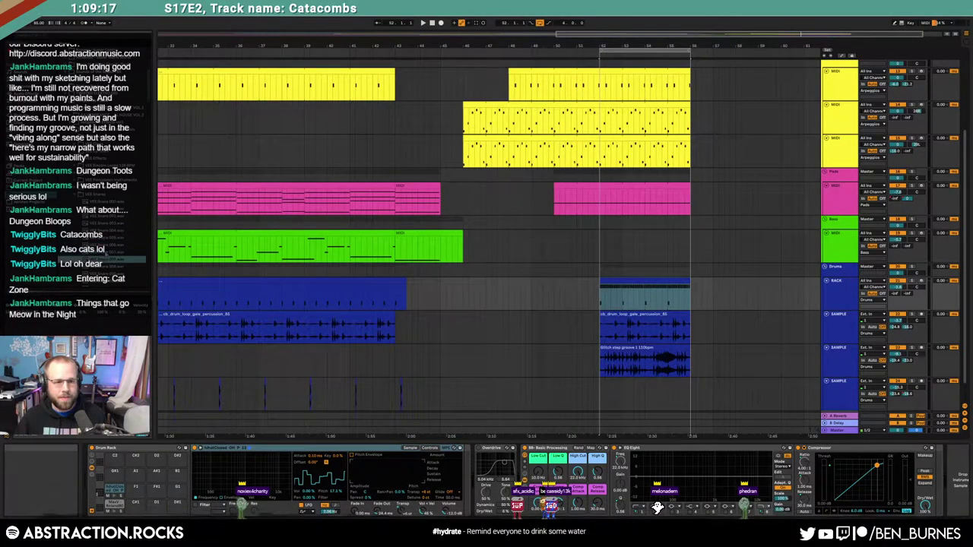
pyautogui.scroll(-5, 100, 260)
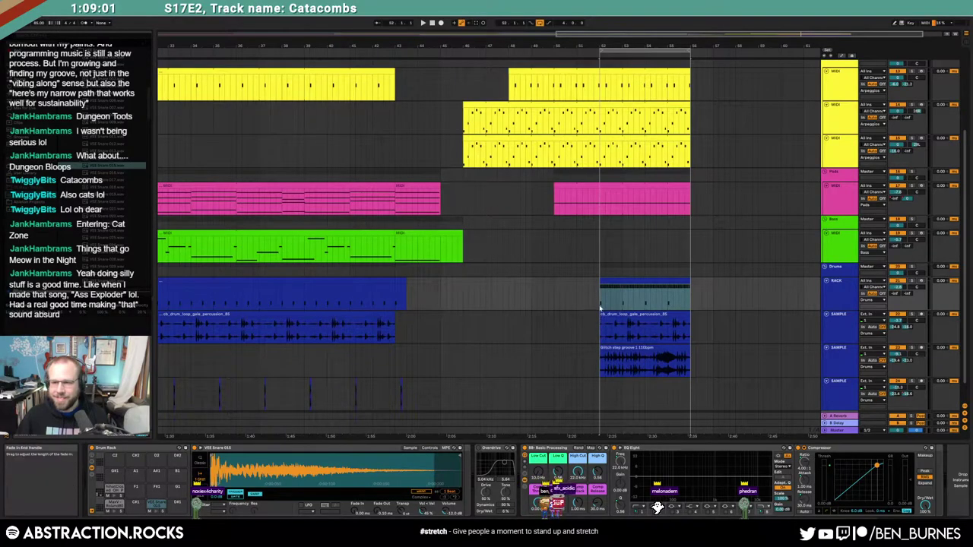
# Step: Set the glitch step groove clip's loop to the sample section it plays between bars 52 and 56
pyautogui.click(602, 307)
pyautogui.keyDown('shift'); pyautogui.click(693, 365); pyautogui.keyUp('shift')
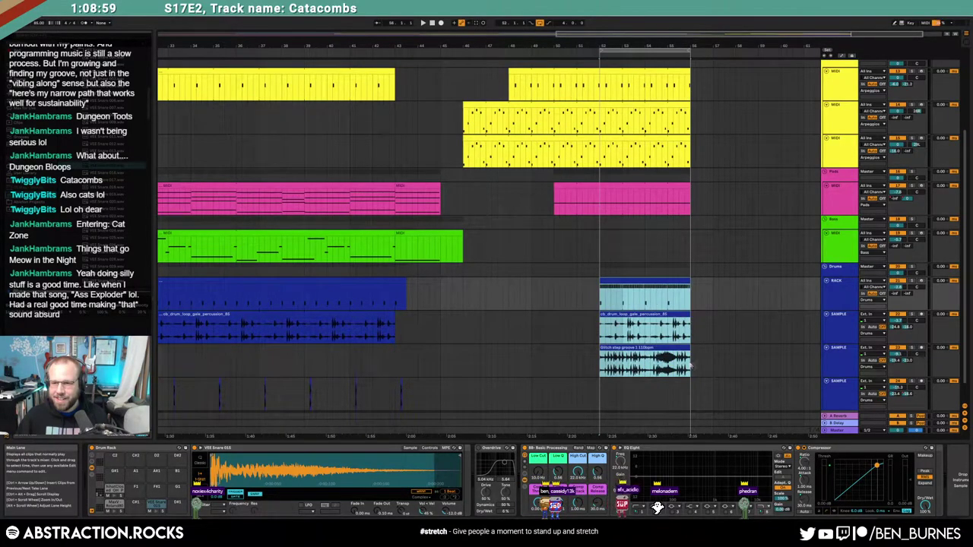
pyautogui.moveTo(690, 365); pyautogui.dragTo(691, 365)
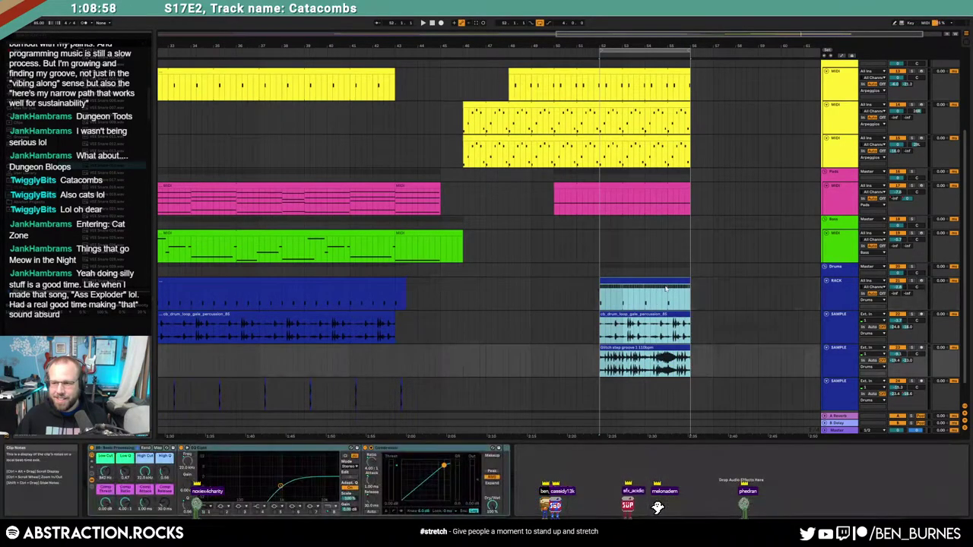
pyautogui.doubleClick(645, 345)
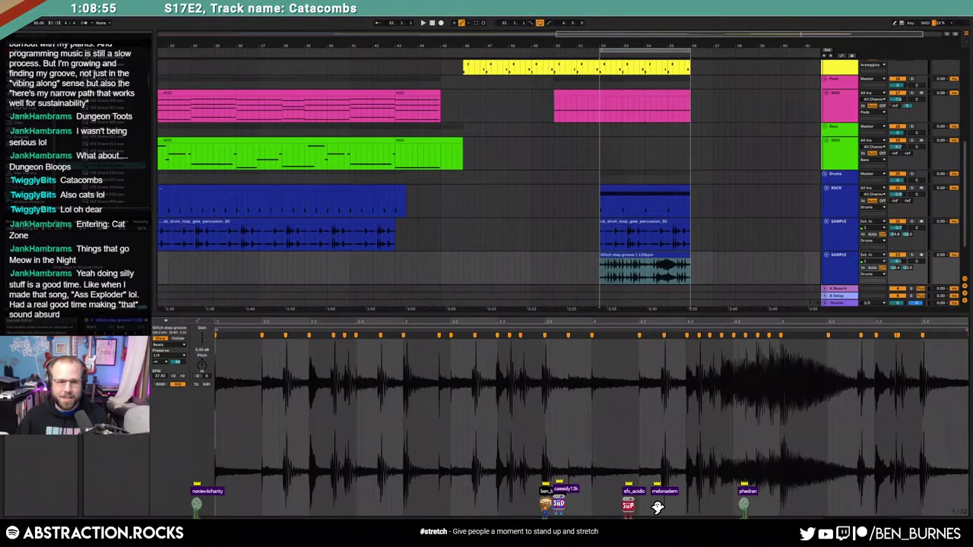
pyautogui.moveTo(467, 319); pyautogui.dragTo(467, 296)
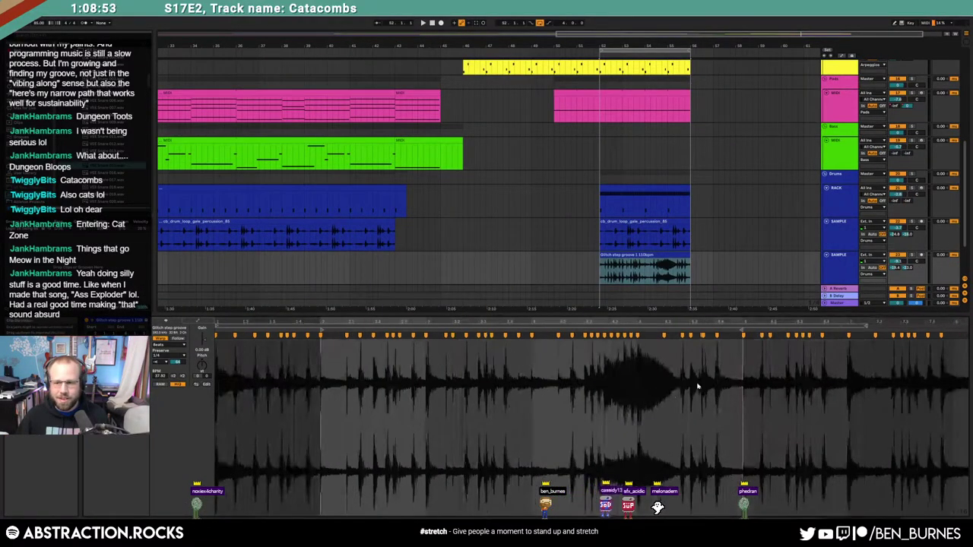
pyautogui.moveTo(744, 371); pyautogui.dragTo(321, 384)
pyautogui.hotkey('ctrl', 'l')
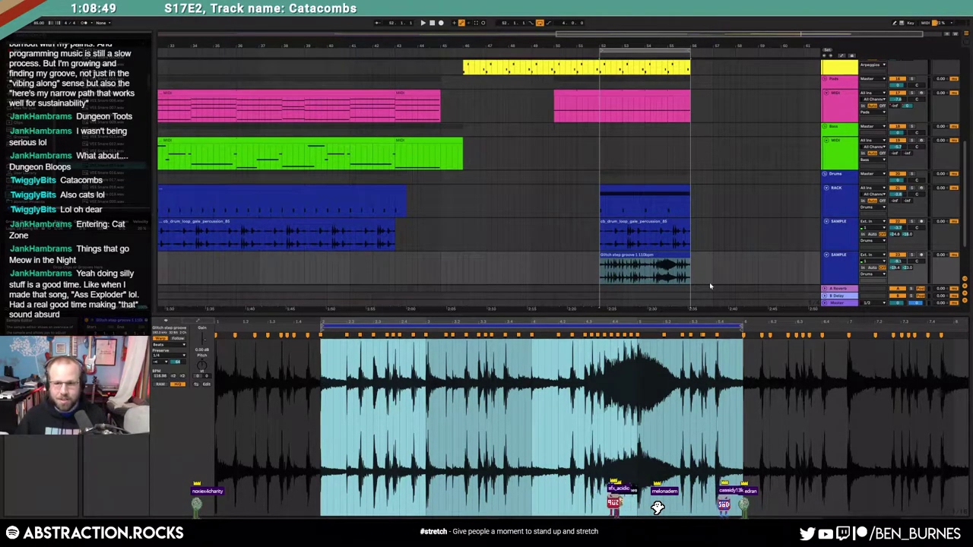
# Step: Extend the drum rack, percussion loop and glitch step groove clips together to bar 60
pyautogui.click(666, 226)
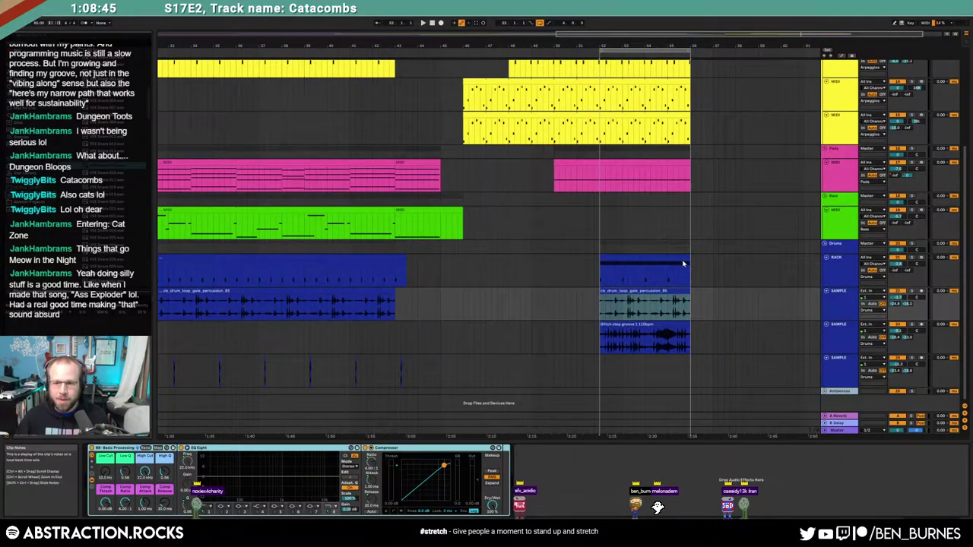
pyautogui.click(683, 263)
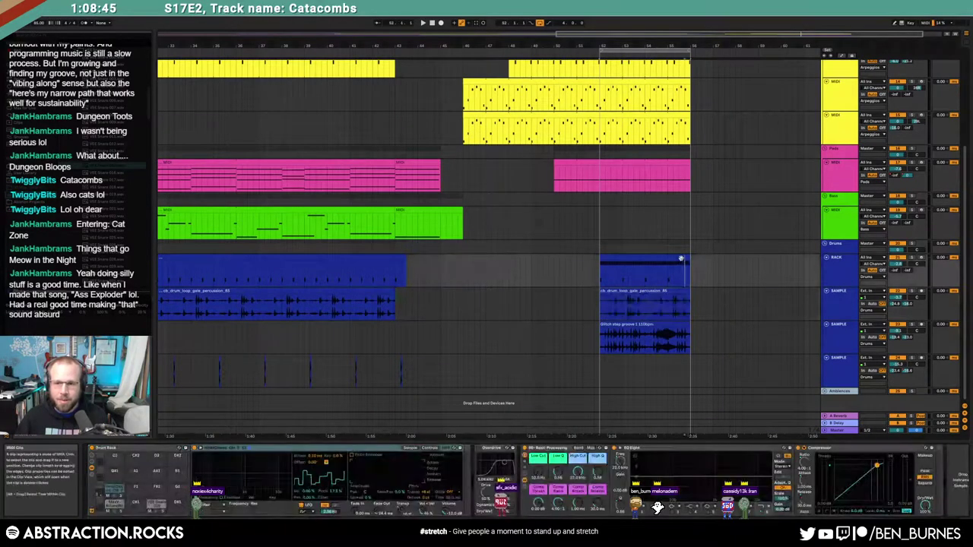
pyautogui.keyDown('shift'); pyautogui.click(681, 324); pyautogui.keyUp('shift')
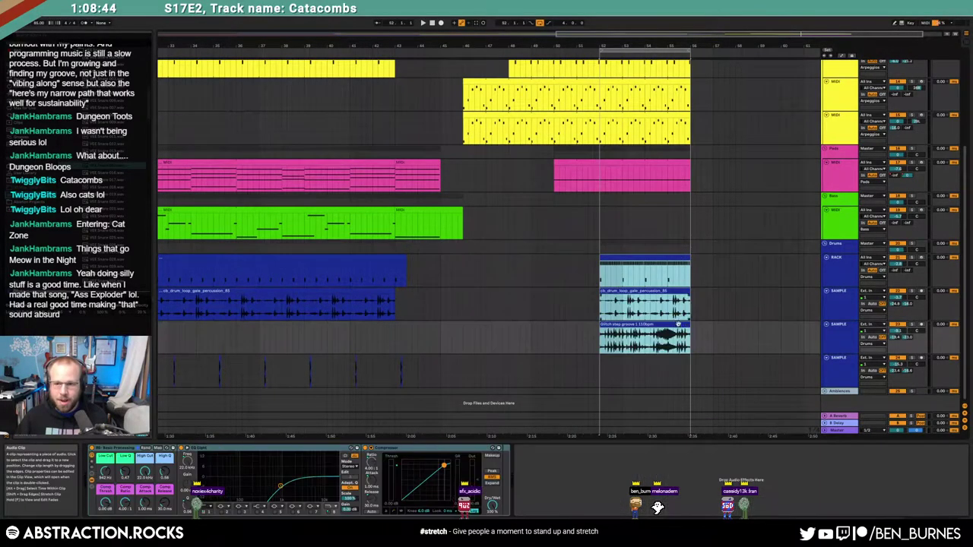
pyautogui.moveTo(773, 327); pyautogui.dragTo(782, 327)
pyautogui.click(793, 334)
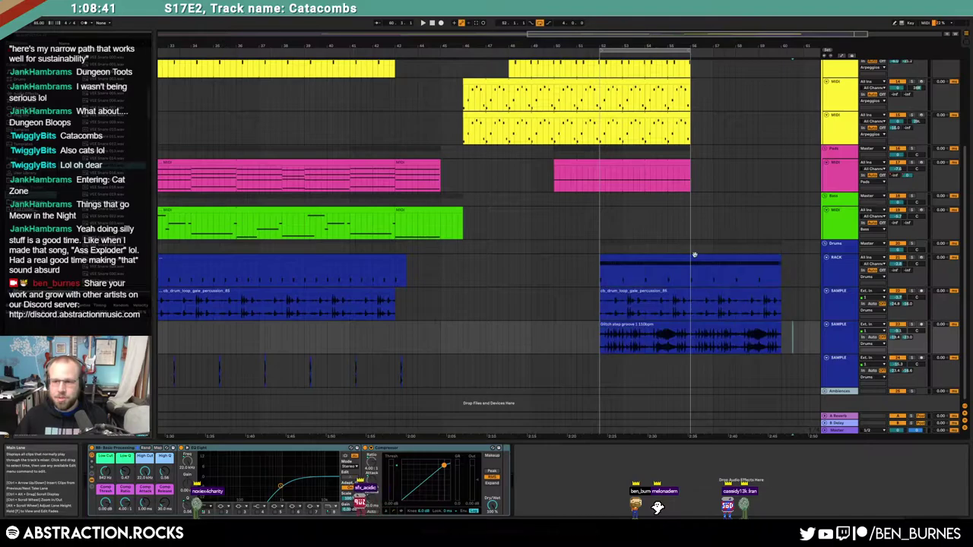
# Step: Add VEE Snare 015 hits on beats 2 and 4 of the drum rack part from bar 56 to bar 60
pyautogui.moveTo(692, 270); pyautogui.dragTo(791, 278)
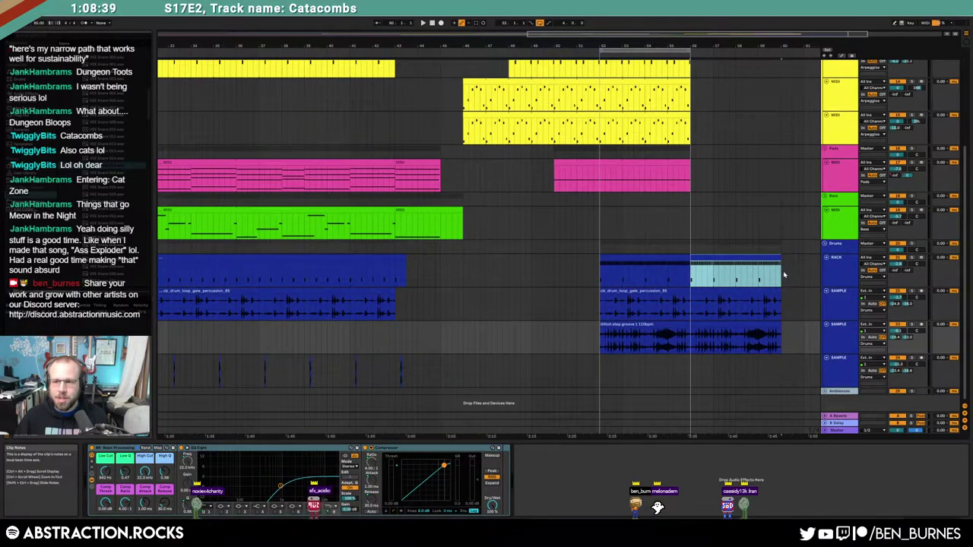
pyautogui.doubleClick(760, 257)
pyautogui.click(431, 386)
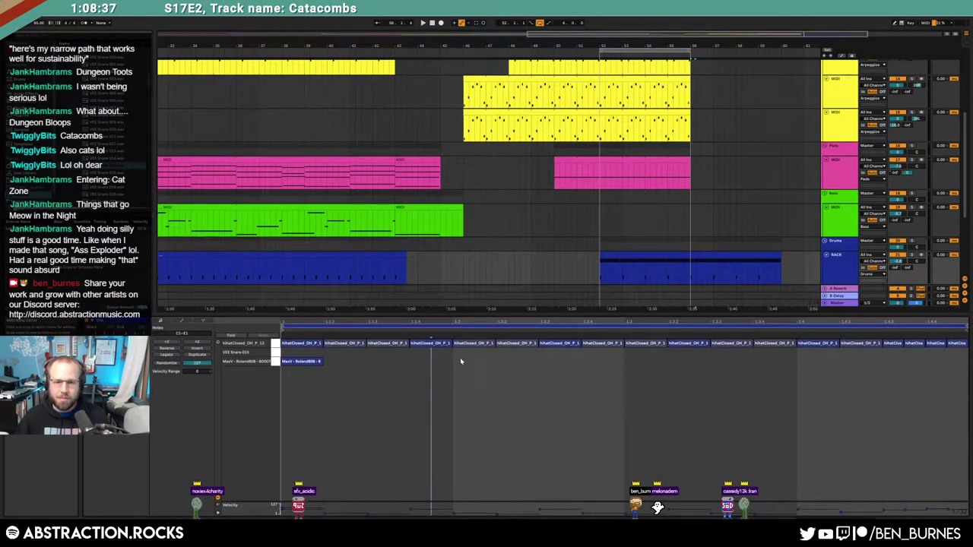
pyautogui.doubleClick(486, 352)
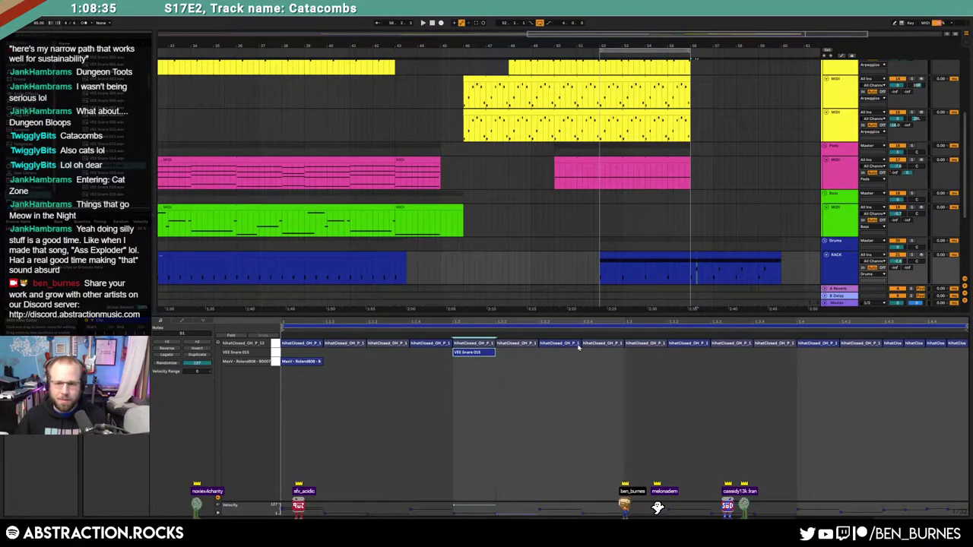
pyautogui.moveTo(621, 356); pyautogui.dragTo(301, 353)
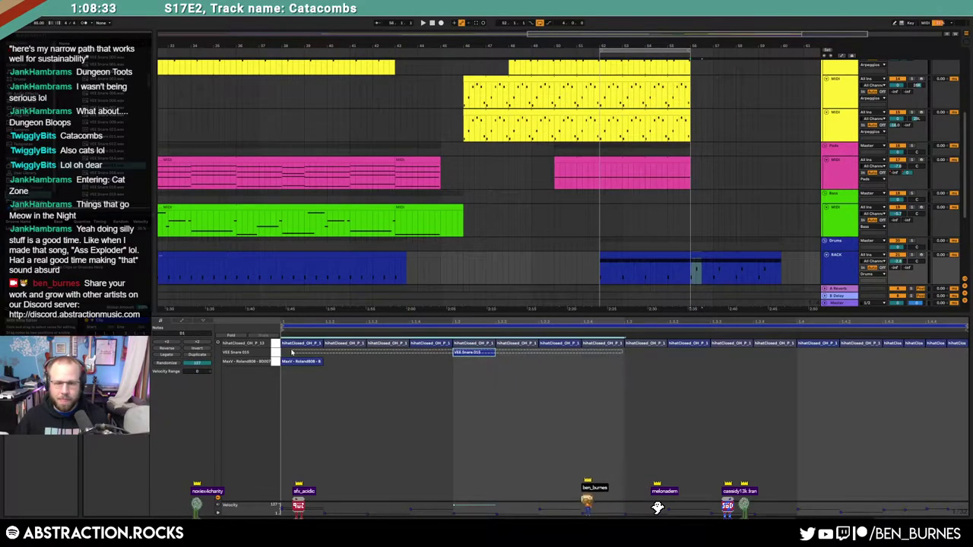
pyautogui.click(717, 271)
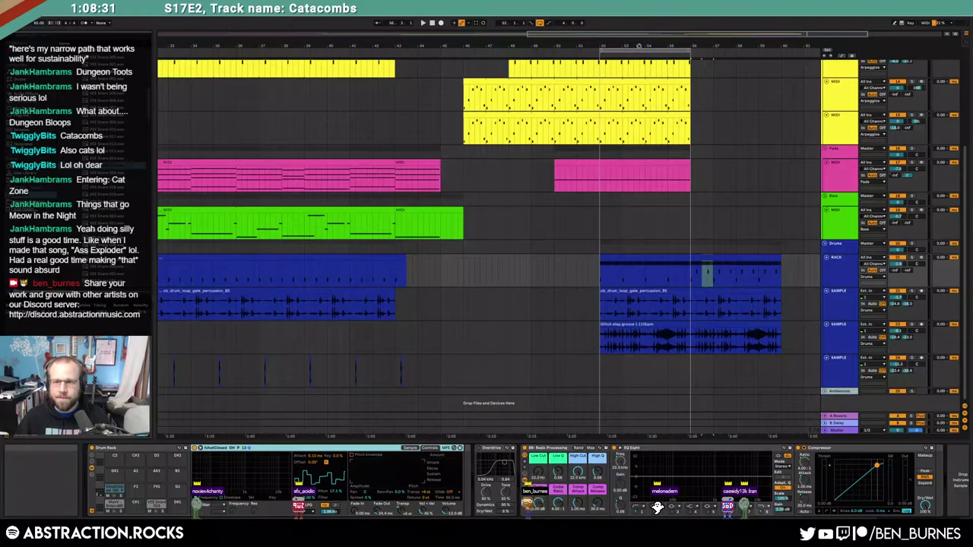
# Step: Move the arrangement loop to bars 56–60 and extend the pad part to bar 60
pyautogui.moveTo(639, 50); pyautogui.dragTo(731, 52)
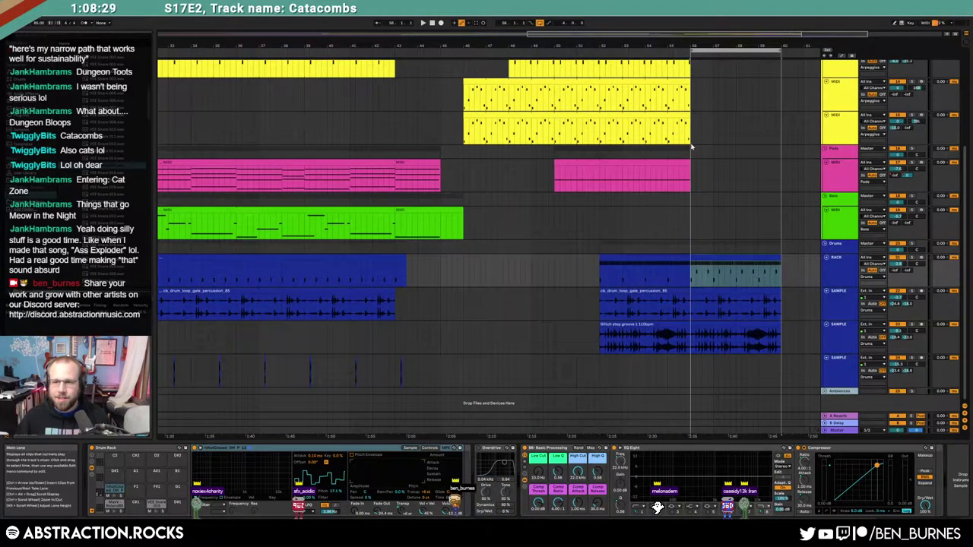
pyautogui.moveTo(689, 177)
pyautogui.mouseDown()
pyautogui.moveTo(783, 177)
pyautogui.moveTo(690, 178)
pyautogui.mouseUp()
pyautogui.scroll(2, 699, 186)
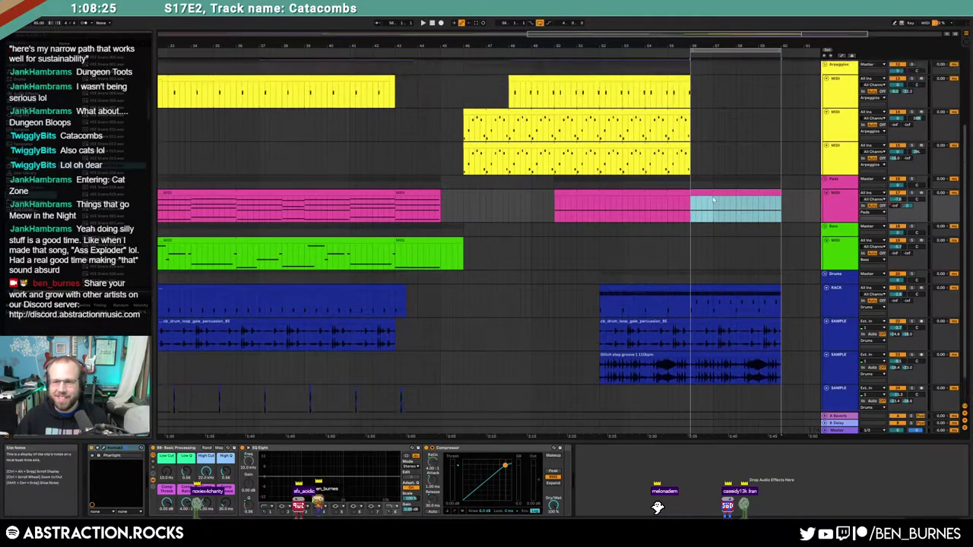
# Step: Duplicate the pad's held note from bar 56 and transpose the copy up seven semitones
pyautogui.doubleClick(713, 194)
pyautogui.moveTo(294, 385); pyautogui.dragTo(310, 437)
pyautogui.hotkey('ctrl', 'c')
pyautogui.hotkey('ctrl', 'v')
pyautogui.press('Up')
pyautogui.press('Up')
pyautogui.press('Up')
pyautogui.press('Up')
pyautogui.press('Up')
pyautogui.press('Up')
pyautogui.press('Up')
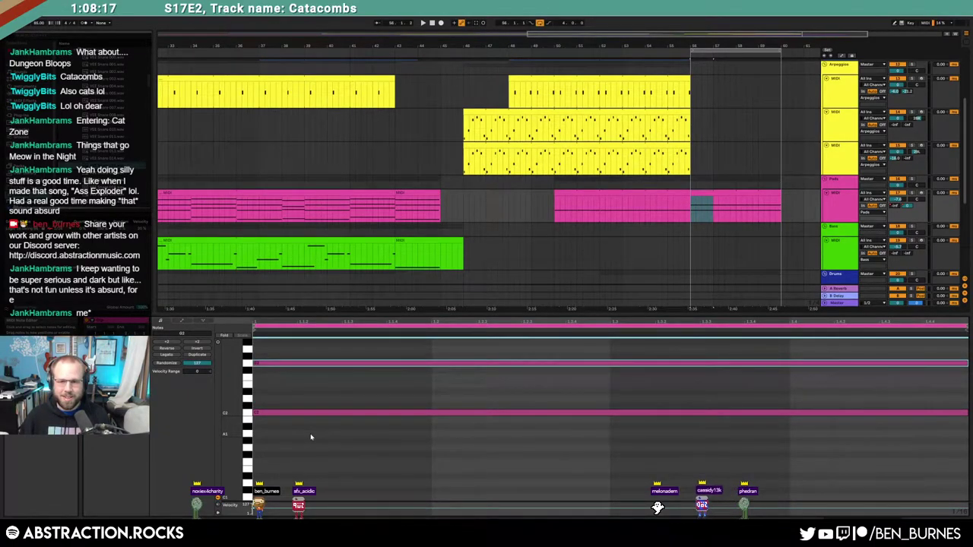
pyautogui.hotkey('shift', 'Tab')
# Step: Duplicate bars 52–56 of the second and third arpeggios to bar 56, and extend the first arpeggio clip to bar 60
pyautogui.scroll(1, 722, 162)
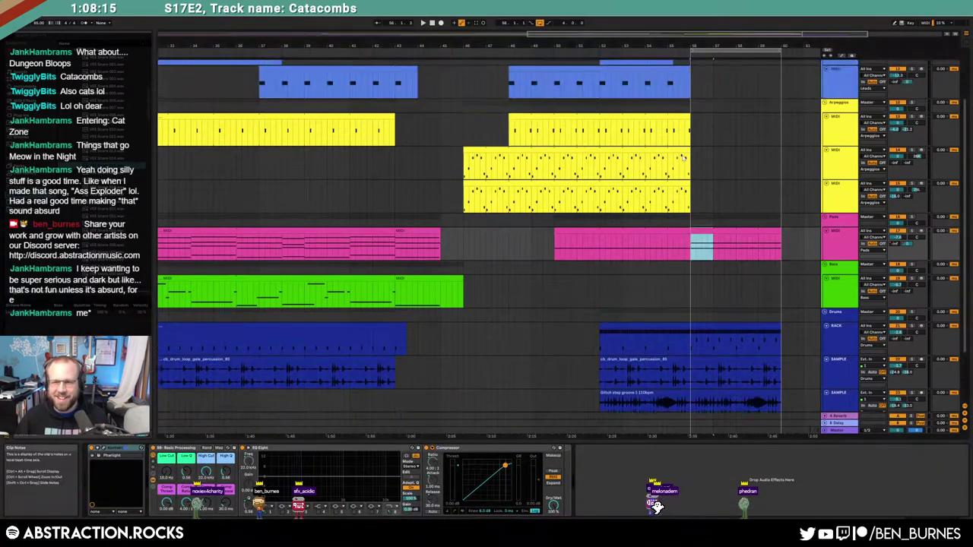
pyautogui.moveTo(690, 161); pyautogui.dragTo(606, 195)
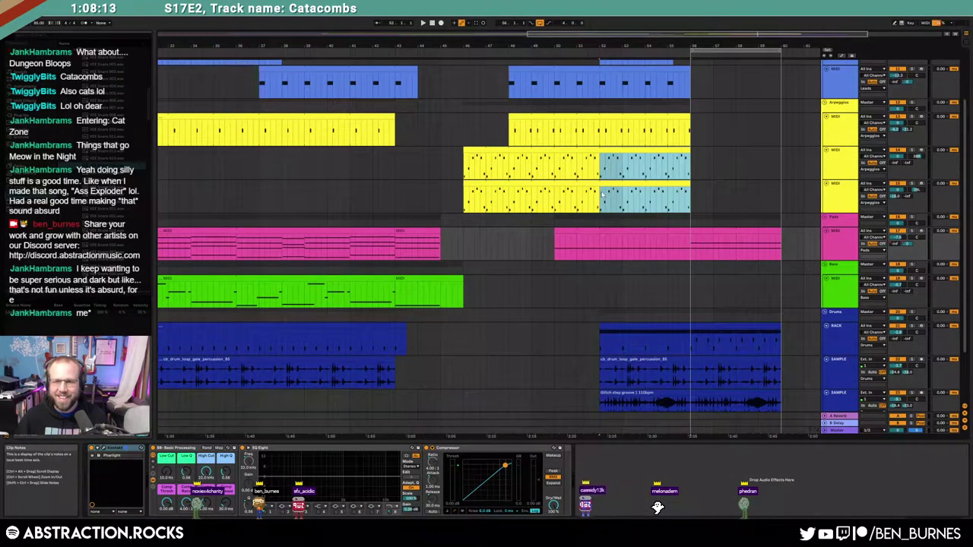
pyautogui.hotkey('ctrl', 'd')
pyautogui.moveTo(690, 129); pyautogui.dragTo(769, 129)
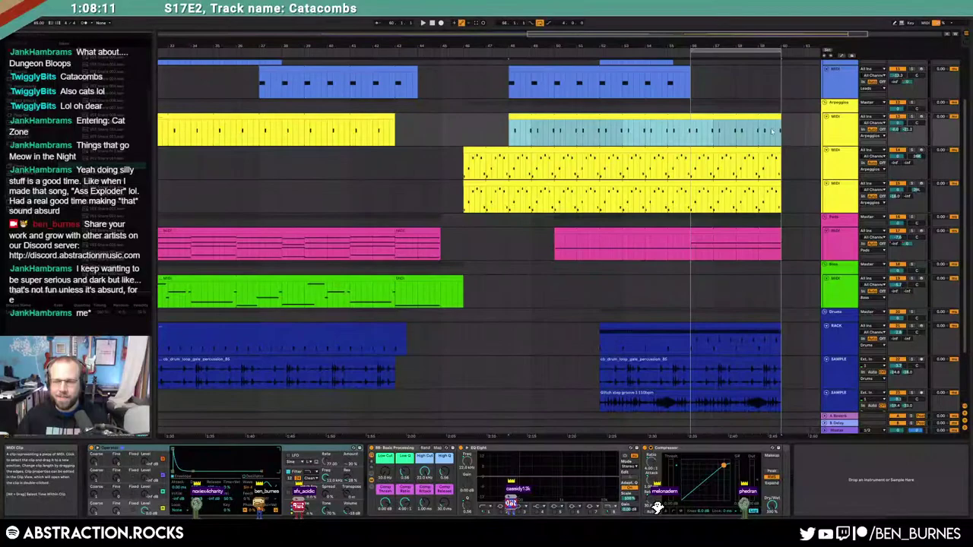
# Step: Extend the second lead clip to bar 60 and duplicate the first lead's recorded melody from bar 52 to bar 56
pyautogui.scroll(2, 775, 131)
pyautogui.moveTo(690, 149); pyautogui.dragTo(782, 151)
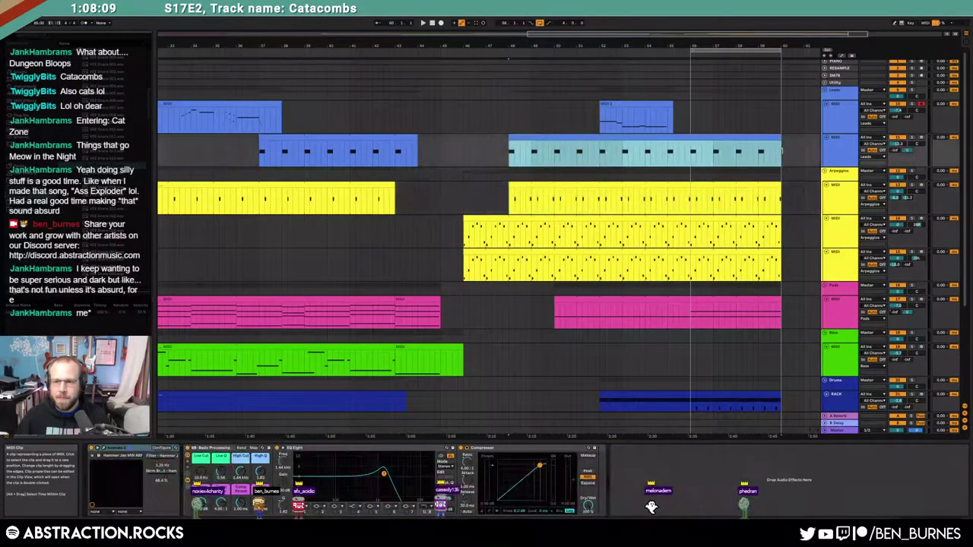
pyautogui.moveTo(690, 119); pyautogui.dragTo(597, 119)
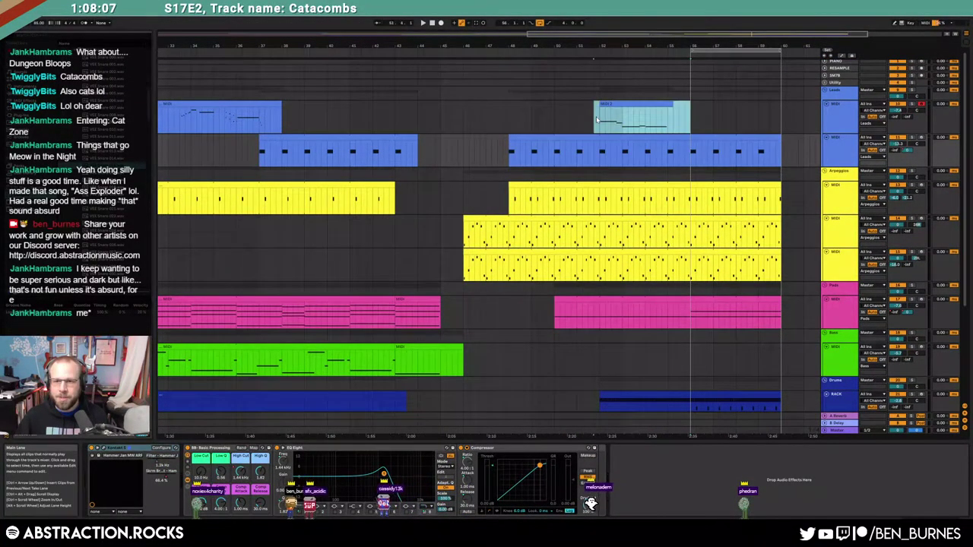
pyautogui.hotkey('ctrl', 'd')
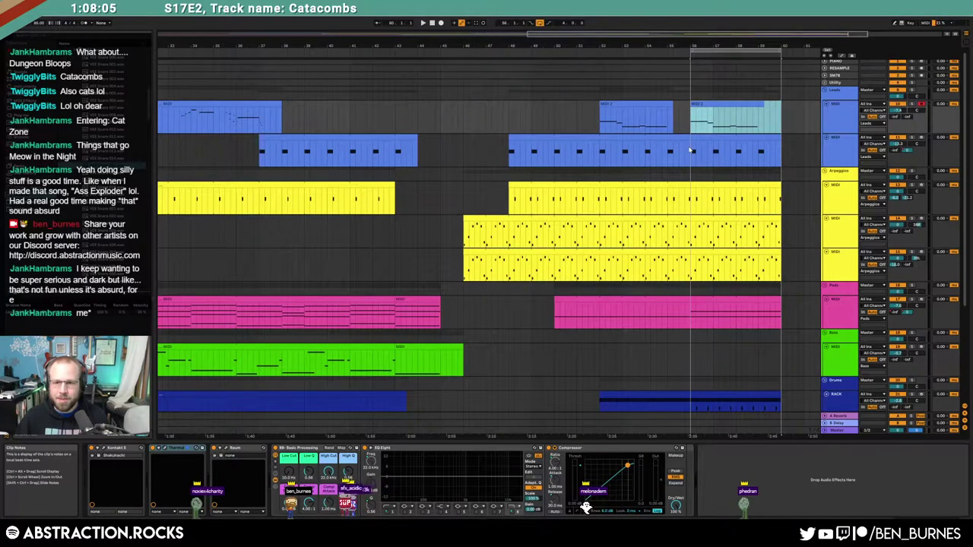
# Step: Insert a sine shape into the second lead's High Cut automation across bars 52–54
pyautogui.click(267, 410)
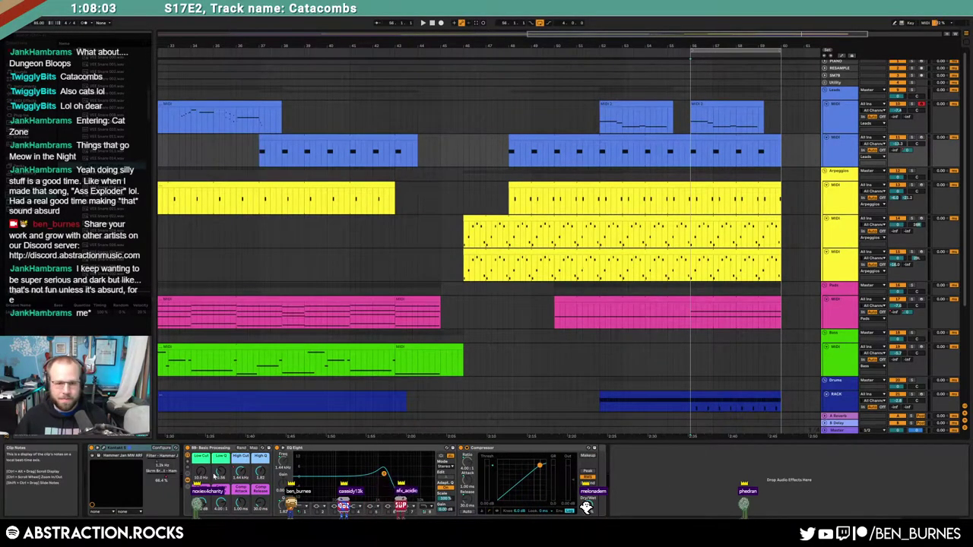
pyautogui.press('a')
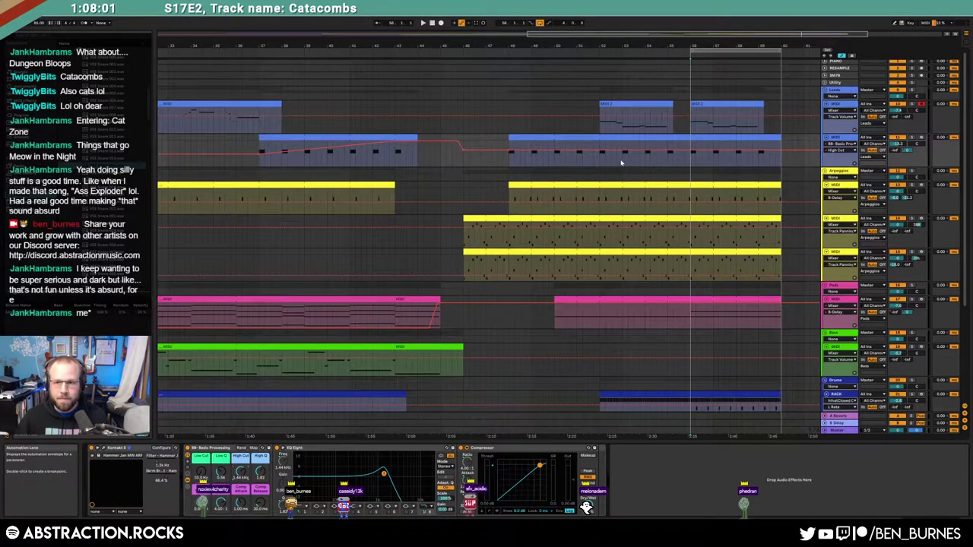
pyautogui.moveTo(599, 152); pyautogui.dragTo(641, 158)
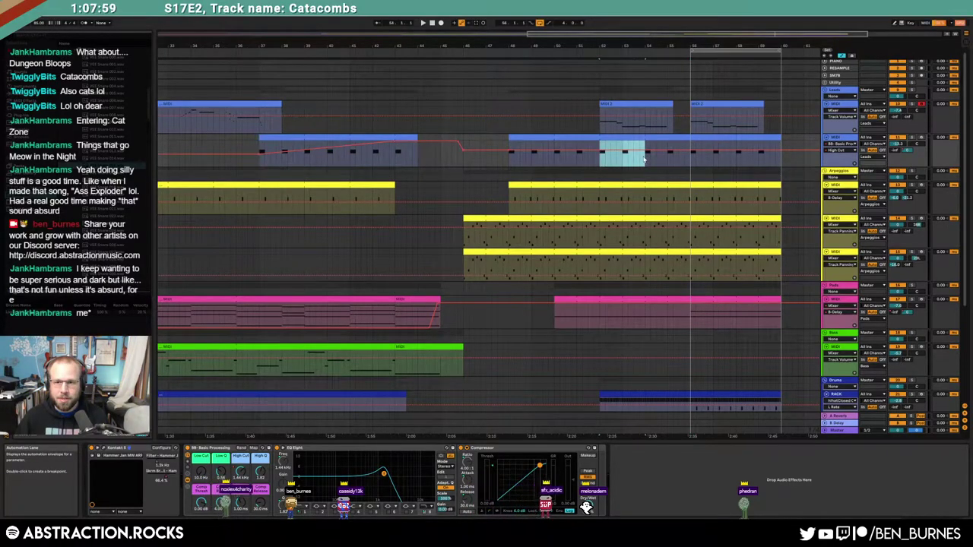
pyautogui.rightClick(639, 155)
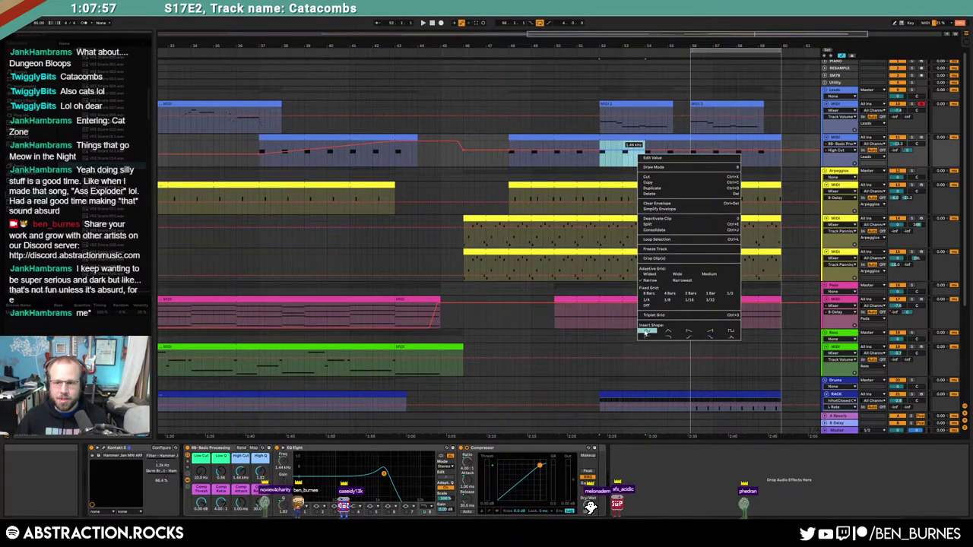
pyautogui.click(702, 339)
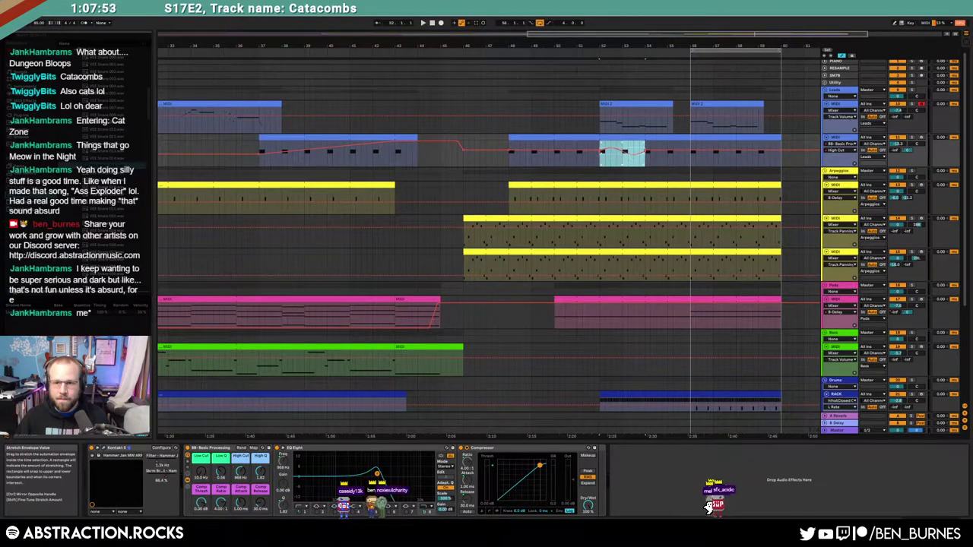
pyautogui.click(639, 171)
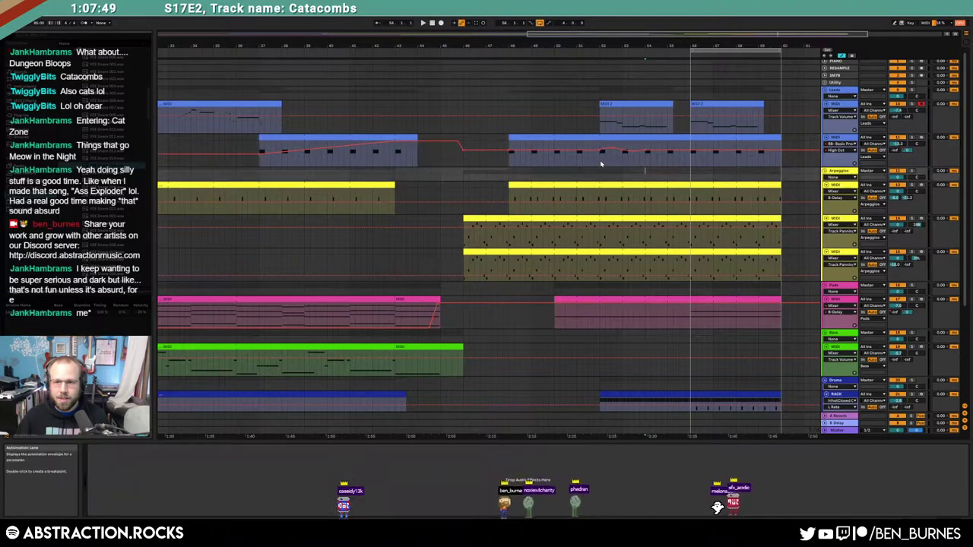
# Step: Duplicate the two-bar High Cut wave on the second lead through to bar 60 and play the section from bar 52
pyautogui.moveTo(600, 161); pyautogui.dragTo(645, 159)
pyautogui.hotkey('ctrl', 'd')
pyautogui.hotkey('ctrl', 'd')
pyautogui.hotkey('ctrl', 'd')
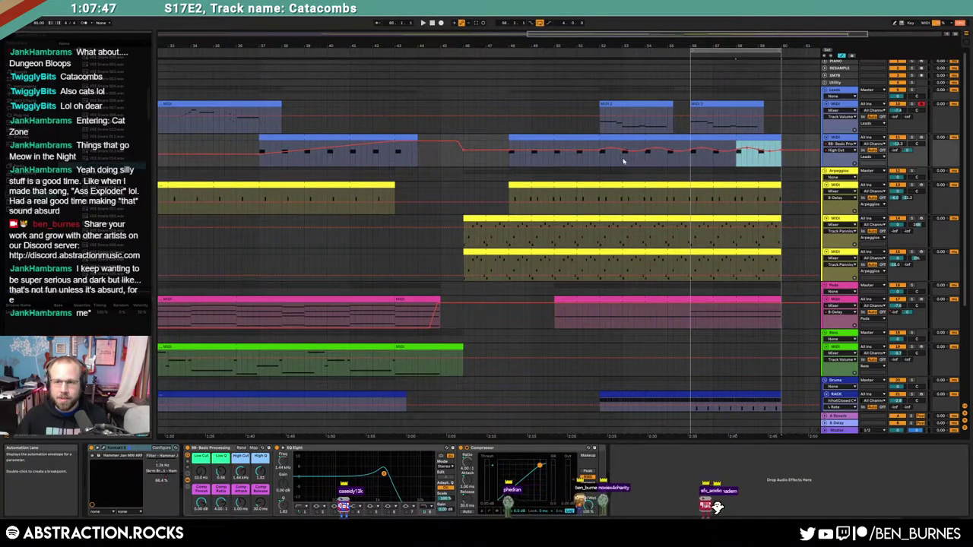
pyautogui.press('space')
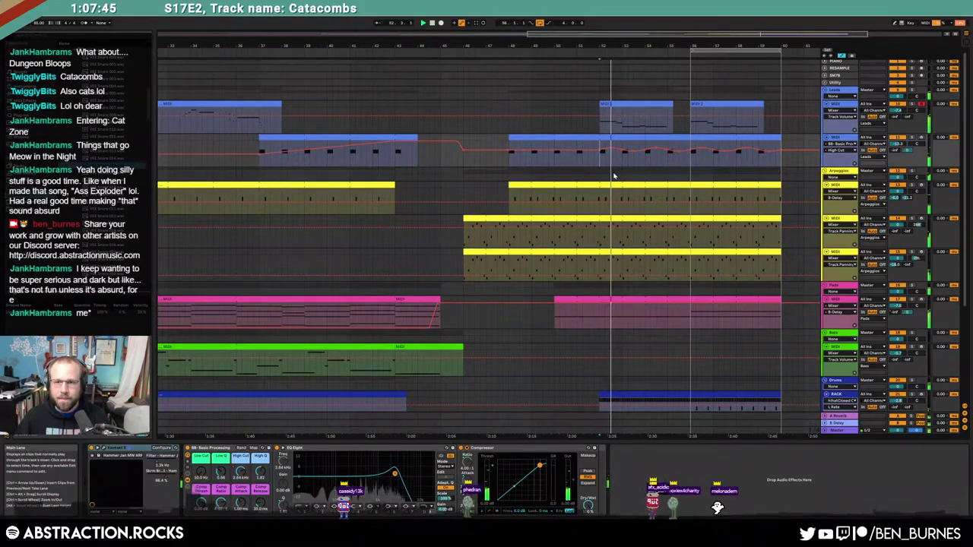
# Step: In the drum rack clip starting at bar 56, shift the beat-four snare a sixteenth later and add another hit at 1.4.4
pyautogui.scroll(-3, 684, 250)
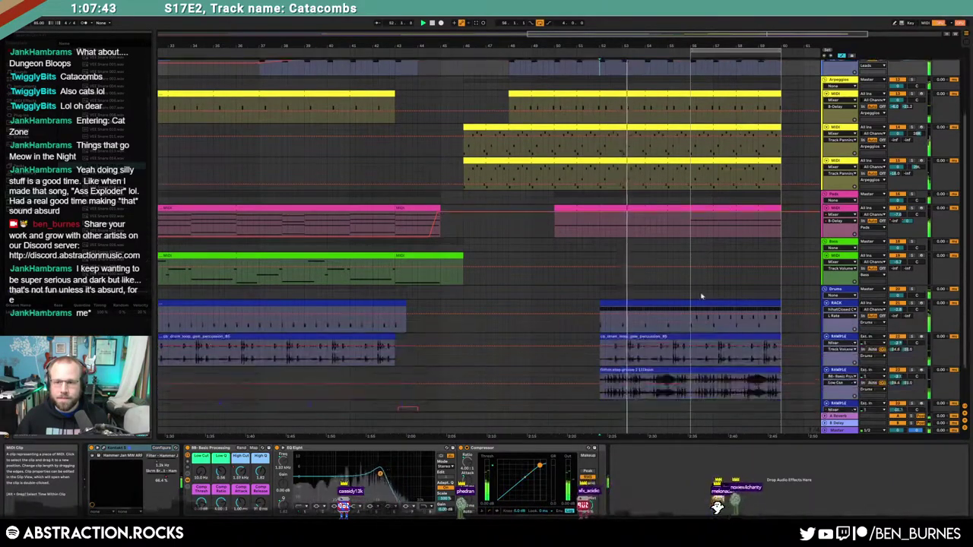
pyautogui.click(727, 304)
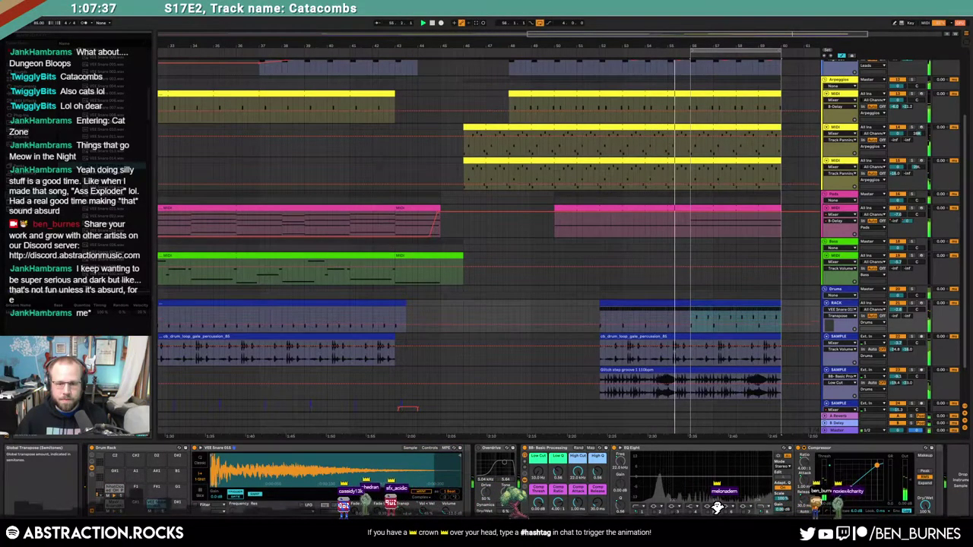
pyautogui.doubleClick(701, 303)
pyautogui.click(510, 382)
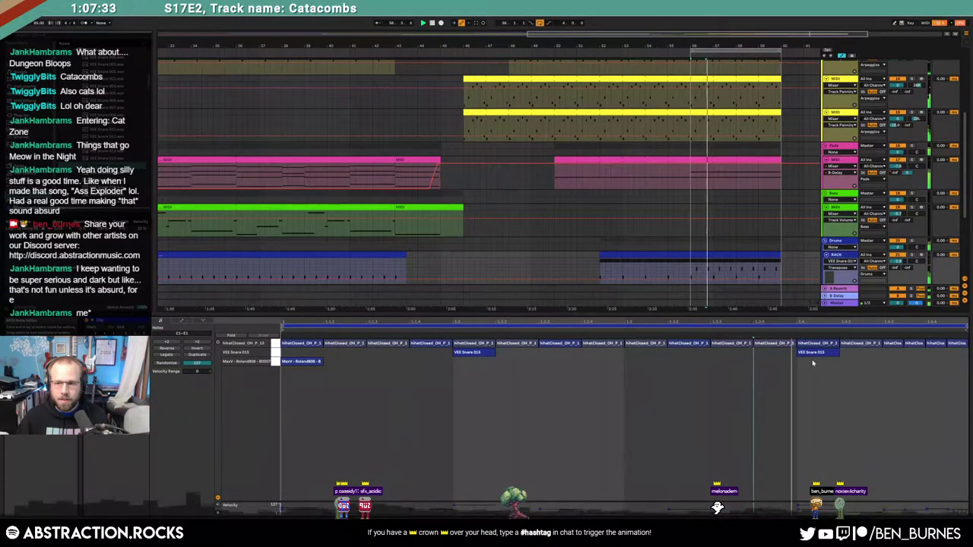
pyautogui.moveTo(827, 353); pyautogui.dragTo(462, 352)
pyautogui.hotkey('shift', 'Tab')
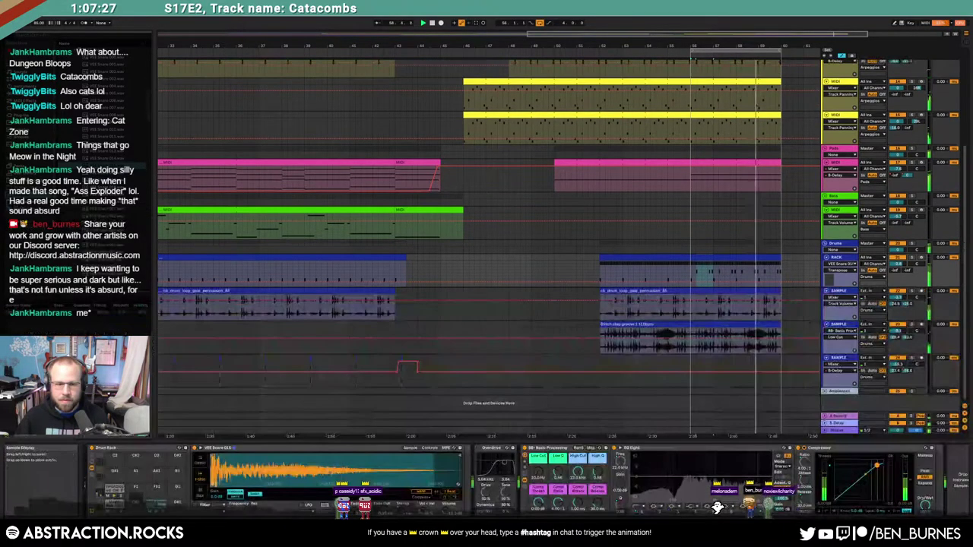
# Step: Shorten the snare sample to roughly the first half of its waveform and enable its Overdrive effect
pyautogui.moveTo(382, 509); pyautogui.dragTo(382, 475)
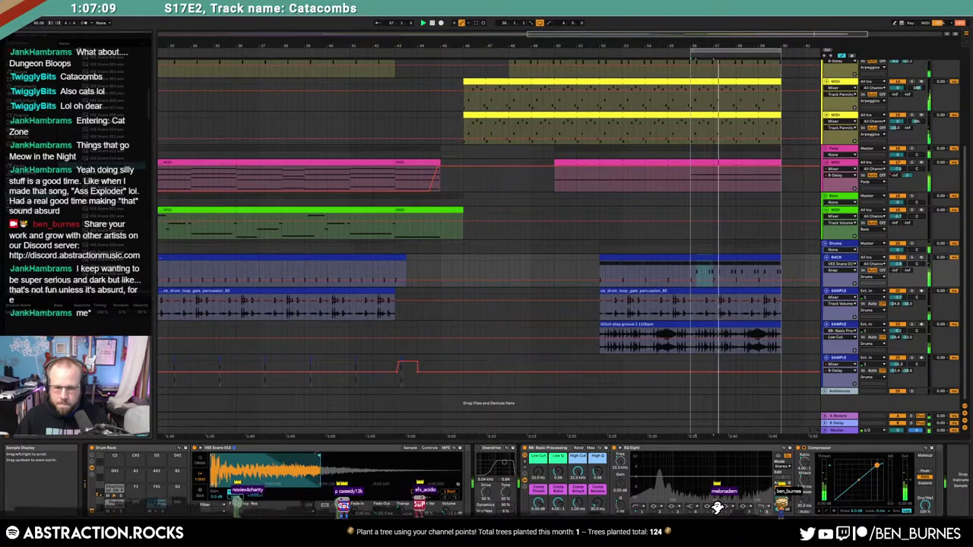
pyautogui.click(479, 449)
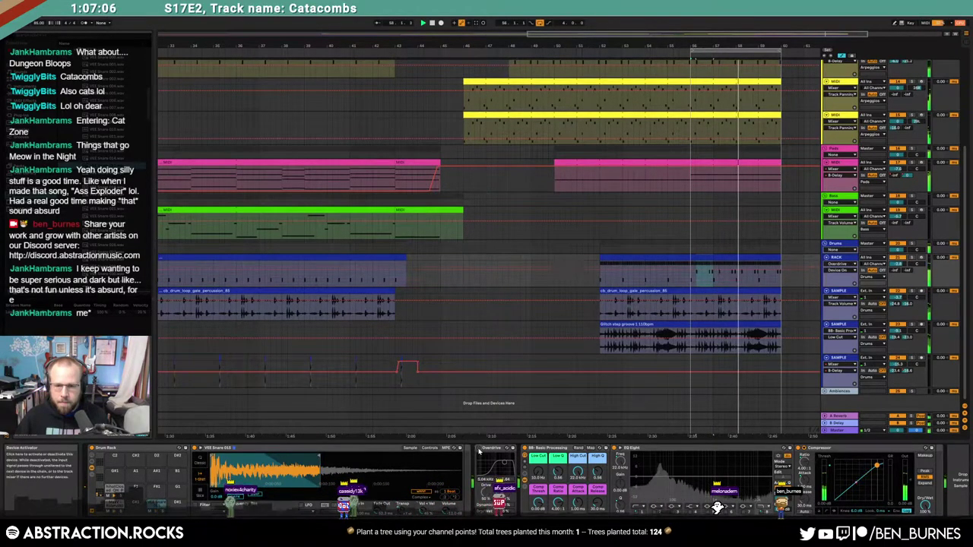
# Step: Select the quieter hi-hat notes in the first bar of the bar-56 drum clip and audition the loop with the reworked snare
pyautogui.doubleClick(721, 256)
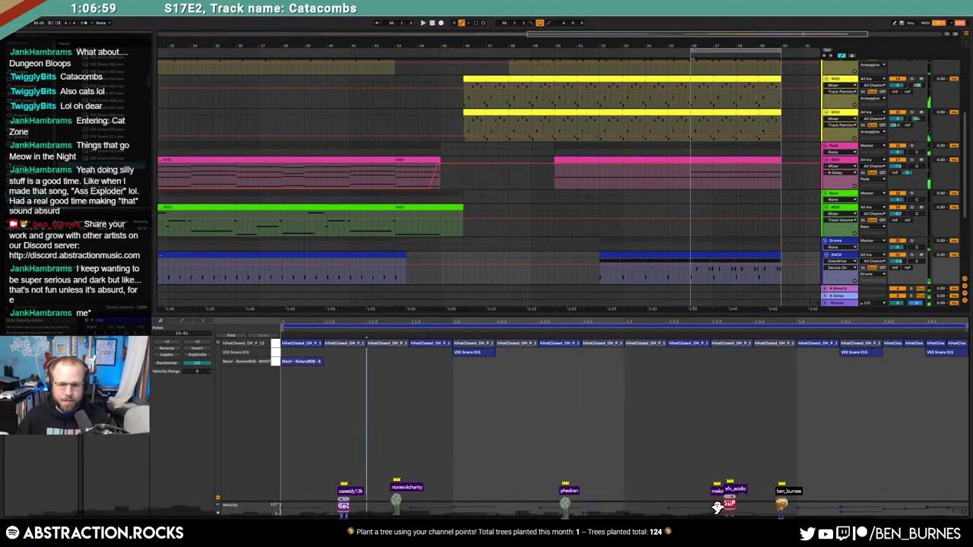
pyautogui.moveTo(308, 516); pyautogui.dragTo(880, 512)
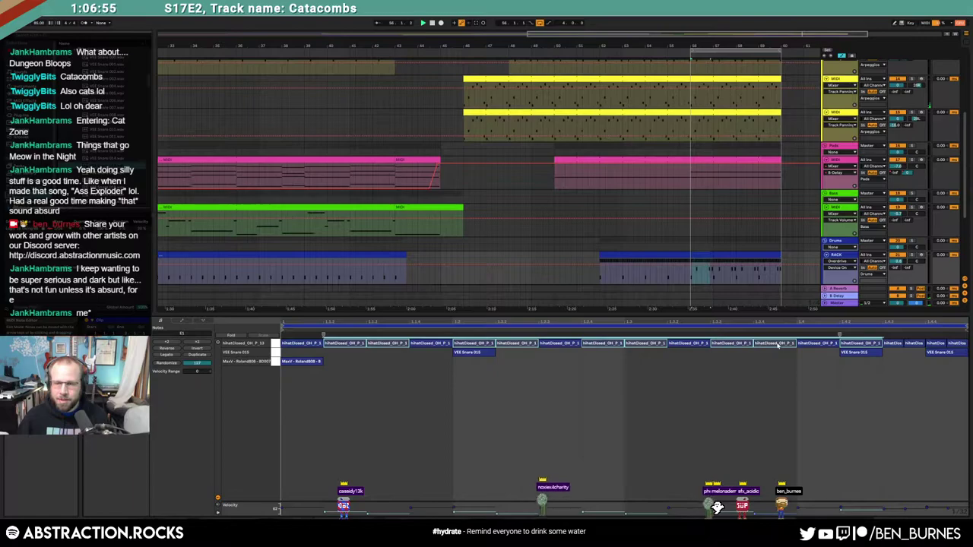
pyautogui.press('space')
pyautogui.hotkey('shift', 'Tab')
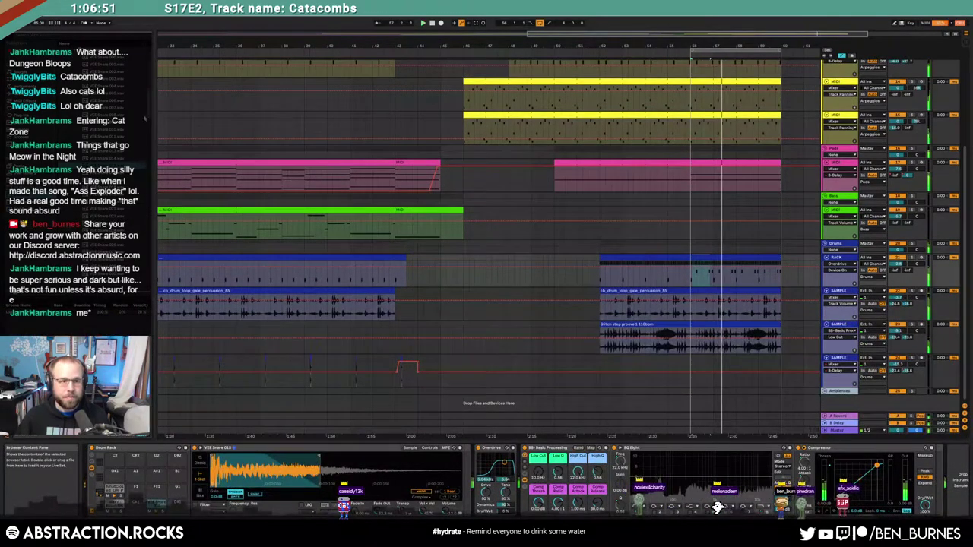
pyautogui.click(725, 257)
pyautogui.press('space')
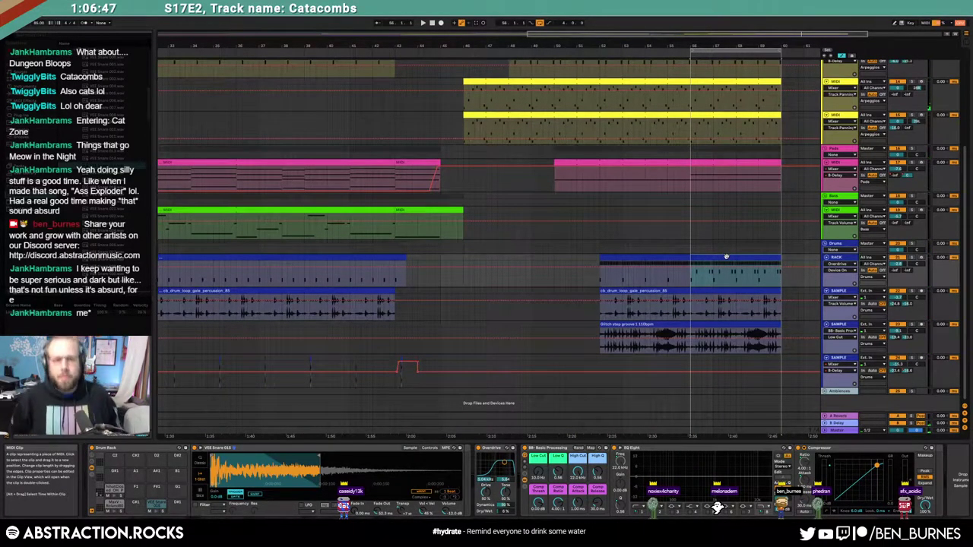
# Step: Audition snare samples from the sample browser and load VEE Snare 020 onto a drum rack pad
pyautogui.click(151, 120)
pyautogui.click(138, 138)
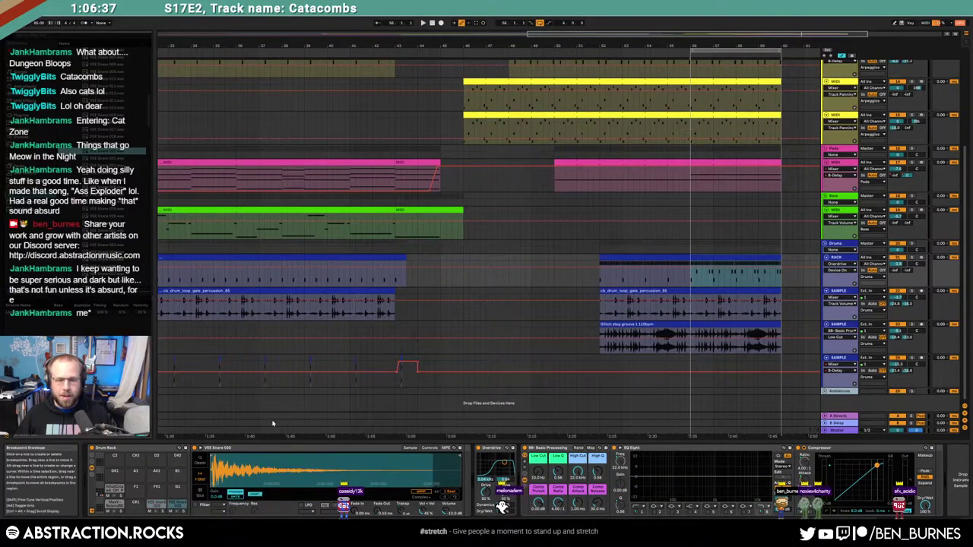
pyautogui.moveTo(230, 470); pyautogui.dragTo(230, 495)
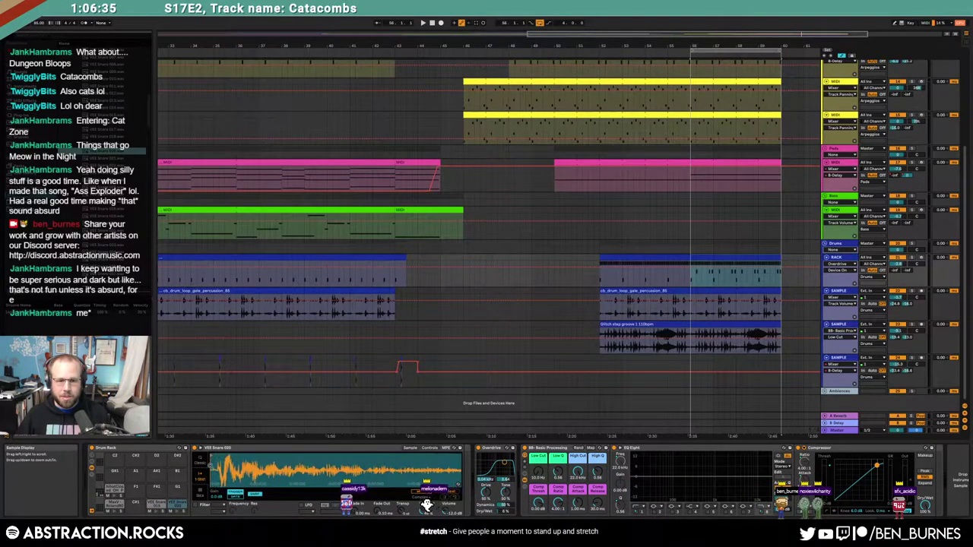
# Step: In the RACK clip at bar 56, shift the snare notes to VEE Snare 020 and add VEE Snare 015 hits on beats 1.2 and 1.4
pyautogui.doubleClick(752, 258)
pyautogui.click(278, 362)
pyautogui.press('Up')
pyautogui.click(843, 369)
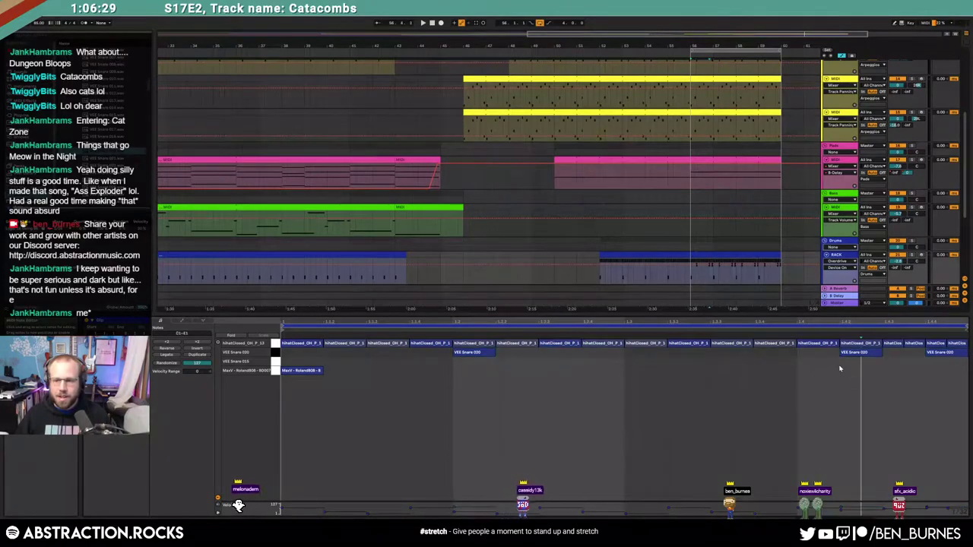
pyautogui.doubleClick(482, 362)
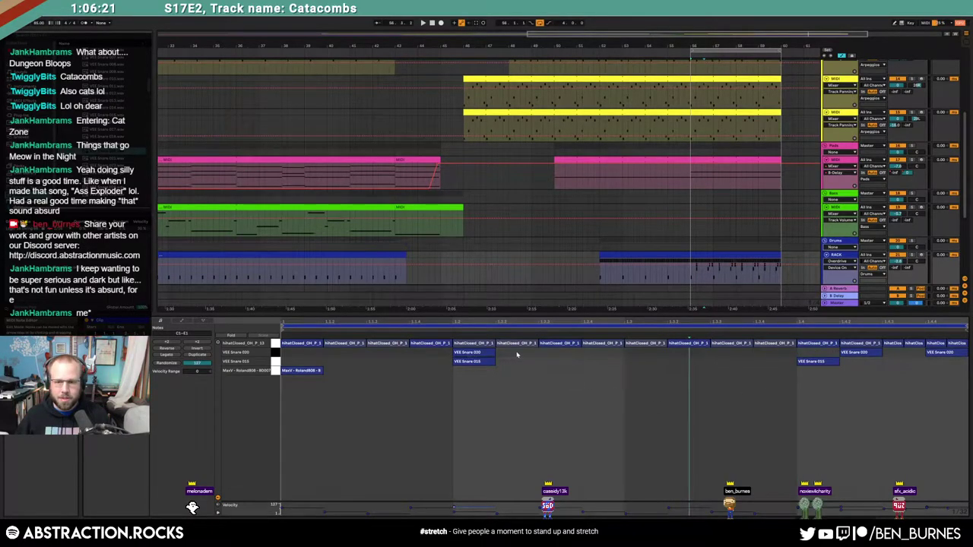
# Step: Play the pattern, move the snare on beat 1.4 up to VEE Snare 020 and the two following hits down to VEE Snare 015
pyautogui.press('space')
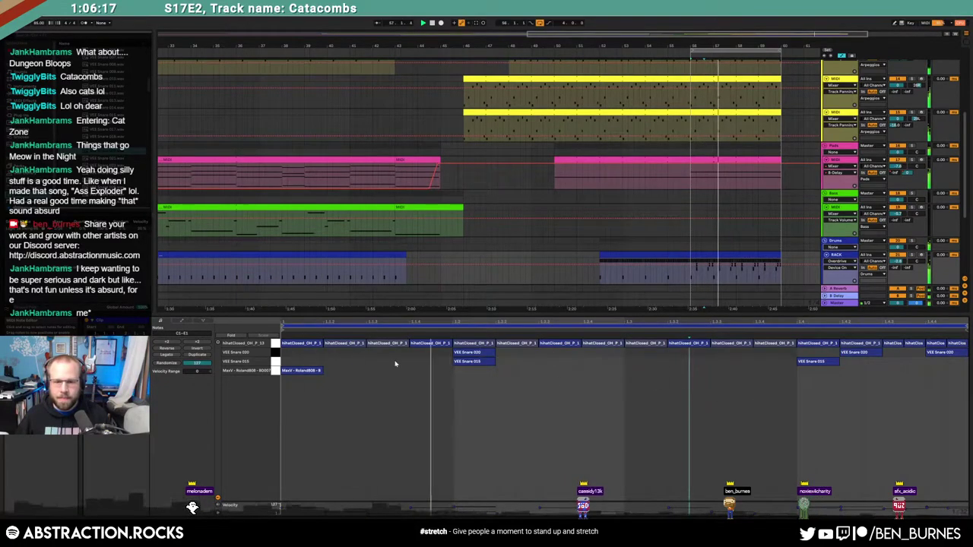
pyautogui.click(277, 363)
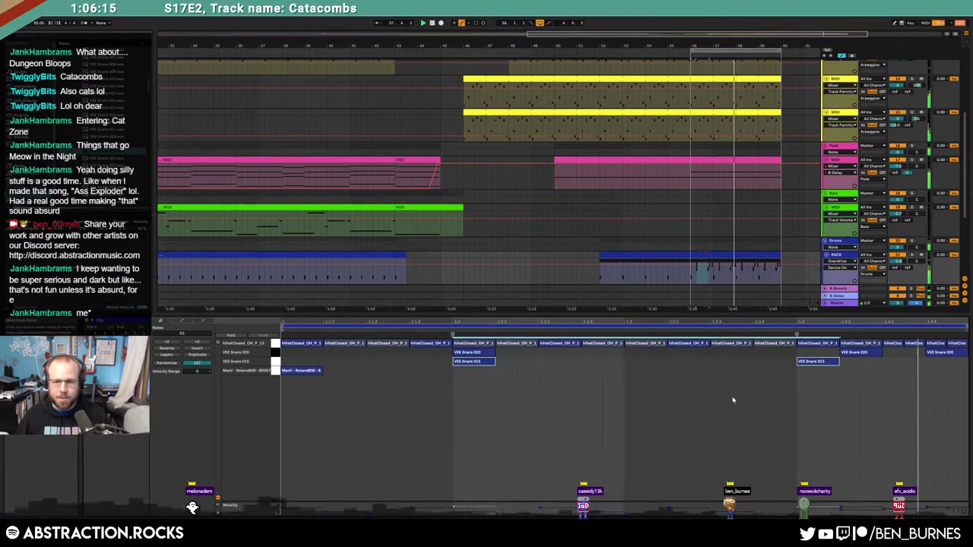
pyautogui.click(801, 387)
pyautogui.press('Up')
pyautogui.moveTo(855, 373); pyautogui.dragTo(944, 355)
pyautogui.press('Down')
pyautogui.click(894, 368)
# Step: Consolidate the RACK track's repeated drum pattern from bar 56 to bar 60 into one clip
pyautogui.moveTo(690, 266)
pyautogui.mouseDown()
pyautogui.moveTo(736, 277)
pyautogui.moveTo(781, 262)
pyautogui.mouseUp()
pyautogui.hotkey('ctrl', 'j')
pyautogui.click(689, 396)
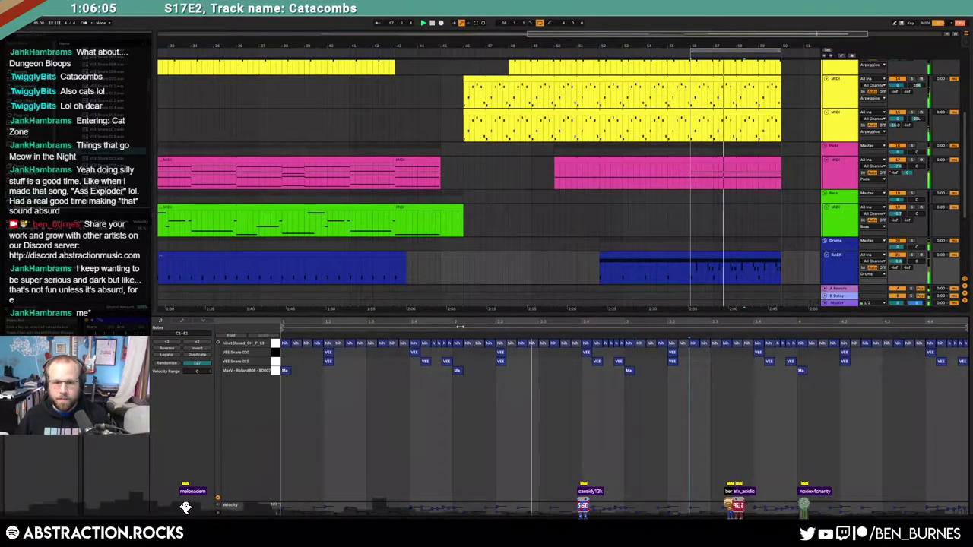
# Step: Add rapid double hits of VEE Snare 015 just before bar 3 and just before beat 3.4
pyautogui.moveTo(458, 327); pyautogui.dragTo(463, 413)
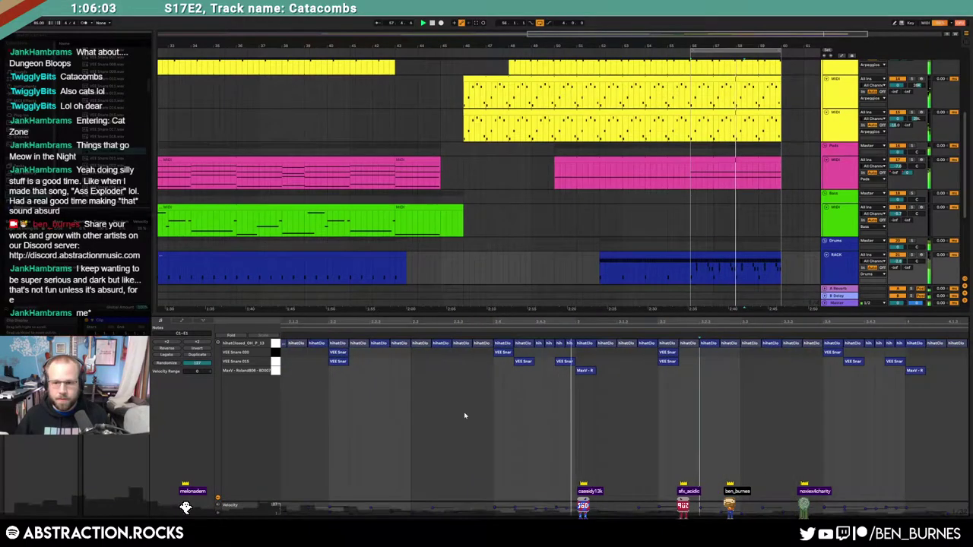
pyautogui.doubleClick(571, 363)
pyautogui.click(731, 377)
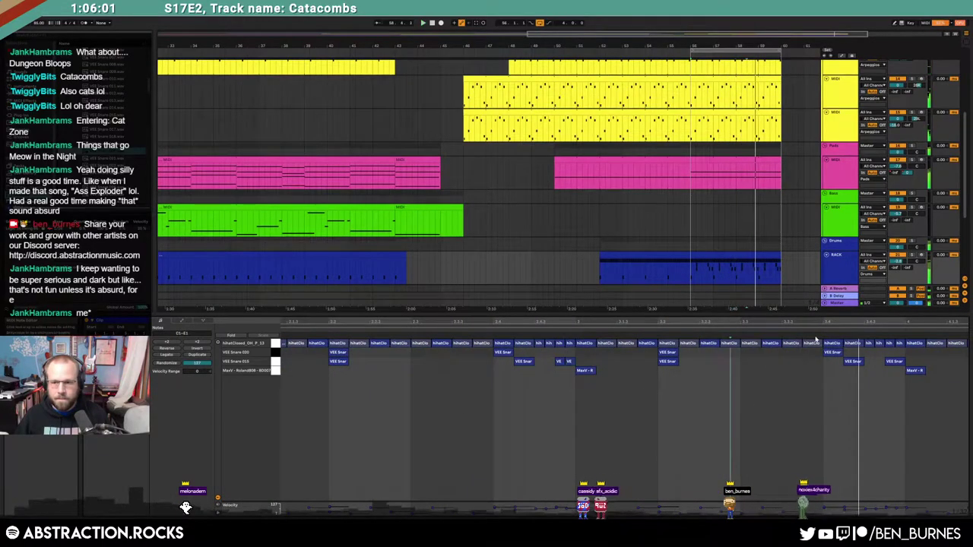
pyautogui.hscroll(3, 710, 371)
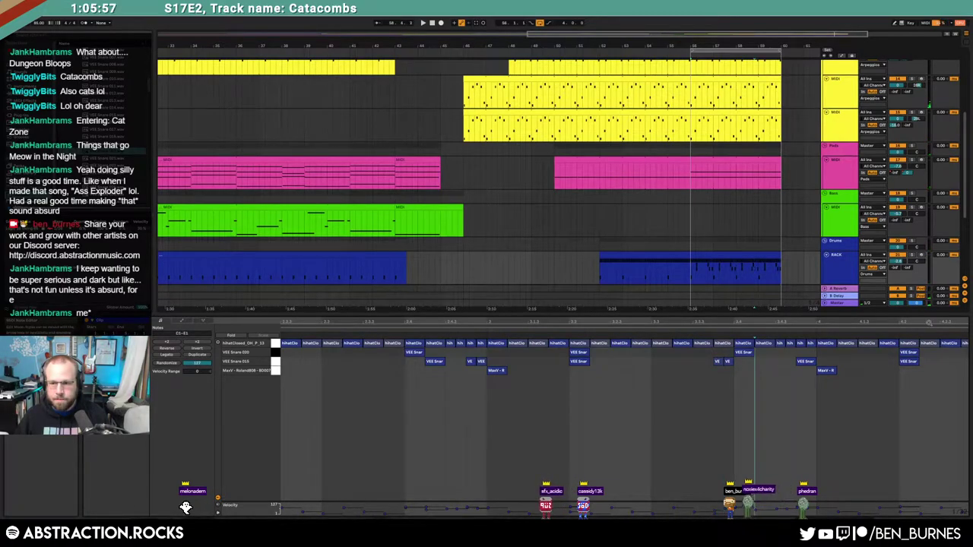
# Step: Build a snare fill of rapid VEE Snare 015 hits from about beat 4.3 to the end of the clip
pyautogui.hscroll(5, 741, 324)
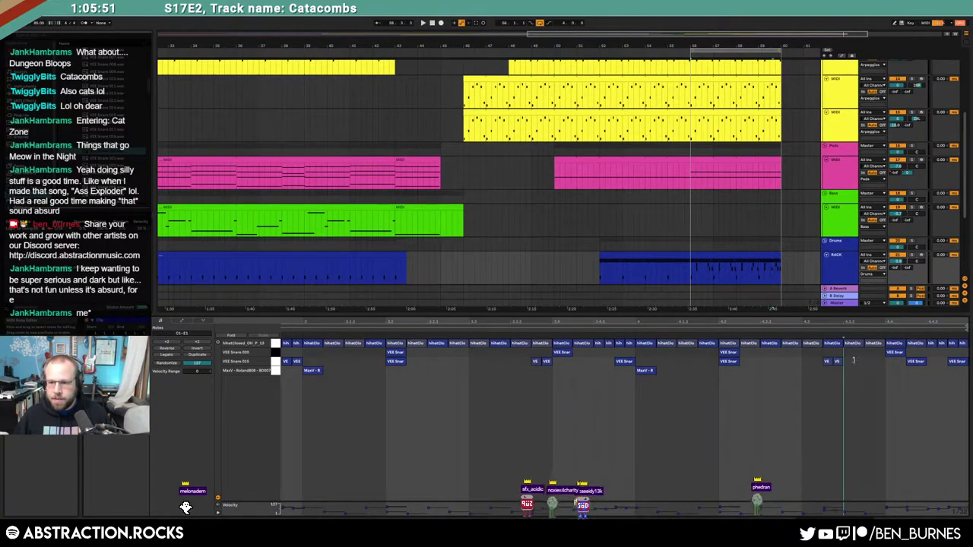
pyautogui.moveTo(857, 369); pyautogui.dragTo(858, 369)
pyautogui.hotkey('ctrl', 'd')
pyautogui.click(920, 363)
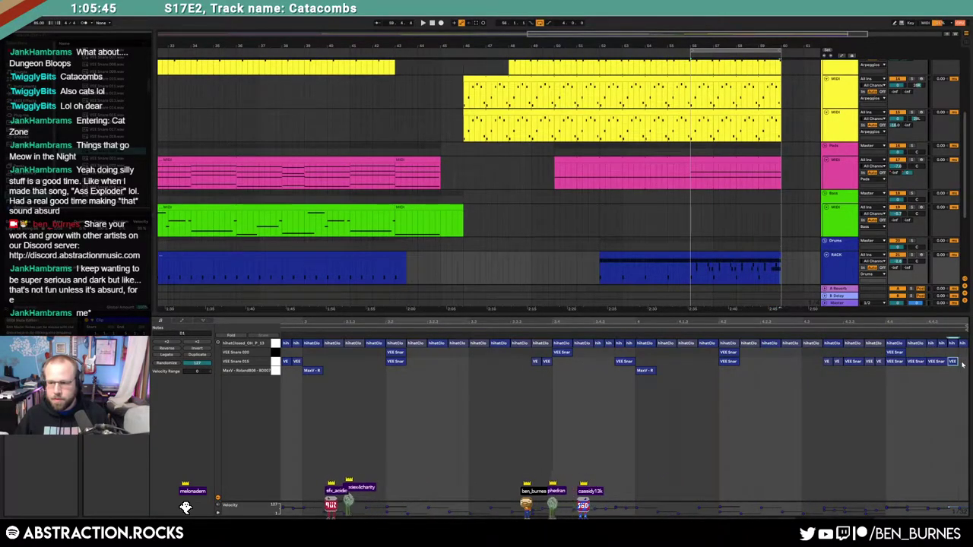
# Step: Play the drum section and adjust the velocity of all VEE Snare 015 notes in the clip
pyautogui.click(717, 258)
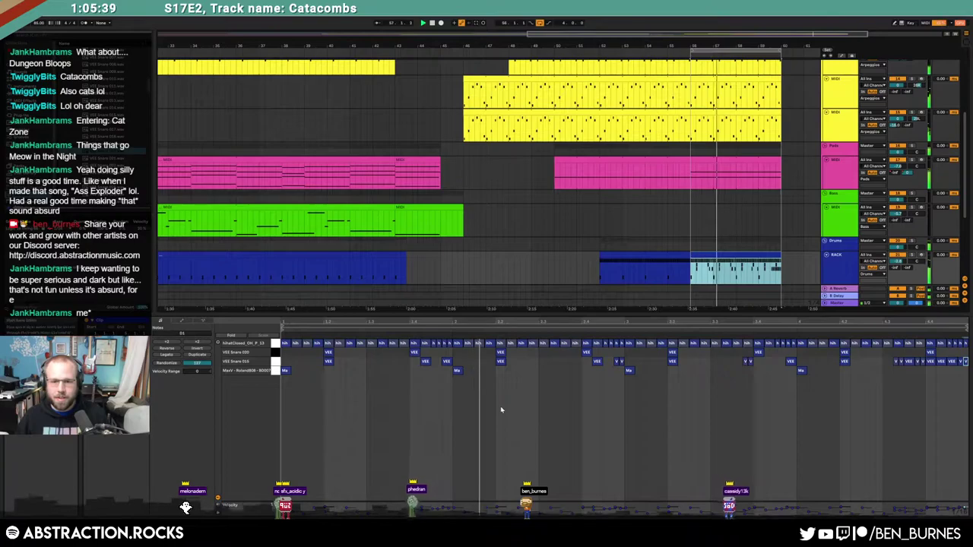
pyautogui.click(446, 361)
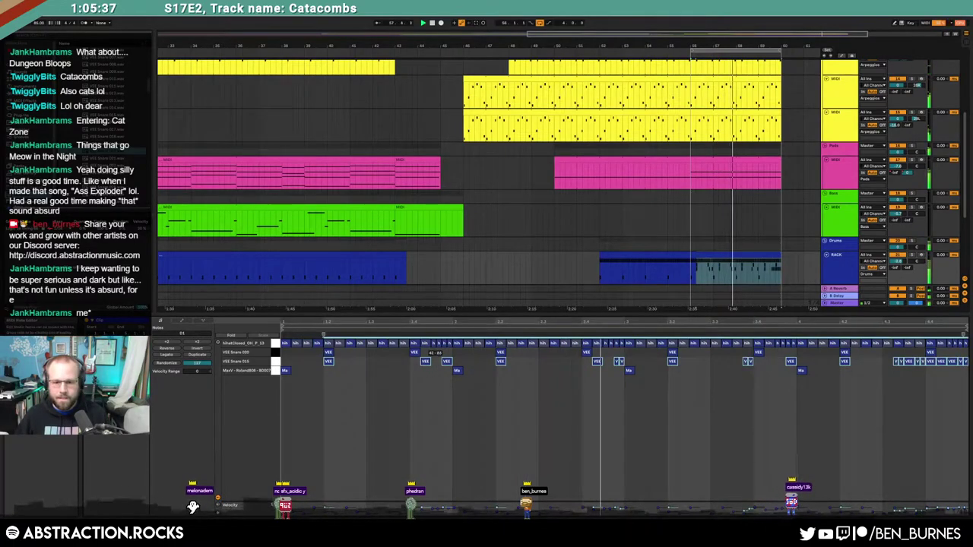
pyautogui.click(559, 409)
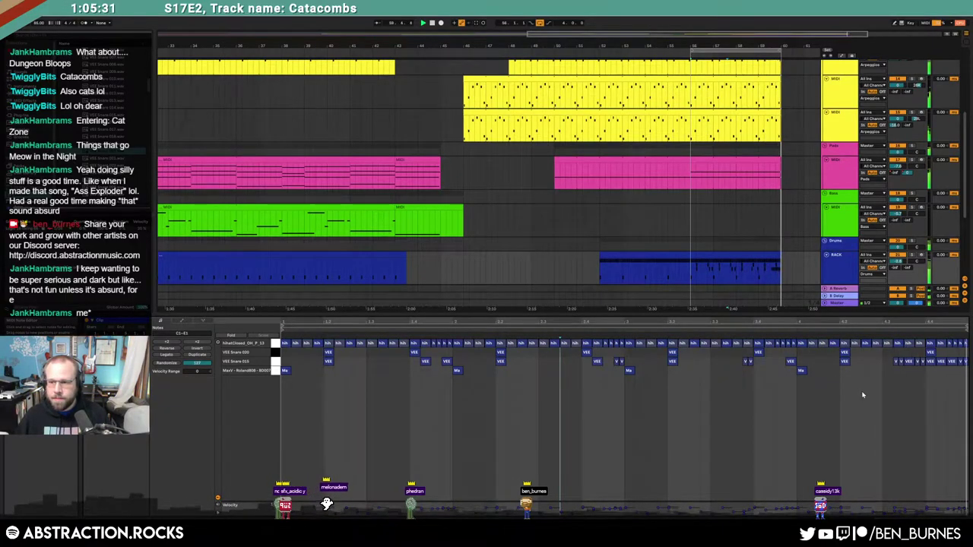
pyautogui.click(277, 364)
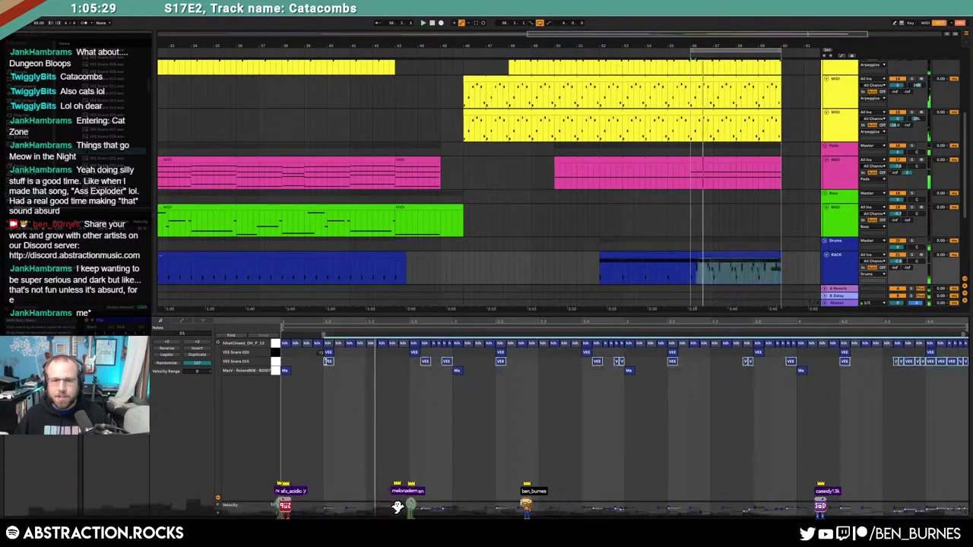
pyautogui.click(836, 439)
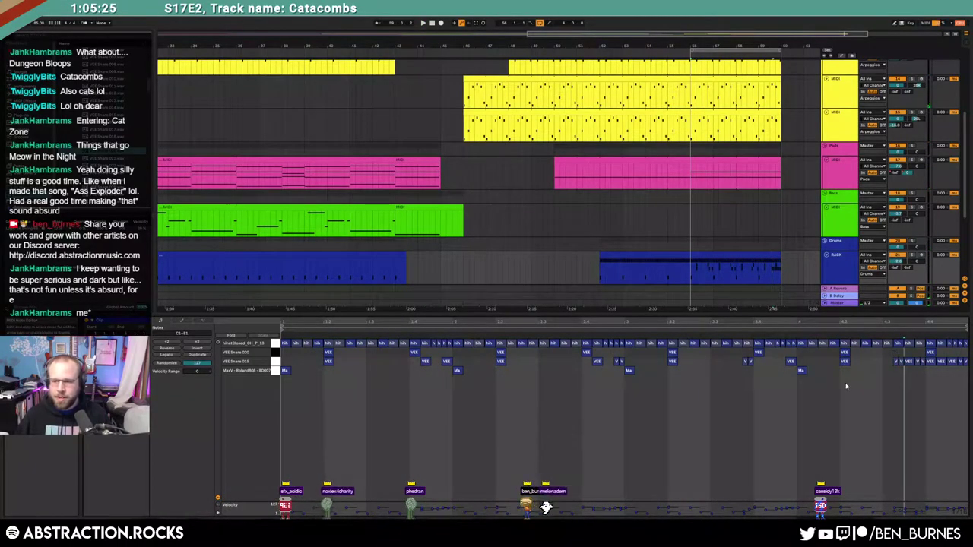
# Step: Add two more VEE Snare 015 hits between beats 4.2 and 4.3 to lead into the fill
pyautogui.doubleClick(857, 362)
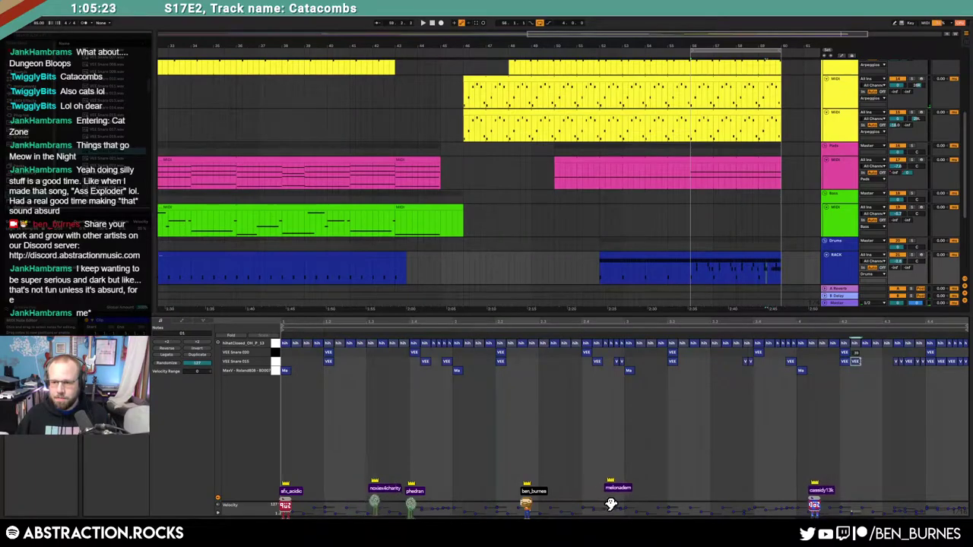
pyautogui.doubleClick(868, 364)
pyautogui.moveTo(867, 364)
pyautogui.mouseDown()
pyautogui.moveTo(877, 364)
pyautogui.moveTo(876, 380)
pyautogui.mouseUp()
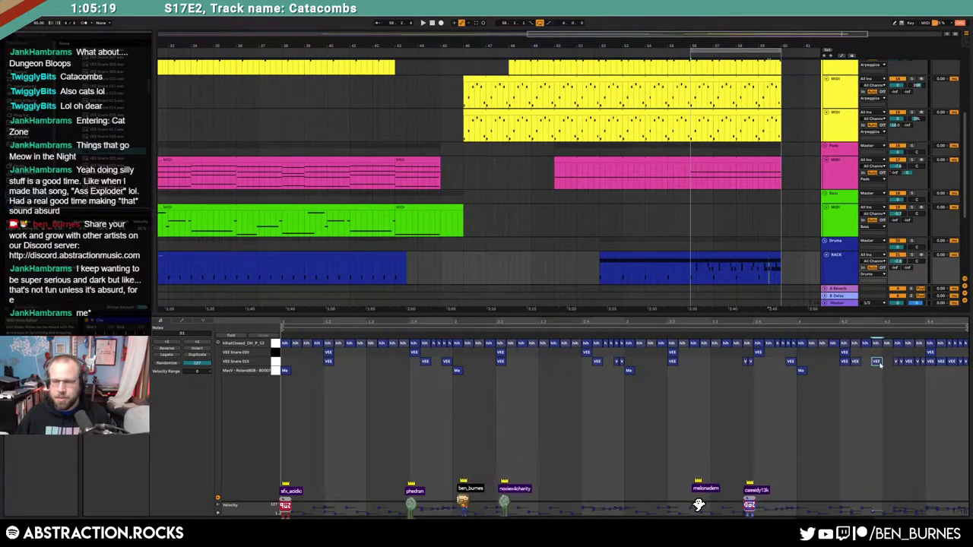
# Step: Examine the RACK track's devices and its Redux Sample Rate automation, and return the arrangement to clip view
pyautogui.hotkey('shift', 'Tab')
pyautogui.click(725, 260)
pyautogui.press('a')
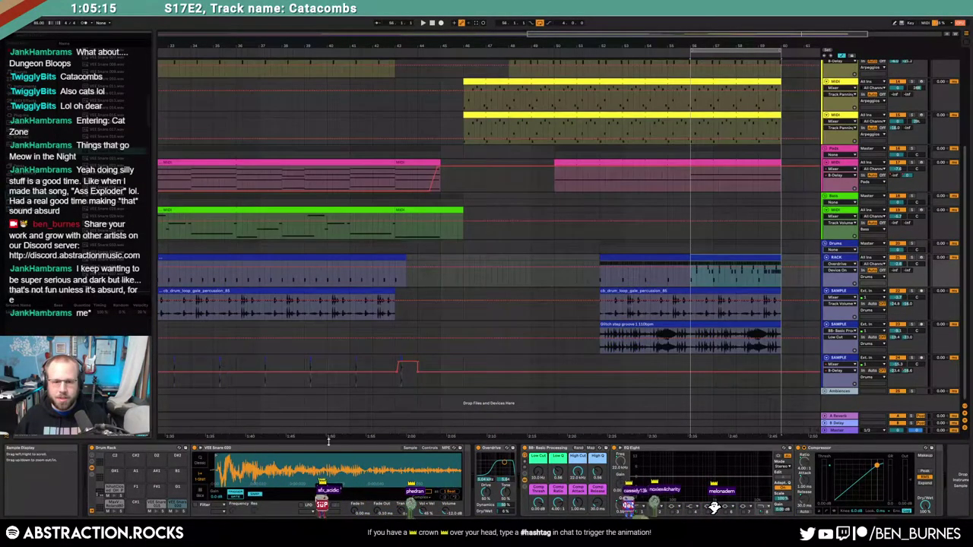
pyautogui.click(853, 265)
pyautogui.click(843, 285)
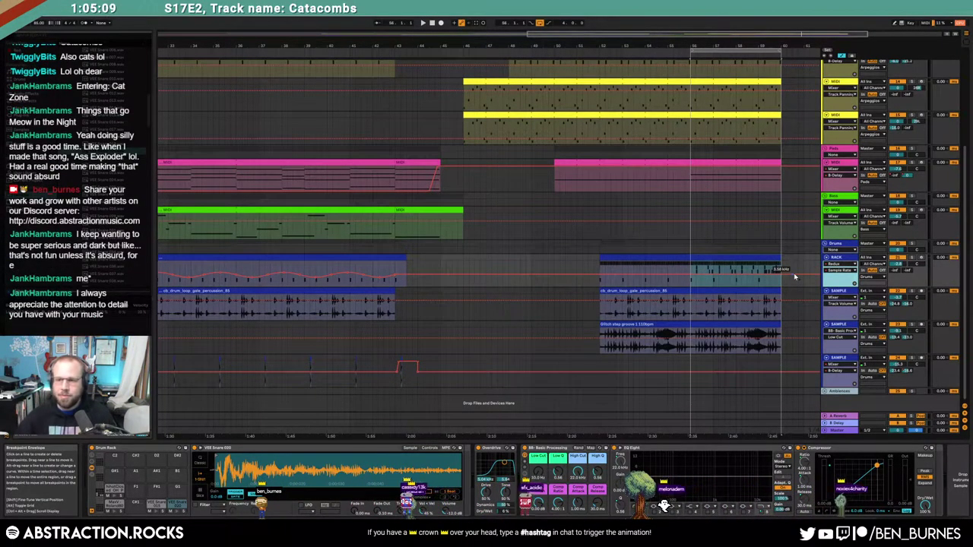
pyautogui.press('a')
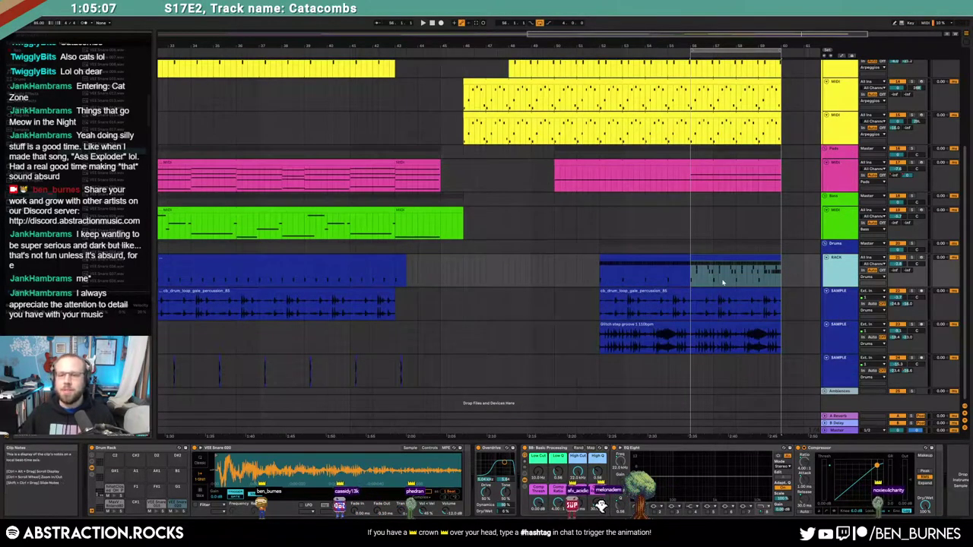
pyautogui.click(691, 280)
pyautogui.click(690, 281)
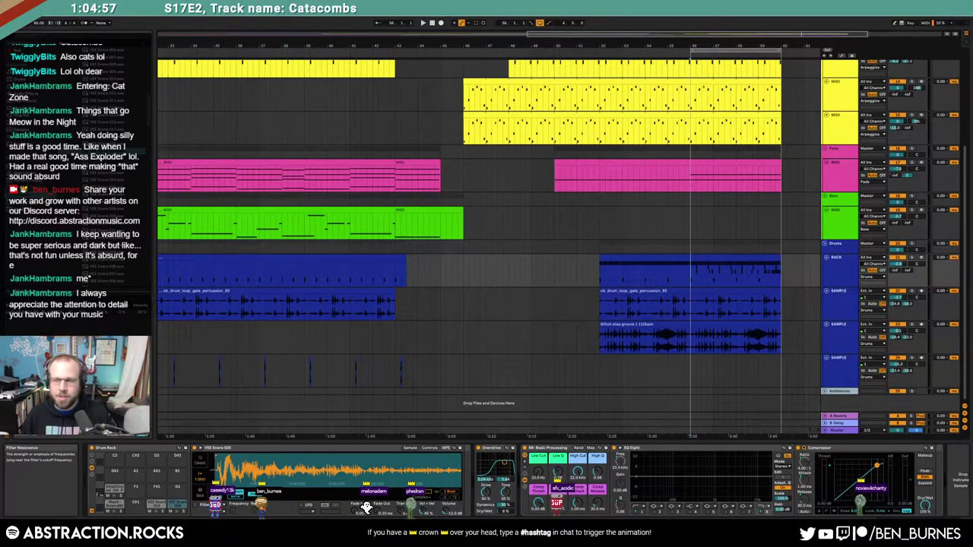
# Step: Switch to File Explorer and open F: > Media > Music and Audio > MP3s > Abstraction > 2019 Two Hour Challenges
pyautogui.press('super+e')
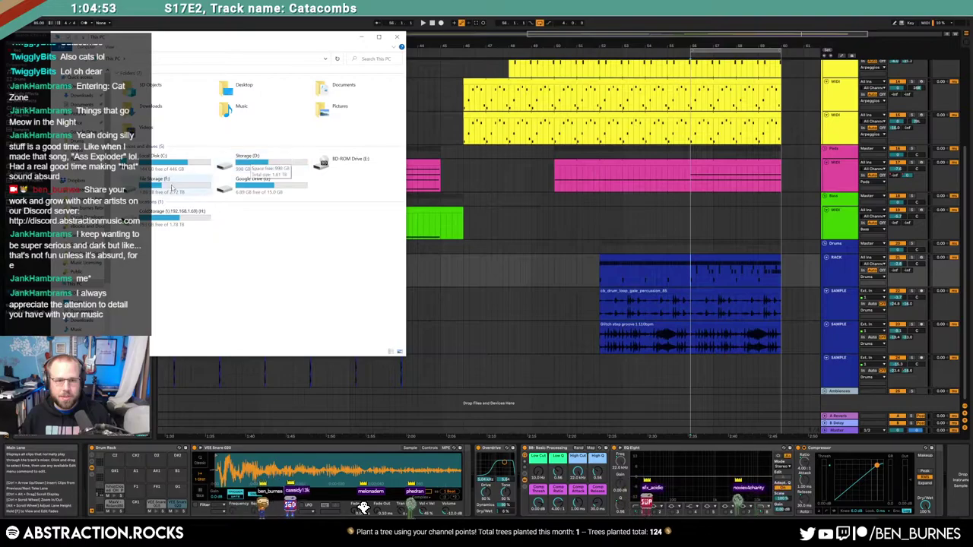
pyautogui.doubleClick(169, 188)
pyautogui.doubleClick(175, 107)
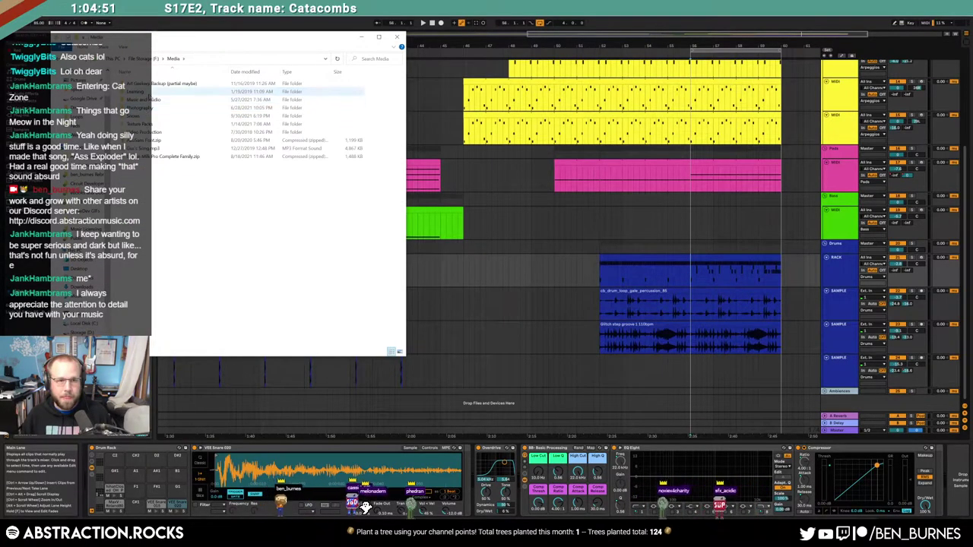
pyautogui.doubleClick(152, 101)
pyautogui.doubleClick(156, 124)
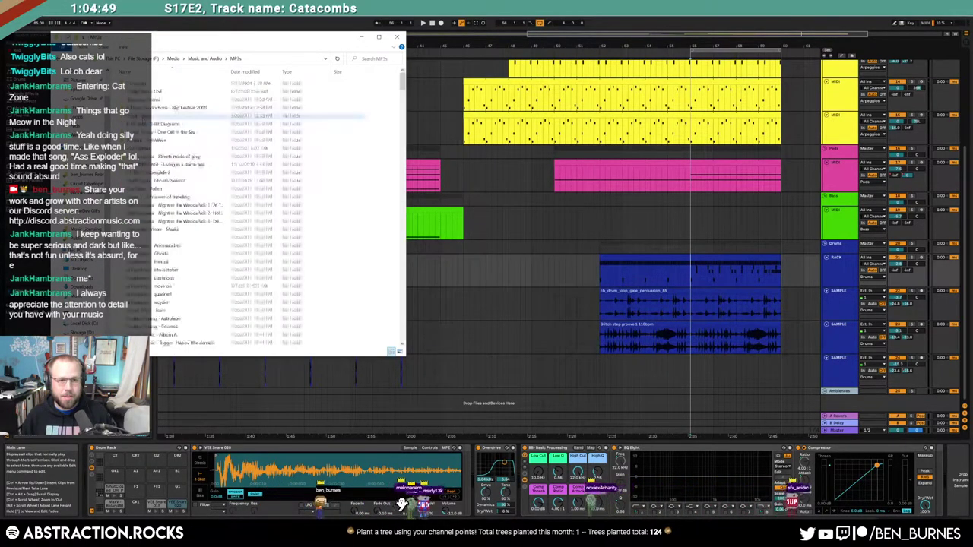
pyautogui.doubleClick(146, 149)
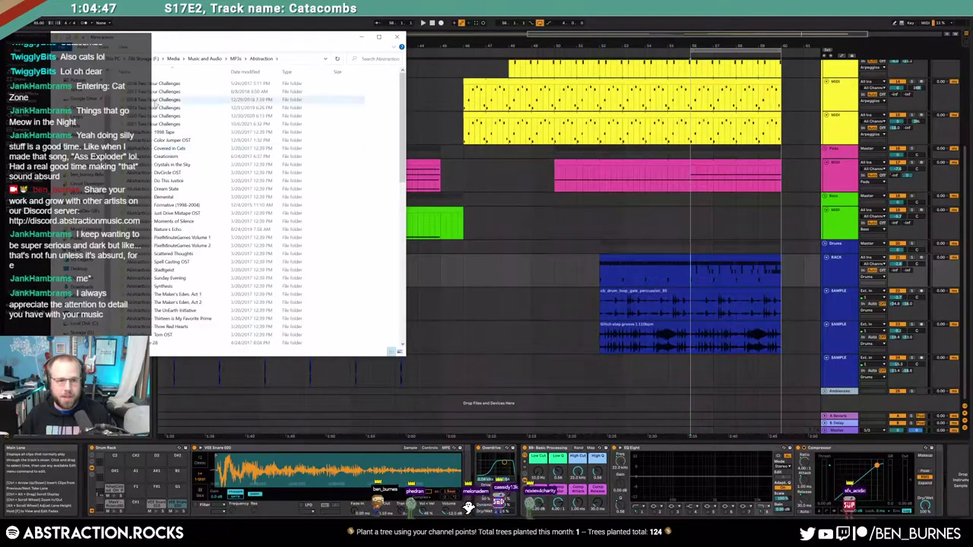
pyautogui.doubleClick(155, 109)
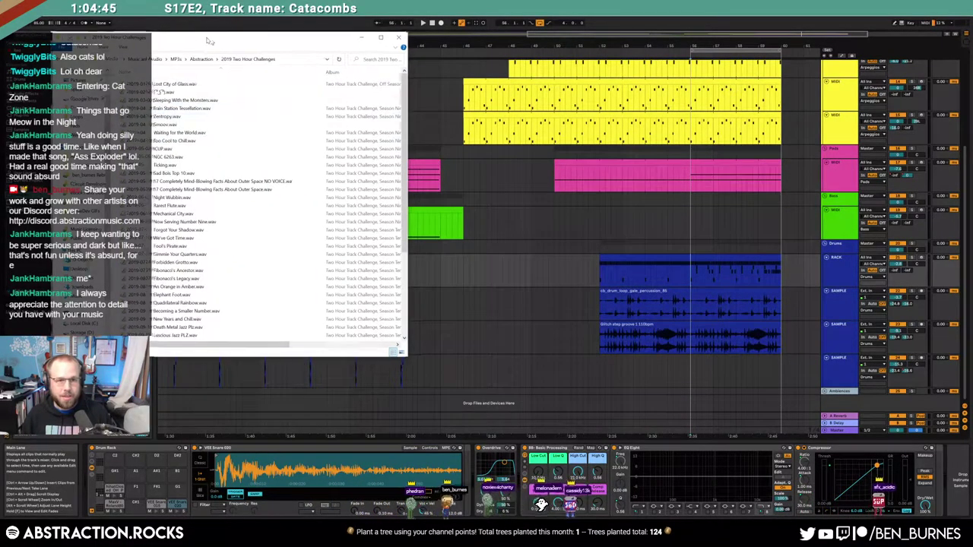
# Step: Listen to the 2019-02-12 WAV track, pause it, and close the media player and the folder window
pyautogui.moveTo(206, 38); pyautogui.dragTo(312, 45)
pyautogui.doubleClick(266, 98)
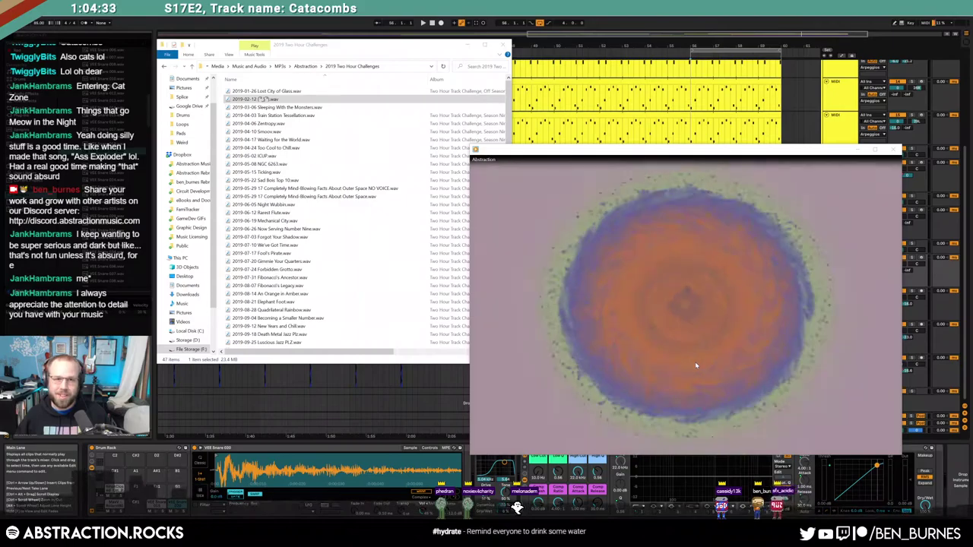
pyautogui.moveTo(768, 410)
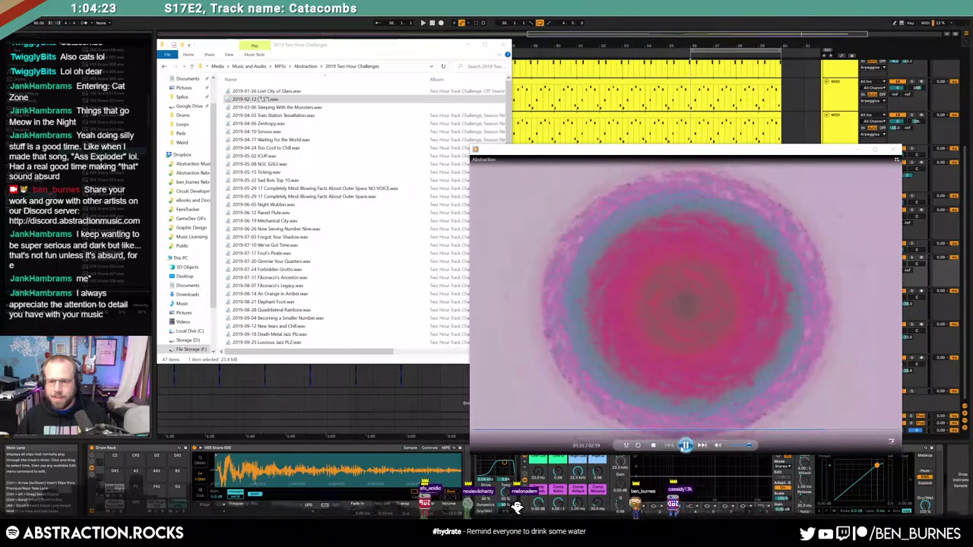
pyautogui.click(684, 446)
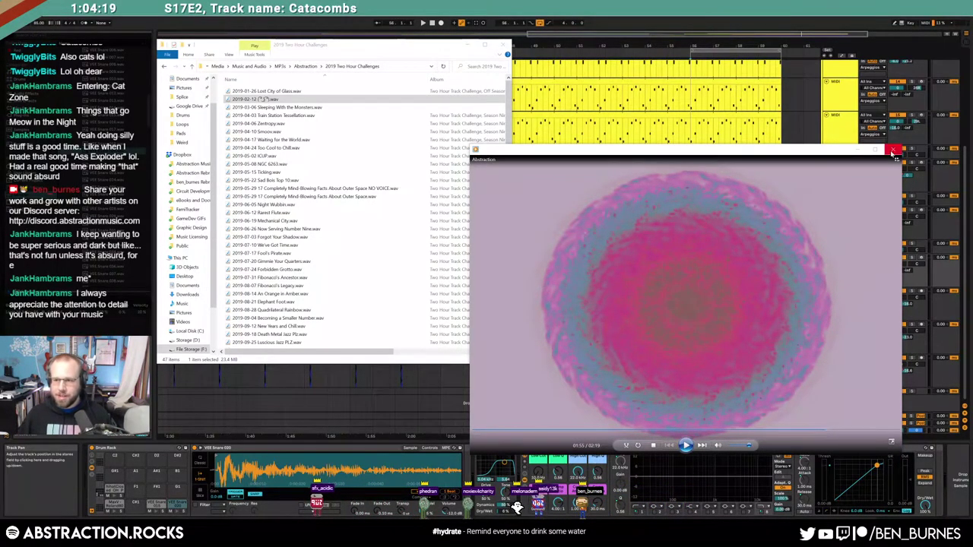
pyautogui.click(894, 152)
pyautogui.click(504, 45)
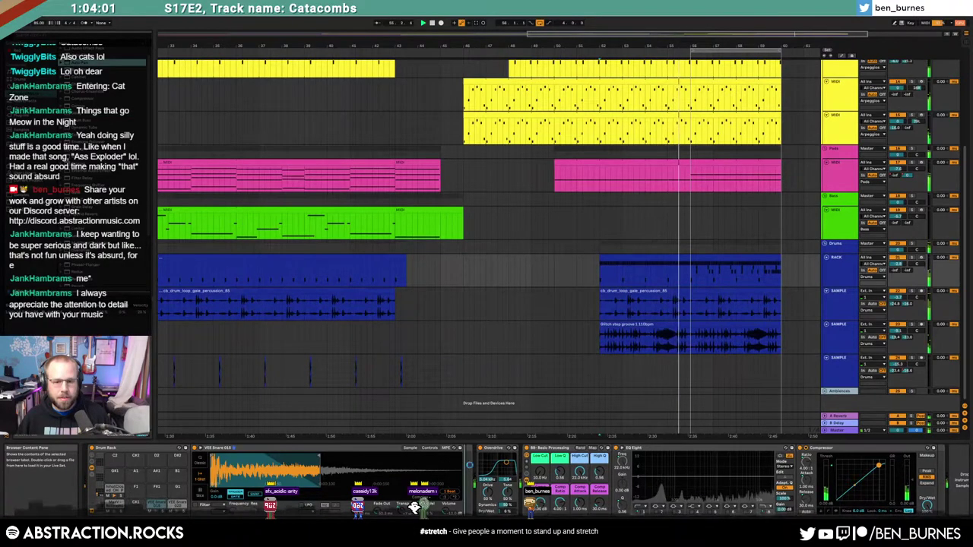
# Step: Add an Auto Pan before Overdrive on the RACK track, with Amount at 76.2% and Shape raised to a square-like waveform
pyautogui.moveTo(480, 491); pyautogui.dragTo(473, 462)
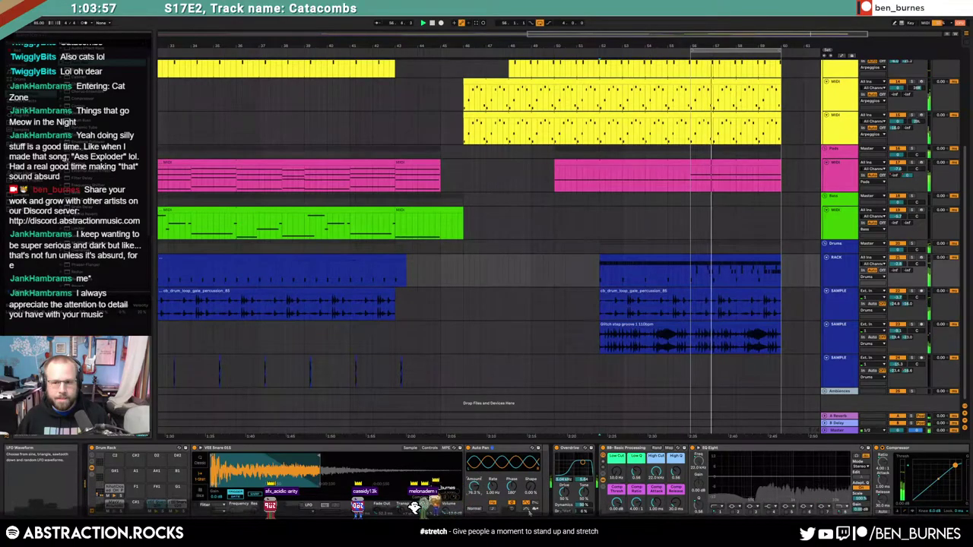
pyautogui.moveTo(530, 491); pyautogui.dragTo(530, 456)
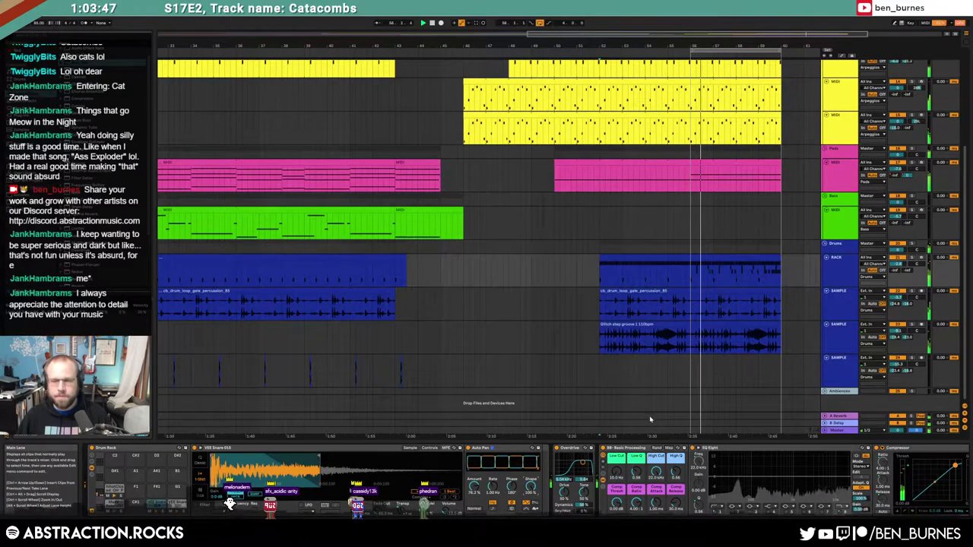
# Step: Record a new part on the Bass MIDI track starting at bar 52 and trim the clip to end at bar 56
pyautogui.click(833, 226)
pyautogui.click(692, 222)
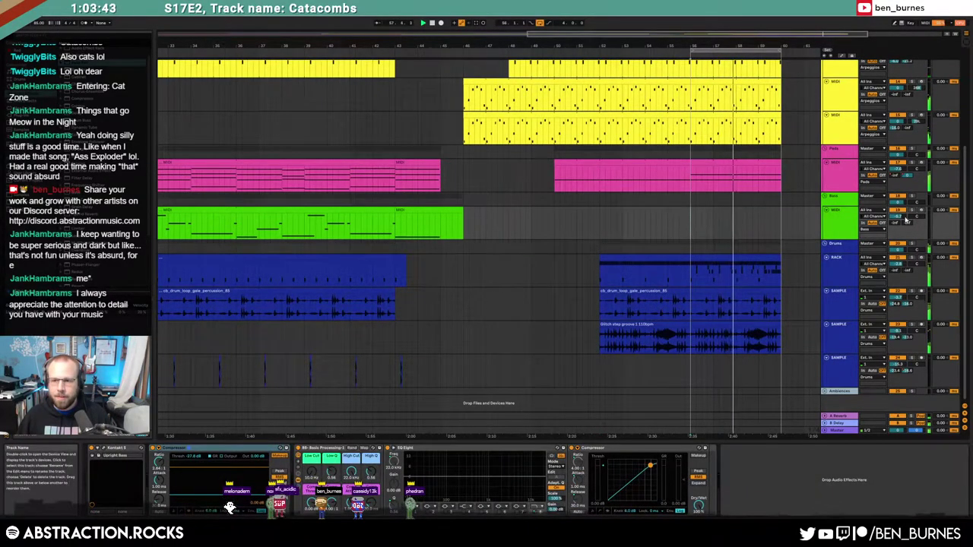
pyautogui.click(598, 220)
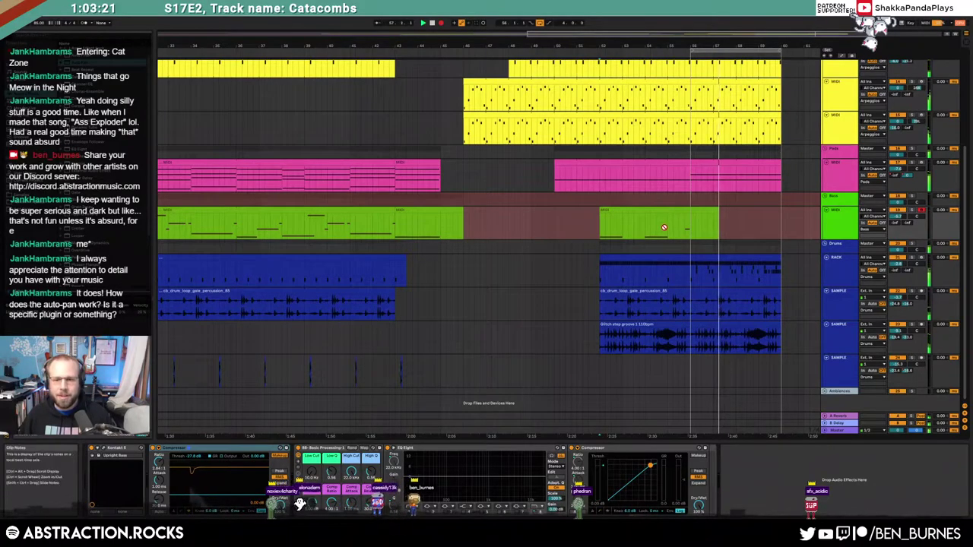
pyautogui.press('space')
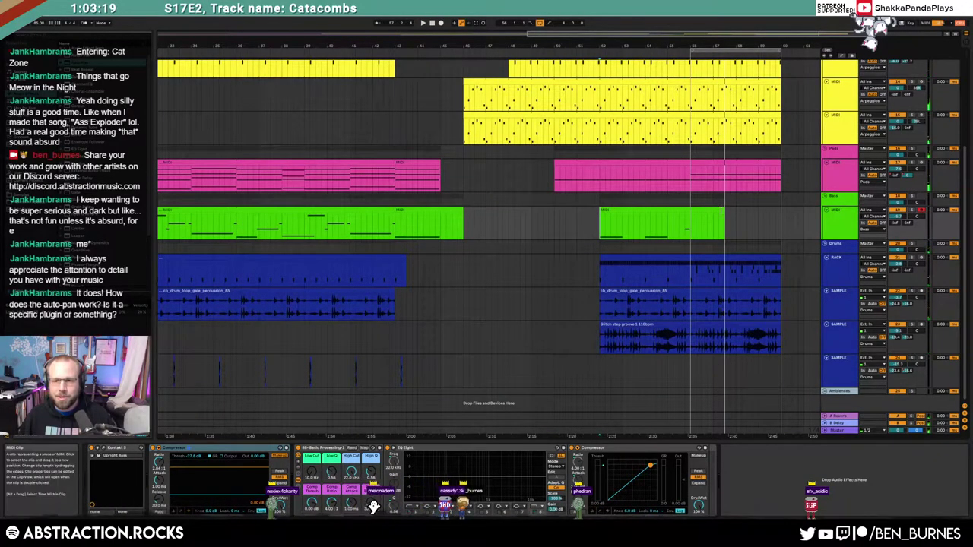
pyautogui.moveTo(721, 212); pyautogui.dragTo(692, 213)
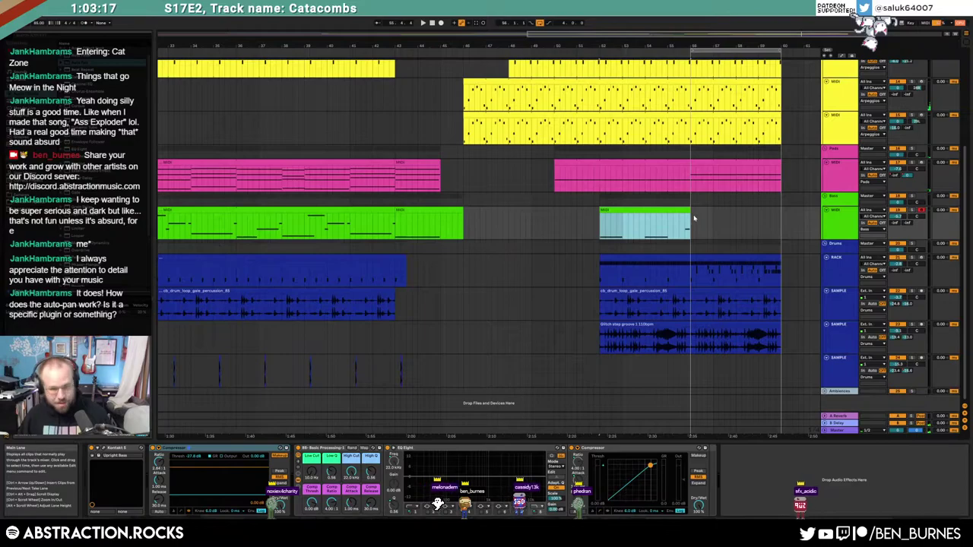
pyautogui.press('super')
pyautogui.write('c')
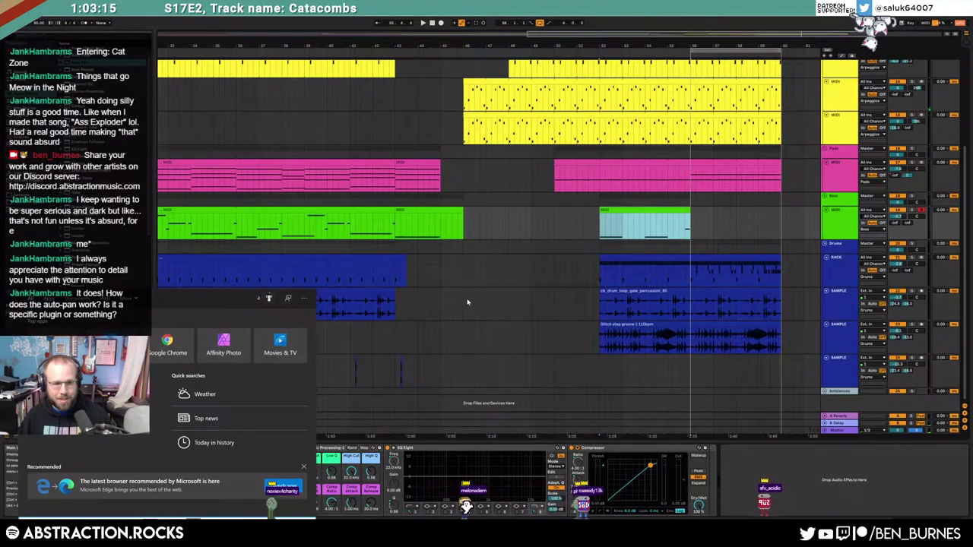
pyautogui.click(569, 253)
pyautogui.click(667, 209)
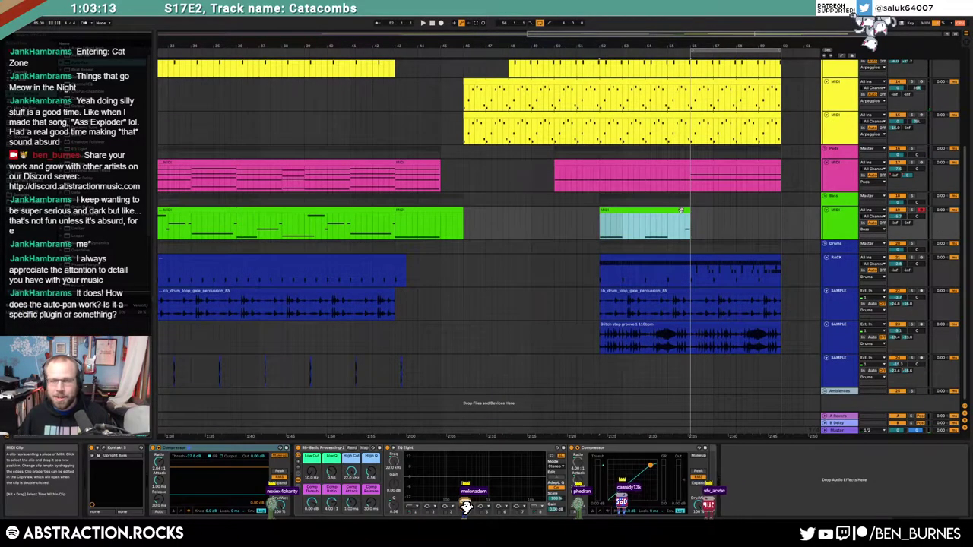
# Step: Quantize the recorded bass notes and shorten the end of the second C1 note to the grid line
pyautogui.doubleClick(681, 210)
pyautogui.moveTo(963, 402); pyautogui.dragTo(937, 384)
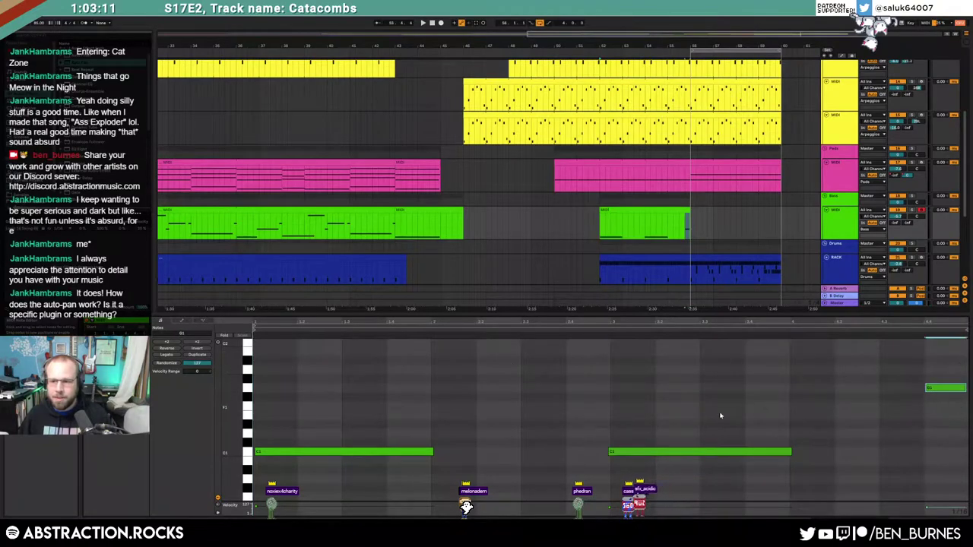
pyautogui.moveTo(681, 463); pyautogui.dragTo(660, 426)
pyautogui.hotkey('ctrl', 'u')
pyautogui.moveTo(421, 421); pyautogui.dragTo(480, 462)
pyautogui.hotkey('ctrl', 'u')
pyautogui.click(533, 444)
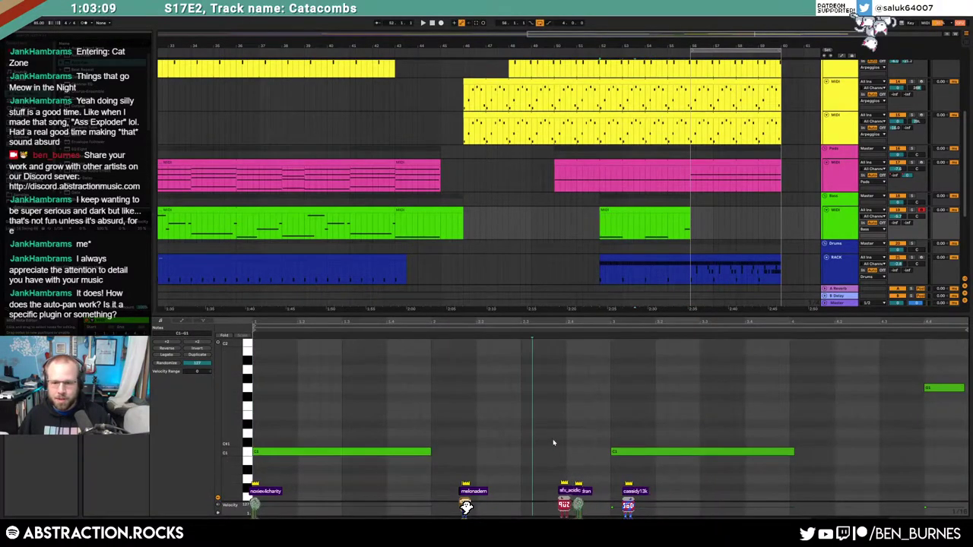
pyautogui.moveTo(789, 452); pyautogui.dragTo(787, 451)
pyautogui.click(791, 428)
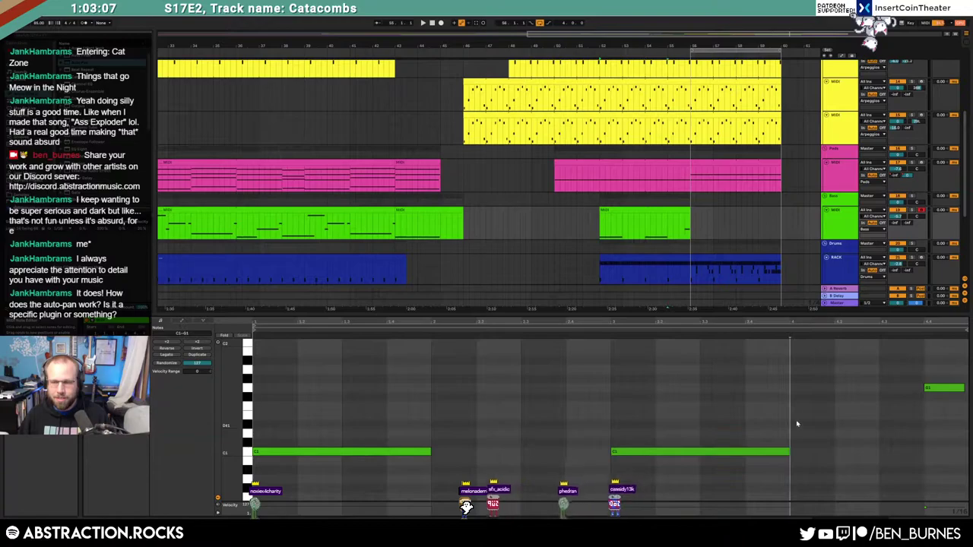
pyautogui.moveTo(254, 380); pyautogui.dragTo(968, 420)
pyautogui.hotkey('shift', 'Tab')
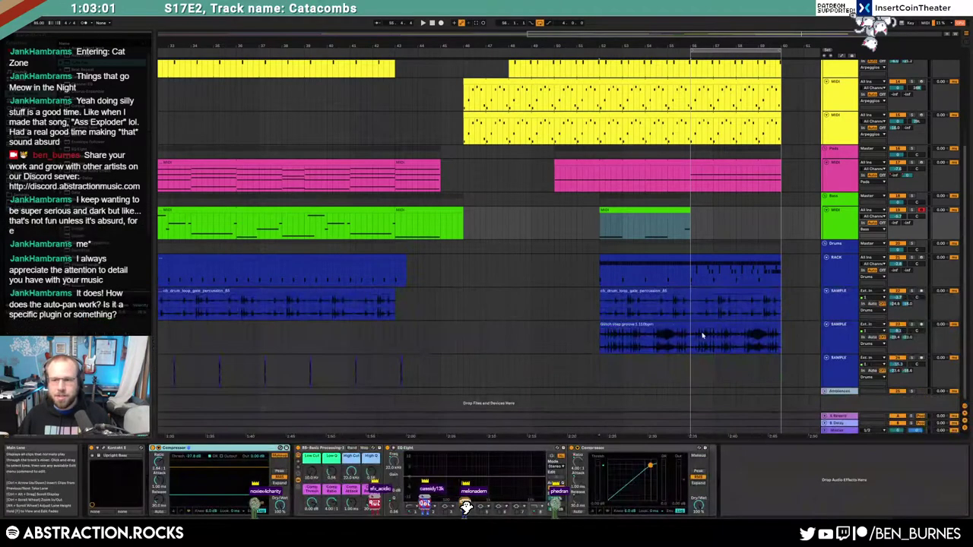
# Step: Lower the Shape of the RACK track's Auto Pan to a smooth sine waveform
pyautogui.click(839, 279)
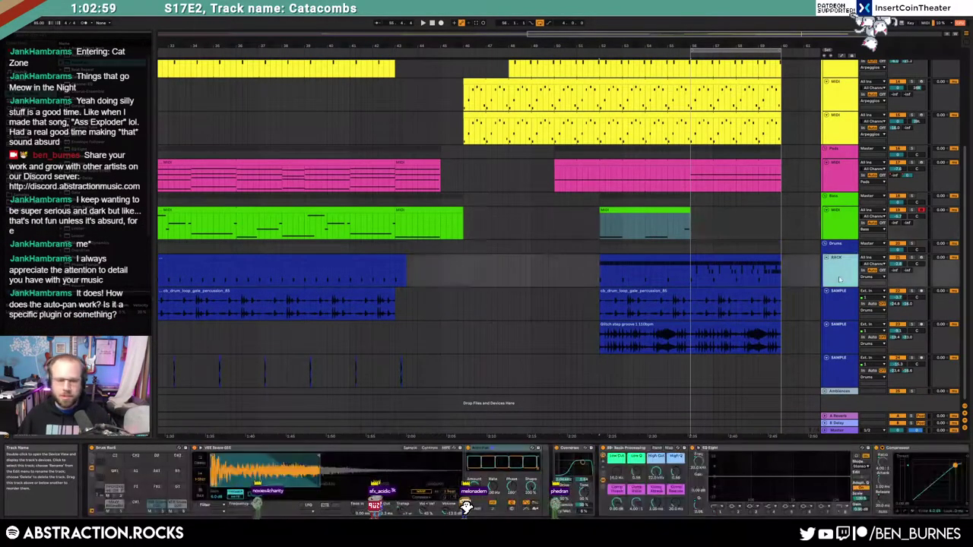
pyautogui.click(504, 450)
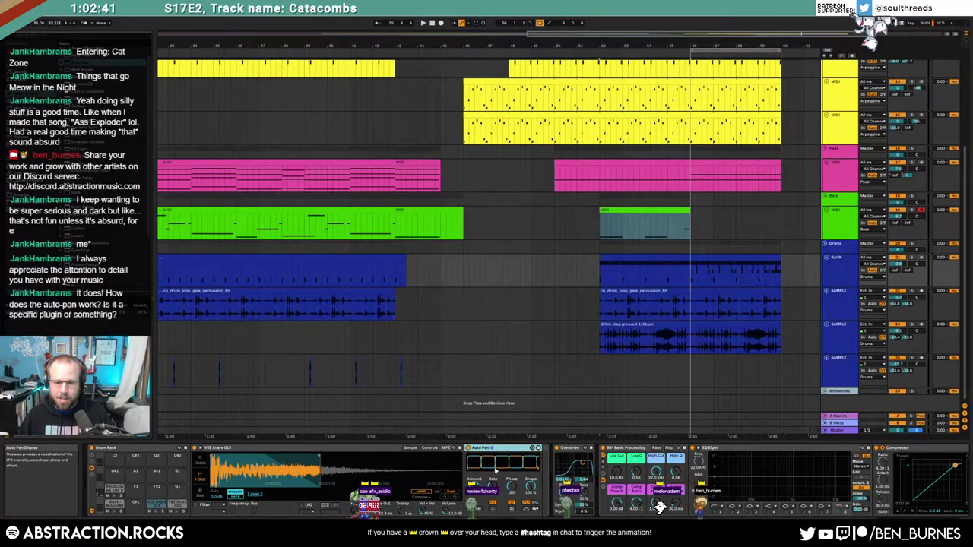
pyautogui.moveTo(531, 487); pyautogui.dragTo(531, 535)
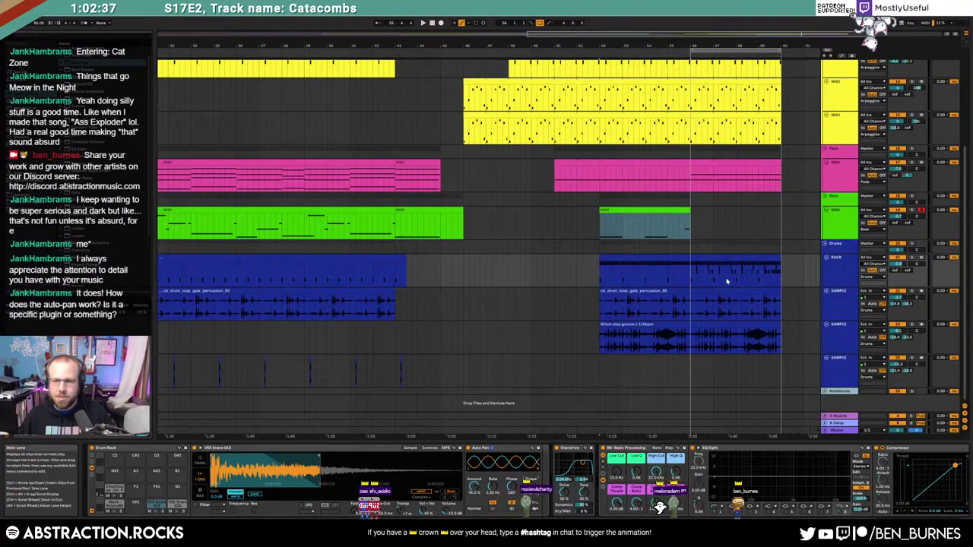
# Step: Try a copy of the Auto Pan on the soloed Pads MIDI track, listen to it, and delete it
pyautogui.click(498, 449)
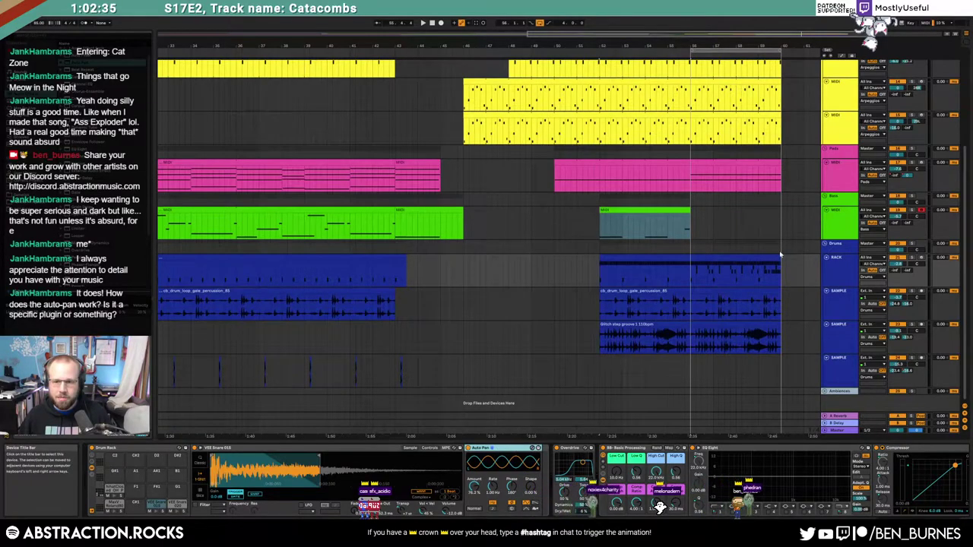
pyautogui.click(893, 222)
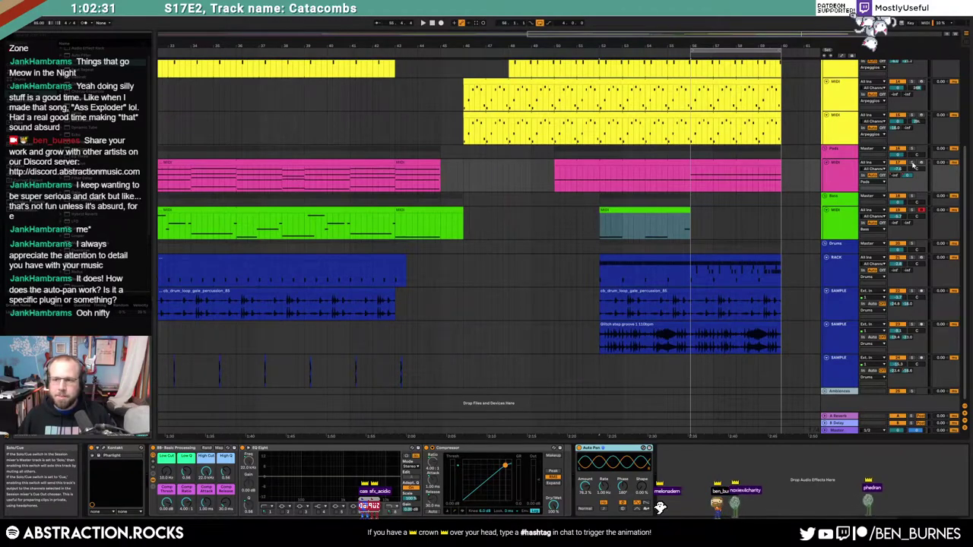
pyautogui.click(755, 372)
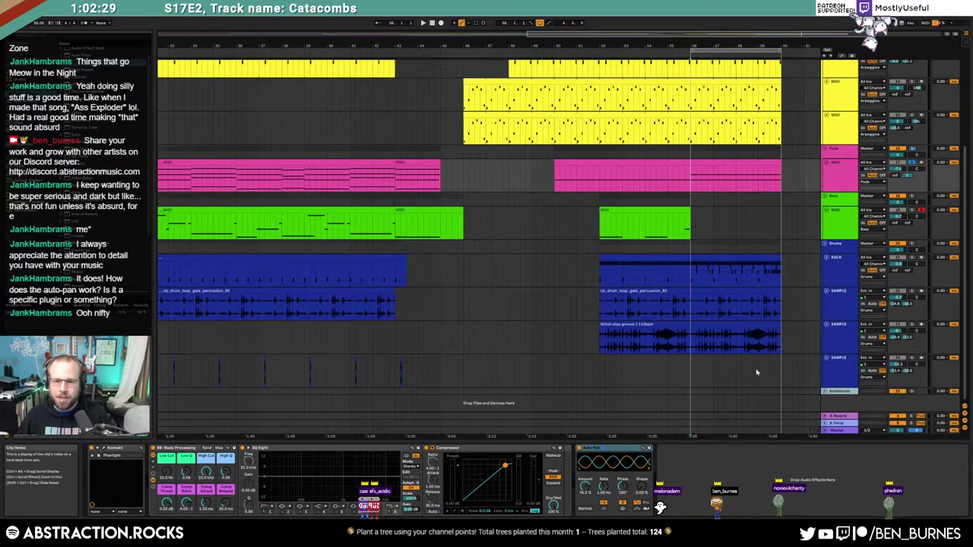
pyautogui.press('space')
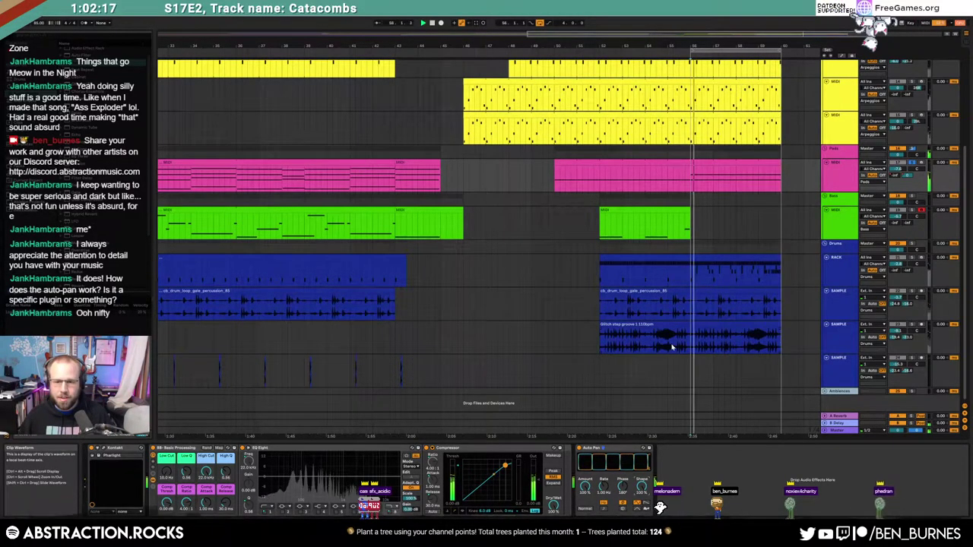
pyautogui.click(617, 451)
pyautogui.press('Delete')
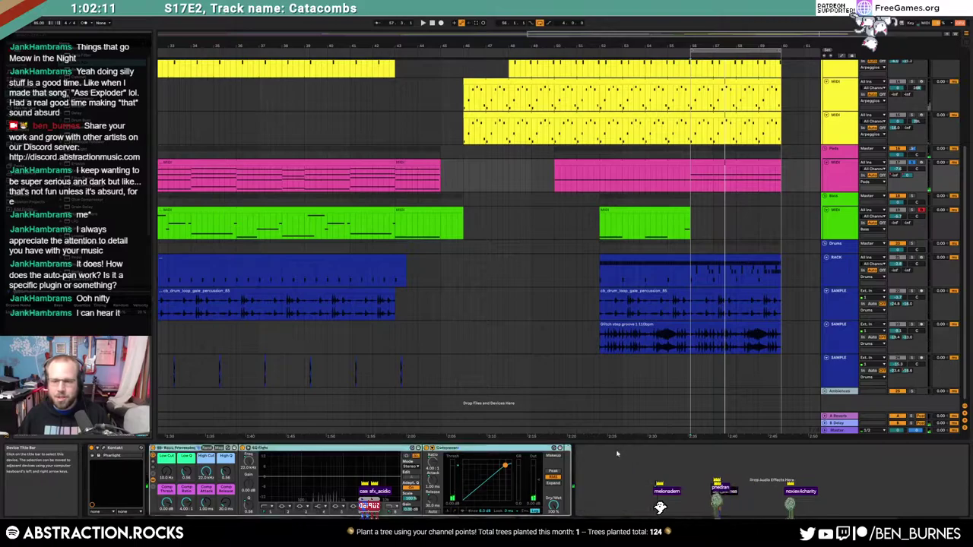
# Step: Extend the new bass clip to bar 60 so its four-bar pattern repeats
pyautogui.click(690, 275)
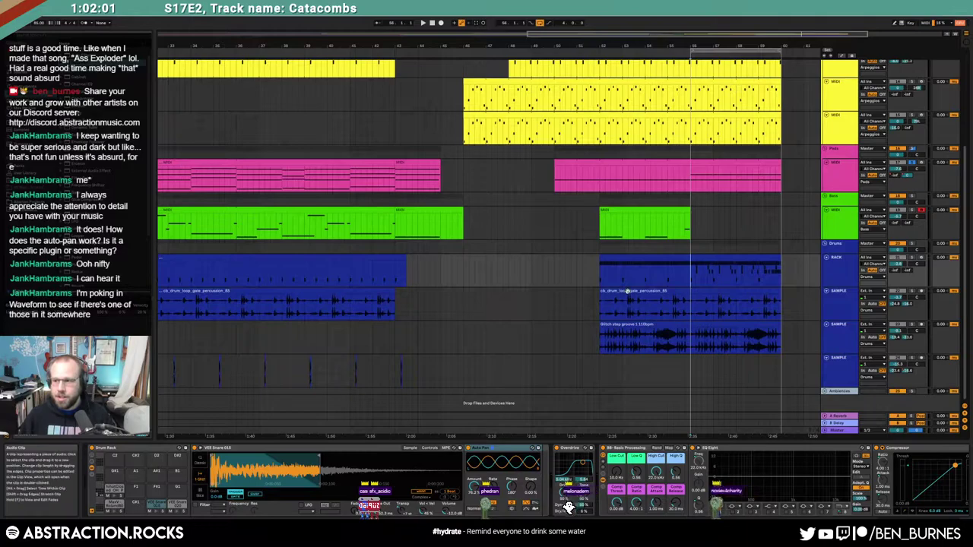
pyautogui.click(668, 211)
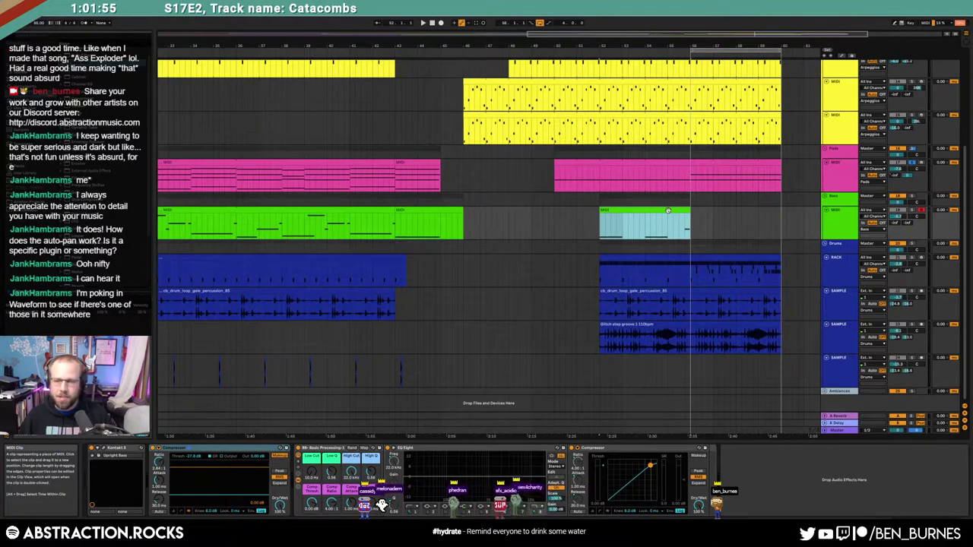
pyautogui.doubleClick(651, 216)
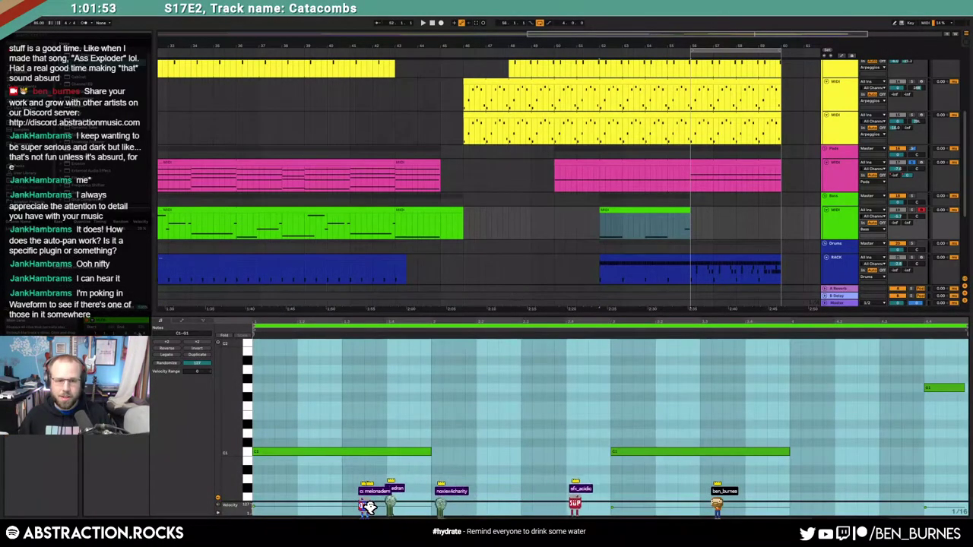
pyautogui.hotkey('shift', 'Tab')
pyautogui.moveTo(688, 212); pyautogui.dragTo(782, 212)
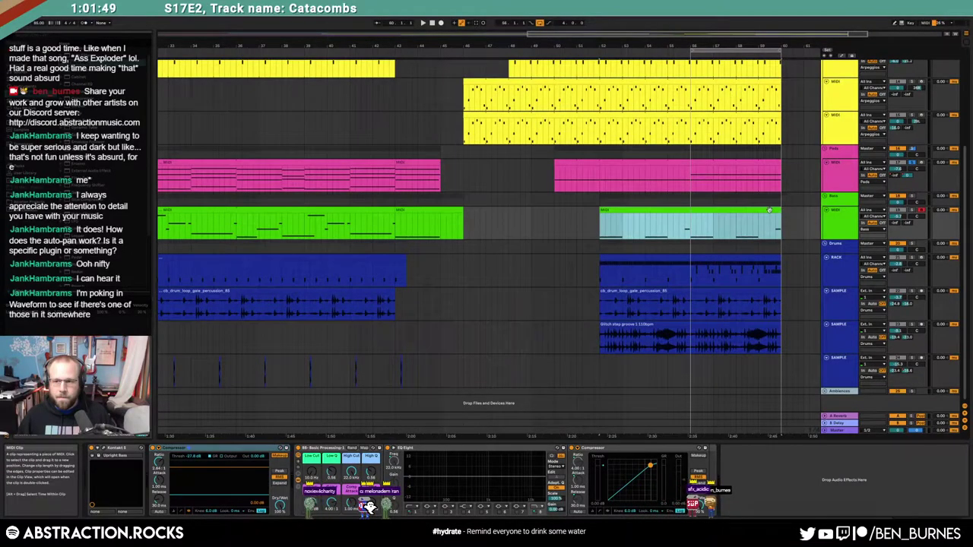
# Step: Raise the short last note of the bass pattern to C#2, play the section, and return to the device view
pyautogui.doubleClick(769, 210)
pyautogui.click(942, 387)
pyautogui.press('Up')
pyautogui.press('Up')
pyautogui.press('Up')
pyautogui.press('Up')
pyautogui.press('Up')
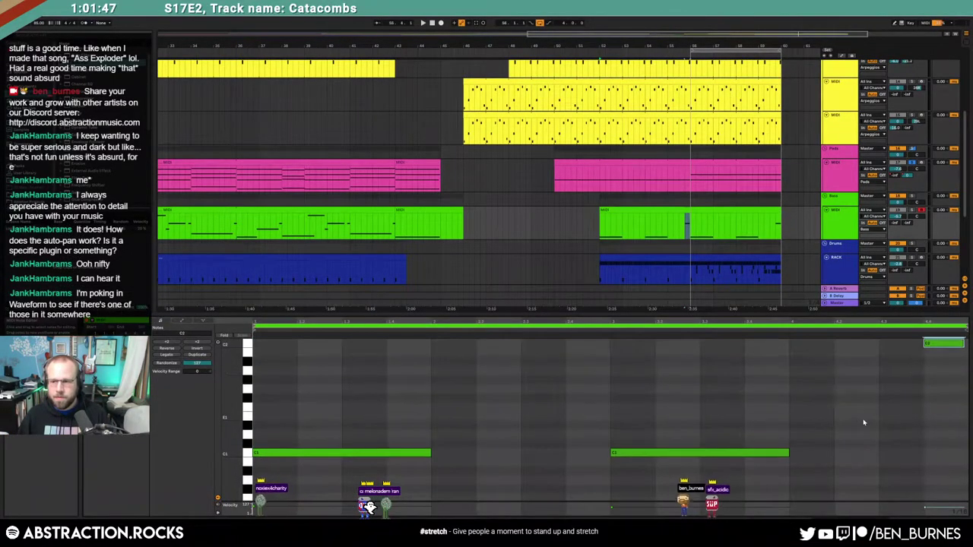
pyautogui.press('Up')
pyautogui.press('space')
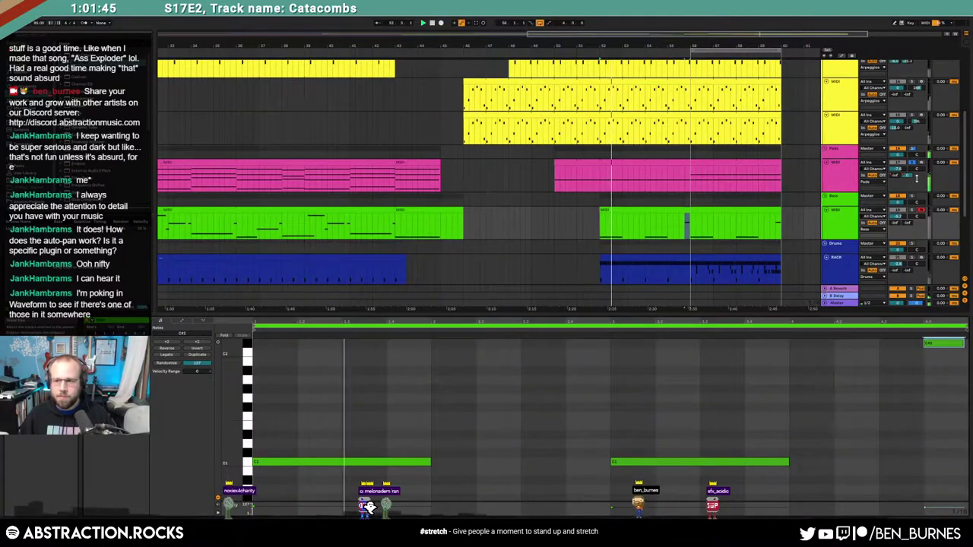
pyautogui.hotkey('shift', 'Tab')
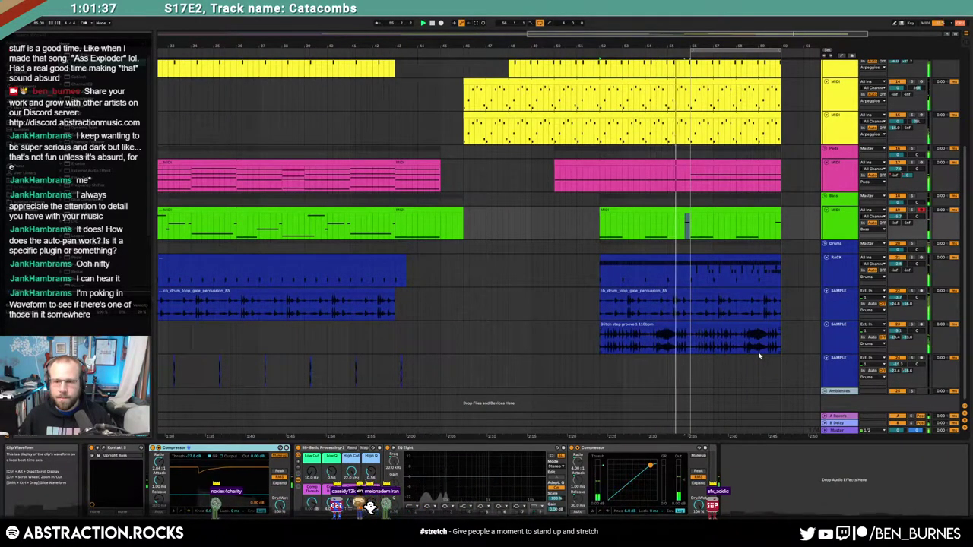
# Step: Add a Chorus-Ensemble after the last Compressor on the bass track and place one at the end of the Glitch step groove SAMPLE track's chain
pyautogui.click(835, 345)
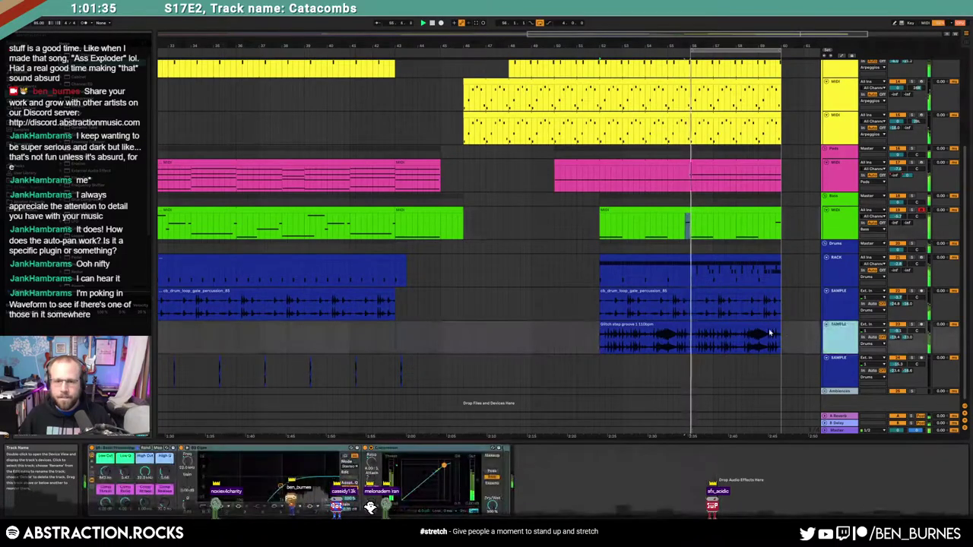
pyautogui.click(694, 209)
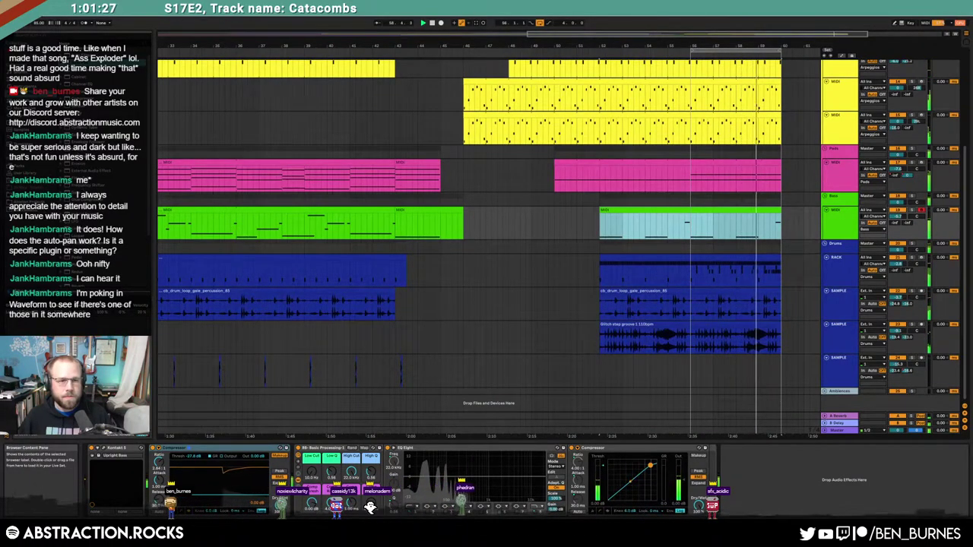
pyautogui.moveTo(85, 94); pyautogui.dragTo(745, 464)
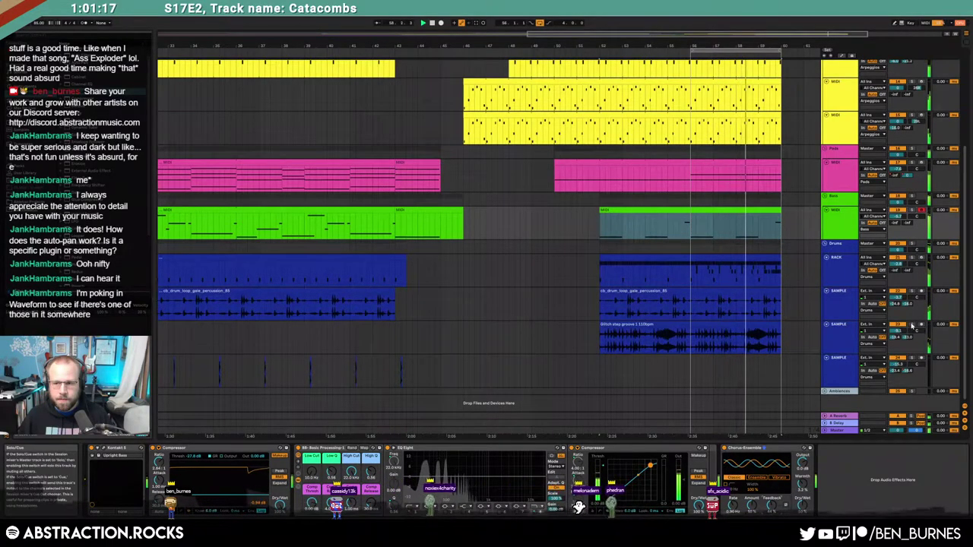
pyautogui.click(777, 449)
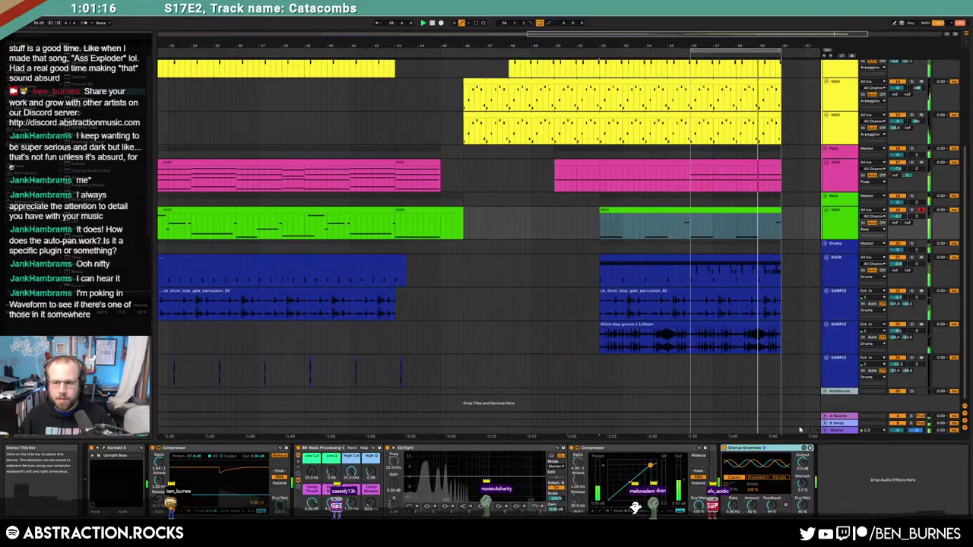
pyautogui.click(843, 342)
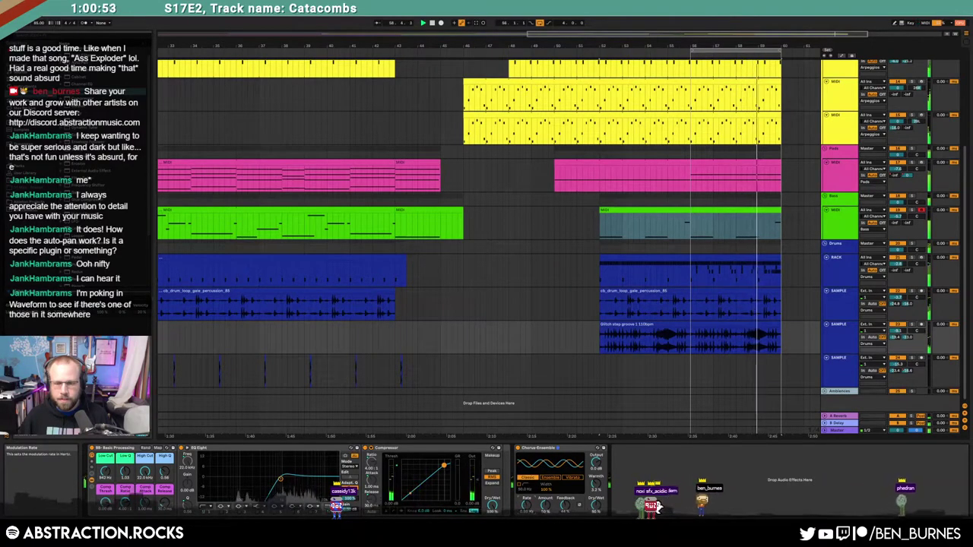
pyautogui.click(842, 343)
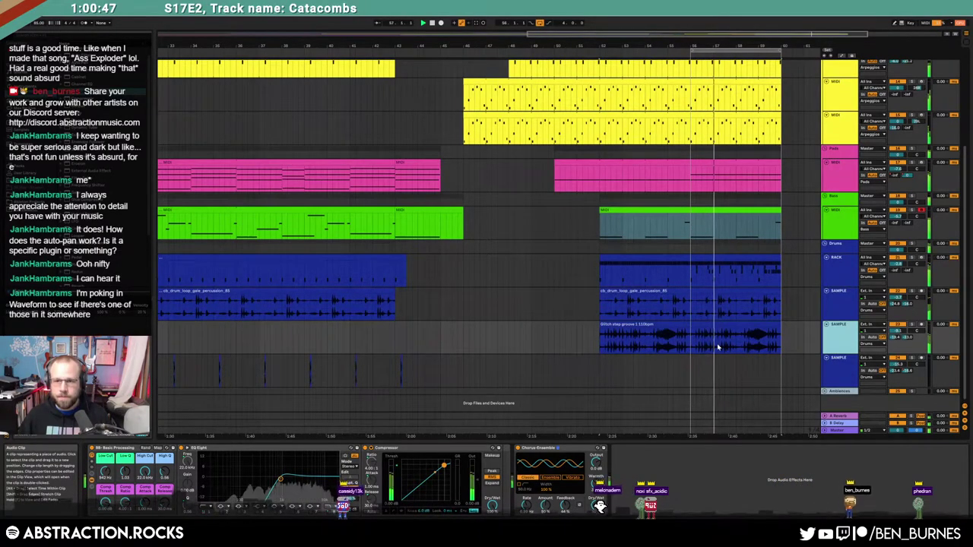
# Step: Fill gaps in the second Arpeggios MIDI track's pattern for bars 56–60 with added C4, A#3, C4 and A#3 notes
pyautogui.scroll(3, 701, 324)
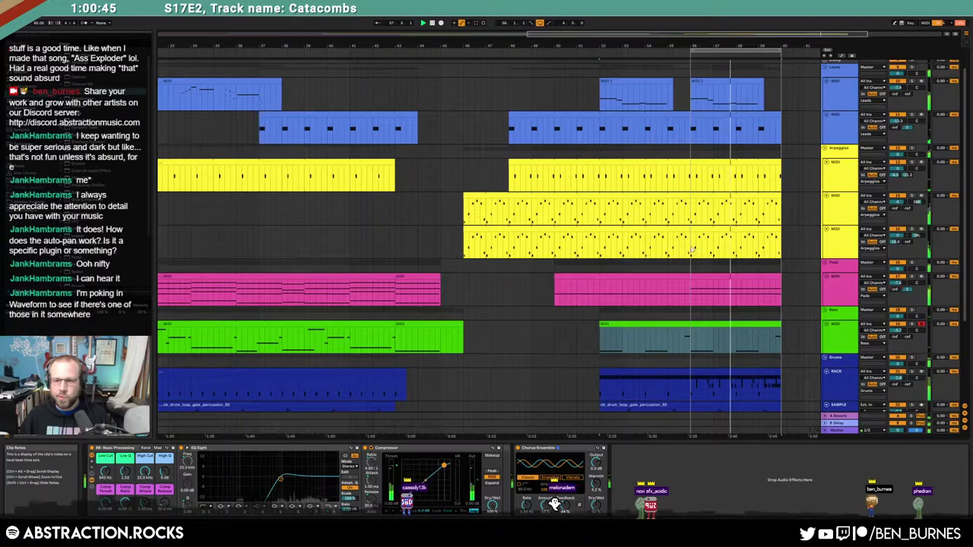
pyautogui.moveTo(691, 213); pyautogui.dragTo(777, 210)
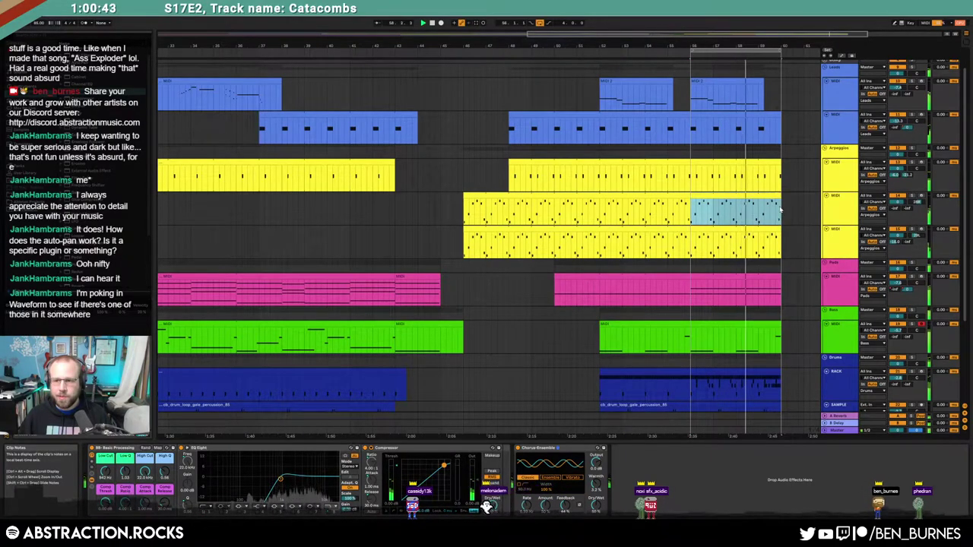
pyautogui.doubleClick(779, 211)
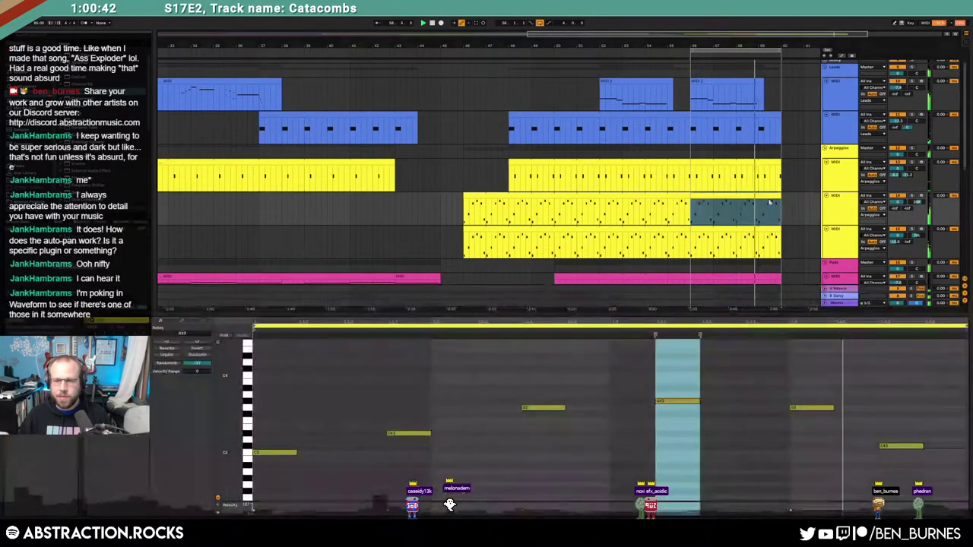
pyautogui.doubleClick(320, 375)
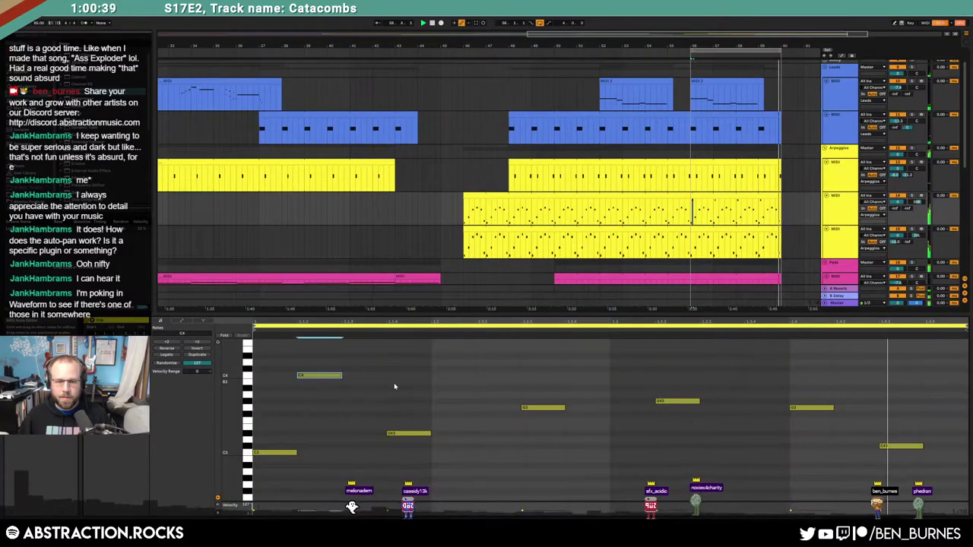
pyautogui.doubleClick(438, 389)
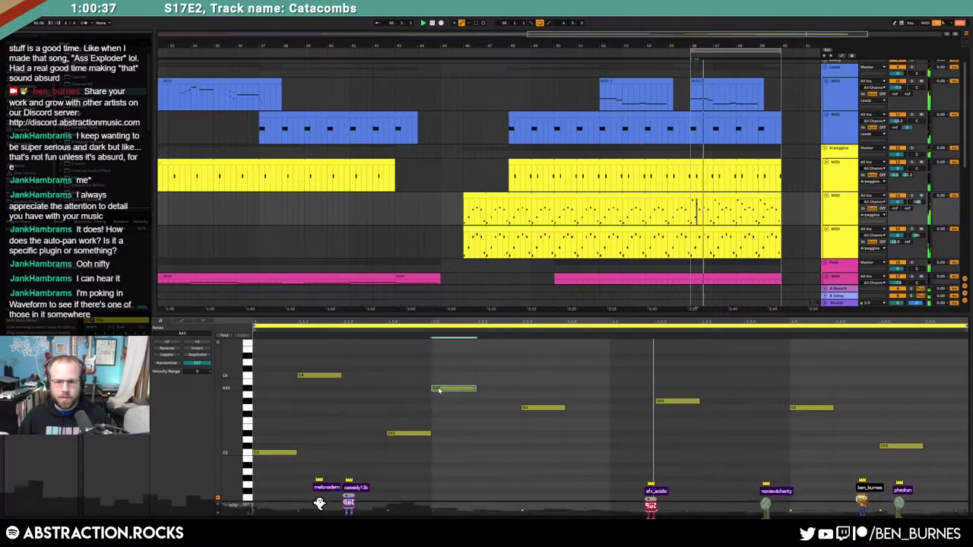
pyautogui.doubleClick(574, 375)
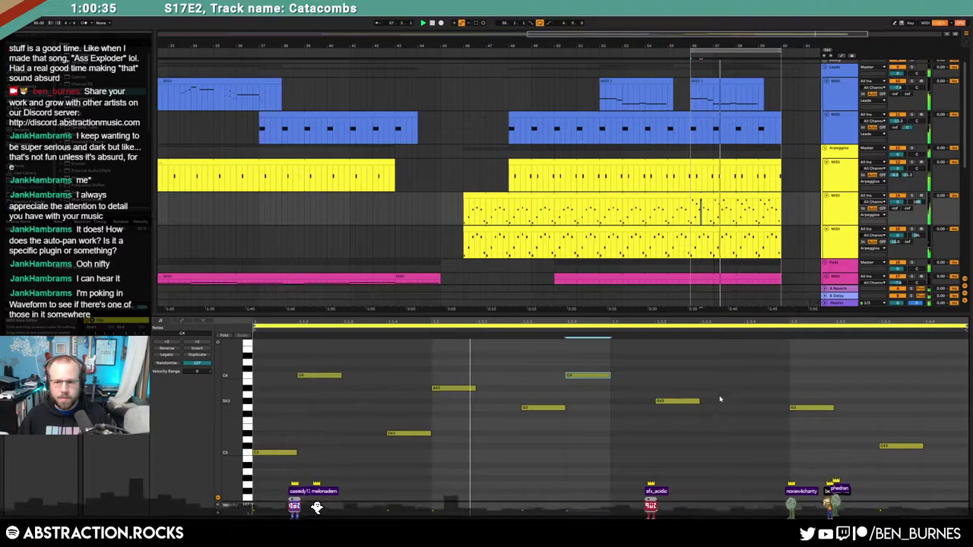
pyautogui.doubleClick(715, 388)
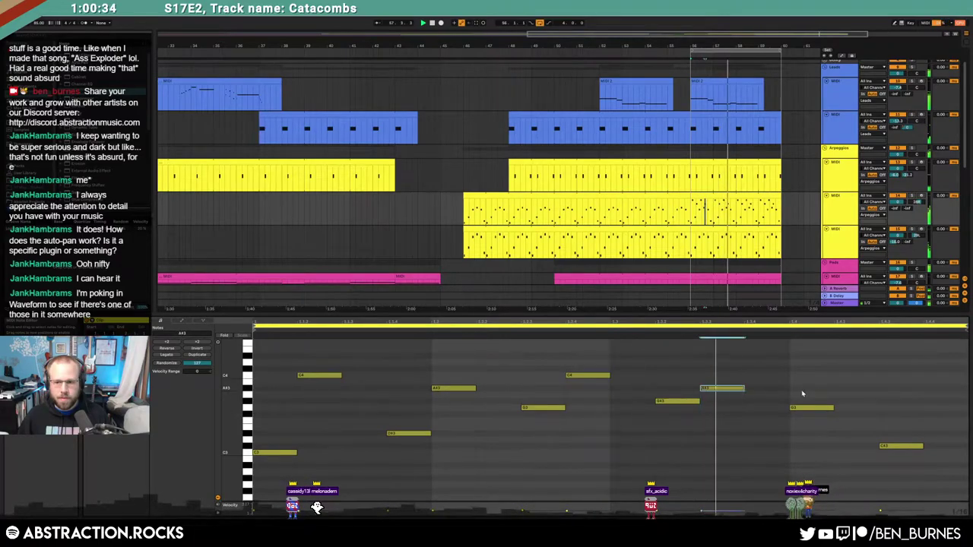
# Step: Add two more upper notes in the pattern's last beat, setting the first to D#4 and the closing one to C4
pyautogui.click(843, 377)
pyautogui.doubleClick(844, 376)
pyautogui.doubleClick(924, 388)
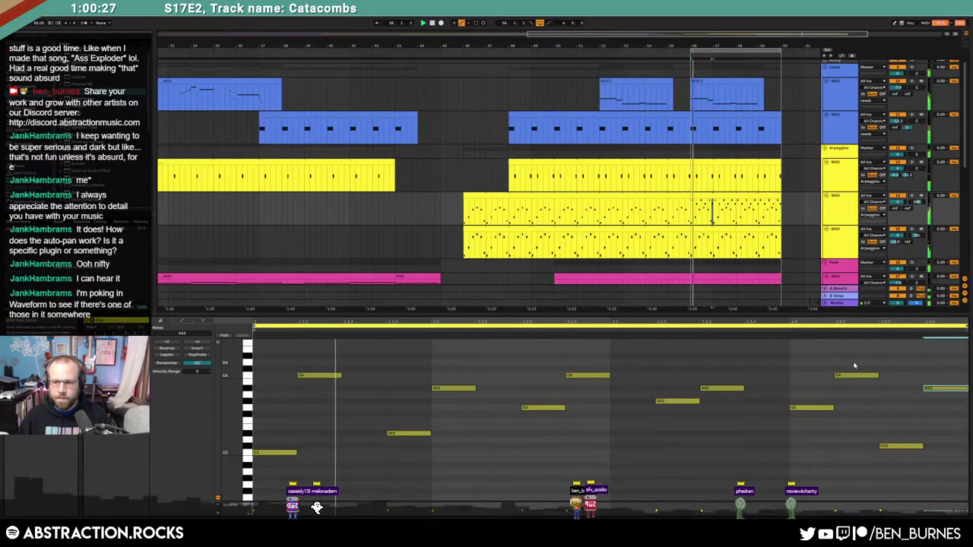
pyautogui.moveTo(838, 376); pyautogui.dragTo(838, 356)
pyautogui.click(941, 389)
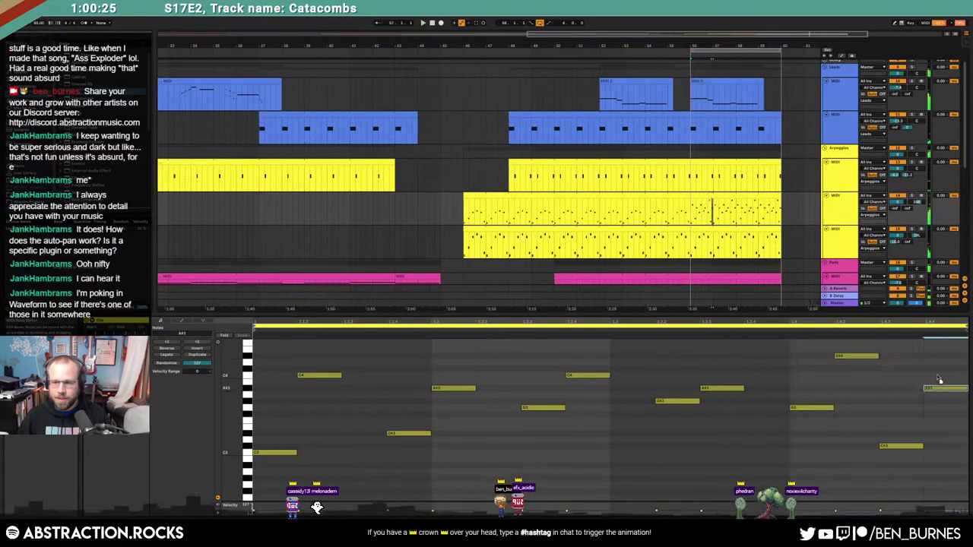
# Step: Copy the varied arpeggio clip to the track below over bars 56–60 and raise all its notes an octave
pyautogui.moveTo(699, 195); pyautogui.dragTo(700, 230)
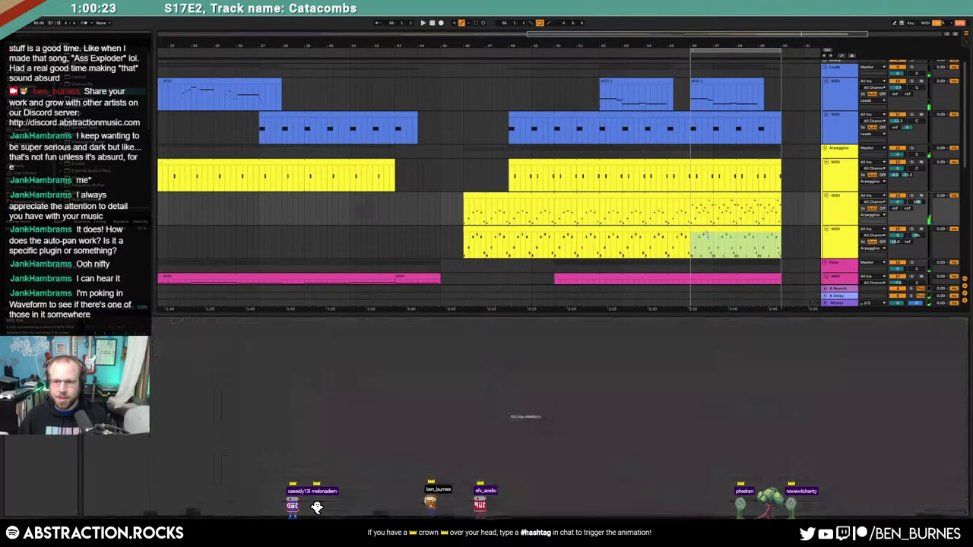
pyautogui.press('space')
pyautogui.click(320, 450)
pyautogui.hotkey('ctrl', 'a')
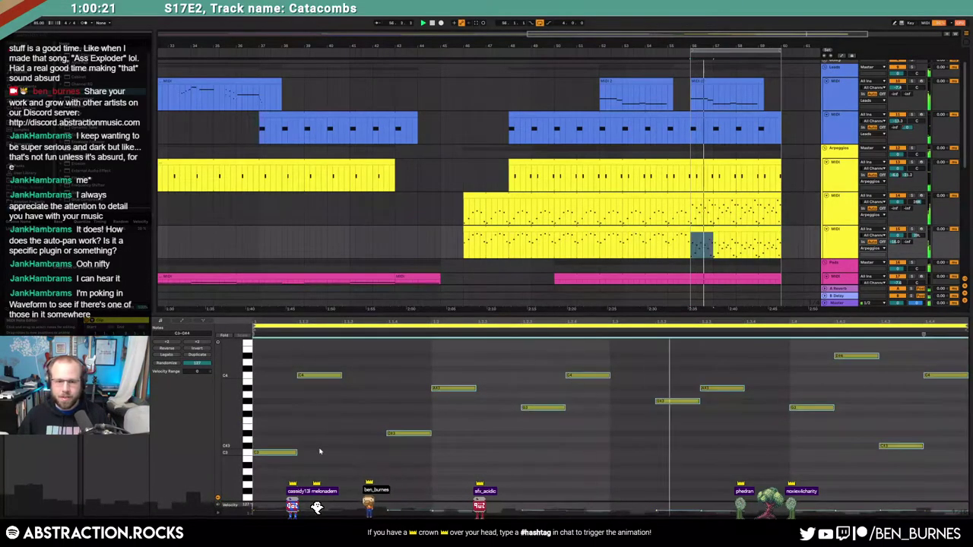
pyautogui.hotkey('shift', 'Up')
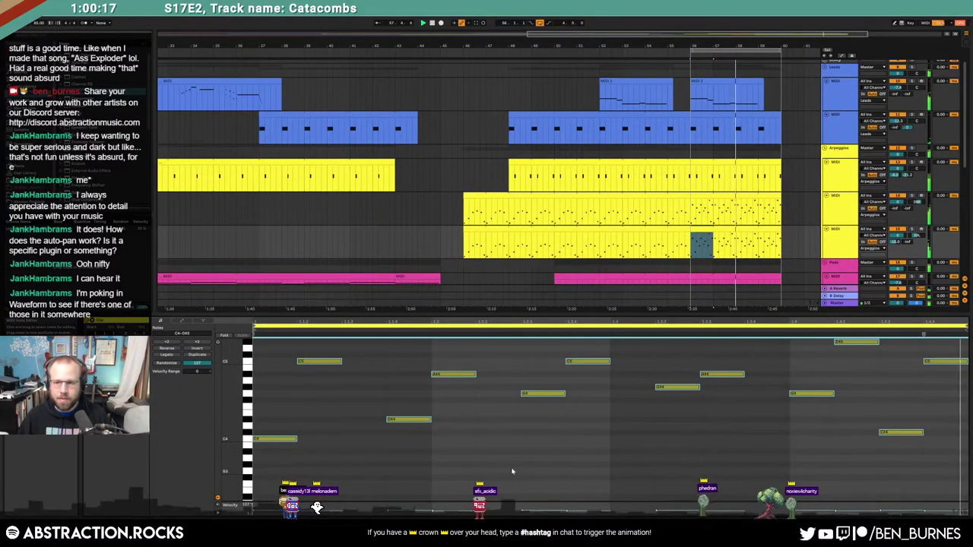
pyautogui.hotkey('shift', 'Tab')
# Step: In the second Arpeggios MIDI track's varied clip, soften the added upper notes and lower the D#4 note to C#4
pyautogui.doubleClick(727, 197)
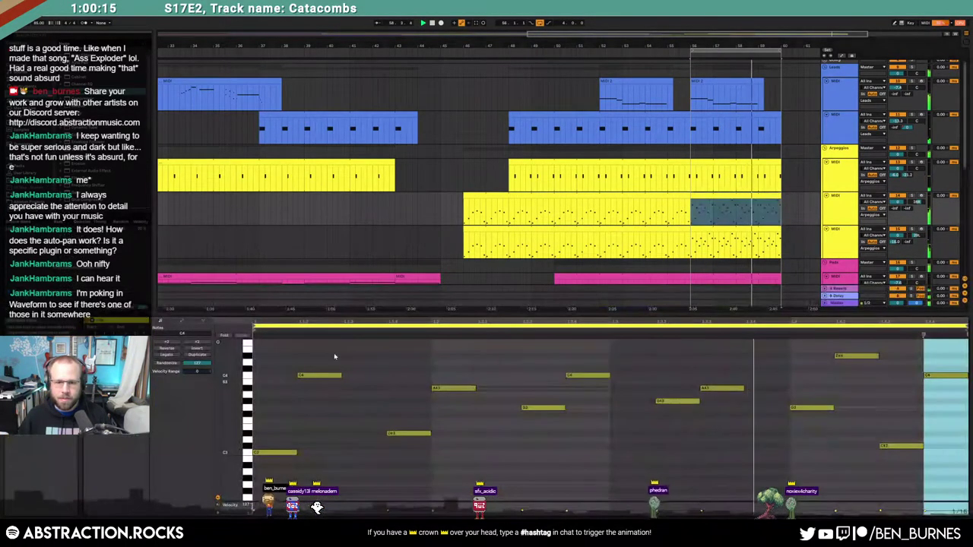
pyautogui.moveTo(295, 343); pyautogui.dragTo(958, 393)
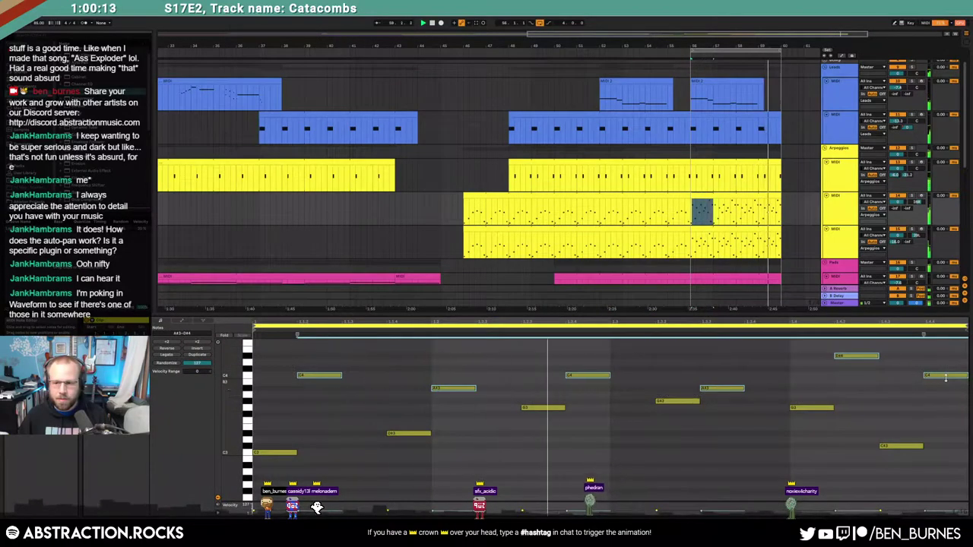
pyautogui.click(840, 355)
pyautogui.press('Down')
pyautogui.press('Down')
# Step: In the octave-higher arpeggio copy, lower the D#5 note to C#5 and soften the added upper notes, then return to the device view
pyautogui.click(749, 229)
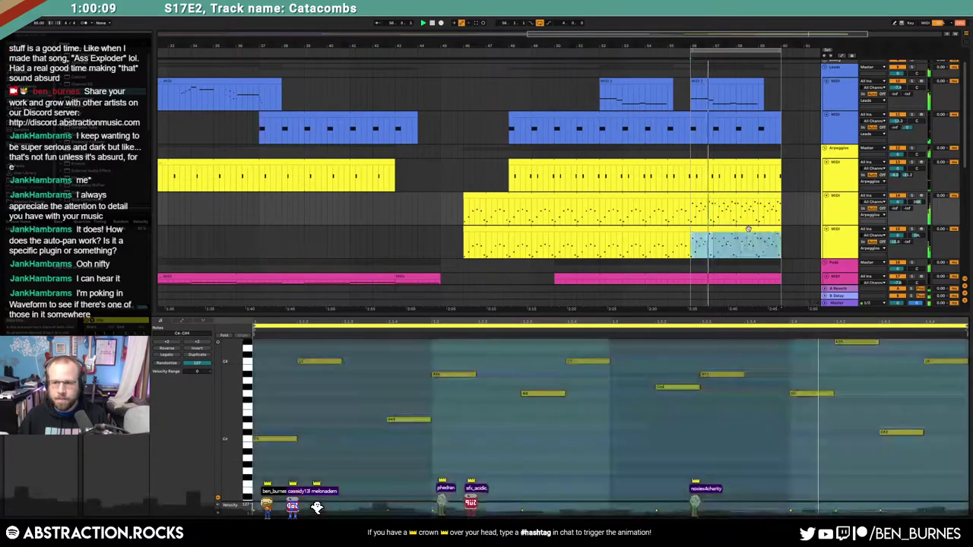
pyautogui.click(843, 342)
pyautogui.press('Down')
pyautogui.press('Down')
pyautogui.moveTo(941, 348); pyautogui.dragTo(236, 378)
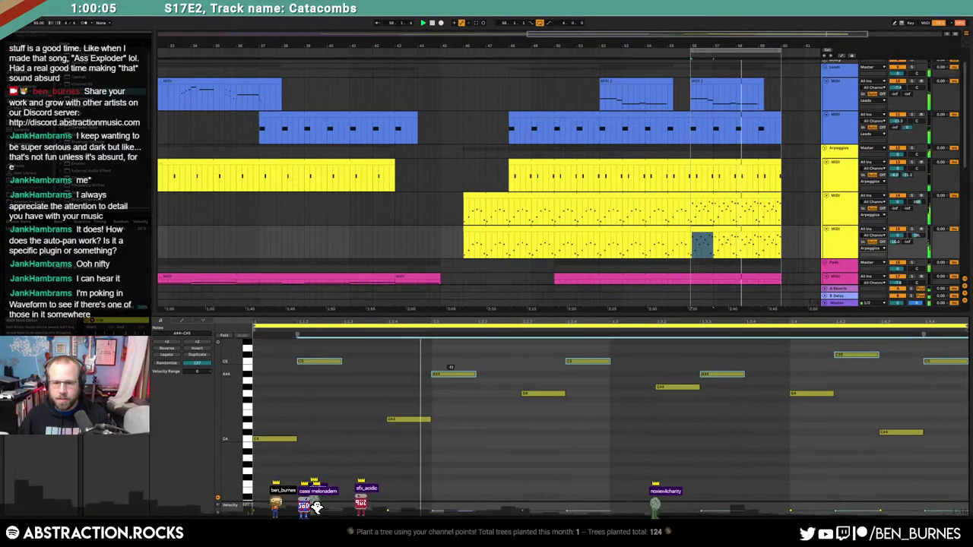
pyautogui.hotkey('shift', 'Tab')
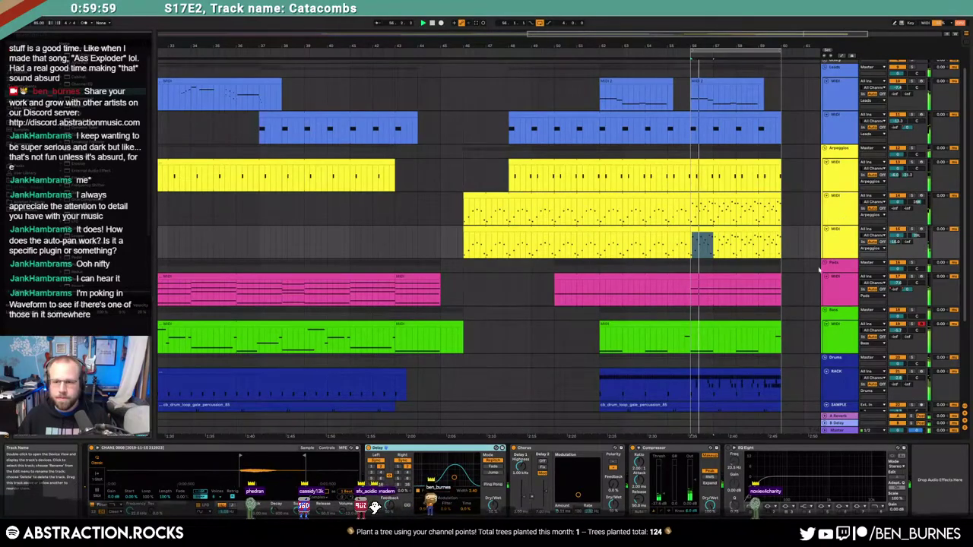
# Step: Raise the last two notes of the first Leads MIDI track's clip at bar 56 by an octave and stop playback
pyautogui.scroll(1, 753, 213)
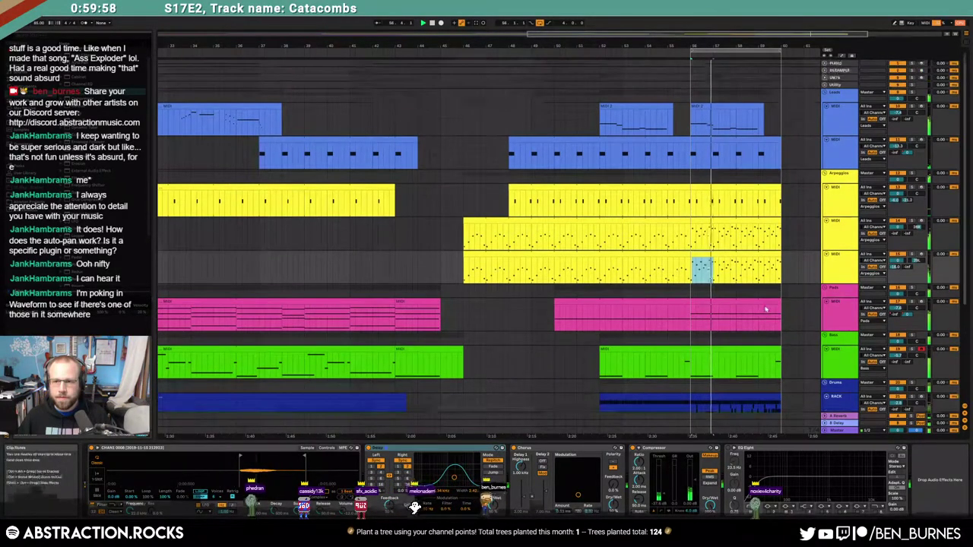
pyautogui.doubleClick(727, 106)
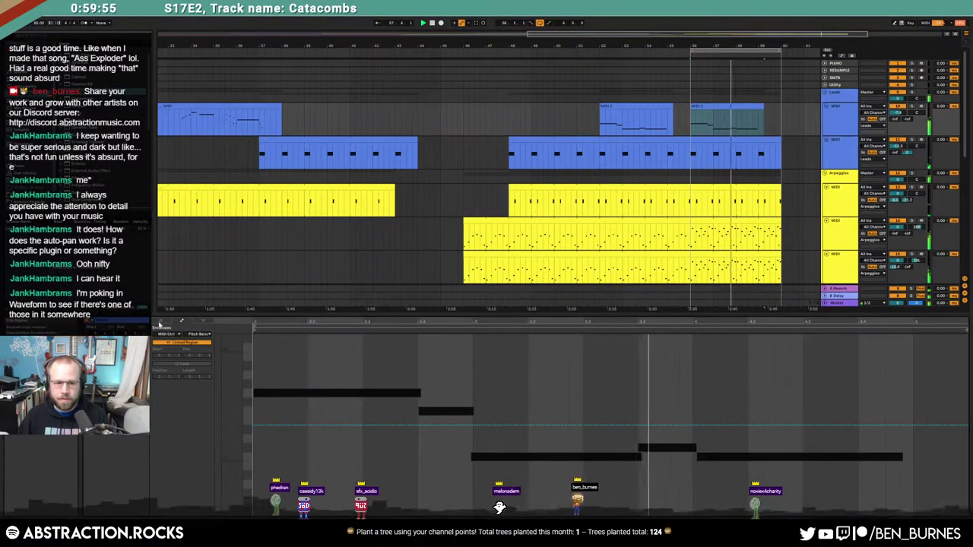
pyautogui.moveTo(717, 468); pyautogui.dragTo(669, 436)
pyautogui.hotkey('shift', 'Up')
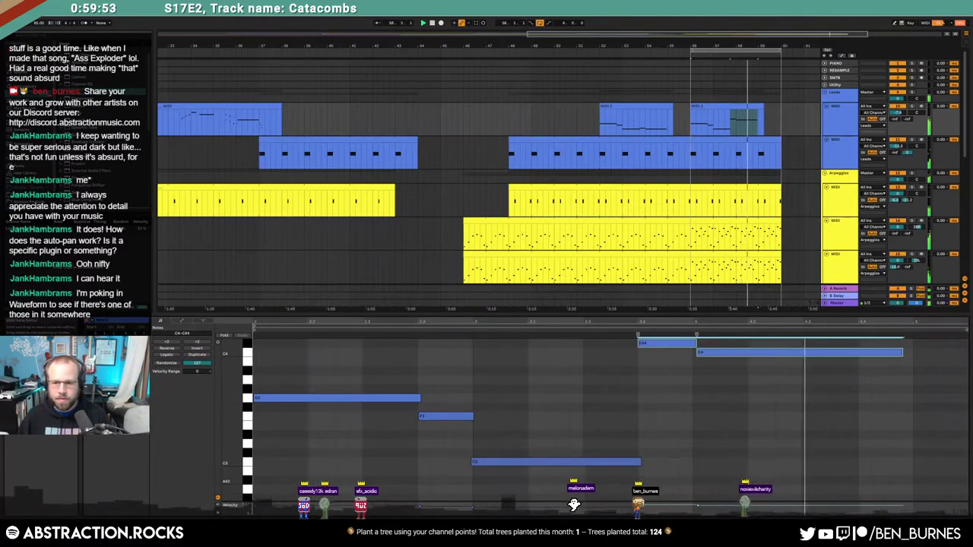
pyautogui.hotkey('shift', 'Tab')
pyautogui.press('space')
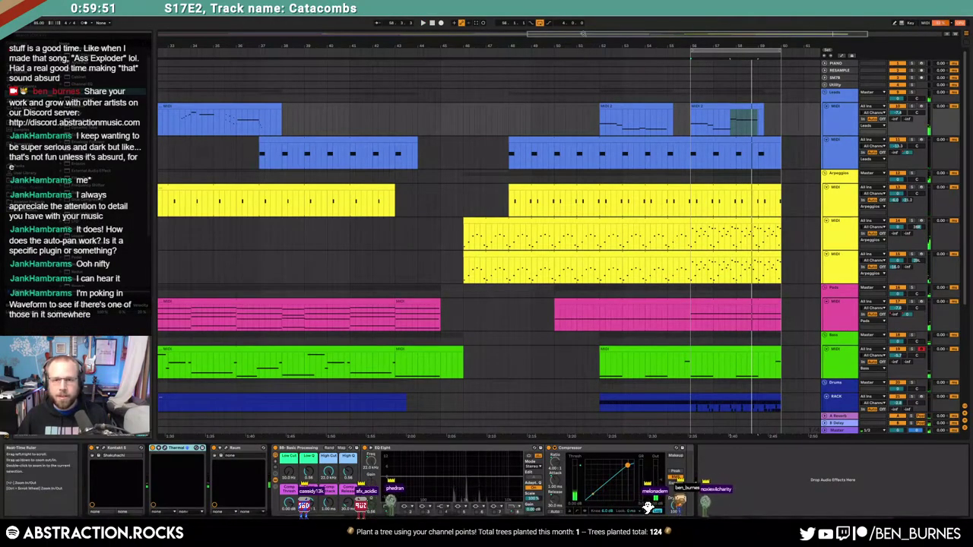
# Step: Show the whole arrangement and play the track from the beginning
pyautogui.doubleClick(288, 33)
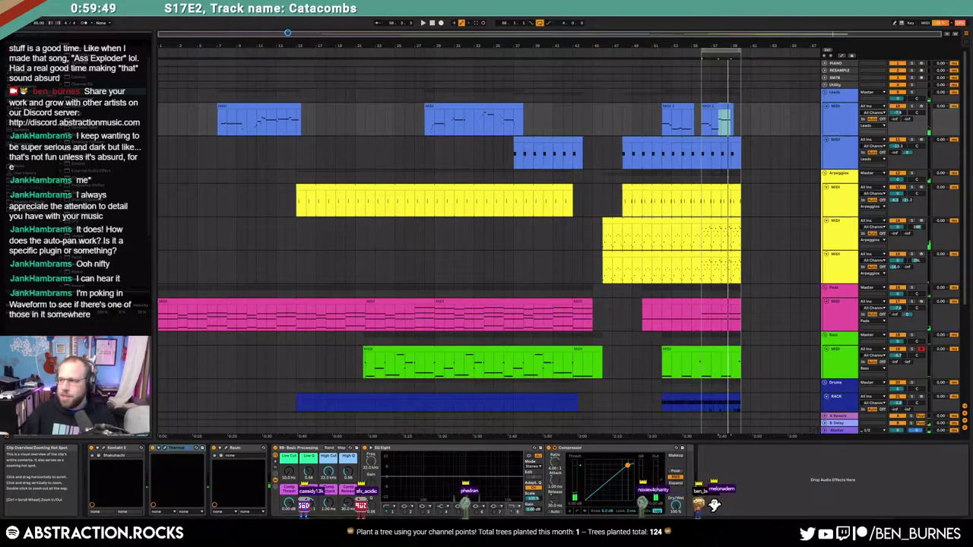
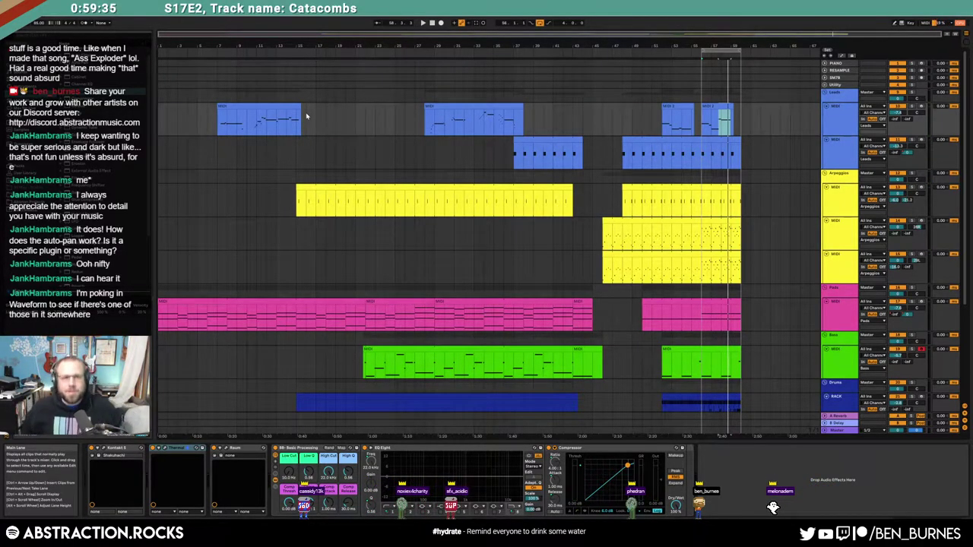
pyautogui.click(431, 23)
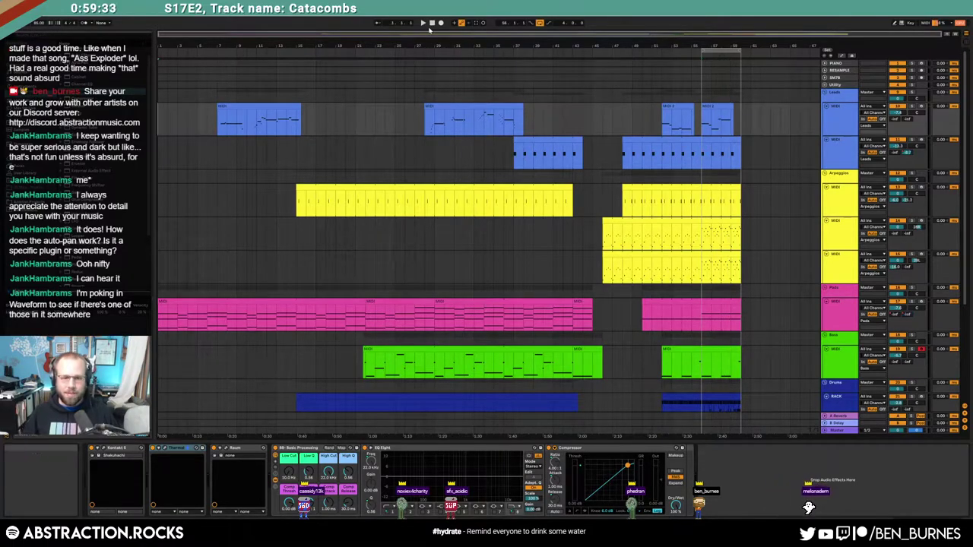
pyautogui.press('space')
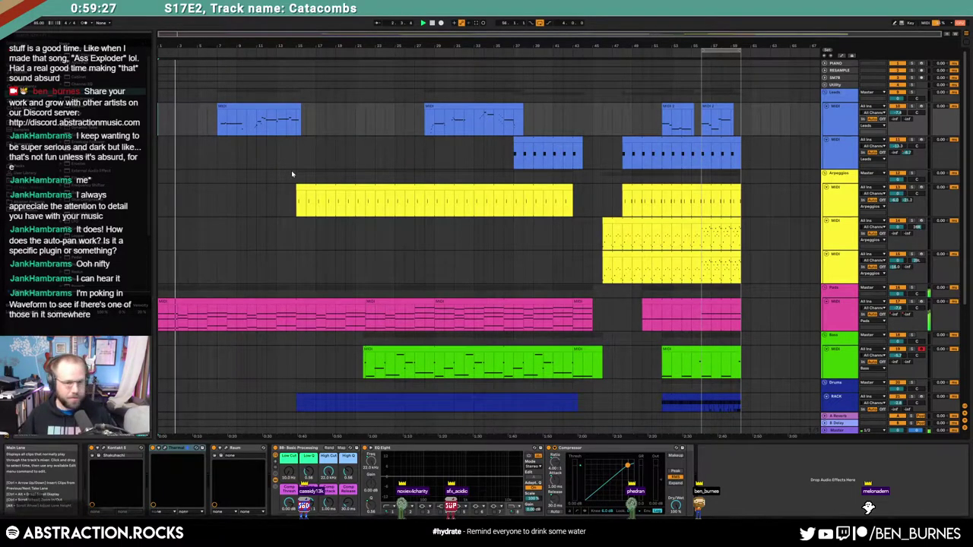
# Step: Select the later clip on the second Leads MIDI track and show the automation lanes
pyautogui.click(649, 146)
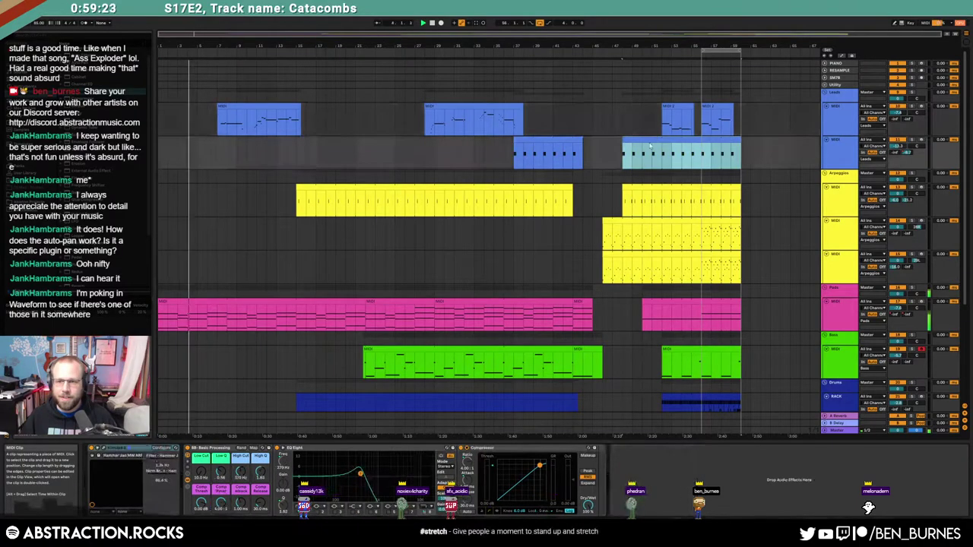
pyautogui.press('a')
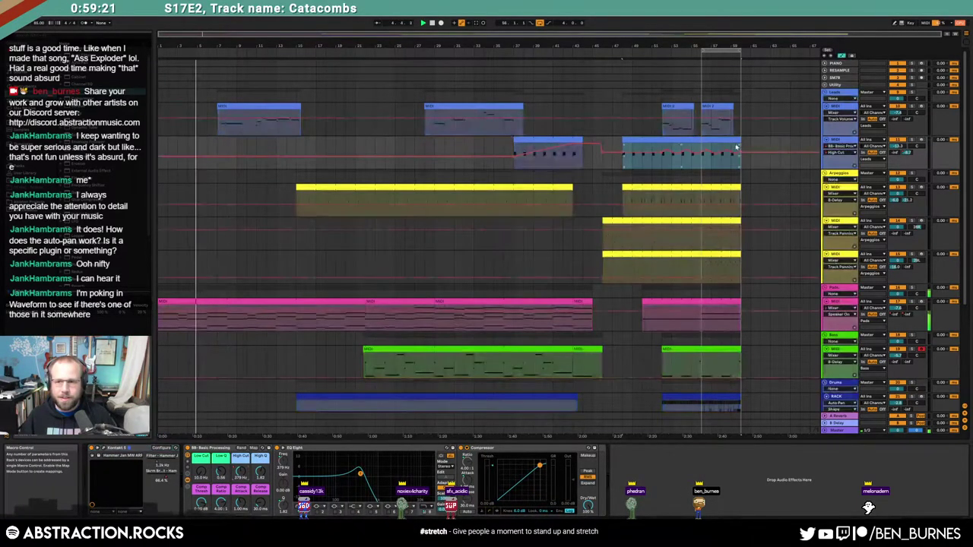
# Step: Try fading the second Leads MIDI track's High Cut automation down over bars 56–60, and undo it
pyautogui.click(710, 149)
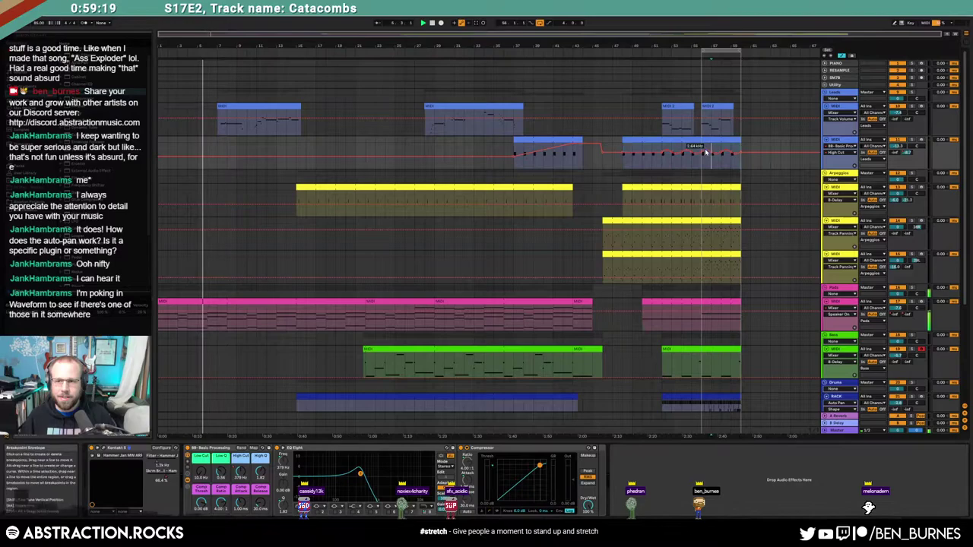
pyautogui.moveTo(702, 147)
pyautogui.mouseDown()
pyautogui.moveTo(738, 149)
pyautogui.moveTo(741, 166)
pyautogui.mouseUp()
pyautogui.click(750, 160)
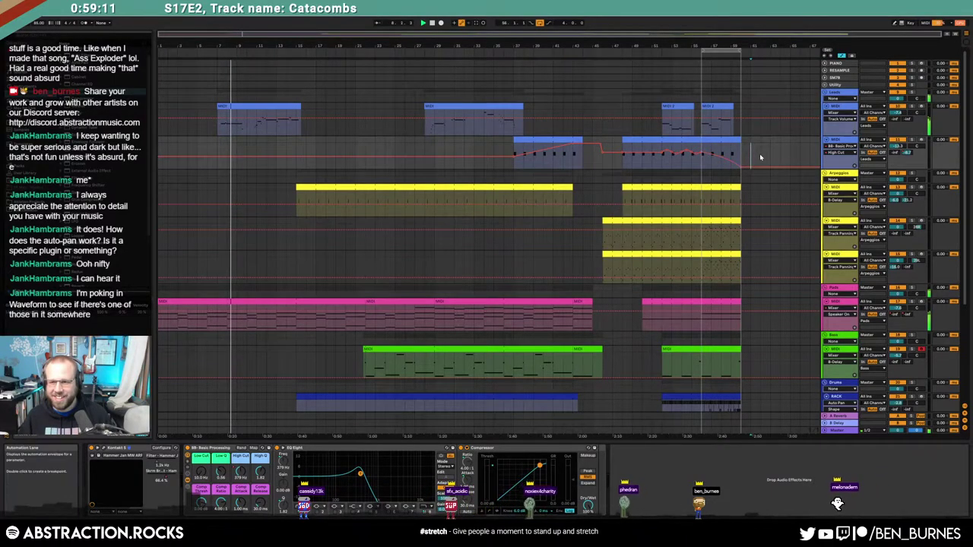
pyautogui.hotkey('ctrl', 'z')
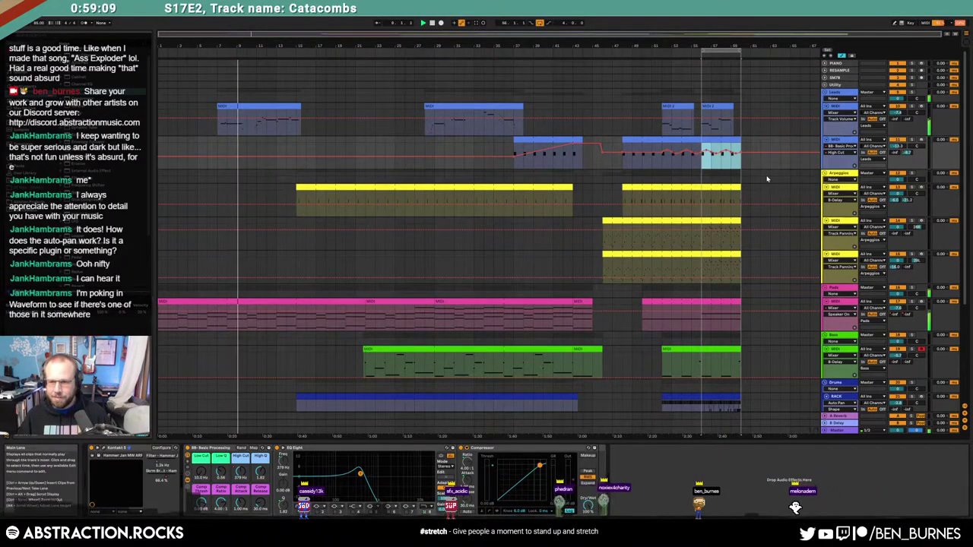
# Step: Extend the second Leads MIDI clip to about bar 66, curve its High Cut automation down toward the end, and hide the automation
pyautogui.moveTo(741, 143); pyautogui.dragTo(795, 146)
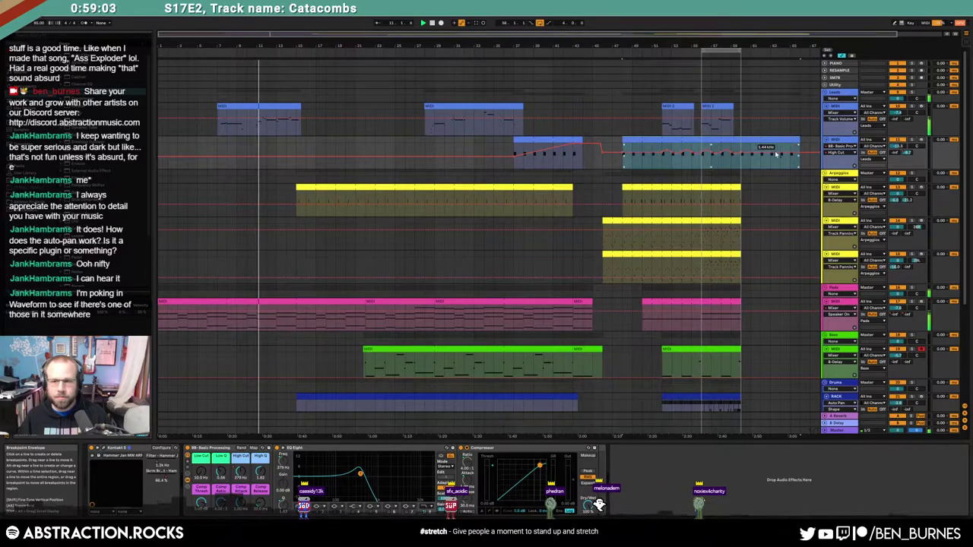
pyautogui.moveTo(800, 153); pyautogui.dragTo(801, 167)
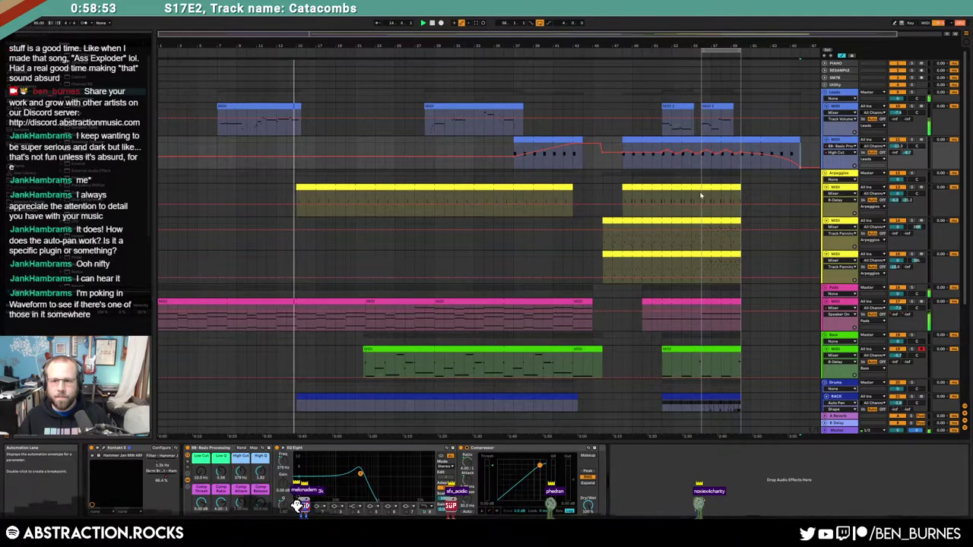
pyautogui.press('a')
# Step: In the first Arpeggios MIDI track's clip from bar 53, duplicate the first C4 note and raise the copy to C#5
pyautogui.moveTo(672, 200); pyautogui.dragTo(742, 198)
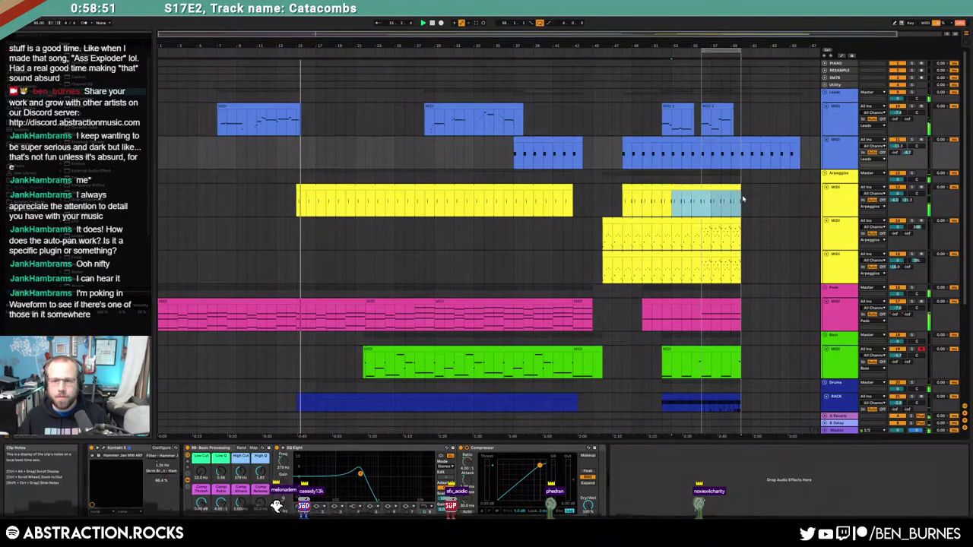
pyautogui.hotkey('shift', 'Tab')
pyautogui.click(536, 412)
pyautogui.scroll(4, 472, 390)
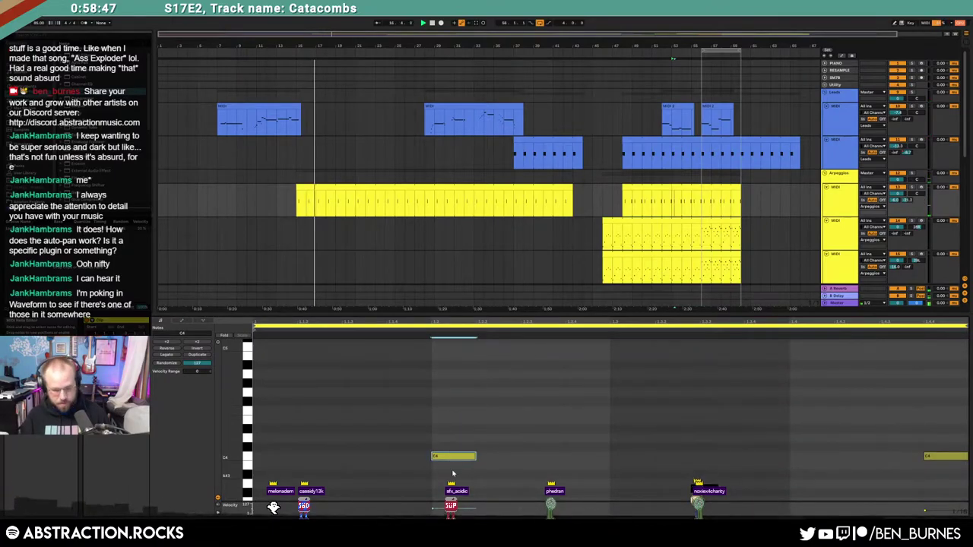
pyautogui.hotkey('ctrl', 'd')
pyautogui.hotkey('shift', 'Up')
pyautogui.press('Up')
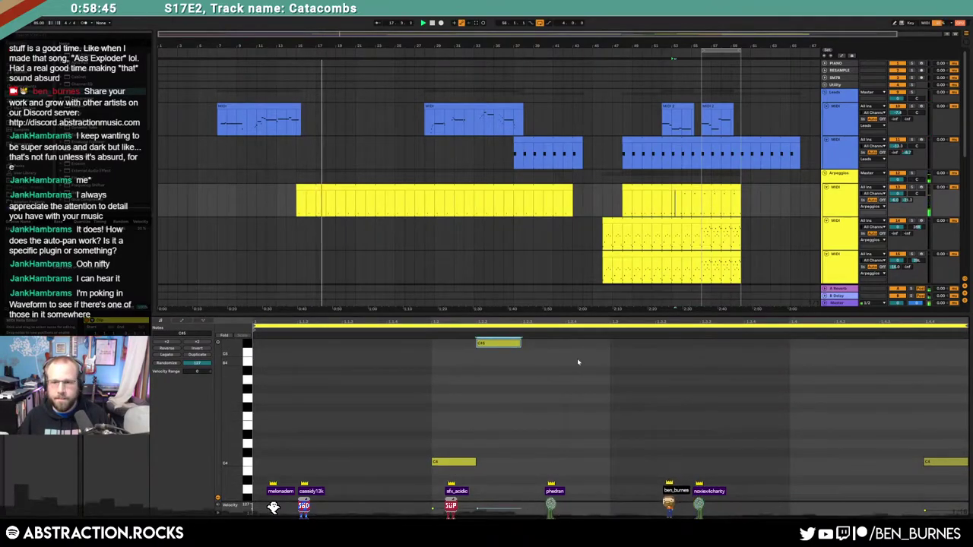
# Step: Shift the start of the varied clip on the first Arpeggios MIDI track to bar 54
pyautogui.click(677, 188)
pyautogui.moveTo(699, 208); pyautogui.dragTo(695, 209)
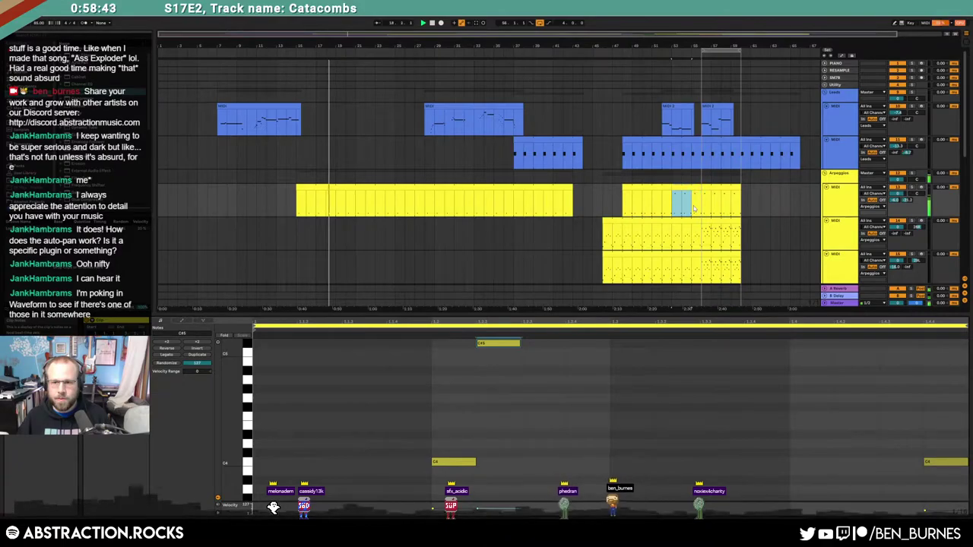
pyautogui.moveTo(673, 188)
pyautogui.mouseDown()
pyautogui.moveTo(683, 188)
pyautogui.moveTo(664, 187)
pyautogui.moveTo(681, 187)
pyautogui.mouseUp()
pyautogui.click(684, 201)
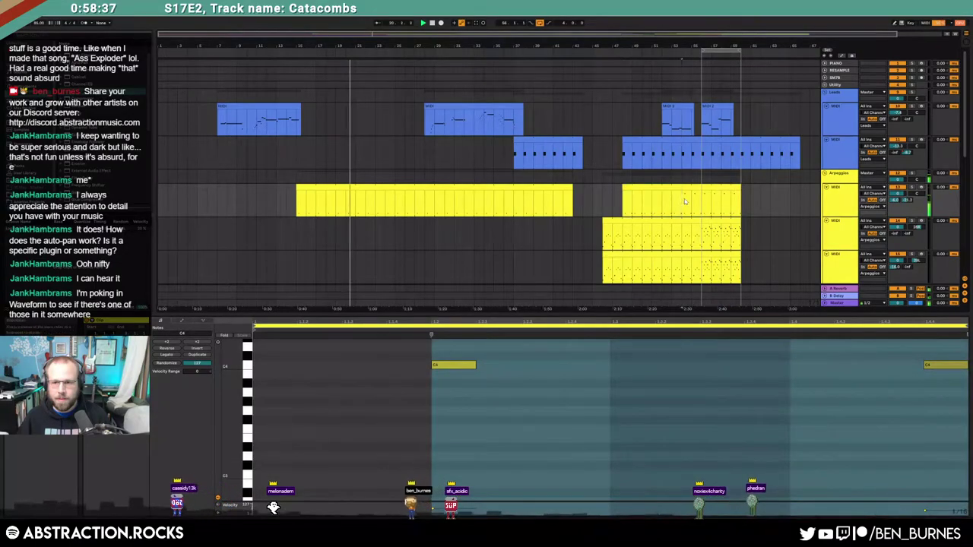
# Step: Duplicate the first bar's C4 and C#5 notes of this Arpeggios clip into its second bar
pyautogui.click(341, 381)
pyautogui.click(122, 355)
pyautogui.write('2')
pyautogui.press('Return')
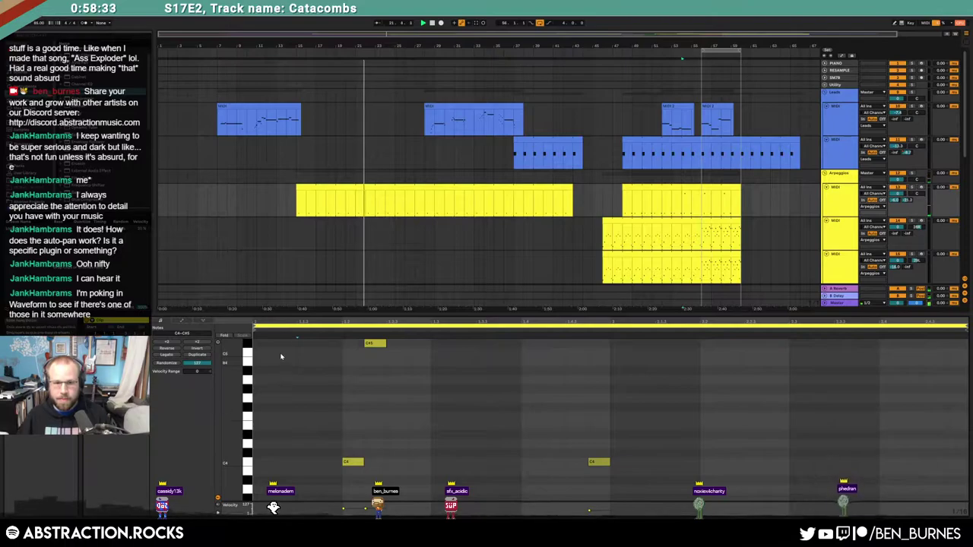
pyautogui.moveTo(262, 337); pyautogui.dragTo(603, 488)
pyautogui.hotkey('ctrl', 'd')
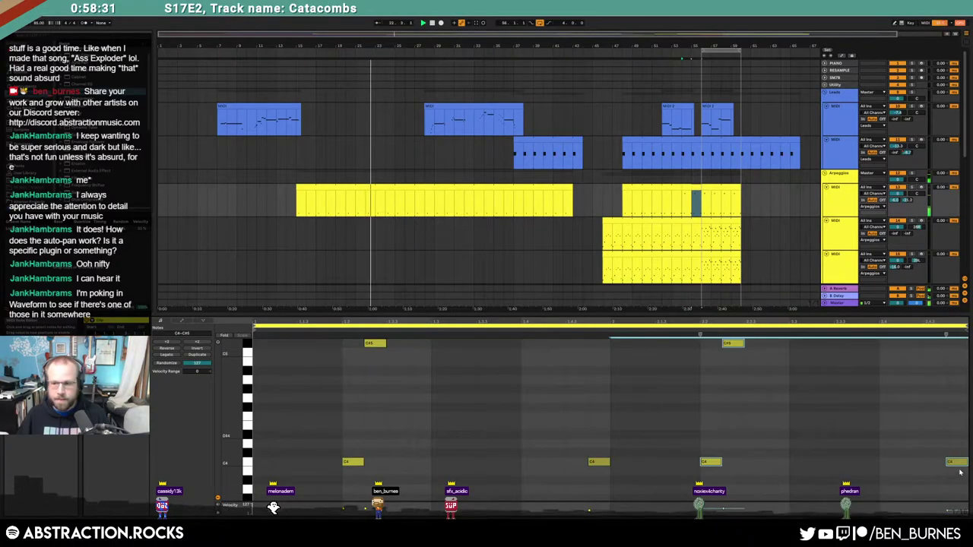
# Step: In the clip's second bar, lower the last C4 note to A#3 and delete the copied C#5
pyautogui.moveTo(958, 464); pyautogui.dragTo(956, 480)
pyautogui.moveTo(746, 394); pyautogui.dragTo(722, 339)
pyautogui.press('Delete')
pyautogui.click(741, 378)
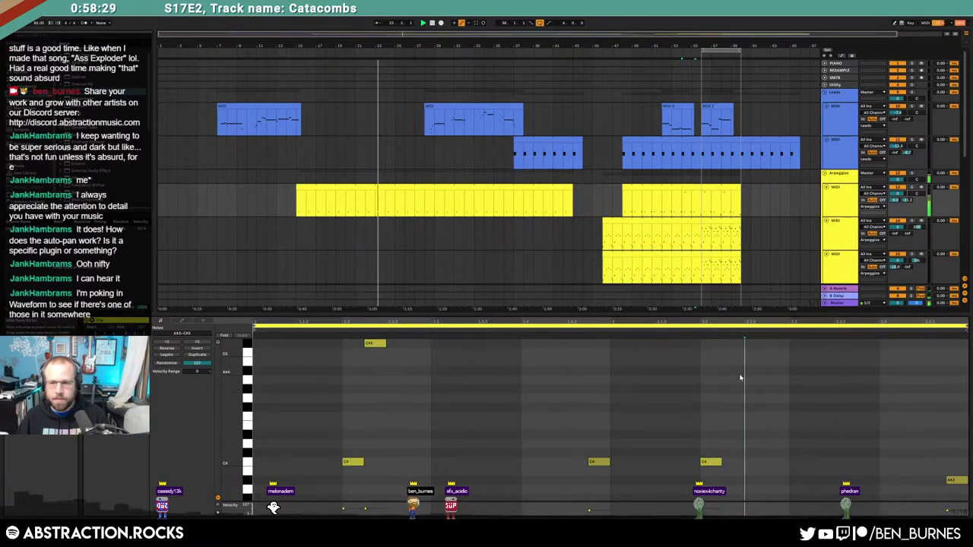
# Step: Extend the later clips on all three Arpeggios MIDI tracks to bar 66
pyautogui.moveTo(738, 189); pyautogui.dragTo(789, 189)
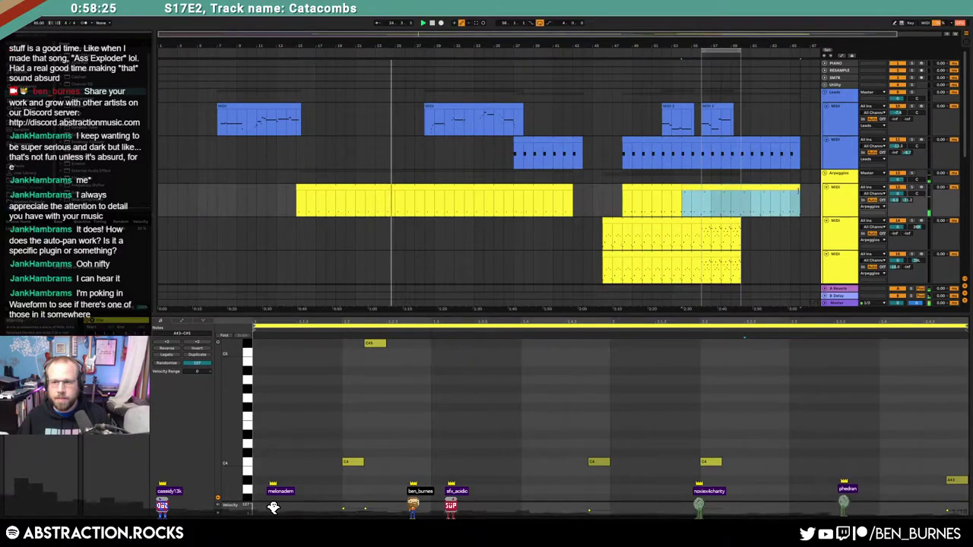
pyautogui.moveTo(739, 222); pyautogui.dragTo(797, 227)
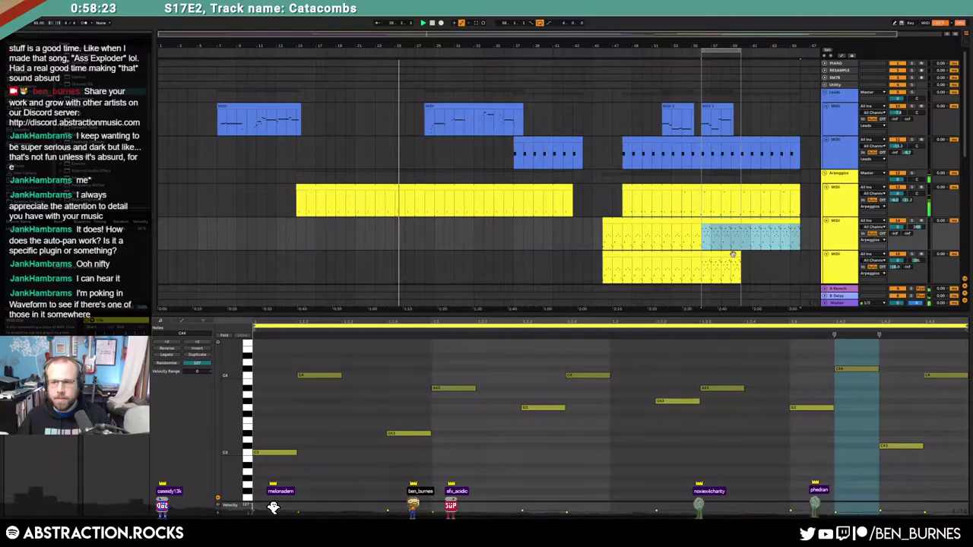
pyautogui.moveTo(739, 256); pyautogui.dragTo(798, 264)
# Step: Extend the later Pads MIDI clip to bar 66 and raise its bar 59 chord one semitone to C#2 and G#2
pyautogui.scroll(-3, 745, 262)
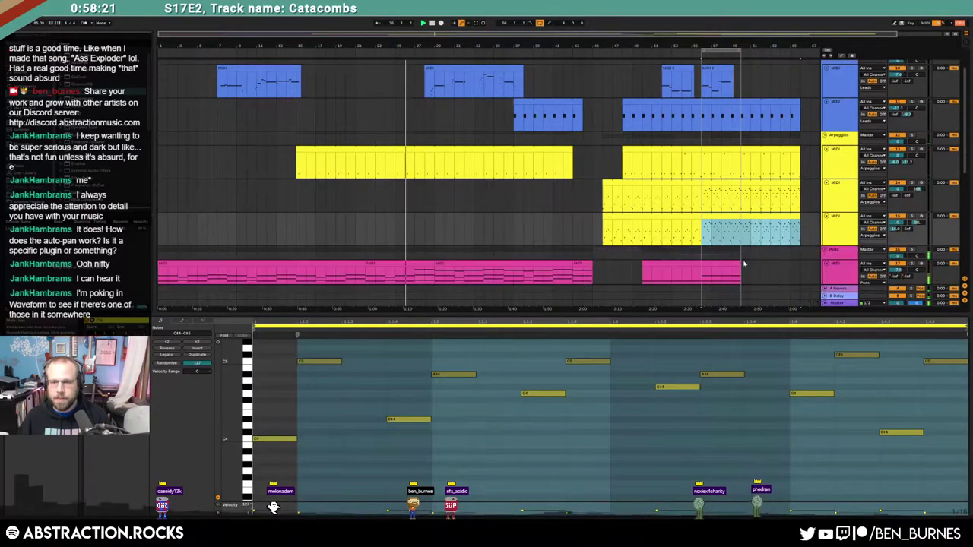
pyautogui.moveTo(739, 225); pyautogui.dragTo(798, 226)
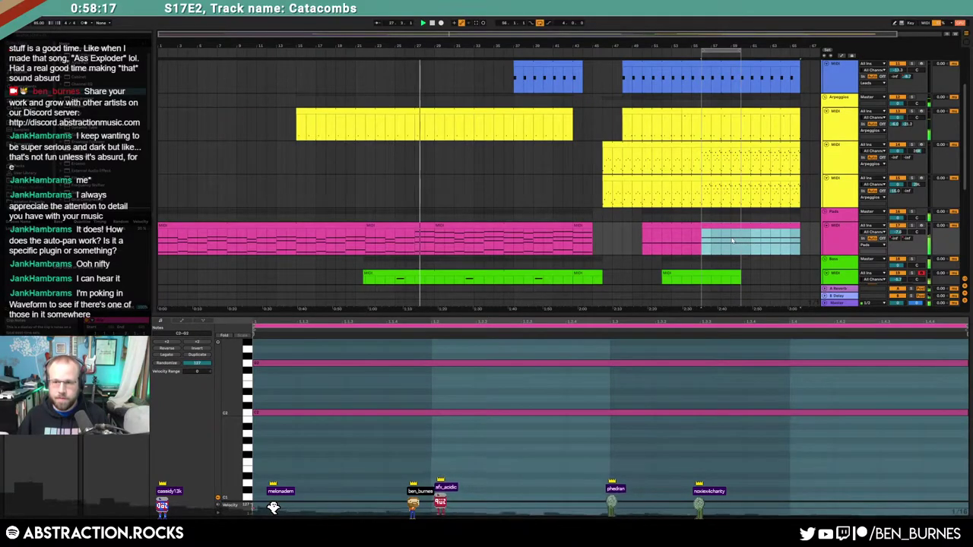
pyautogui.click(732, 242)
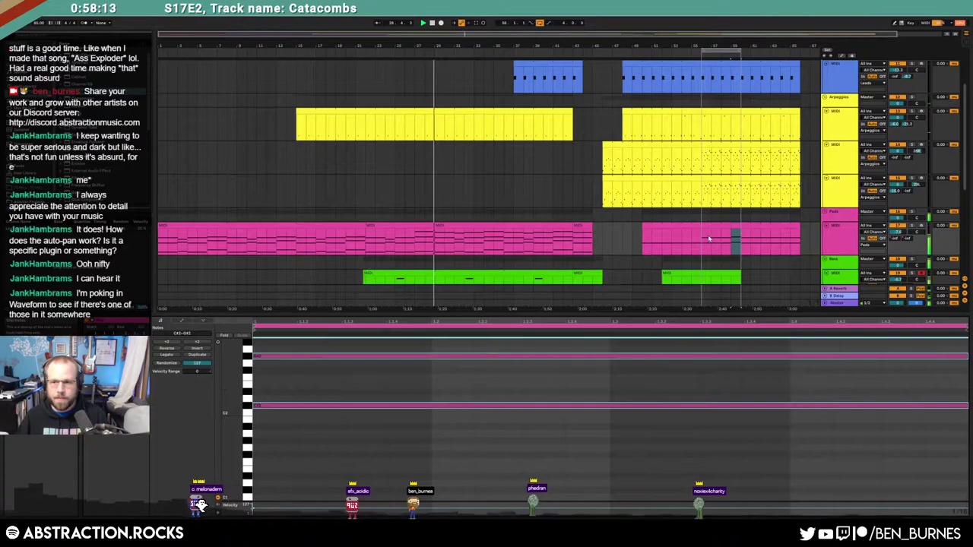
# Step: Duplicate the Pads phrase from bars 56–60 twice, filling the track up to bar 68
pyautogui.moveTo(701, 238); pyautogui.dragTo(740, 237)
pyautogui.hotkey('ctrl', 'd')
pyautogui.hotkey('ctrl', 'd')
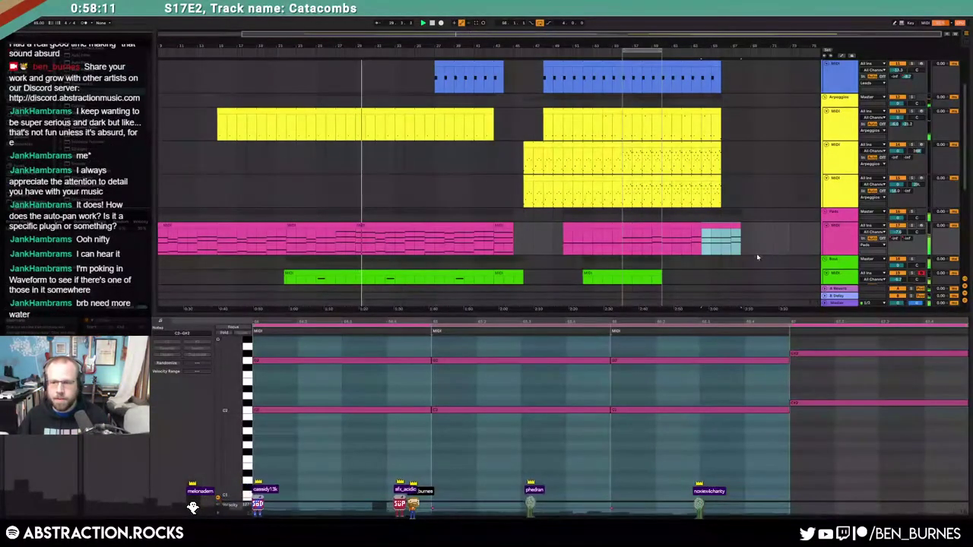
# Step: Extend the later clips on the second Leads track and all three Arpeggios tracks to bar 68, and turn off arrangement looping
pyautogui.moveTo(720, 179); pyautogui.dragTo(741, 139)
pyautogui.scroll(3, 745, 132)
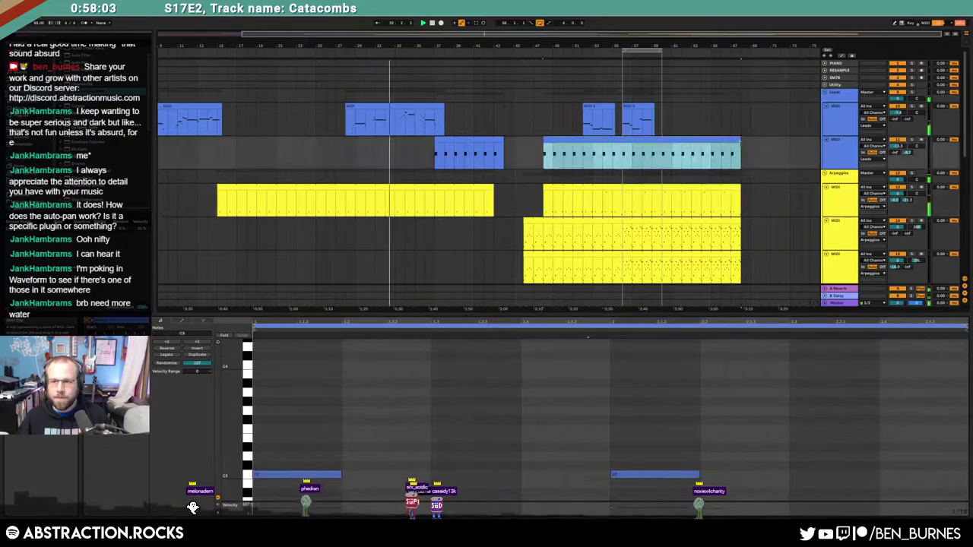
pyautogui.click(540, 23)
# Step: Extend the later Bass MIDI clip and the Drums RACK clip from bar 56 so that both end at bar 68
pyautogui.scroll(-2, 717, 209)
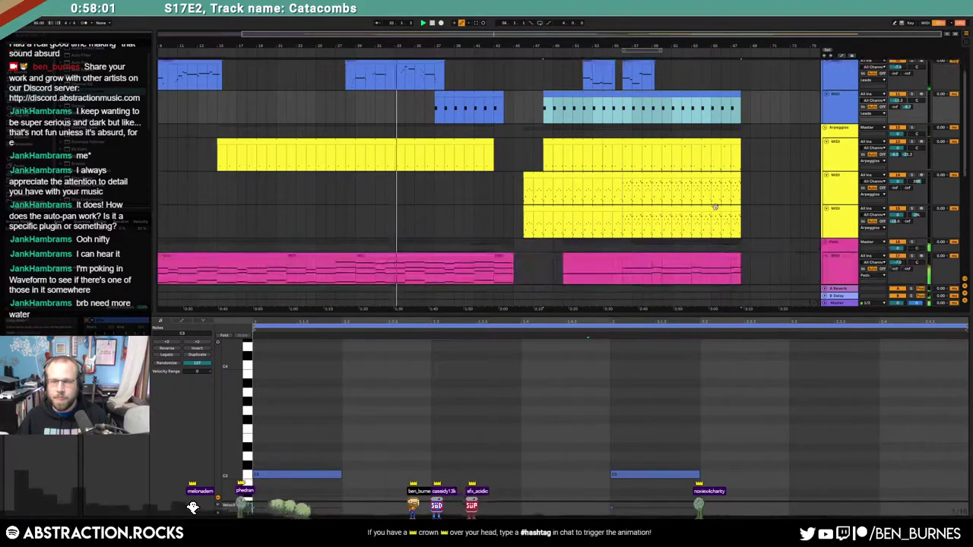
pyautogui.click(746, 263)
pyautogui.scroll(-4, 747, 264)
pyautogui.moveTo(662, 220); pyautogui.dragTo(738, 219)
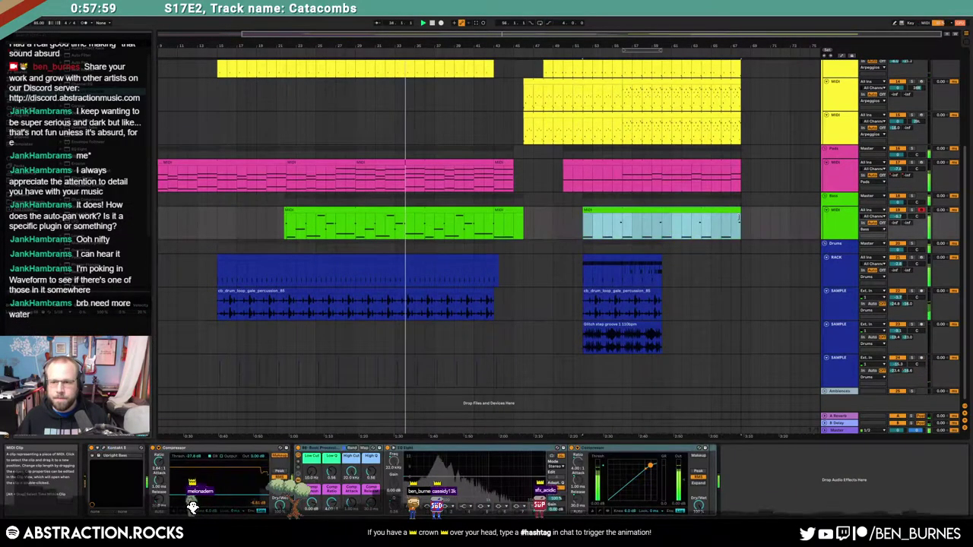
pyautogui.moveTo(661, 260); pyautogui.dragTo(740, 264)
pyautogui.doubleClick(645, 272)
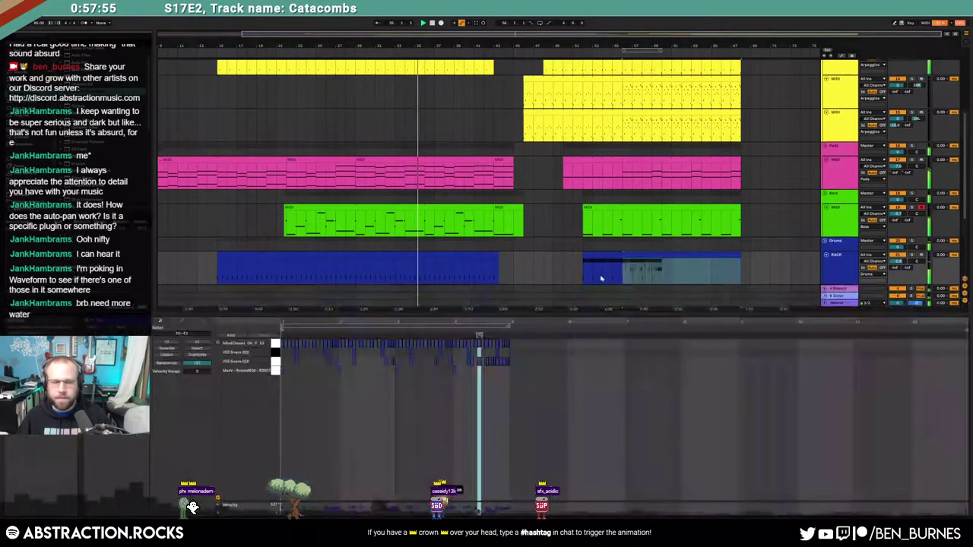
# Step: Extend the later gate percussion drum loop clip to about bar 63.3
pyautogui.scroll(-2, 663, 214)
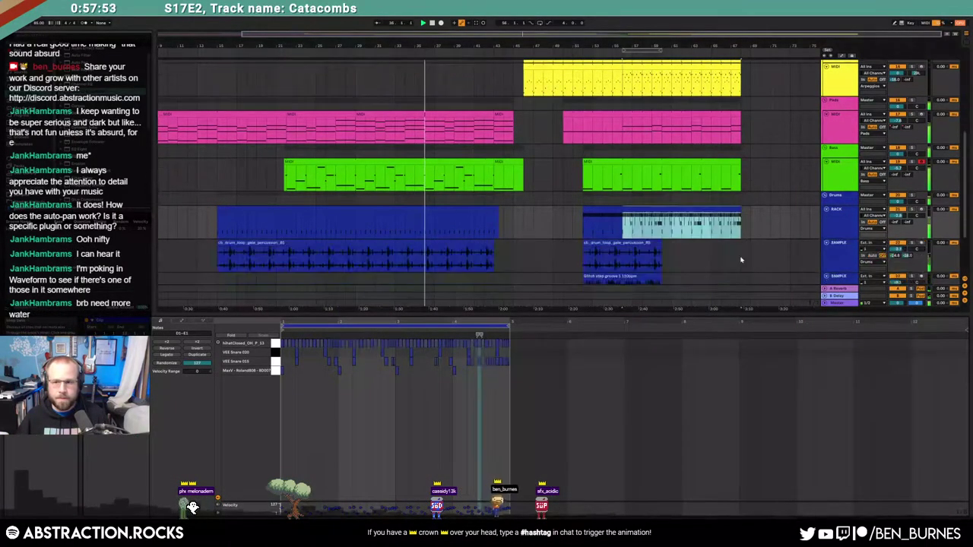
pyautogui.moveTo(661, 221); pyautogui.dragTo(701, 220)
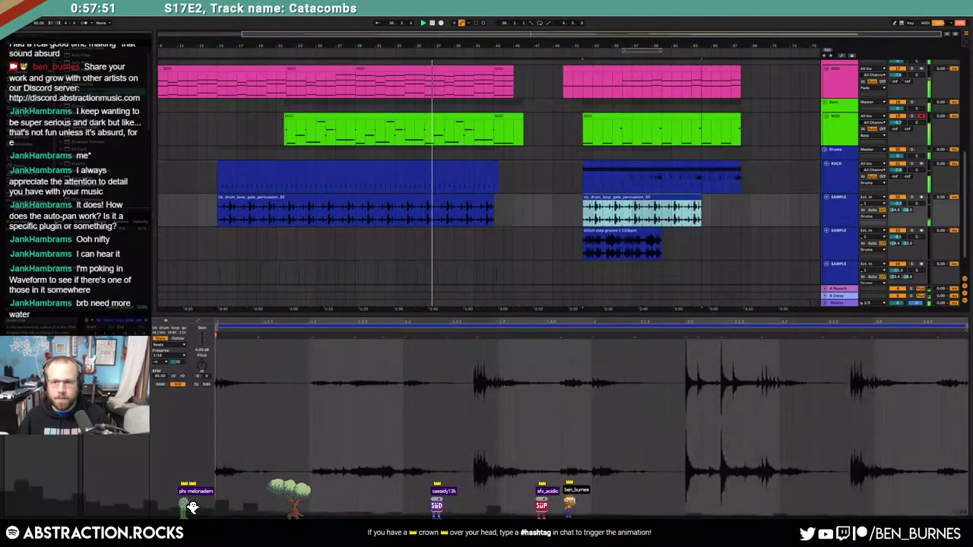
pyautogui.scroll(5, 706, 208)
pyautogui.moveTo(614, 197); pyautogui.dragTo(597, 197)
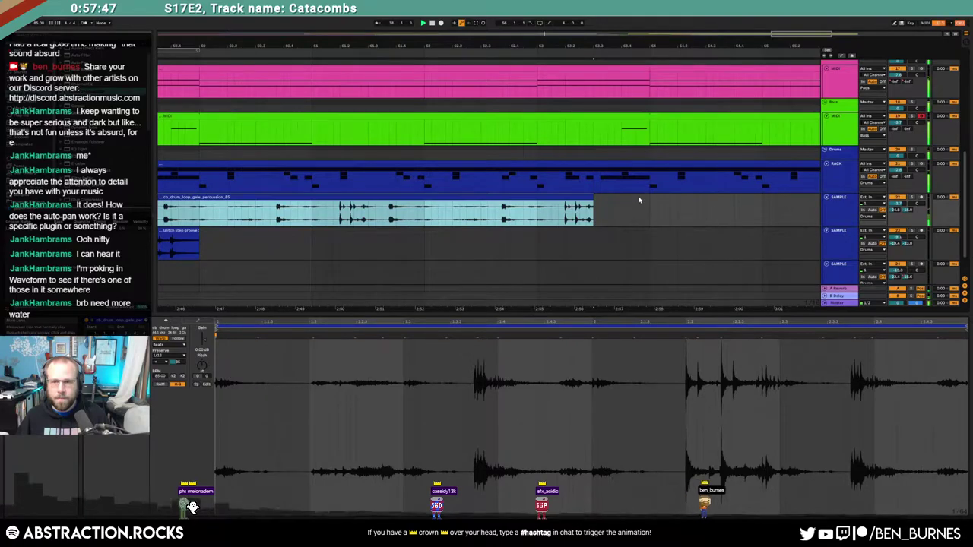
# Step: Remove the Pads MIDI part between bars 63 and 64
pyautogui.scroll(2, 639, 202)
pyautogui.moveTo(647, 101); pyautogui.dragTo(571, 102)
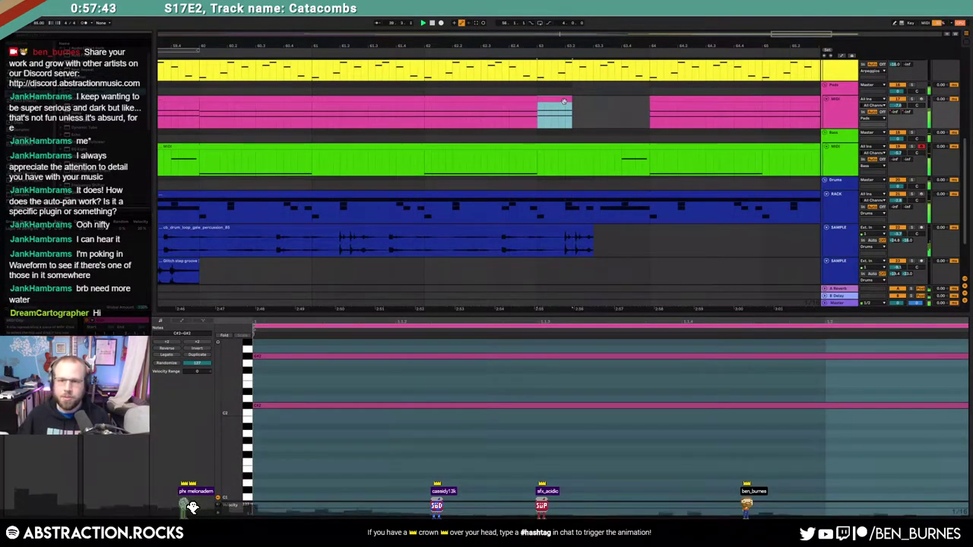
pyautogui.press('Delete')
# Step: Delete the second and third Arpeggios MIDI parts from just after the start of bar 63 up to bar 64
pyautogui.scroll(4, 626, 221)
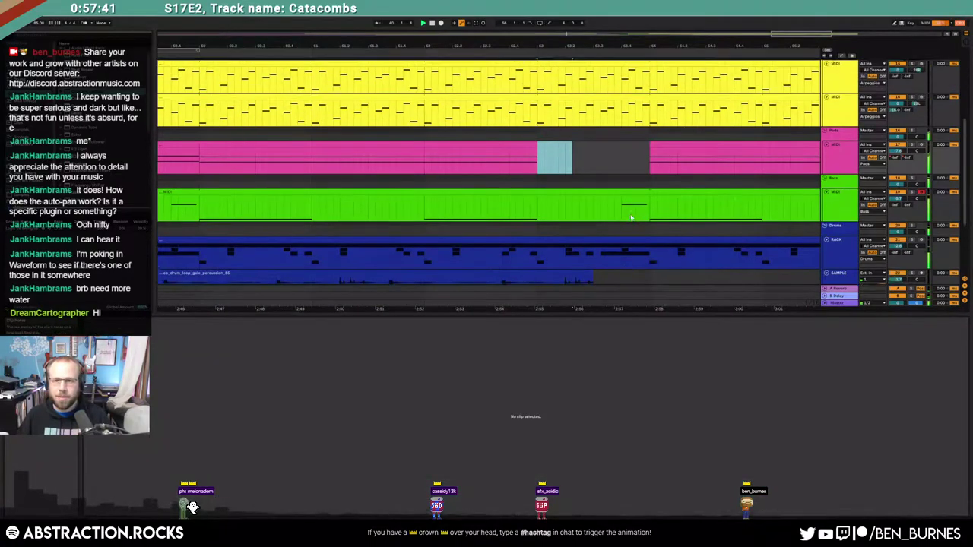
pyautogui.moveTo(545, 95); pyautogui.dragTo(648, 126)
pyautogui.press('Delete')
pyautogui.scroll(4, 624, 149)
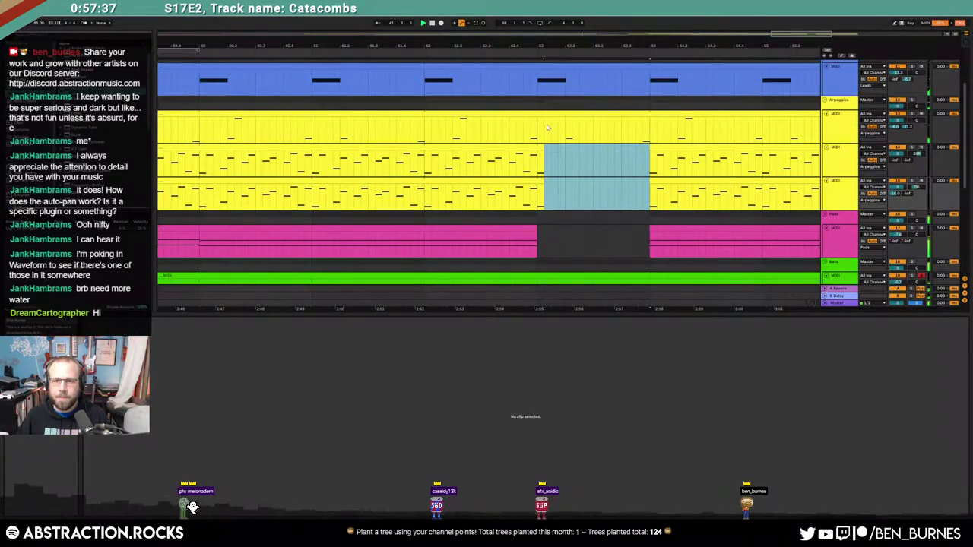
# Step: Extend the Glitch step groove clip and the gate percussion drum loop clip to bar 68
pyautogui.scroll(-10, 546, 127)
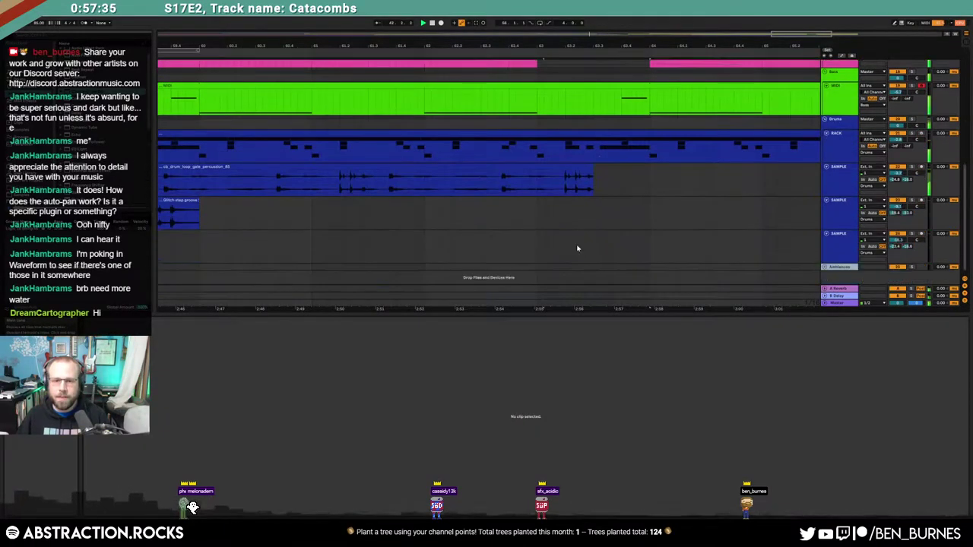
pyautogui.moveTo(200, 209); pyautogui.dragTo(595, 215)
pyautogui.scroll(-6, 594, 216)
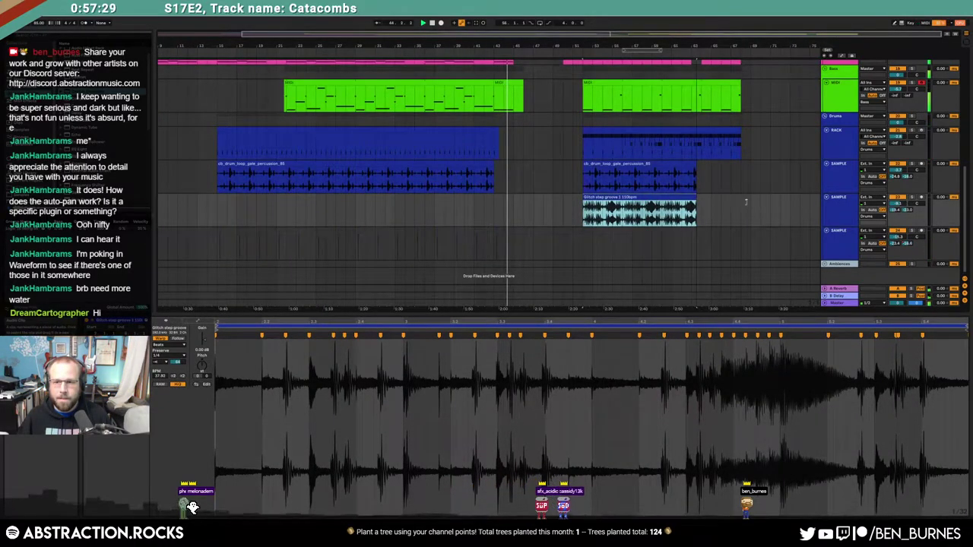
pyautogui.moveTo(746, 202); pyautogui.dragTo(746, 202)
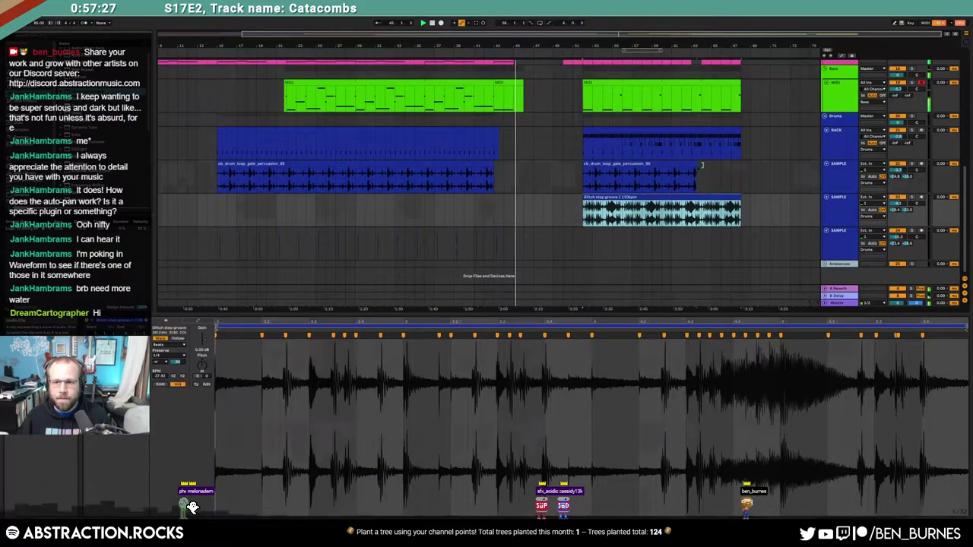
pyautogui.moveTo(698, 165); pyautogui.dragTo(738, 167)
# Step: Delete the section from about bar 63.3 to bar 64 on both the percussion loop and Glitch step groove tracks
pyautogui.scroll(7, 737, 168)
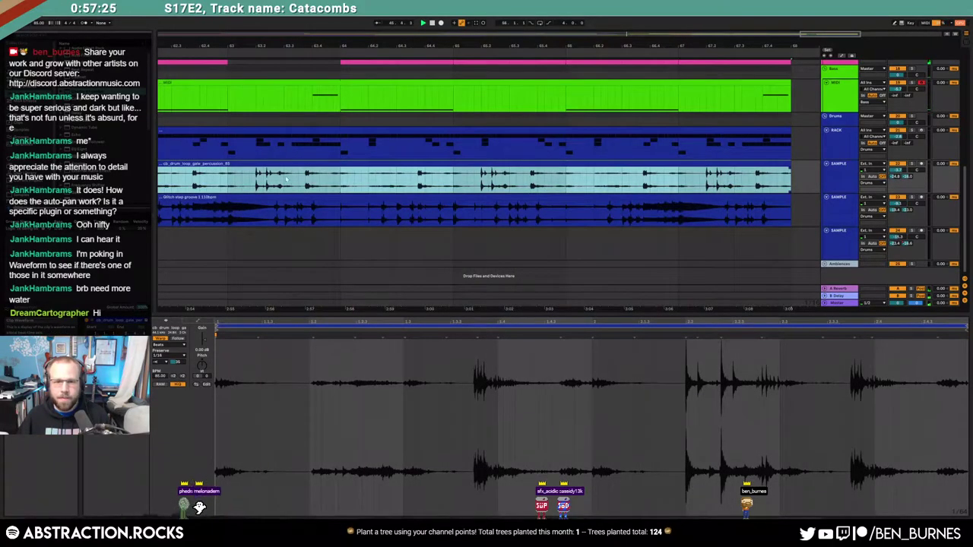
pyautogui.moveTo(291, 178); pyautogui.dragTo(340, 222)
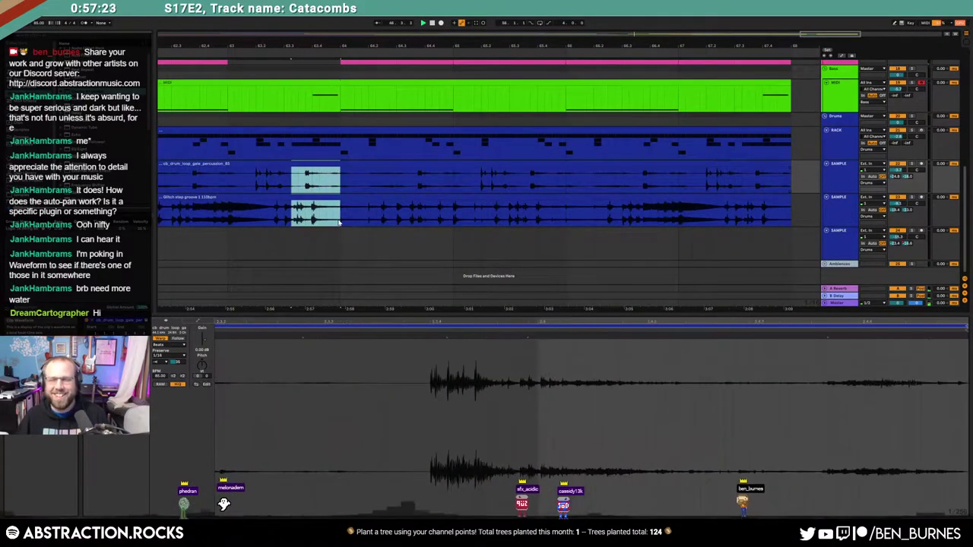
pyautogui.press('Delete')
pyautogui.click(304, 180)
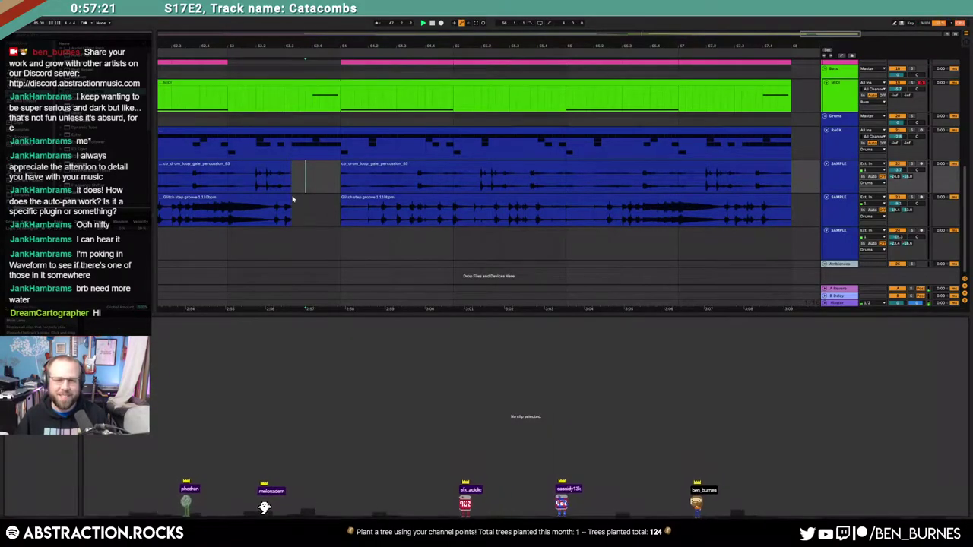
# Step: Trim the ends of the percussion loop and Glitch step groove clips before the gap back to about bar 63.2
pyautogui.click(272, 197)
pyautogui.moveTo(290, 203); pyautogui.dragTo(257, 204)
pyautogui.moveTo(290, 164); pyautogui.dragTo(258, 171)
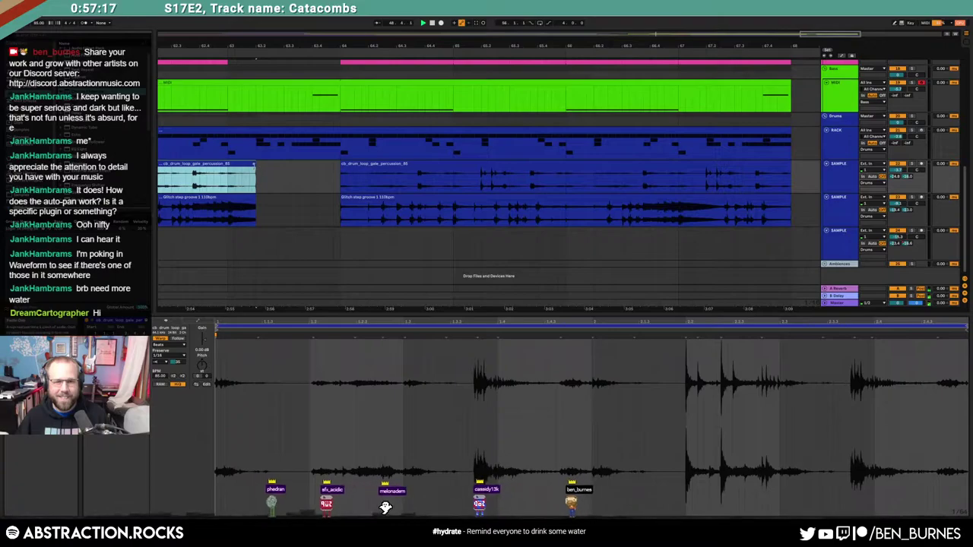
pyautogui.click(244, 203)
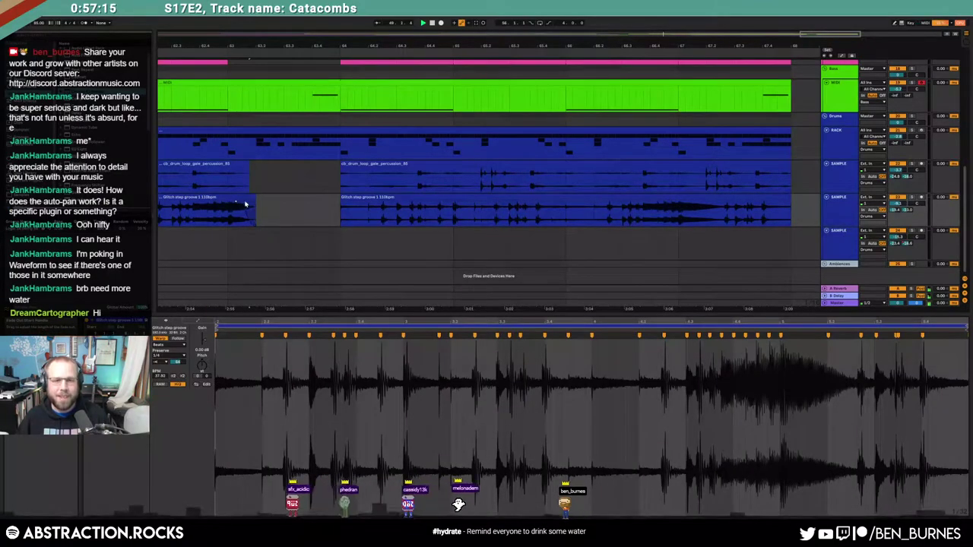
pyautogui.click(257, 191)
# Step: Select the opening of bar 63 on the second and third Arpeggios MIDI tracks and review the surrounding arrangement with the track's devices shown
pyautogui.scroll(3, 266, 184)
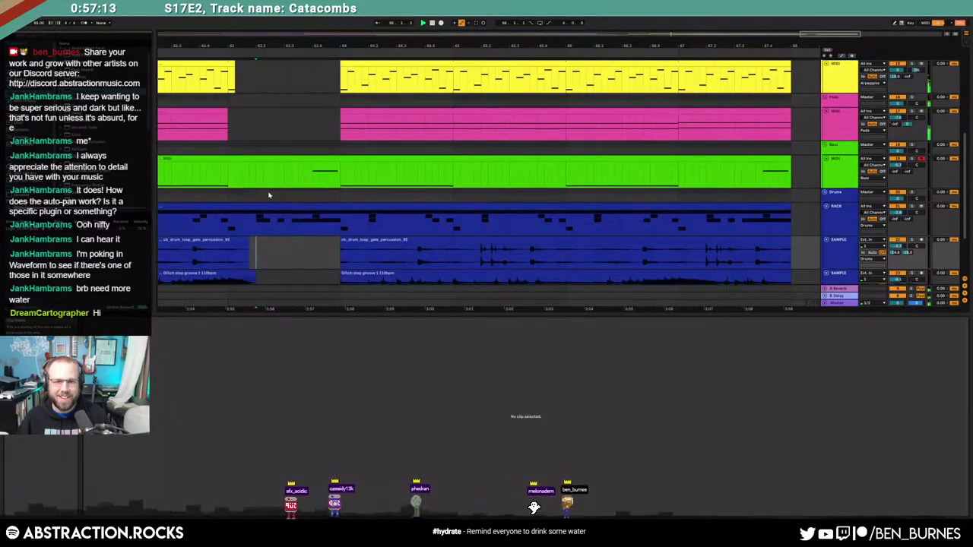
pyautogui.scroll(1, 244, 115)
pyautogui.scroll(4, 273, 108)
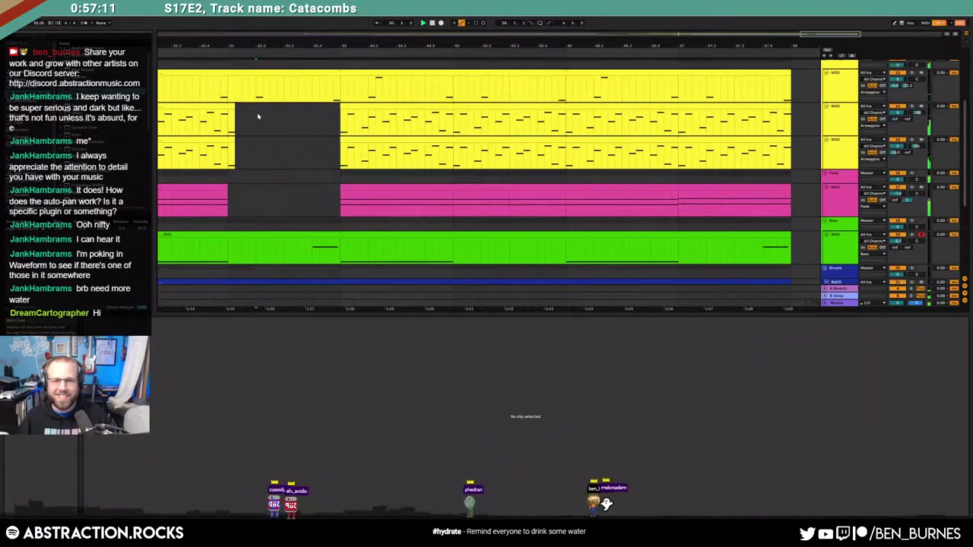
pyautogui.moveTo(242, 106); pyautogui.dragTo(225, 151)
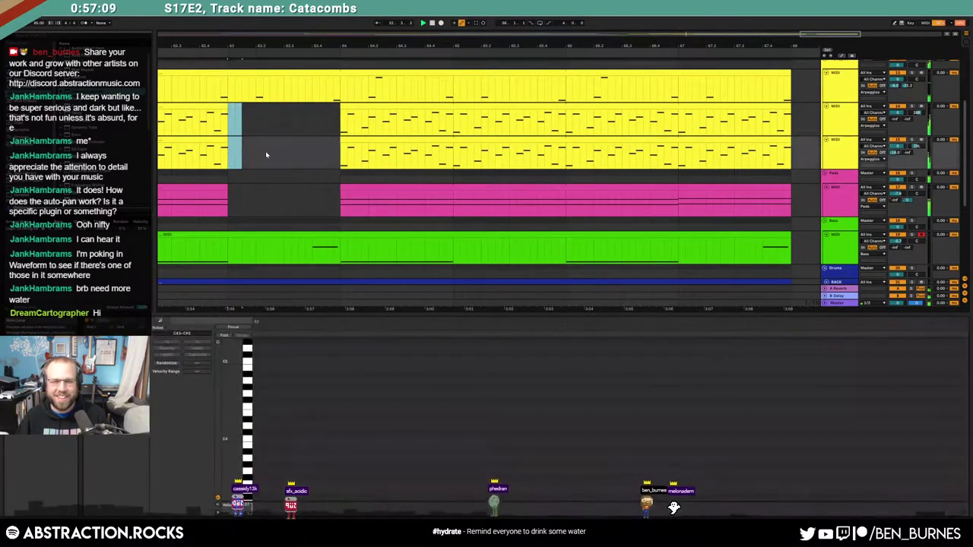
pyautogui.click(224, 139)
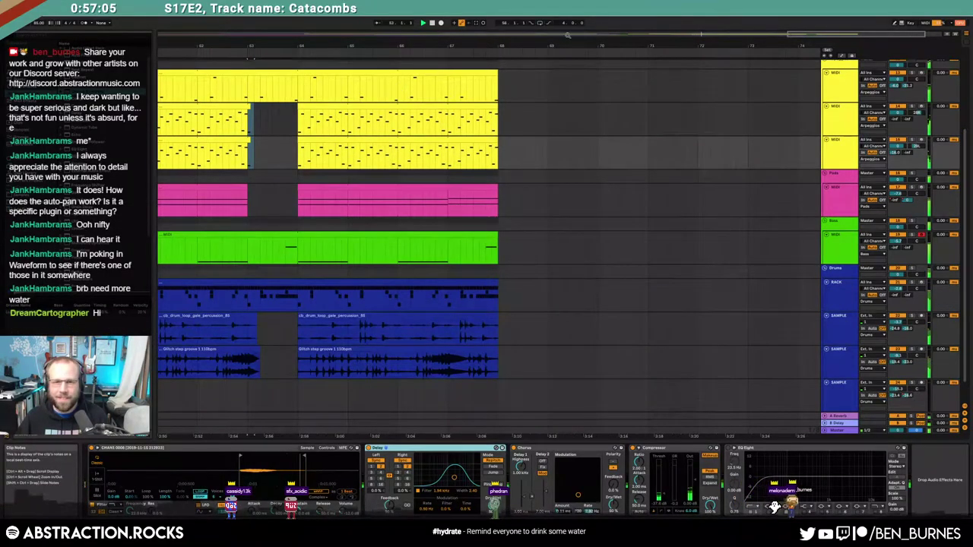
pyautogui.moveTo(799, 36); pyautogui.dragTo(713, 30)
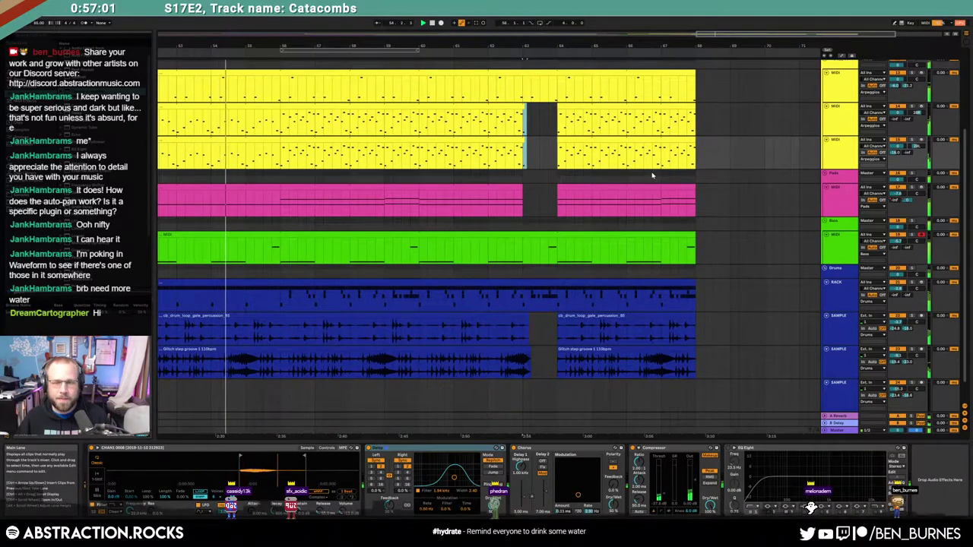
# Step: Fill the Pads gap in bar 63 with a copy of the track's bar 59 part
pyautogui.click(403, 198)
pyautogui.click(526, 195)
pyautogui.hotkey('ctrl', 'v')
pyautogui.scroll(2, 568, 194)
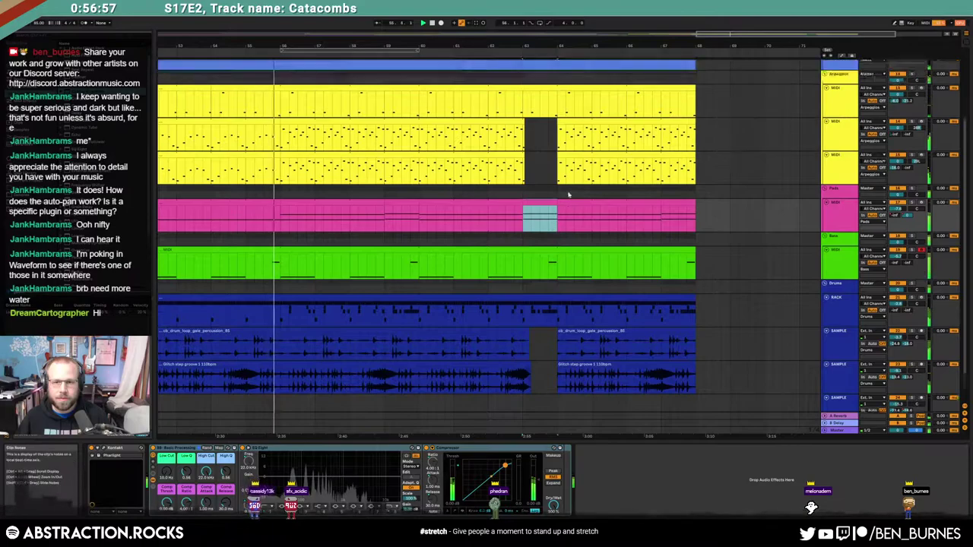
# Step: Delete bar 63 from the first Arpeggios MIDI track and trim the preceding clip's end back to bar 63
pyautogui.scroll(2, 540, 137)
pyautogui.moveTo(513, 136); pyautogui.dragTo(578, 136)
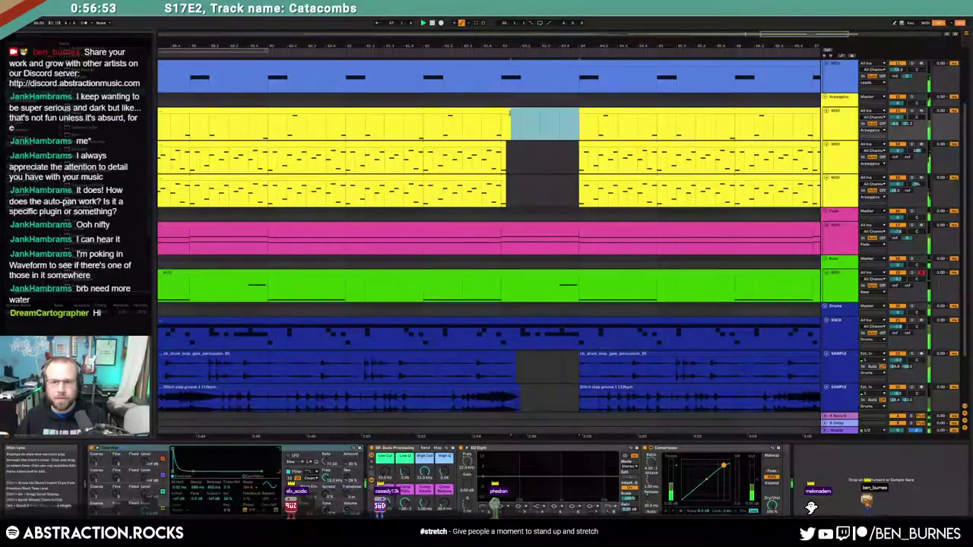
pyautogui.moveTo(510, 114); pyautogui.dragTo(503, 112)
pyautogui.scroll(2, 528, 150)
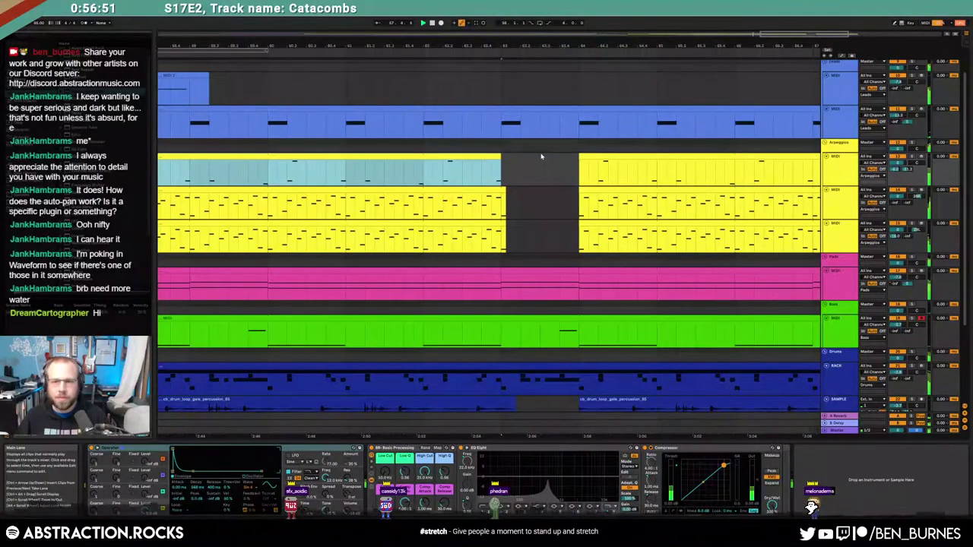
# Step: In the drum rack's part for bars 62–63, deactivate the closed hi-hat, upper VEE Snare and kick notes of bar 63
pyautogui.scroll(-5, 541, 156)
pyautogui.scroll(-4, 626, 221)
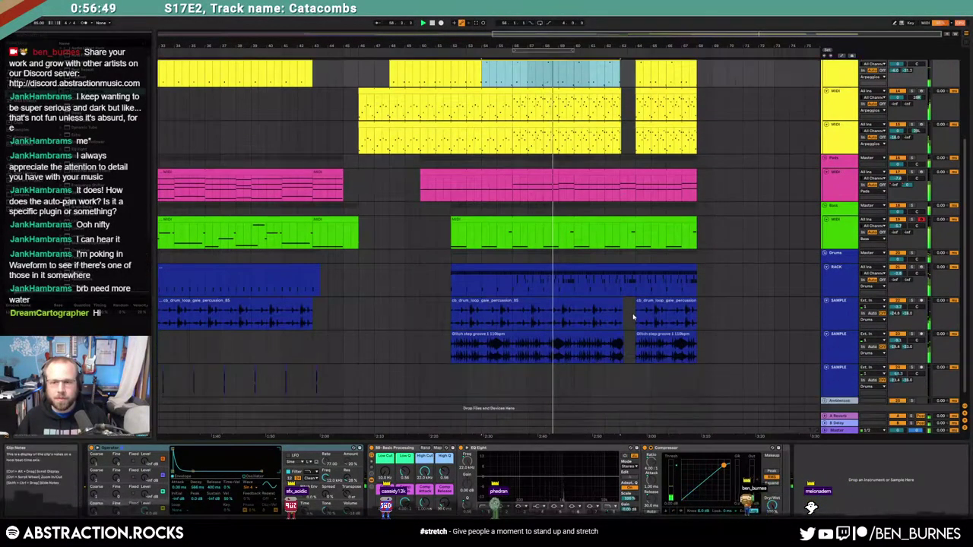
pyautogui.scroll(5, 634, 318)
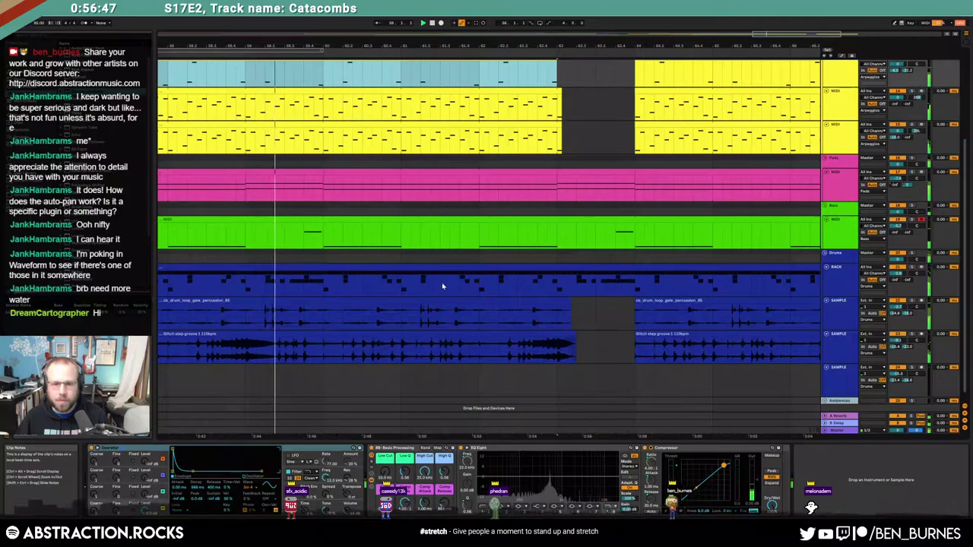
pyautogui.moveTo(479, 286); pyautogui.dragTo(636, 286)
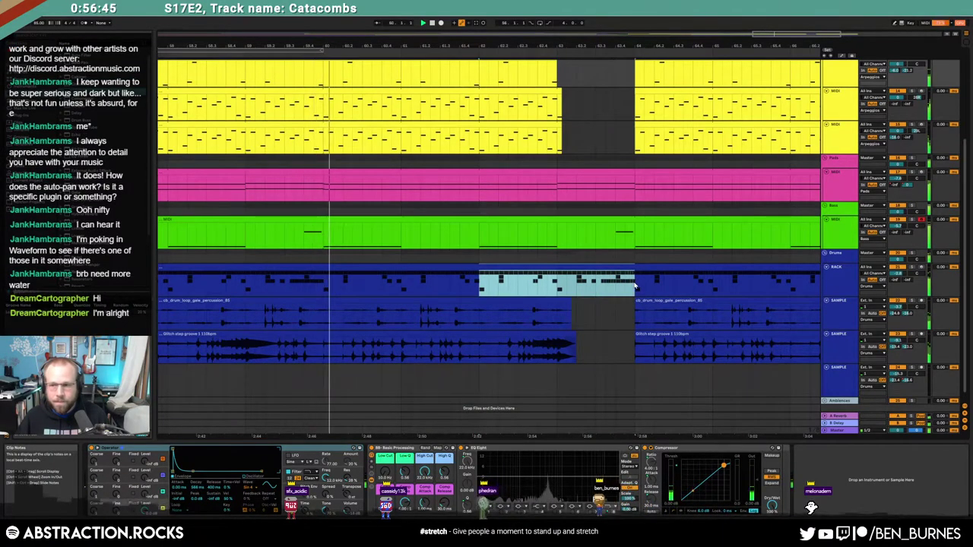
pyautogui.doubleClick(613, 268)
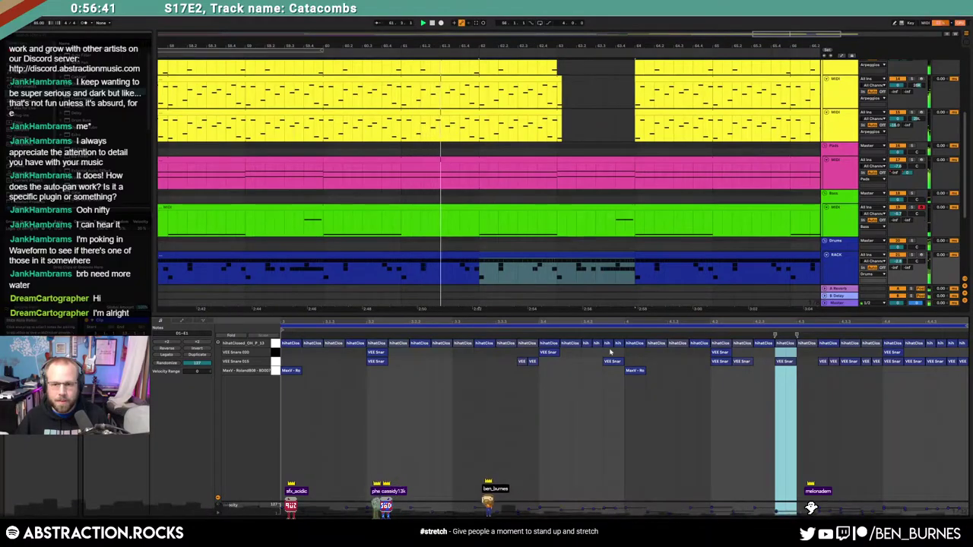
pyautogui.moveTo(632, 353); pyautogui.dragTo(964, 344)
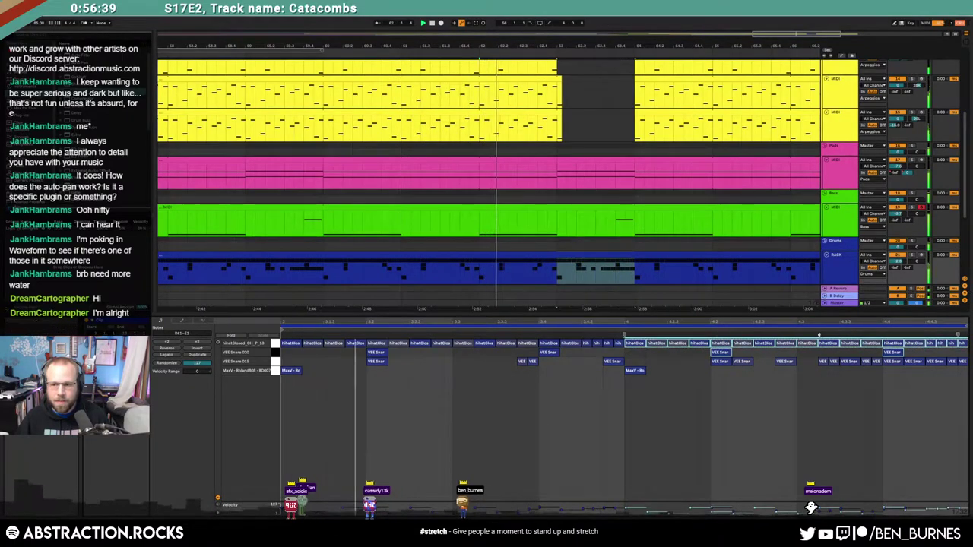
pyautogui.click(636, 370)
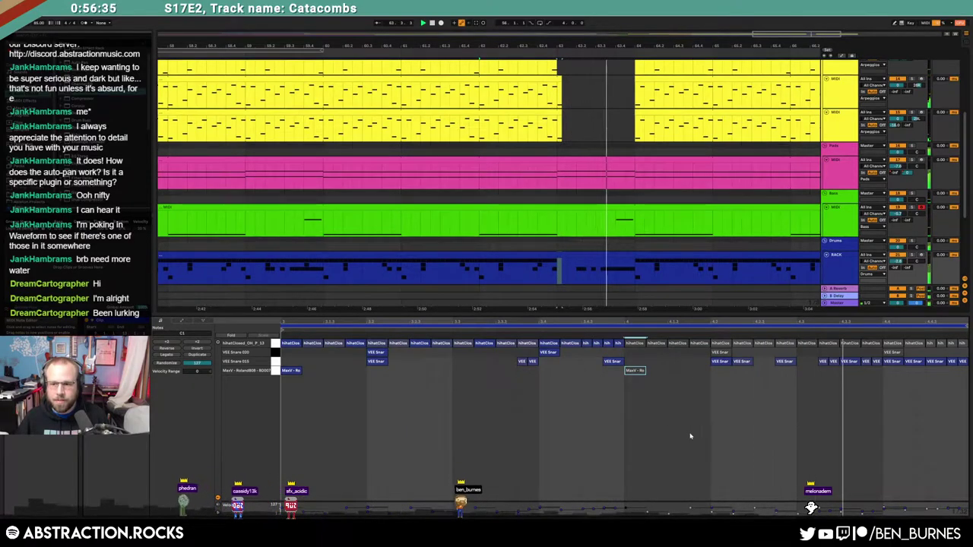
pyautogui.moveTo(704, 363); pyautogui.dragTo(953, 353)
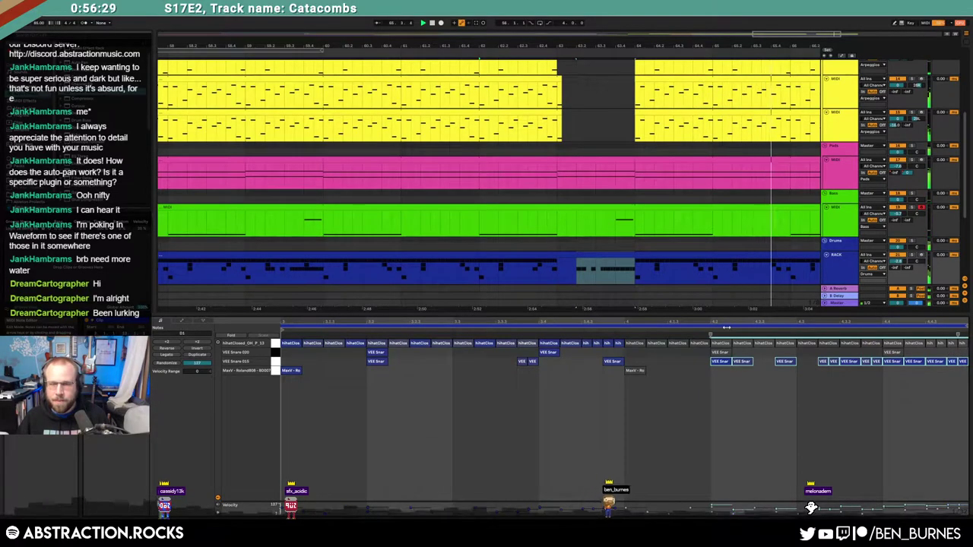
pyautogui.hotkey('shift', 'Tab')
# Step: Loop the arrangement over the first Arpeggios track's clip from bar 64 to bar 68 and play it
pyautogui.scroll(-3, 716, 266)
pyautogui.scroll(1, 719, 266)
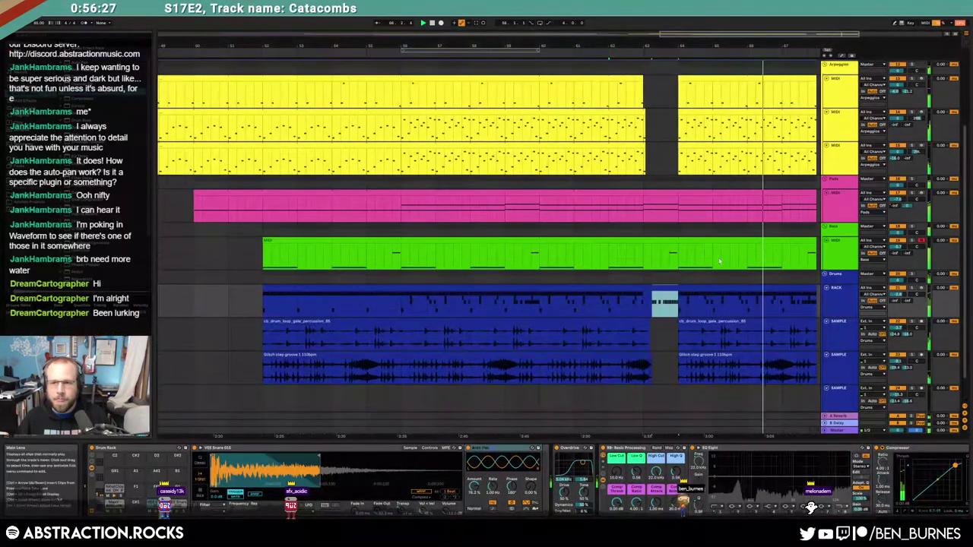
pyautogui.scroll(1, 720, 263)
pyautogui.moveTo(677, 35); pyautogui.dragTo(543, 29)
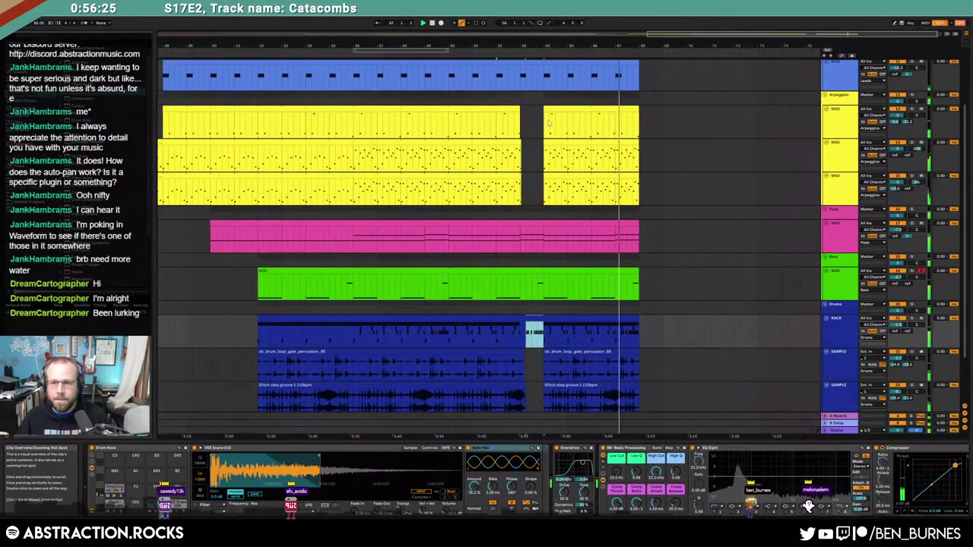
pyautogui.click(581, 124)
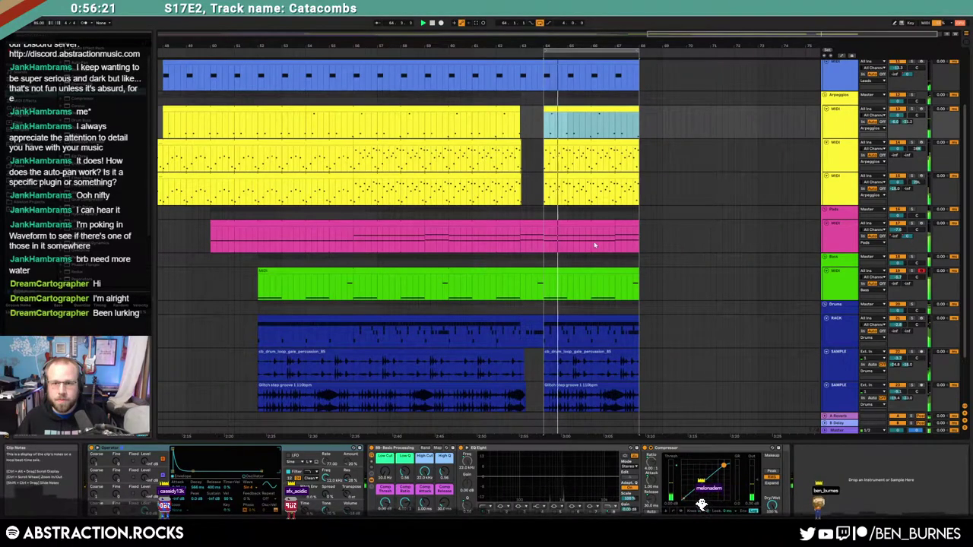
pyautogui.scroll(2, 586, 228)
# Step: Replace bars 64–68 on the second and third Arpeggios MIDI tracks with a copy of bars 52–56 and play the loop
pyautogui.click(554, 181)
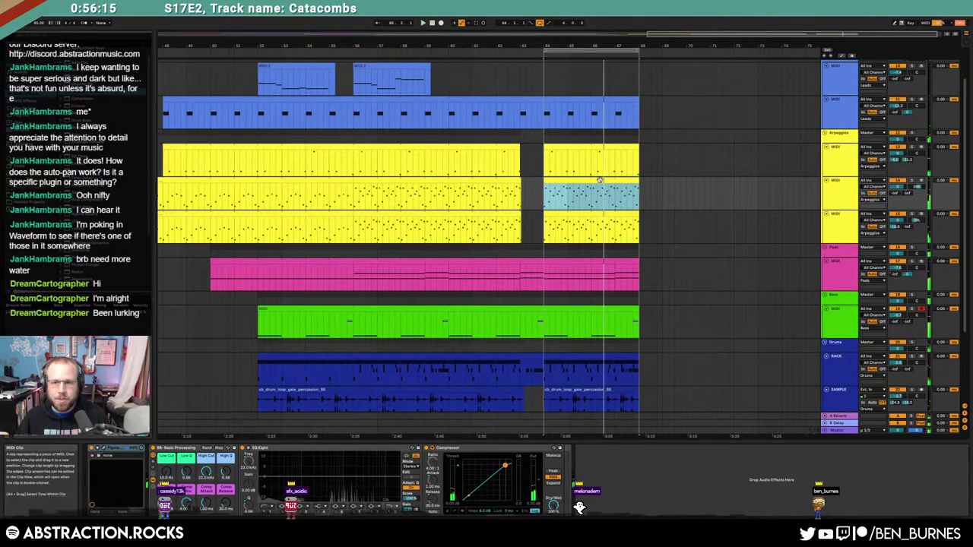
pyautogui.moveTo(351, 197); pyautogui.dragTo(259, 228)
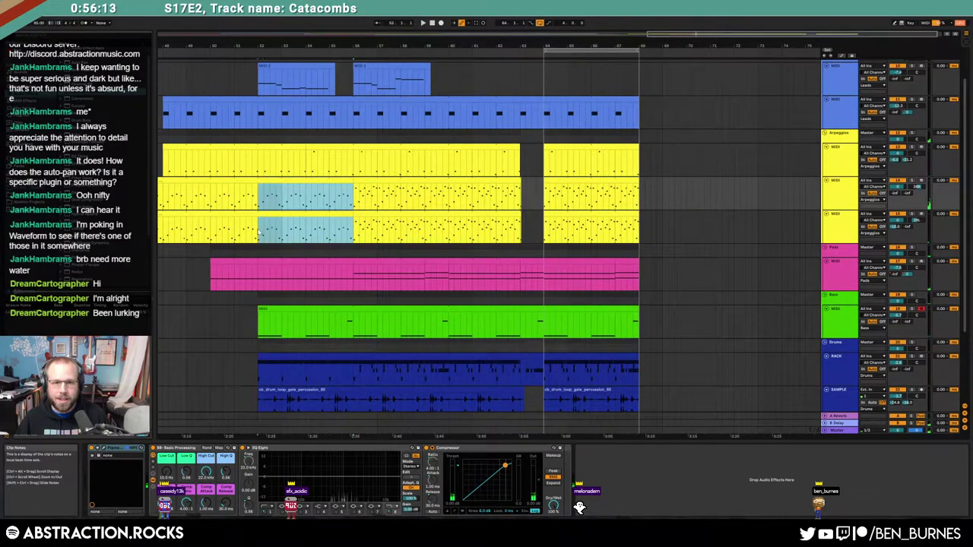
pyautogui.moveTo(544, 196); pyautogui.dragTo(634, 211)
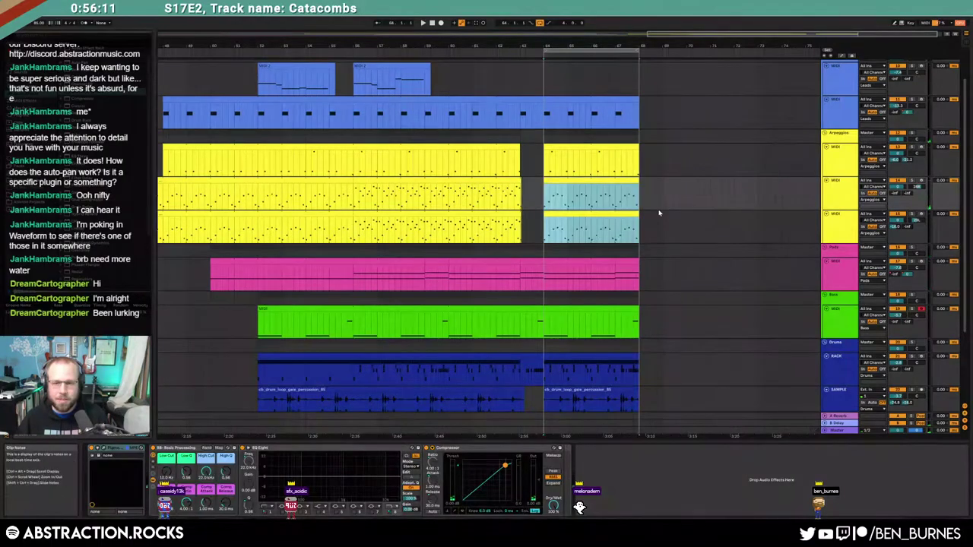
pyautogui.press('space')
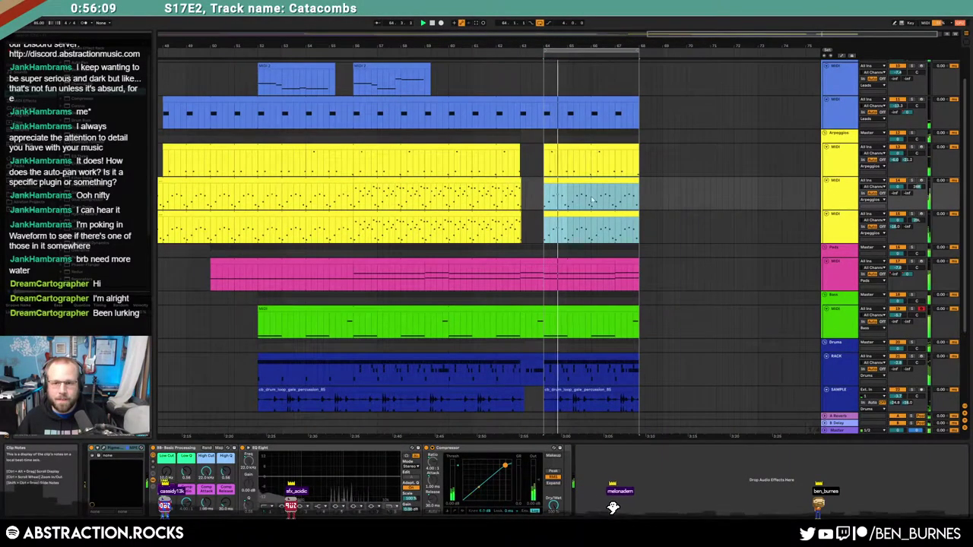
# Step: Lower the third note of the second Arpeggios track's bar 64 clip to C#3
pyautogui.doubleClick(588, 199)
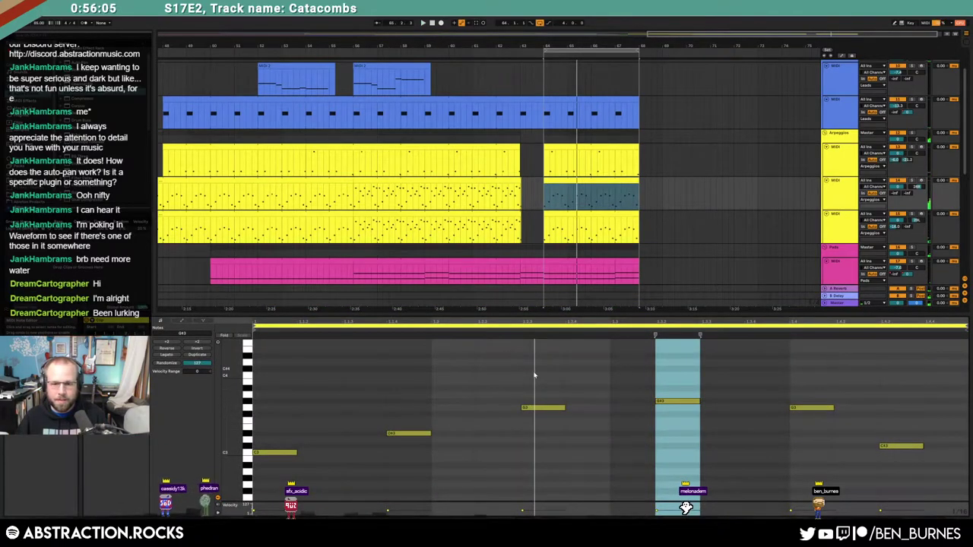
pyautogui.moveTo(541, 392); pyautogui.dragTo(566, 434)
pyautogui.press('Down')
pyautogui.press('Down')
pyautogui.press('Down')
pyautogui.press('Down')
pyautogui.press('Down')
pyautogui.press('Down')
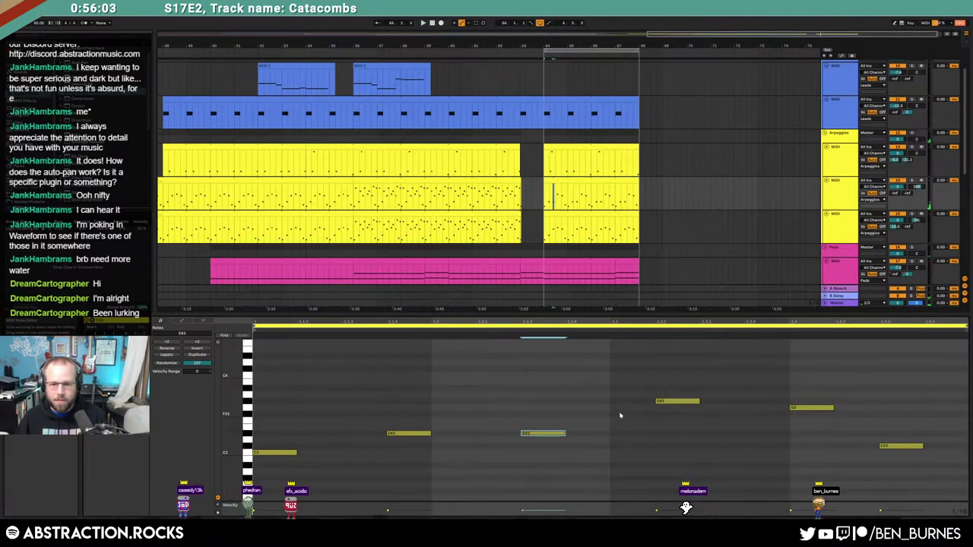
# Step: Lower the fourth note of the bar 64 arpeggio to G3 and the fifth note to D#3
pyautogui.moveTo(657, 382); pyautogui.dragTo(679, 433)
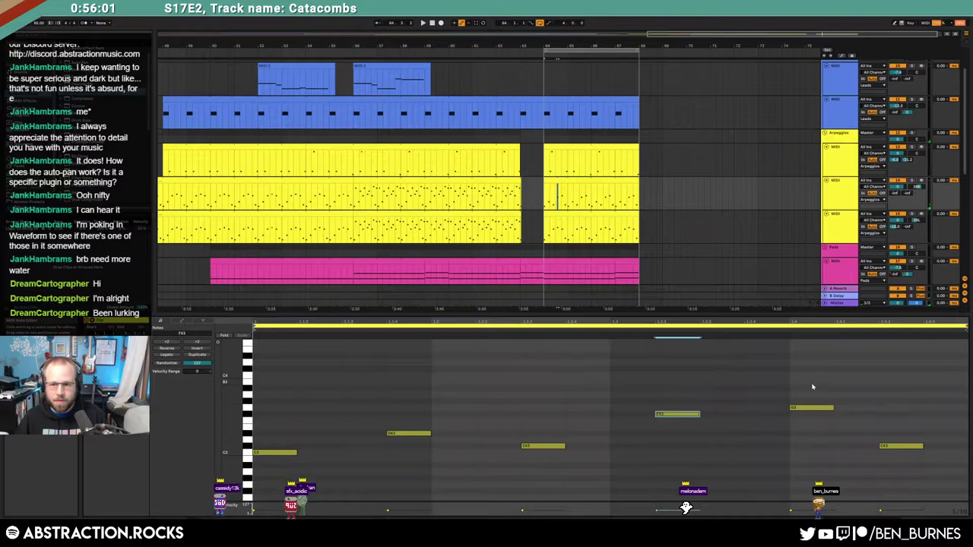
pyautogui.press('Up')
pyautogui.moveTo(813, 387); pyautogui.dragTo(837, 439)
pyautogui.press('Down')
pyautogui.press('Down')
pyautogui.press('Down')
pyautogui.press('Down')
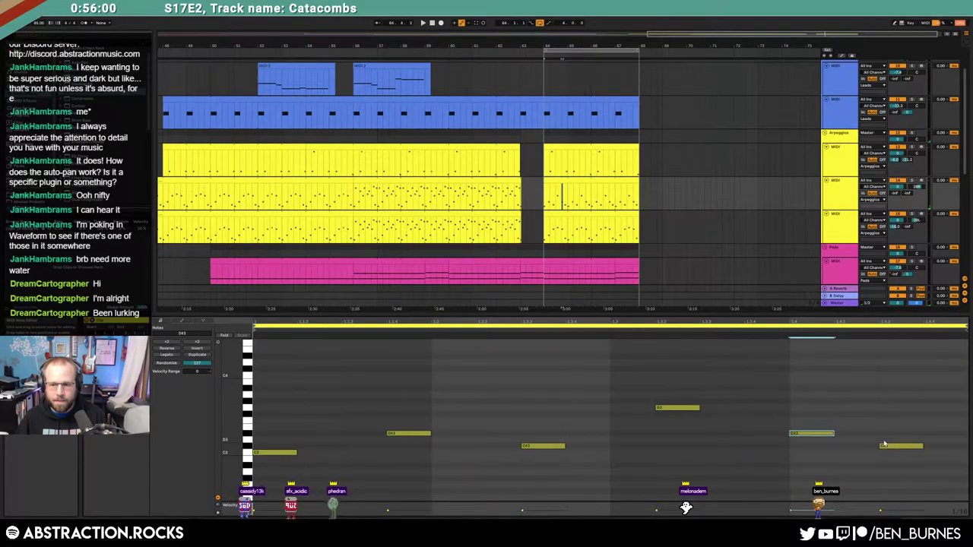
pyautogui.click(589, 182)
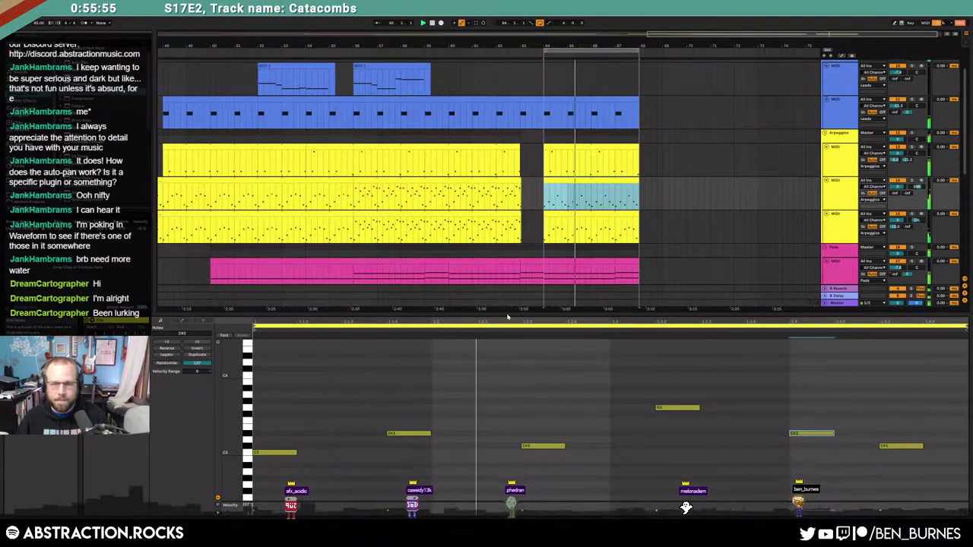
pyautogui.click(286, 395)
pyautogui.hotkey('ctrl', 'a')
pyautogui.hotkey('ctrl', 'd')
pyautogui.hotkey('ctrl', 'z')
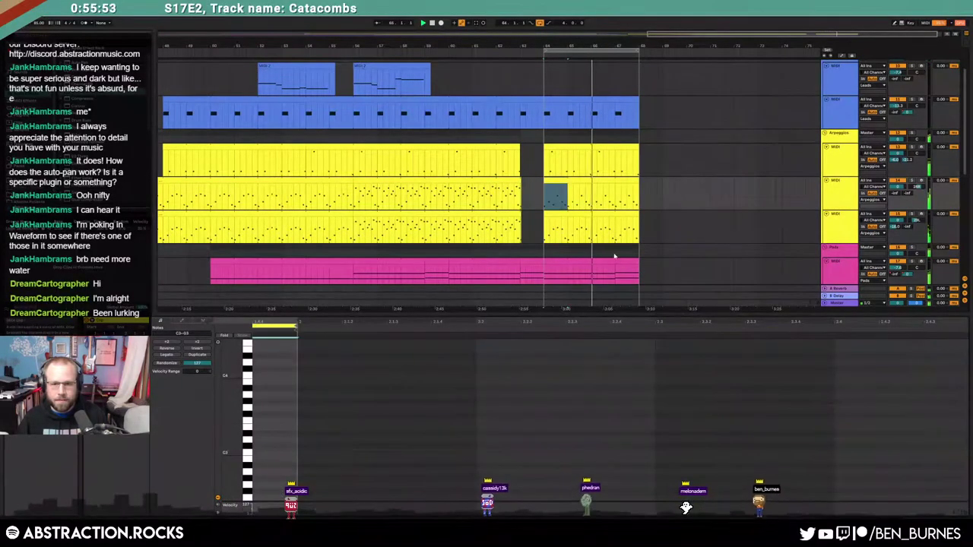
# Step: Replace the notes of the third Arpeggios track's bar 64 clip with those of the second track's clip, raised an octave
pyautogui.click(559, 186)
pyautogui.moveTo(938, 386); pyautogui.dragTo(260, 494)
pyautogui.click(553, 217)
pyautogui.moveTo(260, 458); pyautogui.dragTo(952, 192)
pyautogui.press('Delete')
pyautogui.click(260, 409)
pyautogui.hotkey('ctrl', 'v')
pyautogui.hotkey('shift', 'Up')
pyautogui.hotkey('shift', 'Tab')
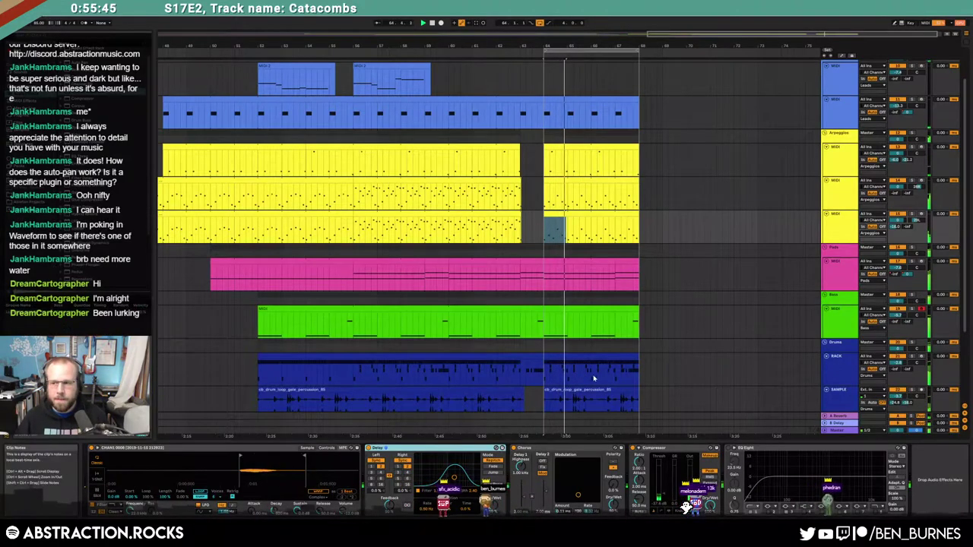
# Step: Open the drum rack clip for bars 64–68 and select all its lower VEE Snare notes while the loop plays
pyautogui.scroll(-1, 628, 323)
pyautogui.click(628, 323)
pyautogui.hotkey('shift', 'Tab')
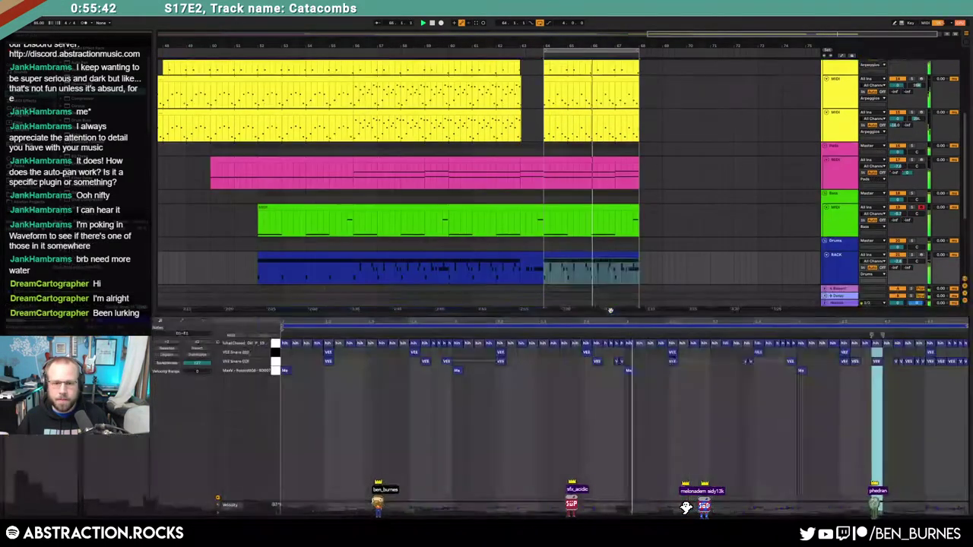
pyautogui.click(275, 362)
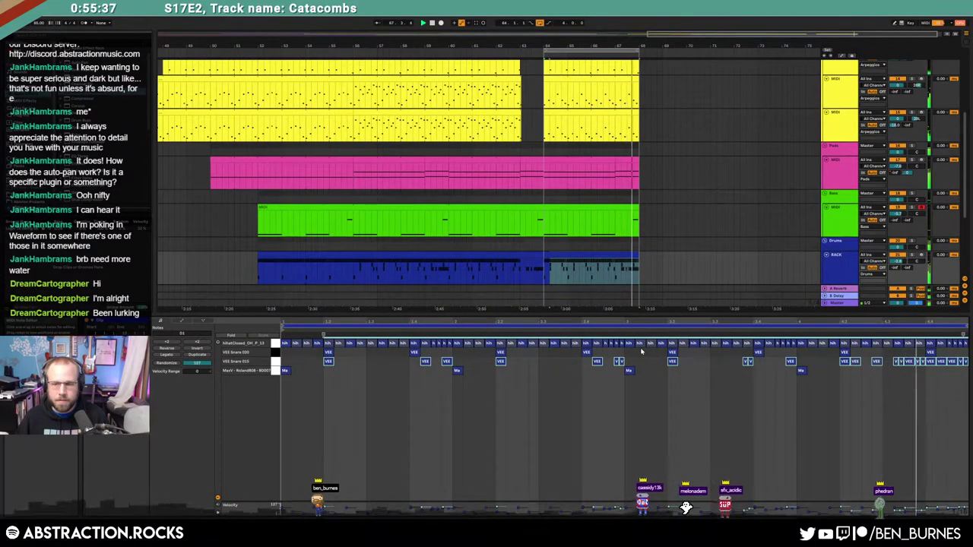
pyautogui.hotkey('shift', 'Tab')
# Step: Review the Leads and surrounding parts from about bar 46 onward, and play the arrangement from bar 62
pyautogui.scroll(4, 653, 352)
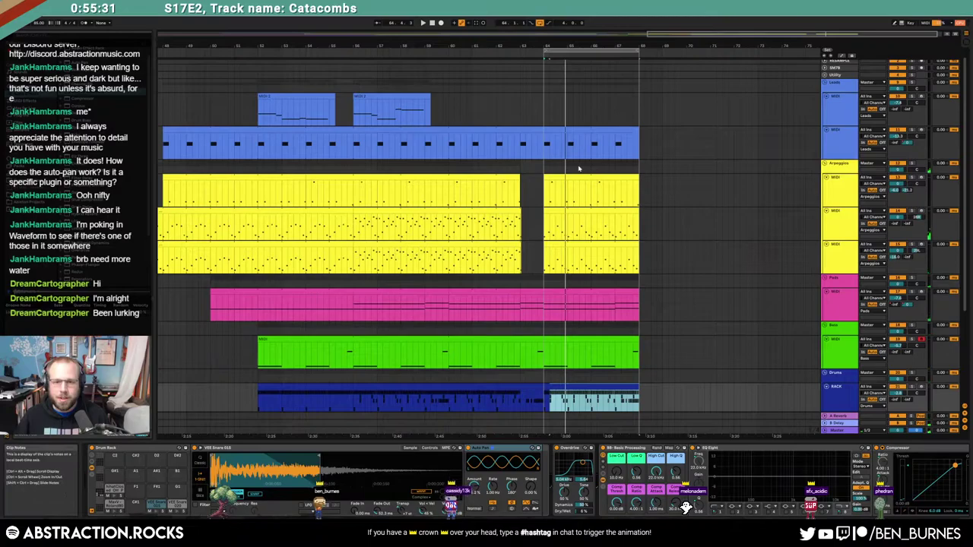
pyautogui.scroll(-3, 581, 165)
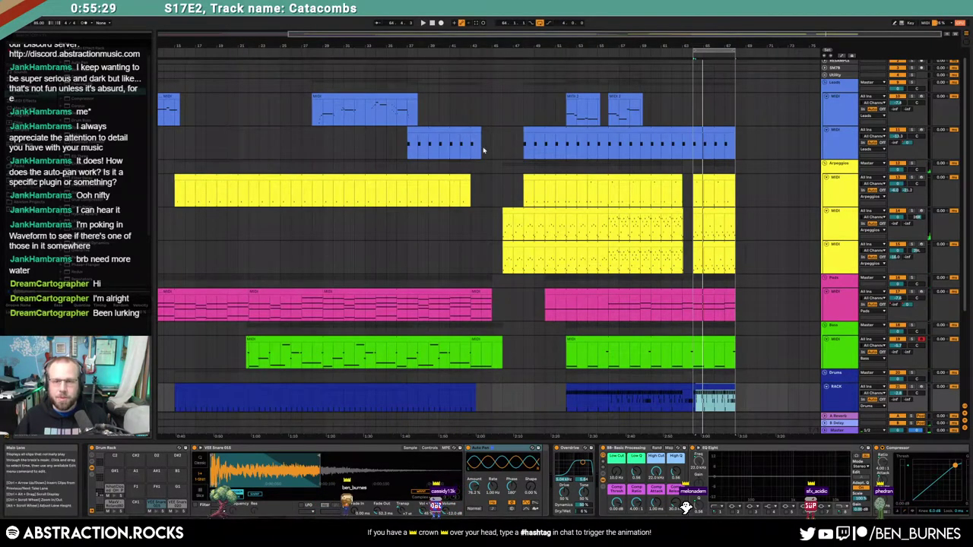
pyautogui.moveTo(502, 148); pyautogui.dragTo(639, 147)
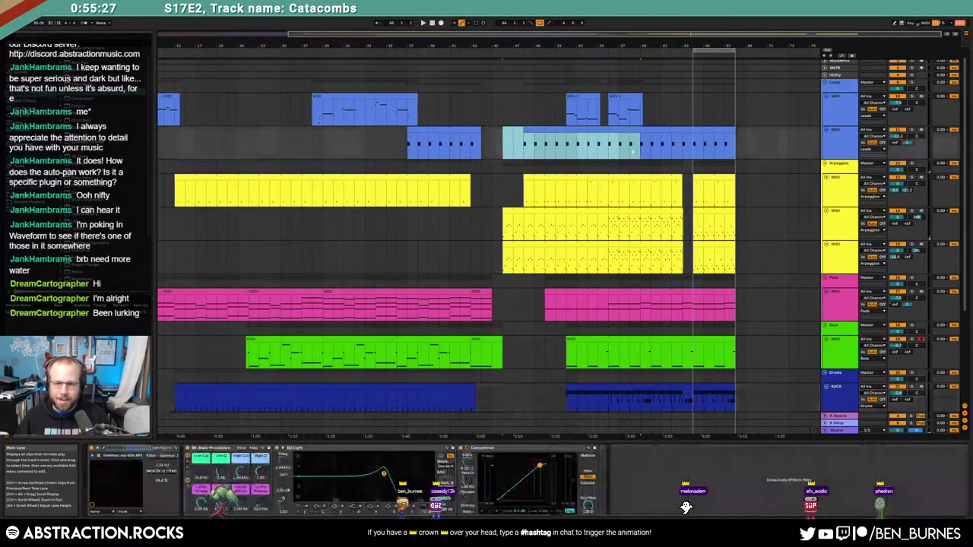
pyautogui.click(523, 149)
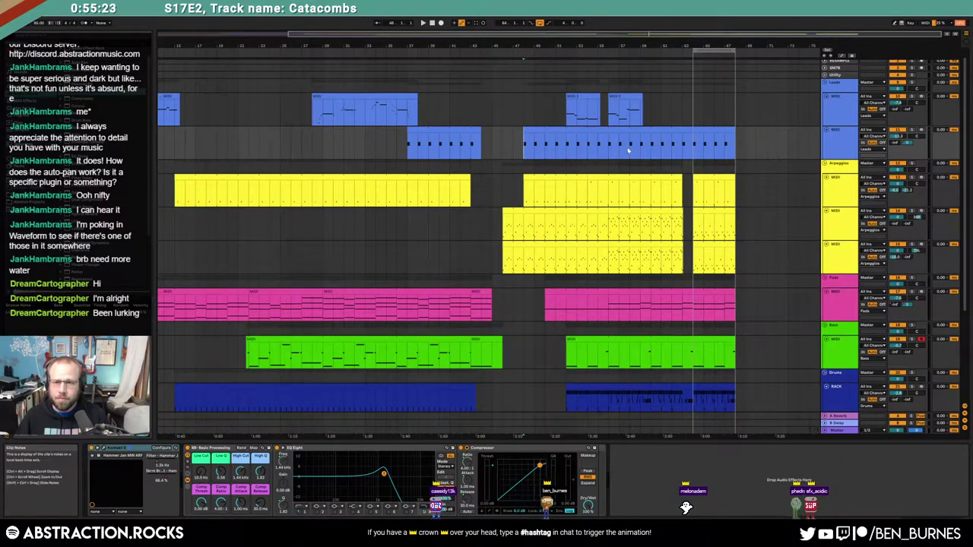
pyautogui.moveTo(567, 144); pyautogui.dragTo(681, 354)
pyautogui.click(672, 153)
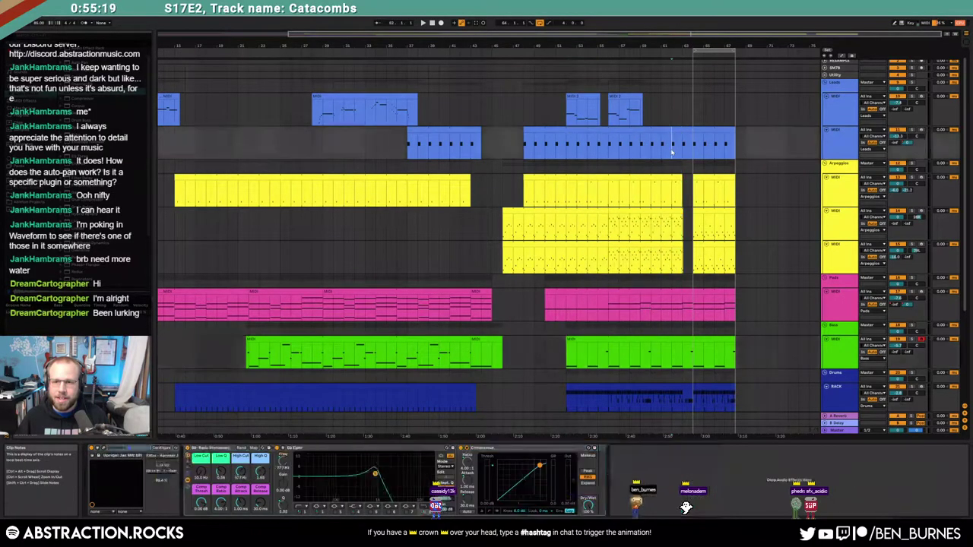
pyautogui.press('space')
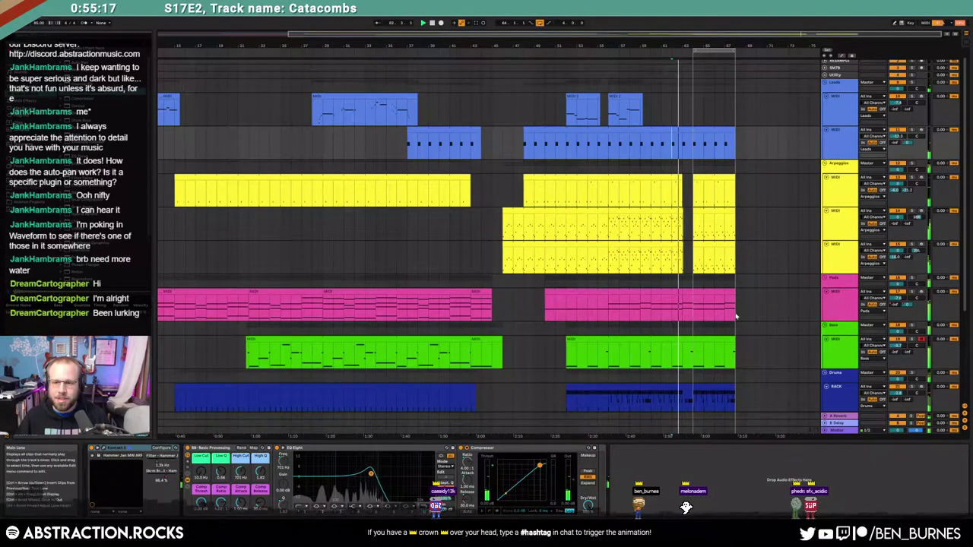
# Step: Add a second kick a sixteenth after the opening kick of each bar in the drum rack's bar 64–68 clip
pyautogui.scroll(-5, 732, 320)
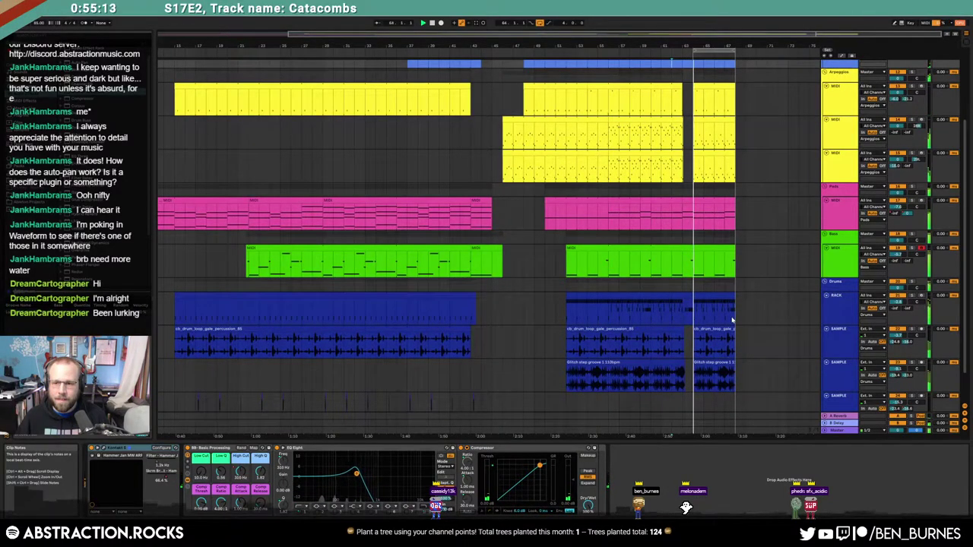
pyautogui.click(708, 295)
pyautogui.doubleClick(707, 295)
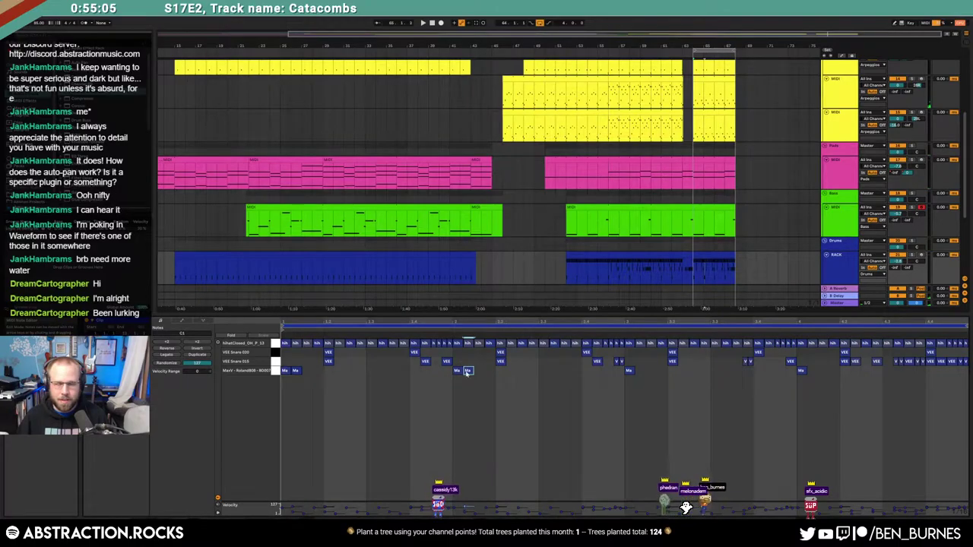
pyautogui.doubleClick(639, 371)
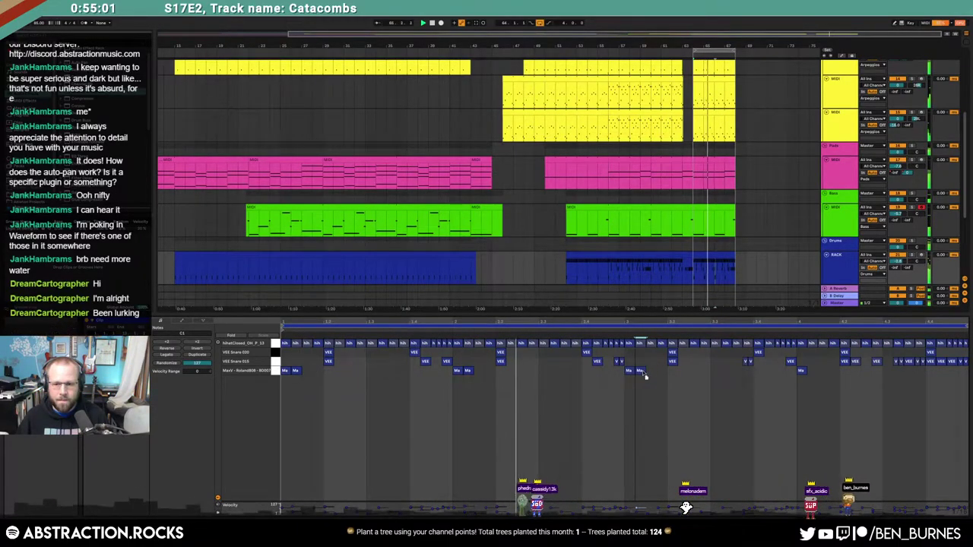
pyautogui.click(812, 371)
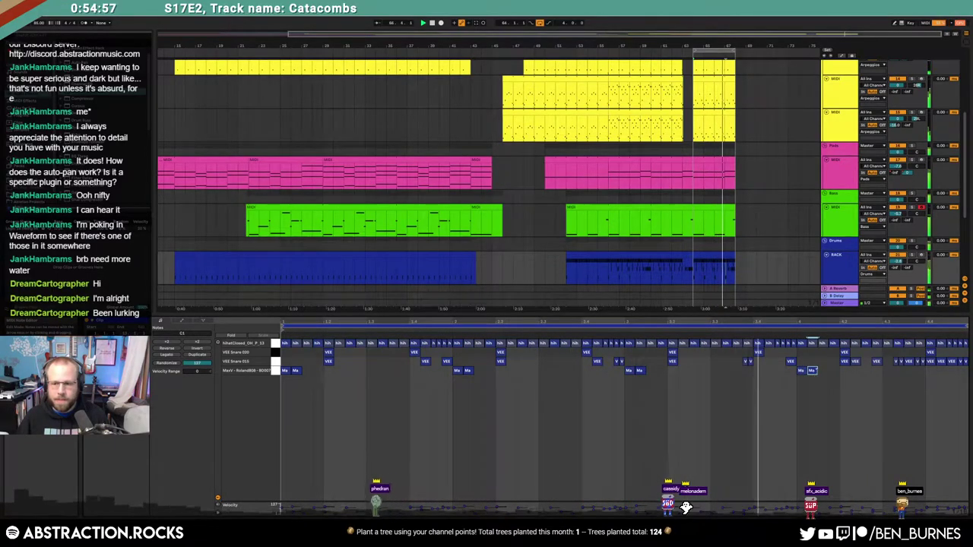
# Step: Add two more kicks in the last bar of the drum rack clip, on its fourth and seventh sixteenths
pyautogui.doubleClick(833, 371)
pyautogui.doubleClick(865, 371)
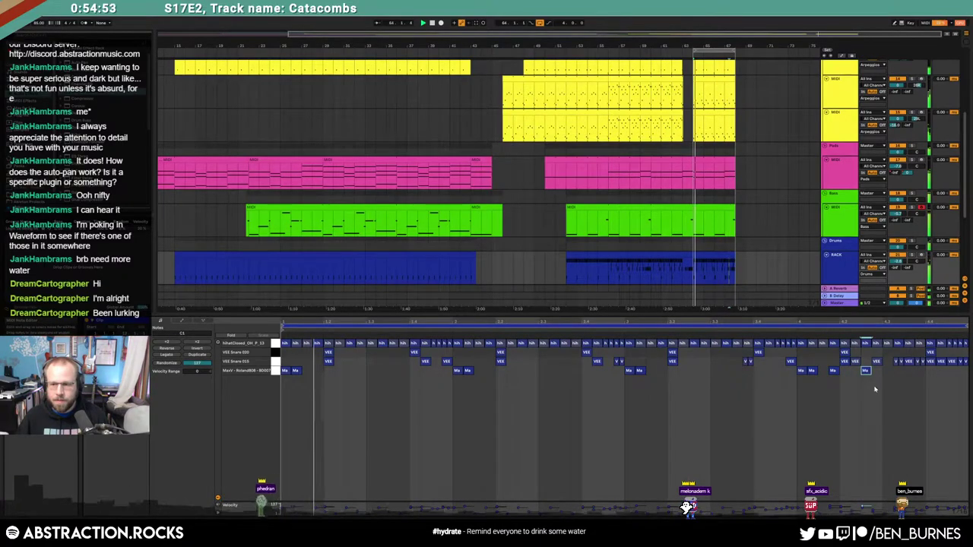
pyautogui.hotkey('shift', 'Tab')
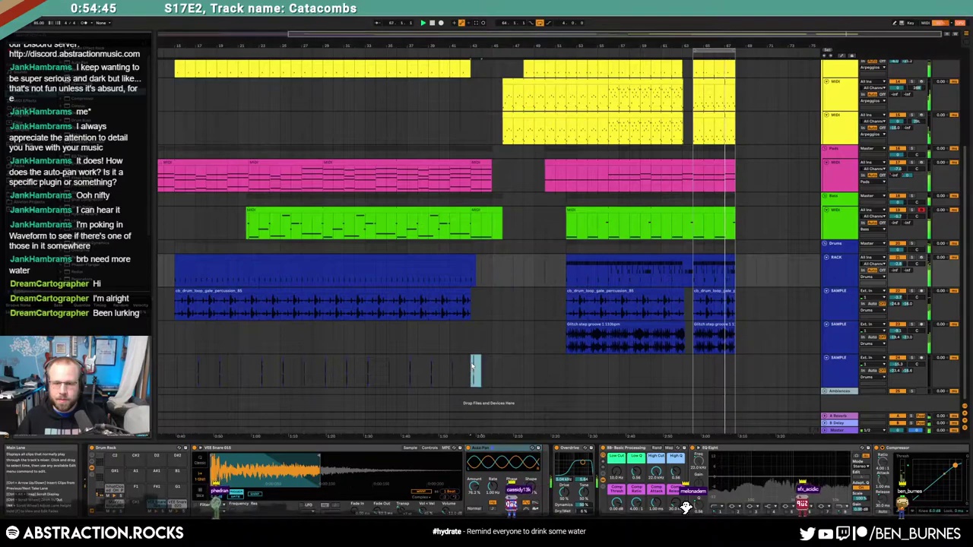
# Step: Copy the short clip at bar 43 on the last Drums sample track to bar 64 and repeat it every bar through bar 67
pyautogui.click(681, 383)
pyautogui.click(697, 370)
pyautogui.hotkey('ctrl', 'd')
pyautogui.hotkey('ctrl', 'd')
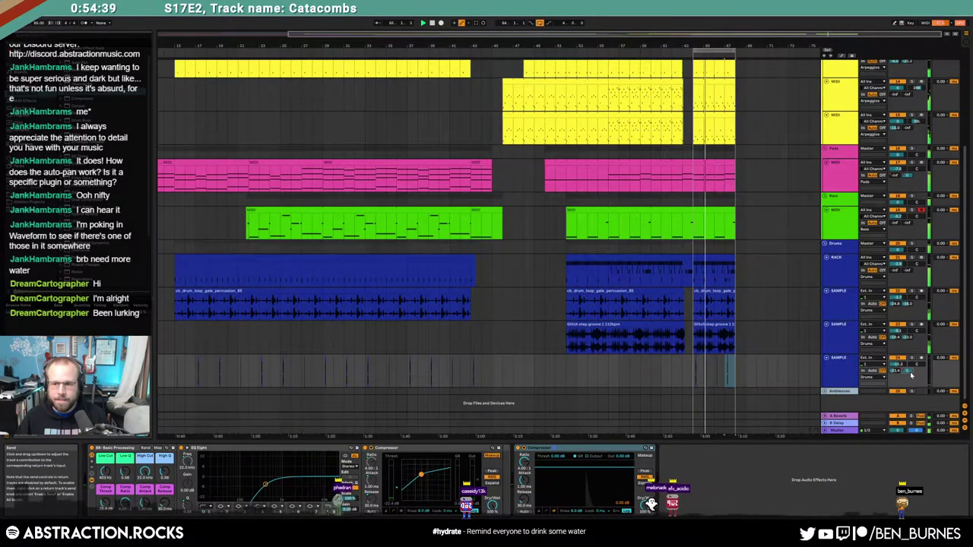
# Step: Clear the B-Delay send automation bumps between bars 63 and 70 on the last Drums sample track
pyautogui.press('a')
pyautogui.moveTo(682, 367); pyautogui.dragTo(755, 370)
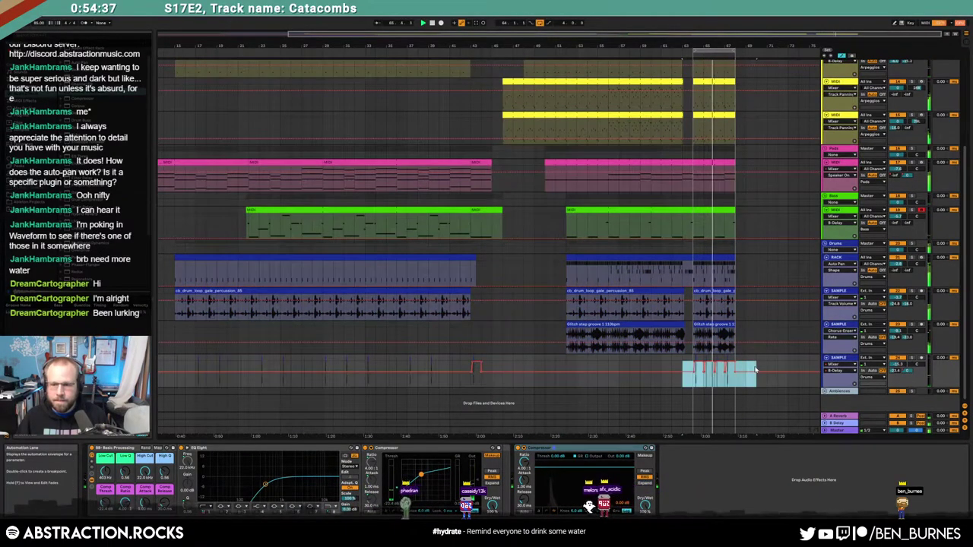
pyautogui.click(658, 369)
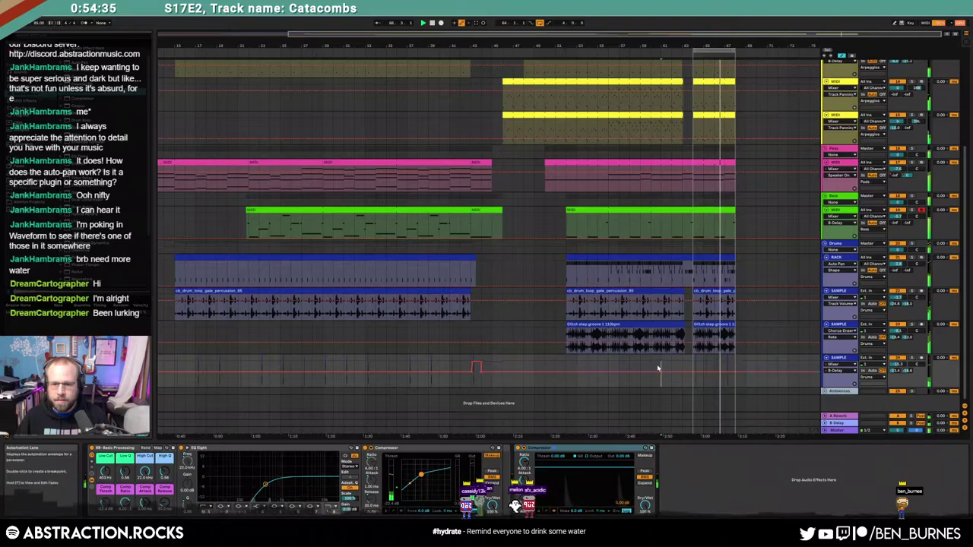
# Step: Adjust the B-Delay send level from bar 64 onward on the last Drums sample track and audition the loop
pyautogui.press('a')
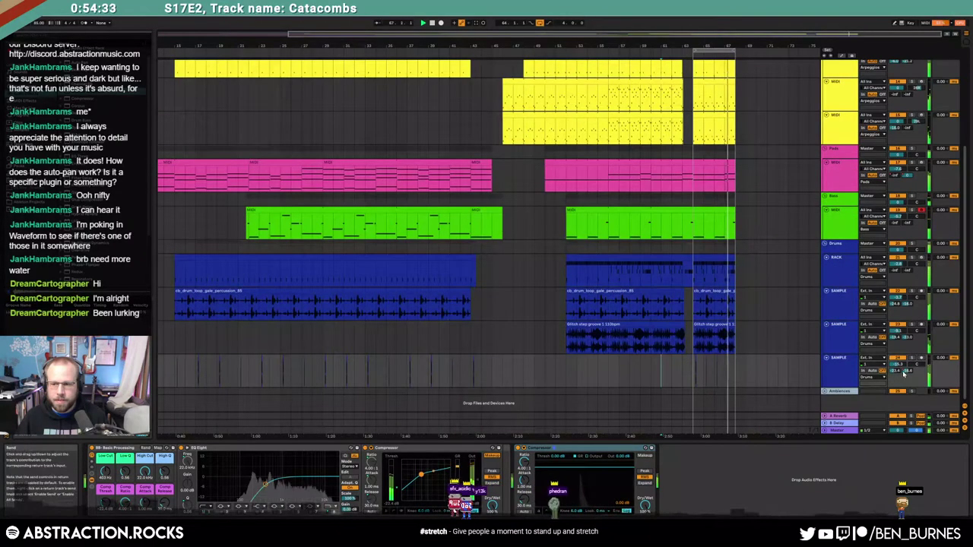
pyautogui.press('a')
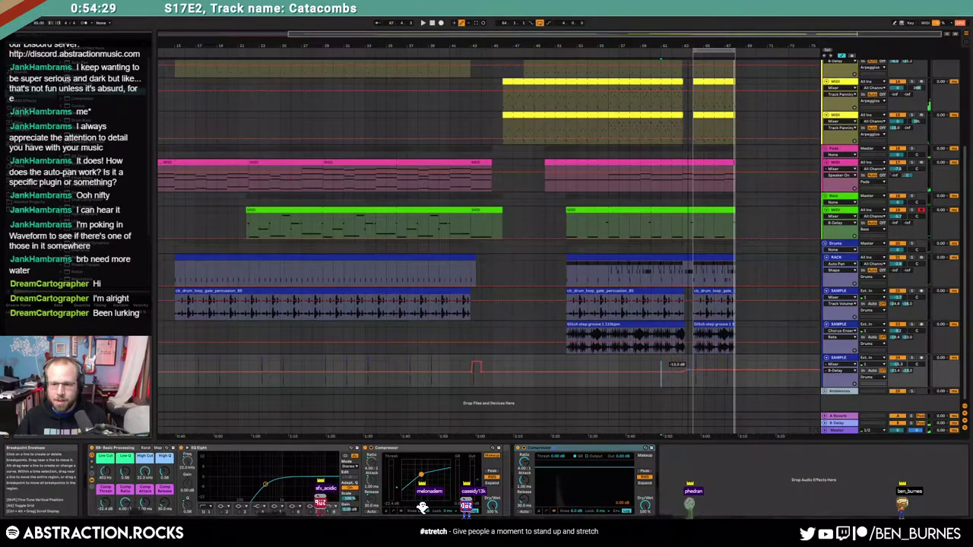
pyautogui.moveTo(695, 370); pyautogui.dragTo(694, 377)
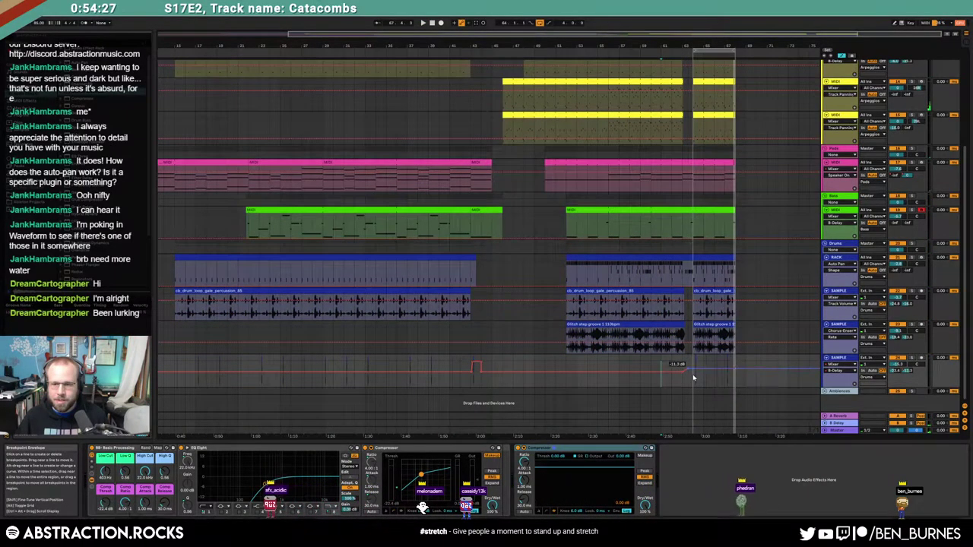
pyautogui.press('space')
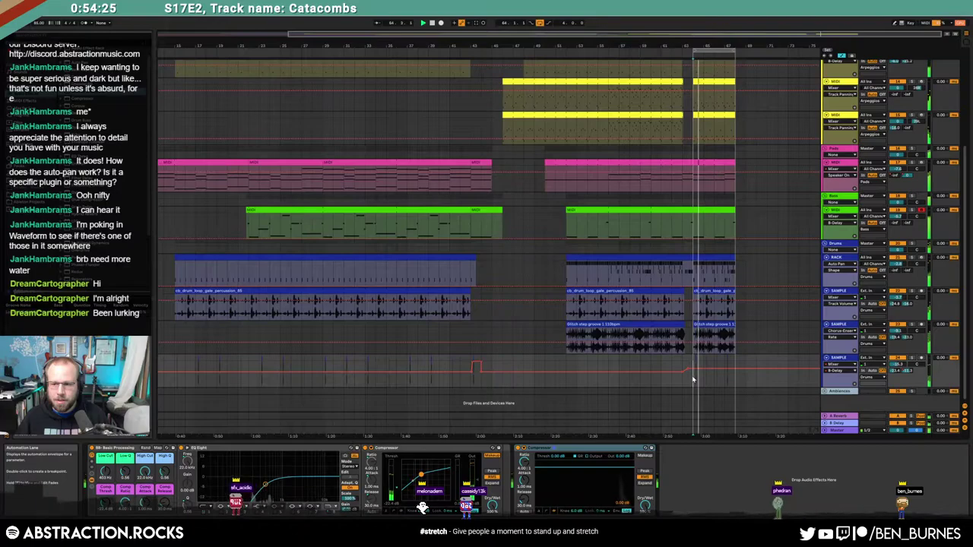
pyautogui.press('a')
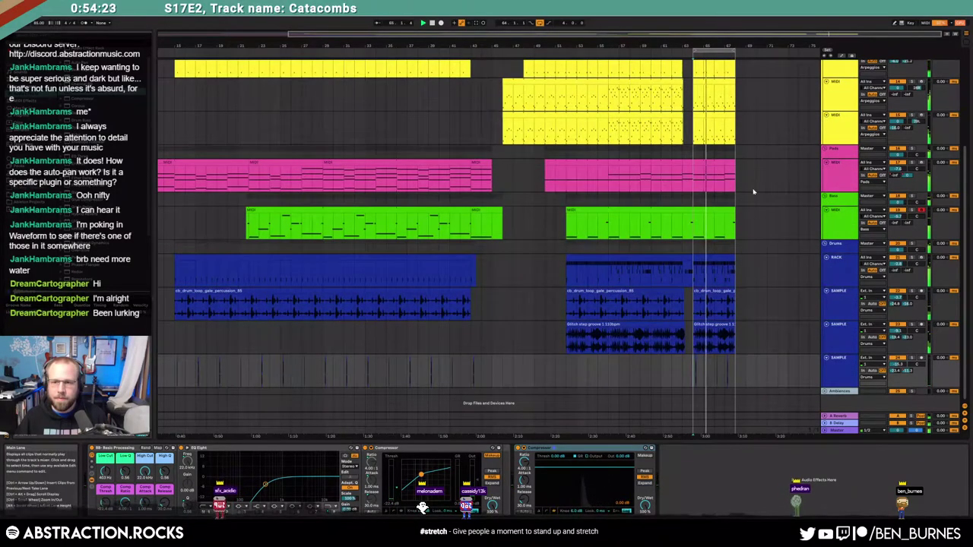
# Step: Arm the first Leads track and record a melody over the loop starting at bar 64
pyautogui.scroll(3, 749, 235)
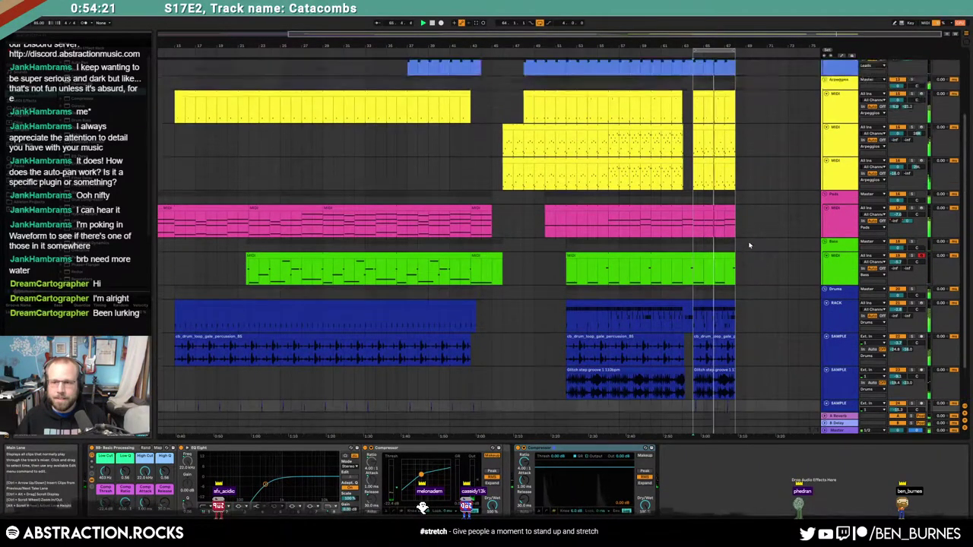
pyautogui.scroll(2, 743, 246)
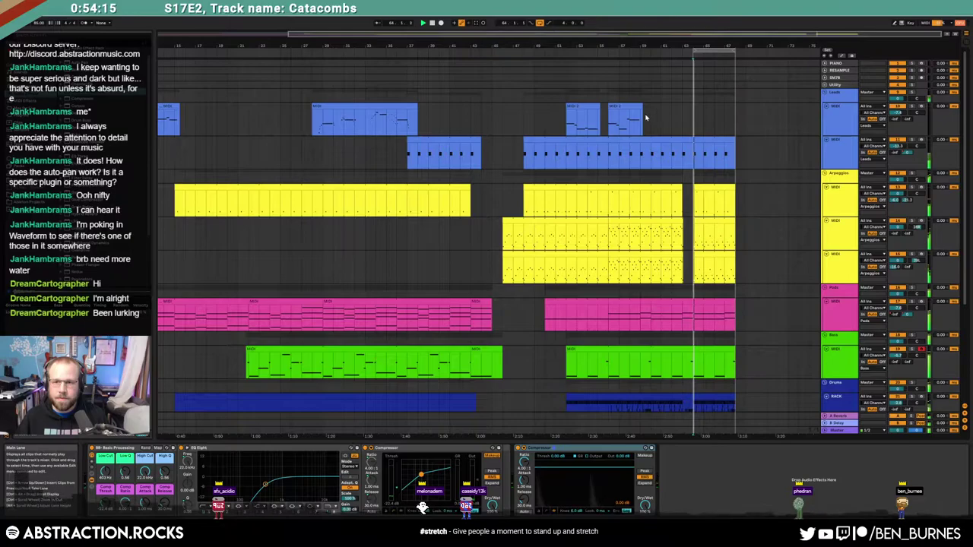
pyautogui.click(673, 121)
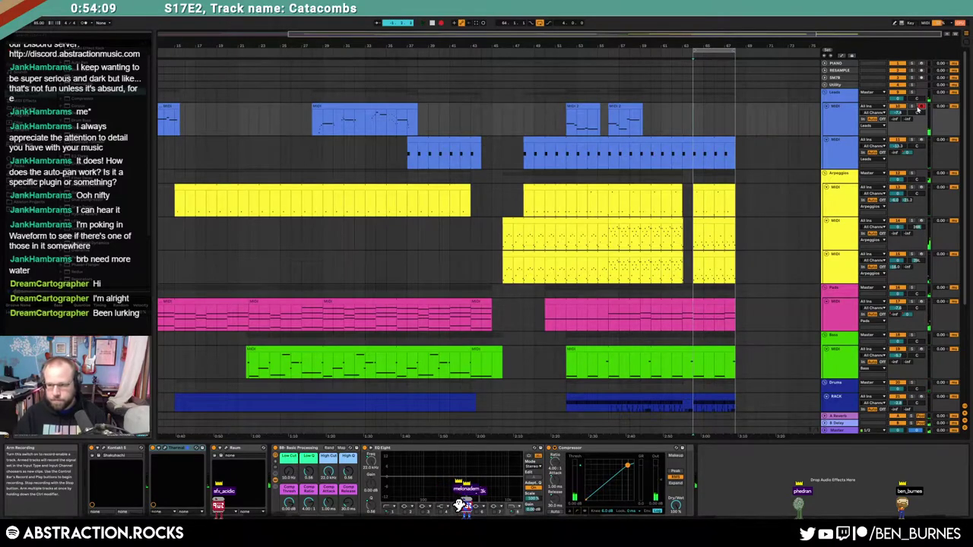
pyautogui.click(918, 110)
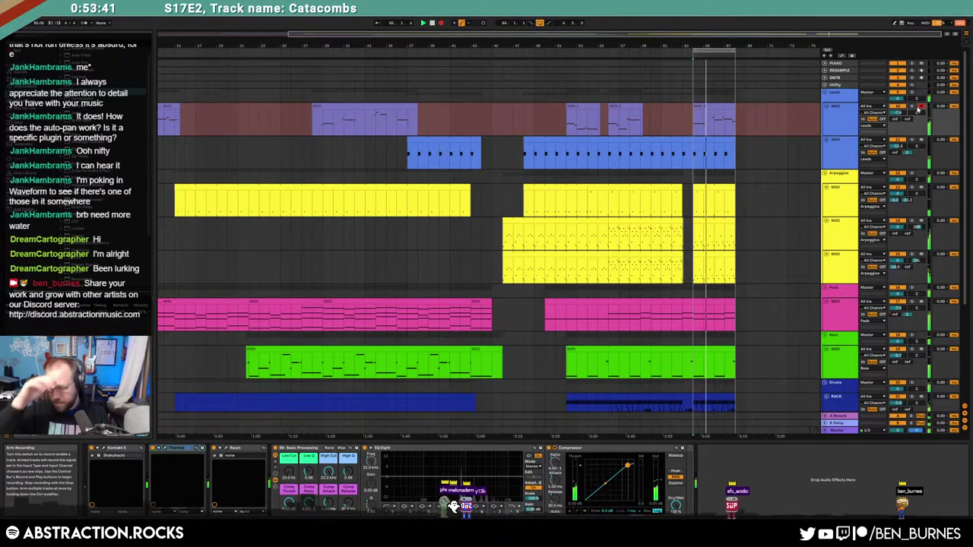
pyautogui.click(737, 104)
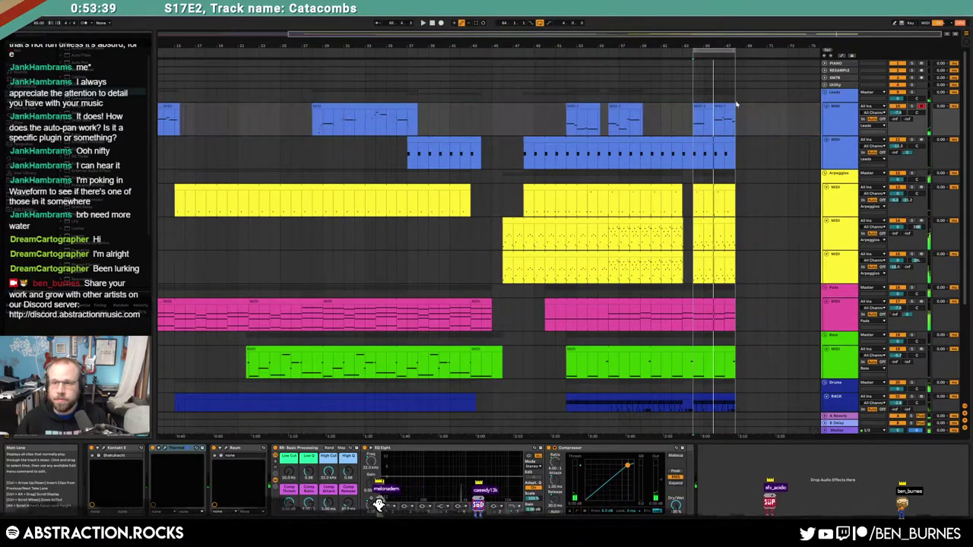
# Step: Extend the newly recorded clip on the first Leads track so it runs from bar 64 to bar 74, and play it
pyautogui.moveTo(704, 106); pyautogui.dragTo(740, 106)
pyautogui.click(704, 112)
pyautogui.press('space')
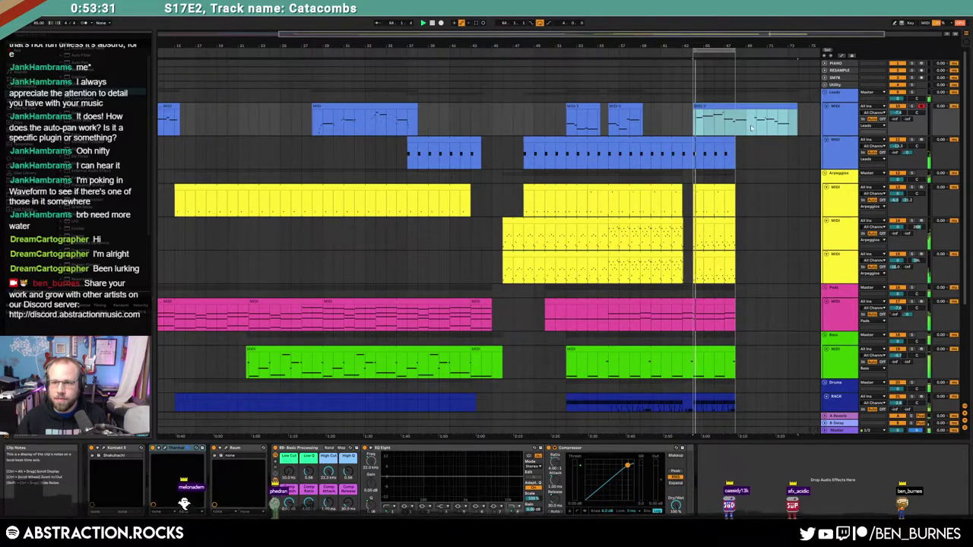
pyautogui.moveTo(743, 46); pyautogui.dragTo(679, 47)
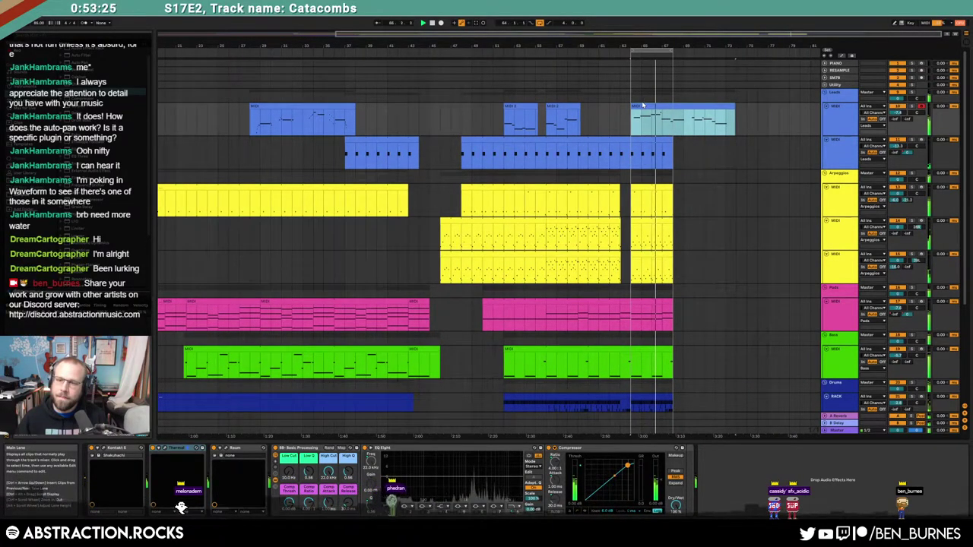
# Step: In the recorded lead clip, start the first D#4 note slightly later and add a C4 from the clip start up to it
pyautogui.moveTo(643, 103)
pyautogui.mouseDown()
pyautogui.moveTo(651, 106)
pyautogui.moveTo(633, 117)
pyautogui.mouseUp()
pyautogui.click(652, 115)
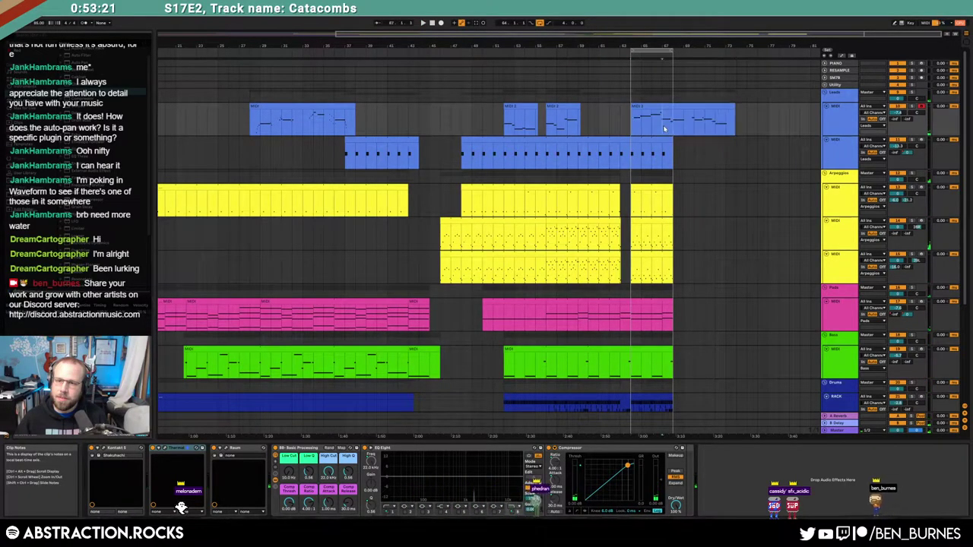
pyautogui.doubleClick(652, 108)
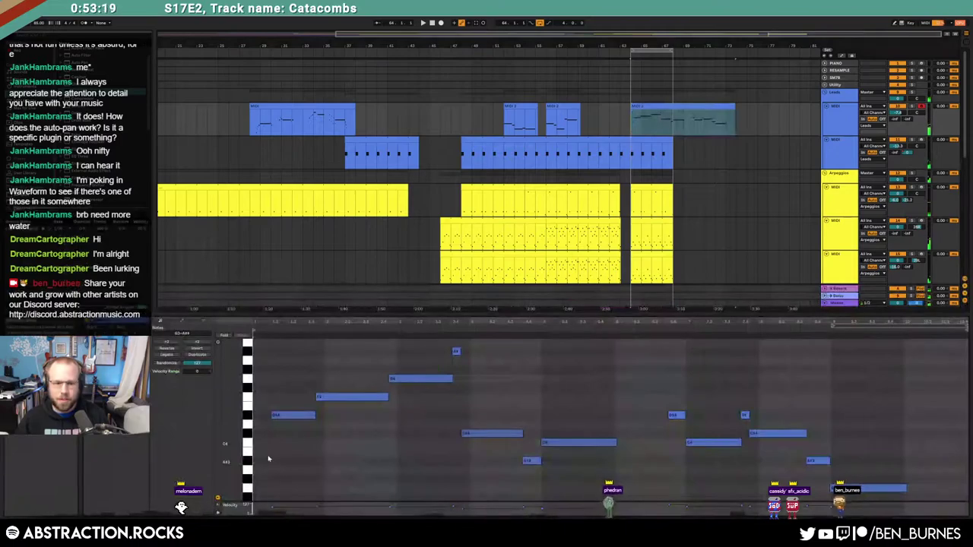
pyautogui.click(272, 414)
pyautogui.click(269, 421)
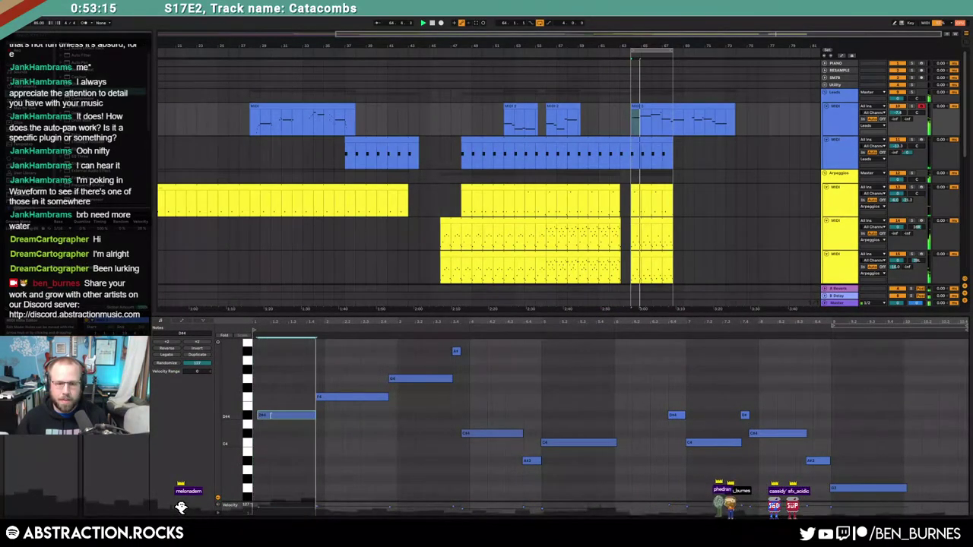
pyautogui.moveTo(270, 415); pyautogui.dragTo(280, 415)
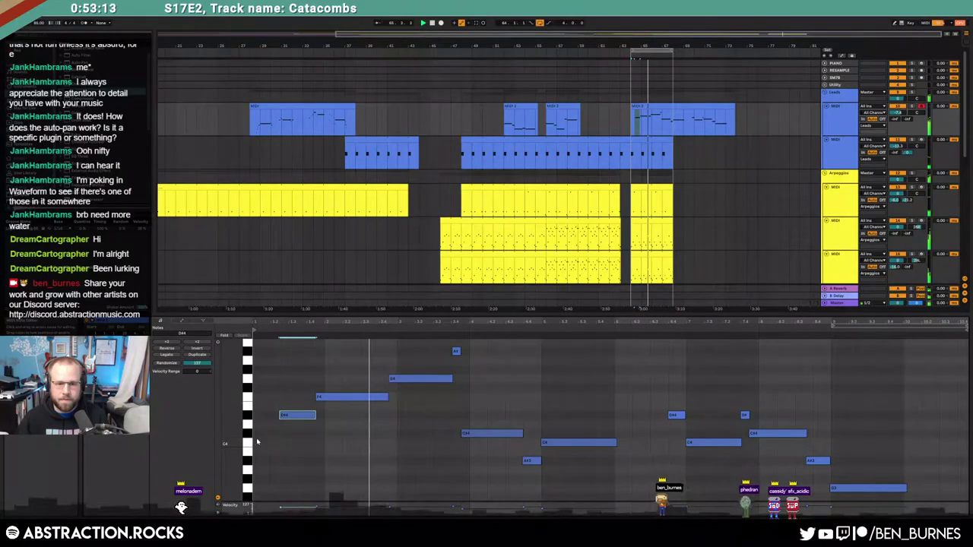
pyautogui.doubleClick(257, 442)
pyautogui.moveTo(270, 443); pyautogui.dragTo(281, 439)
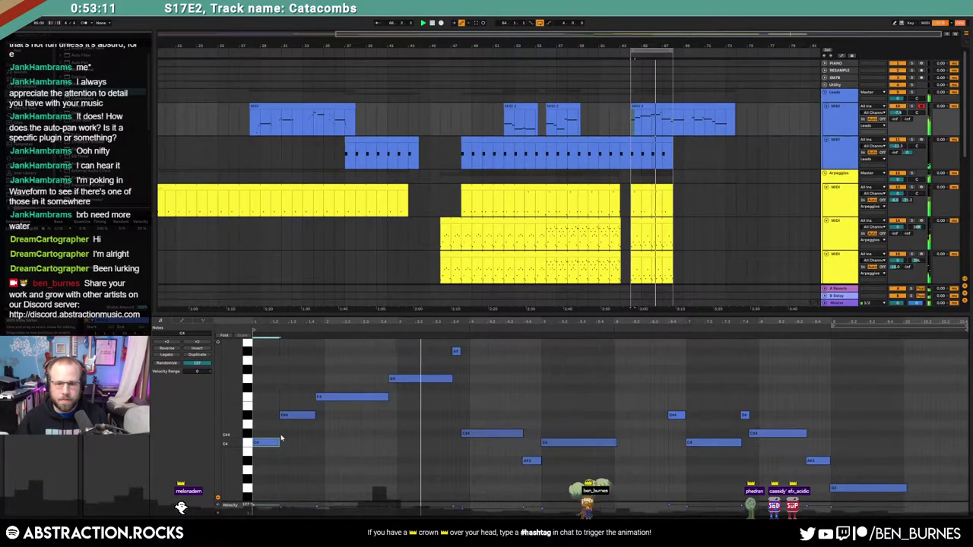
pyautogui.hotkey('shift', 'Tab')
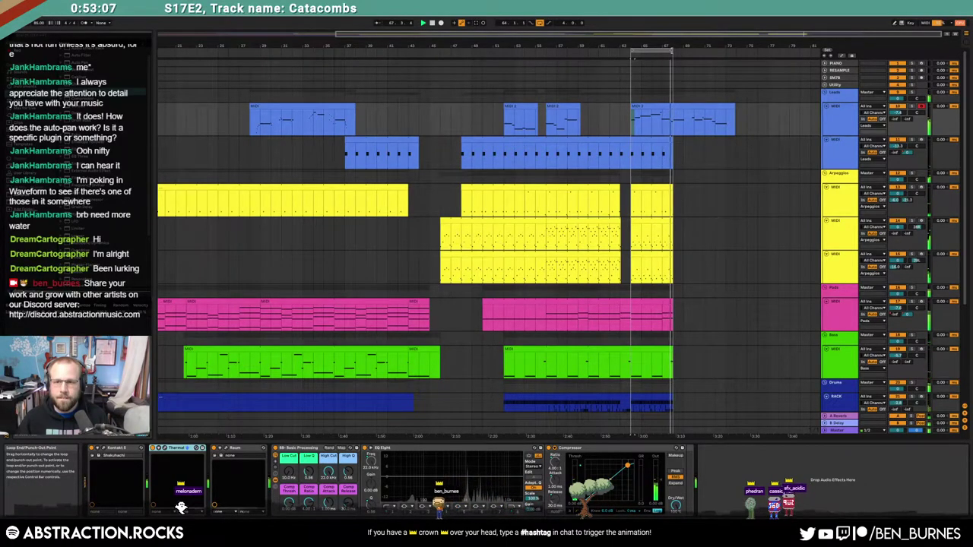
# Step: Extend the loop region, the second Leads clip and the first Arpeggios clip from bar 64 to end at bar 75
pyautogui.moveTo(672, 51); pyautogui.dragTo(747, 51)
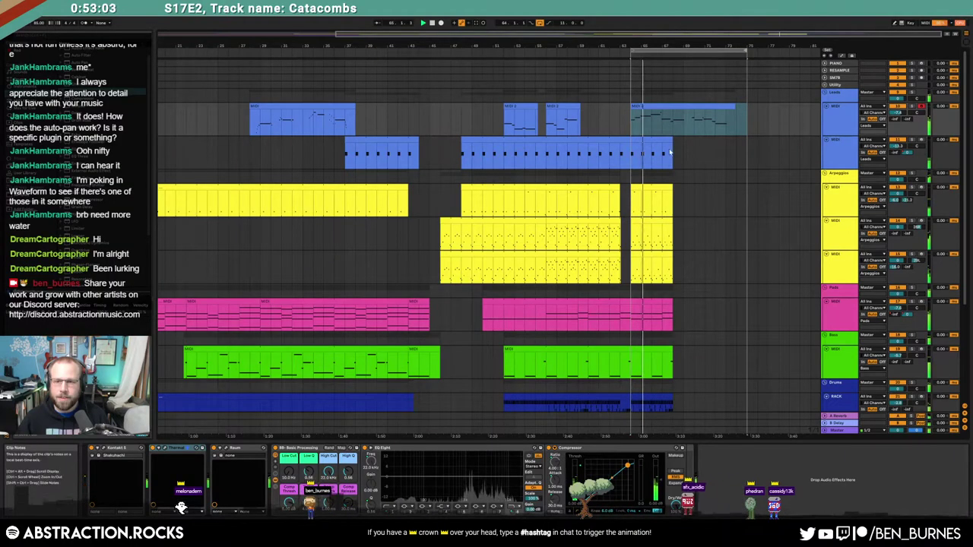
pyautogui.moveTo(672, 144); pyautogui.dragTo(748, 142)
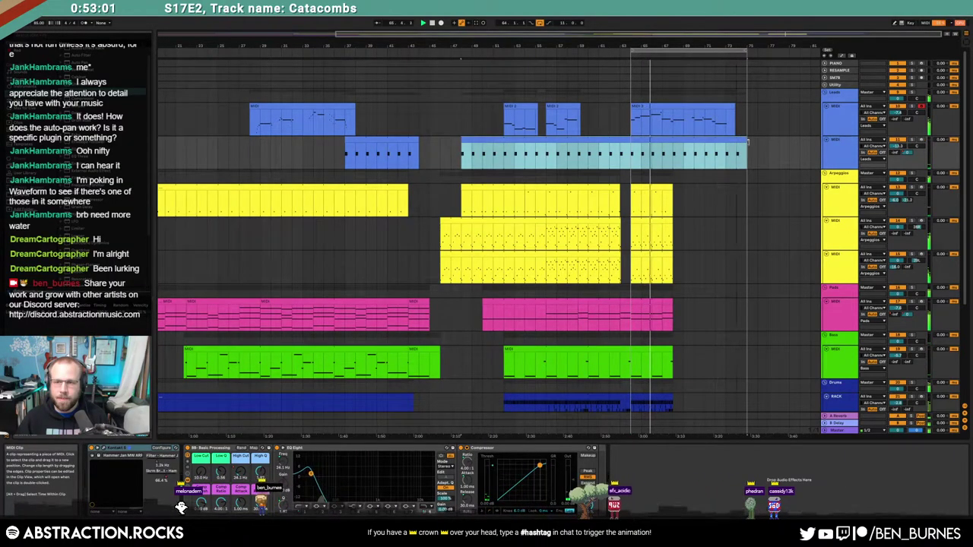
pyautogui.moveTo(672, 190); pyautogui.dragTo(746, 189)
# Step: Lengthen the second and third Arpeggios clips to bar 73 and continue the Pads part to bar 72
pyautogui.moveTo(672, 228); pyautogui.dragTo(725, 228)
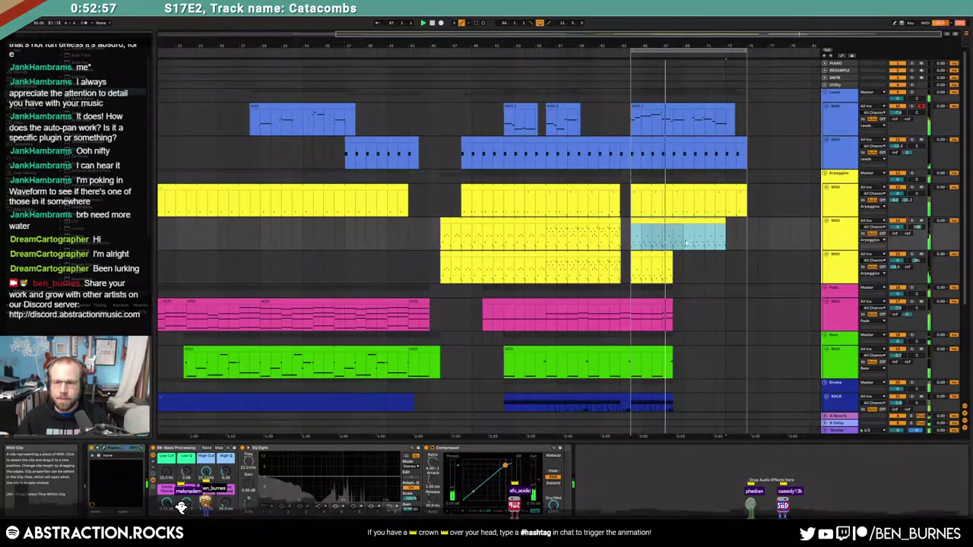
pyautogui.moveTo(674, 257); pyautogui.dragTo(725, 258)
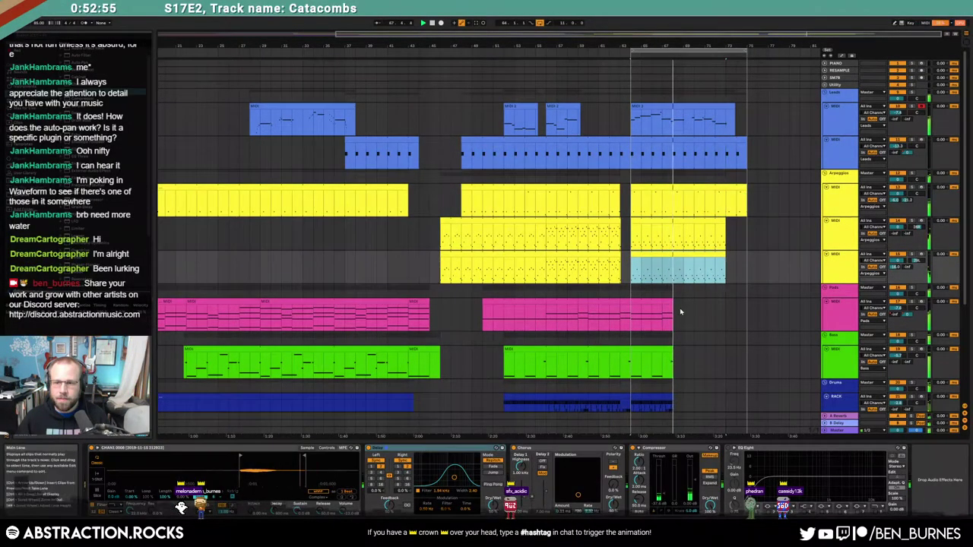
pyautogui.moveTo(672, 312); pyautogui.dragTo(714, 316)
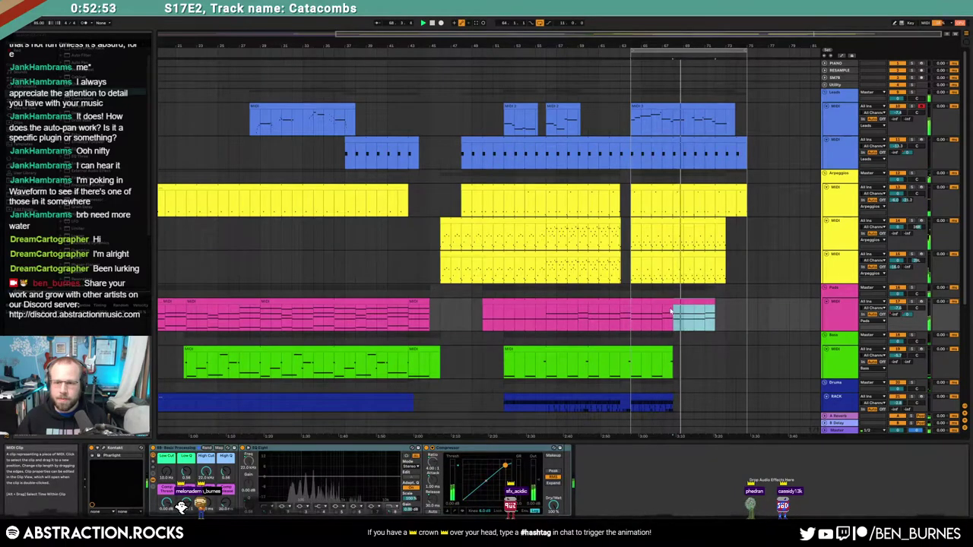
# Step: Stop playback, extend the Bass clip to bar 75 and move the loop end to bar 76
pyautogui.scroll(-1, 703, 327)
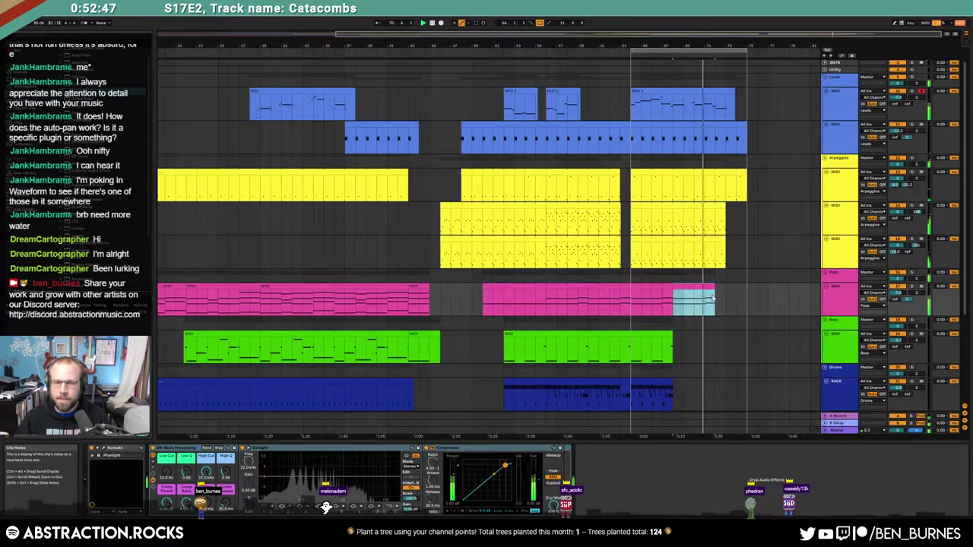
pyautogui.scroll(-1, 705, 330)
pyautogui.scroll(-1, 704, 329)
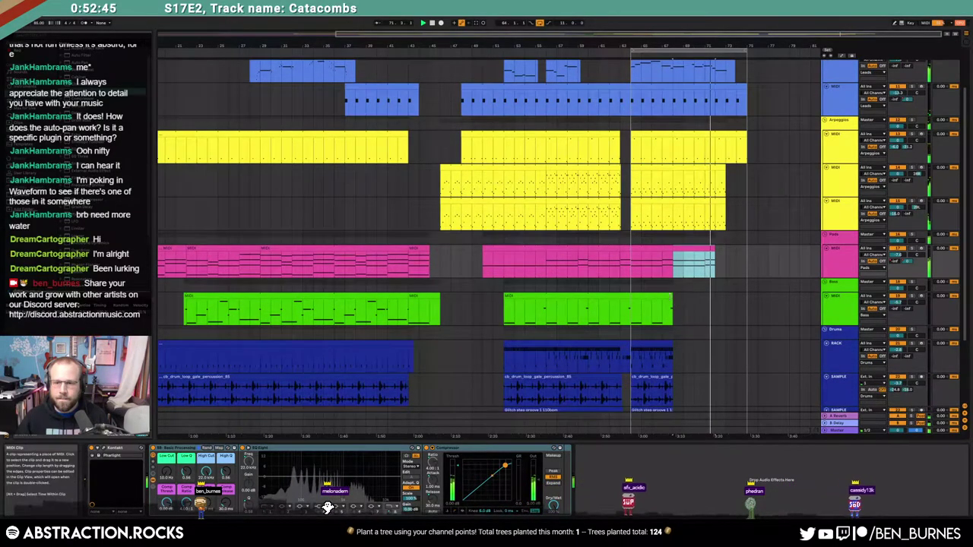
pyautogui.press('space')
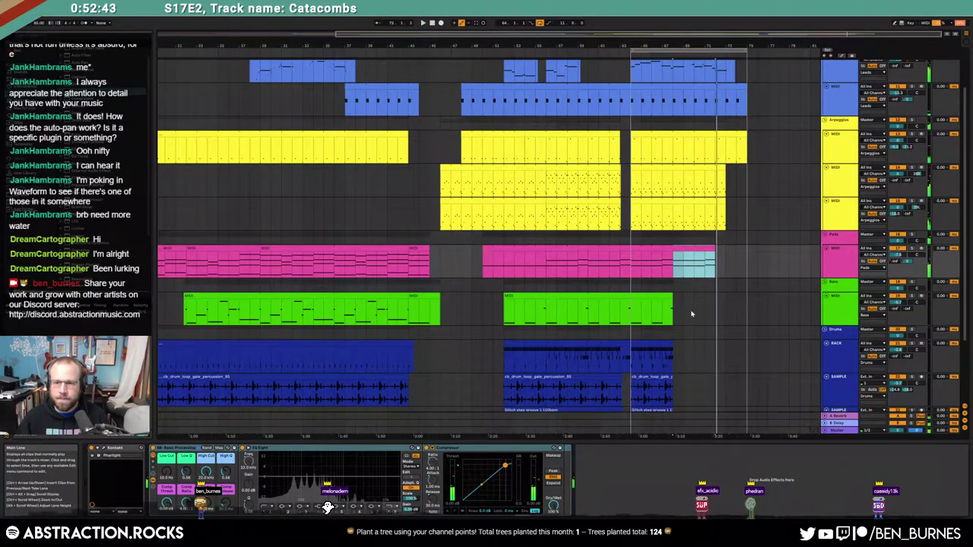
pyautogui.moveTo(672, 298); pyautogui.dragTo(751, 302)
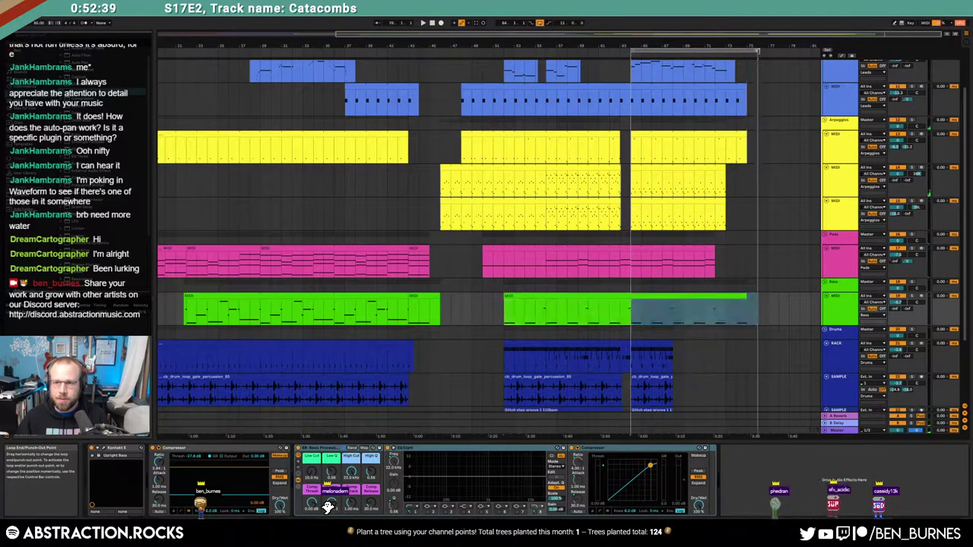
# Step: Shorten the second Leads track's clip to end at bar 66, where its High Cut automation finishes falling
pyautogui.click(751, 88)
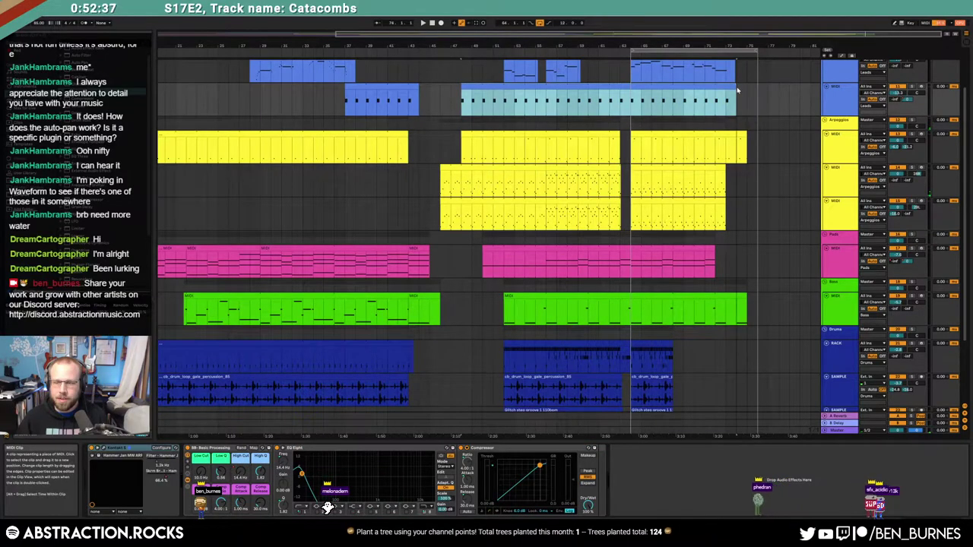
pyautogui.press('a')
pyautogui.moveTo(735, 91); pyautogui.dragTo(652, 93)
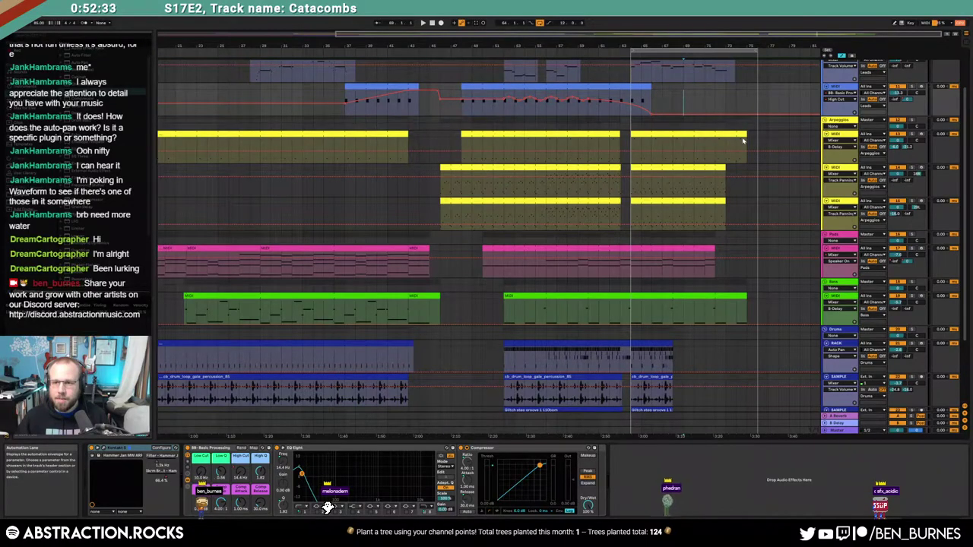
# Step: Extend the first Arpeggios track's clip from bar 64 to end at bar 76
pyautogui.moveTo(746, 135); pyautogui.dragTo(756, 137)
pyautogui.moveTo(723, 169); pyautogui.dragTo(726, 170)
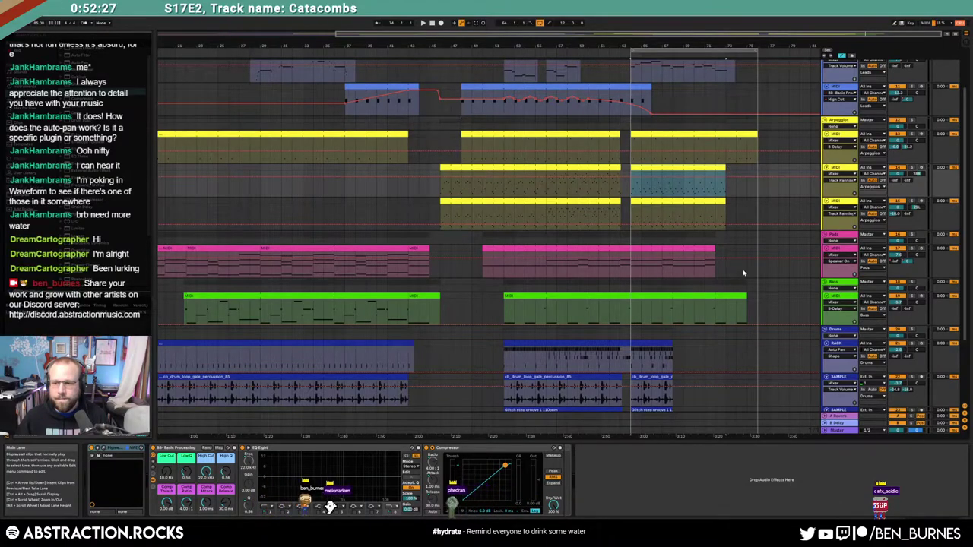
# Step: Extend the Bass clip to bar 76 and copy the RACK drum pattern from bars 60–64 to bar 68
pyautogui.moveTo(744, 298); pyautogui.dragTo(756, 298)
pyautogui.scroll(-3, 751, 323)
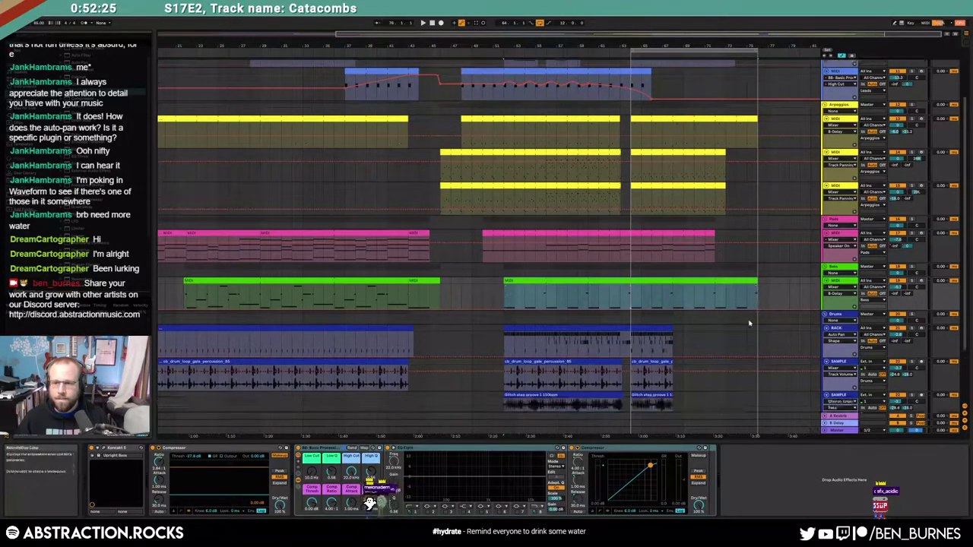
pyautogui.click(661, 298)
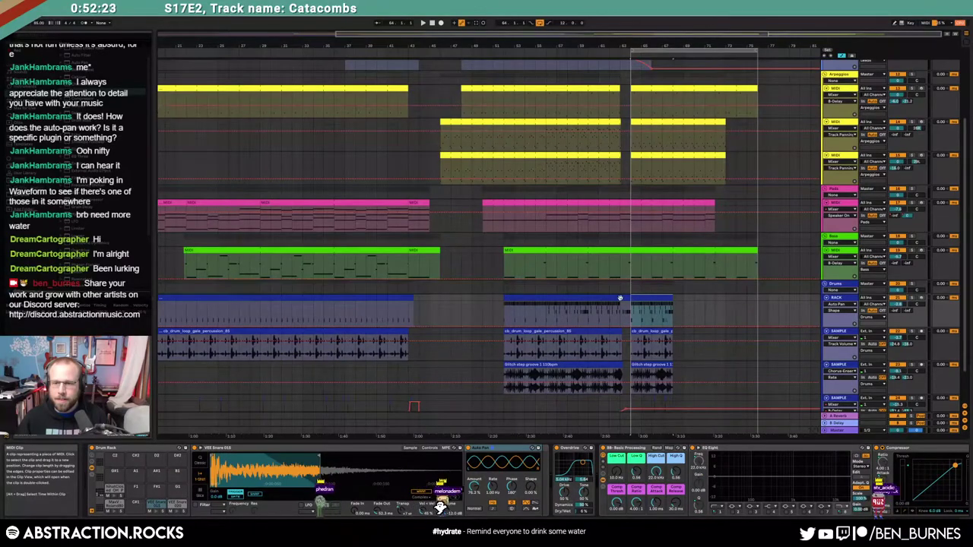
pyautogui.click(612, 298)
pyautogui.keyDown('shift'); pyautogui.click(598, 298); pyautogui.keyUp('shift')
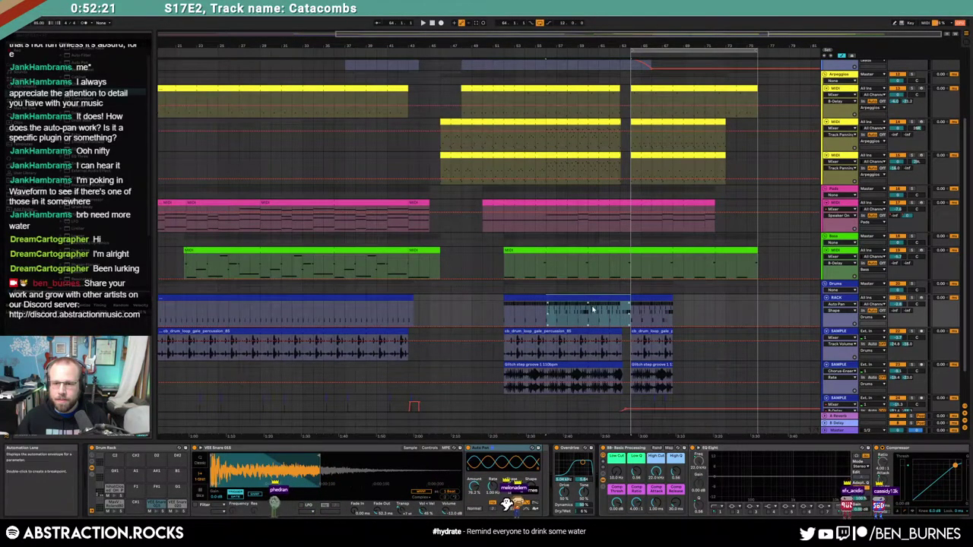
pyautogui.press('a')
pyautogui.click(589, 311)
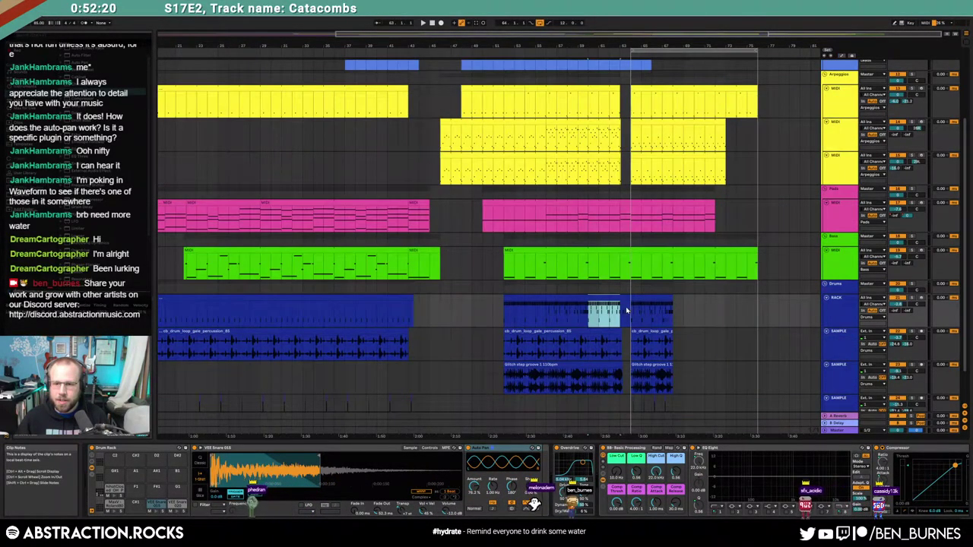
pyautogui.moveTo(589, 311); pyautogui.dragTo(673, 311)
pyautogui.click(673, 316)
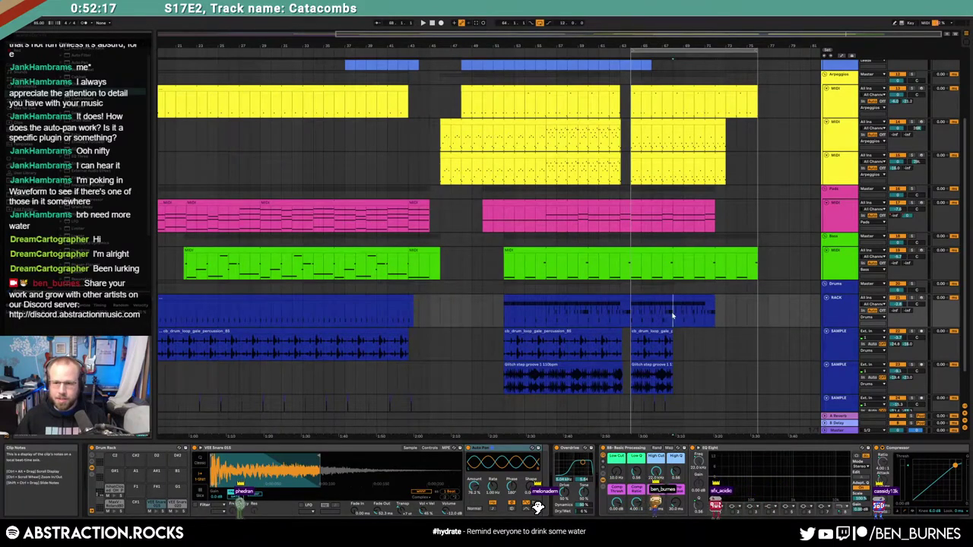
# Step: Start playback and lengthen the percussion loop and glitch step groove clips from bar 64 to end at about bar 71
pyautogui.press('space')
pyautogui.click(641, 343)
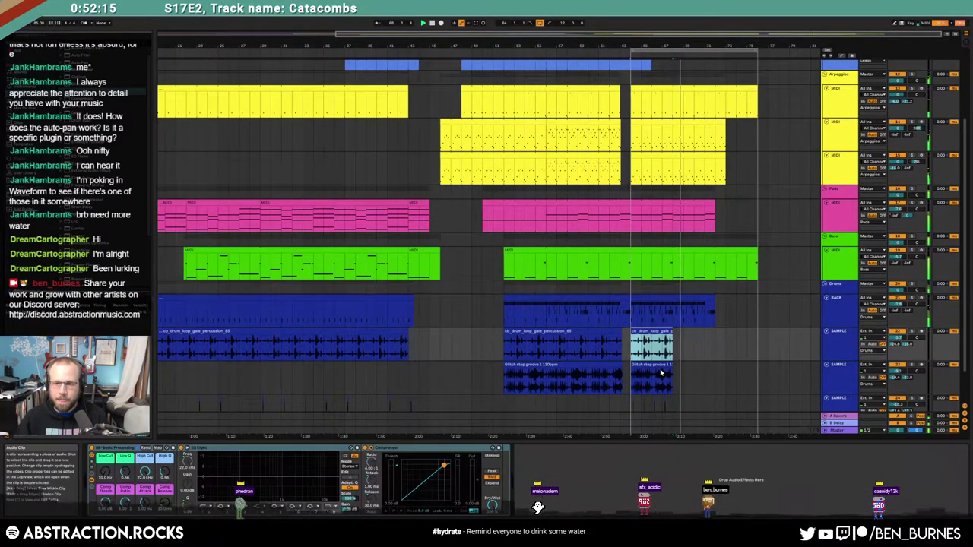
pyautogui.keyDown('shift'); pyautogui.click(662, 367); pyautogui.keyUp('shift')
pyautogui.moveTo(672, 368); pyautogui.dragTo(705, 340)
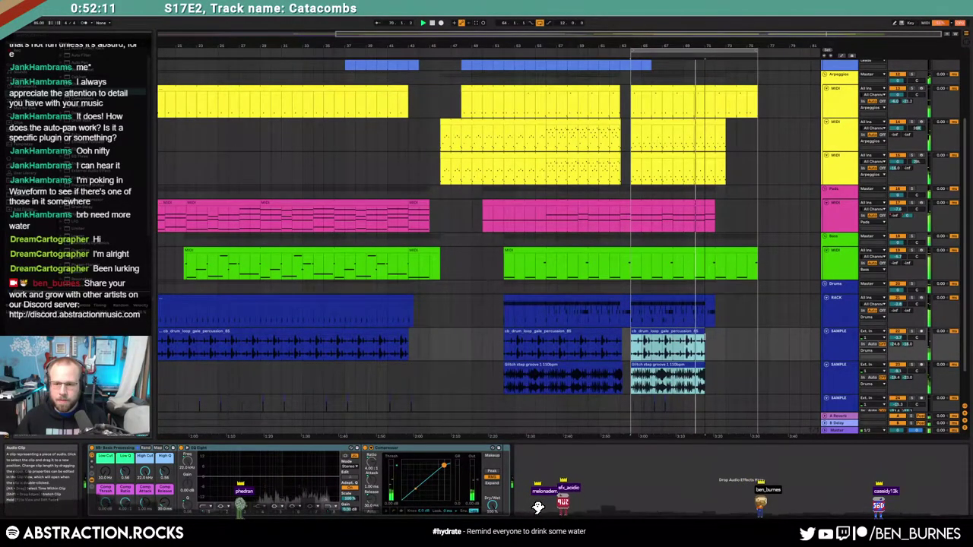
pyautogui.scroll(5, 705, 340)
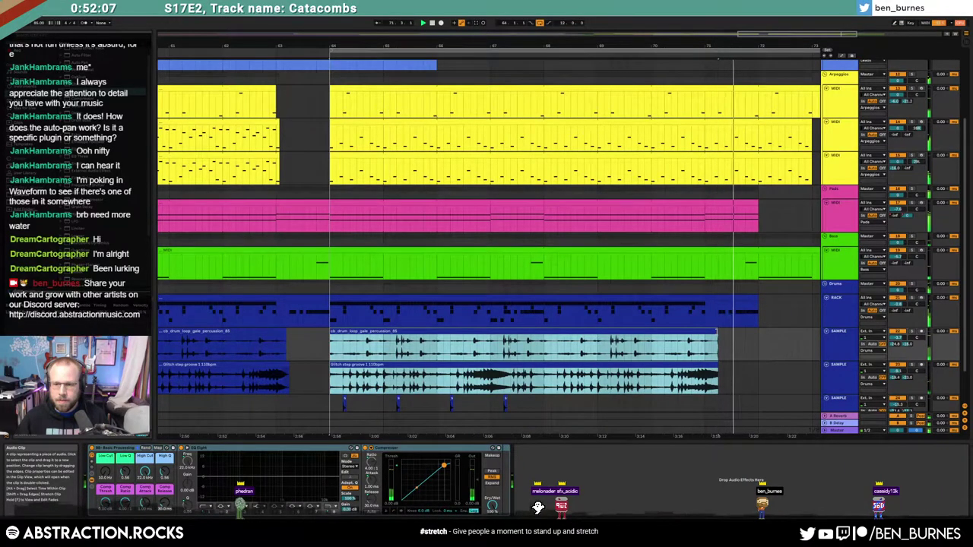
pyautogui.scroll(3, 721, 343)
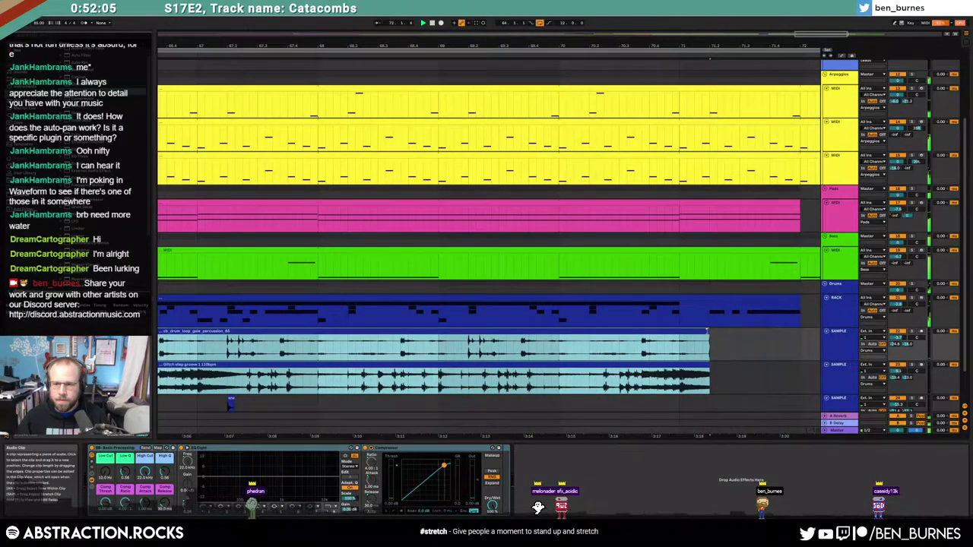
pyautogui.scroll(-8, 734, 345)
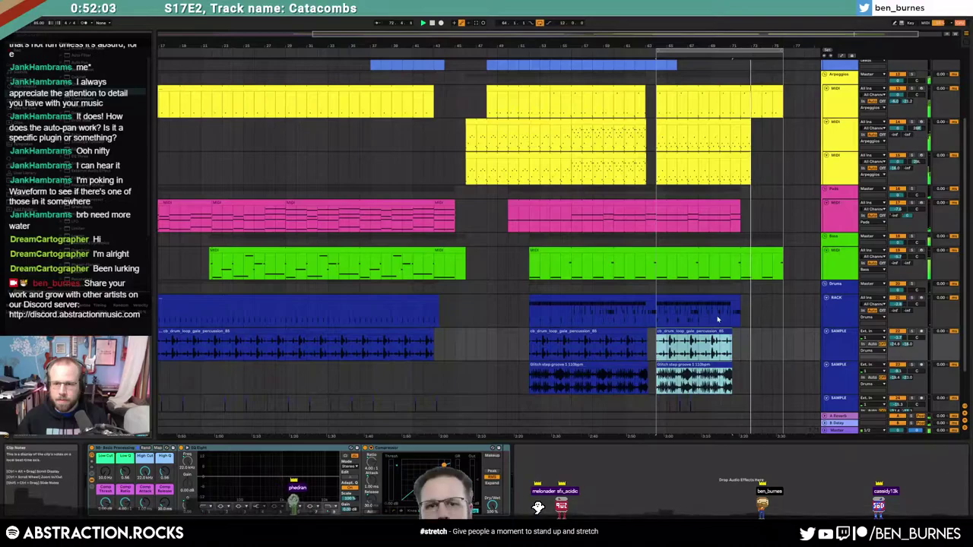
pyautogui.scroll(3, 719, 319)
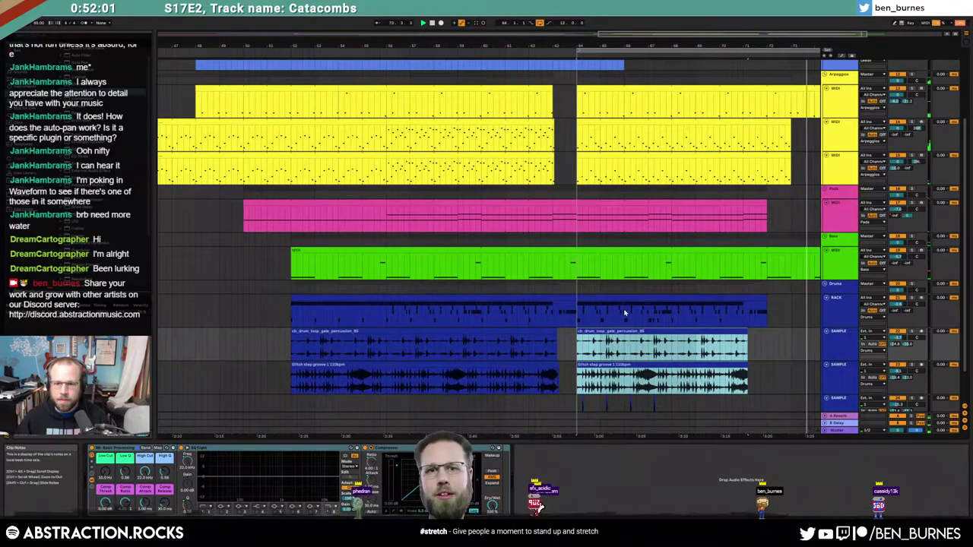
# Step: Stop playback and copy the four kick notes from bar 67 of the RACK pattern into bar 71
pyautogui.press('space')
pyautogui.click(663, 299)
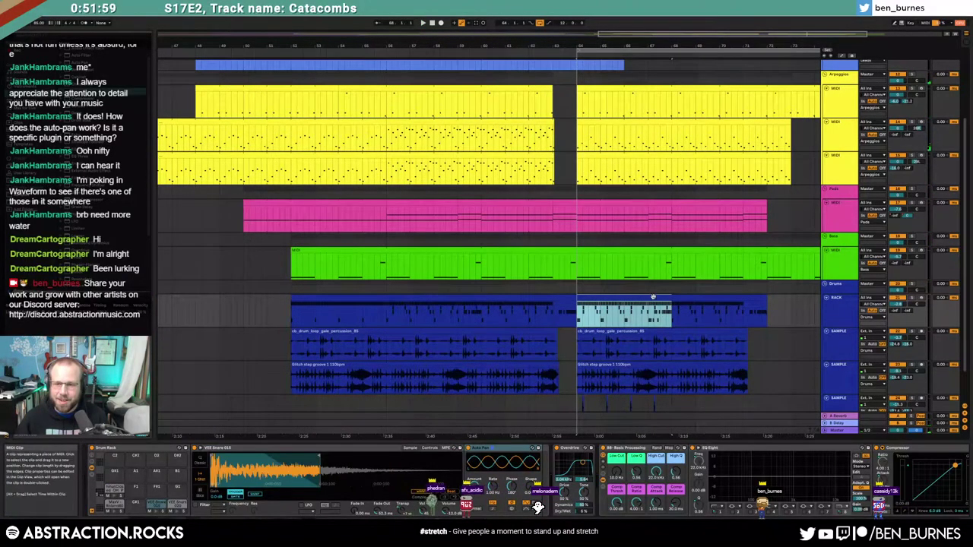
pyautogui.moveTo(669, 298); pyautogui.dragTo(729, 300)
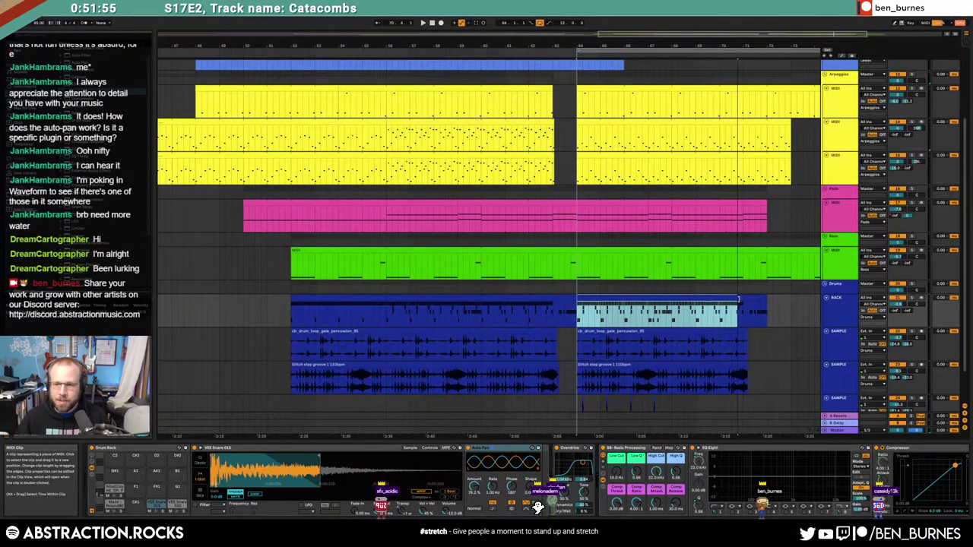
pyautogui.doubleClick(667, 301)
pyautogui.moveTo(803, 381); pyautogui.dragTo(871, 373)
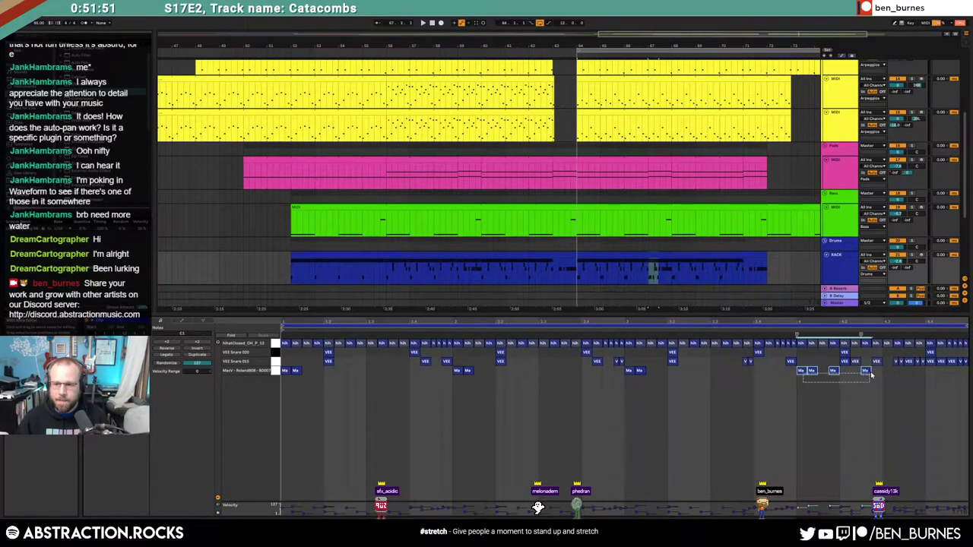
pyautogui.click(758, 256)
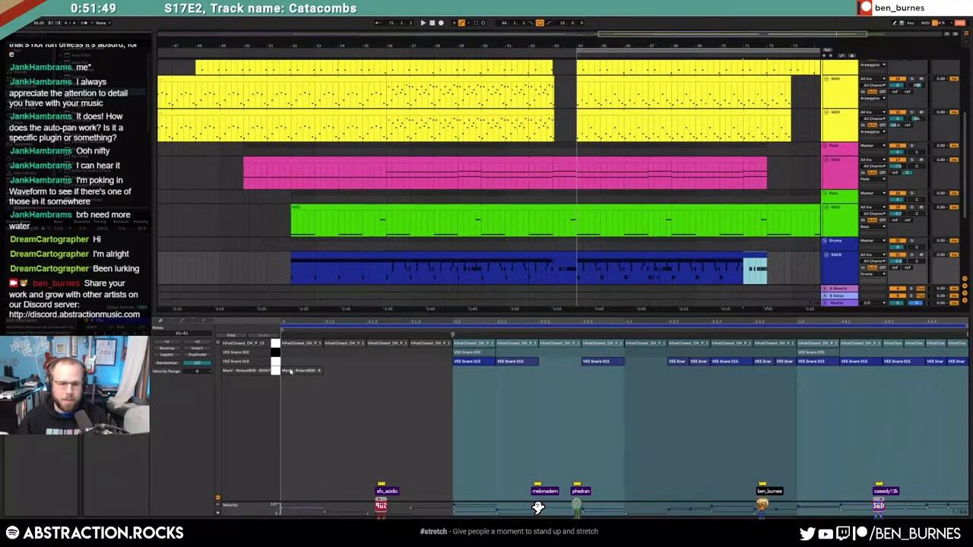
pyautogui.click(290, 372)
pyautogui.hotkey('ctrl', 'v')
pyautogui.hotkey('shift', 'Tab')
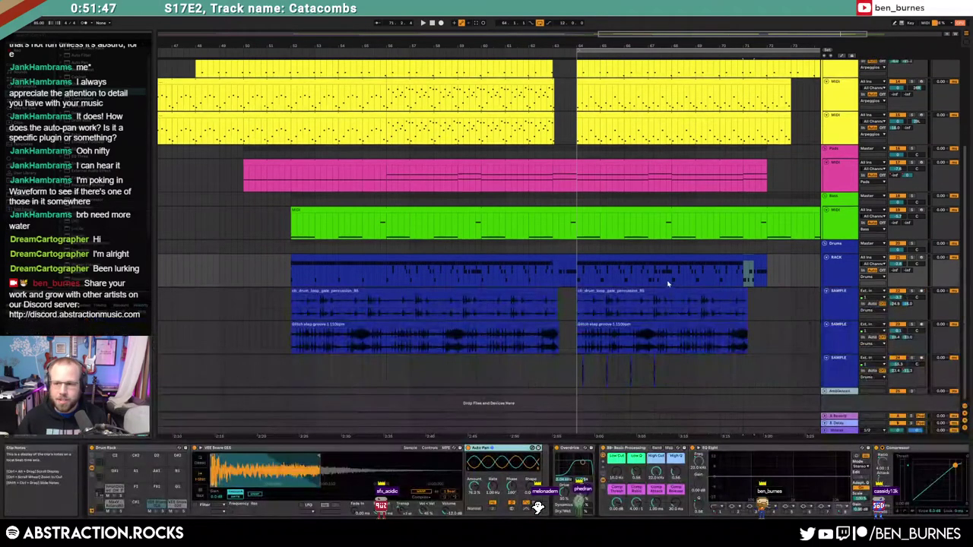
# Step: During playback, paste a copy of the RACK pattern at bar 72 and delete its hi-hat and snare notes, leaving only the kicks
pyautogui.press('space')
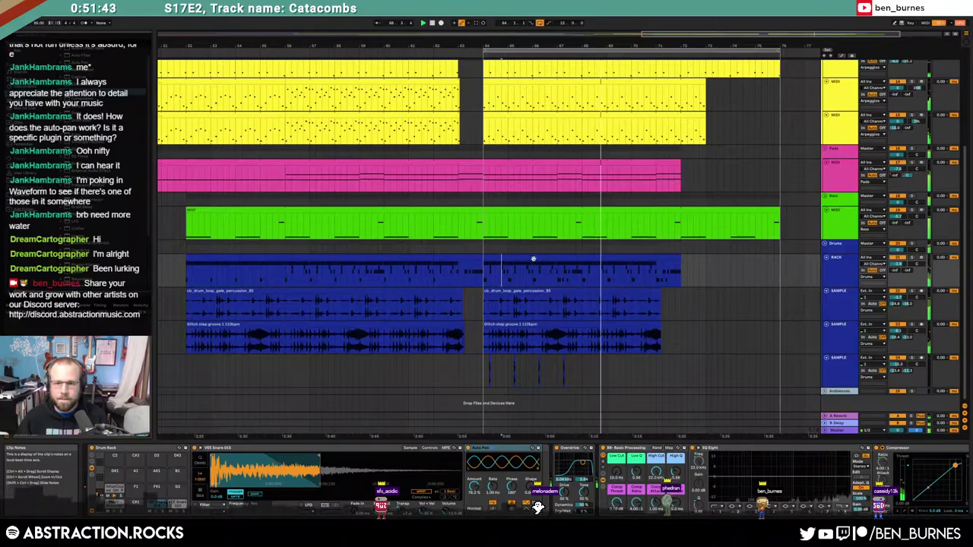
pyautogui.click(601, 265)
pyautogui.click(684, 269)
pyautogui.hotkey('ctrl', 'v')
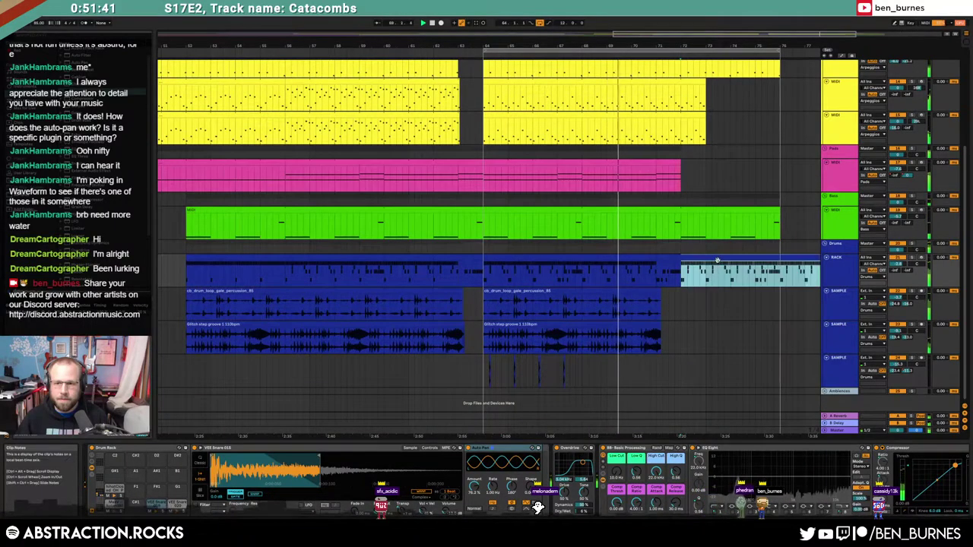
pyautogui.doubleClick(717, 257)
pyautogui.click(279, 326)
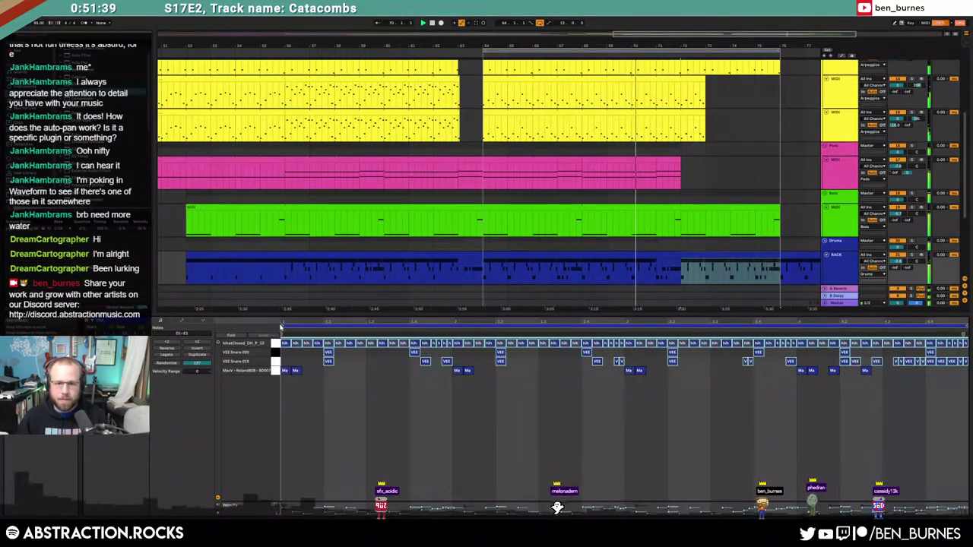
pyautogui.press('Delete')
# Step: Set the playback loop to cover bars 72 to 76
pyautogui.scroll(-3, 723, 243)
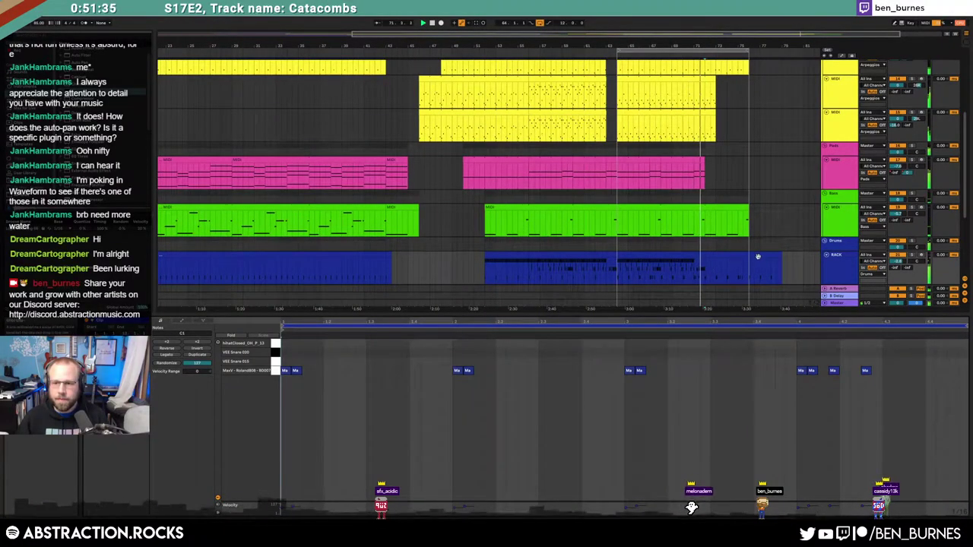
pyautogui.moveTo(748, 269); pyautogui.dragTo(706, 270)
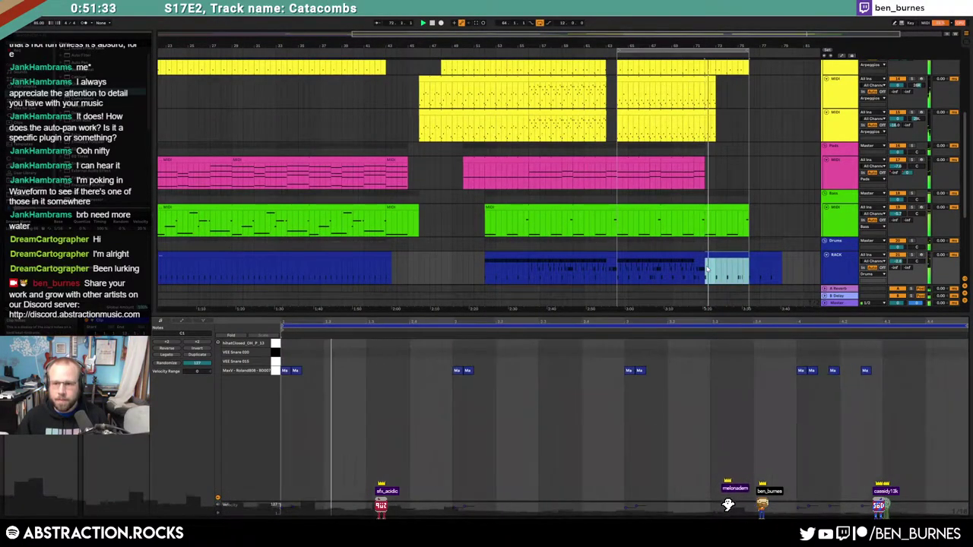
pyautogui.hotkey('shift', 'Tab')
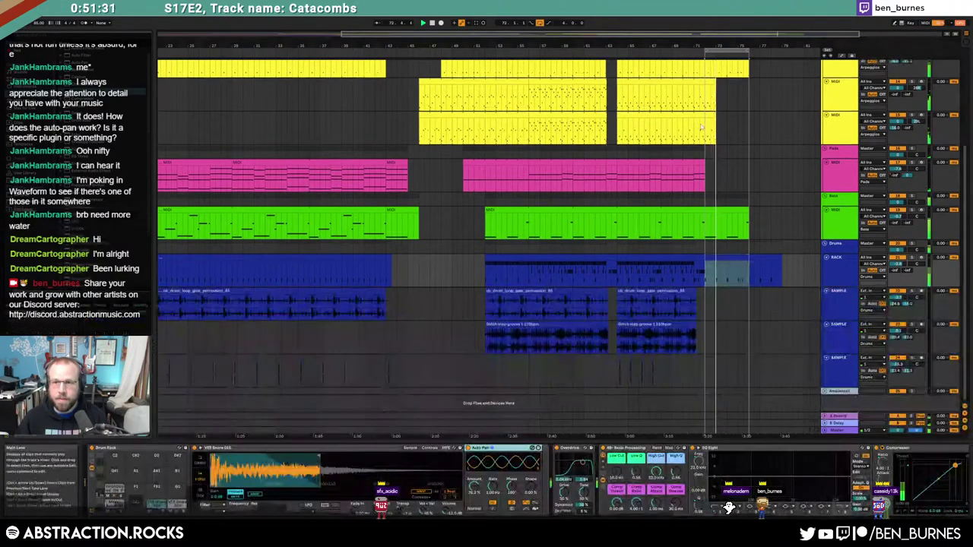
# Step: Shorten the second and third Arpeggios clips to end at bar 72
pyautogui.scroll(3, 734, 128)
pyautogui.moveTo(688, 81); pyautogui.dragTo(663, 83)
pyautogui.moveTo(688, 115); pyautogui.dragTo(664, 118)
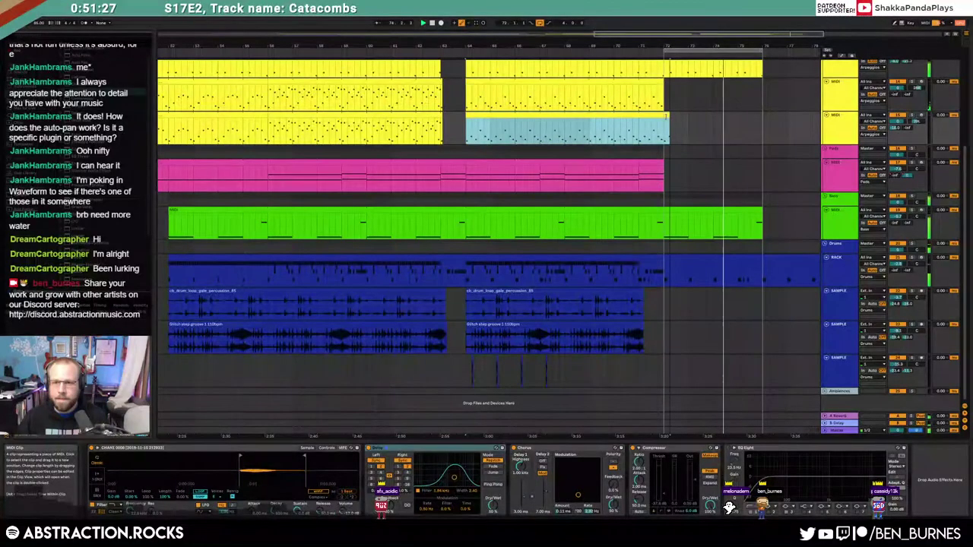
# Step: Split the first Arpeggios clip at bar 72, then halve its third C4 note and raise the second half to C5
pyautogui.scroll(2, 749, 142)
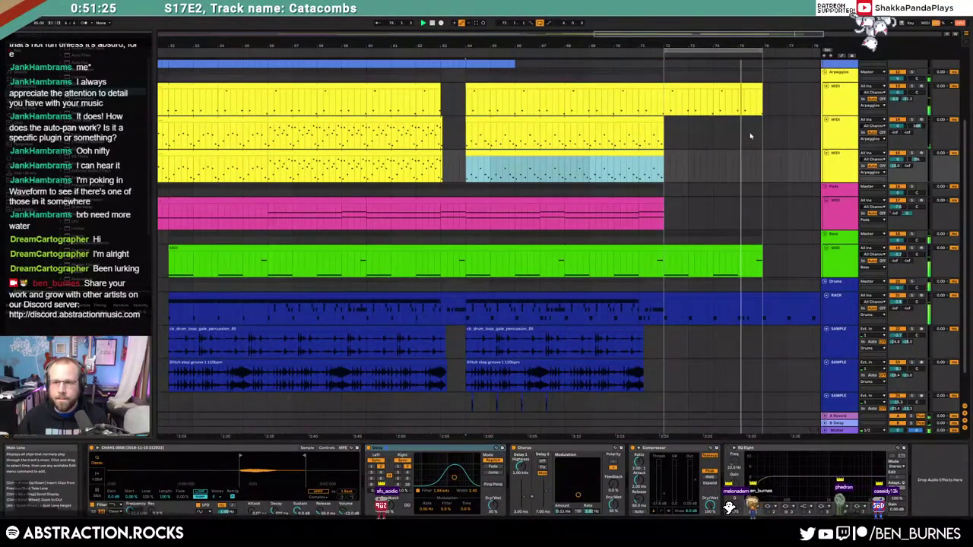
pyautogui.moveTo(666, 97); pyautogui.dragTo(747, 94)
pyautogui.doubleClick(749, 86)
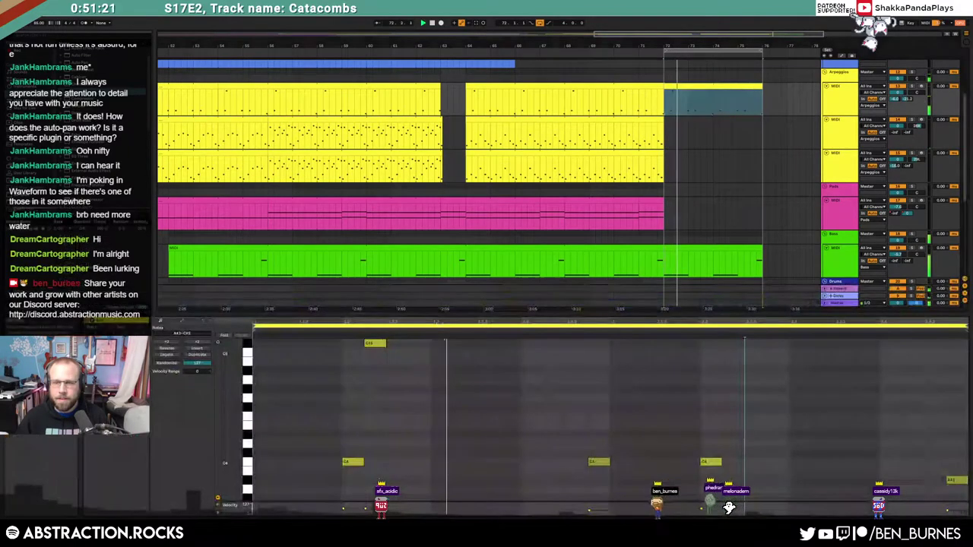
pyautogui.click(712, 462)
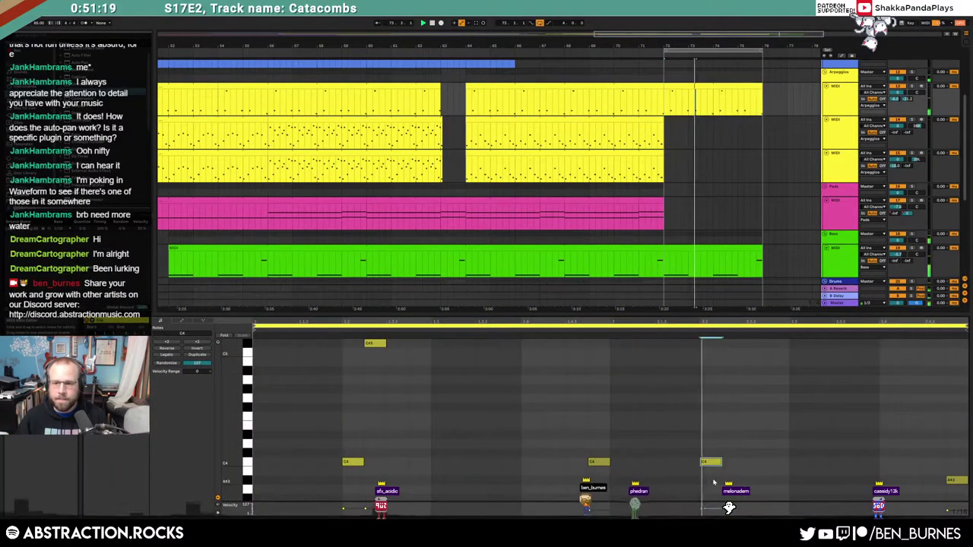
pyautogui.hotkey('shift', 'Up')
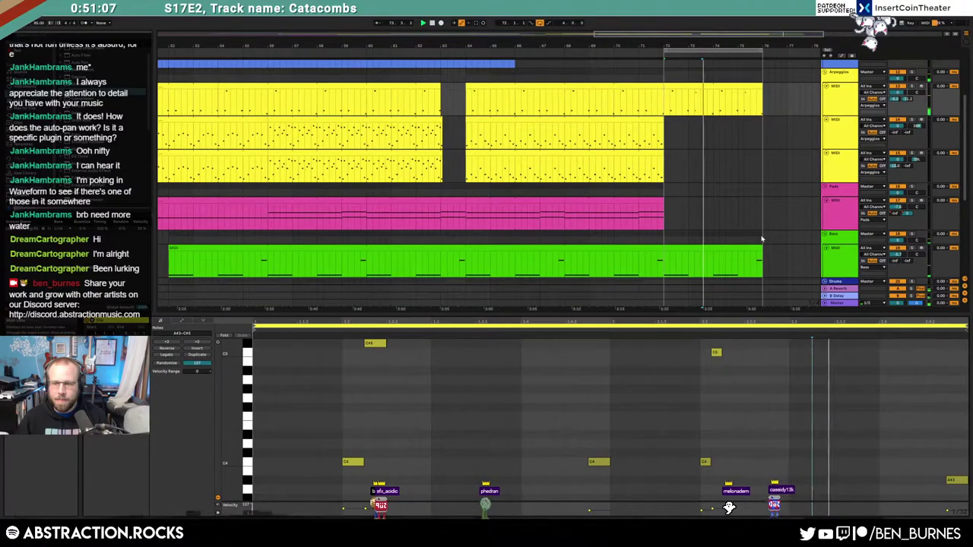
# Step: Delete the part of the RACK drum clip that runs past bar 76
pyautogui.scroll(-5, 768, 251)
pyautogui.hotkey('shift', 'Tab')
pyautogui.moveTo(765, 273); pyautogui.dragTo(817, 274)
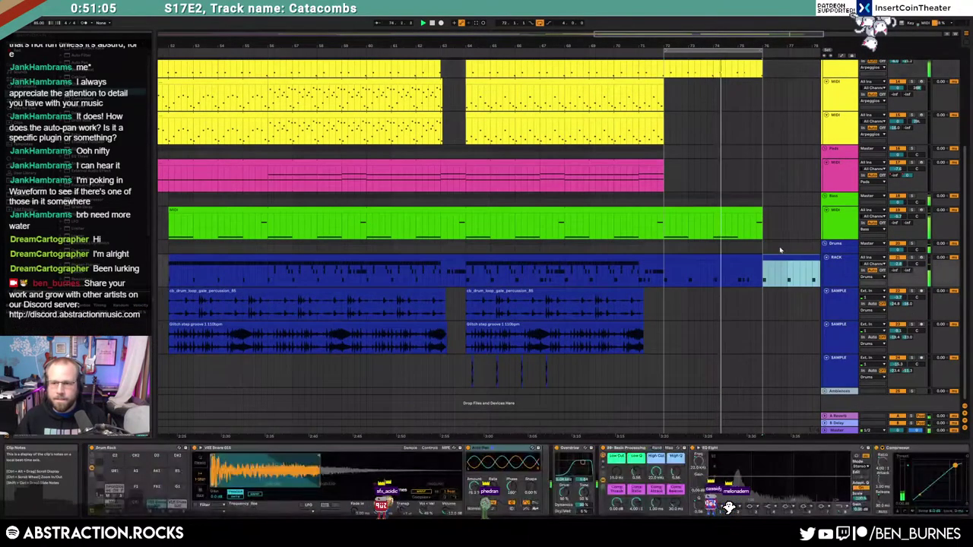
# Step: Play the transition at bar 72 and compare the first Arpeggios track's notes before and after the split
pyautogui.scroll(2, 724, 89)
pyautogui.click(724, 89)
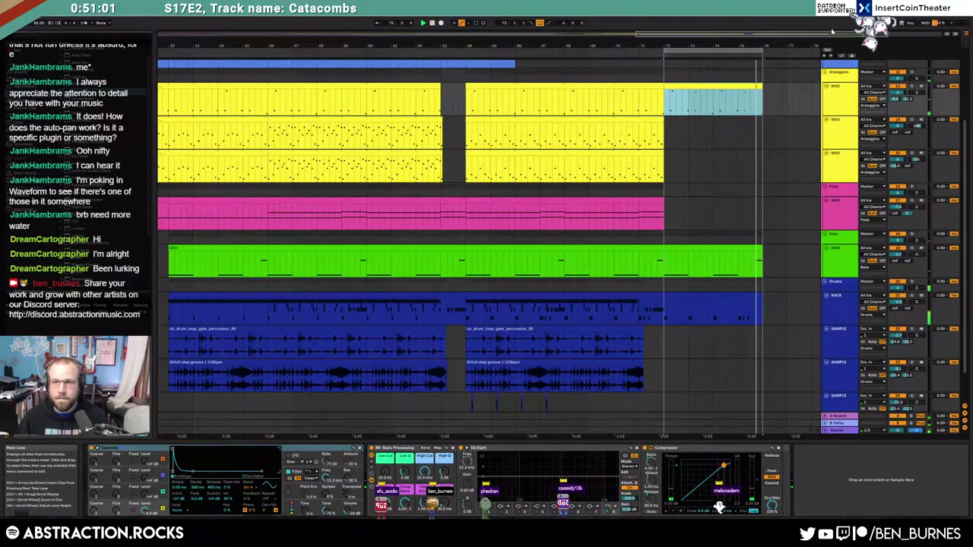
pyautogui.hscroll(3, 640, 219)
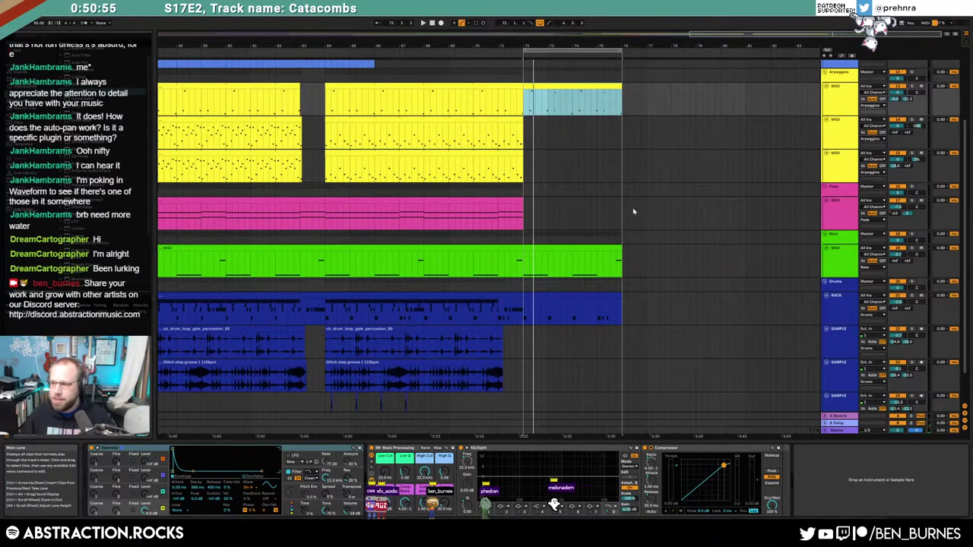
pyautogui.doubleClick(543, 97)
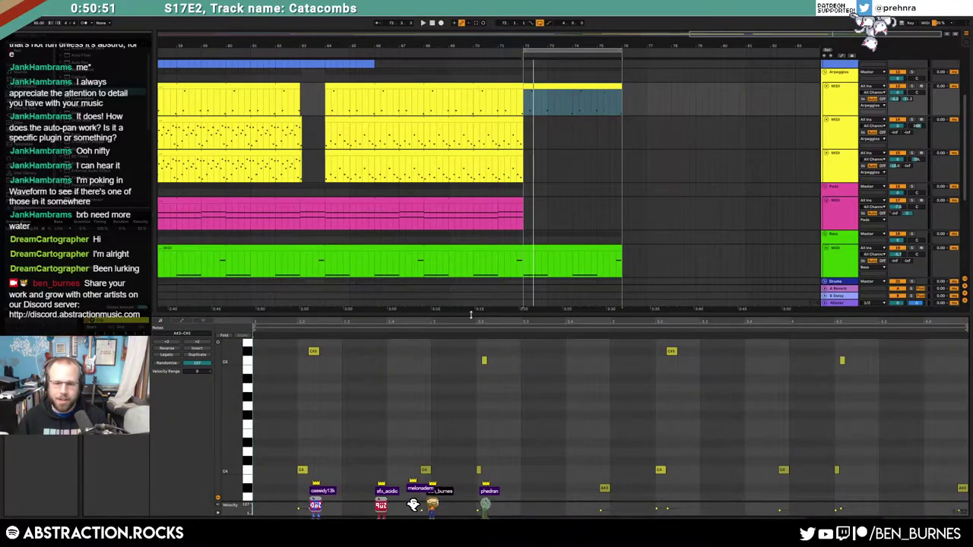
pyautogui.click(476, 100)
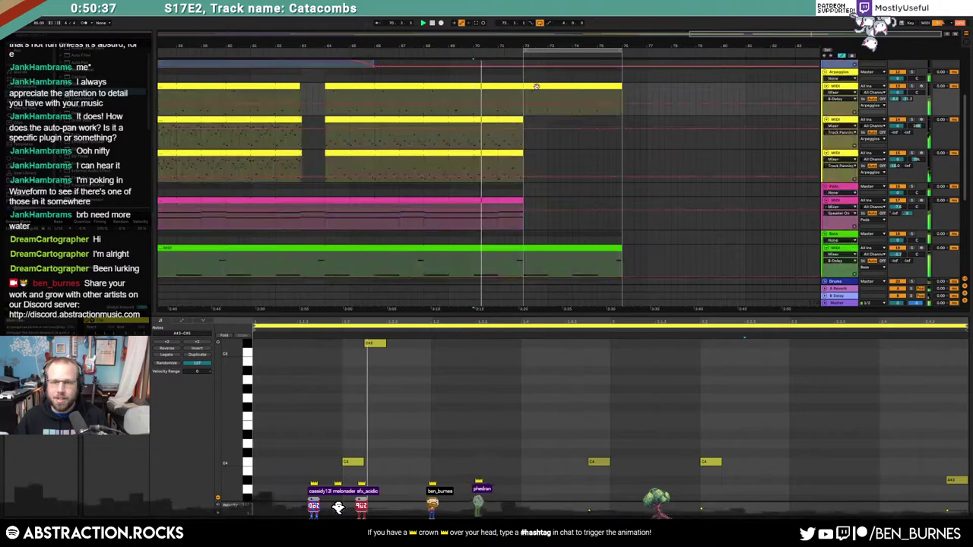
pyautogui.hotkey('shift', 'Tab')
pyautogui.scroll(2, 599, 135)
pyautogui.press('a')
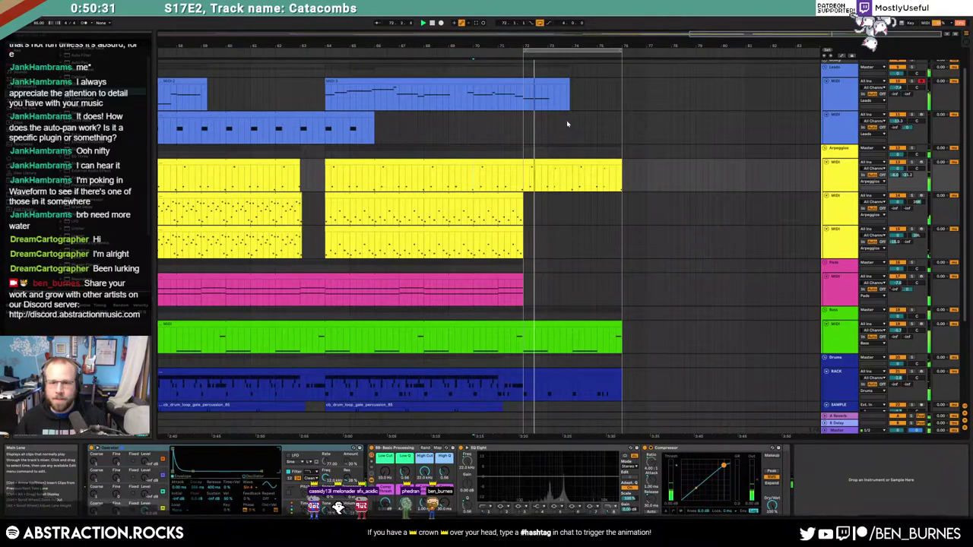
pyautogui.scroll(-1, 568, 124)
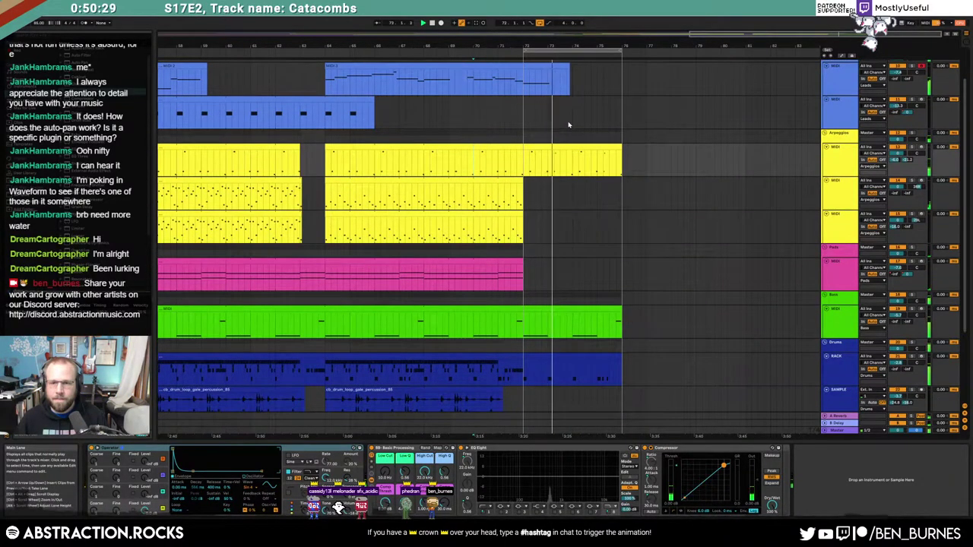
pyautogui.doubleClick(580, 154)
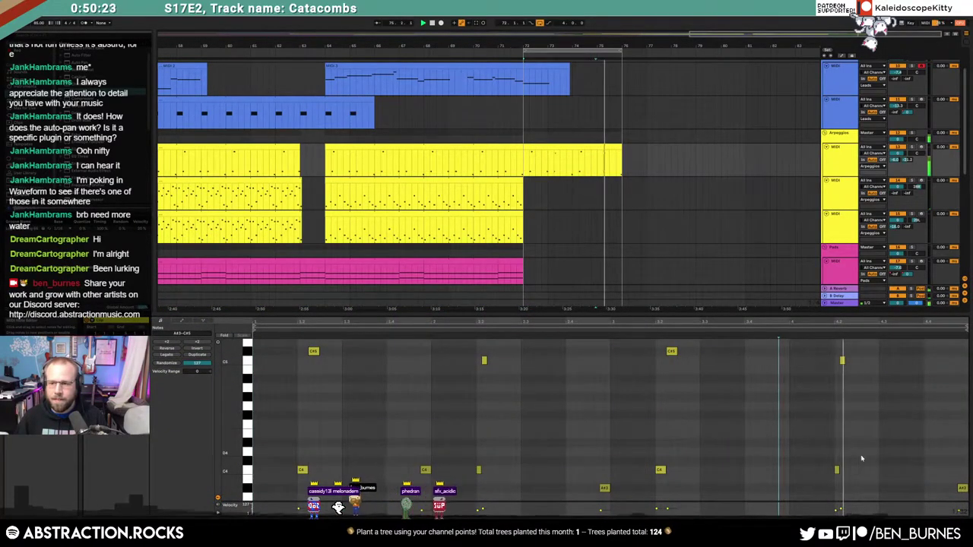
# Step: Stop playback and split the Bass clip at bar 72
pyautogui.press('space')
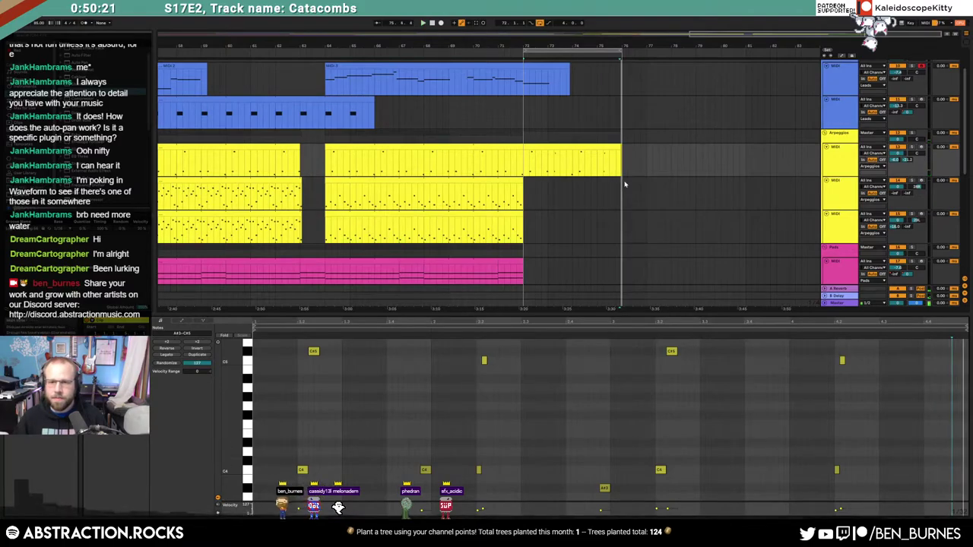
pyautogui.hotkey('shift', 'Tab')
pyautogui.scroll(-3, 660, 217)
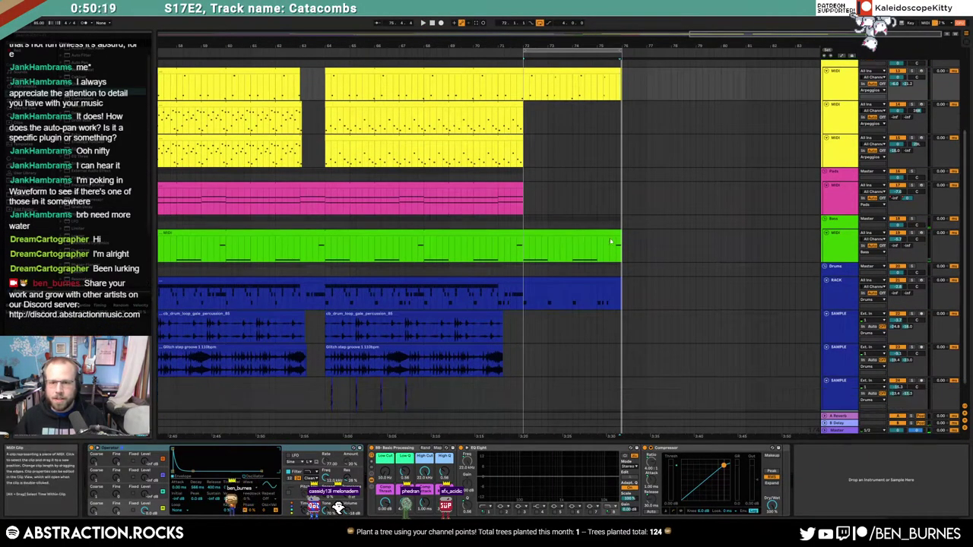
pyautogui.click(620, 233)
pyautogui.moveTo(523, 250); pyautogui.dragTo(630, 253)
pyautogui.hotkey('ctrl', 'e')
# Step: In the Bass clip starting at bar 72, shorten the closing C#2 note and add a G#2 note after it at the clip's end
pyautogui.doubleClick(610, 232)
pyautogui.click(887, 387)
pyautogui.scroll(1, 882, 386)
pyautogui.scroll(2, 880, 386)
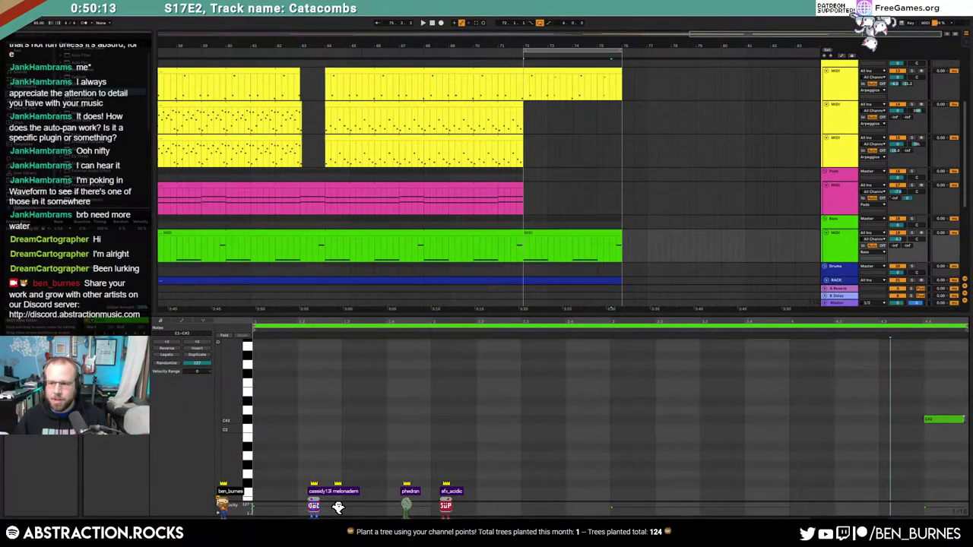
pyautogui.doubleClick(950, 357)
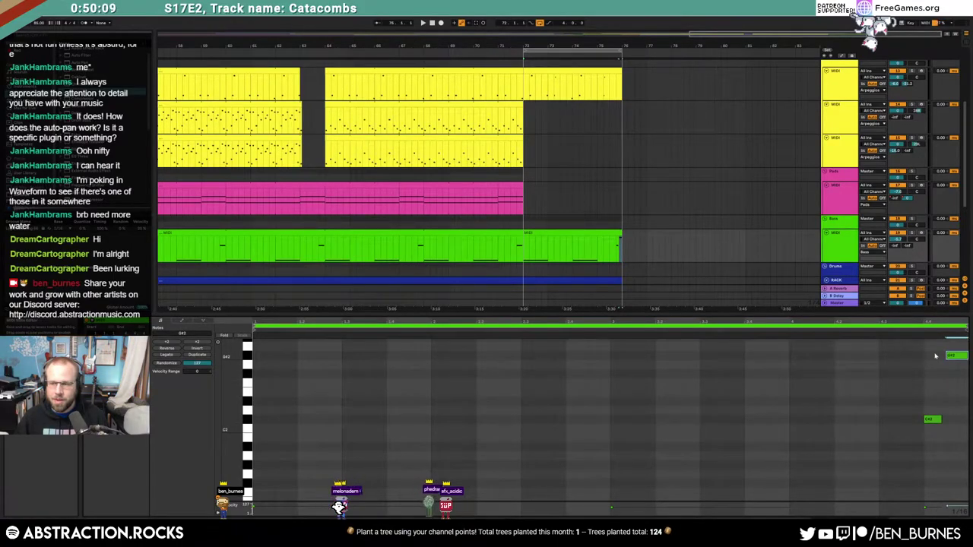
# Step: Copy the first four bars of the RACK drum part from bar 52 and paste them at bar 76
pyautogui.click(553, 234)
pyautogui.hotkey('shift', 'Tab')
pyautogui.scroll(-2, 470, 280)
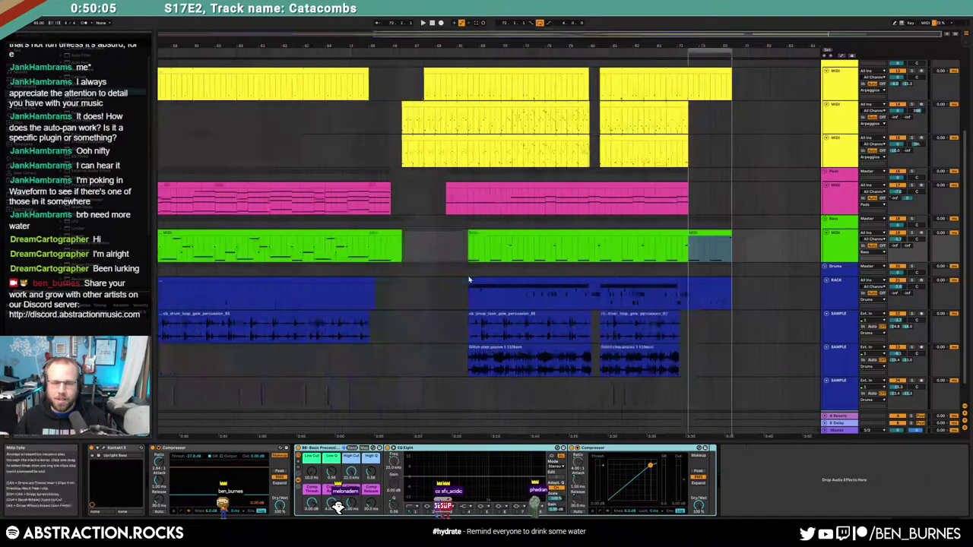
pyautogui.click(474, 307)
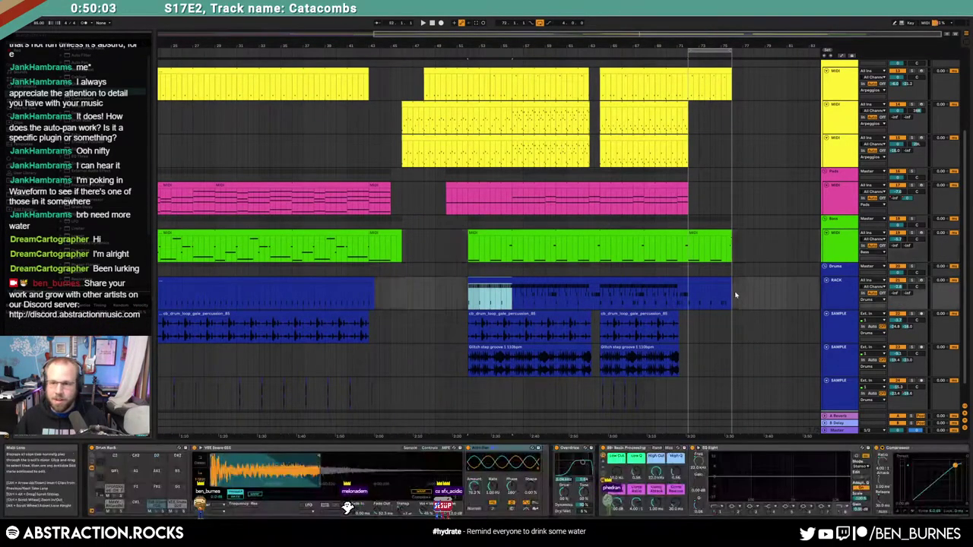
pyautogui.hotkey('ctrl', 'v')
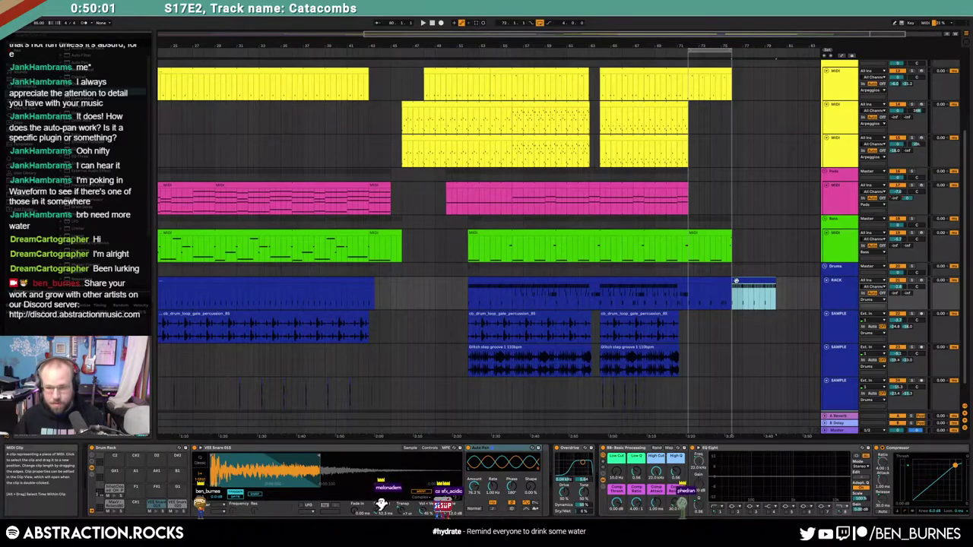
# Step: Copy the kick pattern of the RACK clip over bars 72–76 into the drum clip at bar 76
pyautogui.doubleClick(717, 281)
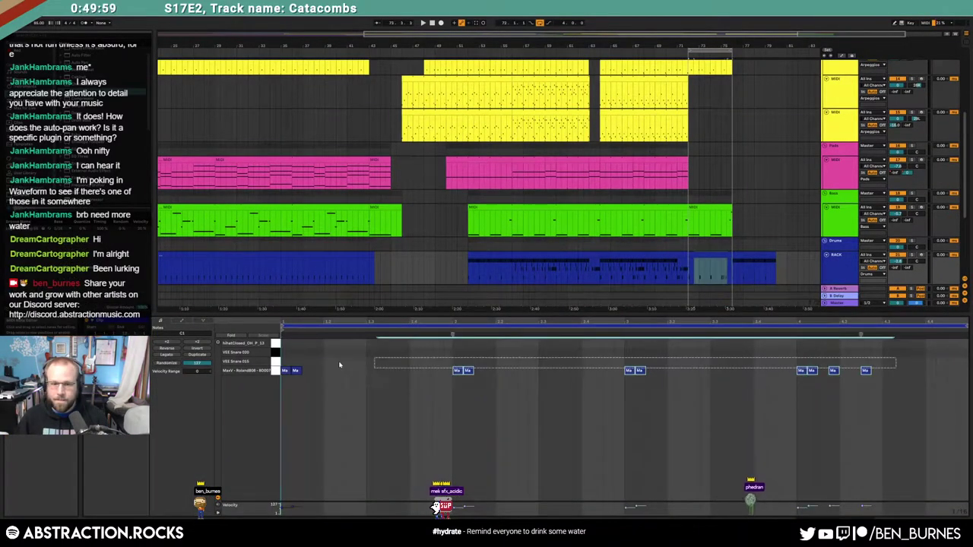
pyautogui.click(754, 259)
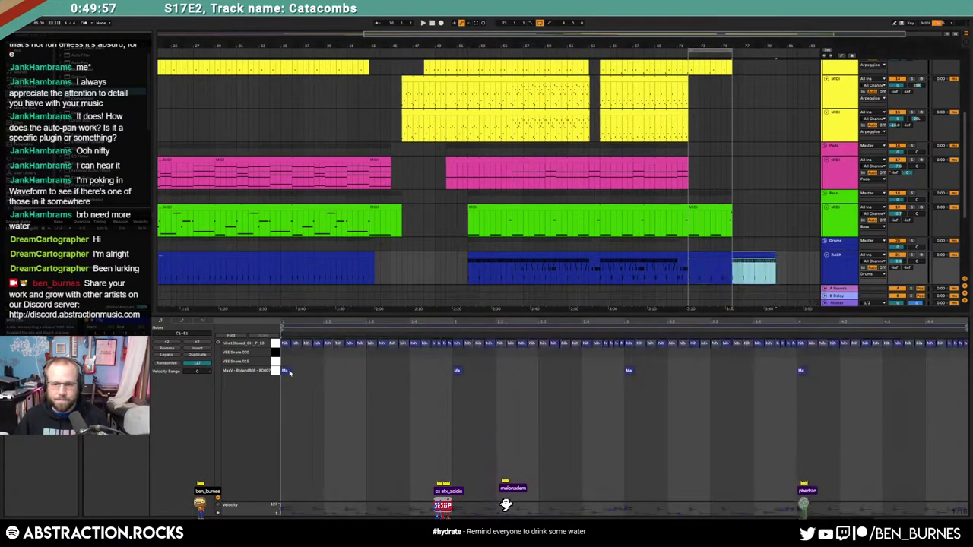
pyautogui.keyDown('shift'); pyautogui.click(712, 257); pyautogui.keyUp('shift')
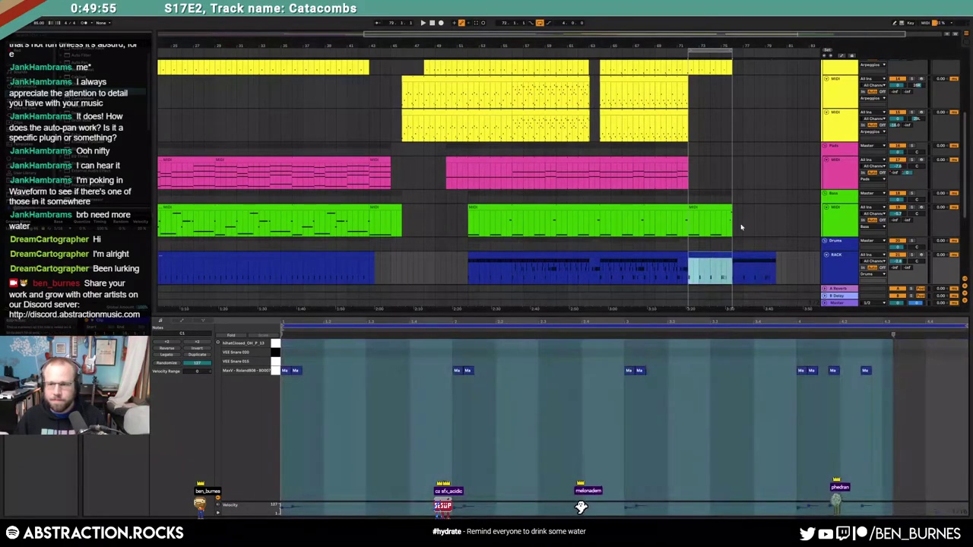
# Step: Move the loop range to bars 76–80 and extend the Bass part to bar 80
pyautogui.moveTo(716, 52); pyautogui.dragTo(754, 56)
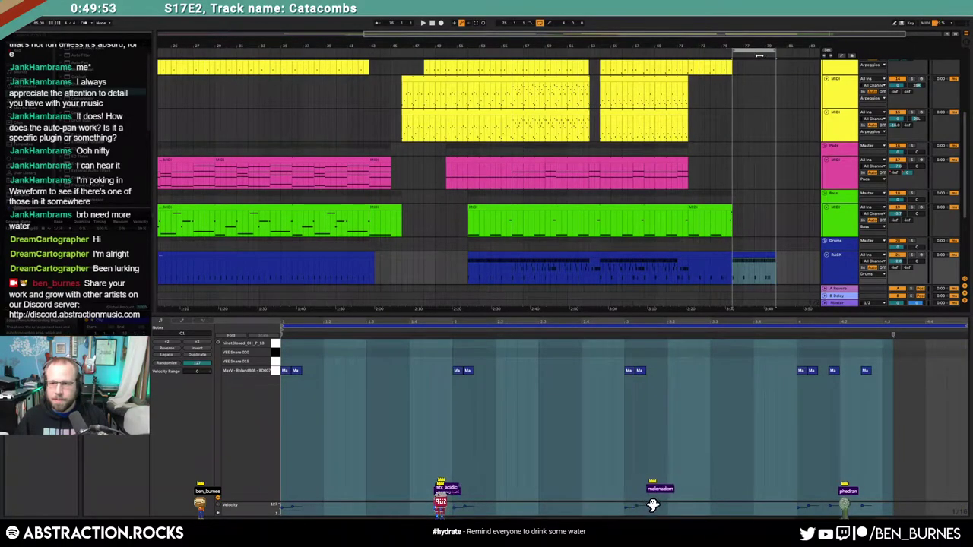
pyautogui.moveTo(731, 217); pyautogui.dragTo(776, 216)
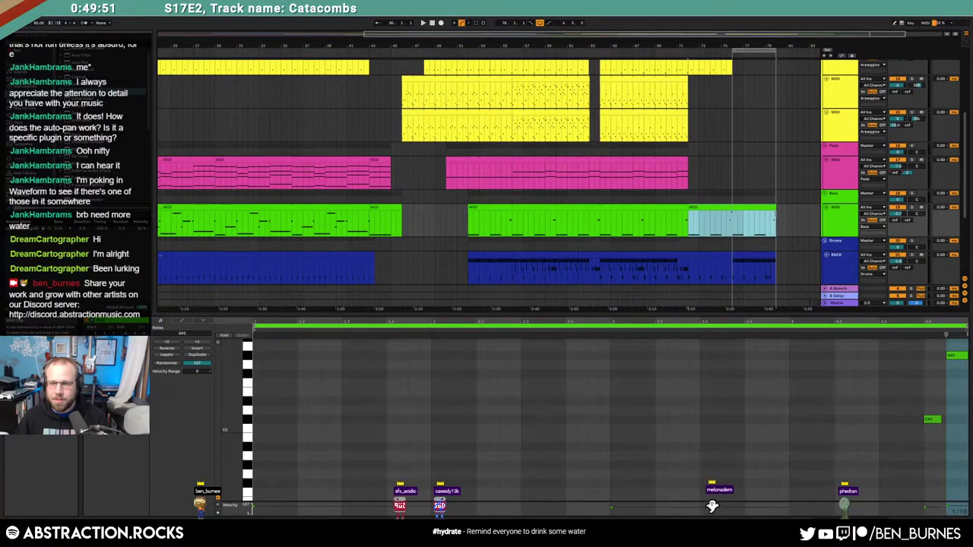
pyautogui.click(688, 222)
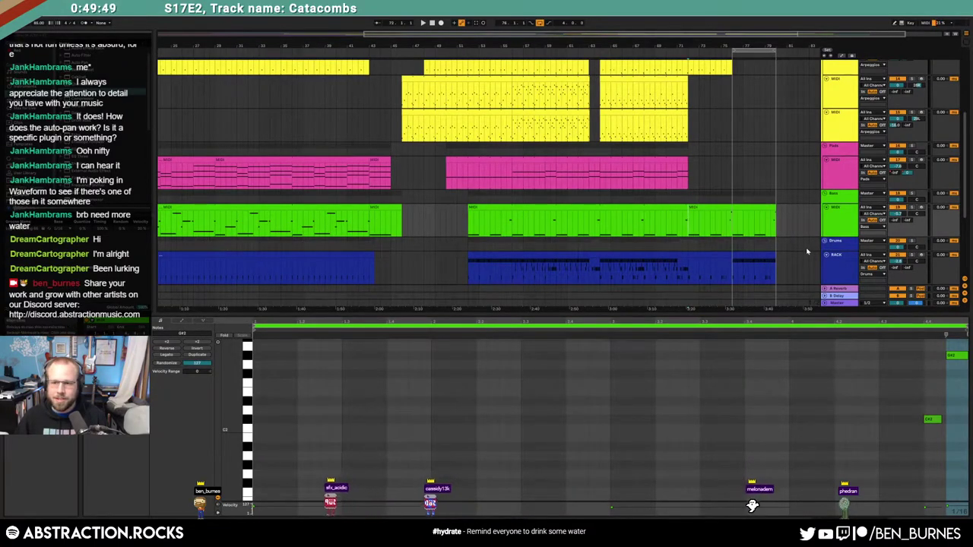
# Step: Place a four-bar Pads clip over bars 76–80, leaving bars 72–76 empty on that track
pyautogui.hotkey('shift', 'Tab')
pyautogui.scroll(2, 711, 239)
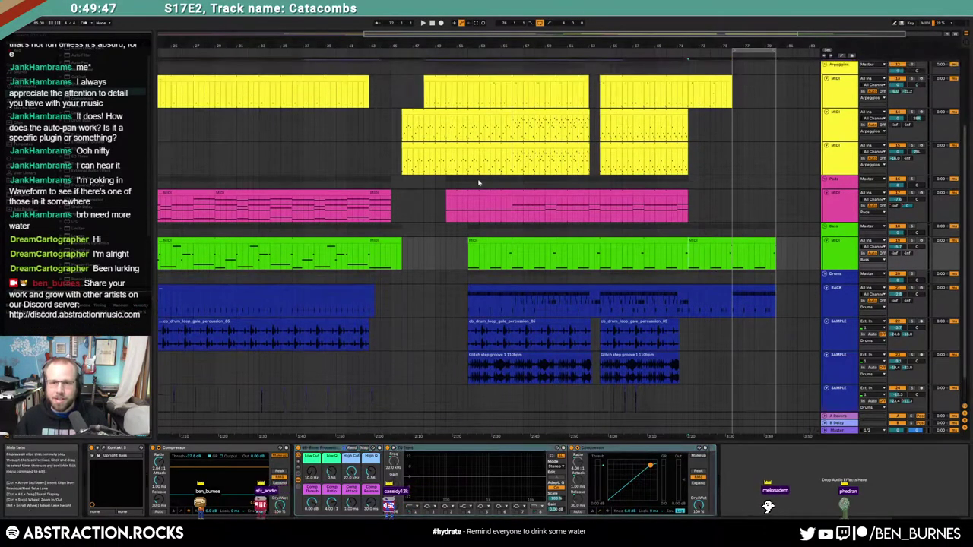
pyautogui.click(725, 205)
pyautogui.moveTo(732, 204); pyautogui.dragTo(776, 193)
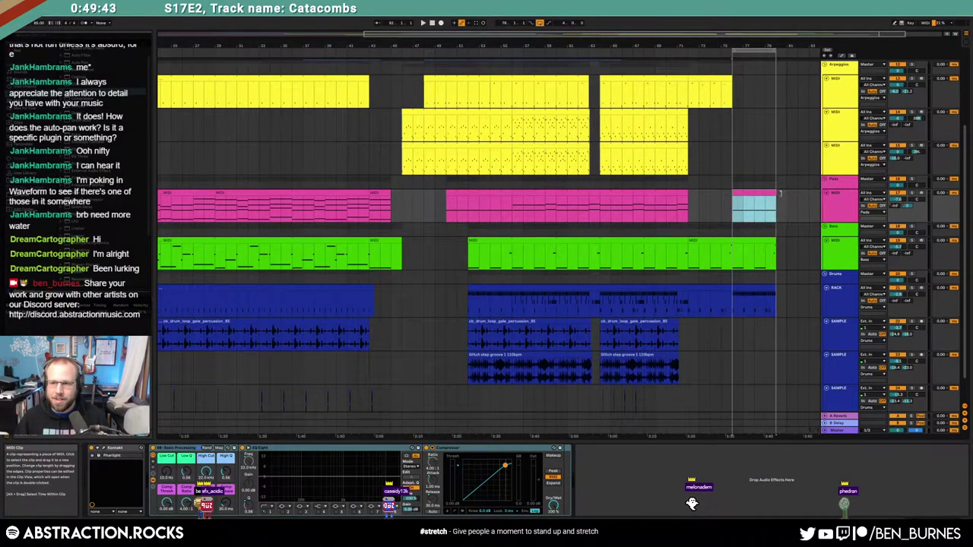
# Step: Play the arrangement from bar 72 and extend the first Arpeggios track's clip to bar 80
pyautogui.click(688, 255)
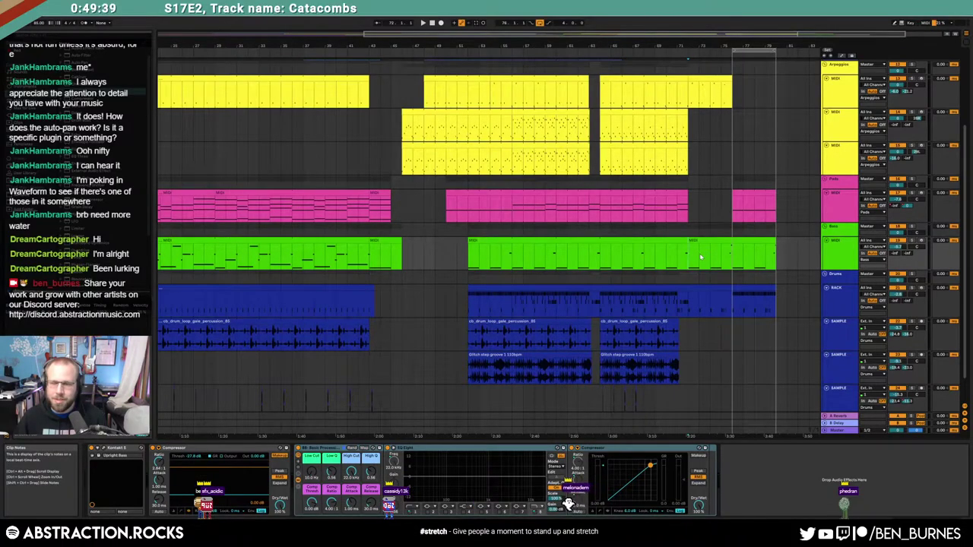
pyautogui.scroll(-2, 701, 266)
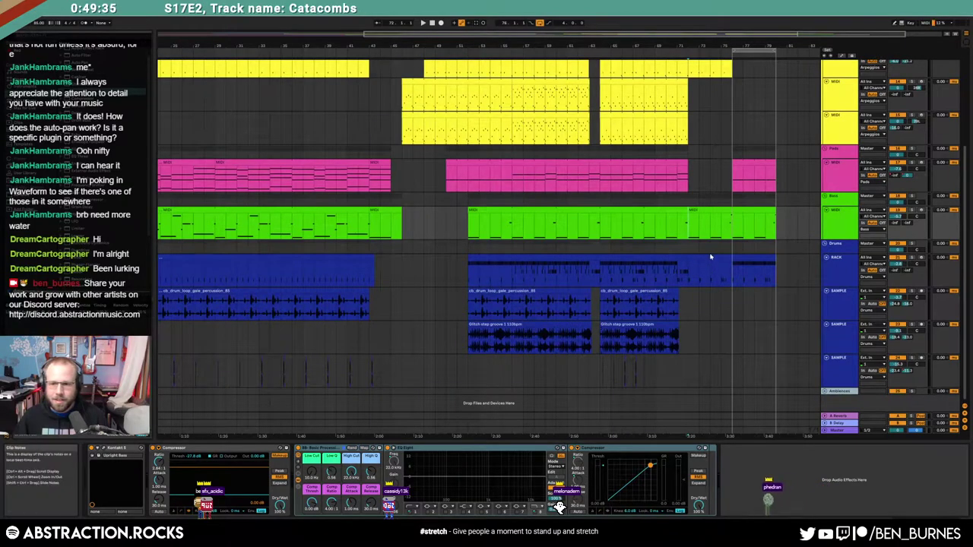
pyautogui.press('space')
pyautogui.scroll(8, 735, 299)
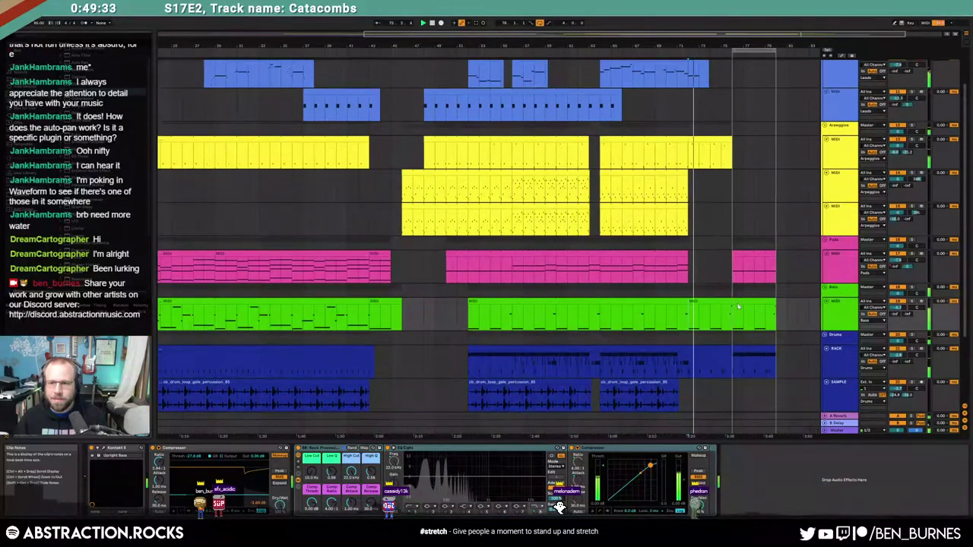
pyautogui.hotkey('shift', 'Tab')
pyautogui.hotkey('shift', 'Tab')
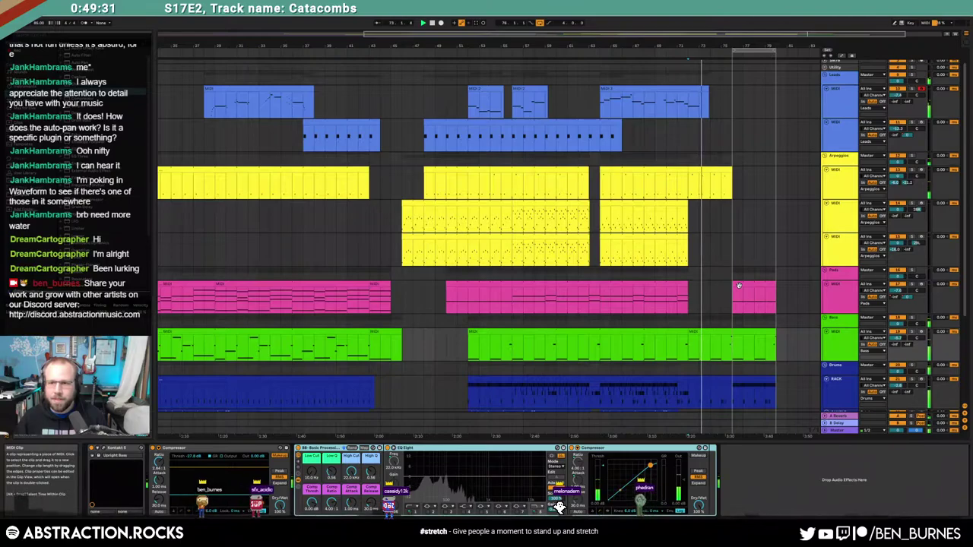
pyautogui.click(715, 169)
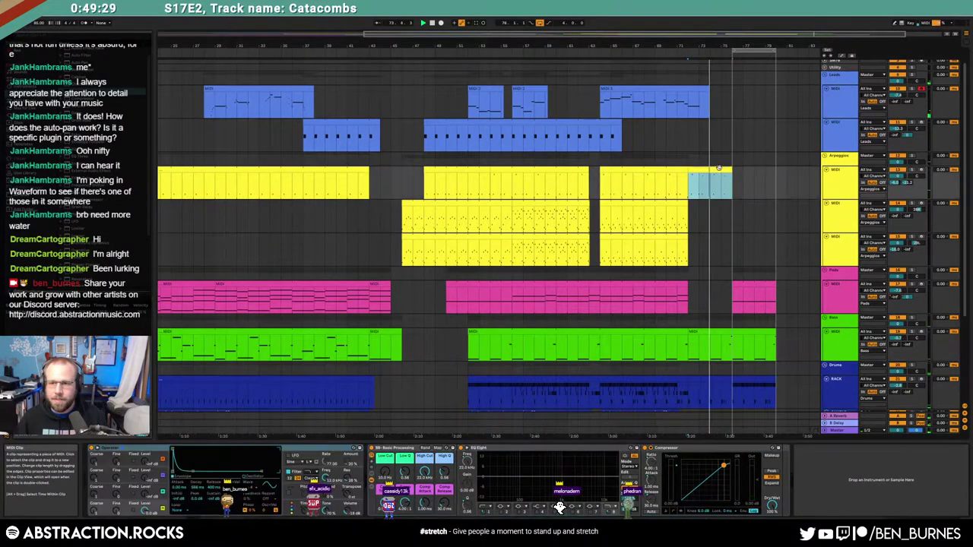
pyautogui.hotkey('ctrl', 'd')
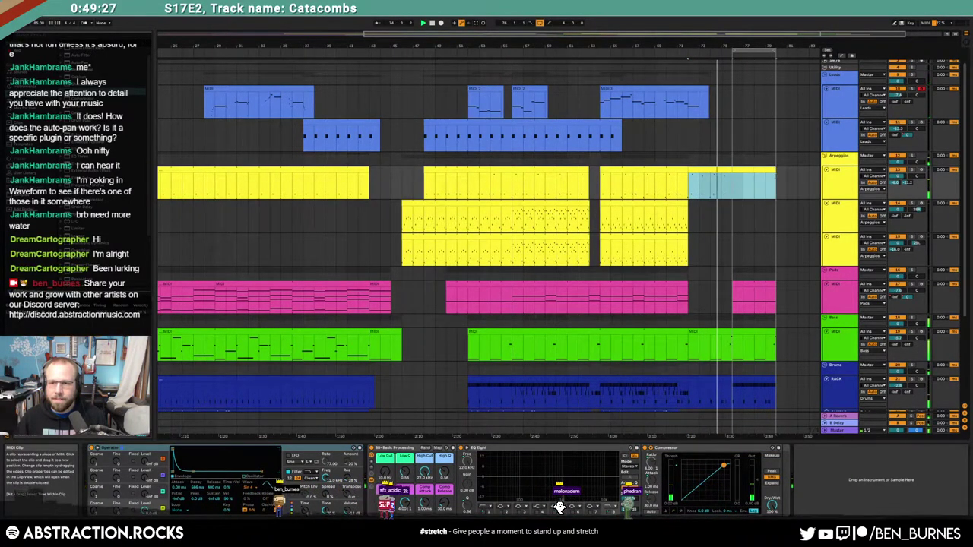
pyautogui.hotkey('shift', 'Tab')
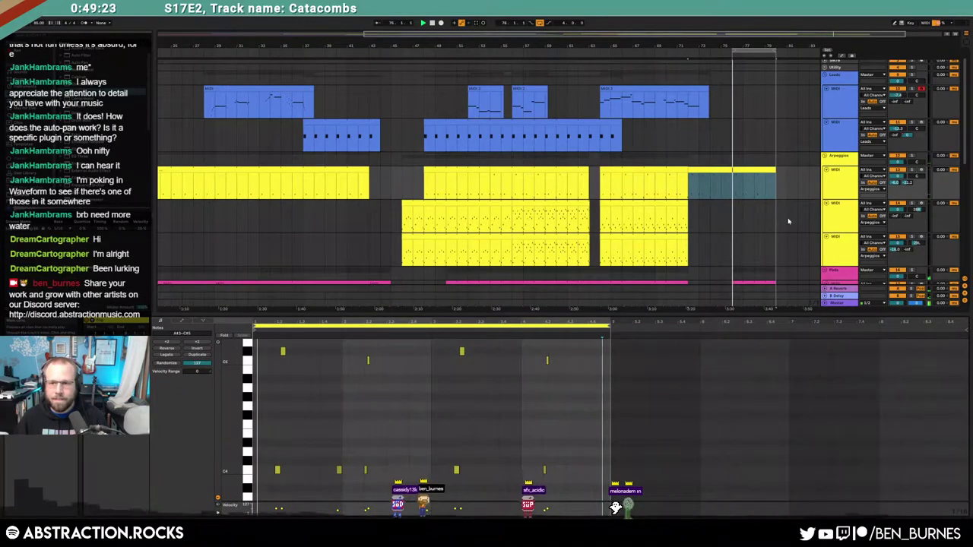
pyautogui.hotkey('shift', 'Tab')
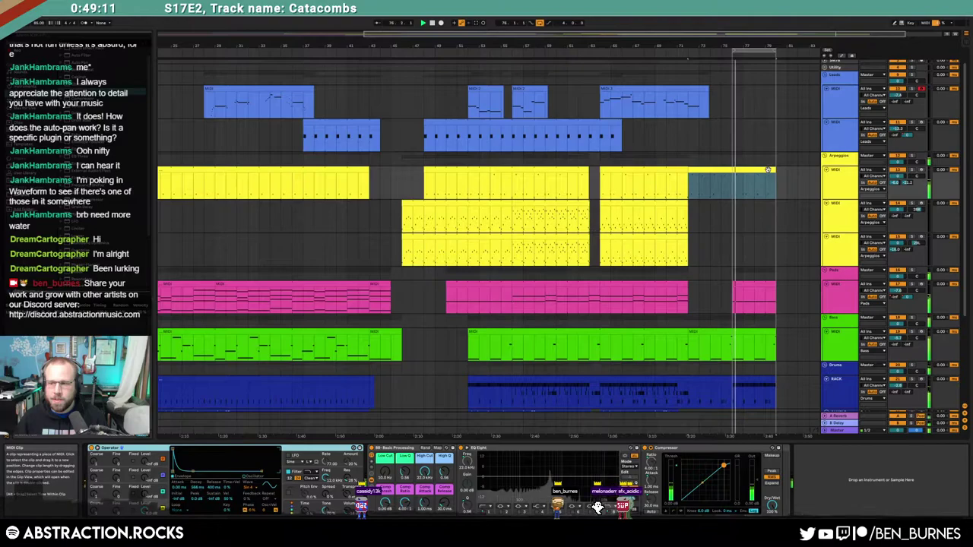
# Step: In the last Bass clip, start the closing G#2 note earlier and shorten the C#2 note before it
pyautogui.click(769, 330)
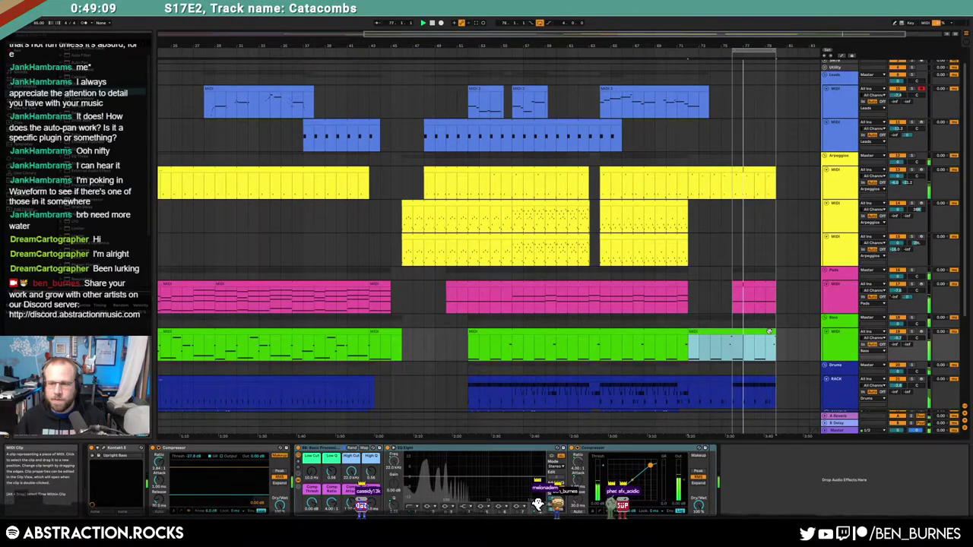
pyautogui.doubleClick(769, 332)
pyautogui.click(948, 365)
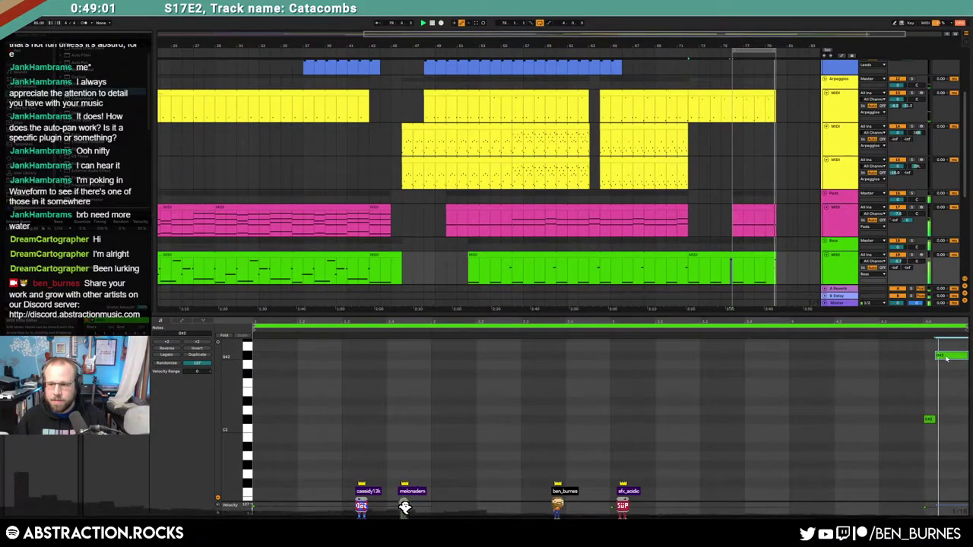
pyautogui.hotkey('shift', 'Tab')
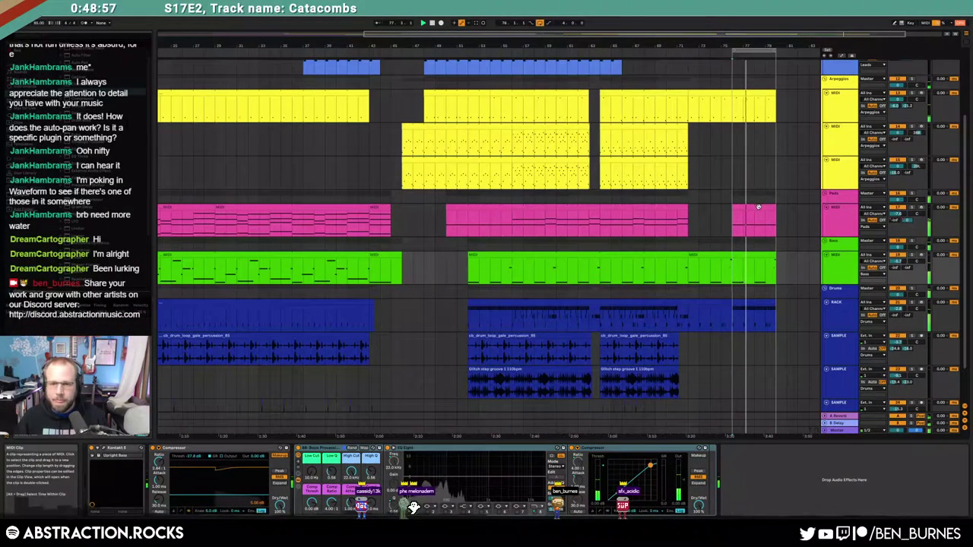
# Step: In the RACK clip at bar 76, add VEE Snare hits on beats 2 and 4 and duplicate them through the third bar
pyautogui.scroll(-2, 758, 294)
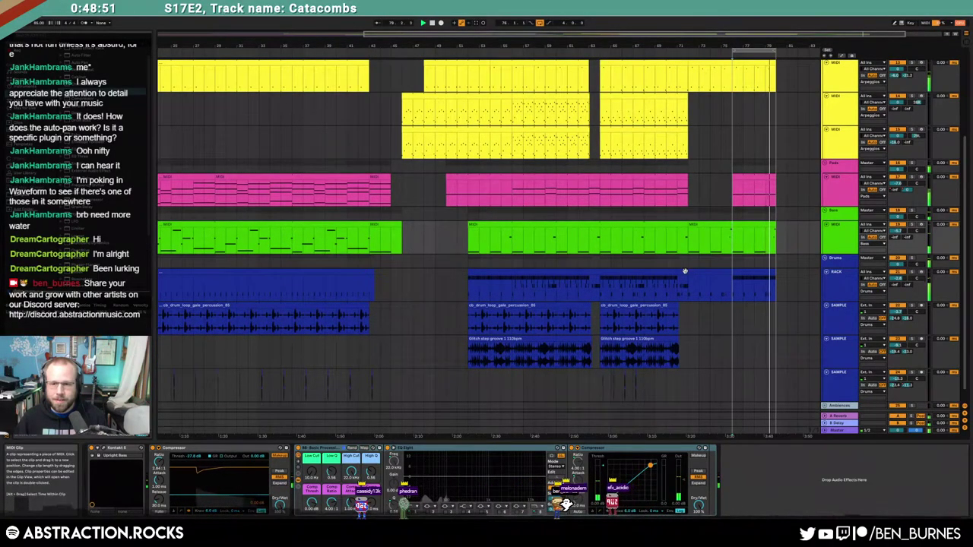
pyautogui.doubleClick(761, 275)
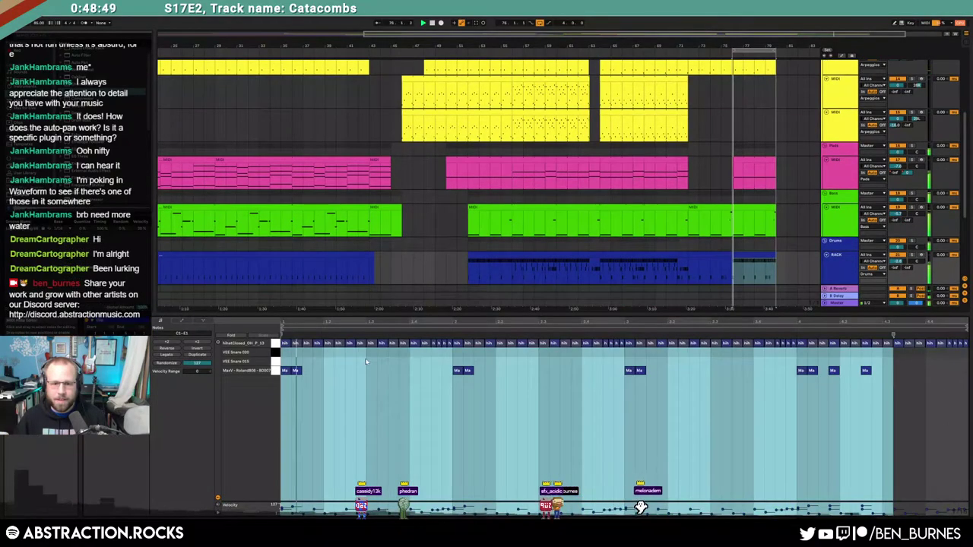
pyautogui.click(350, 357)
pyautogui.doubleClick(329, 361)
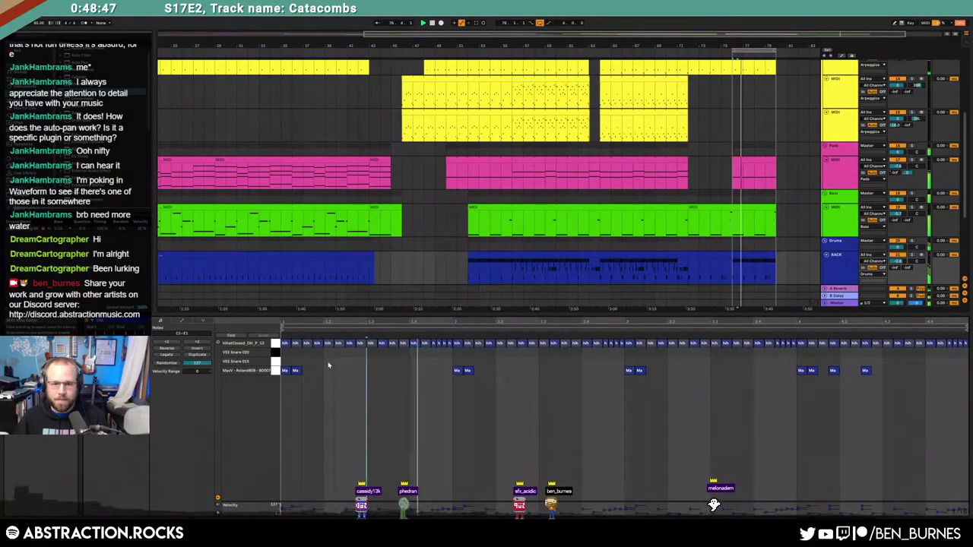
pyautogui.doubleClick(416, 365)
pyautogui.moveTo(453, 365); pyautogui.dragTo(285, 366)
pyautogui.hotkey('ctrl', 'd')
pyautogui.hotkey('ctrl', 'd')
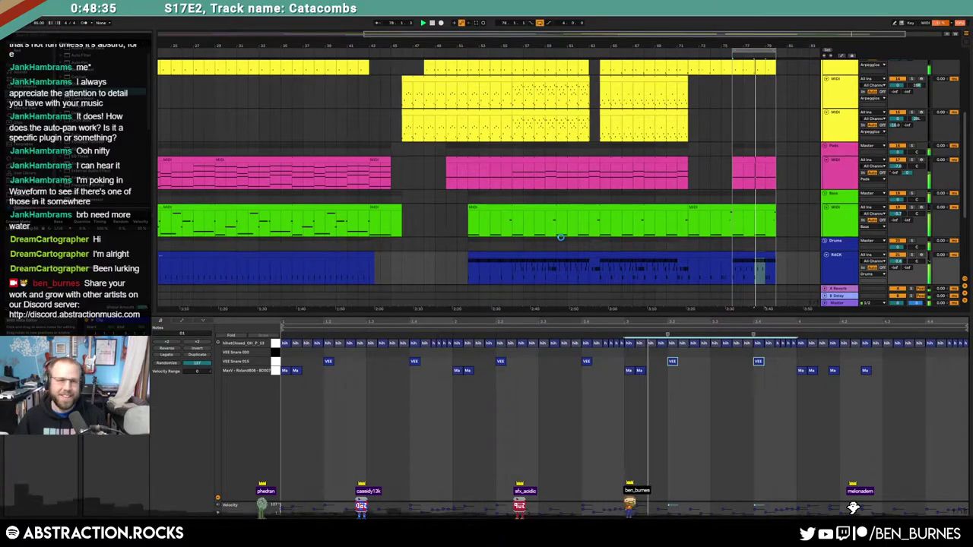
# Step: Duplicate the snare pair into the fourth bar of the RACK clip, on beats 2 and 4
pyautogui.click(276, 362)
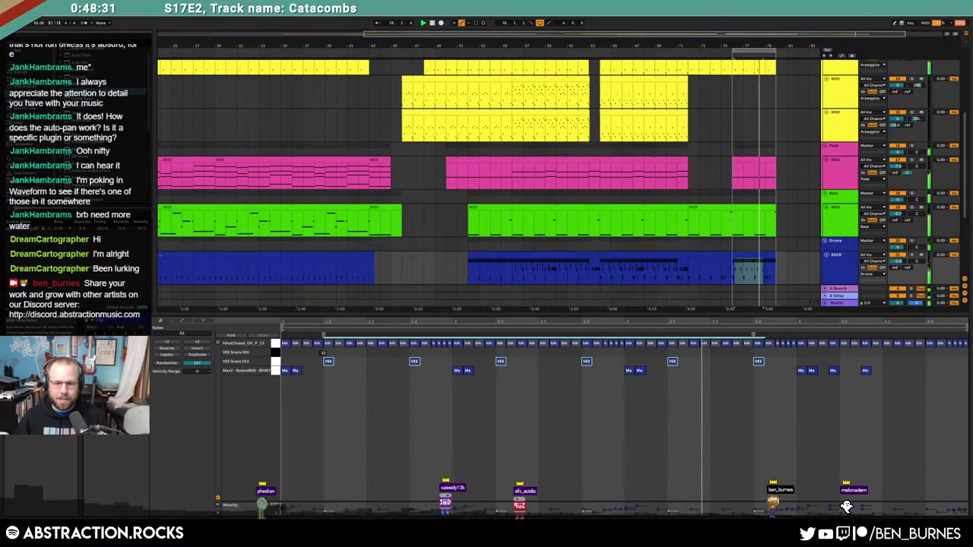
pyautogui.click(774, 364)
pyautogui.moveTo(788, 364); pyautogui.dragTo(634, 364)
pyautogui.hotkey('ctrl', 'd')
pyautogui.press('Right')
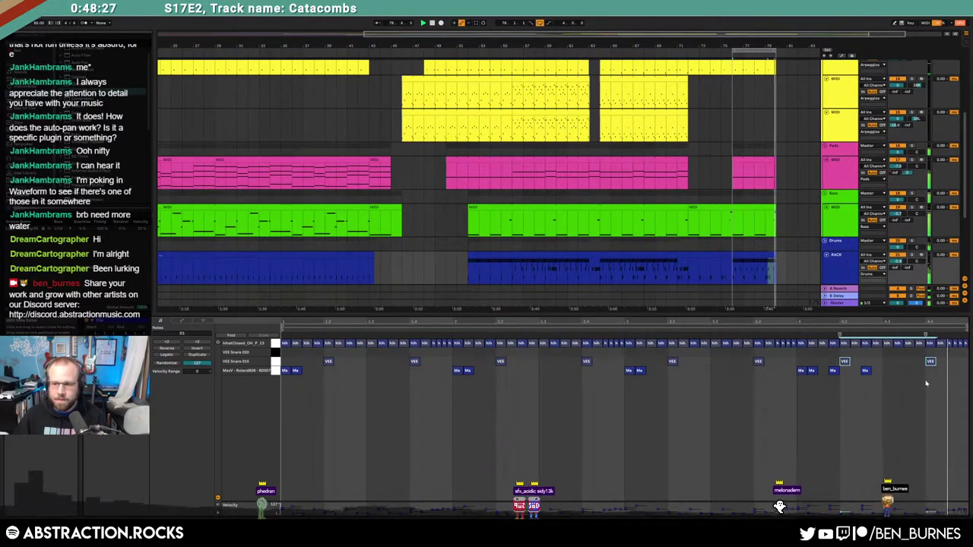
# Step: Try moving all snare hits in the RACK clip at bar 76 up to the other VEE Snare sound
pyautogui.moveTo(967, 361); pyautogui.dragTo(327, 359)
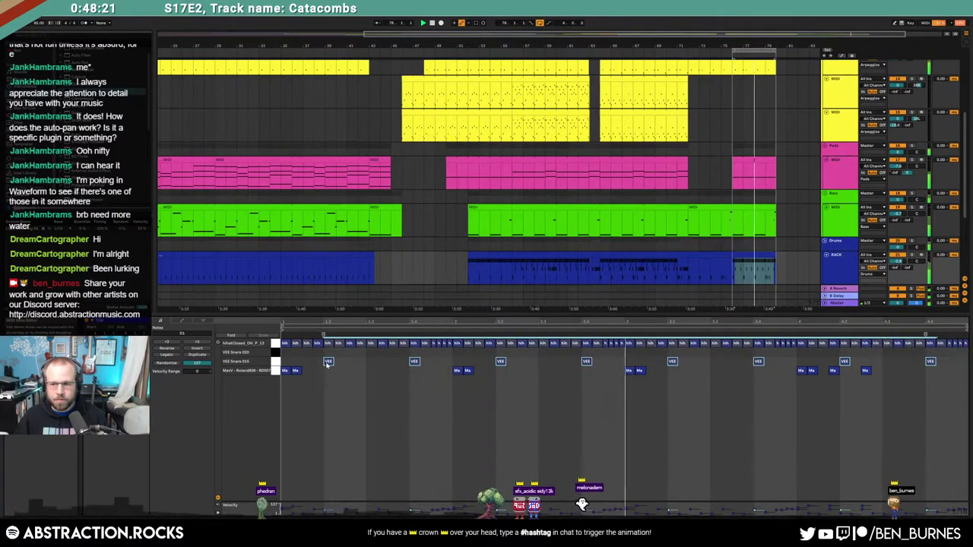
pyautogui.press('Up')
pyautogui.press('Down')
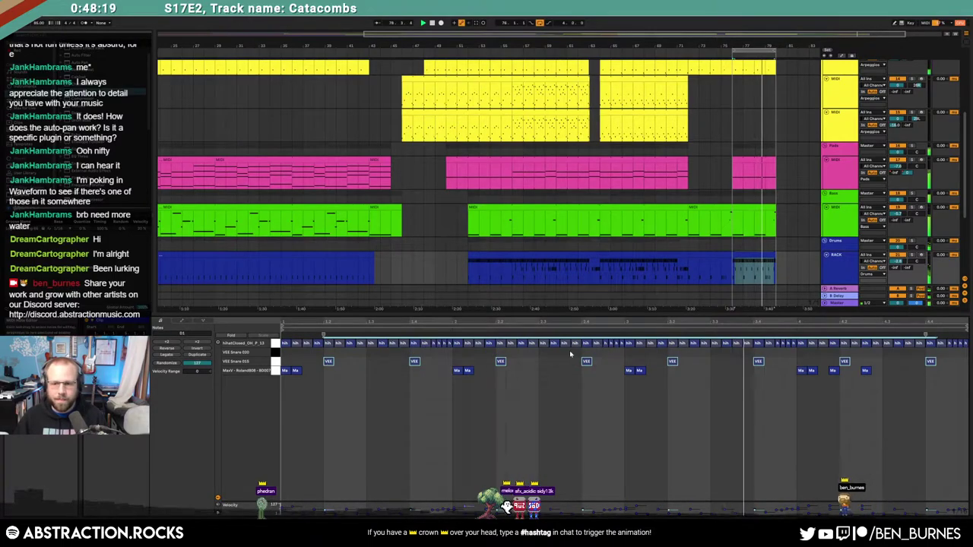
pyautogui.hotkey('shift', 'Tab')
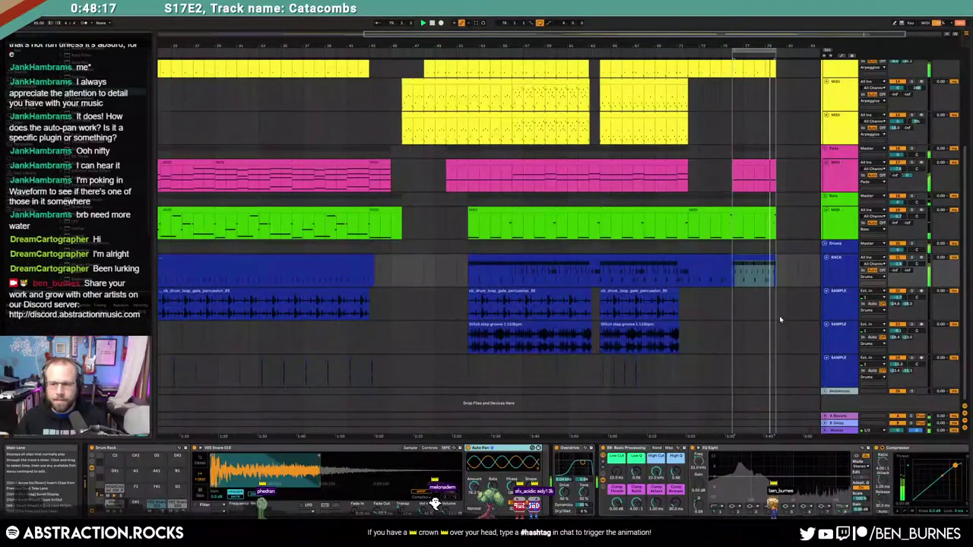
# Step: Add the Wider plugin at the end of the Pads MIDI track's device chain and close its window
pyautogui.click(731, 308)
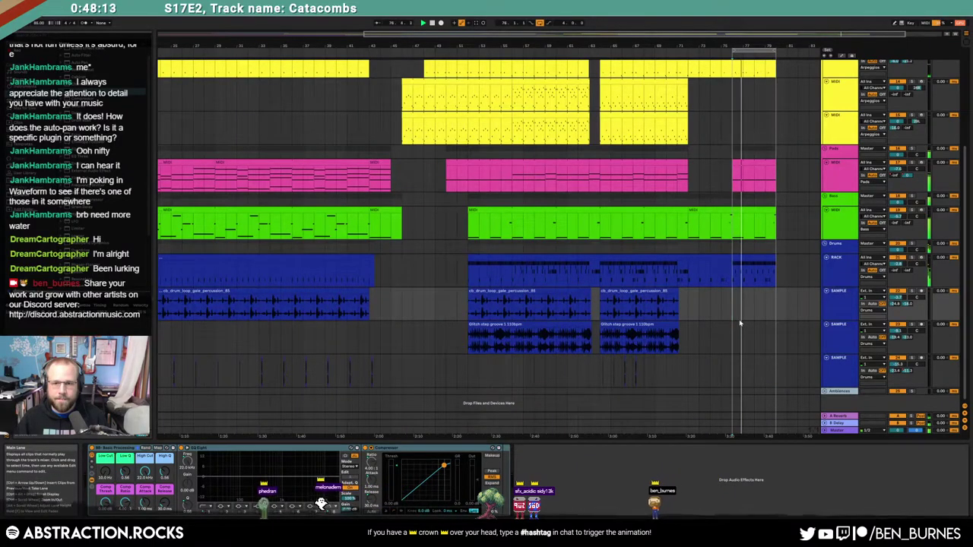
pyautogui.scroll(-3, 740, 323)
pyautogui.scroll(2, 743, 333)
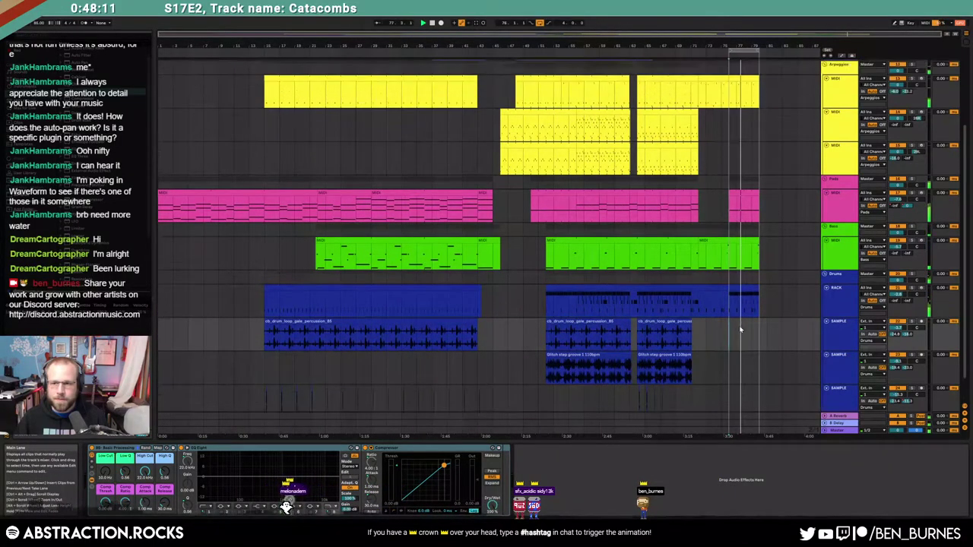
pyautogui.click(836, 213)
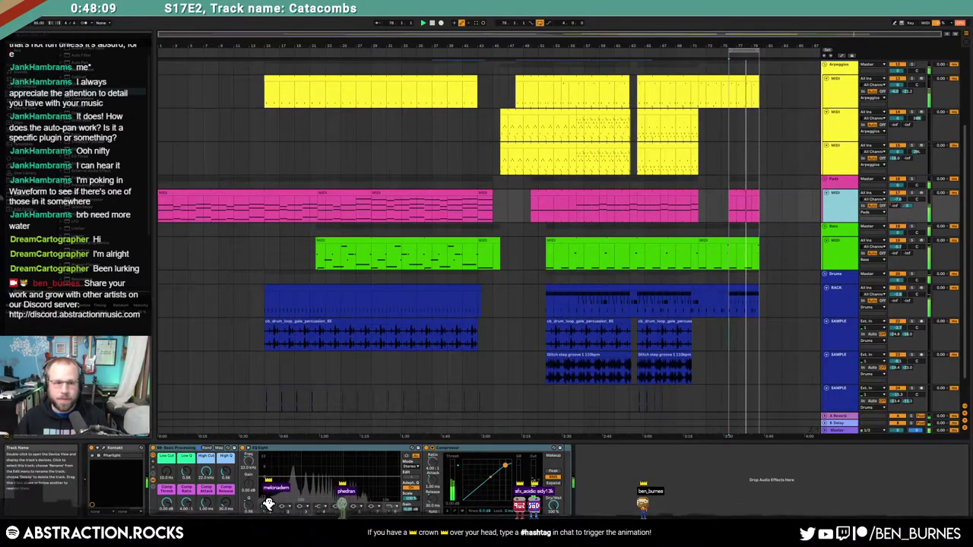
pyautogui.scroll(-1, 89, 67)
pyautogui.click(89, 68)
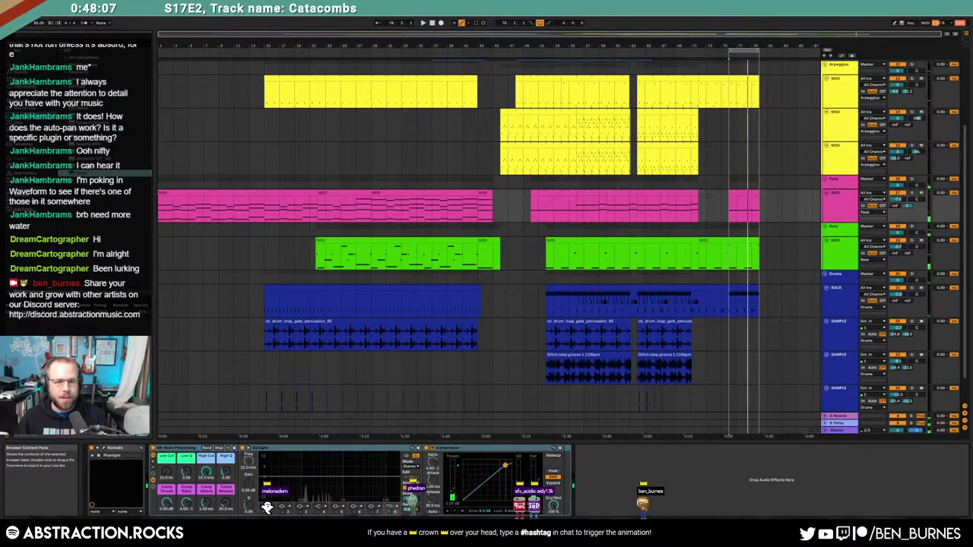
pyautogui.moveTo(619, 494); pyautogui.dragTo(624, 477)
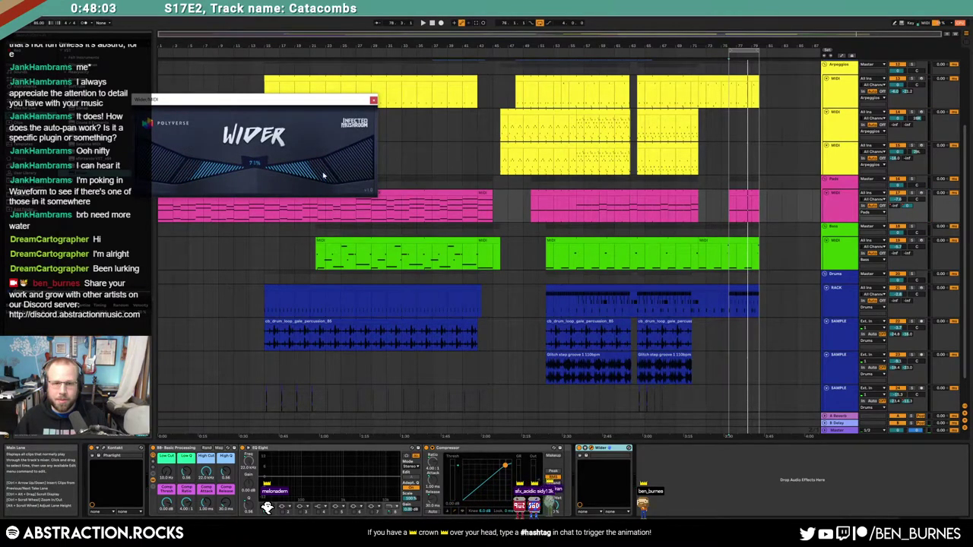
pyautogui.click(373, 100)
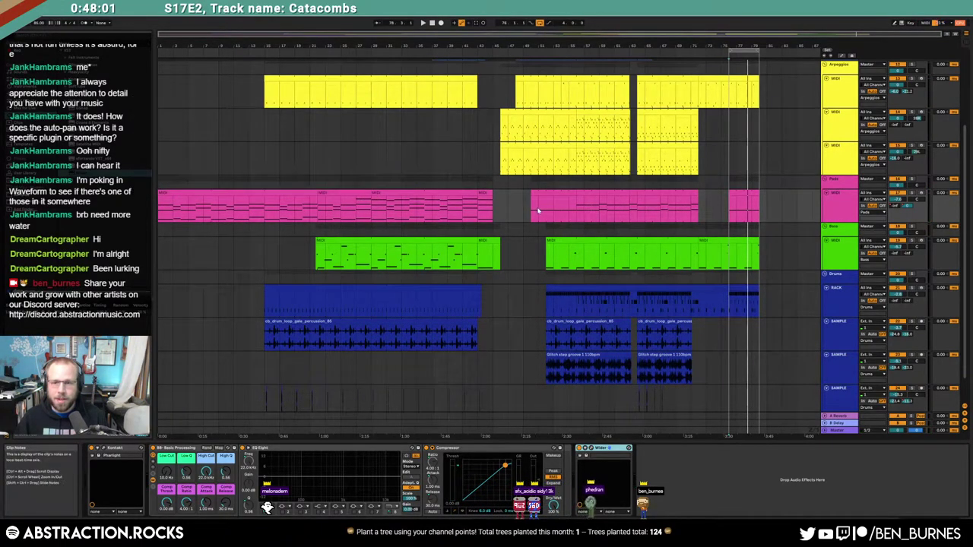
# Step: Play the whole arrangement from the beginning
pyautogui.scroll(4, 649, 213)
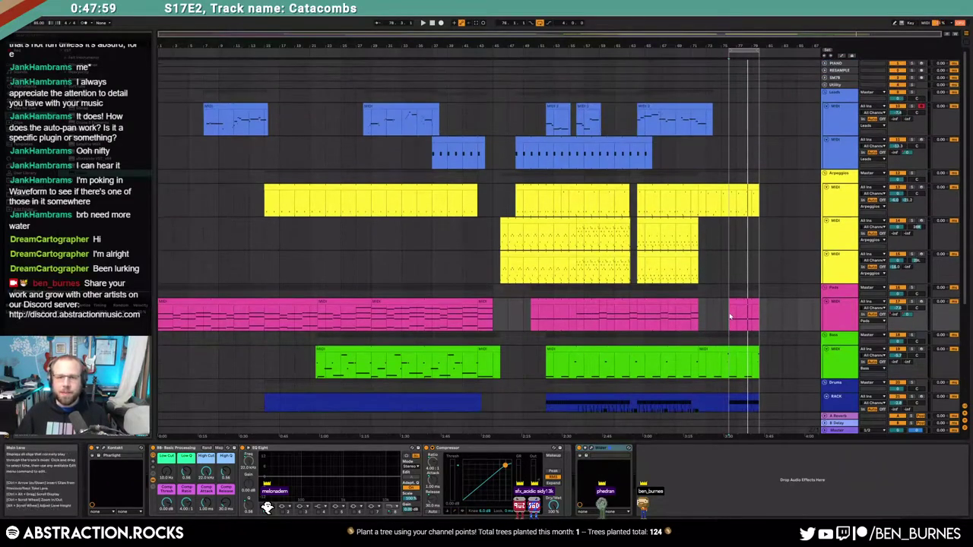
pyautogui.scroll(-5, 719, 305)
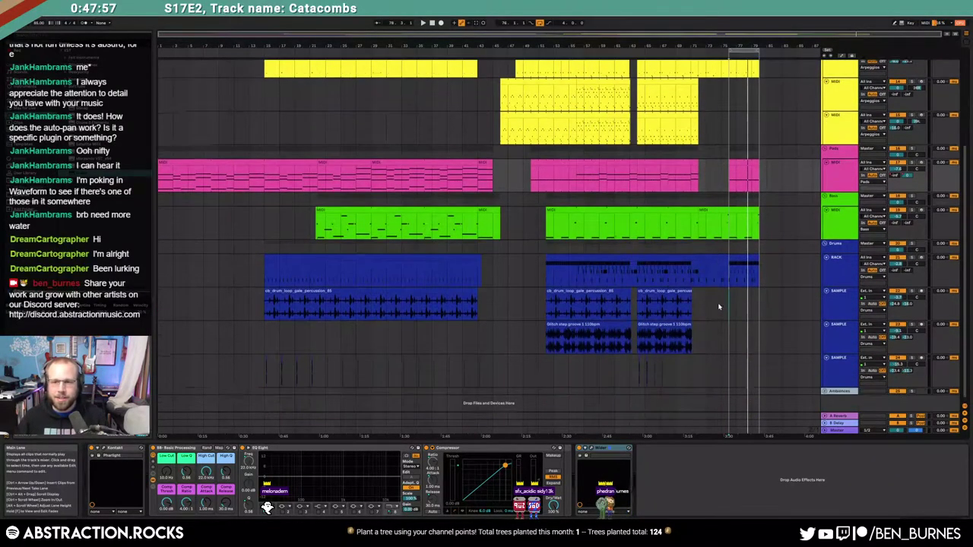
pyautogui.doubleClick(433, 24)
pyautogui.press('space')
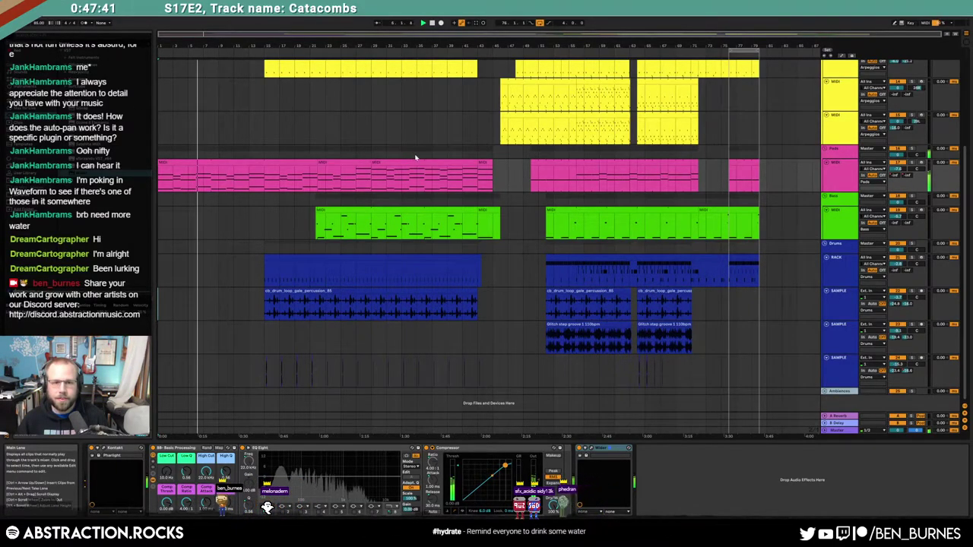
# Step: Duplicate the short hits on the lowest SAMPLE track so they continue from bar 64 to about bar 71
pyautogui.click(770, 280)
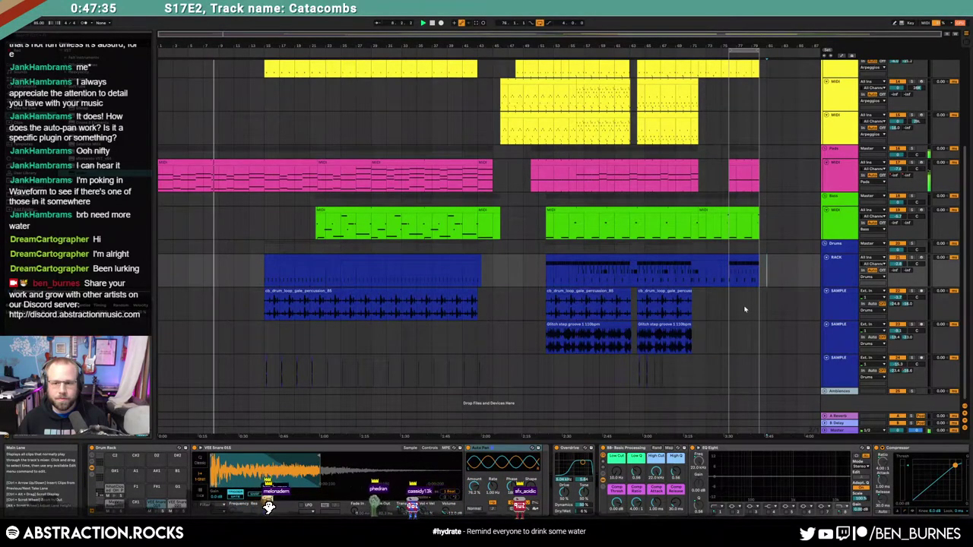
pyautogui.scroll(3, 659, 380)
pyautogui.moveTo(627, 378); pyautogui.dragTo(640, 378)
pyautogui.hotkey('ctrl', 'd')
pyautogui.moveTo(722, 373); pyautogui.dragTo(698, 374)
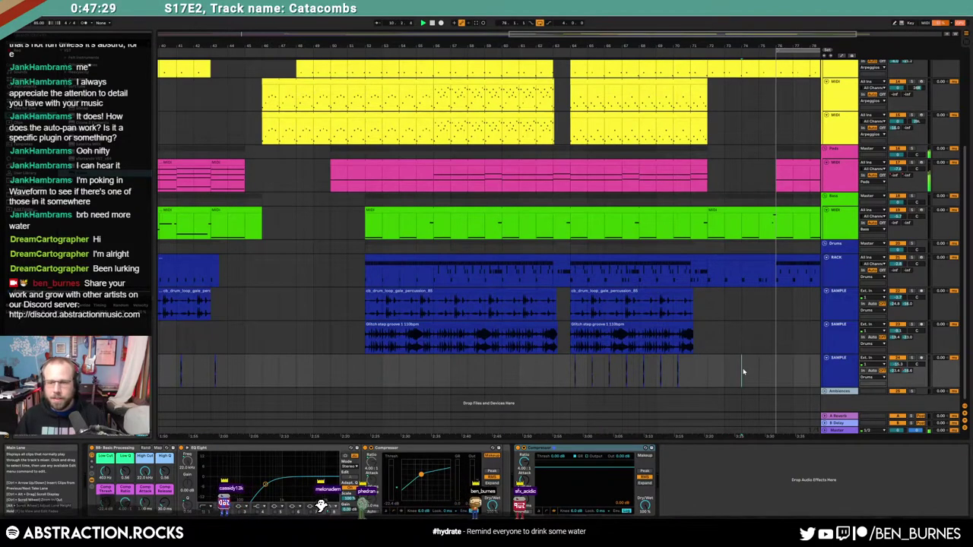
pyautogui.scroll(-3, 744, 370)
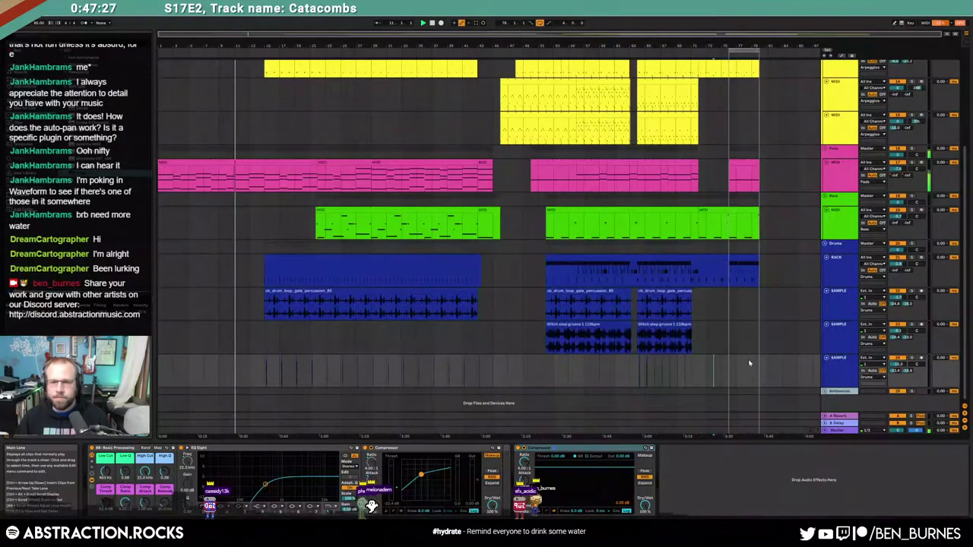
# Step: Collapse the three Arpeggios tracks and the two Leads tracks, leaving the Pads track unfolded
pyautogui.scroll(3, 749, 364)
pyautogui.click(837, 199)
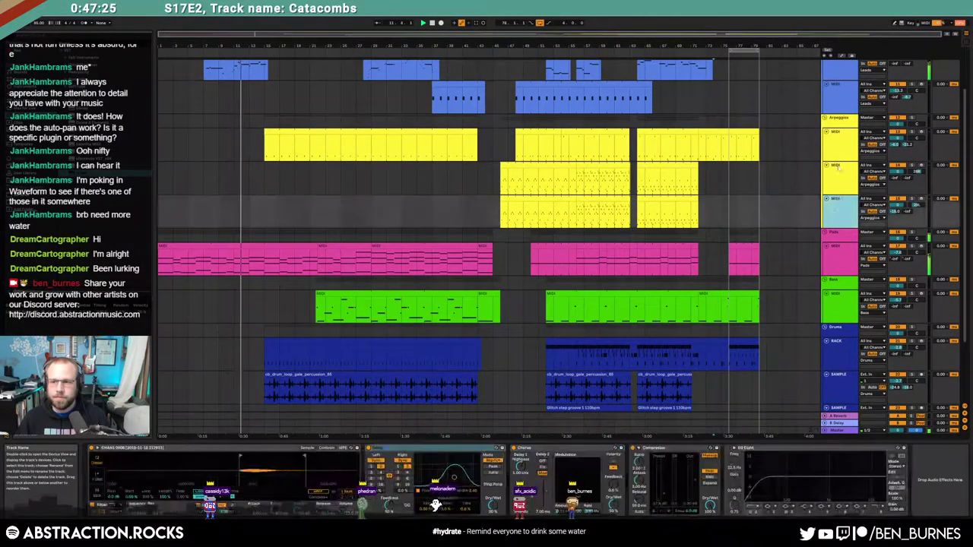
pyautogui.keyDown('shift'); pyautogui.click(836, 133); pyautogui.keyUp('shift')
pyautogui.click(826, 131)
pyautogui.scroll(1, 828, 183)
pyautogui.scroll(1, 829, 216)
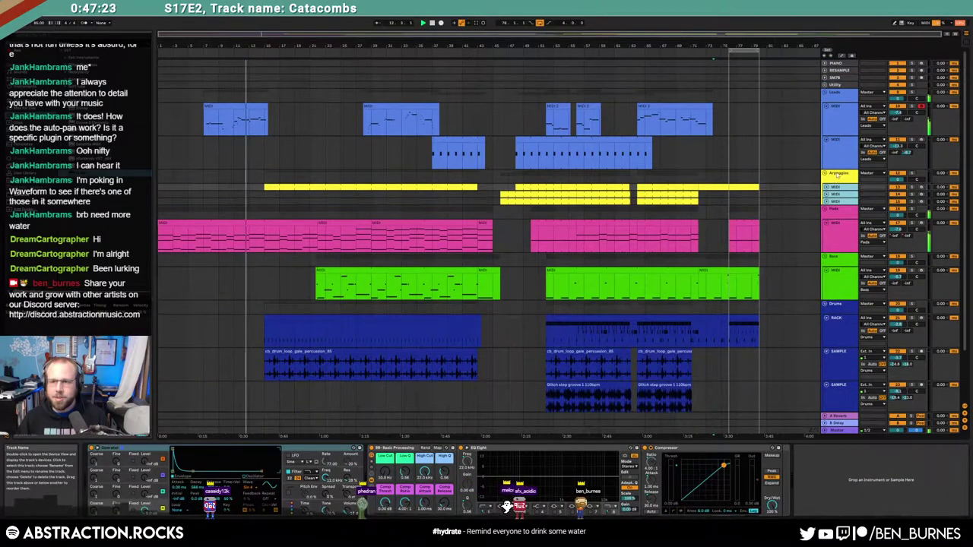
pyautogui.click(840, 149)
pyautogui.keyDown('shift'); pyautogui.click(840, 114); pyautogui.keyUp('shift')
pyautogui.click(826, 107)
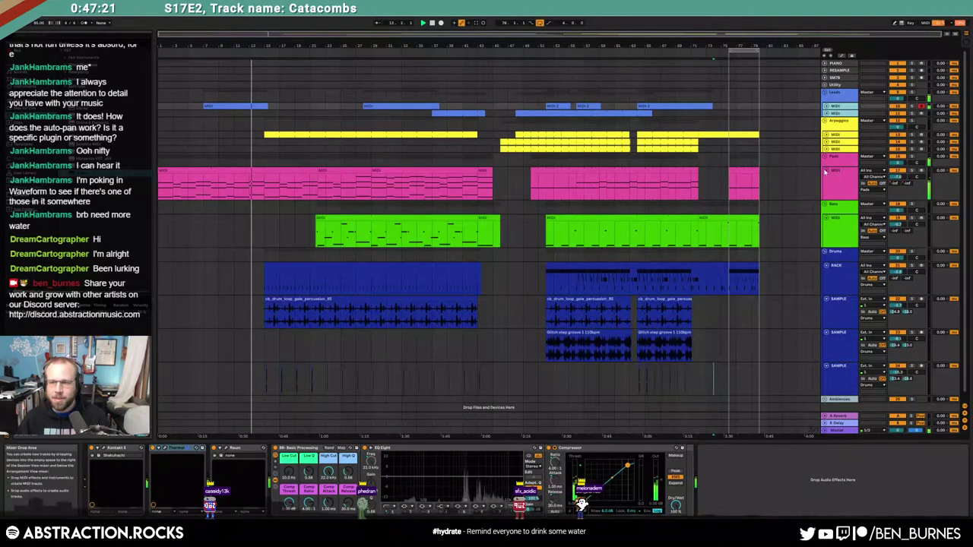
pyautogui.click(826, 170)
pyautogui.click(826, 171)
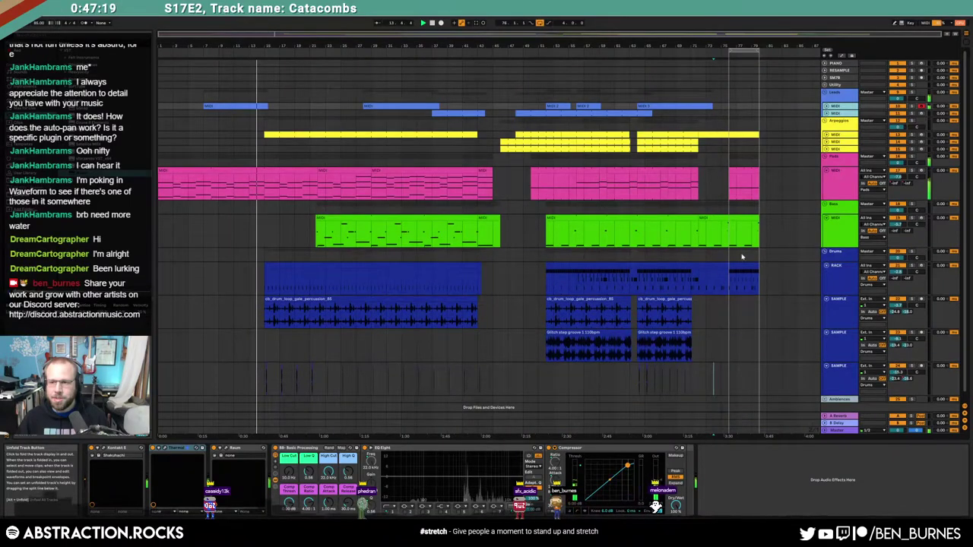
# Step: Collapse the three SAMPLE tracks in the Drums group
pyautogui.click(827, 302)
pyautogui.click(827, 305)
pyautogui.click(826, 313)
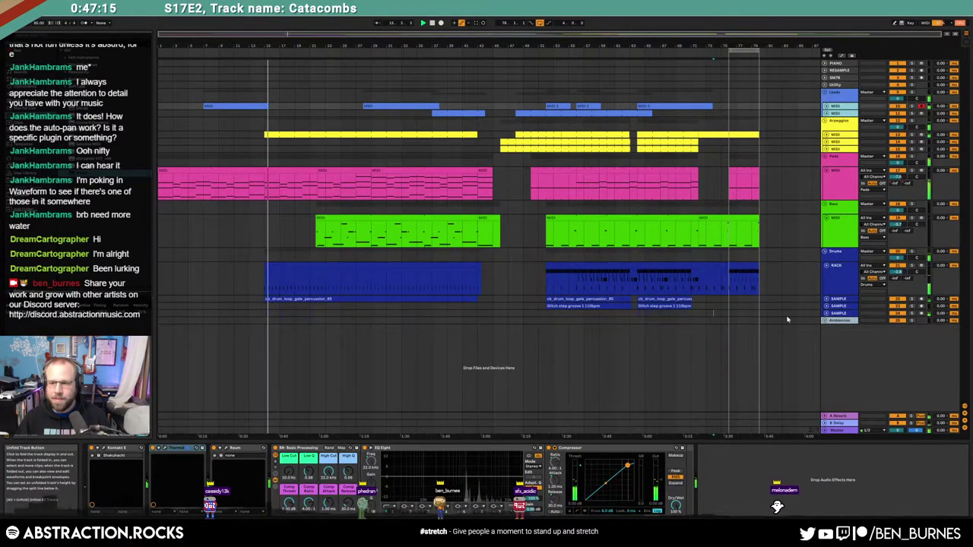
pyautogui.click(791, 312)
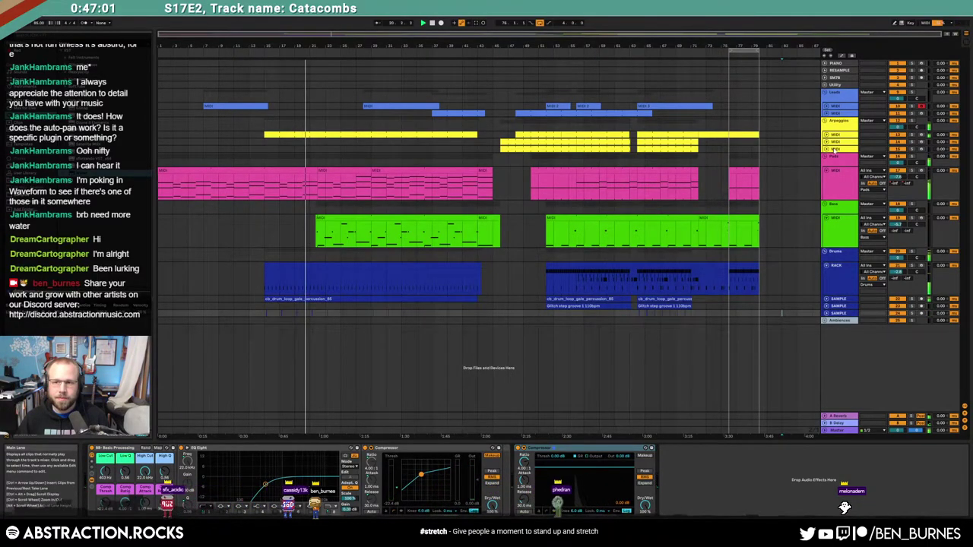
pyautogui.click(827, 149)
pyautogui.click(827, 150)
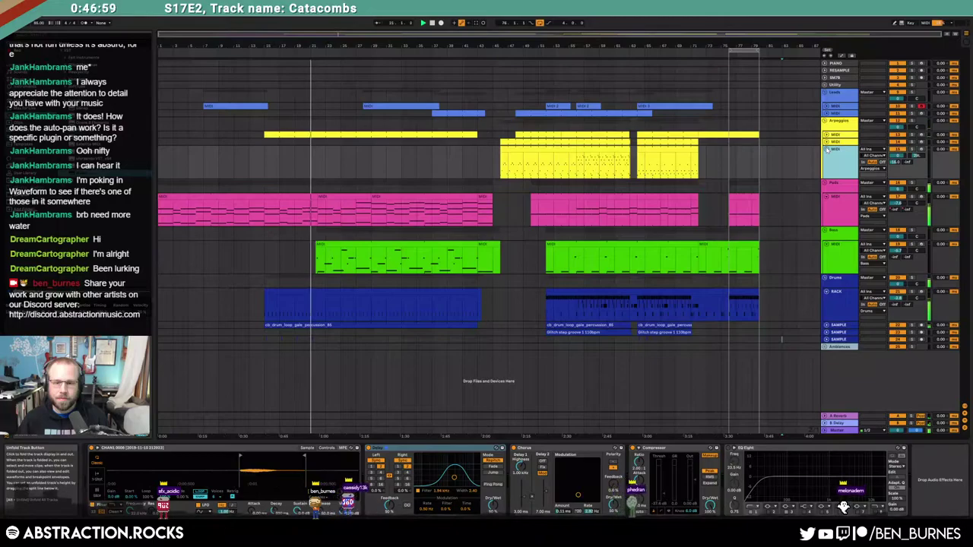
pyautogui.click(827, 149)
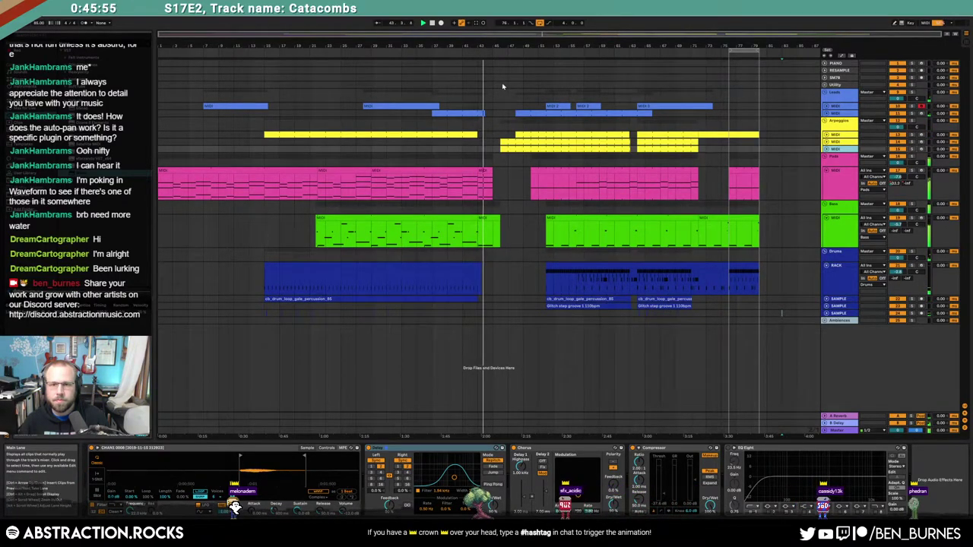
# Step: Insert a new audio track below the first SAMPLE track and place the gong sample on it at bar 43
pyautogui.click(509, 185)
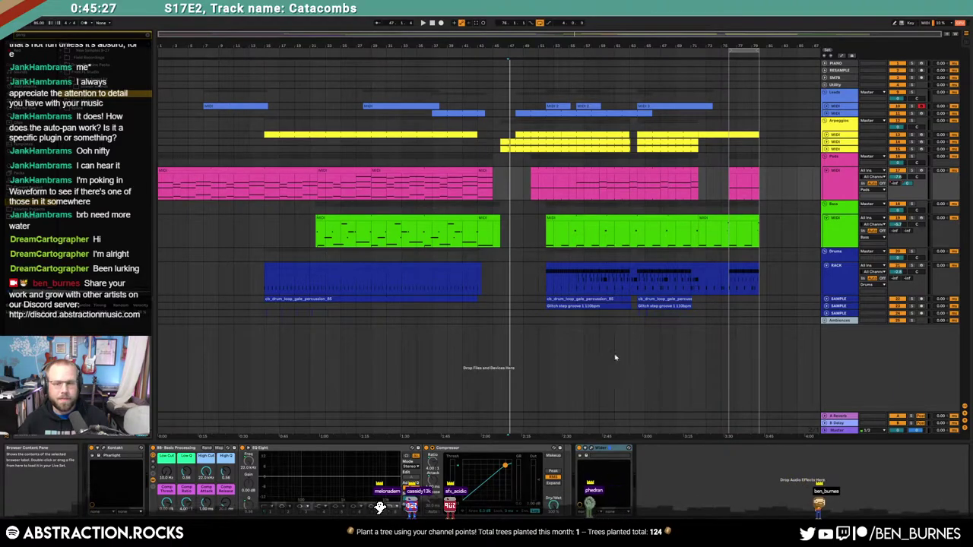
pyautogui.click(839, 299)
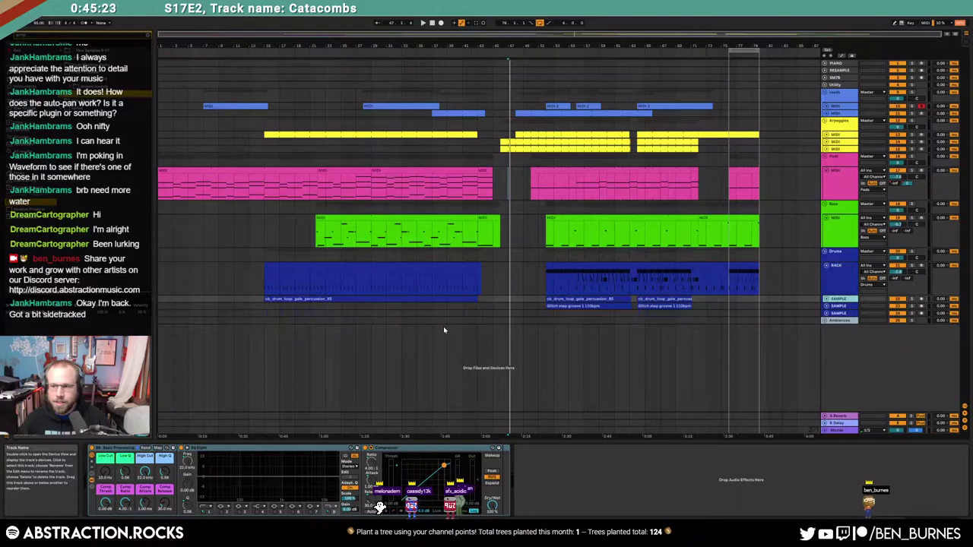
pyautogui.hotkey('ctrl', 't')
pyautogui.scroll(3, 446, 329)
pyautogui.scroll(-1, 653, 341)
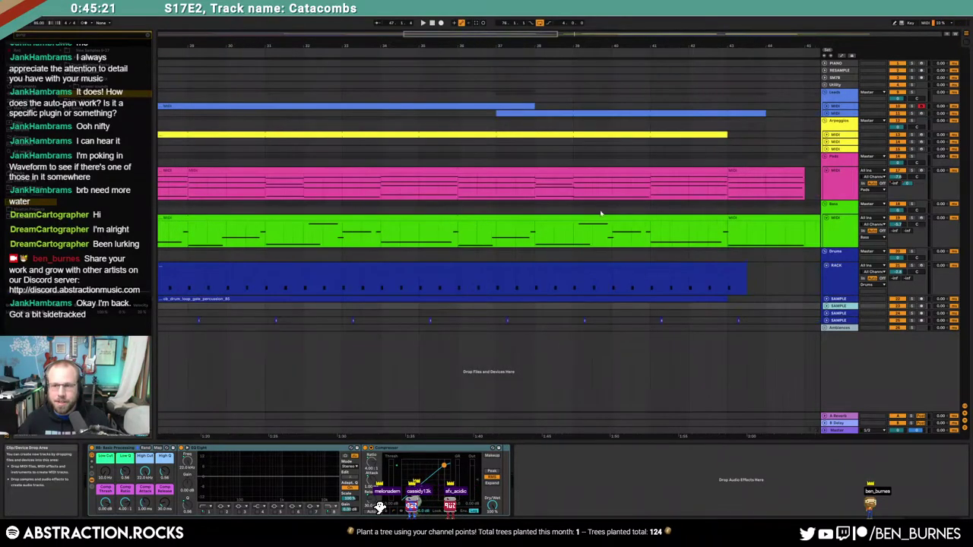
pyautogui.hscroll(5, 354, 98)
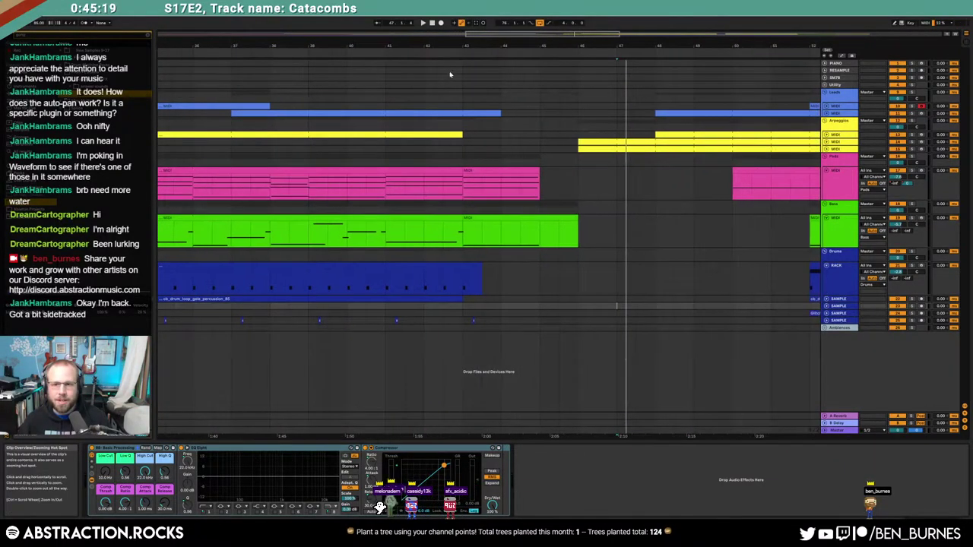
pyautogui.moveTo(180, 139); pyautogui.dragTo(466, 306)
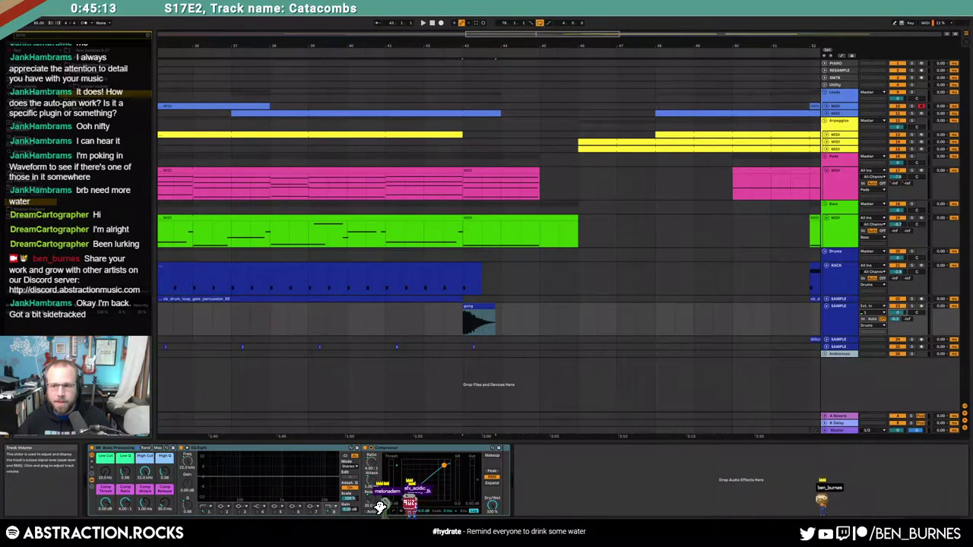
# Step: Transpose the gong clip at bar 43 down 6 semitones and play it in context
pyautogui.doubleClick(478, 320)
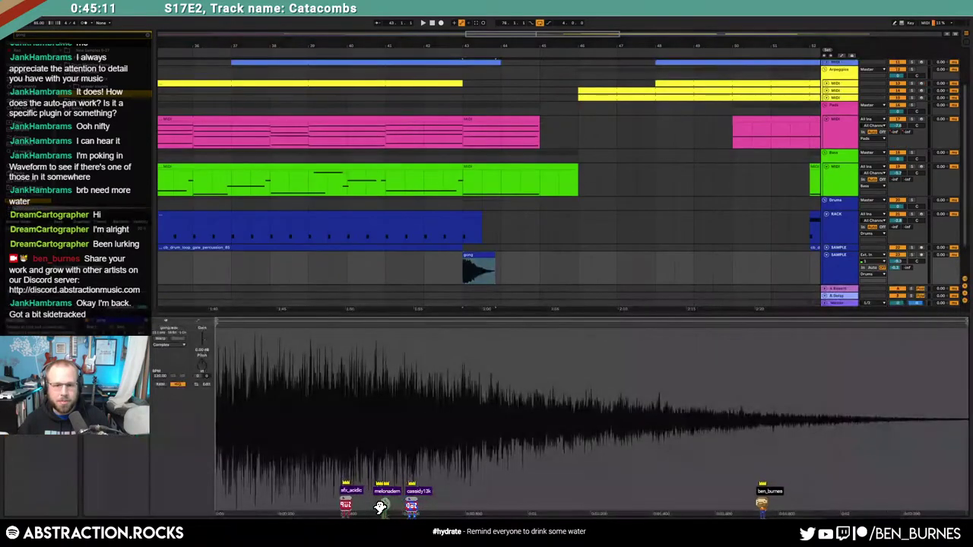
pyautogui.moveTo(200, 368); pyautogui.dragTo(200, 380)
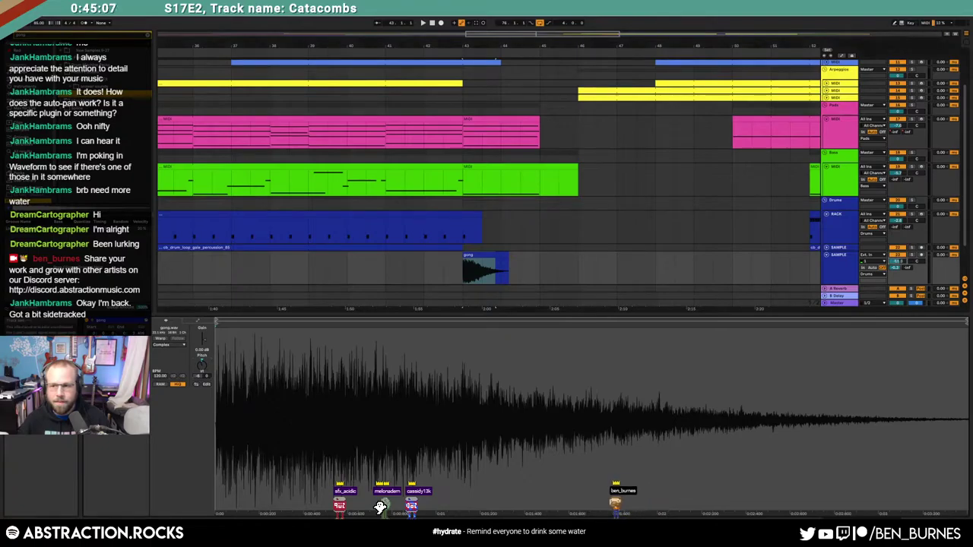
pyautogui.press('space')
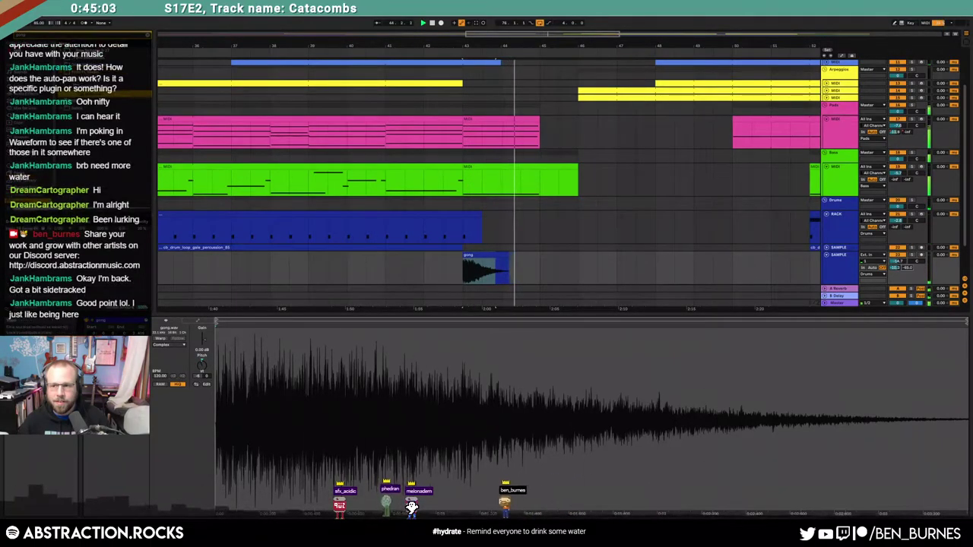
# Step: Audition the lead-in to the gong at bar 43 and add a short fade-in to its clip
pyautogui.click(404, 267)
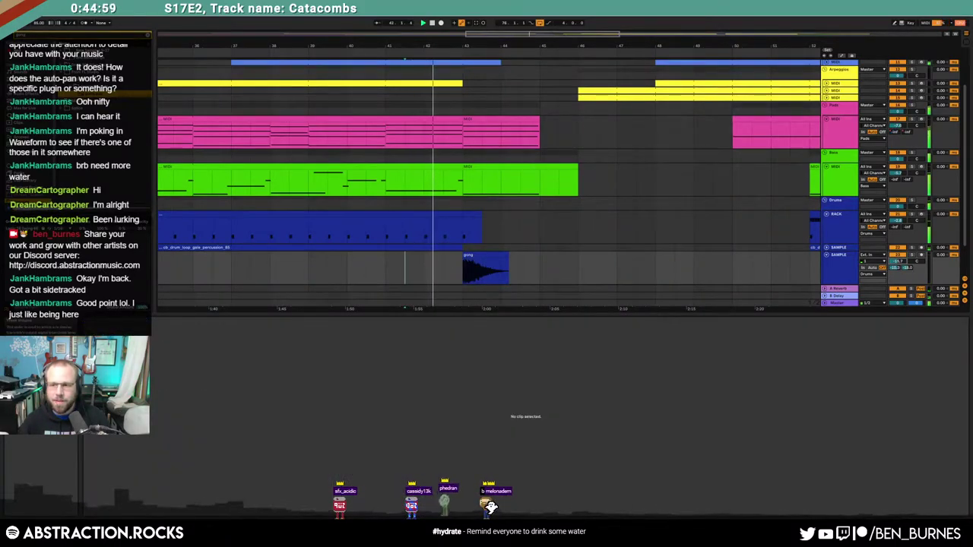
pyautogui.click(486, 268)
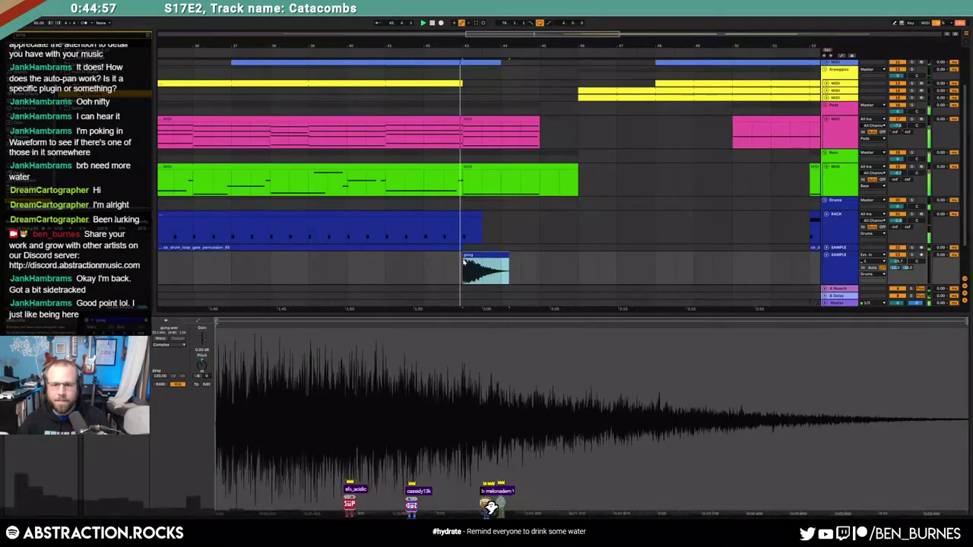
pyautogui.click(464, 263)
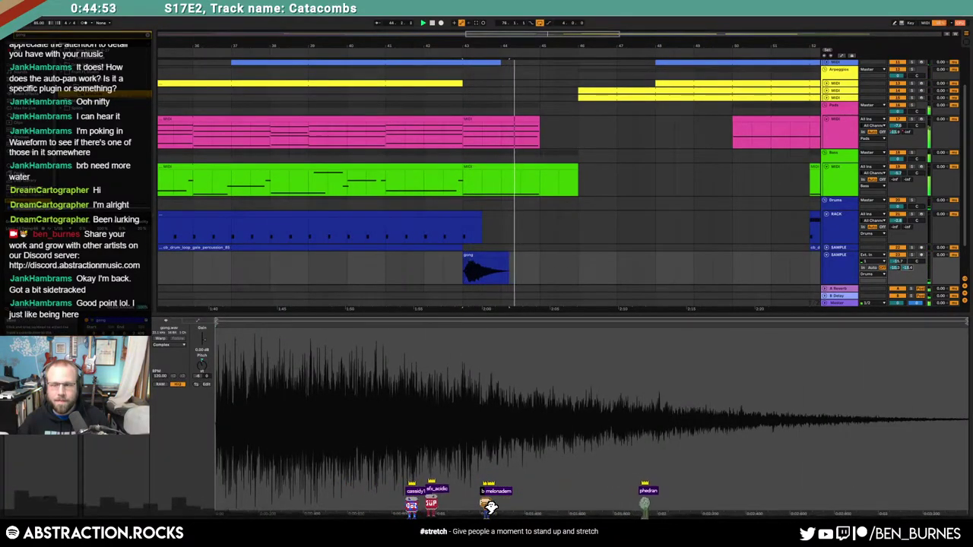
# Step: Create an empty three-beat MIDI clip on the RACK track, from beat 3 of bar 45 to beat 2 of bar 46
pyautogui.scroll(-5, 706, 215)
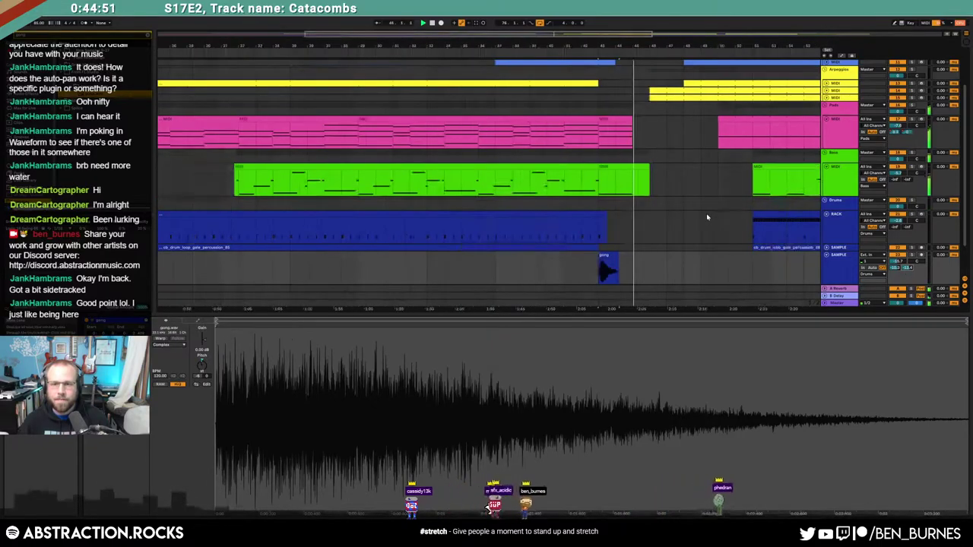
pyautogui.moveTo(392, 46); pyautogui.dragTo(317, 47)
pyautogui.hscroll(3, 491, 202)
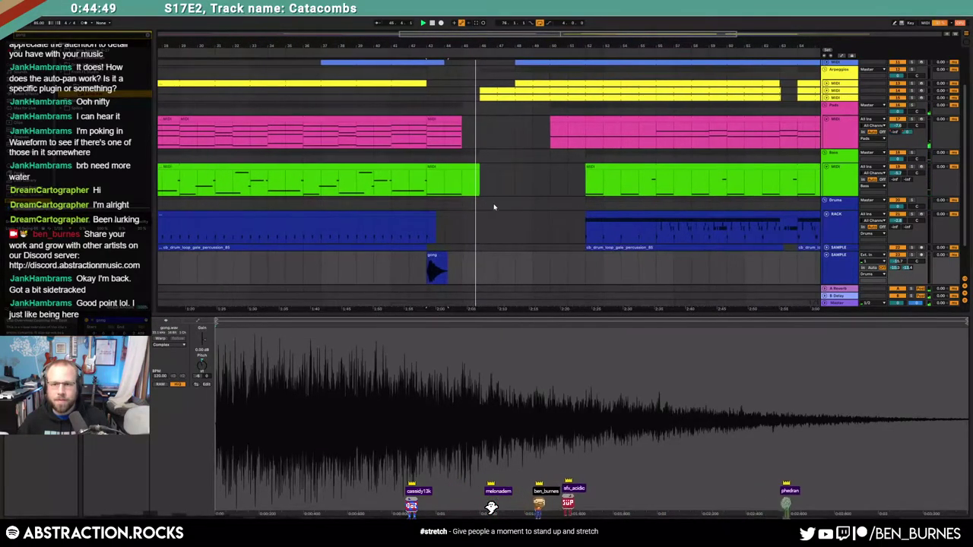
pyautogui.scroll(5, 494, 205)
pyautogui.moveTo(438, 228); pyautogui.dragTo(466, 234)
pyautogui.hotkey('ctrl', 'shift', 'm')
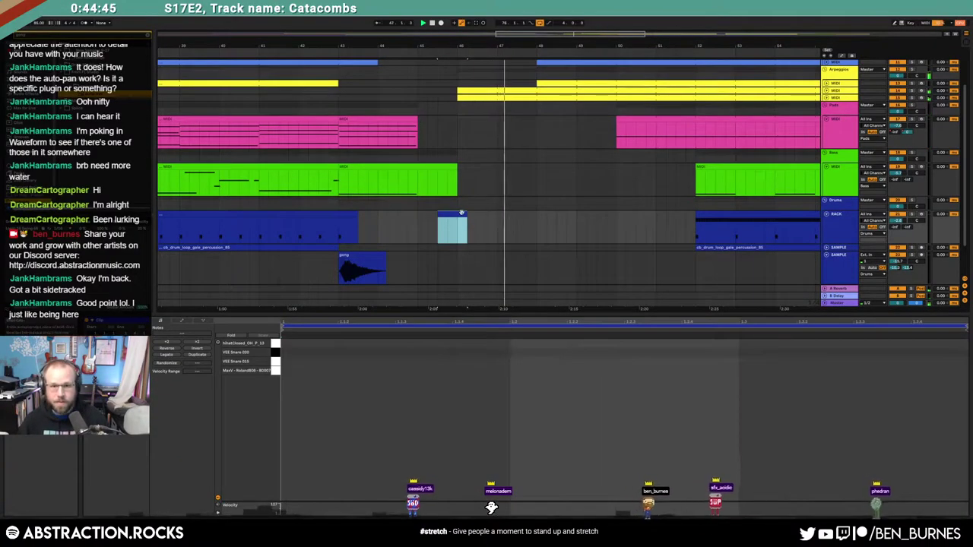
# Step: Add four sixteenth-note closed hi-hats on beat 4 of bar 45 and an eighth-note hi-hat at the start of bar 46
pyautogui.doubleClick(524, 343)
pyautogui.doubleClick(634, 344)
pyautogui.doubleClick(595, 343)
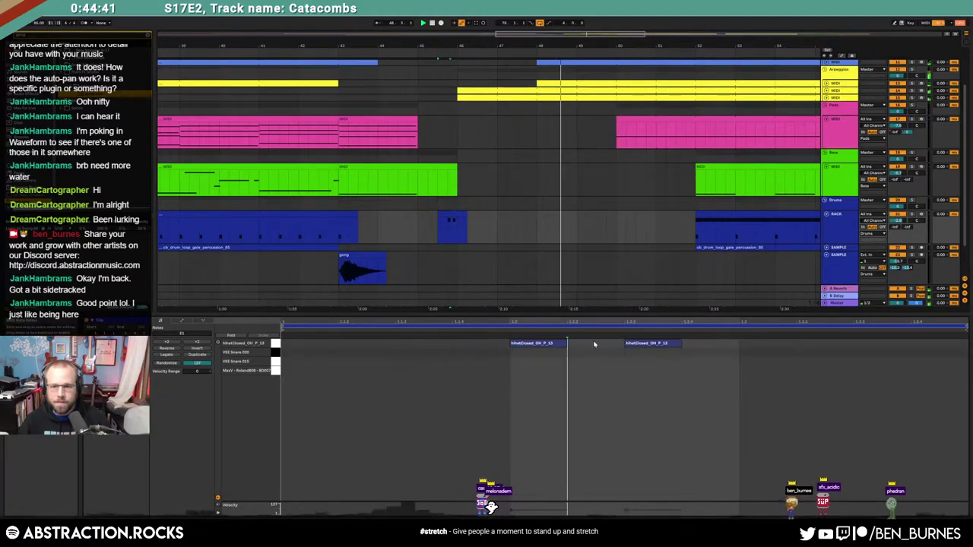
pyautogui.doubleClick(722, 346)
pyautogui.doubleClick(768, 344)
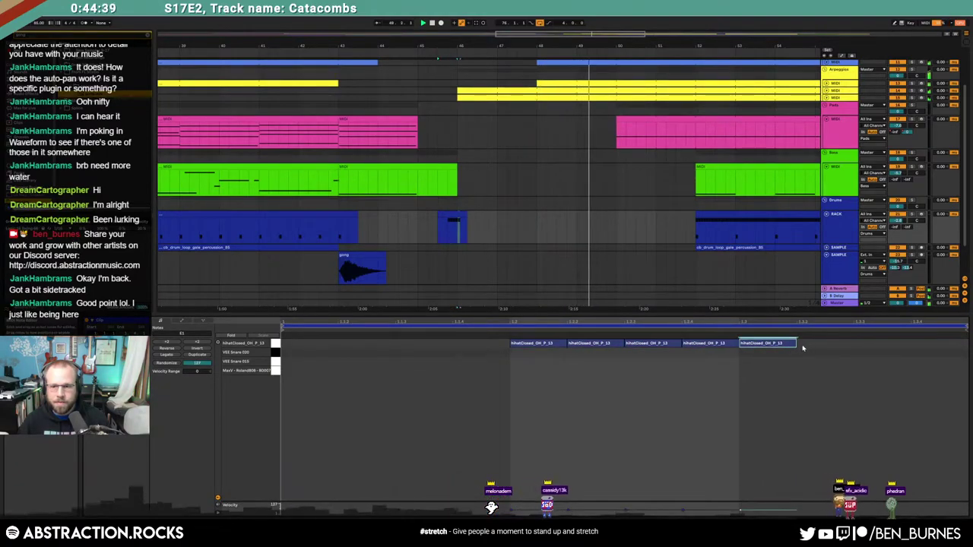
pyautogui.moveTo(796, 345); pyautogui.dragTo(844, 345)
# Step: Give the four pickup hi-hats rising velocities and compress them into thirty-second notes directly before bar 46
pyautogui.moveTo(555, 347); pyautogui.dragTo(554, 376)
pyautogui.moveTo(589, 345)
pyautogui.mouseDown()
pyautogui.moveTo(589, 354)
pyautogui.moveTo(643, 353)
pyautogui.mouseUp()
pyautogui.moveTo(701, 344); pyautogui.dragTo(701, 350)
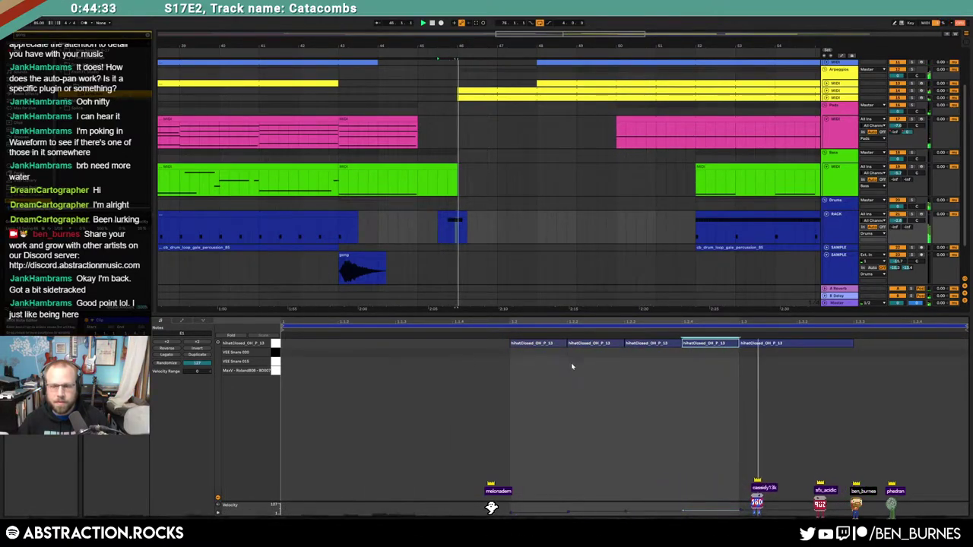
pyautogui.moveTo(537, 365)
pyautogui.mouseDown()
pyautogui.moveTo(696, 340)
pyautogui.moveTo(573, 336)
pyautogui.moveTo(722, 352)
pyautogui.mouseUp()
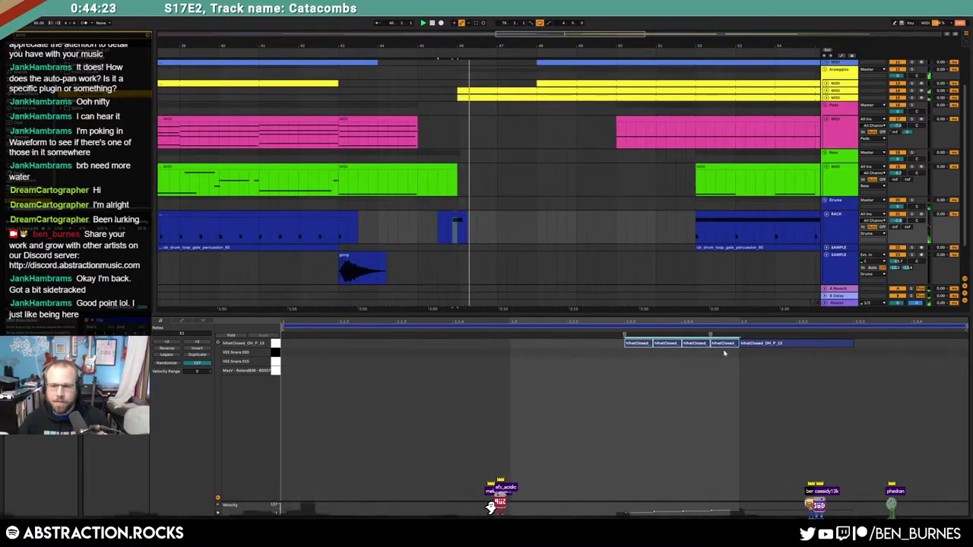
# Step: Extend the RACK track's hi-hat part to bar 47 and consolidate bar 46 into its own one-bar clip
pyautogui.moveTo(466, 220)
pyautogui.mouseDown()
pyautogui.moveTo(499, 219)
pyautogui.moveTo(486, 231)
pyautogui.moveTo(498, 236)
pyautogui.mouseUp()
pyautogui.click(789, 380)
pyautogui.press('space')
pyautogui.hotkey('ctrl', 'j')
# Step: Fill bar 46 with repeated eighth-note closed hi-hats by resizing the first note and duplicating it
pyautogui.click(557, 383)
pyautogui.moveTo(356, 342); pyautogui.dragTo(322, 342)
pyautogui.hotkey('ctrl', 'd')
pyautogui.hotkey('ctrl', 'd')
pyautogui.hotkey('ctrl', 'd')
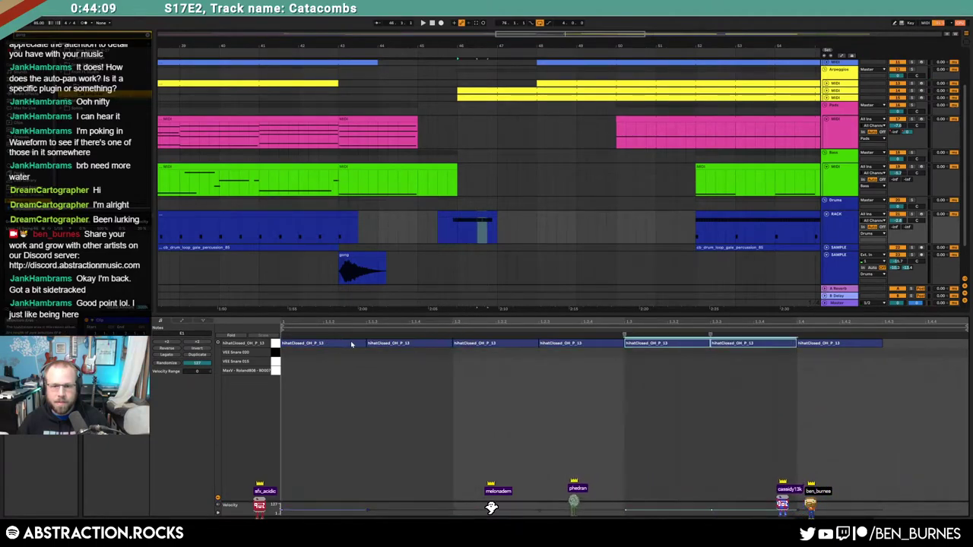
# Step: Lower the velocity of every second hi-hat note in bar 46 and play the pattern
pyautogui.keyDown('shift'); pyautogui.click(576, 344); pyautogui.keyUp('shift')
pyautogui.keyDown('shift'); pyautogui.click(745, 344); pyautogui.keyUp('shift')
pyautogui.keyDown('shift'); pyautogui.click(904, 345); pyautogui.keyUp('shift')
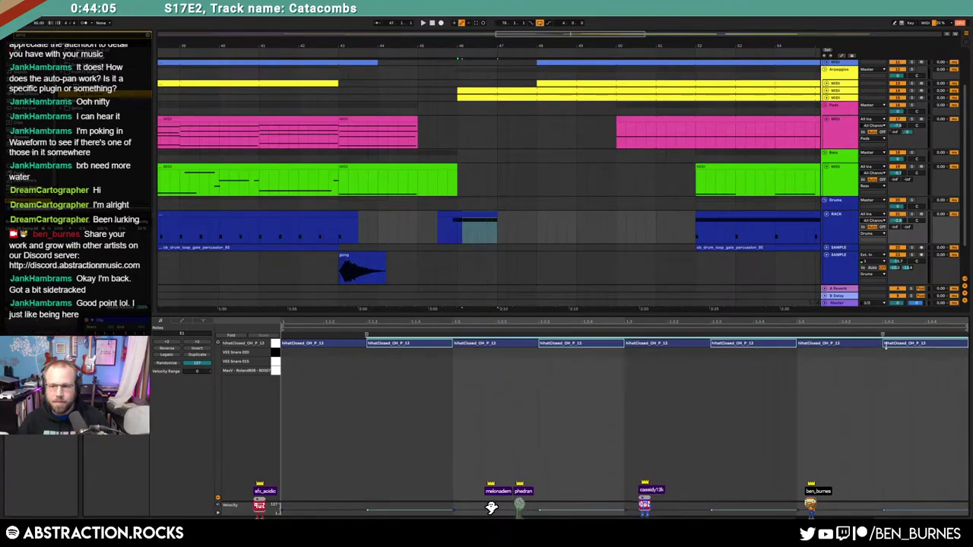
pyautogui.press('space')
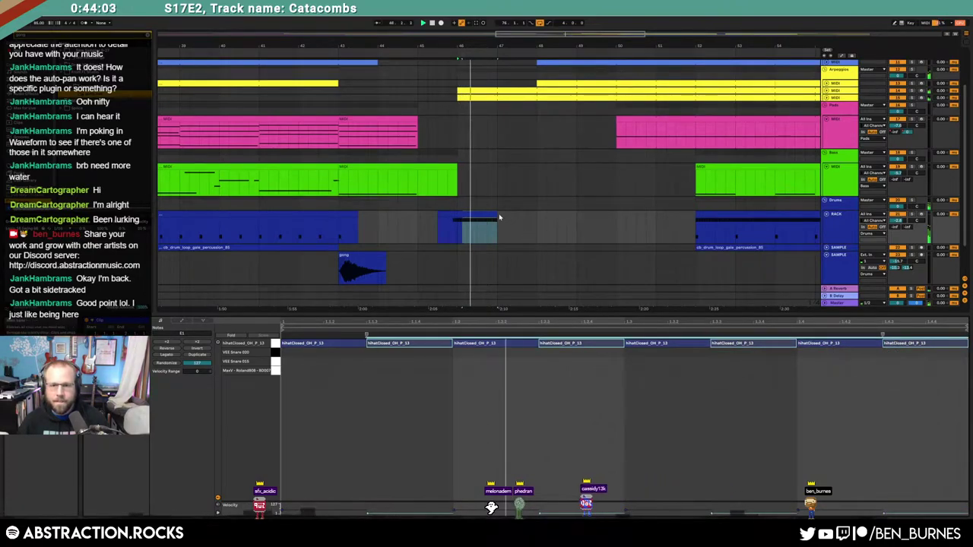
# Step: Loop the one-bar hi-hat clip on the RACK track out to bar 52 and lower the velocities of all its notes
pyautogui.moveTo(497, 217); pyautogui.dragTo(691, 218)
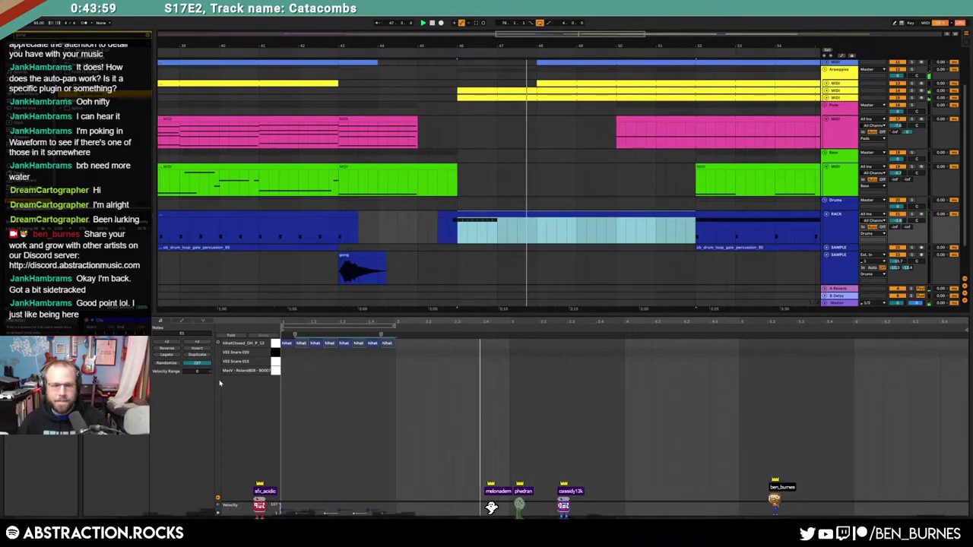
pyautogui.click(131, 344)
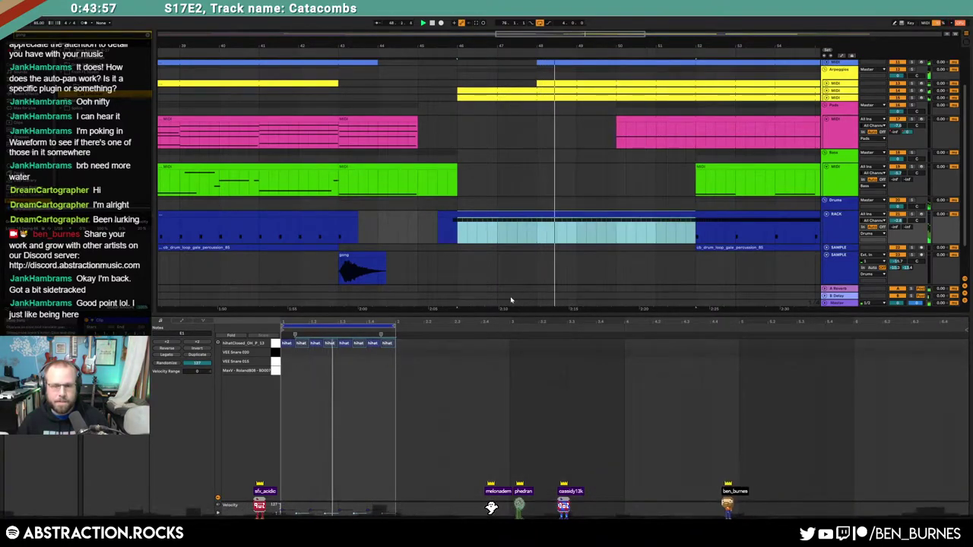
pyautogui.moveTo(294, 344); pyautogui.dragTo(302, 364)
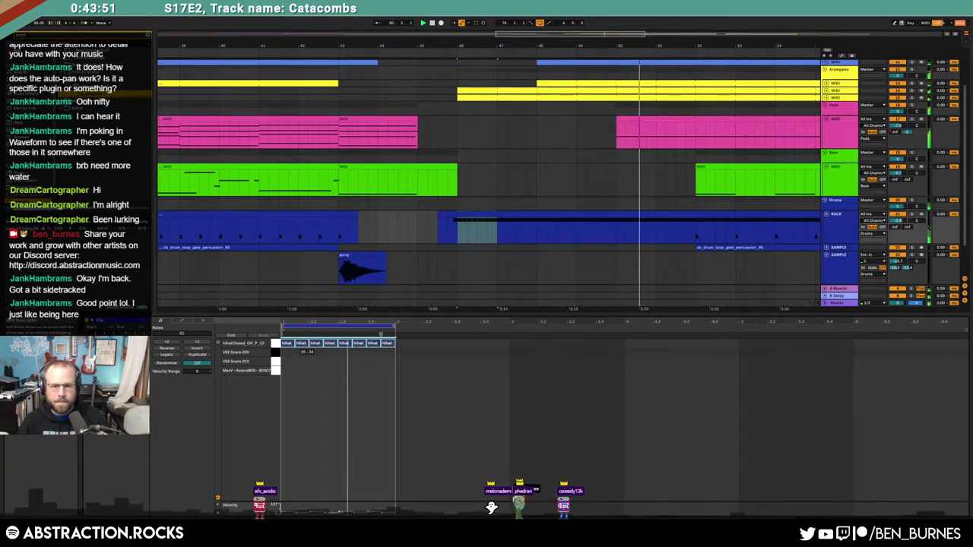
pyautogui.click(323, 367)
# Step: Copy the hi-hat pickup from beat 4 of bar 45 to beat 4 of bar 51 on the RACK track
pyautogui.hotkey('shift', 'Tab')
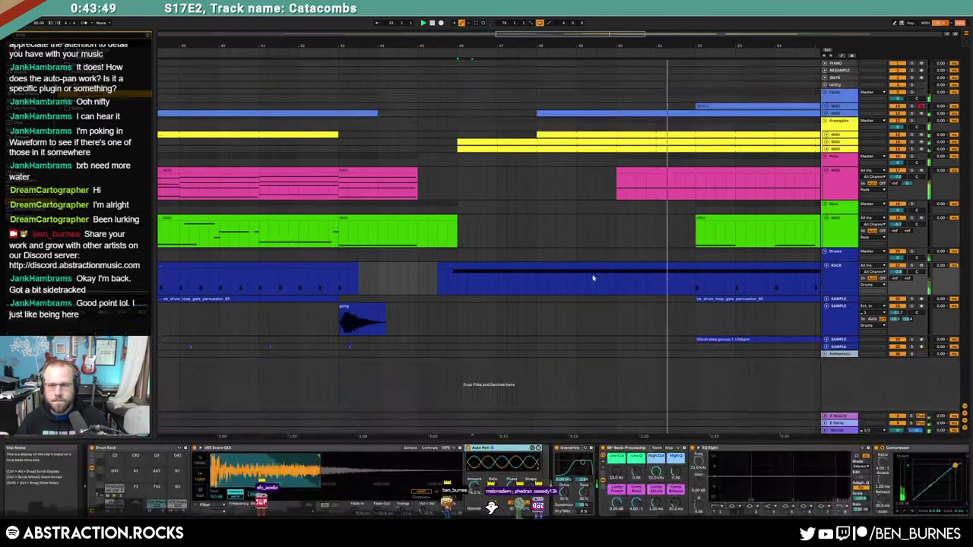
pyautogui.moveTo(449, 279); pyautogui.dragTo(459, 277)
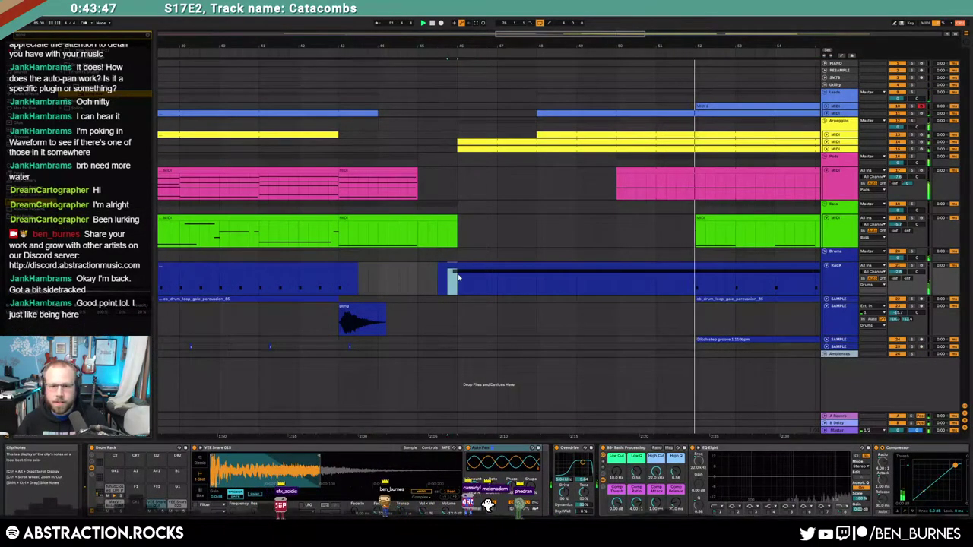
pyautogui.scroll(3, 454, 278)
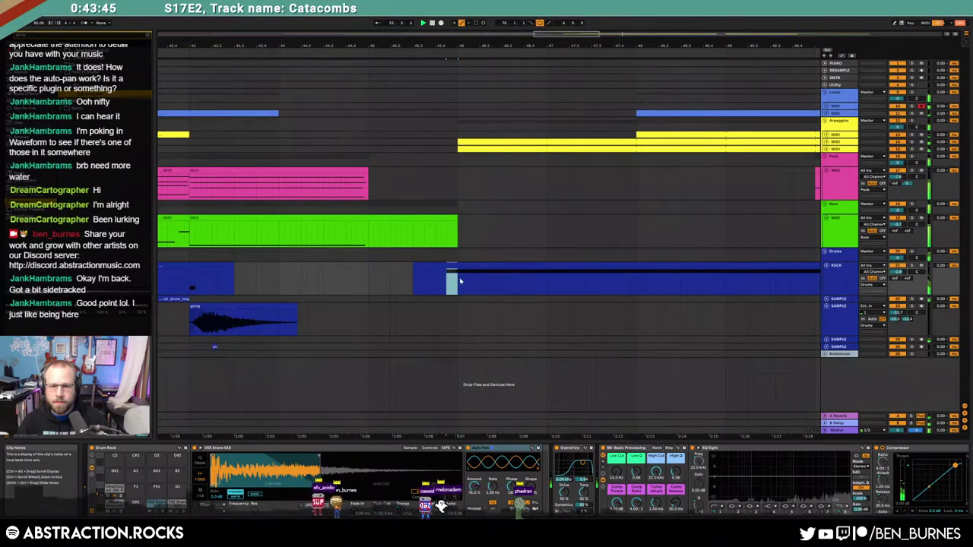
pyautogui.moveTo(566, 34); pyautogui.dragTo(585, 34)
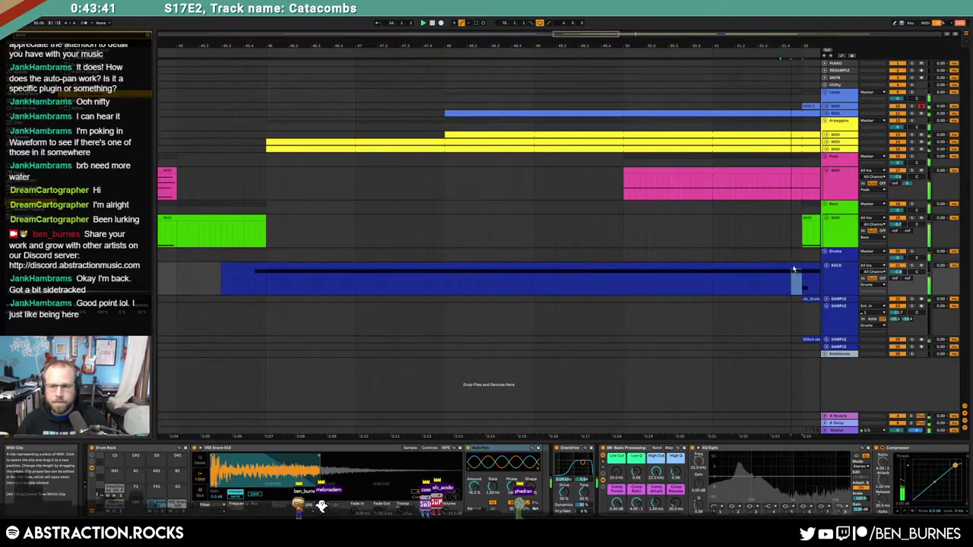
pyautogui.moveTo(778, 266); pyautogui.dragTo(789, 268)
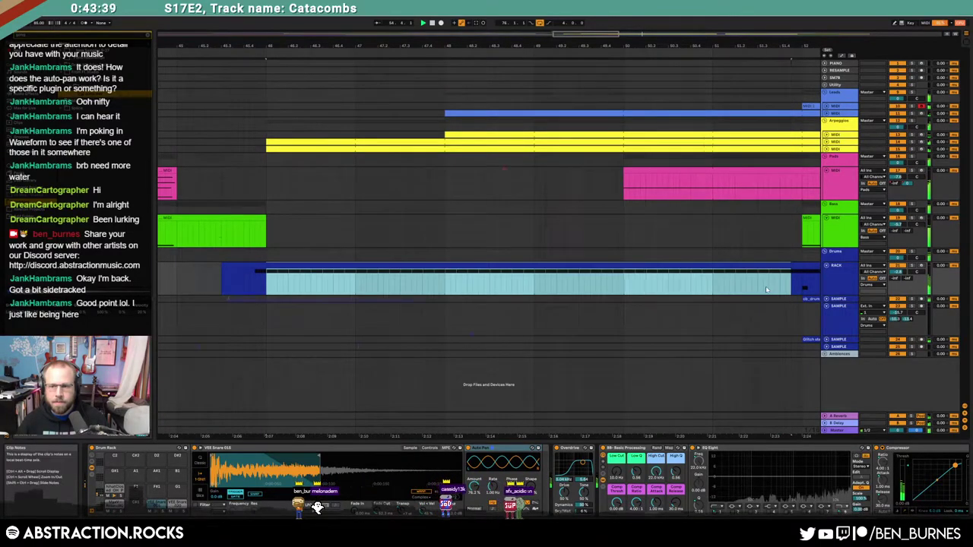
# Step: Review the whole arrangement during playback, then examine the closing section and the pad gap in bars 72–76
pyautogui.press('w')
pyautogui.press('a')
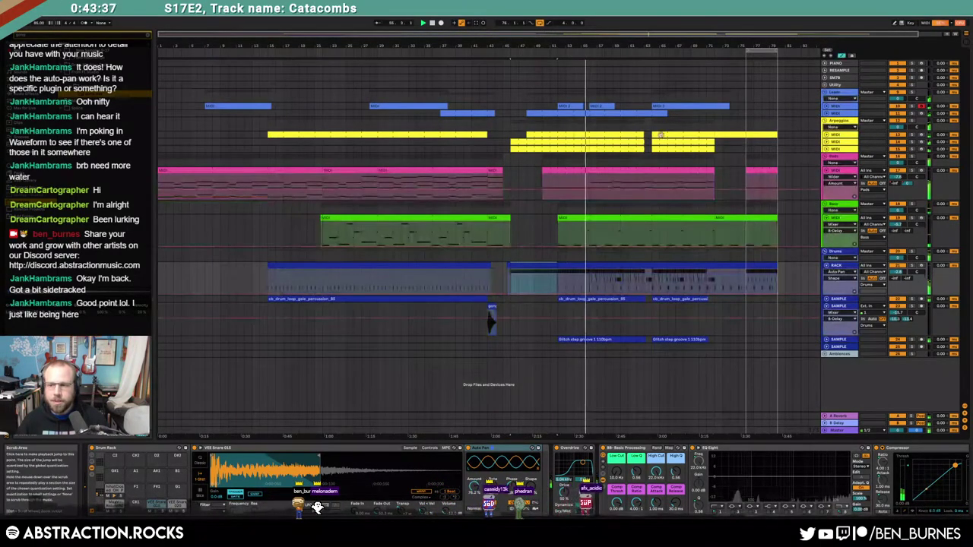
pyautogui.press('a')
pyautogui.click(826, 266)
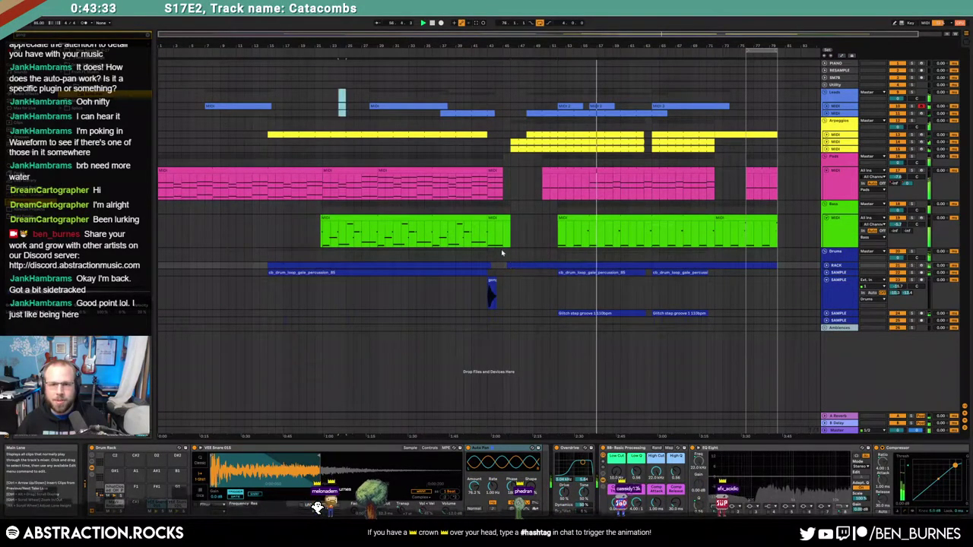
pyautogui.moveTo(339, 91); pyautogui.dragTo(581, 356)
pyautogui.click(550, 272)
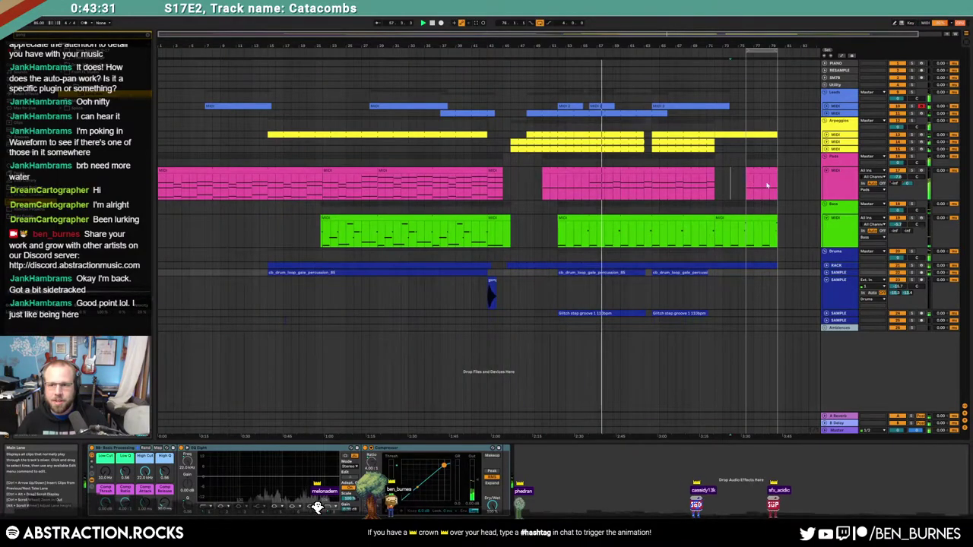
pyautogui.click(787, 185)
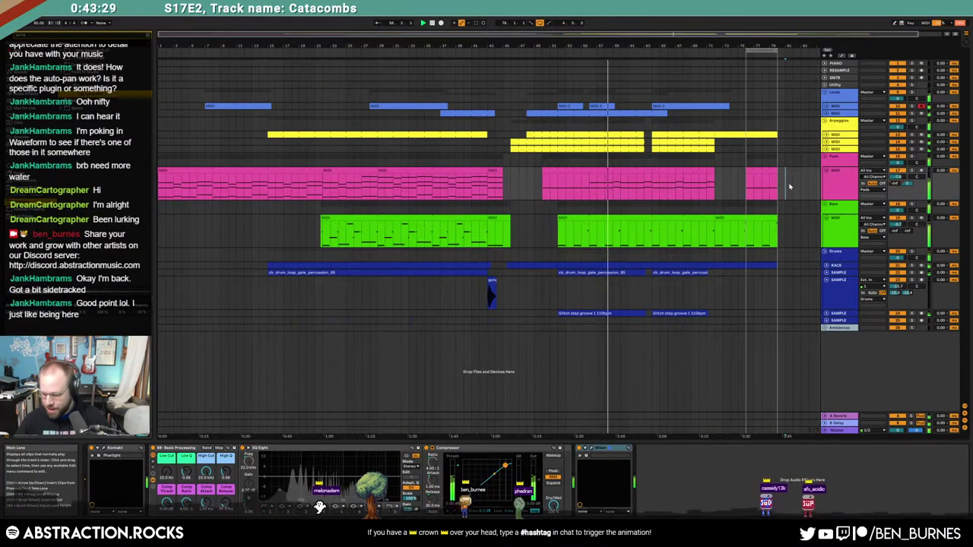
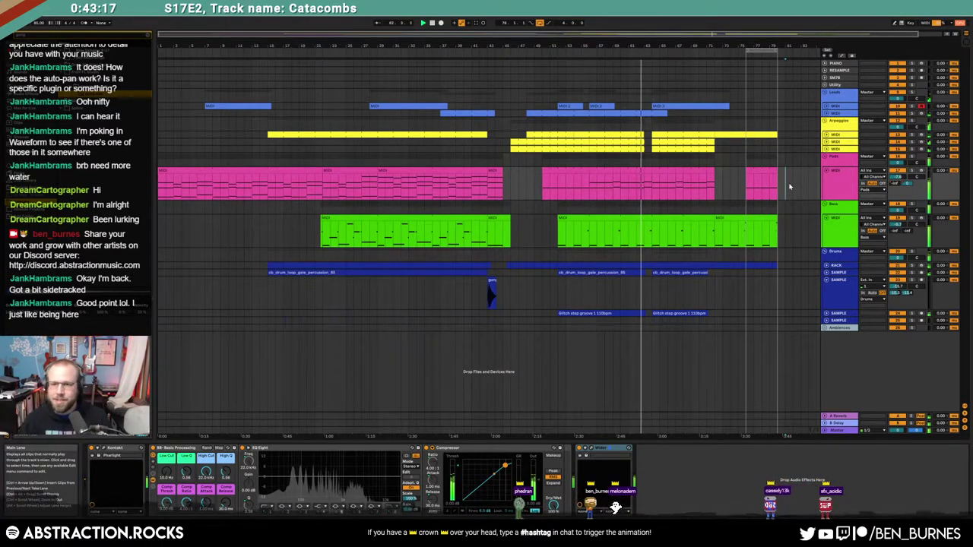
pyautogui.moveTo(893, 34); pyautogui.dragTo(894, 35)
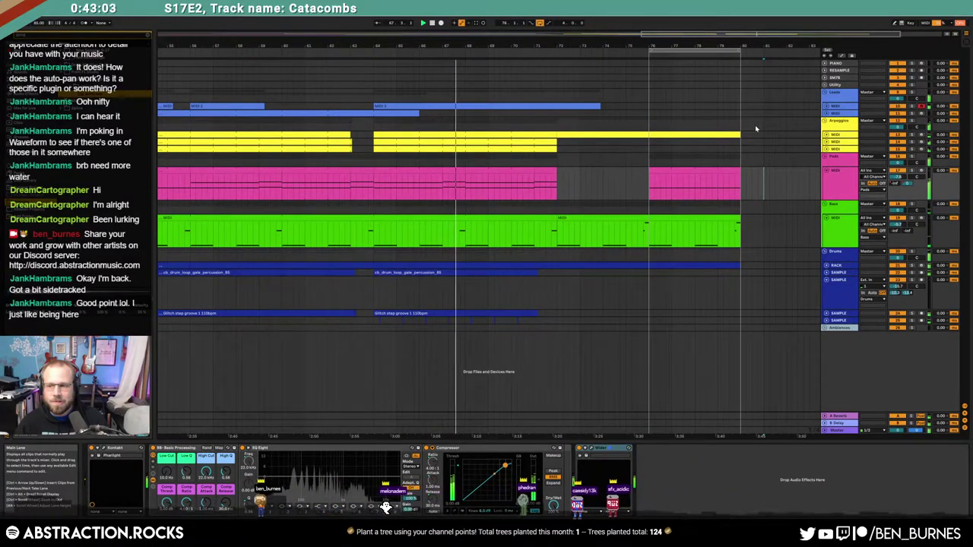
pyautogui.click(824, 265)
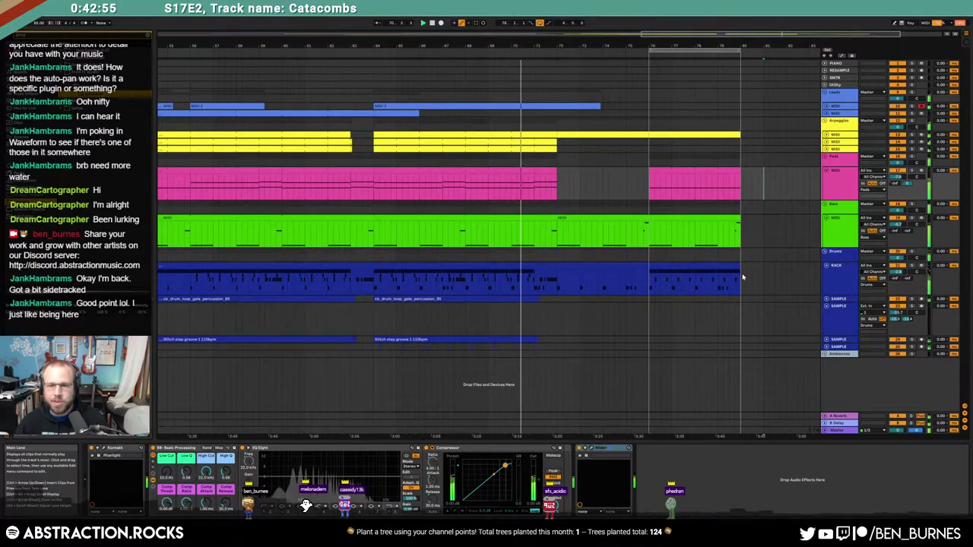
pyautogui.moveTo(329, 184); pyautogui.dragTo(644, 194)
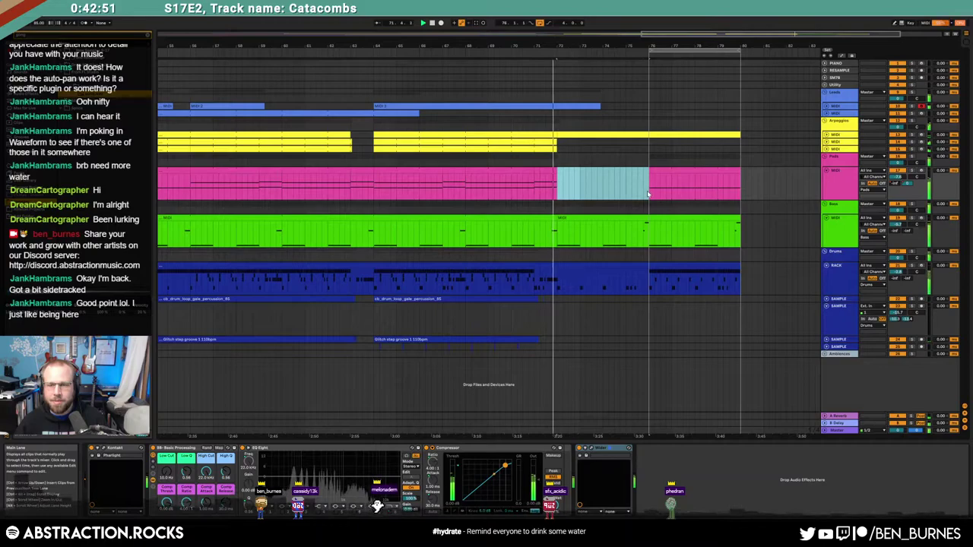
pyautogui.press('Delete')
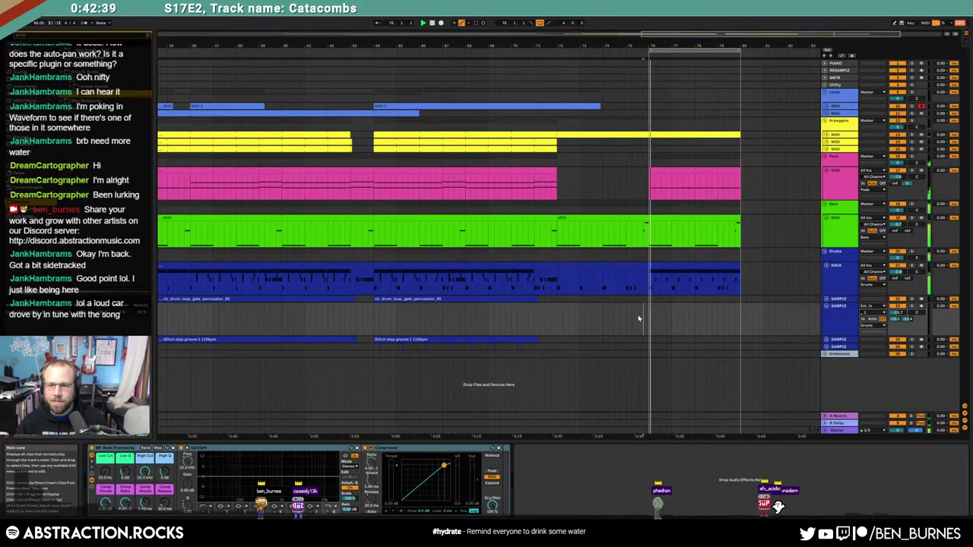
# Step: Examine the notes of the bass clip in bars 72–80
pyautogui.doubleClick(639, 232)
pyautogui.scroll(-5, 643, 443)
pyautogui.click(811, 482)
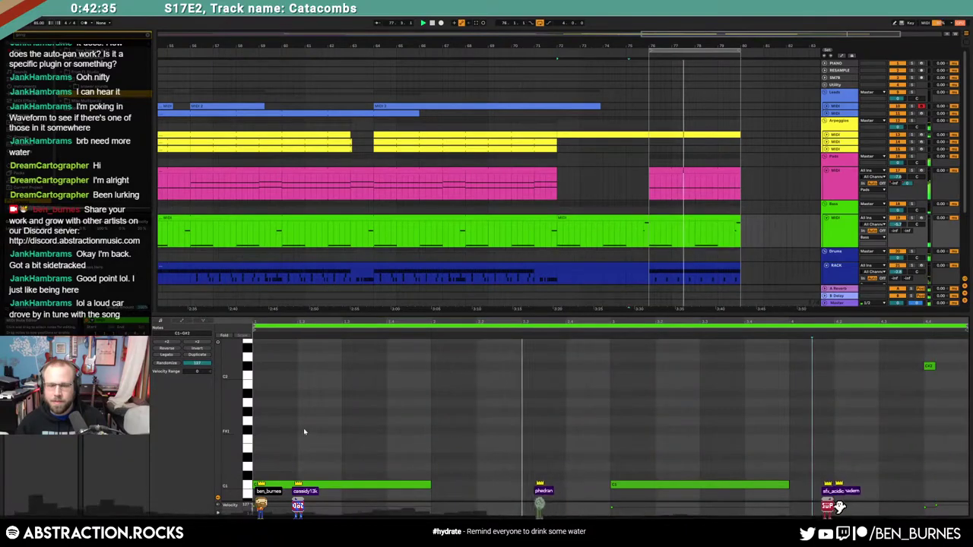
pyautogui.moveTo(242, 422); pyautogui.dragTo(232, 419)
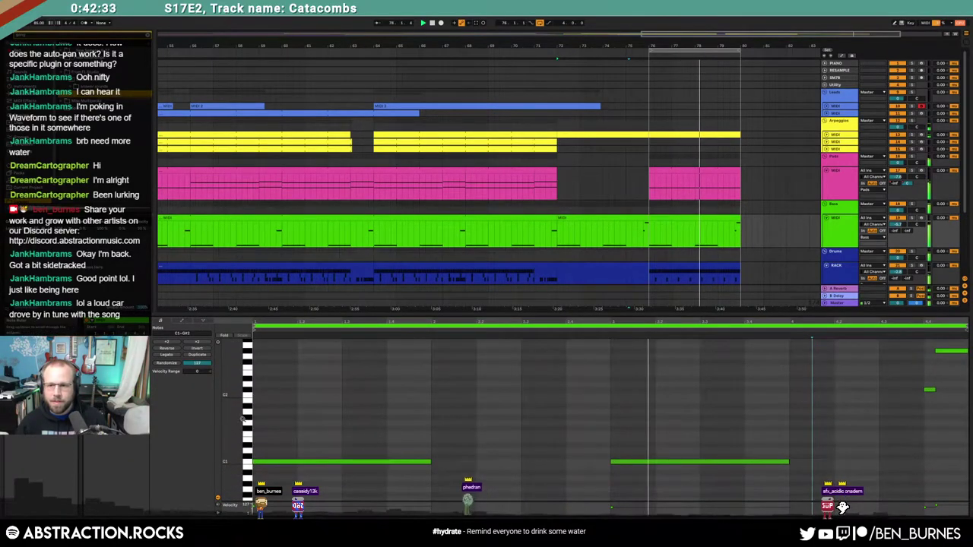
pyautogui.hotkey('shift', 'Tab')
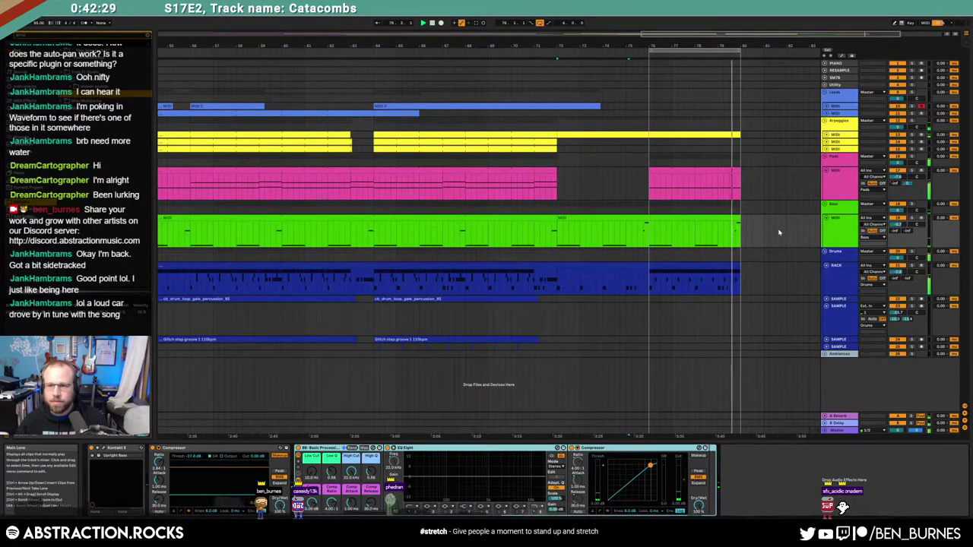
# Step: In the bar 76–80 pad clip, end the last C2 note at beat 4 of bar 79 and add a one-beat G#2 after it
pyautogui.click(720, 172)
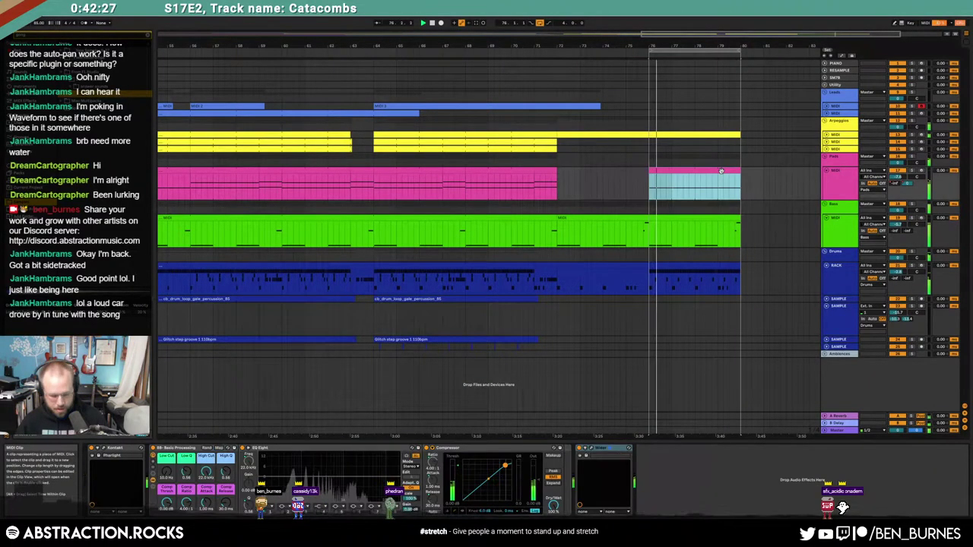
pyautogui.hotkey('shift', 'Tab')
pyautogui.click(895, 481)
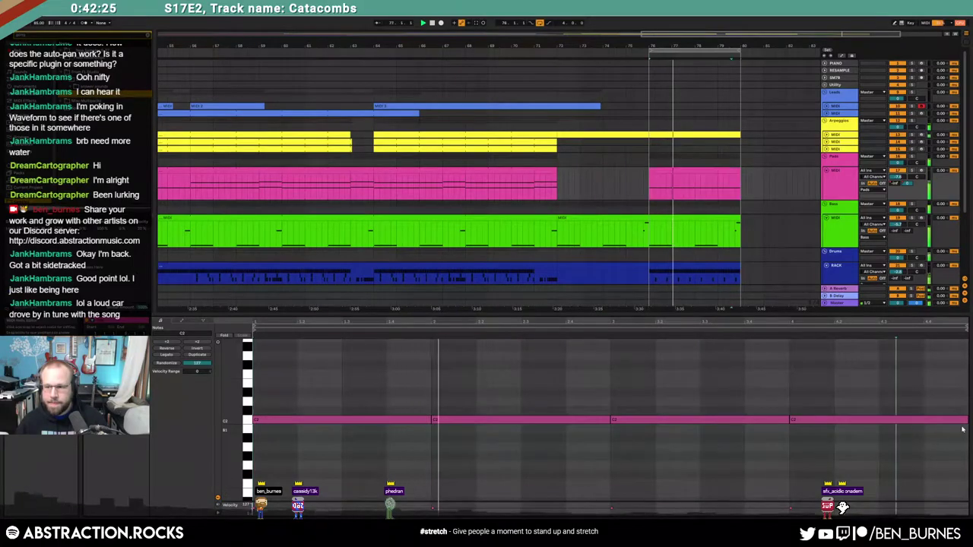
pyautogui.moveTo(967, 422); pyautogui.dragTo(923, 420)
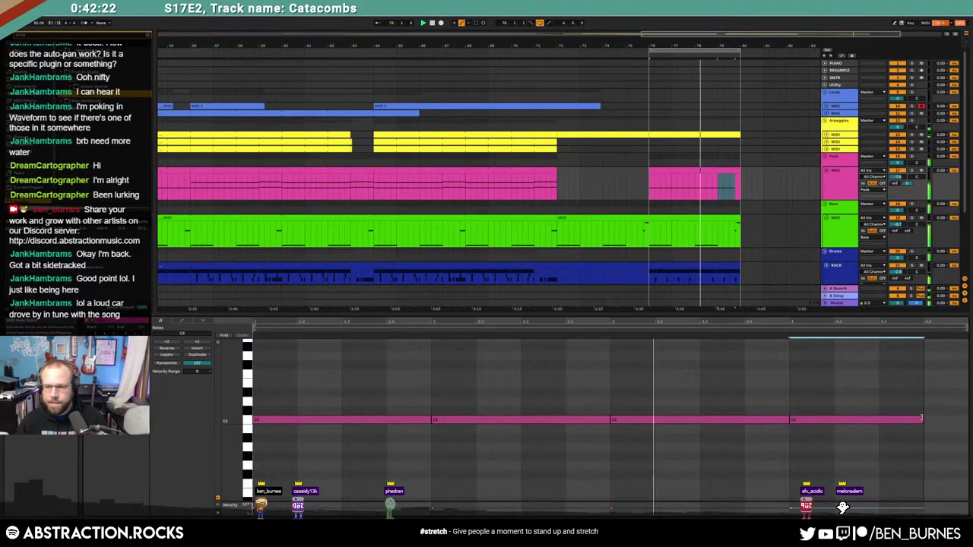
pyautogui.click(926, 351)
pyautogui.moveTo(926, 350); pyautogui.dragTo(967, 347)
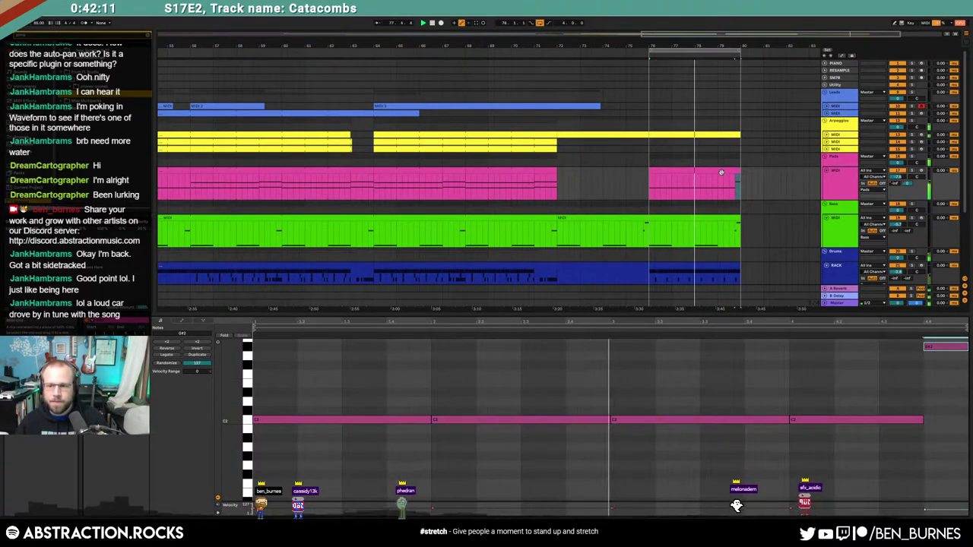
# Step: Add a one-beat G2 pad note on beat 4 of bar 77 and shorten the second C2 note to end where it starts
pyautogui.doubleClick(568, 355)
pyautogui.moveTo(595, 356); pyautogui.dragTo(609, 356)
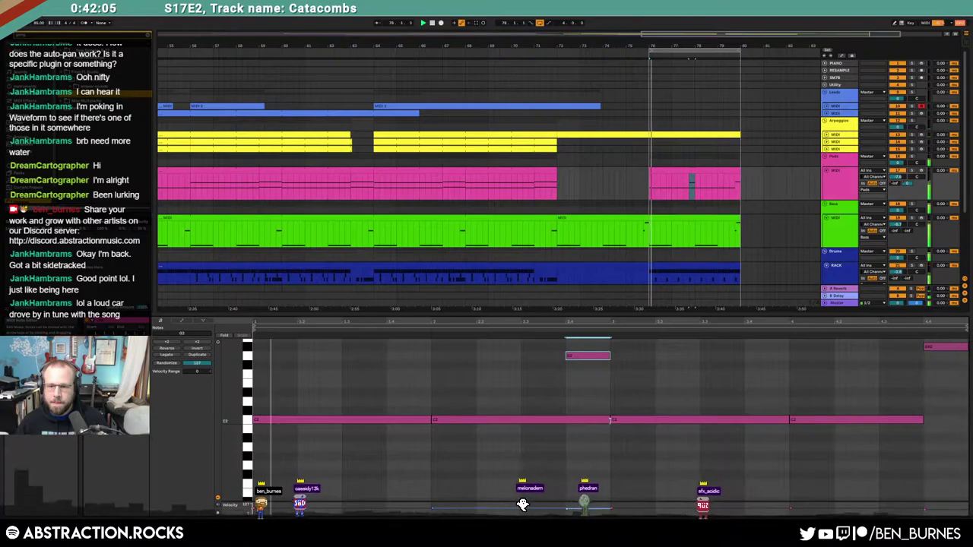
pyautogui.moveTo(609, 424); pyautogui.dragTo(565, 424)
pyautogui.click(694, 443)
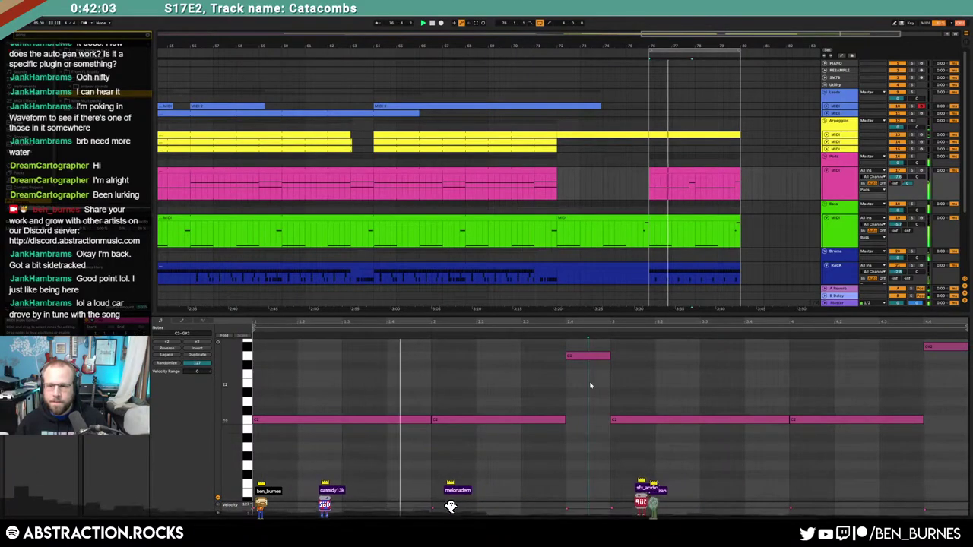
# Step: Duplicate the pad clip at bar 76 to bar 80, and in the copy extend the second C2 note over the deleted short high note
pyautogui.click(585, 355)
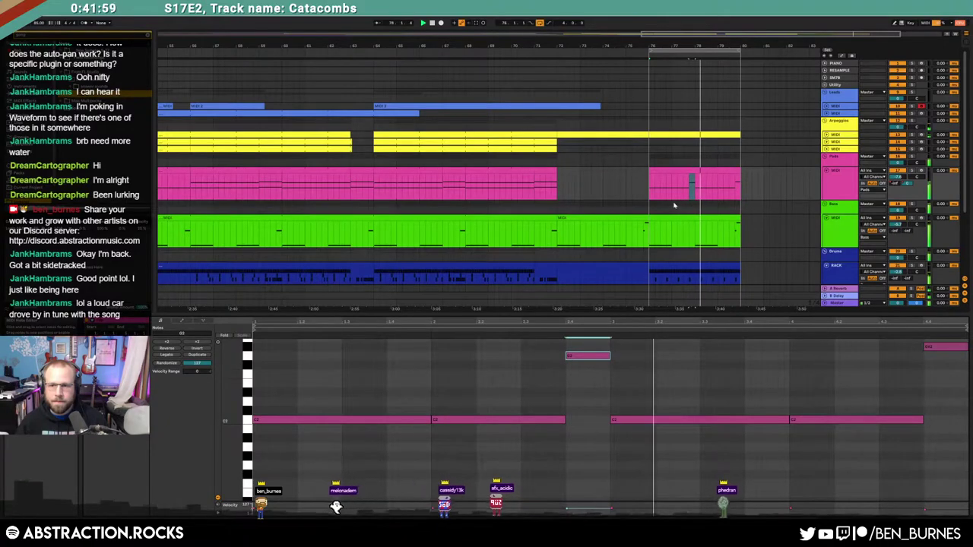
pyautogui.click(672, 171)
pyautogui.hotkey('ctrl', 'd')
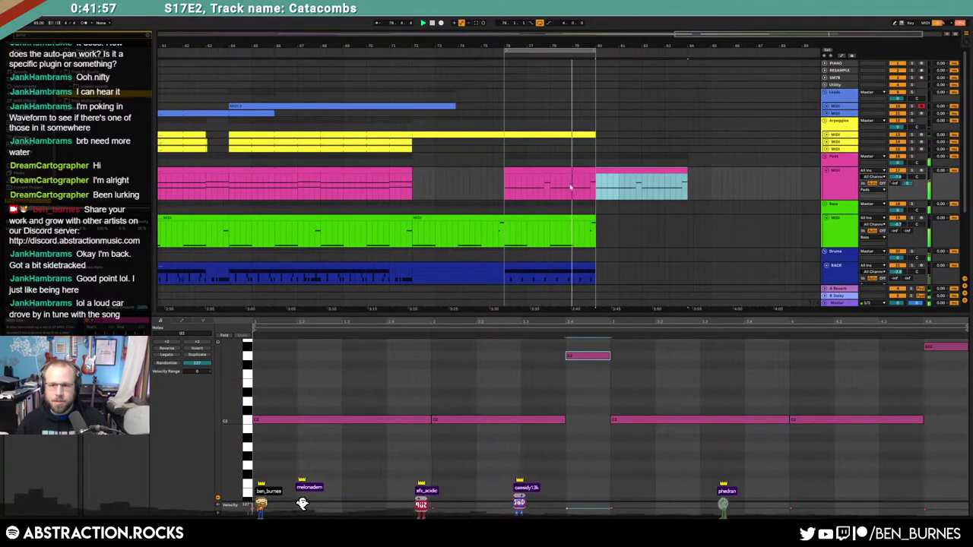
pyautogui.moveTo(565, 422); pyautogui.dragTo(611, 428)
pyautogui.doubleClick(603, 356)
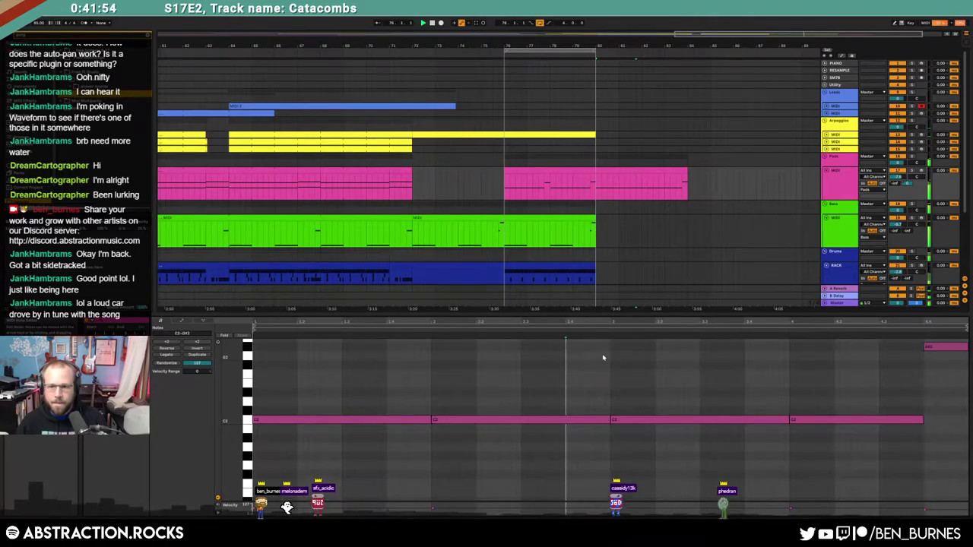
# Step: Extend the first arpeggio clip, the bass clip, the looped drum rack clip and the arrangement loop to bar 84
pyautogui.click(594, 137)
pyautogui.hotkey('ctrl', 'd')
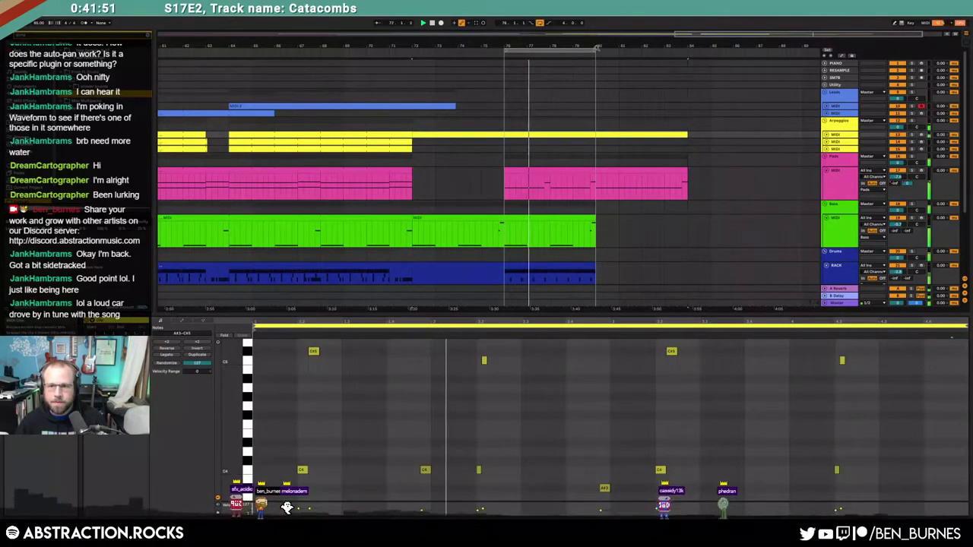
pyautogui.moveTo(596, 47); pyautogui.dragTo(688, 70)
pyautogui.moveTo(595, 218); pyautogui.dragTo(687, 219)
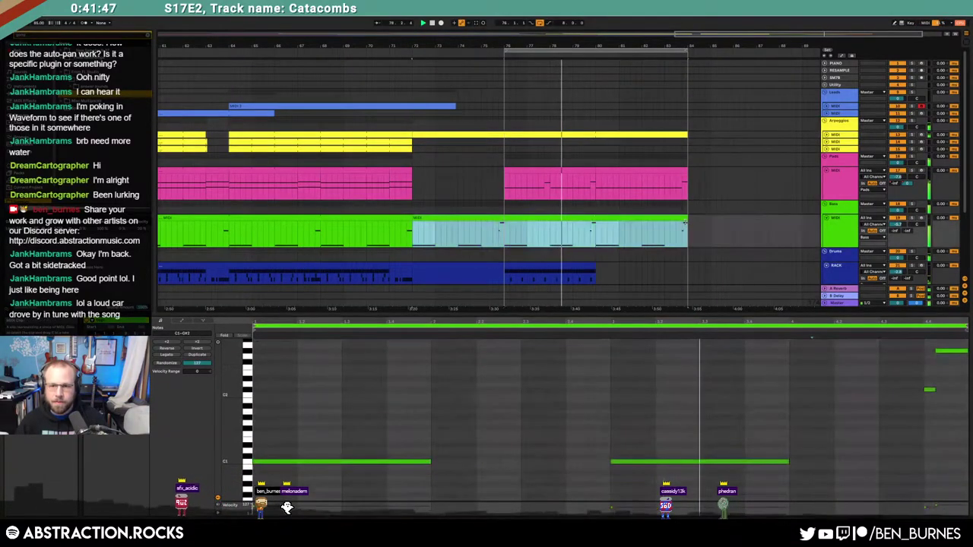
pyautogui.moveTo(594, 266); pyautogui.dragTo(689, 266)
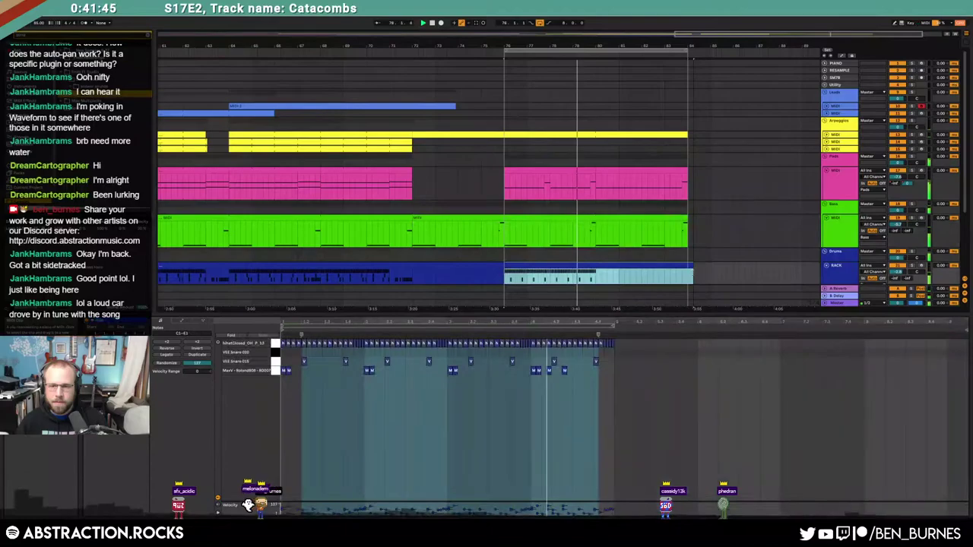
pyautogui.click(114, 345)
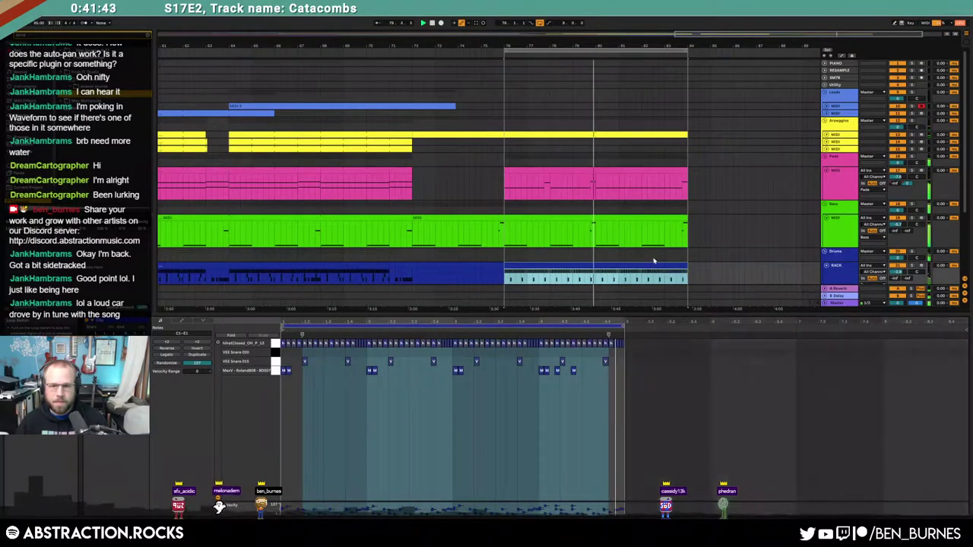
# Step: Swap the two pad clips so the version without the mid-clip high note starts at bar 76 and the other at bar 80
pyautogui.hotkey('shift', 'Tab')
pyautogui.click(577, 171)
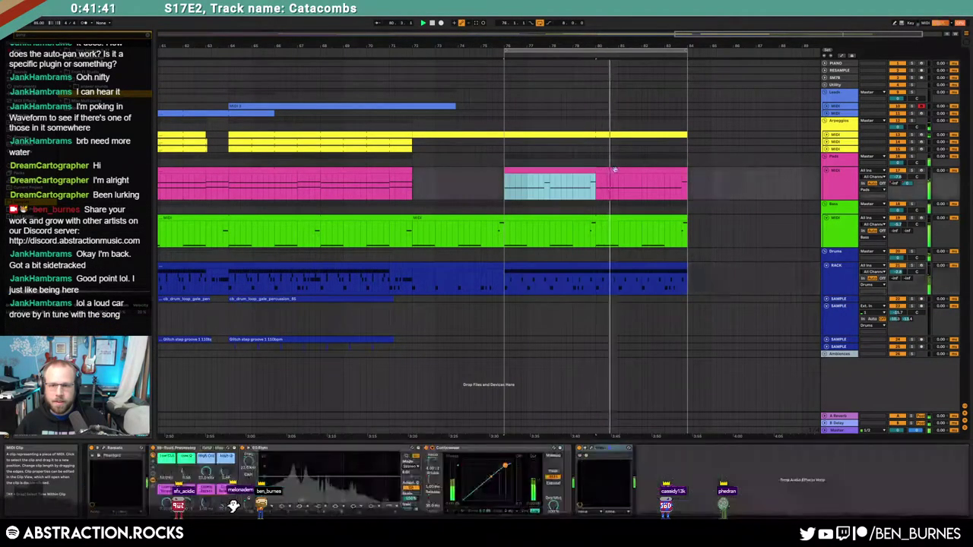
pyautogui.click(612, 170)
pyautogui.moveTo(571, 170); pyautogui.dragTo(661, 171)
pyautogui.click(502, 179)
pyautogui.hotkey('ctrl', 'v')
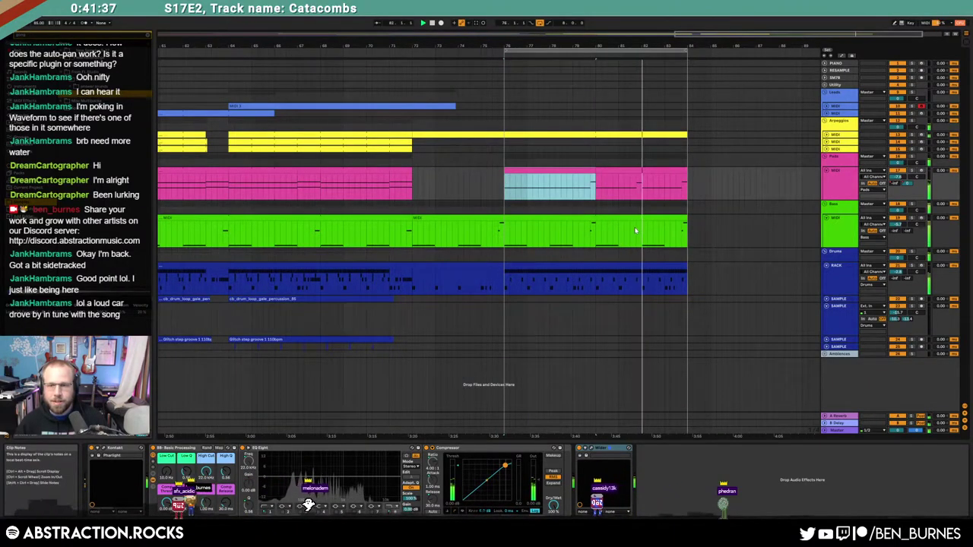
pyautogui.hotkey('shift', 'Tab')
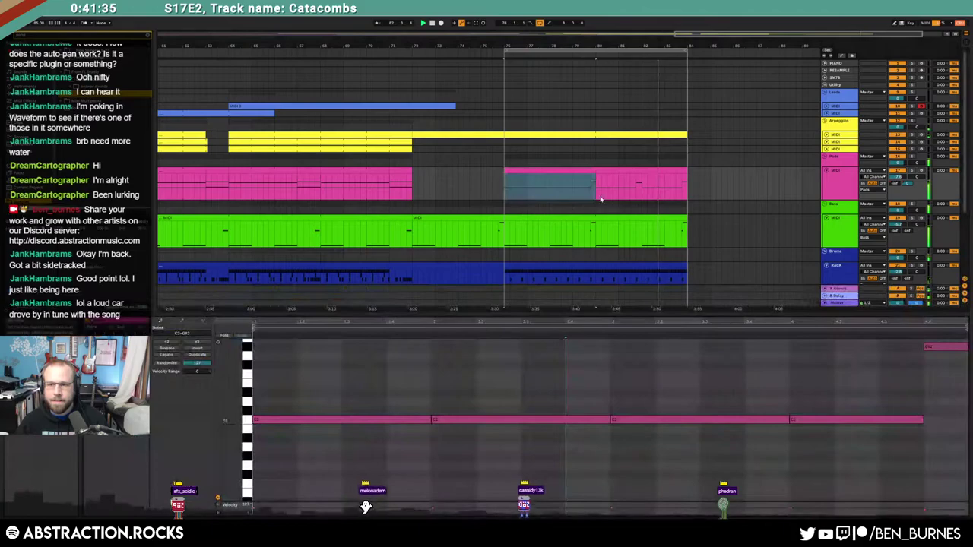
# Step: Loop bars 80 to 84, separate that range of the first arpeggio track into its own clip and open its notes
pyautogui.hotkey('shift', 'Tab')
pyautogui.click(618, 169)
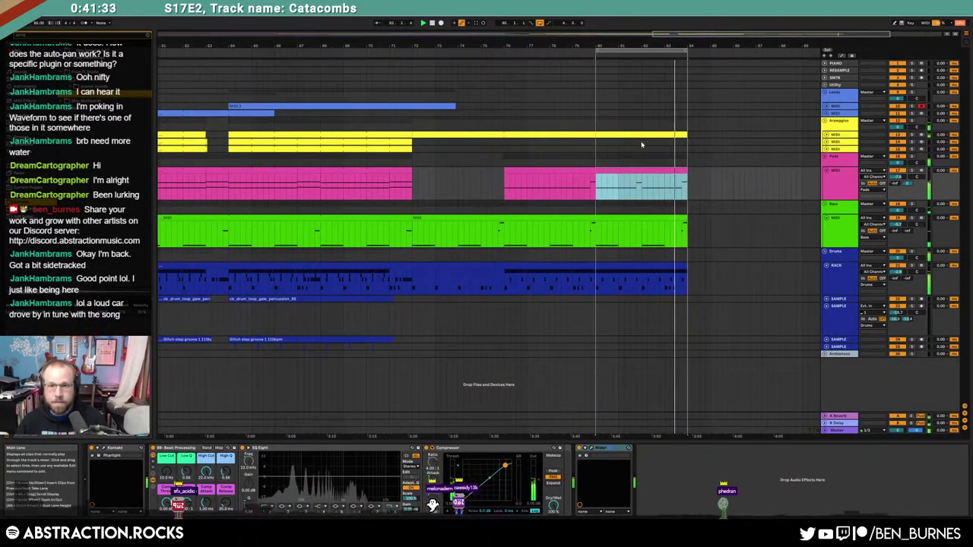
pyautogui.click(826, 135)
pyautogui.click(609, 152)
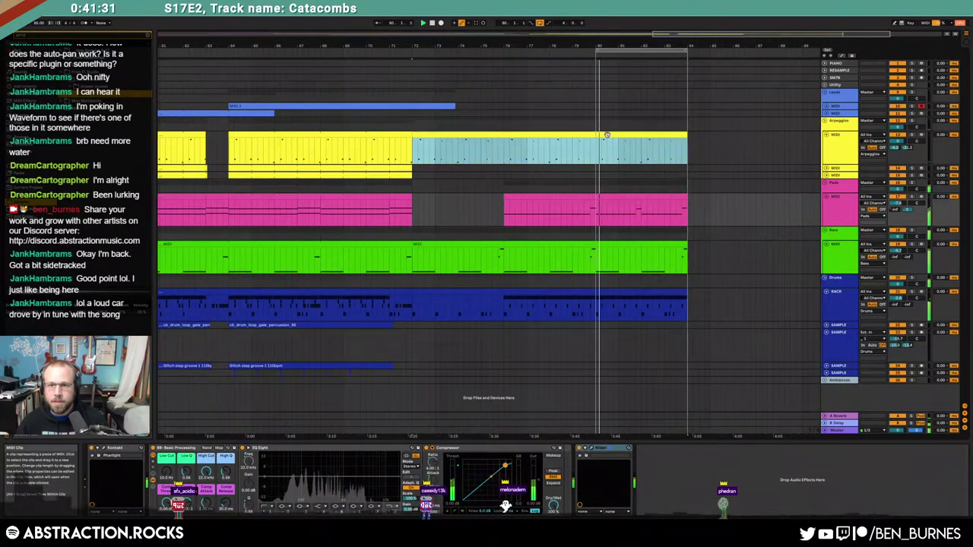
pyautogui.moveTo(608, 152); pyautogui.dragTo(677, 149)
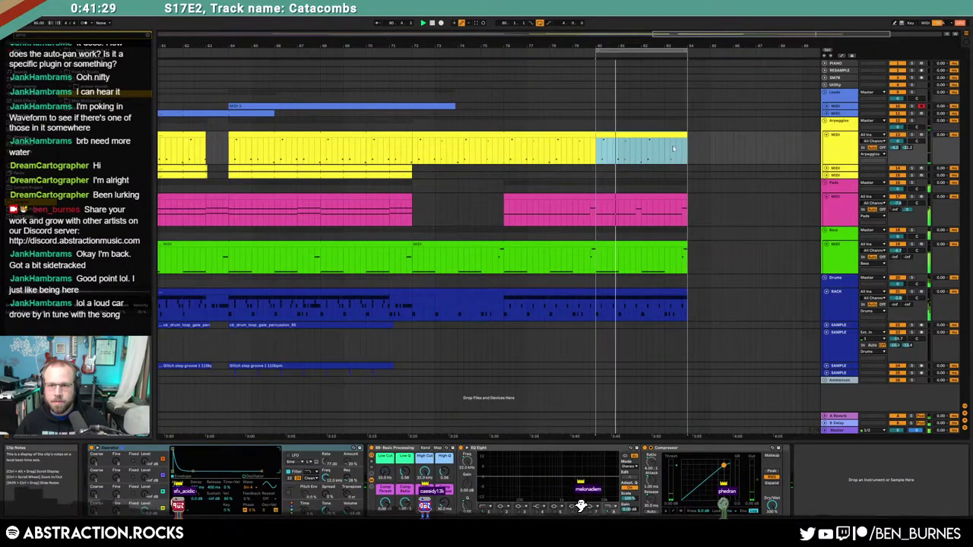
pyautogui.doubleClick(664, 134)
# Step: Add two short C#5 notes near the start of the clip's bar 2 and four rapid C#5 notes at beat 3.4
pyautogui.click(432, 397)
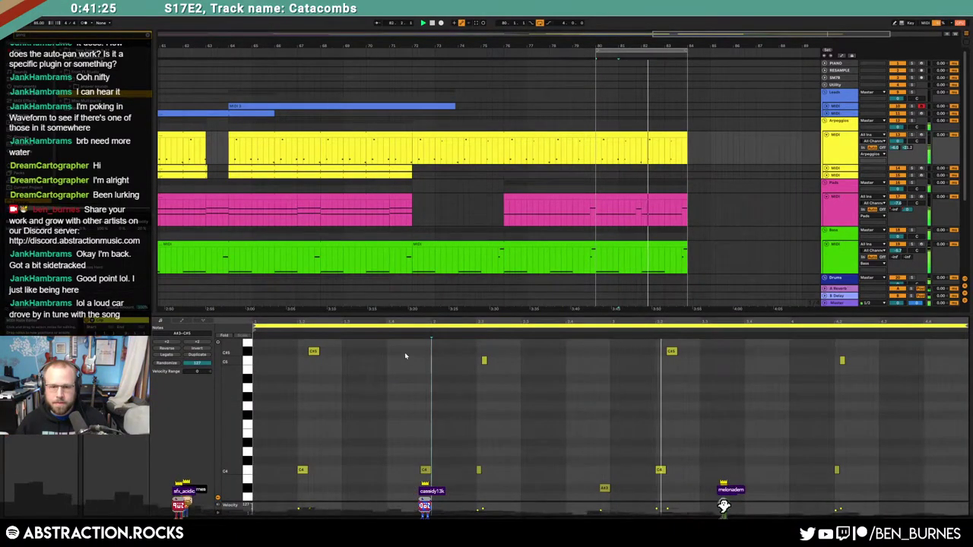
pyautogui.doubleClick(400, 351)
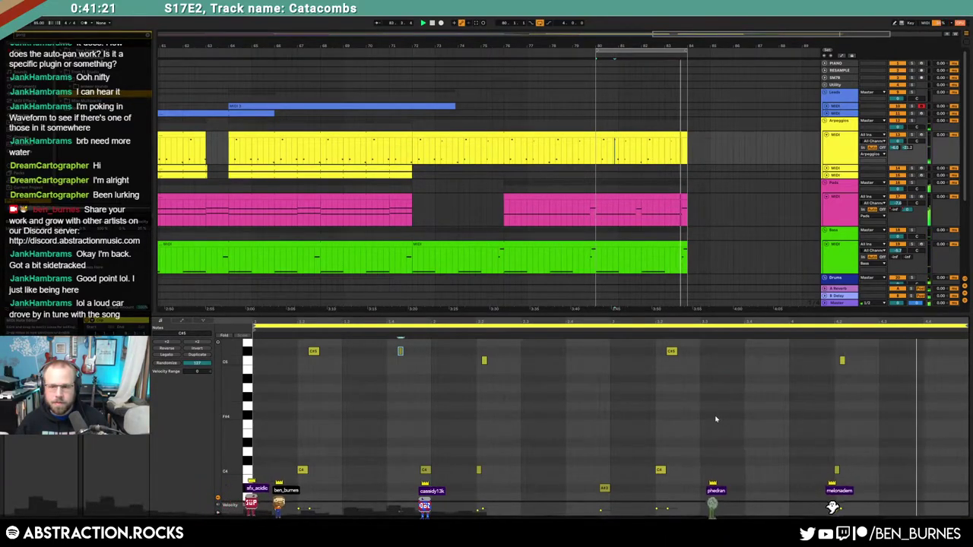
pyautogui.doubleClick(389, 352)
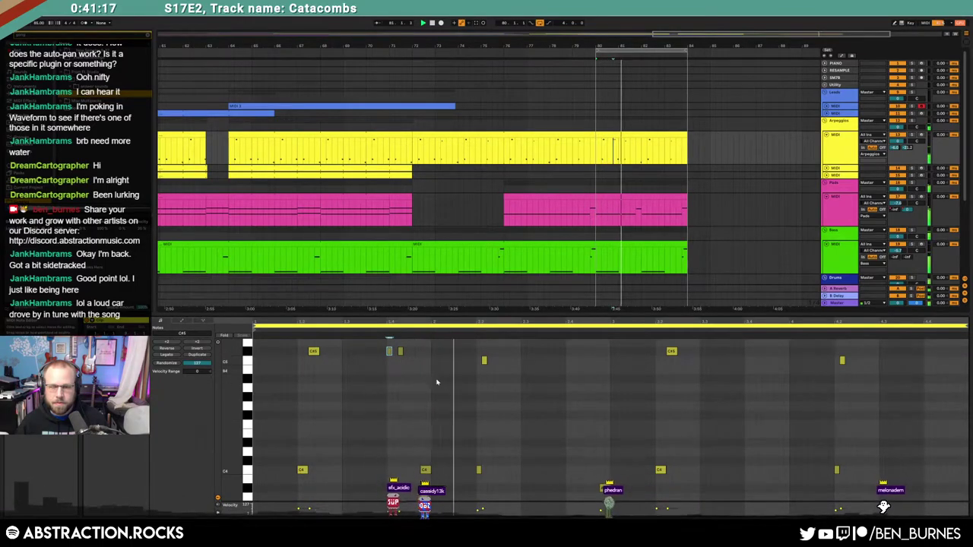
pyautogui.moveTo(375, 344); pyautogui.dragTo(416, 361)
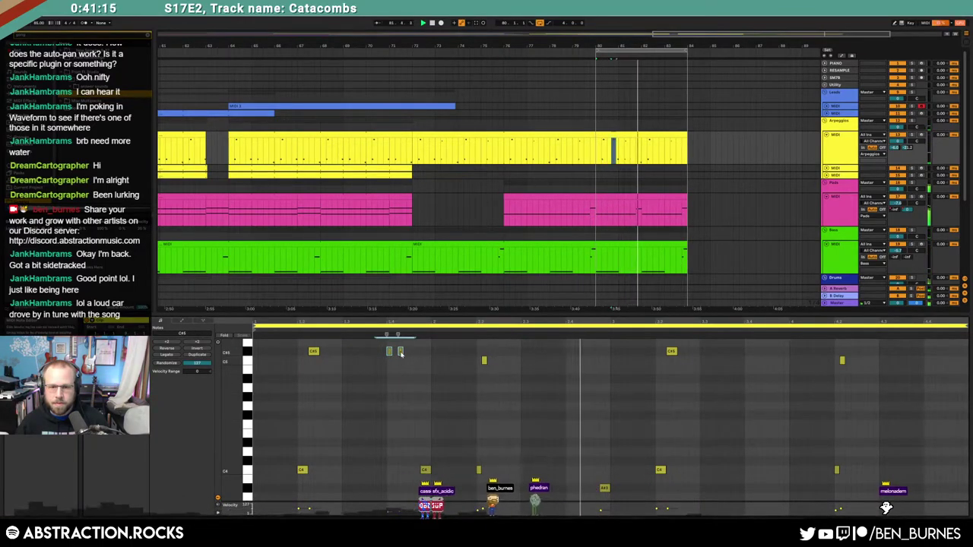
pyautogui.press('Right')
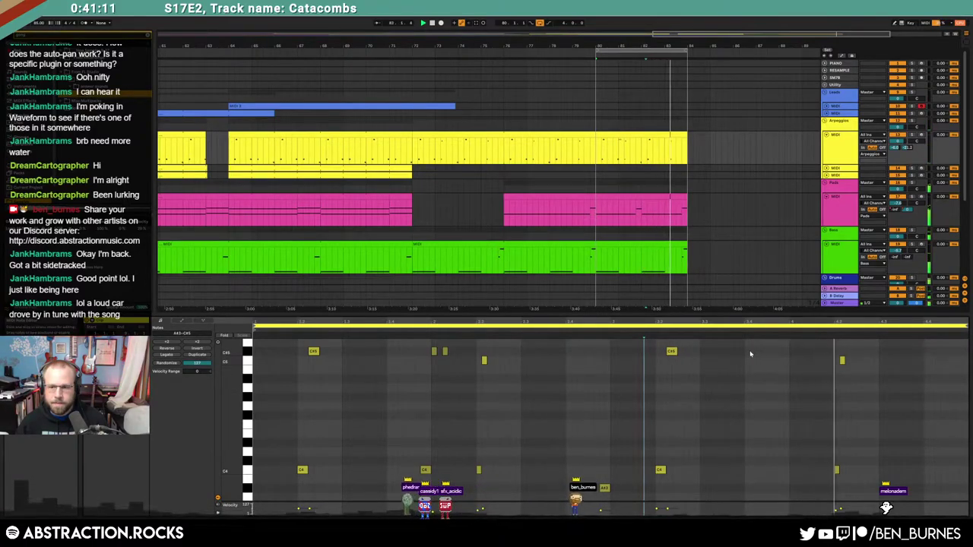
pyautogui.moveTo(747, 352); pyautogui.dragTo(764, 352)
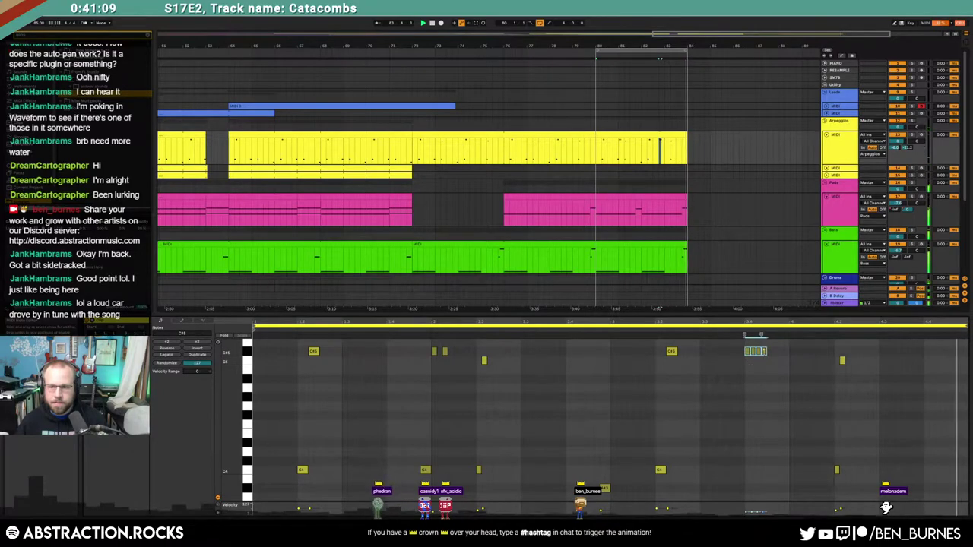
pyautogui.click(700, 299)
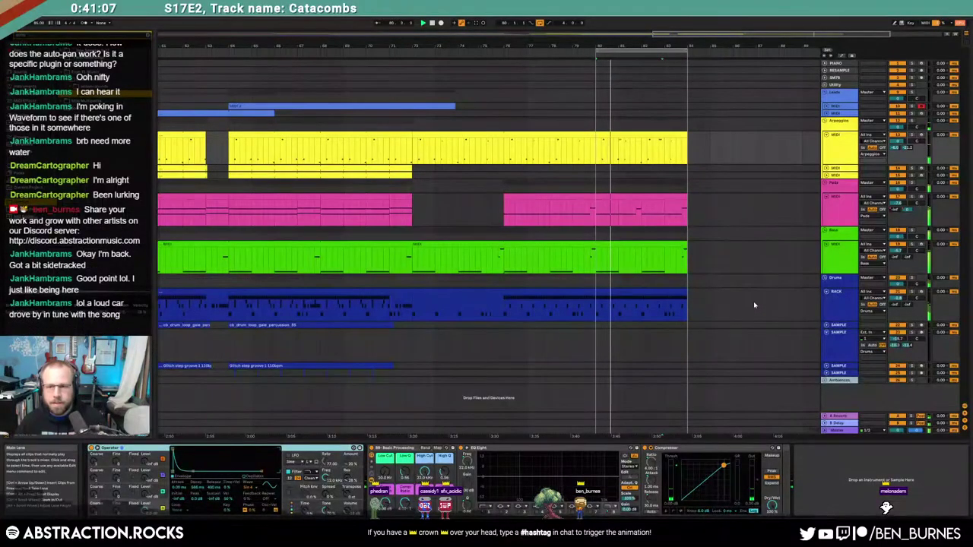
# Step: Shift the pair of short C#5 notes and the C4 note around the start of bar 2 slightly earlier in the arpeggio clip
pyautogui.doubleClick(632, 135)
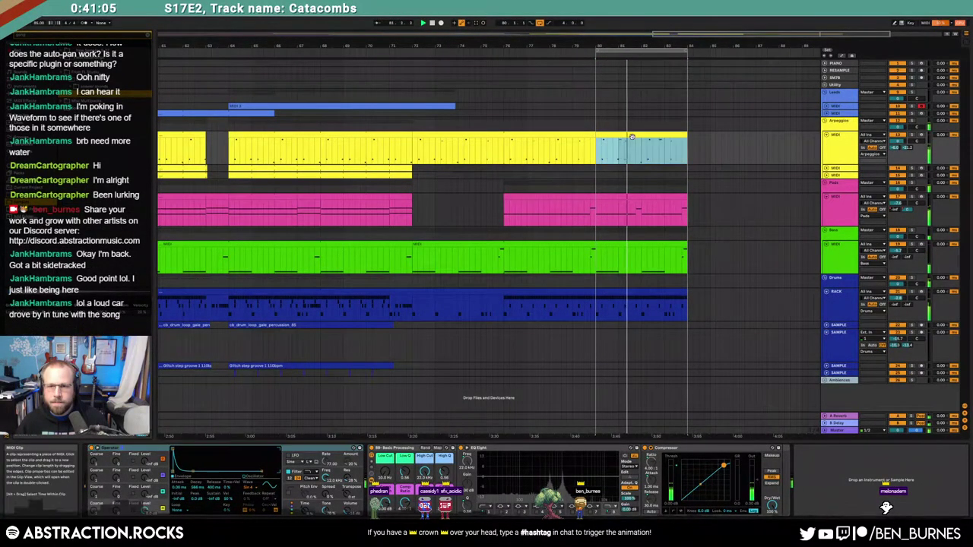
pyautogui.moveTo(428, 344); pyautogui.dragTo(450, 358)
pyautogui.press('Left')
pyautogui.press('Left')
pyautogui.click(425, 470)
pyautogui.press('Left')
pyautogui.press('Left')
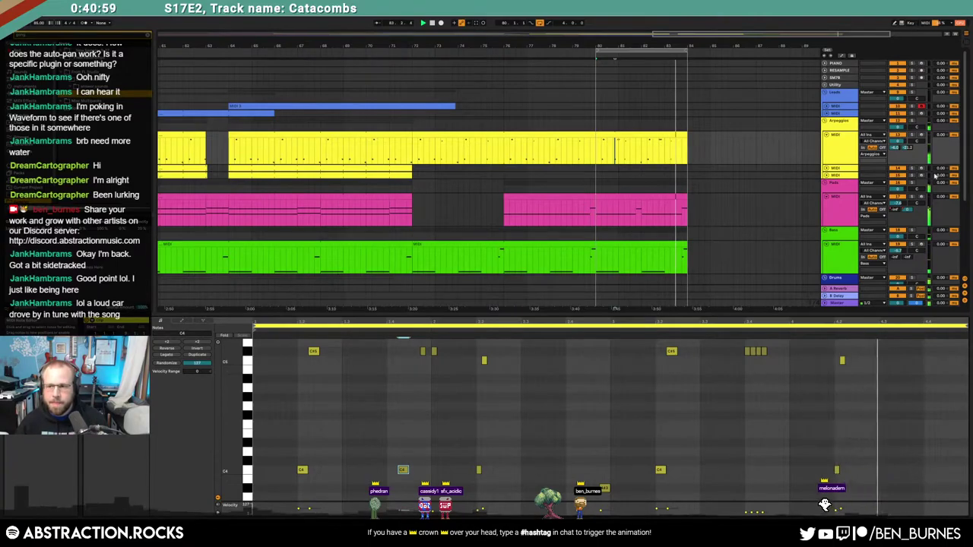
# Step: Raise the first arpeggio track's B-Delay send automation from bar 80 onward
pyautogui.press('a')
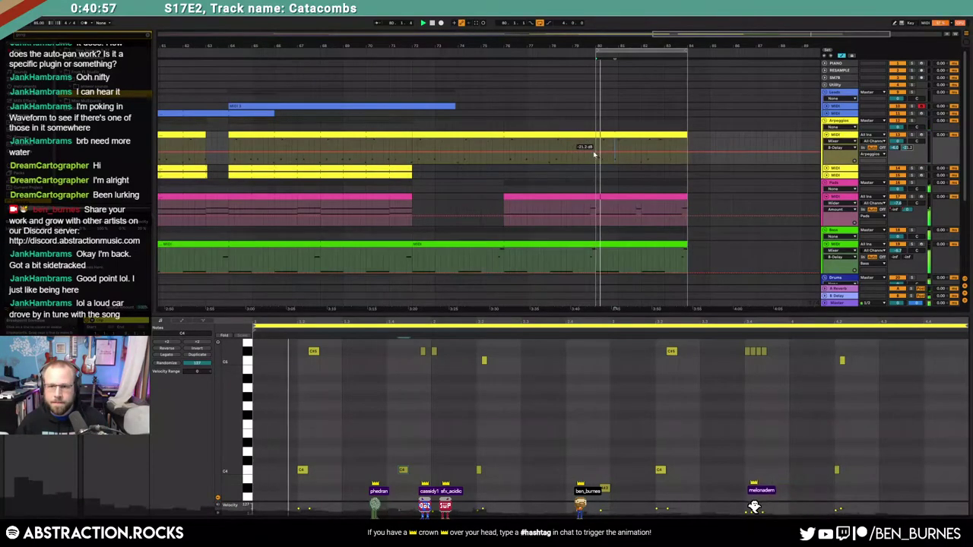
pyautogui.moveTo(599, 155); pyautogui.dragTo(599, 146)
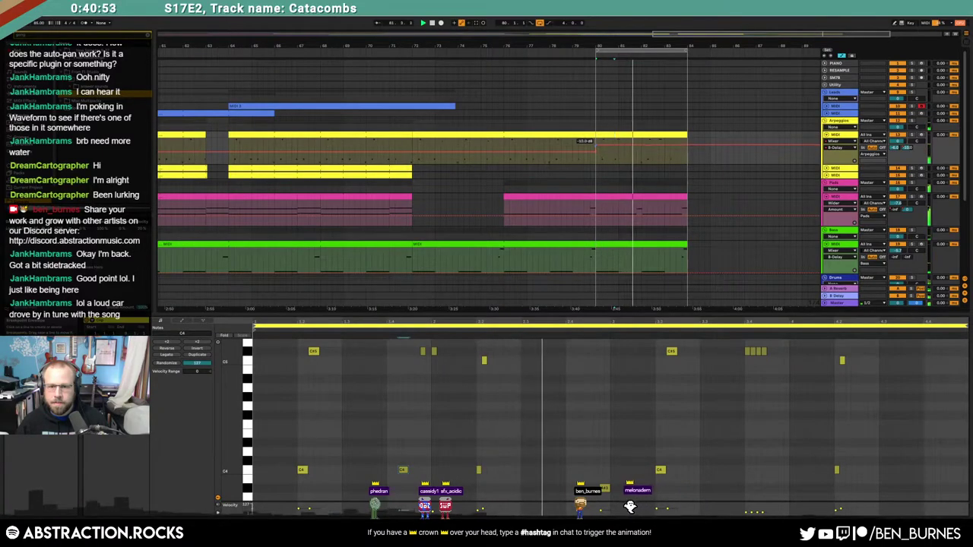
pyautogui.moveTo(598, 144); pyautogui.dragTo(597, 146)
# Step: Draw rising velocities across the four rapid C#5 notes at beat 3.4 of the arpeggio clip
pyautogui.moveTo(744, 369); pyautogui.dragTo(768, 347)
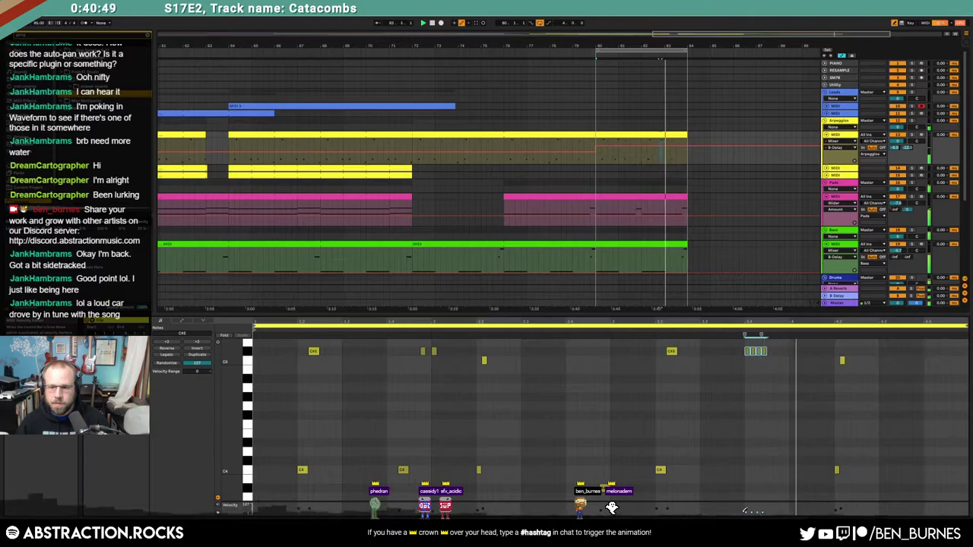
pyautogui.moveTo(766, 505); pyautogui.dragTo(766, 505)
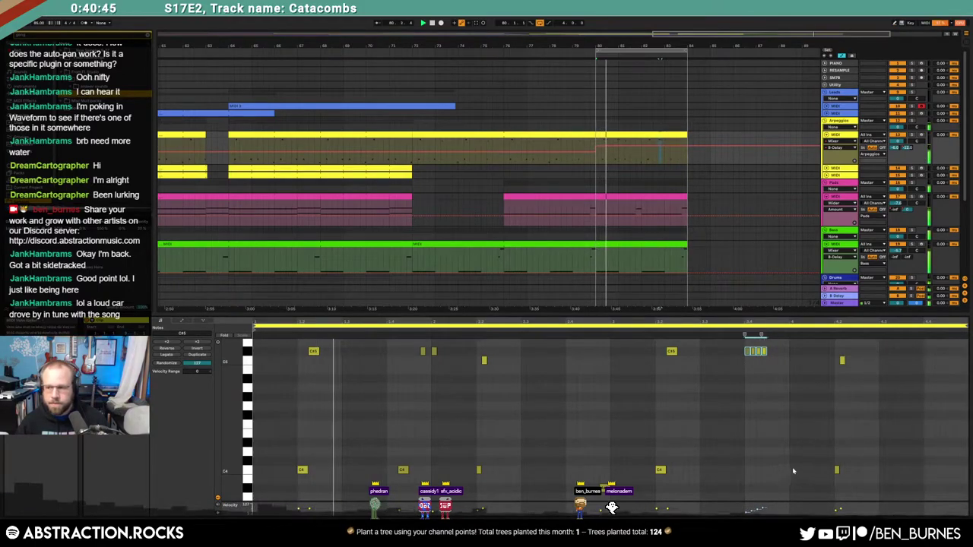
pyautogui.click(757, 156)
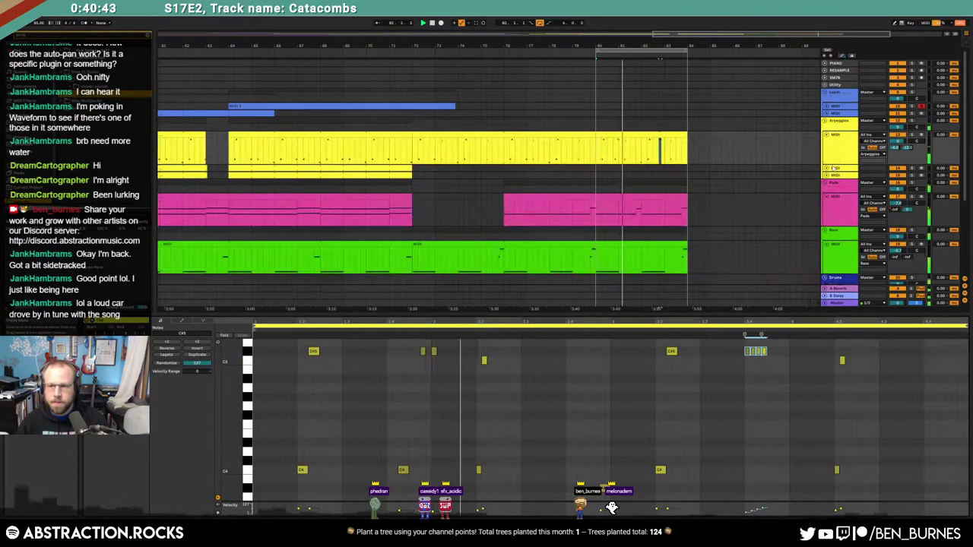
pyautogui.click(672, 141)
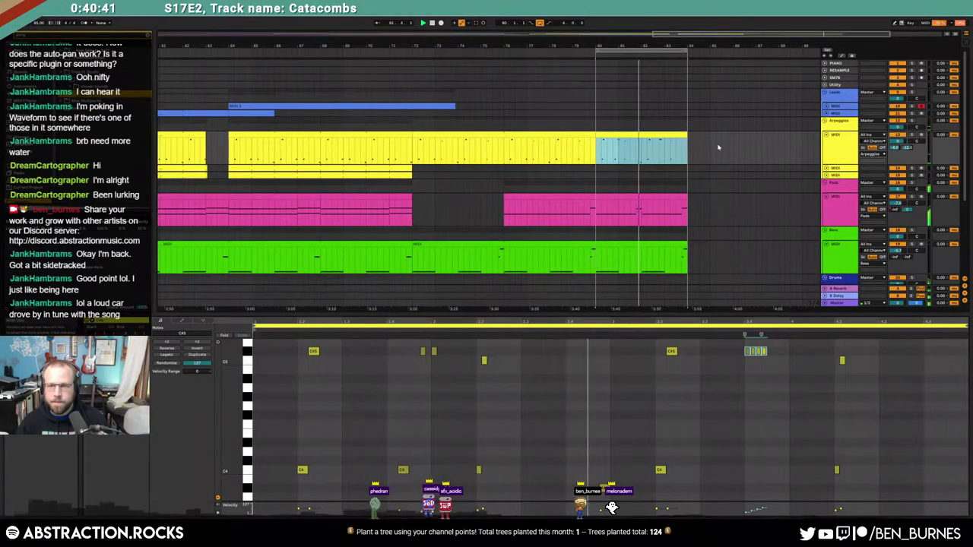
pyautogui.click(718, 146)
# Step: Unfold the second arpeggio track and insert an empty one-bar MIDI clip at bar 80
pyautogui.scroll(-4, 722, 156)
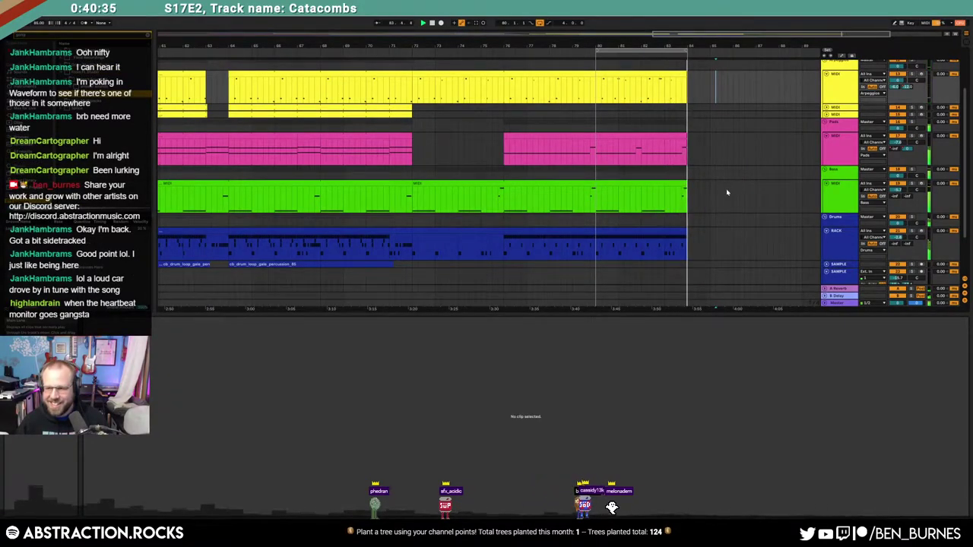
pyautogui.scroll(-2, 719, 199)
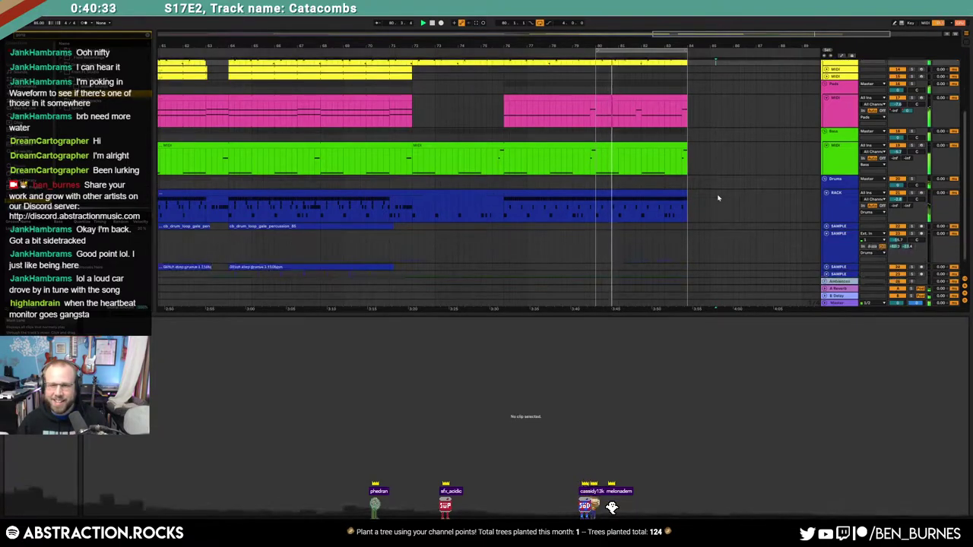
pyautogui.hotkey('shift', 'Tab')
pyautogui.press('a')
pyautogui.press('a')
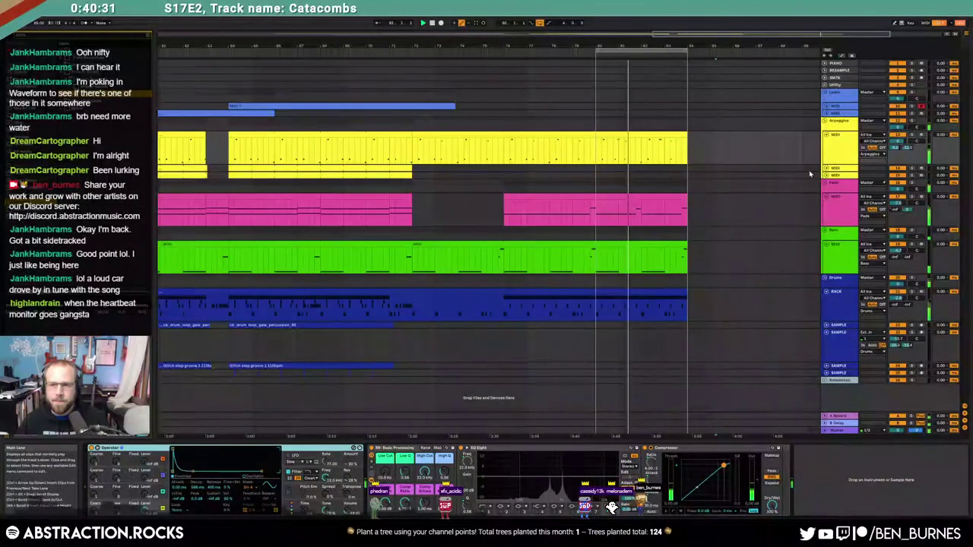
pyautogui.click(828, 168)
pyautogui.doubleClick(596, 178)
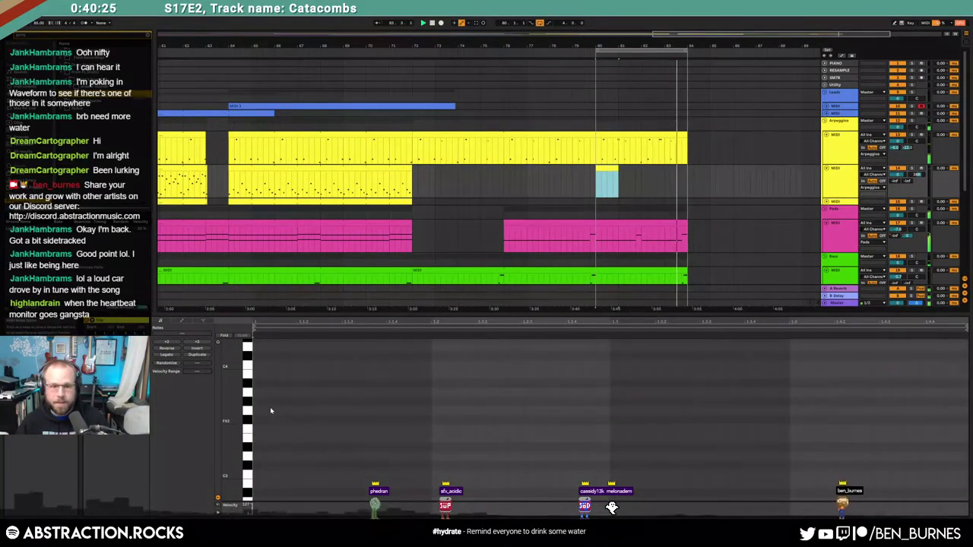
# Step: Draw a one-beat C4 note at the start of the new clip and loop the clip out to bar 84
pyautogui.moveTo(255, 367)
pyautogui.mouseDown()
pyautogui.moveTo(425, 366)
pyautogui.moveTo(432, 347)
pyautogui.mouseUp()
pyautogui.click(619, 173)
pyautogui.moveTo(615, 169); pyautogui.dragTo(687, 172)
pyautogui.click(106, 342)
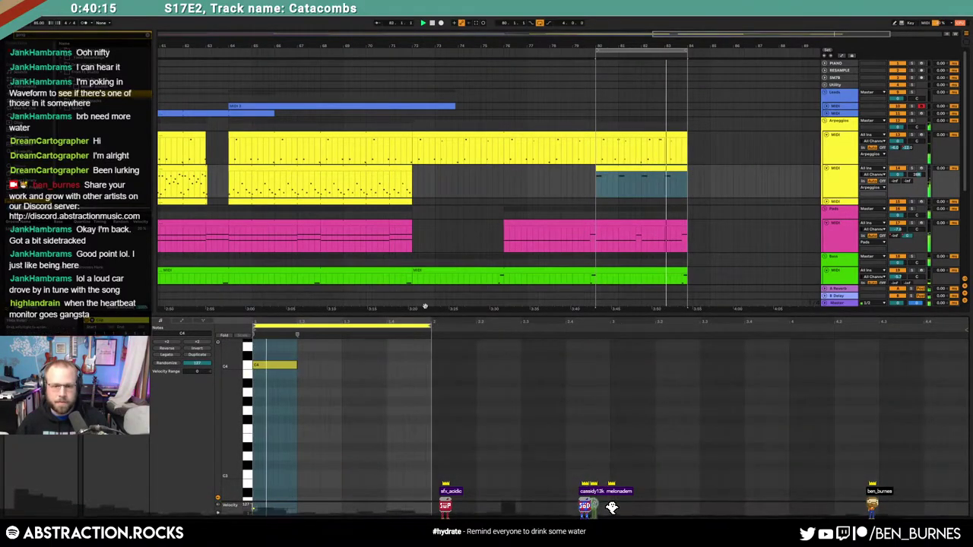
# Step: Consolidate the looped C4 clip into a single four-bar clip with individually editable notes
pyautogui.click(323, 388)
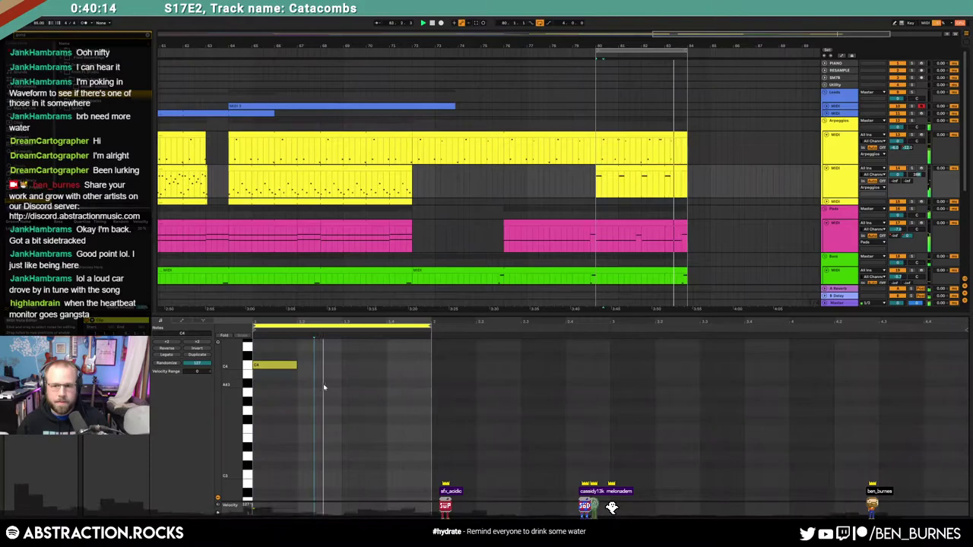
pyautogui.click(635, 183)
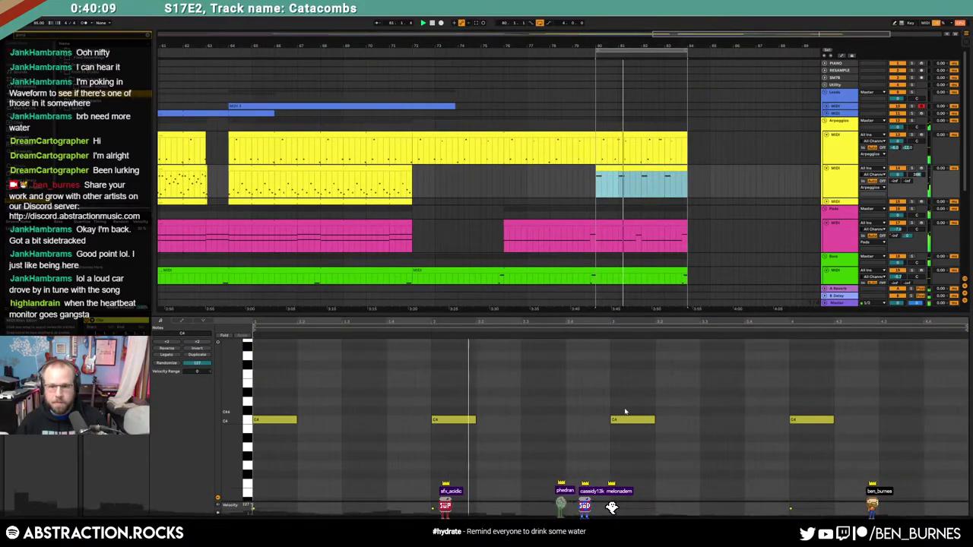
# Step: Raise the third C4 note of the four-bar arpeggio clip a semitone to C#4
pyautogui.moveTo(640, 395); pyautogui.dragTo(637, 442)
pyautogui.press('Up')
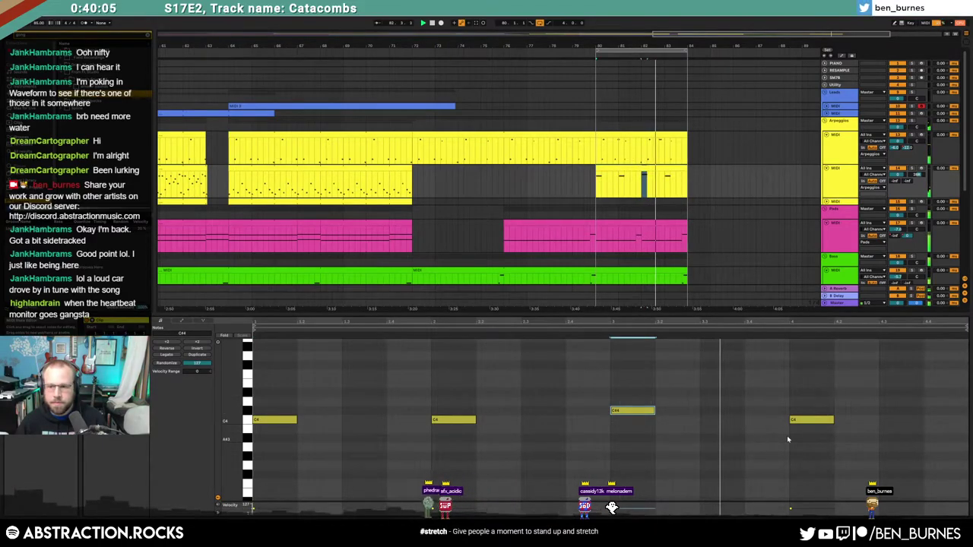
pyautogui.click(618, 168)
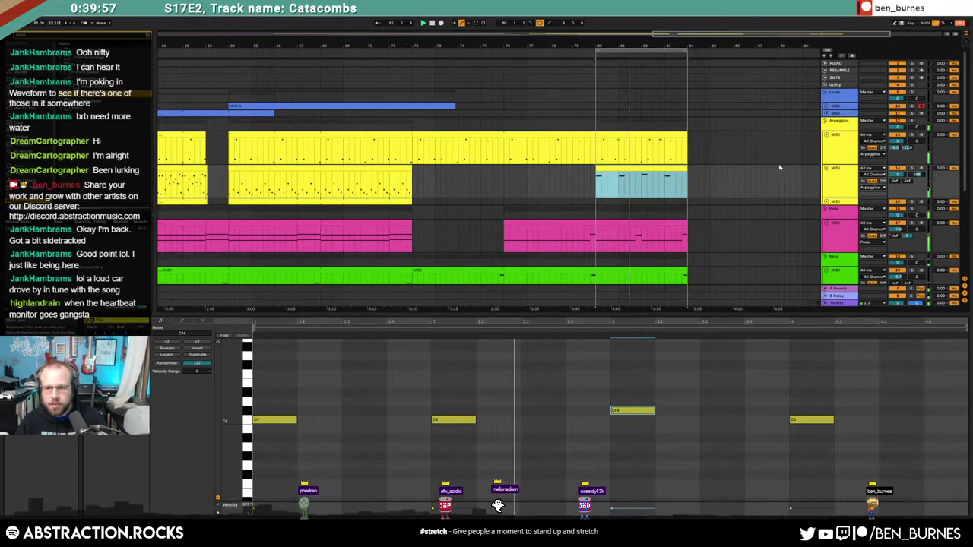
# Step: Insert a new MIDI track directly below the existing bass track and clear the browser search
pyautogui.scroll(-3, 778, 167)
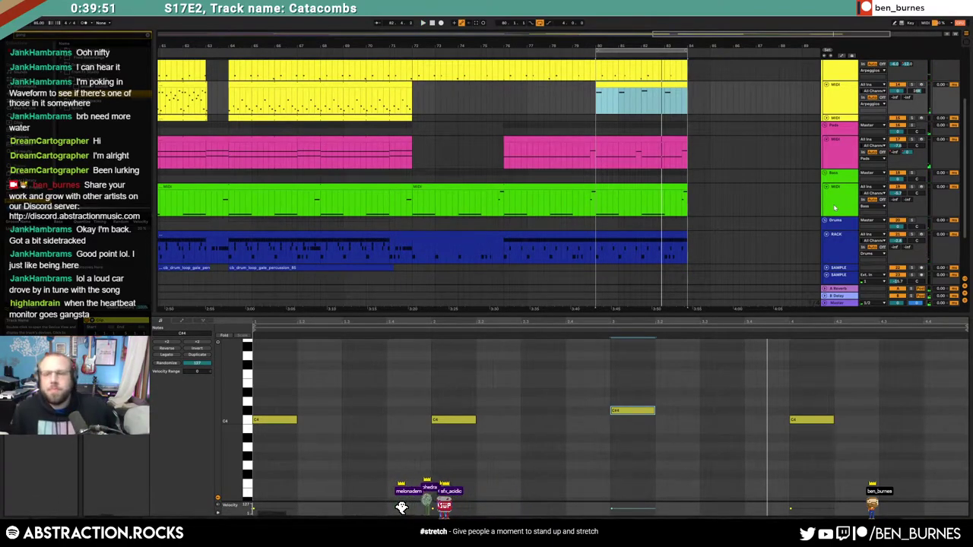
pyautogui.click(834, 206)
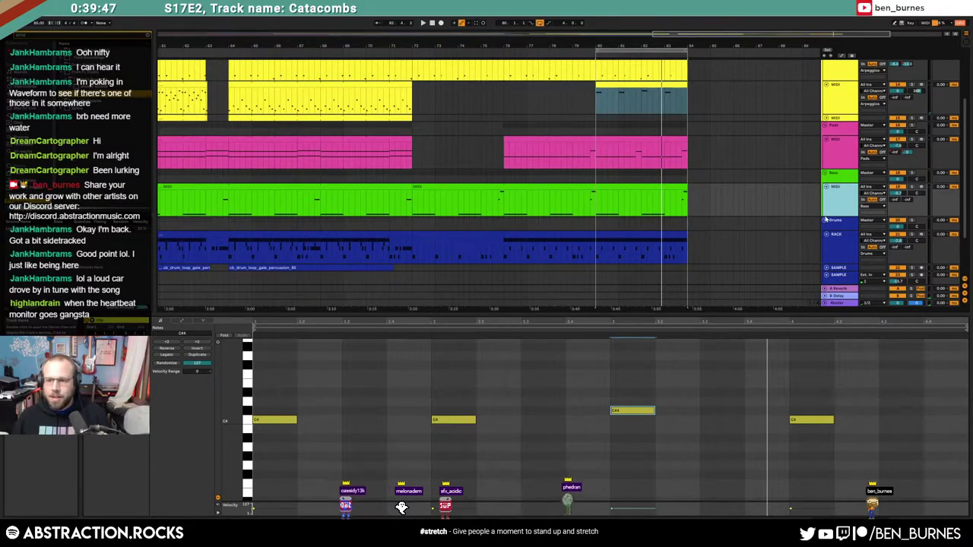
pyautogui.hotkey('ctrl', 'shift', 't')
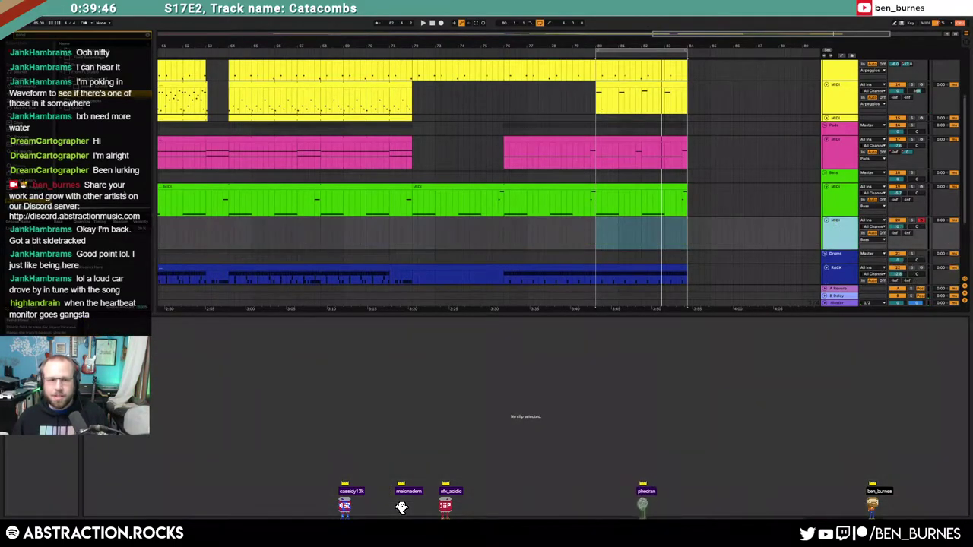
pyautogui.click(147, 34)
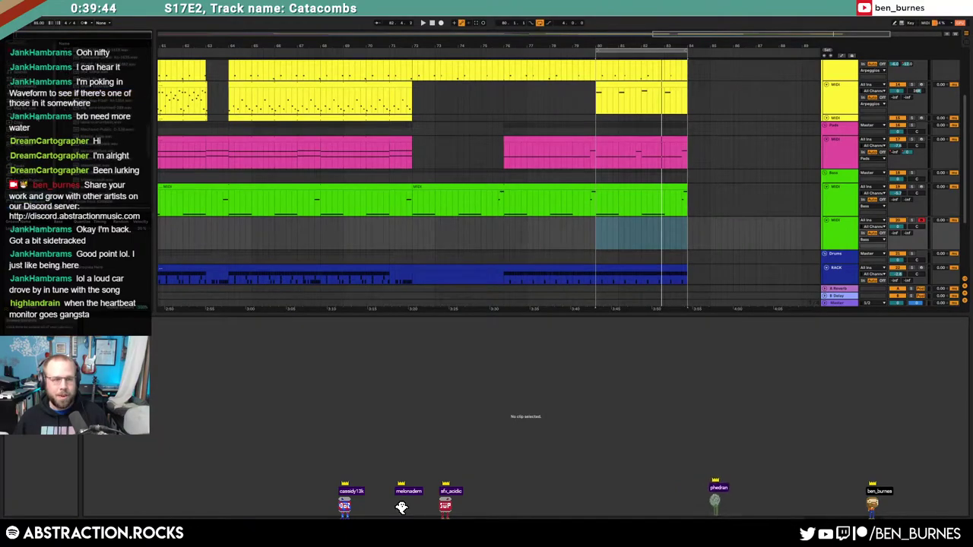
# Step: Copy the earlier gong sample clip to bar 72 on the same track and lower the copy's gain
pyautogui.scroll(-5, 400, 220)
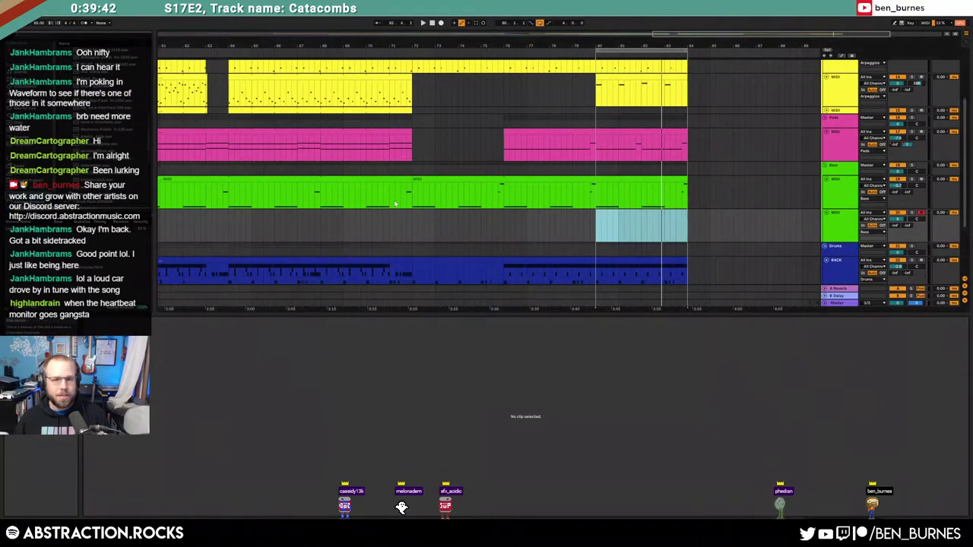
pyautogui.scroll(-5, 346, 224)
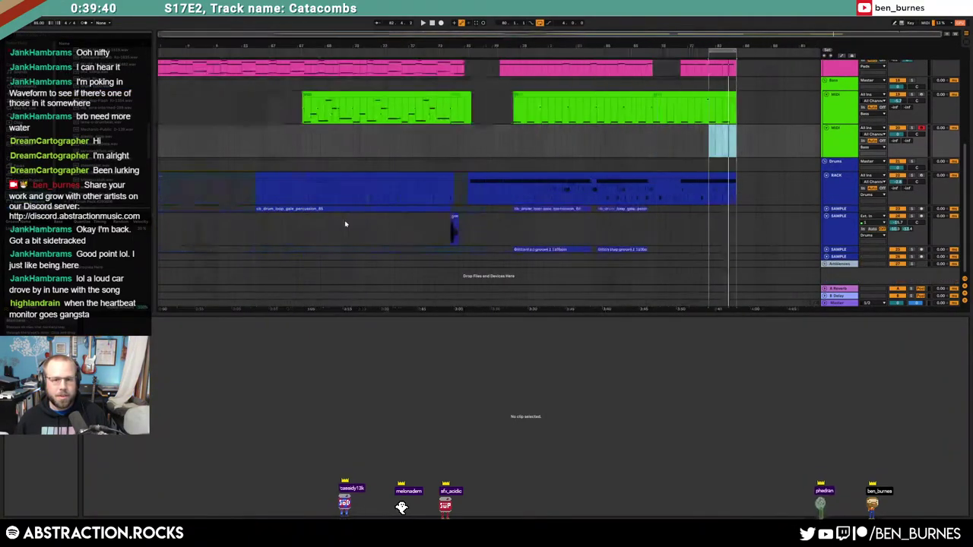
pyautogui.click(454, 226)
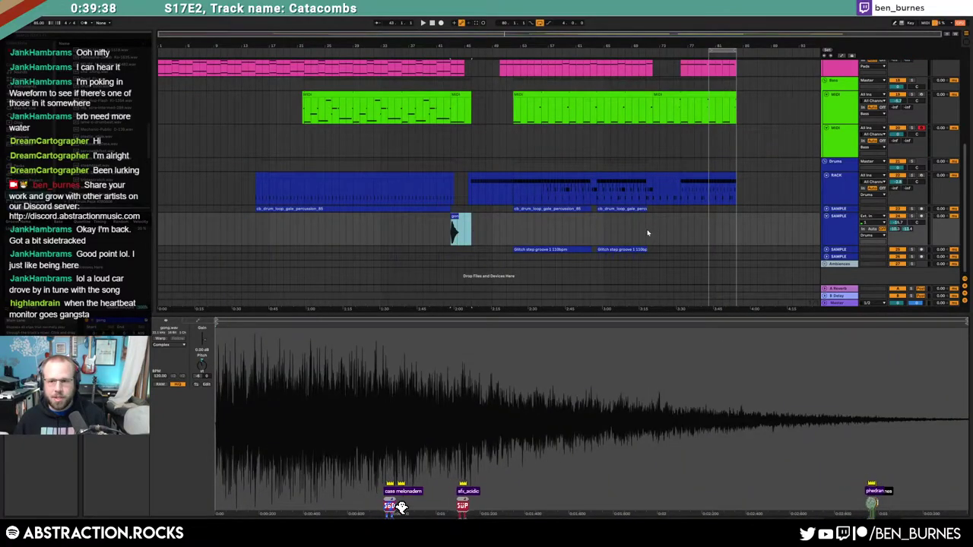
pyautogui.click(649, 231)
pyautogui.scroll(5, 703, 241)
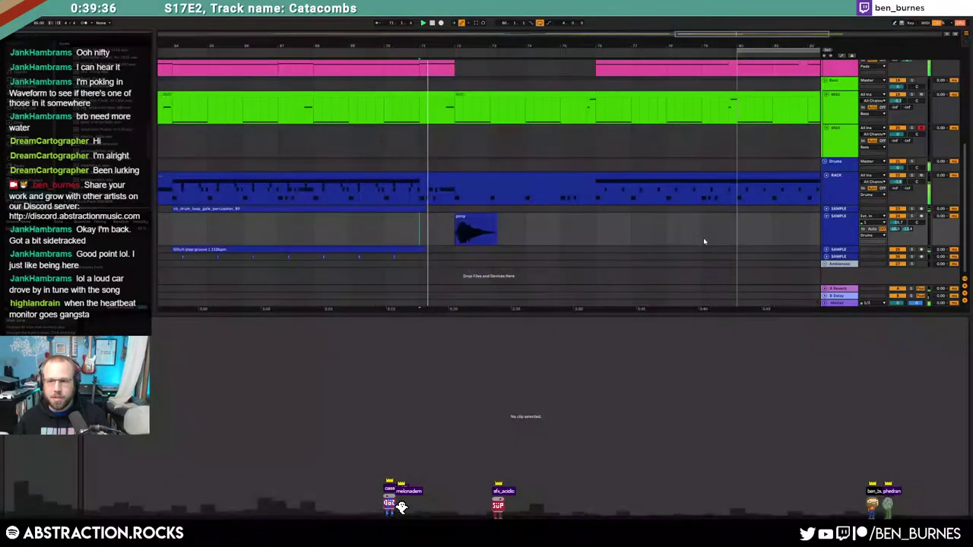
pyautogui.click(476, 228)
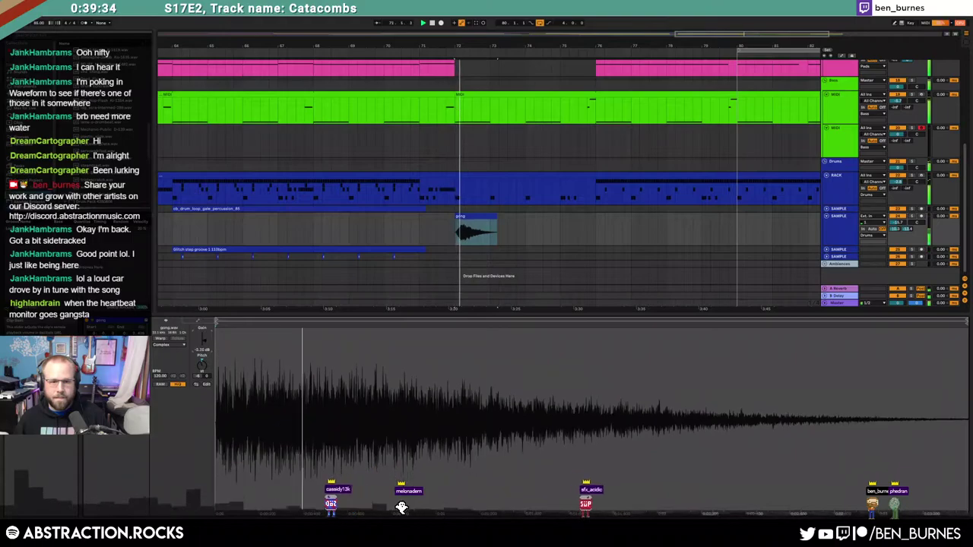
pyautogui.hotkey('shift', 'Tab')
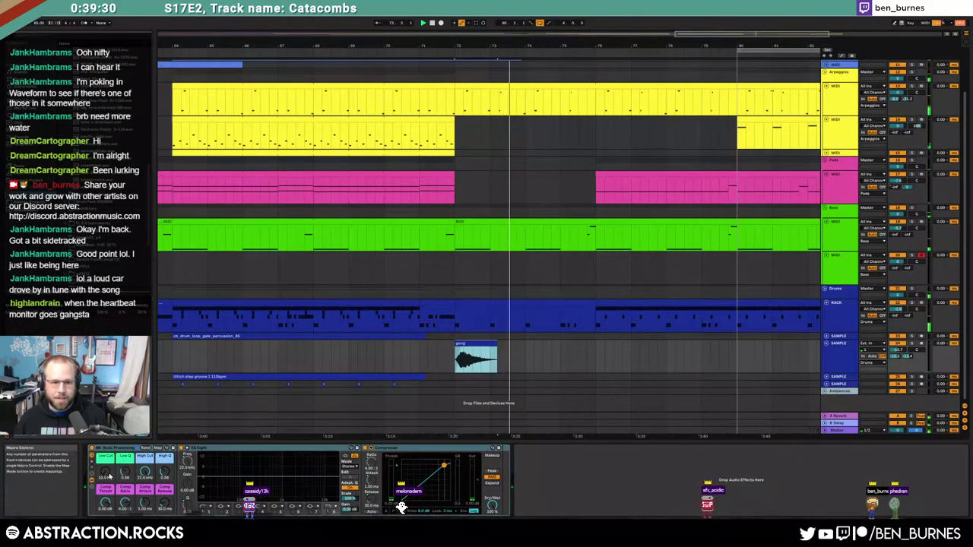
# Step: Split the bass clip at bar 76 and add a short C#2 note just after beat 4.3 in the new part
pyautogui.moveTo(593, 46); pyautogui.dragTo(419, 30)
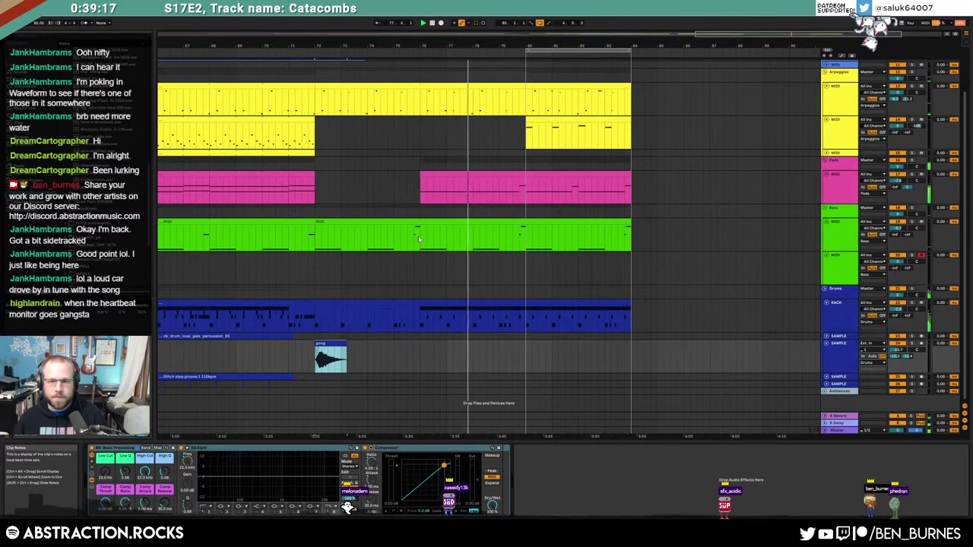
pyautogui.moveTo(423, 233); pyautogui.dragTo(651, 245)
pyautogui.hotkey('ctrl', 'e')
pyautogui.doubleClick(600, 222)
pyautogui.click(829, 402)
pyautogui.doubleClick(895, 391)
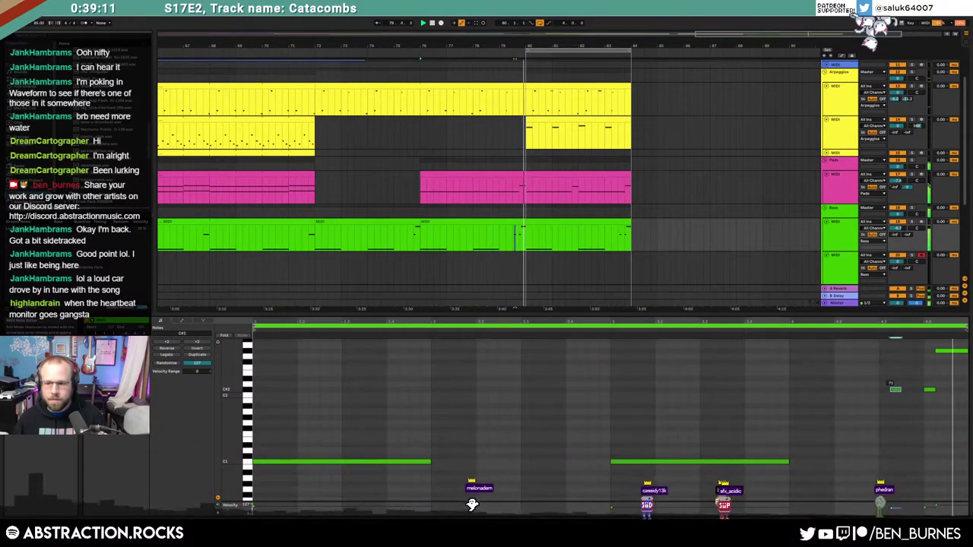
# Step: Split the bass clip at bar 80 and add short C#1 and C#2 notes just before beat 4.3 of its last bar
pyautogui.moveTo(526, 236); pyautogui.dragTo(644, 237)
pyautogui.click(615, 222)
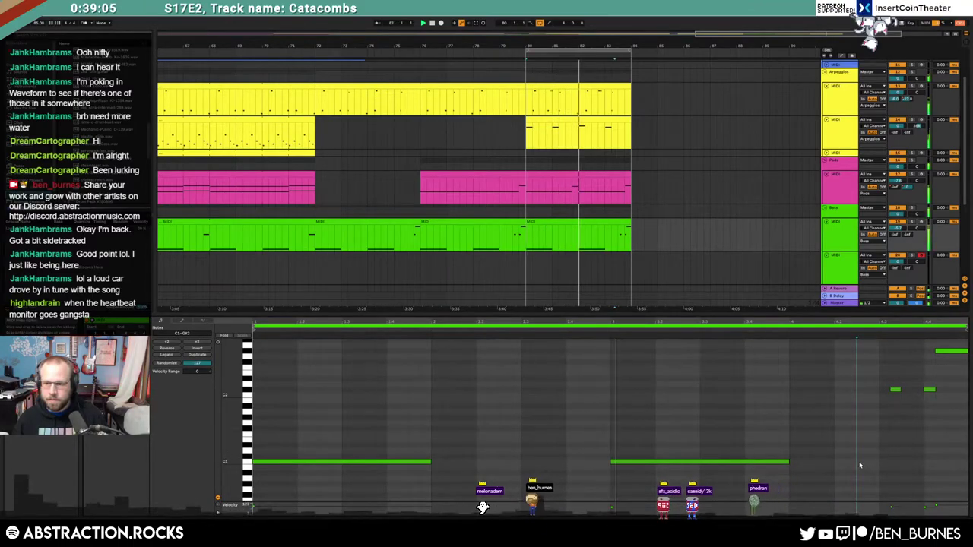
pyautogui.doubleClick(860, 464)
pyautogui.doubleClick(871, 390)
pyautogui.click(861, 463)
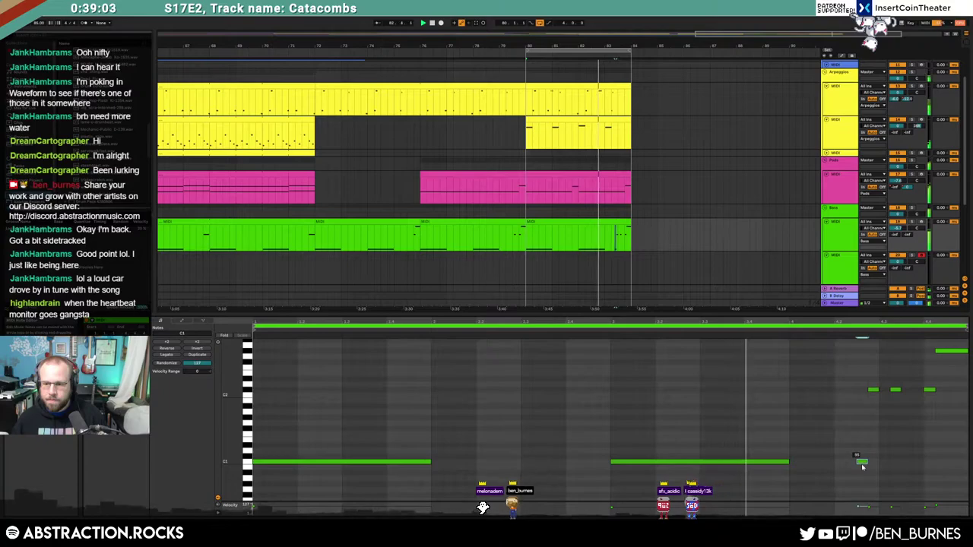
pyautogui.press('Up')
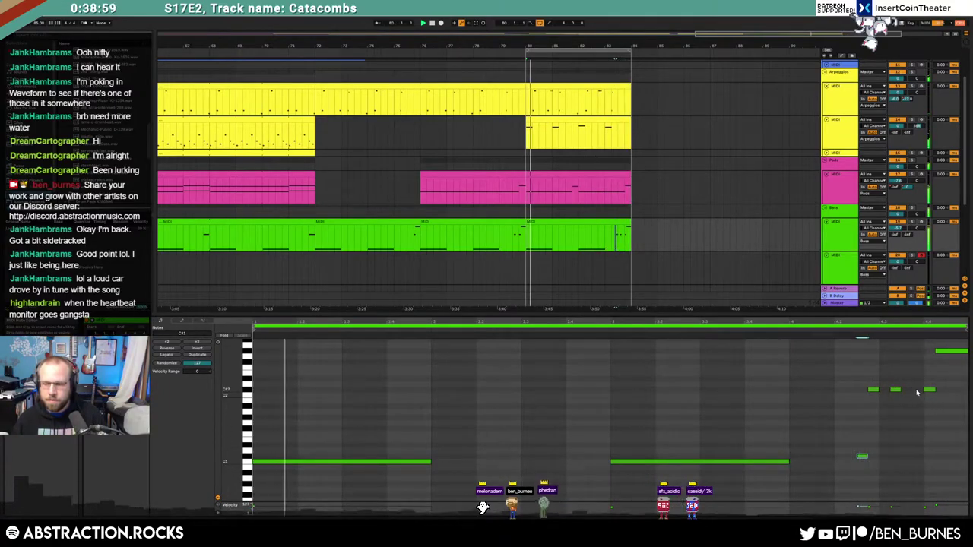
pyautogui.click(664, 229)
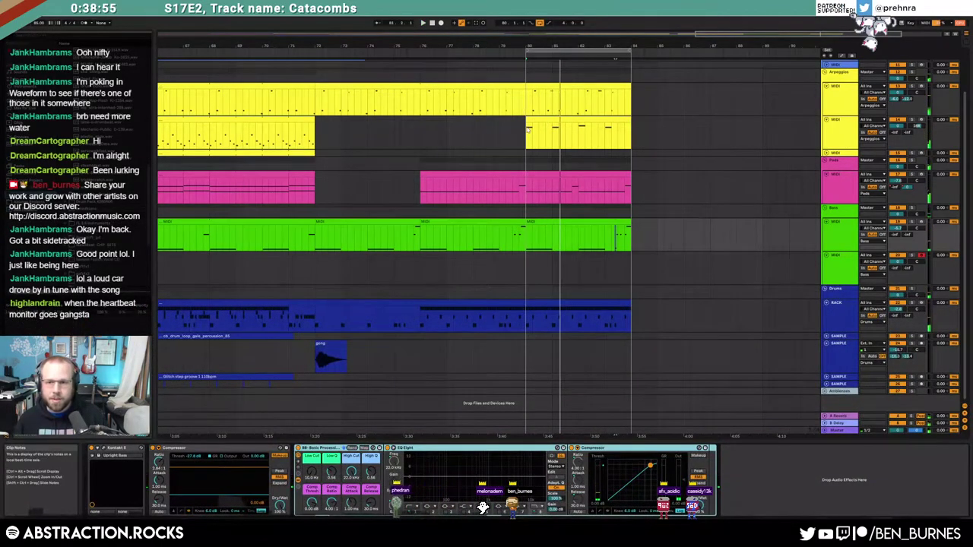
# Step: Load the Massive synth onto the new bass track in place of Operator
pyautogui.click(679, 146)
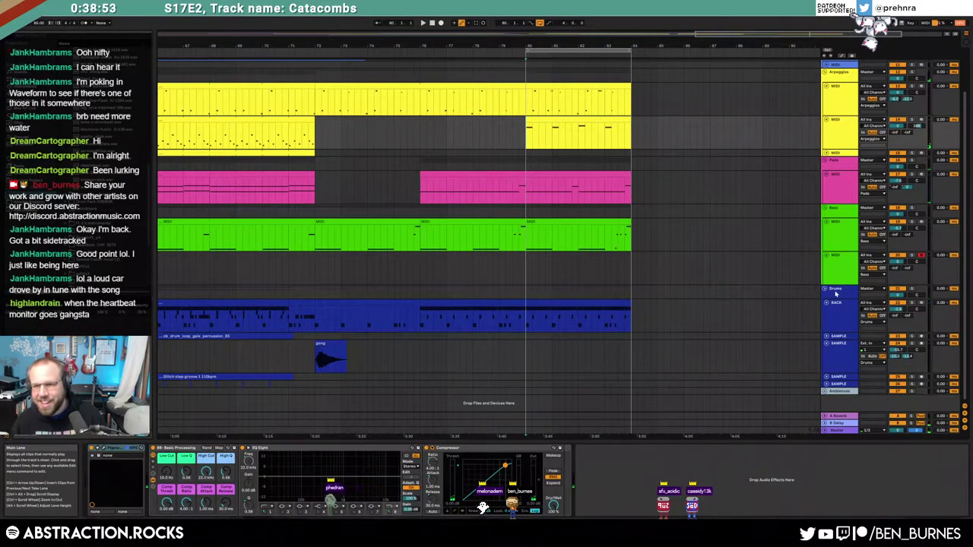
pyautogui.click(836, 267)
pyautogui.click(20, 115)
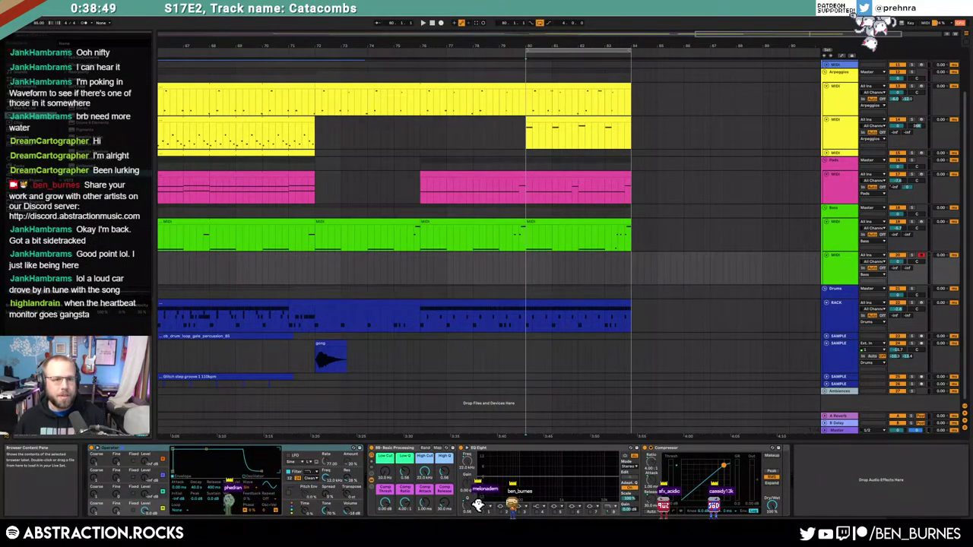
pyautogui.moveTo(90, 209); pyautogui.dragTo(155, 450)
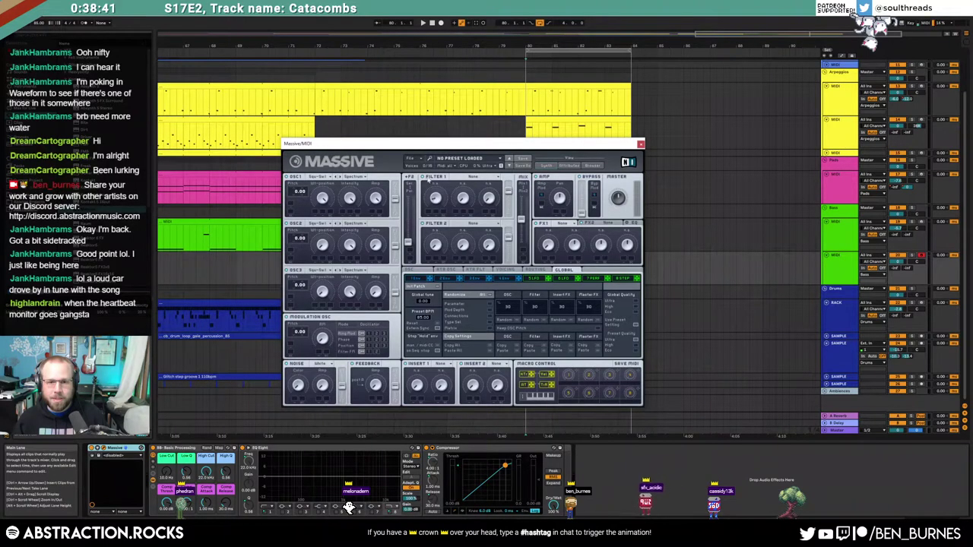
# Step: Set Massive's Filter 1 type to Scream after trying a lowpass
pyautogui.click(473, 177)
pyautogui.click(464, 204)
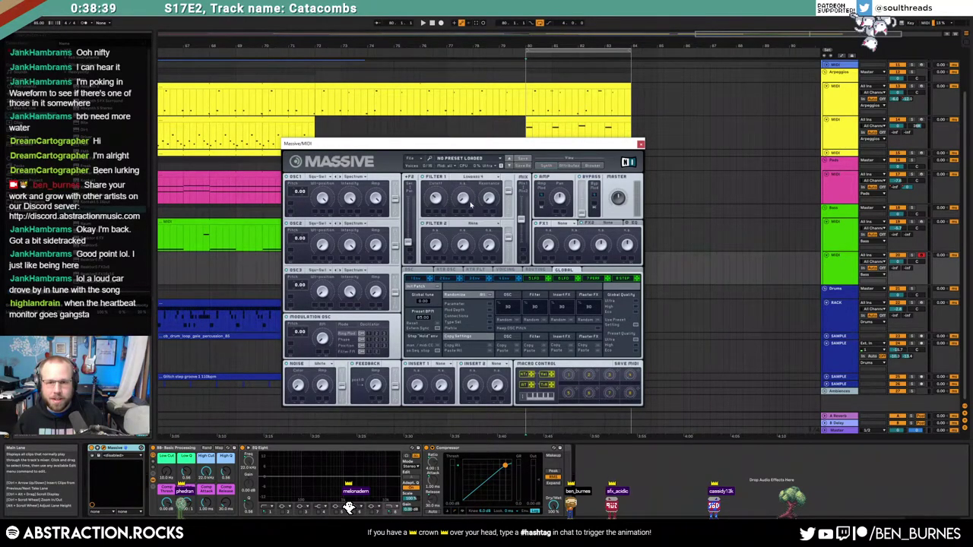
pyautogui.click(473, 177)
pyautogui.click(459, 218)
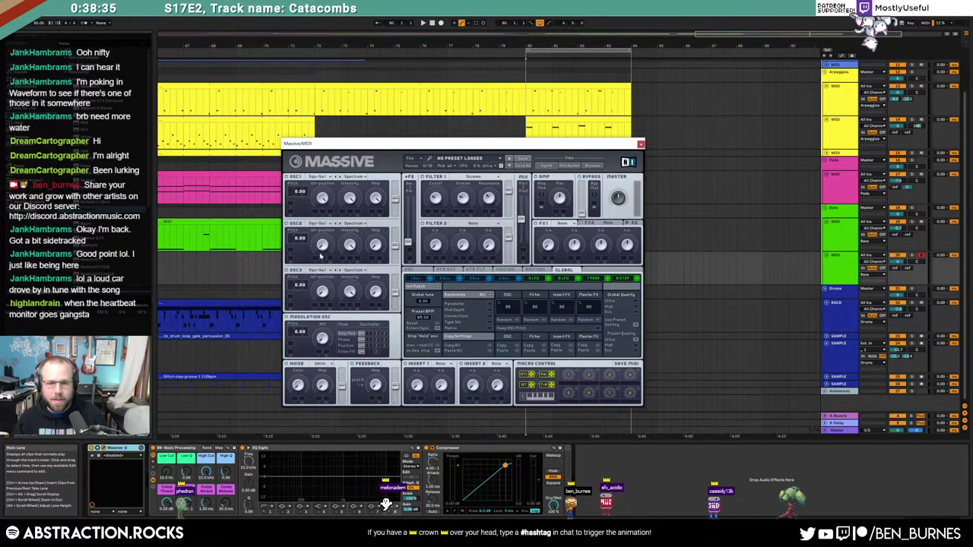
# Step: Move the Massive window aside and insert an empty one-bar MIDI clip at bar 80 on its track
pyautogui.moveTo(512, 140); pyautogui.dragTo(359, 115)
pyautogui.moveTo(527, 270); pyautogui.dragTo(552, 269)
pyautogui.hotkey('ctrl', 'shift', 'm')
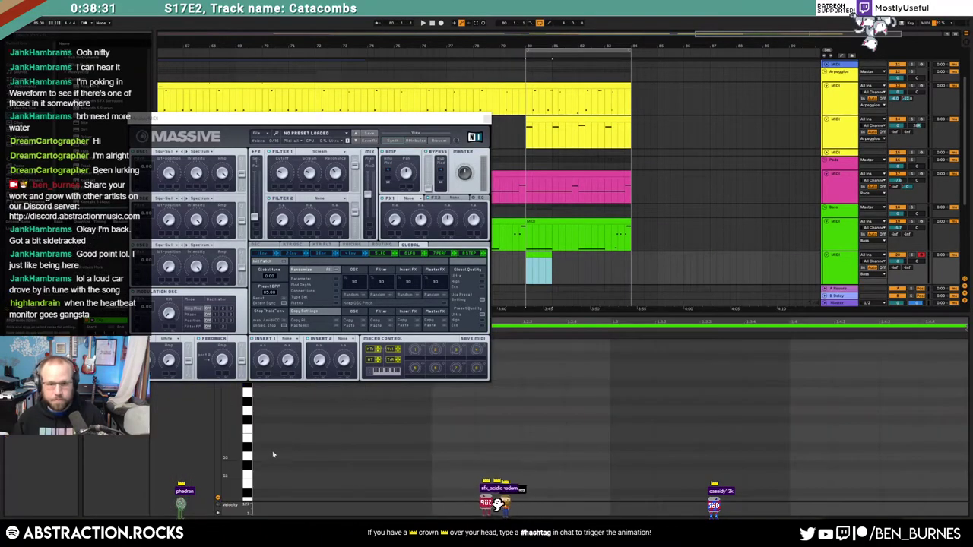
# Step: Draw a C3 note slightly shorter than an eighth at the clip start and duplicate it into eight evenly spaced notes
pyautogui.doubleClick(266, 476)
pyautogui.moveTo(296, 476); pyautogui.dragTo(332, 479)
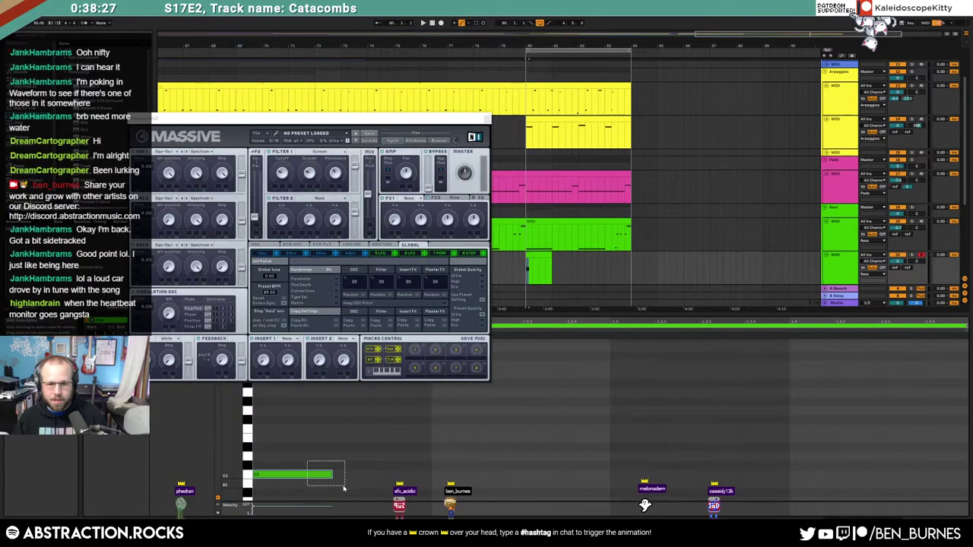
pyautogui.hotkey('ctrl', 'd')
pyautogui.hotkey('ctrl', 'd')
pyautogui.hotkey('ctrl', 'd')
pyautogui.hotkey('ctrl', 'd')
pyautogui.hotkey('ctrl', 'd')
pyautogui.hotkey('ctrl', 'd')
pyautogui.hotkey('ctrl', 'd')
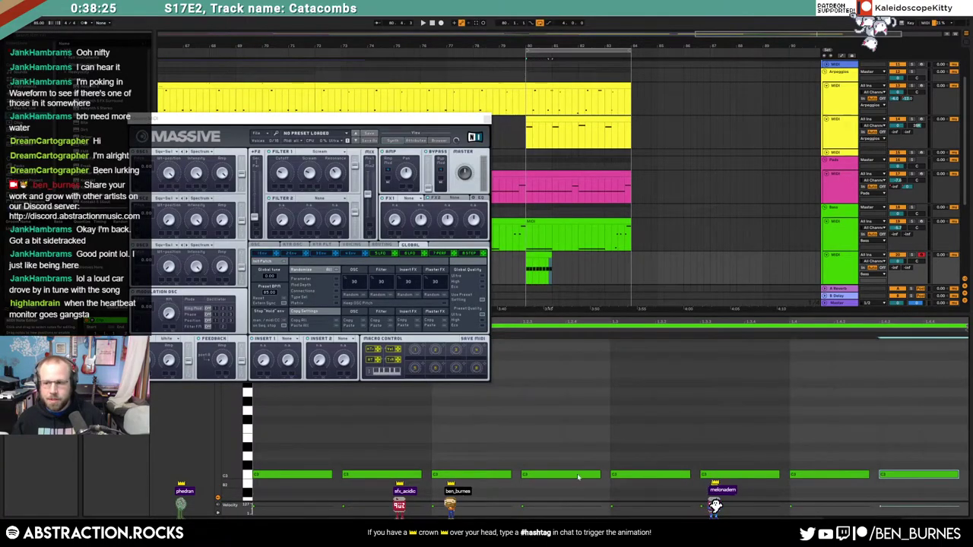
# Step: Shape Massive's third envelope to decay fully with no sustain, and start playback
pyautogui.hotkey('shift', 'Tab')
pyautogui.click(323, 244)
pyautogui.click(323, 254)
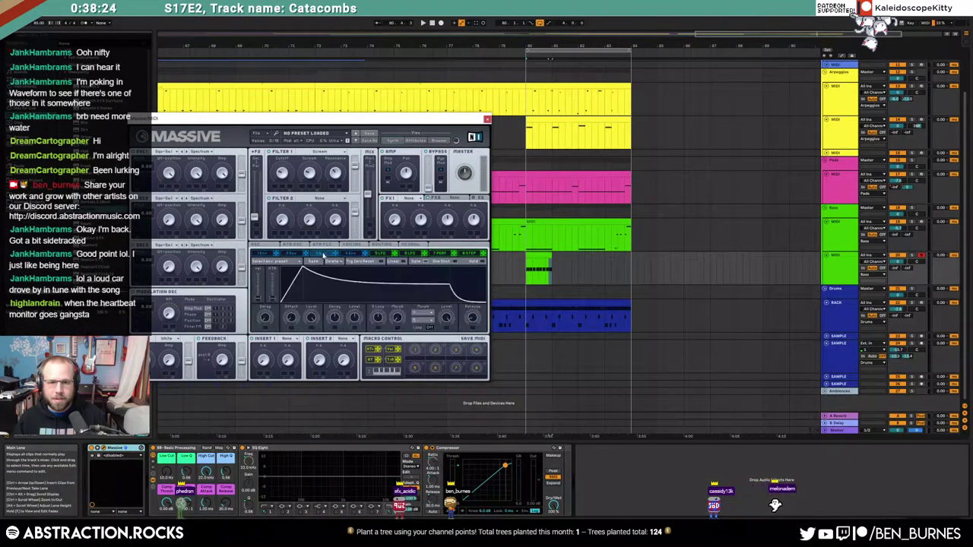
pyautogui.press('space')
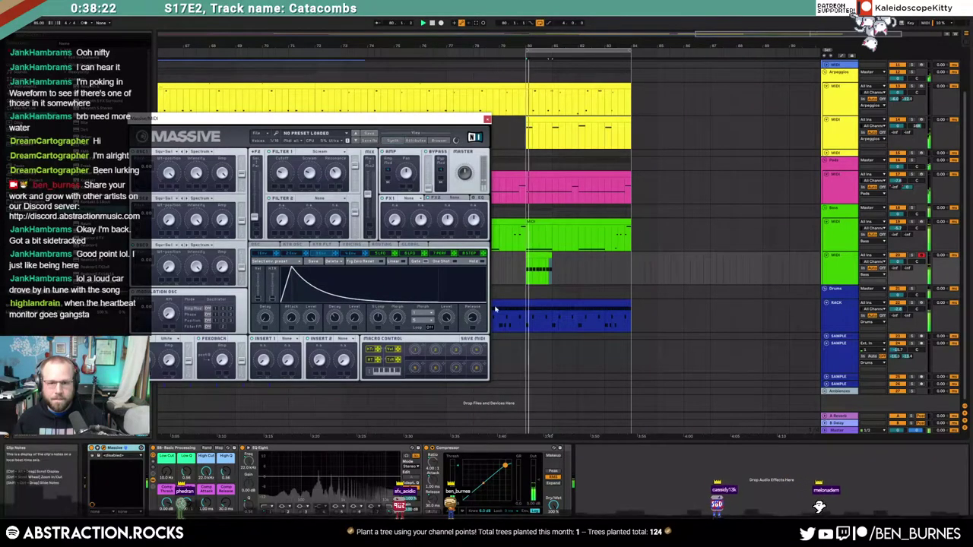
# Step: Loop the new Massive bass clip out to bar 84 and transpose all its notes down an octave to C2
pyautogui.moveTo(551, 262); pyautogui.dragTo(631, 266)
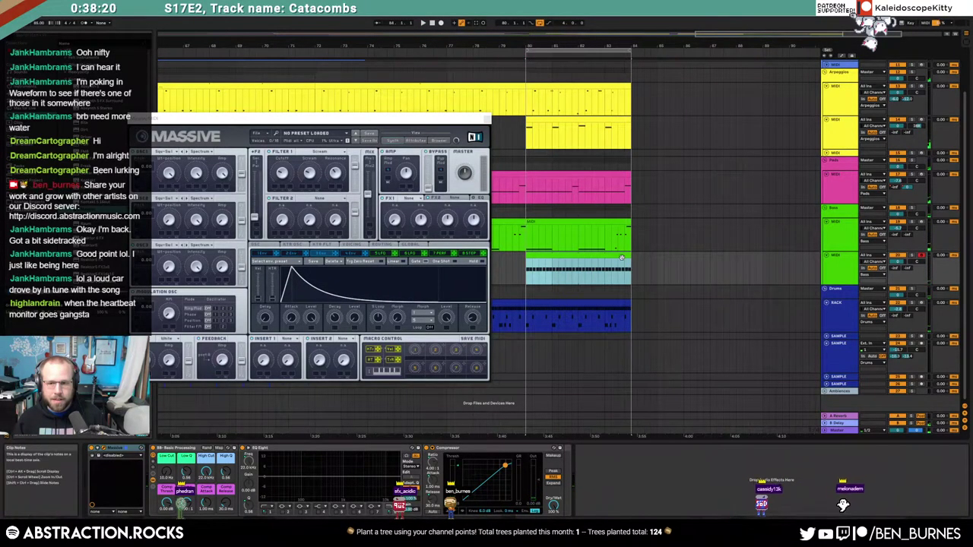
pyautogui.hotkey('shift', 'Tab')
pyautogui.hotkey('ctrl', 'a')
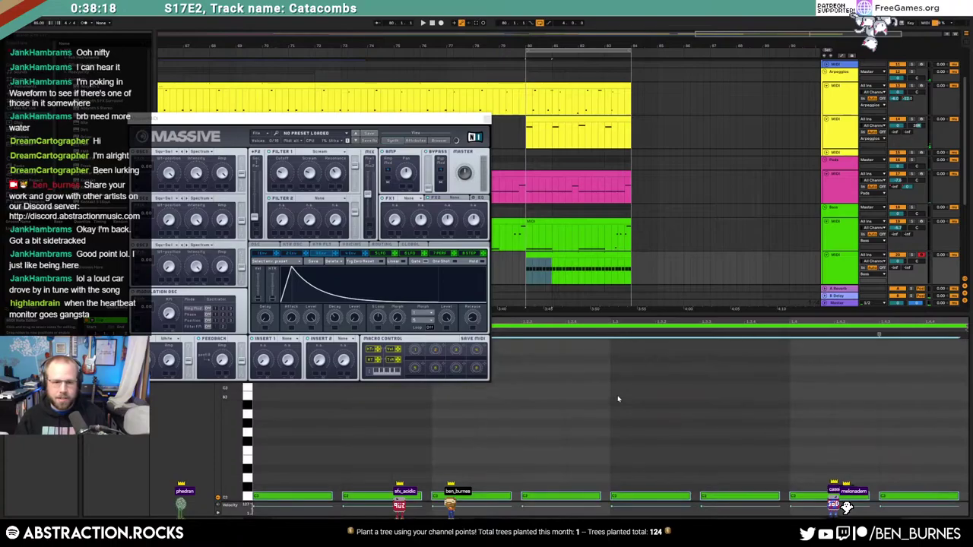
pyautogui.scroll(2, 631, 380)
pyautogui.hotkey('shift', 'Tab')
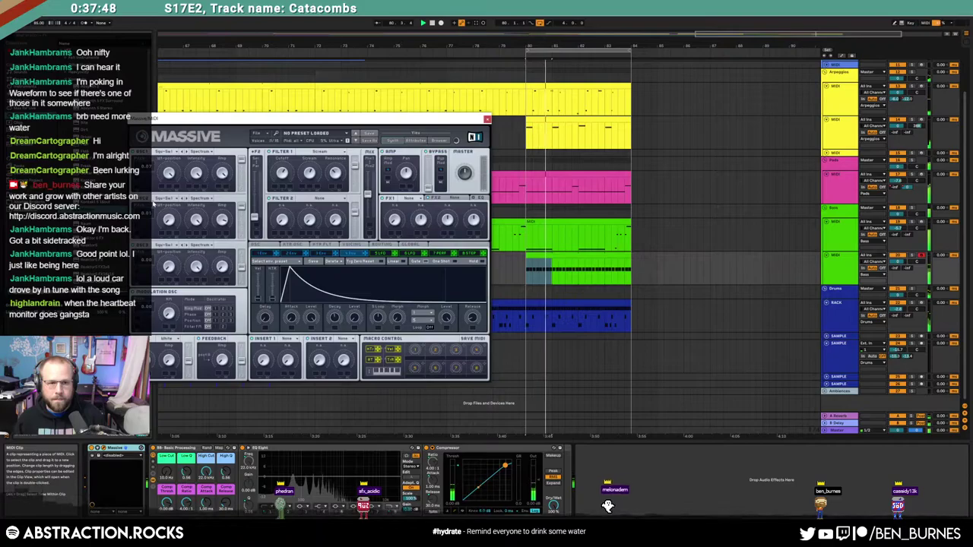
# Step: Look through Massive's routing, voicing and fifth-modulator LFO pages, and play the loop to audition the sound
pyautogui.click(383, 245)
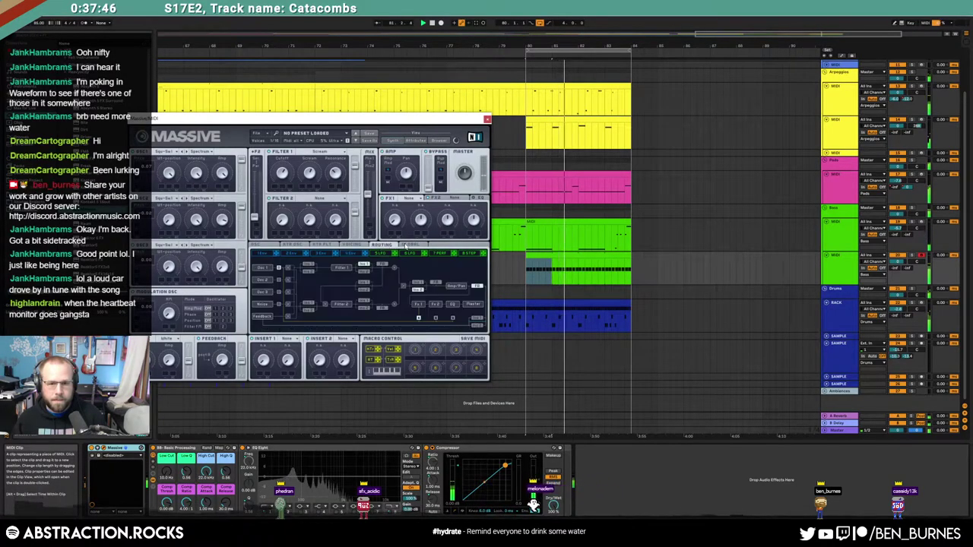
pyautogui.click(350, 244)
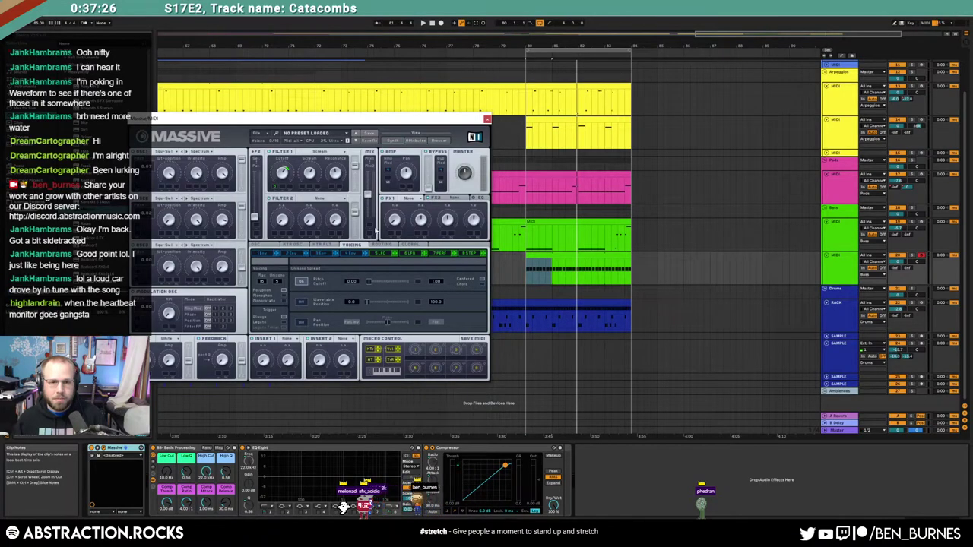
pyautogui.click(384, 255)
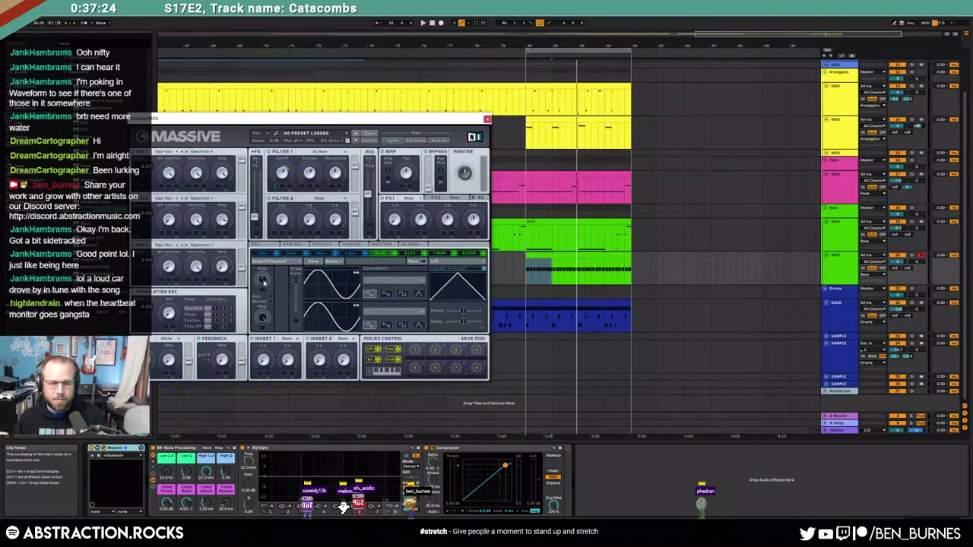
pyautogui.press('space')
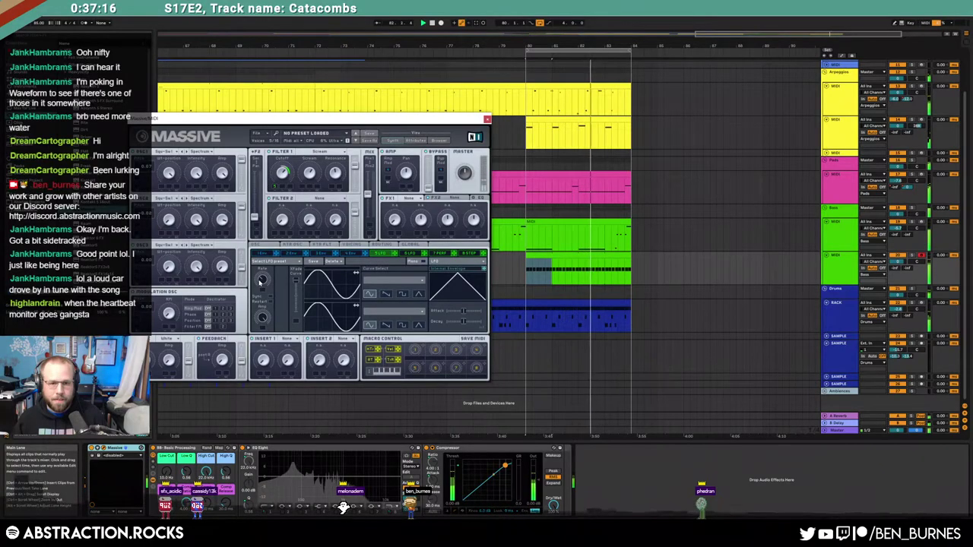
# Step: Automate Massive's Filter 1 cutoff to rise gradually from bar 80 to bar 84, audition it and hide the automation lanes
pyautogui.press('a')
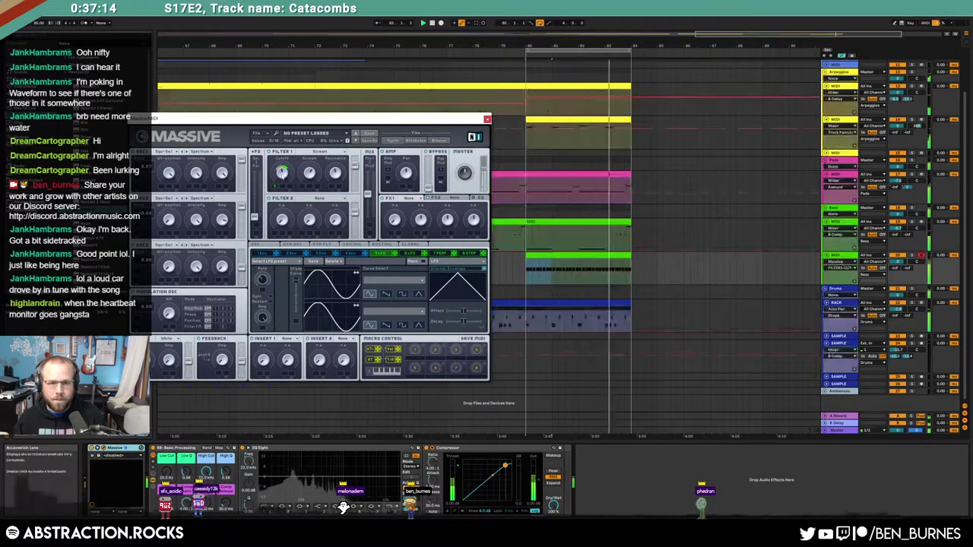
pyautogui.press('space')
pyautogui.moveTo(525, 278); pyautogui.dragTo(526, 280)
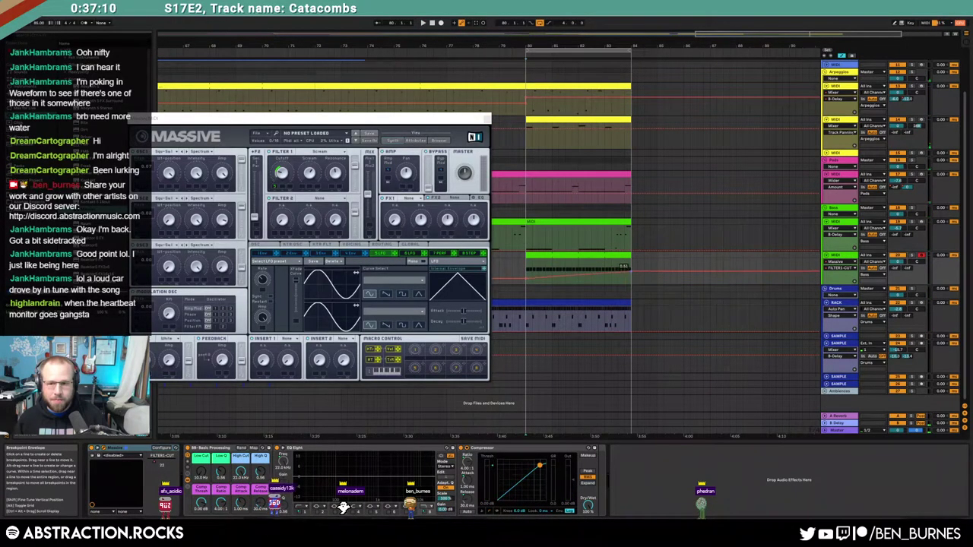
pyautogui.press('space')
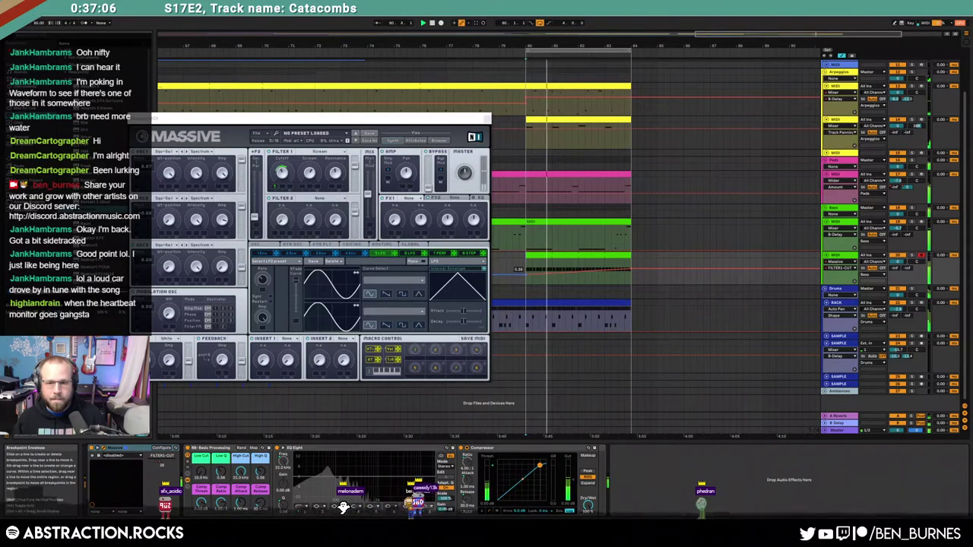
pyautogui.click(644, 280)
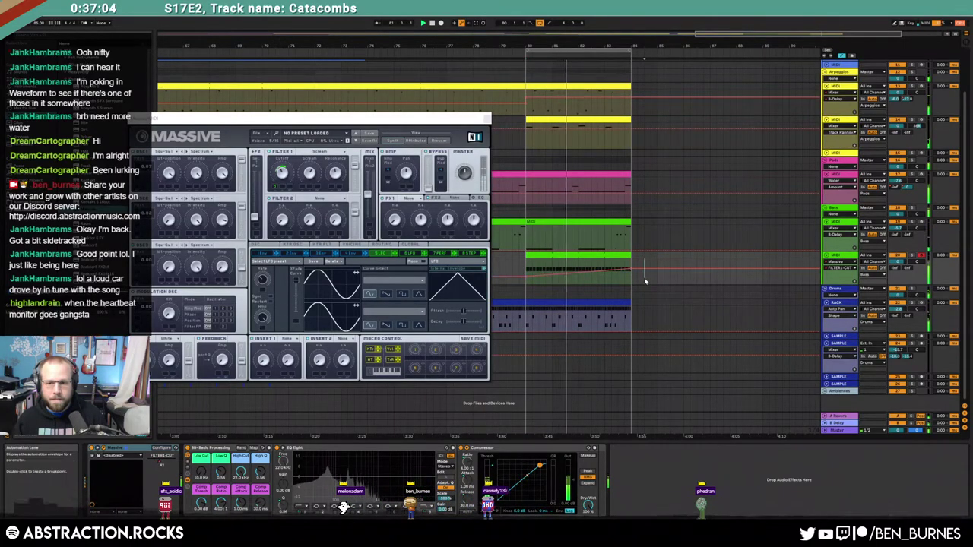
pyautogui.press('a')
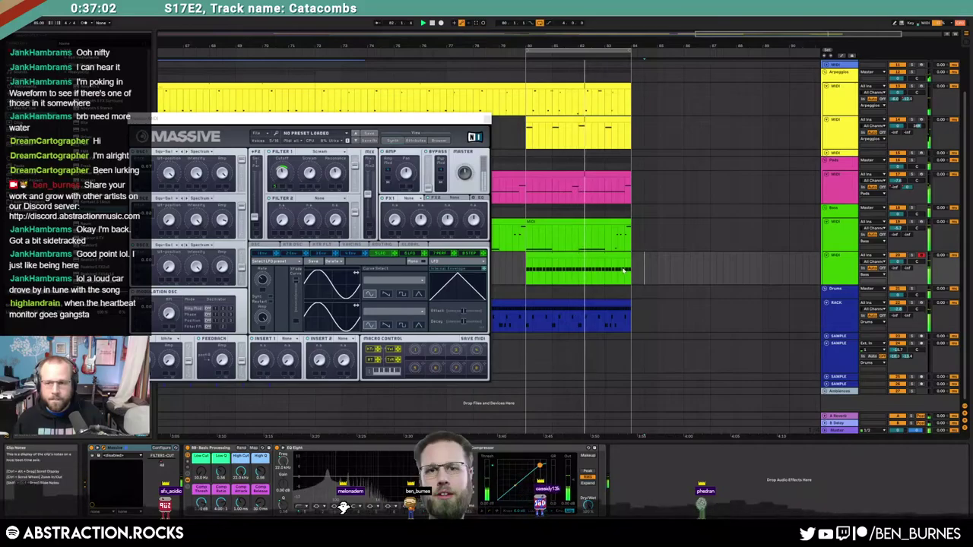
# Step: Extend the Massive bass clip, the main bass clip and the pad clip from bar 84 to bar 88
pyautogui.click(604, 254)
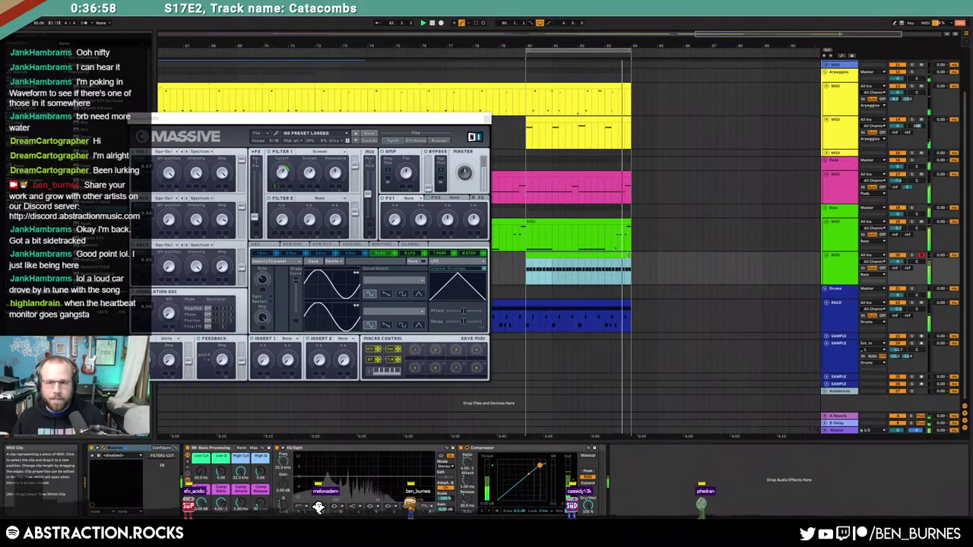
pyautogui.moveTo(634, 257); pyautogui.dragTo(735, 257)
pyautogui.moveTo(630, 225); pyautogui.dragTo(736, 227)
pyautogui.moveTo(630, 175); pyautogui.dragTo(736, 176)
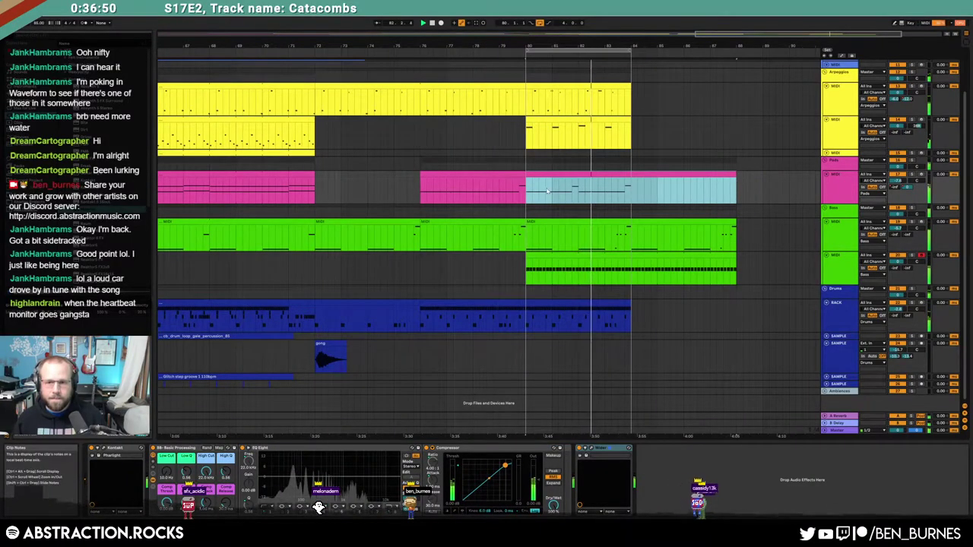
# Step: Stop playback and extend both arpeggio clips from bar 84 to bar 88
pyautogui.press('space')
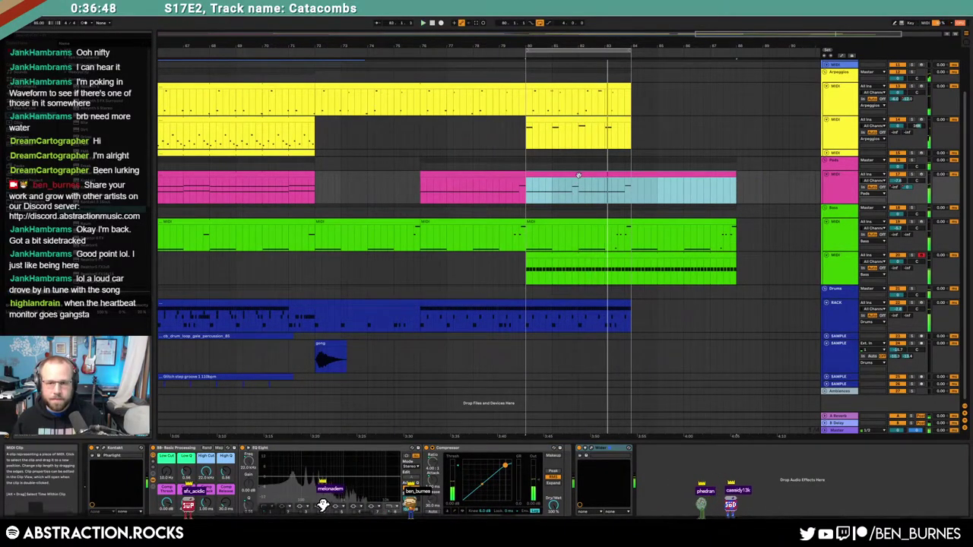
pyautogui.doubleClick(546, 175)
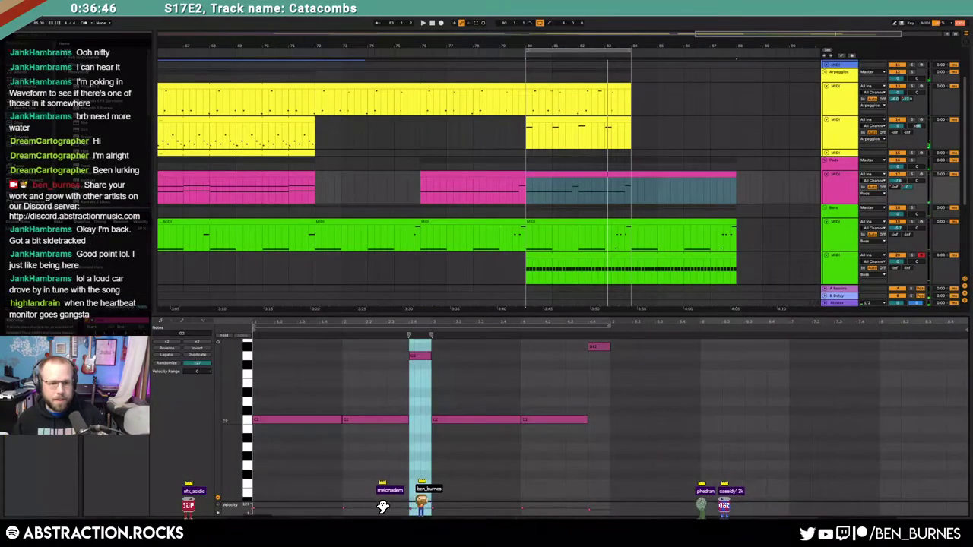
pyautogui.hotkey('shift', 'Tab')
pyautogui.click(626, 118)
pyautogui.moveTo(627, 119); pyautogui.dragTo(738, 126)
pyautogui.hotkey('shift', 'Tab')
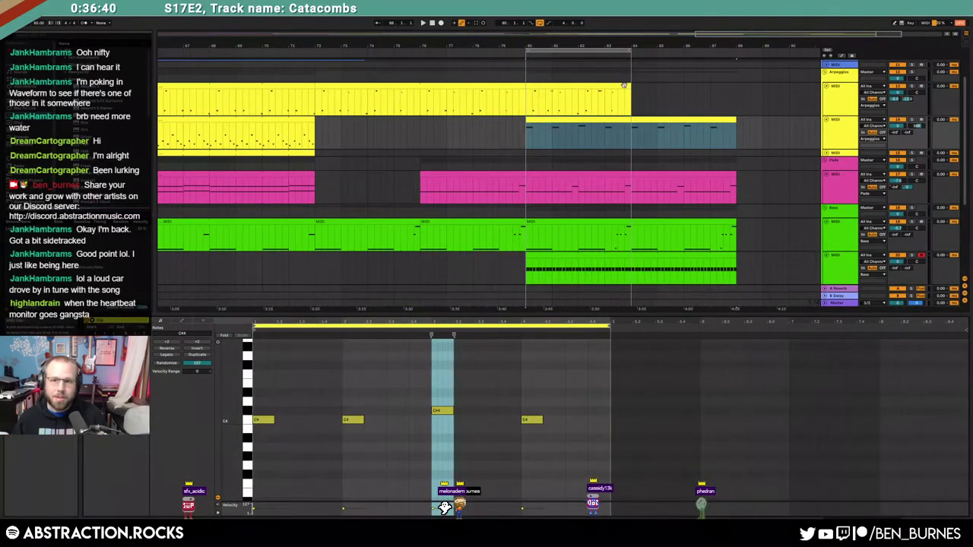
pyautogui.moveTo(626, 86); pyautogui.dragTo(736, 86)
# Step: Extend the drum rack part to bar 88 and shift the loop region to bars 84 to 88
pyautogui.scroll(-2, 658, 253)
pyautogui.scroll(-1, 647, 246)
pyautogui.moveTo(630, 226); pyautogui.dragTo(736, 226)
pyautogui.moveTo(602, 51); pyautogui.dragTo(709, 57)
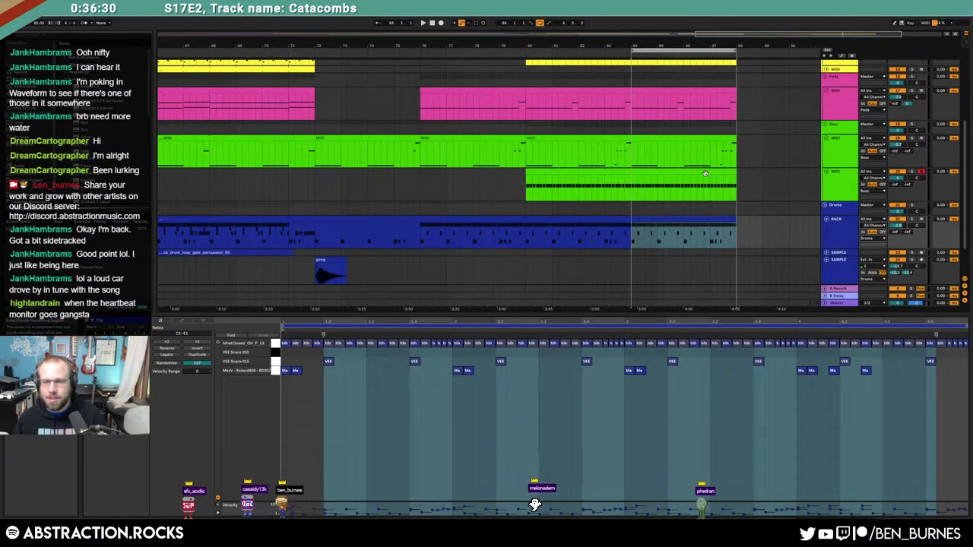
# Step: Copy the first repeated-note clip on the second lead track to bar 84 and play the loop
pyautogui.scroll(5, 699, 175)
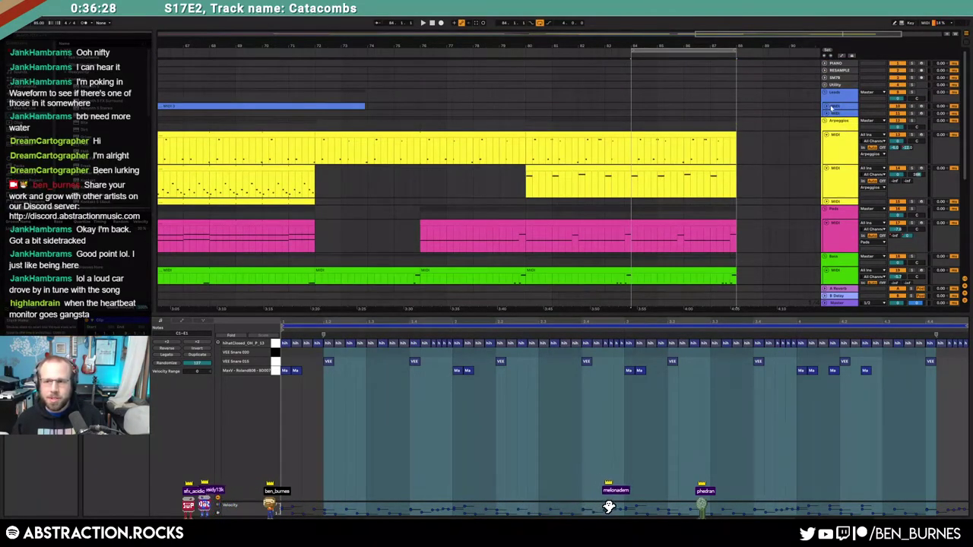
pyautogui.scroll(2, 602, 150)
pyautogui.press('w')
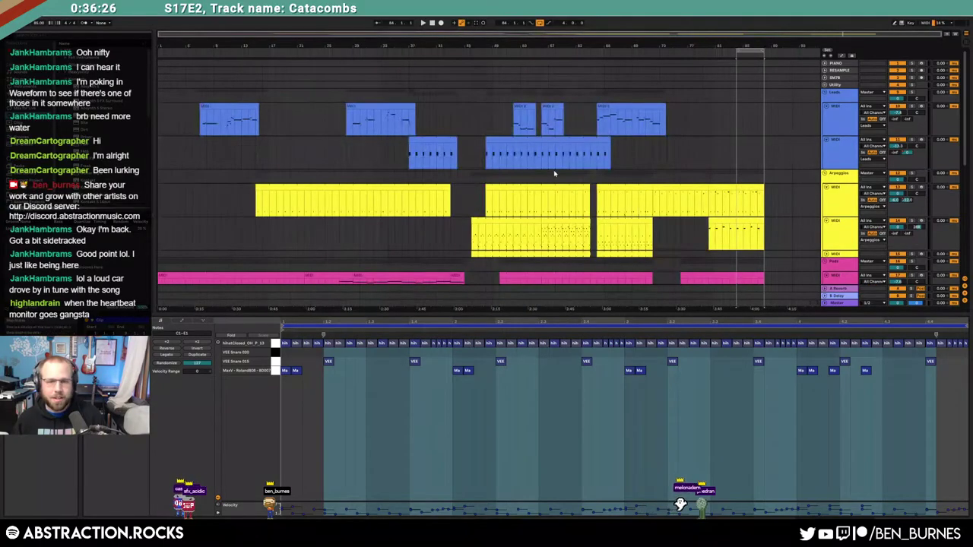
pyautogui.click(607, 156)
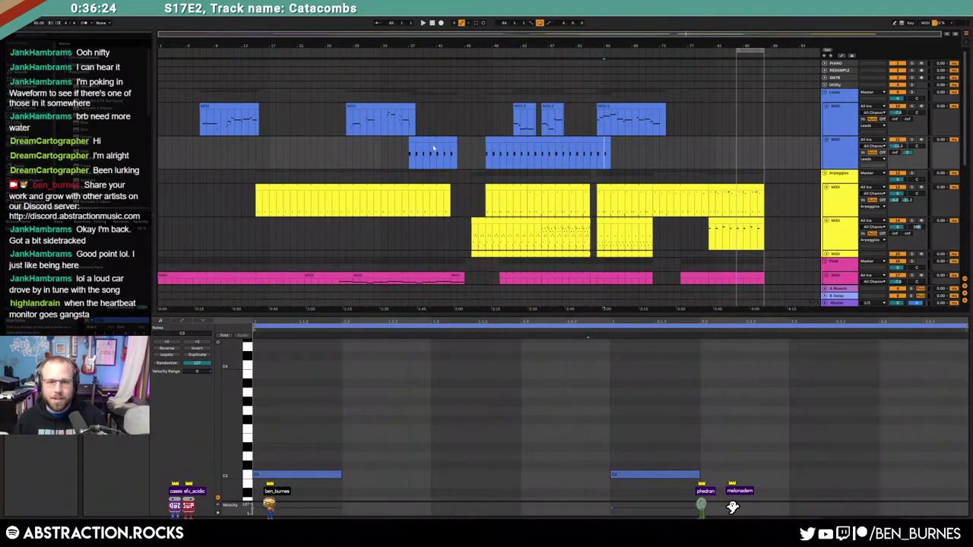
pyautogui.moveTo(423, 142); pyautogui.dragTo(736, 144)
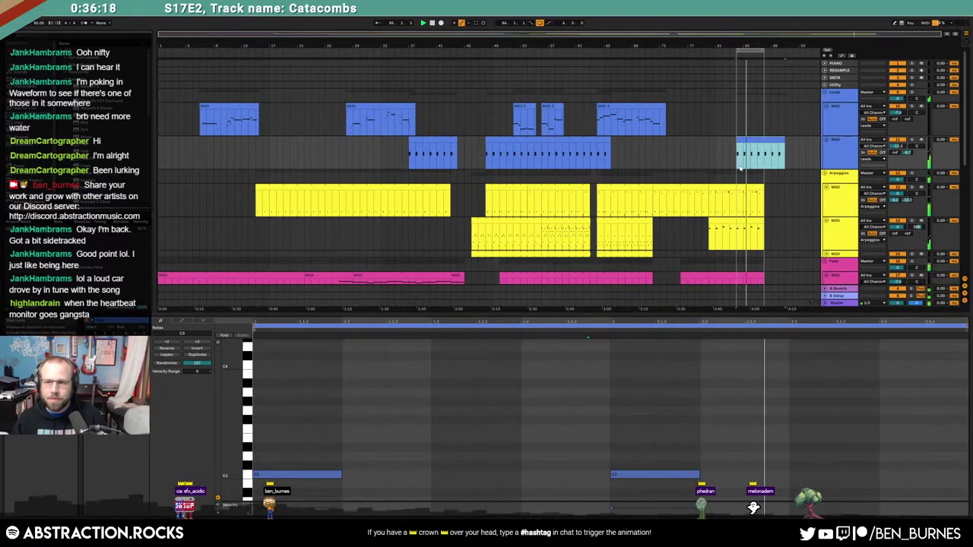
pyautogui.hotkey('shift', 'Tab')
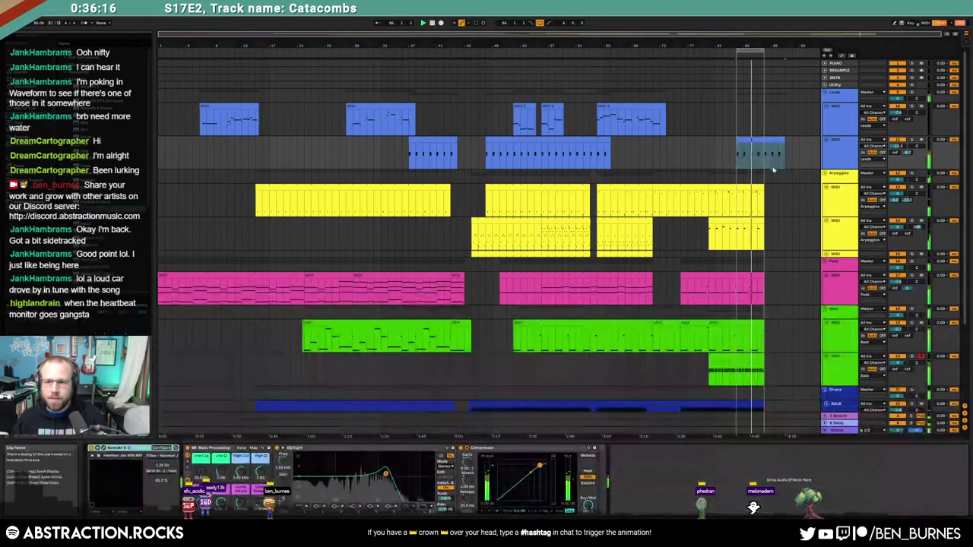
# Step: On the Massive bass, set Insert 1 to Bitcrusher and Insert 2 to Parabolic Shaper, and resume playback
pyautogui.scroll(-2, 755, 299)
pyautogui.click(746, 313)
pyautogui.press('a')
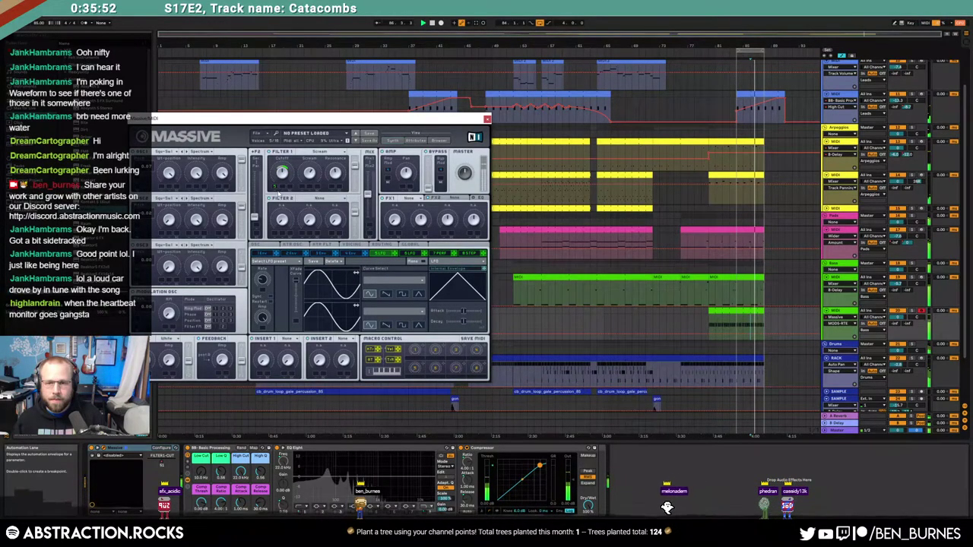
pyautogui.press('a')
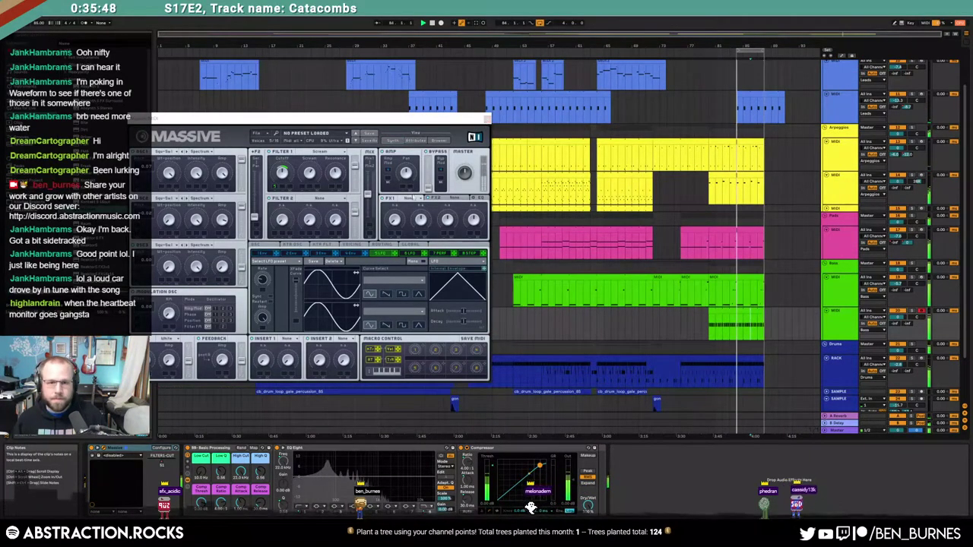
pyautogui.click(283, 340)
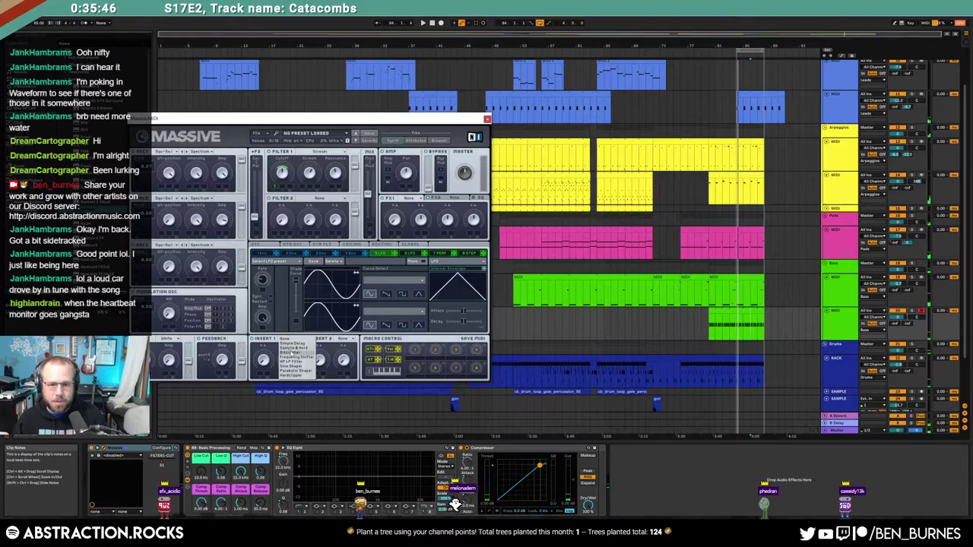
pyautogui.click(290, 352)
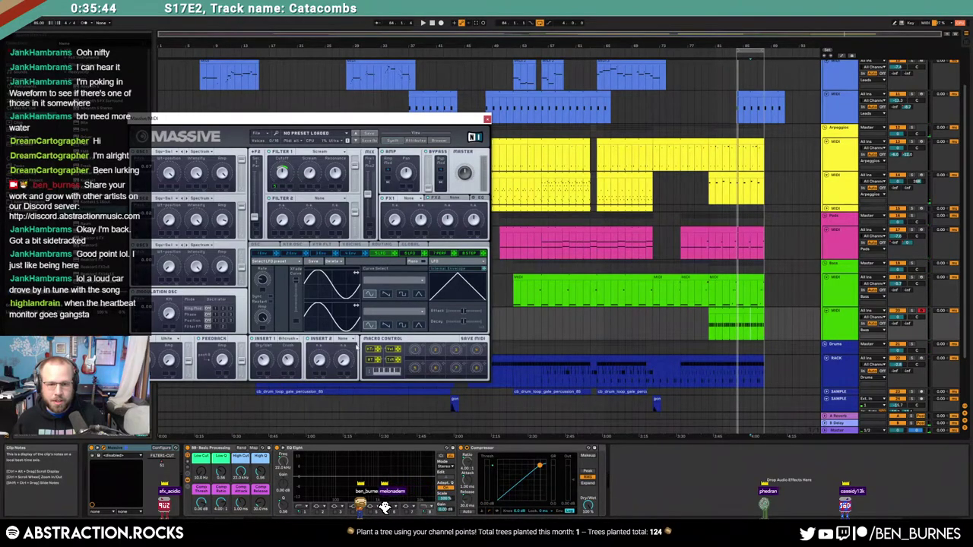
pyautogui.click(344, 339)
pyautogui.click(354, 375)
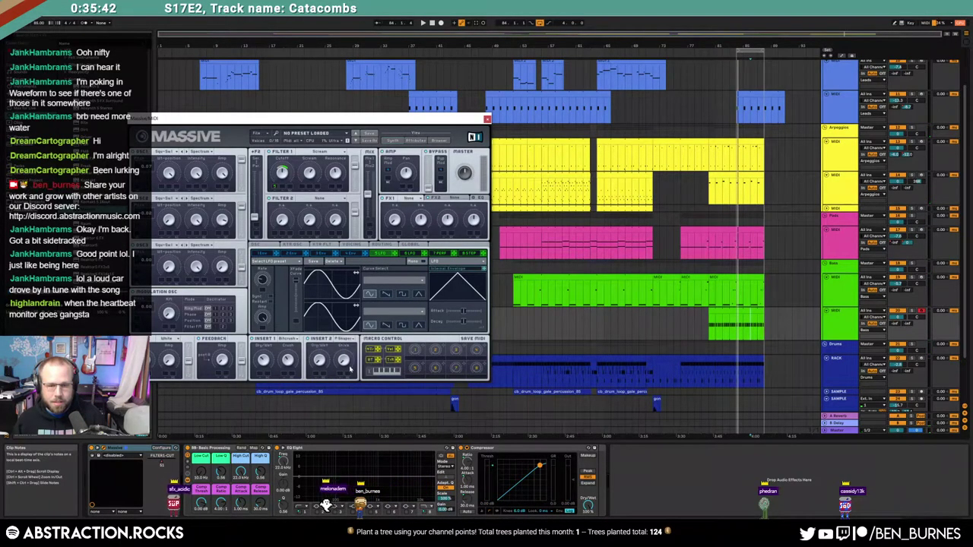
pyautogui.press('space')
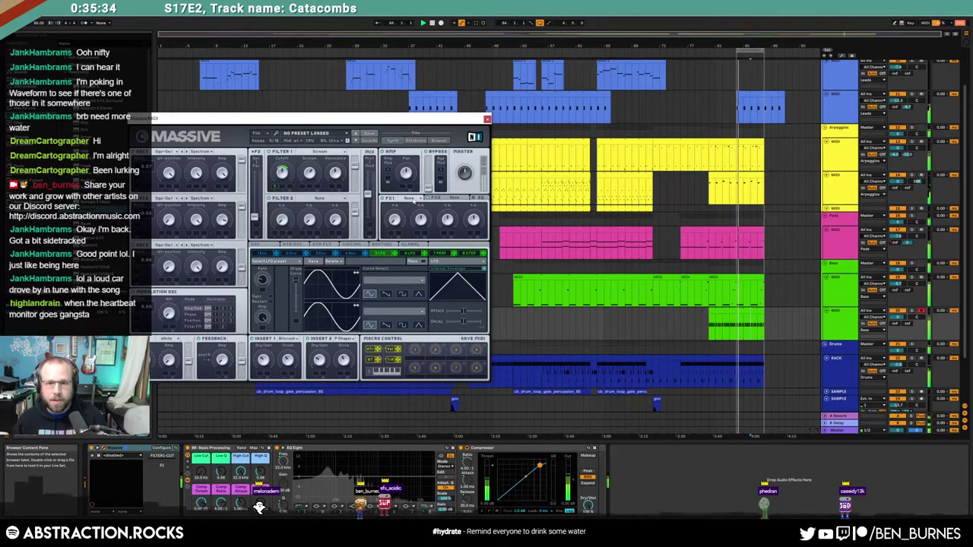
# Step: Set Massive's FX1 to Reverb and close the plug-in window
pyautogui.click(413, 200)
pyautogui.click(416, 207)
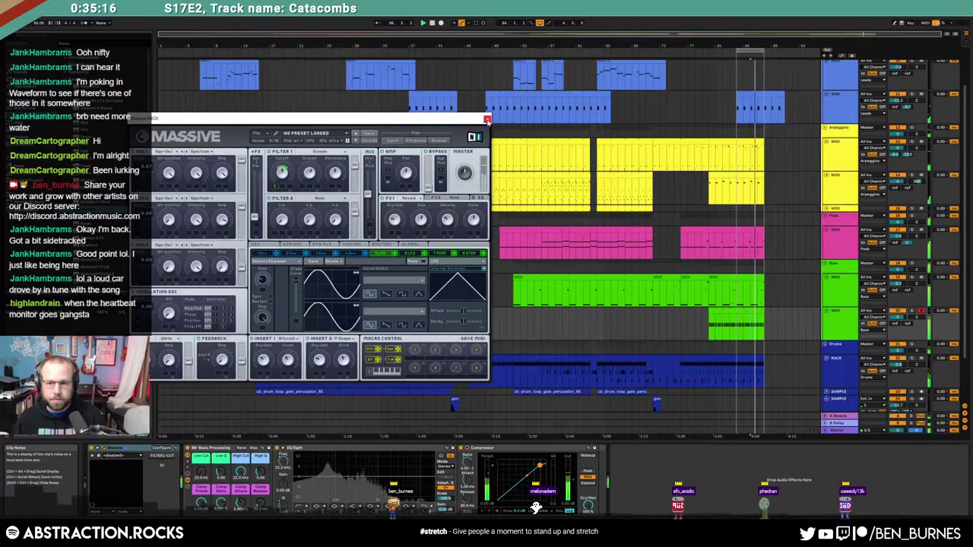
pyautogui.click(487, 120)
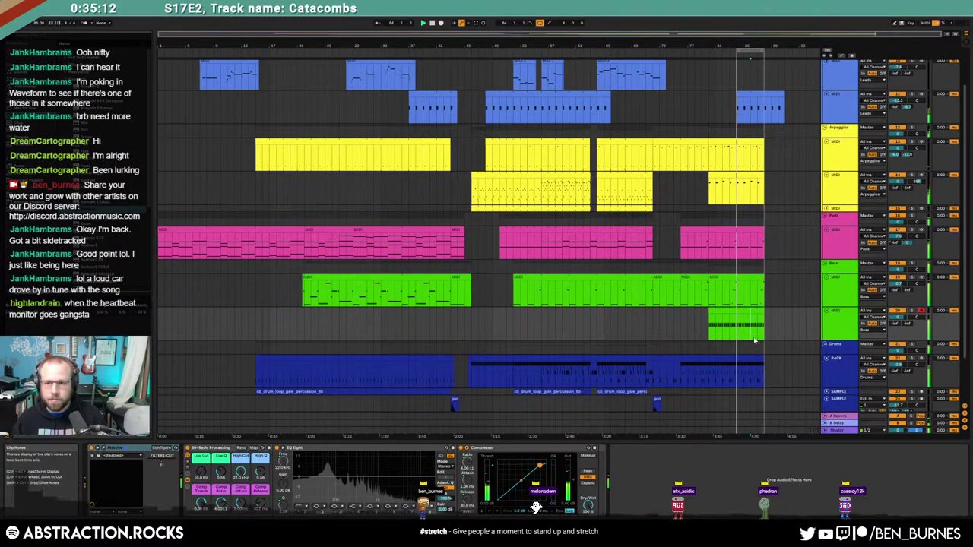
# Step: Split the copied lead clip at bar 88 and raise the third note of its first part to C#3
pyautogui.doubleClick(750, 92)
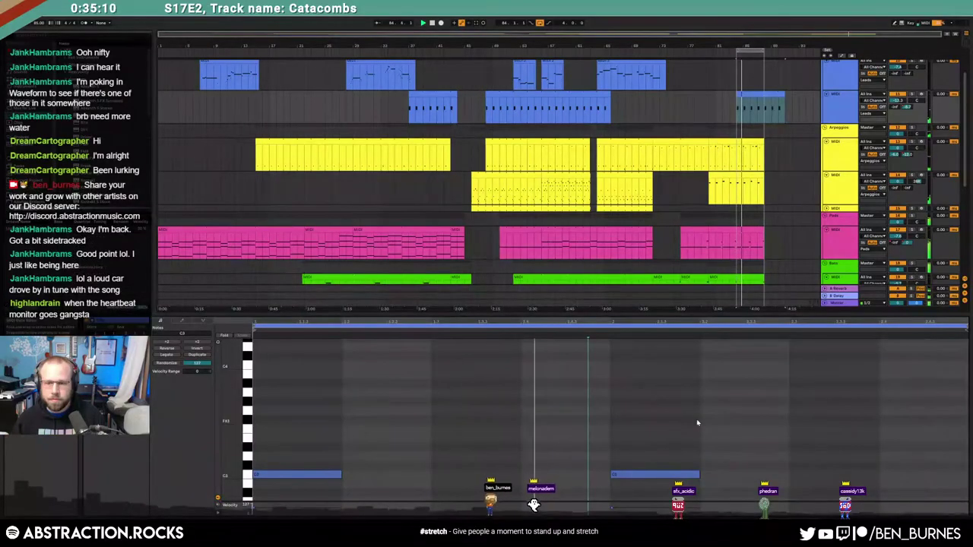
pyautogui.click(764, 110)
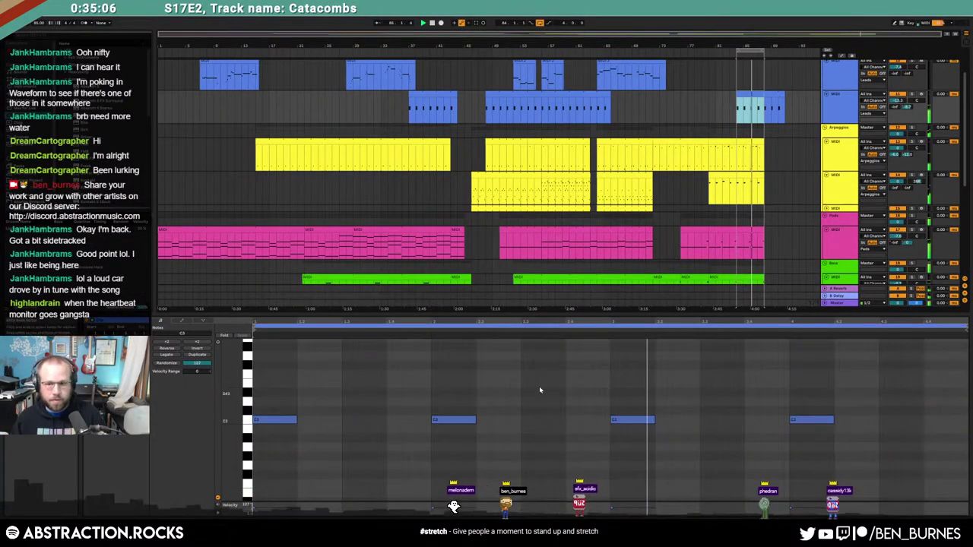
pyautogui.click(632, 419)
pyautogui.press('Up')
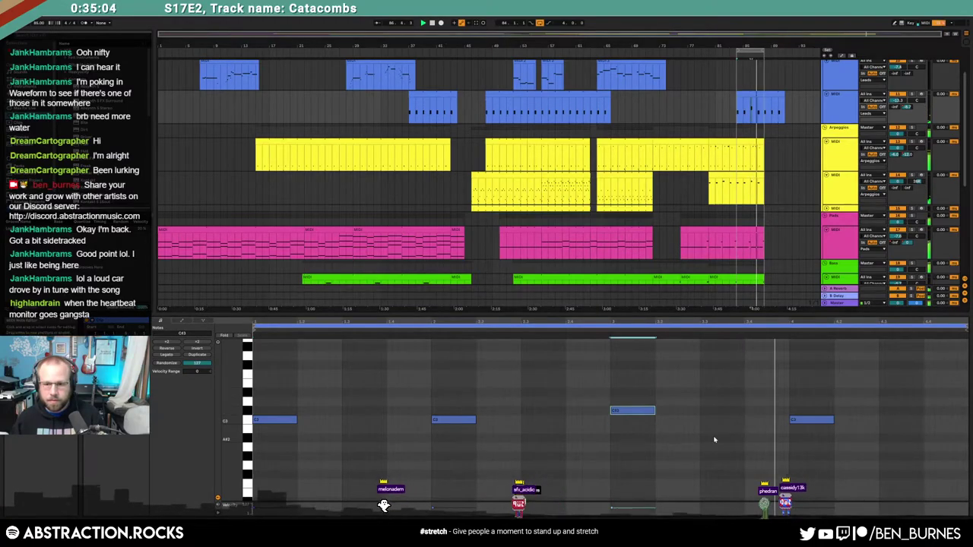
# Step: Delete the leftover part of the copied lead clip beyond bar 88 and return to the device view
pyautogui.click(780, 94)
pyautogui.press('Delete')
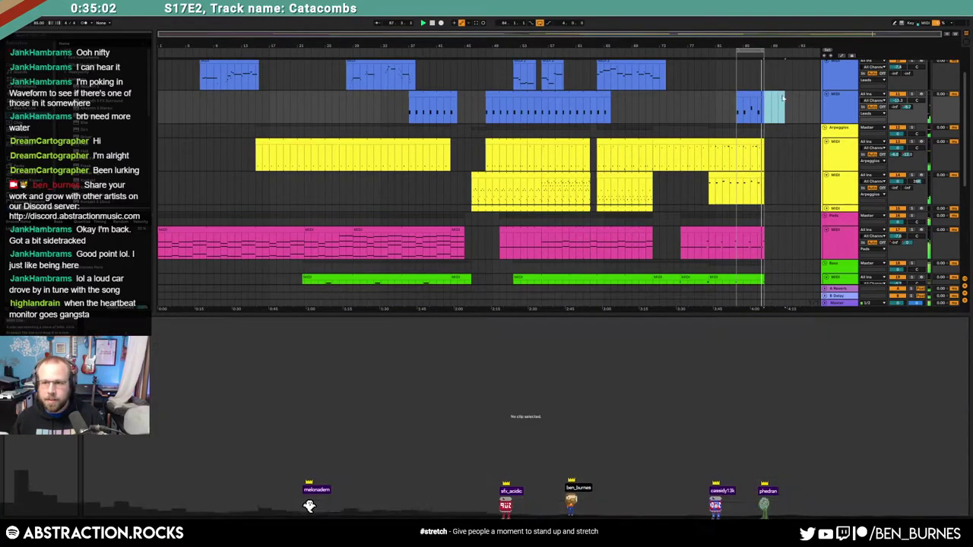
pyautogui.hotkey('shift', 'Tab')
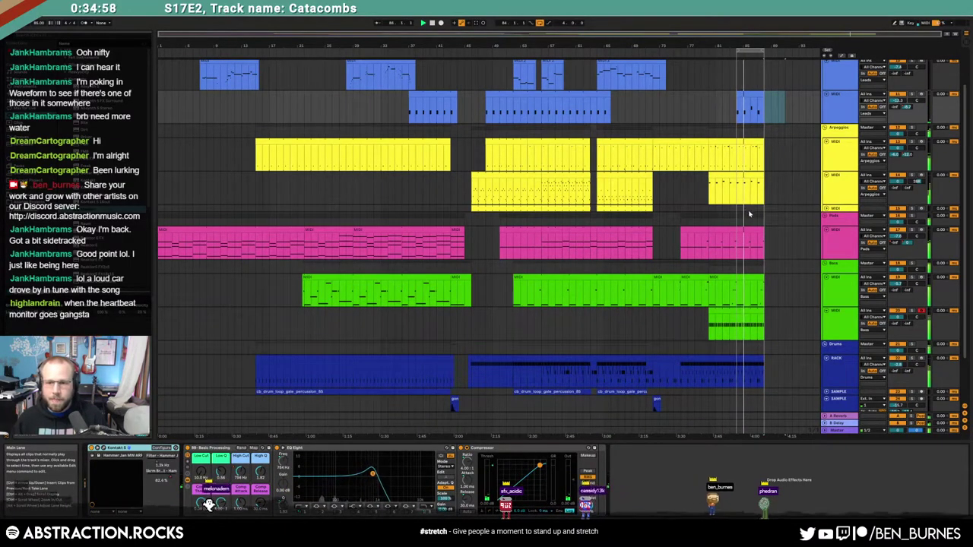
# Step: Open the drum rack clip at bar 71 and select its VEE Snare 015 fill notes for copying
pyautogui.scroll(-3, 749, 215)
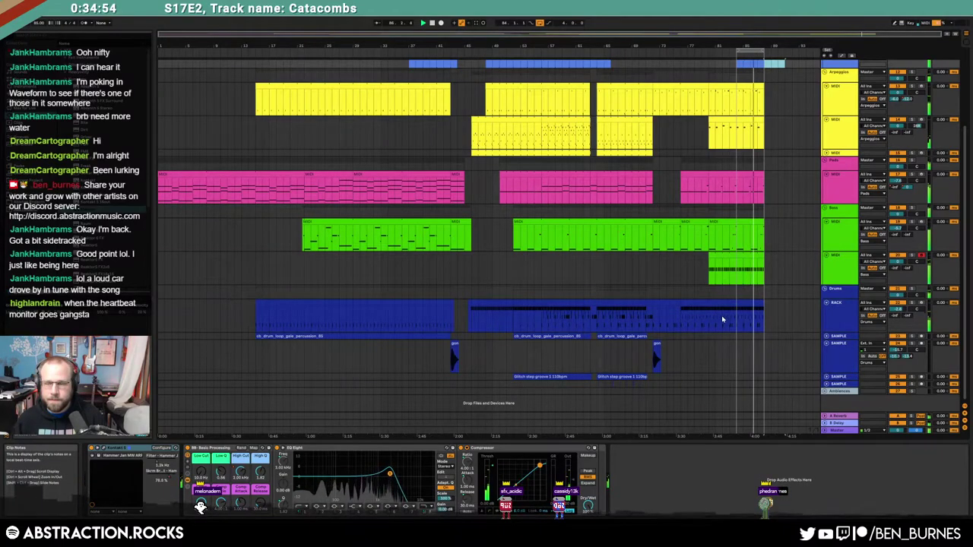
pyautogui.click(648, 320)
pyautogui.scroll(3, 653, 323)
pyautogui.doubleClick(646, 308)
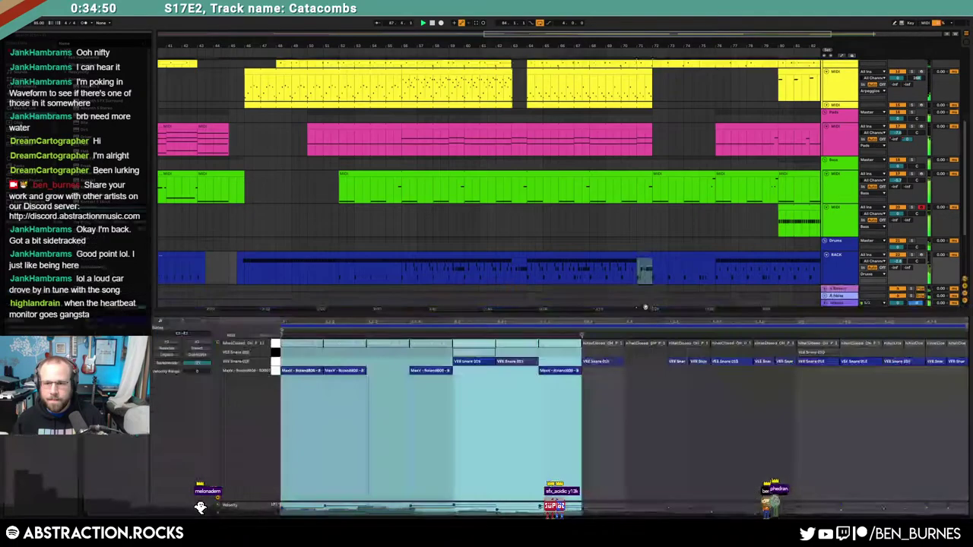
pyautogui.click(286, 367)
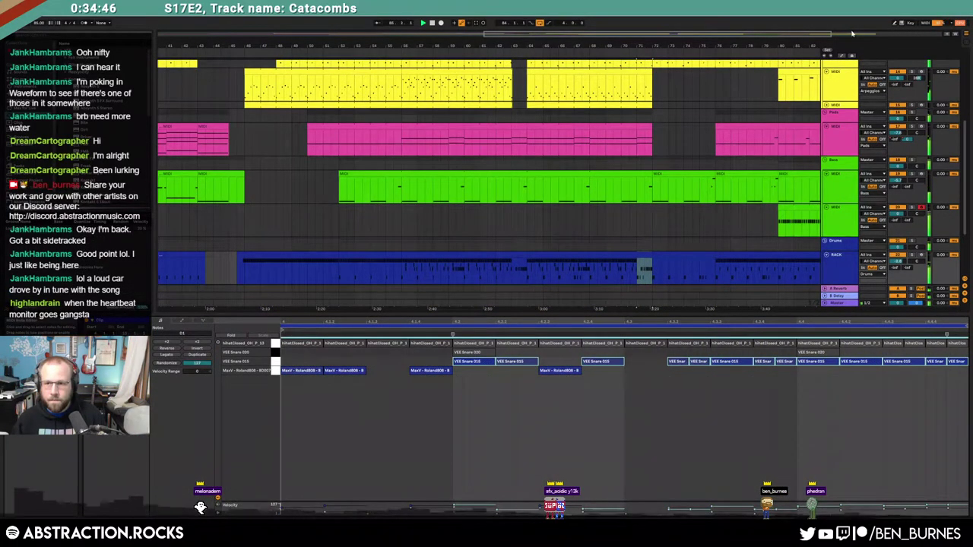
# Step: Paste the copied snare fill into the fourth bar of the drum rack pattern that starts at bar 76
pyautogui.moveTo(850, 34); pyautogui.dragTo(855, 35)
pyautogui.click(571, 270)
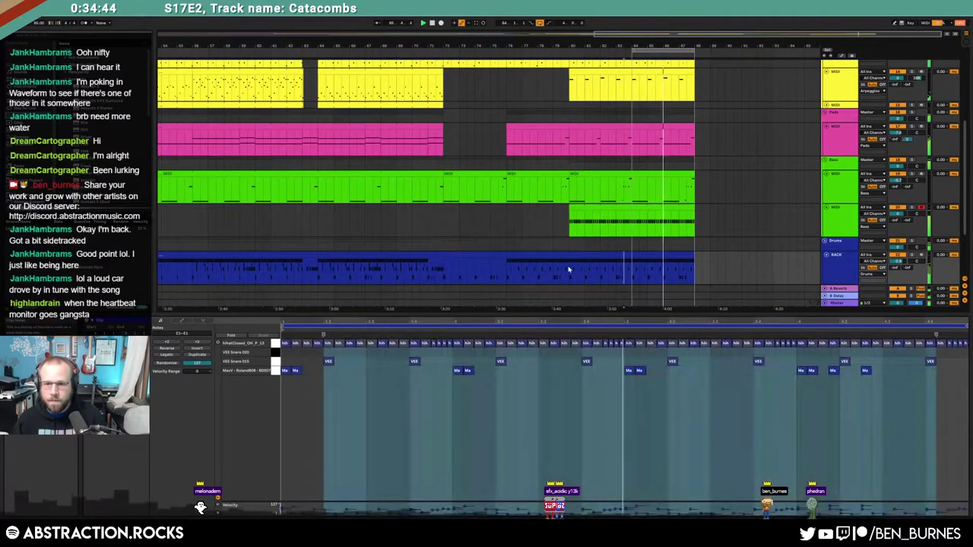
pyautogui.moveTo(631, 276); pyautogui.dragTo(701, 278)
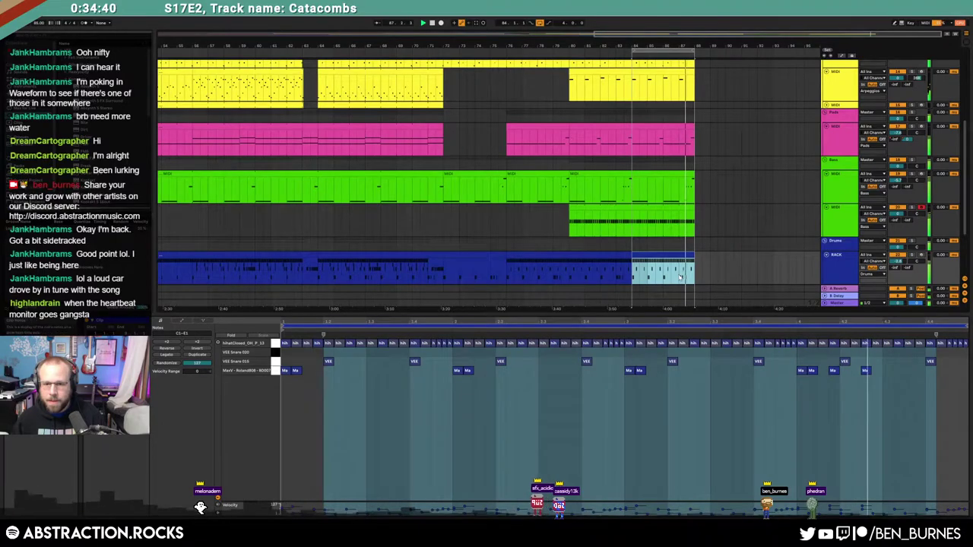
pyautogui.moveTo(680, 281); pyautogui.dragTo(693, 281)
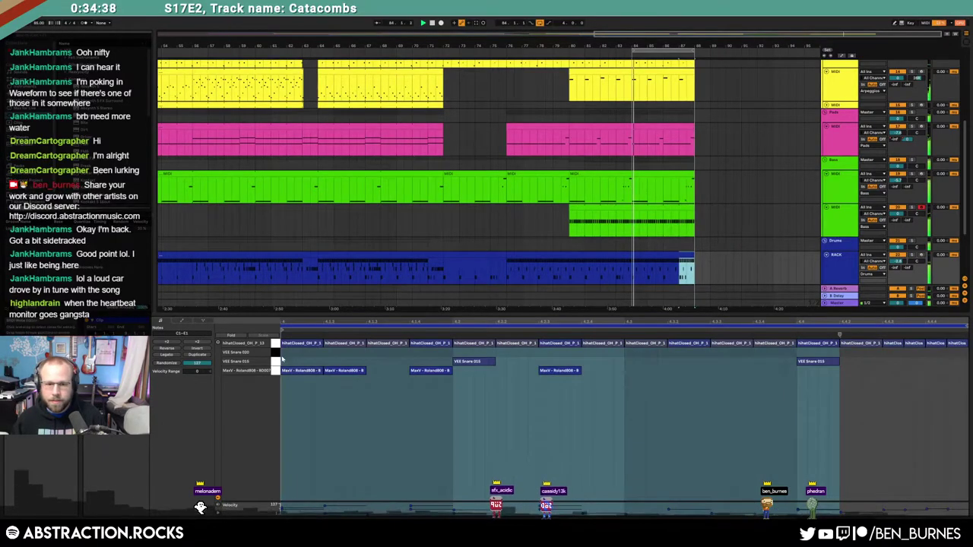
pyautogui.click(280, 363)
pyautogui.hotkey('ctrl', 'z')
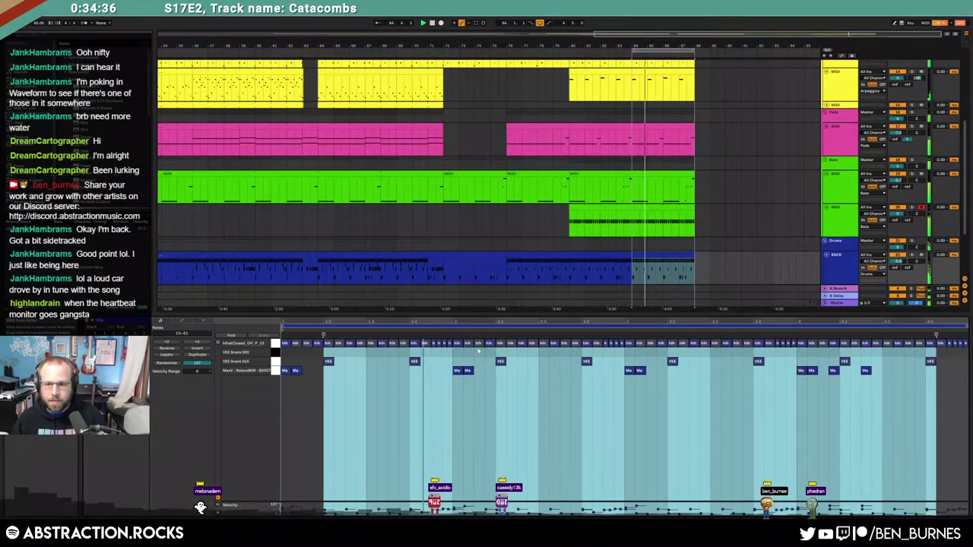
pyautogui.click(798, 363)
pyautogui.hotkey('ctrl', 'v')
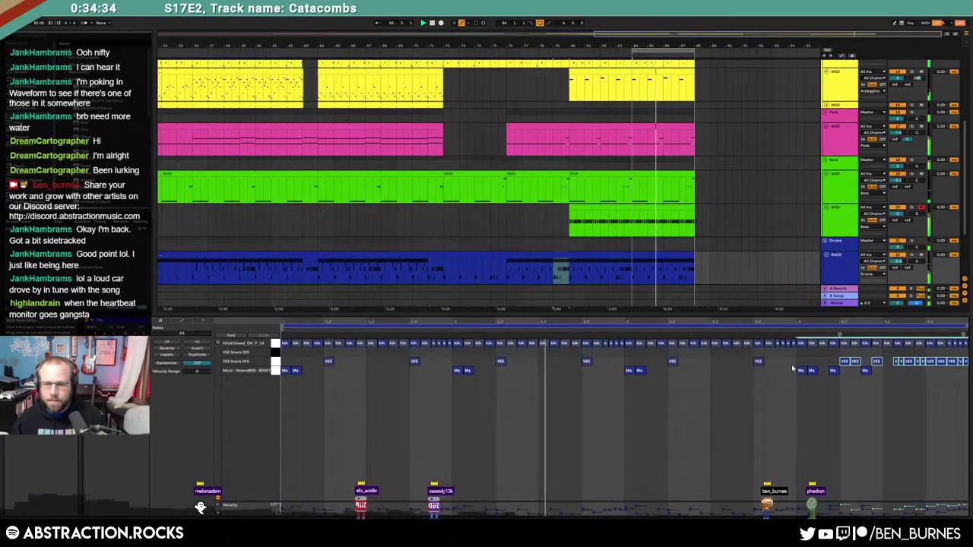
# Step: Remove the snare fill from the drum rack part at bars 76 to 84, leaving it only in the last bar before bar 88
pyautogui.hotkey('shift', 'Tab')
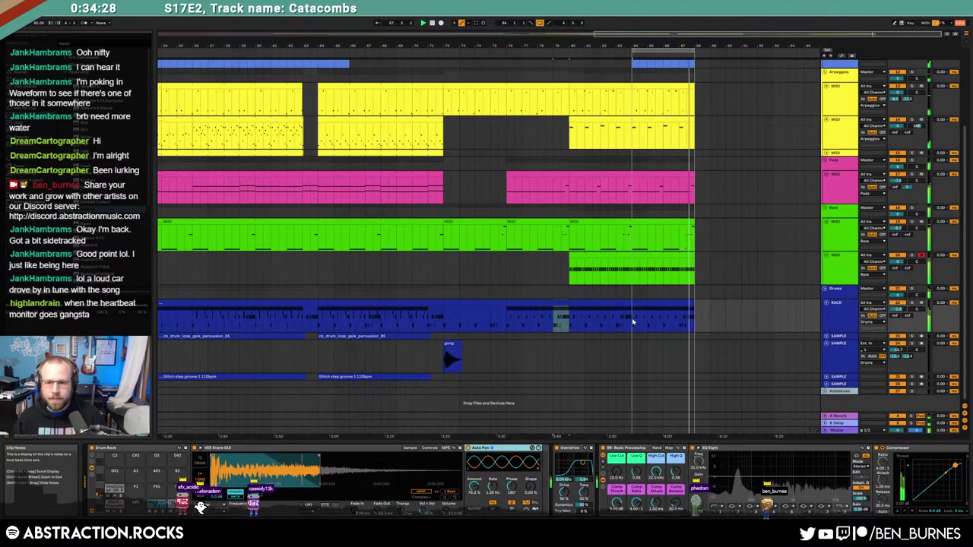
pyautogui.moveTo(632, 317); pyautogui.dragTo(515, 320)
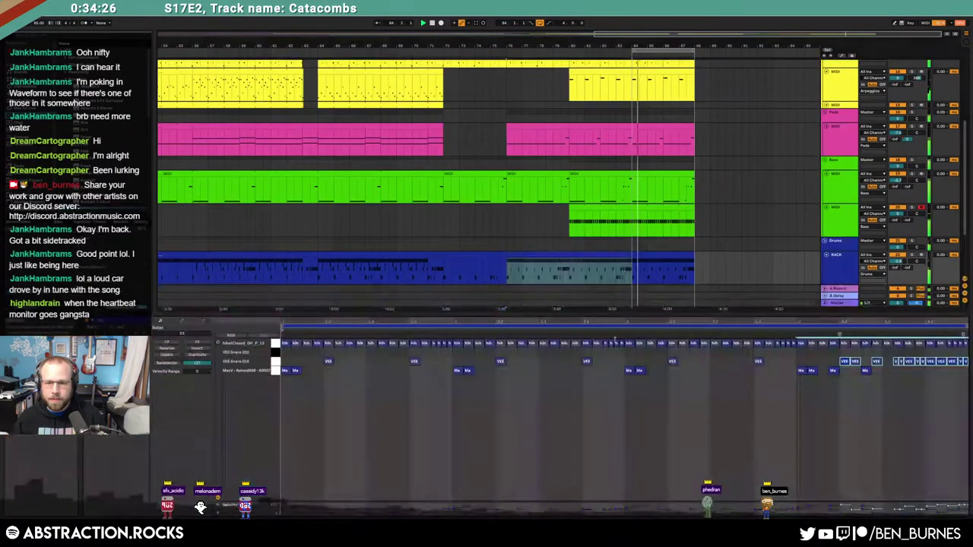
pyautogui.hotkey('shift', 'Tab')
pyautogui.click(819, 368)
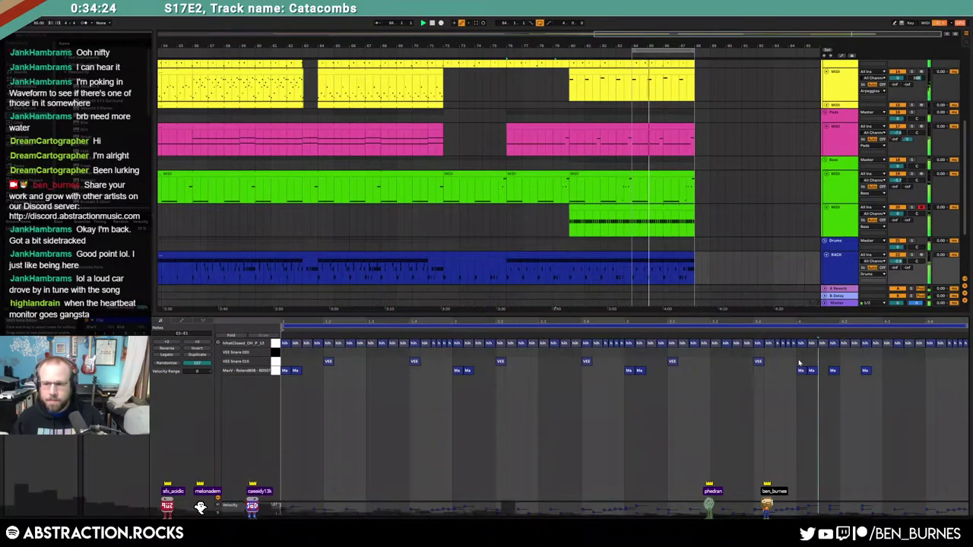
pyautogui.moveTo(797, 358); pyautogui.dragTo(624, 365)
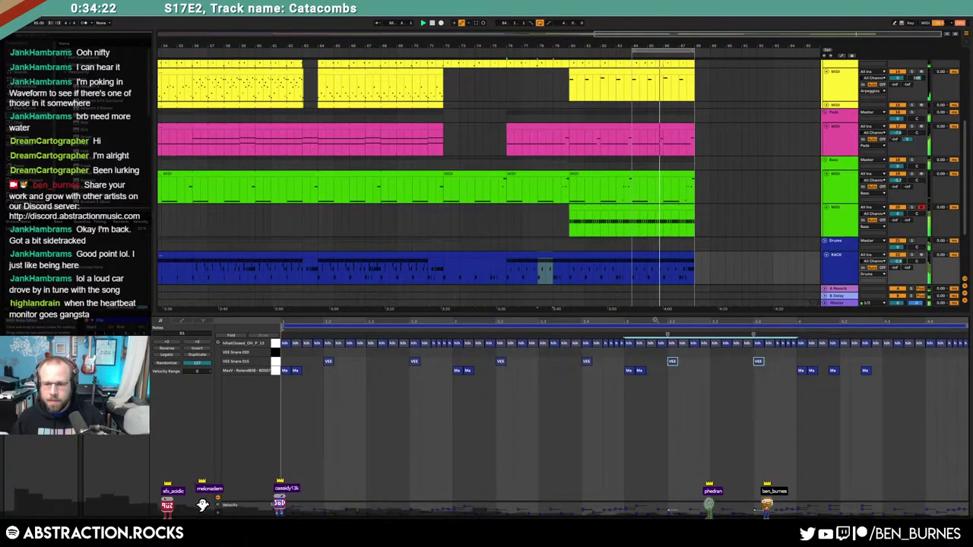
pyautogui.hotkey('ctrl', 'd')
pyautogui.hotkey('ctrl', 'd')
pyautogui.hotkey('ctrl', 'd')
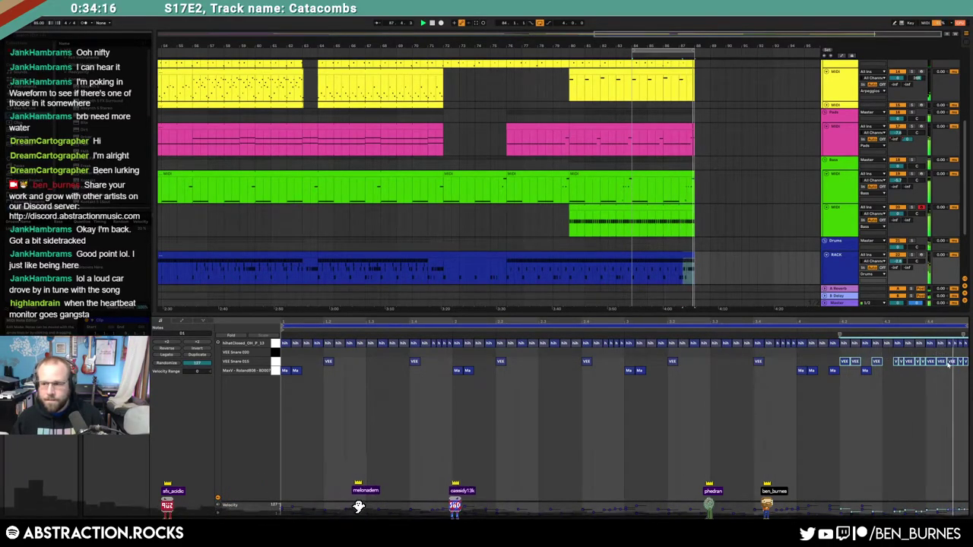
# Step: Return to the device view, show the whole arrangement, and play it from about bar 46 with the first lead track selected
pyautogui.hotkey('shift', 'Tab')
pyautogui.click(672, 319)
pyautogui.click(628, 320)
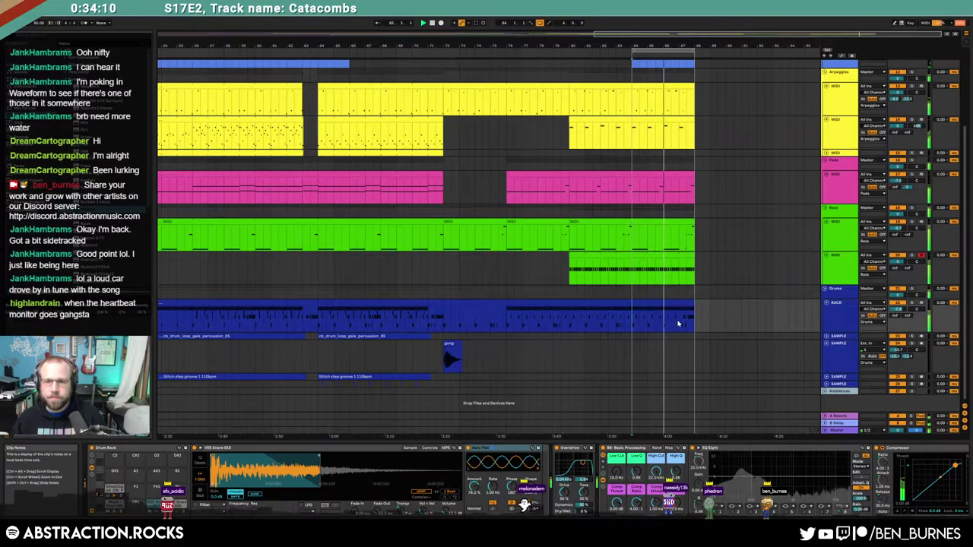
pyautogui.press('w')
pyautogui.scroll(5, 710, 299)
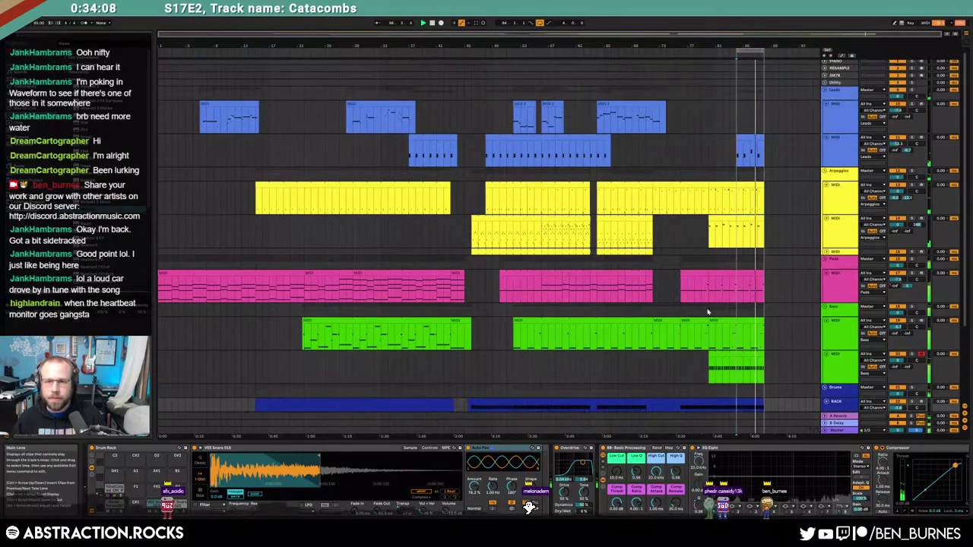
pyautogui.moveTo(772, 33); pyautogui.dragTo(768, 40)
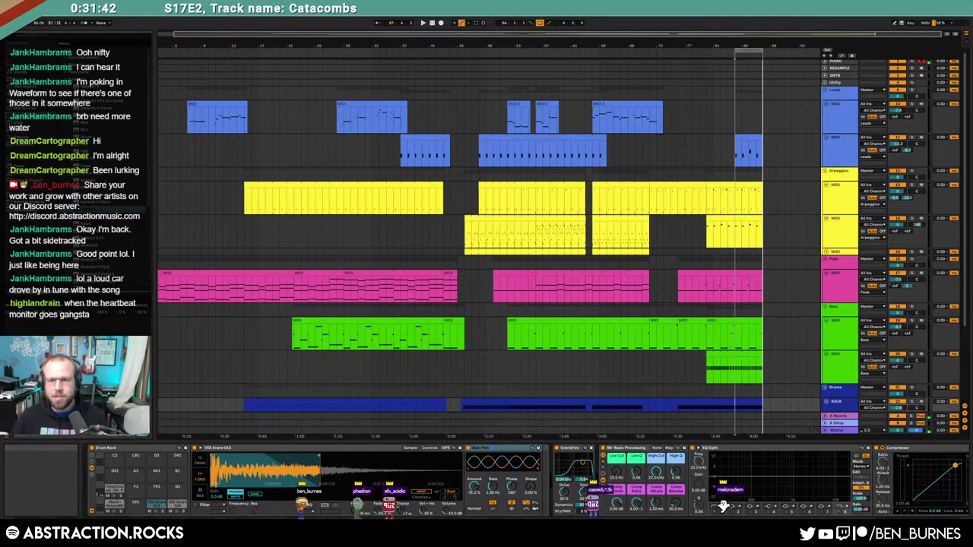
pyautogui.click(470, 51)
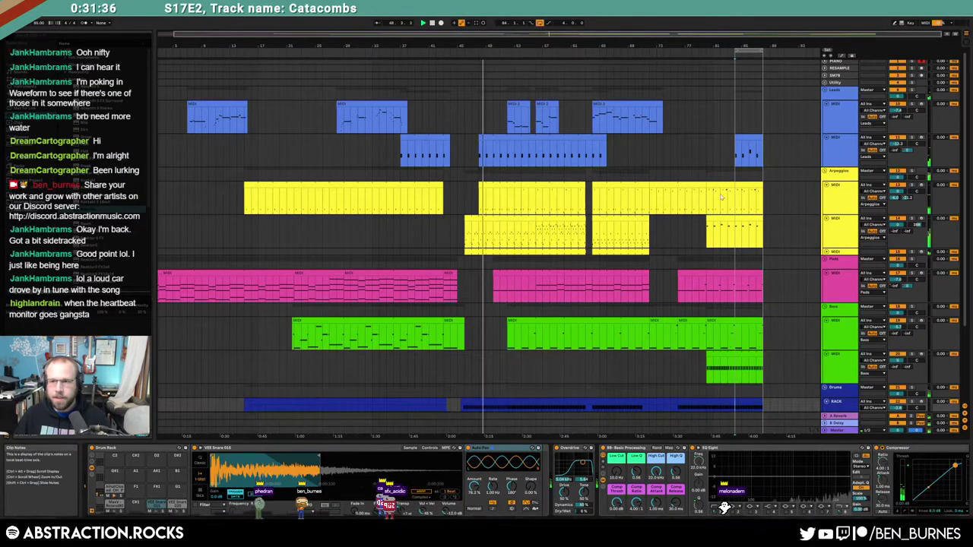
pyautogui.click(850, 118)
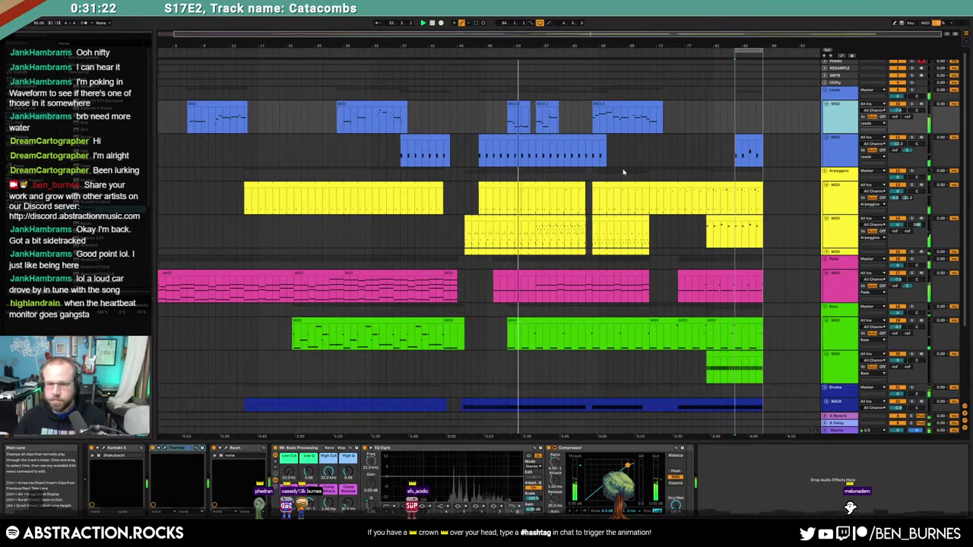
# Step: Move the sample track holding the Glitch step groove clips directly below the cb_drum_loop_gale_percussion_85 track
pyautogui.scroll(-2, 614, 238)
pyautogui.scroll(-3, 616, 242)
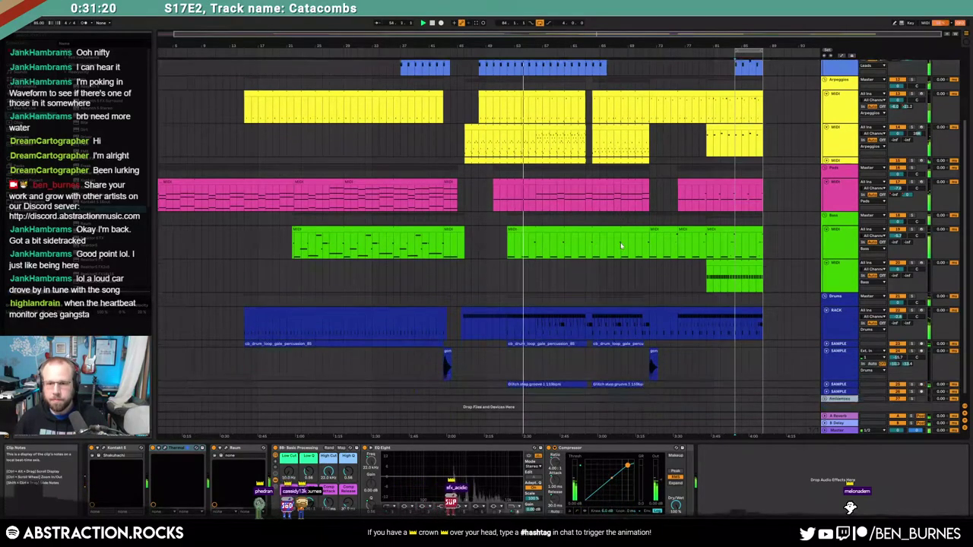
pyautogui.click(842, 378)
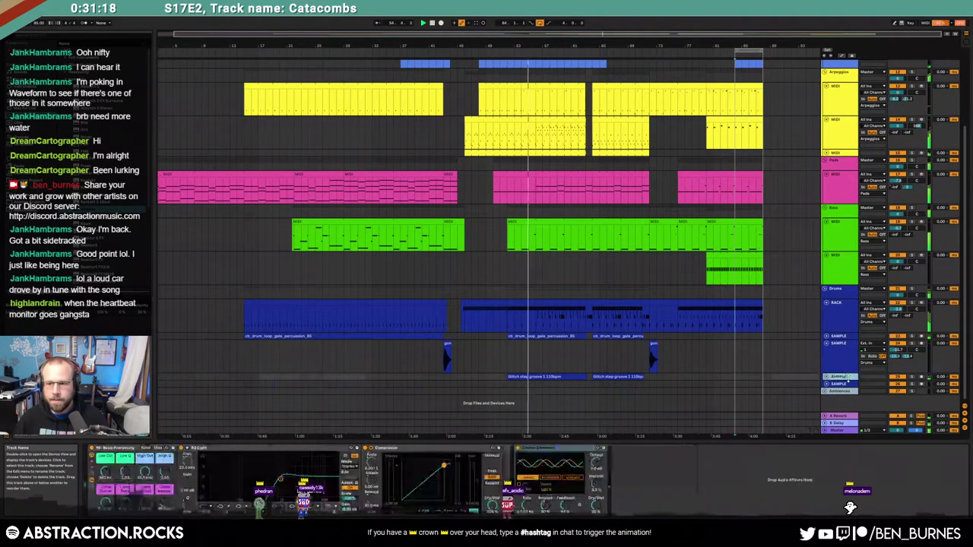
pyautogui.moveTo(838, 350); pyautogui.dragTo(837, 344)
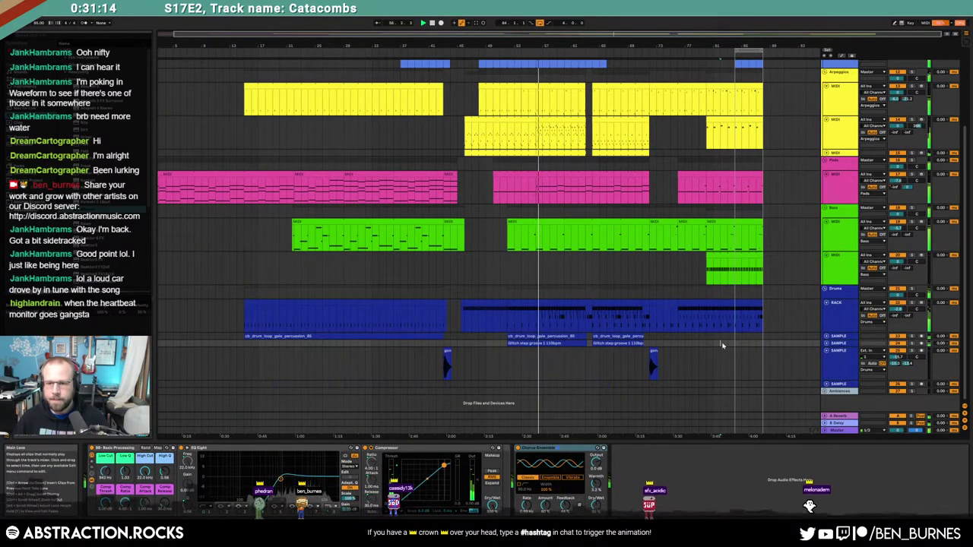
# Step: Switch to Splice and move its window clear of the track headers, then add a new sample track below the Glitch step groove track
pyautogui.hotkey('alt', 'Tab')
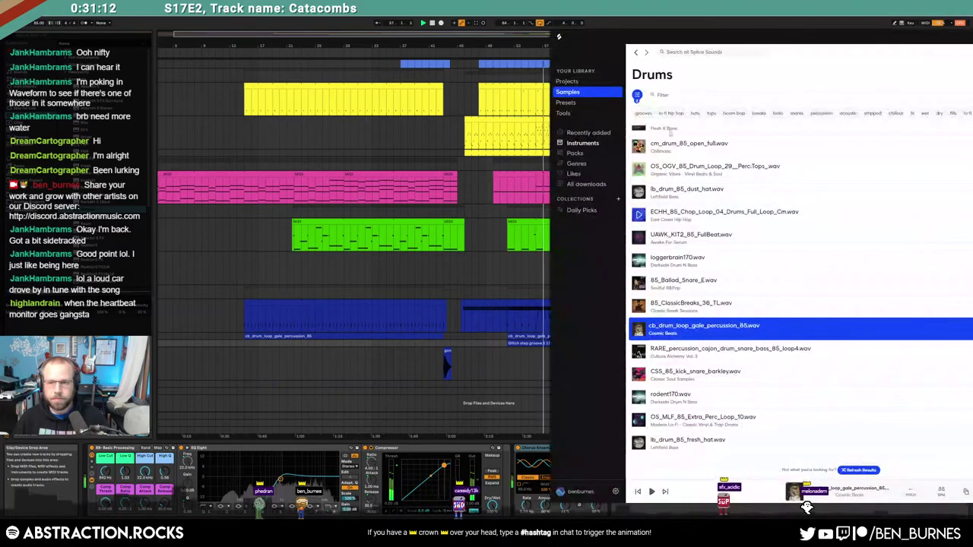
pyautogui.moveTo(697, 38); pyautogui.dragTo(374, 40)
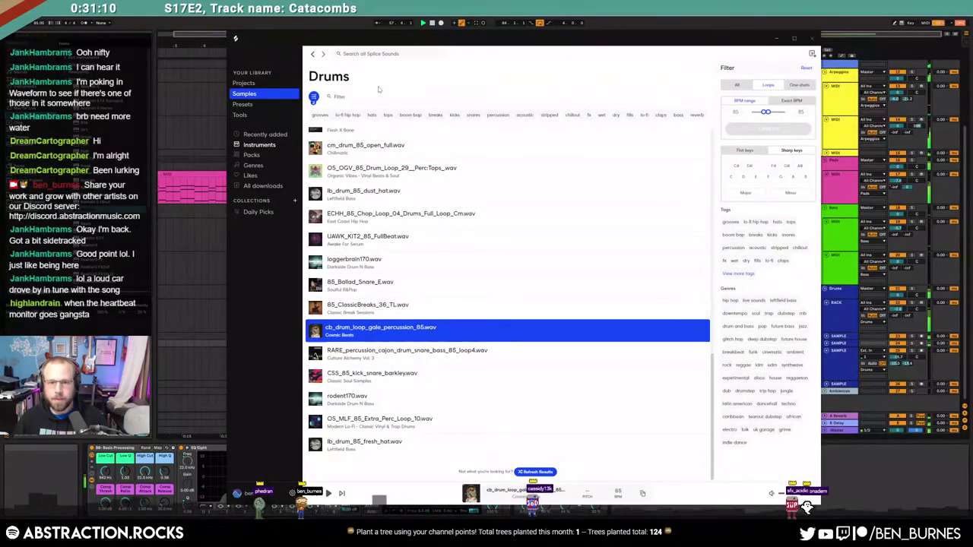
pyautogui.moveTo(532, 47); pyautogui.dragTo(302, 44)
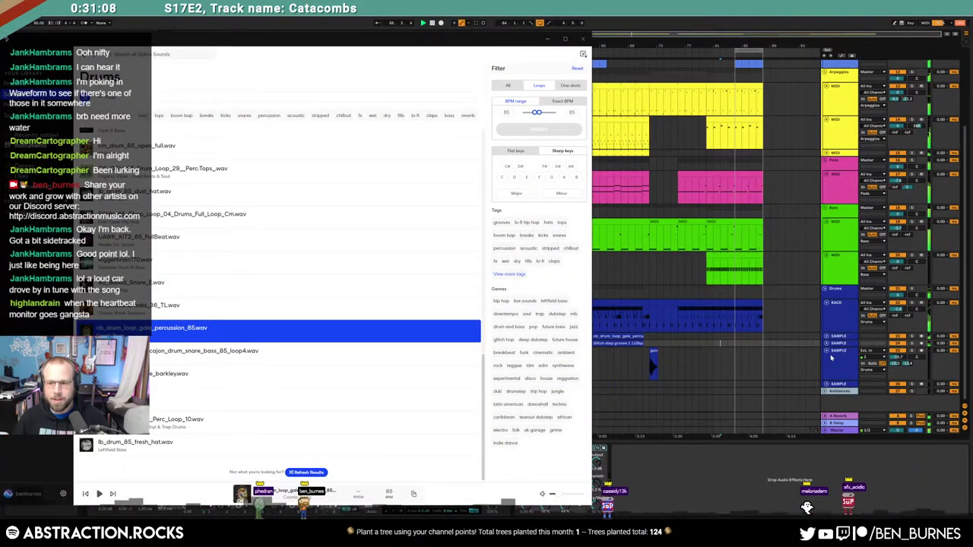
pyautogui.click(837, 344)
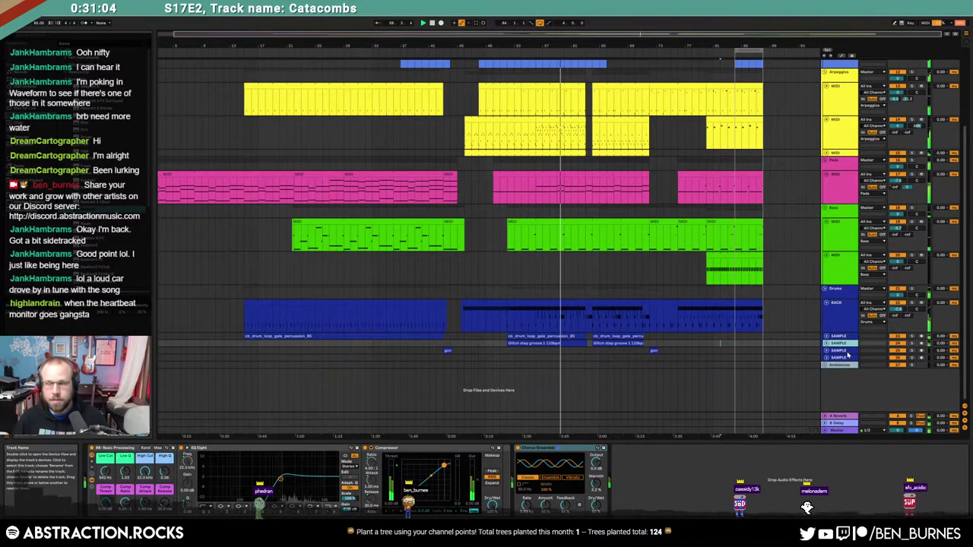
pyautogui.hotkey('ctrl', 't')
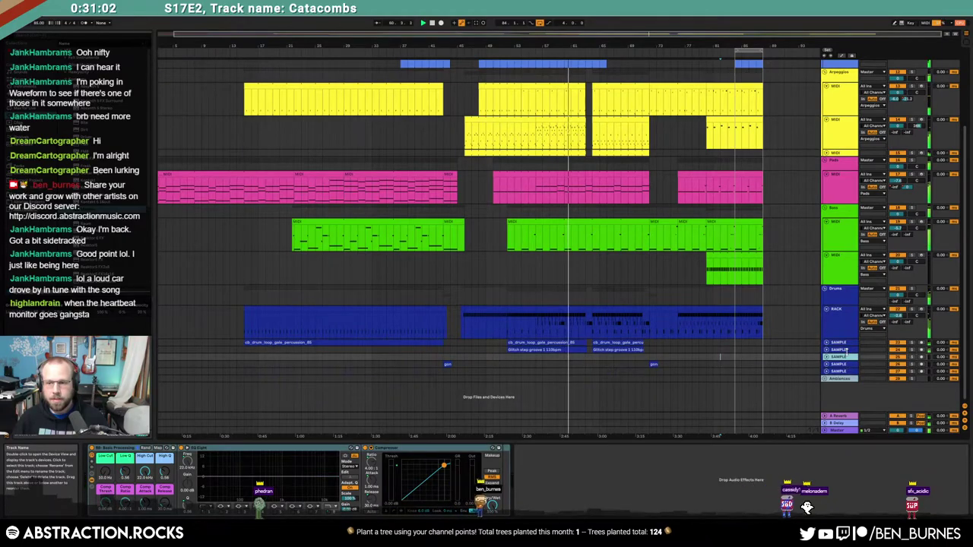
# Step: Get rodent170.wav from Splice for one credit and place it on the new sample track at bar 84, with the track unfolded
pyautogui.hotkey('alt', 'Tab')
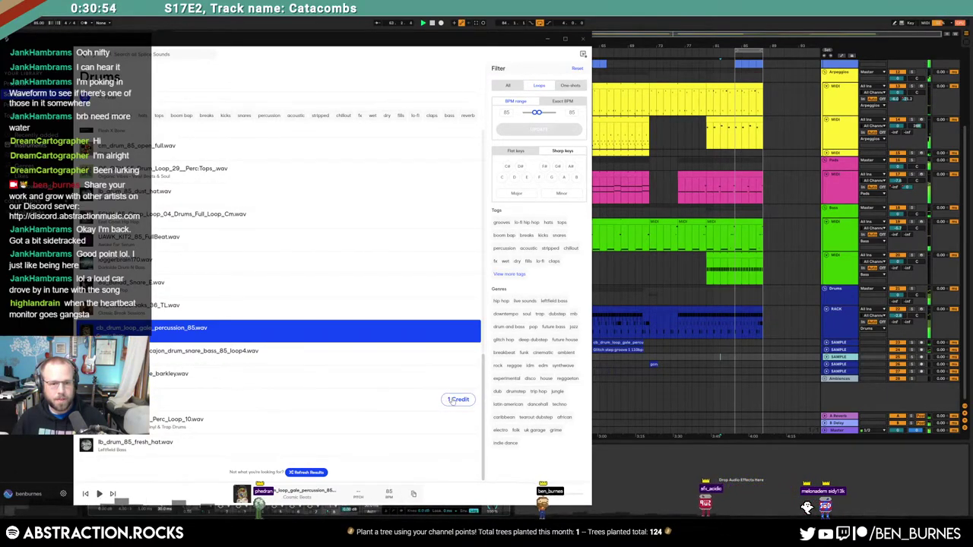
pyautogui.click(455, 400)
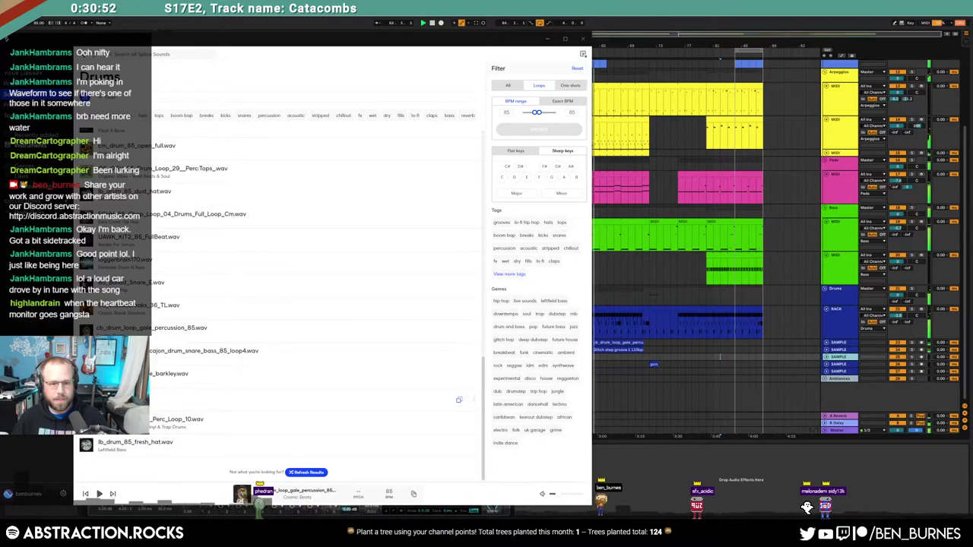
pyautogui.moveTo(171, 407); pyautogui.dragTo(742, 363)
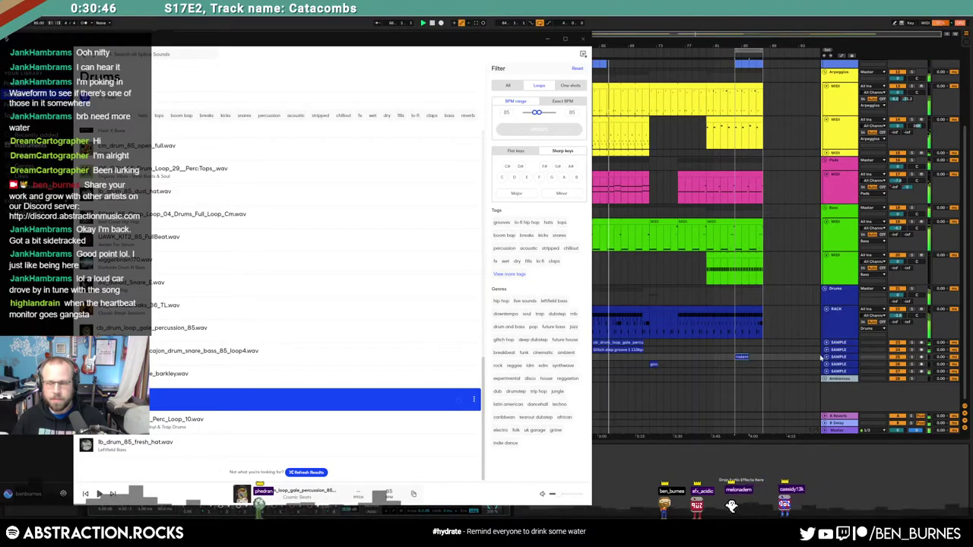
pyautogui.moveTo(742, 358); pyautogui.dragTo(742, 360)
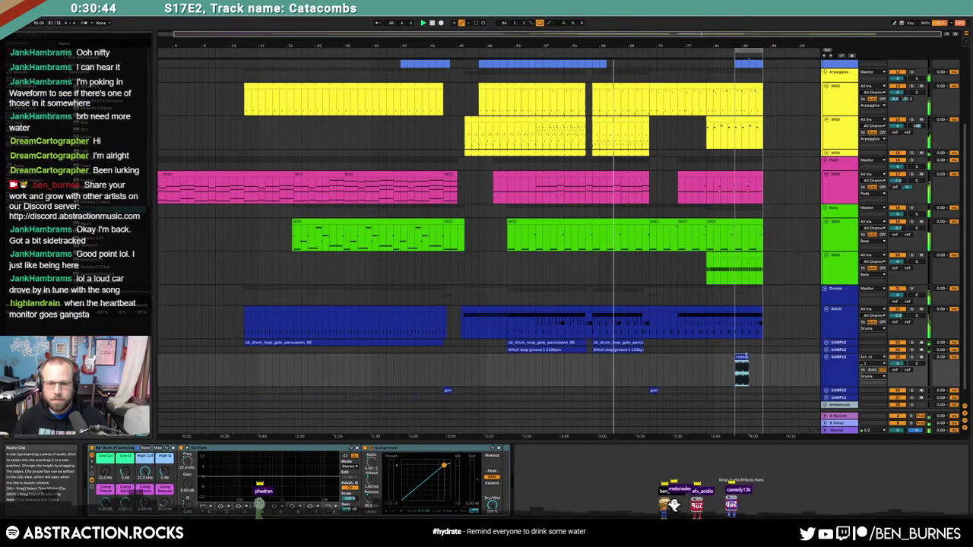
# Step: Turn on Warp for the rodent170 clip and extend the clip to bar 88
pyautogui.doubleClick(742, 357)
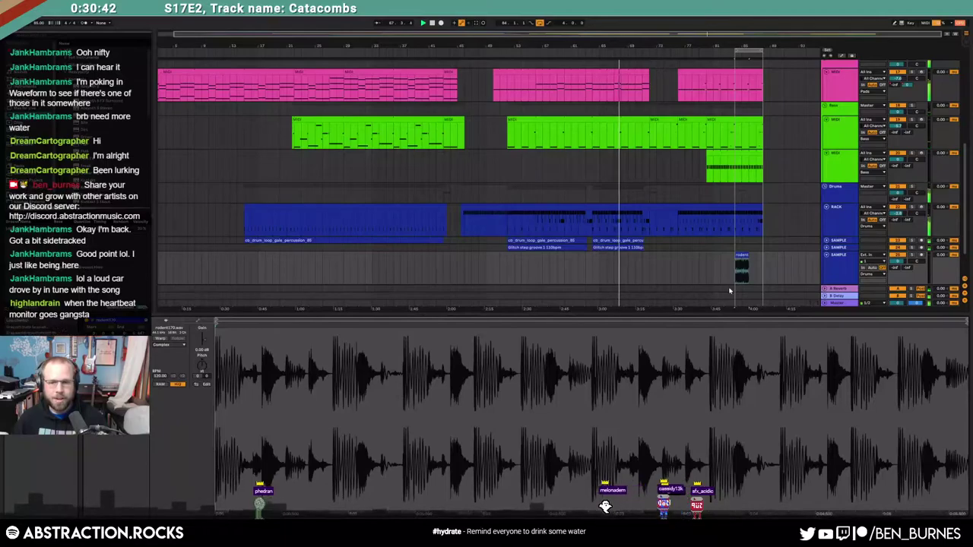
pyautogui.click(160, 339)
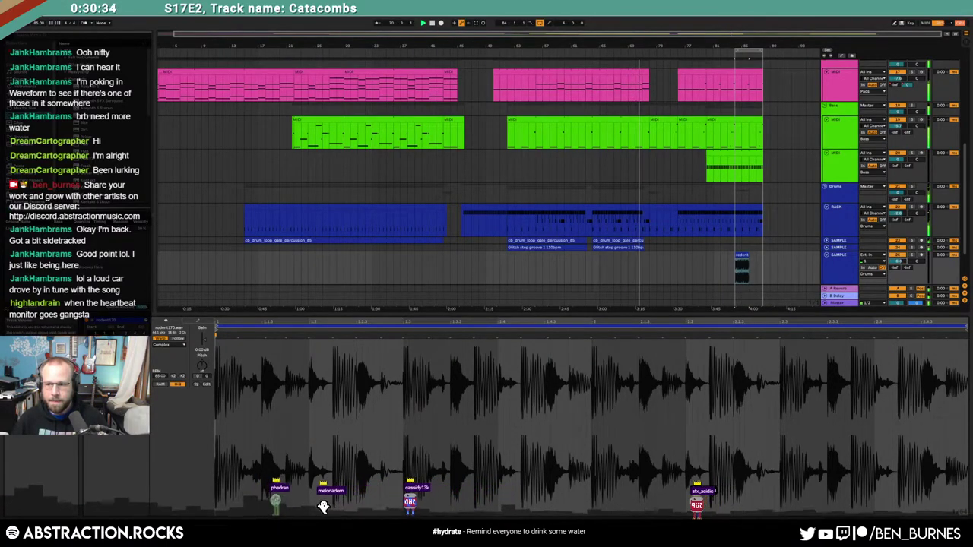
pyautogui.click(745, 256)
pyautogui.moveTo(758, 256); pyautogui.dragTo(762, 255)
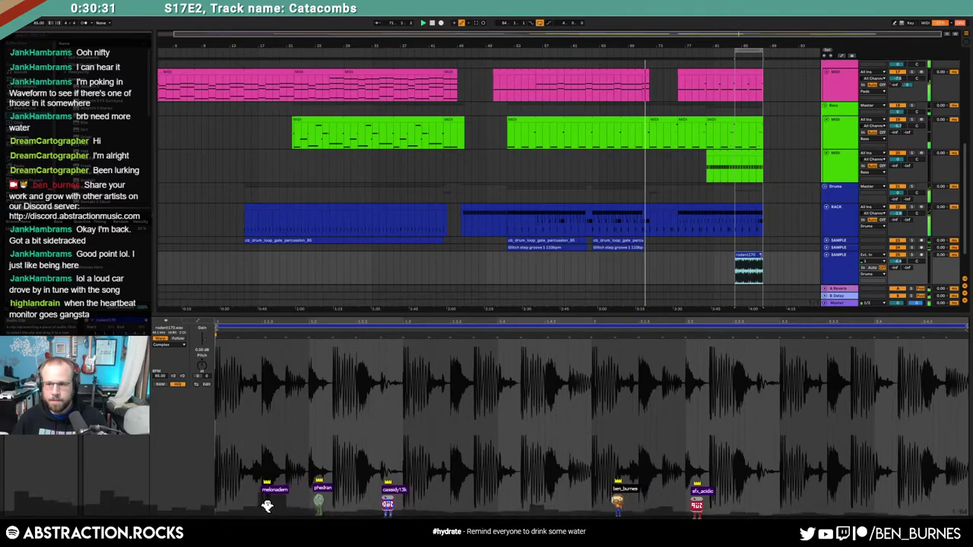
# Step: Layer VEE Snare 020 hits over the existing snare on beats 2 and 4 across the drum clip starting at bar 84
pyautogui.doubleClick(849, 275)
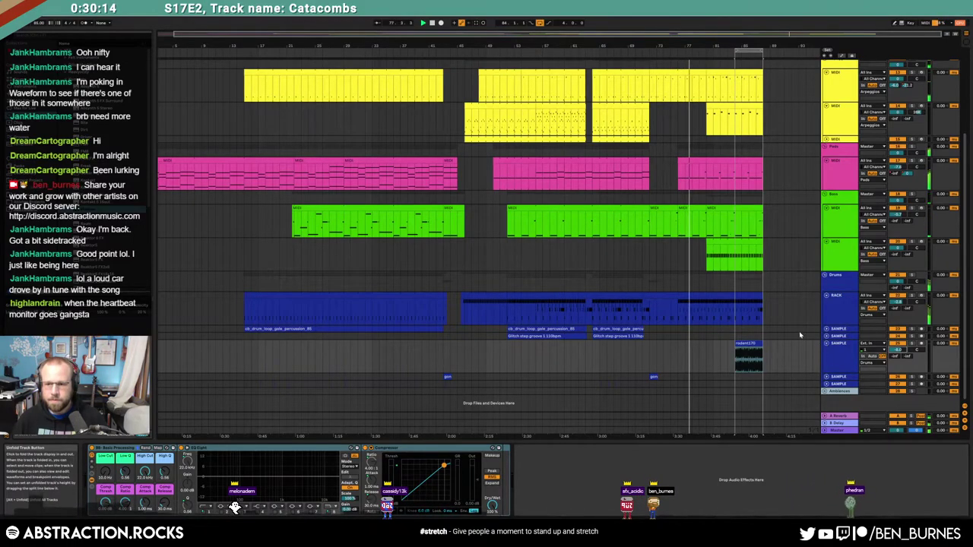
pyautogui.doubleClick(747, 298)
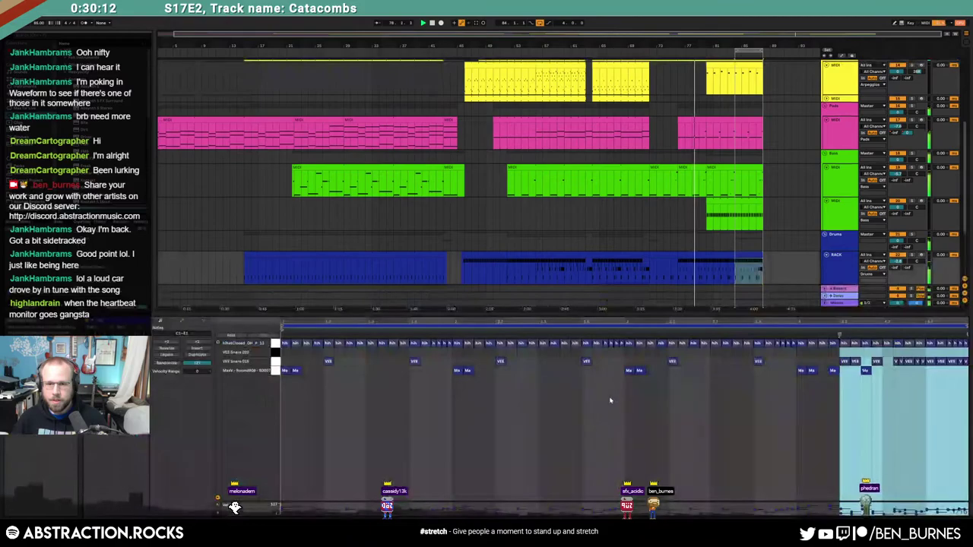
pyautogui.doubleClick(327, 353)
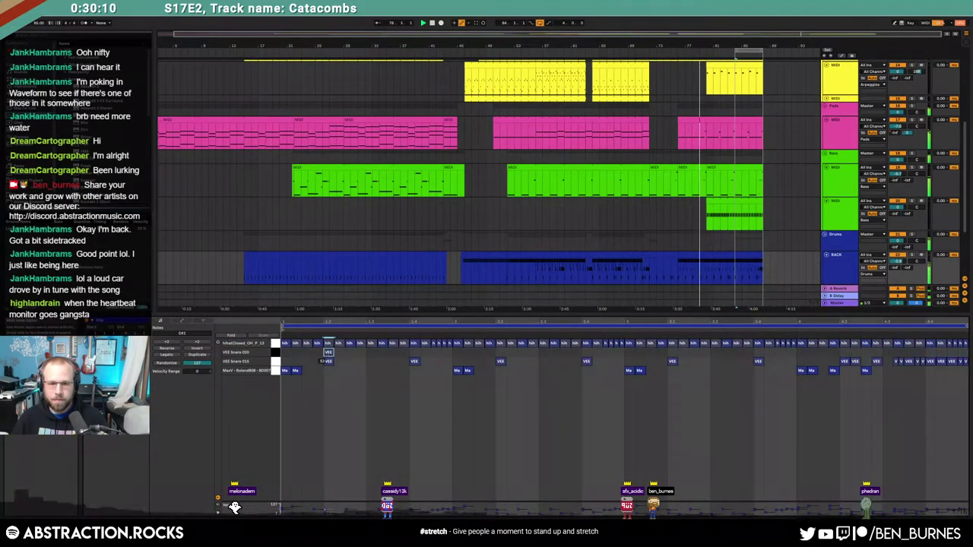
pyautogui.hotkey('ctrl', 'd')
pyautogui.hotkey('ctrl', 'd')
pyautogui.hotkey('ctrl', 'd')
pyautogui.hotkey('ctrl', 'd')
pyautogui.hotkey('ctrl', 'd')
pyautogui.hotkey('ctrl', 'd')
pyautogui.hotkey('ctrl', 'd')
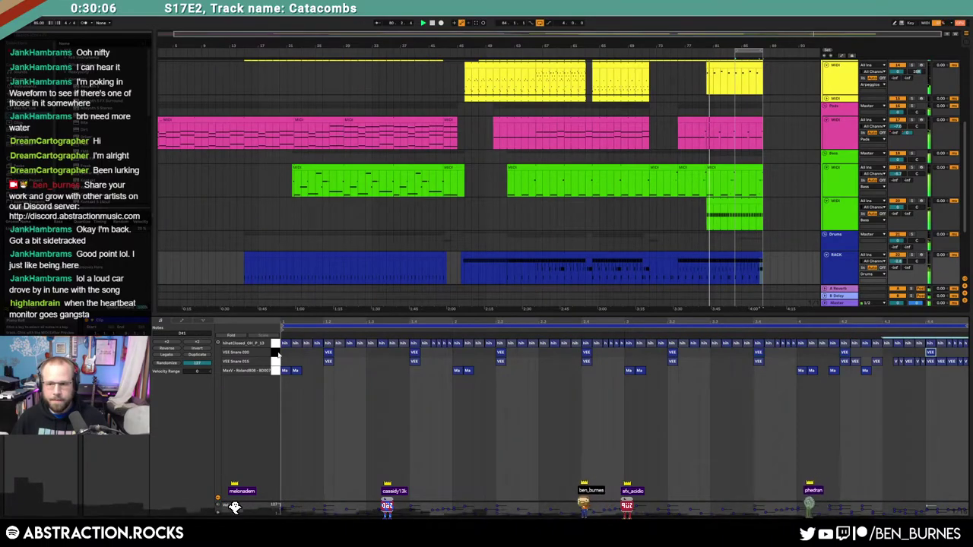
# Step: Rework the VEE Snare 020 ending before bar 88, removing one hit and adding hits that line up with the lower snare's fill
pyautogui.click(951, 353)
pyautogui.doubleClick(930, 352)
pyautogui.doubleClick(942, 353)
pyautogui.click(963, 355)
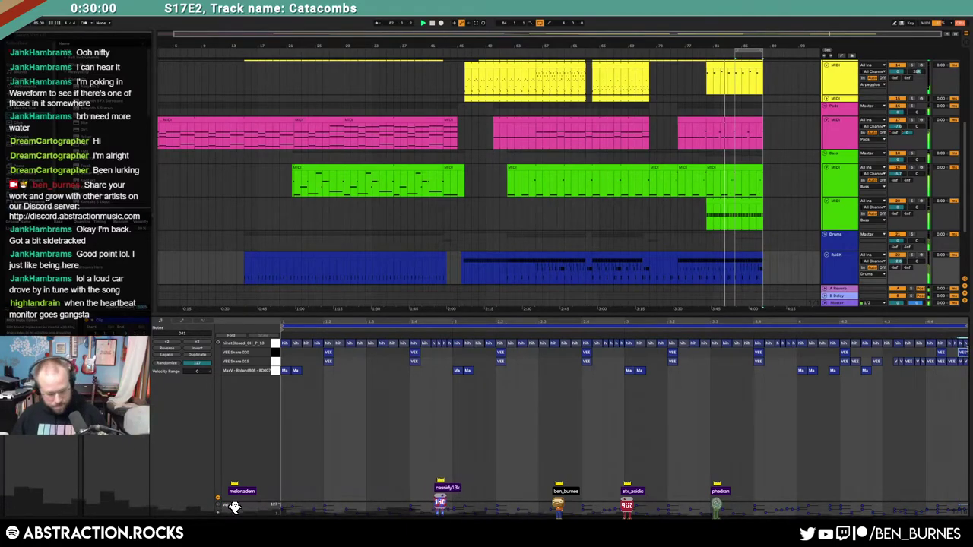
pyautogui.hotkey('shift', 'Tab')
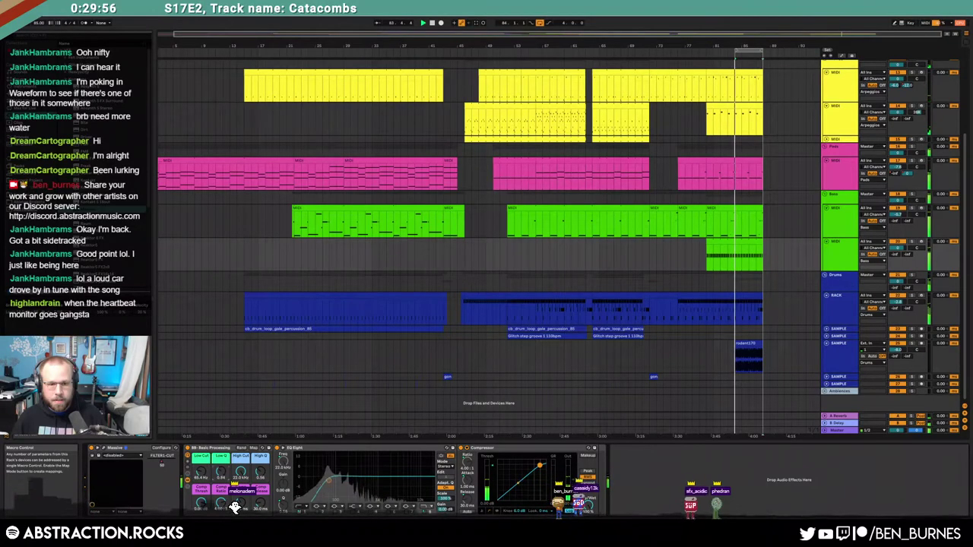
# Step: Compare the rodent170 clip at 42.50 and 170 BPM, settle on 42.50, and add Auto Pan after its track's Compressor
pyautogui.click(845, 361)
pyautogui.doubleClick(751, 343)
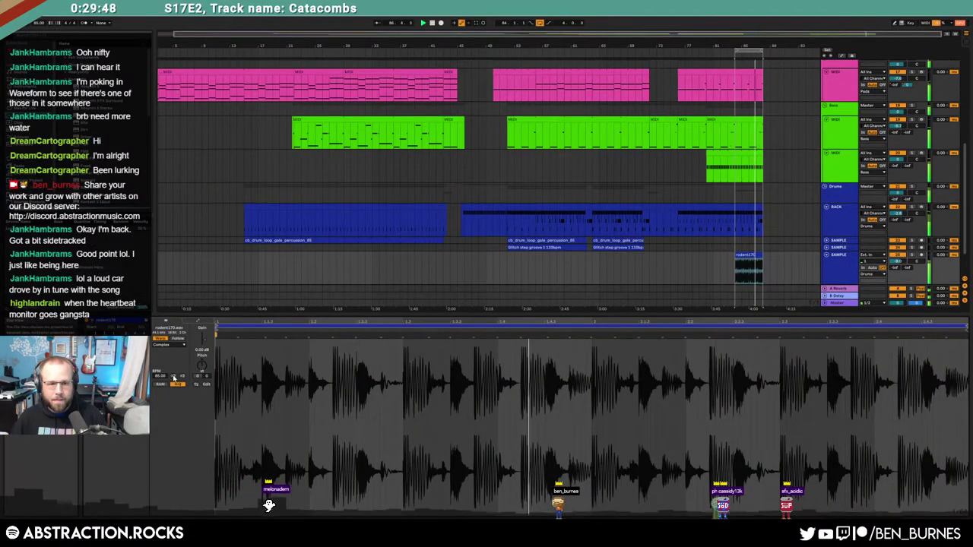
pyautogui.click(173, 376)
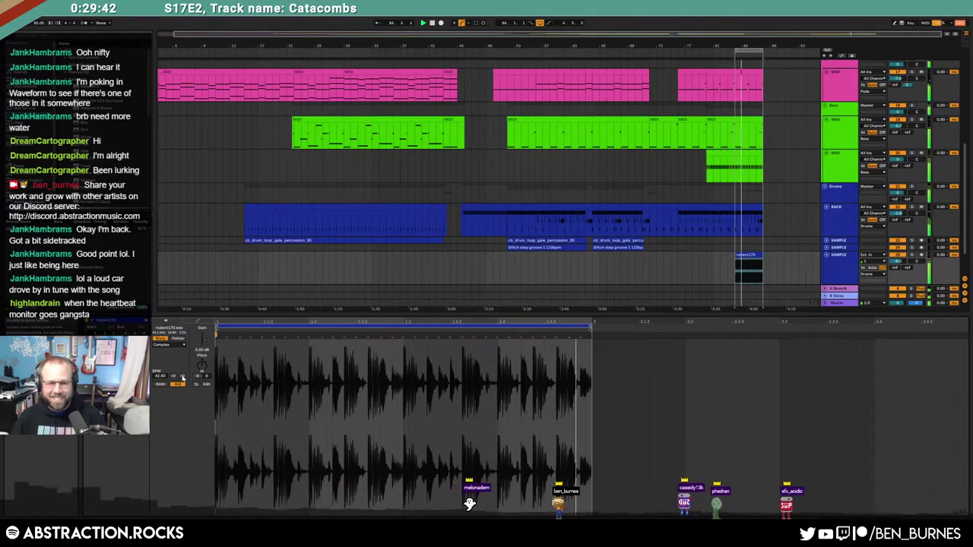
pyautogui.click(182, 378)
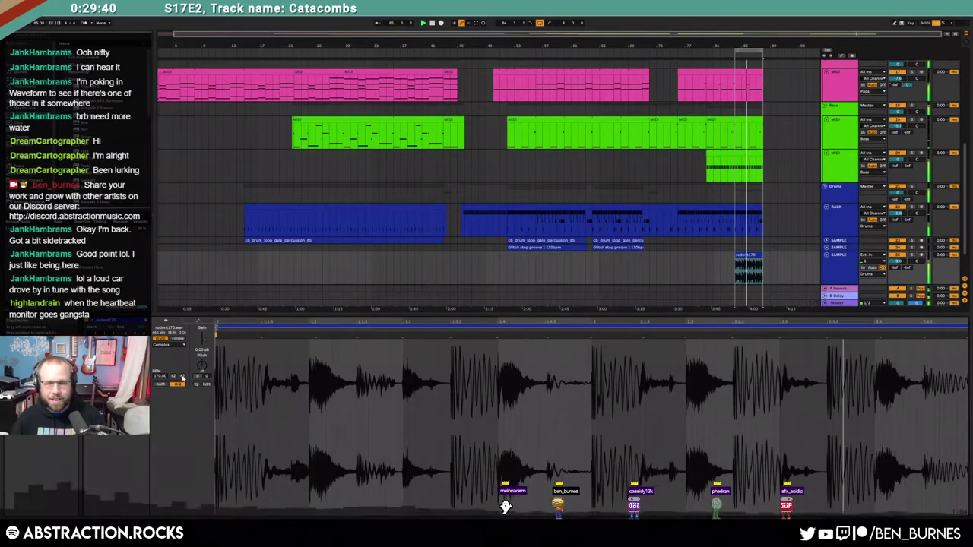
pyautogui.click(173, 376)
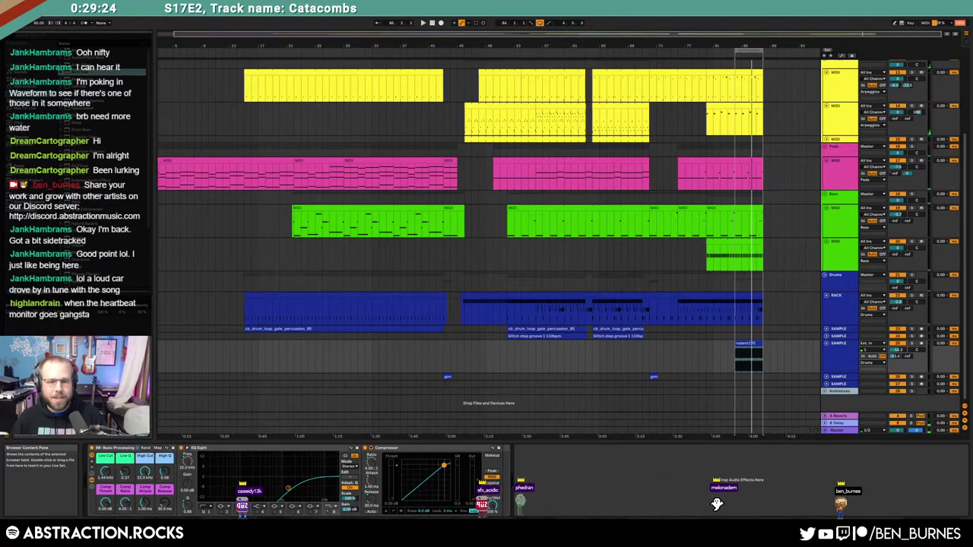
pyautogui.moveTo(593, 487); pyautogui.dragTo(539, 476)
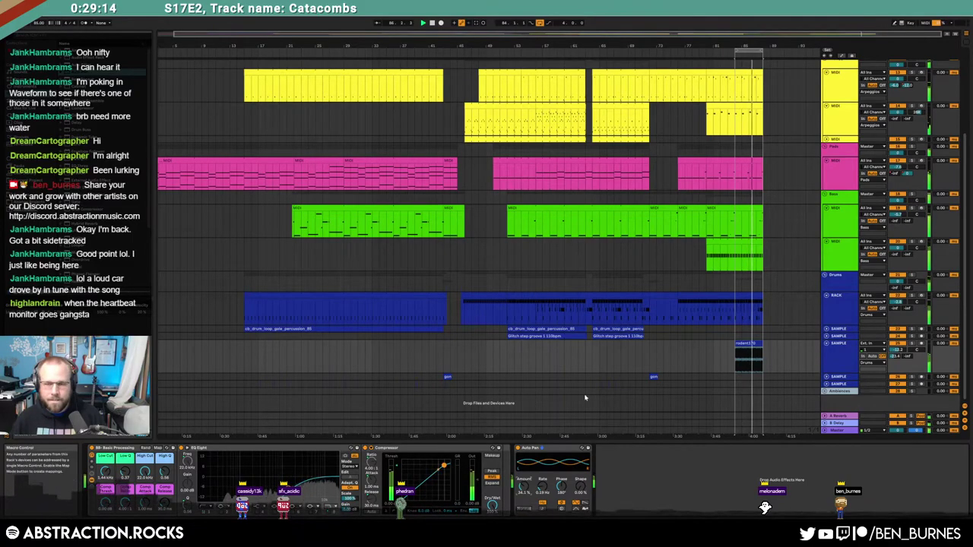
# Step: Set the rodent170 clip's warp mode to Beats with Preserve at 1/32, and fold its track
pyautogui.doubleClick(748, 357)
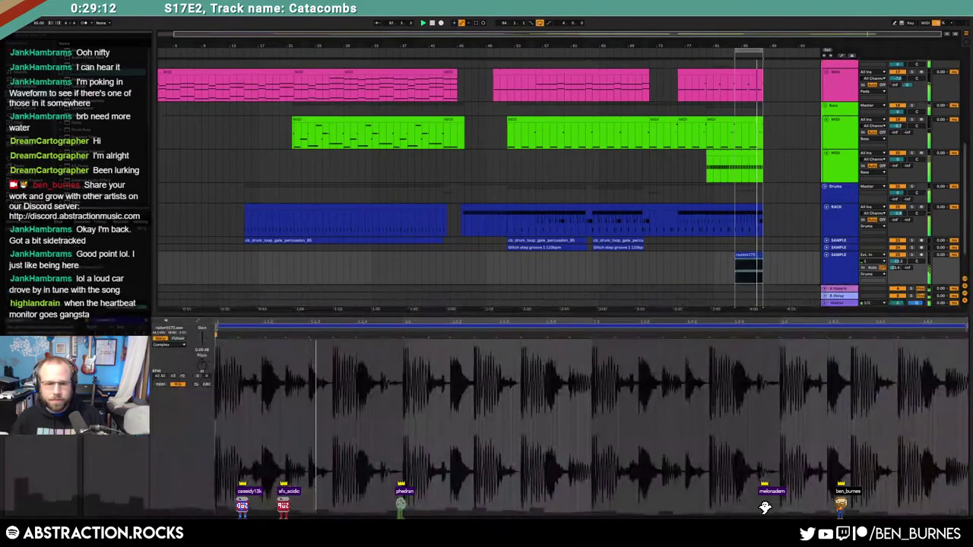
pyautogui.click(169, 345)
pyautogui.click(164, 352)
pyautogui.click(160, 363)
pyautogui.click(161, 368)
pyautogui.moveTo(177, 362); pyautogui.dragTo(176, 355)
pyautogui.click(177, 356)
pyautogui.click(170, 379)
pyautogui.click(179, 357)
pyautogui.click(174, 383)
pyautogui.click(176, 356)
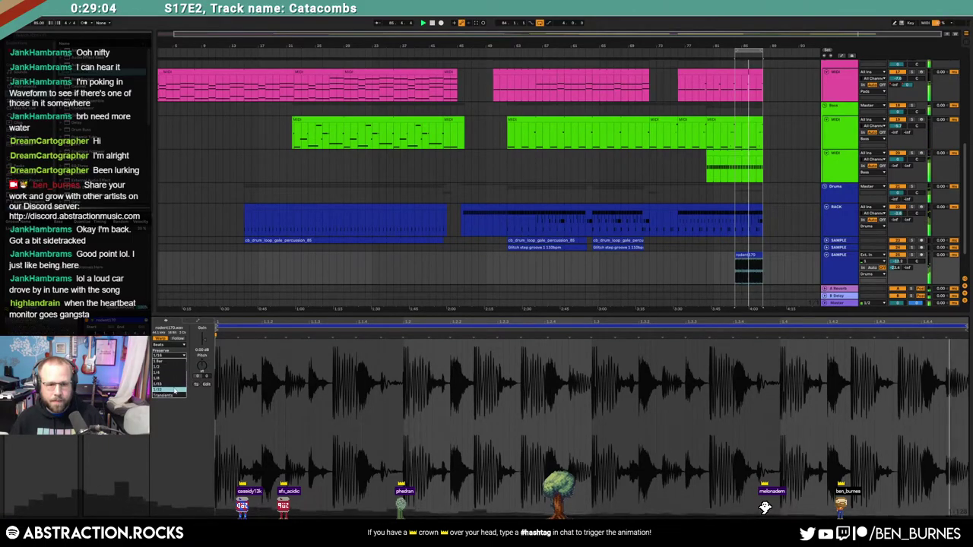
pyautogui.click(175, 390)
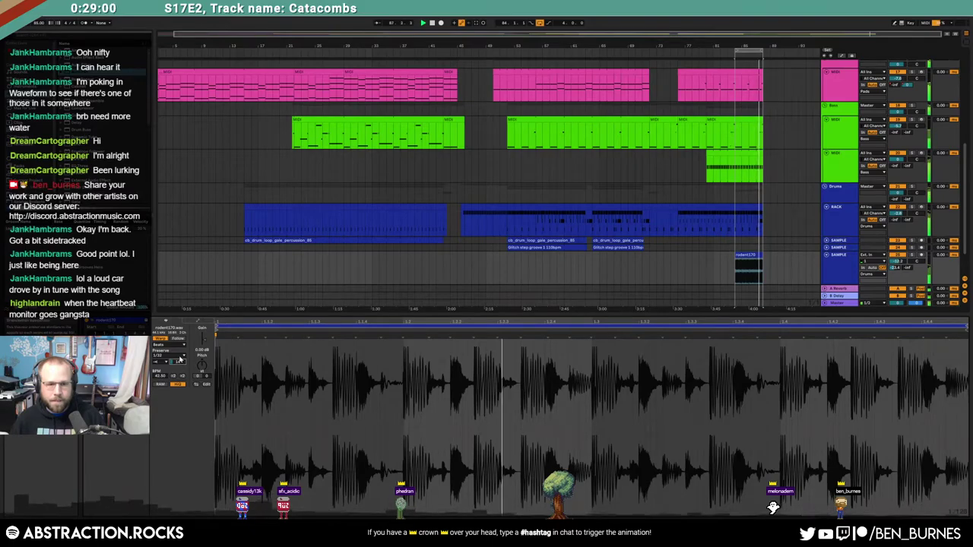
pyautogui.hotkey('shift', 'Tab')
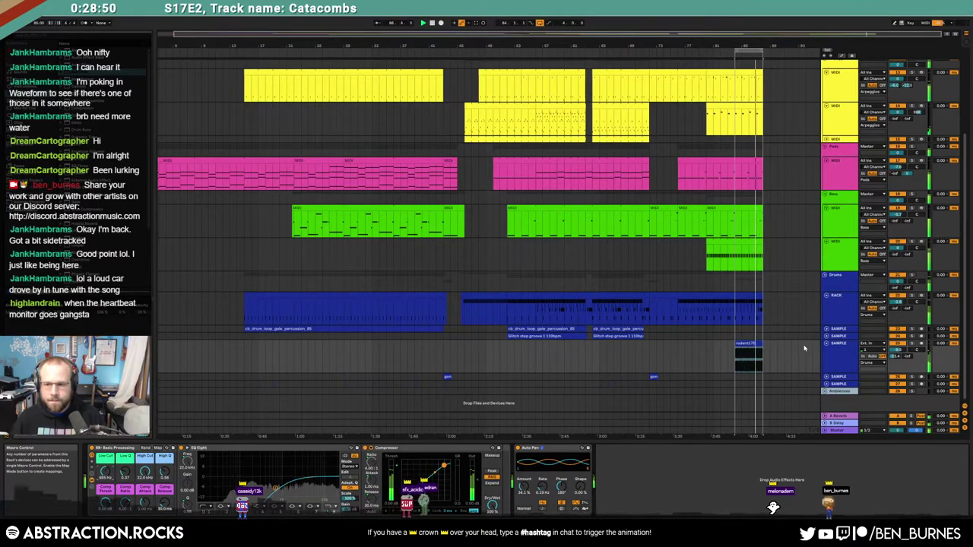
pyautogui.click(826, 344)
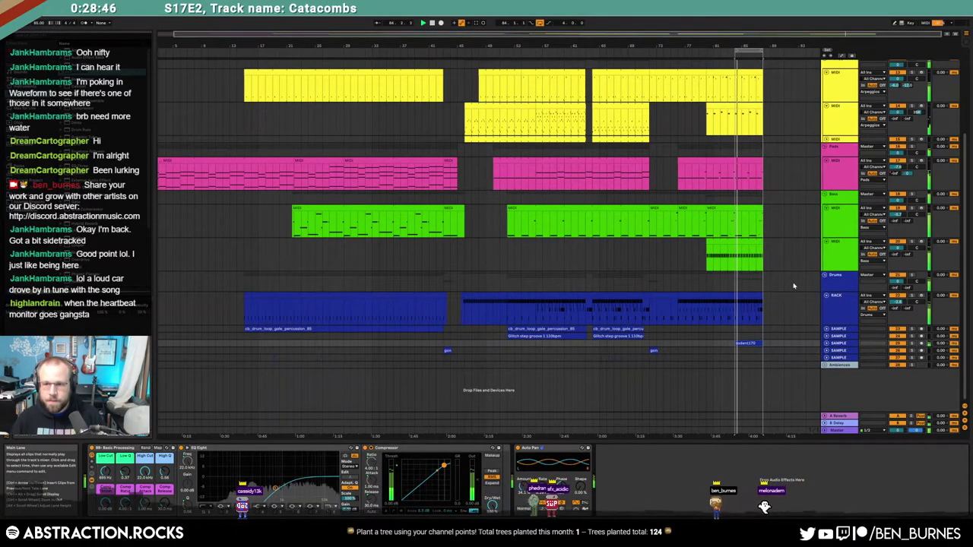
# Step: Arm the Shakuhachi lead track and record a new lead phrase over the loop starting at bar 84
pyautogui.scroll(3, 773, 148)
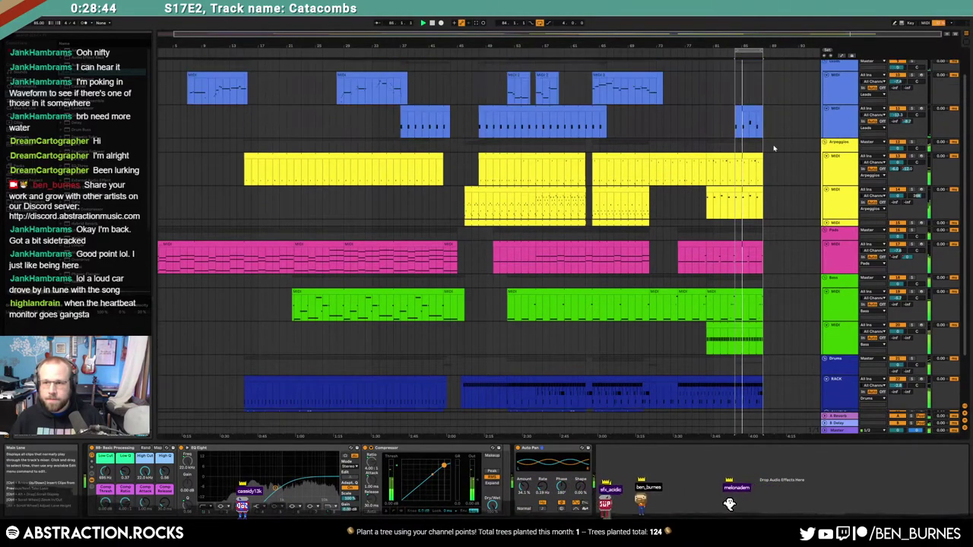
pyautogui.scroll(1, 774, 148)
pyautogui.click(732, 110)
pyautogui.click(841, 114)
pyautogui.click(921, 107)
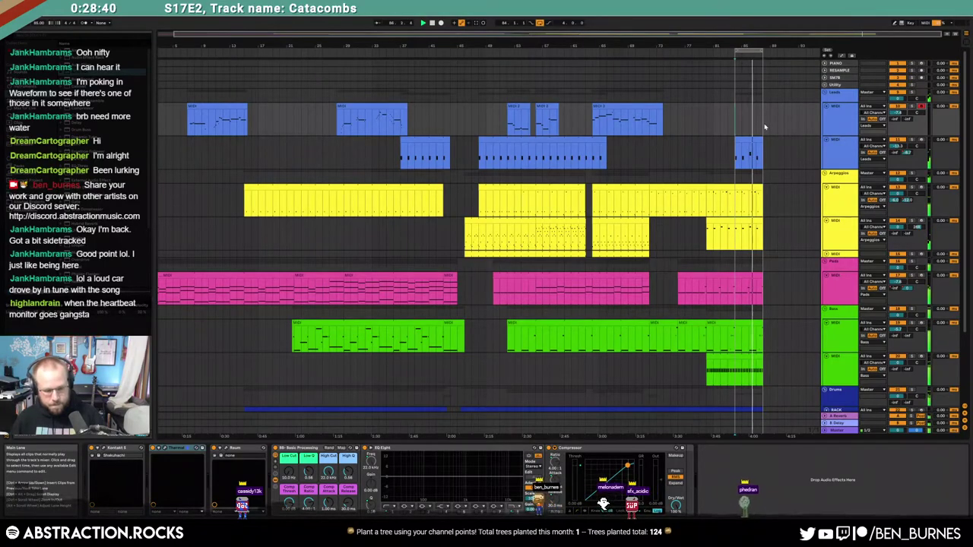
pyautogui.press('F9')
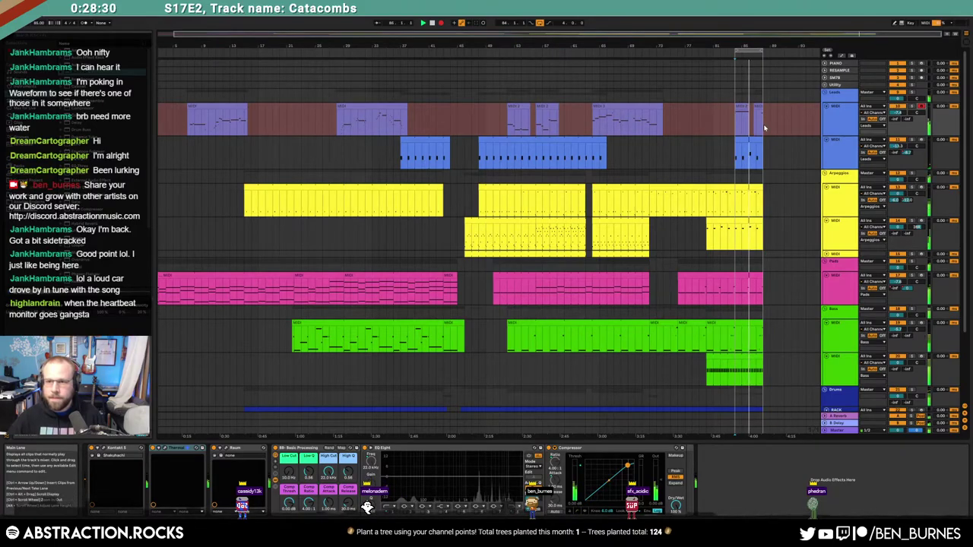
pyautogui.press('space')
# Step: Extend the recorded lead clip's start back to bar 83, delete the short second take, and play from just before the clip
pyautogui.moveTo(736, 106); pyautogui.dragTo(727, 105)
pyautogui.click(759, 107)
pyautogui.click(728, 117)
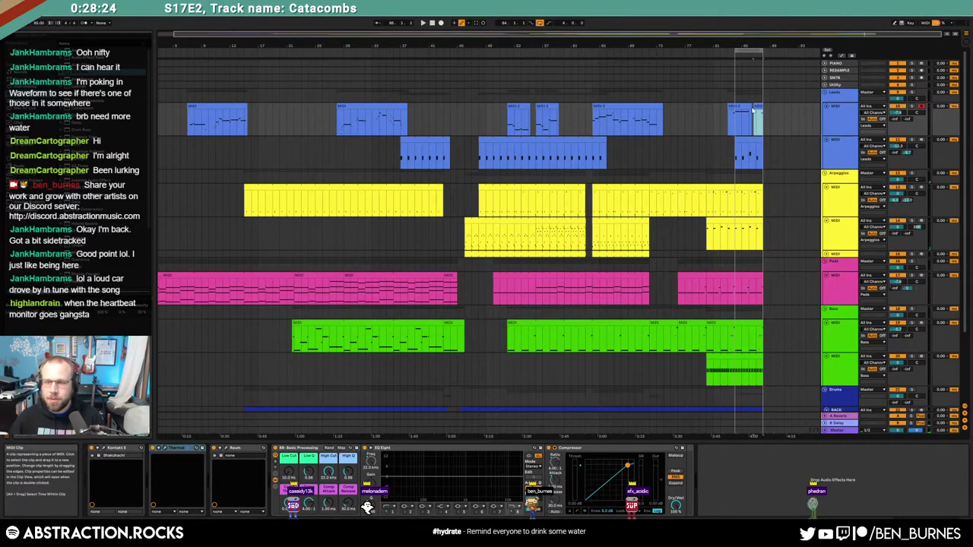
pyautogui.click(708, 124)
pyautogui.press('space')
pyautogui.click(723, 127)
pyautogui.press('space')
pyautogui.press('space')
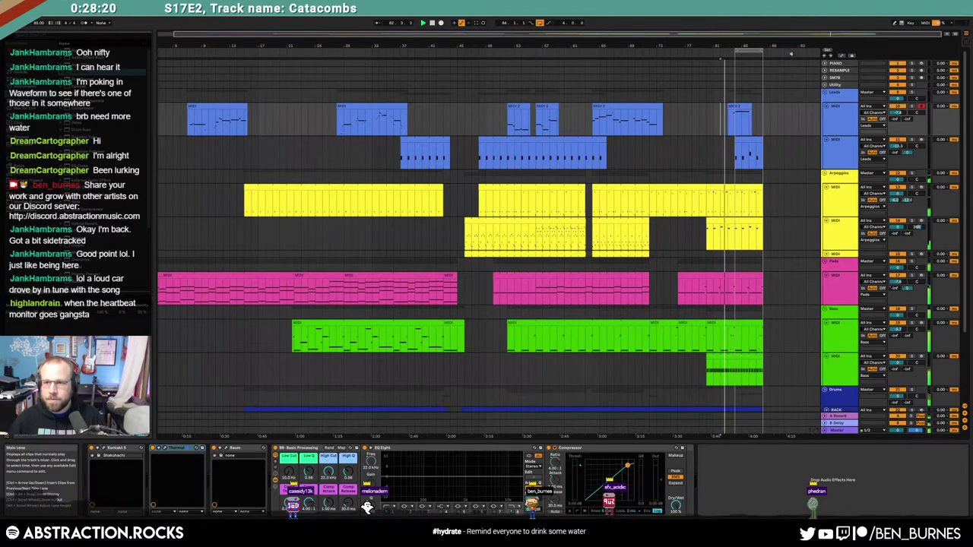
# Step: Find a ride sample in the browser, load ride2_OH_PP_1 onto the drum rack's empty G#1 pad, and turn on its filter
pyautogui.moveTo(762, 46); pyautogui.dragTo(711, 108)
pyautogui.scroll(-3, 751, 322)
pyautogui.click(684, 328)
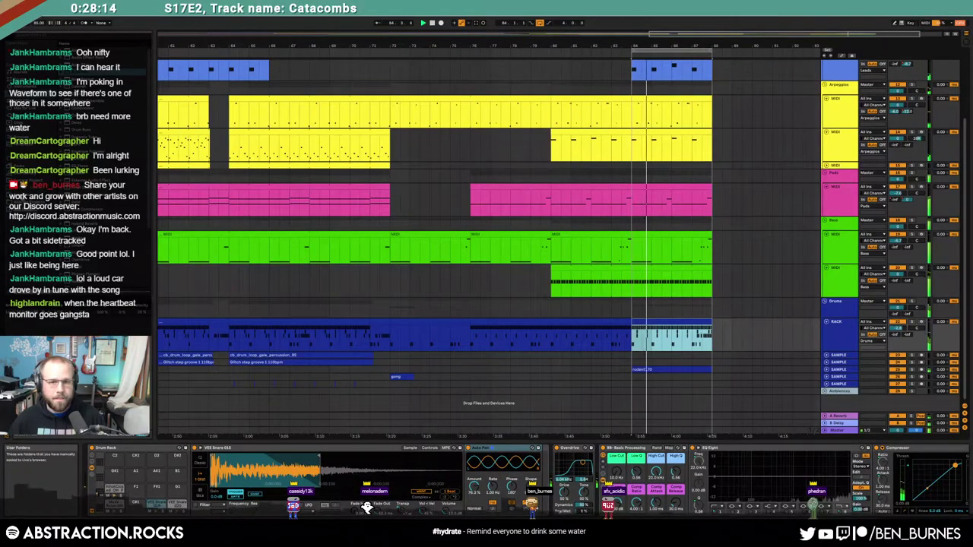
pyautogui.click(29, 196)
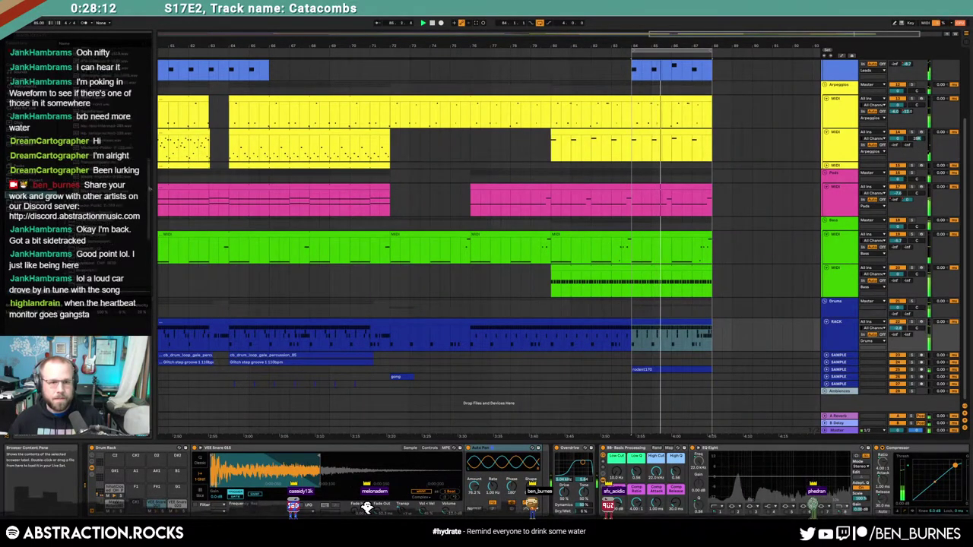
pyautogui.click(62, 78)
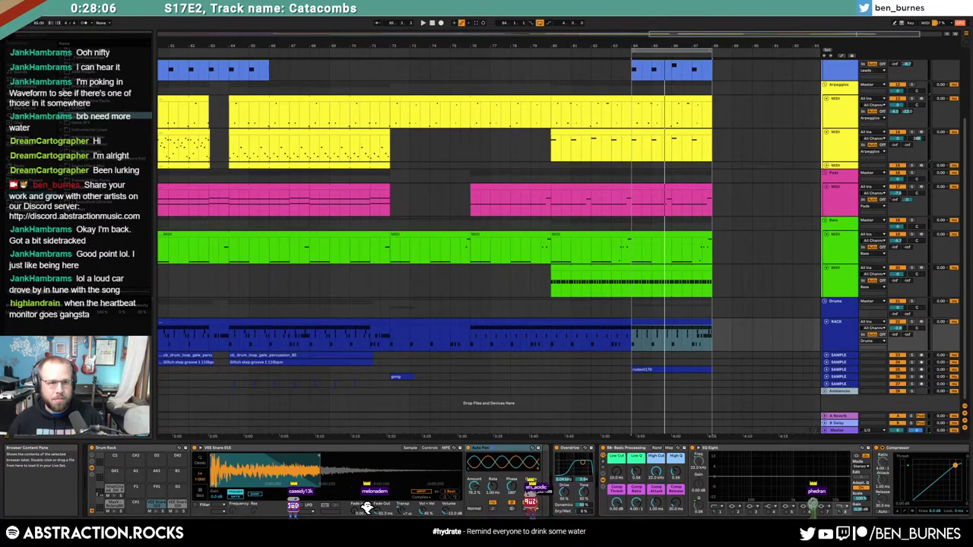
pyautogui.click(67, 101)
pyautogui.scroll(-3, 106, 101)
pyautogui.scroll(3, 107, 101)
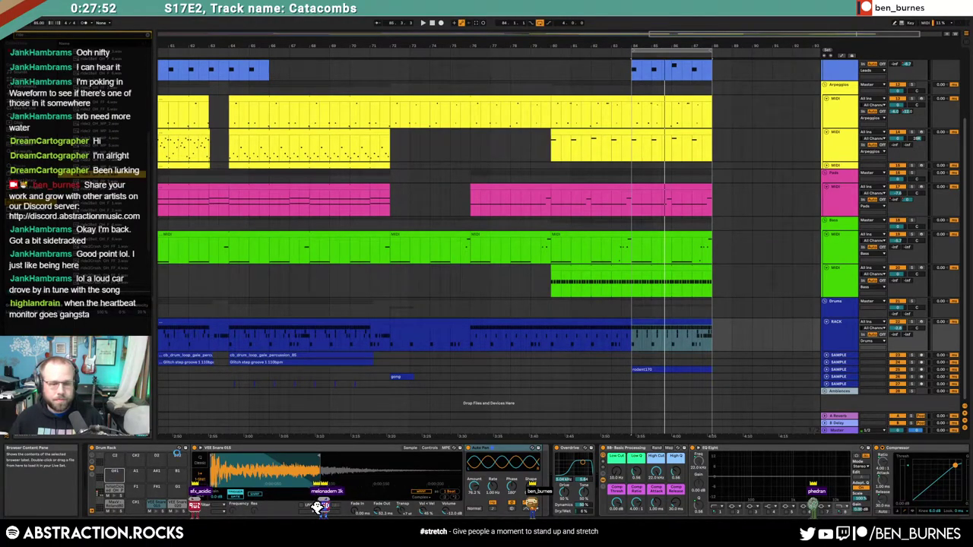
pyautogui.moveTo(114, 477); pyautogui.dragTo(115, 476)
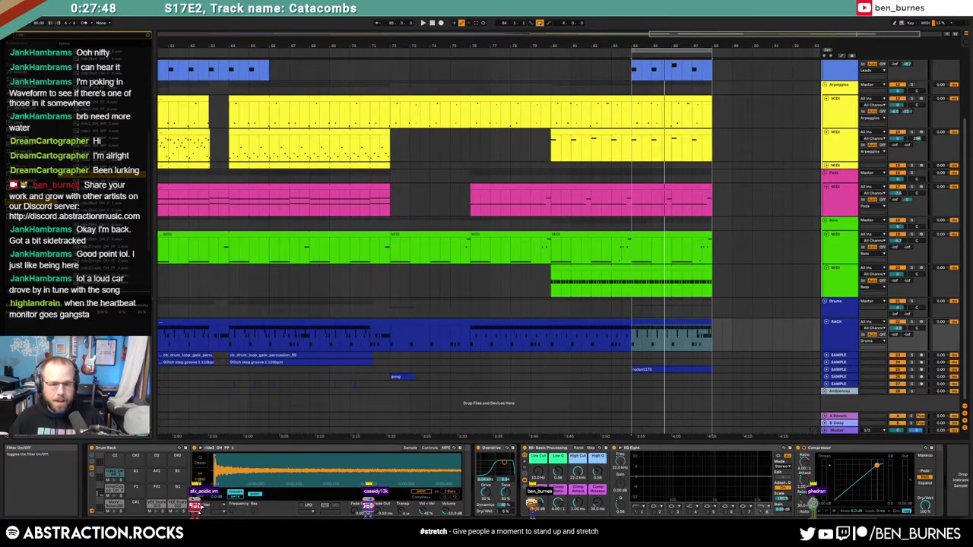
pyautogui.click(216, 511)
pyautogui.click(217, 510)
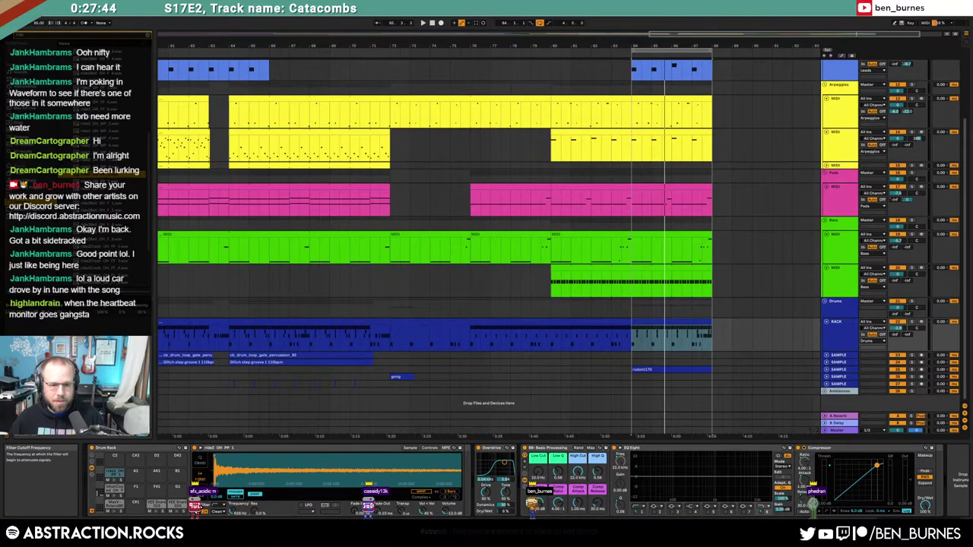
# Step: Add a one-beat ride2_OH_PP_1 note on every beat of the drum clip from bar 84 to bar 88
pyautogui.doubleClick(665, 323)
pyautogui.doubleClick(284, 341)
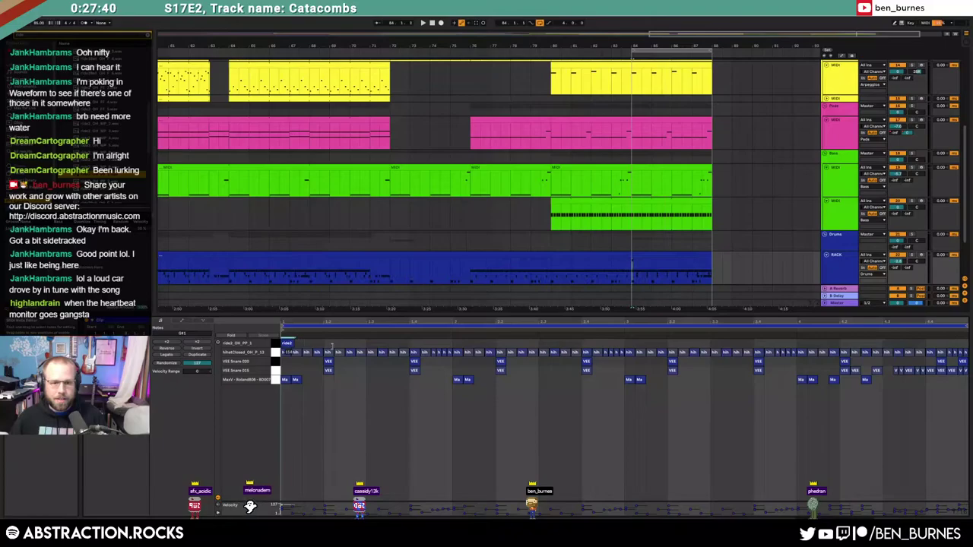
pyautogui.hotkey('ctrl', 'd')
pyautogui.hotkey('ctrl', 'd')
pyautogui.hotkey('ctrl', 'd')
pyautogui.hotkey('ctrl', 'd')
pyautogui.hotkey('ctrl', 'd')
pyautogui.hotkey('ctrl', 'd')
pyautogui.hotkey('ctrl', 'd')
pyautogui.hotkey('ctrl', 'd')
pyautogui.hotkey('ctrl', 'd')
pyautogui.hotkey('ctrl', 'd')
pyautogui.hotkey('ctrl', 'd')
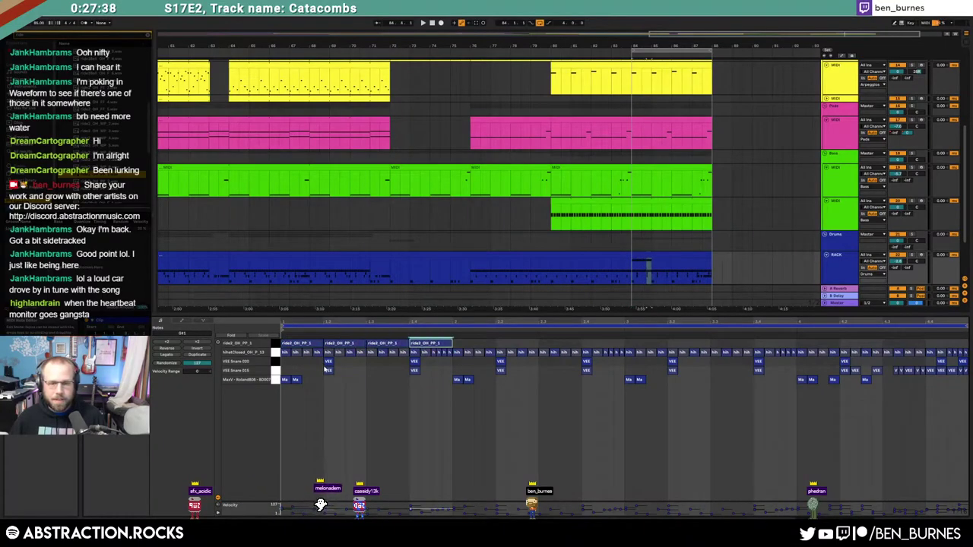
pyautogui.hotkey('ctrl', 'd')
pyautogui.hotkey('ctrl', 'd')
pyautogui.hotkey('ctrl', 'd')
pyautogui.hotkey('ctrl', 'd')
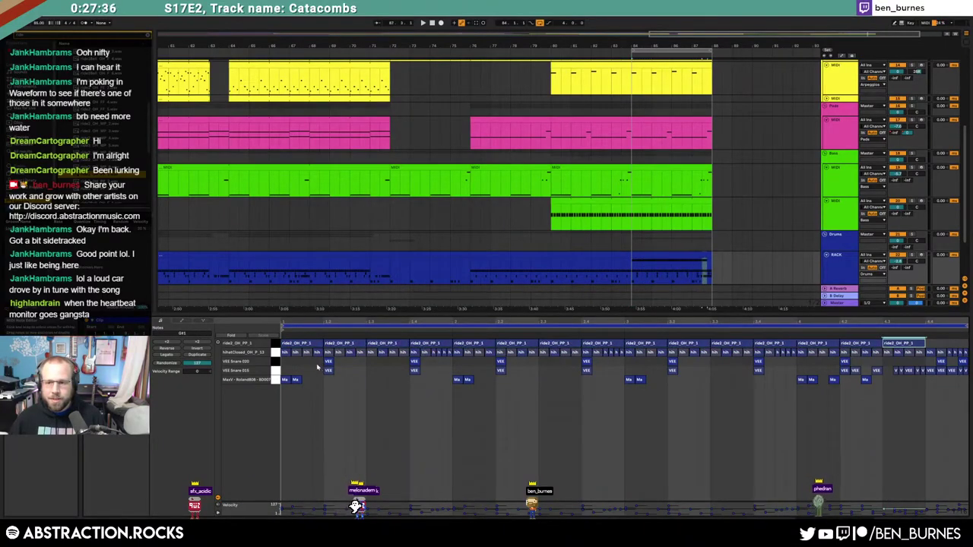
# Step: Lower the velocity of the second and fourth ride notes in bar 84, and duplicate that bar's four notes across the clip
pyautogui.click(275, 344)
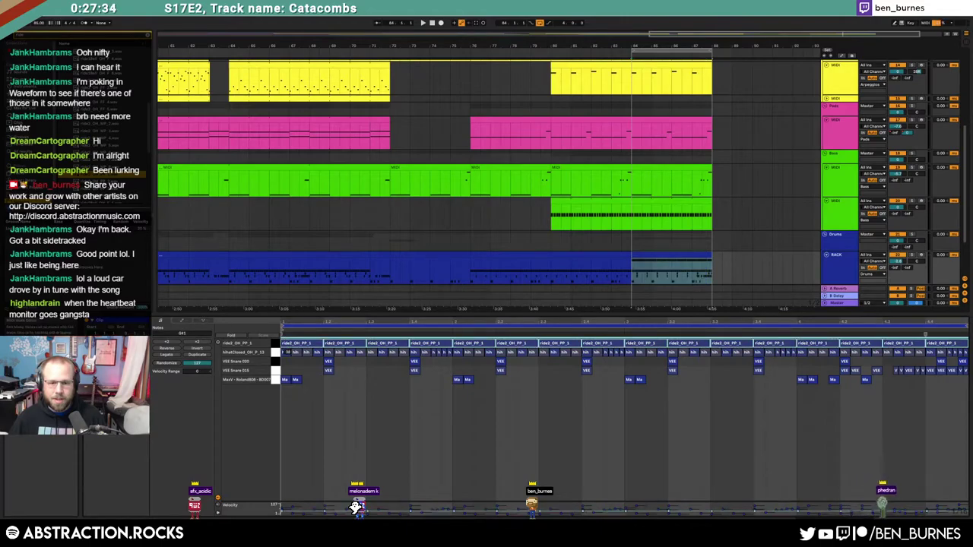
pyautogui.click(320, 409)
pyautogui.moveTo(336, 346); pyautogui.dragTo(336, 354)
pyautogui.click(377, 395)
pyautogui.moveTo(416, 345); pyautogui.dragTo(416, 354)
pyautogui.keyDown('shift'); pyautogui.click(389, 347); pyautogui.keyUp('shift')
pyautogui.keyDown('shift'); pyautogui.click(342, 346); pyautogui.keyUp('shift')
pyautogui.keyDown('shift'); pyautogui.click(315, 346); pyautogui.keyUp('shift')
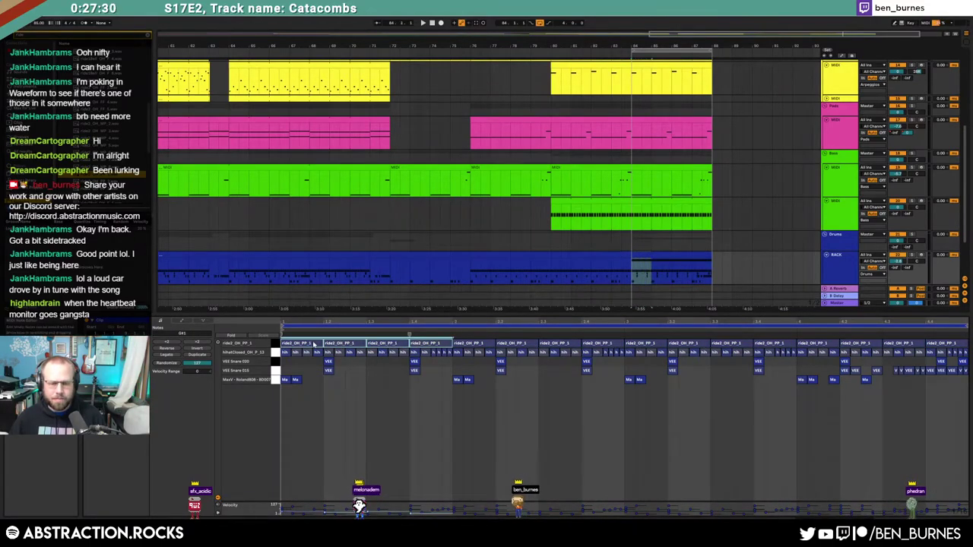
pyautogui.hotkey('ctrl', 'd')
pyautogui.hotkey('ctrl', 'd')
pyautogui.hotkey('ctrl', 'd')
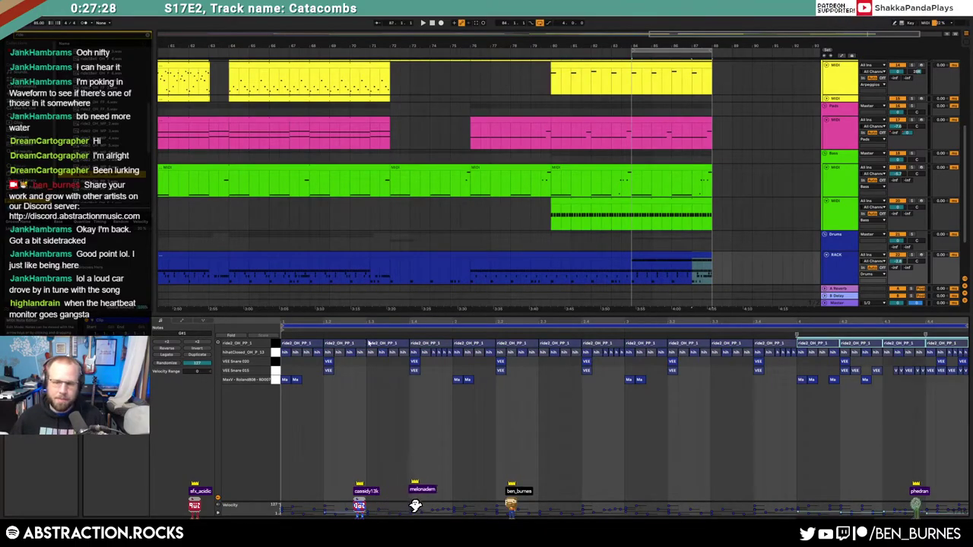
# Step: Play the loop and add two more kick notes to the drum clip, on beats three and four of bar 87
pyautogui.press('space')
pyautogui.press('a')
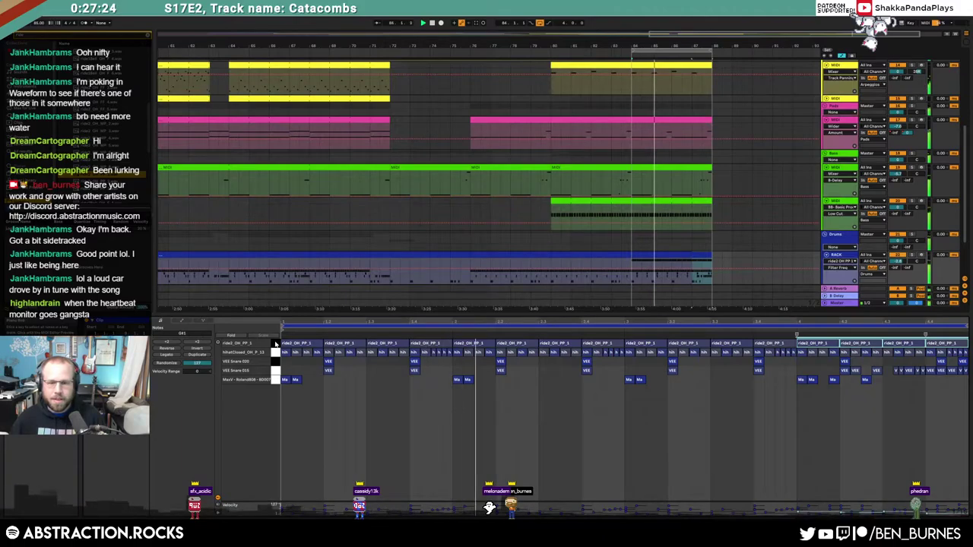
pyautogui.hotkey('shift', 'Tab')
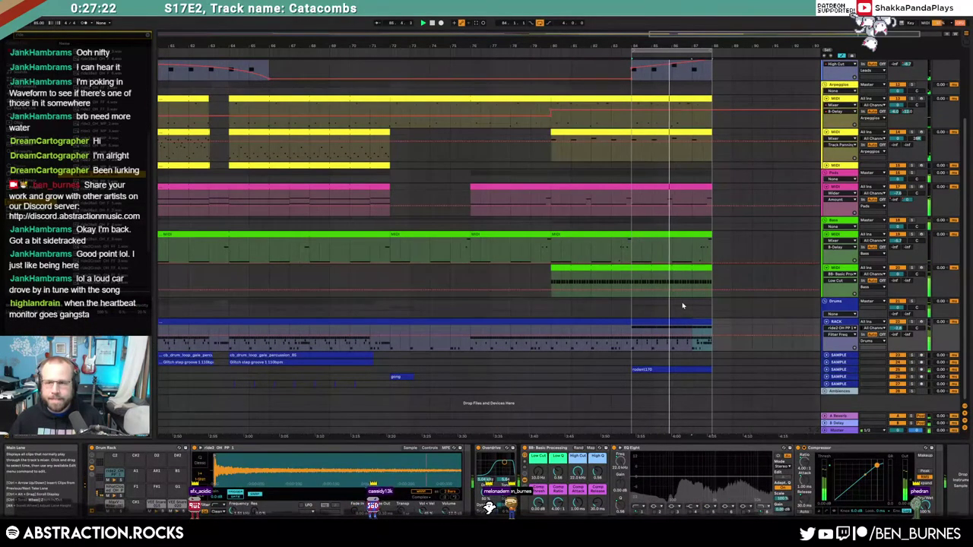
pyautogui.press('a')
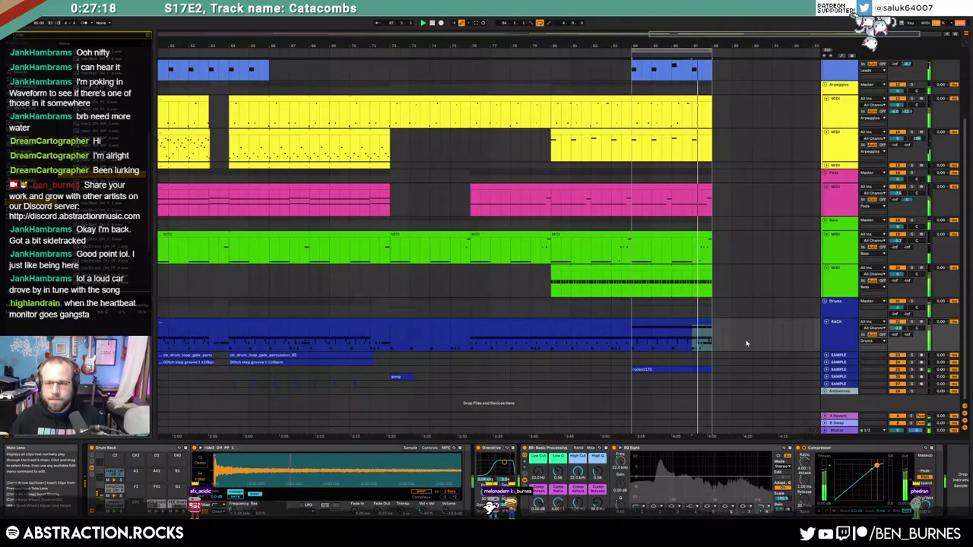
pyautogui.doubleClick(699, 323)
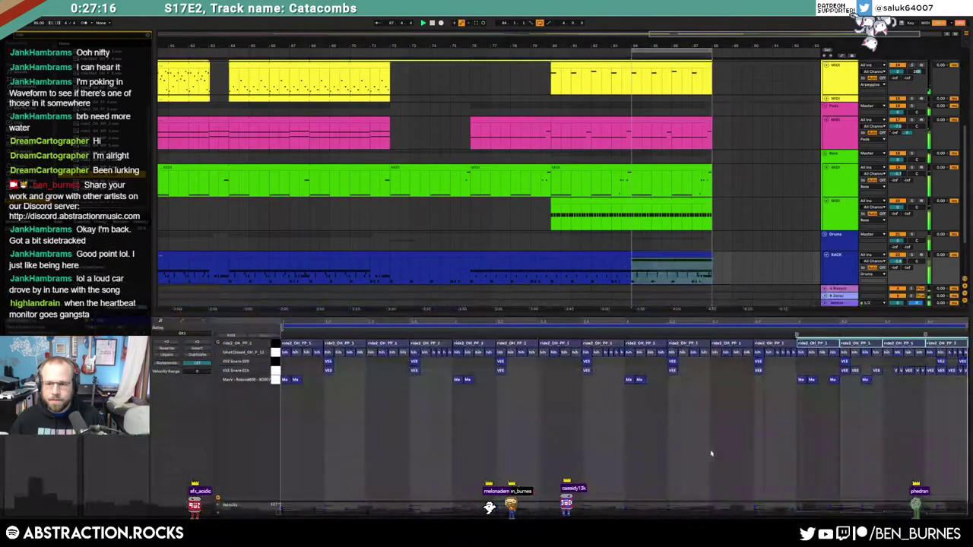
pyautogui.moveTo(897, 384); pyautogui.dragTo(930, 383)
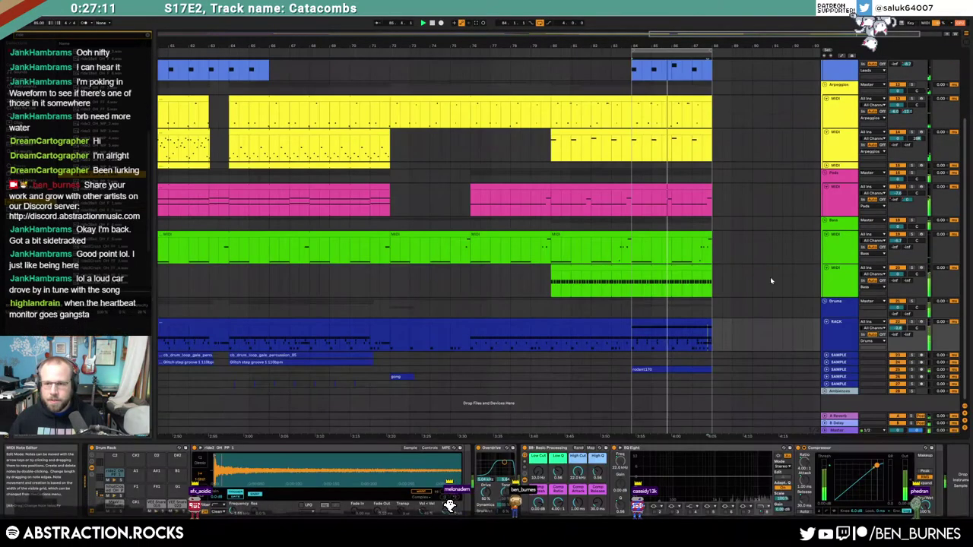
pyautogui.click(770, 277)
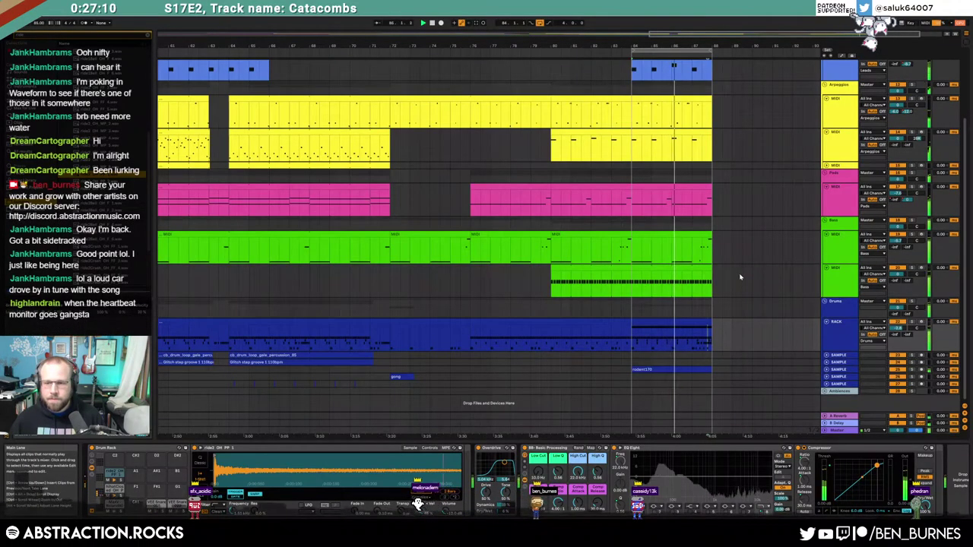
# Step: Extend the second lead clip, both arpeggio clips and the pad clip from bar 88 out to bar 100
pyautogui.scroll(-3, 764, 286)
pyautogui.scroll(3, 767, 291)
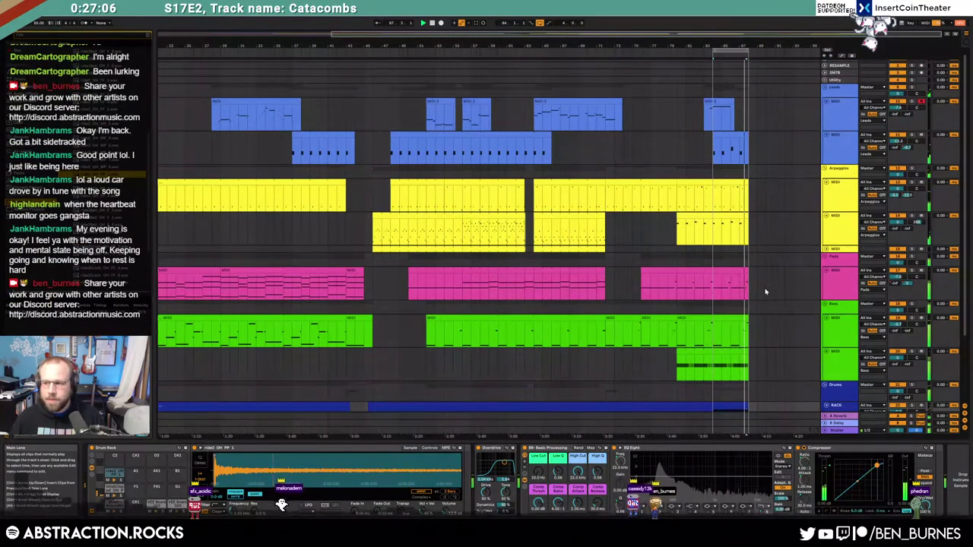
pyautogui.click(734, 136)
pyautogui.moveTo(748, 136); pyautogui.dragTo(826, 143)
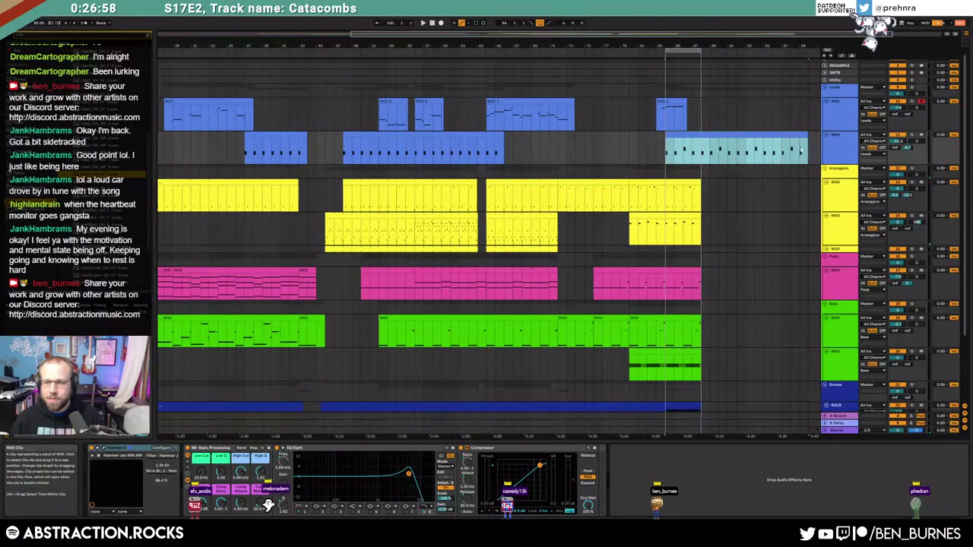
pyautogui.click(694, 180)
pyautogui.moveTo(695, 180); pyautogui.dragTo(791, 182)
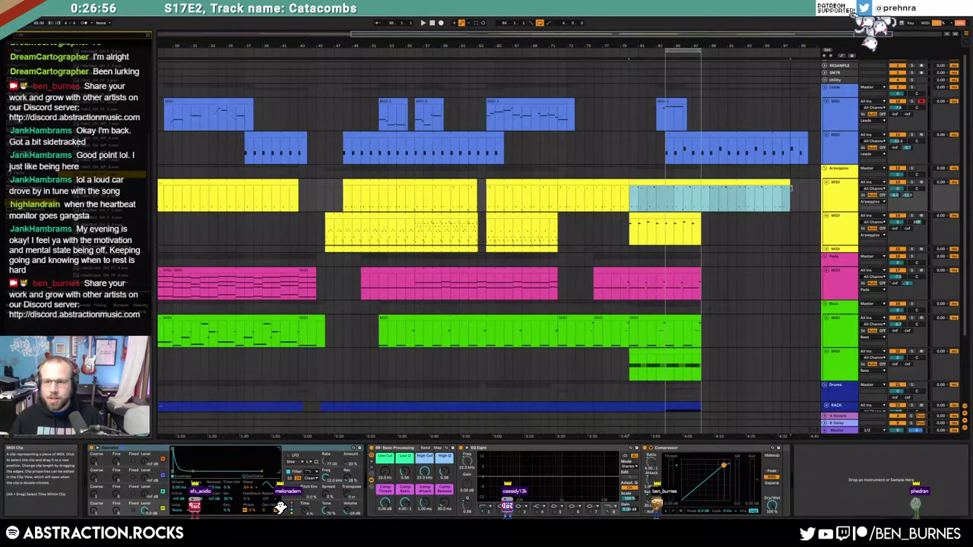
pyautogui.moveTo(701, 221); pyautogui.dragTo(804, 221)
pyautogui.moveTo(701, 277); pyautogui.dragTo(801, 272)
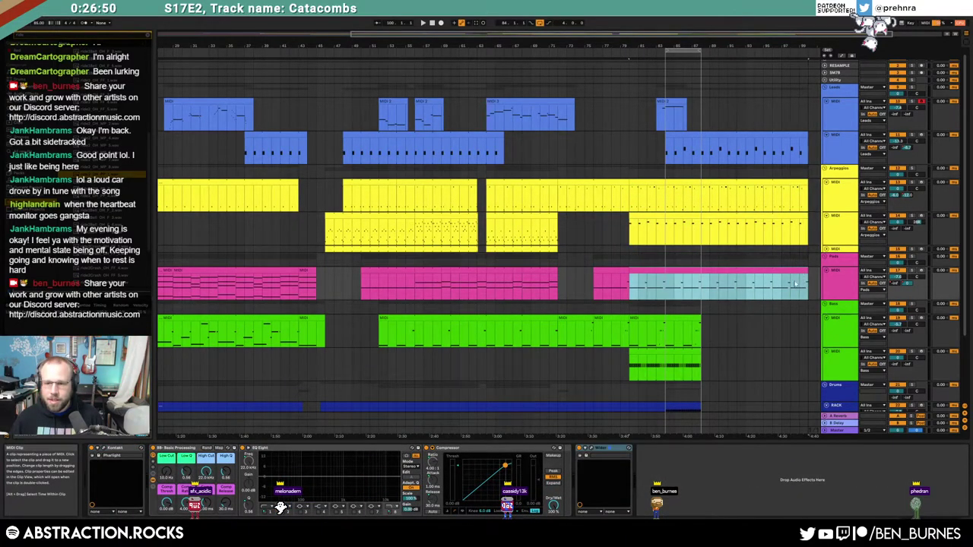
# Step: Extend both bass clips, the drum rack clip and the rodent170 loop to bar 100 to match the other tracks
pyautogui.moveTo(700, 331); pyautogui.dragTo(807, 333)
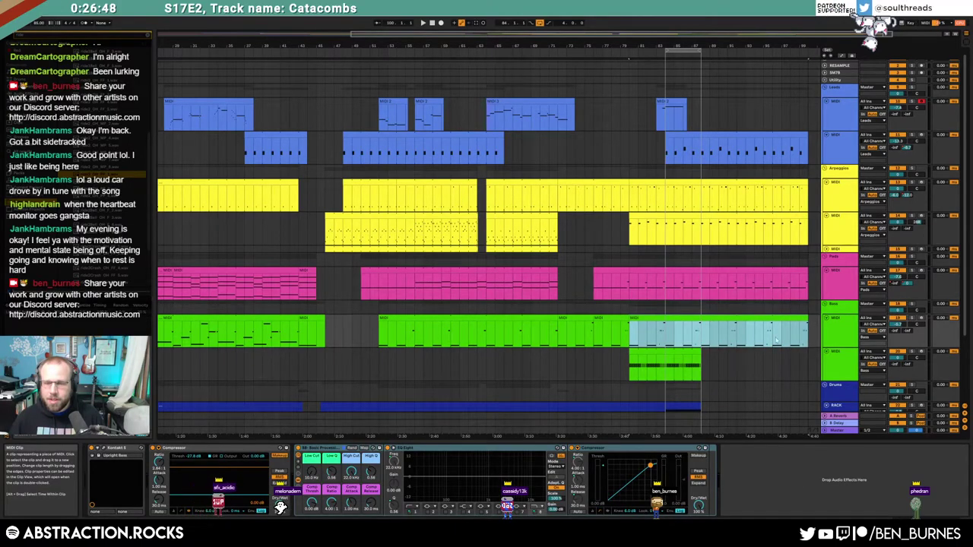
pyautogui.scroll(-2, 787, 333)
pyautogui.moveTo(700, 328); pyautogui.dragTo(809, 323)
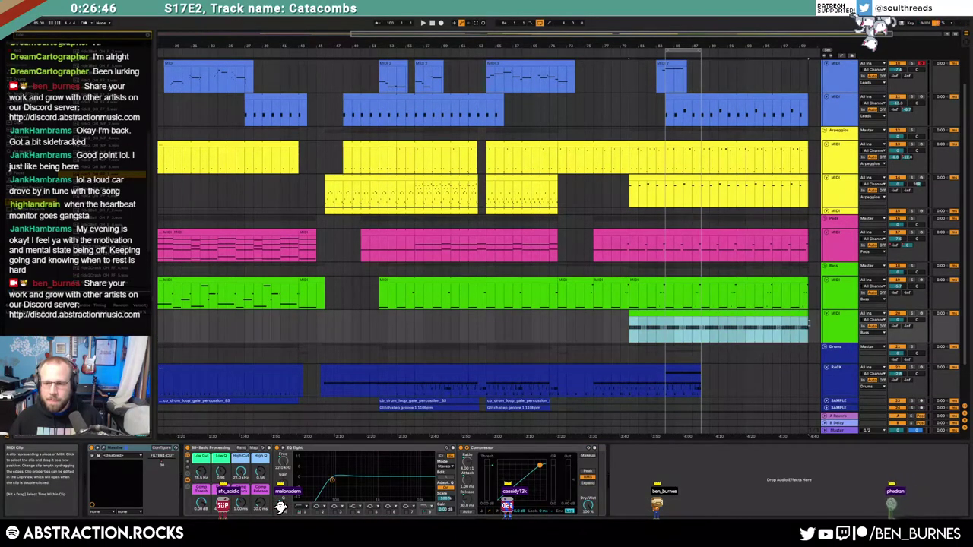
pyautogui.scroll(-3, 730, 322)
pyautogui.moveTo(697, 322); pyautogui.dragTo(807, 323)
pyautogui.moveTo(696, 370); pyautogui.dragTo(807, 373)
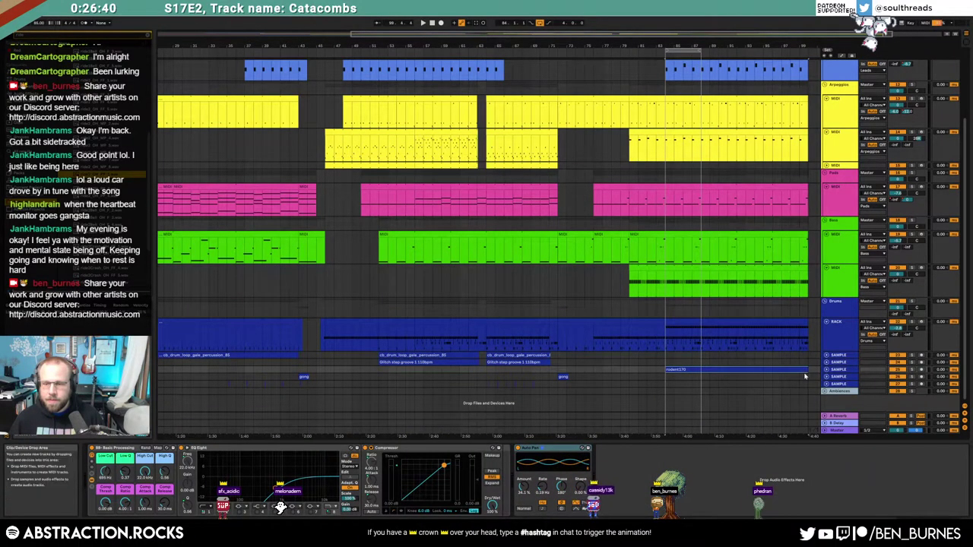
pyautogui.doubleClick(805, 371)
pyautogui.hotkey('shift', 'Tab')
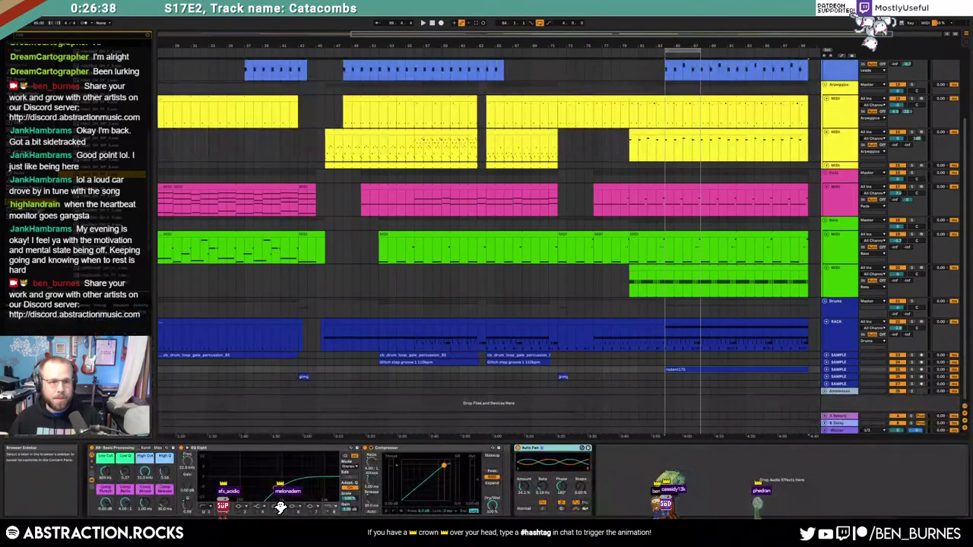
# Step: Find another VEE snare sample in the browser and load it onto the drum rack's empty C#1 pad
pyautogui.click(117, 175)
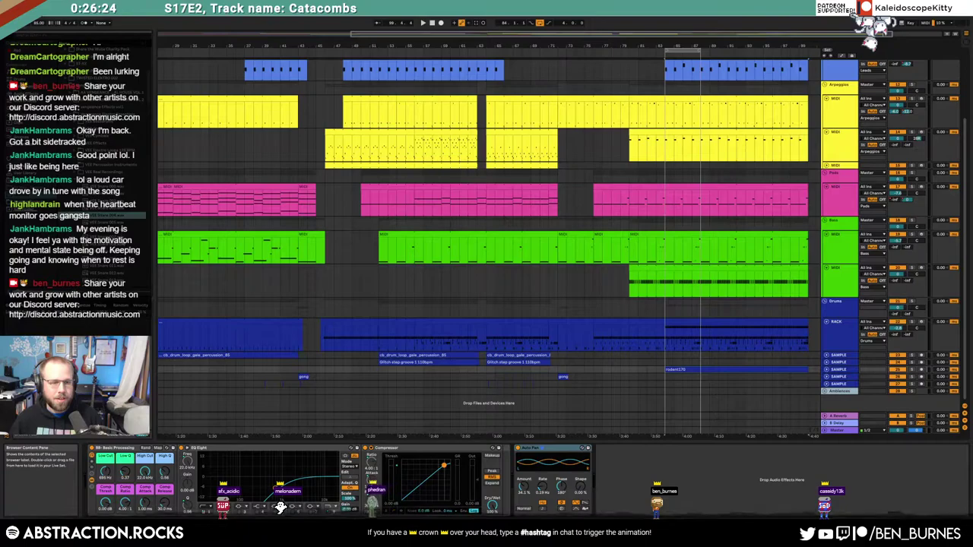
pyautogui.click(763, 340)
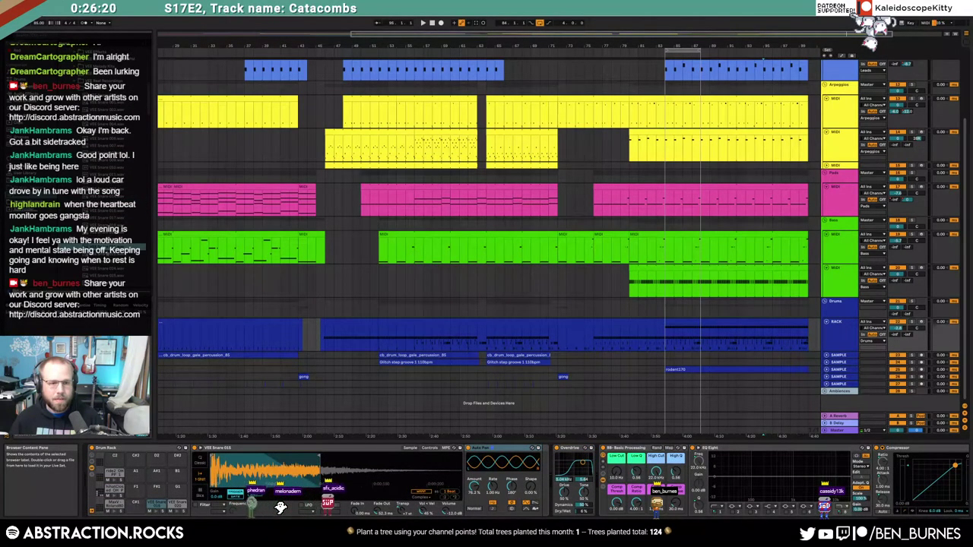
pyautogui.moveTo(191, 483); pyautogui.dragTo(136, 505)
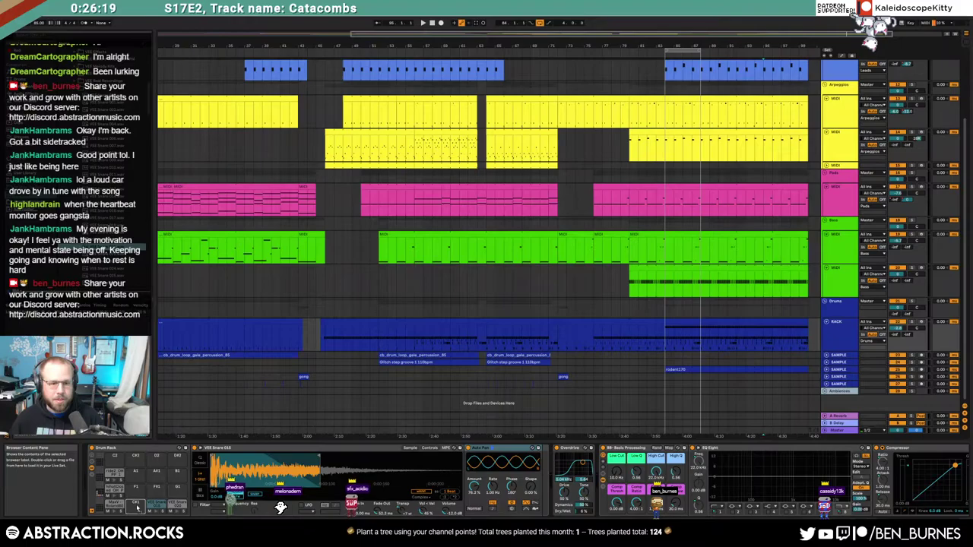
# Step: Copy all VEE Snare 015 notes of the drum clip onto the new C#1 snare's row
pyautogui.doubleClick(744, 322)
pyautogui.hotkey('ctrl', 'a')
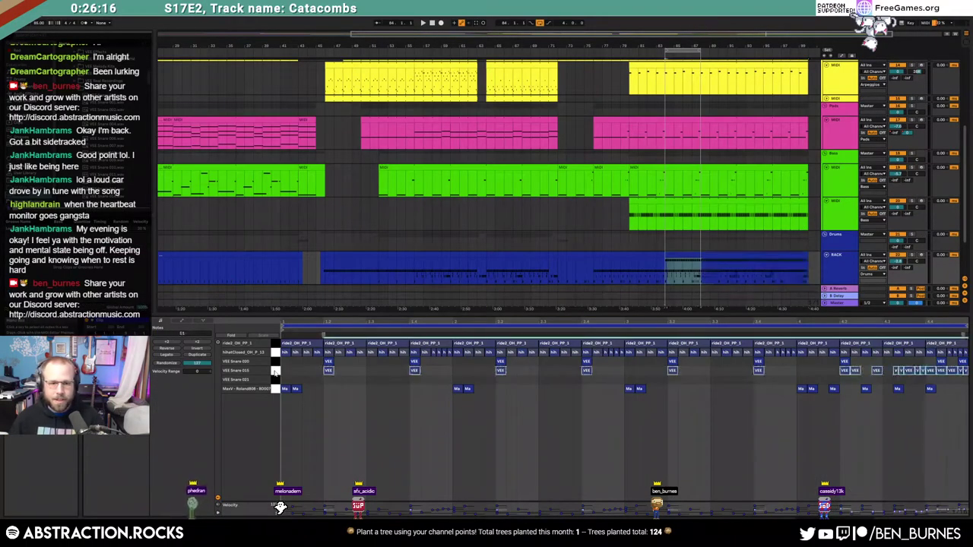
pyautogui.hotkey('ctrl', 'v')
pyautogui.press('Down')
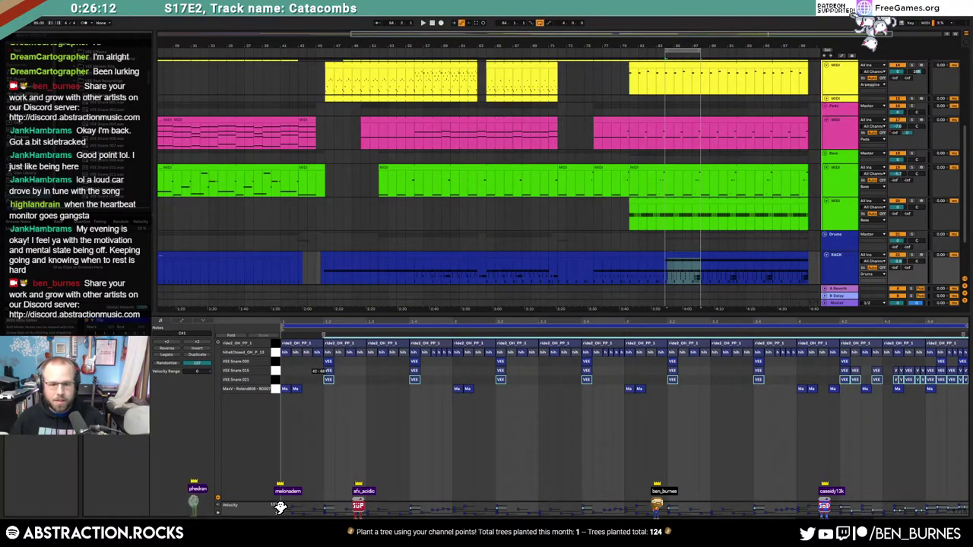
# Step: Delete the new snare's extra fill hits in bar 87, keeping beats two and four, and adjust the velocity of its remaining notes
pyautogui.press('space')
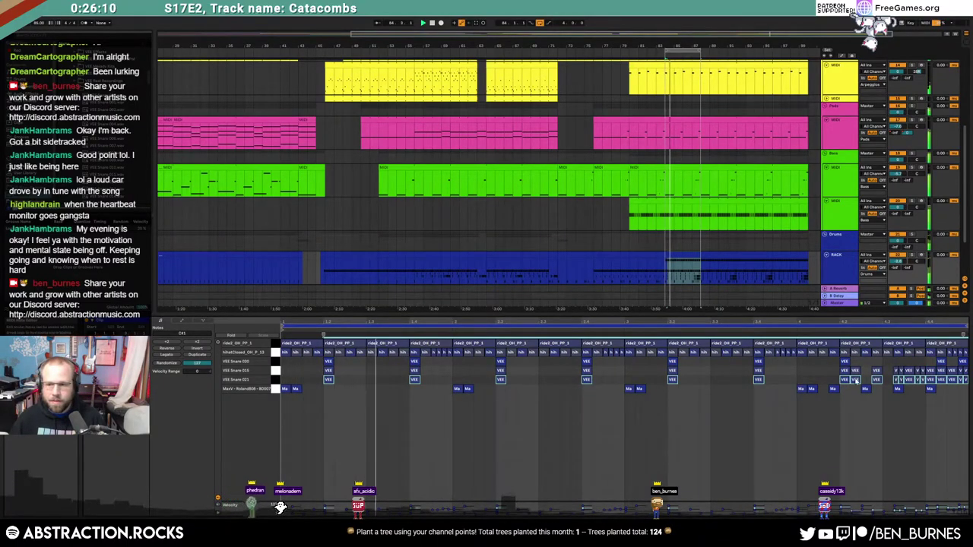
pyautogui.doubleClick(854, 381)
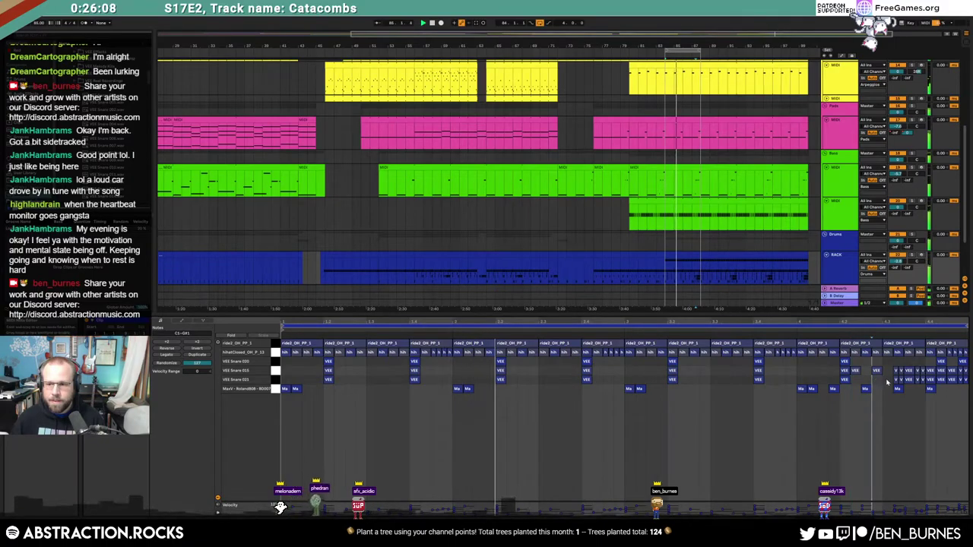
pyautogui.moveTo(886, 375); pyautogui.dragTo(927, 386)
pyautogui.press('Delete')
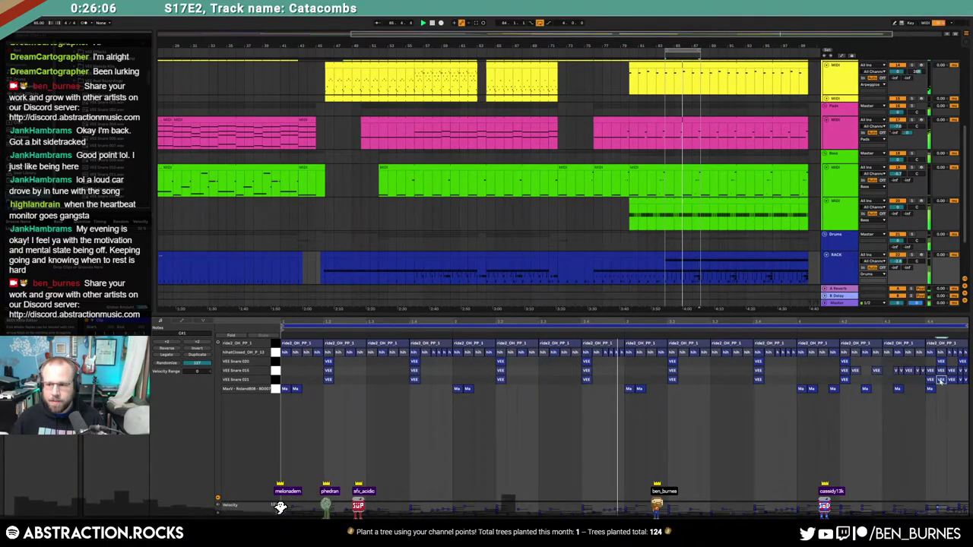
pyautogui.click(941, 381)
pyautogui.press('Delete')
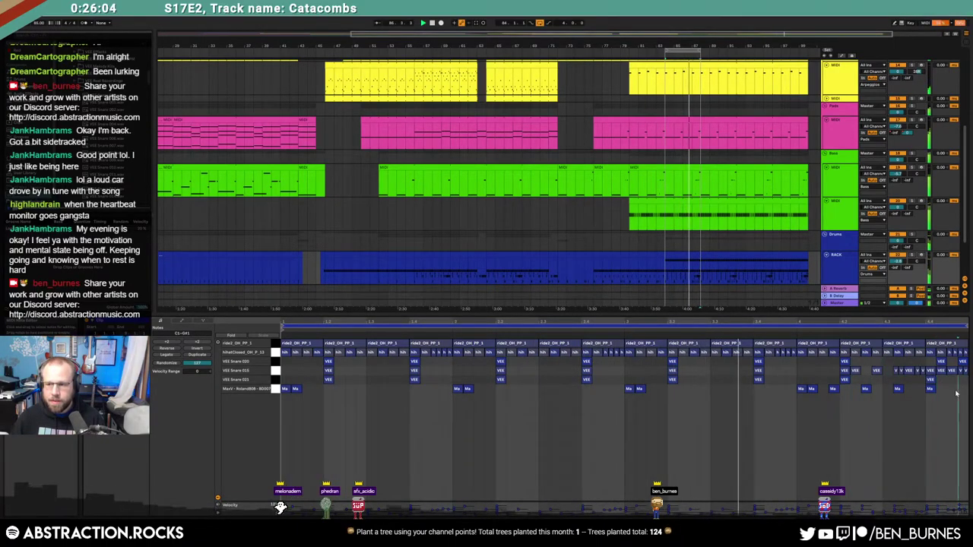
pyautogui.click(932, 389)
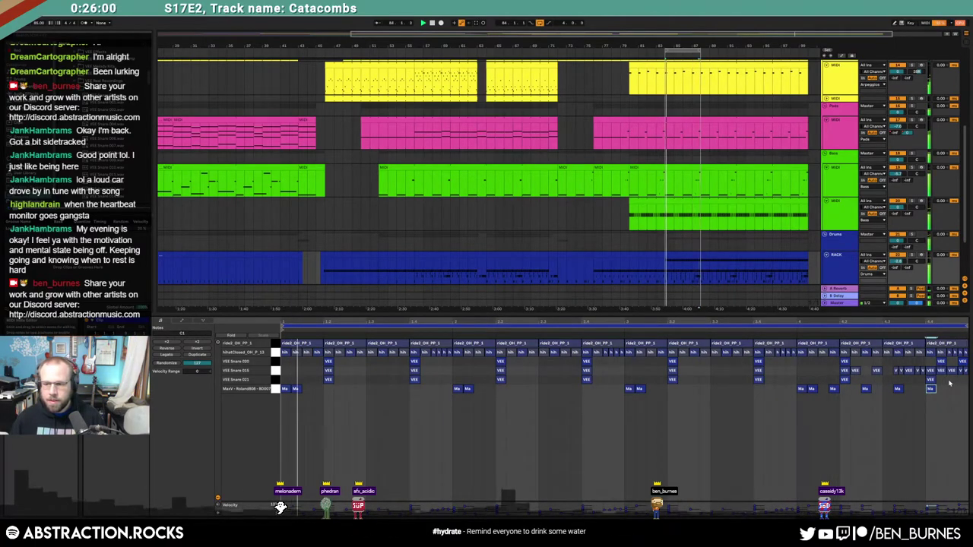
pyautogui.moveTo(956, 380); pyautogui.dragTo(918, 382)
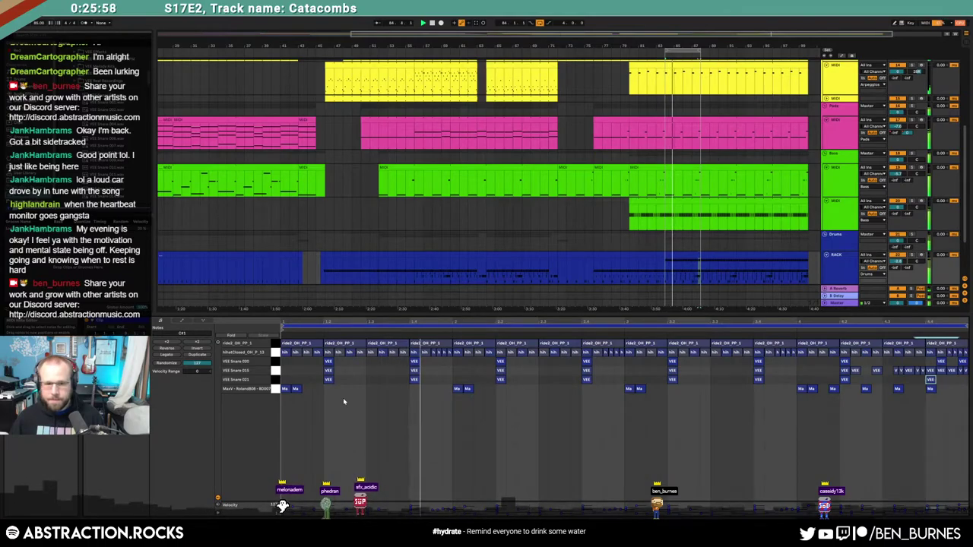
pyautogui.click(276, 380)
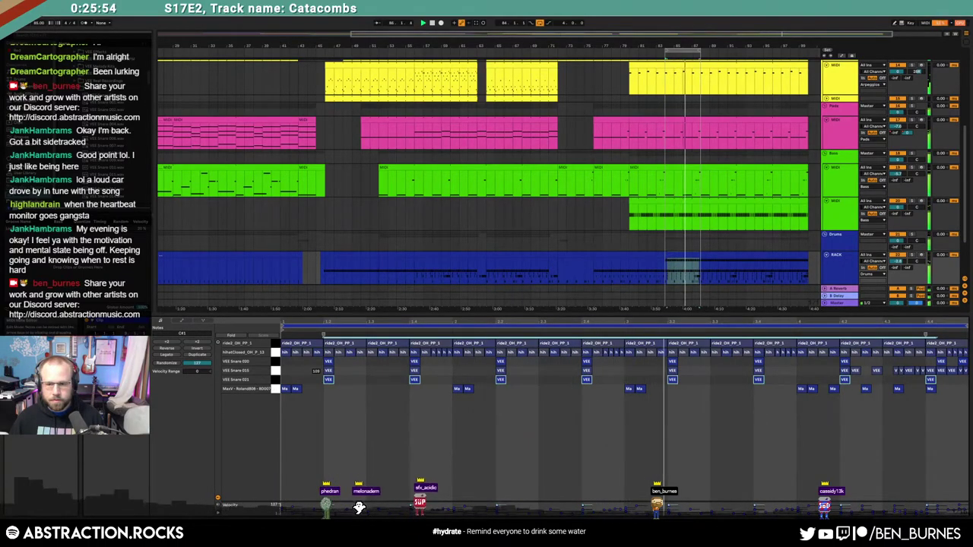
# Step: Swap the C#1 pad's sample for VEE Snare 023, shorten the sample's end and turn on its filter
pyautogui.hotkey('shift', 'Tab')
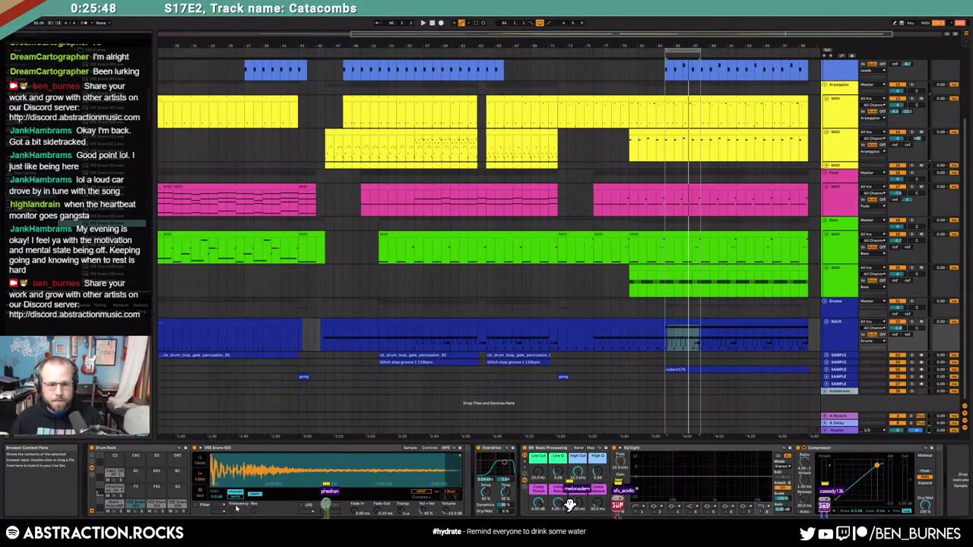
pyautogui.press('space')
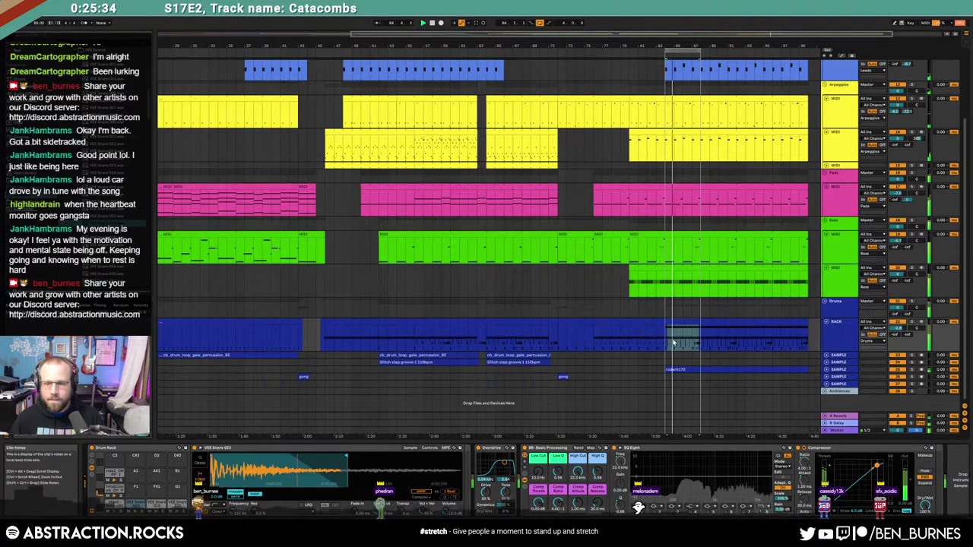
pyautogui.press('space')
# Step: Play the arrangement from about bar 81 and extend the loop's end to bar 100
pyautogui.press('space')
pyautogui.press('a')
pyautogui.press('a')
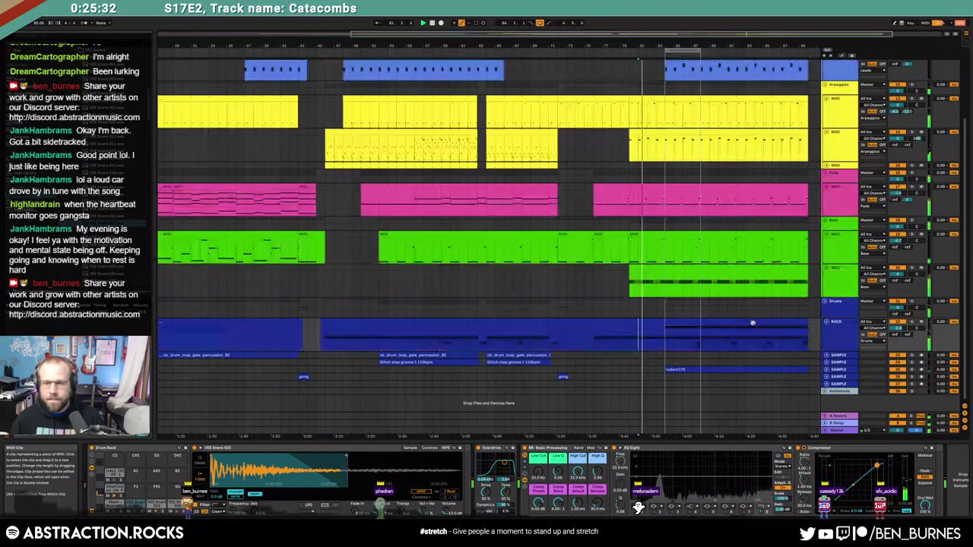
pyautogui.press('a')
pyautogui.press('a')
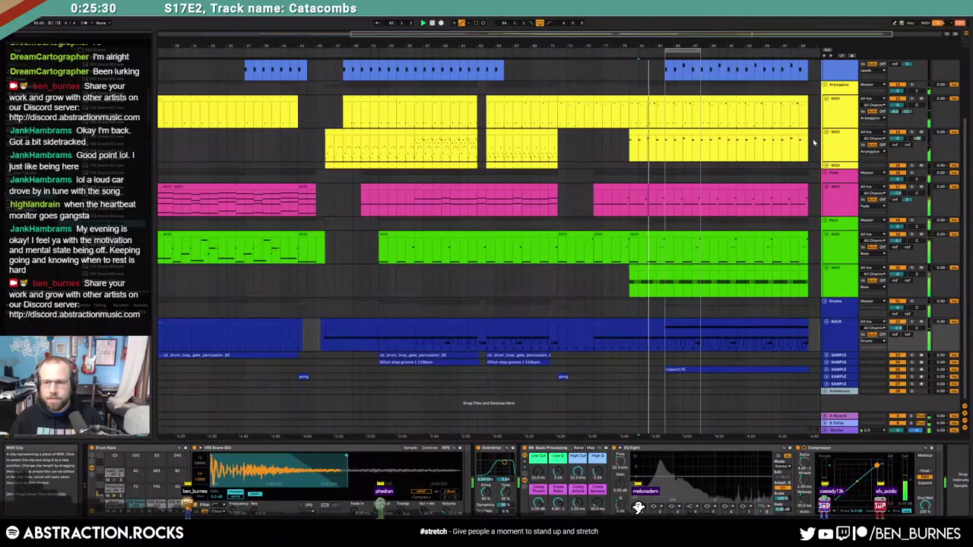
pyautogui.moveTo(773, 34); pyautogui.dragTo(845, 37)
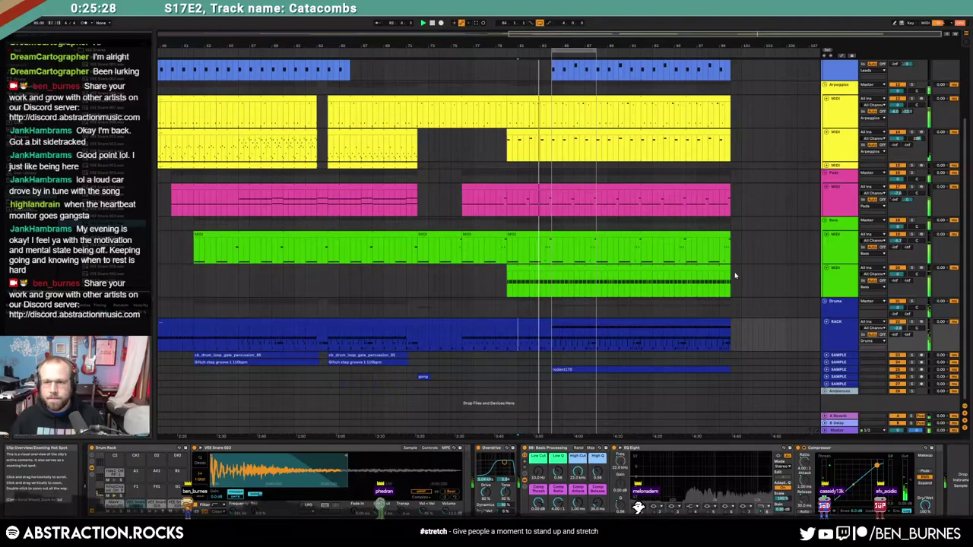
pyautogui.scroll(3, 734, 274)
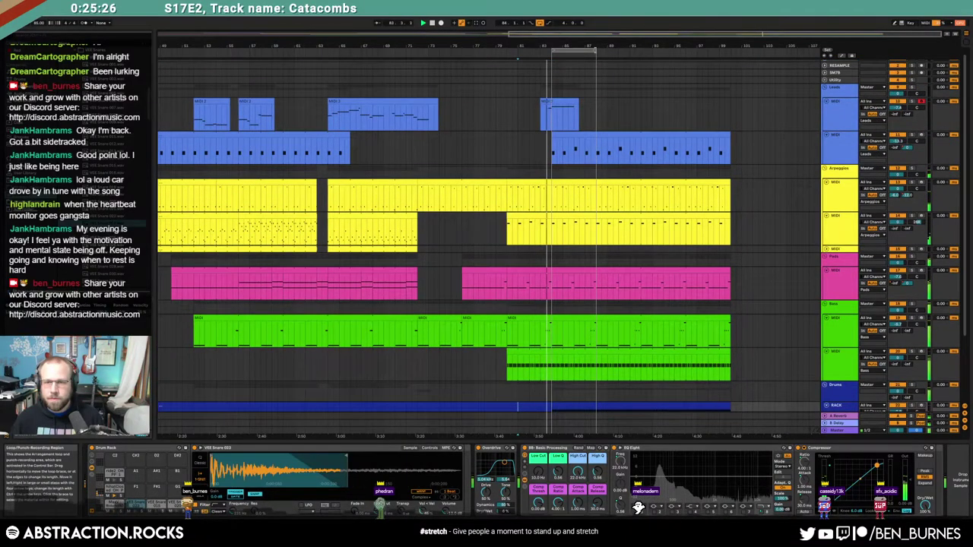
pyautogui.moveTo(595, 50); pyautogui.dragTo(732, 57)
pyautogui.scroll(-2, 751, 240)
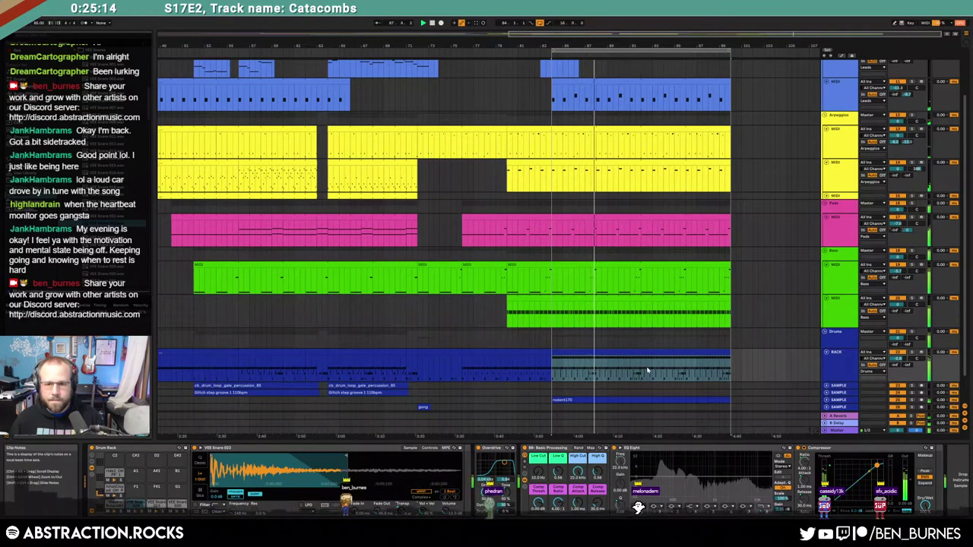
# Step: Adjust the velocity of the VEE Snare 015 fill notes in bar 87 of the drum clip
pyautogui.doubleClick(602, 353)
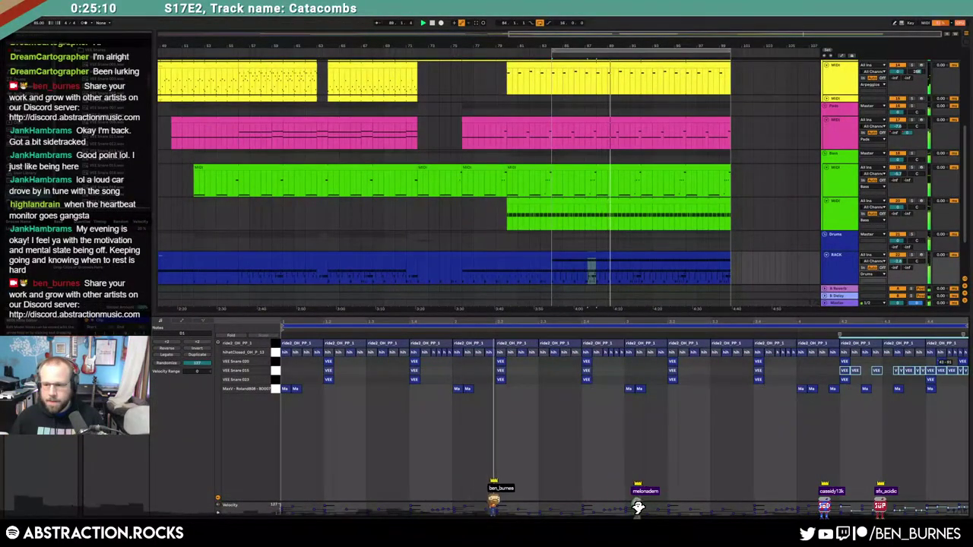
pyautogui.hotkey('shift', 'Tab')
pyautogui.scroll(3, 661, 300)
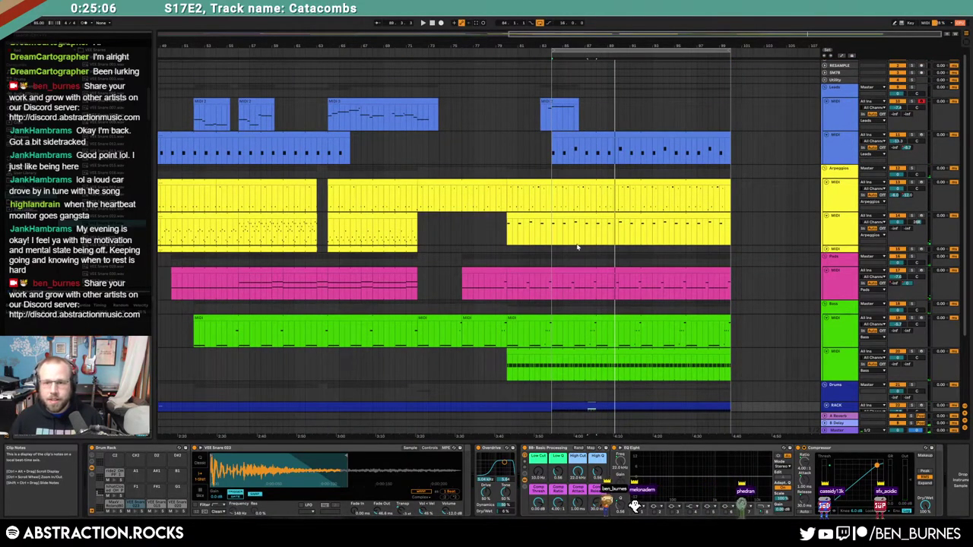
# Step: Expand the third Arpeggios track, set the insert position at bar 84 and arm the track for recording
pyautogui.click(827, 250)
pyautogui.click(836, 260)
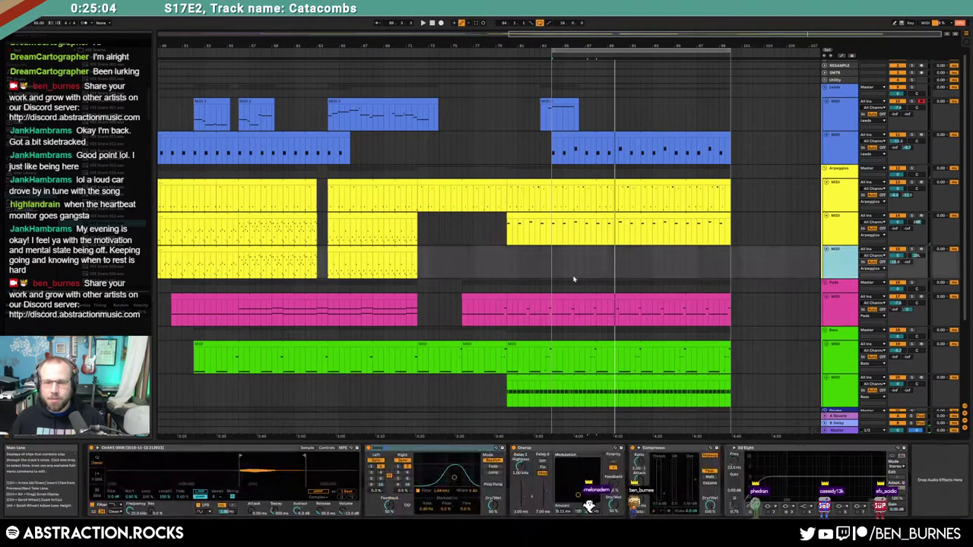
pyautogui.click(553, 260)
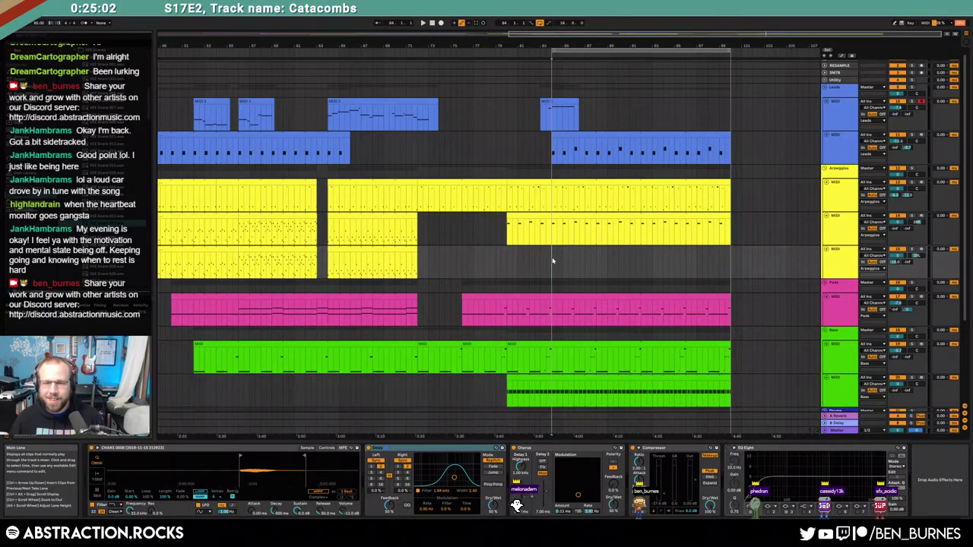
pyautogui.click(921, 250)
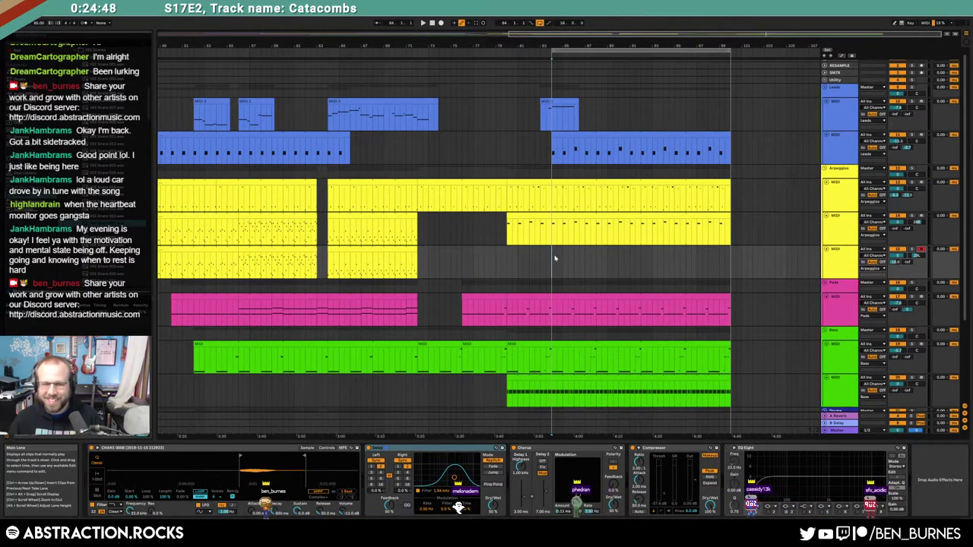
# Step: Try the opening notes of the third arpeggio track's clip at bar 64 an octave higher
pyautogui.doubleClick(334, 264)
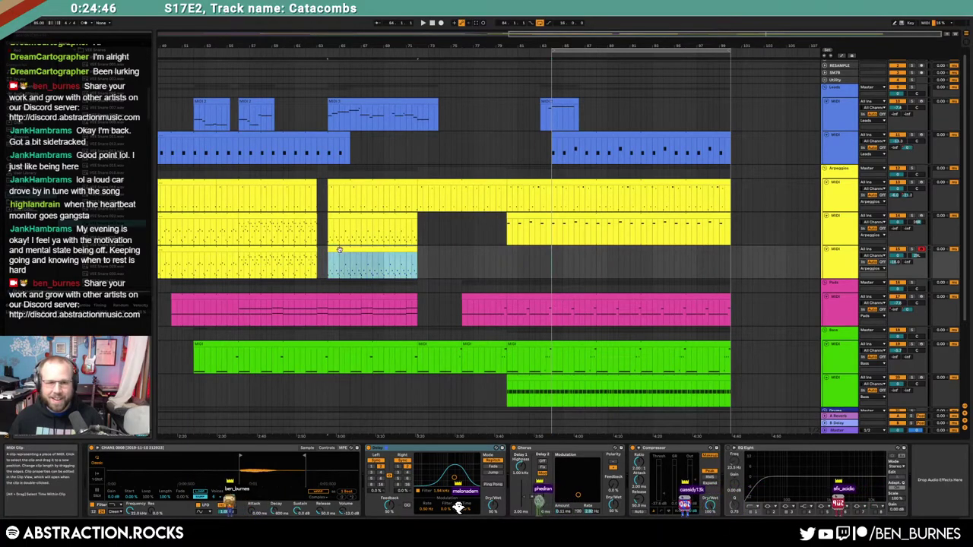
pyautogui.hotkey('shift', 'Up')
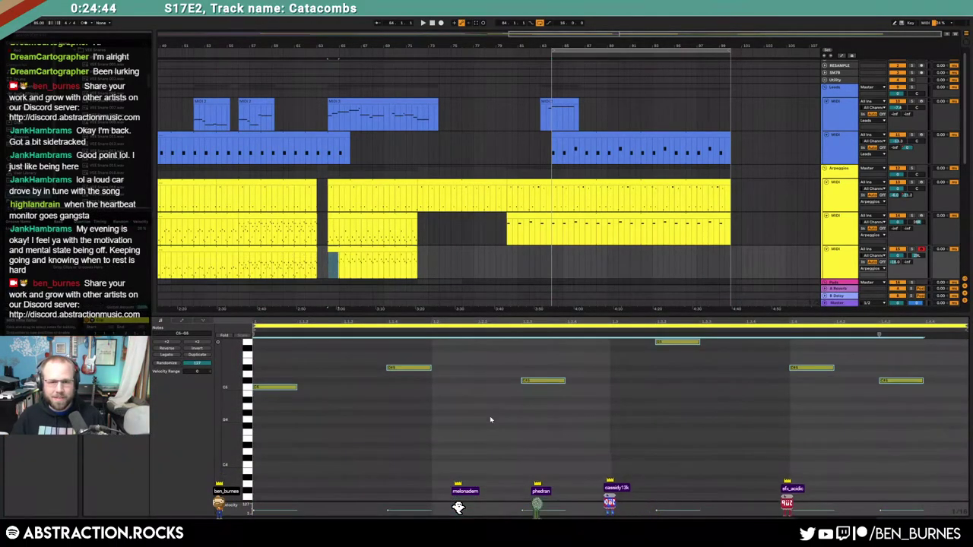
pyautogui.hotkey('shift', 'Down')
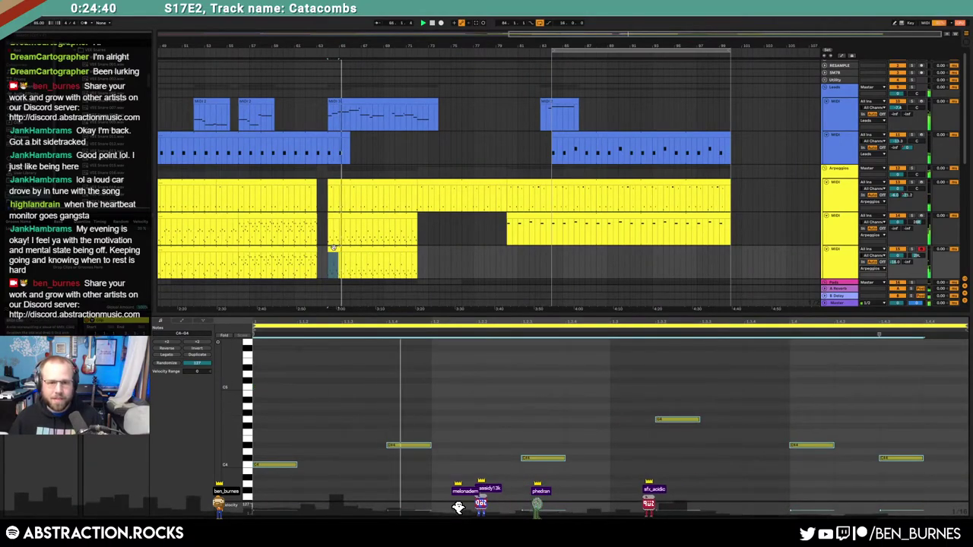
# Step: Fill bars 84 to 100 of the third arpeggio track with a copy of its earlier arpeggio clip
pyautogui.doubleClick(310, 270)
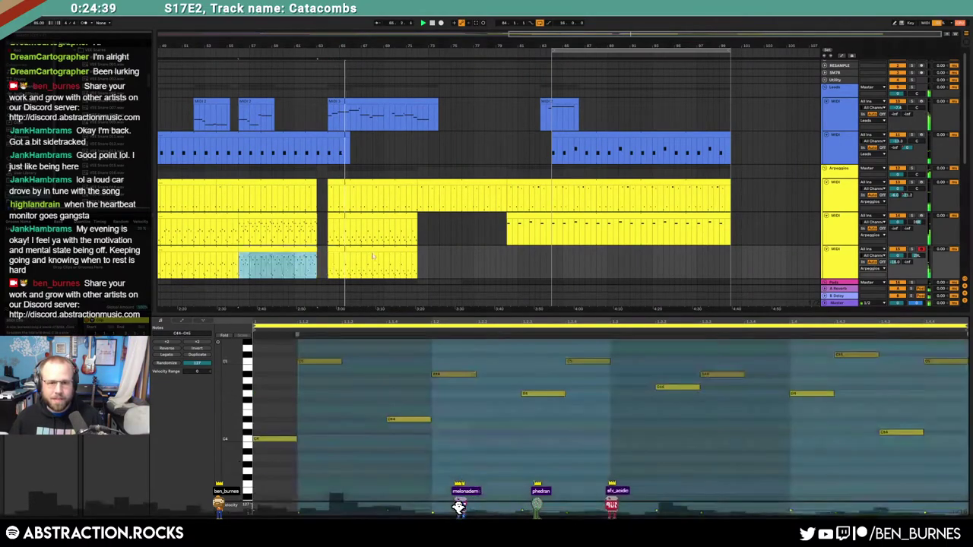
pyautogui.click(553, 260)
pyautogui.hotkey('ctrl', 'v')
pyautogui.moveTo(630, 250); pyautogui.dragTo(730, 252)
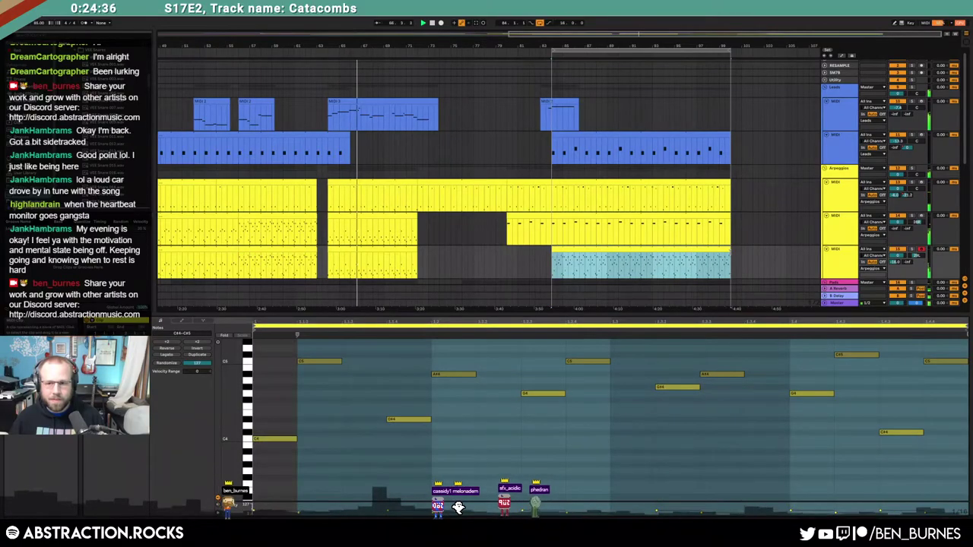
pyautogui.click(733, 255)
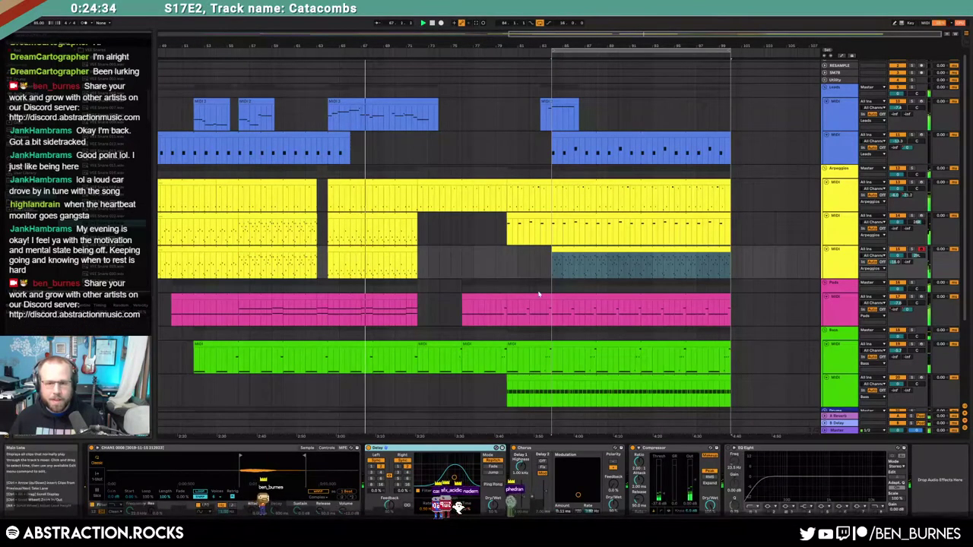
pyautogui.click(615, 250)
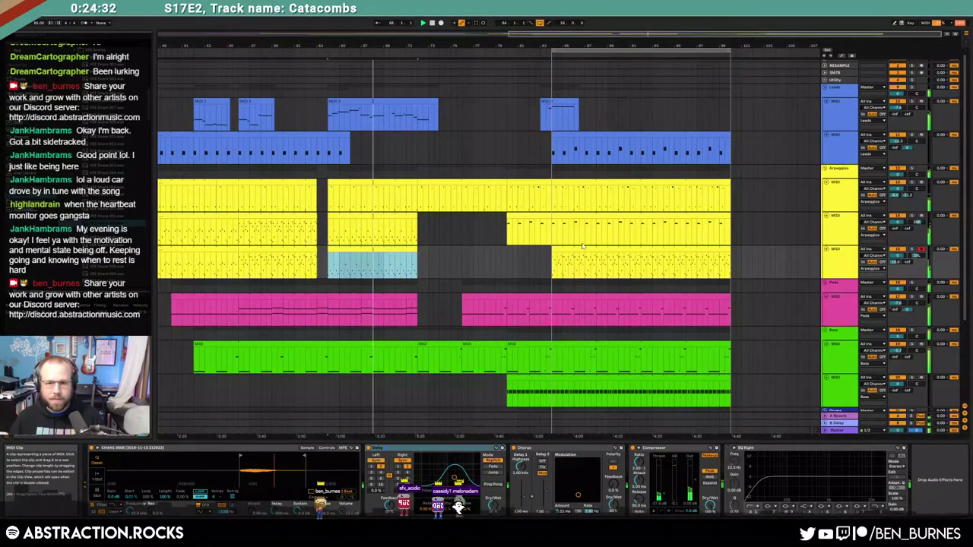
pyautogui.moveTo(664, 253); pyautogui.dragTo(726, 250)
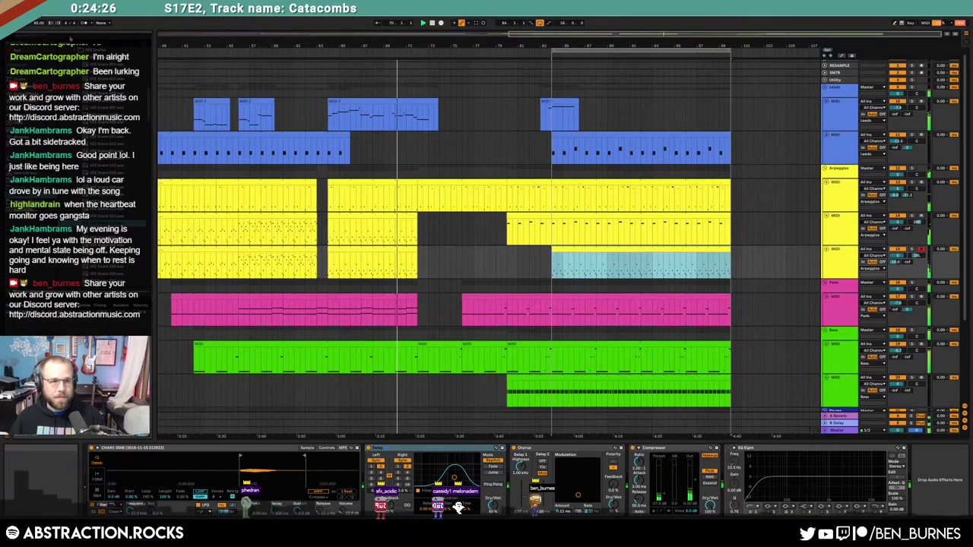
# Step: Add the Thermal effect to the third arpeggio track and place it before the Compressor
pyautogui.click(70, 35)
pyautogui.write('heart')
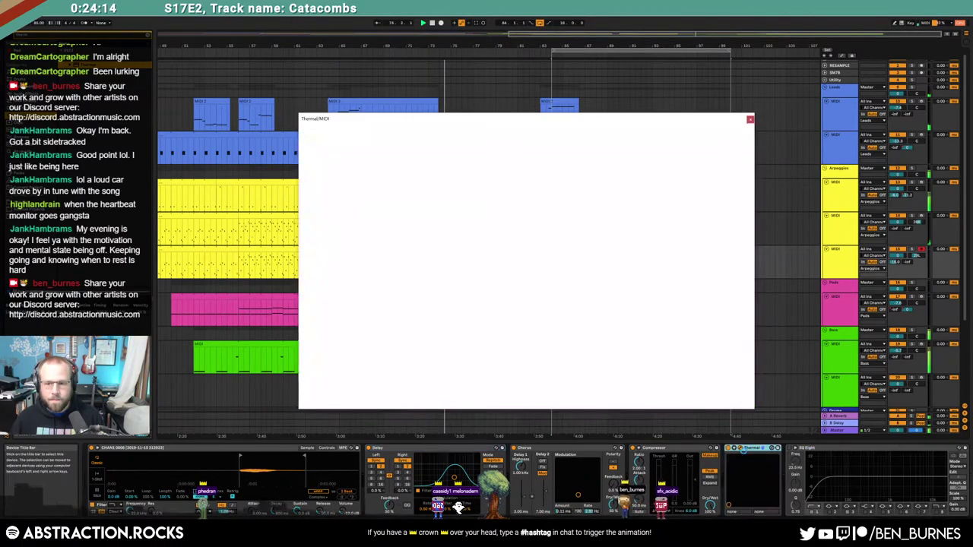
pyautogui.moveTo(760, 448); pyautogui.dragTo(638, 450)
# Step: Move Thermal's window clear of the section from bar 84 and load the Burnt Tongue preset
pyautogui.moveTo(578, 122); pyautogui.dragTo(302, 71)
pyautogui.click(397, 83)
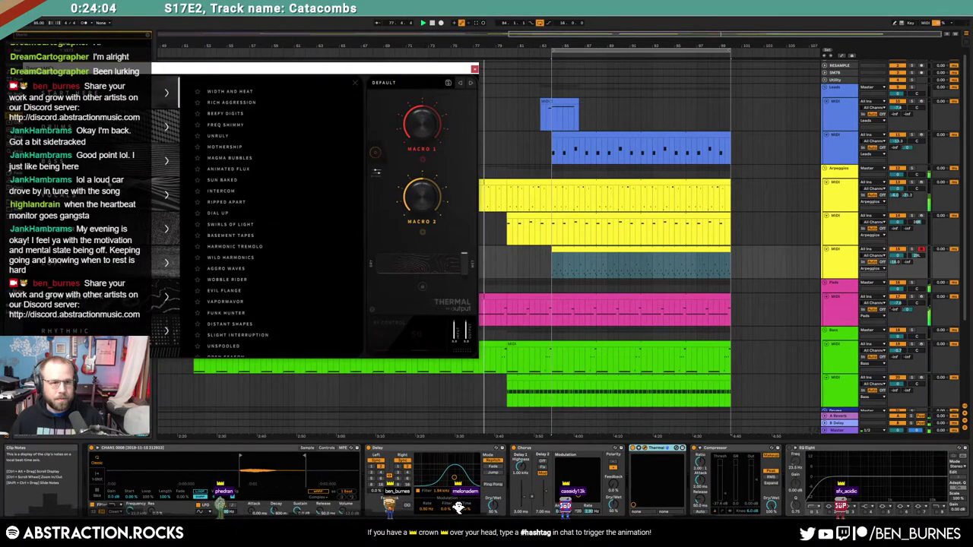
pyautogui.click(91, 241)
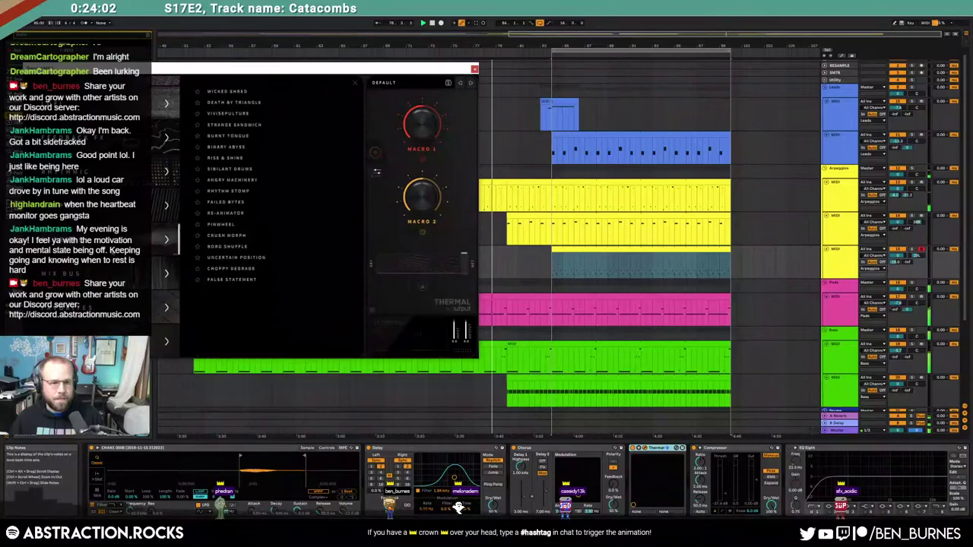
pyautogui.click(248, 137)
# Step: Automate Thermal's dry/wet to ramp from 0% at bar 84 to 100% at about bar 97
pyautogui.press('a')
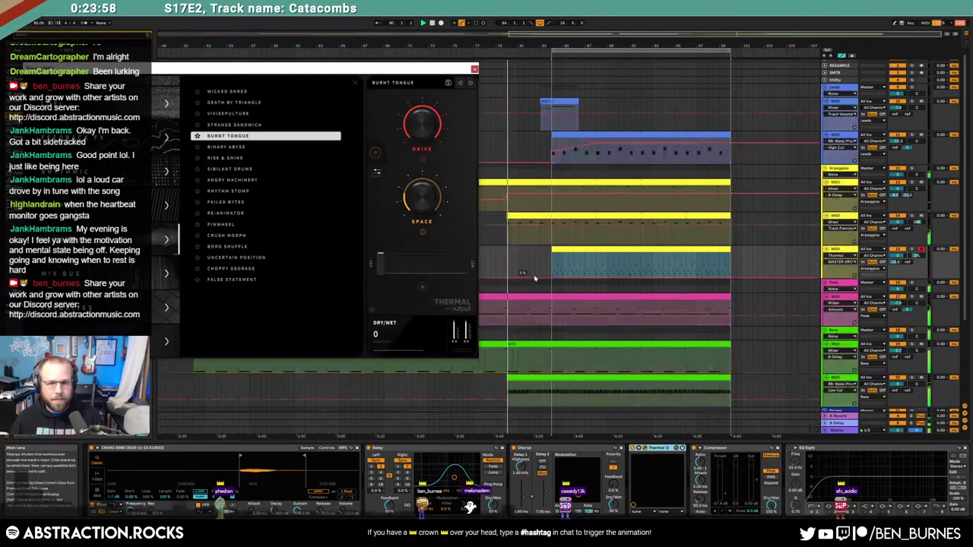
pyautogui.click(552, 279)
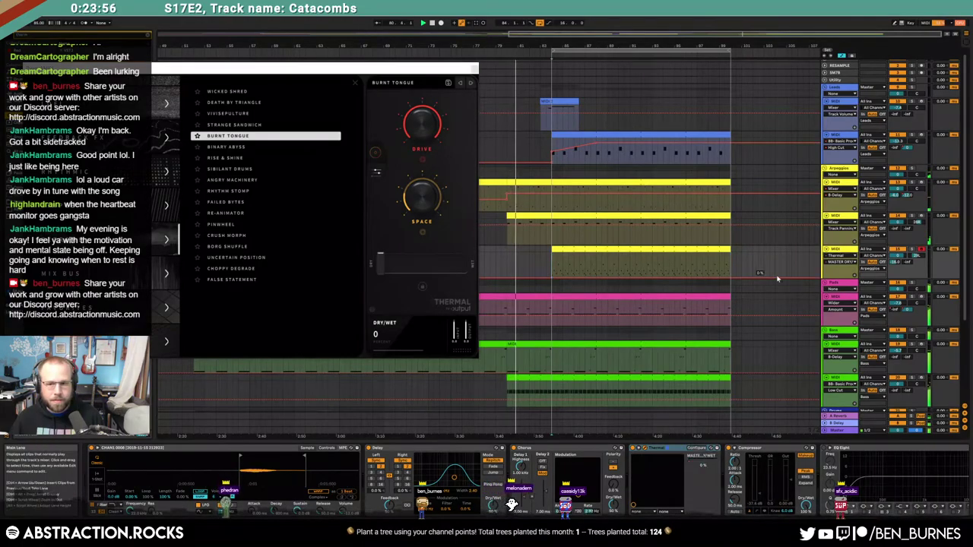
pyautogui.moveTo(730, 282); pyautogui.dragTo(682, 255)
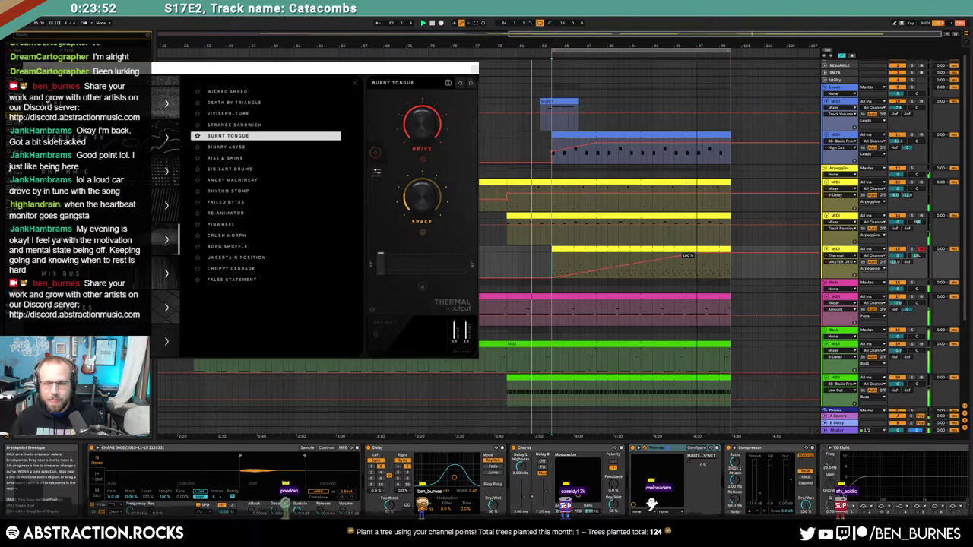
# Step: Automate the third arpeggio track's B-Delay send to rise from -inf dB over roughly the last four bars before bar 100
pyautogui.click(907, 262)
pyautogui.moveTo(730, 280); pyautogui.dragTo(730, 256)
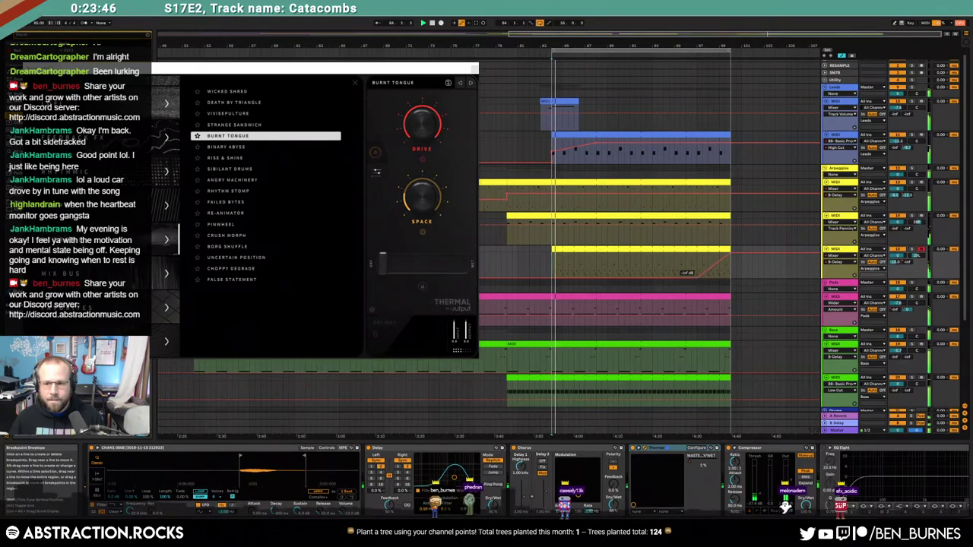
pyautogui.click(471, 67)
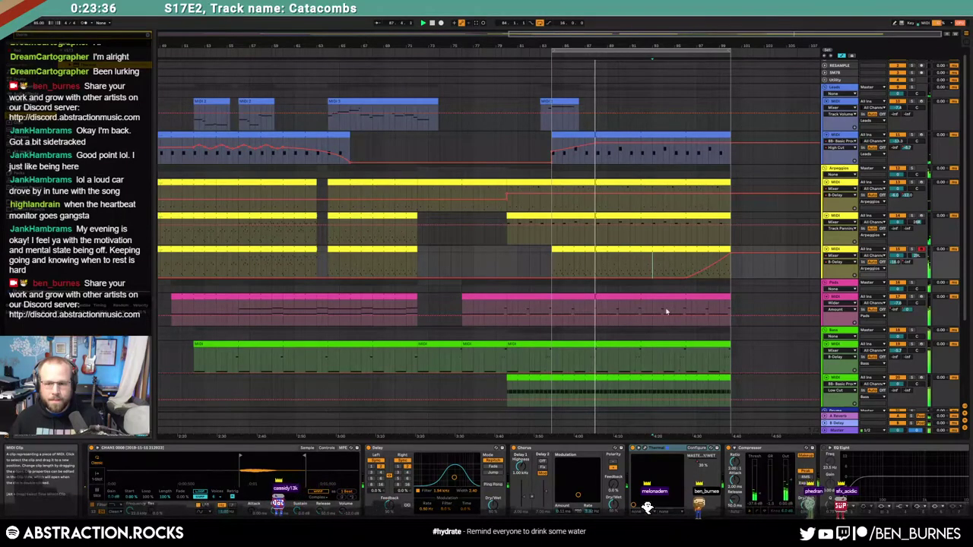
# Step: Reopen Thermal and adjust the Burnt Tongue preset's Drive and Space macros, setting Space to 71
pyautogui.click(644, 450)
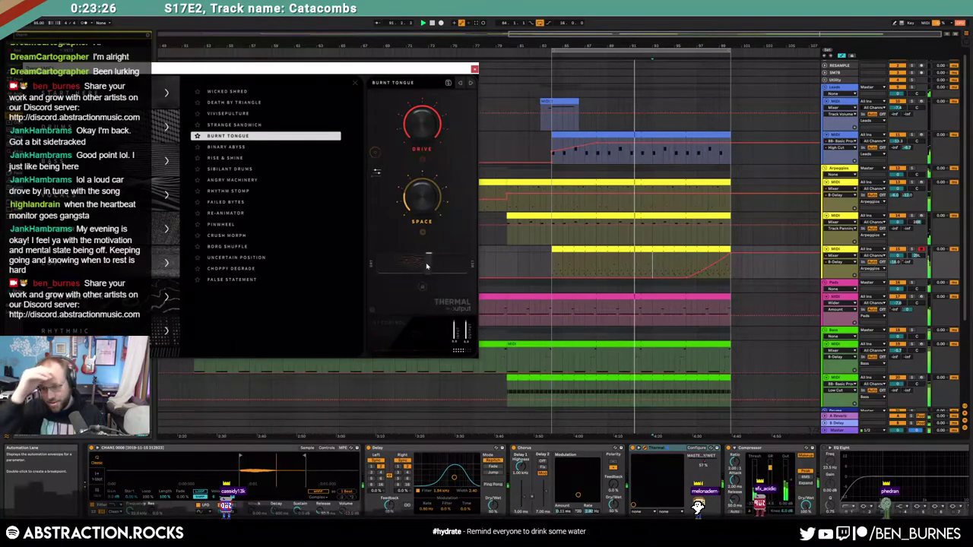
pyautogui.moveTo(423, 199)
pyautogui.mouseDown()
pyautogui.moveTo(419, 152)
pyautogui.moveTo(428, 201)
pyautogui.mouseUp()
pyautogui.moveTo(429, 138); pyautogui.dragTo(423, 187)
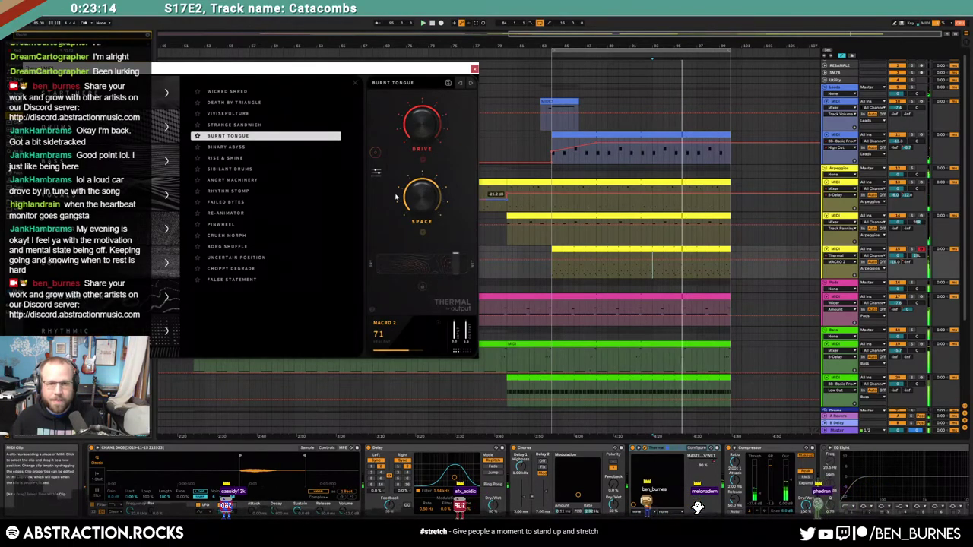
# Step: Try Thermal's Binary Abyss preset with Destroy at 70 and Drive at 48
pyautogui.click(244, 148)
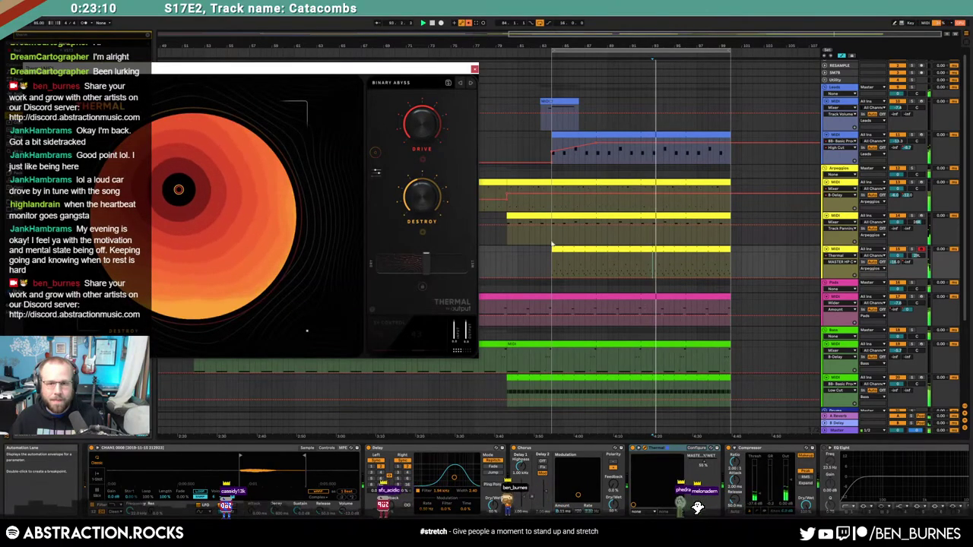
pyautogui.moveTo(415, 199)
pyautogui.mouseDown()
pyautogui.moveTo(418, 168)
pyautogui.moveTo(420, 182)
pyautogui.mouseUp()
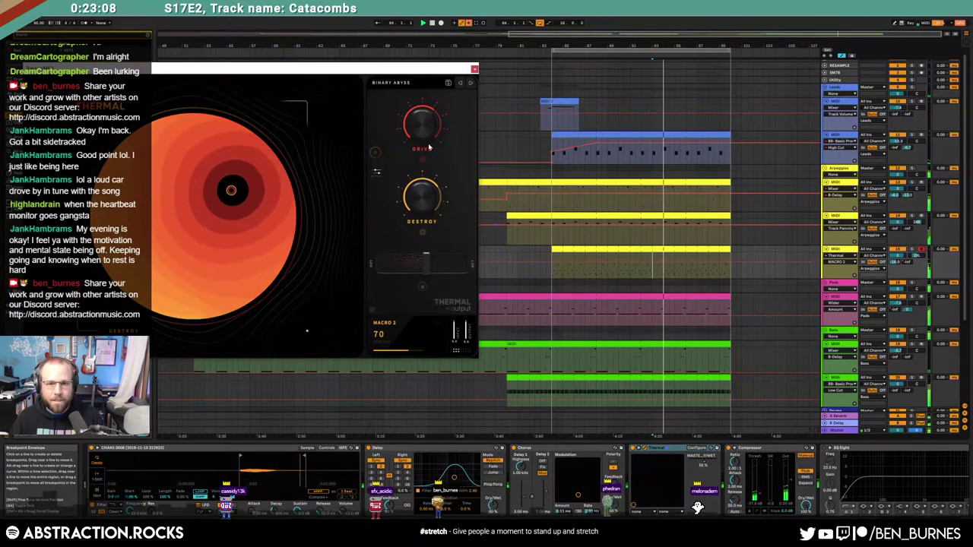
pyautogui.moveTo(427, 138); pyautogui.dragTo(430, 231)
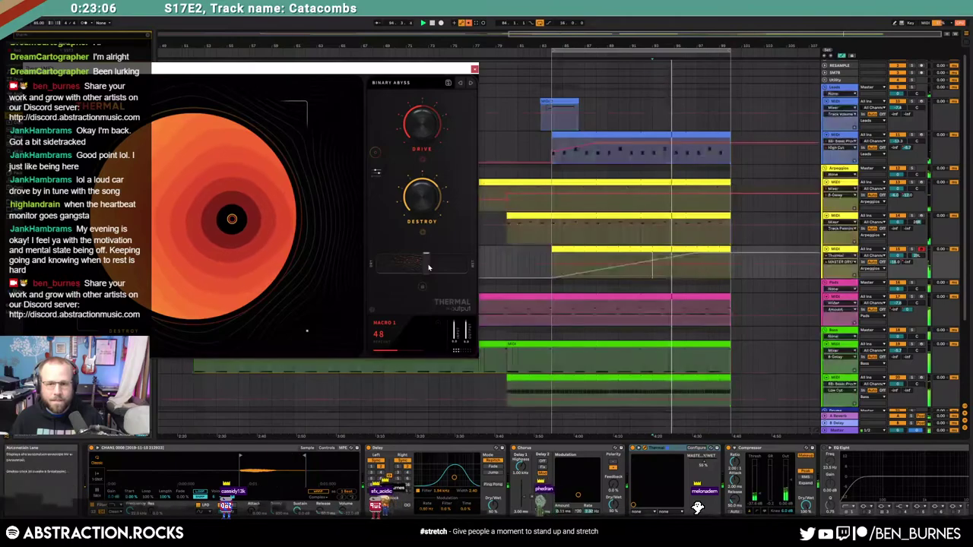
# Step: Re-enable the overridden automation, raise Binary Abyss's Destroy to 86 and Drive to 100, and audition from bar 84
pyautogui.click(469, 23)
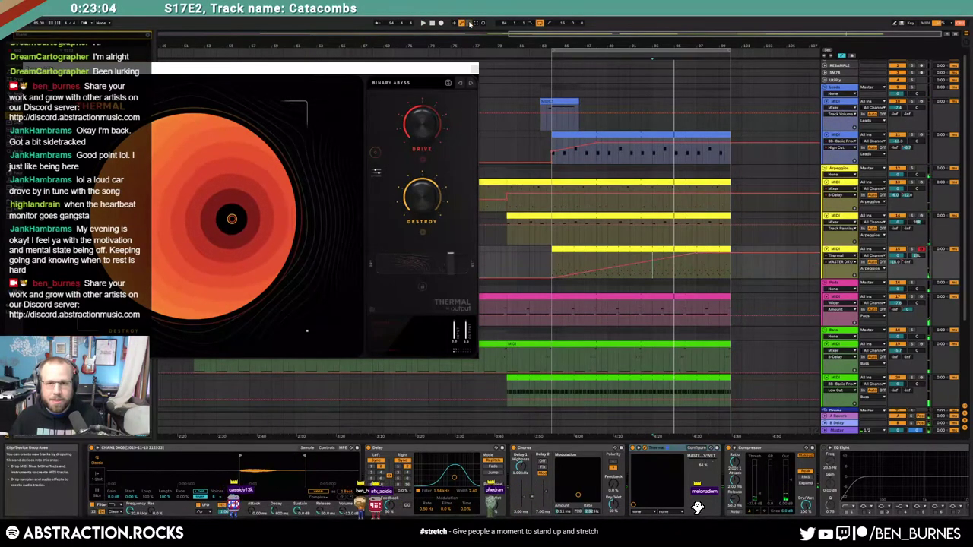
pyautogui.press('space')
pyautogui.moveTo(422, 195); pyautogui.dragTo(422, 183)
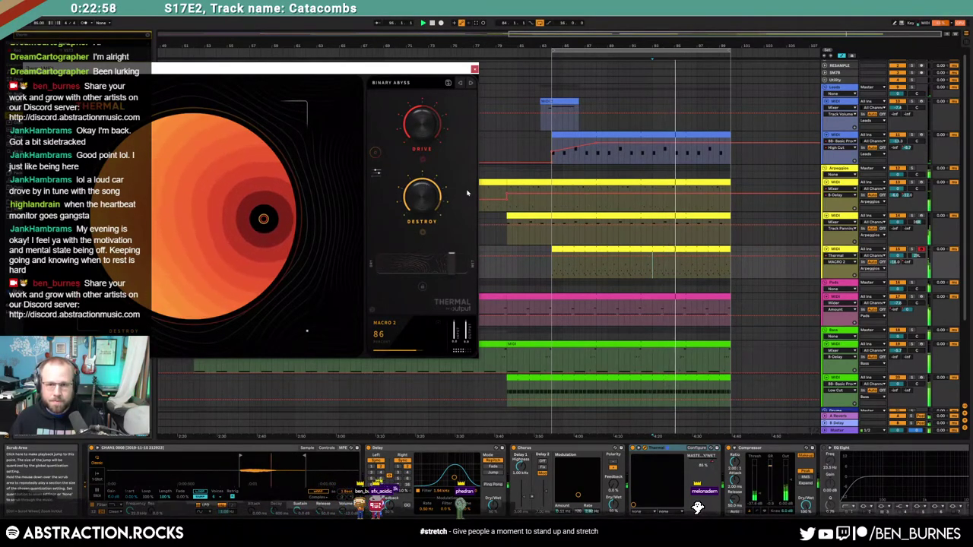
pyautogui.moveTo(424, 124); pyautogui.dragTo(428, 80)
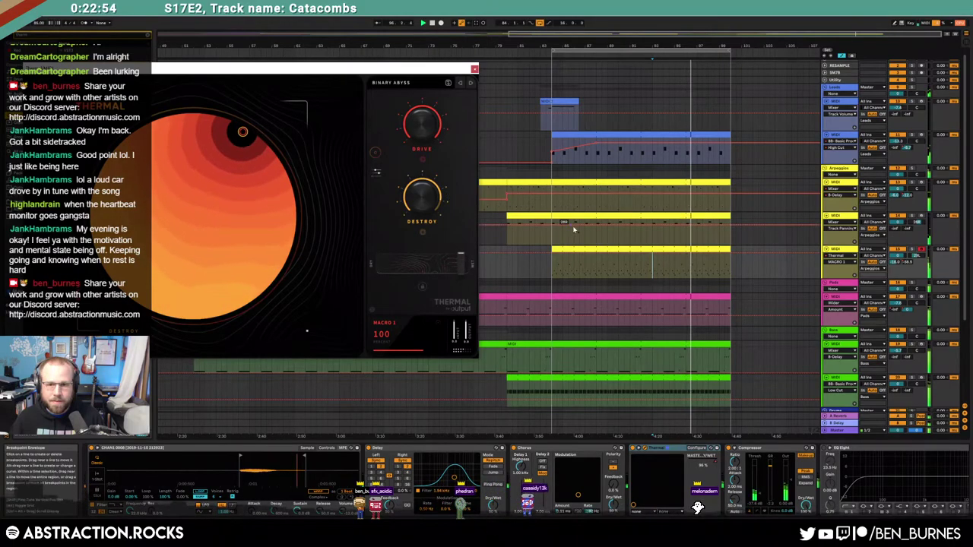
pyautogui.click(551, 267)
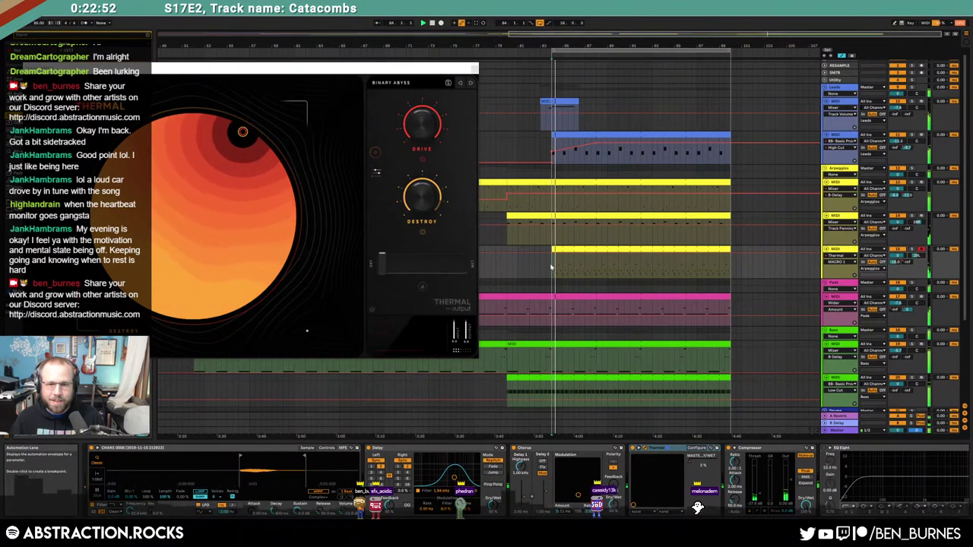
# Step: Load Thermal's Re-Animator preset and raise its Animator macro
pyautogui.click(396, 84)
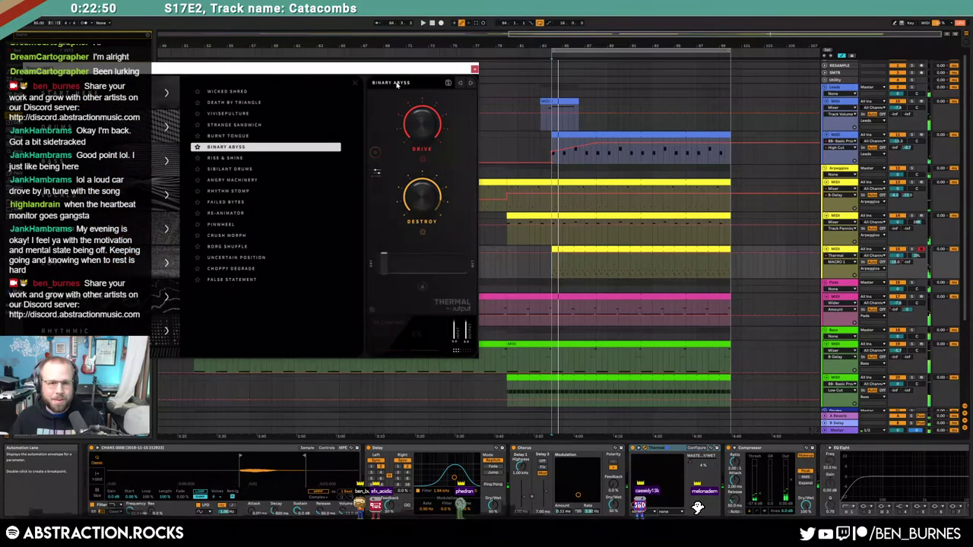
pyautogui.click(261, 213)
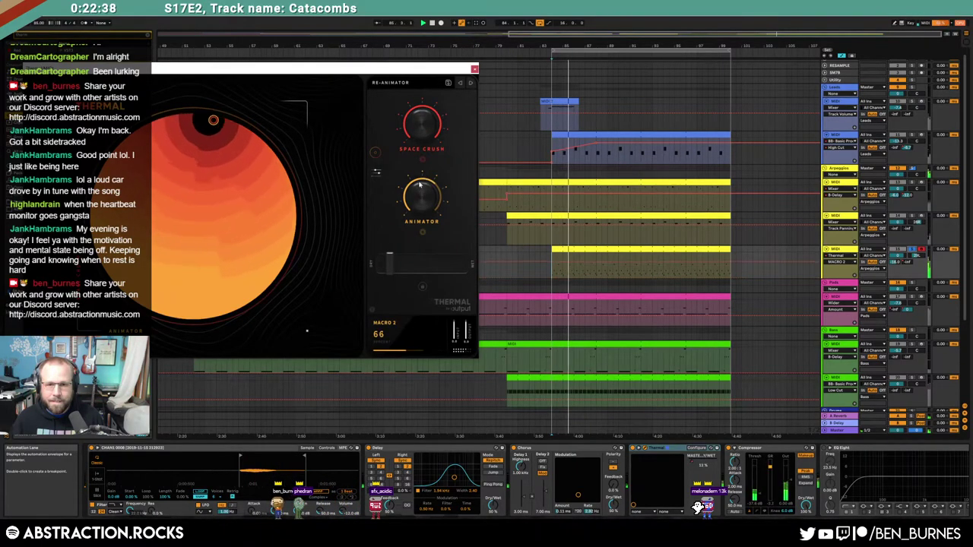
pyautogui.moveTo(421, 194); pyautogui.dragTo(420, 180)
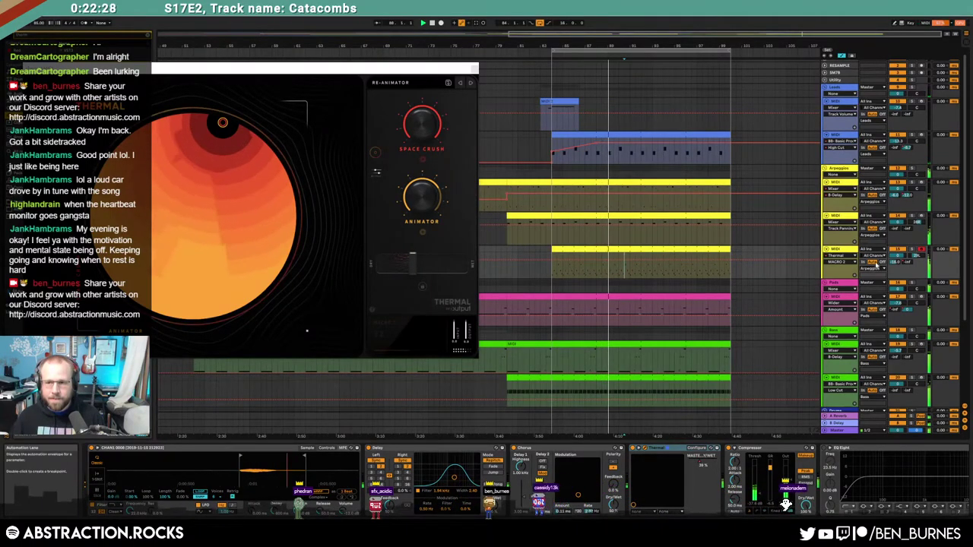
# Step: Re-enable the dry/wet automation, stretch its ramp to 100% at about bar 100, and start the B-Delay send's rise at about bar 98
pyautogui.click(416, 267)
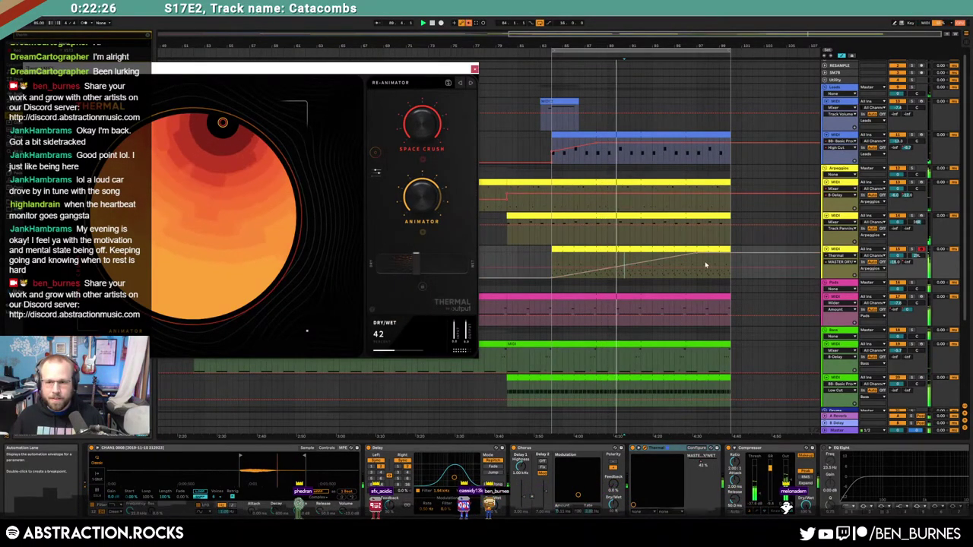
pyautogui.click(469, 23)
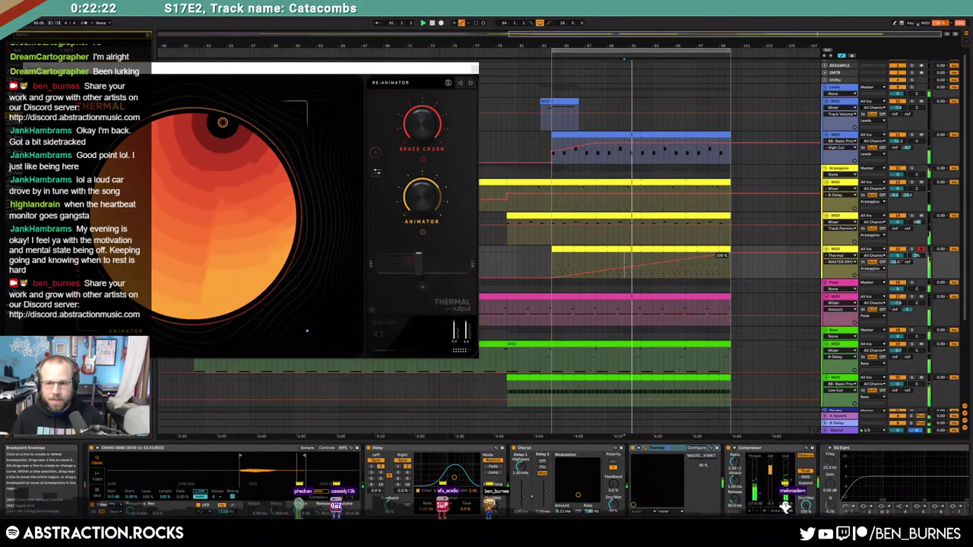
pyautogui.click(906, 262)
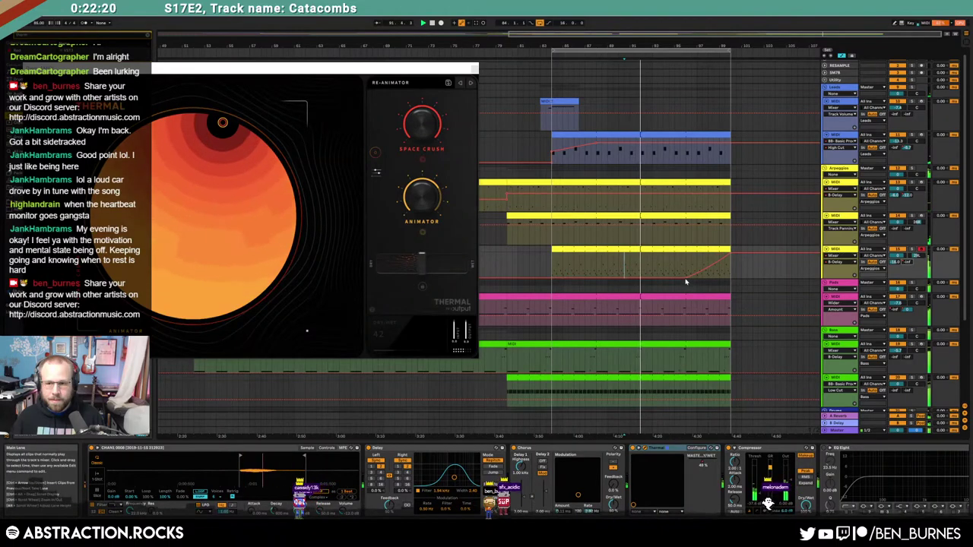
pyautogui.moveTo(691, 279); pyautogui.dragTo(712, 279)
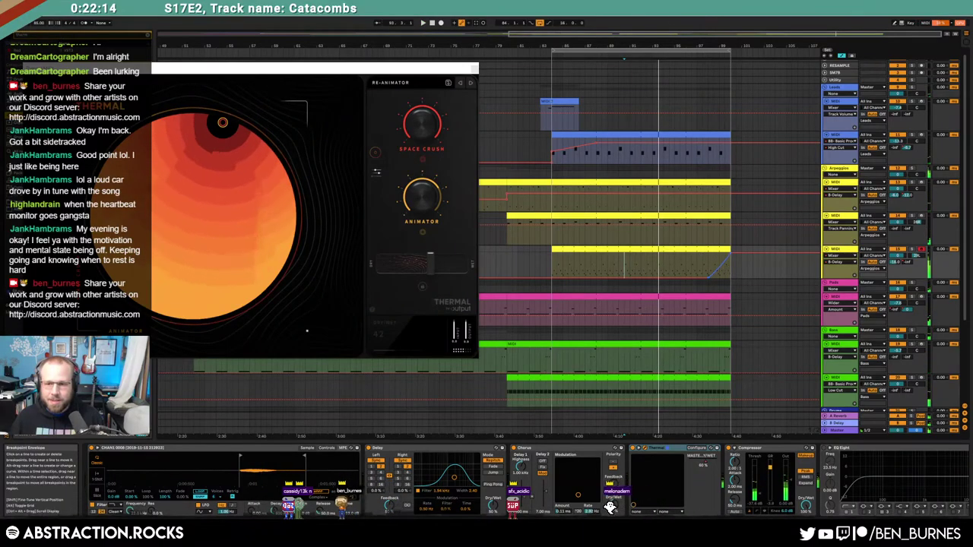
# Step: Raise the end of the third arpeggio's B-Delay send ramp to 0.0 dB at about bar 100 and close Thermal's window
pyautogui.scroll(3, 733, 258)
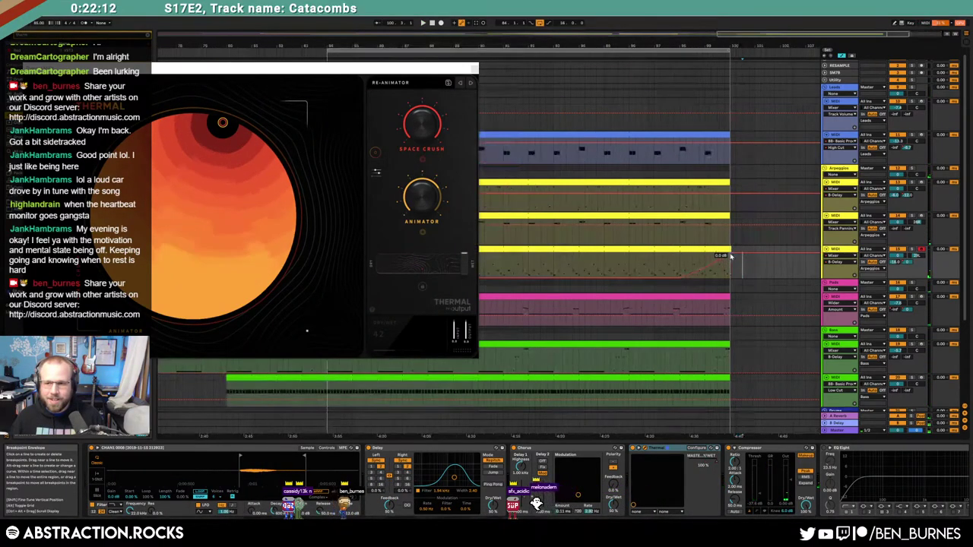
pyautogui.click(475, 69)
# Step: Copy the upright bass clip spanning about bars 52 to 72 to bar 100 on the same track
pyautogui.scroll(-5, 691, 292)
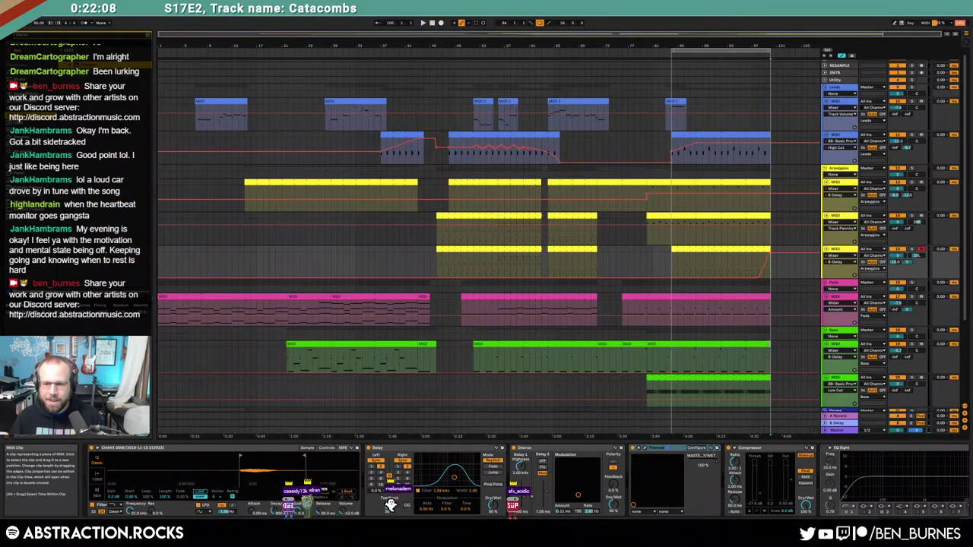
pyautogui.click(487, 344)
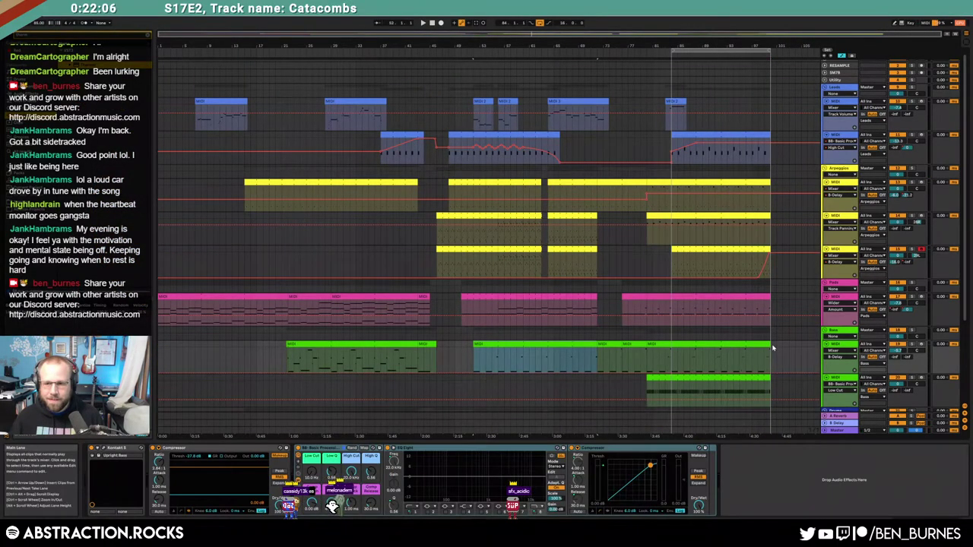
pyautogui.click(773, 347)
pyautogui.hotkey('ctrl', 'v')
pyautogui.press('a')
pyautogui.moveTo(669, 34); pyautogui.dragTo(614, 95)
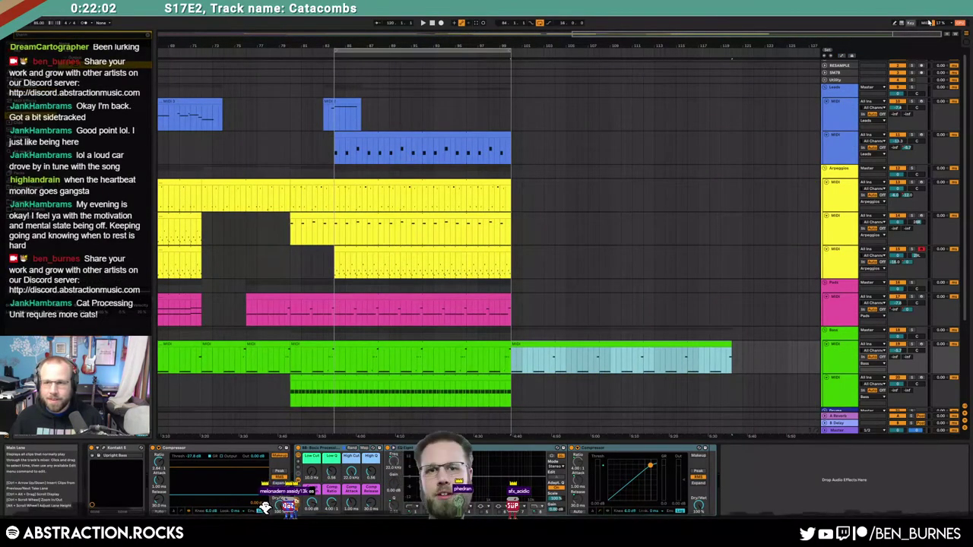
# Step: Turn off looping, play from about bar 95, and automate the third arpeggio's compressor ratio rising to about 4.98:1 near bar 97
pyautogui.click(541, 22)
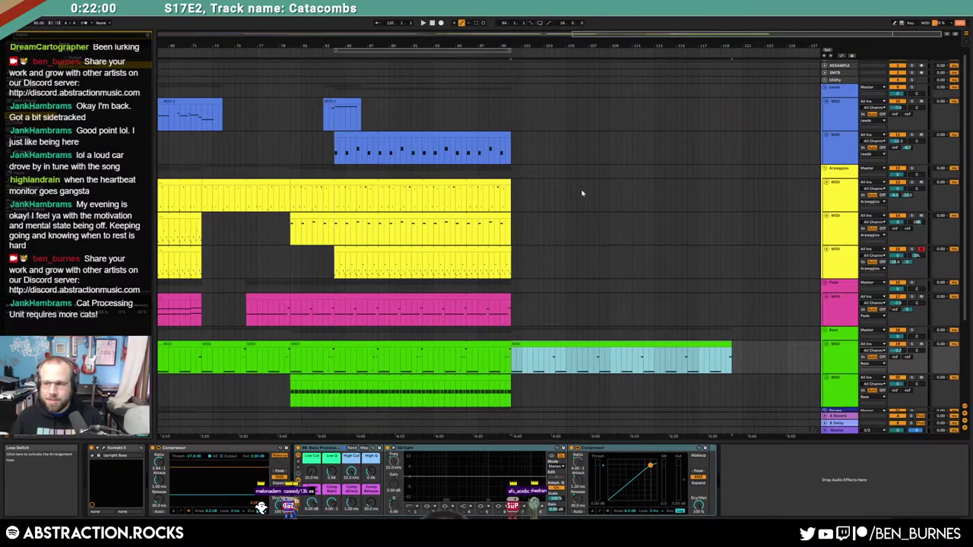
pyautogui.click(457, 58)
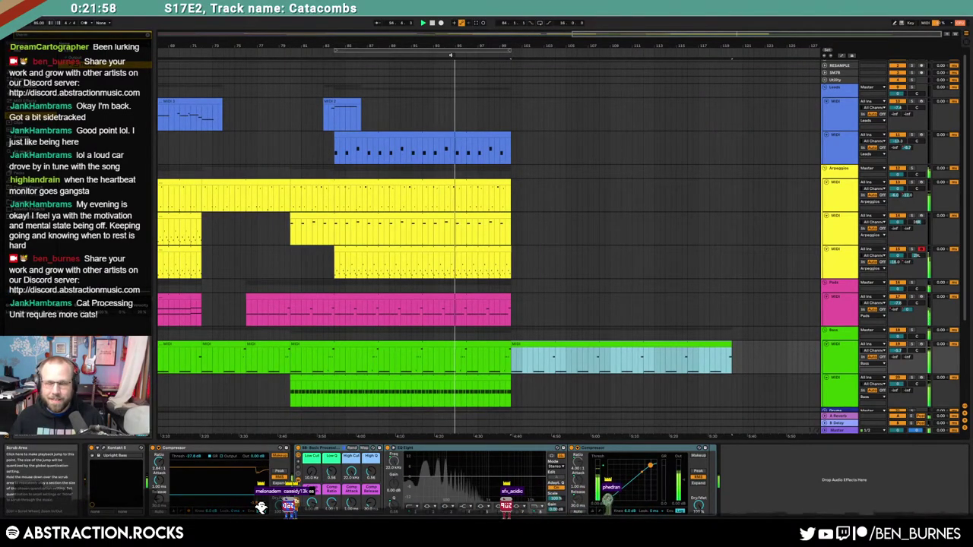
pyautogui.click(578, 262)
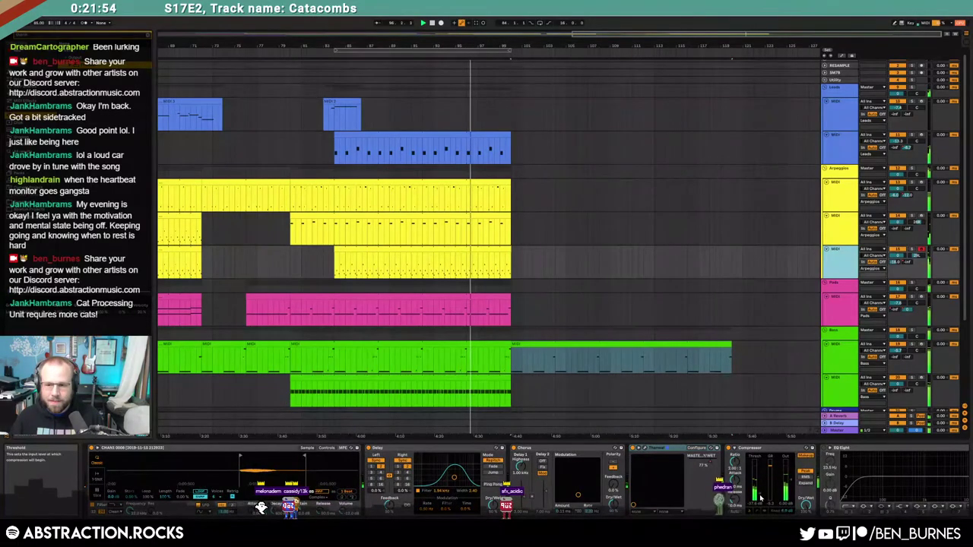
pyautogui.press('a')
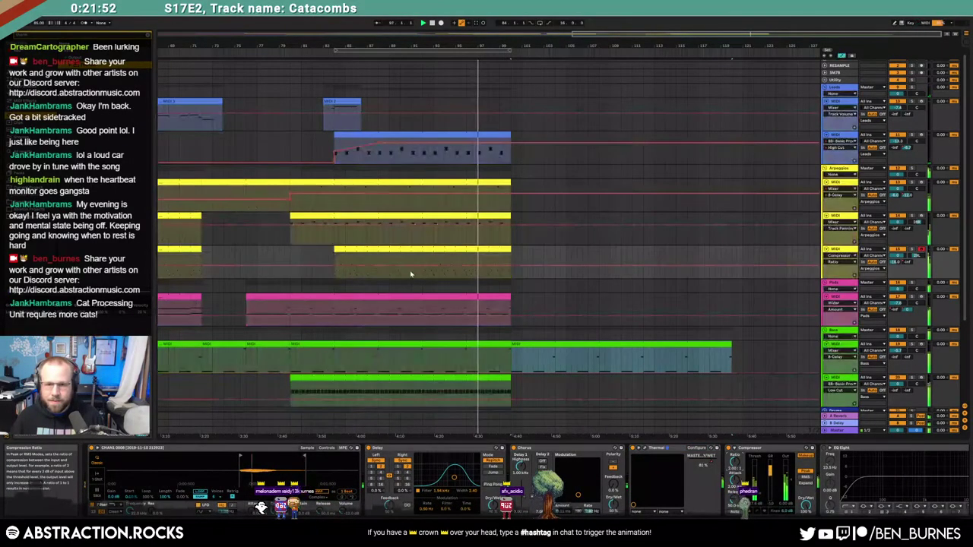
pyautogui.click(389, 265)
pyautogui.moveTo(478, 266); pyautogui.dragTo(477, 259)
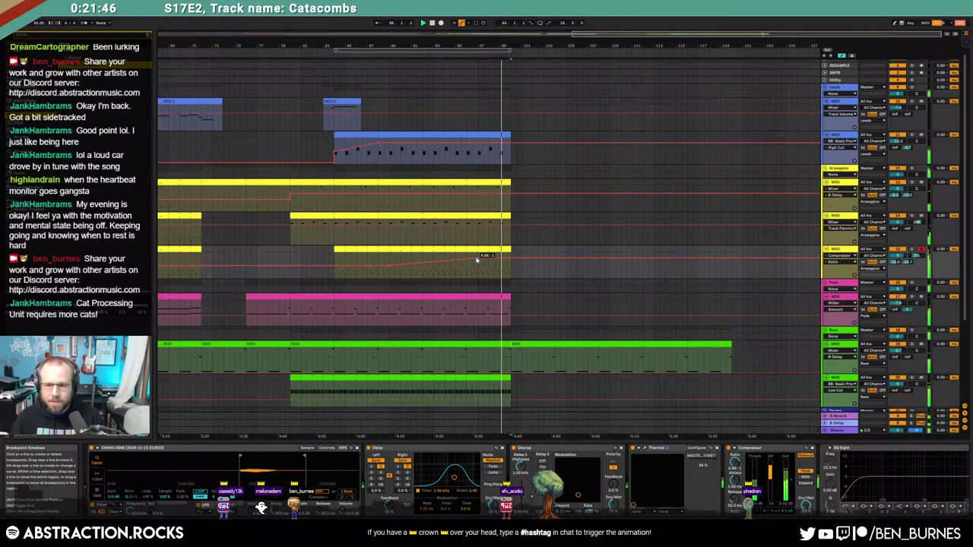
# Step: Automate the third arpeggio's compressor output gain down to about -14 dB at bar 100
pyautogui.click(789, 479)
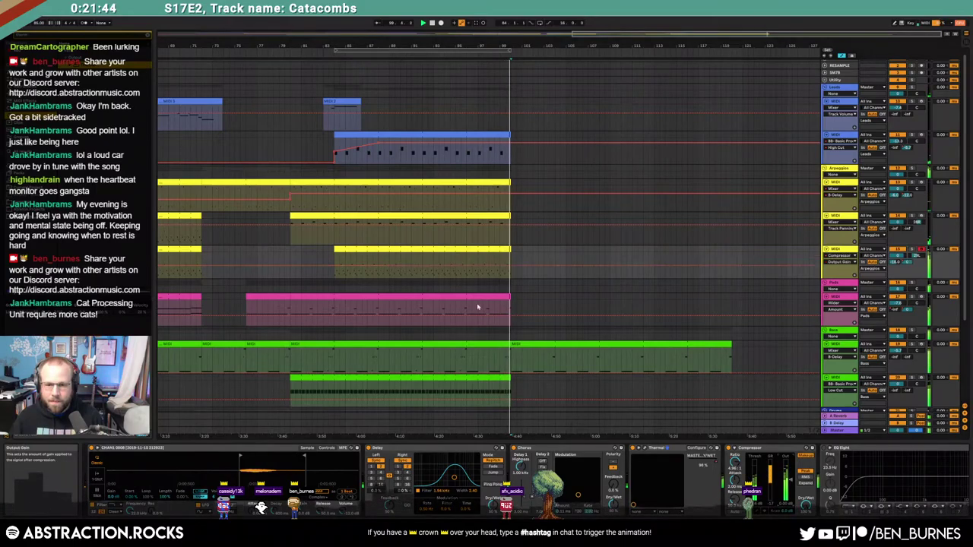
pyautogui.moveTo(510, 271); pyautogui.dragTo(511, 278)
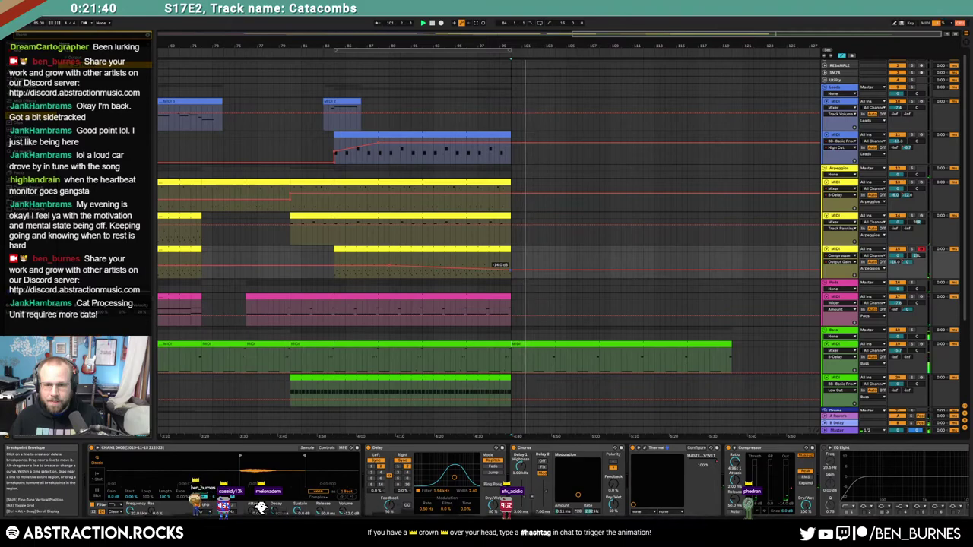
pyautogui.moveTo(510, 278); pyautogui.dragTo(511, 270)
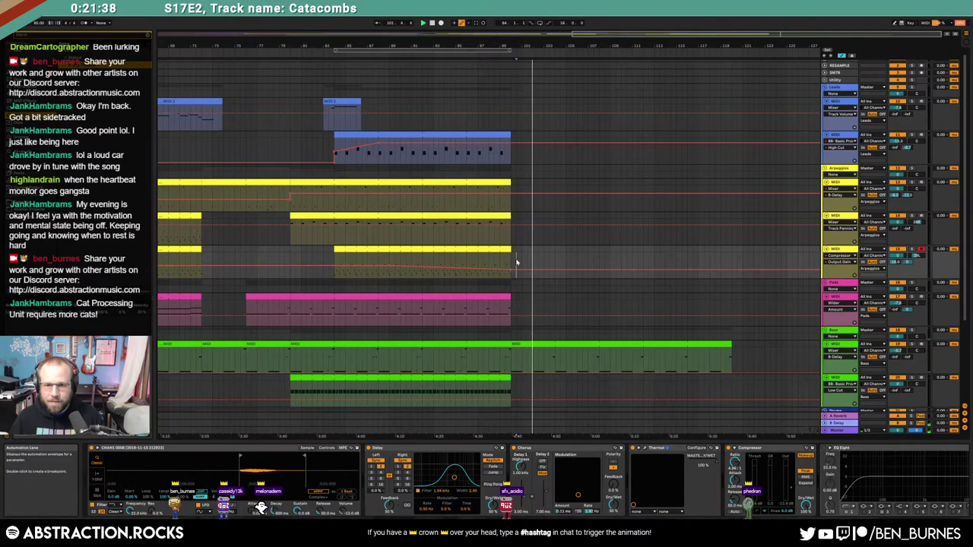
# Step: Copy the drum rack clip from bars 72 to 76 to bar 100
pyautogui.scroll(-5, 576, 271)
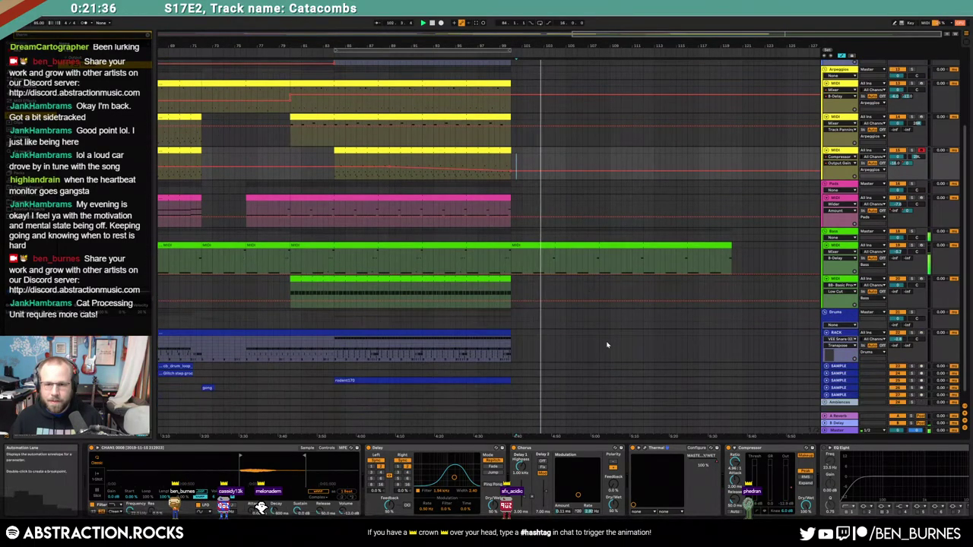
pyautogui.click(608, 344)
pyautogui.press('a')
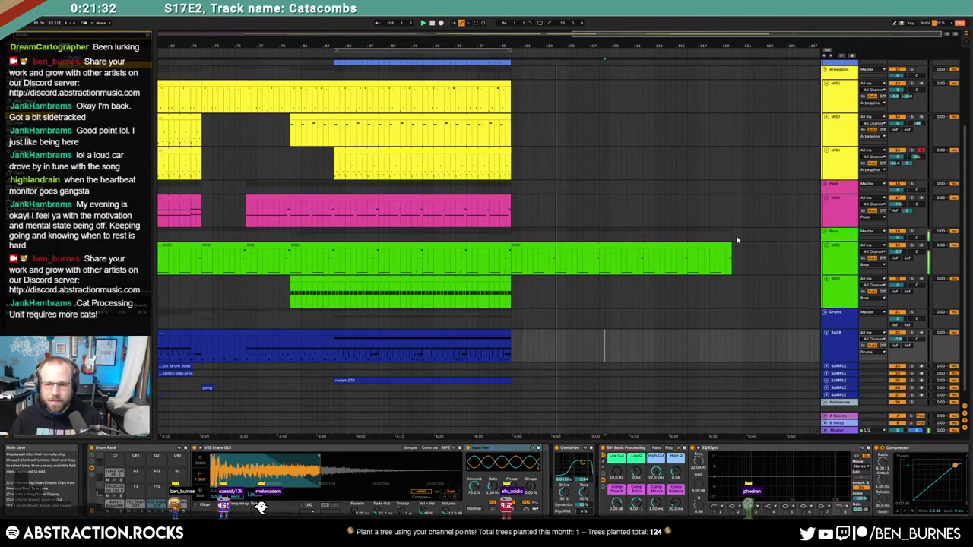
pyautogui.click(216, 337)
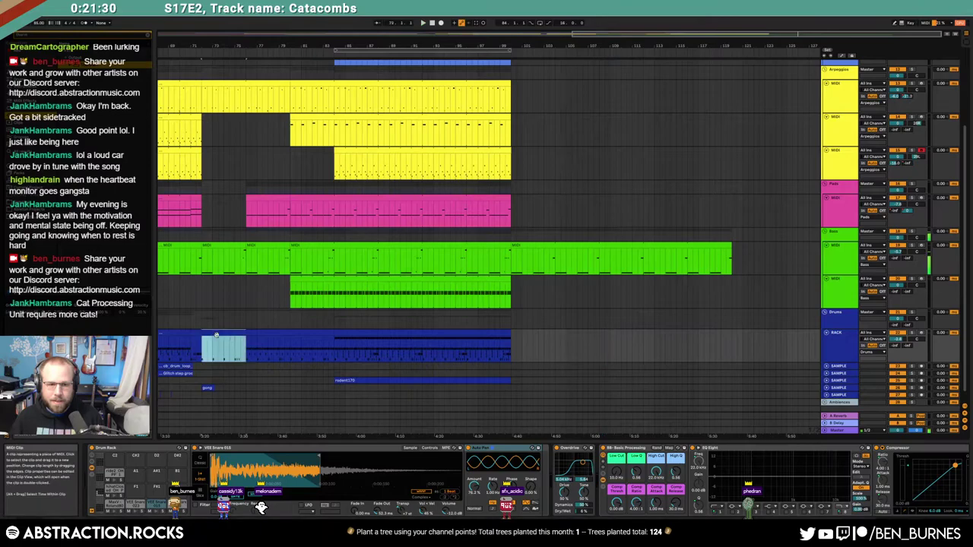
pyautogui.click(510, 338)
pyautogui.hotkey('ctrl', 'v')
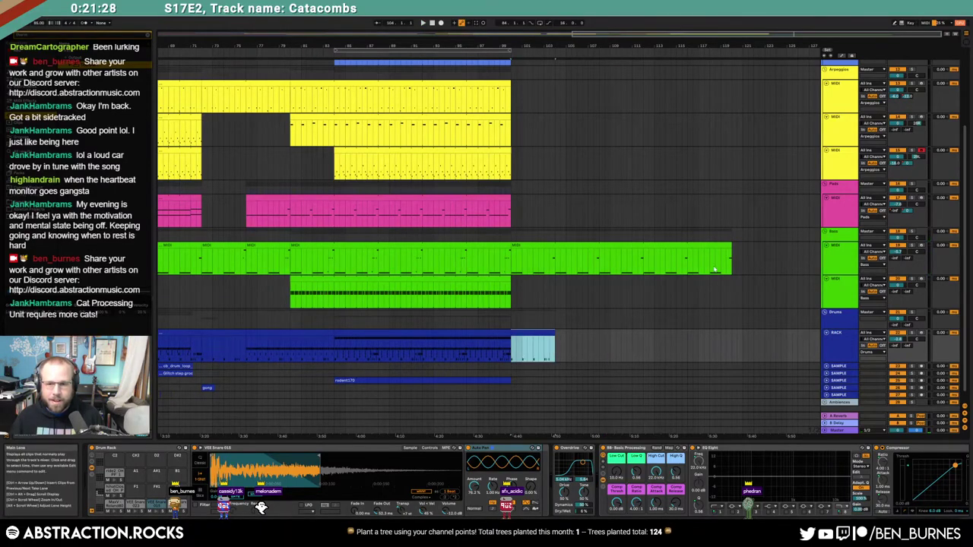
# Step: Shorten the copied bass clip to around bar 107, extend the copied drum clip to bar 108, and audition from about bar 98
pyautogui.moveTo(730, 246); pyautogui.dragTo(600, 250)
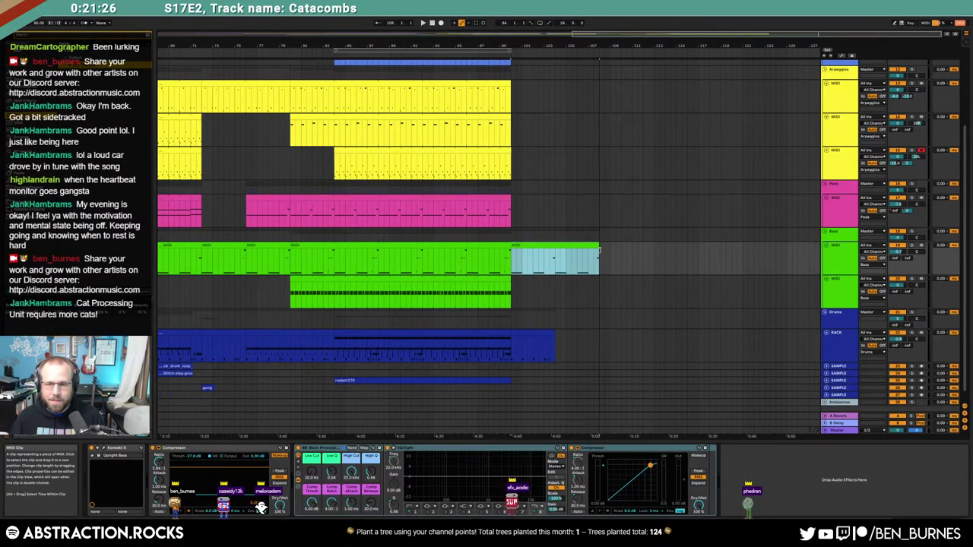
pyautogui.moveTo(556, 336); pyautogui.dragTo(599, 337)
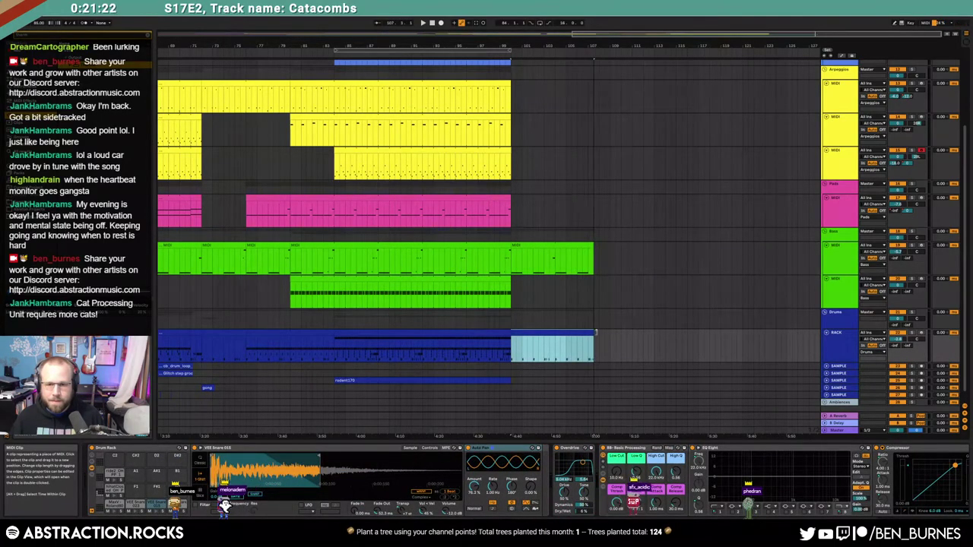
pyautogui.click(490, 349)
pyautogui.press('space')
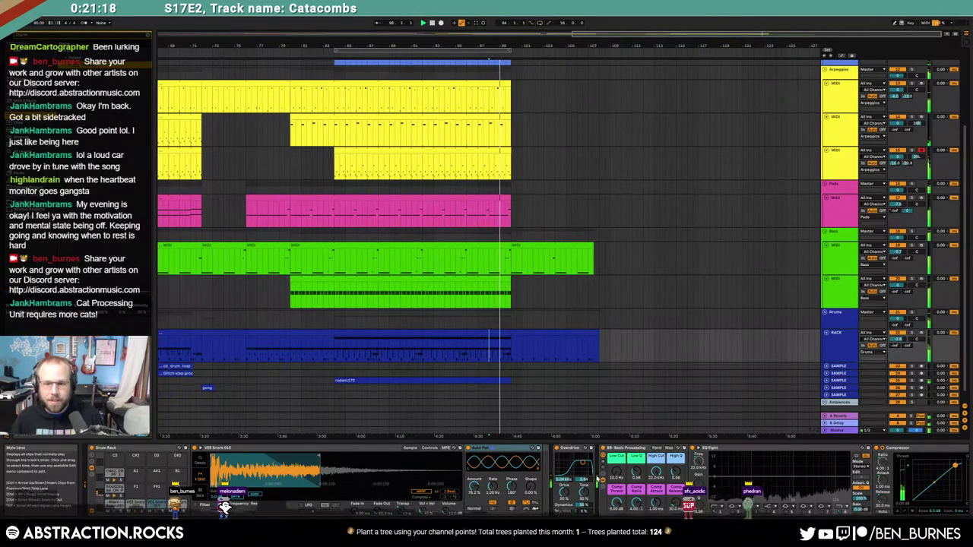
# Step: Review the third arpeggio's compressor output gain automation around bar 100 during playback
pyautogui.click(526, 162)
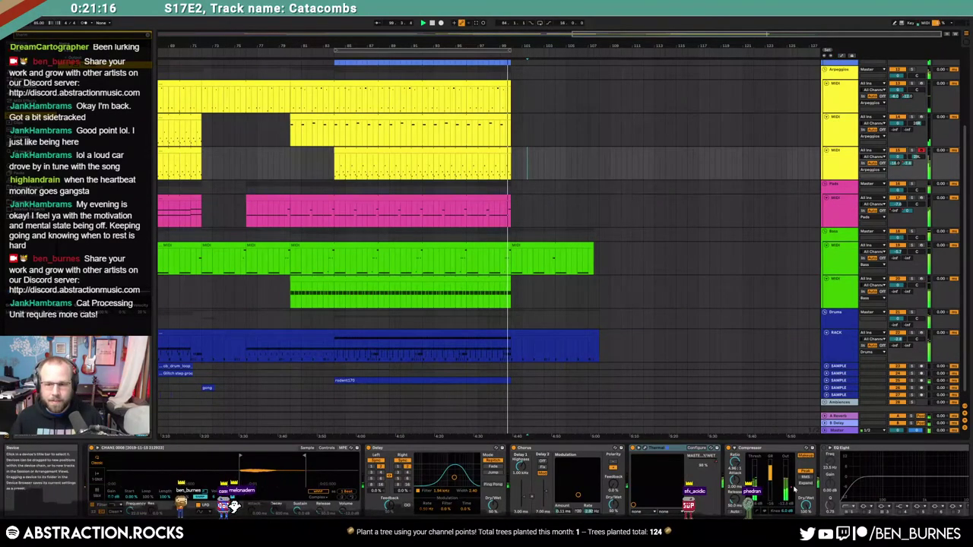
pyautogui.press('a')
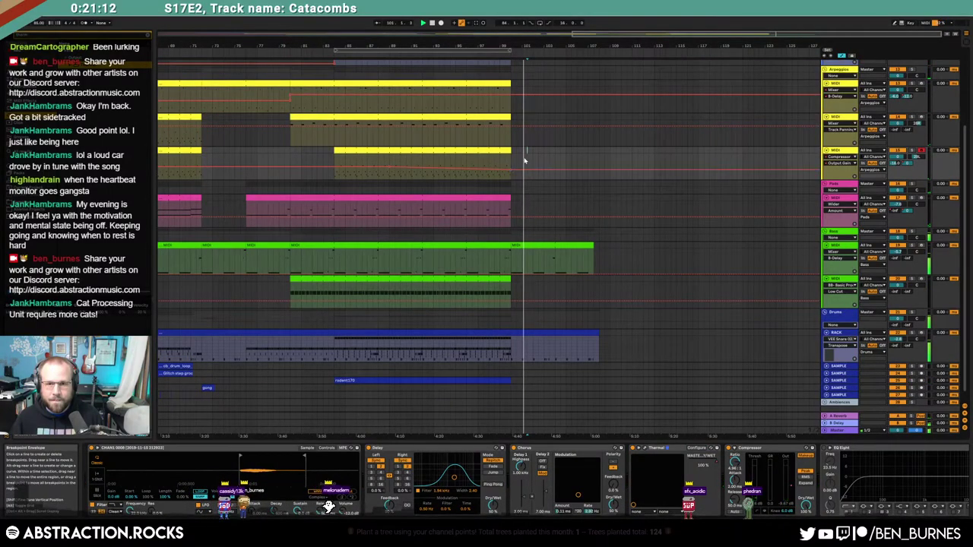
pyautogui.click(523, 159)
# Step: Copy the first arpeggio's clip from bars 72 to 80 to bar 100 and compare it with the clip around bar 48
pyautogui.click(237, 81)
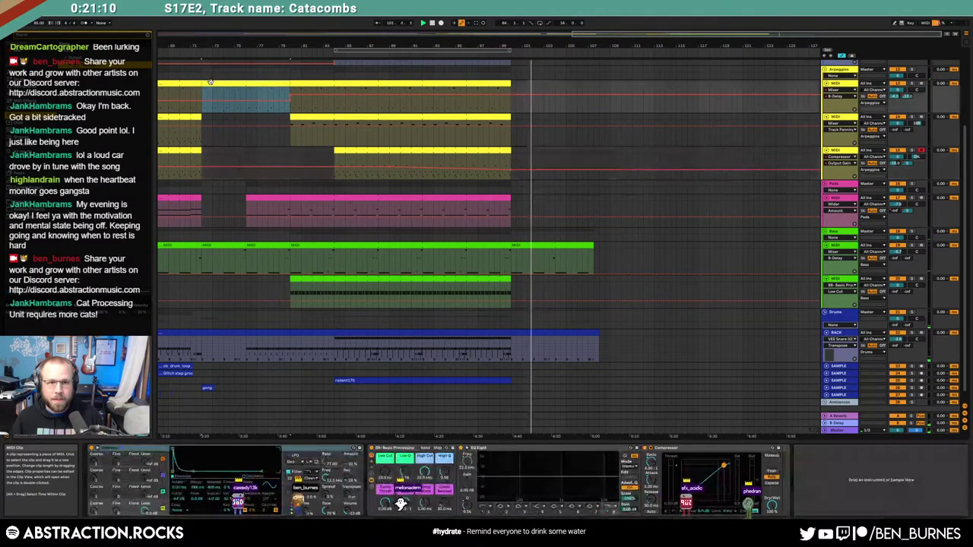
pyautogui.click(514, 87)
pyautogui.hotkey('ctrl', 'v')
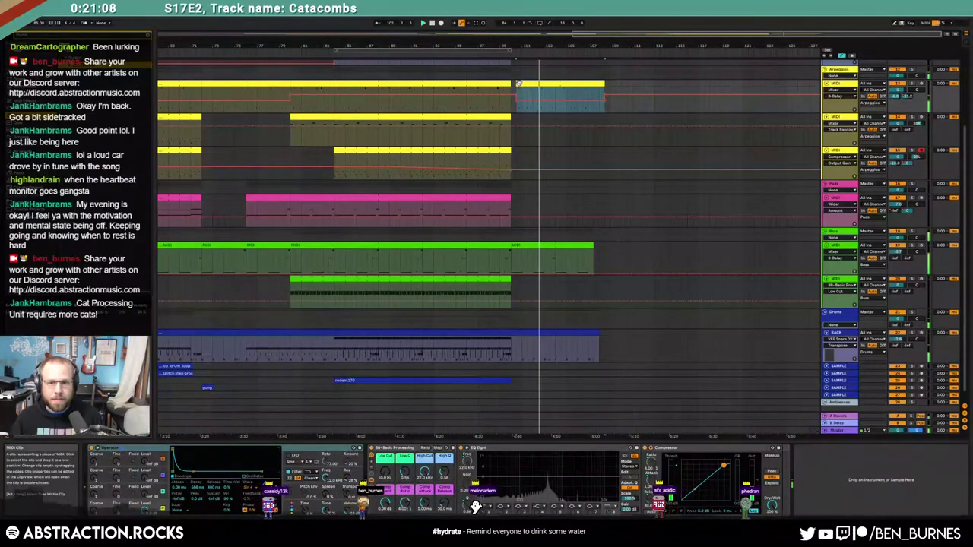
pyautogui.press('a')
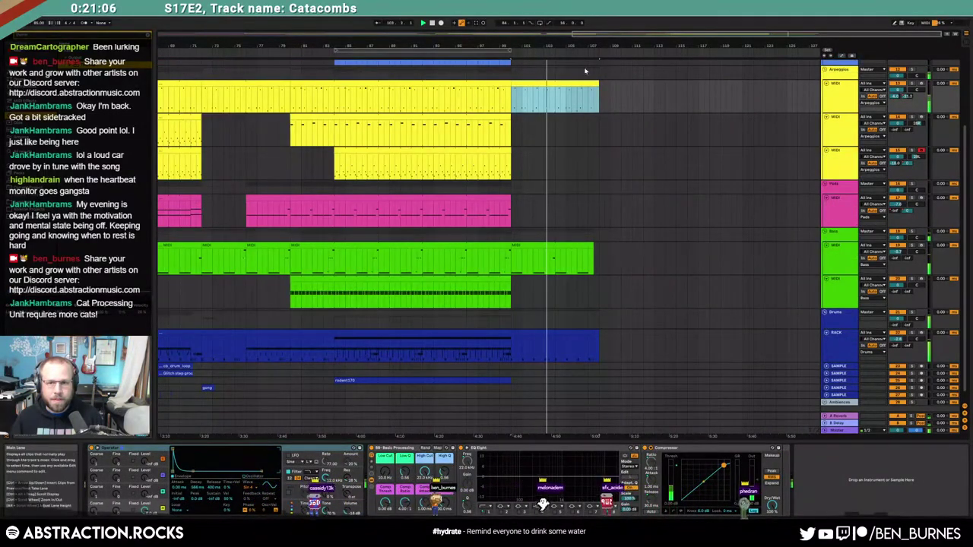
pyautogui.moveTo(586, 35); pyautogui.dragTo(384, 31)
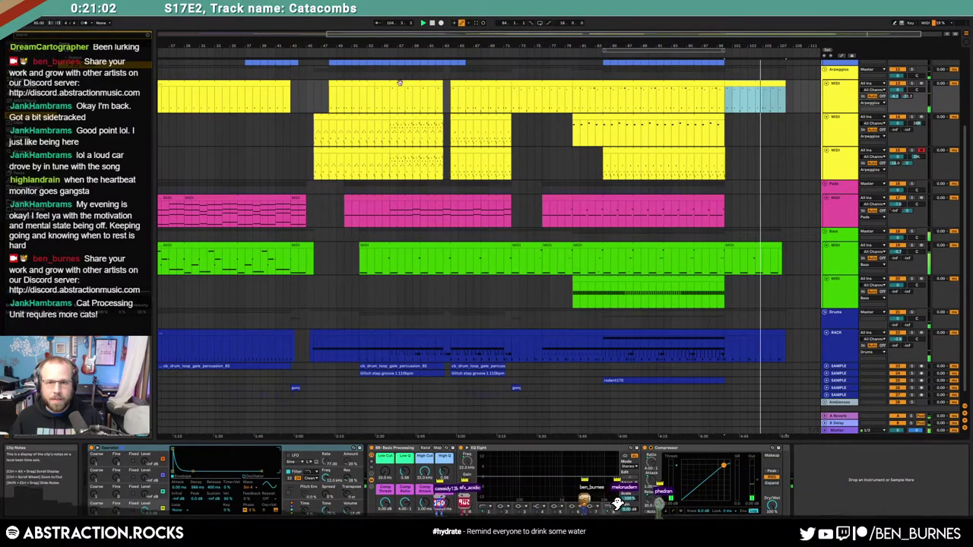
pyautogui.click(360, 84)
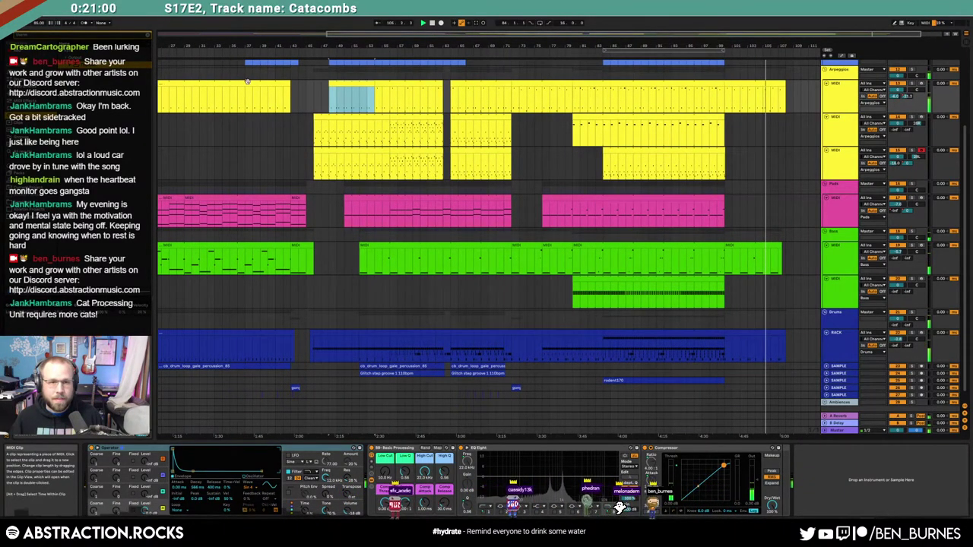
pyautogui.click(724, 97)
pyautogui.moveTo(724, 97)
pyautogui.mouseDown()
pyautogui.moveTo(788, 88)
pyautogui.moveTo(769, 82)
pyautogui.moveTo(726, 99)
pyautogui.mouseUp()
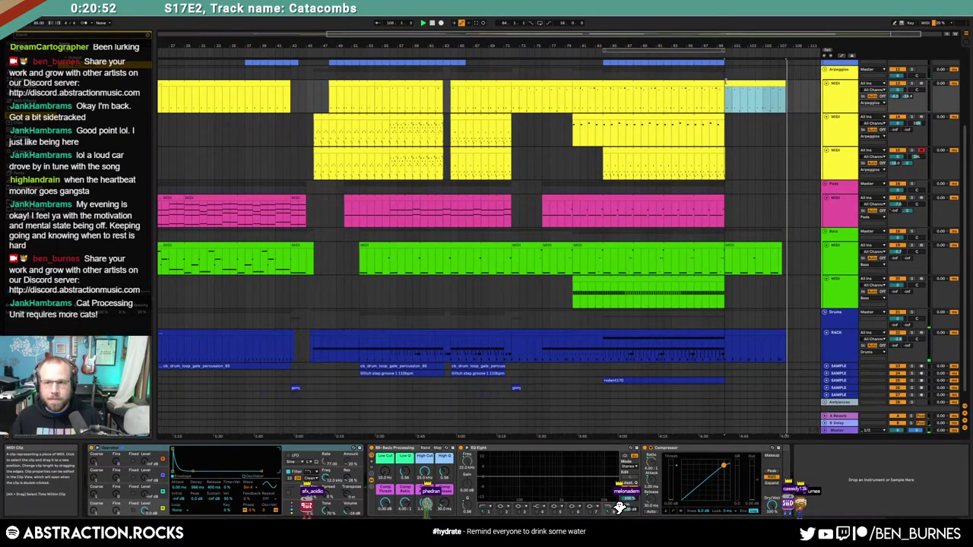
# Step: Automate Massive's FILTER1-CUT on the second bass track to fall between about bars 97 and 100
pyautogui.click(757, 131)
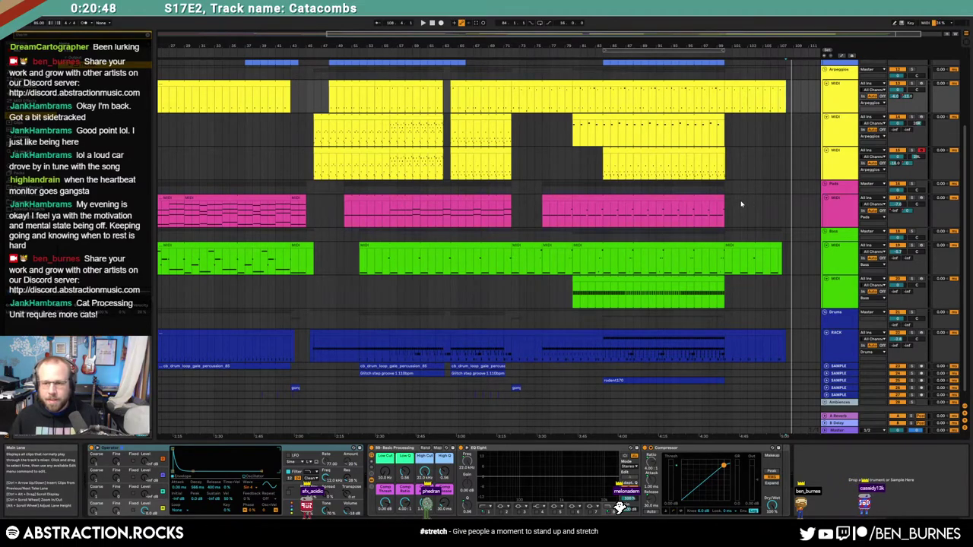
pyautogui.press('a')
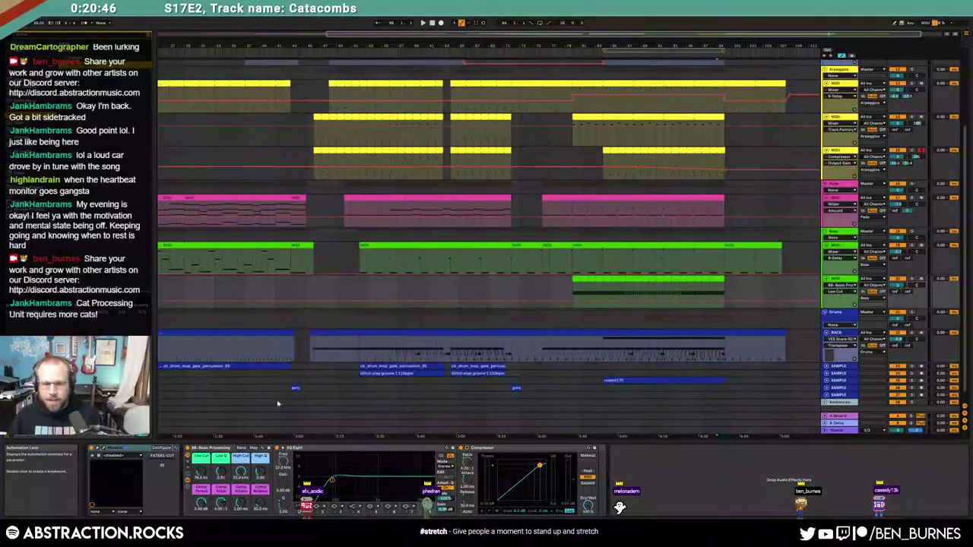
pyautogui.click(161, 465)
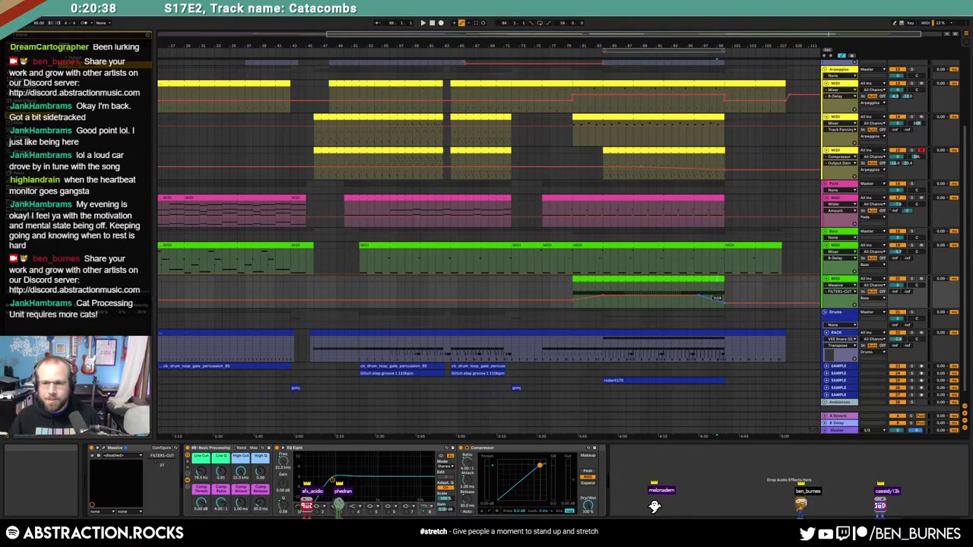
pyautogui.press('a')
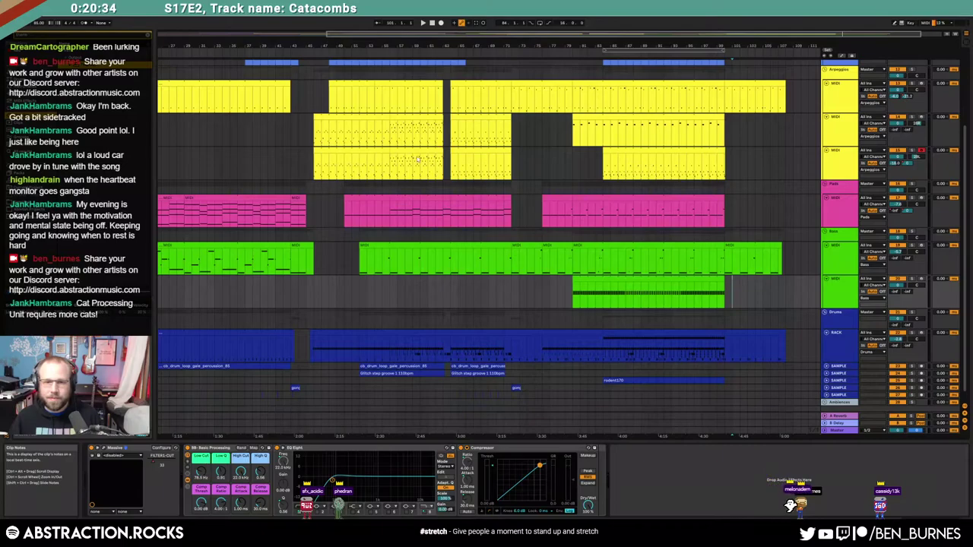
# Step: Audition from about bar 72, select the first arpeggio's clip at bar 100, and raise Operator's Spread
pyautogui.click(520, 212)
pyautogui.press('space')
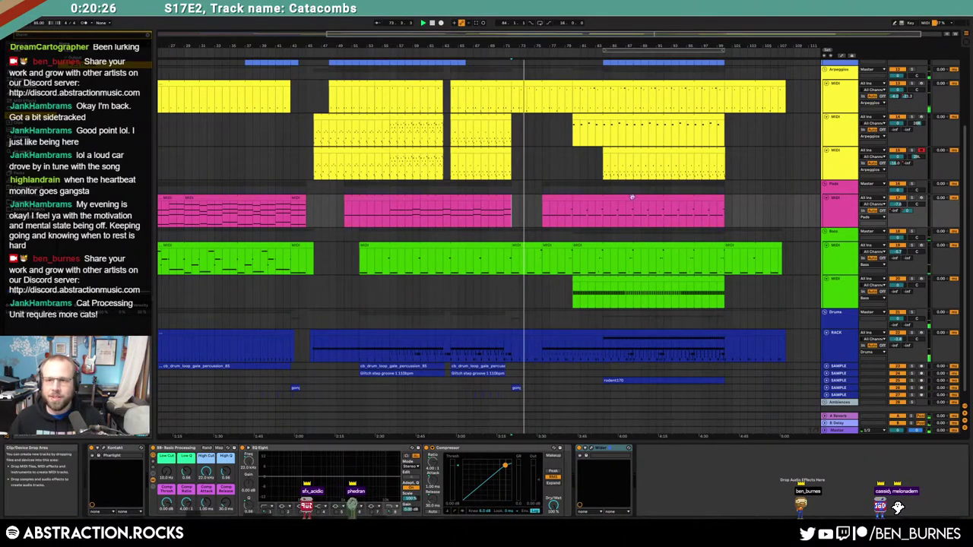
pyautogui.scroll(3, 753, 196)
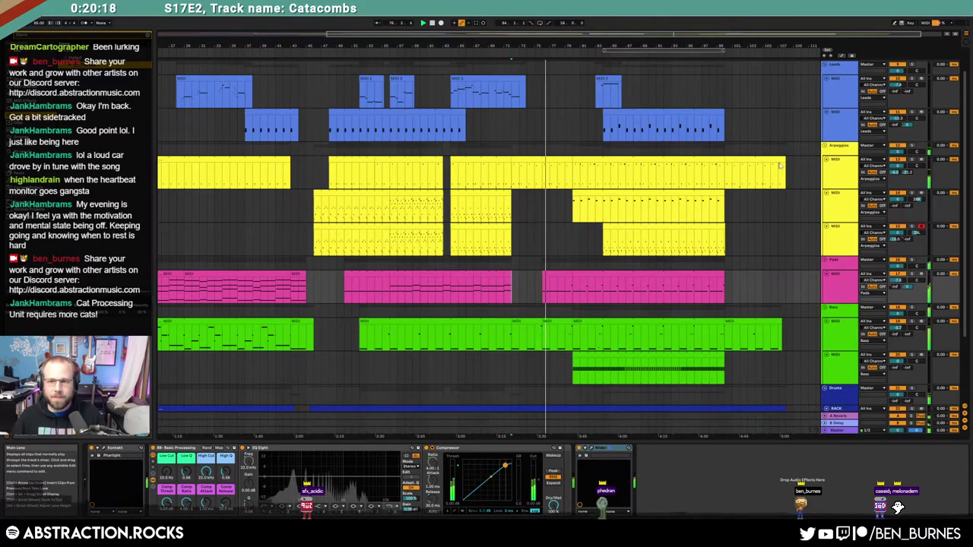
pyautogui.moveTo(787, 176); pyautogui.dragTo(724, 177)
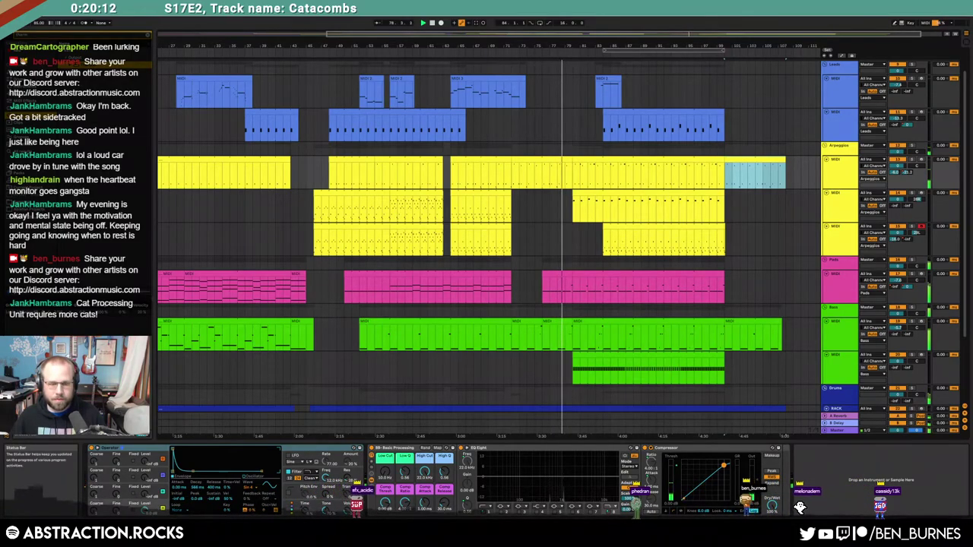
pyautogui.moveTo(327, 498); pyautogui.dragTo(327, 482)
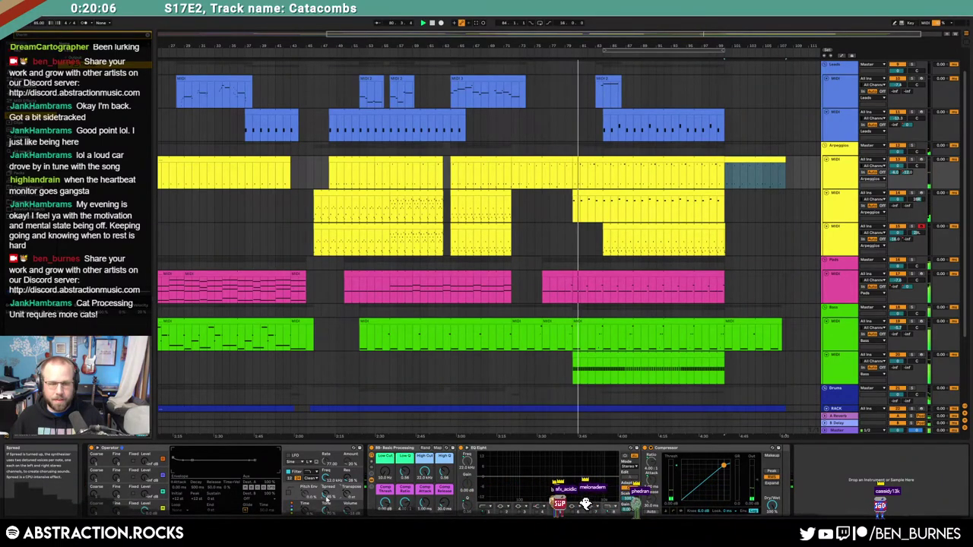
# Step: Automate Operator's Volume on the first arpeggio to fall to about -30 dB between bars 100 and 108, and check its B-Delay send automation
pyautogui.press('a')
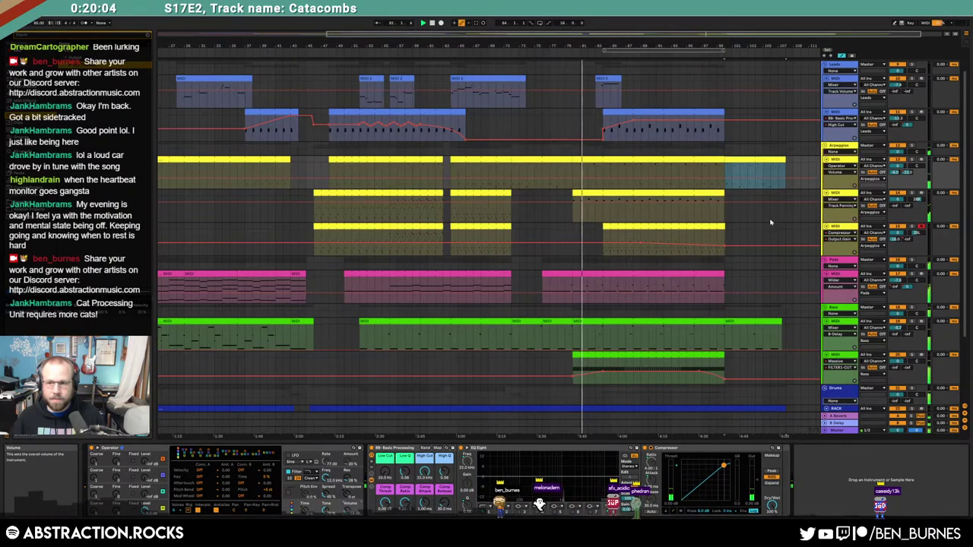
pyautogui.click(727, 182)
pyautogui.moveTo(787, 181); pyautogui.dragTo(787, 185)
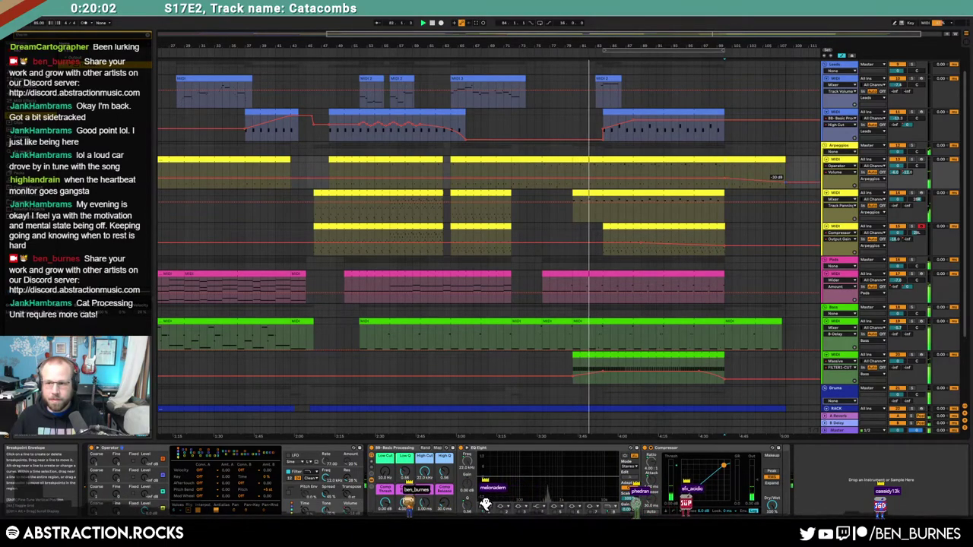
pyautogui.click(906, 173)
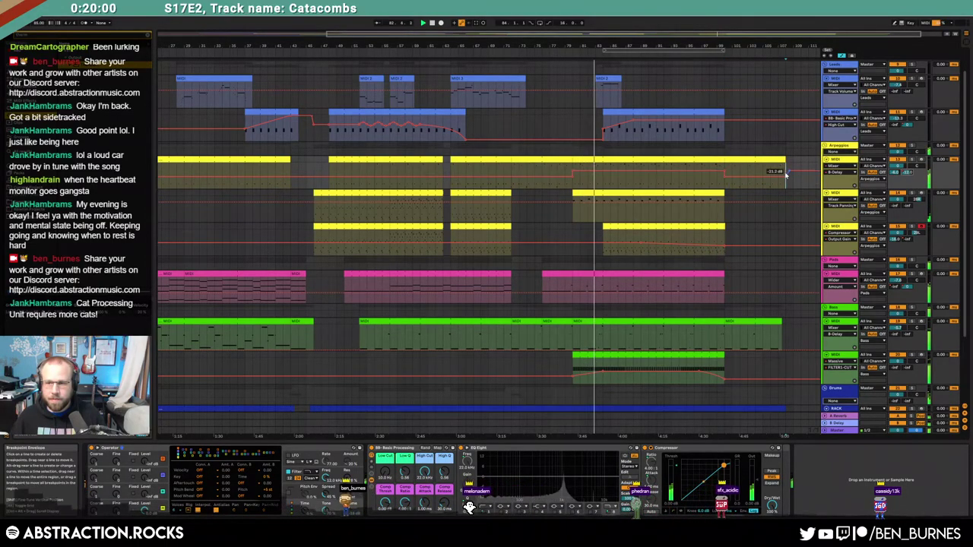
pyautogui.press('a')
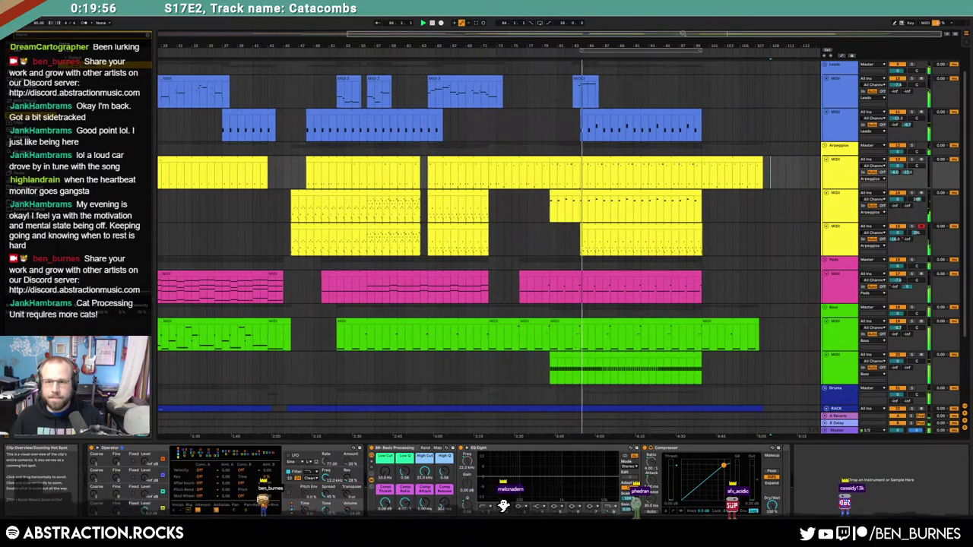
# Step: Review the Thermal master dry/wet automation on the third arpeggio track around bars 84 to 100
pyautogui.moveTo(677, 34); pyautogui.dragTo(758, 34)
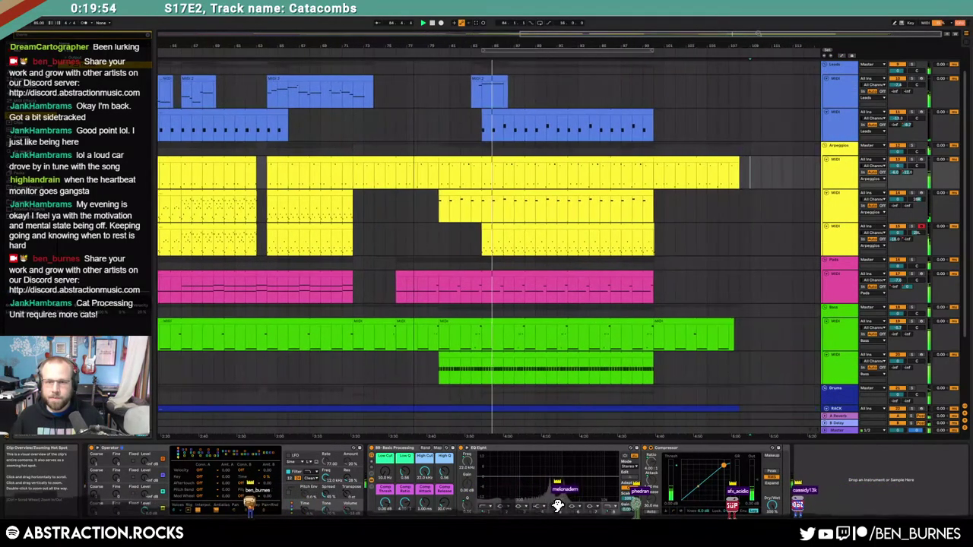
pyautogui.click(576, 242)
pyautogui.press('a')
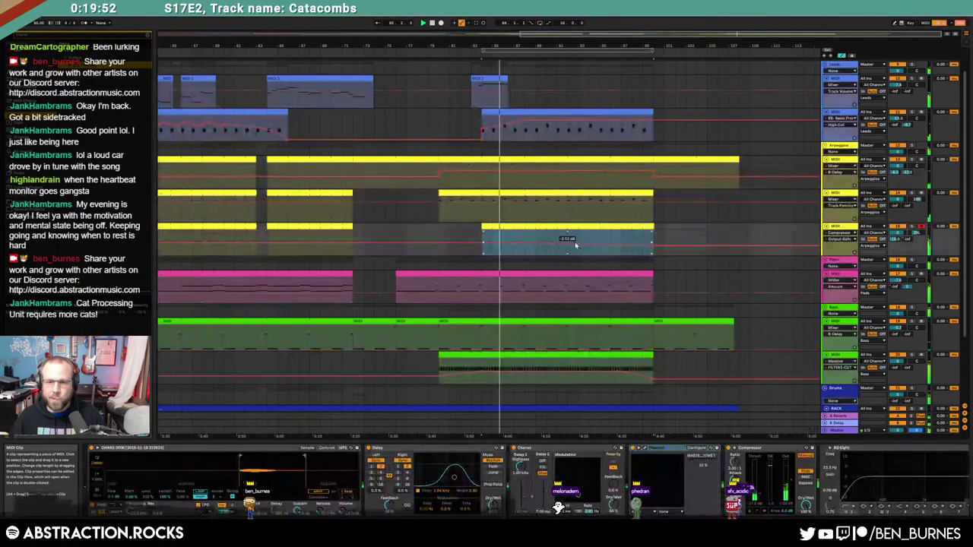
pyautogui.click(838, 233)
pyautogui.click(844, 261)
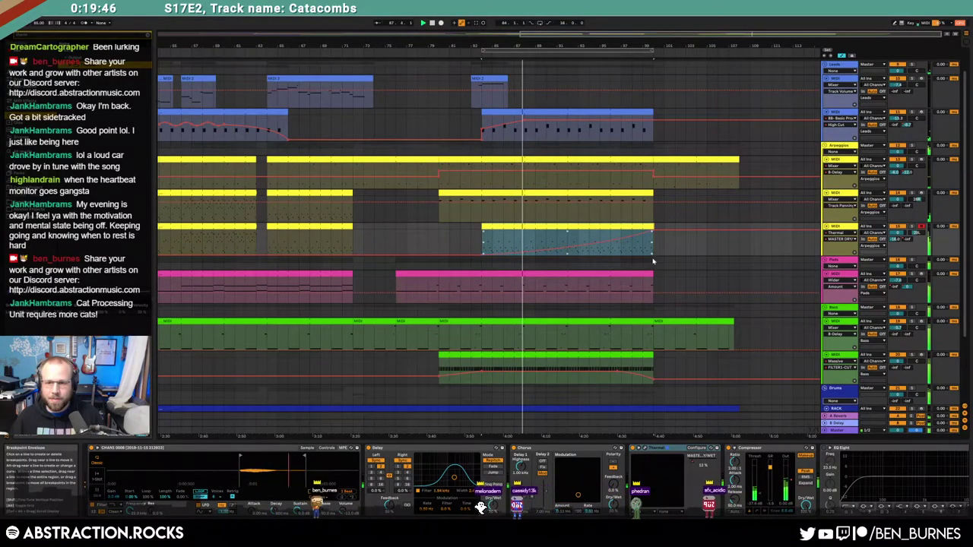
pyautogui.click(757, 251)
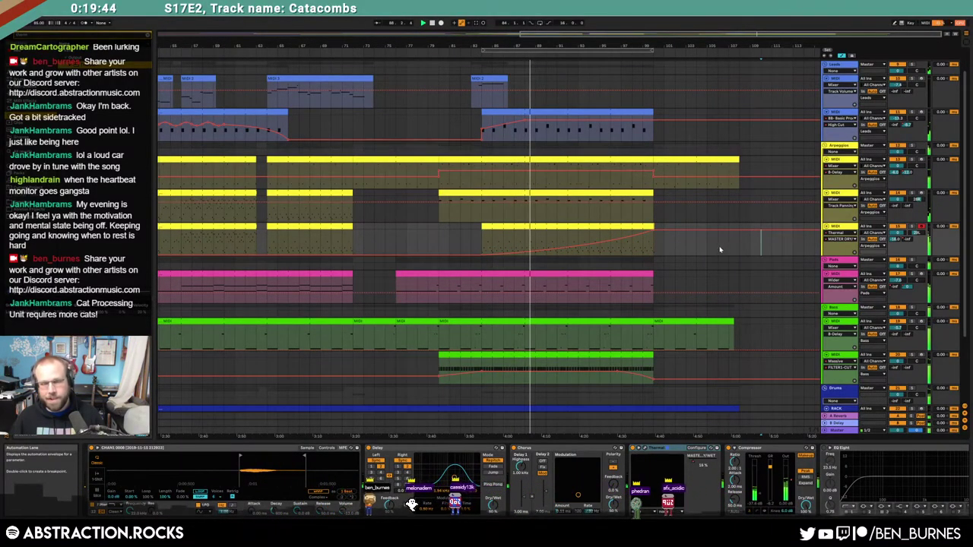
pyautogui.press('a')
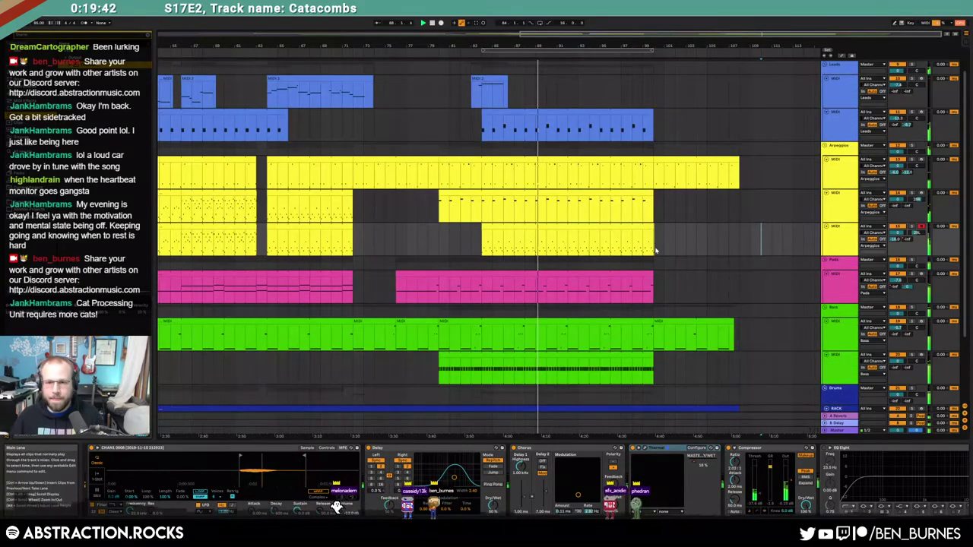
# Step: Arm the first lead track for recording and copy its clip from about bar 83 to about bar 91
pyautogui.click(921, 79)
pyautogui.click(482, 80)
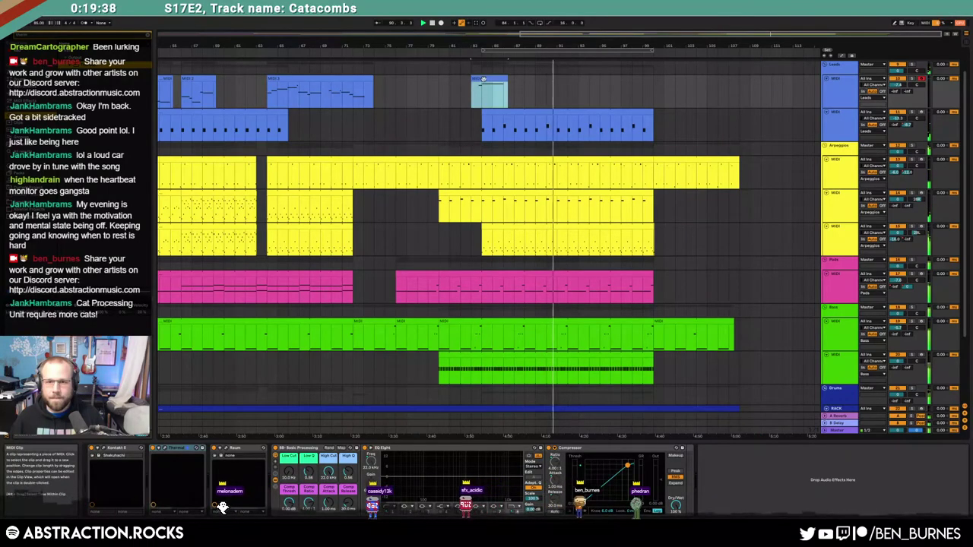
pyautogui.click(557, 93)
pyautogui.hotkey('ctrl', 'v')
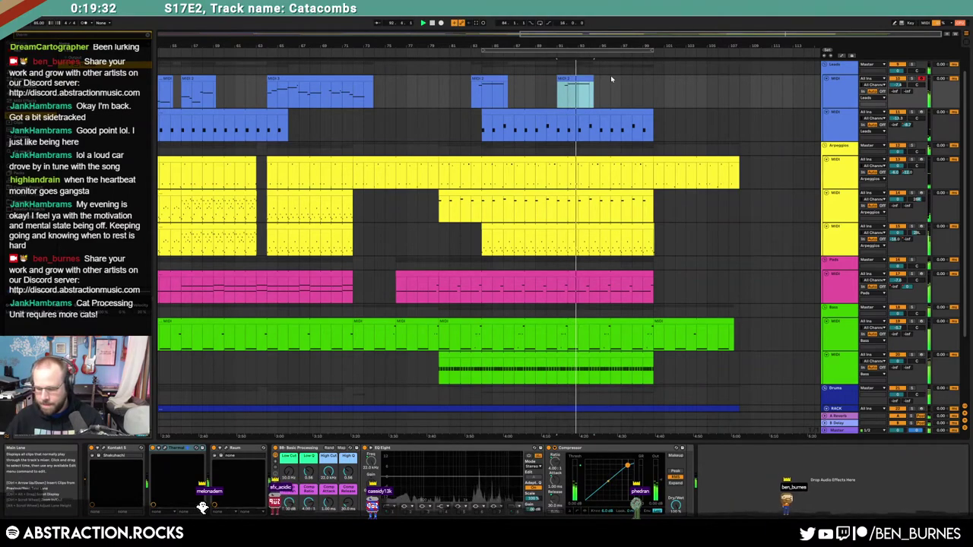
# Step: Record a lead phrase from about bar 93 to bar 99 and join it with the copied clip at bar 91
pyautogui.press('F9')
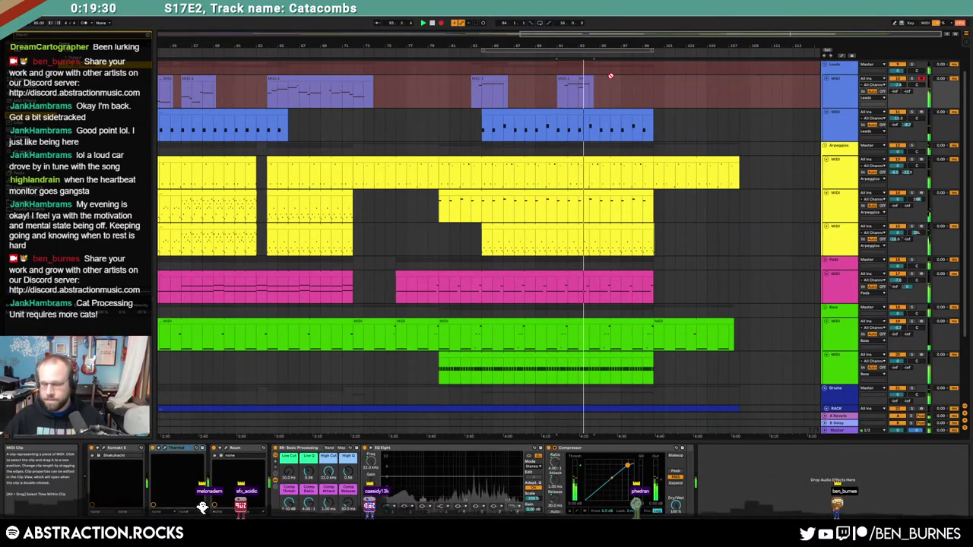
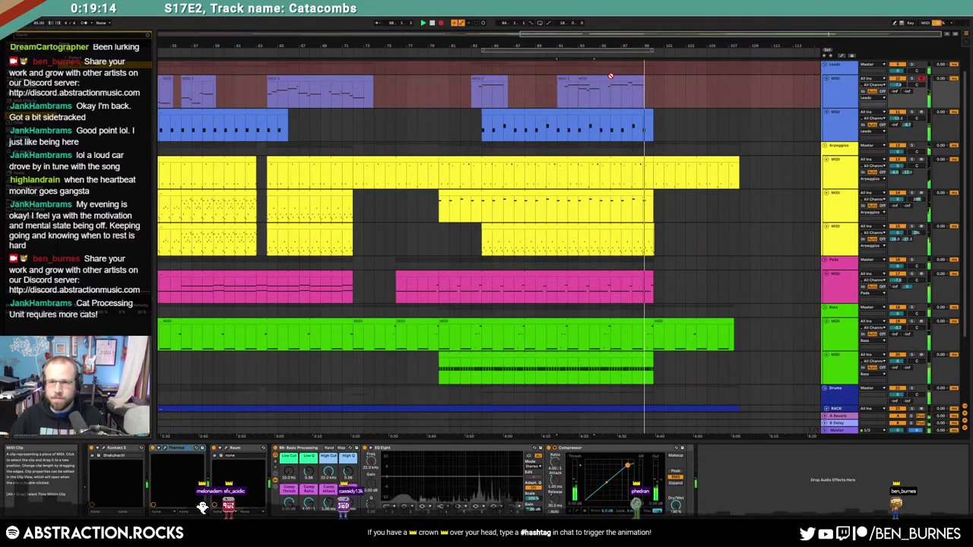
pyautogui.click(442, 26)
pyautogui.click(566, 77)
pyautogui.moveTo(572, 77); pyautogui.dragTo(629, 78)
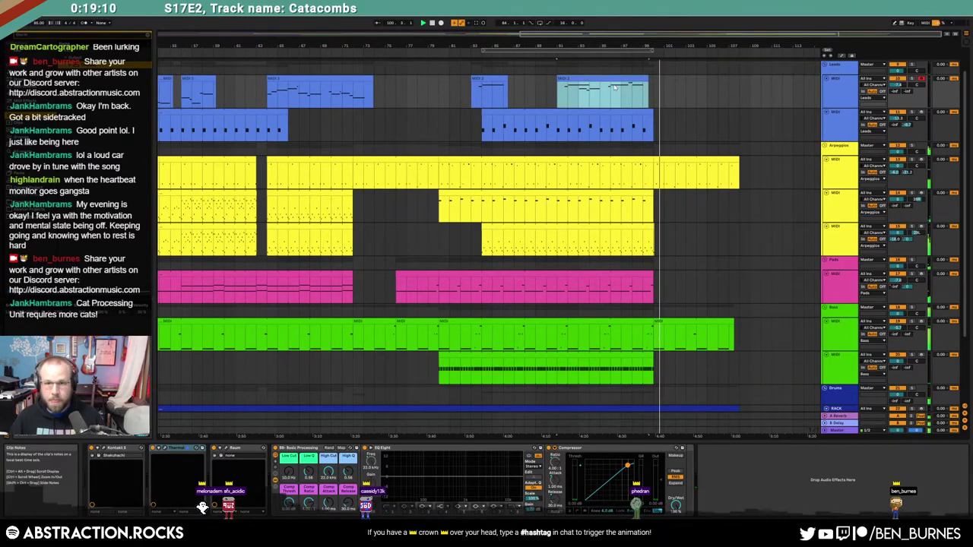
# Step: Transpose the last two notes of the first lead's clip at bar 91 down an octave to D#4 and C4
pyautogui.doubleClick(609, 78)
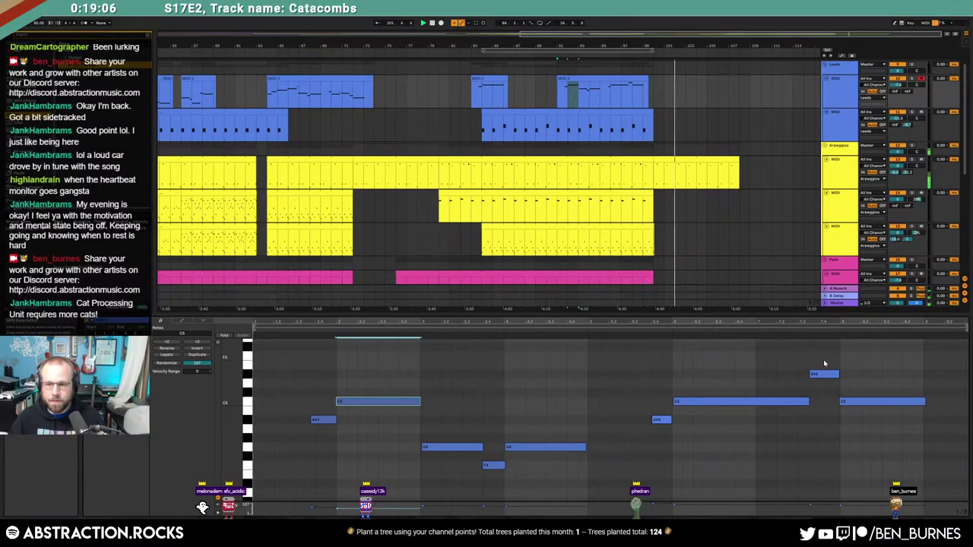
pyautogui.moveTo(824, 364); pyautogui.dragTo(867, 422)
pyautogui.hotkey('shift', 'Down')
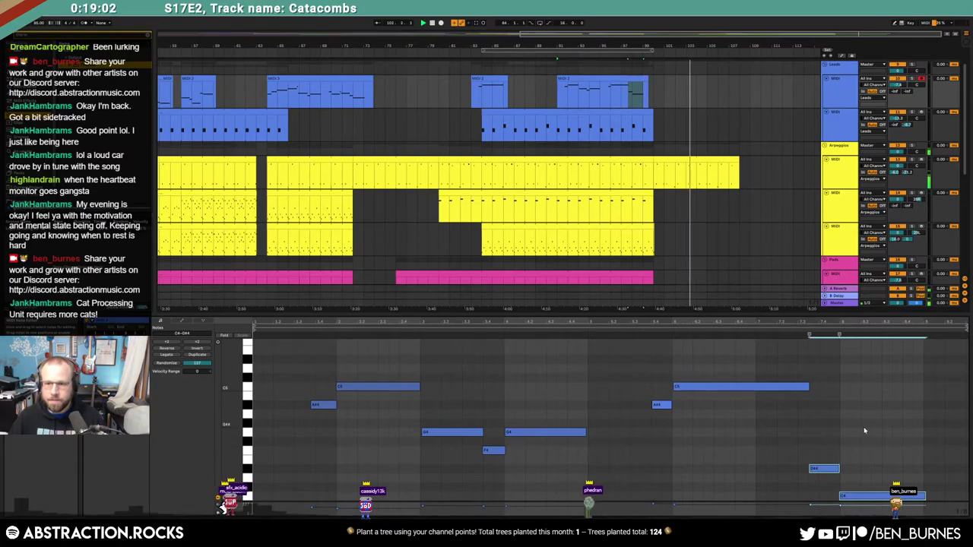
pyautogui.hotkey('shift', 'Tab')
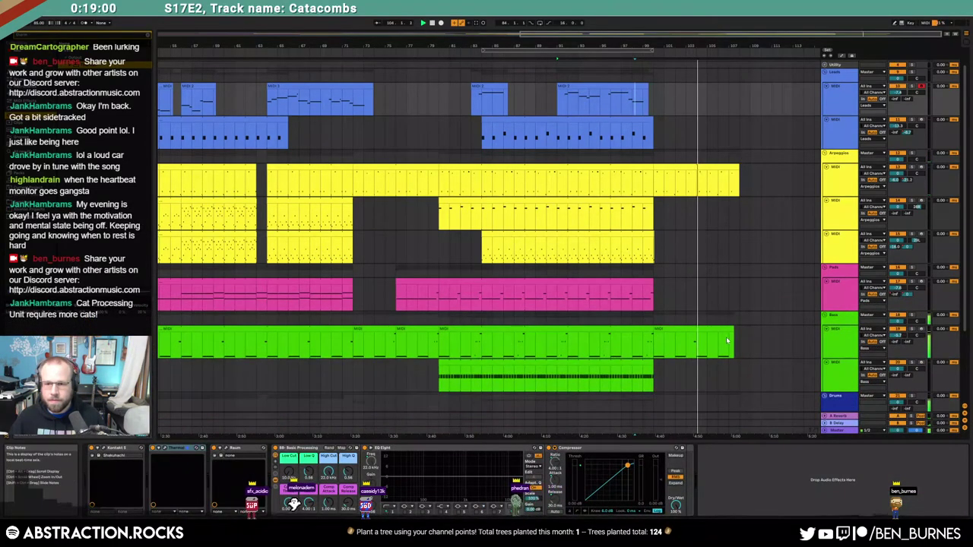
# Step: Shorten the first bass track's clip at bar 100 to end around bar 105
pyautogui.moveTo(726, 341); pyautogui.dragTo(712, 341)
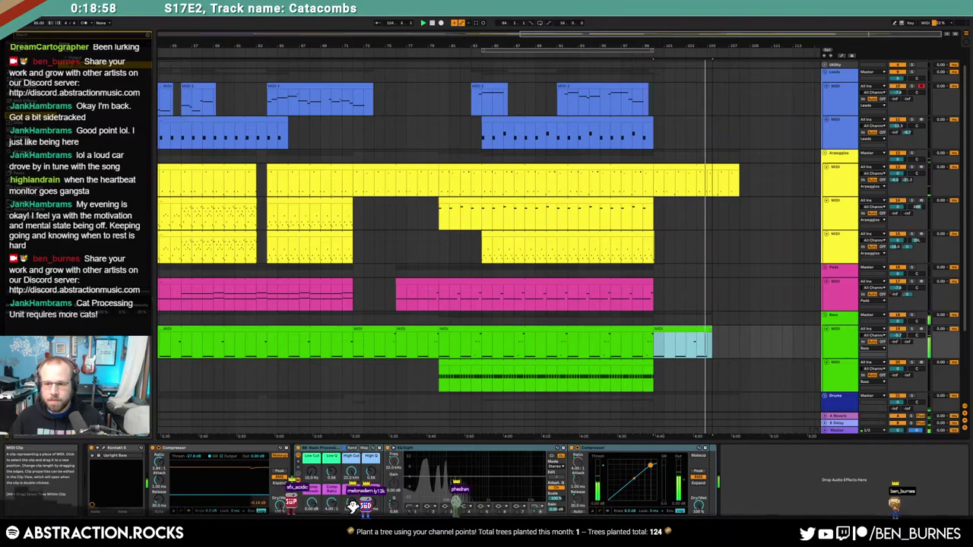
pyautogui.click(738, 342)
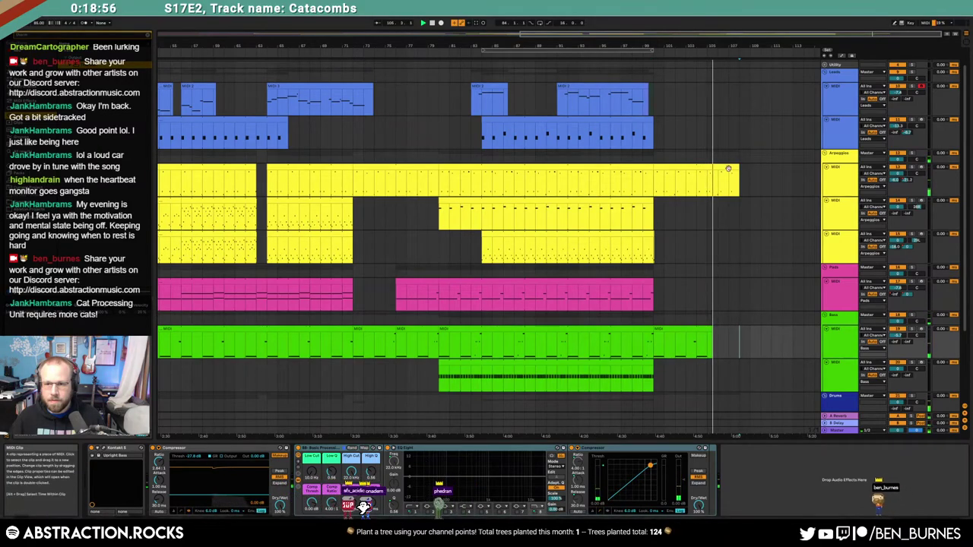
# Step: Automate the Redux Dry/Wet on the drum rack's Roland 808 bass drum to fall between bar 100 and about bar 102
pyautogui.scroll(-2, 761, 289)
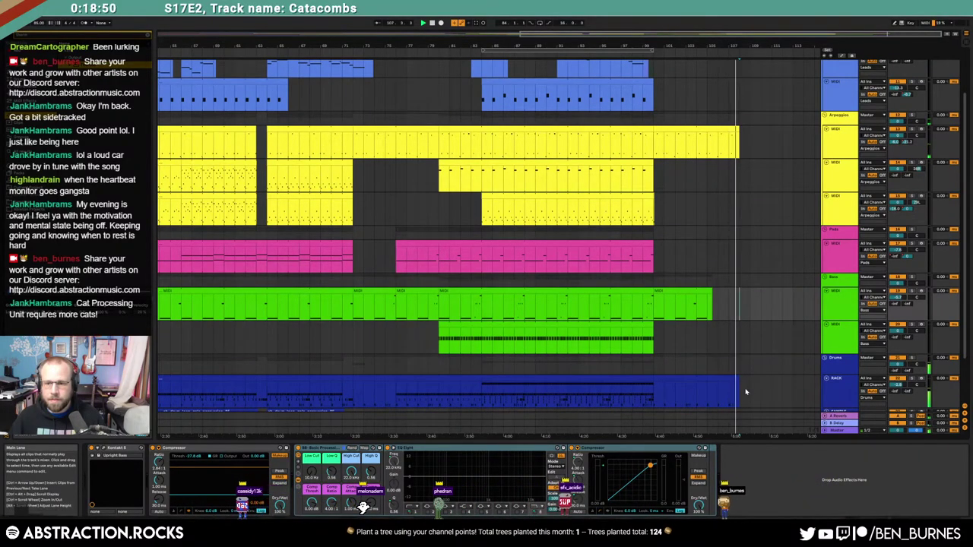
pyautogui.moveTo(740, 393); pyautogui.dragTo(662, 411)
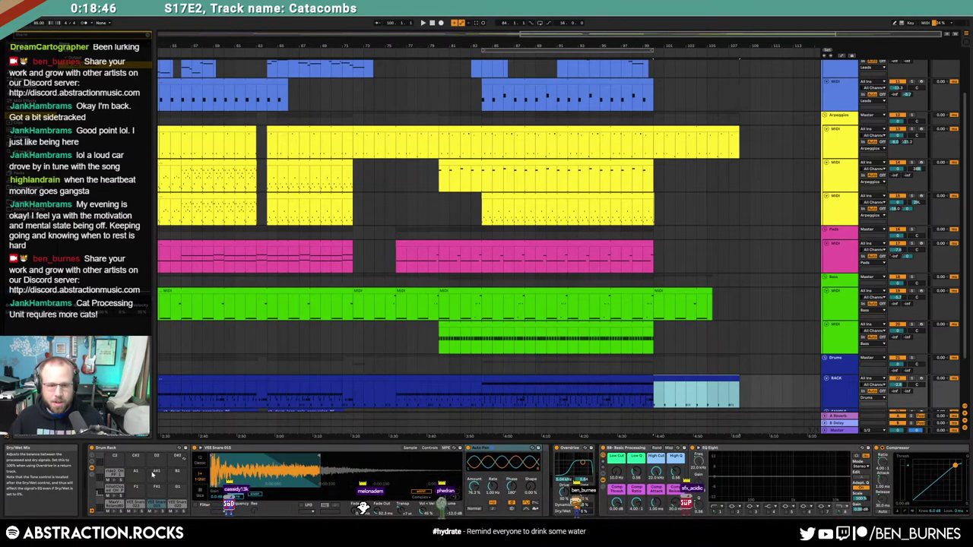
pyautogui.click(115, 504)
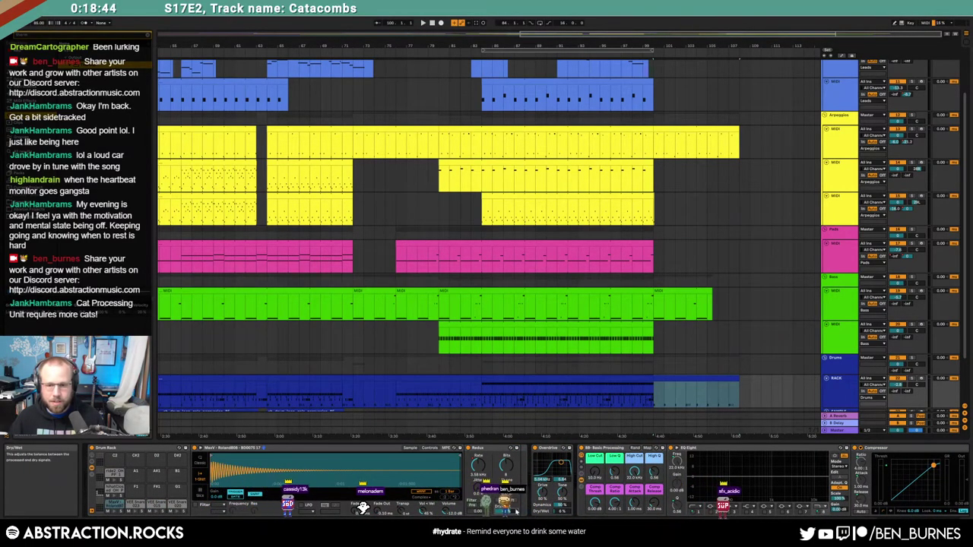
pyautogui.press('a')
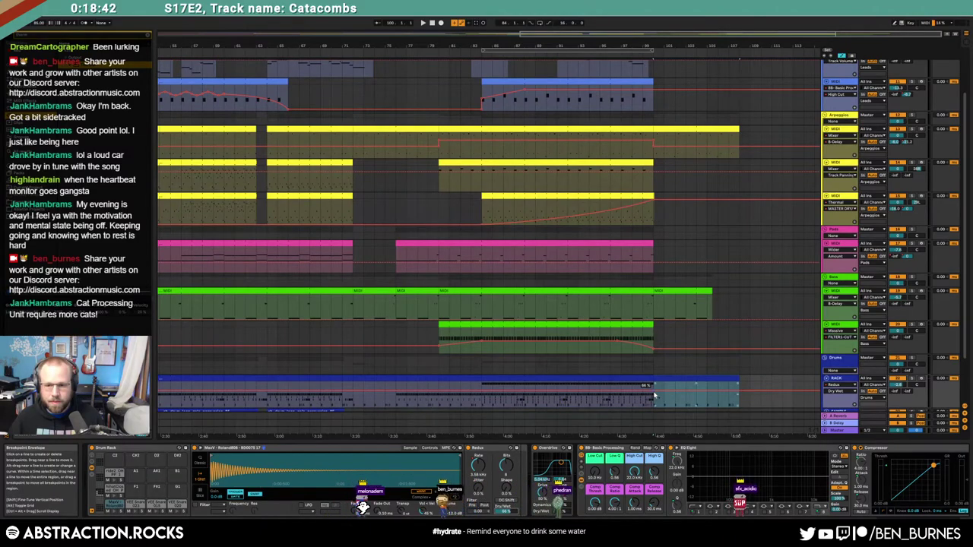
pyautogui.click(654, 393)
pyautogui.moveTo(675, 392); pyautogui.dragTo(675, 397)
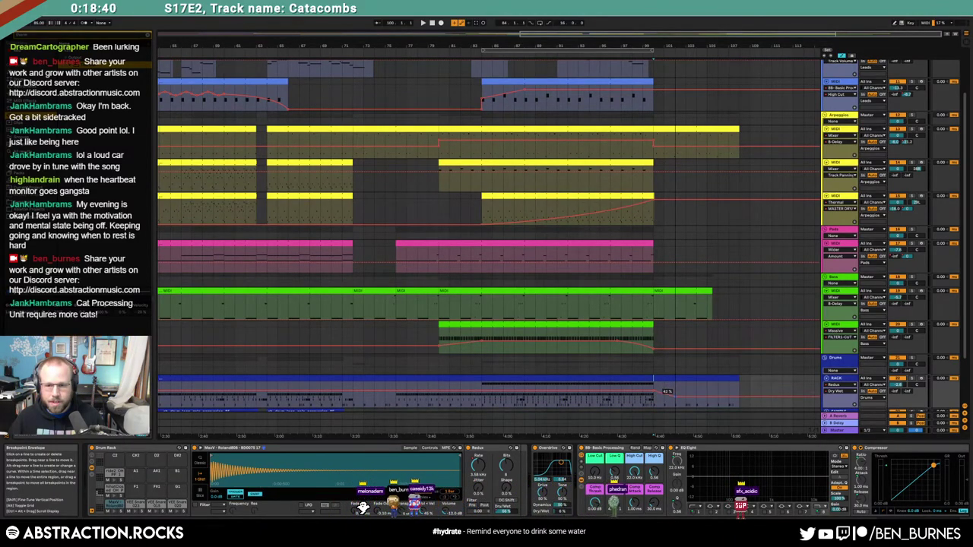
# Step: Play from just before bar 100 and record another phrase on the first lead track from about bar 102 to 108
pyautogui.press('space')
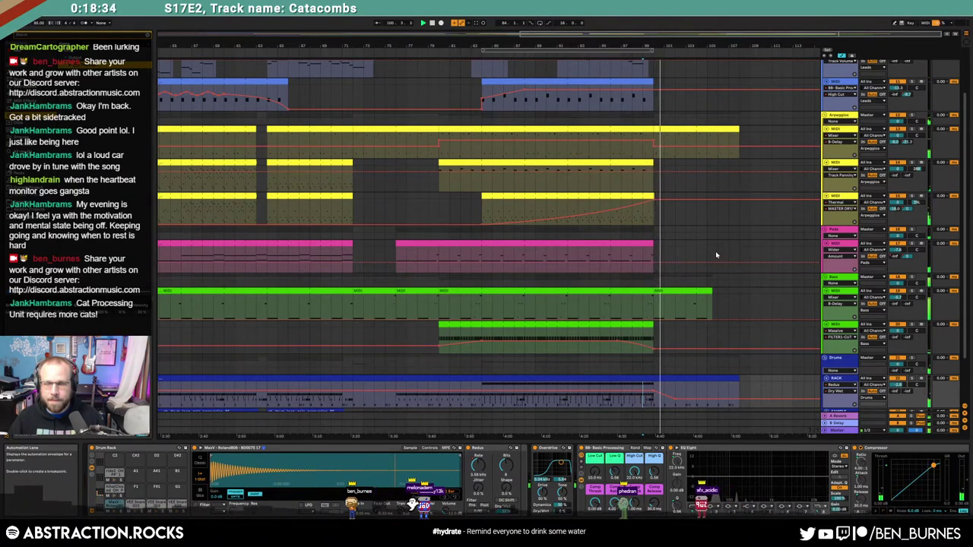
pyautogui.scroll(3, 717, 258)
pyautogui.press('a')
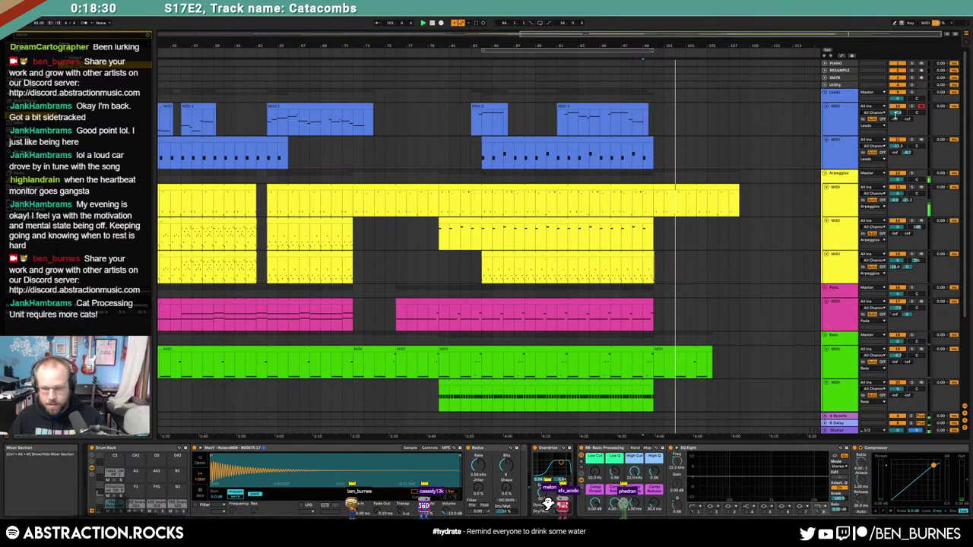
pyautogui.press('F9')
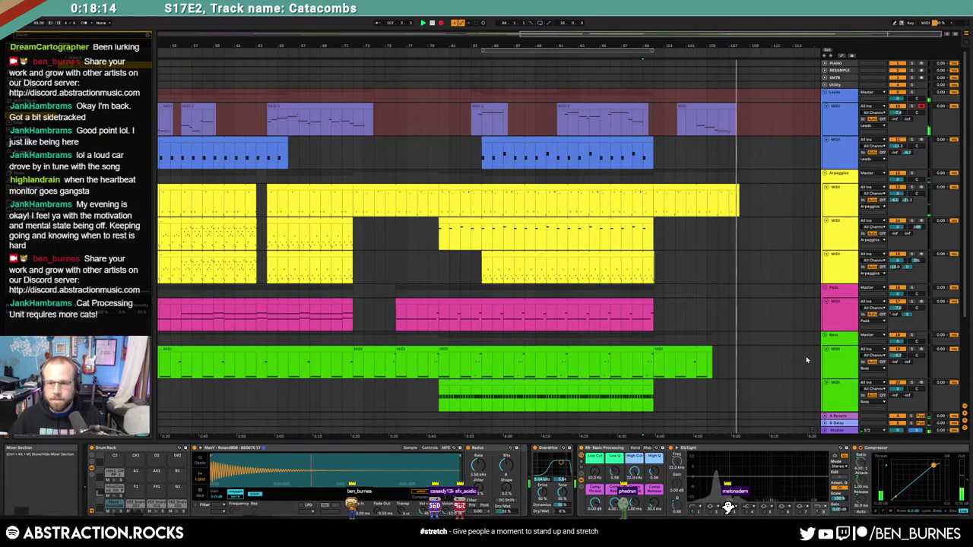
# Step: Extend the first bass track's last clip to about bar 107, stop recording and trim the new lead clip to end at bar 108
pyautogui.moveTo(712, 351); pyautogui.dragTo(730, 350)
pyautogui.press('space')
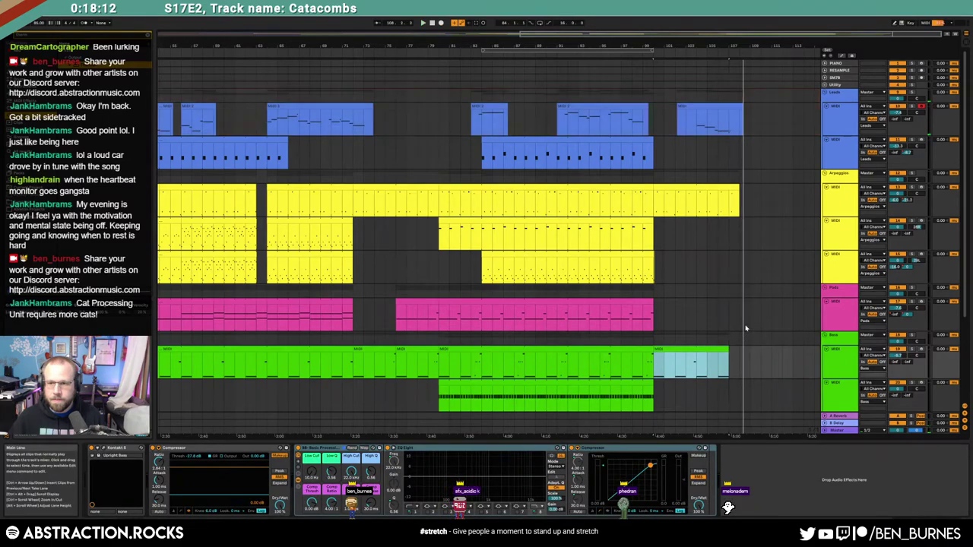
pyautogui.moveTo(742, 105); pyautogui.dragTo(740, 106)
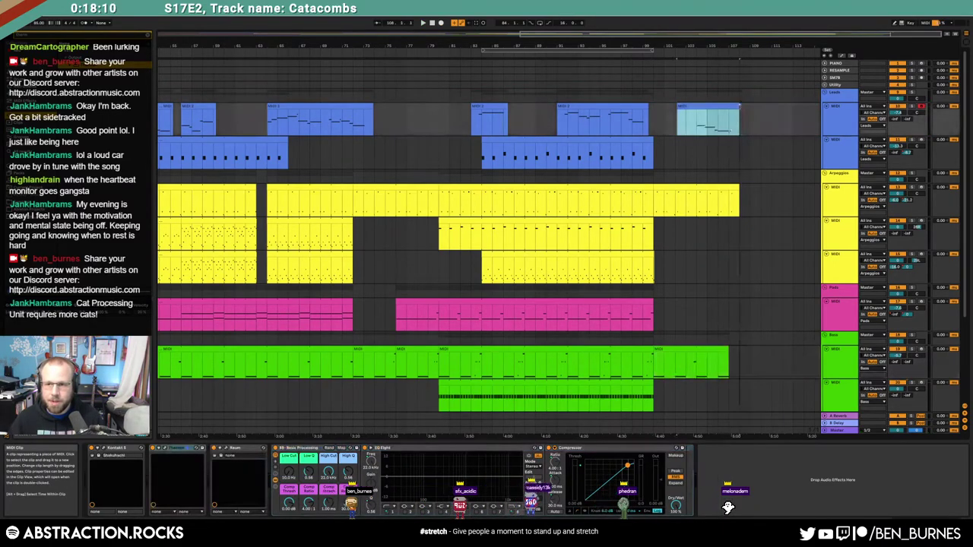
# Step: Examine the notes of the newly recorded lead clip at bar 102, especially the short ones near its end
pyautogui.doubleClick(717, 106)
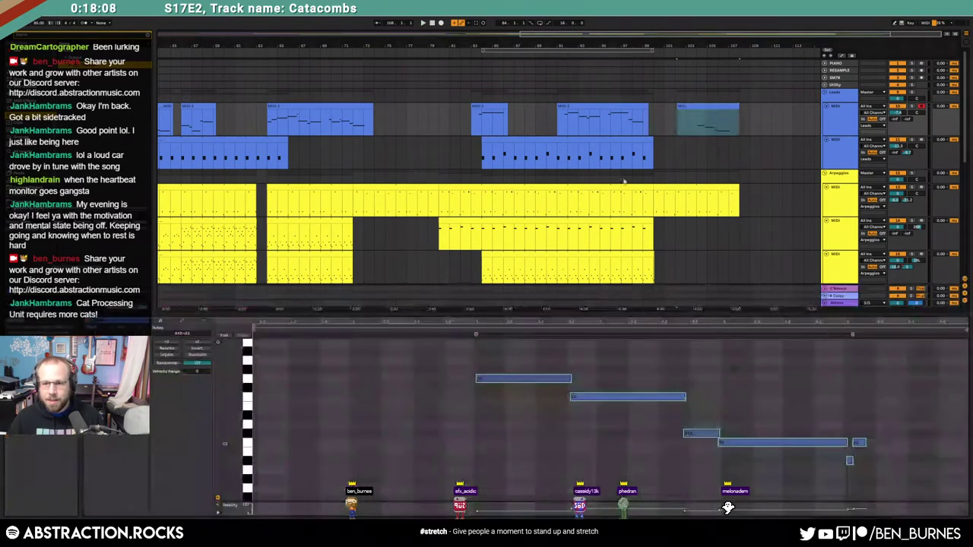
pyautogui.click(741, 441)
pyautogui.moveTo(476, 352); pyautogui.dragTo(923, 474)
pyautogui.click(777, 423)
pyautogui.click(657, 397)
pyautogui.click(796, 421)
pyautogui.click(774, 442)
pyautogui.click(792, 430)
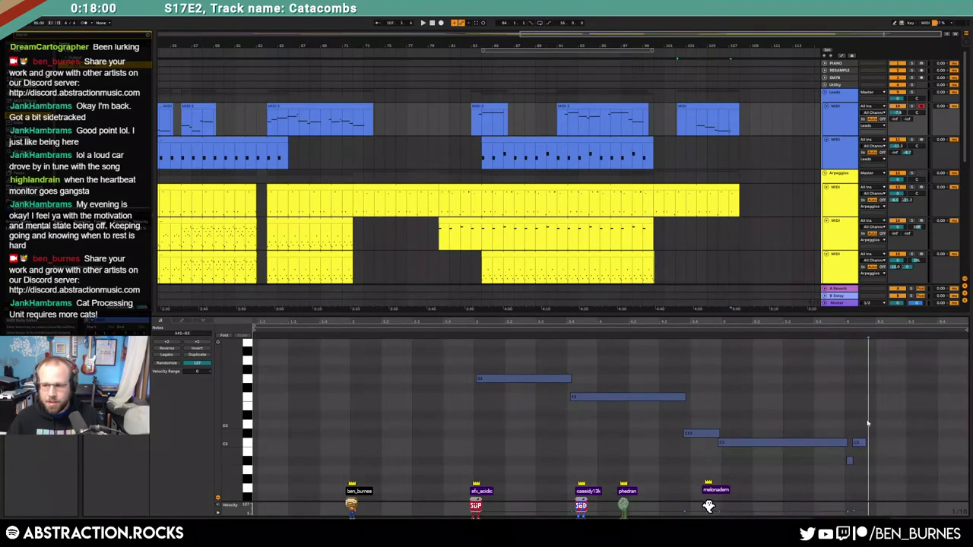
pyautogui.hotkey('shift', 'Tab')
# Step: Automate Raum's Mix on the first lead track to fall across its final clip, between about bars 103 and 107
pyautogui.scroll(-5, 556, 126)
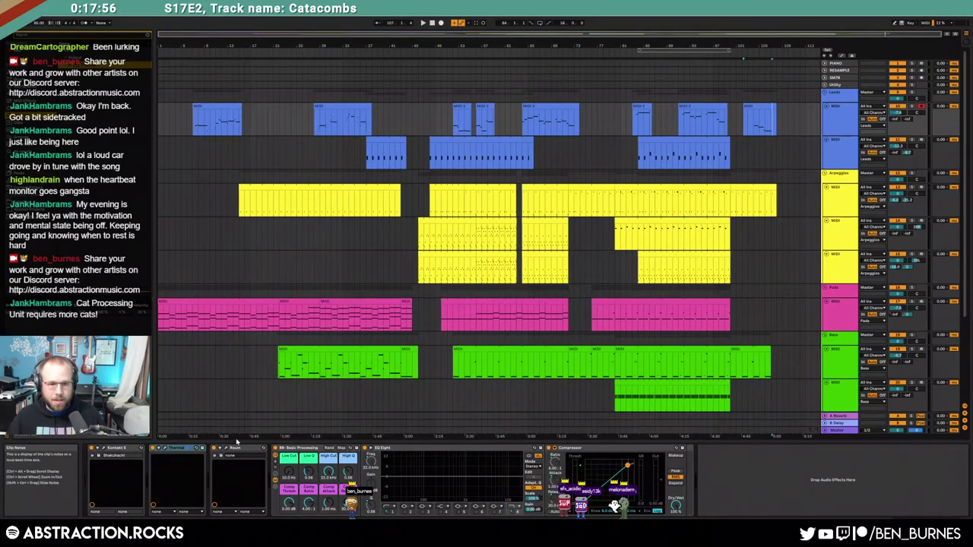
pyautogui.click(226, 448)
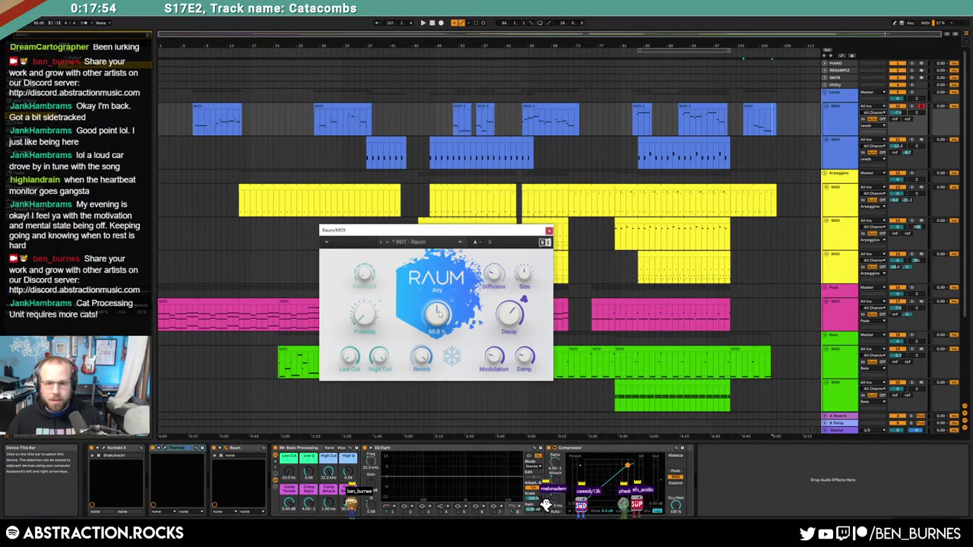
pyautogui.press('a')
pyautogui.moveTo(748, 124); pyautogui.dragTo(764, 127)
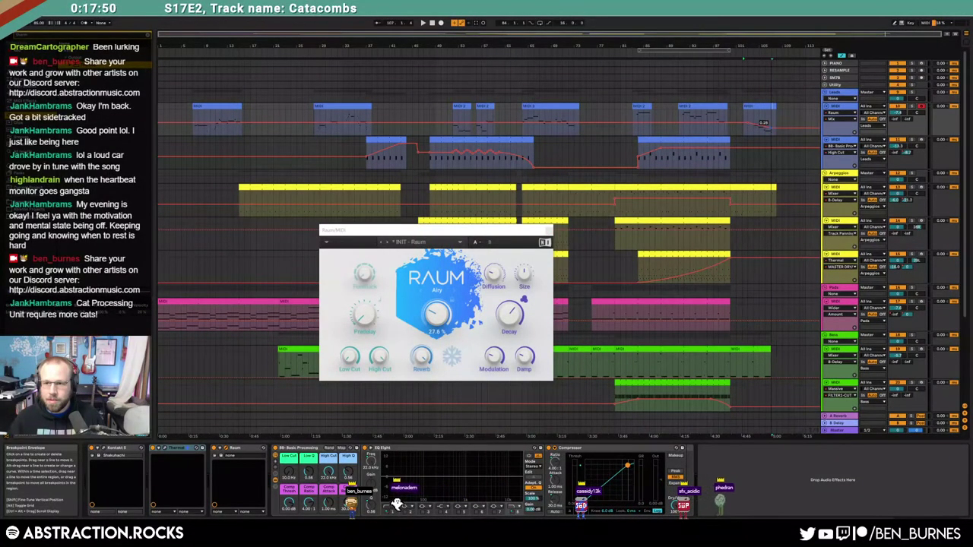
pyautogui.click(754, 117)
# Step: Audition the build-up around bar 87 with the automation and plug-in windows hidden
pyautogui.press('space')
pyautogui.press('a')
pyautogui.hotkey('ctrl', 'alt', 'p')
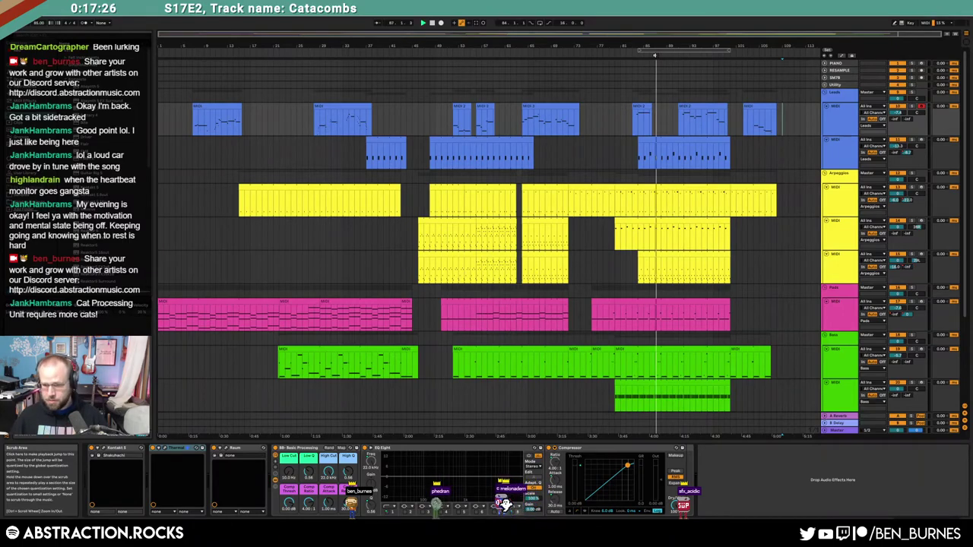
# Step: Play from about bar 87, unfold the Master's processing rack, show its Youlean Loudness Meter and move the EQ Eight's low-mid band to about 132 Hz
pyautogui.click(654, 55)
pyautogui.click(837, 431)
pyautogui.click(825, 430)
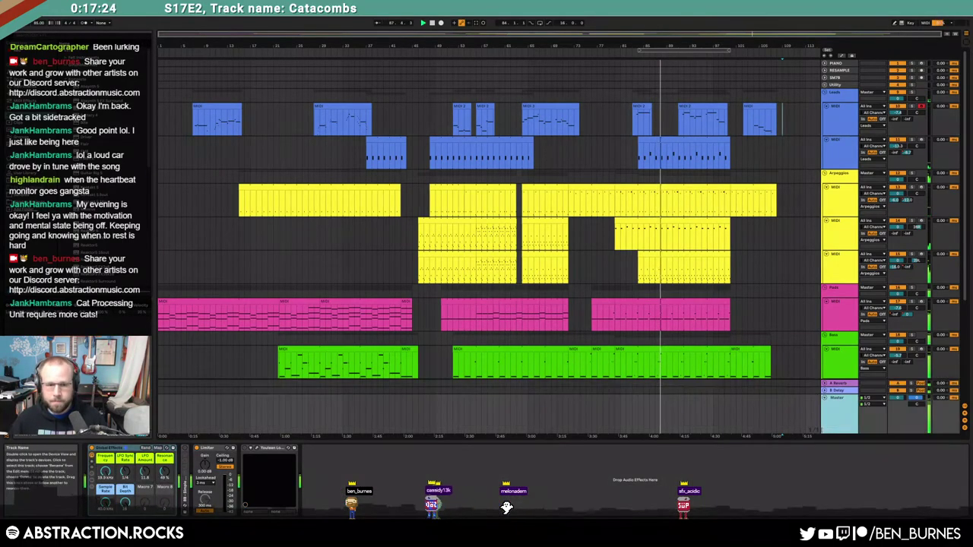
pyautogui.click(245, 449)
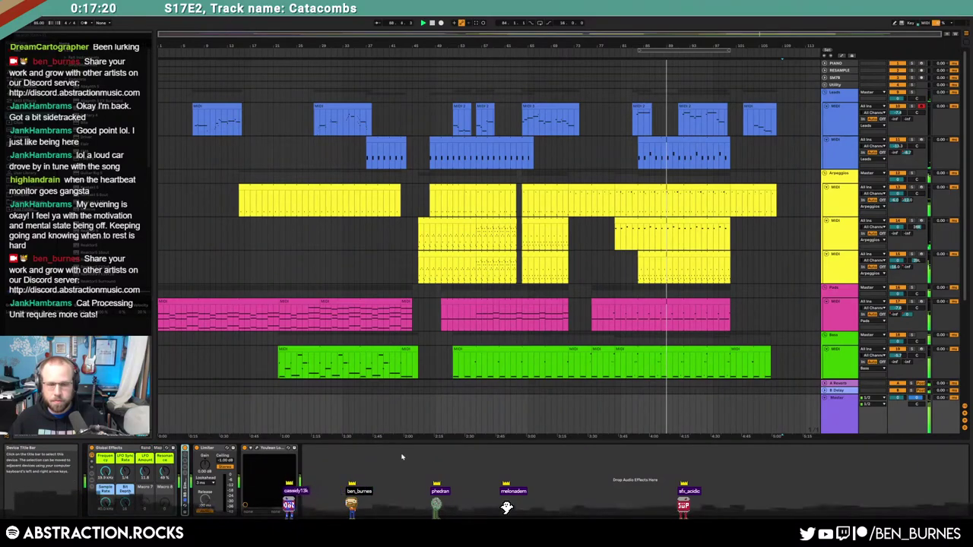
pyautogui.doubleClick(185, 457)
pyautogui.click(734, 450)
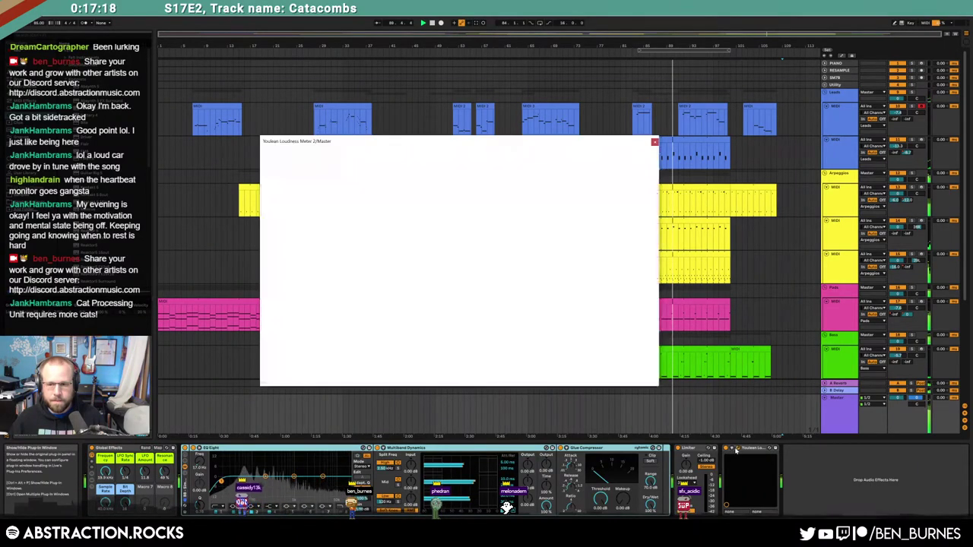
pyautogui.moveTo(593, 139); pyautogui.dragTo(786, 177)
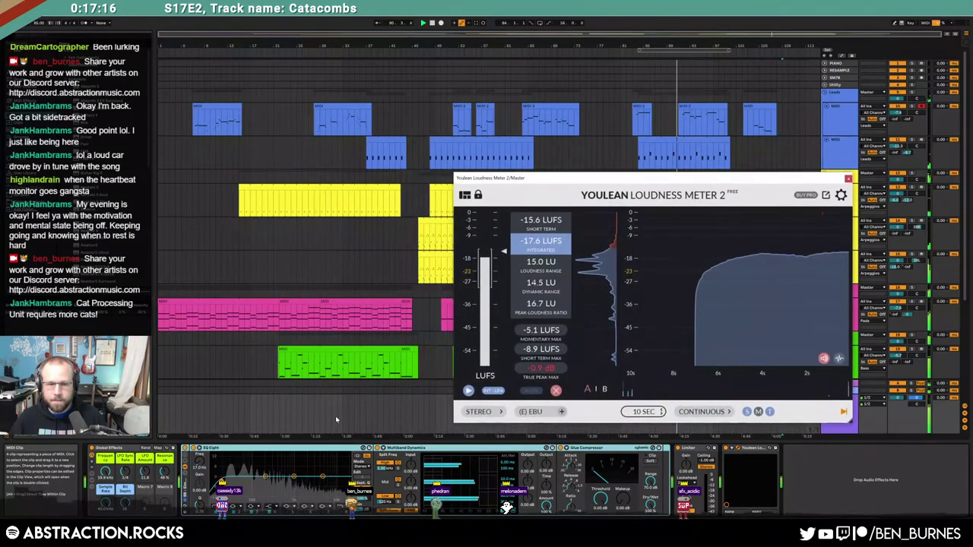
pyautogui.moveTo(265, 476); pyautogui.dragTo(256, 475)
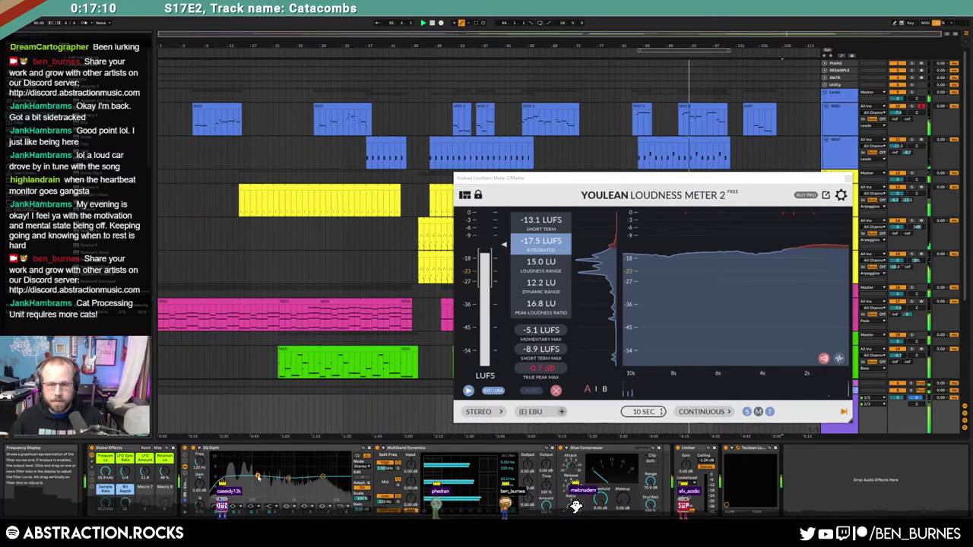
pyautogui.moveTo(608, 178); pyautogui.dragTo(347, 173)
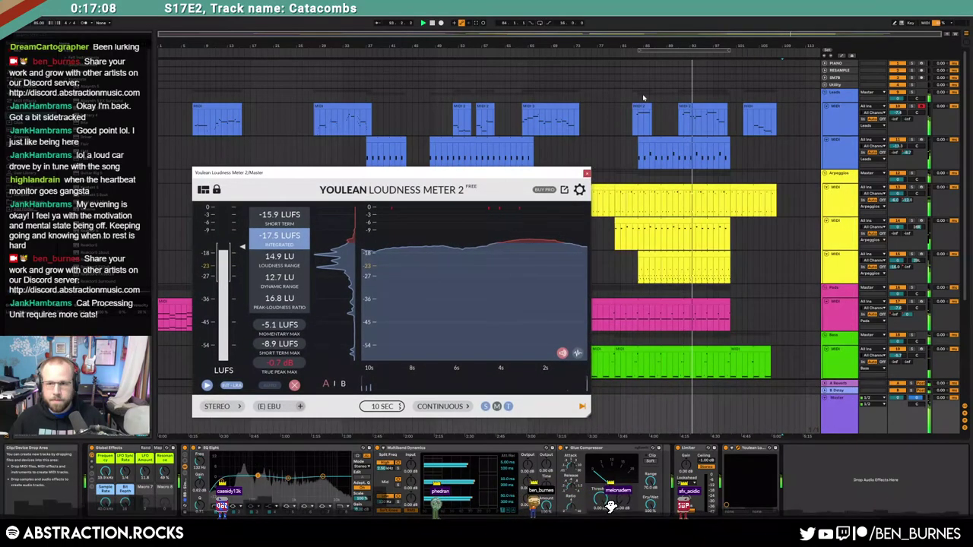
# Step: Check the opening notes of the first lead track's clip at about bar 91 and close the loudness meter
pyautogui.doubleClick(693, 108)
pyautogui.click(323, 404)
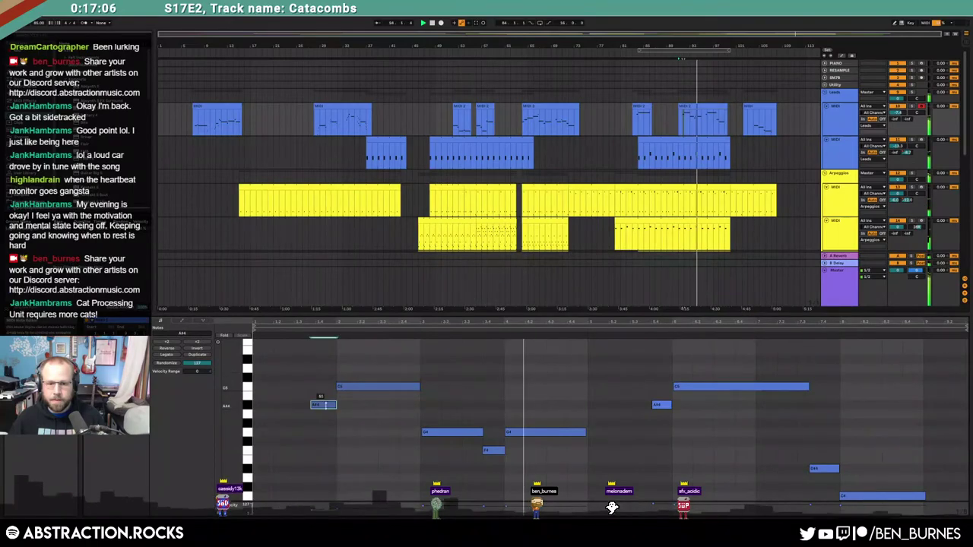
pyautogui.keyDown('shift'); pyautogui.click(373, 387); pyautogui.keyUp('shift')
pyautogui.hotkey('shift', 'Tab')
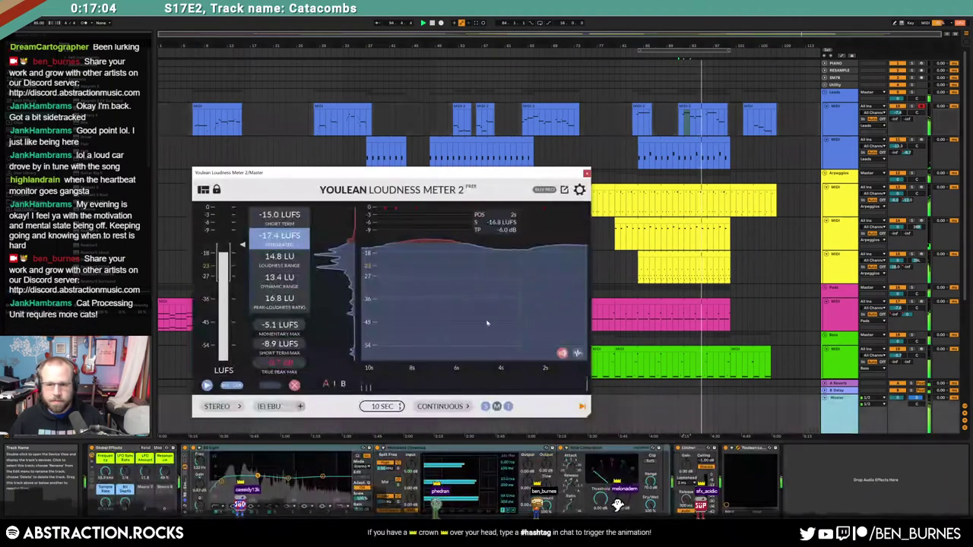
pyautogui.click(586, 172)
# Step: Automate the Compressor's Output Gain on the third arpeggio track to fall gradually from 0 dB across its last clip, up to bar 100
pyautogui.click(645, 280)
pyautogui.press('a')
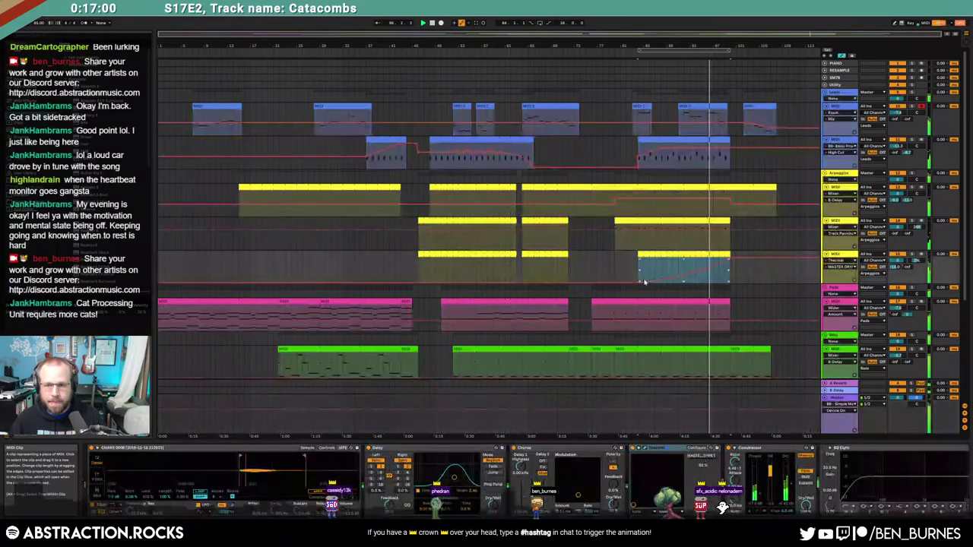
pyautogui.click(788, 475)
pyautogui.click(667, 271)
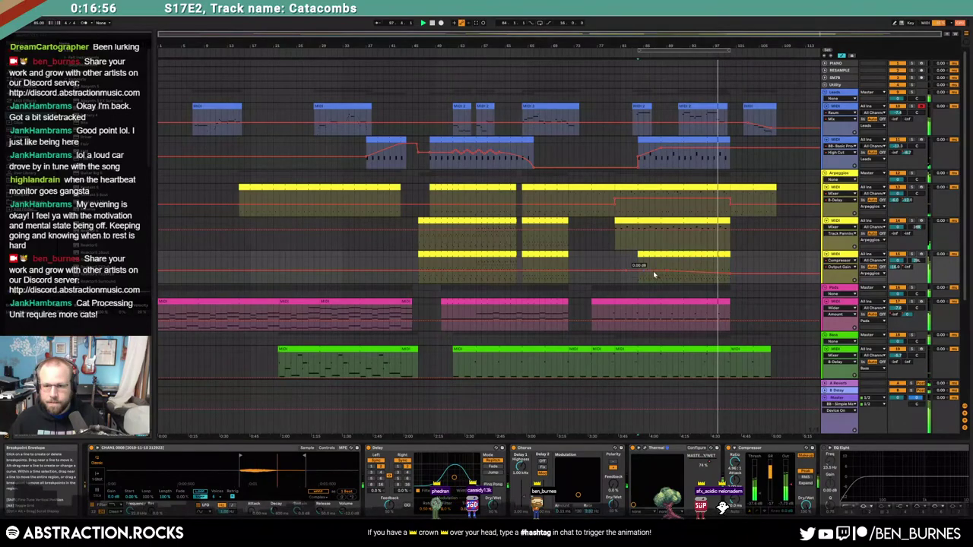
pyautogui.moveTo(666, 272); pyautogui.dragTo(666, 275)
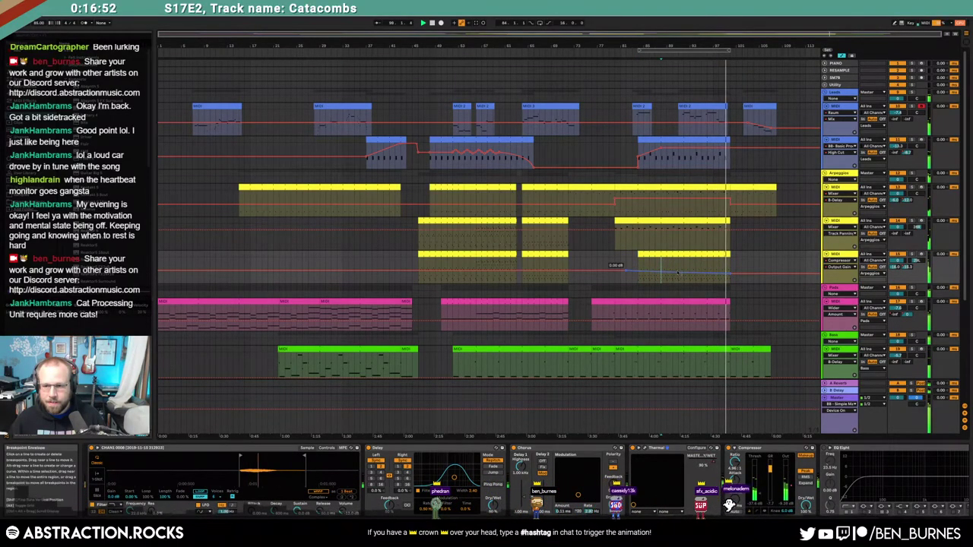
pyautogui.doubleClick(691, 255)
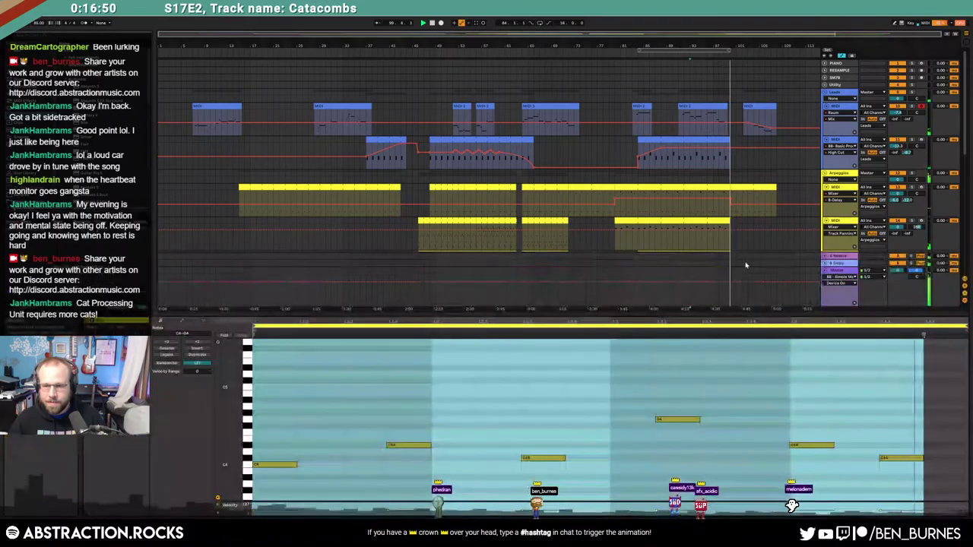
pyautogui.press('a')
pyautogui.hotkey('shift', 'Tab')
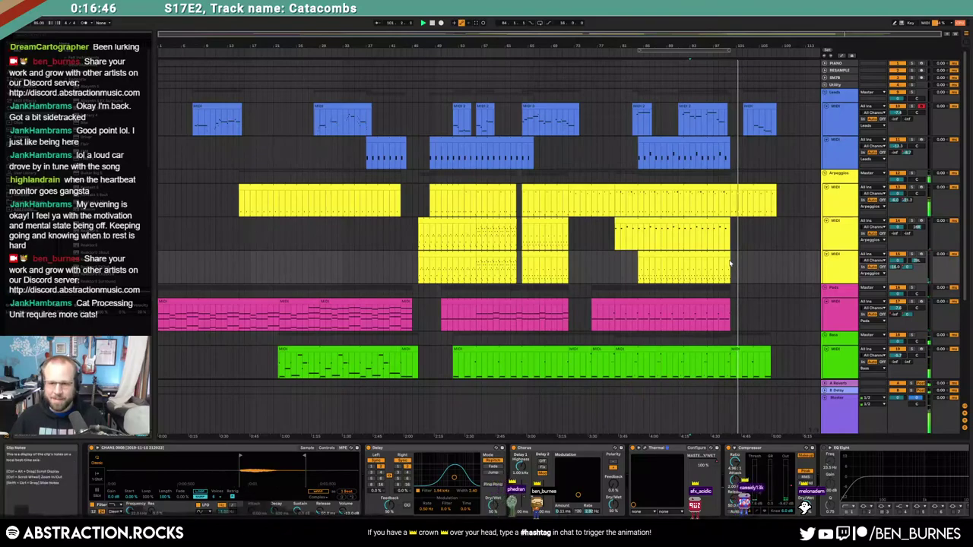
pyautogui.click(638, 269)
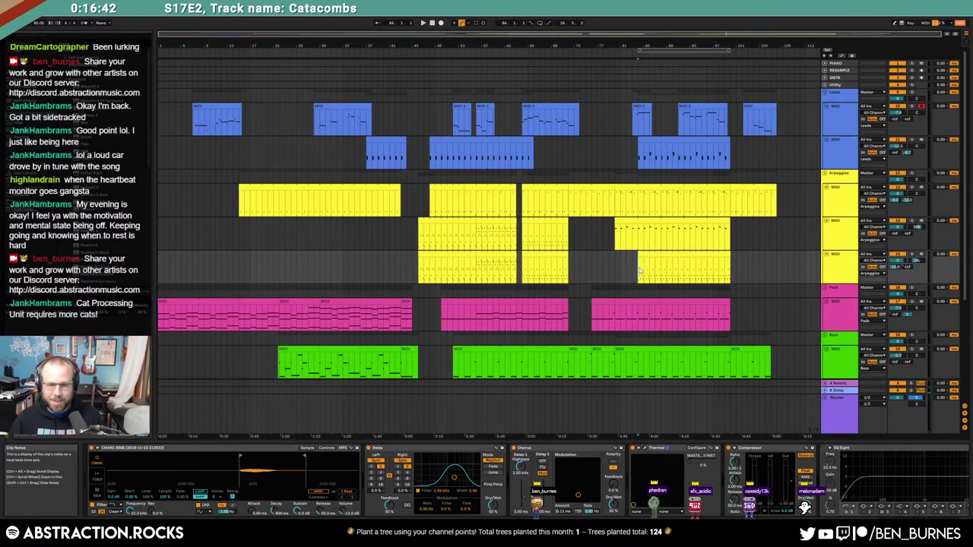
pyautogui.moveTo(639, 270); pyautogui.dragTo(727, 274)
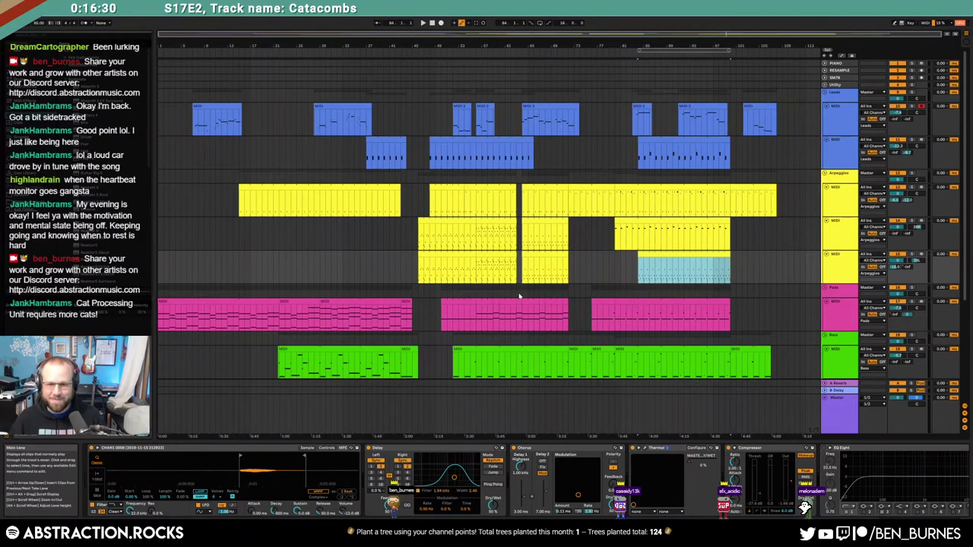
# Step: Paste a copy of the pad clip from about bar 50 at bar 100 and shorten it to end at bar 104
pyautogui.click(447, 303)
pyautogui.hotkey('ctrl', 'c')
pyautogui.click(733, 314)
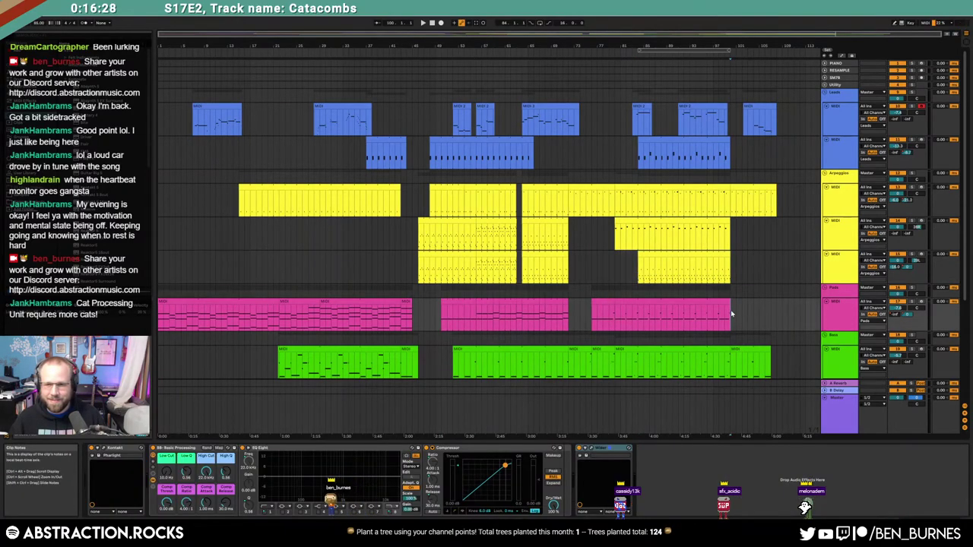
pyautogui.hotkey('ctrl', 'v')
pyautogui.moveTo(766, 302); pyautogui.dragTo(754, 304)
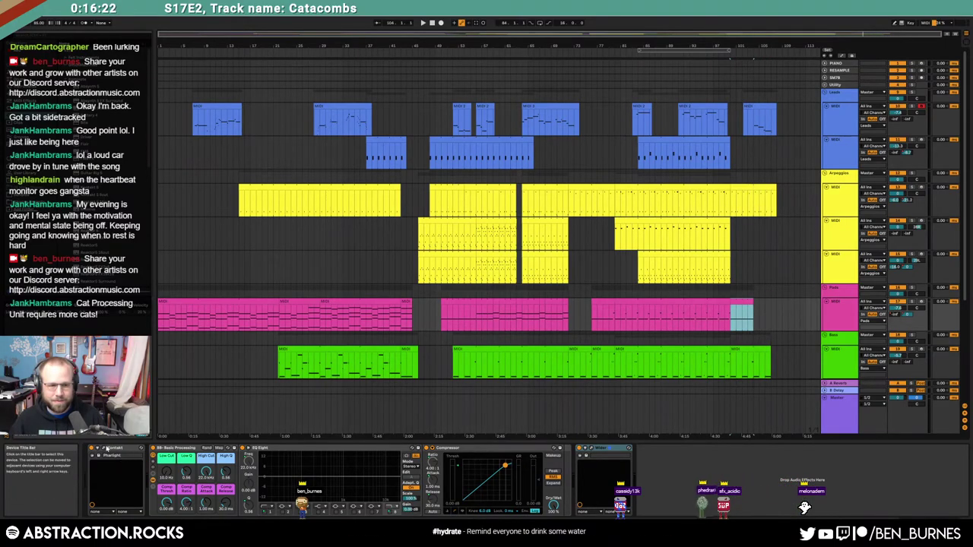
# Step: Automate Pharlight's LP Cutoff on the pad track to fall across bars 100 to 104 and play the ending
pyautogui.press('a')
pyautogui.press('a')
pyautogui.press('a')
pyautogui.click(105, 449)
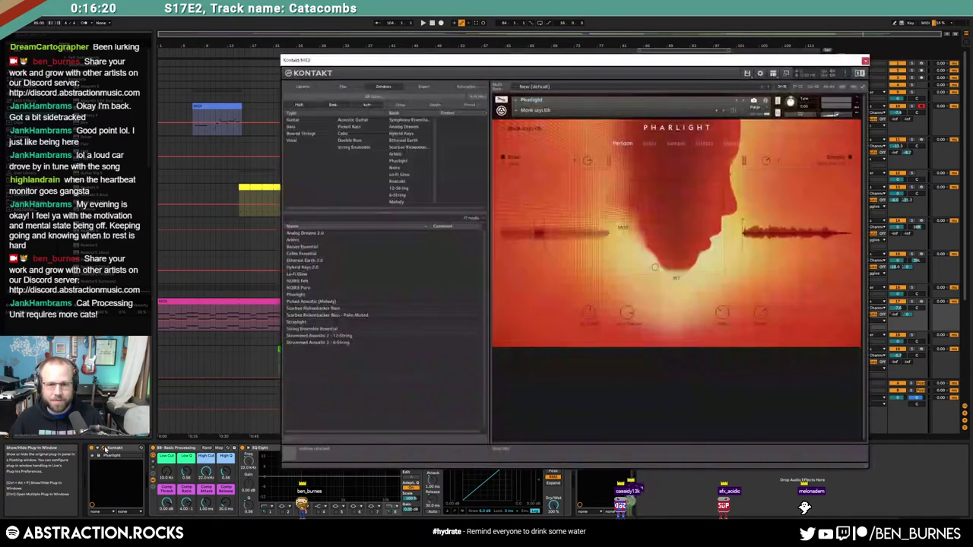
pyautogui.moveTo(669, 67); pyautogui.dragTo(360, 87)
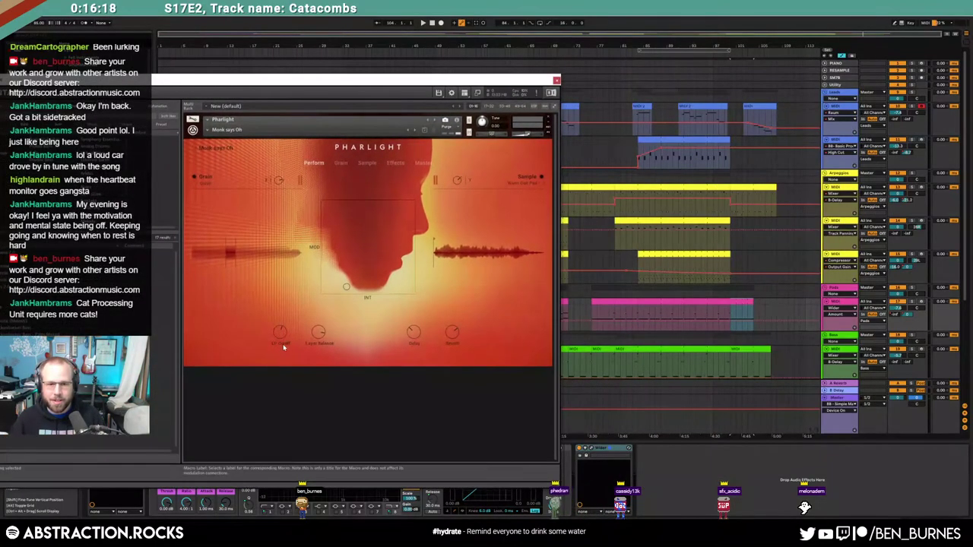
pyautogui.click(730, 319)
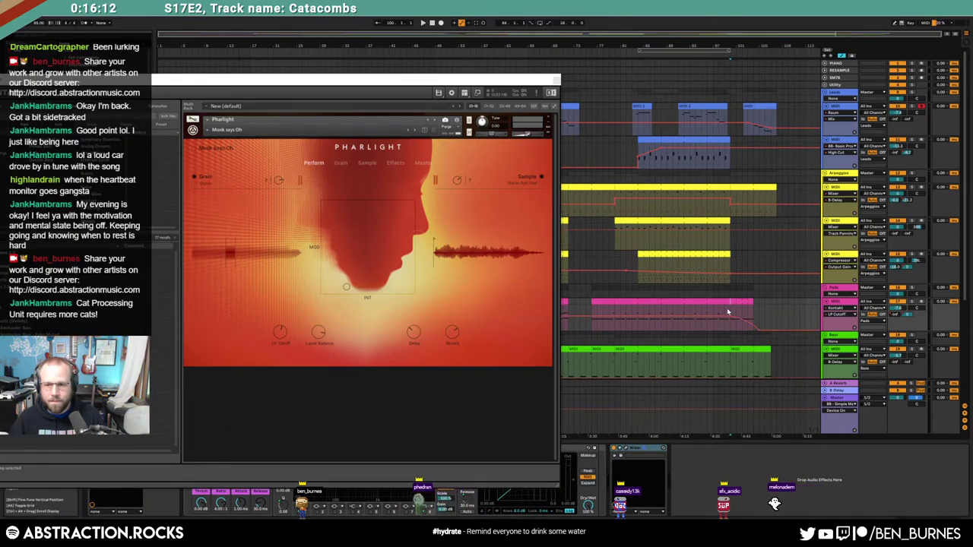
pyautogui.press('a')
pyautogui.press('space')
pyautogui.click(547, 79)
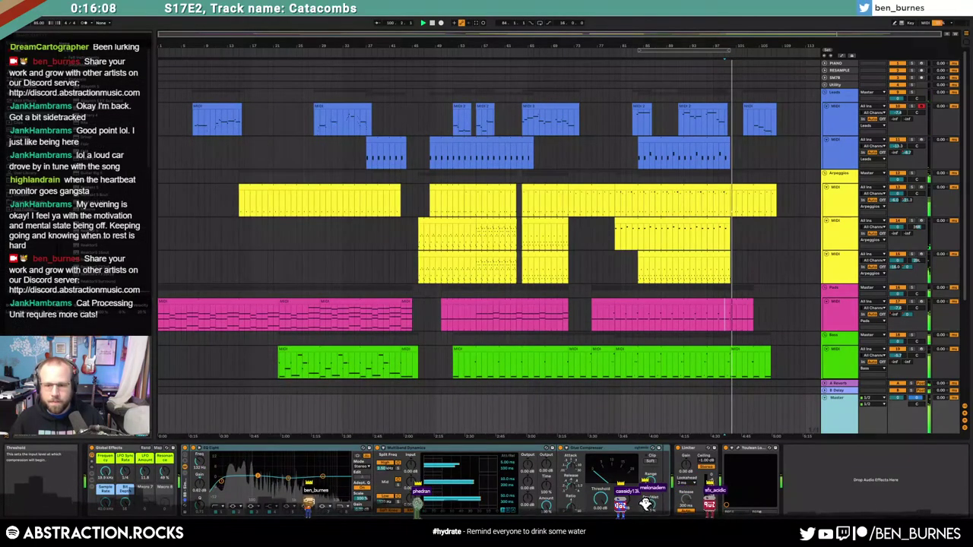
# Step: Set the Master Glue Compressor's threshold to about -8.57 dB, checking the build-up from bar 87 in the loudness meter
pyautogui.moveTo(604, 495); pyautogui.dragTo(607, 501)
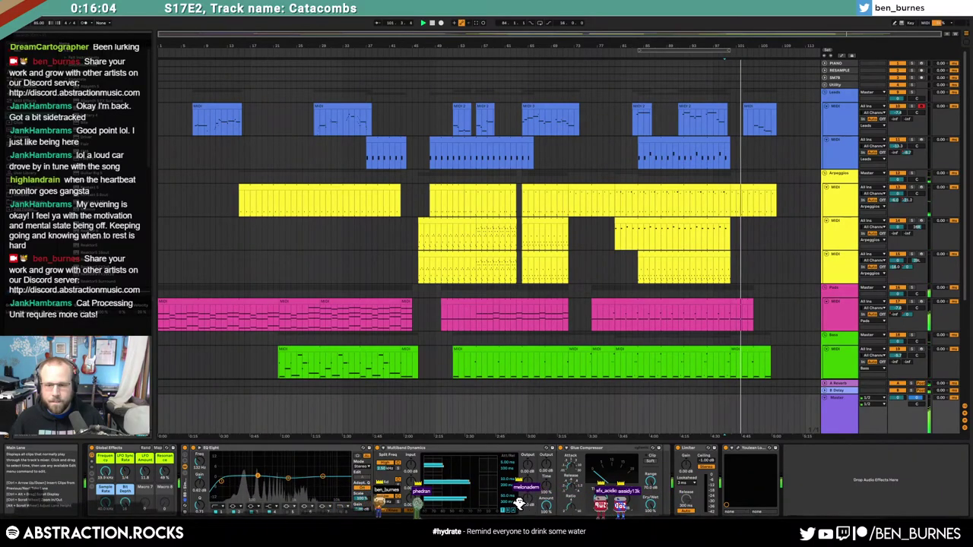
pyautogui.click(658, 273)
pyautogui.click(741, 425)
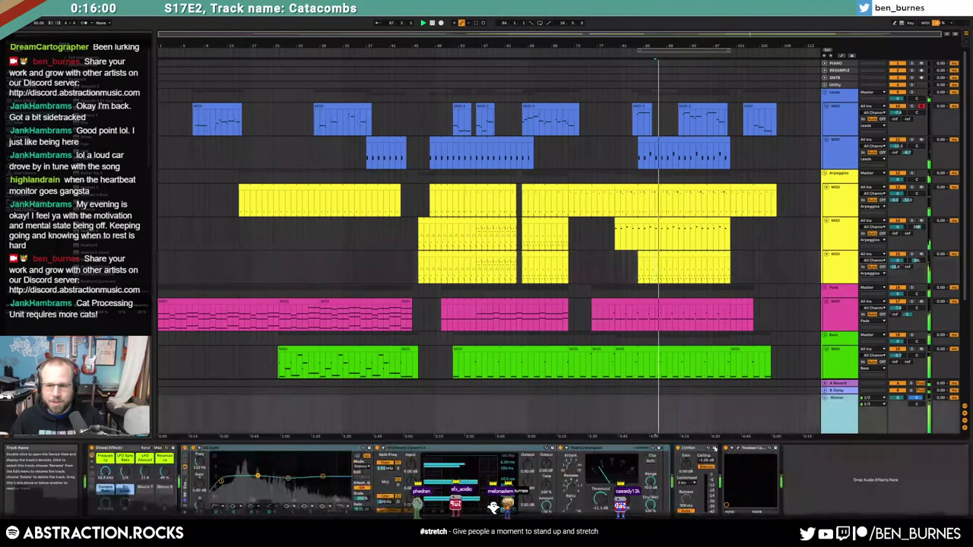
pyautogui.moveTo(601, 498); pyautogui.dragTo(600, 492)
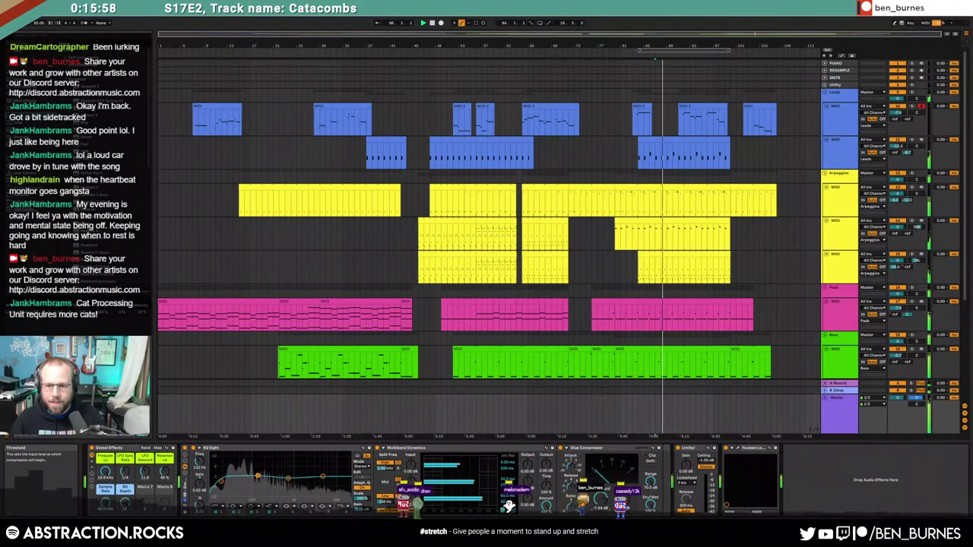
pyautogui.click(743, 449)
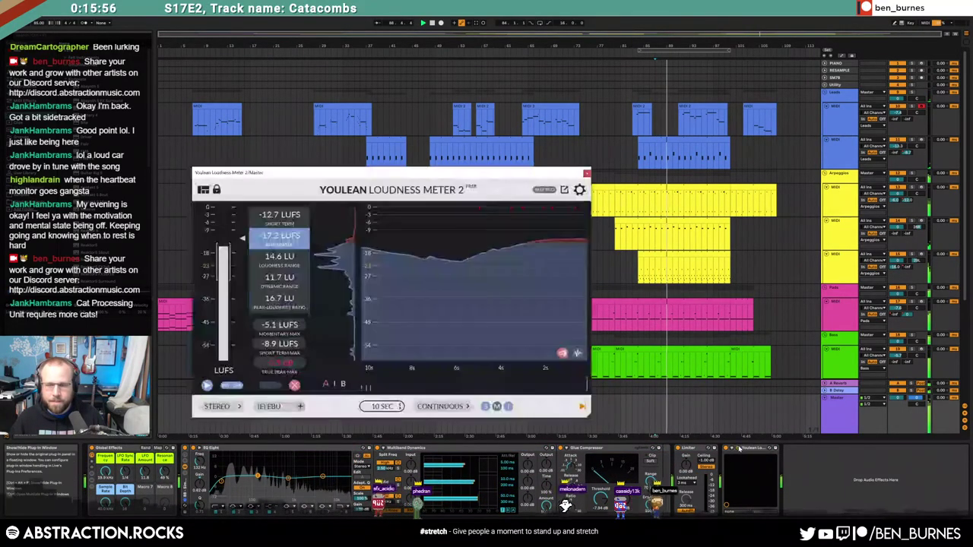
pyautogui.moveTo(420, 171); pyautogui.dragTo(377, 134)
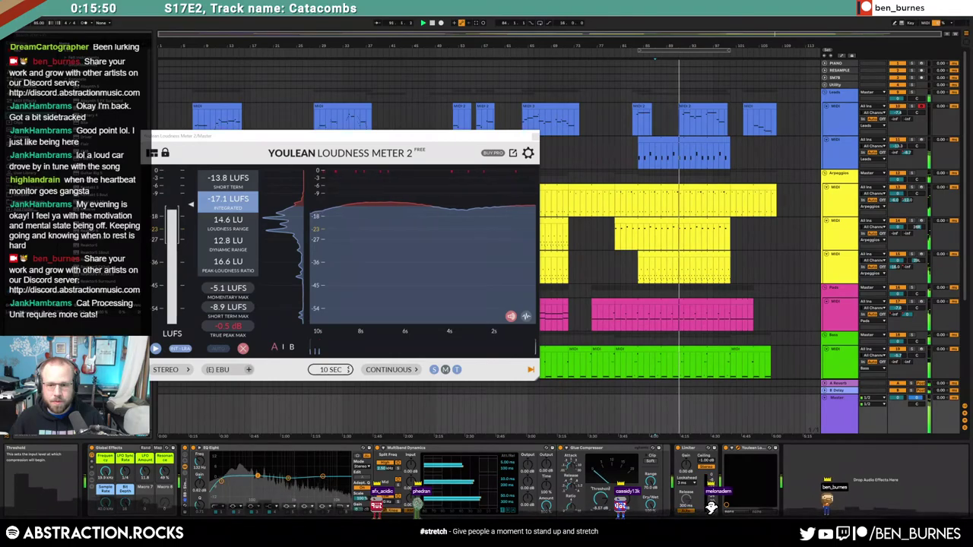
pyautogui.click(532, 135)
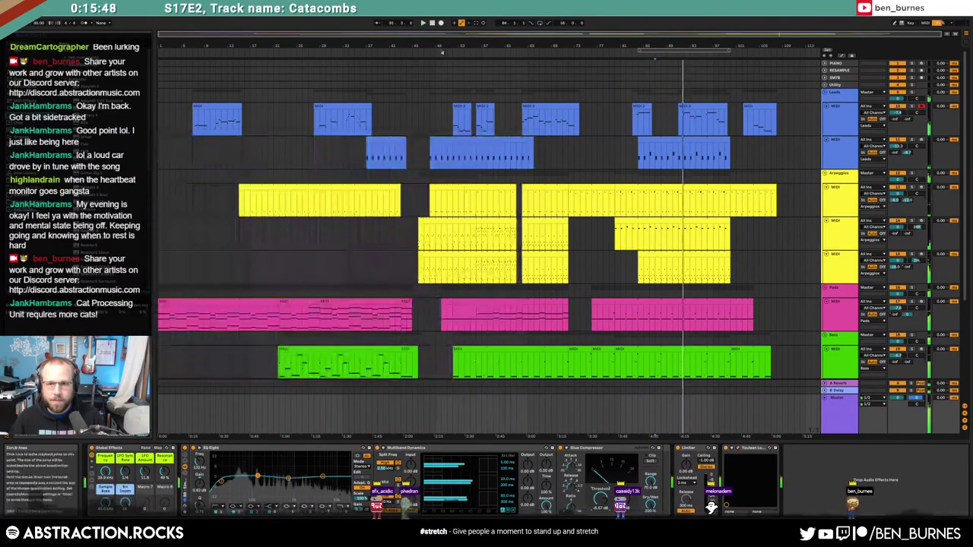
# Step: Check the loudness of the middle section from about bar 51 in the Youlean Loudness Meter and view the automation lanes
pyautogui.click(447, 51)
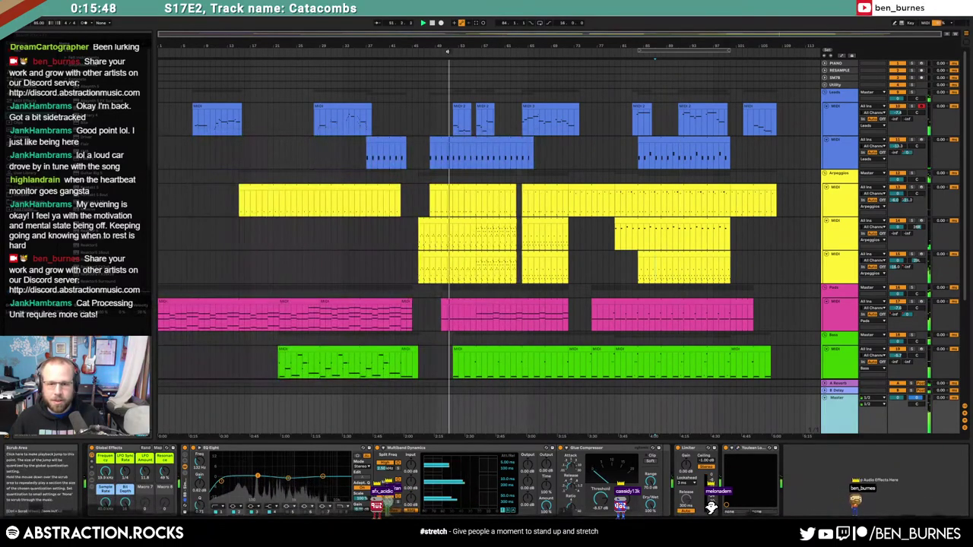
pyautogui.click(737, 448)
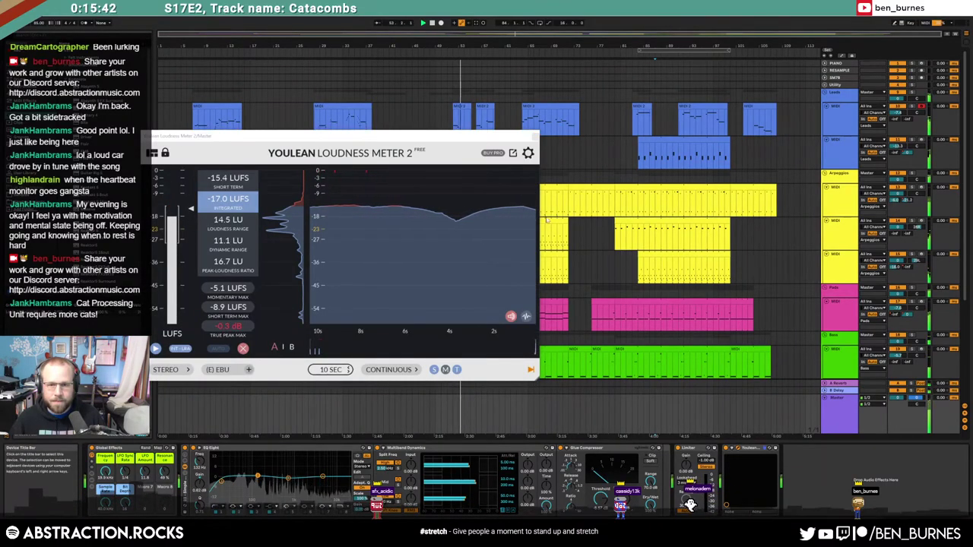
pyautogui.press('a')
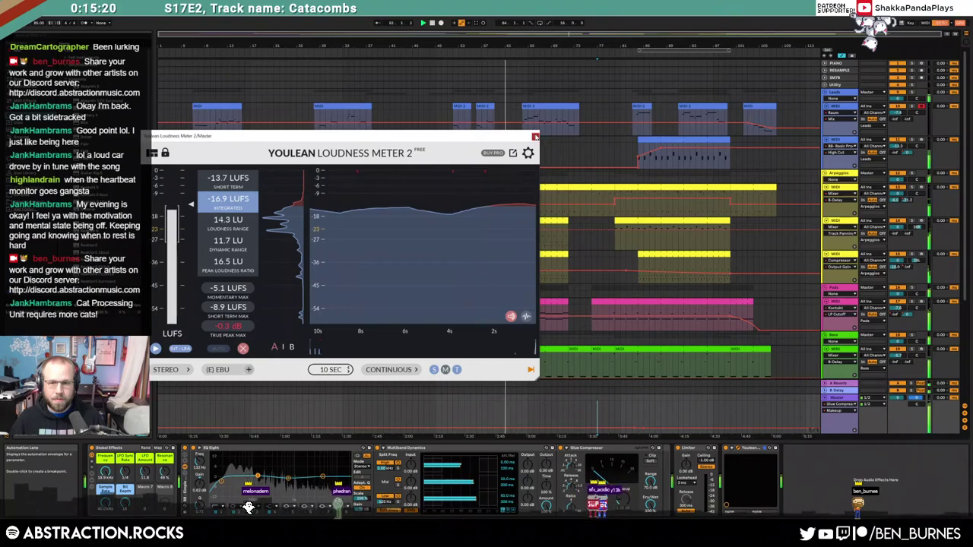
pyautogui.click(536, 136)
pyautogui.press('a')
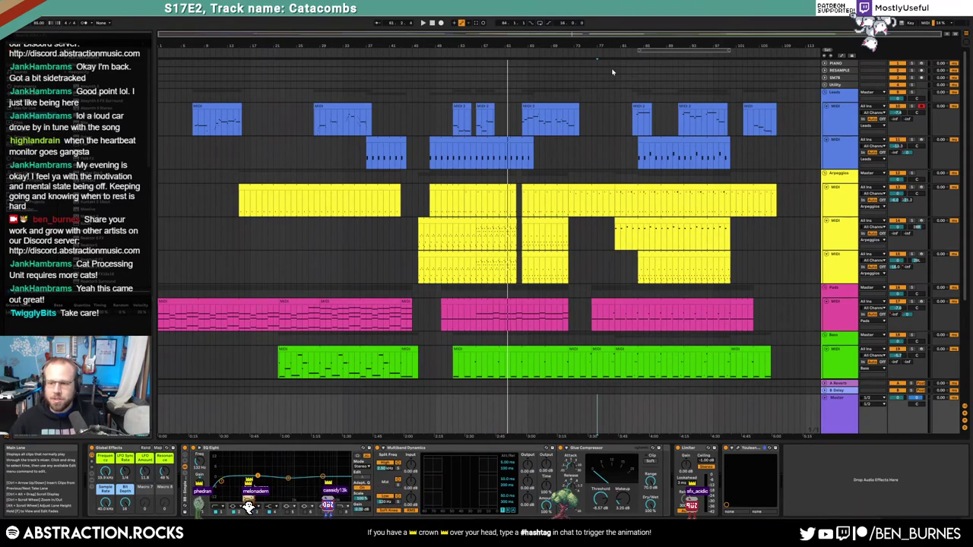
# Step: Look through the system calendar's months from October to December 2021
pyautogui.click(941, 539)
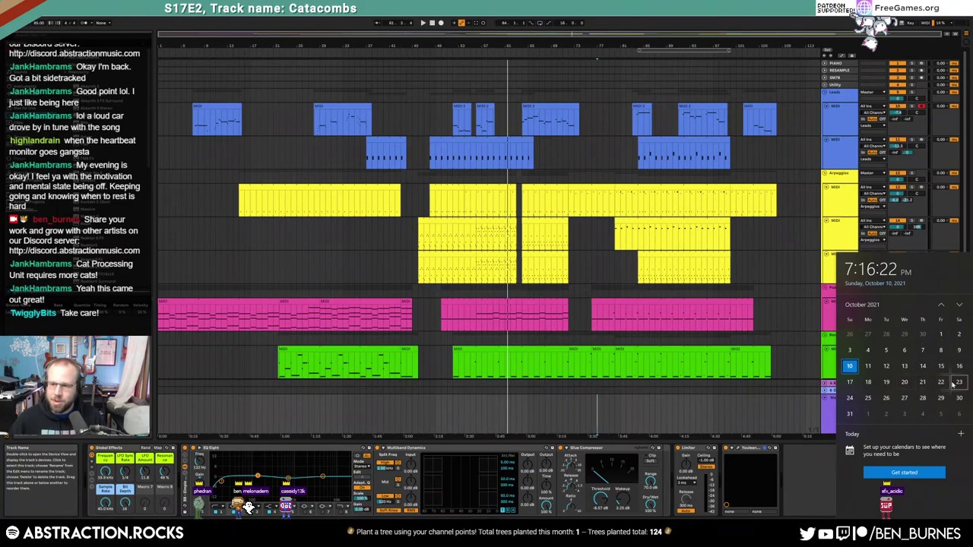
pyautogui.scroll(-5, 935, 388)
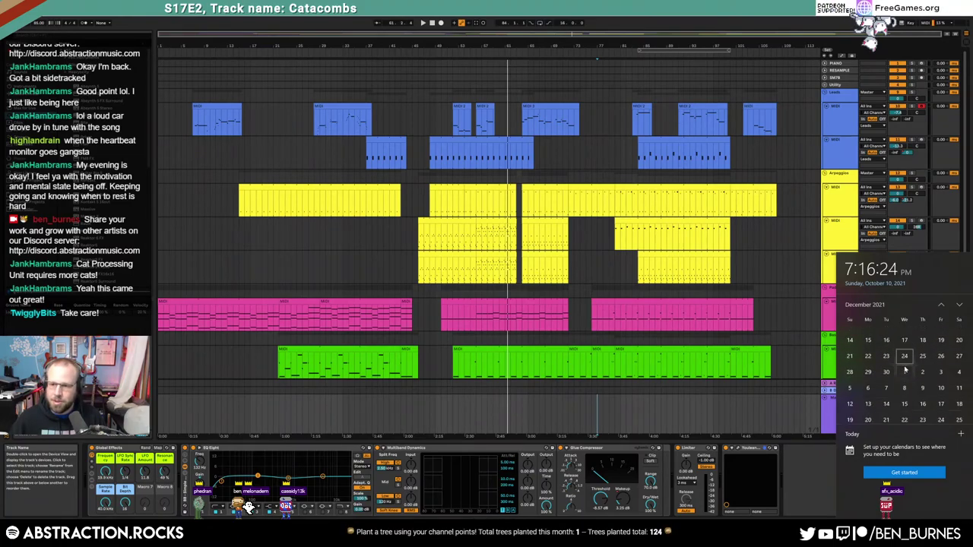
pyautogui.scroll(3, 906, 368)
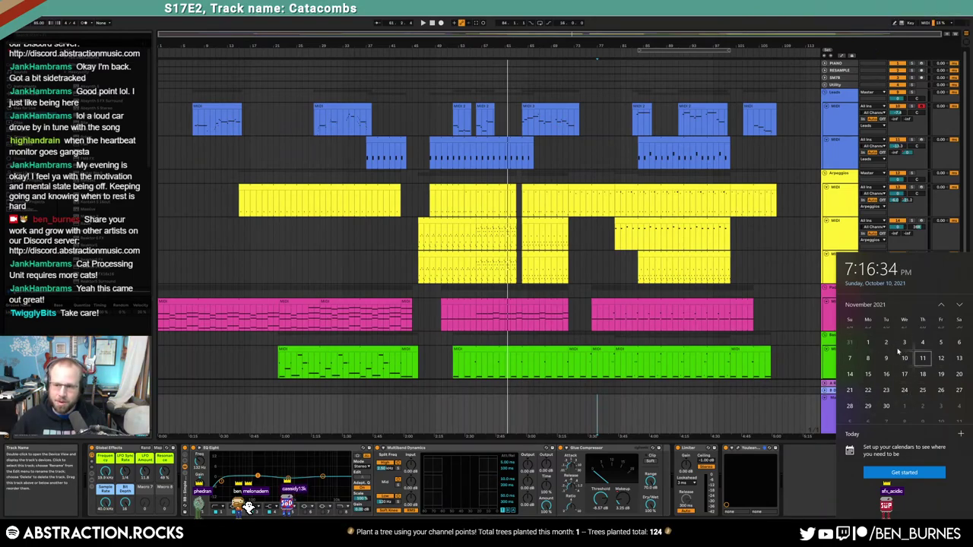
pyautogui.scroll(-5, 928, 378)
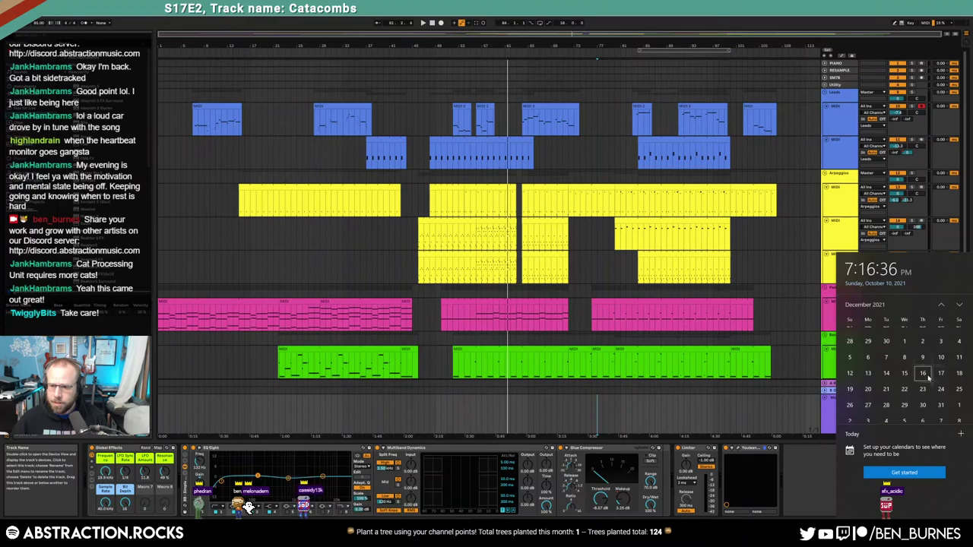
pyautogui.scroll(1, 902, 372)
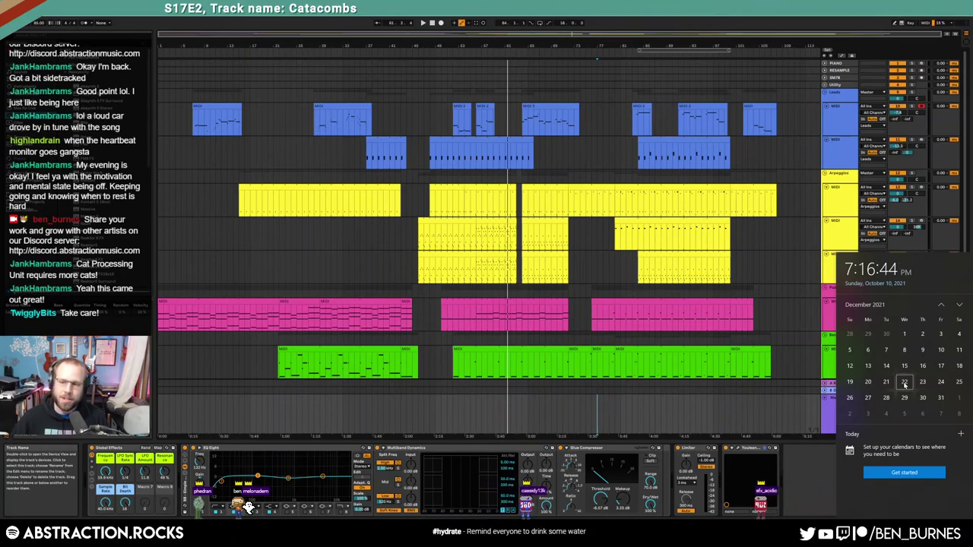
pyautogui.scroll(1, 903, 387)
pyautogui.scroll(1, 897, 380)
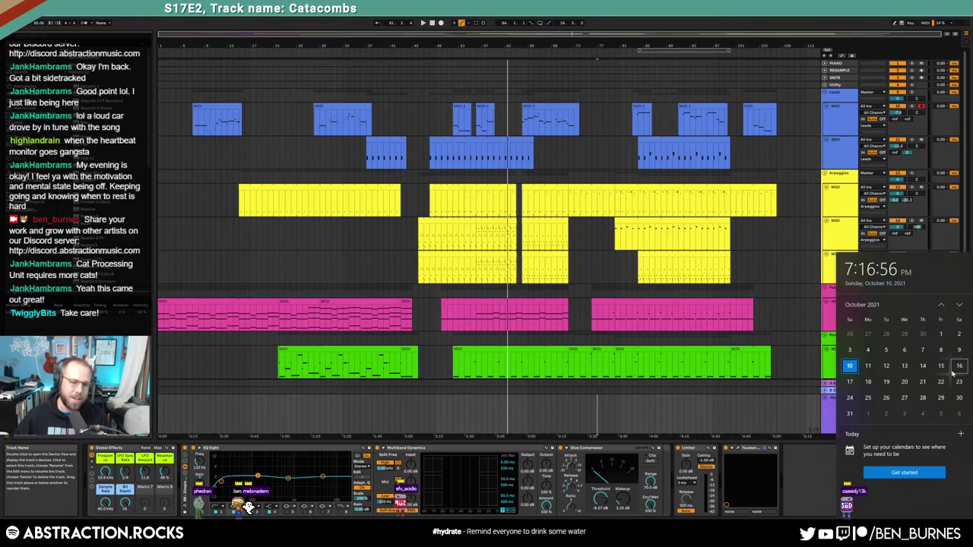
pyautogui.click(584, 162)
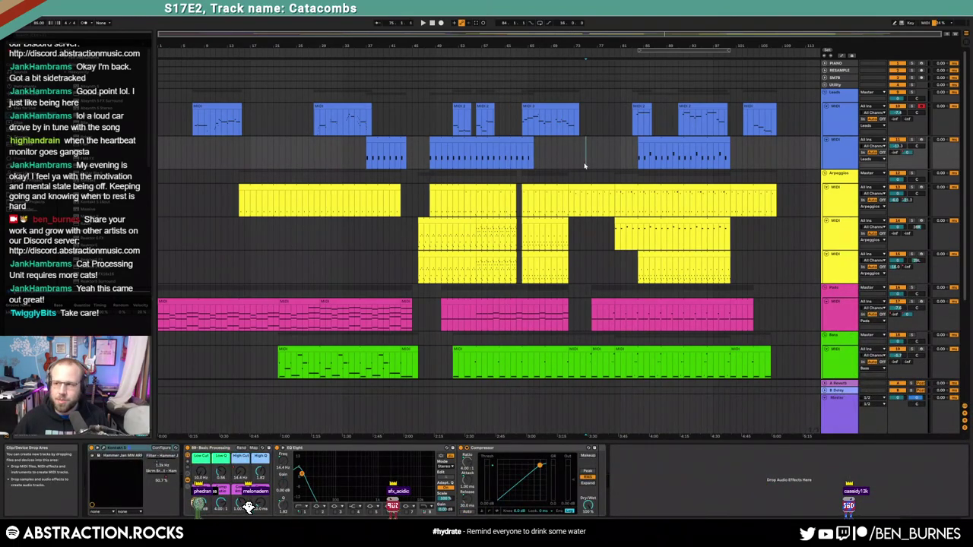